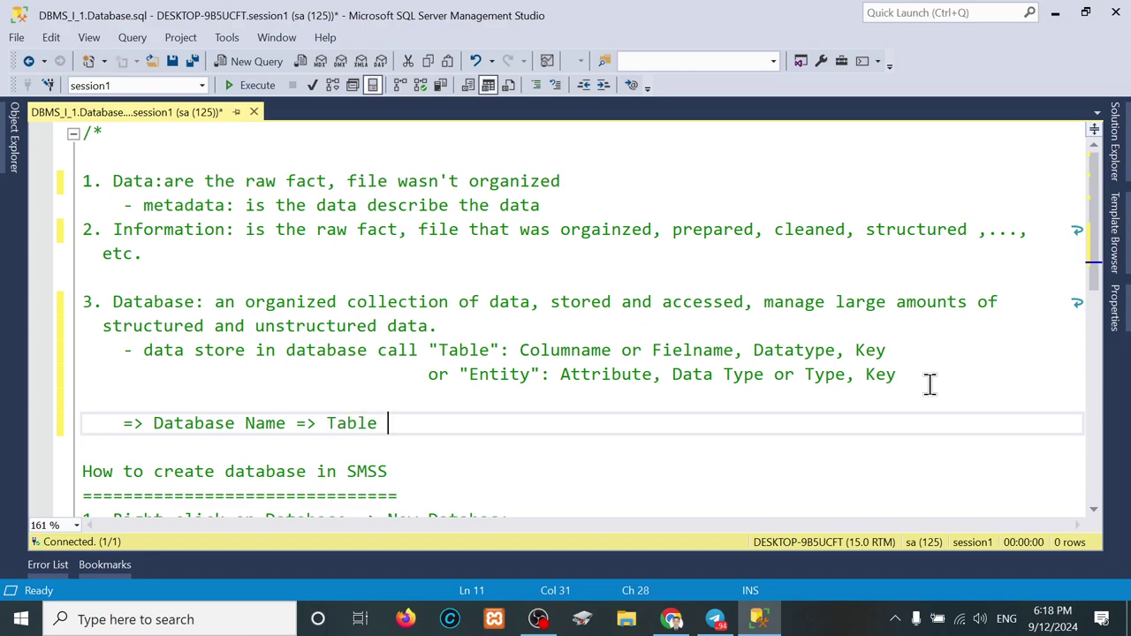
Step: Finish line 11 with 'Table Name => Column Name => Record', correcting typos along the way
text(Name => co)
key(BackSpace)
key(BackSpace)
text(Column Na)
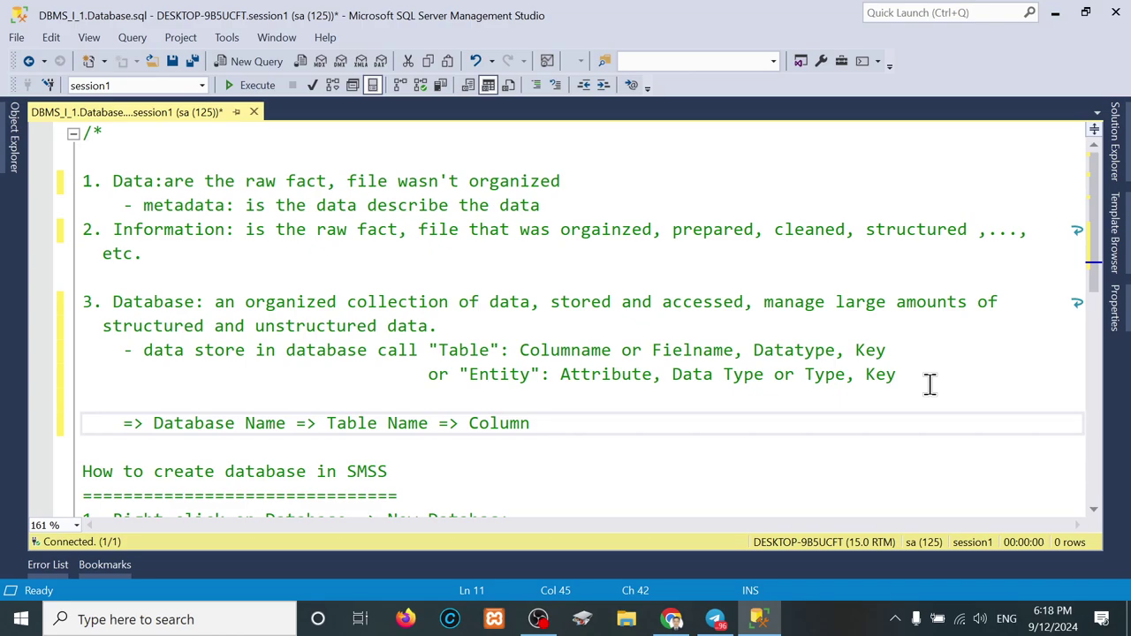
key(BackSpace)
key(BackSpace)
text(Name =>)
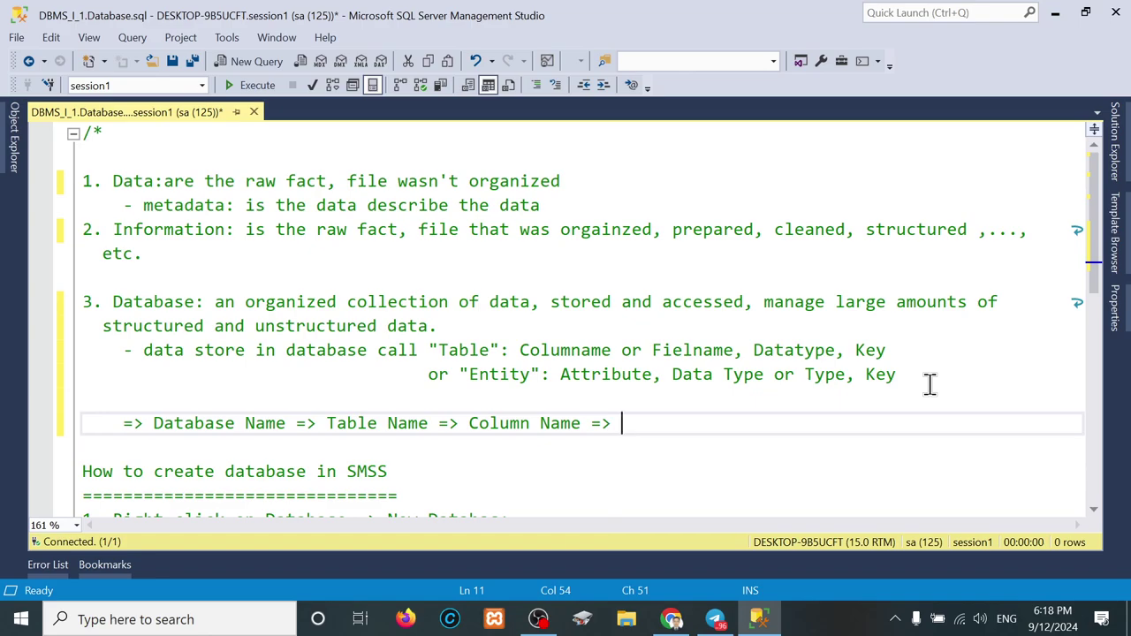
text( Row)
key(BackSpace)
key(BackSpace)
text(e)
key(BackSpace)
text(cord)
Step: Insert 'Server Name' at the start of the hierarchy line
drag(152, 423, 288, 423)
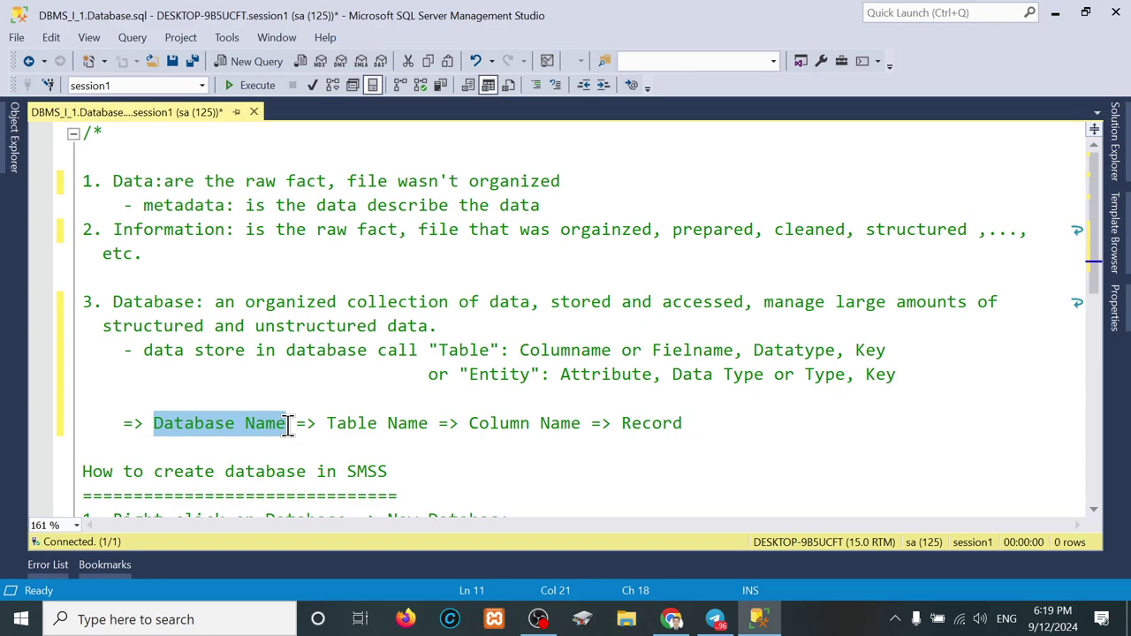
click(121, 424)
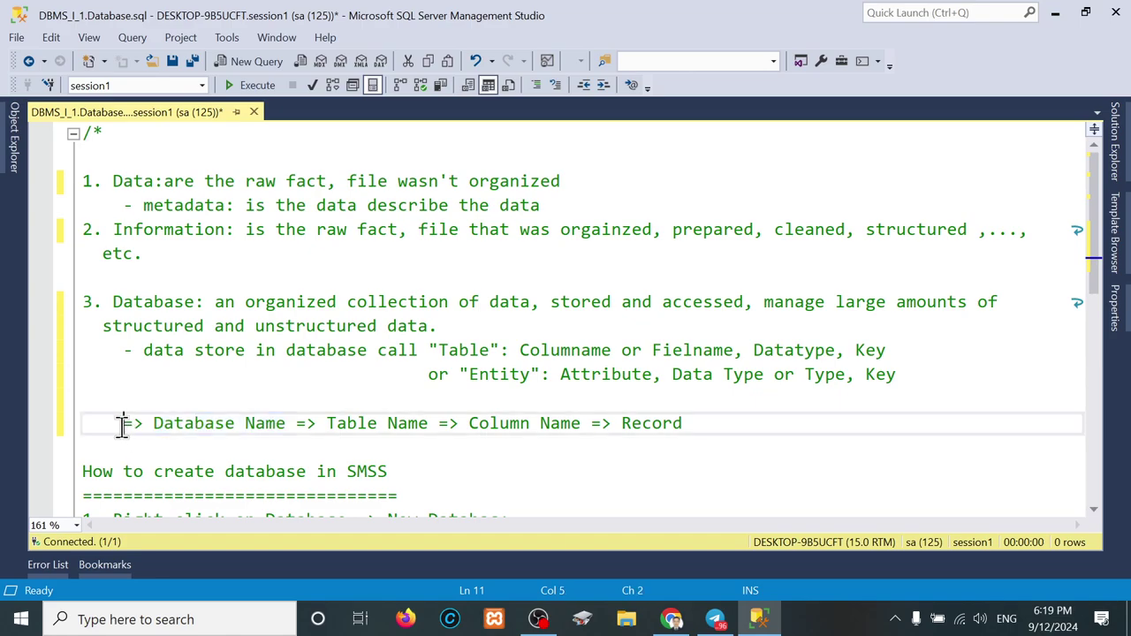
text(Server Name)
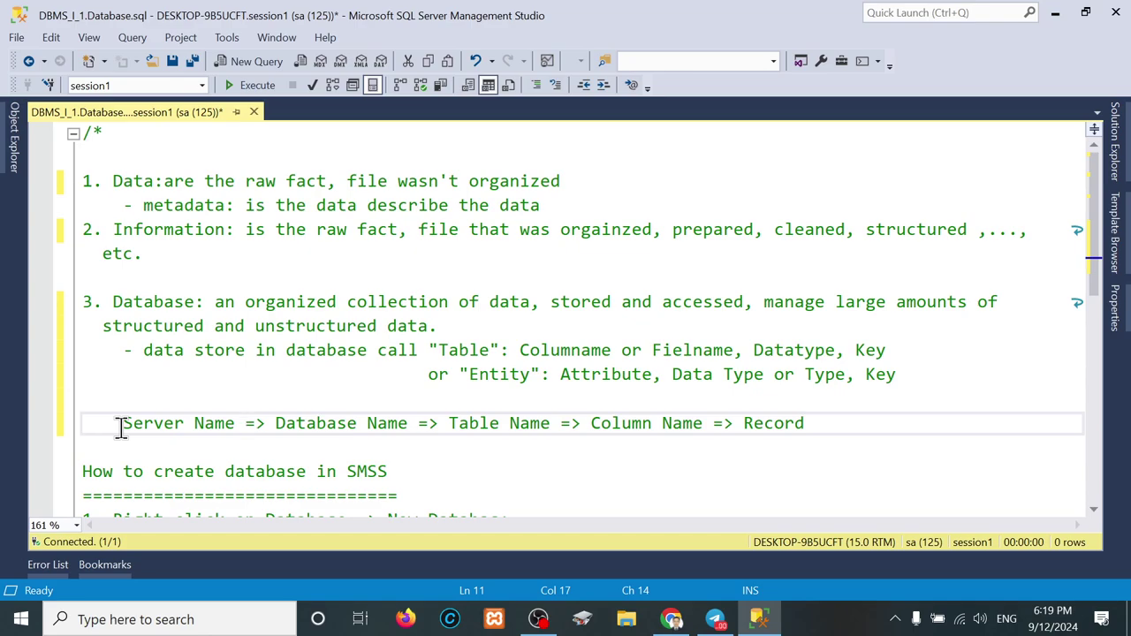
Step: Open the server's Properties in Object Explorer, check its Name value, then close the dialog
click(14, 150)
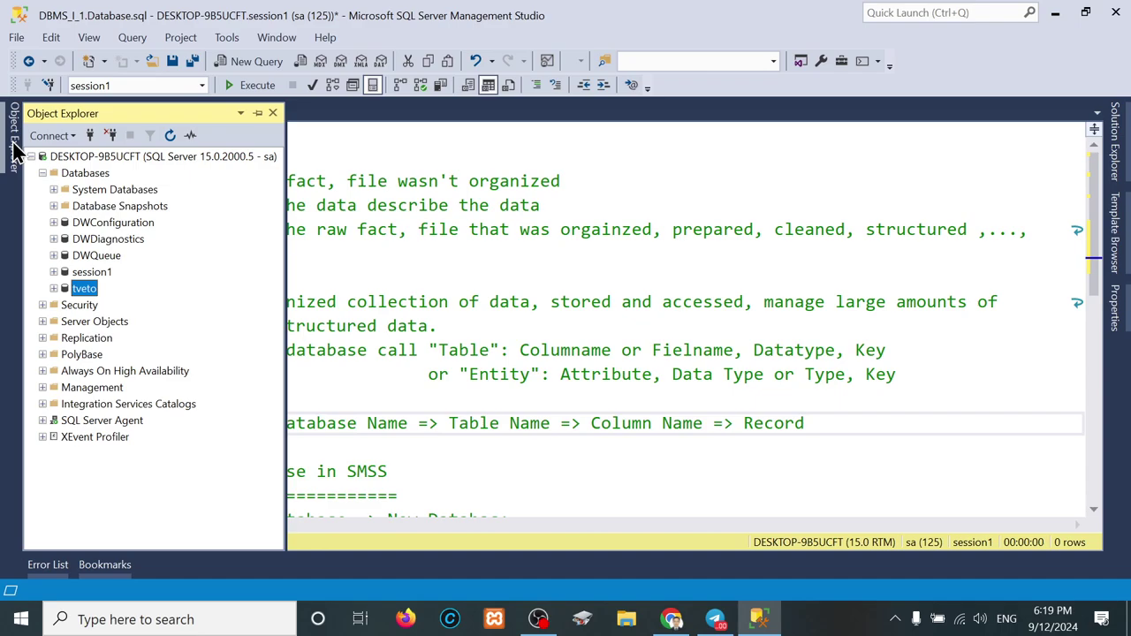
click(71, 158)
right_click(73, 154)
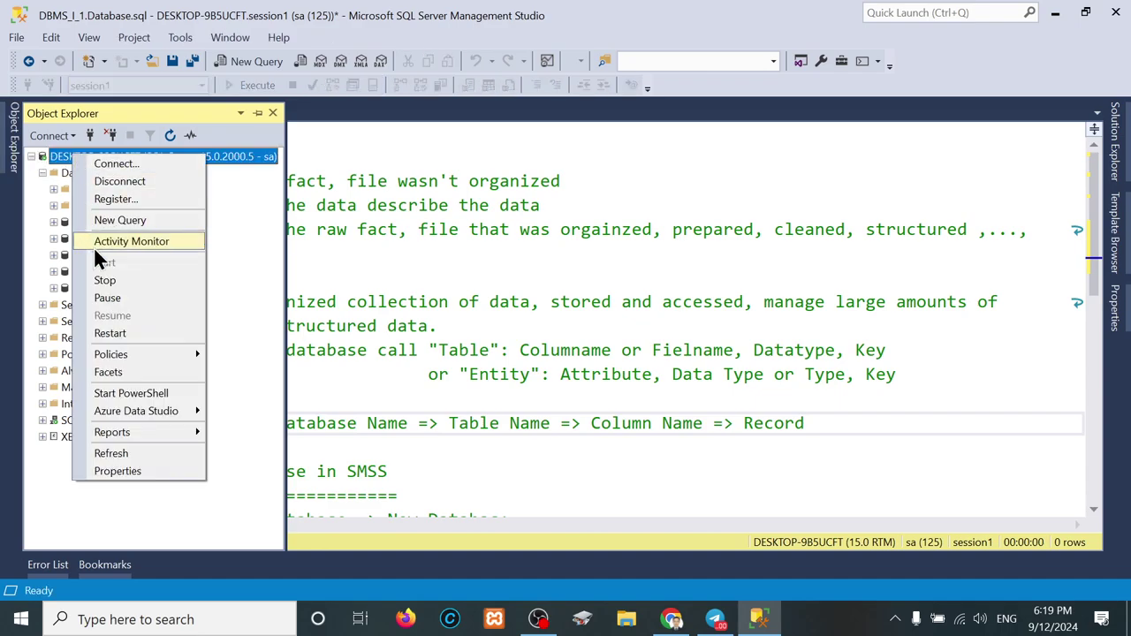
click(103, 471)
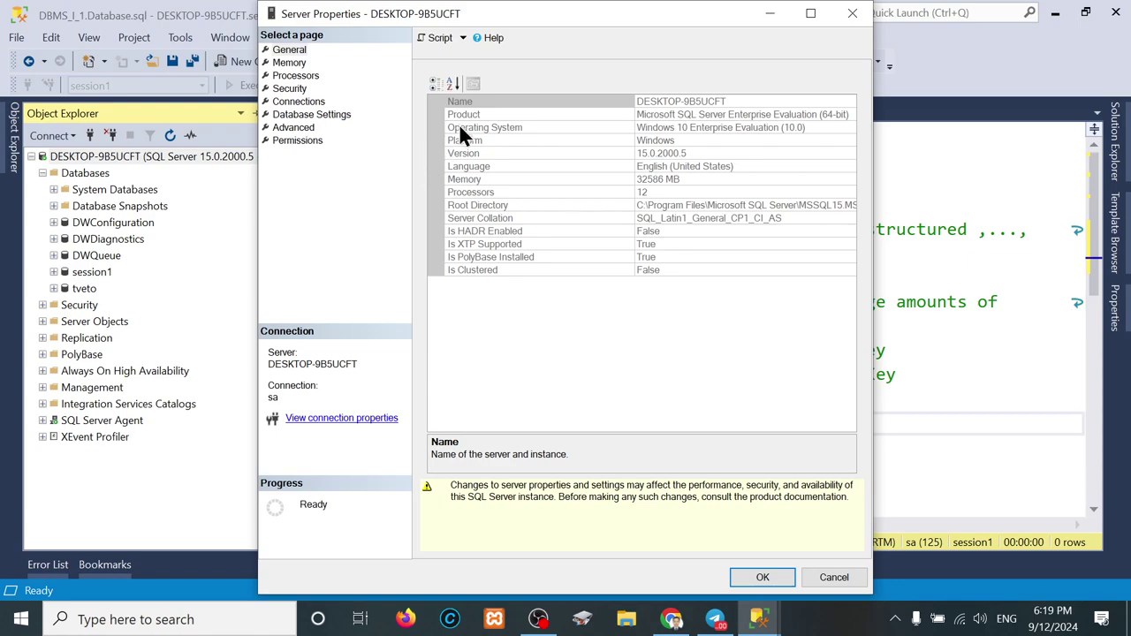
click(494, 112)
click(495, 105)
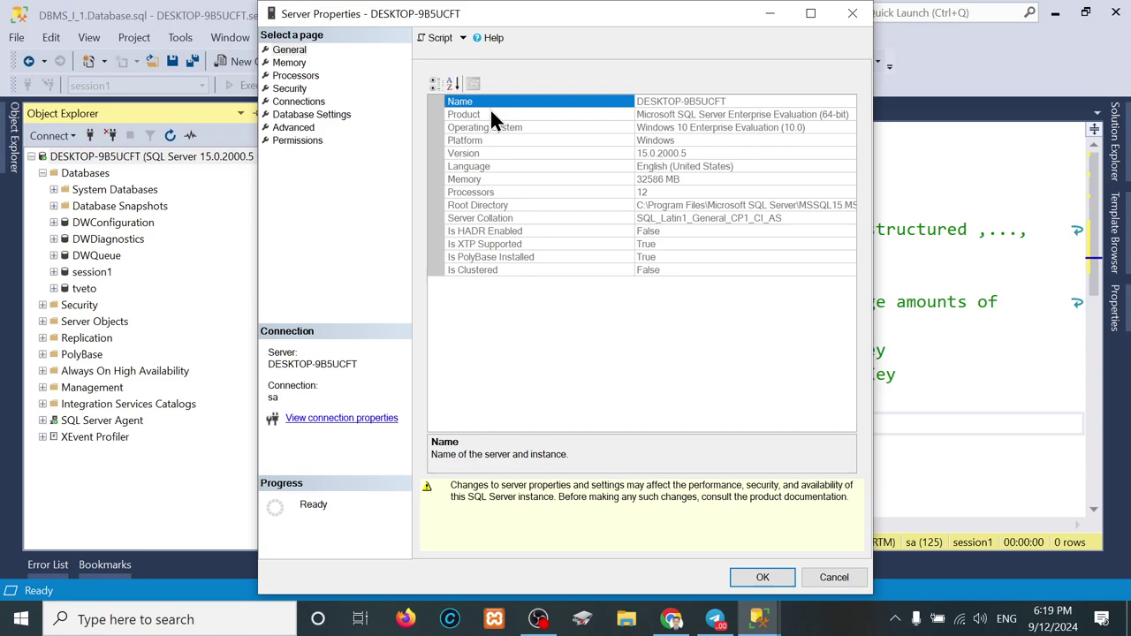
click(750, 99)
drag(750, 99, 610, 88)
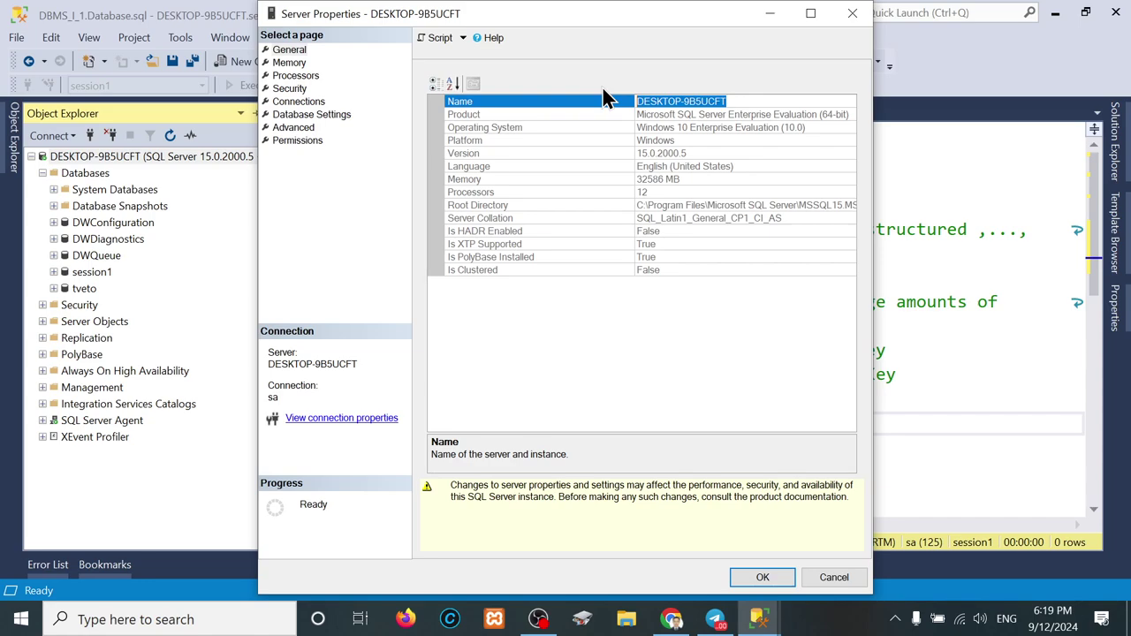
click(855, 23)
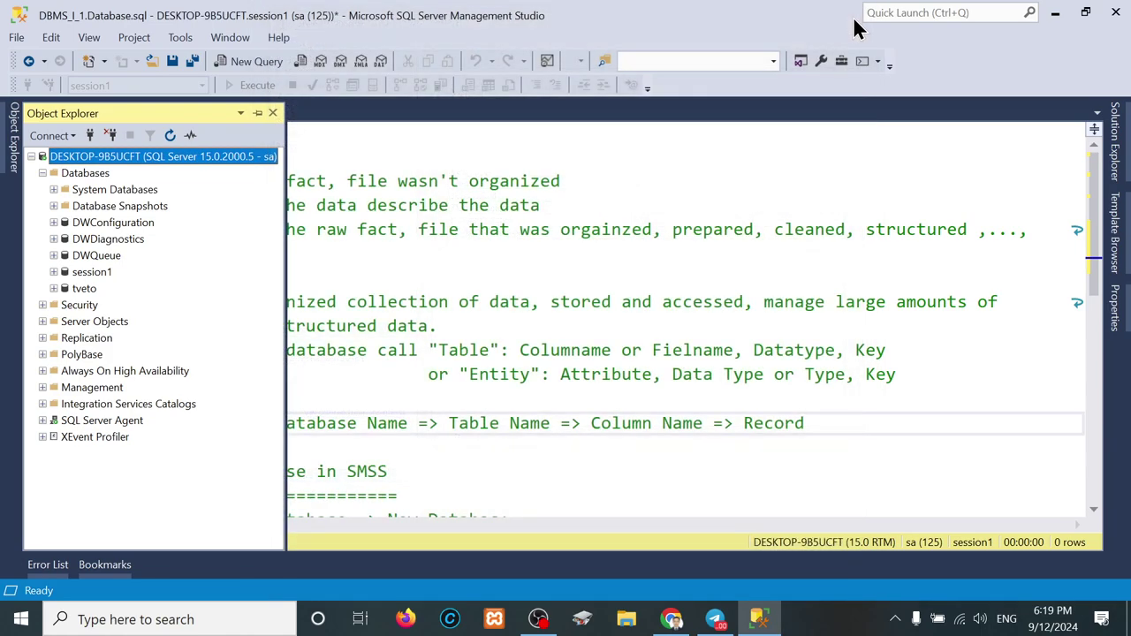
Step: Disconnect from the server and connect to it again
click(107, 135)
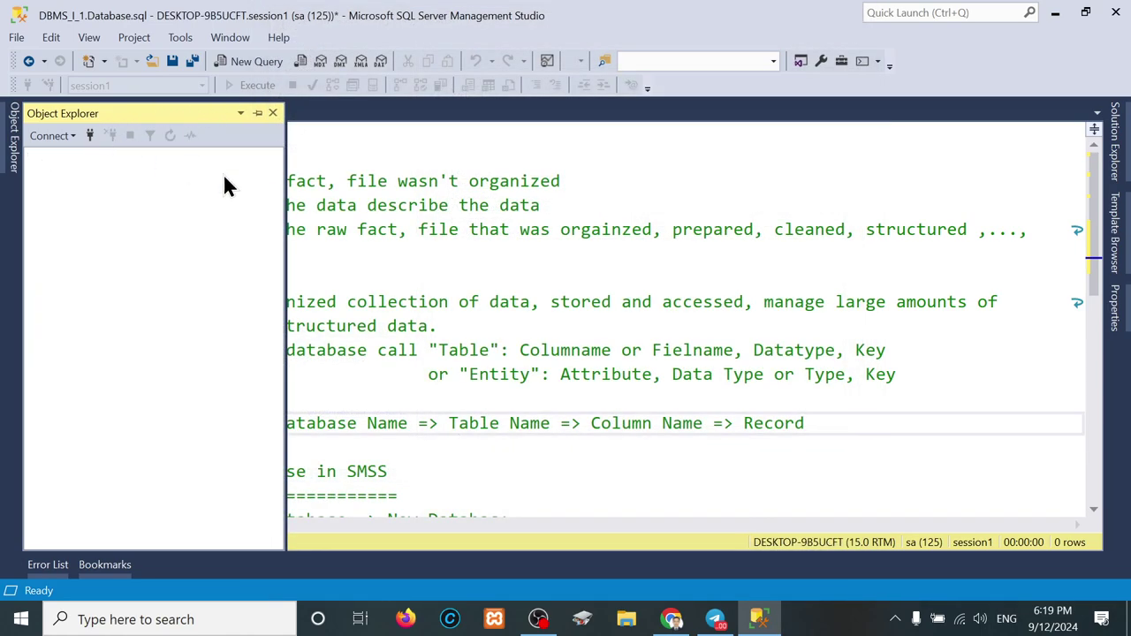
click(89, 137)
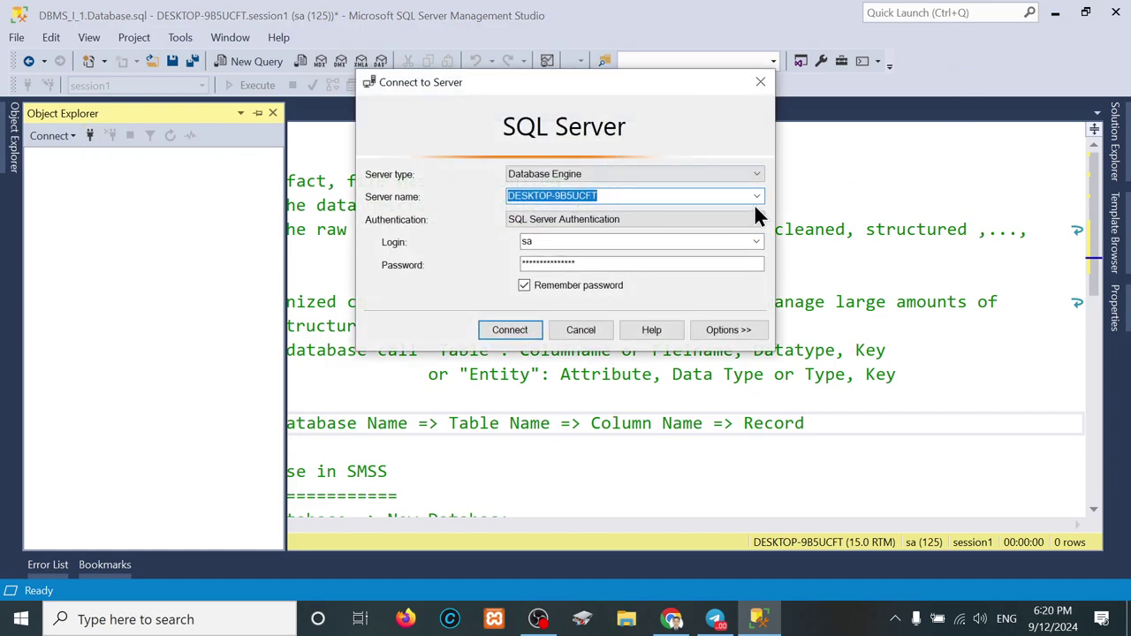
drag(586, 82, 709, 60)
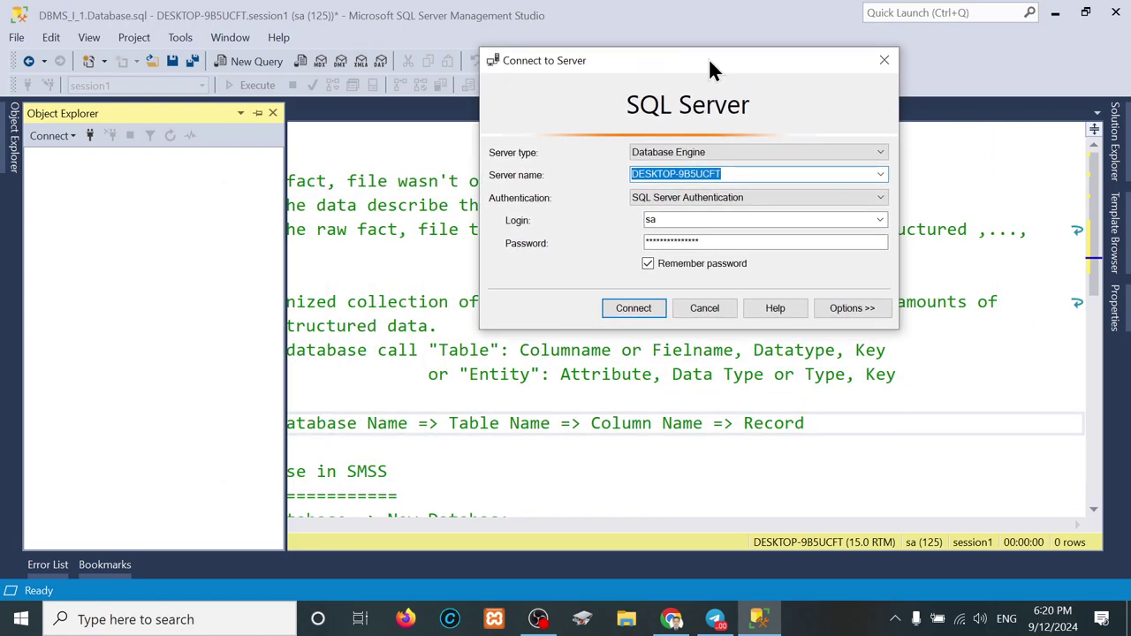
click(643, 309)
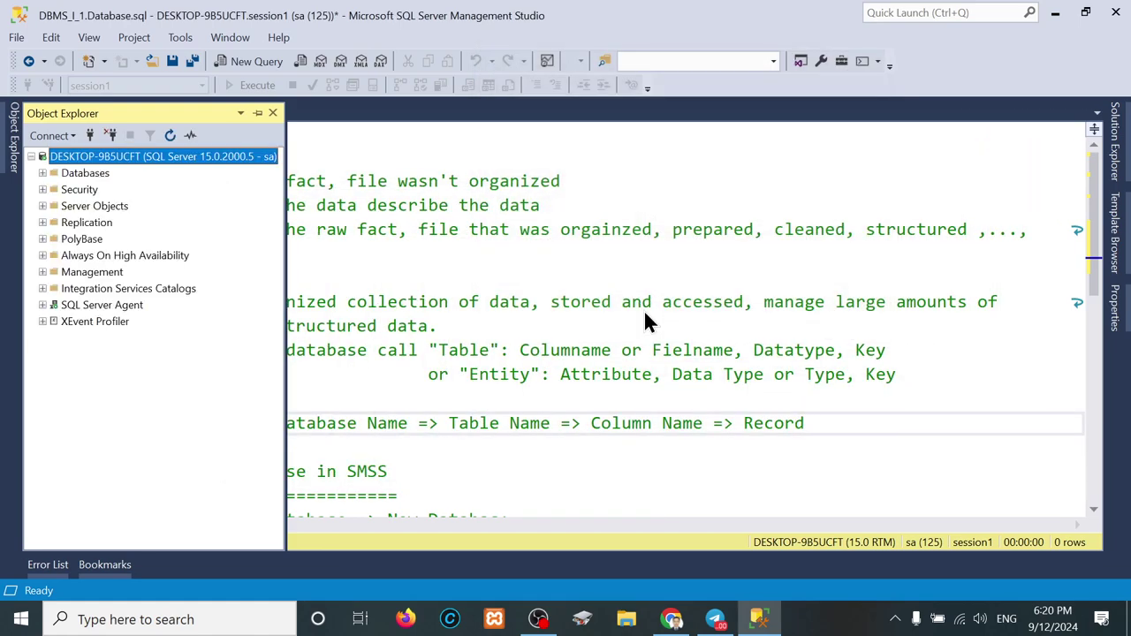
Step: Expand Databases > session1 > Tables > dbo.Amenities to list its ID, GUID, Name and IconName columns
click(85, 174)
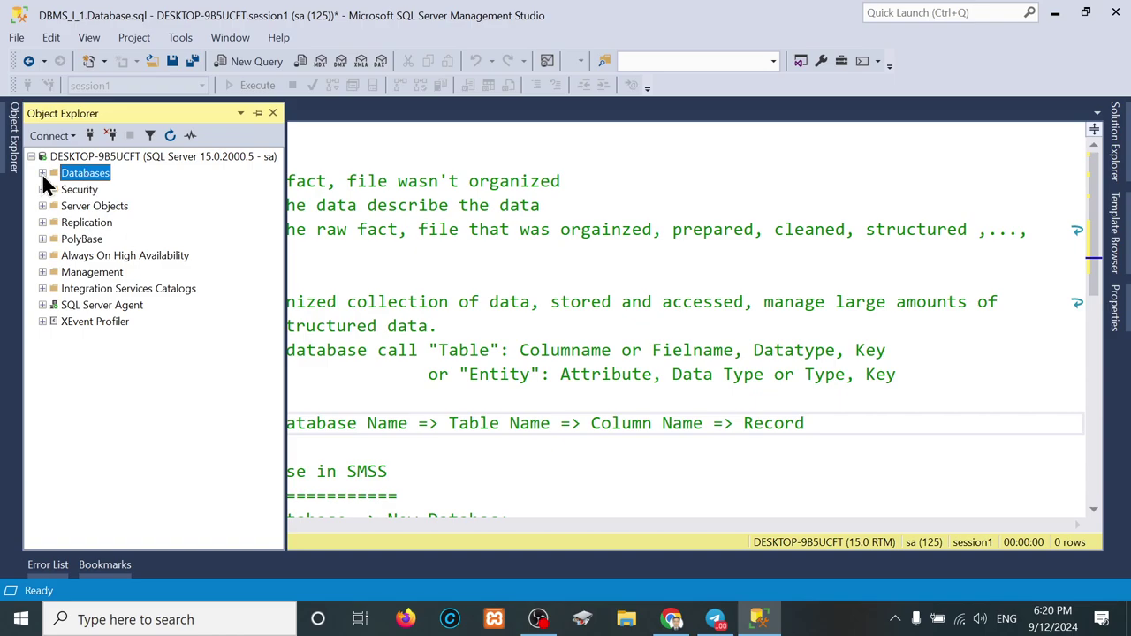
click(42, 174)
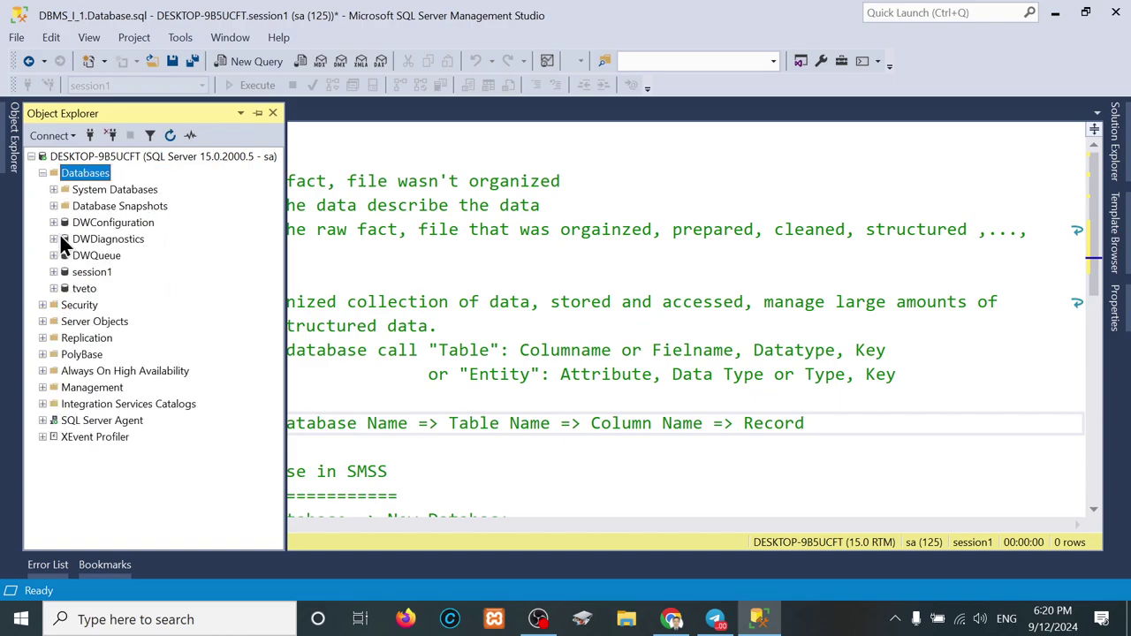
click(76, 274)
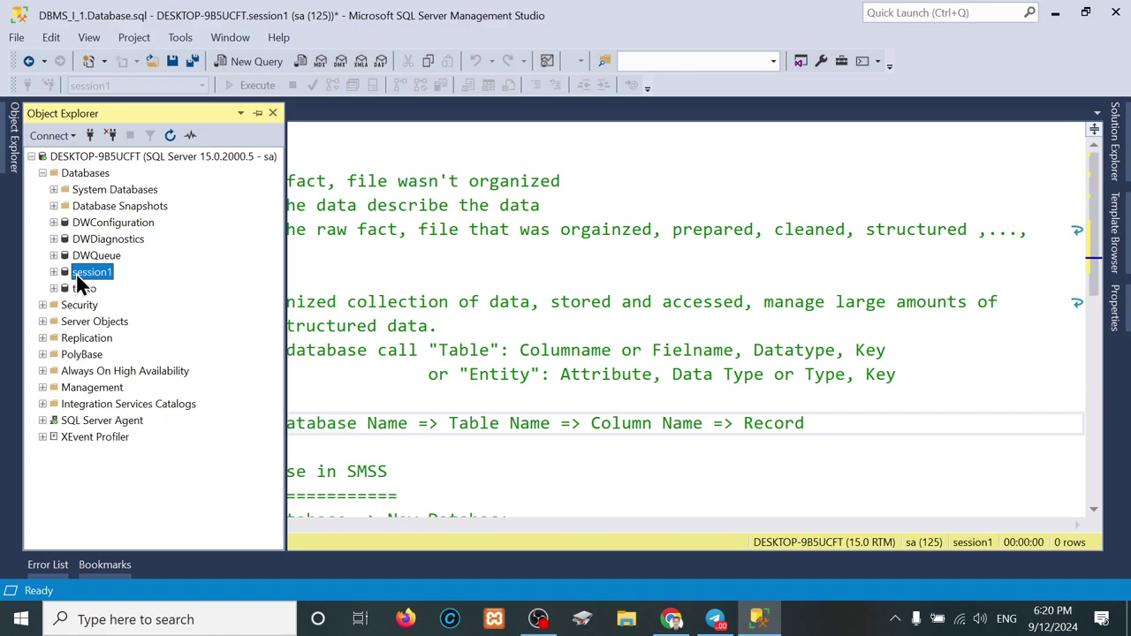
click(53, 273)
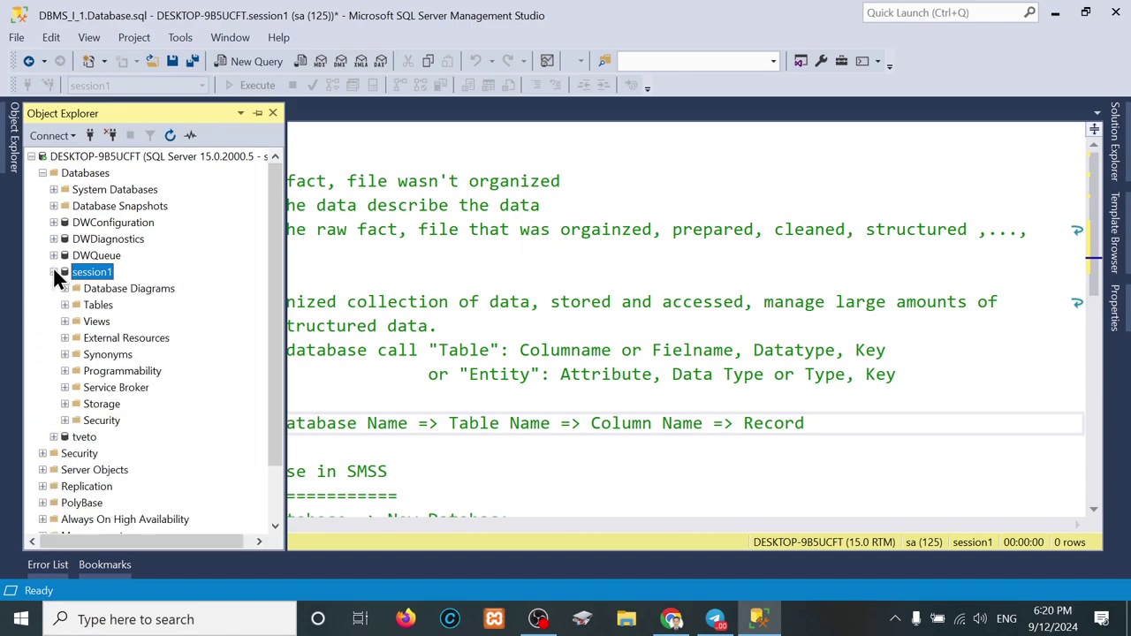
click(82, 305)
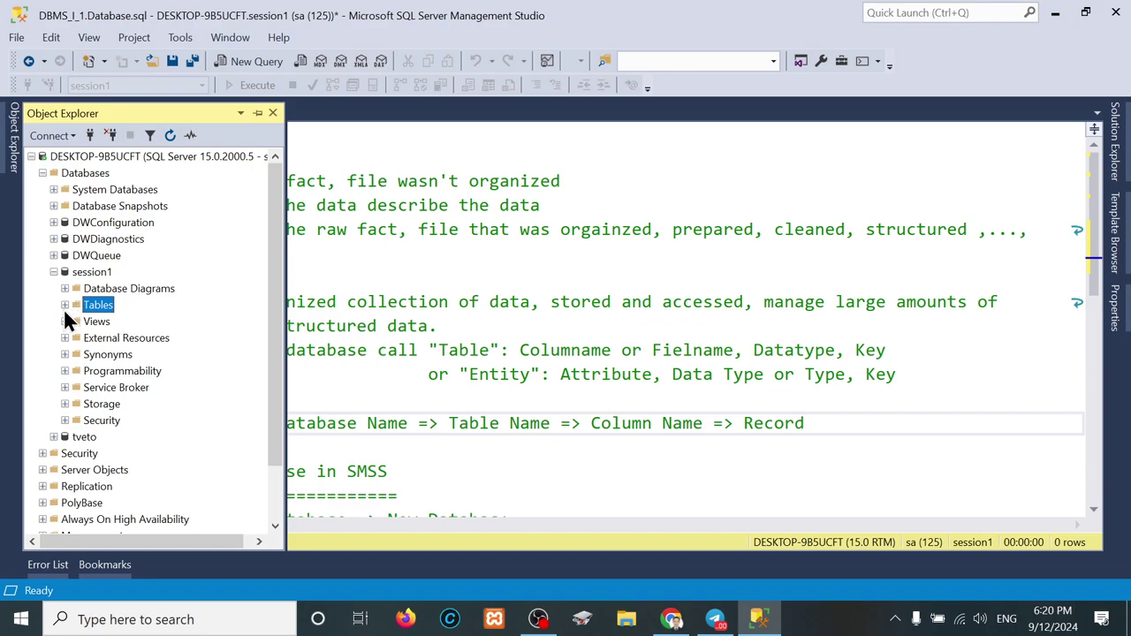
click(65, 305)
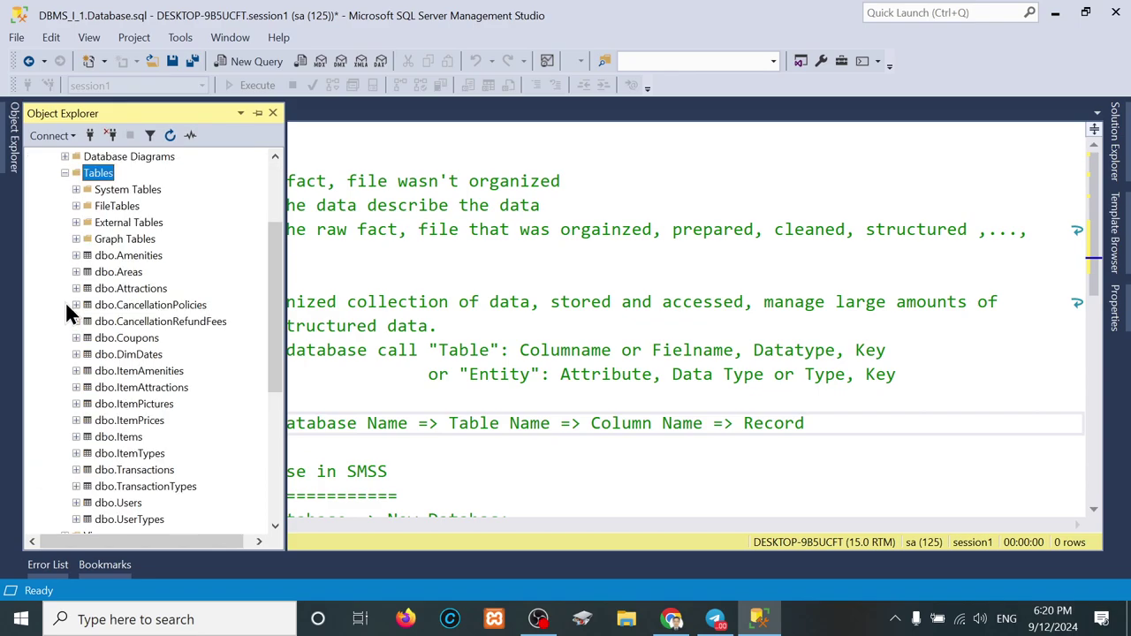
click(132, 255)
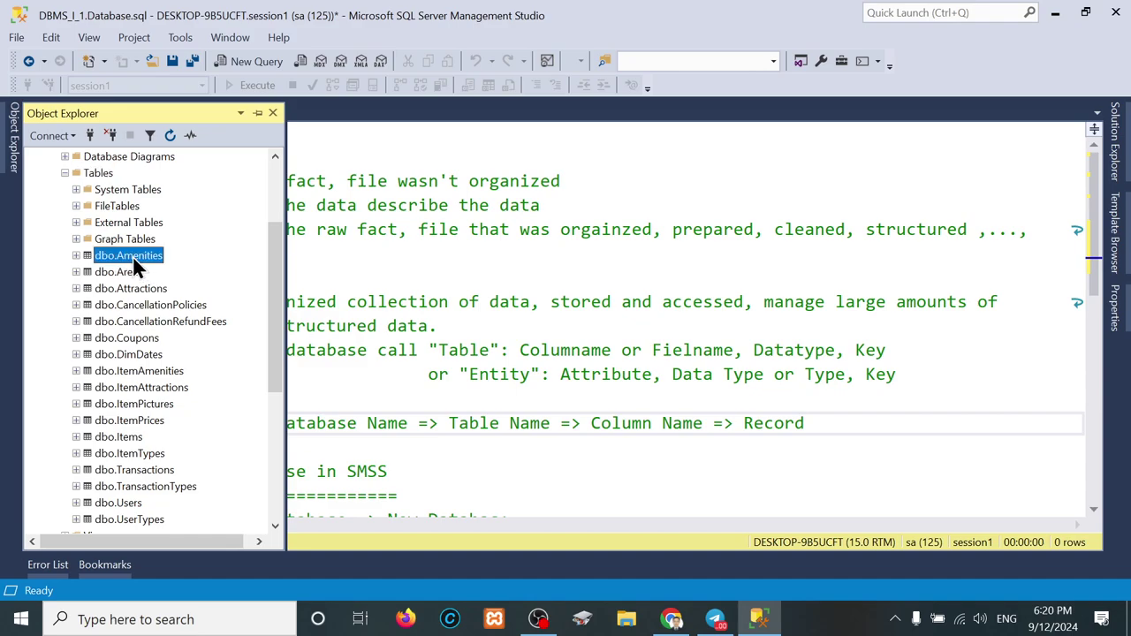
click(76, 255)
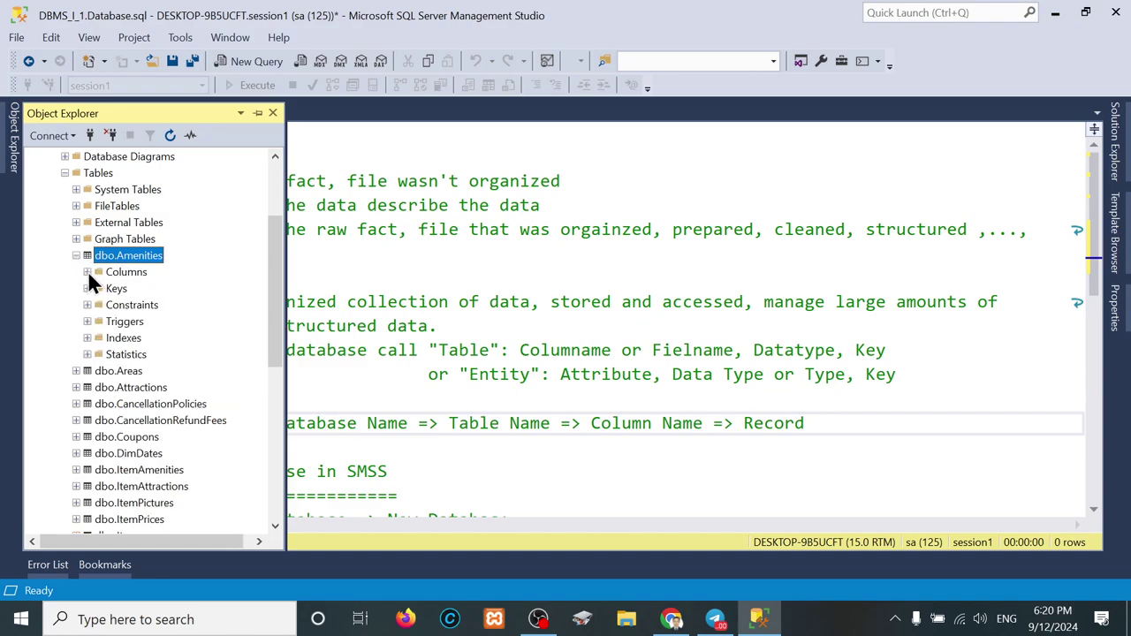
click(88, 272)
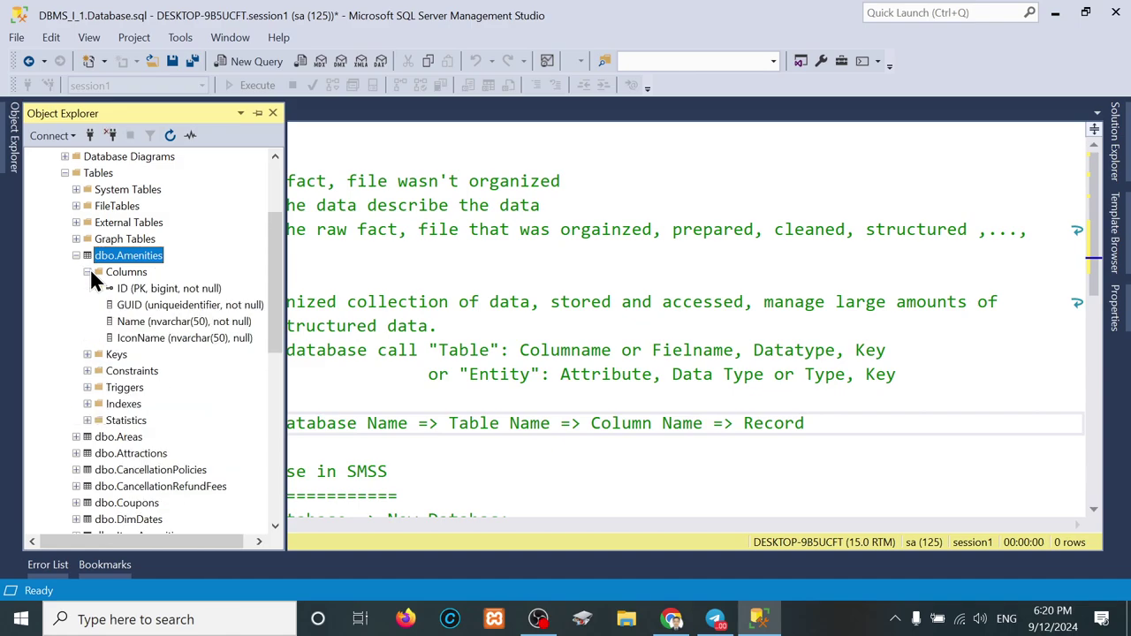
right_click(129, 256)
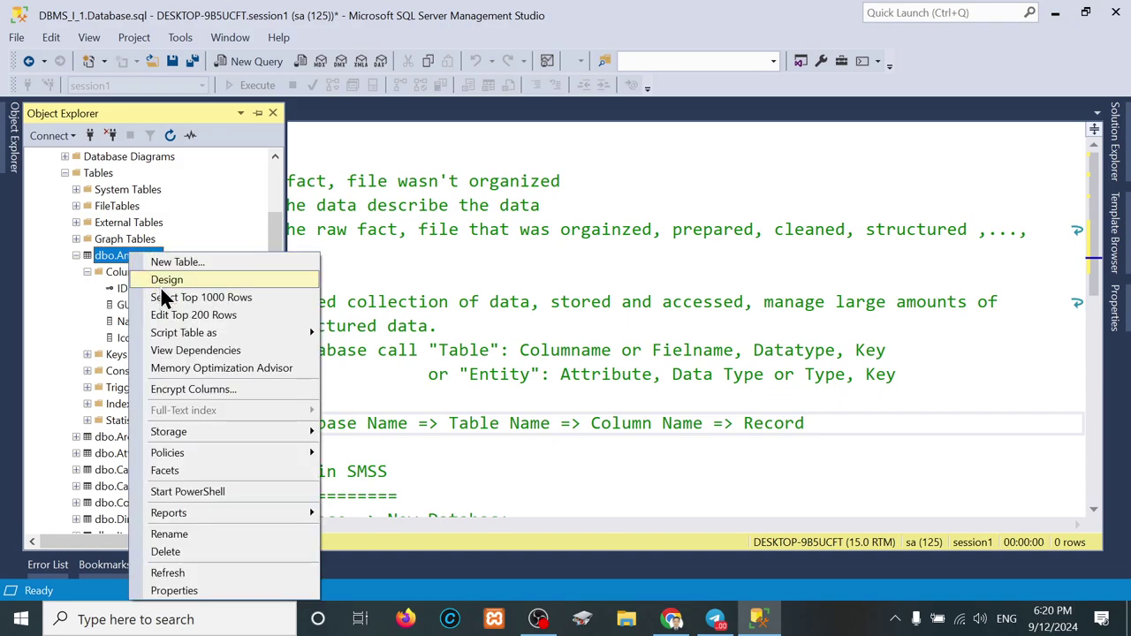
Step: Open Edit Top 200 Rows for dbo.Amenities, review the 11 rows, then close the tab
click(189, 316)
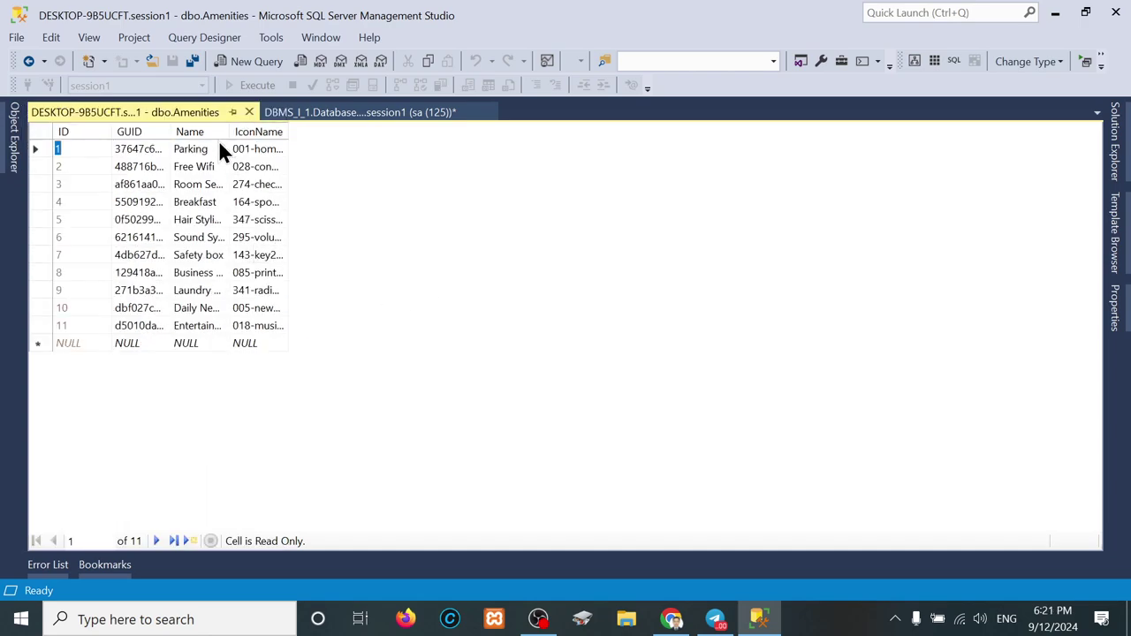
click(248, 114)
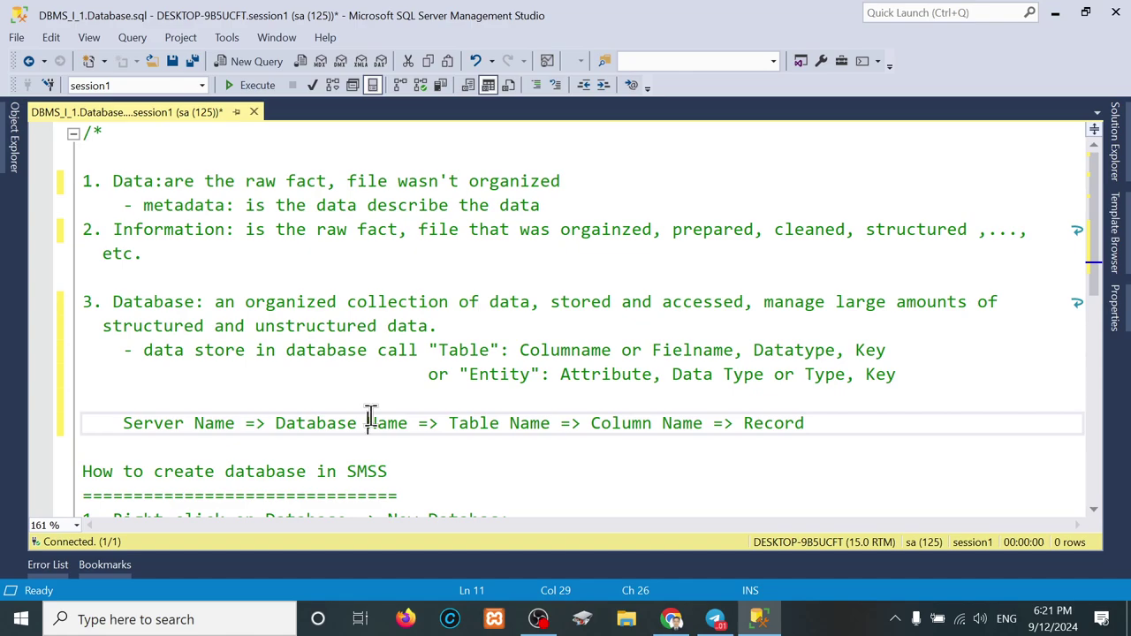
Step: Add blank lines below the hierarchy and note 'dataname: pcu_db' under the Server Name line
click(843, 429)
key(Return)
key(Return)
key(Return)
key(Return)
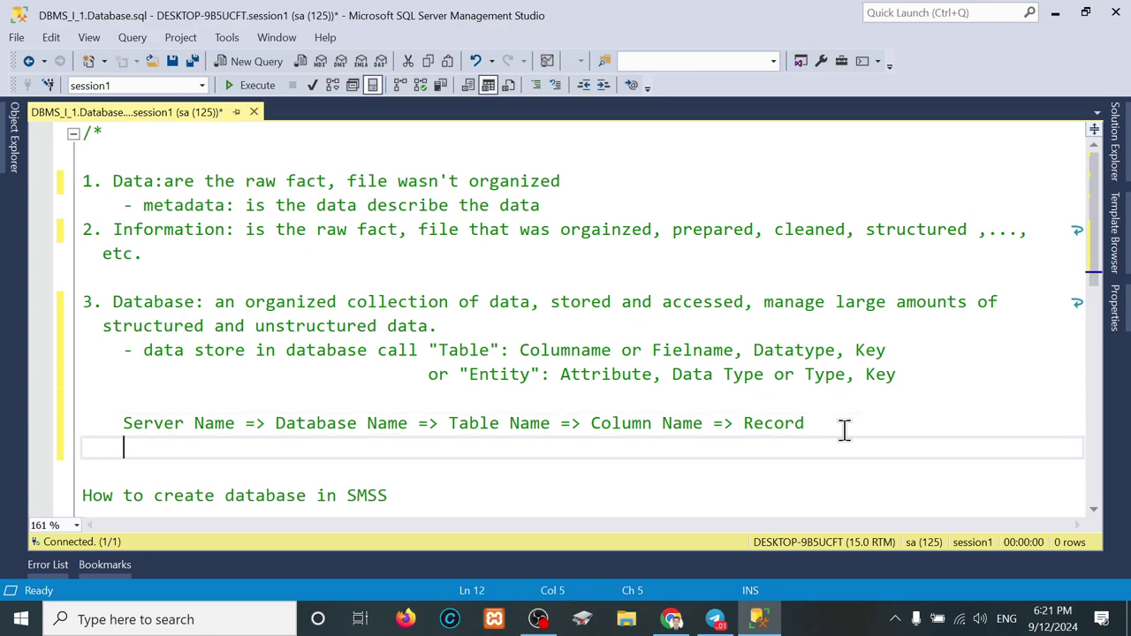
scroll(844, 430, down, 7)
scroll(844, 430, up, 3)
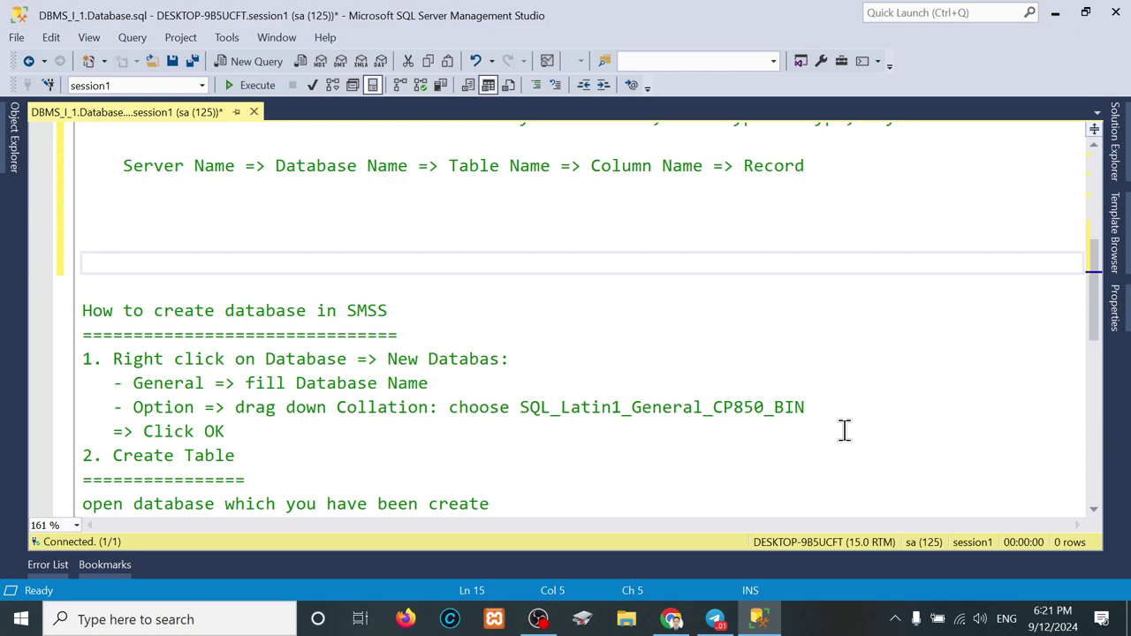
key(Return)
key(Return)
key(Return)
key(Return)
key(Return)
key(Return)
key(Return)
key(Return)
key(Return)
key(Return)
key(Return)
key(Return)
key(Return)
key(Return)
key(Return)
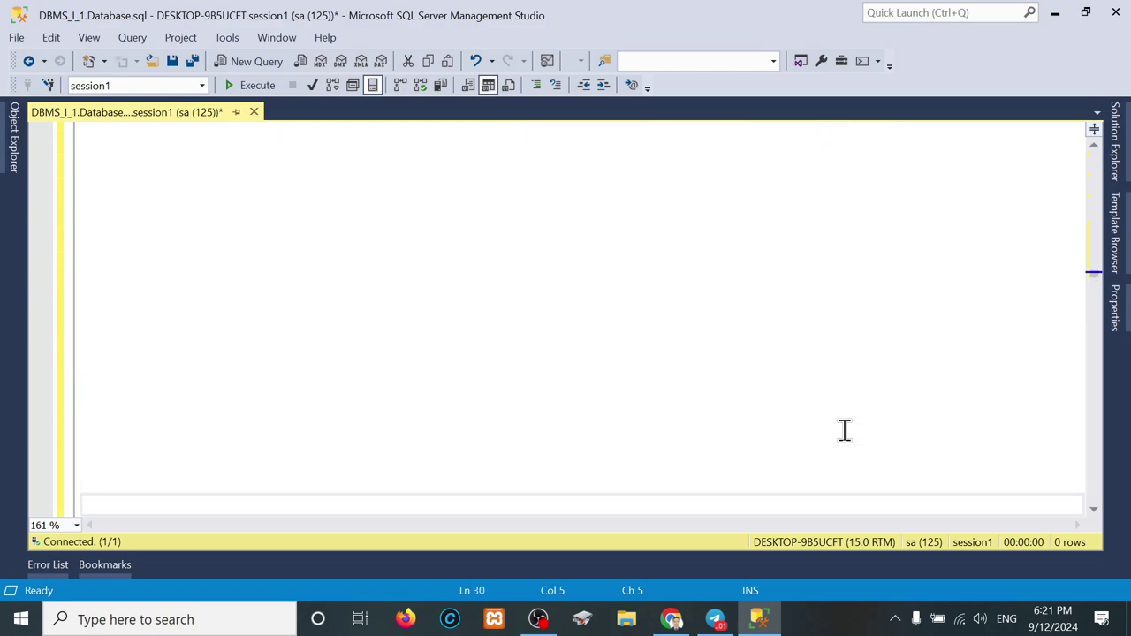
scroll(844, 430, up, 5)
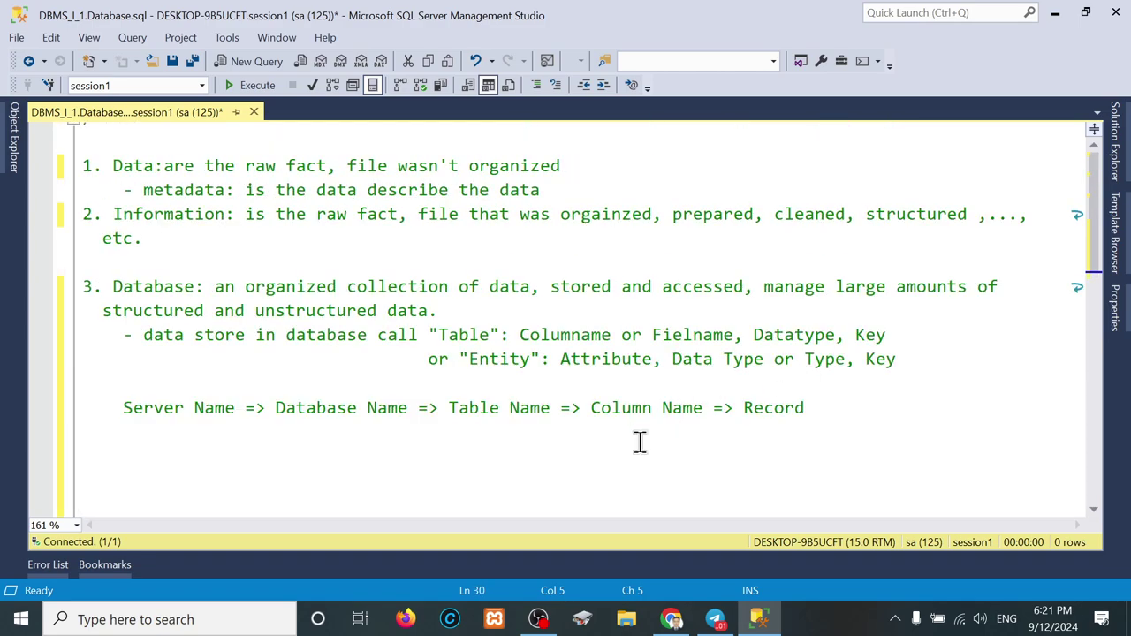
scroll(640, 442, down, 2)
click(252, 326)
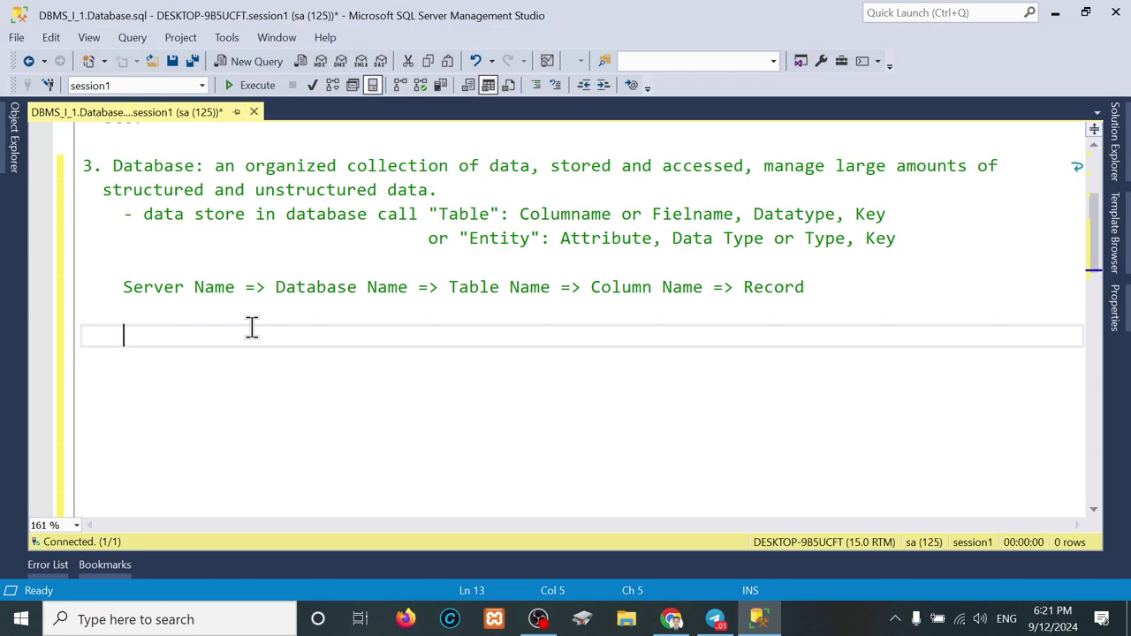
text(dataname)
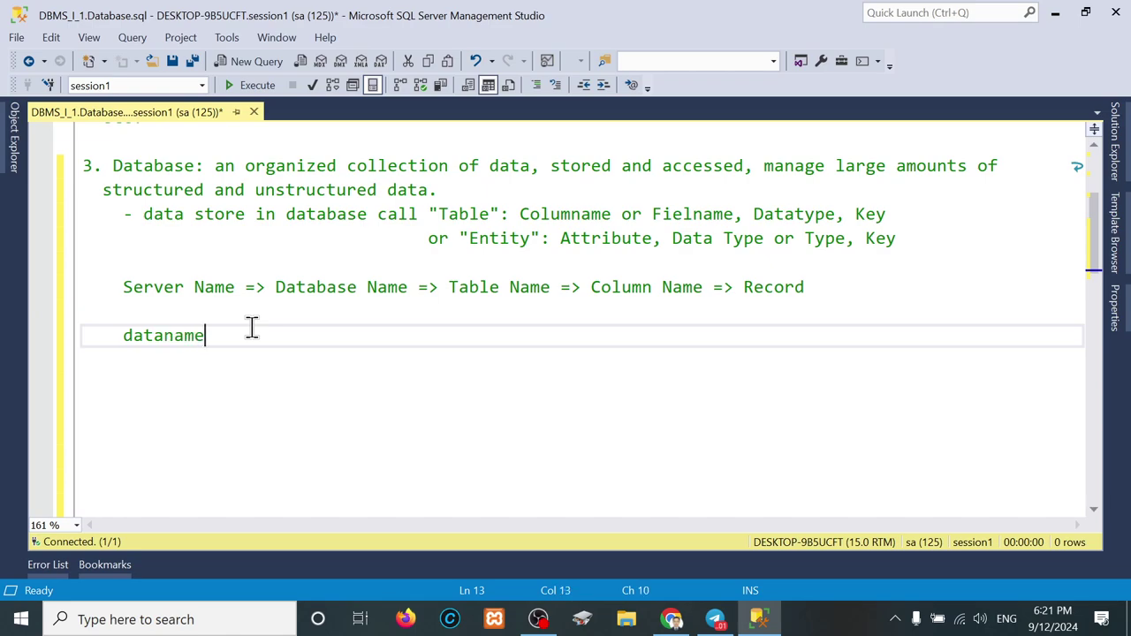
text(: pu)
key(BackSpace)
text(cs_db)
Step: Add 'table name: tbl_student' and 'column name:' lines beneath the database note
key(Return)
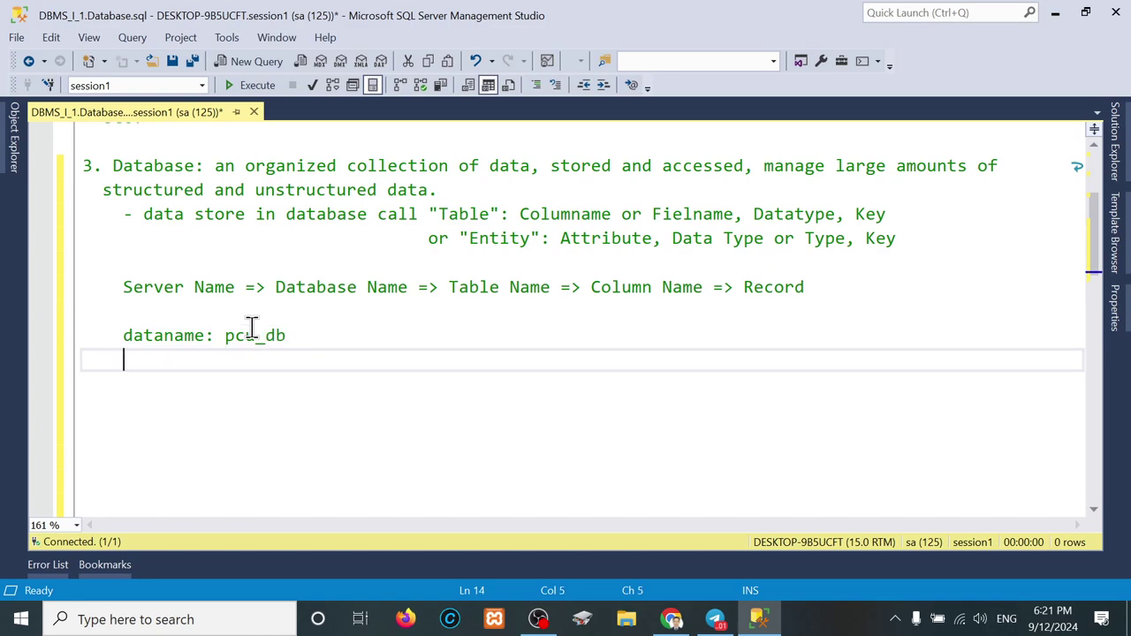
text(table name)
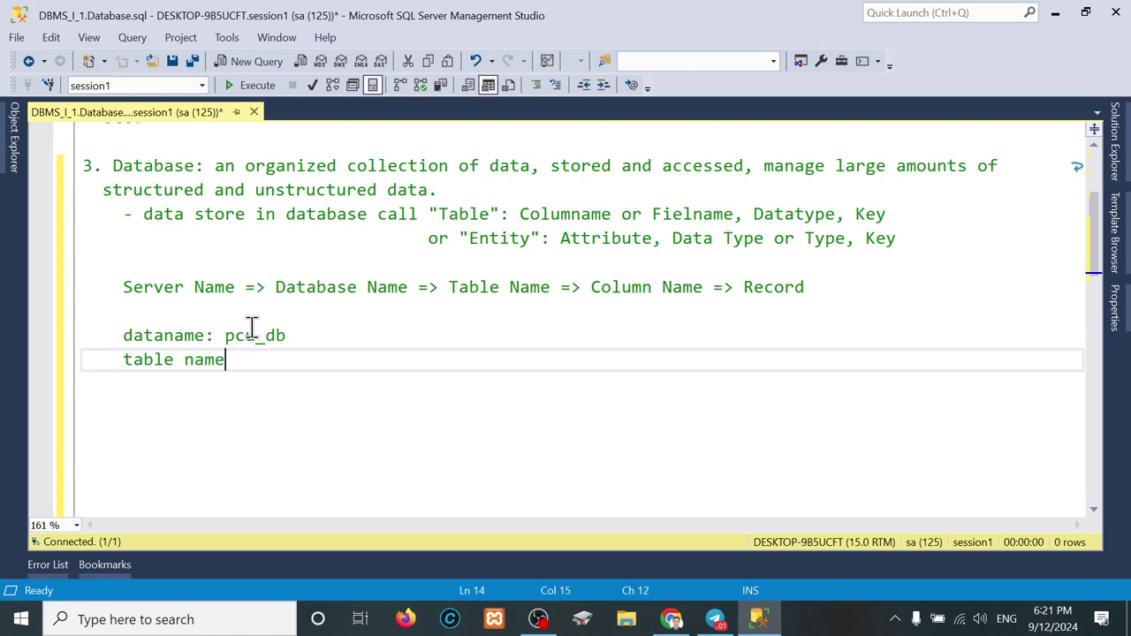
text(: tbl_student)
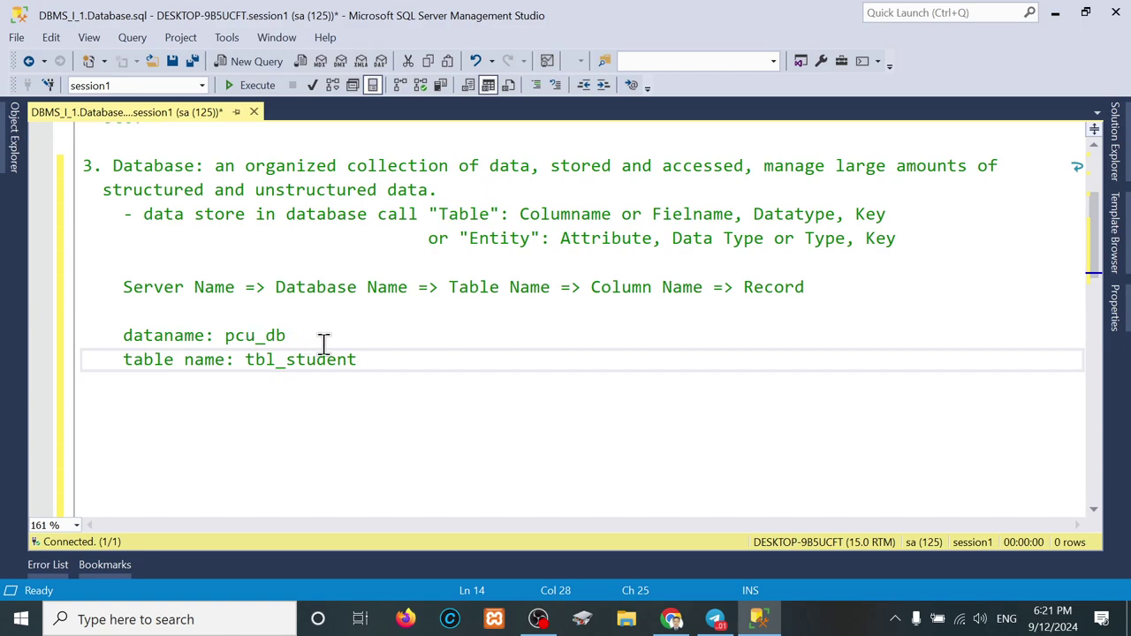
drag(381, 356, 287, 365)
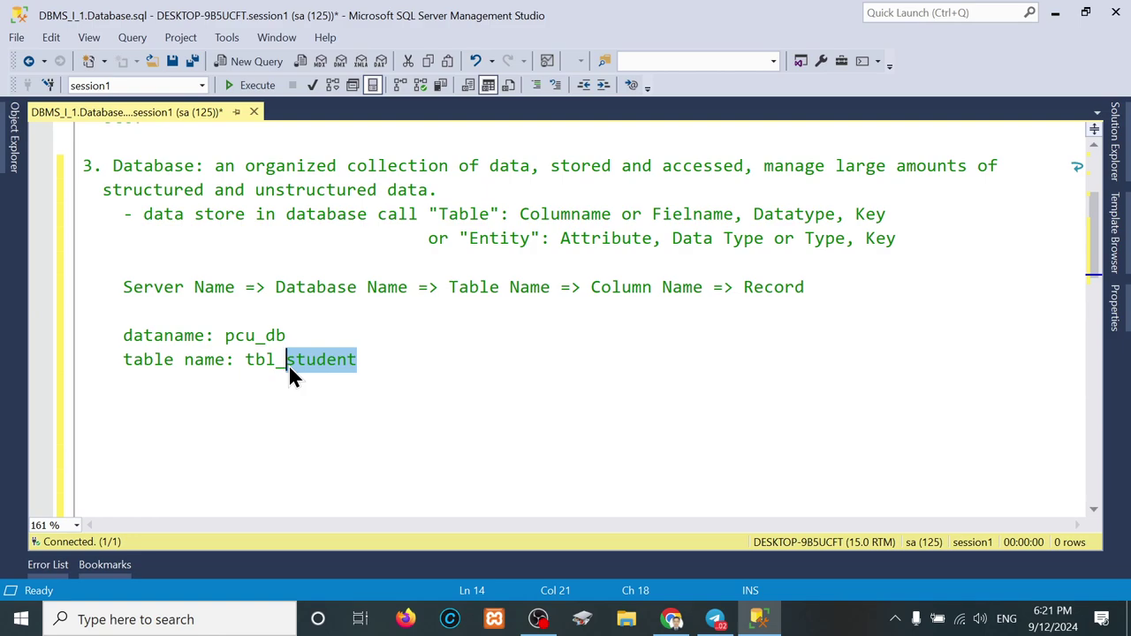
click(362, 354)
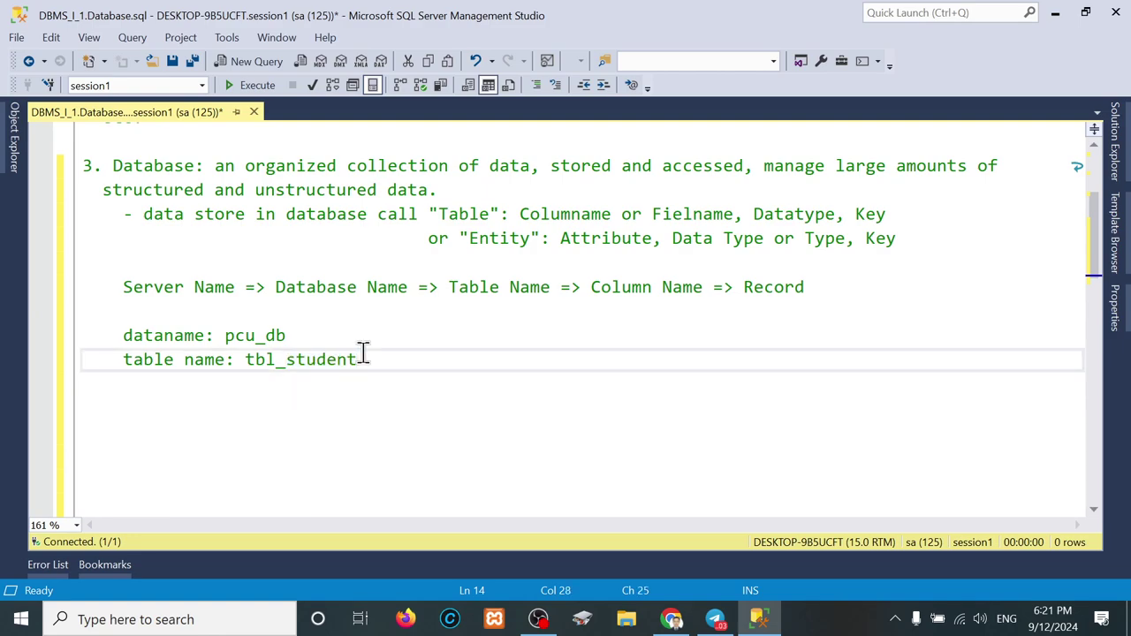
key(Return)
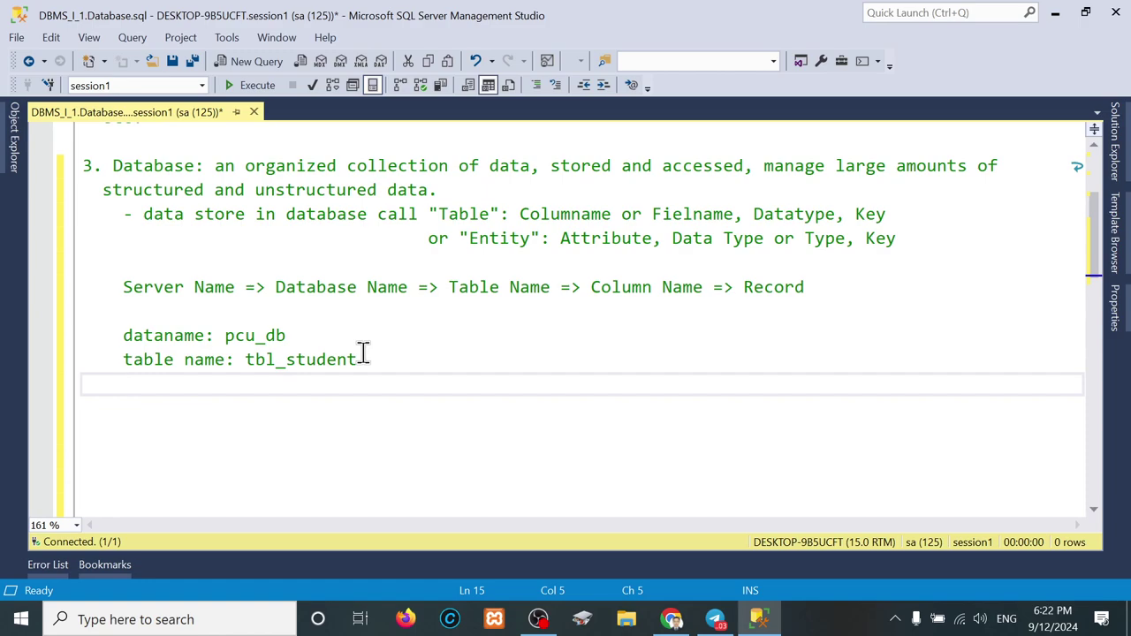
text(column na)
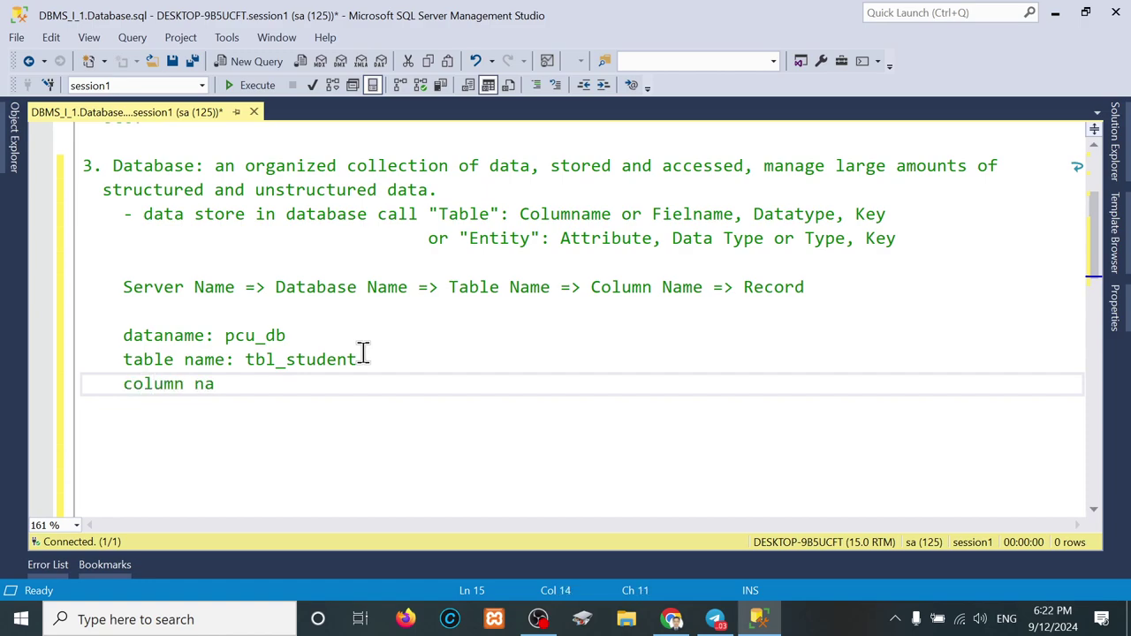
text(me:)
Step: Launch Excel from the Windows search and create a blank workbook
click(21, 619)
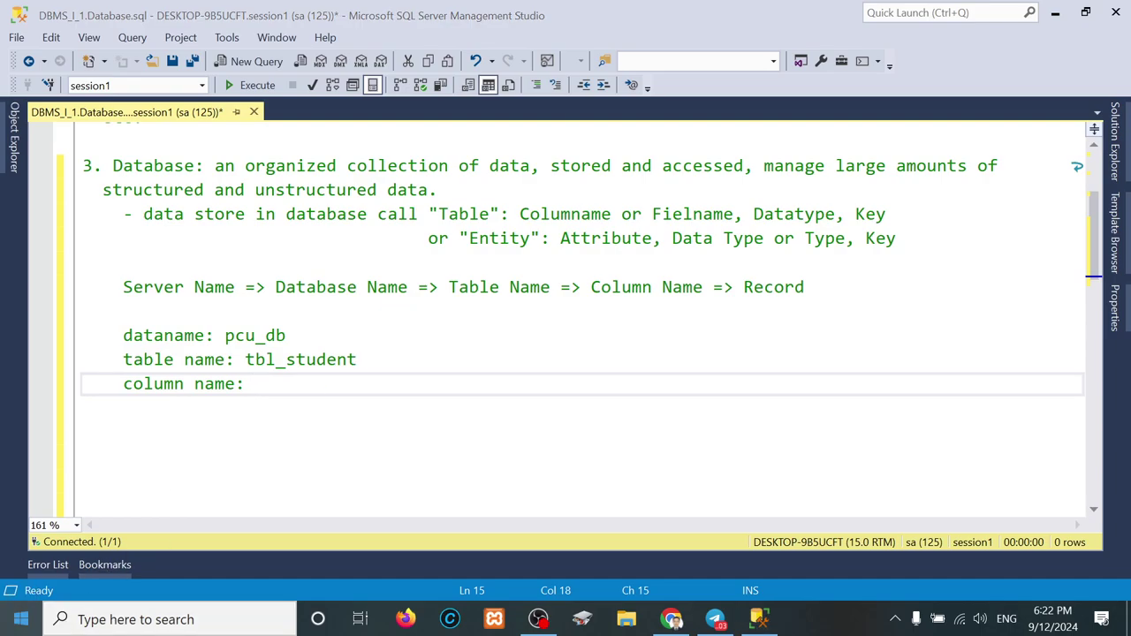
text(exc)
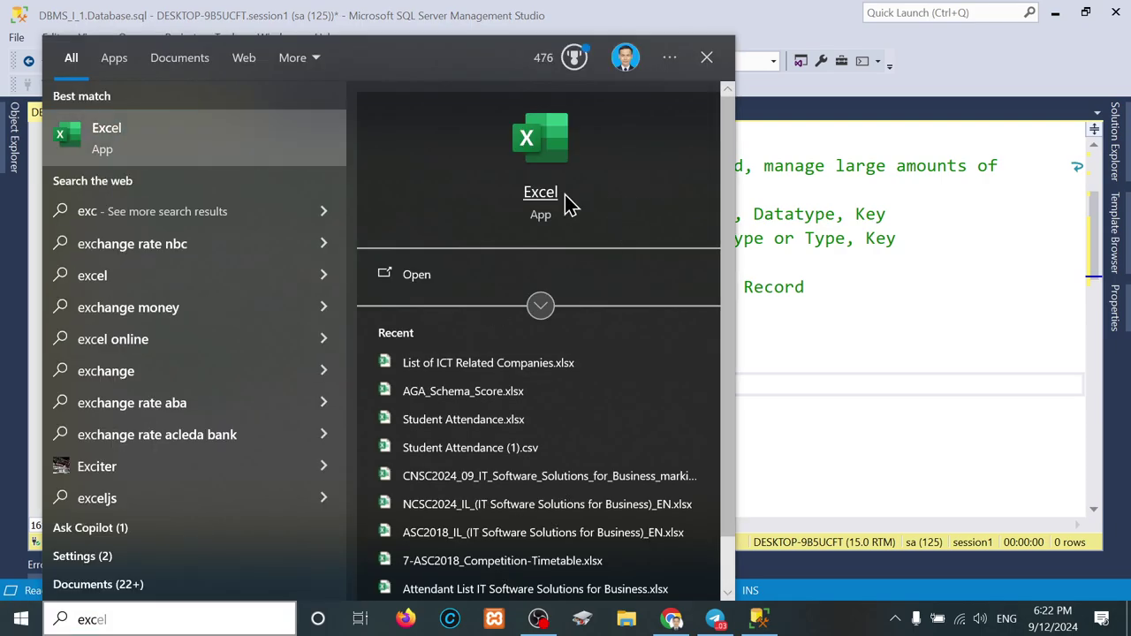
click(566, 197)
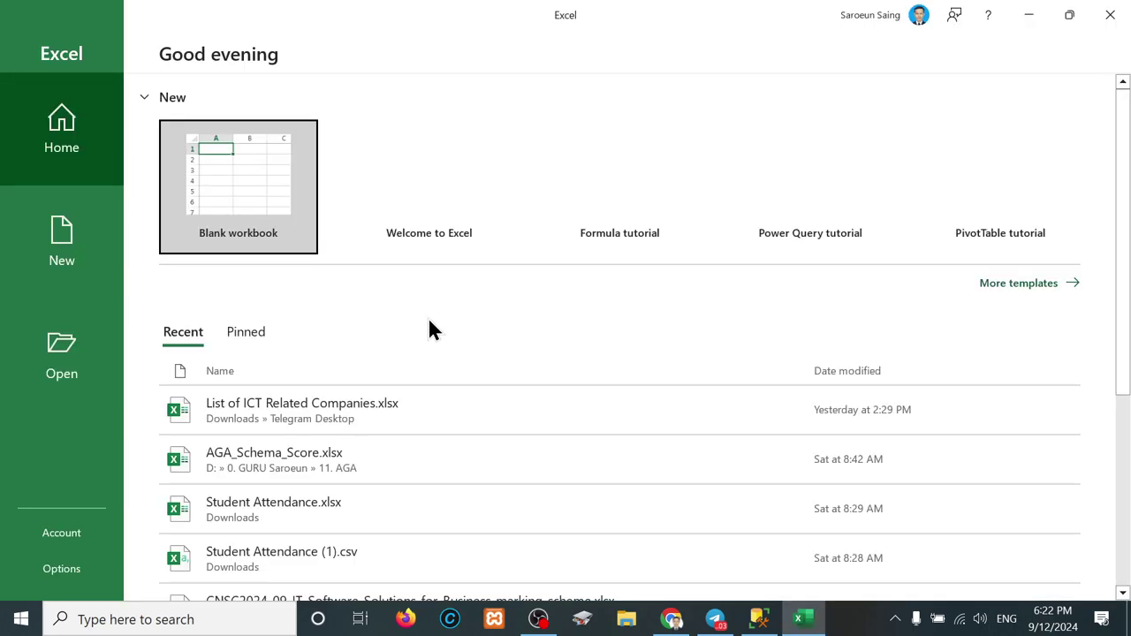
click(246, 172)
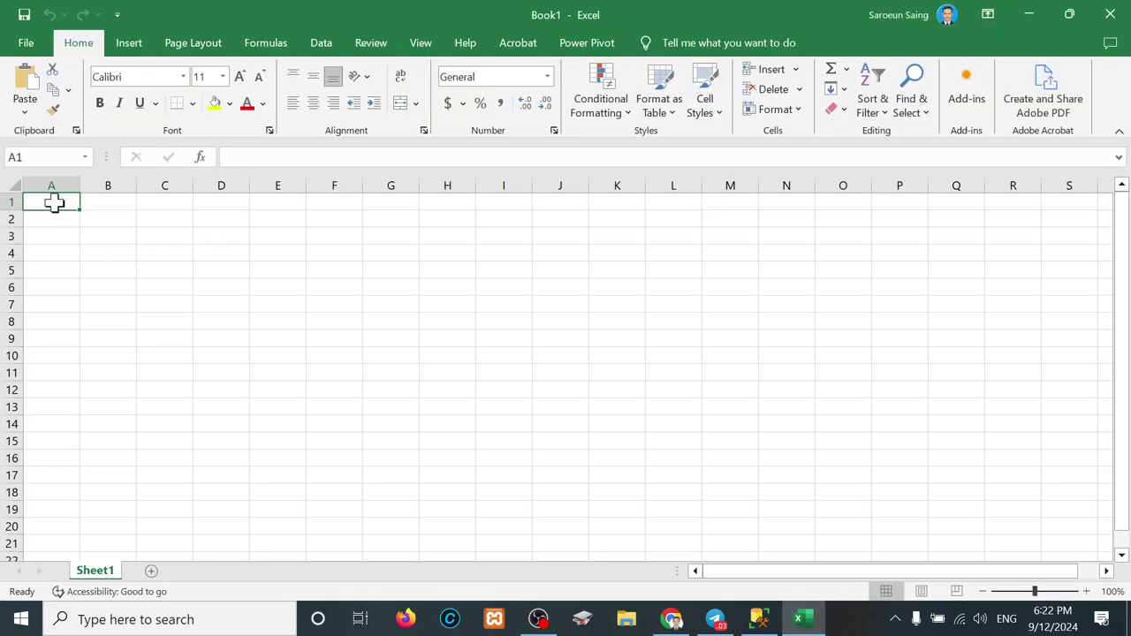
drag(53, 203, 697, 492)
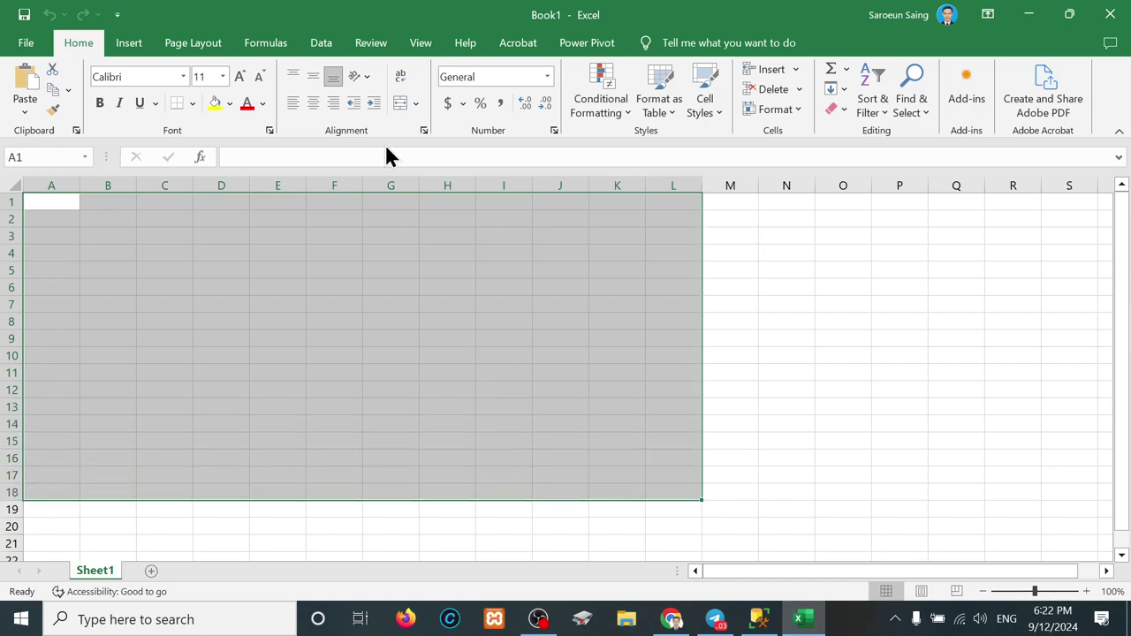
Step: Apply All Borders to A1:L18, fill A1:L1 yellow, and make row 1 taller
click(191, 102)
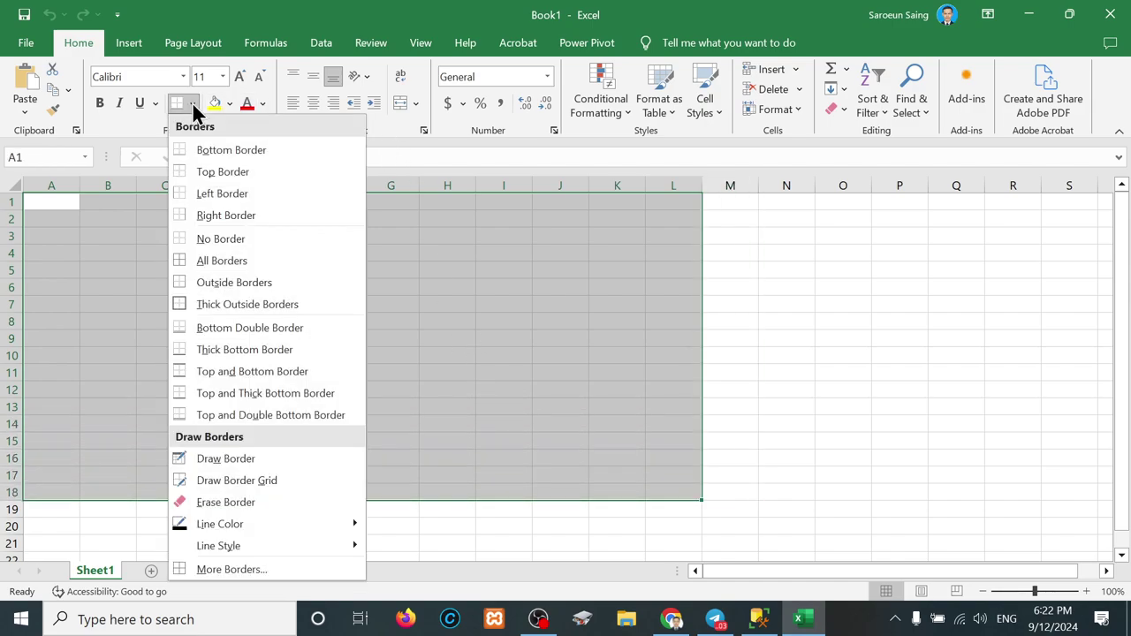
click(204, 260)
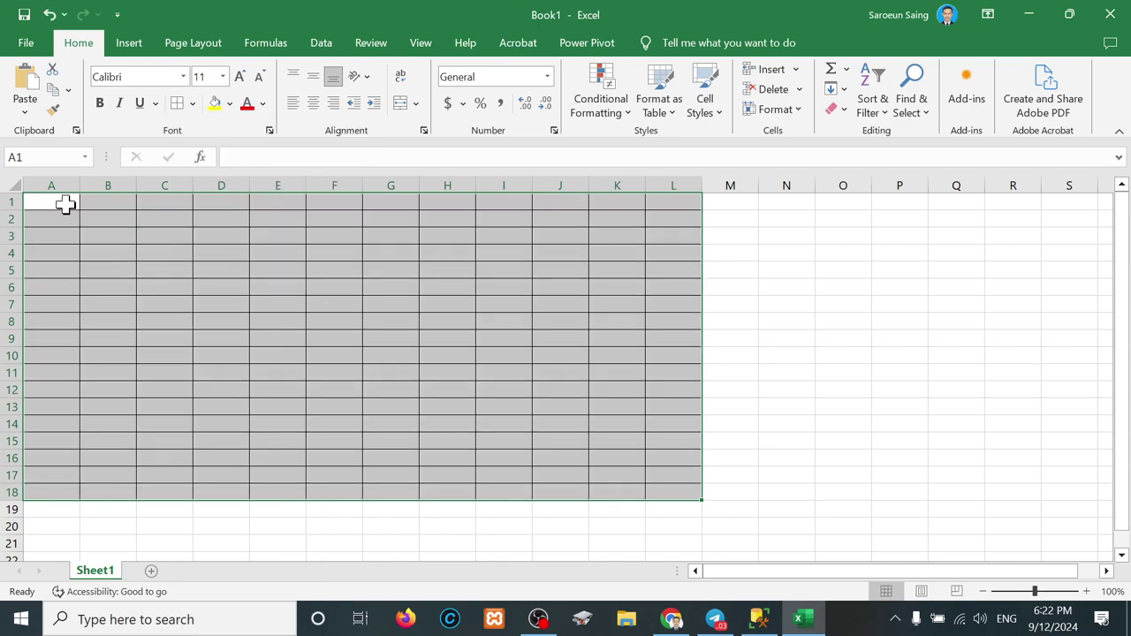
drag(62, 202, 676, 207)
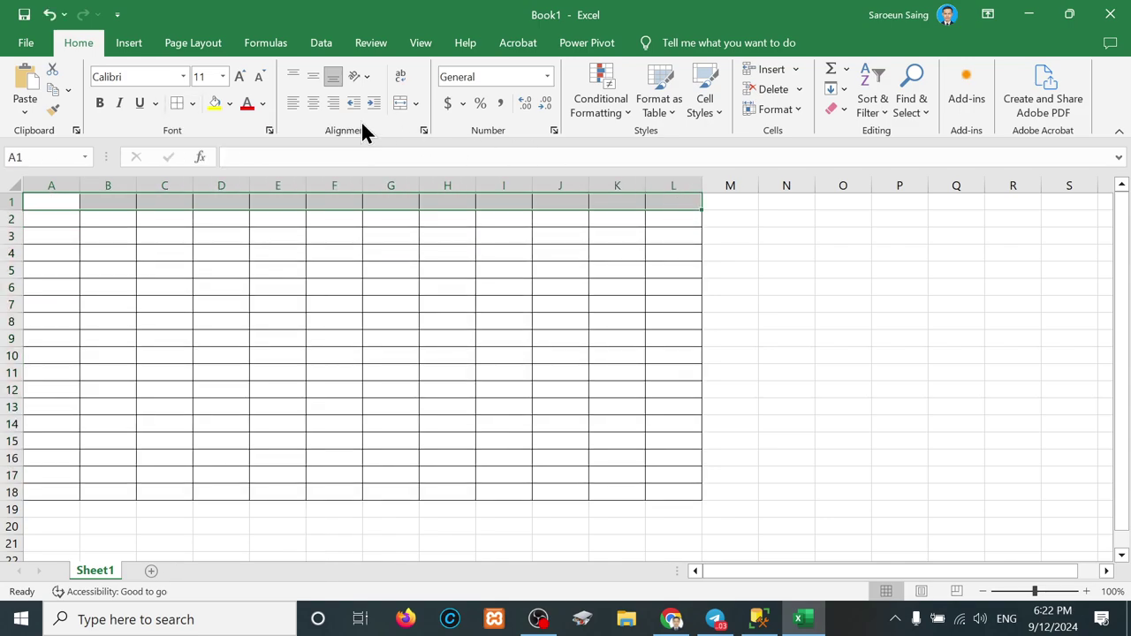
click(211, 108)
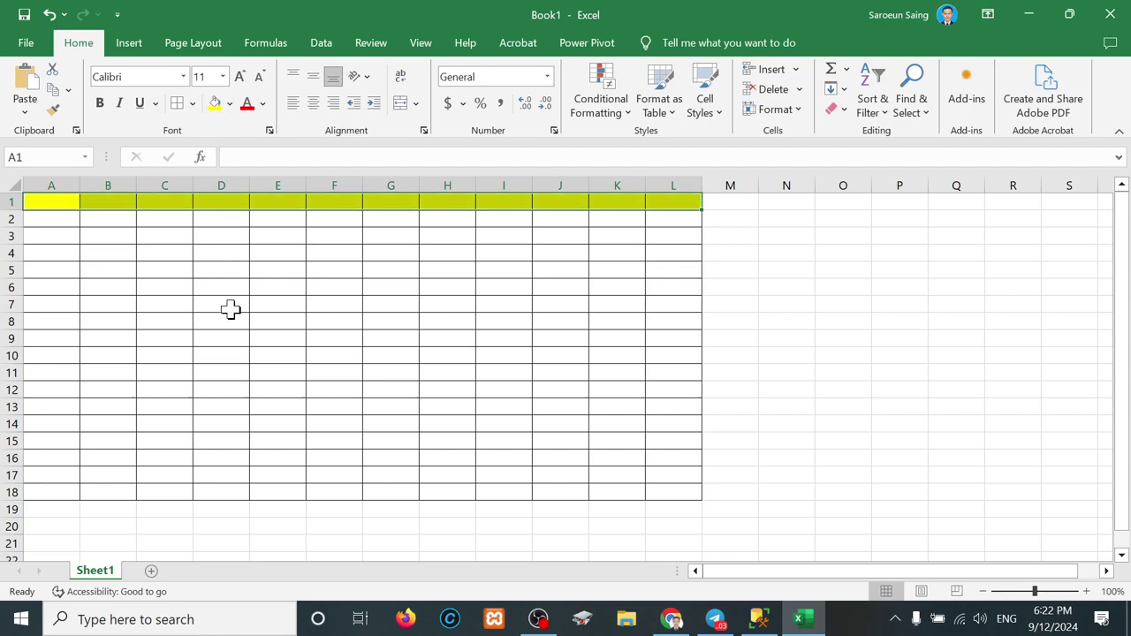
ctrl+scroll(229, 309, up, 2)
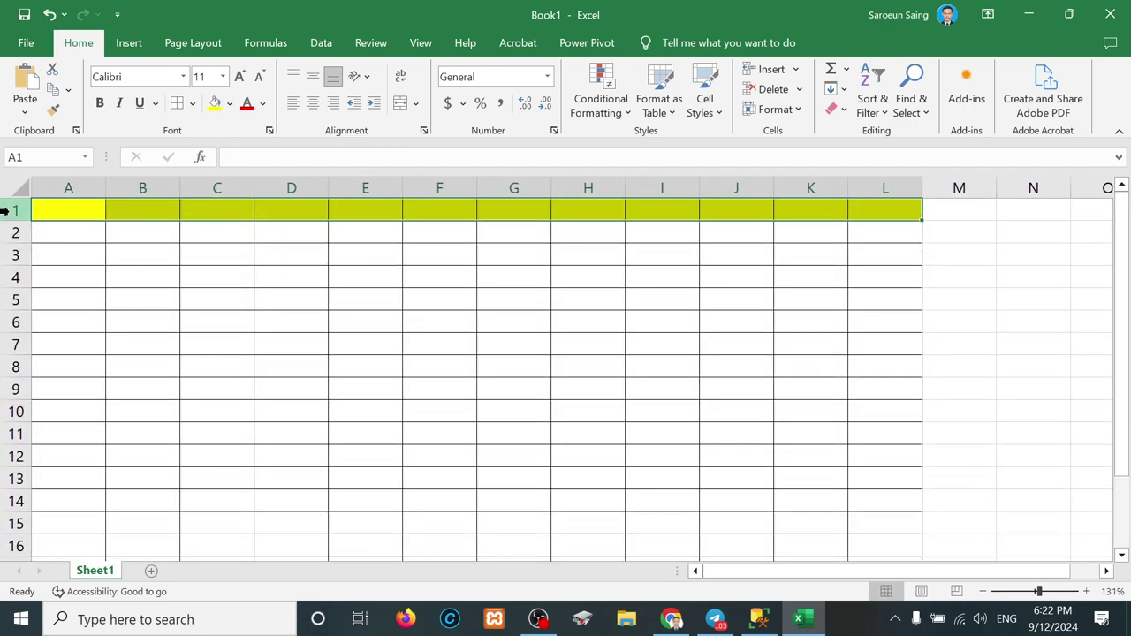
drag(17, 221, 25, 262)
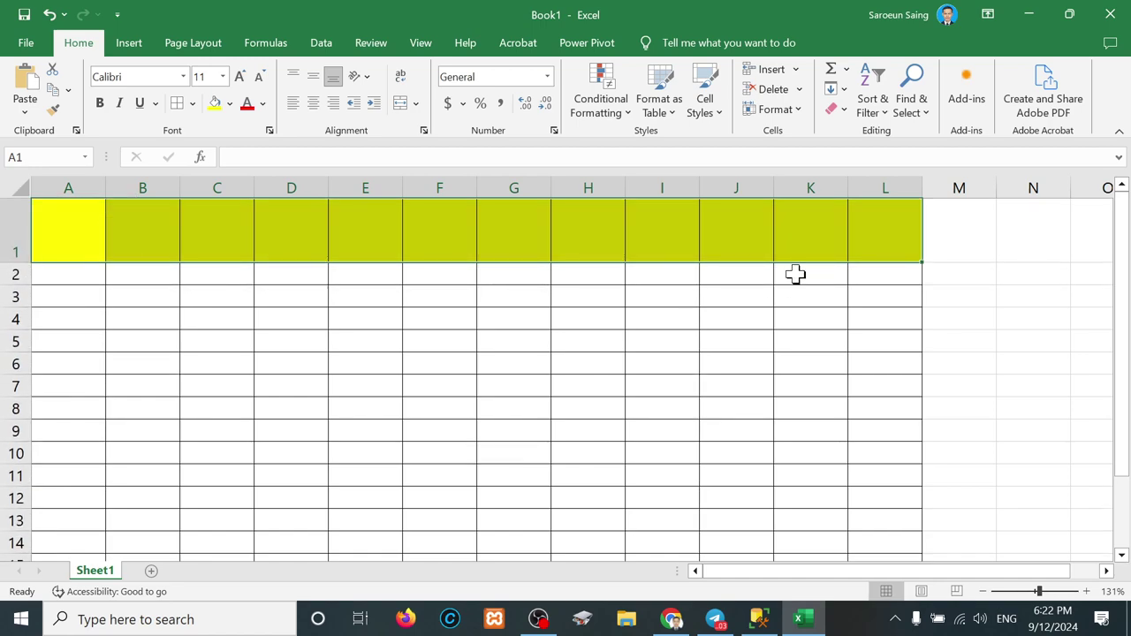
click(885, 257)
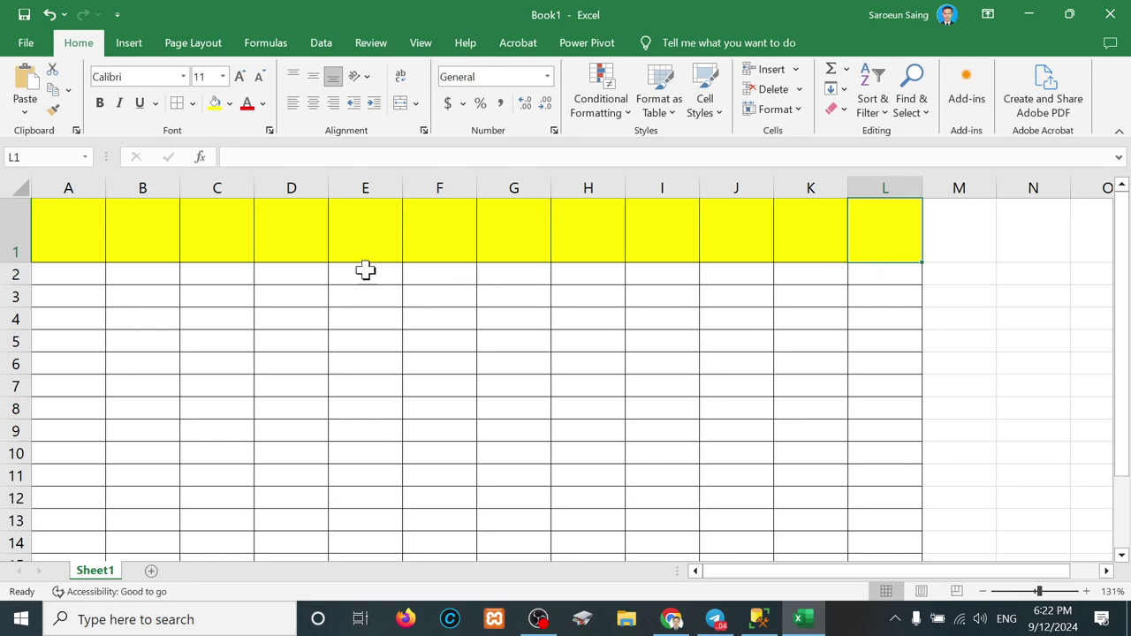
Step: Enter the headings No in A1 and Namekh in B1
click(86, 240)
text(No)
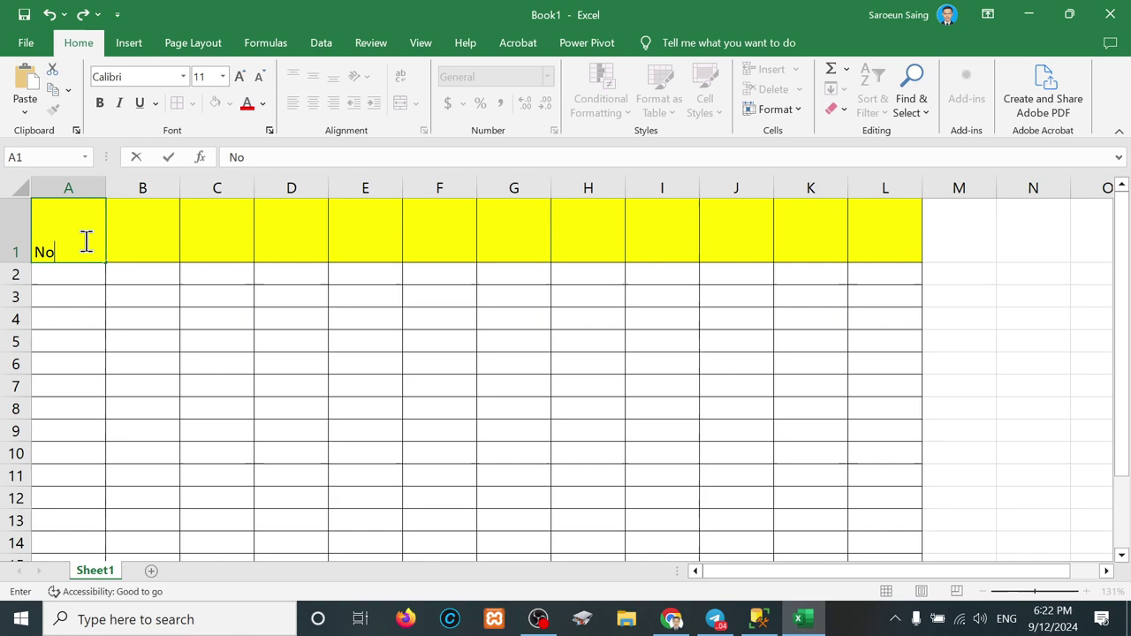
click(85, 240)
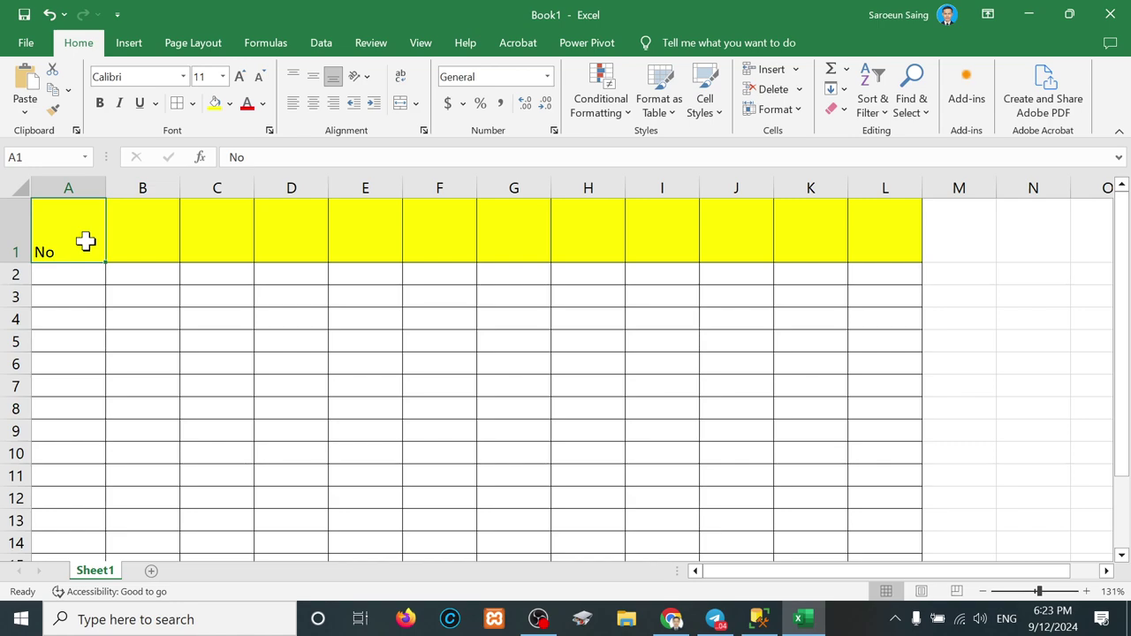
key(Right)
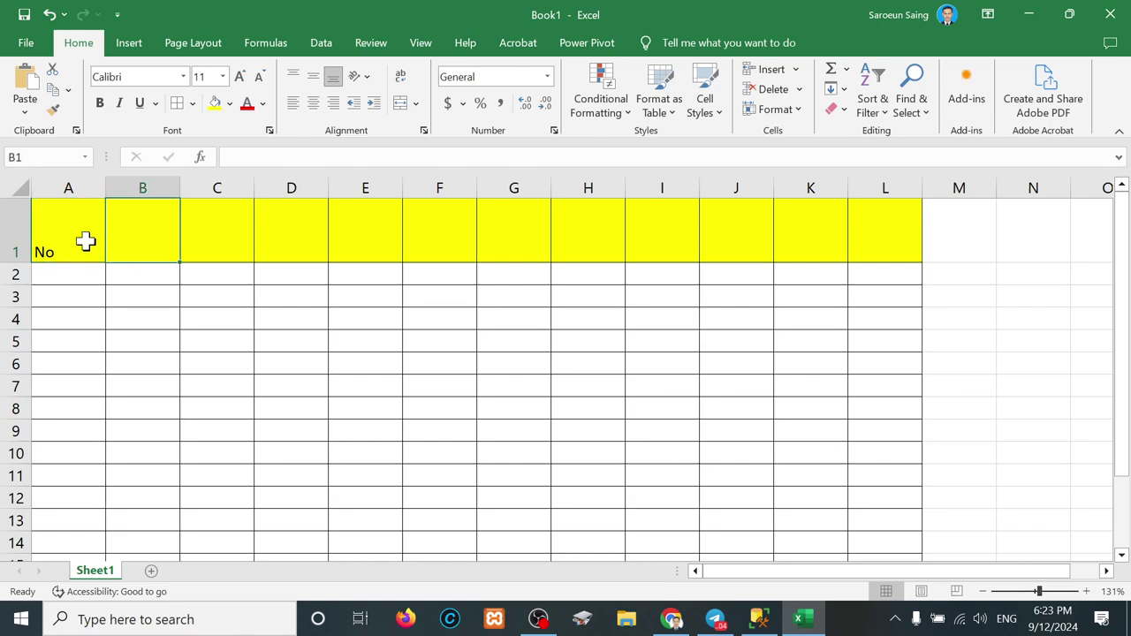
text(Name)
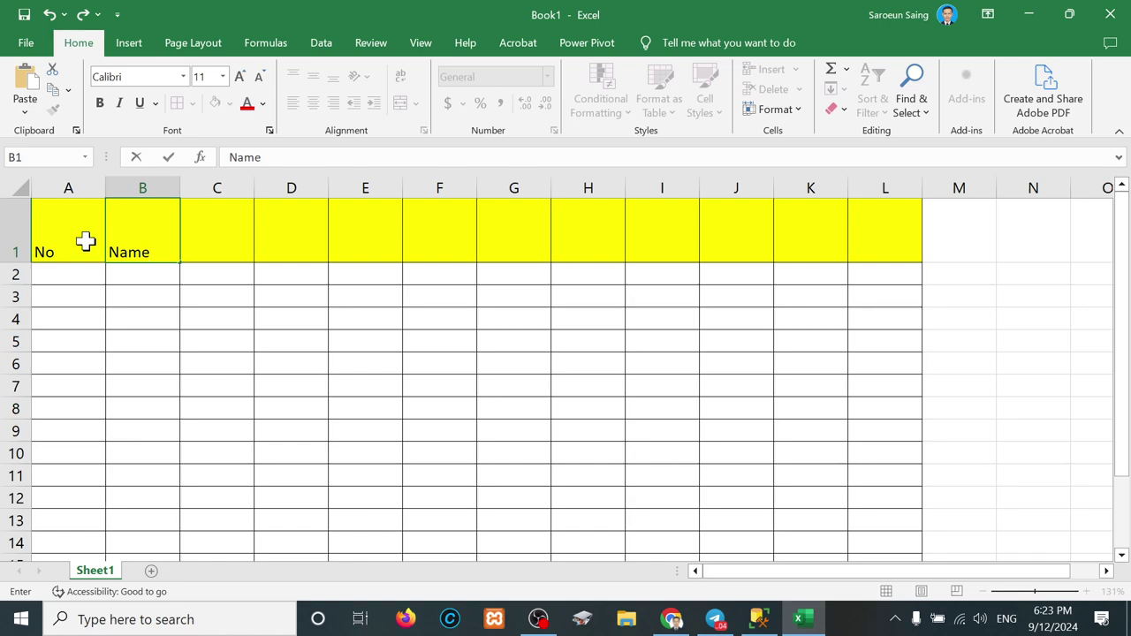
text(kh)
key(Tab)
Step: Enter Nameen, Gender and DOB as headings in C1 through E1
text(N)
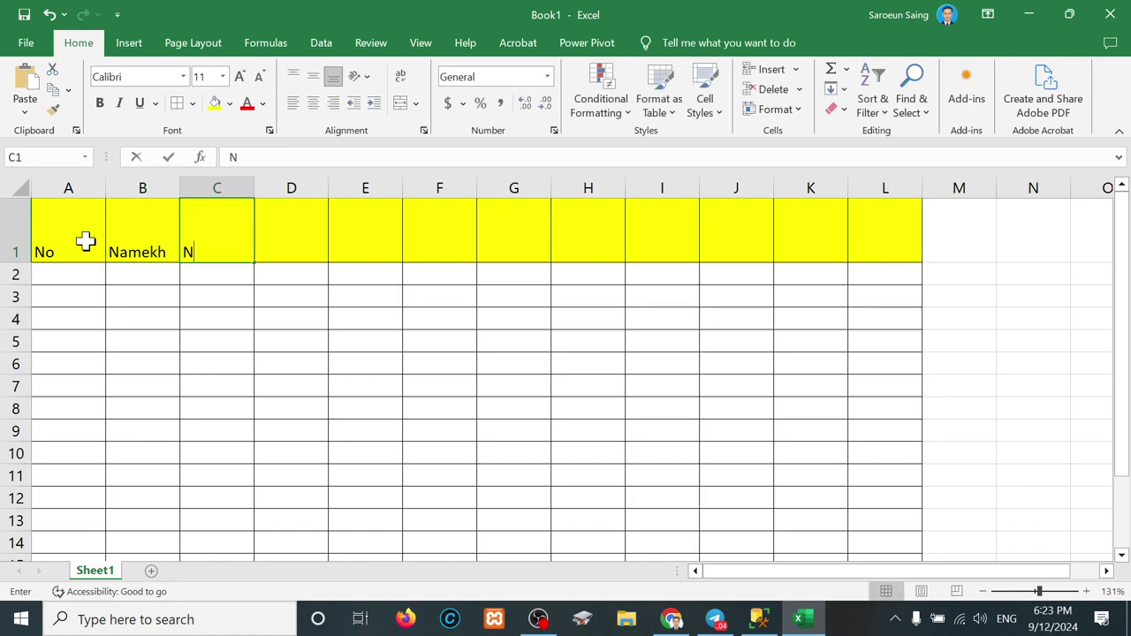
text(ameen)
key(BackSpace)
key(BackSpace)
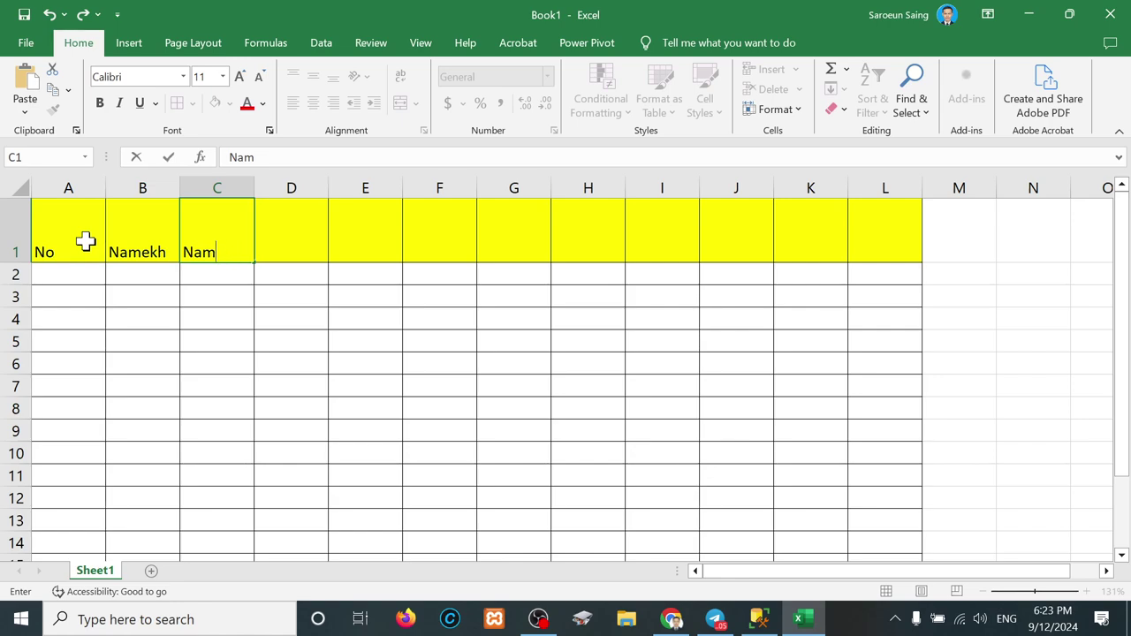
text(een)
key(Tab)
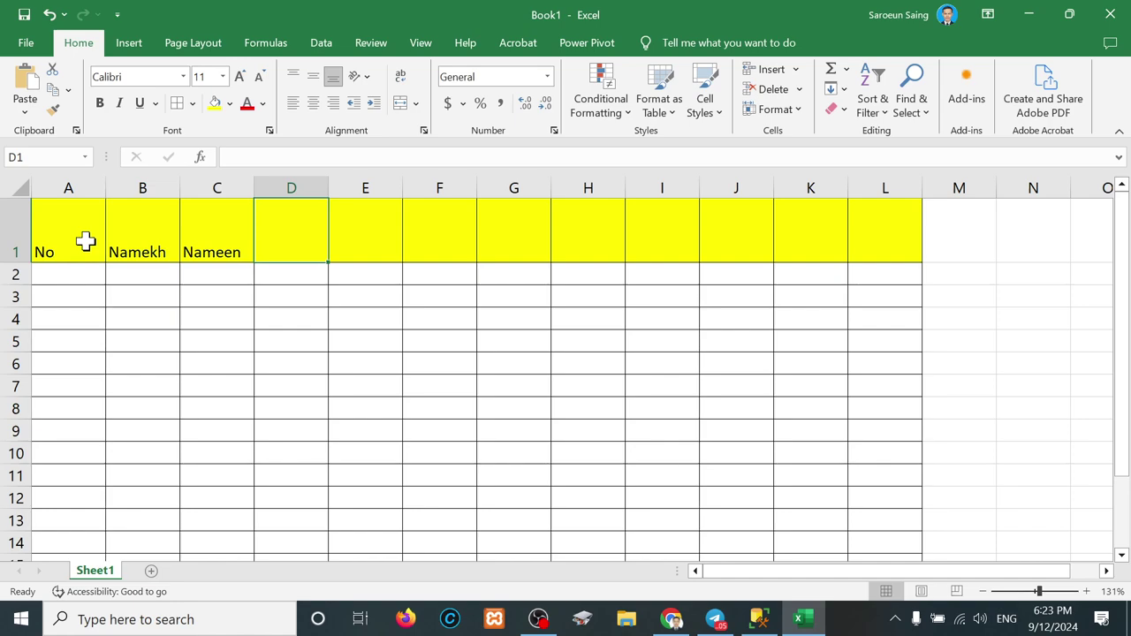
text(Gender)
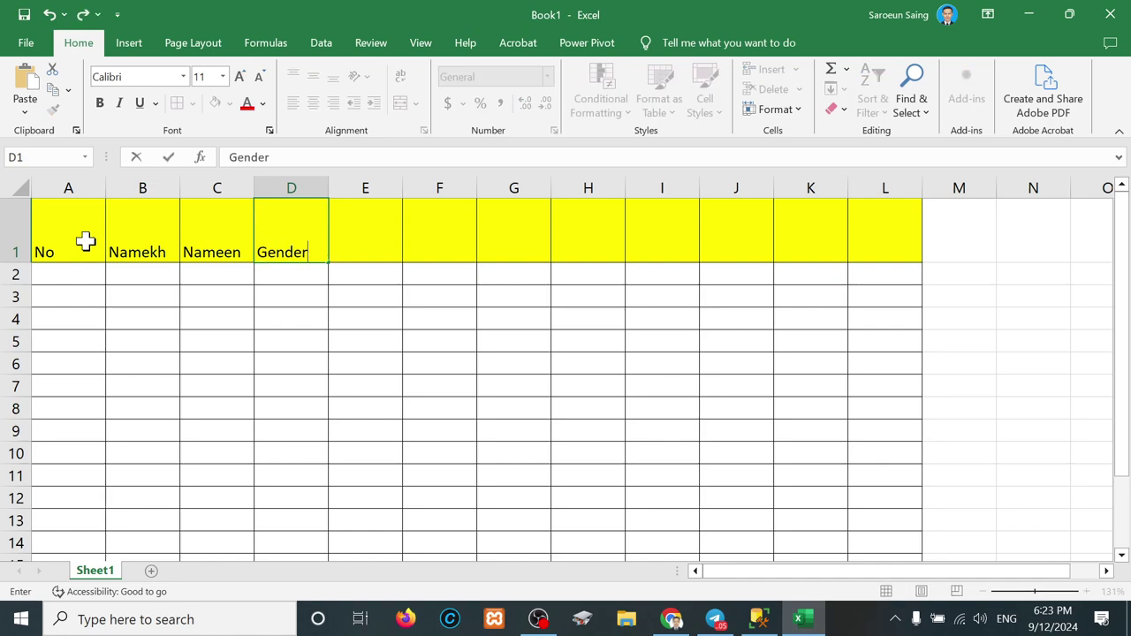
key(Tab)
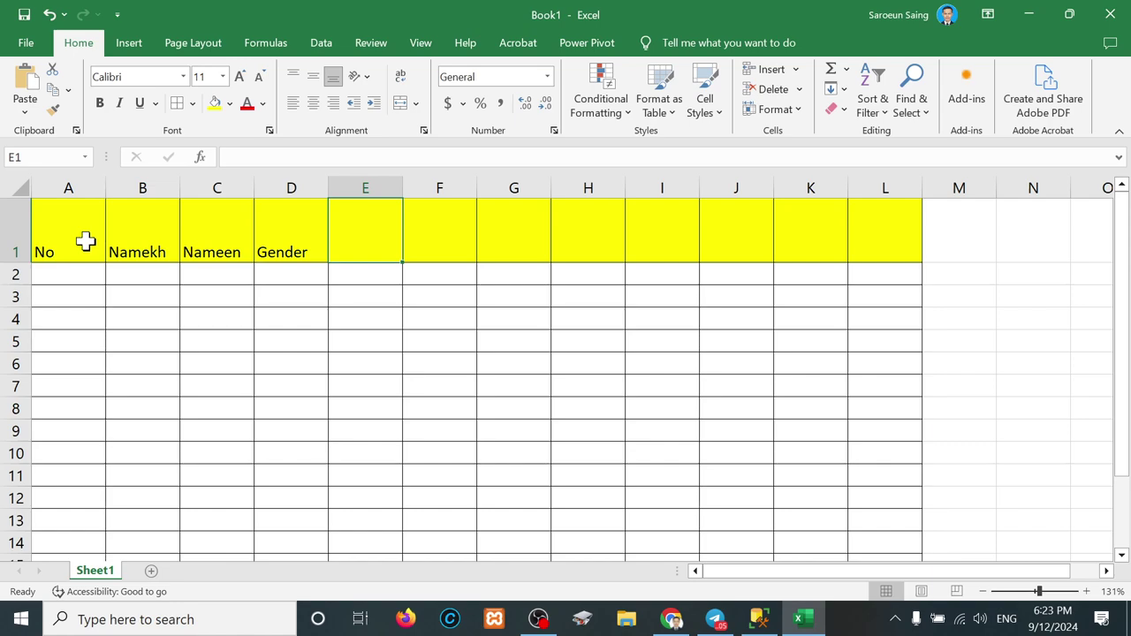
text(D)
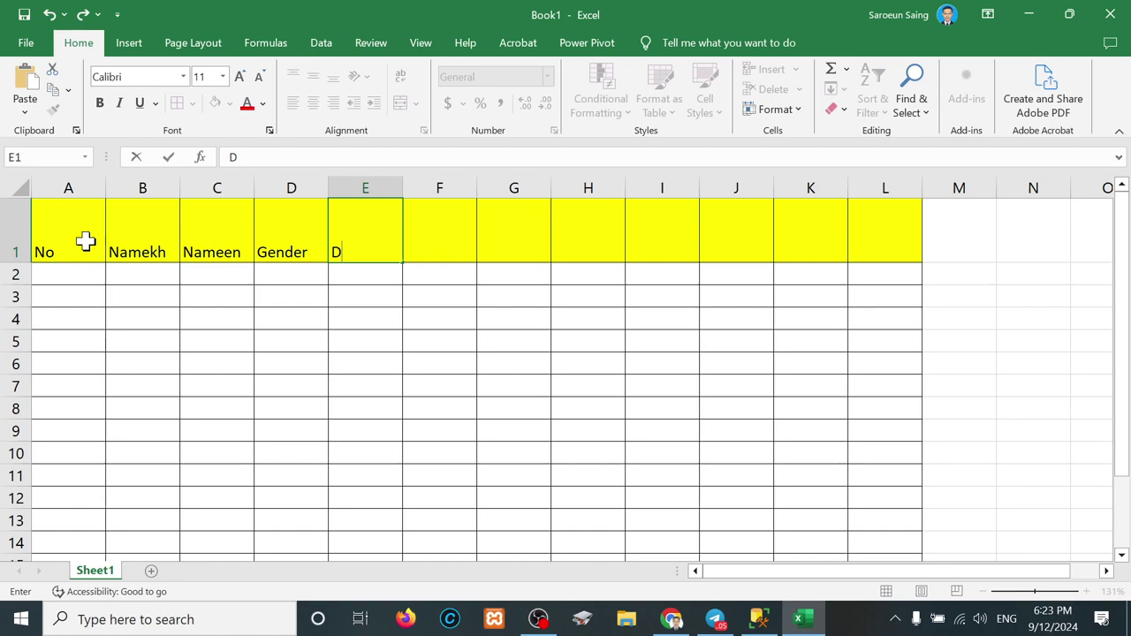
text(OB)
key(Tab)
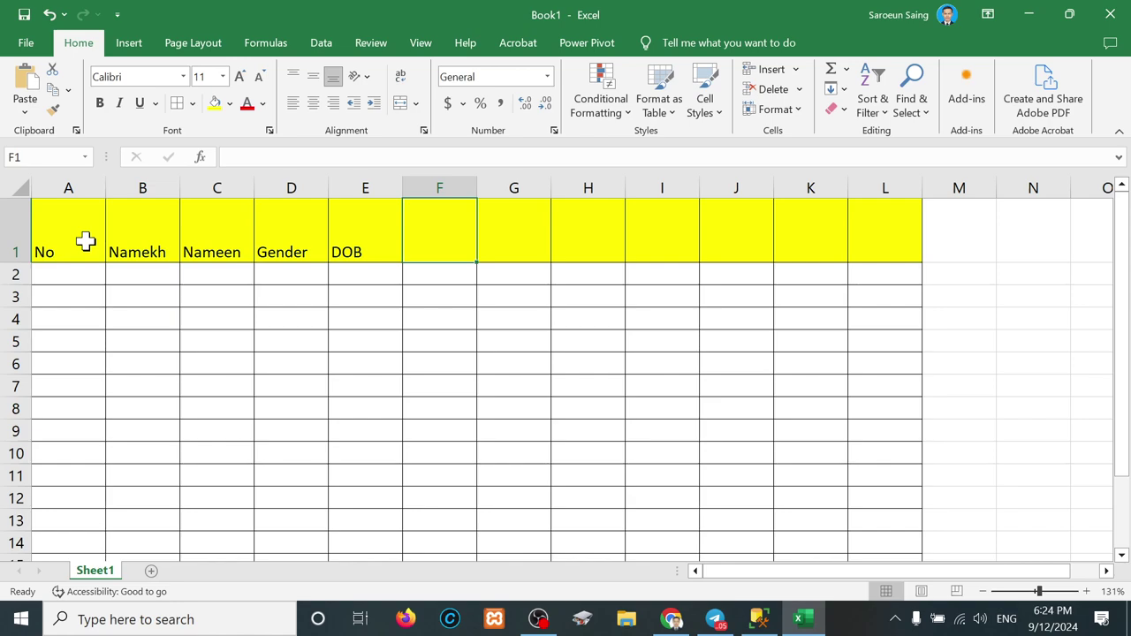
Step: Replace the No heading in A1 with ID
click(85, 240)
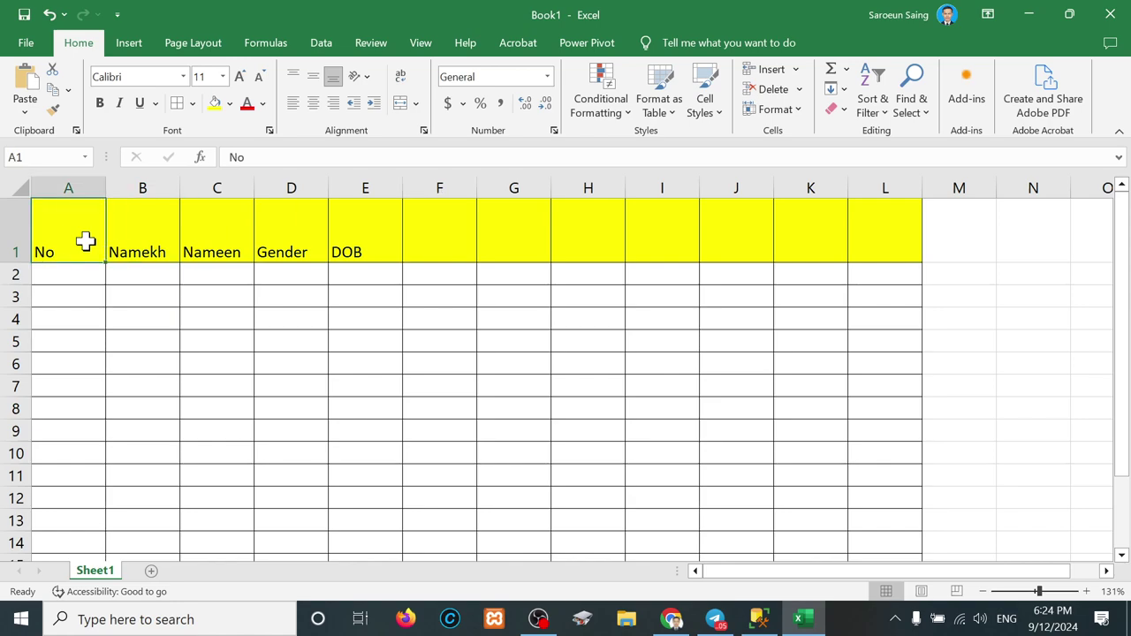
text(ID)
key(Tab)
key(Tab)
key(Tab)
key(Tab)
key(Tab)
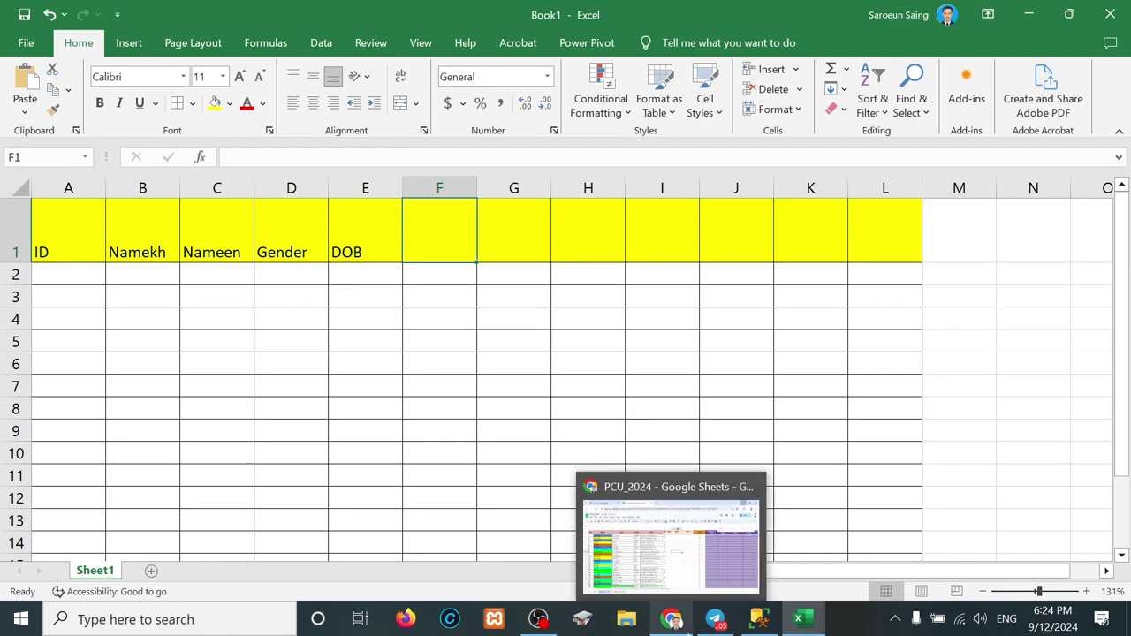
Step: In a new Chrome tab, search 'erd of student table' and browse the image results
click(672, 618)
click(466, 18)
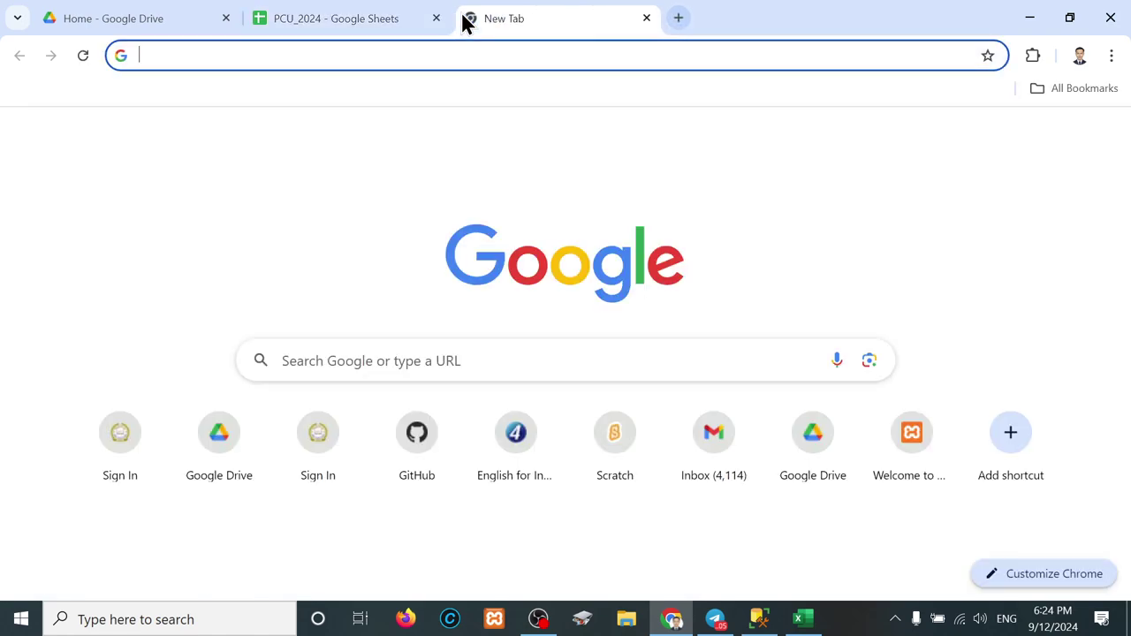
text(s)
key(BackSpace)
key(BackSpace)
text(e)
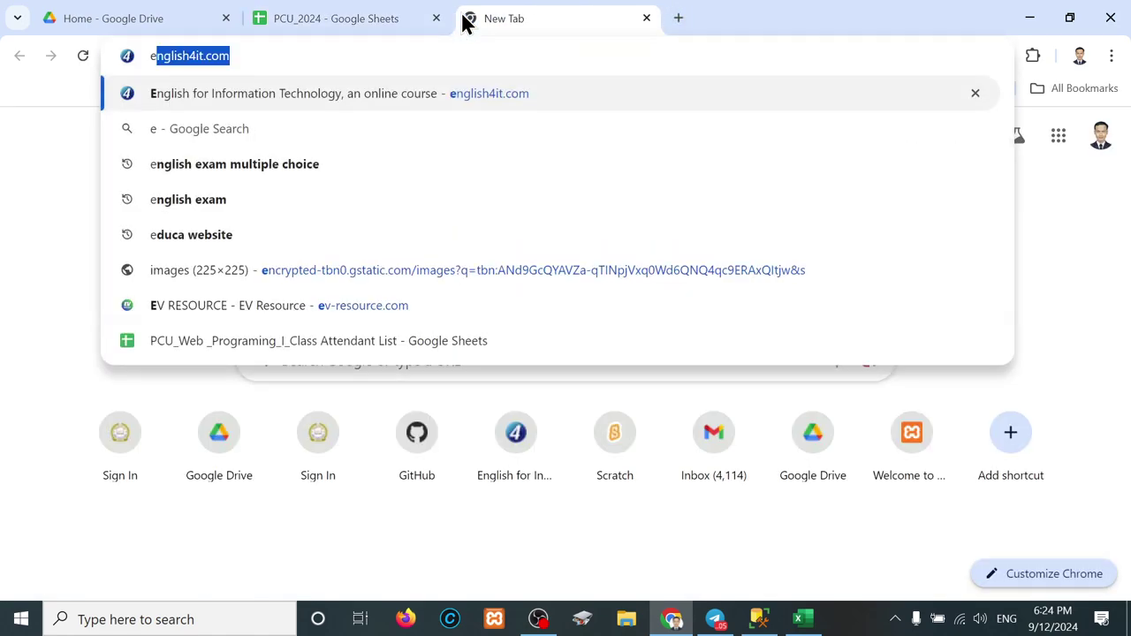
text(rd of stud)
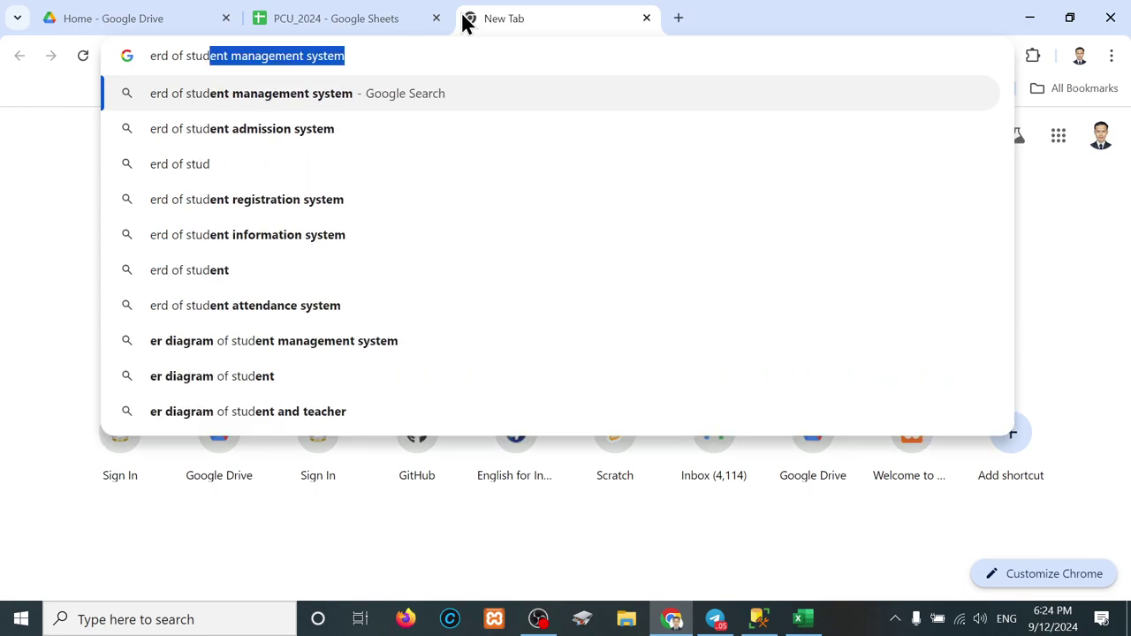
text(ent table)
key(Return)
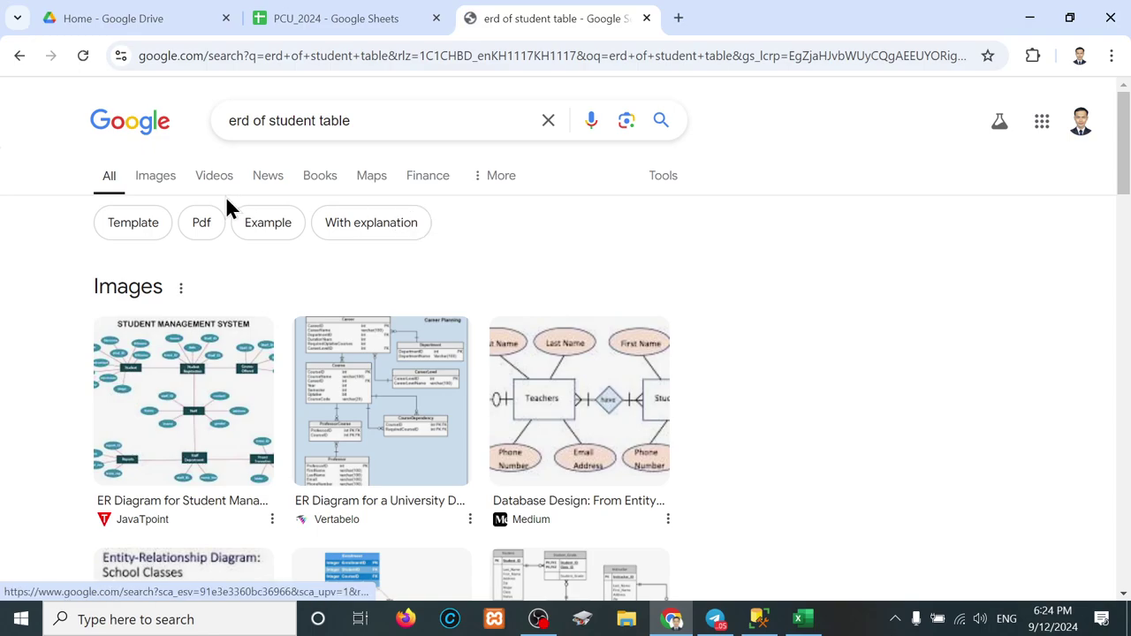
click(160, 179)
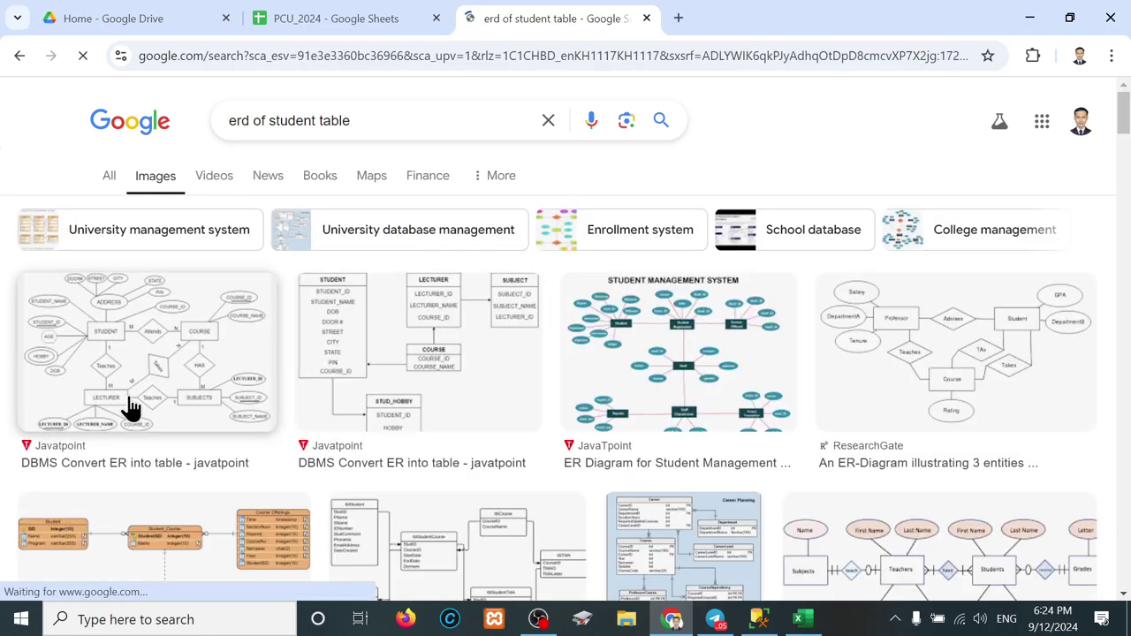
scroll(614, 414, down, 4)
scroll(614, 413, up, 3)
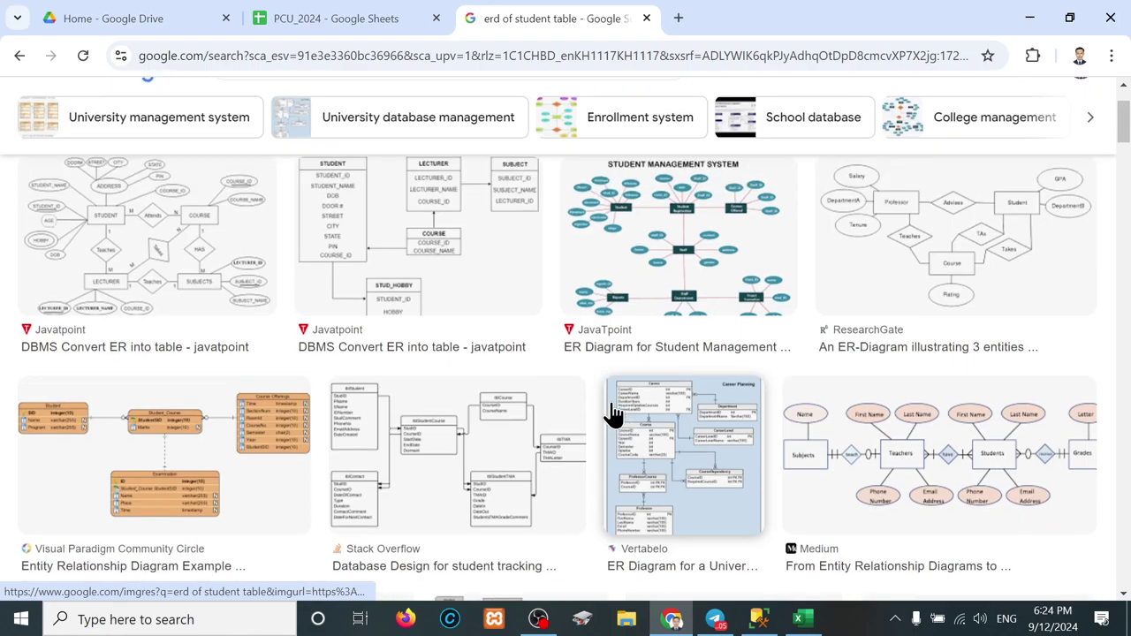
scroll(165, 566, down, 3)
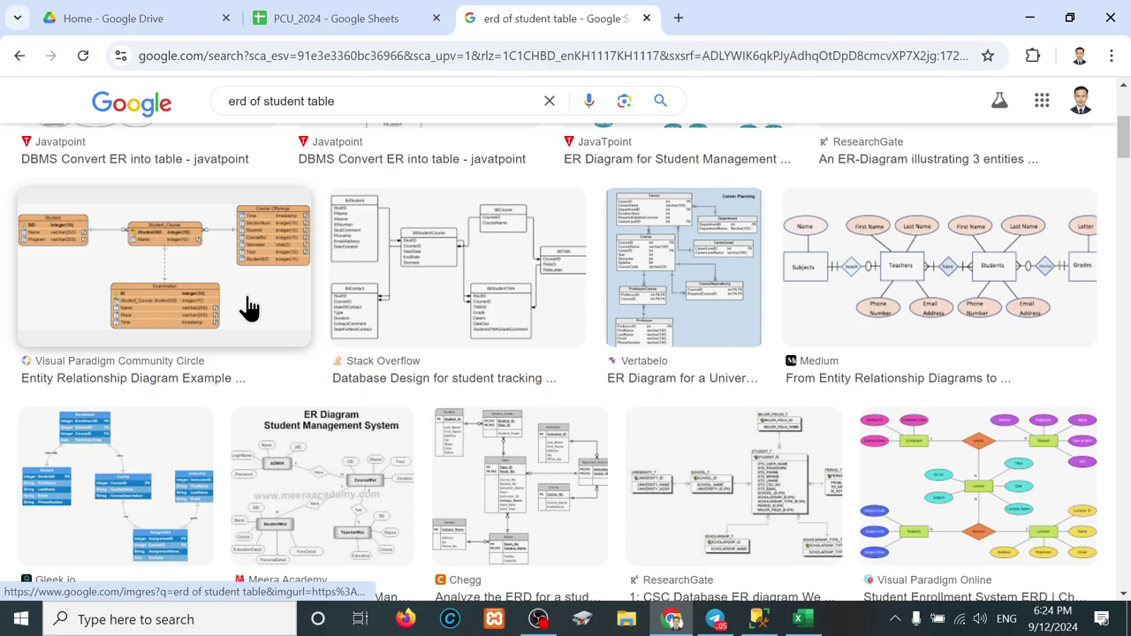
scroll(367, 370, down, 2)
scroll(366, 370, down, 3)
scroll(367, 370, up, 7)
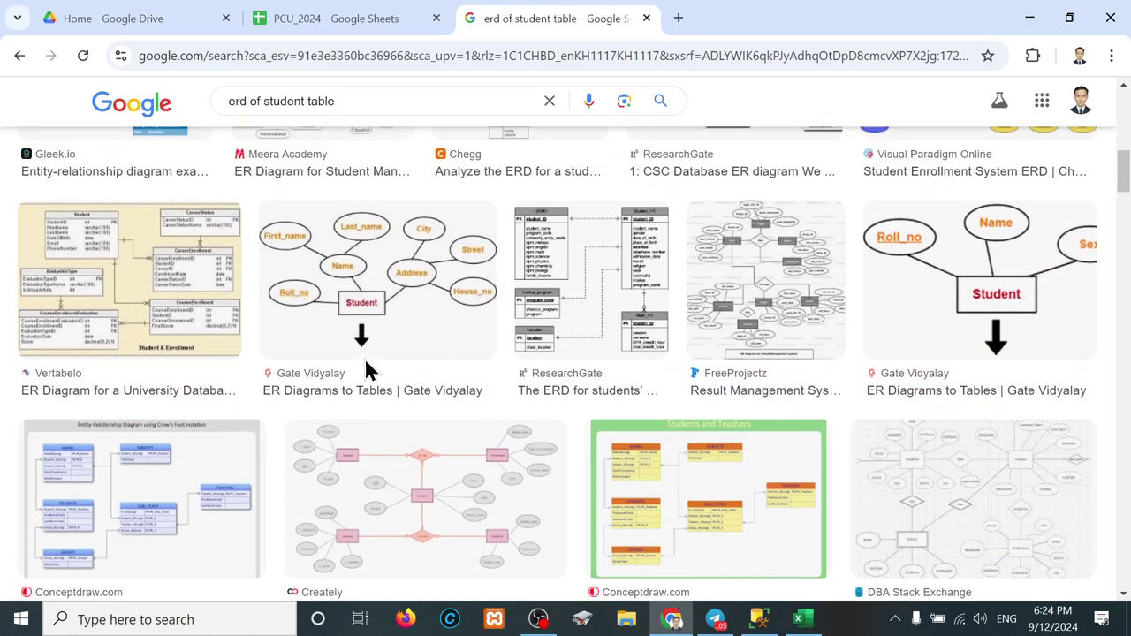
Step: Search images for 'erd sutdent column' and open the Database Star diagram preview
drag(376, 127, 85, 132)
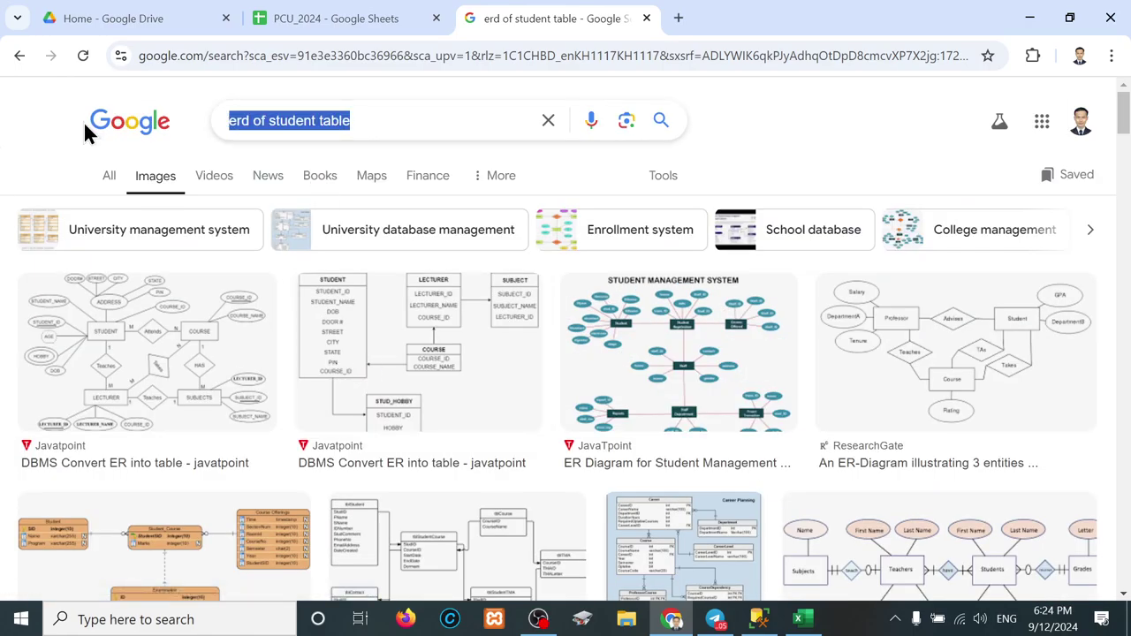
text(erd )
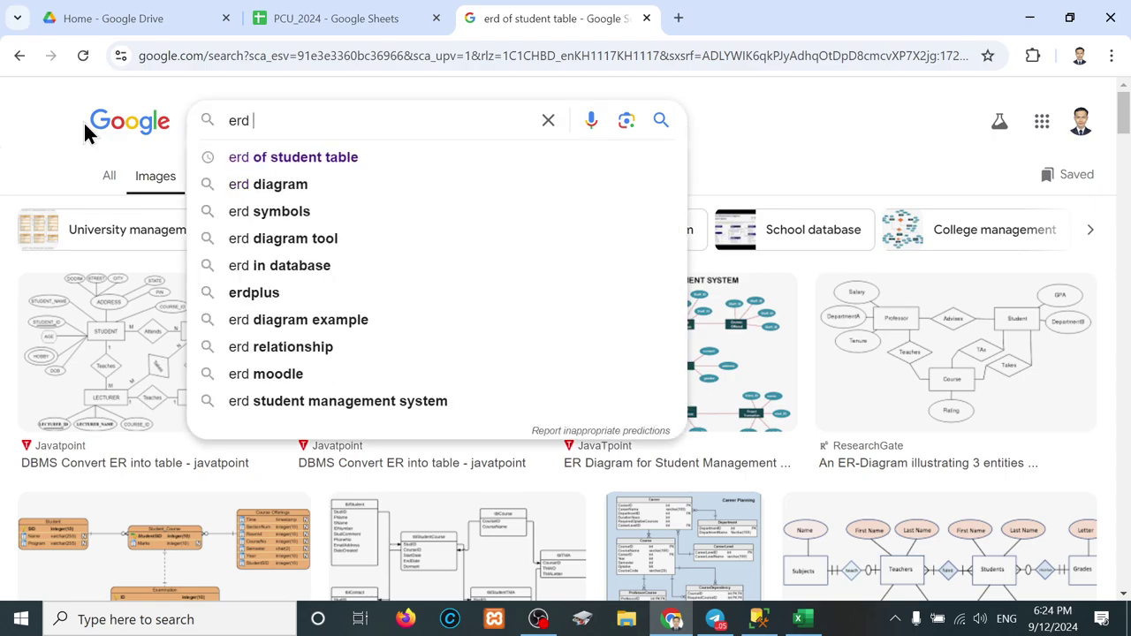
text(sutdent co)
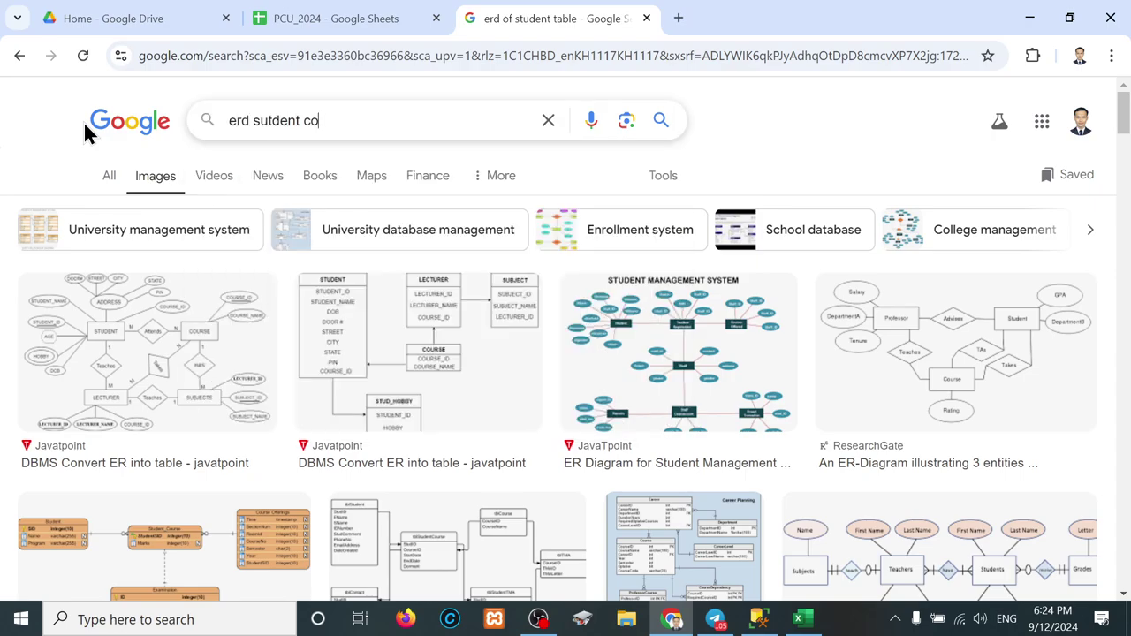
text(lumn)
key(Return)
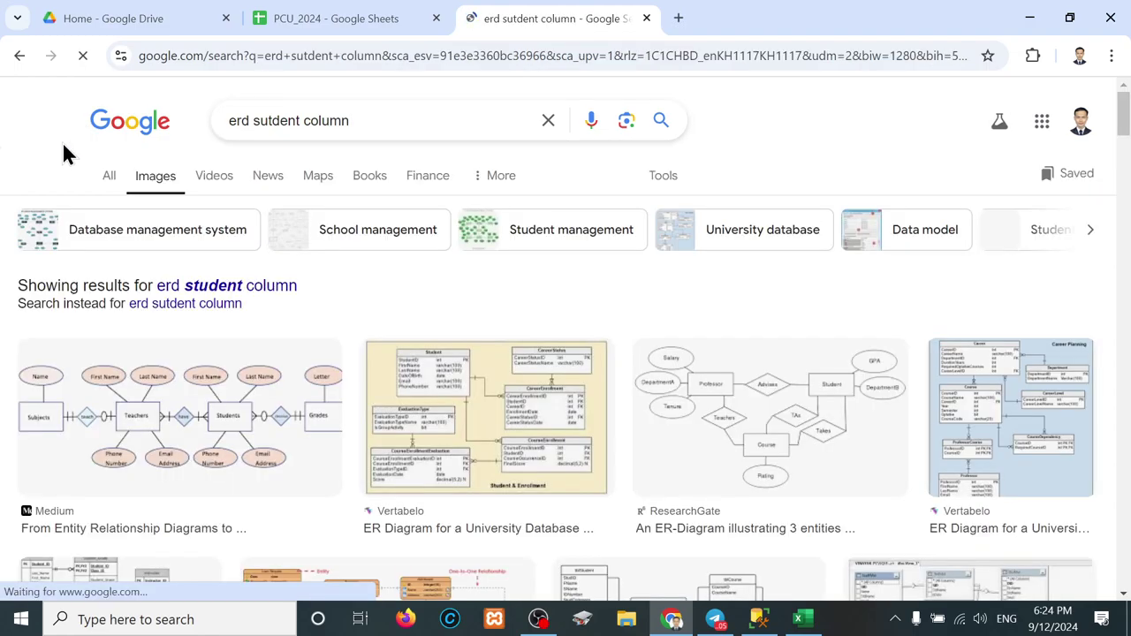
scroll(733, 447, down, 8)
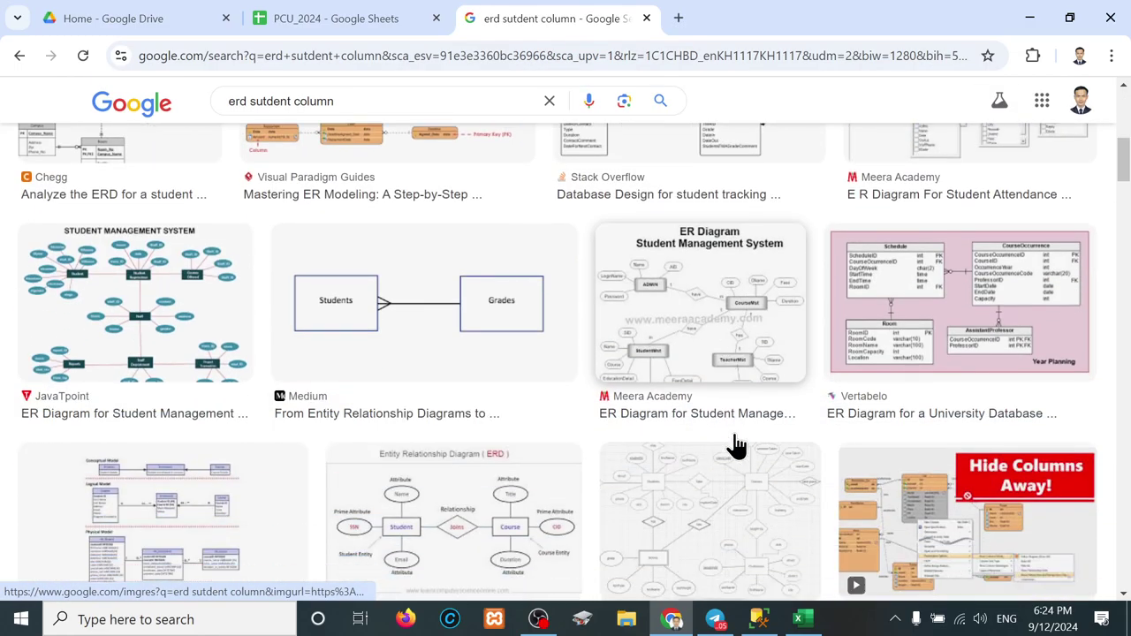
scroll(734, 447, down, 4)
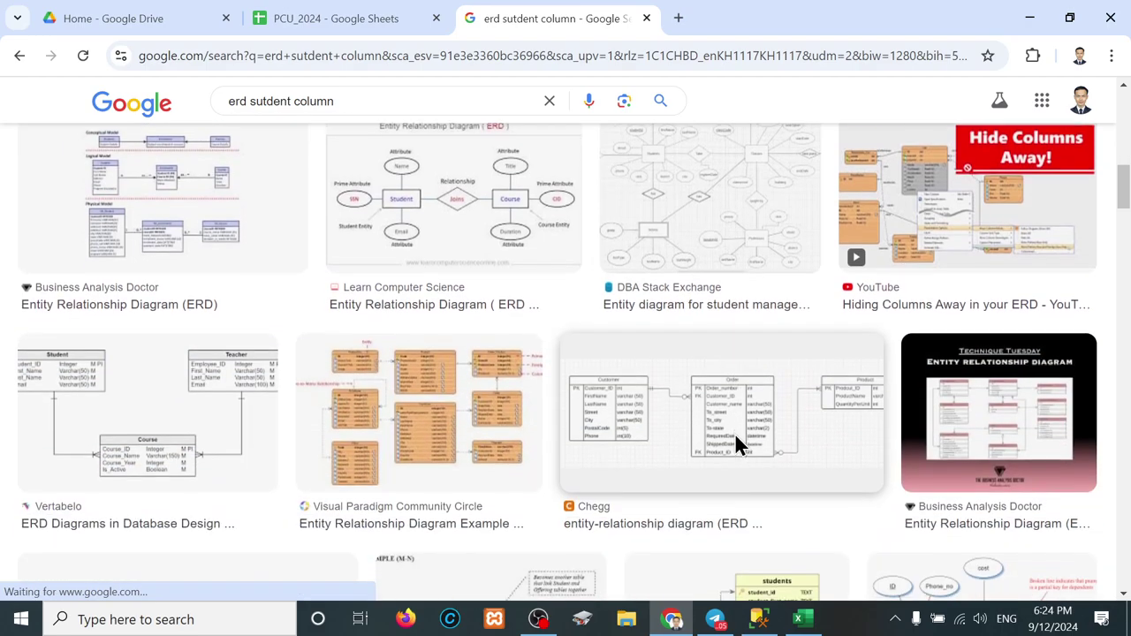
scroll(736, 446, down, 3)
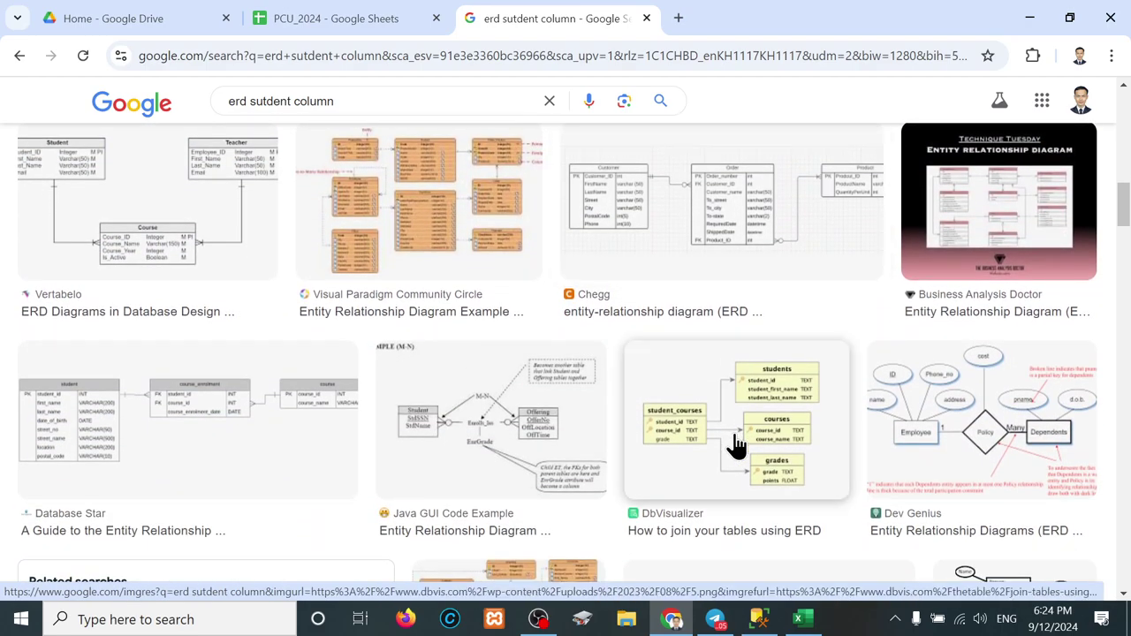
scroll(139, 397, down, 1)
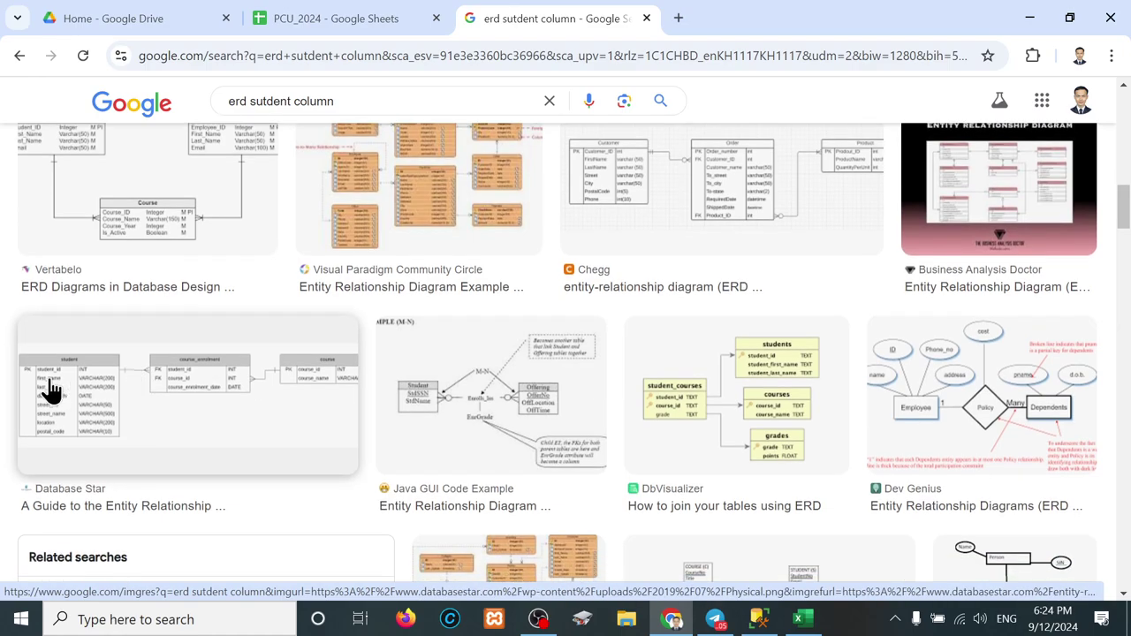
click(50, 389)
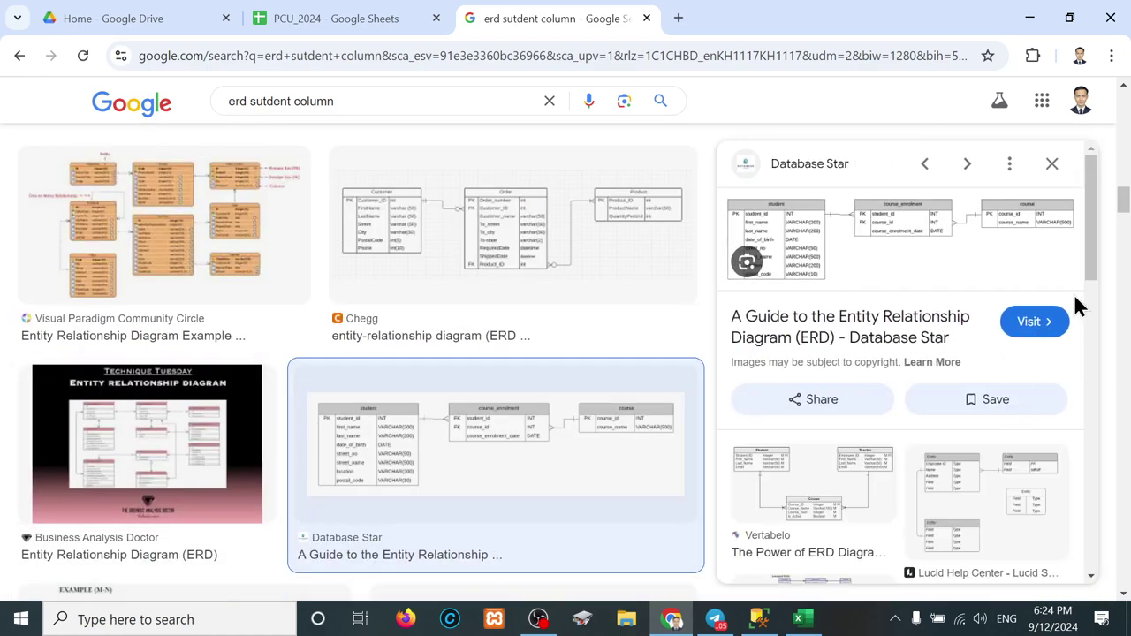
Step: Open the Database Star ERD guide page and dismiss its SQL cheat-sheet popup
click(1043, 328)
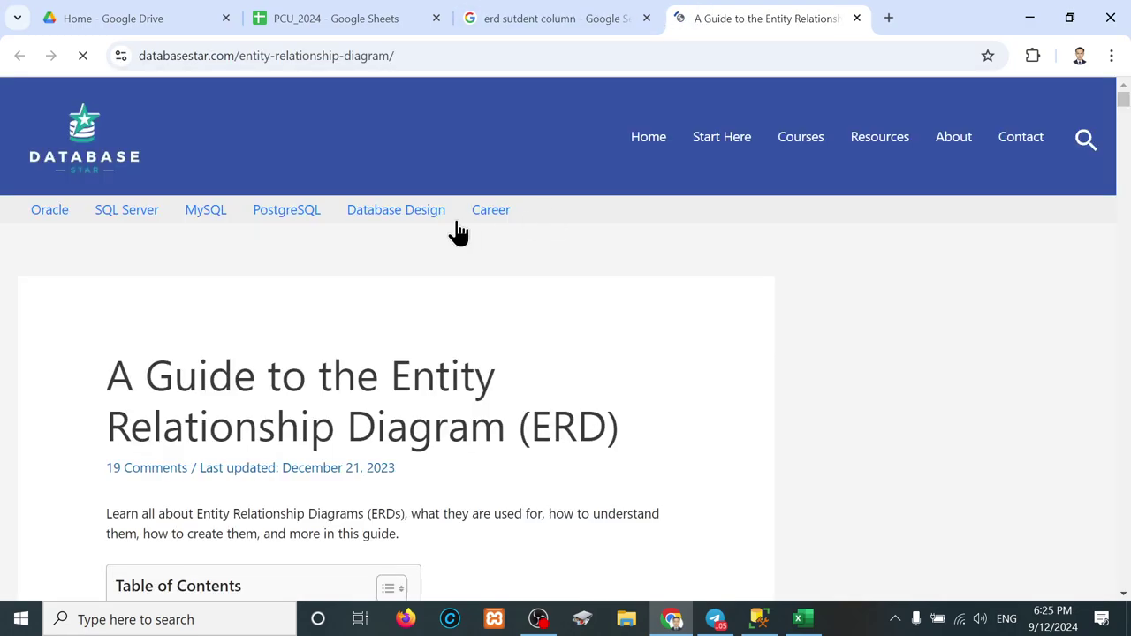
scroll(254, 475, down, 10)
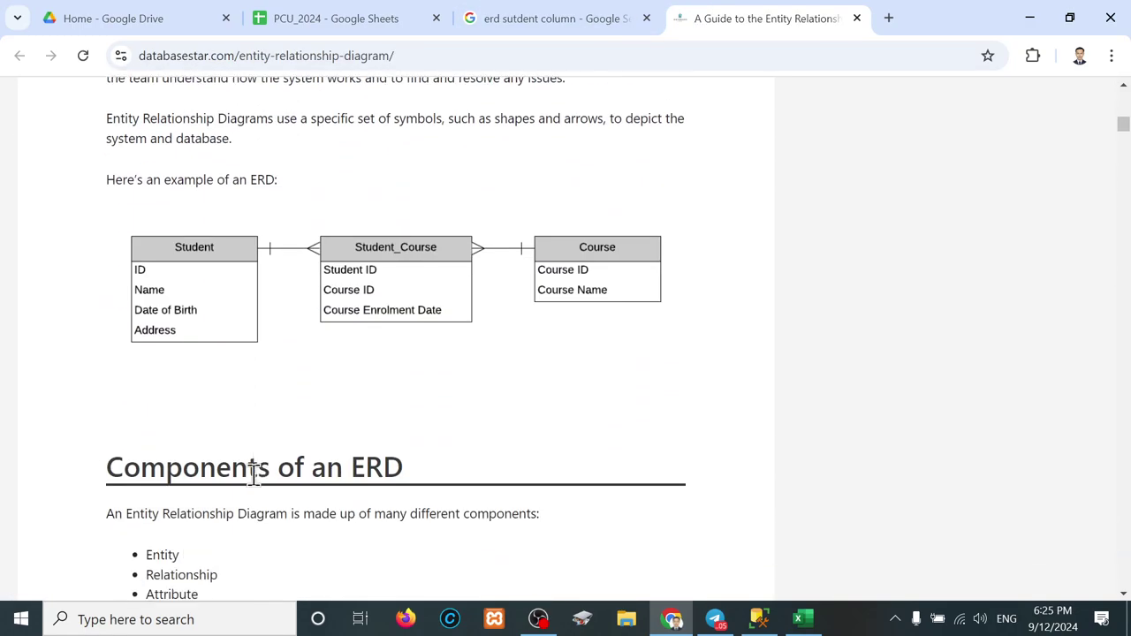
scroll(234, 309, down, 15)
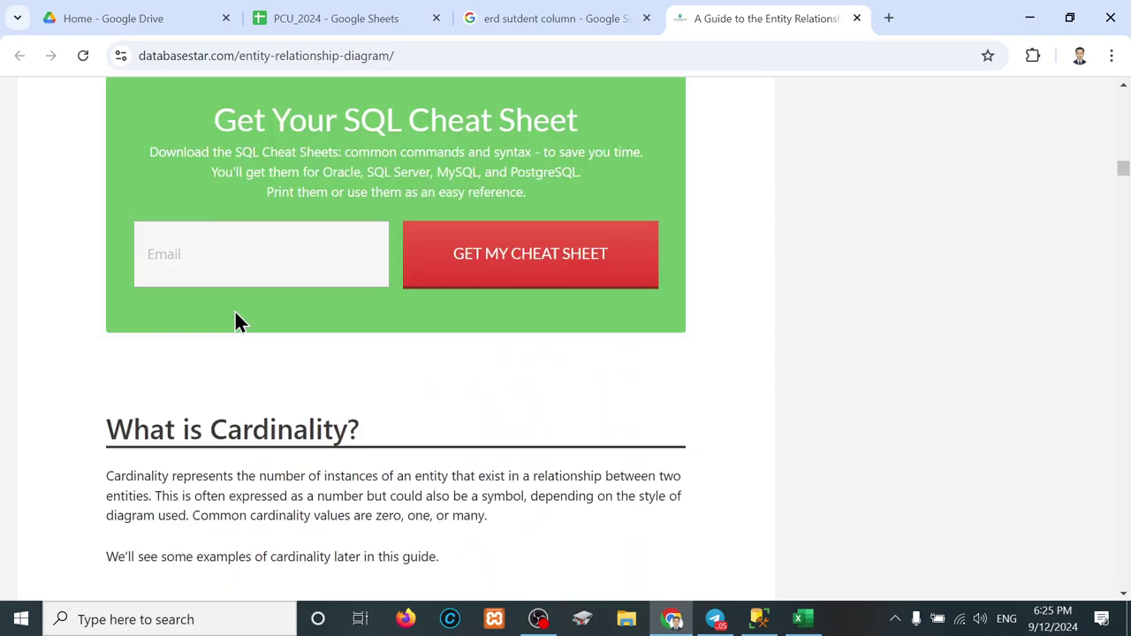
scroll(236, 314, down, 20)
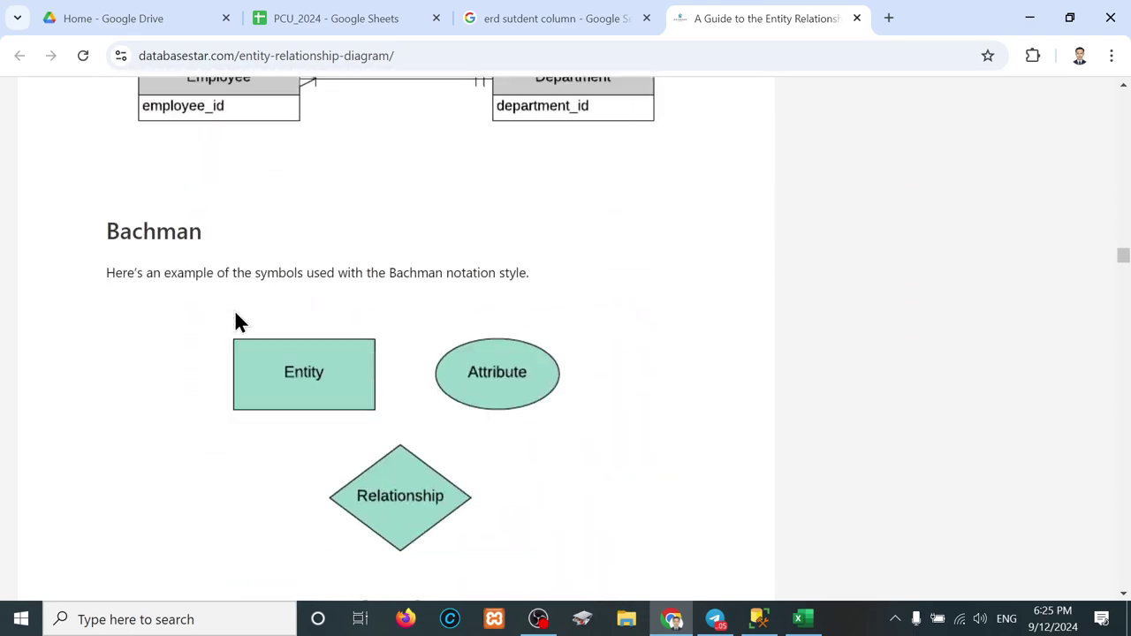
scroll(235, 323, down, 5)
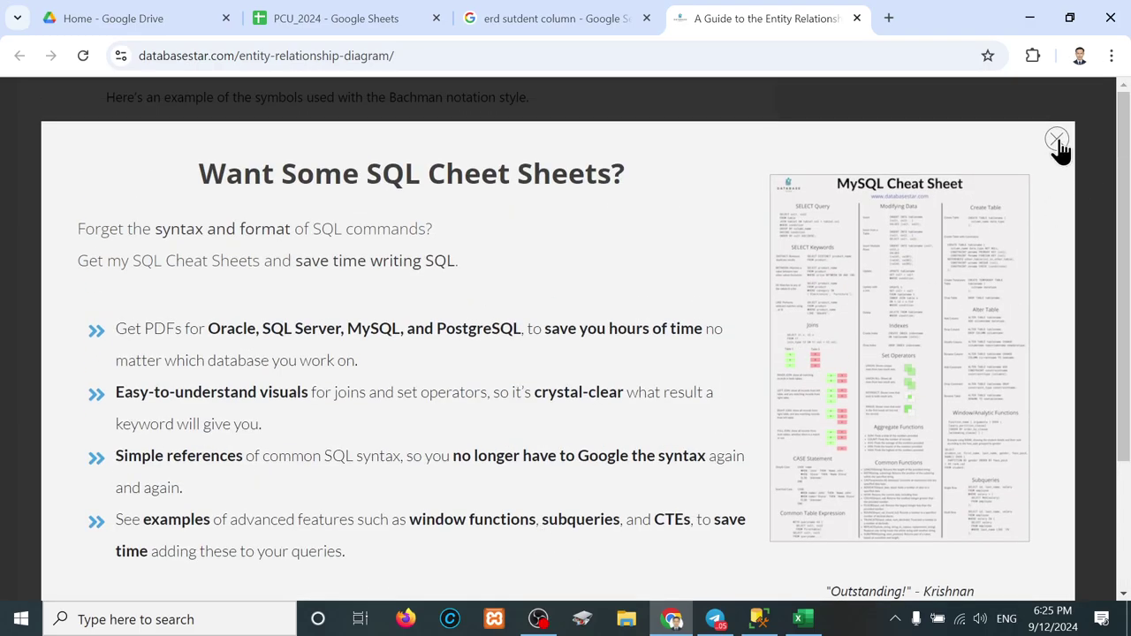
click(1056, 140)
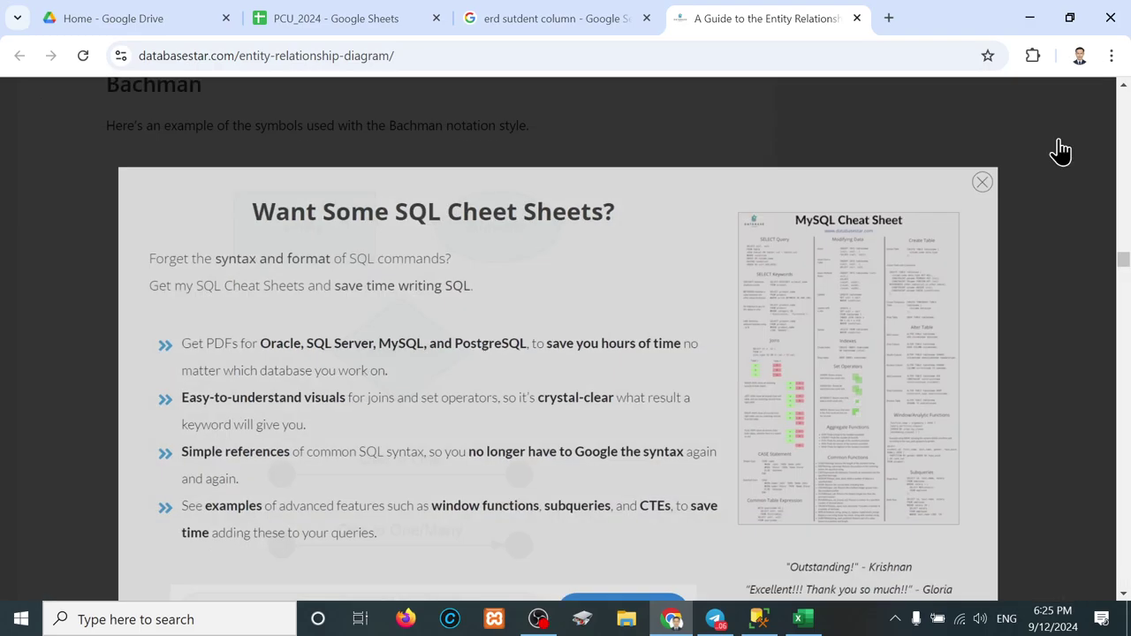
scroll(456, 434, down, 20)
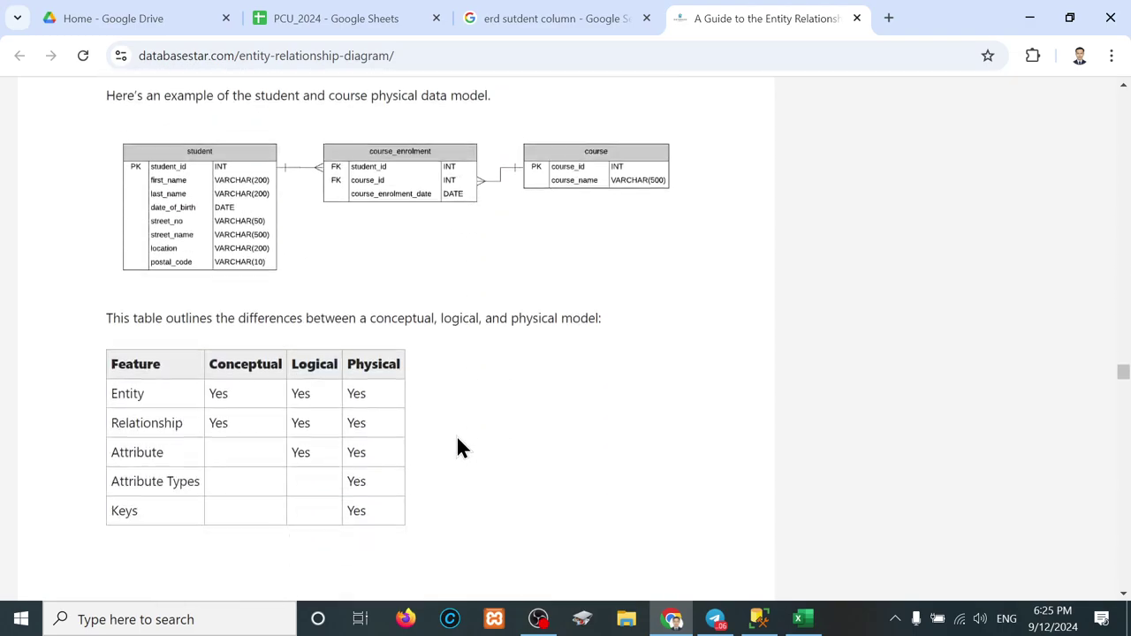
scroll(456, 435, up, 3)
scroll(355, 436, down, 1)
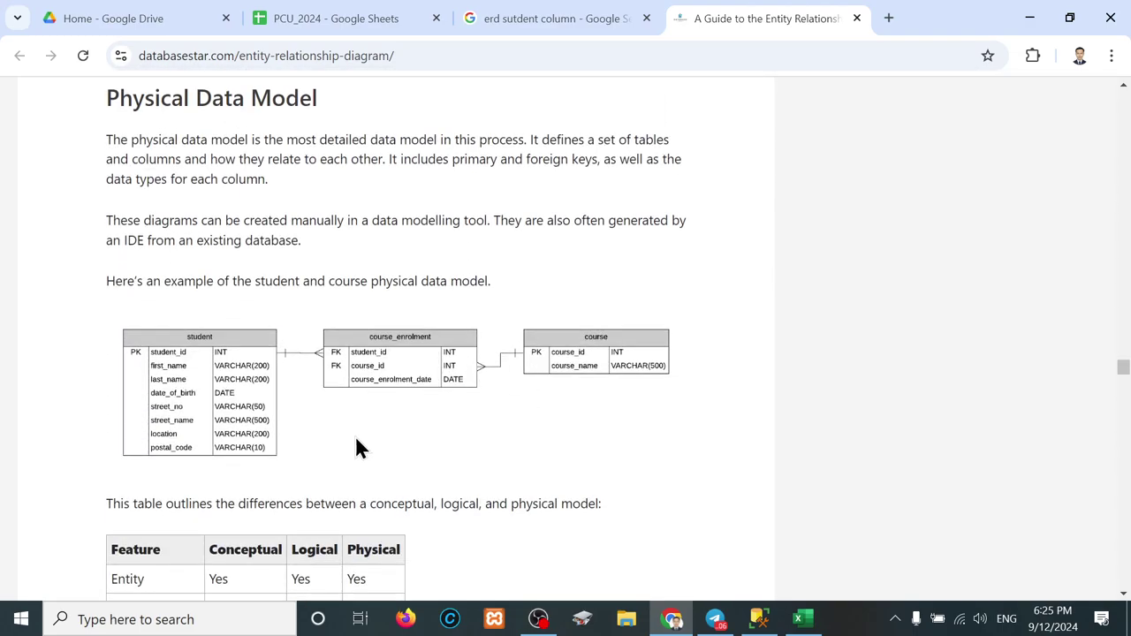
Step: Open the physical model diagram (Physical.png) in a new tab, then return to Excel
right_click(122, 402)
click(221, 166)
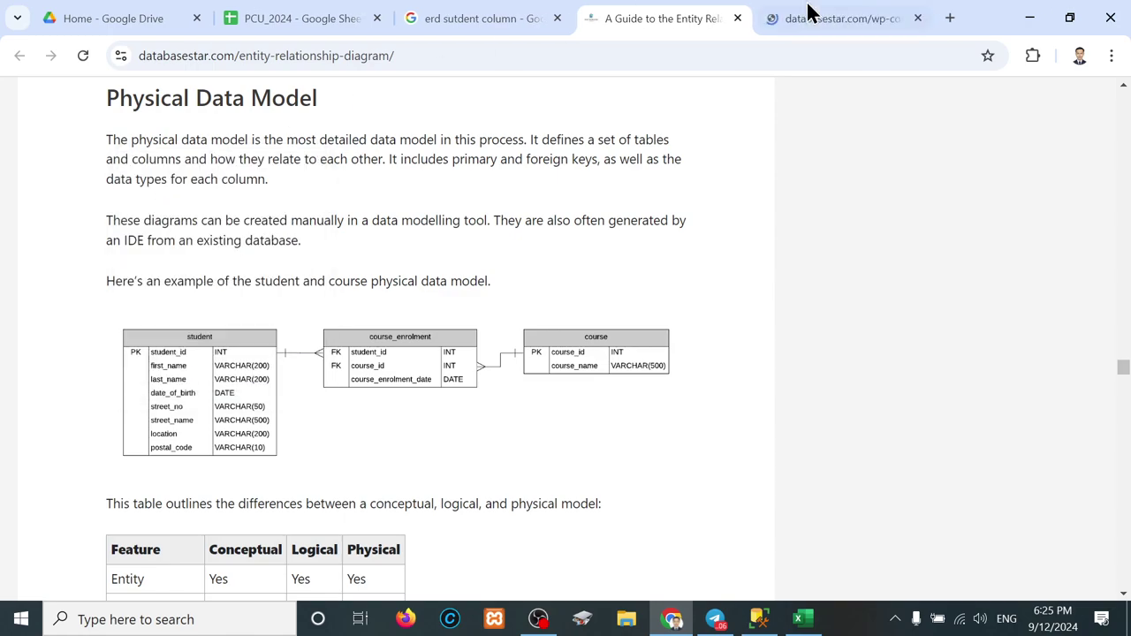
click(858, 20)
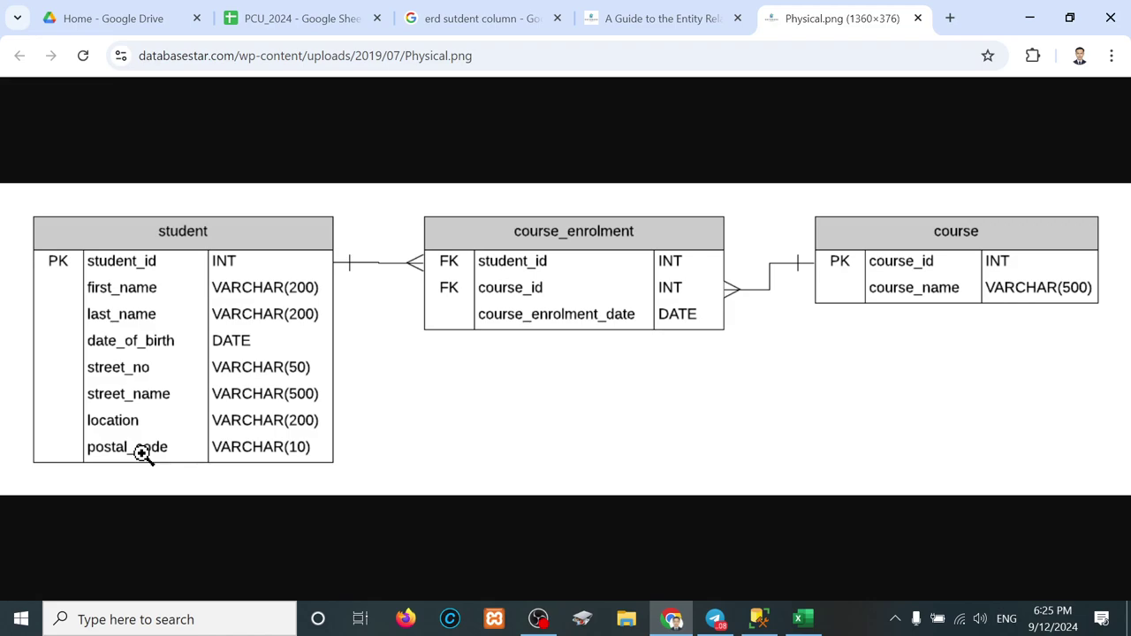
click(802, 620)
drag(80, 220, 860, 250)
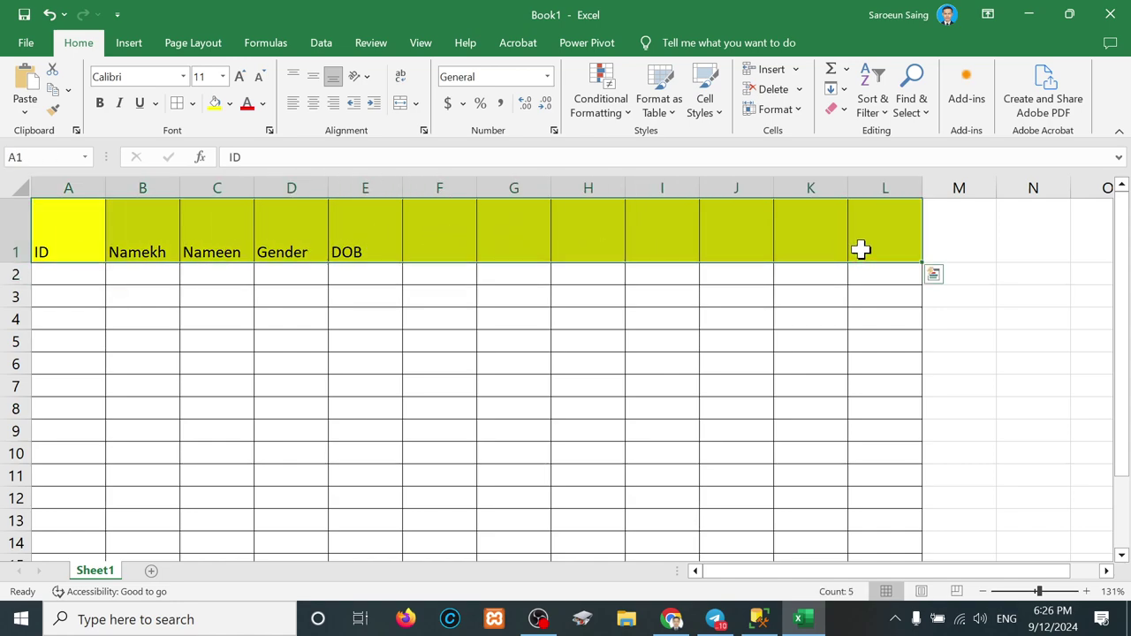
Step: Review the existing row 1 headings and select the empty cell F1 after DOB
click(61, 219)
drag(125, 236, 205, 256)
click(205, 255)
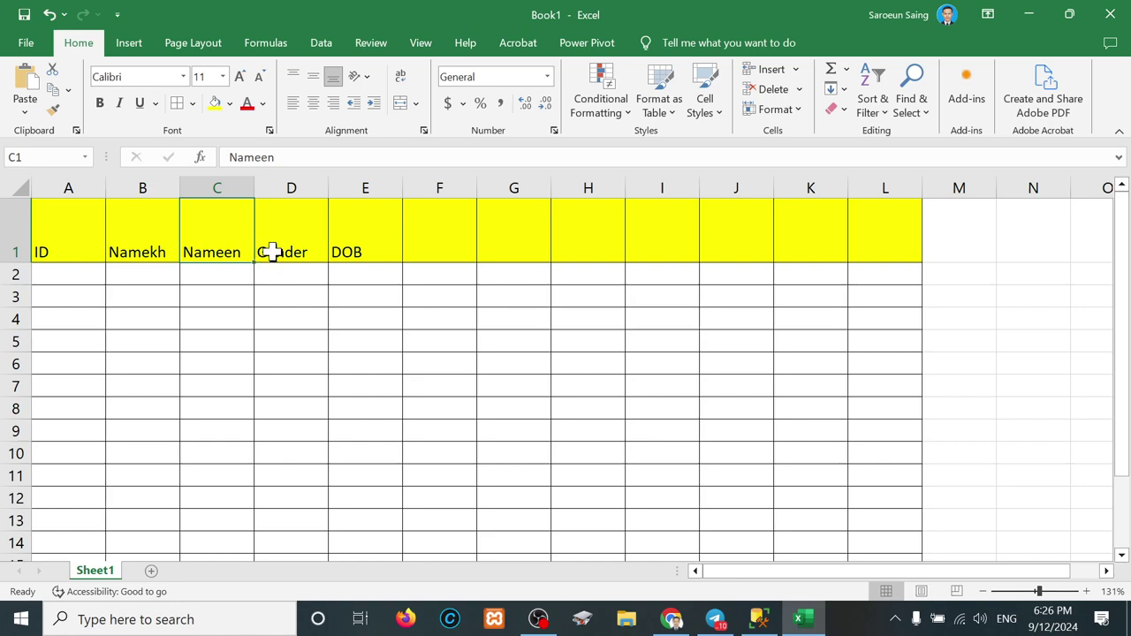
click(301, 251)
click(378, 252)
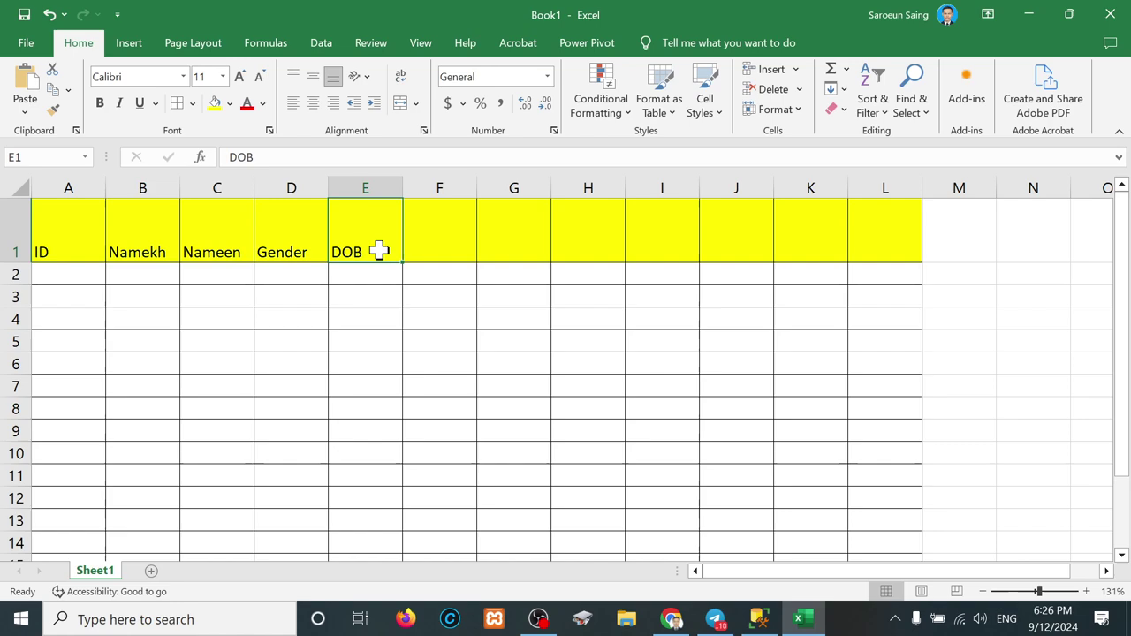
click(417, 252)
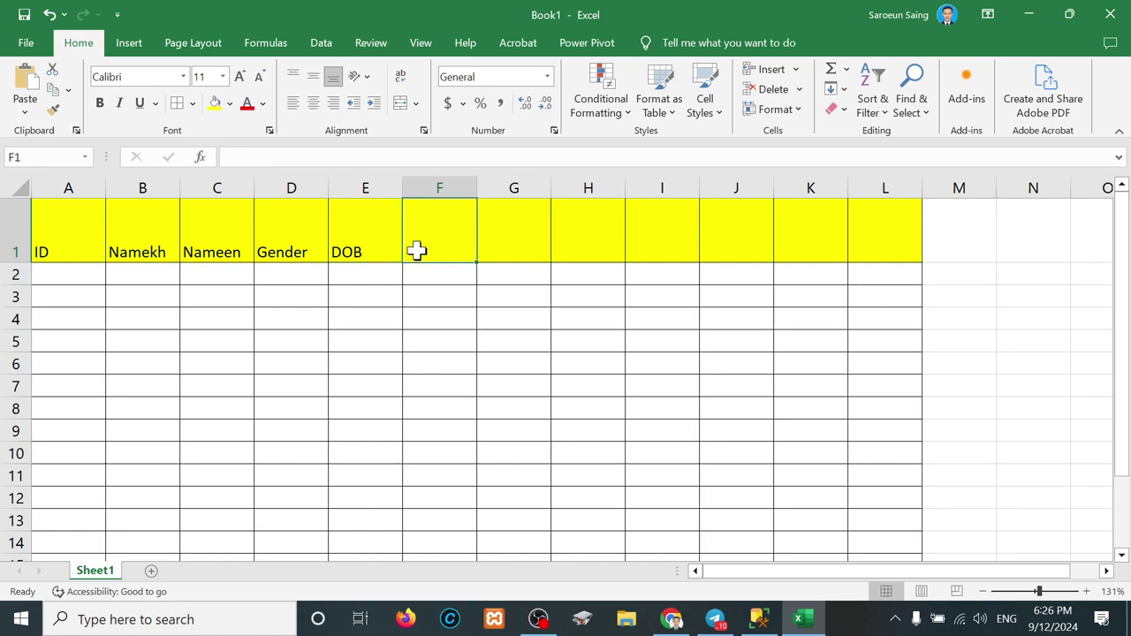
key(Right)
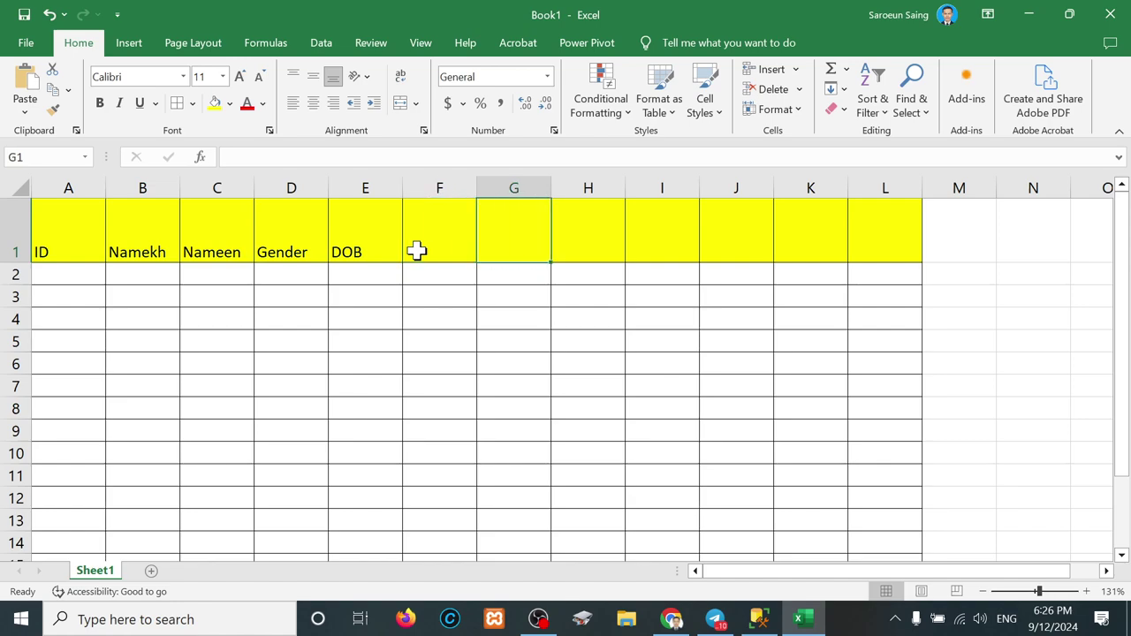
click(417, 252)
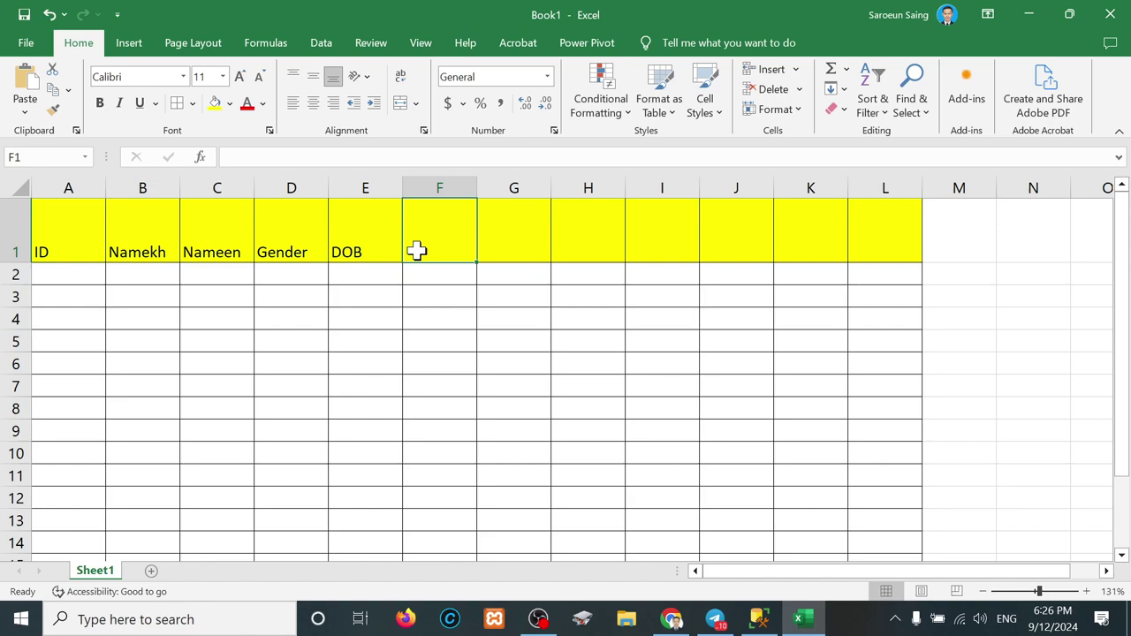
Step: Enter POB in F1 and Address in G1
text(o)
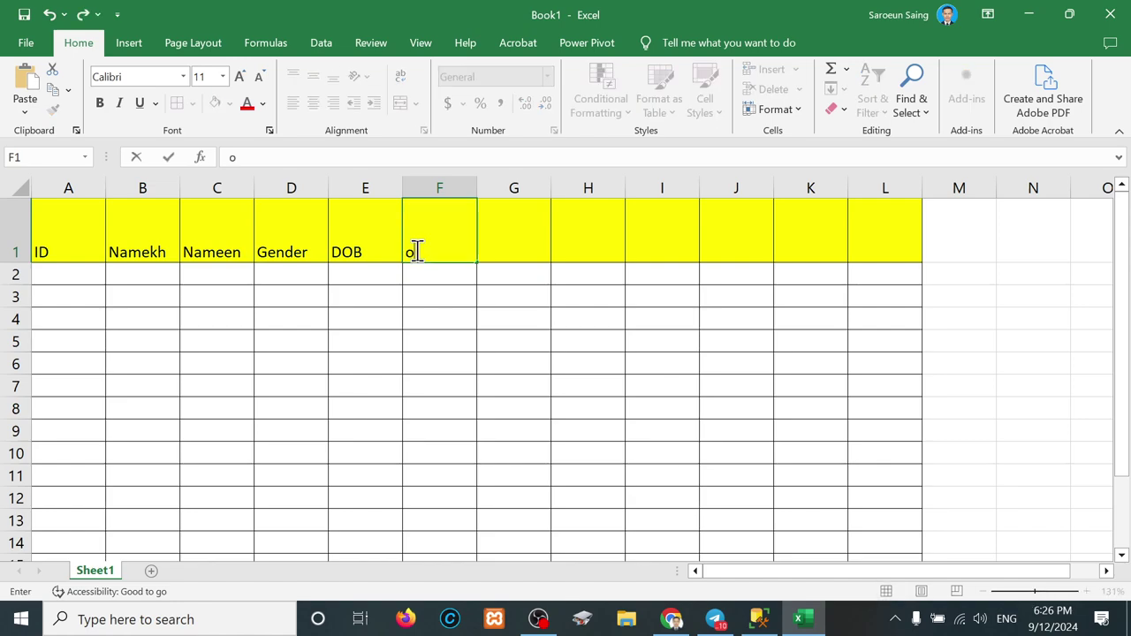
key(BackSpace)
text(POB)
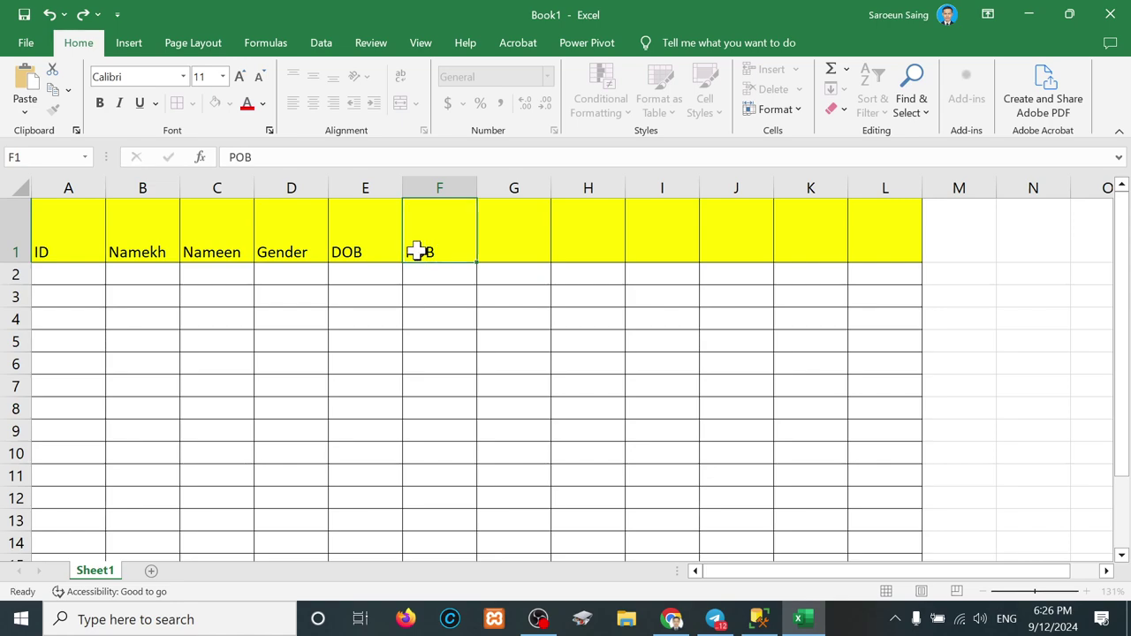
key(Tab)
text(Address)
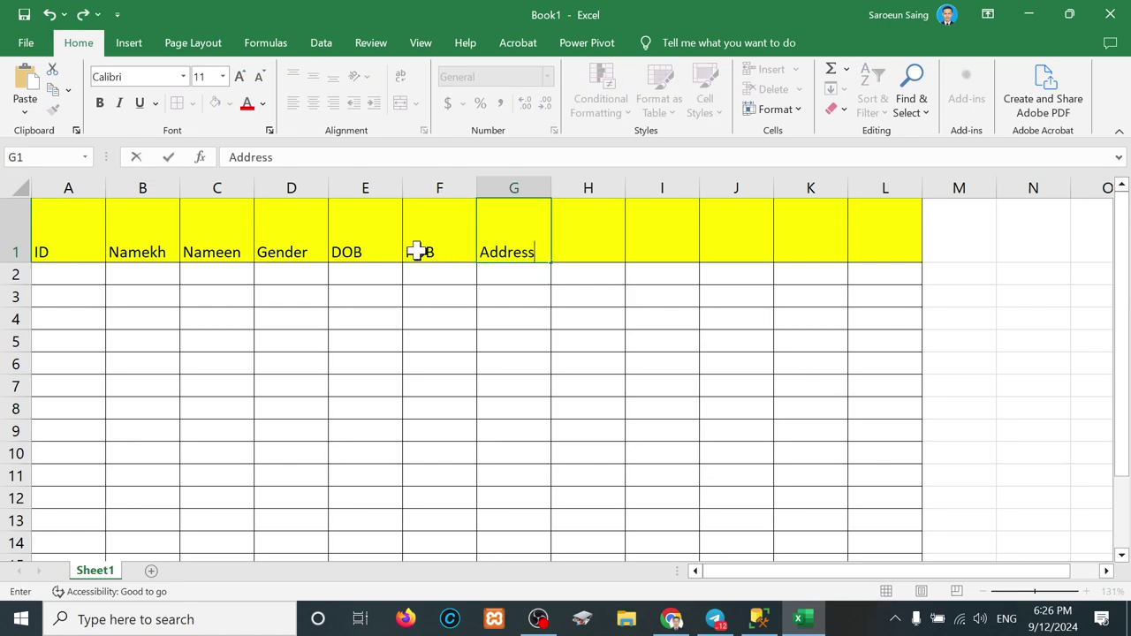
key(Tab)
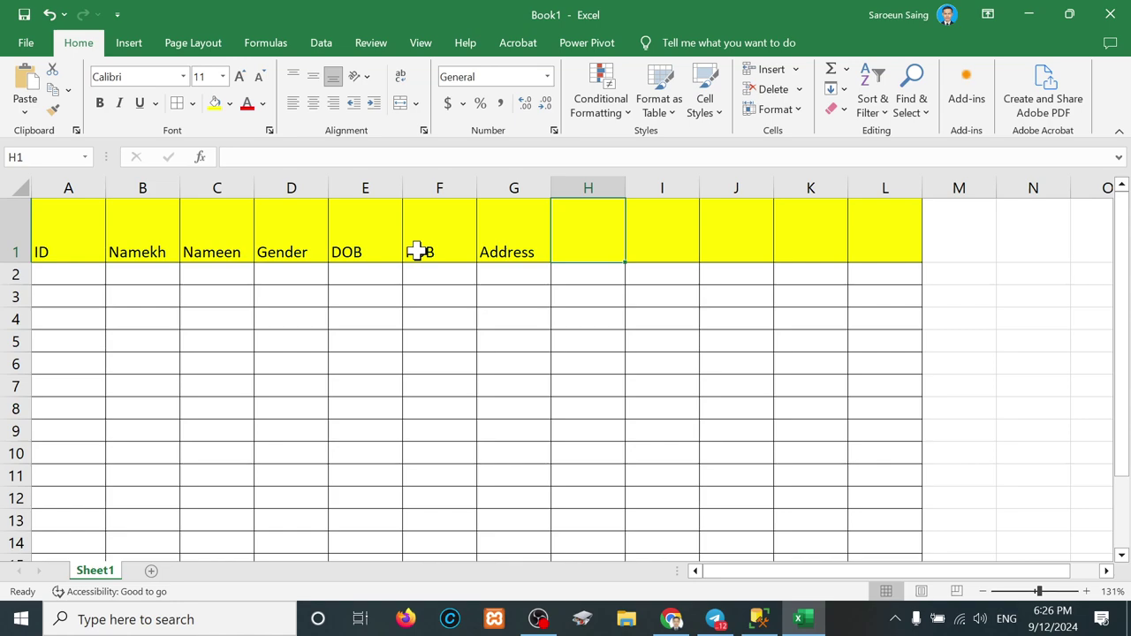
Step: Enter 'Tel' in H1 as the heading after Address
text(Tel)
key(Tab)
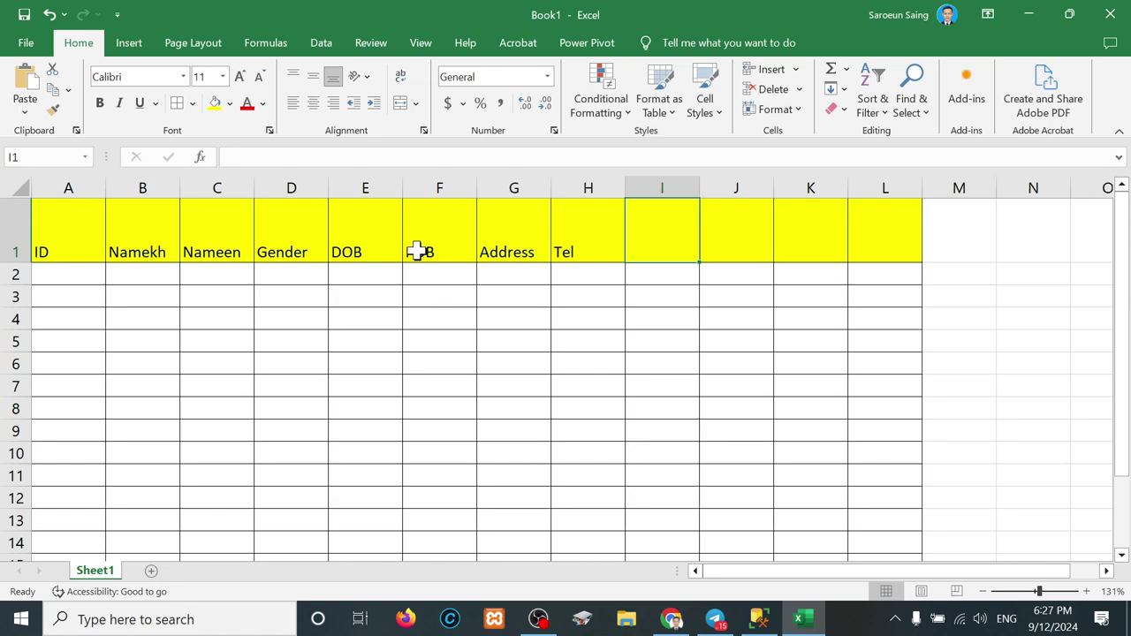
Step: Back in Chrome, search Google for 'certificate' and show the image results
click(636, 555)
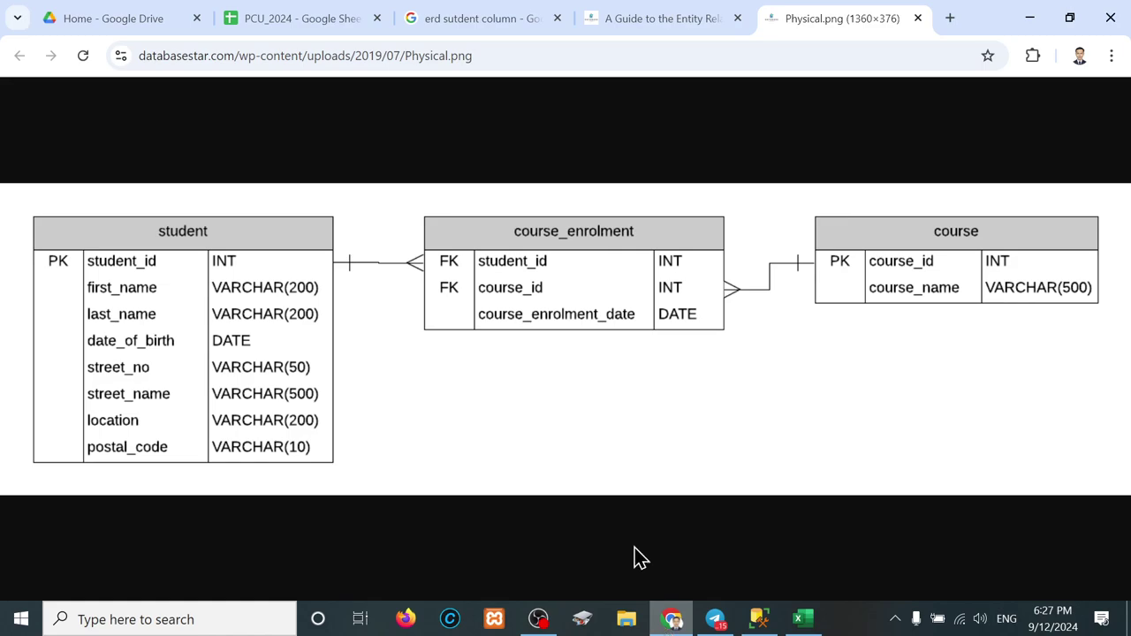
click(505, 56)
text(cer)
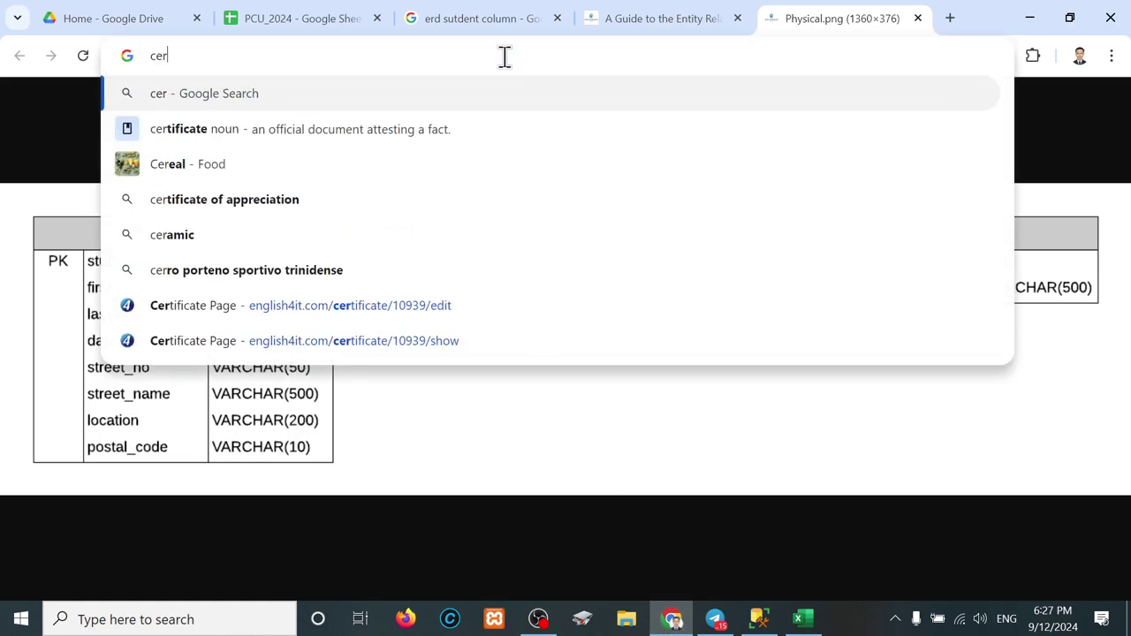
text(ficate)
key(Return)
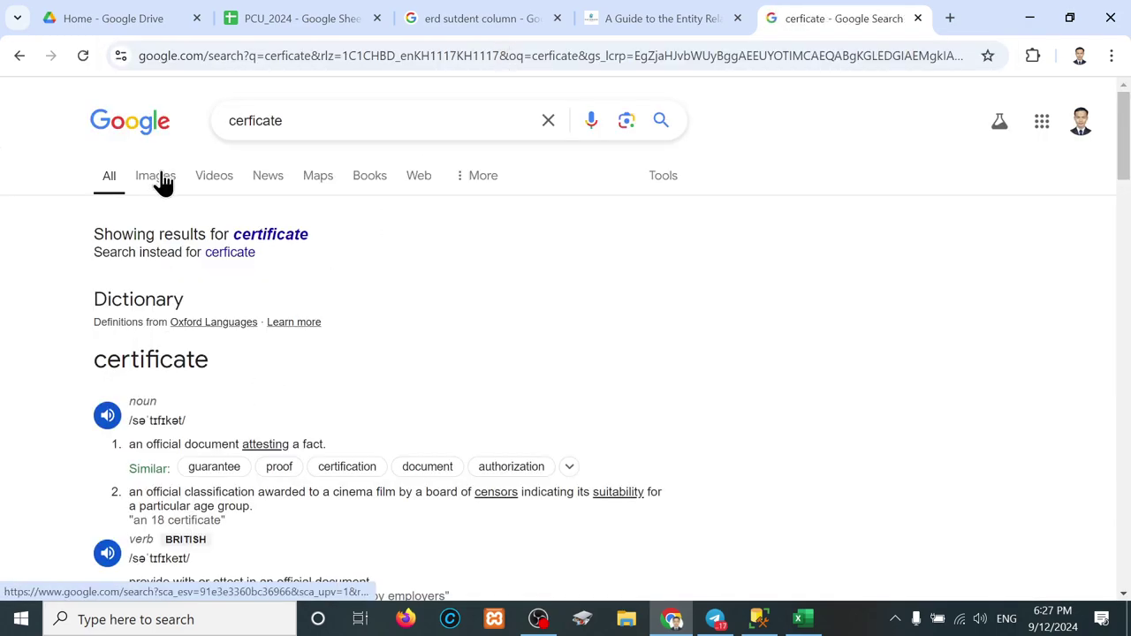
click(157, 177)
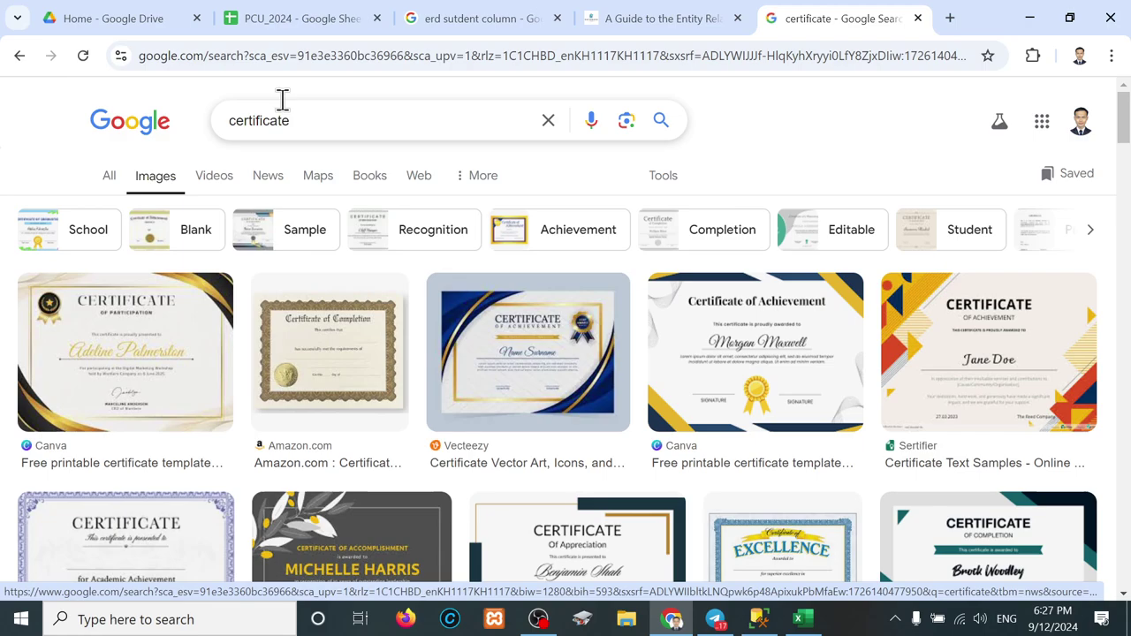
Step: Refine the search to 'certificate of bachelor degree in cambodia' and preview the second image
click(296, 102)
text(of )
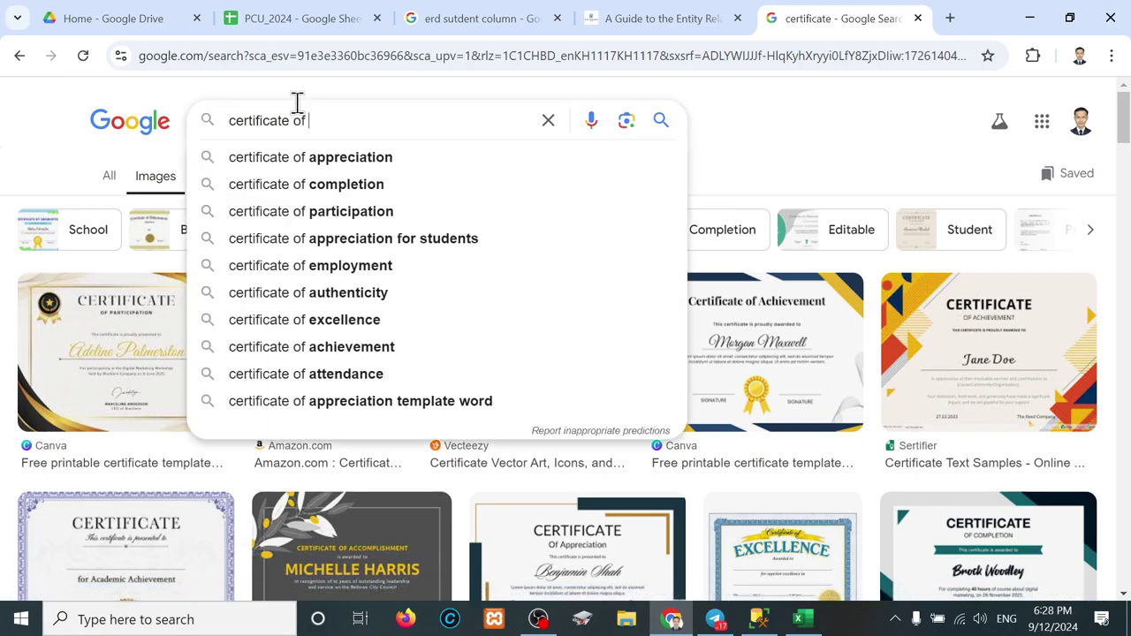
text(bachelor degree)
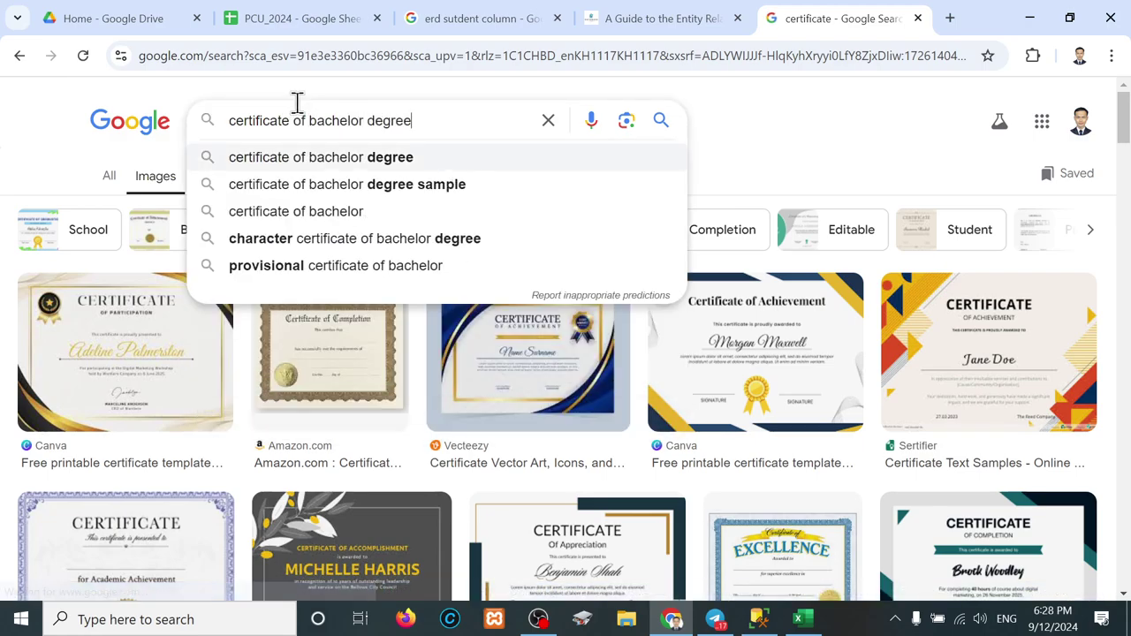
text( in cab)
key(BackSpace)
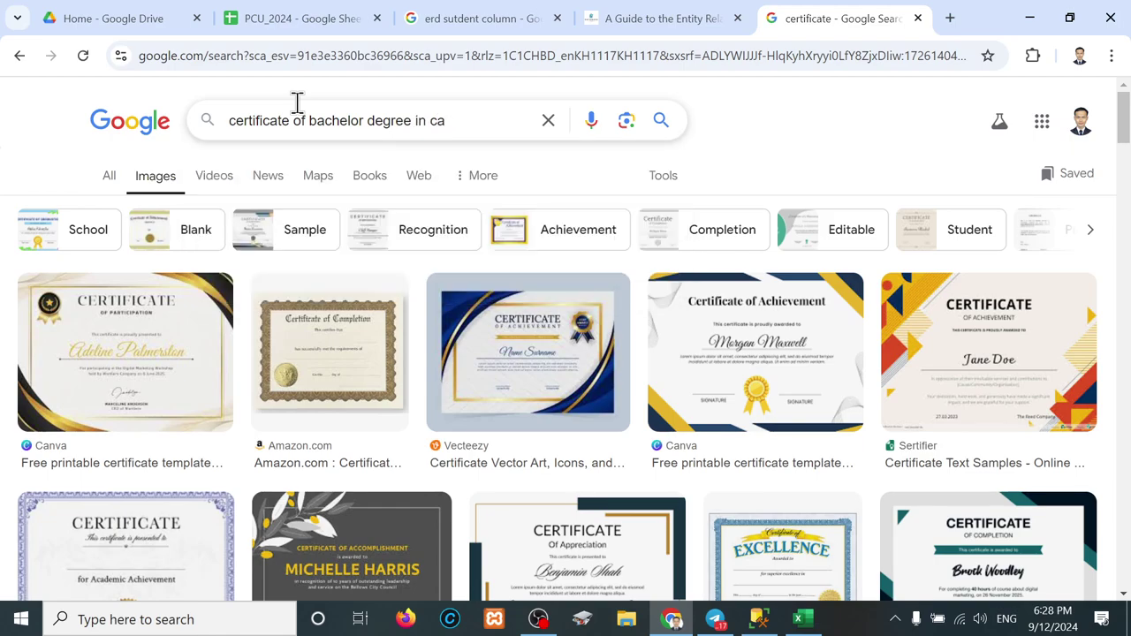
text(mbodia)
key(Return)
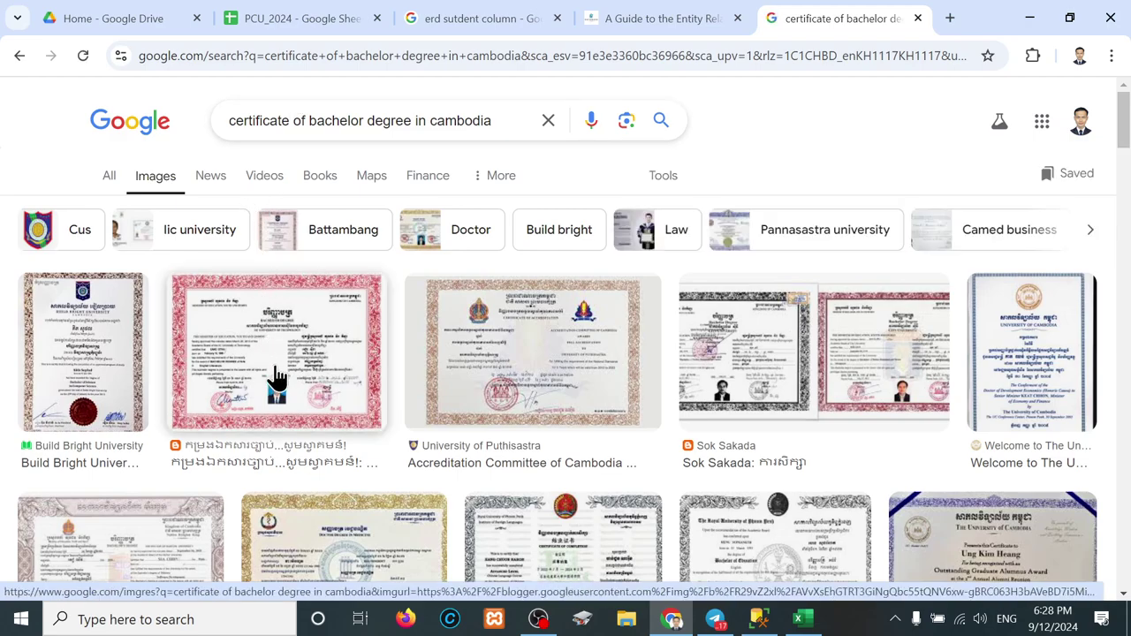
click(277, 375)
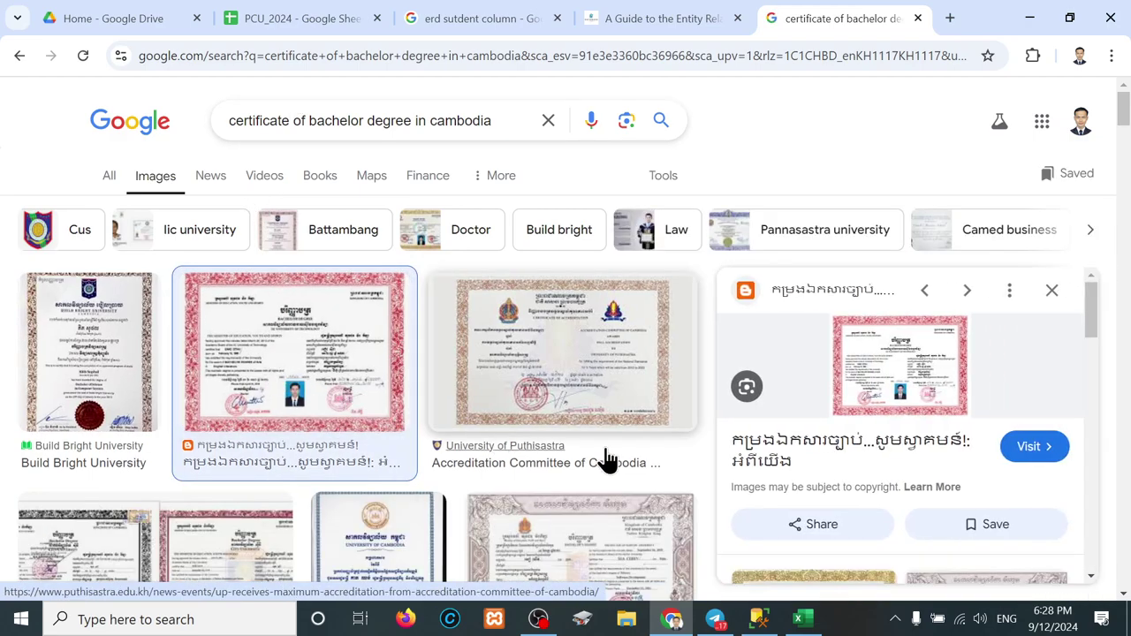
Step: Go to the certificate's host blog page and open its Bachelor certificate image in a new tab
click(1041, 444)
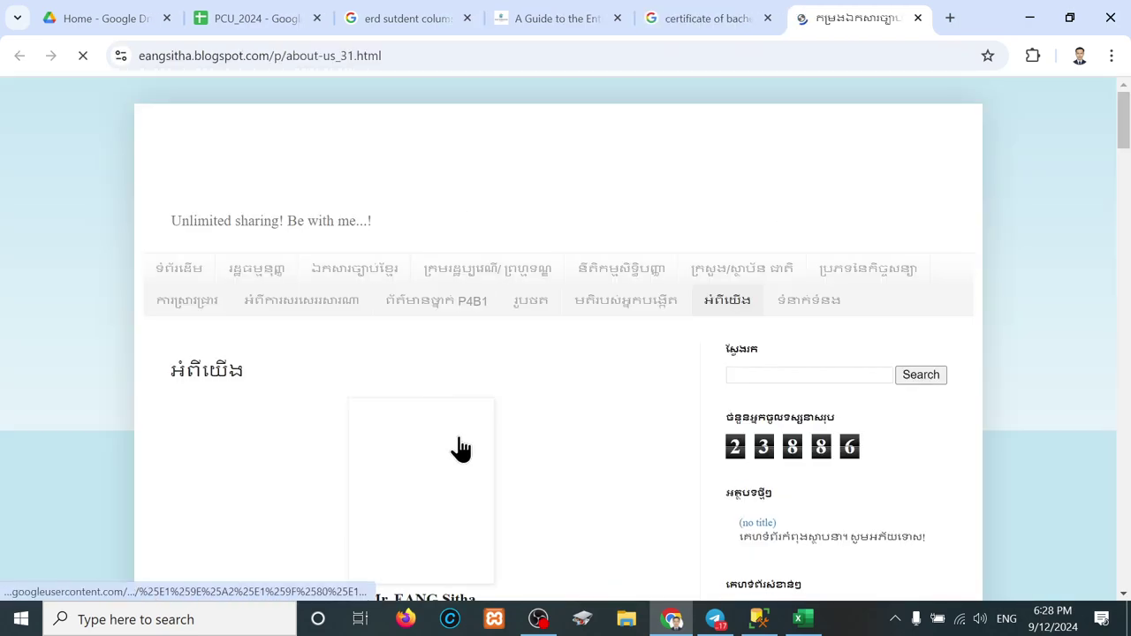
scroll(457, 449, down, 3)
scroll(461, 449, down, 15)
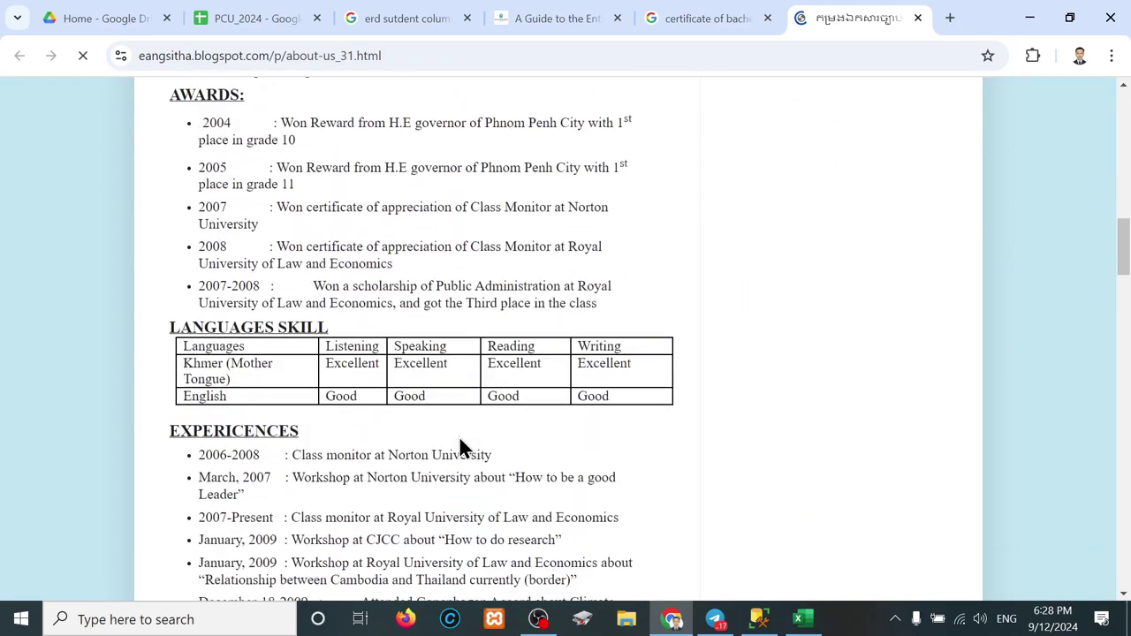
scroll(460, 448, down, 10)
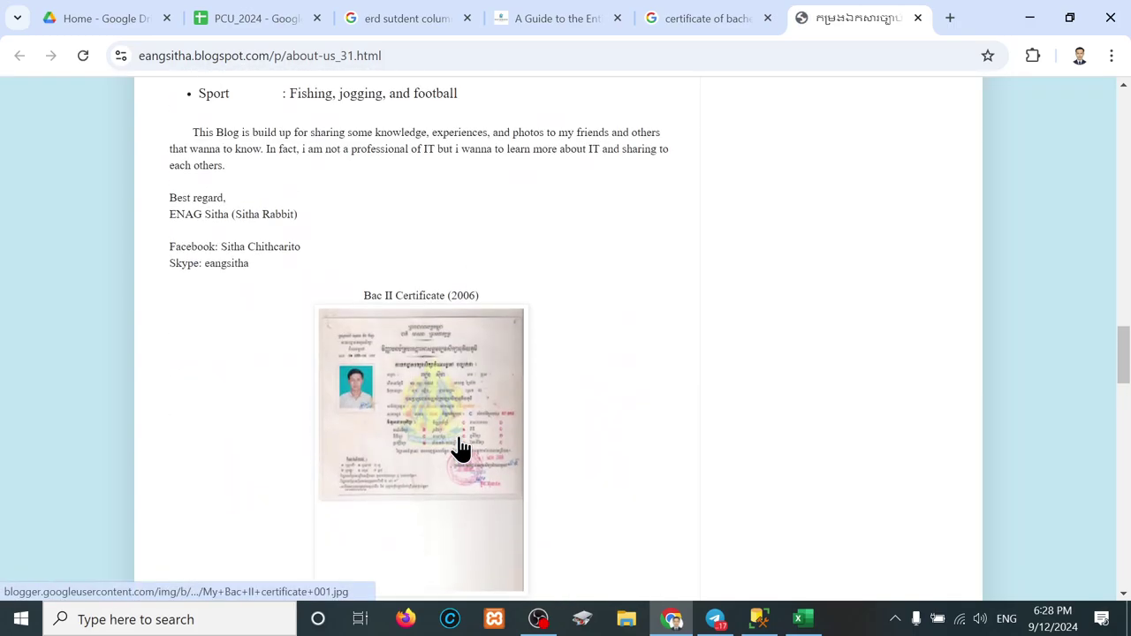
scroll(460, 449, down, 8)
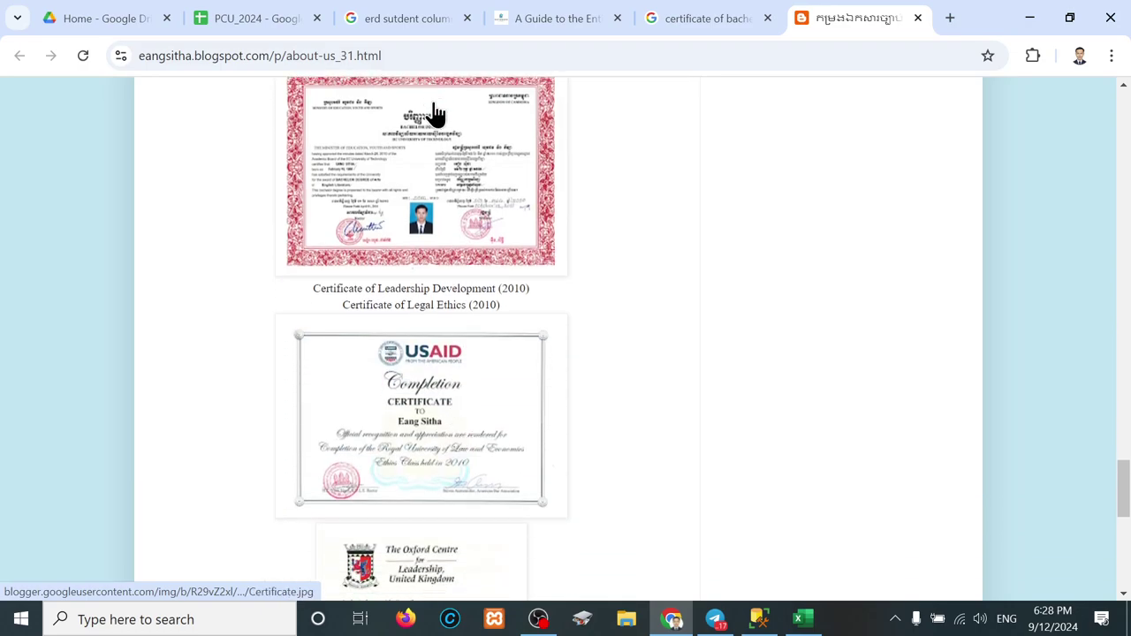
right_click(433, 139)
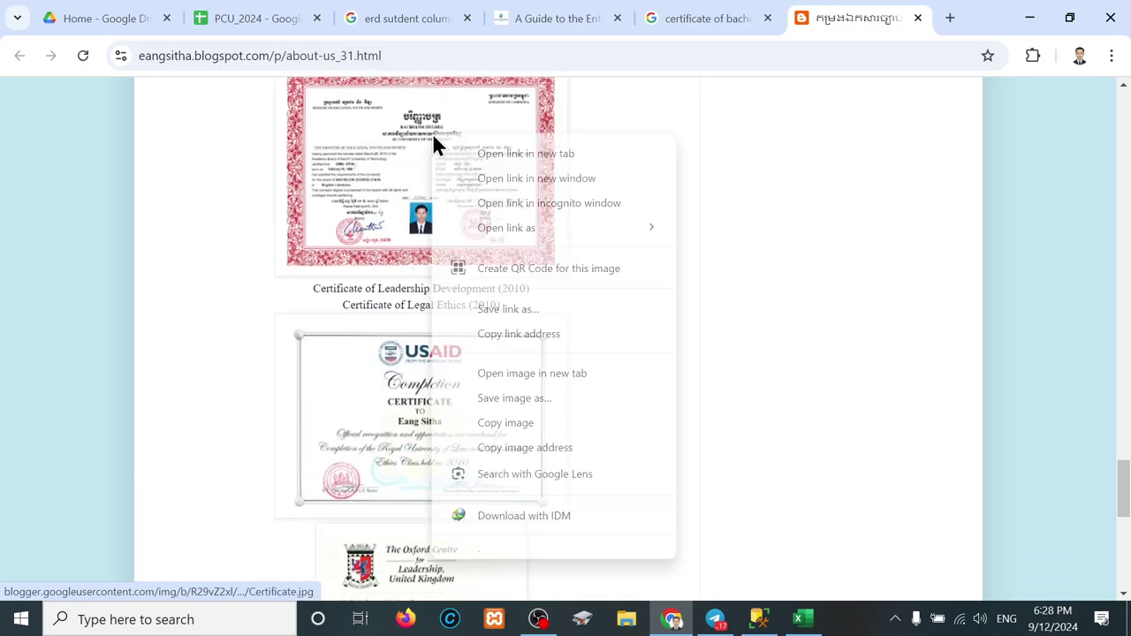
click(510, 373)
Step: View Certificate.jpg, then return to the blog and open the Bachelor certificate in the gallery
click(858, 18)
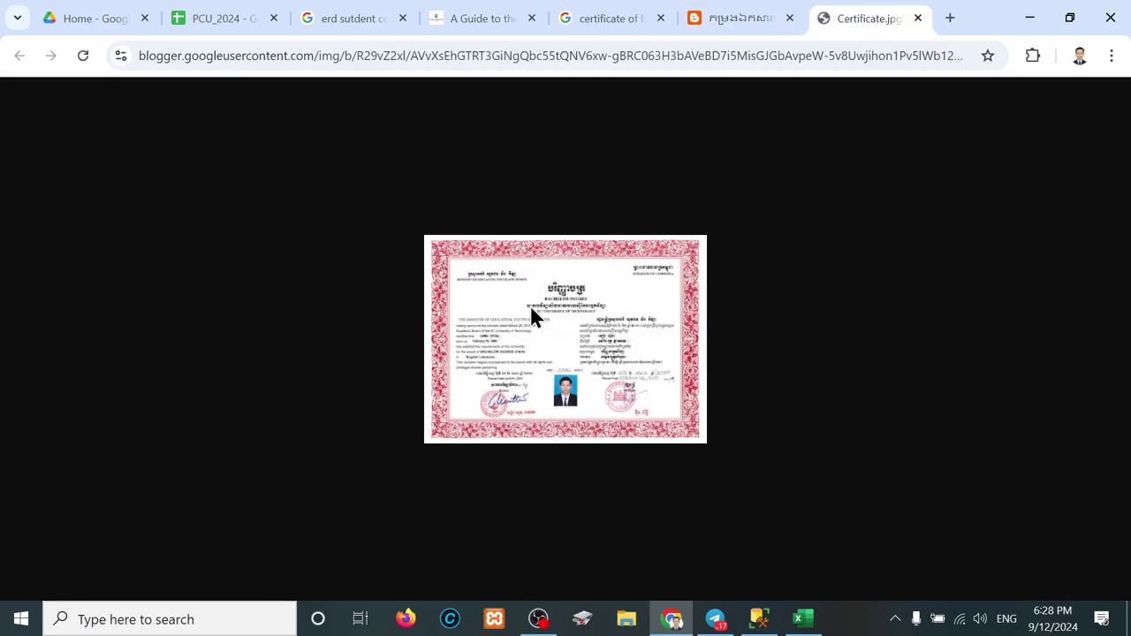
scroll(529, 332, up, 2)
click(740, 22)
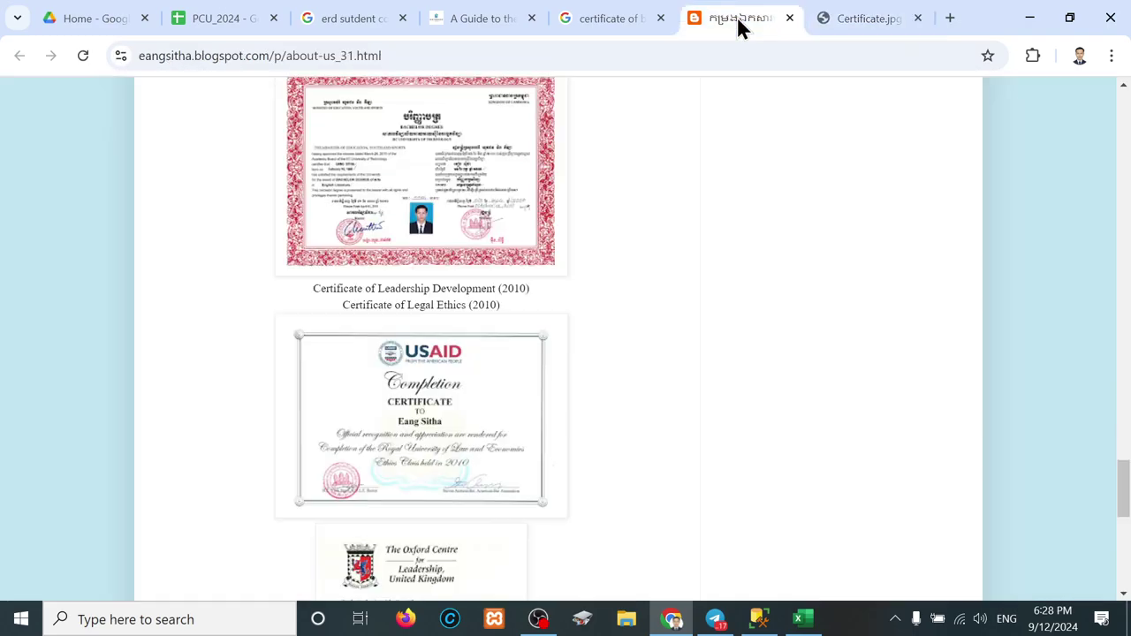
click(411, 202)
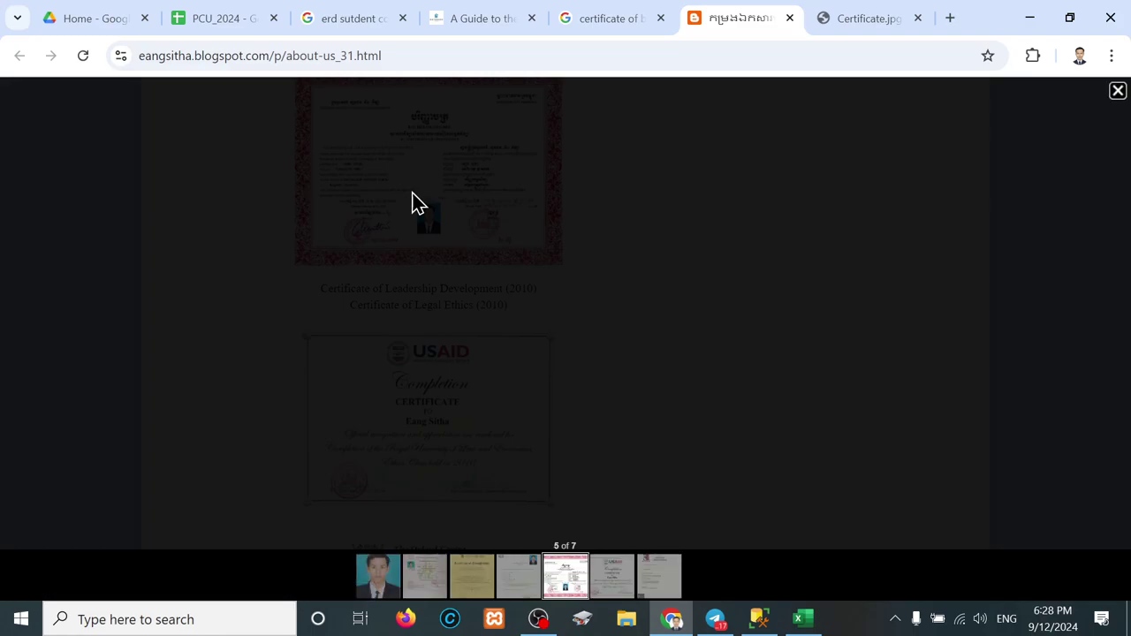
Step: Page from the first gallery image forward to the Bachelor Degree certificate
key(Home)
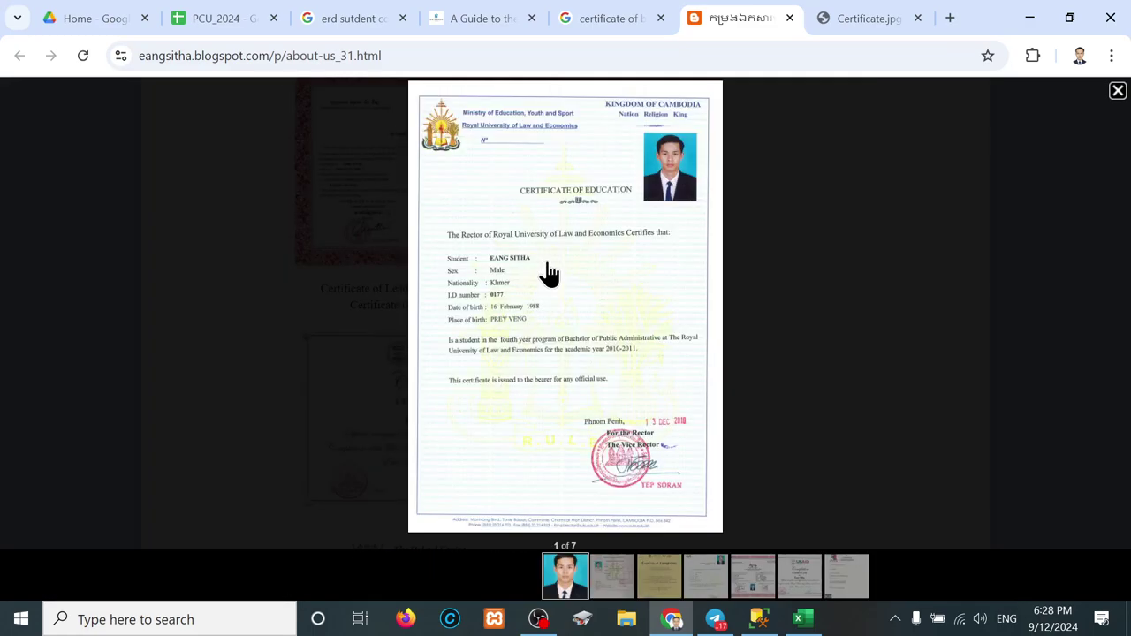
key(Right)
key(Right)
key(Left)
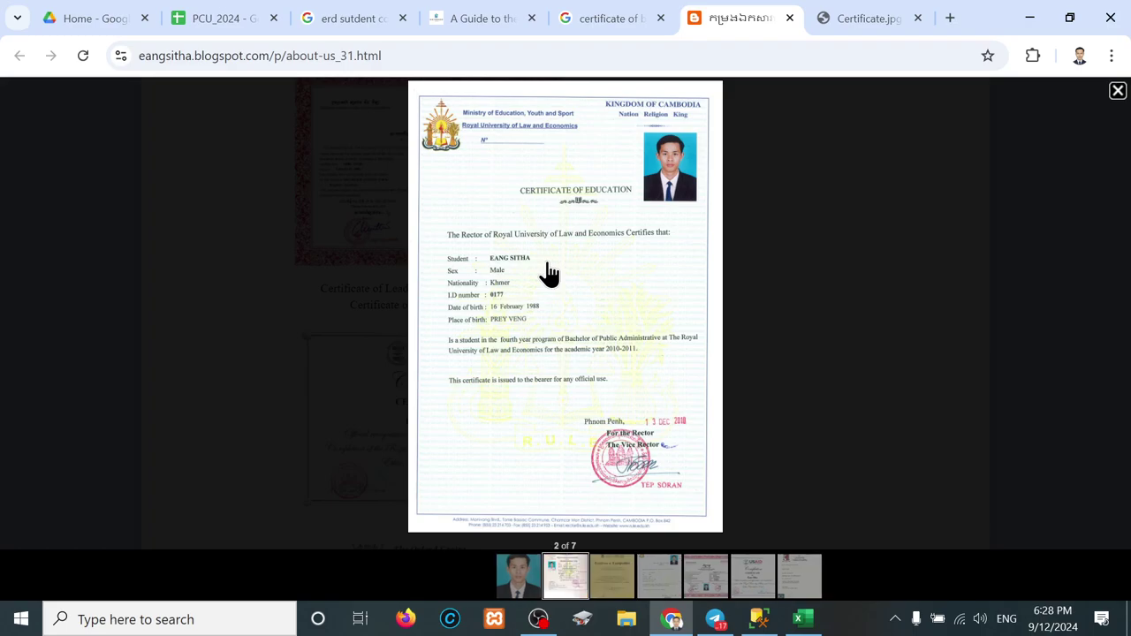
key(Left)
key(Right)
key(Right)
key(Right)
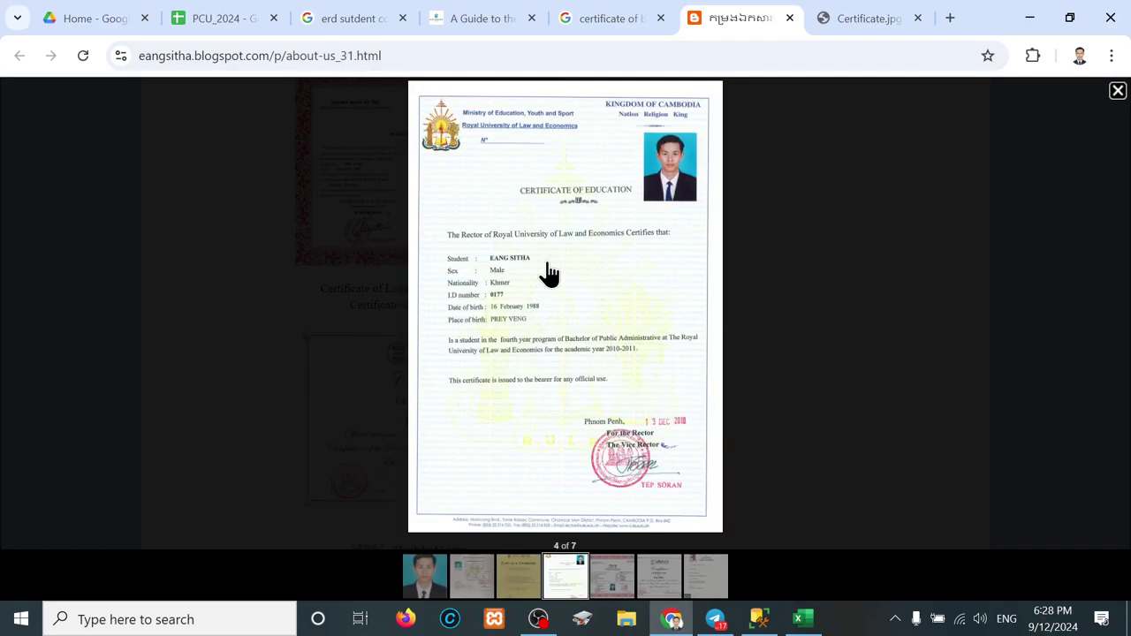
key(Right)
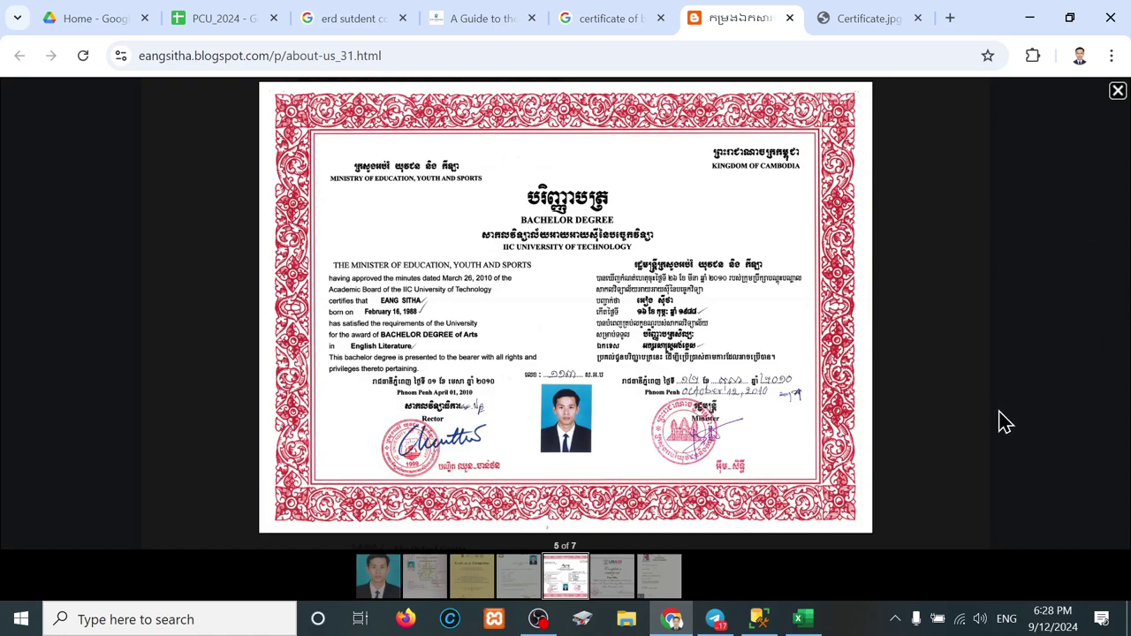
Step: Zoom the page to 250% and flip between certificates, ending on the Bachelor certificate
key(ctrl+plus)
key(ctrl+plus)
key(ctrl+plus)
key(ctrl+plus)
key(ctrl+plus)
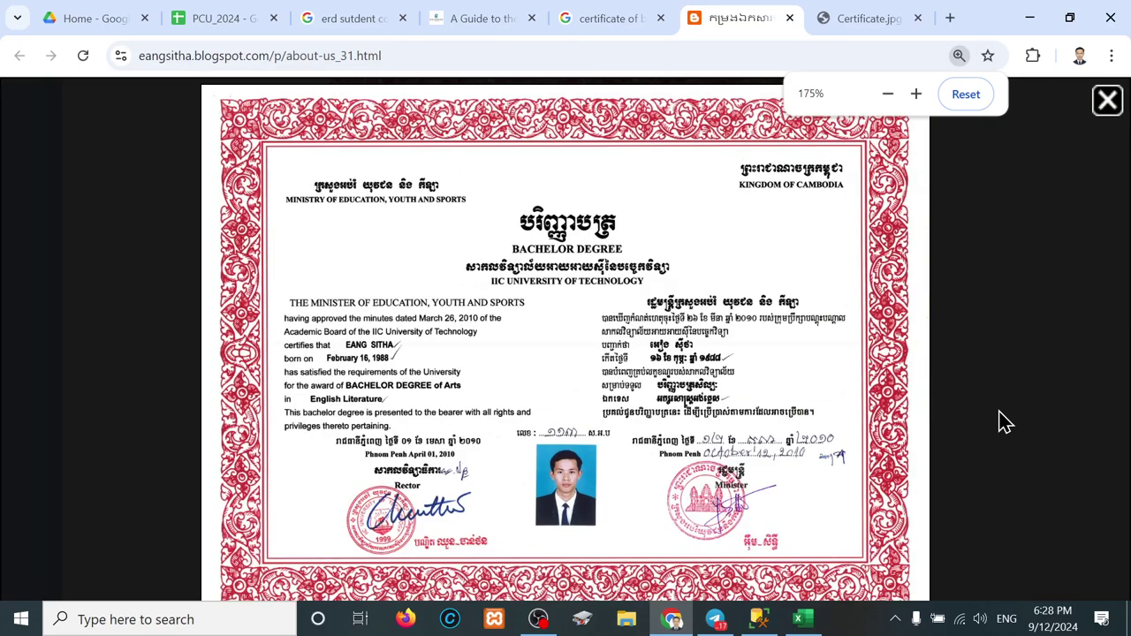
key(ctrl+plus)
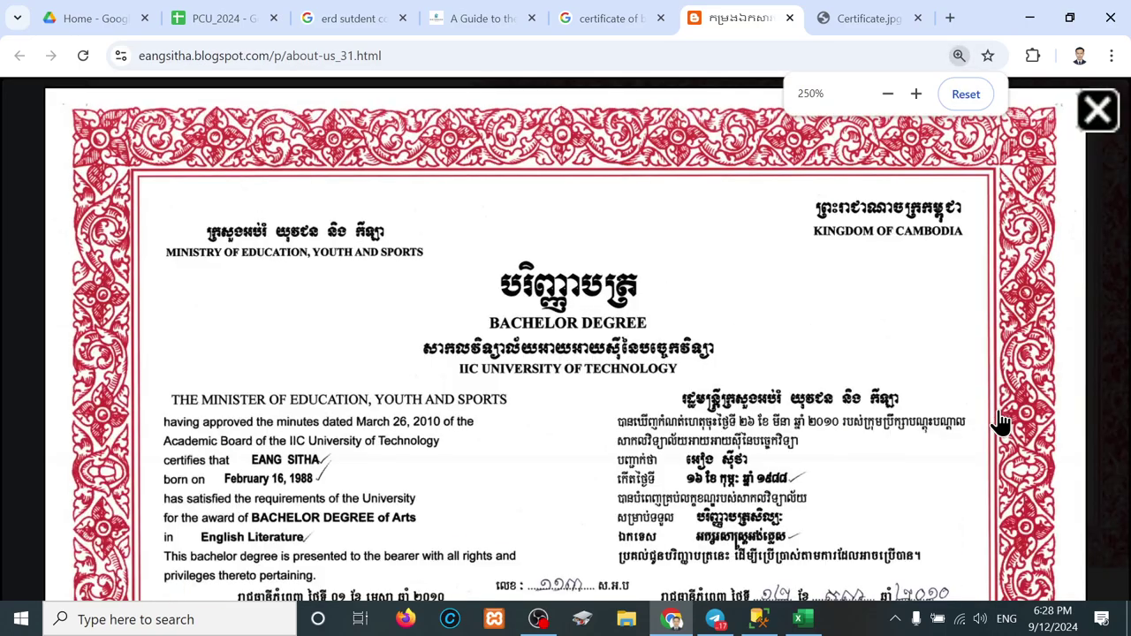
key(Right)
key(Right)
key(Left)
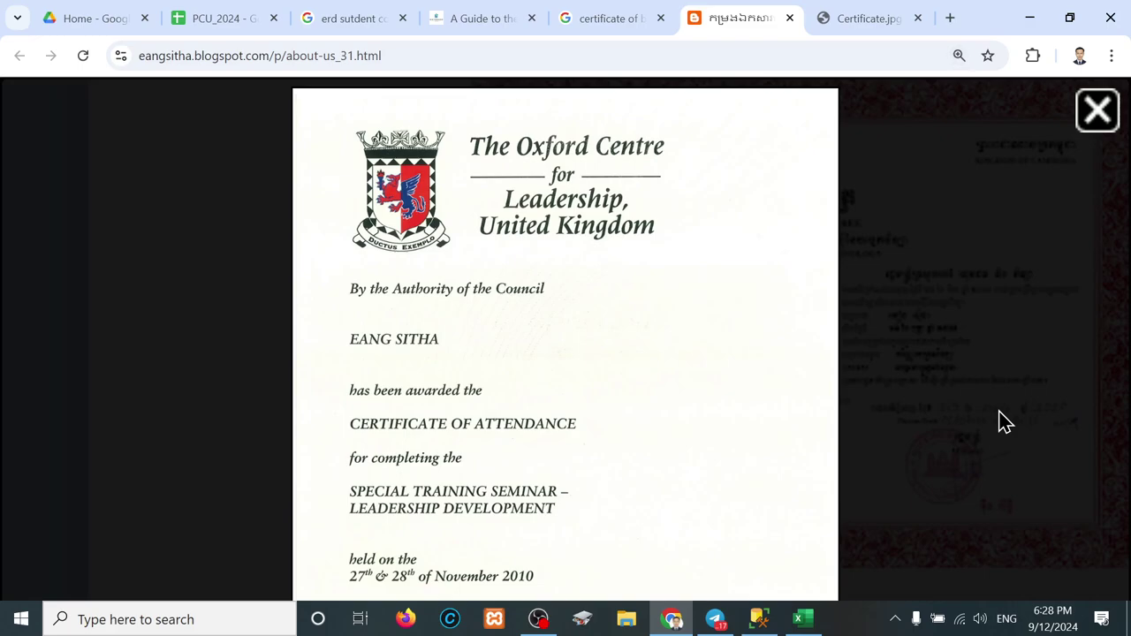
key(Left)
key(Left)
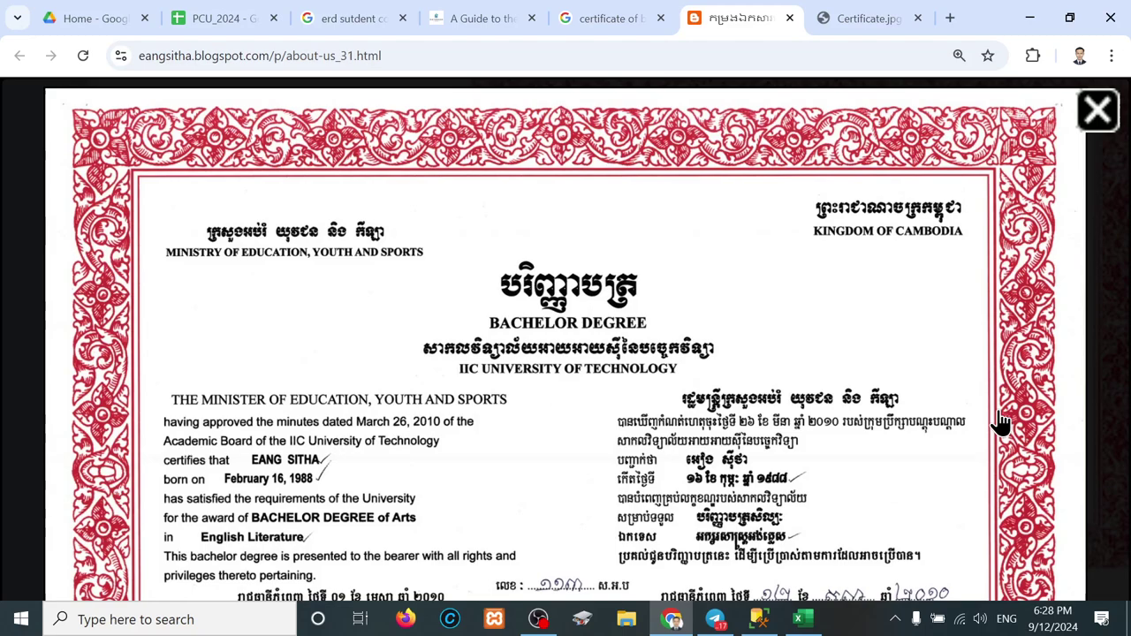
key(Right)
drag(835, 402, 821, 359)
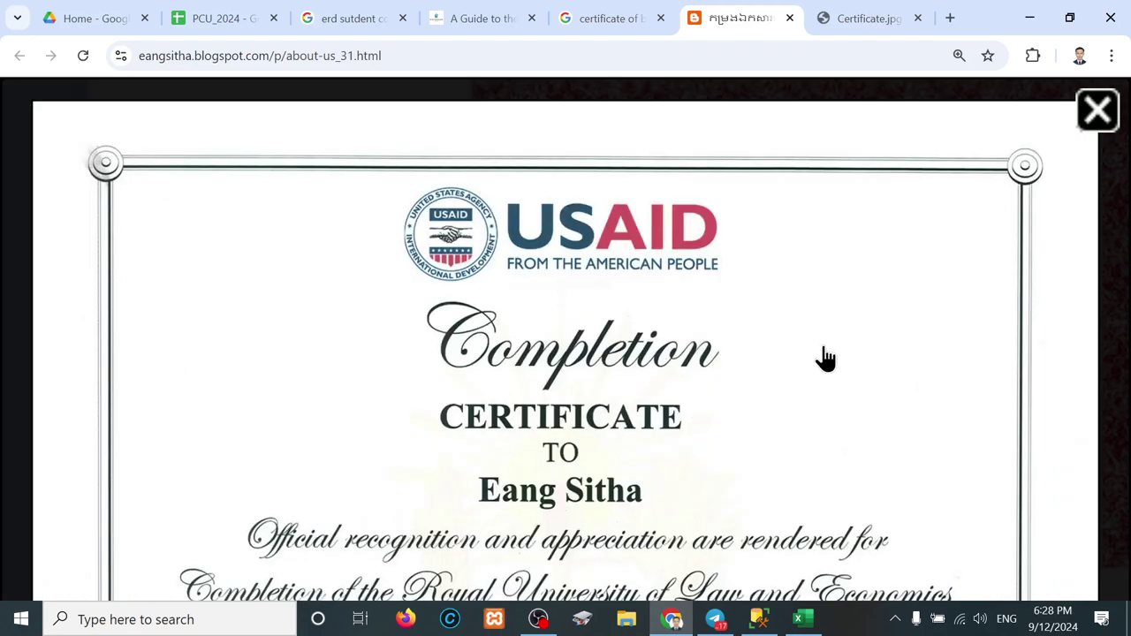
key(Left)
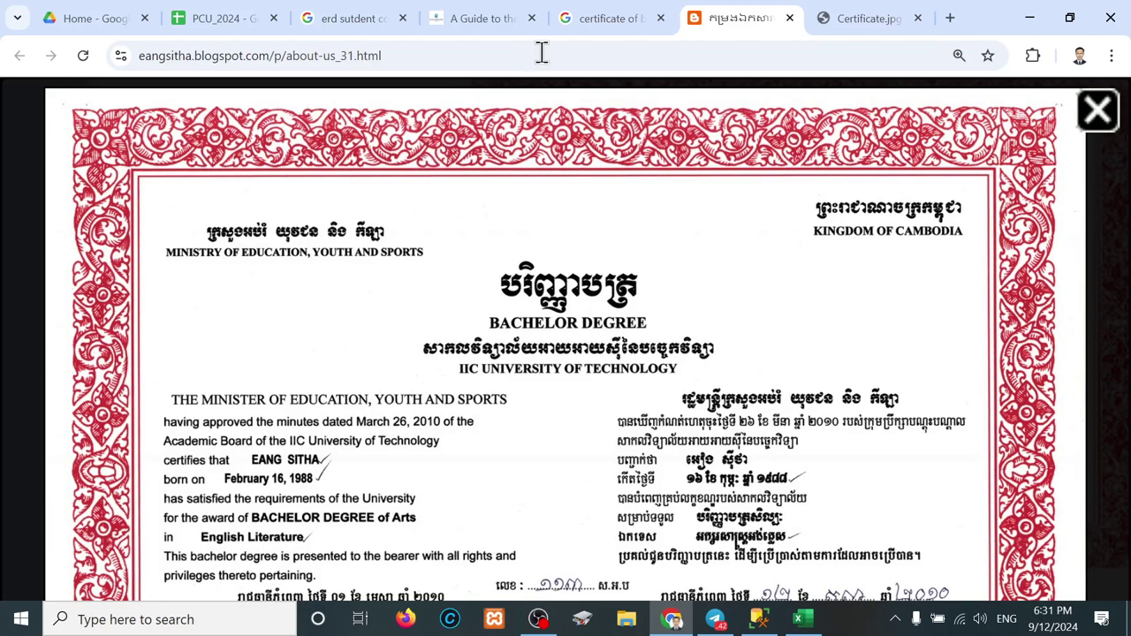
Step: Close the blog, Certificate.jpg and search tabs, minimize Chrome, and launch File Explorer
click(790, 17)
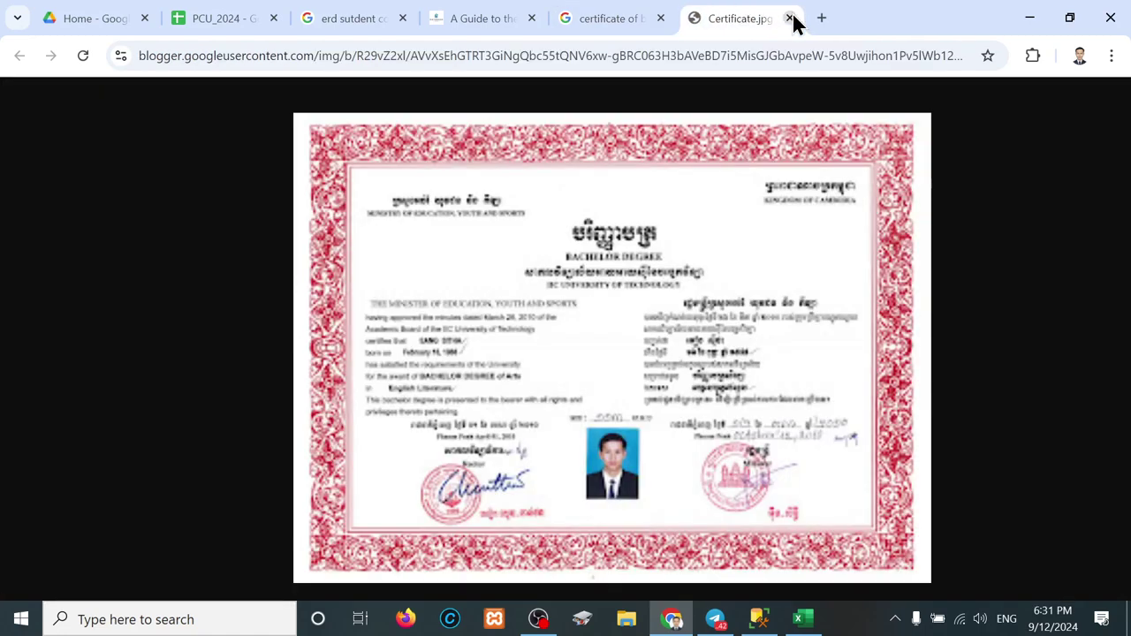
click(790, 17)
click(790, 18)
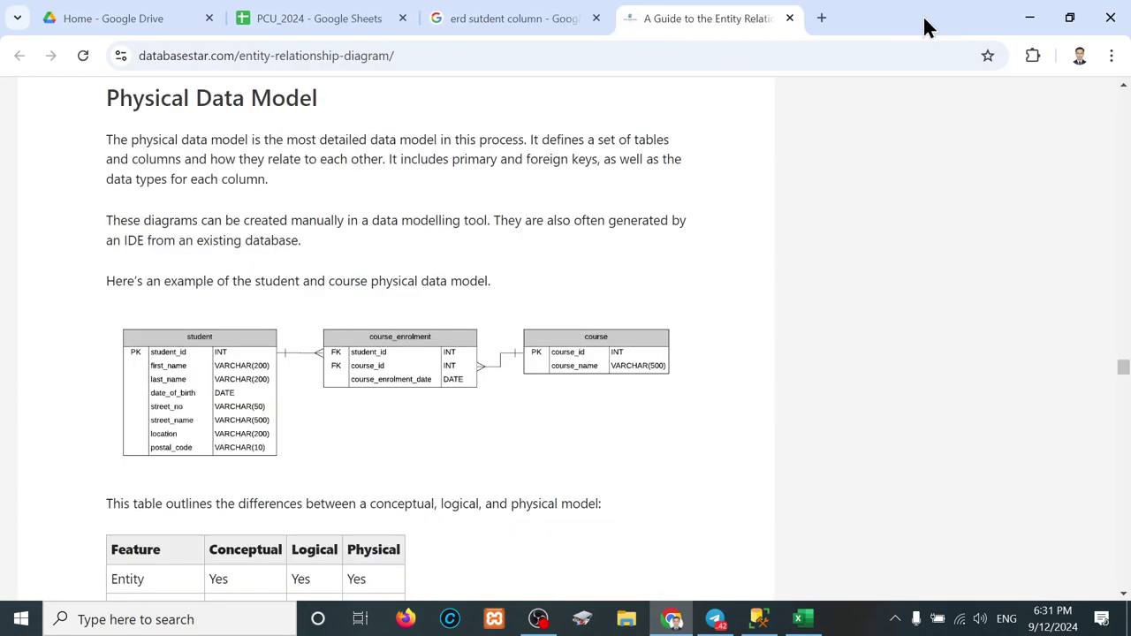
click(1027, 19)
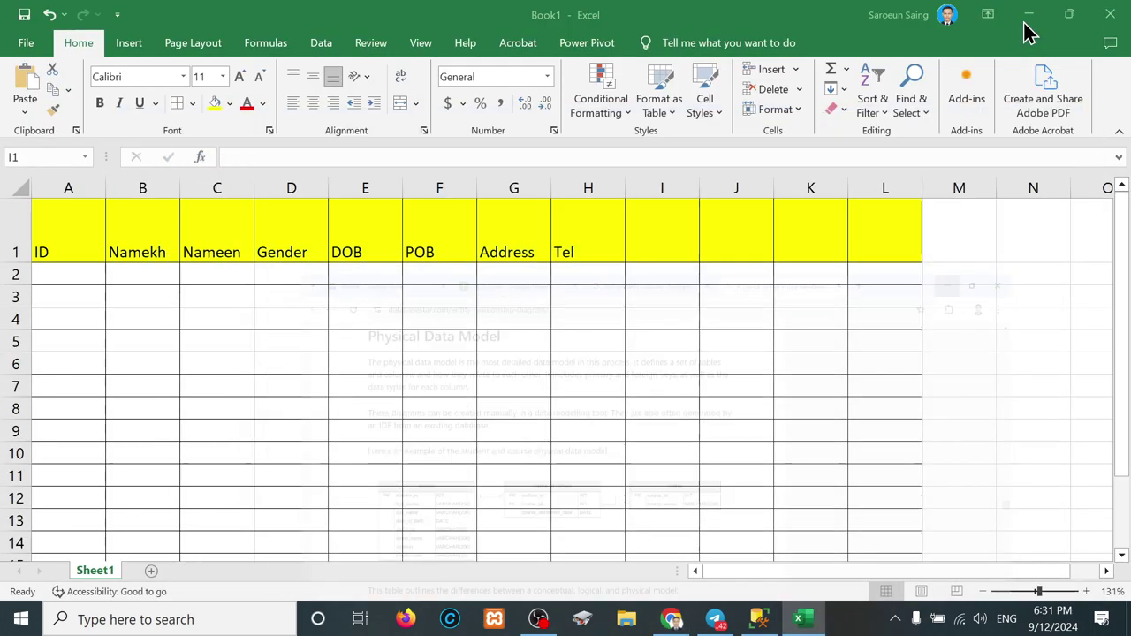
click(626, 618)
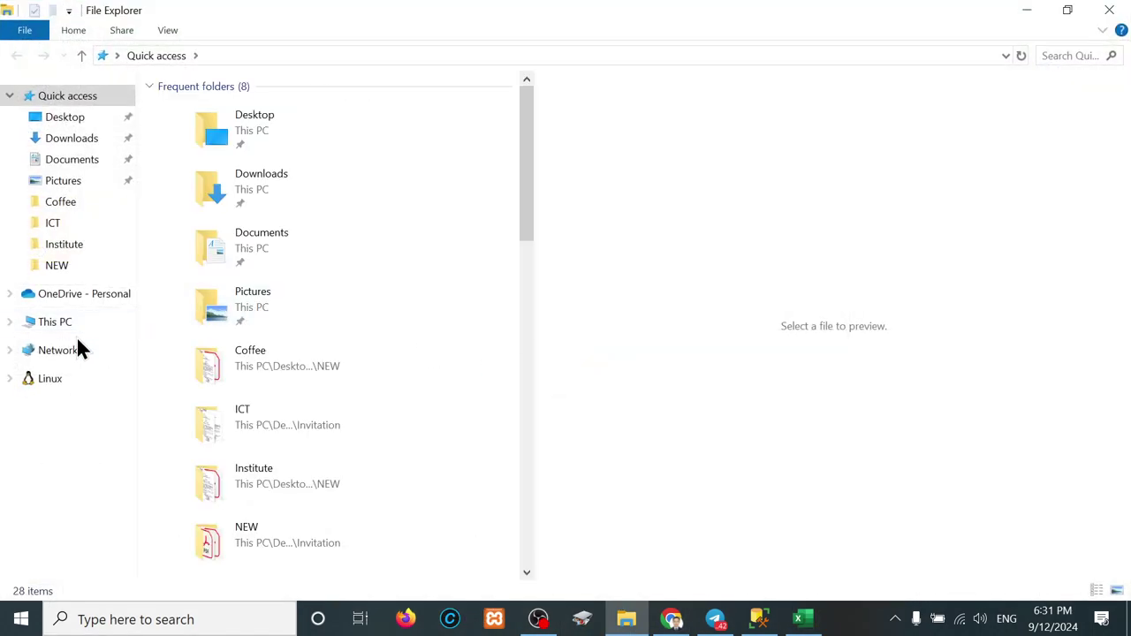
Step: Open the DATA (D:) drive, the teacher's main folder, then the 11. AGA folder
click(59, 325)
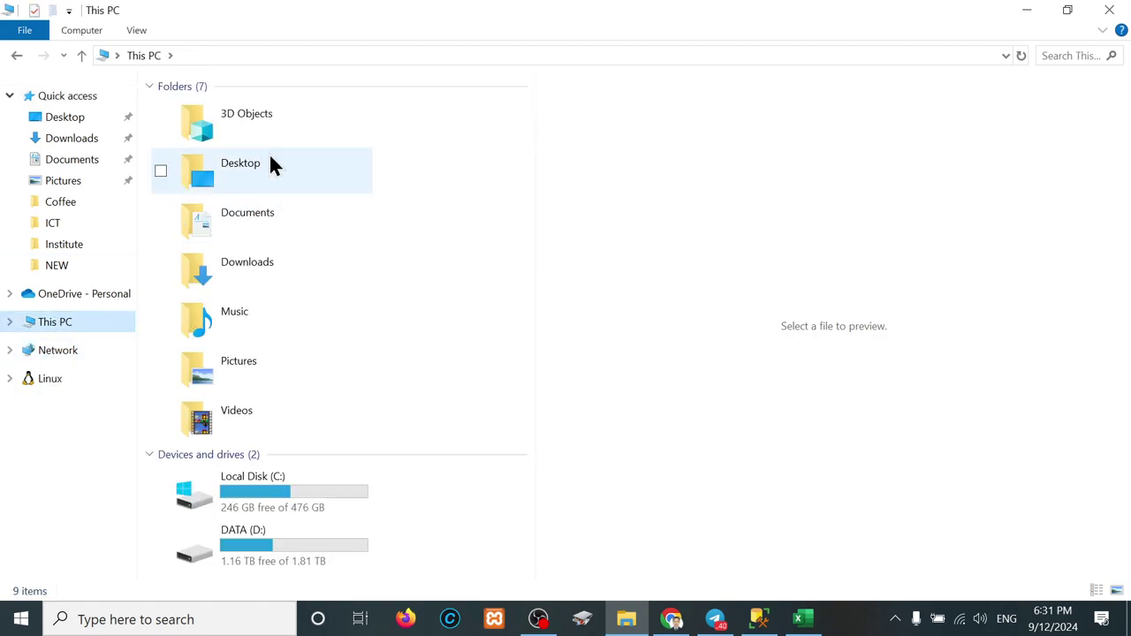
double_click(250, 547)
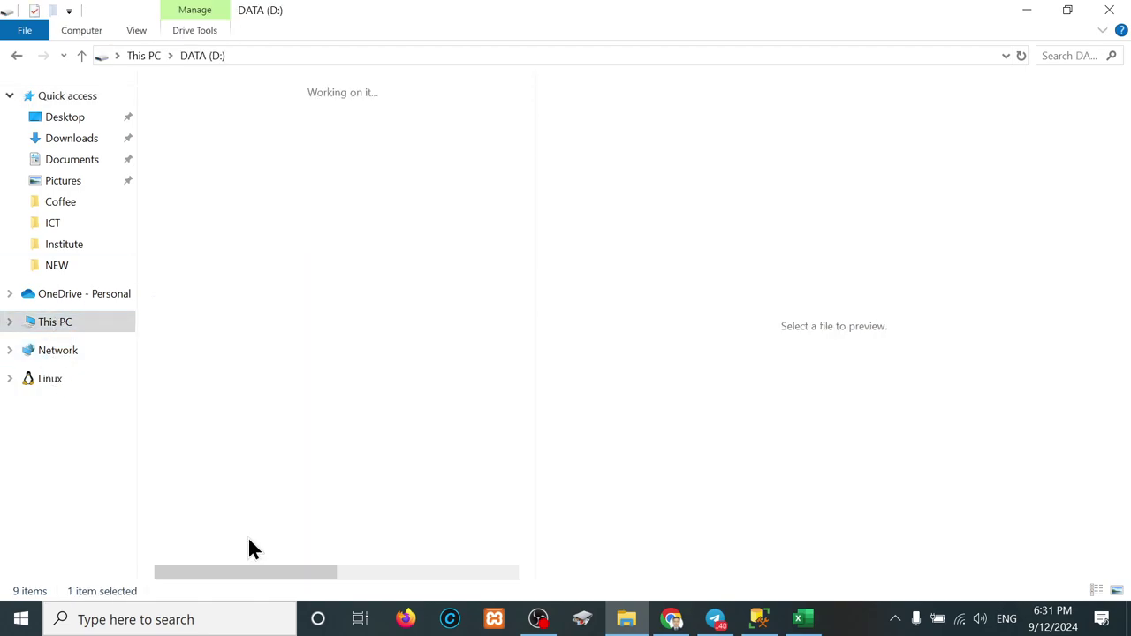
click(222, 92)
double_click(222, 92)
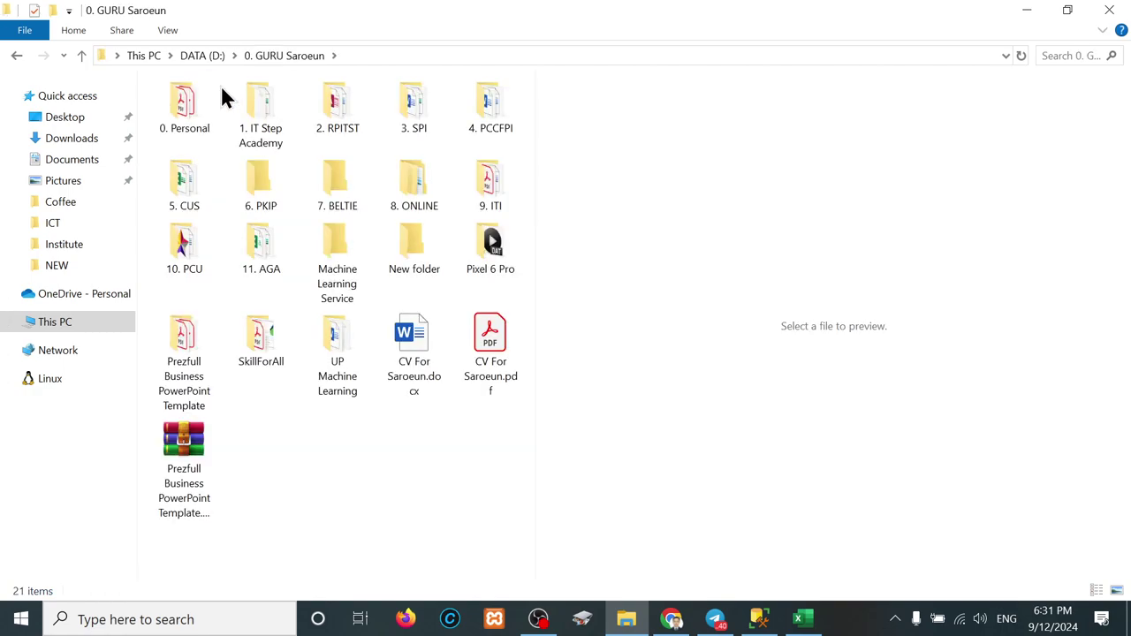
double_click(263, 253)
Step: Go back and open 10. PCU, then the DBMS folder
key(alt+Left)
key(Left)
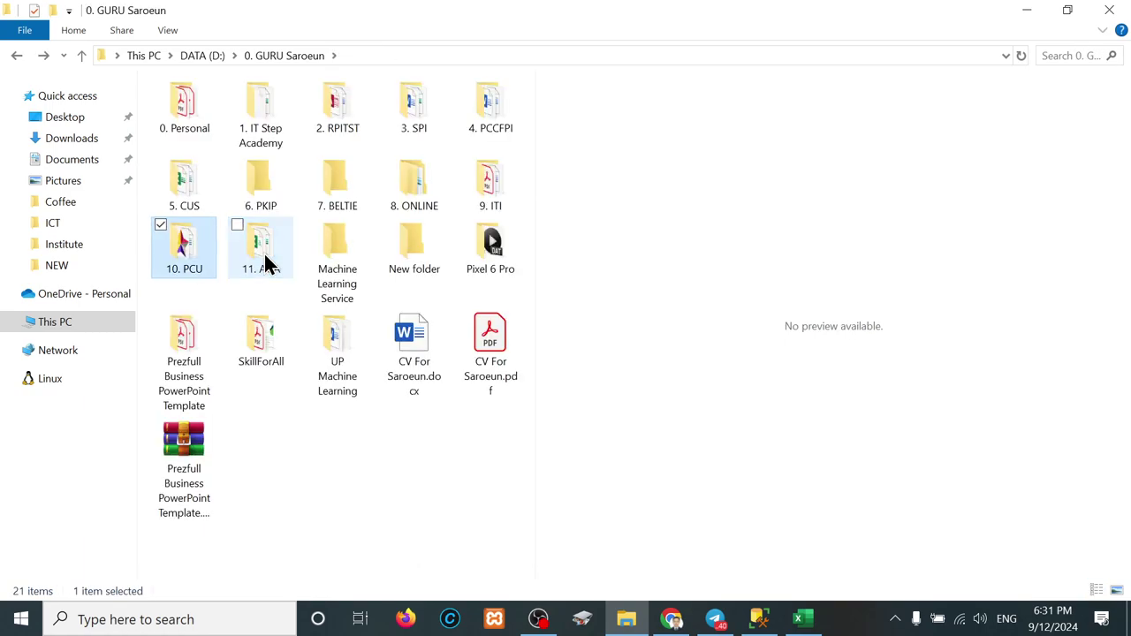
key(Return)
key(Down)
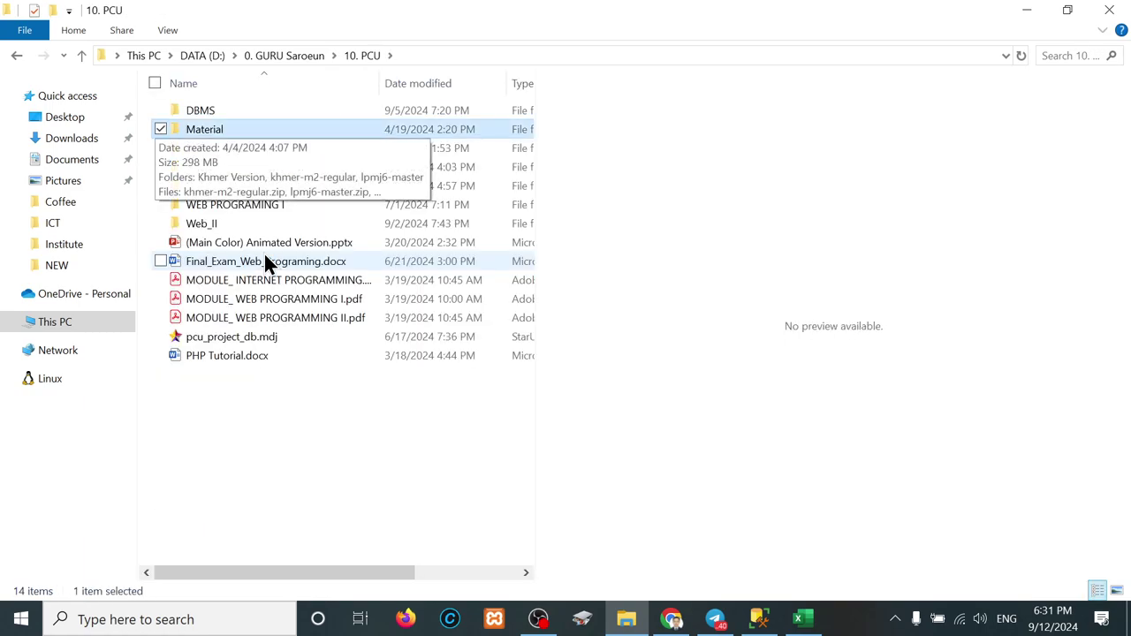
key(Up)
key(Return)
Step: Look inside Tool & Resource, then open the DBMS Task folder
key(Down)
key(Up)
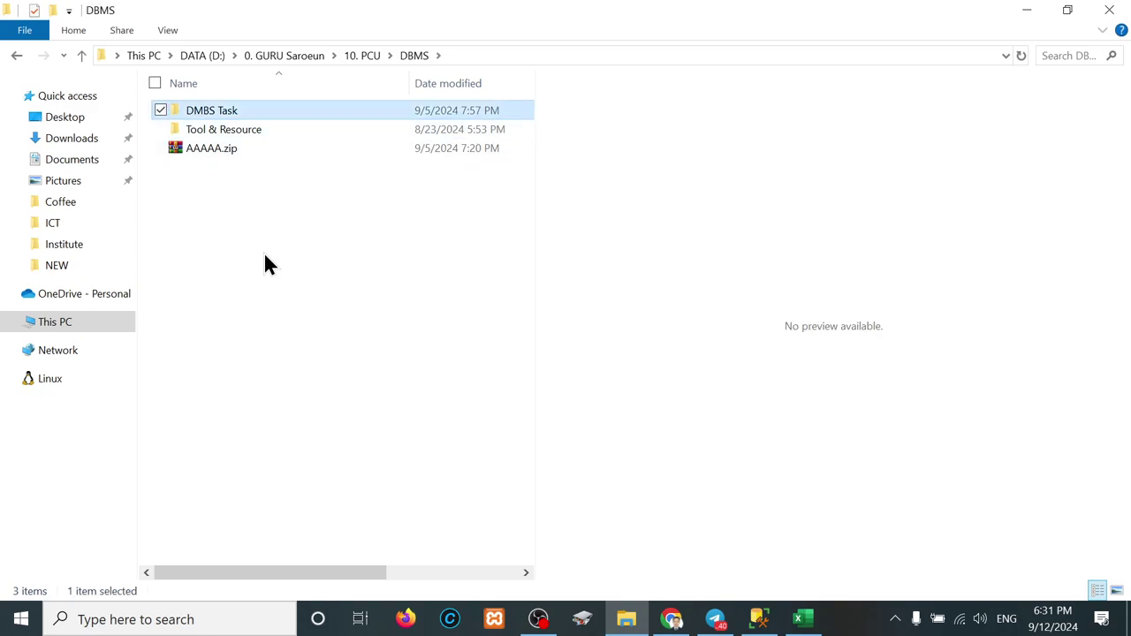
key(Down)
key(Return)
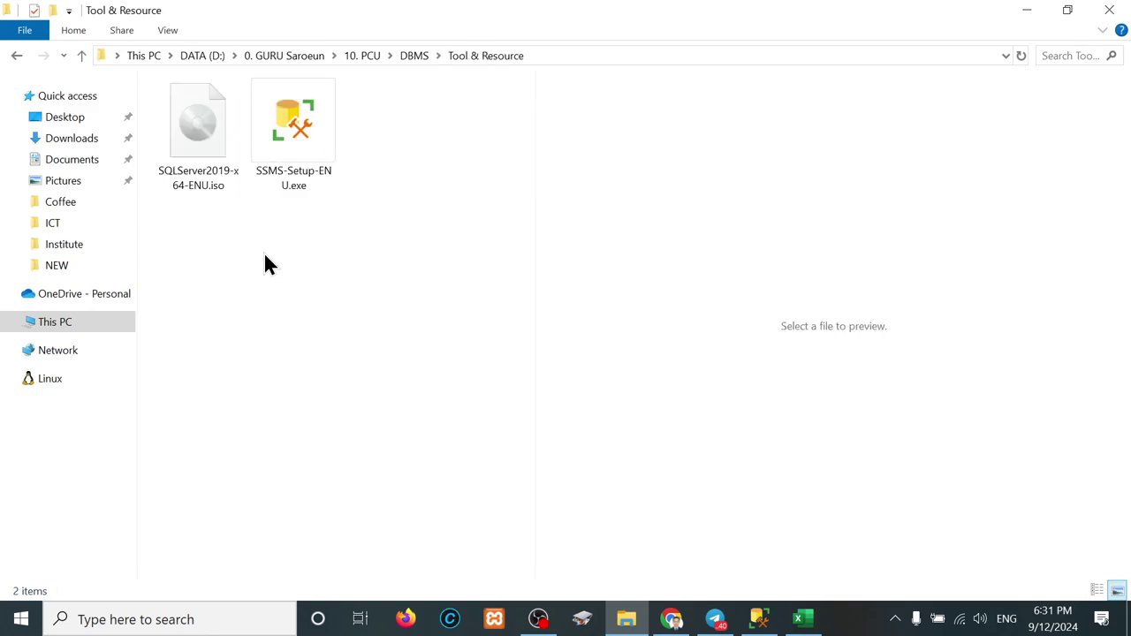
key(BackSpace)
key(Up)
key(Return)
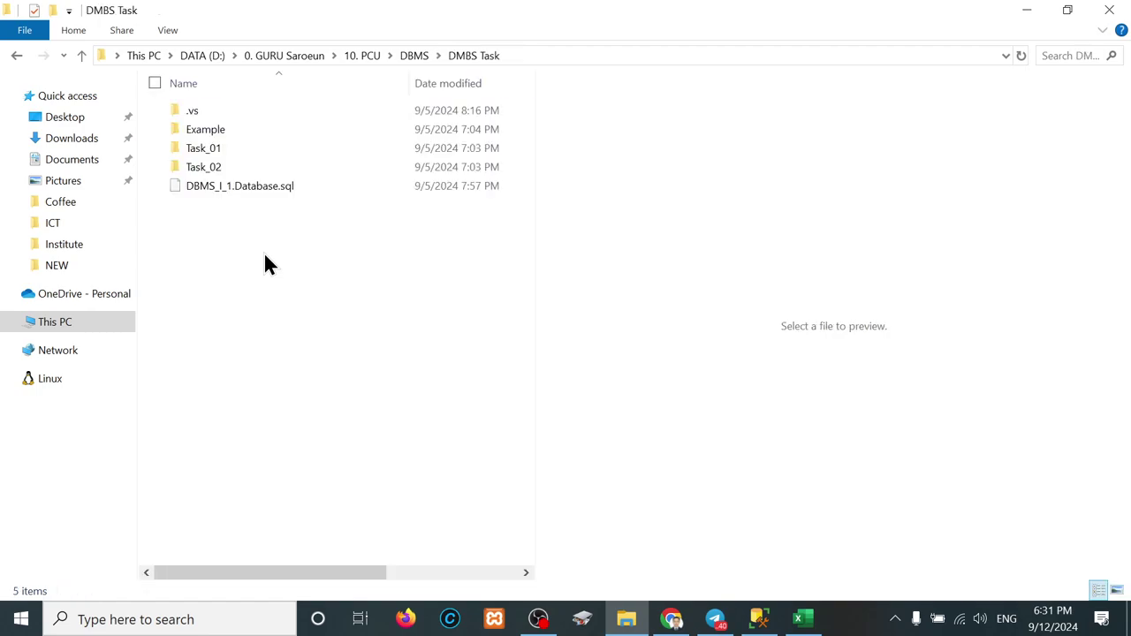
Step: Look inside Task_02, then open the Task_01 folder
key(Down)
key(Down)
key(Down)
key(Down)
key(Up)
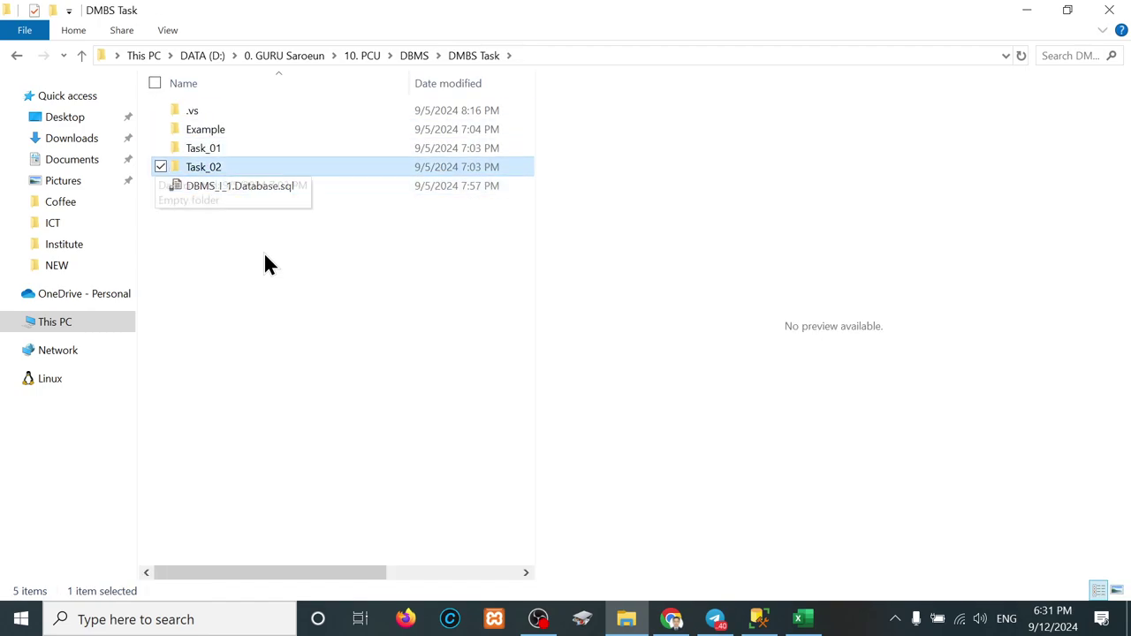
key(Up)
Step: Browse Task_01_Resource and the Example folder, then return up to DBMS
key(Down)
key(Return)
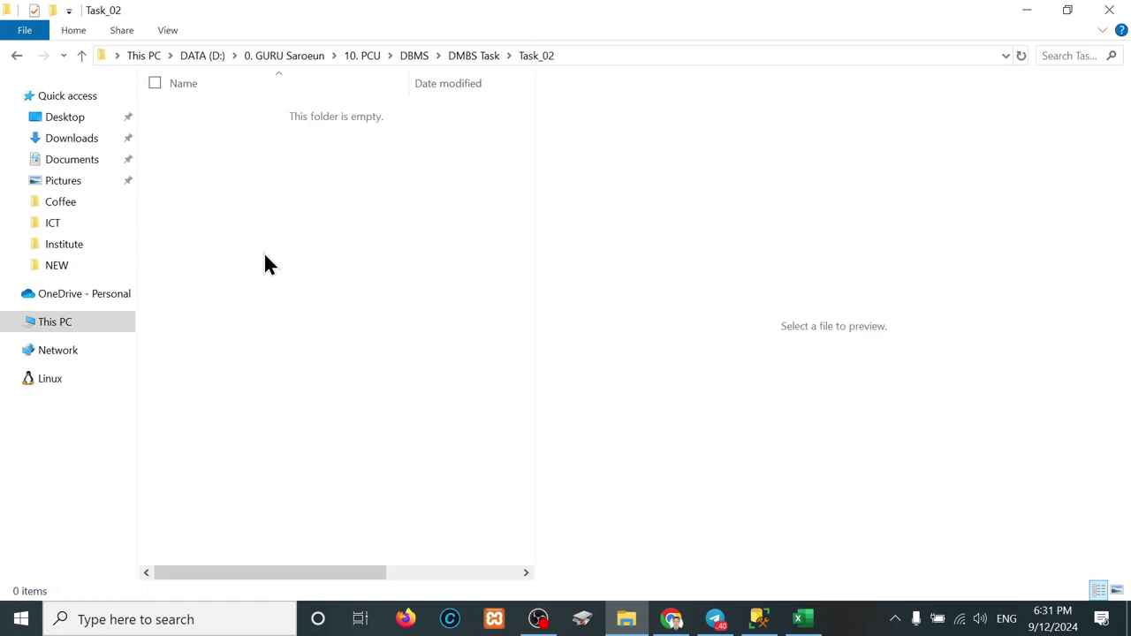
key(BackSpace)
key(Up)
key(Return)
key(Down)
key(Down)
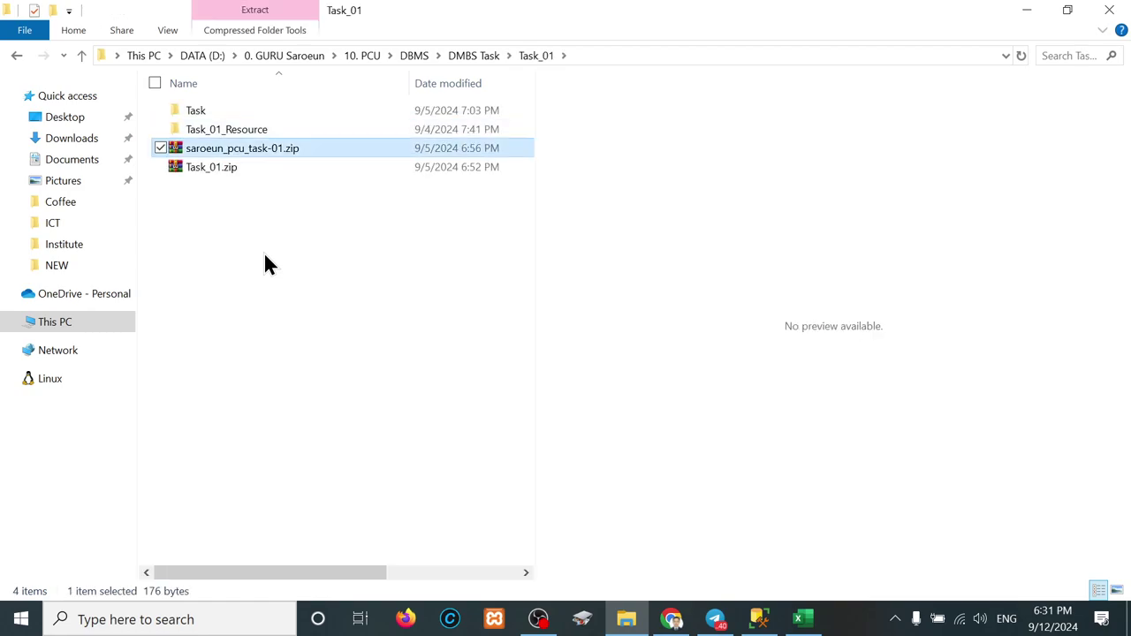
key(Up)
key(Return)
key(BackSpace)
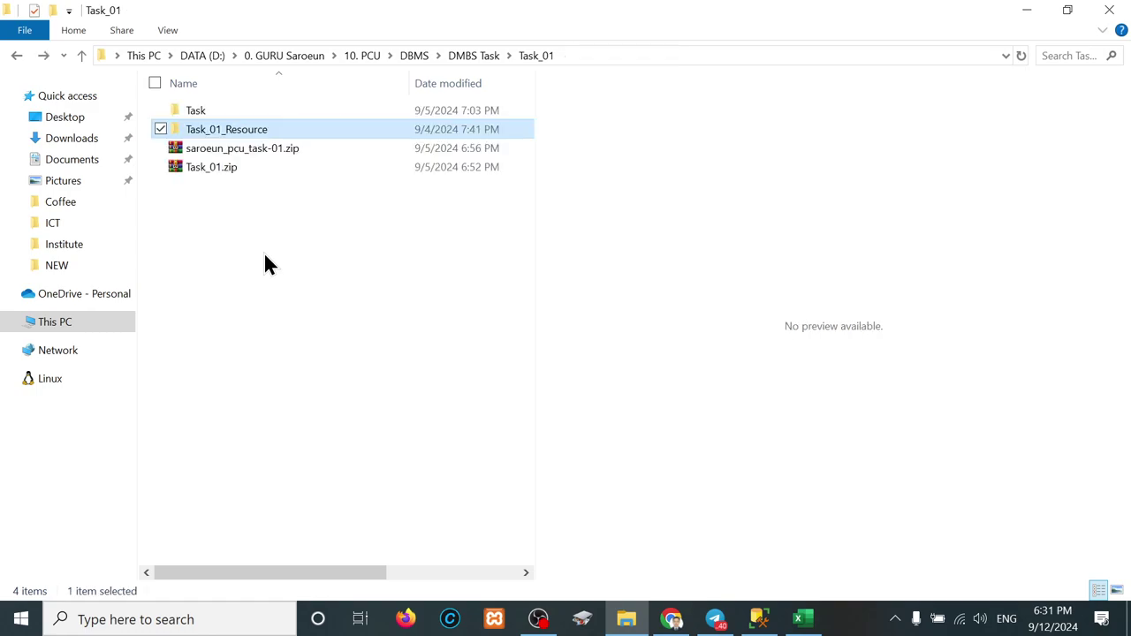
key(BackSpace)
key(Up)
key(Return)
key(Down)
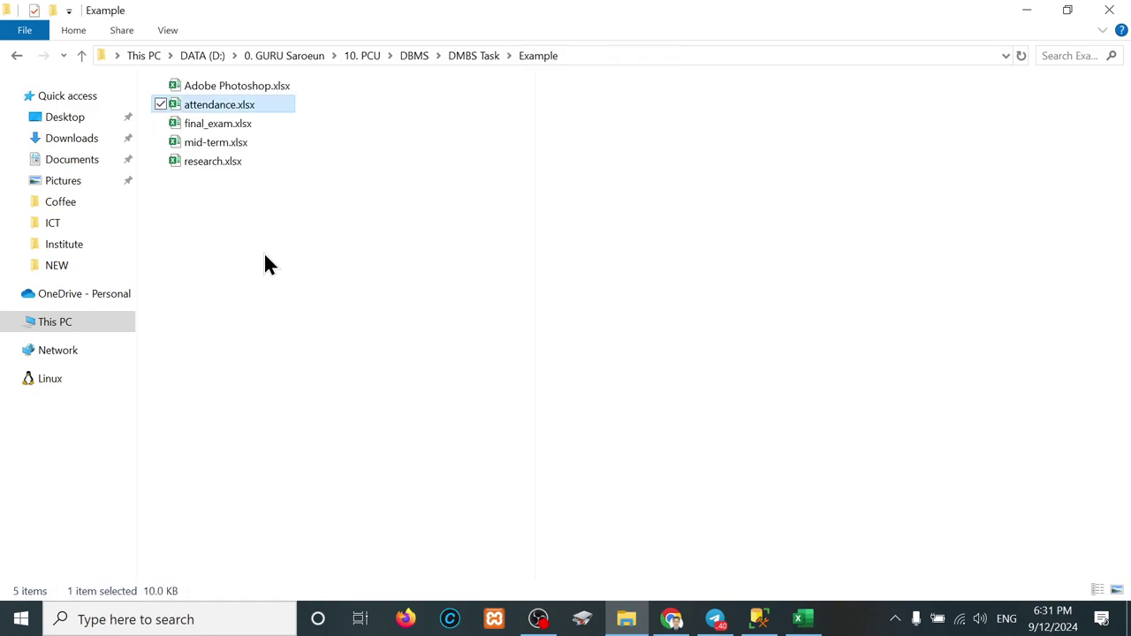
key(Up)
key(BackSpace)
key(BackSpace)
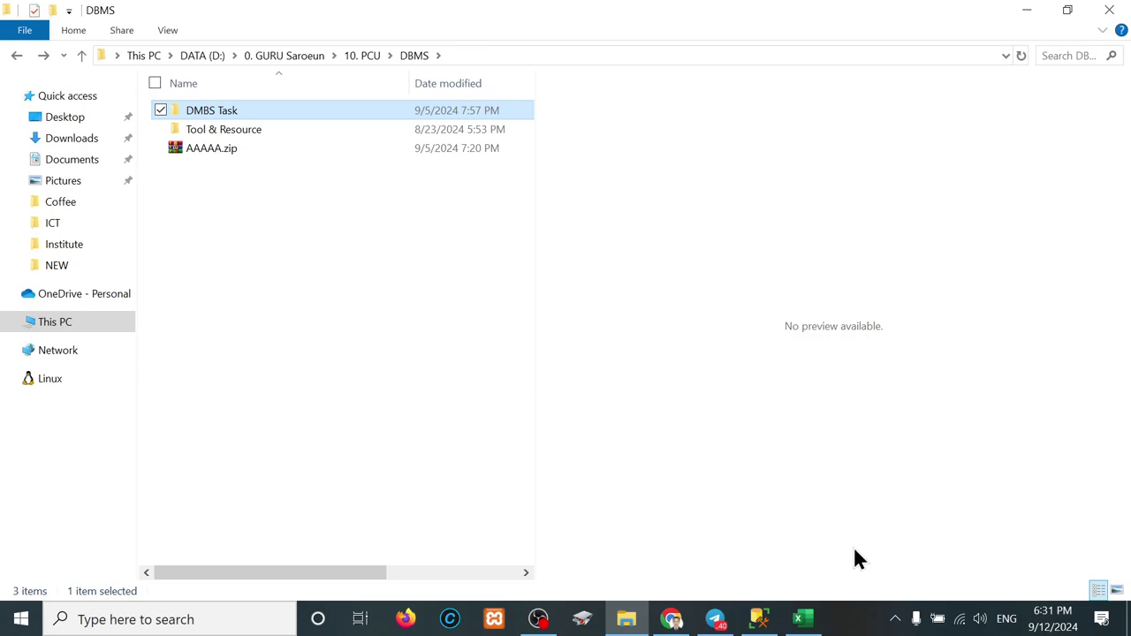
Step: In Telegram, read back through the PCU_DBMS_I group's General topic
mouse_move(715, 619)
mouse_move(733, 549)
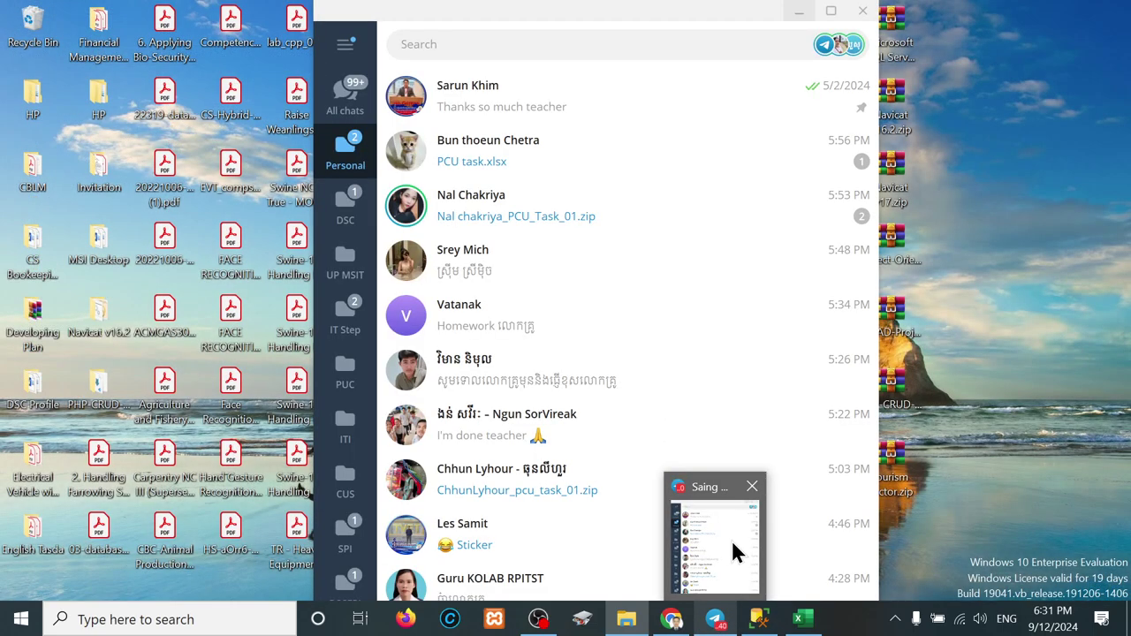
click(723, 539)
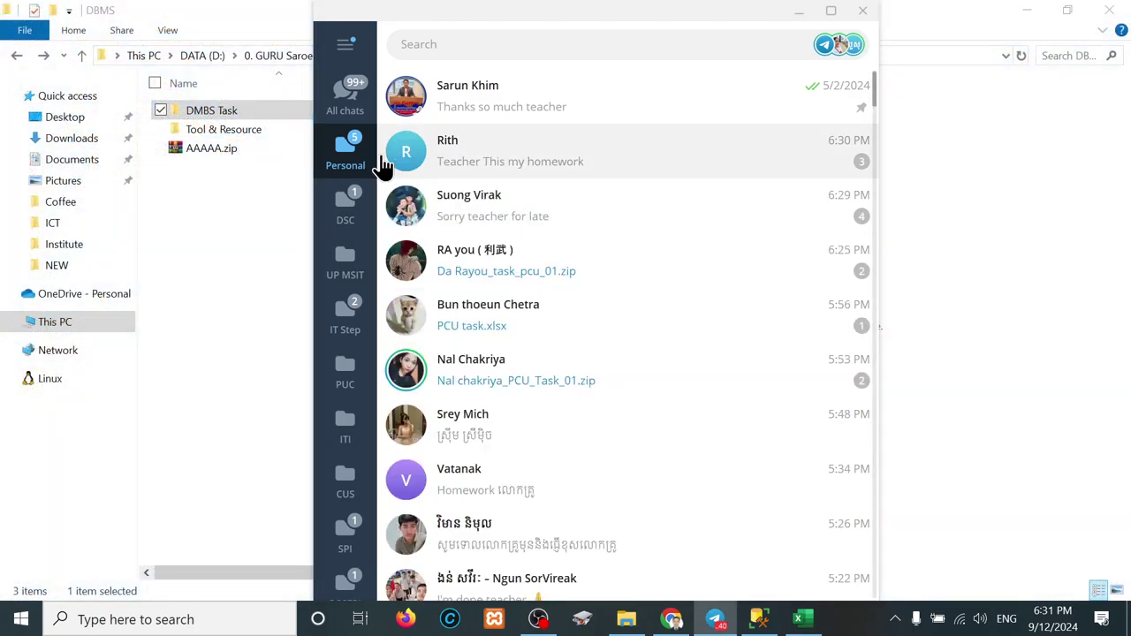
click(441, 45)
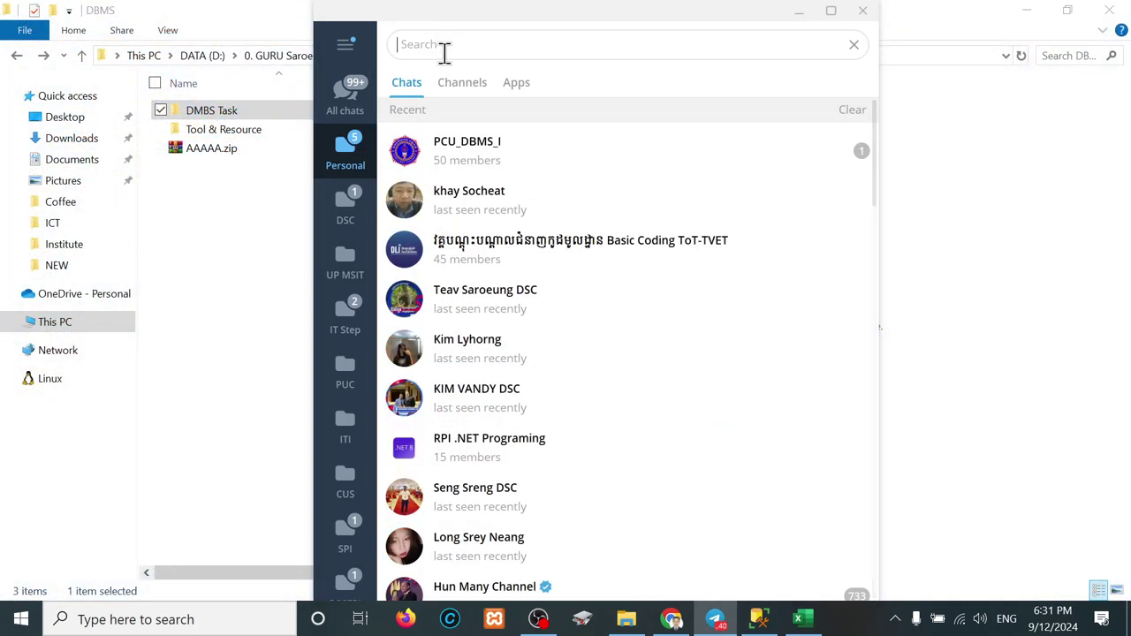
click(470, 145)
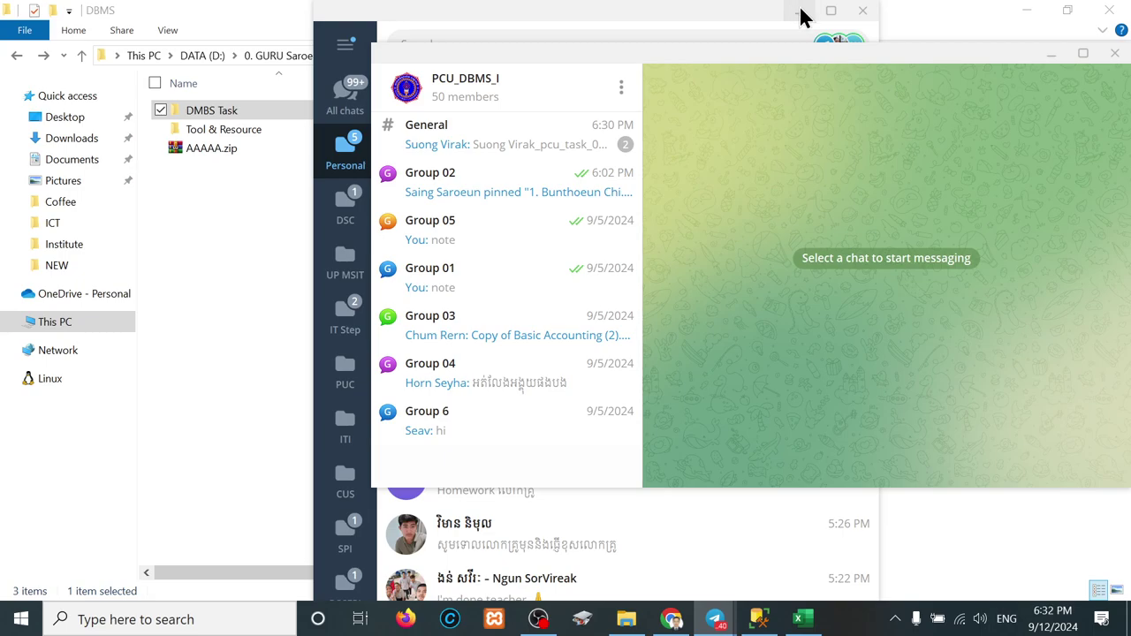
click(800, 14)
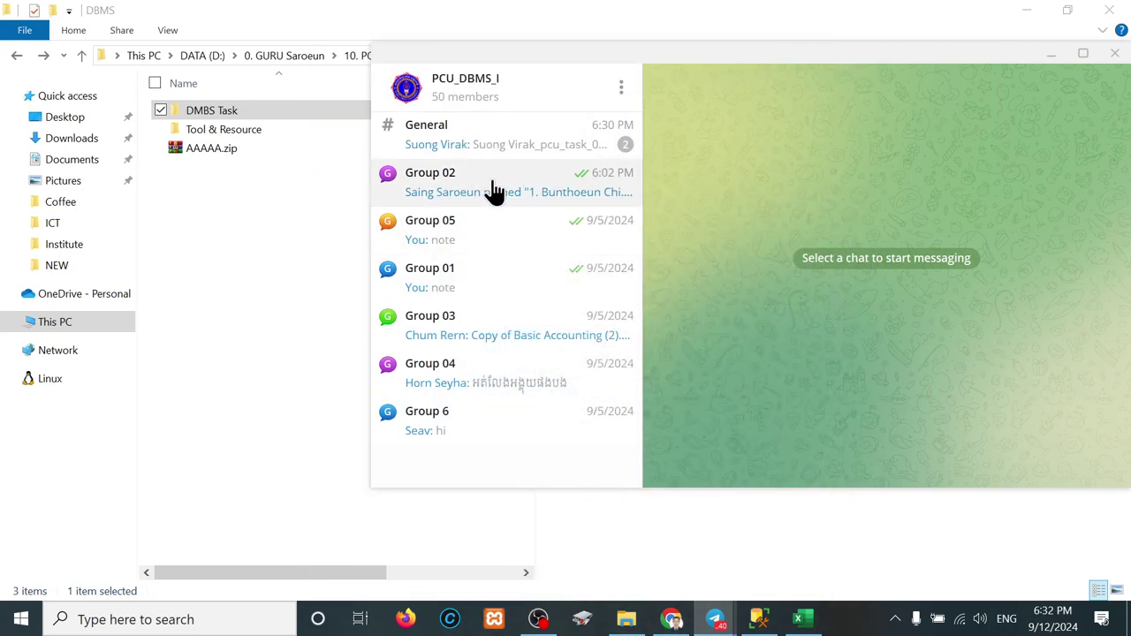
click(469, 151)
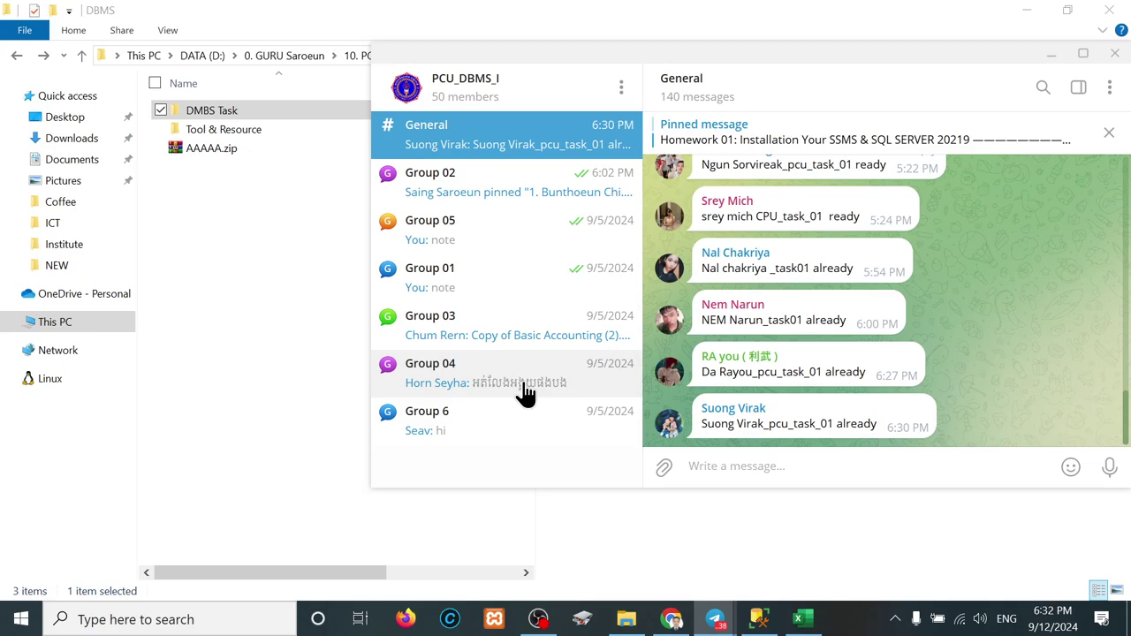
scroll(861, 274, up, 10)
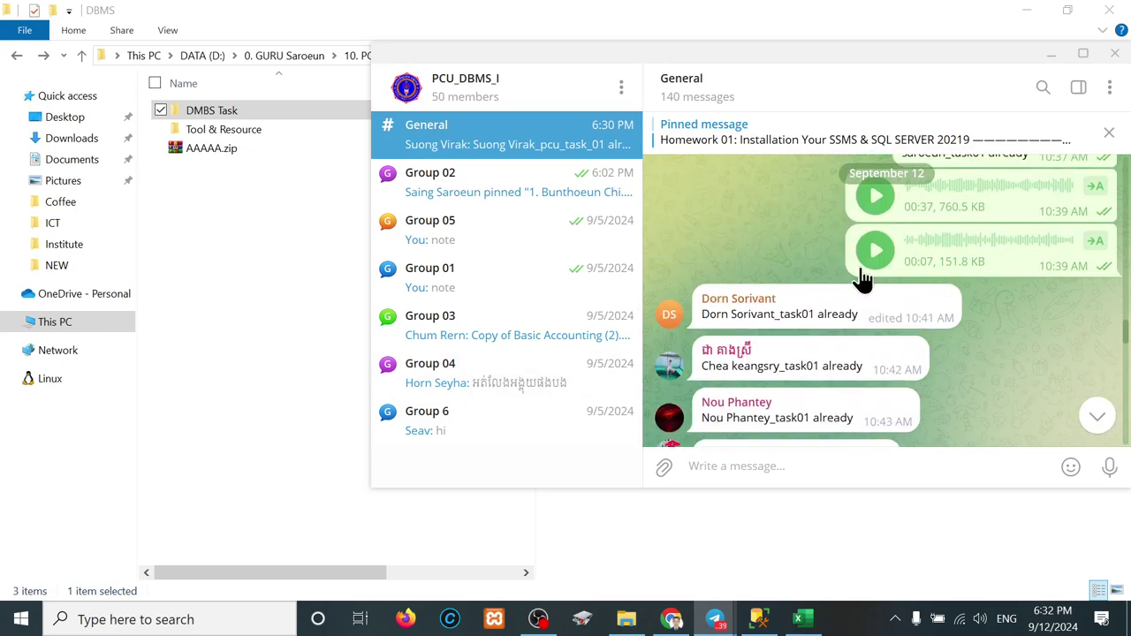
scroll(860, 276, up, 10)
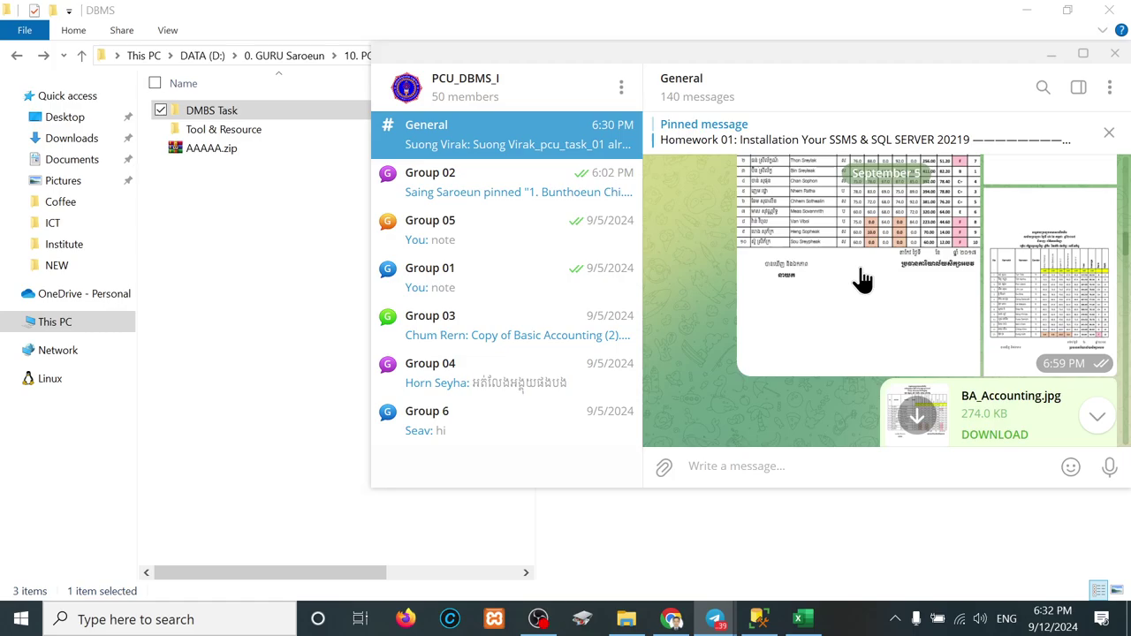
Step: Open the student's private chat and download and open their homework spreadsheet
mouse_move(715, 622)
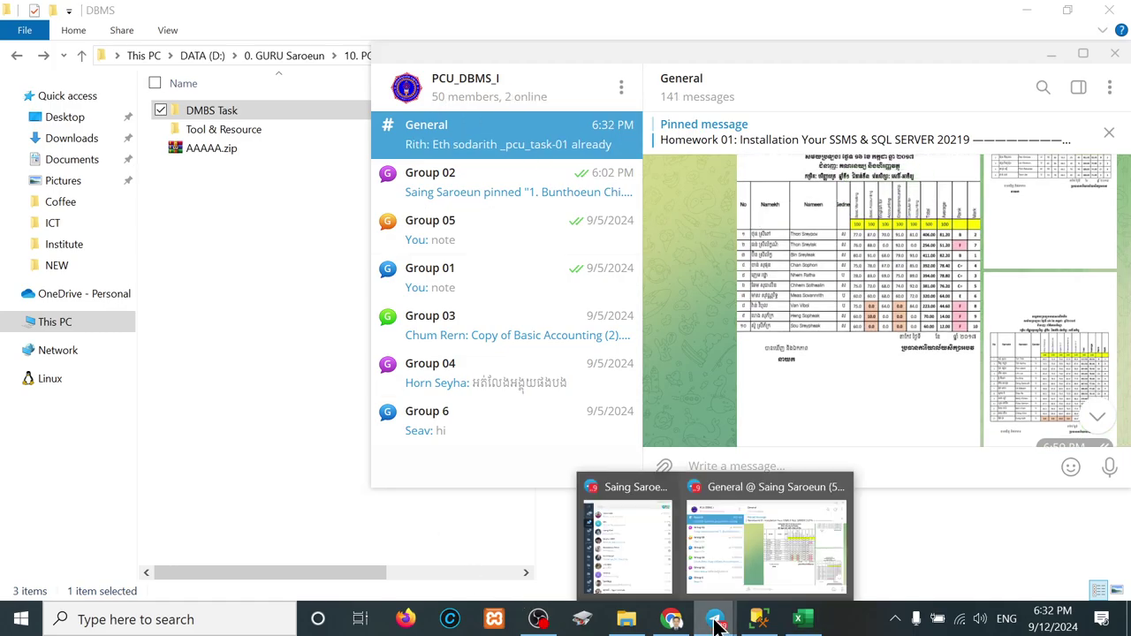
click(632, 542)
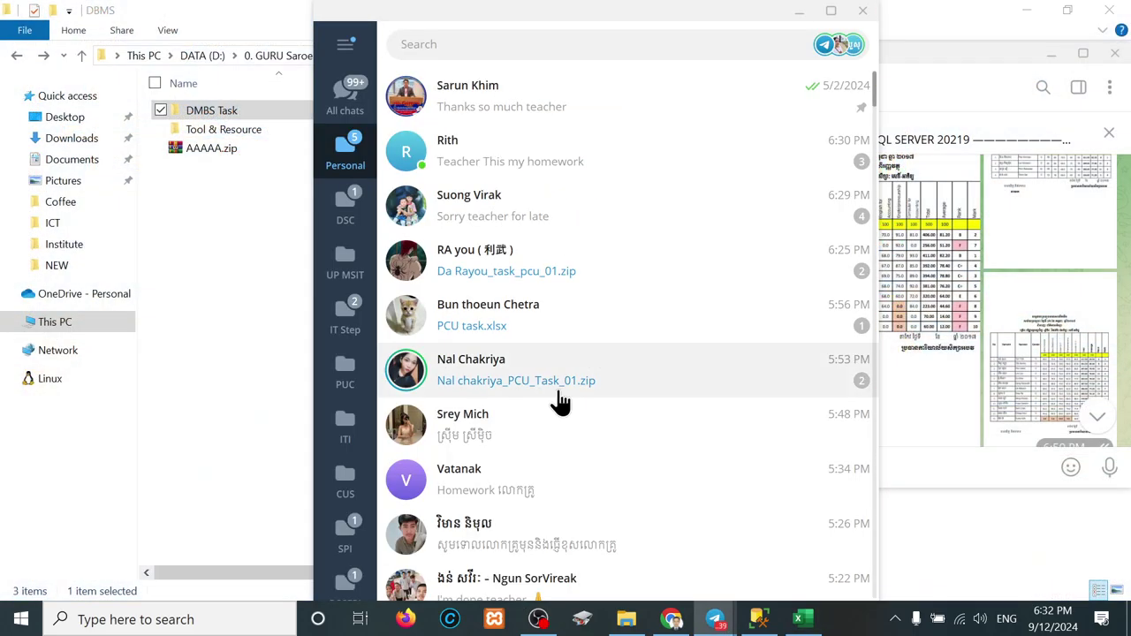
click(484, 164)
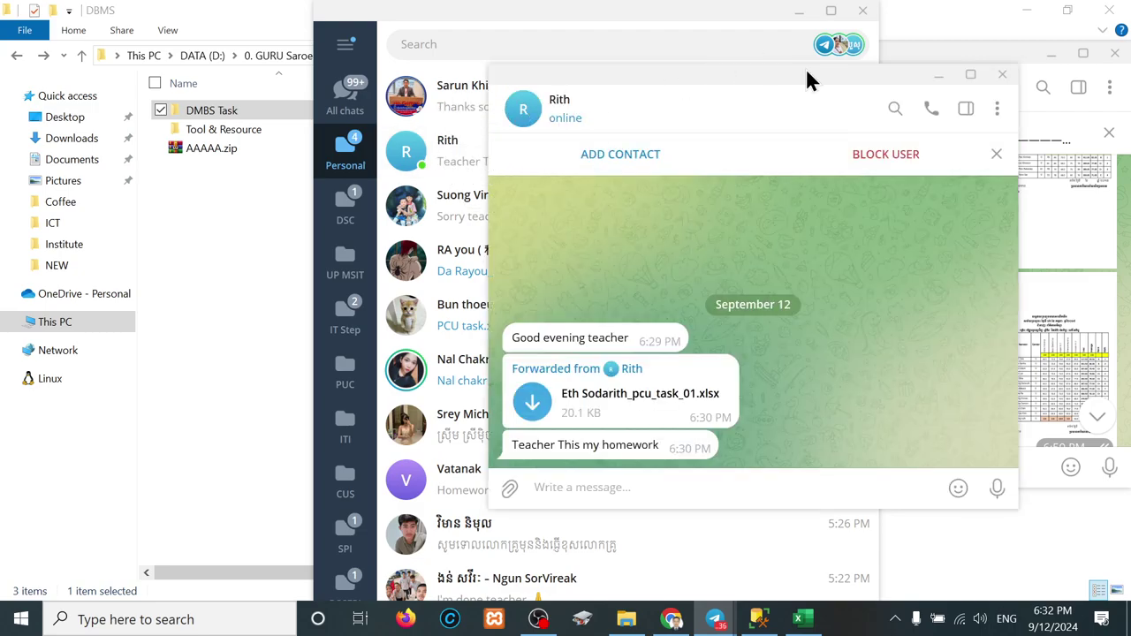
click(798, 12)
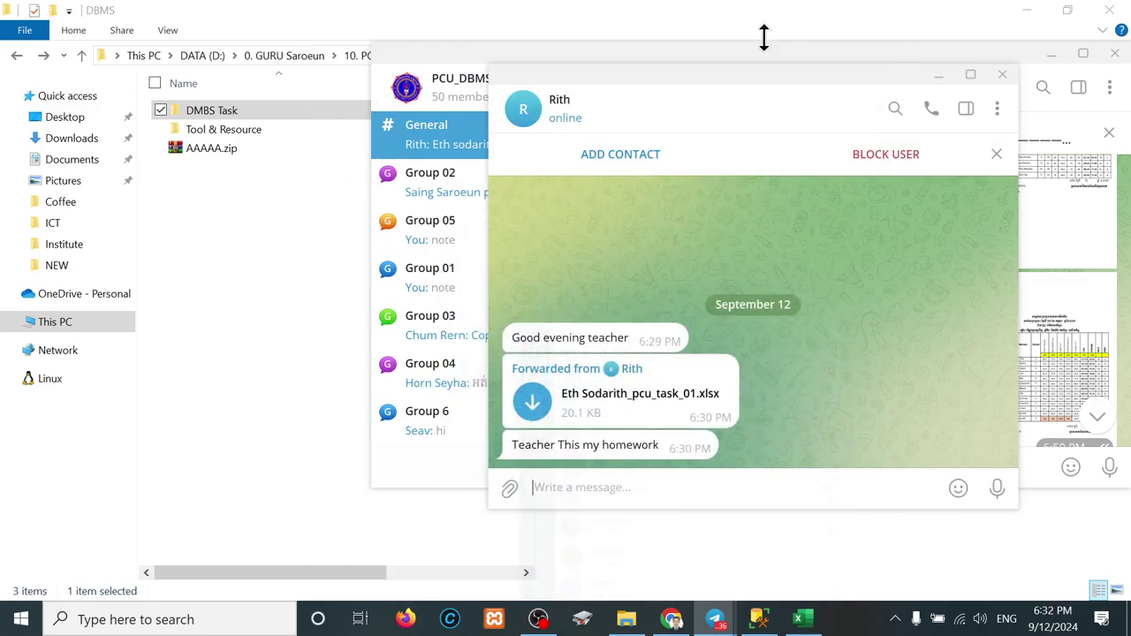
double_click(533, 408)
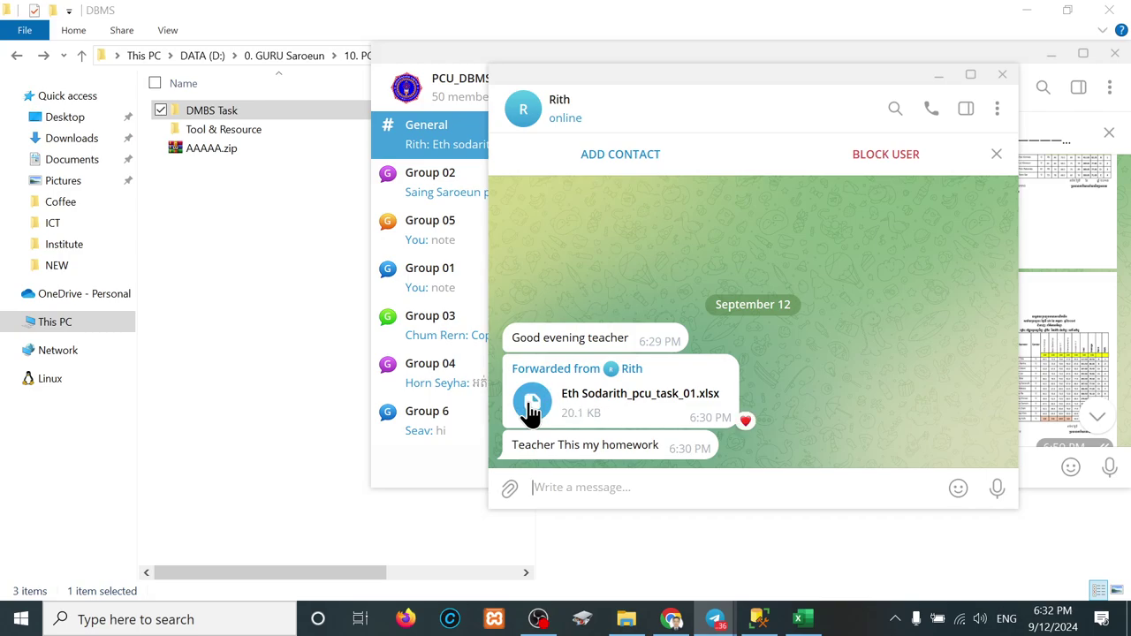
click(532, 409)
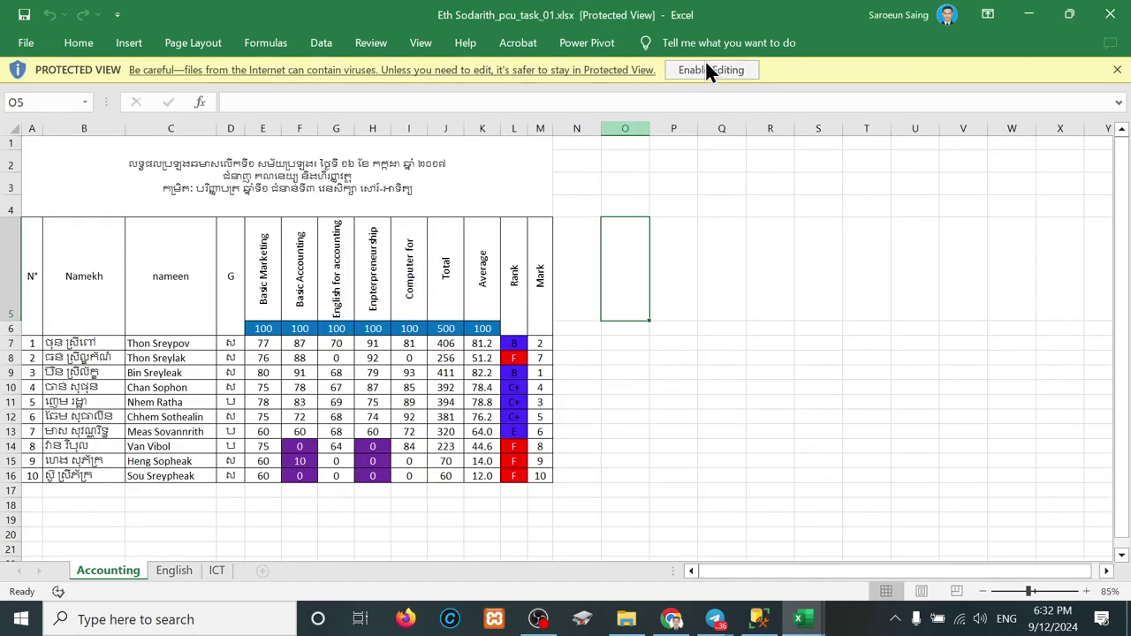
Step: Enable editing and set the merged title in A1 to Khmer OS Siemreap
click(711, 70)
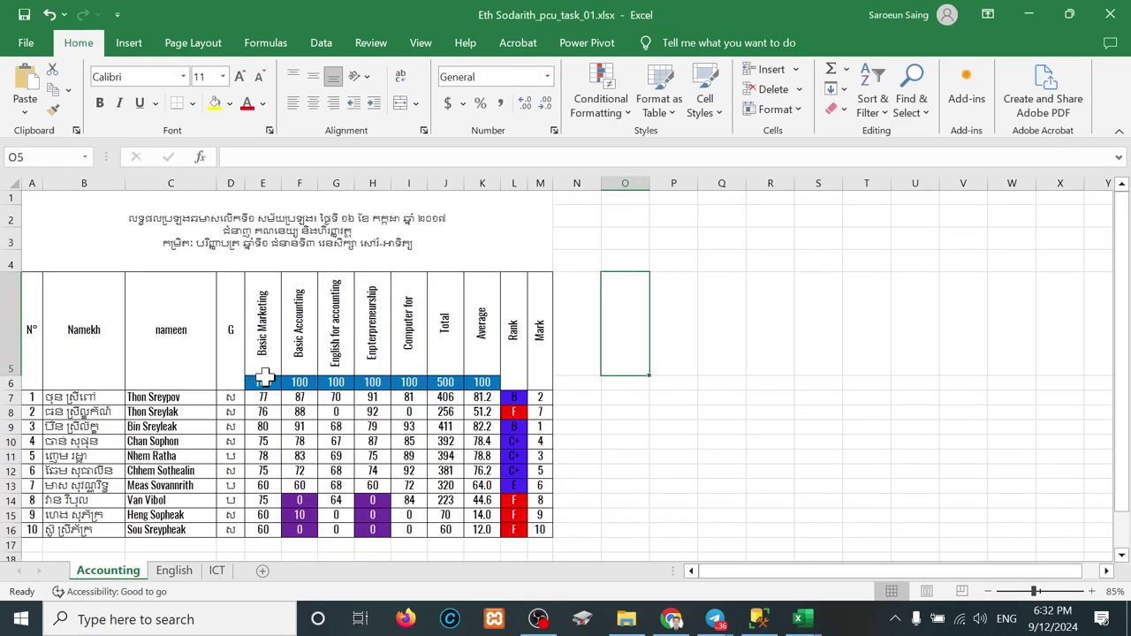
scroll(265, 378, down, 2)
scroll(209, 353, up, 2)
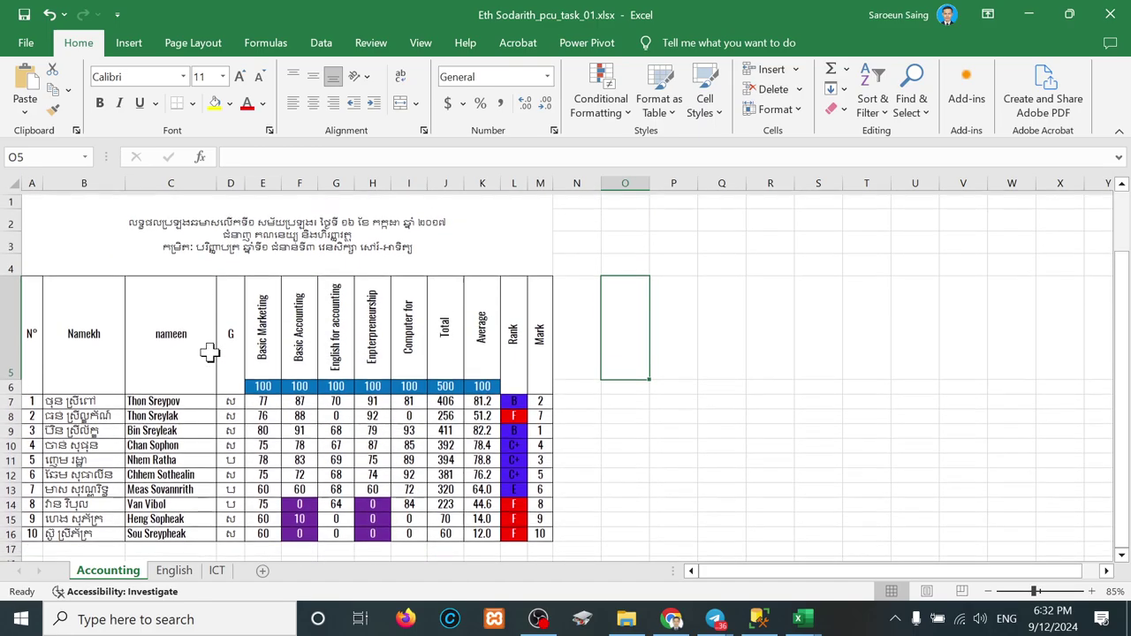
scroll(210, 353, up, 4)
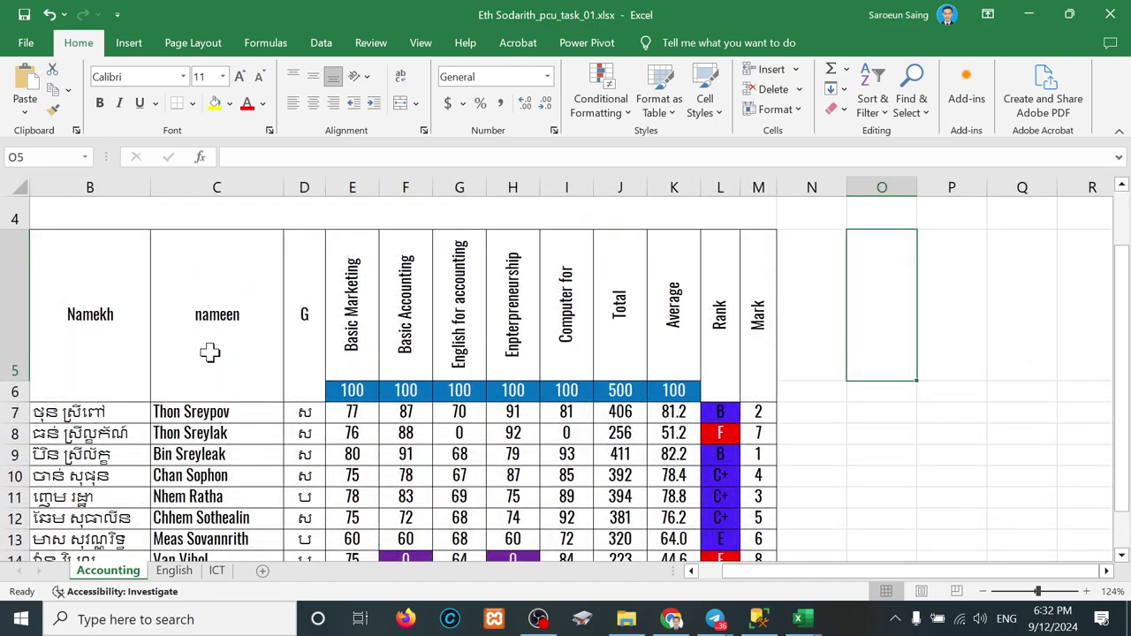
click(216, 232)
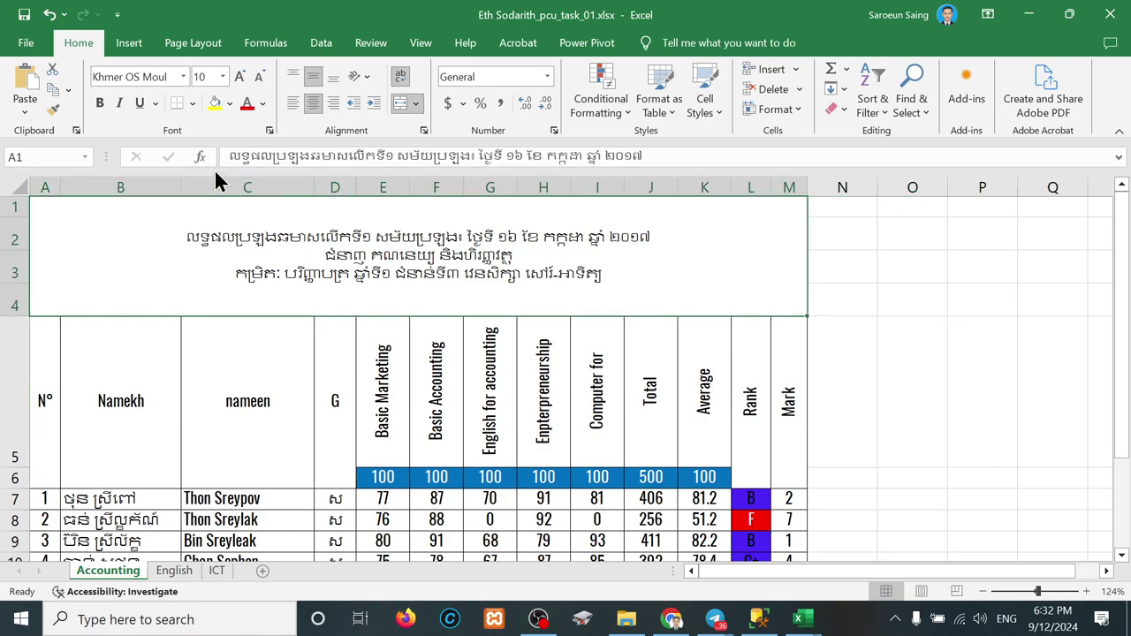
click(155, 74)
text(Khe)
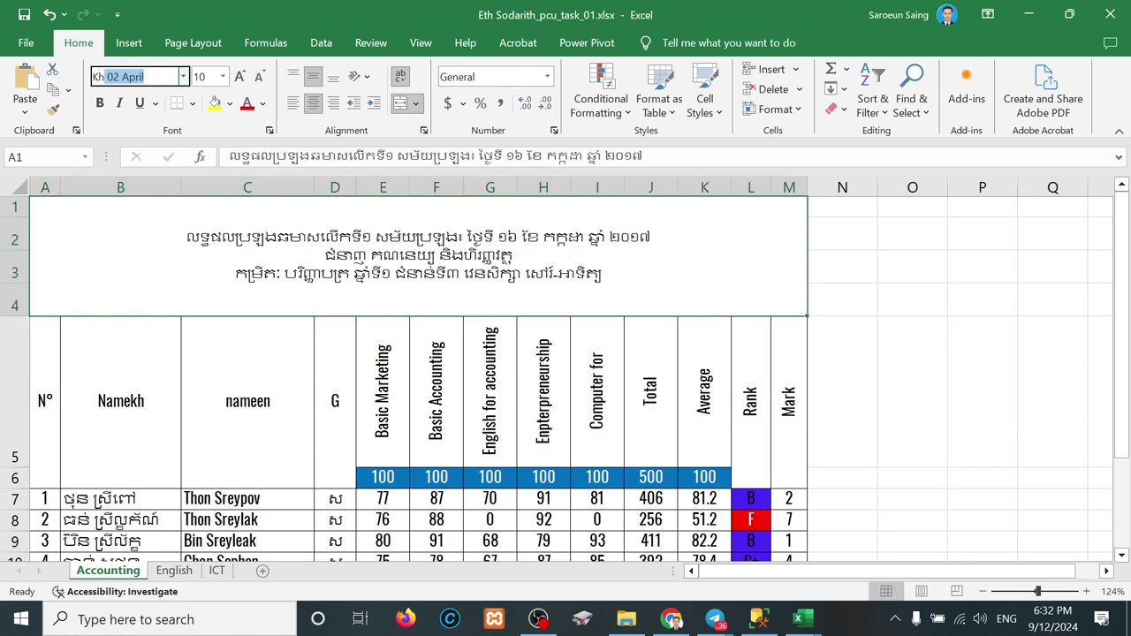
text(Khmer OS Siemrea)
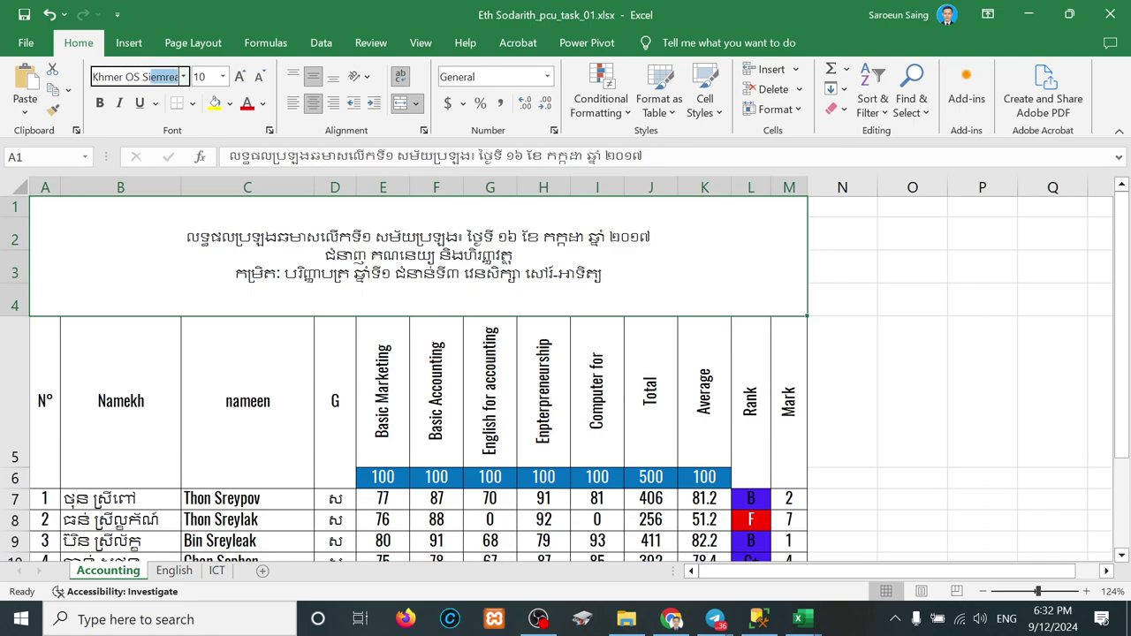
key(Return)
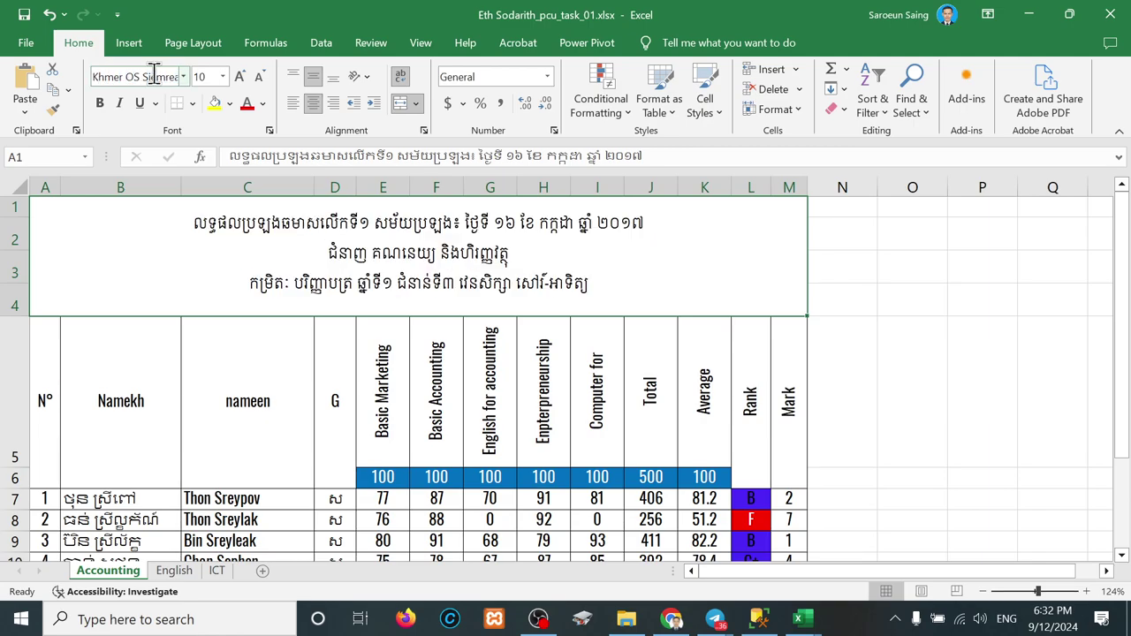
Step: Set the score table A5:M16 to the Khmer OS Siemreap font
scroll(271, 446, down, 2)
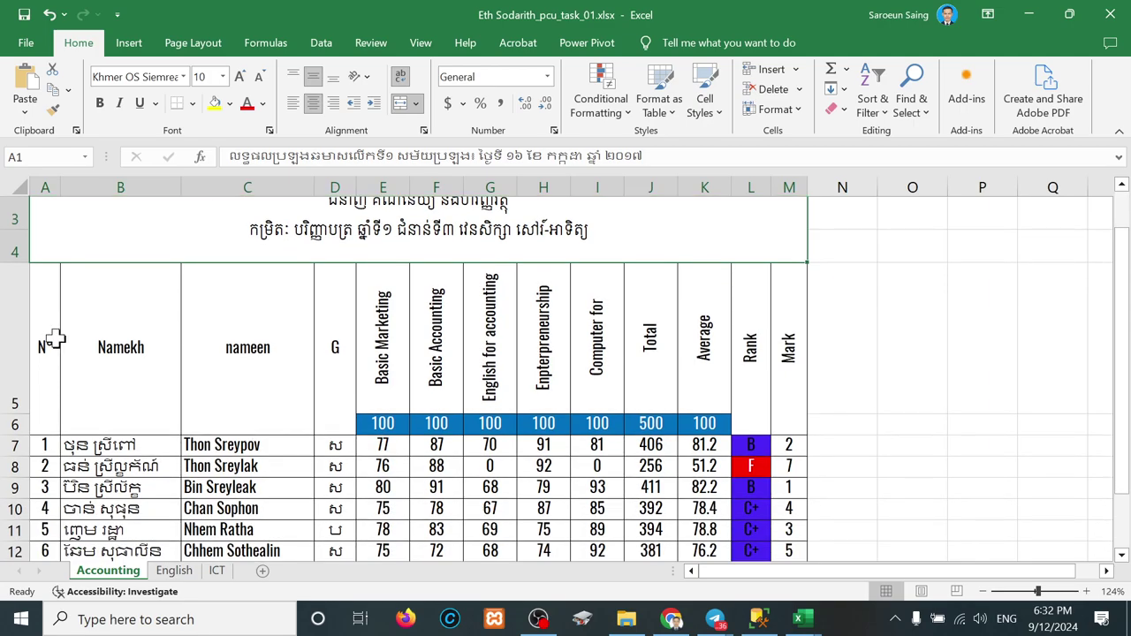
drag(50, 333, 789, 422)
click(156, 76)
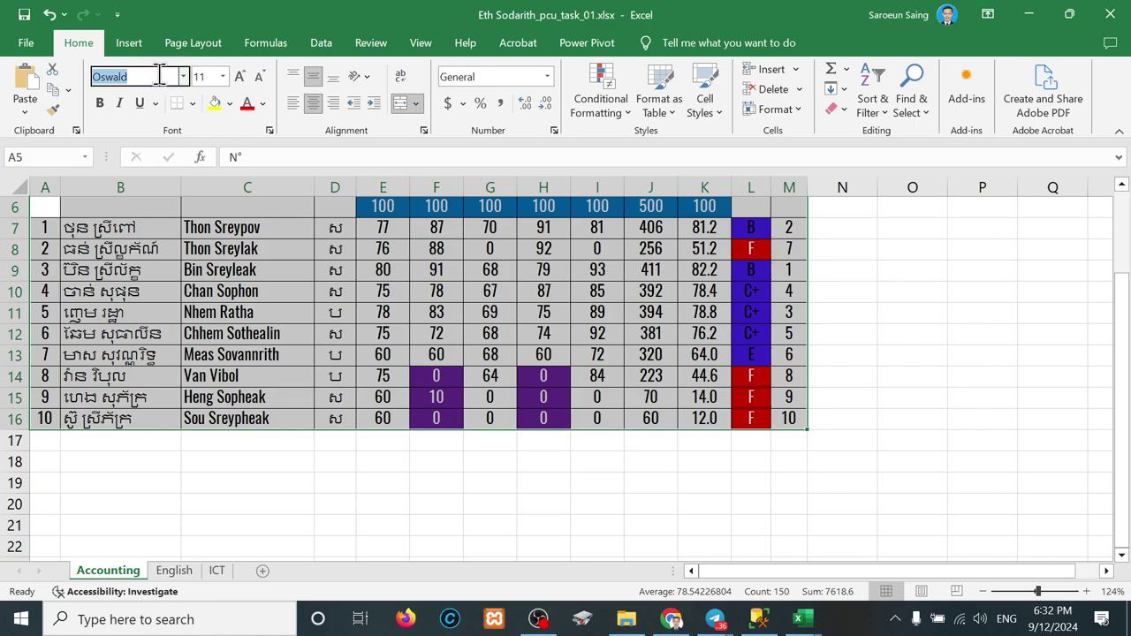
text(Khme ro)
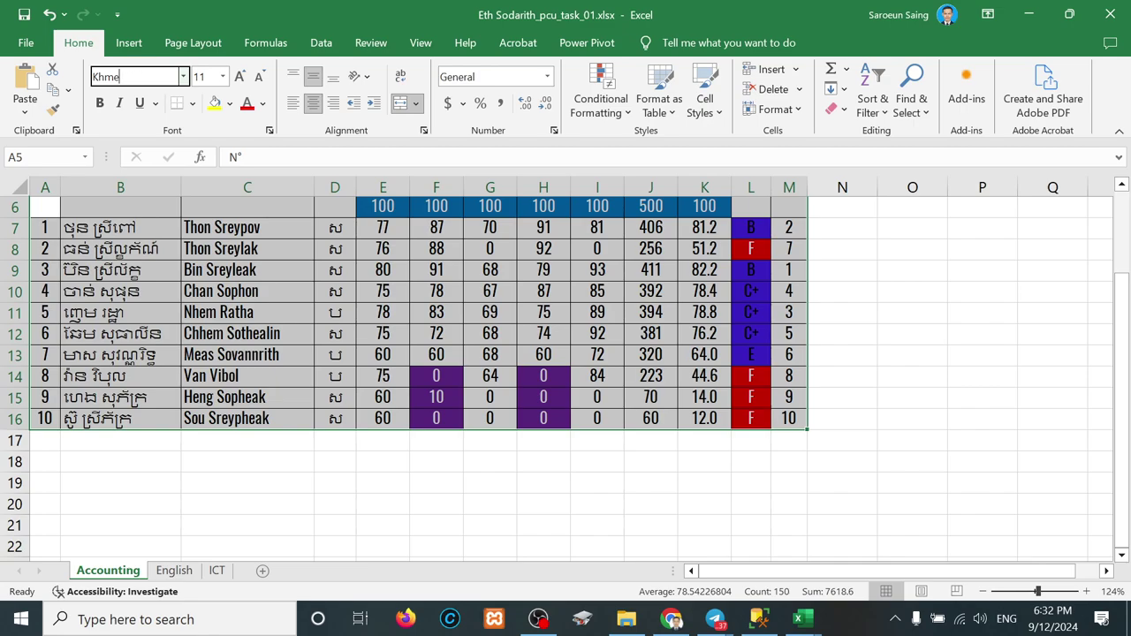
text(r is)
key(BackSpace)
key(BackSpace)
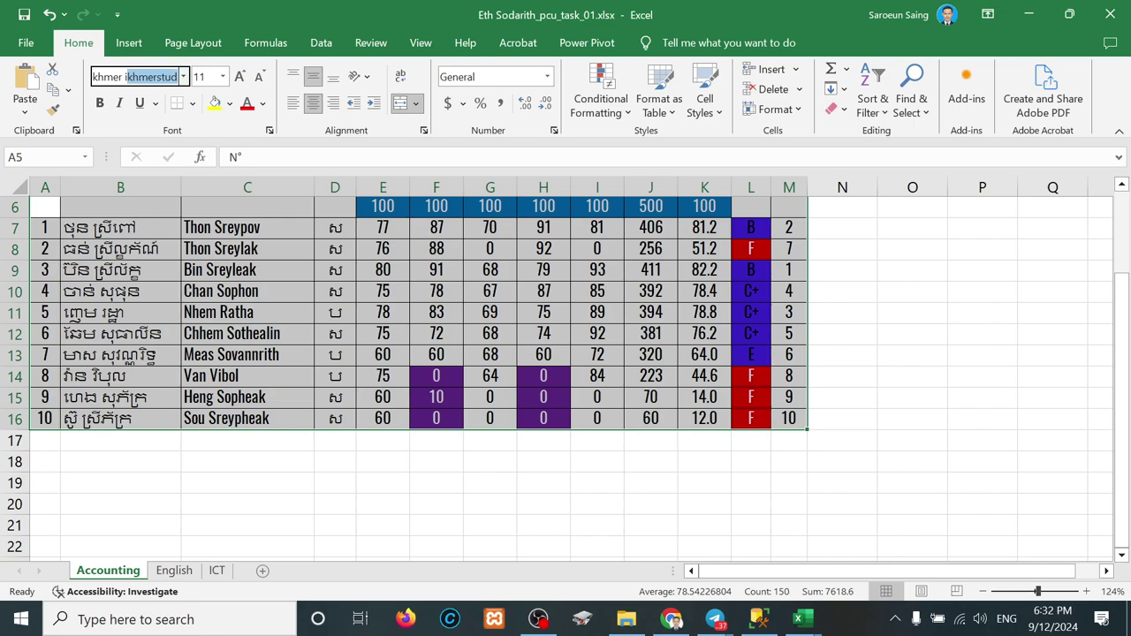
key(BackSpace)
text(O)
key(BackSpace)
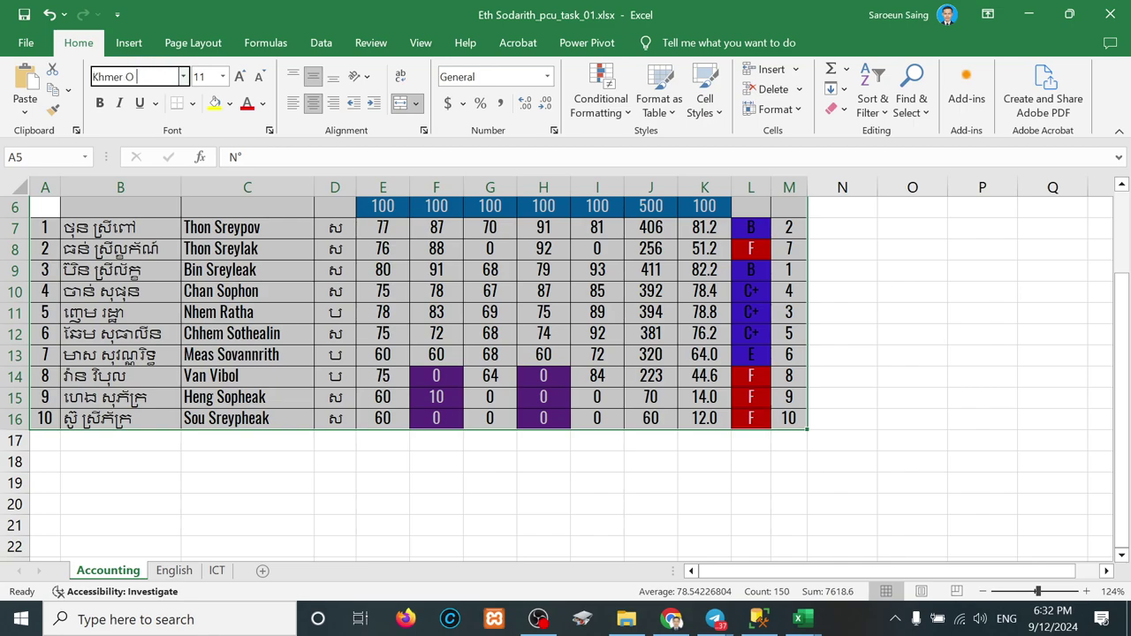
text(S Siemrea)
key(Return)
Step: Confirm the font choice, then autofit and widen column D
click(353, 516)
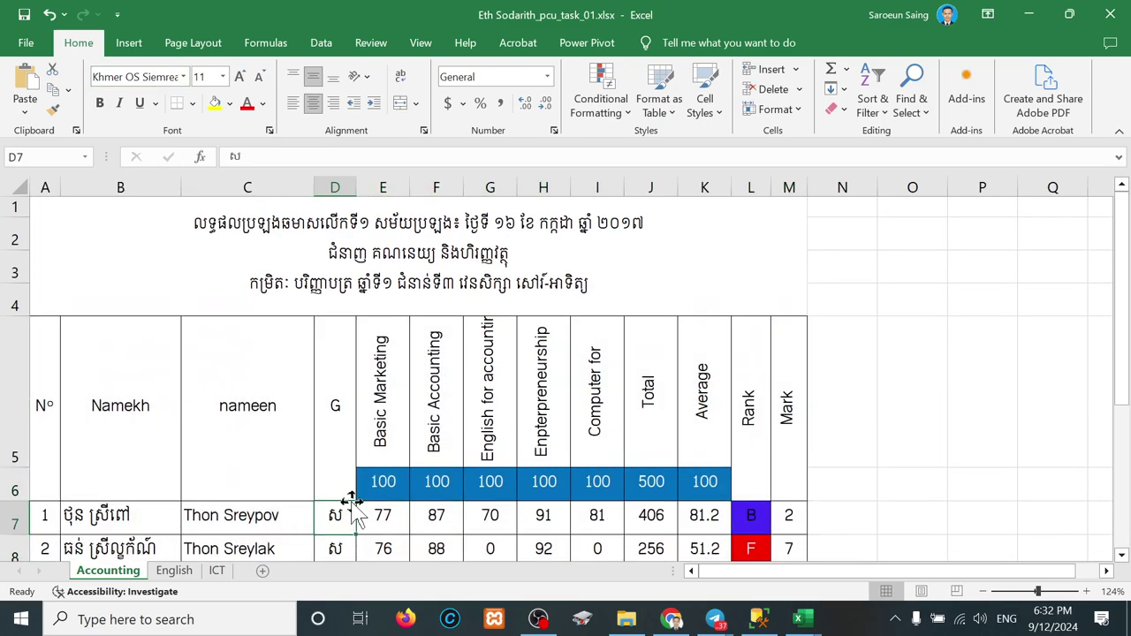
scroll(353, 503, down, 1)
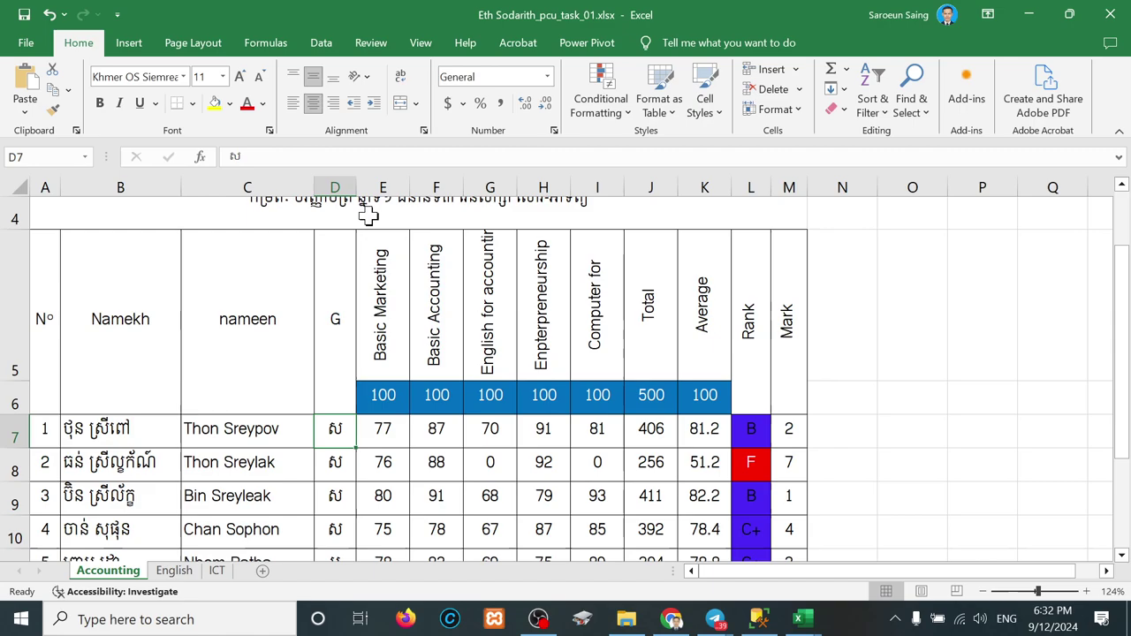
double_click(356, 187)
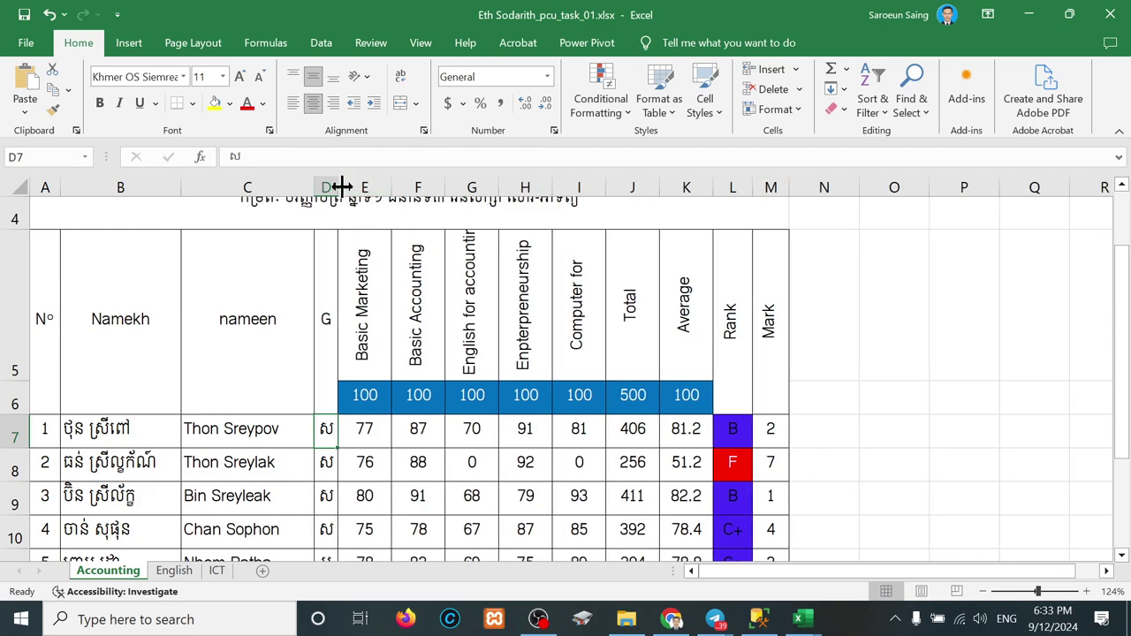
drag(336, 187, 430, 188)
Step: Change header D5 from 'G' to 'Gender', then scroll the sheet and select N5
click(376, 314)
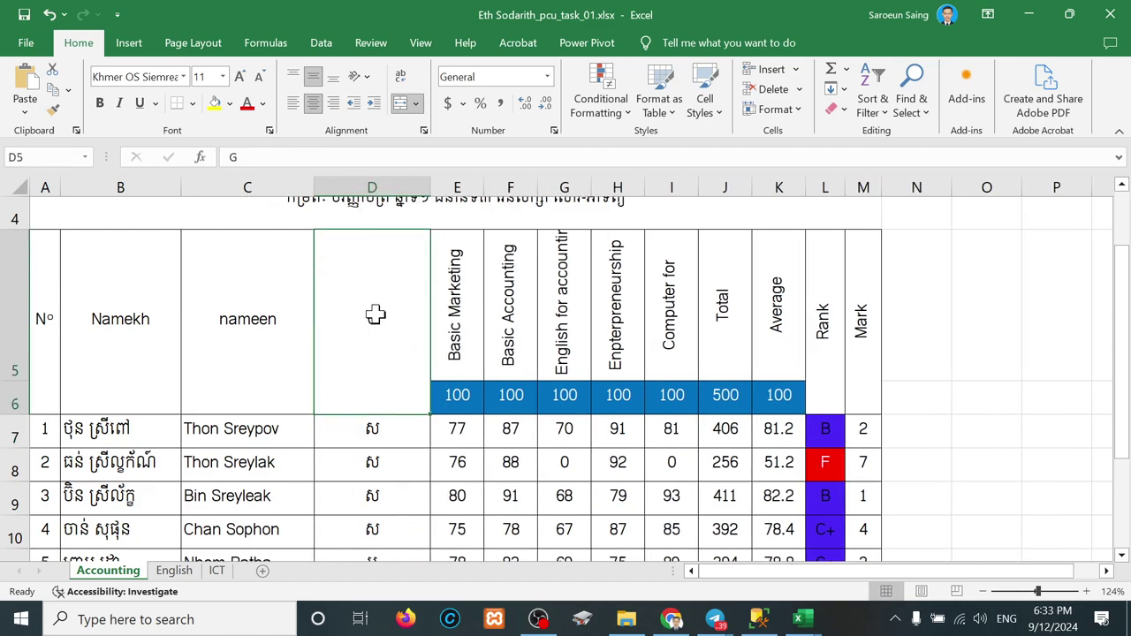
double_click(375, 314)
text(ender)
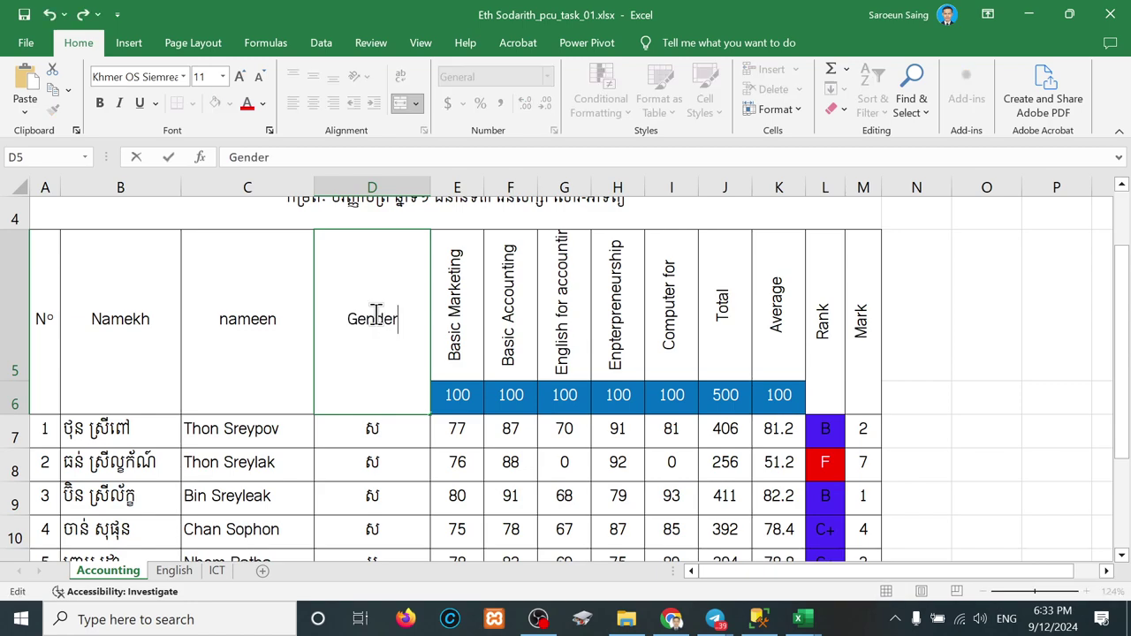
click(1050, 338)
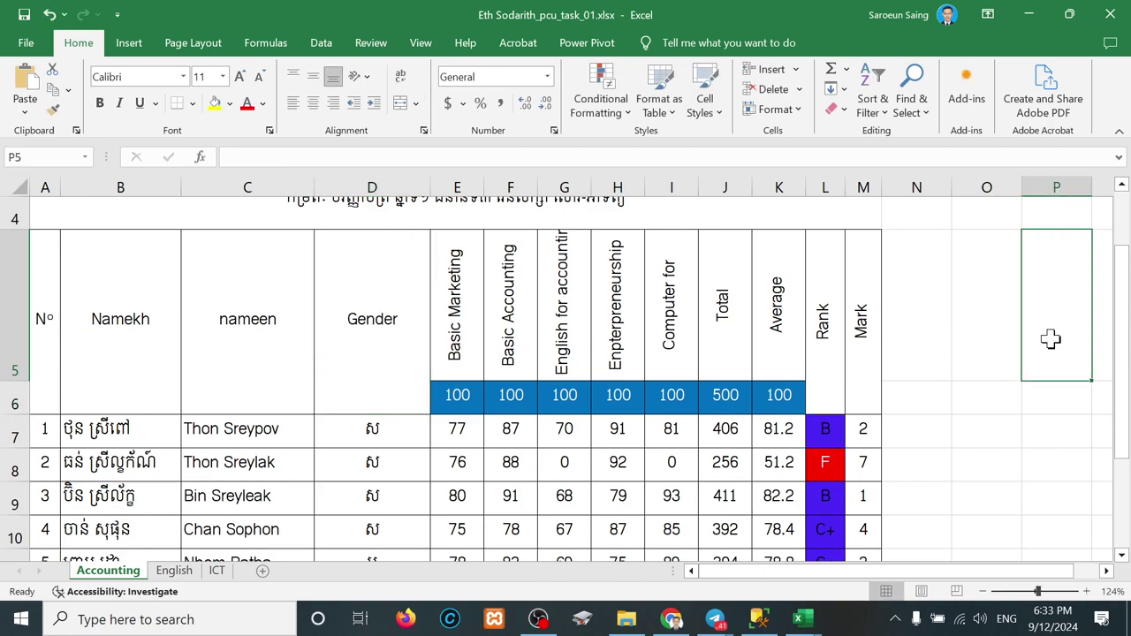
scroll(769, 327, down, 4)
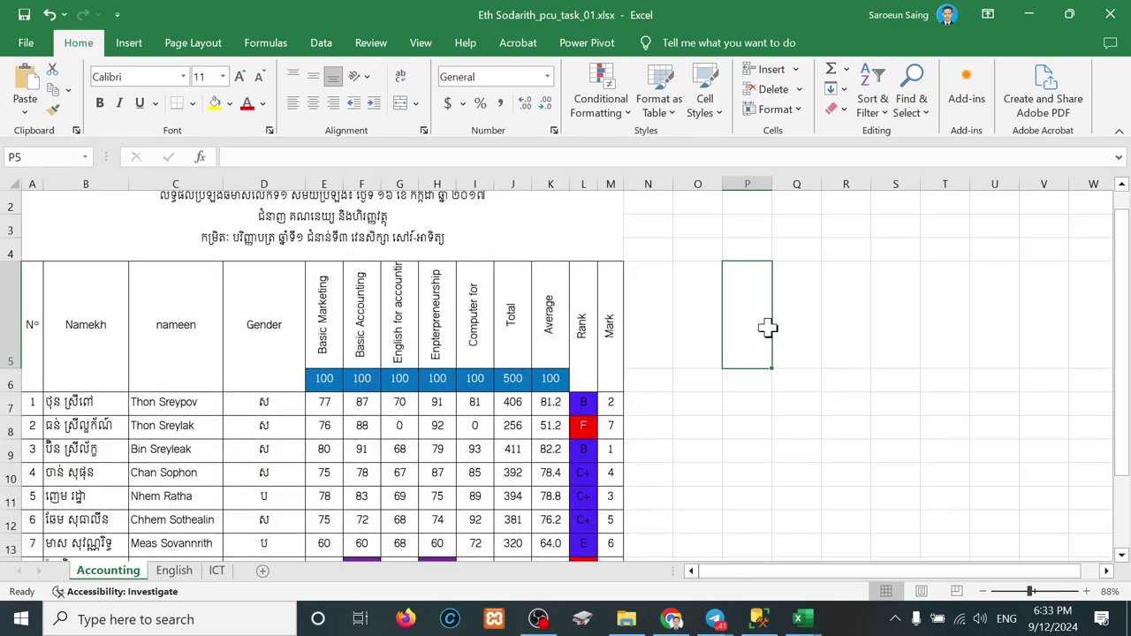
scroll(430, 375, down, 1)
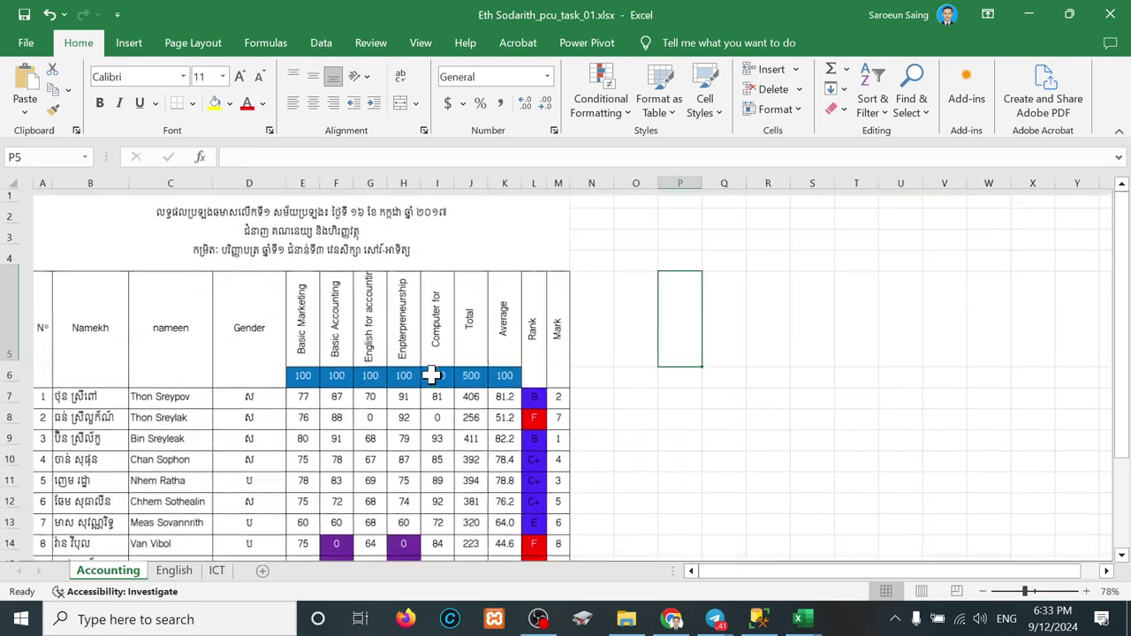
scroll(430, 374, down, 2)
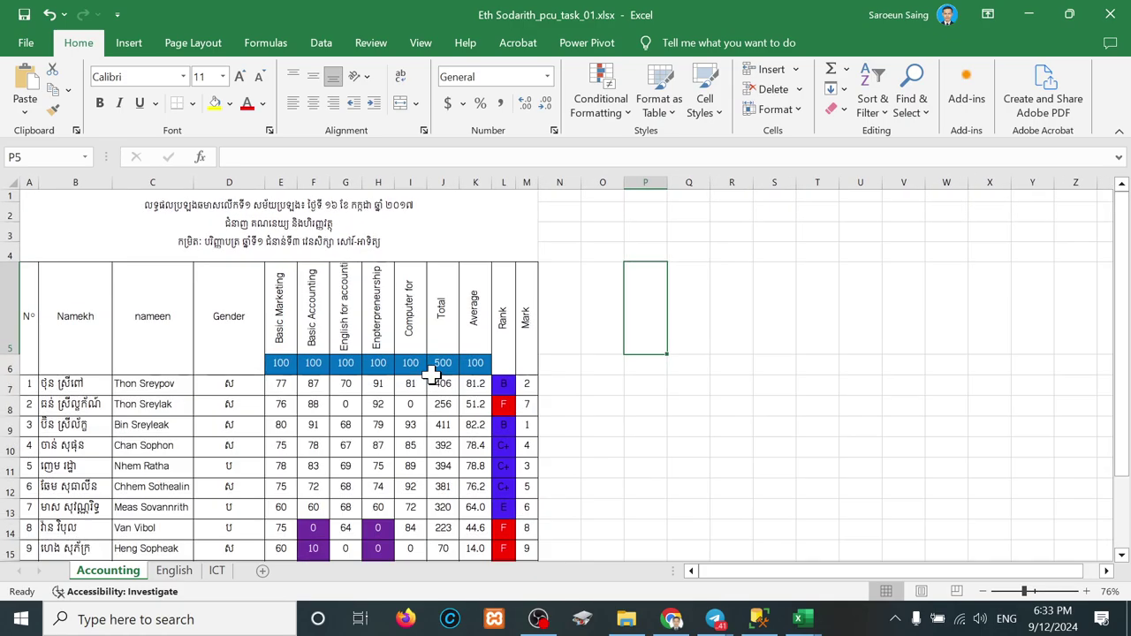
scroll(431, 375, down, 1)
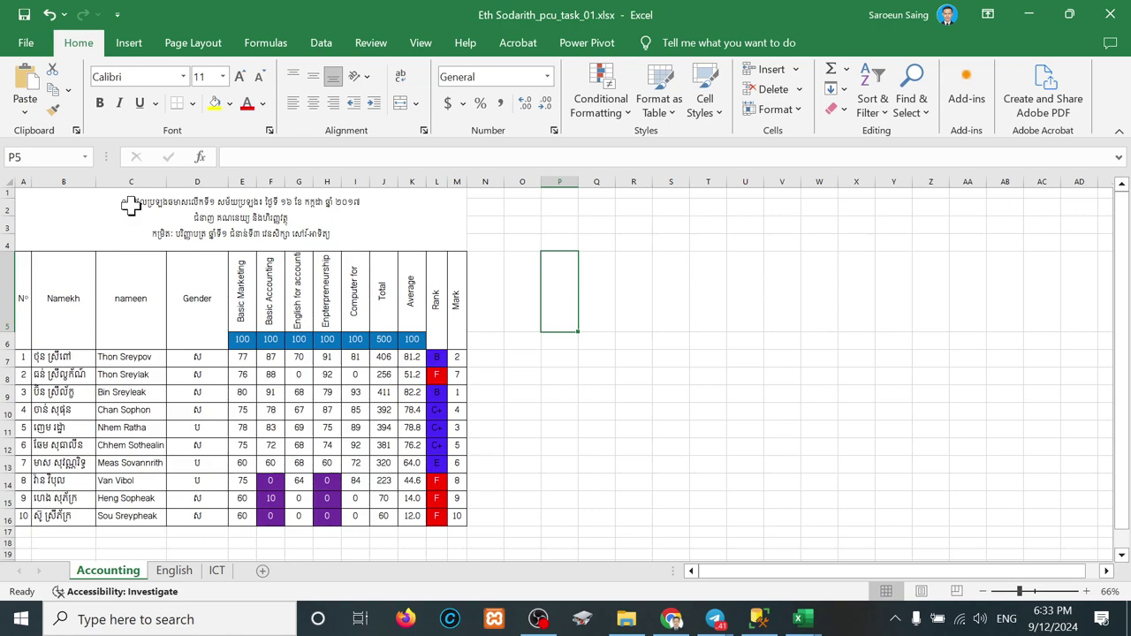
click(491, 287)
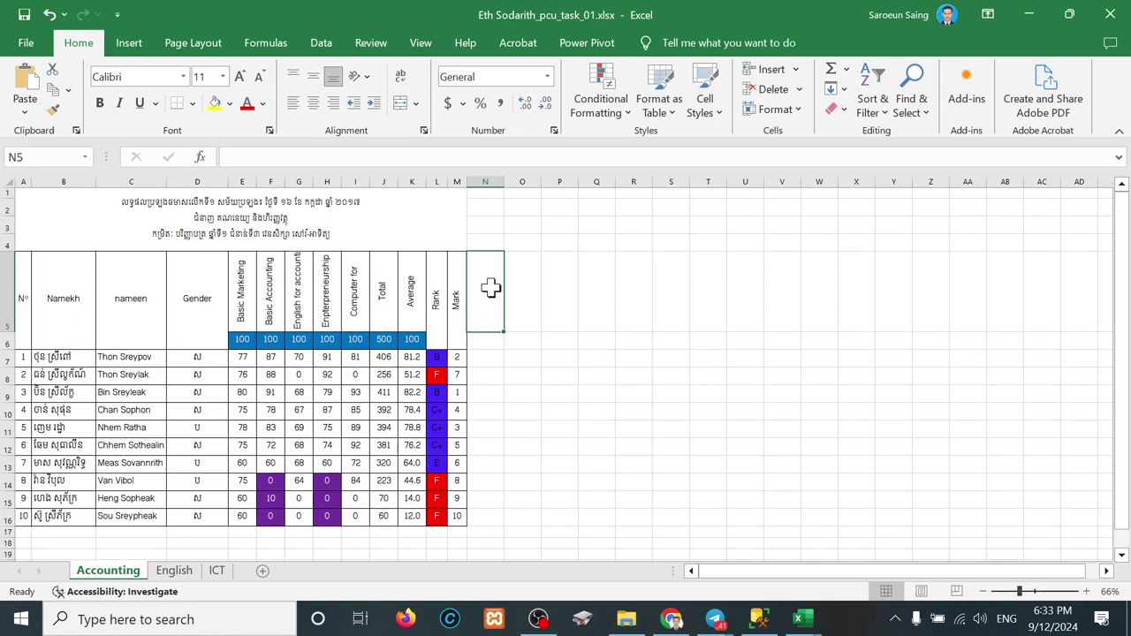
Step: Give N5 a light green fill, then select Q6 for the helper list
click(228, 103)
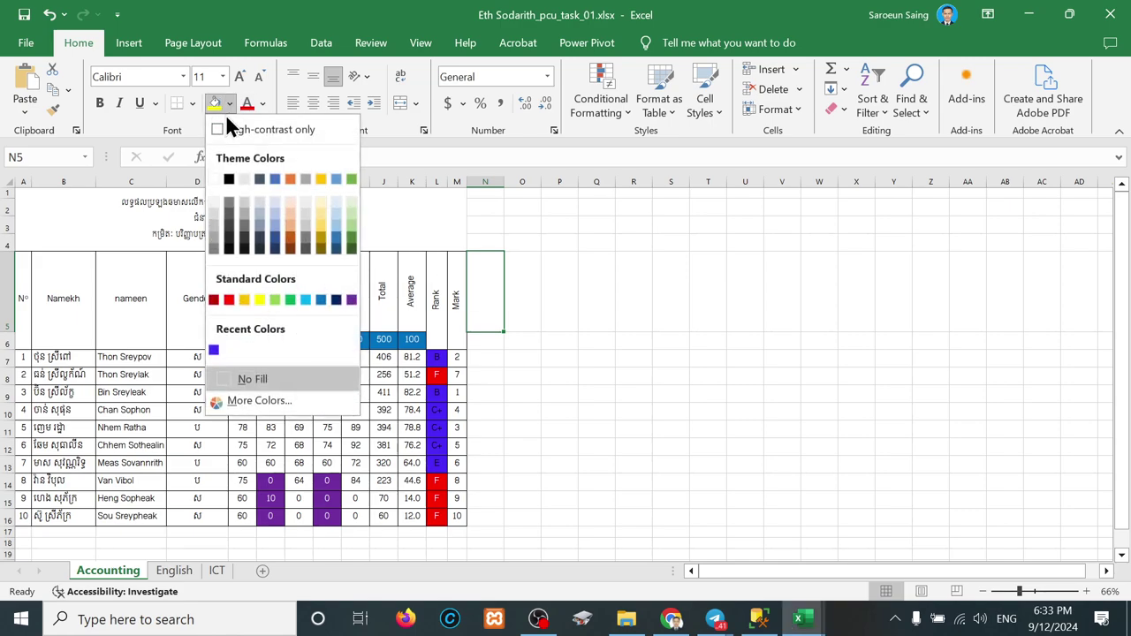
click(348, 230)
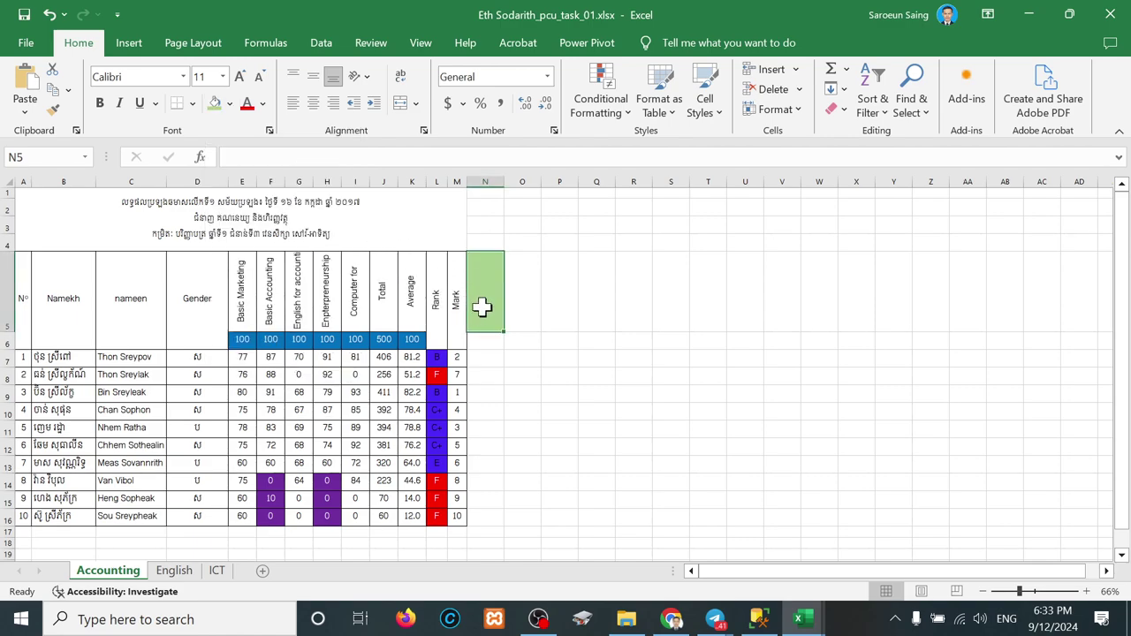
click(579, 334)
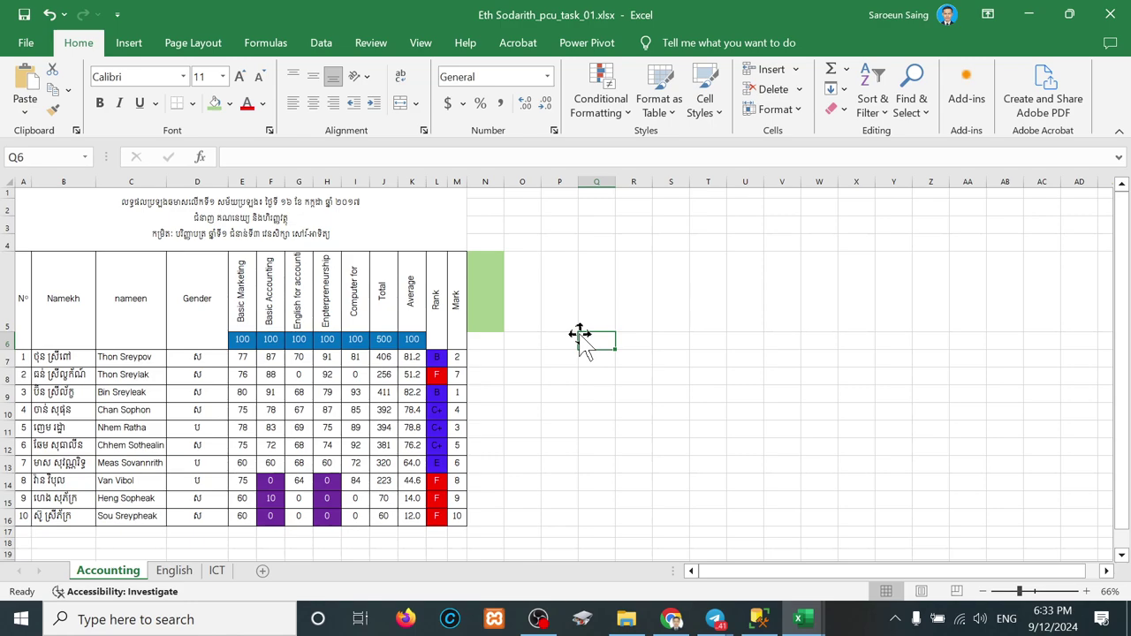
Step: Paste the date from the title's first line into Q6 and shade Q6 light green
double_click(274, 204)
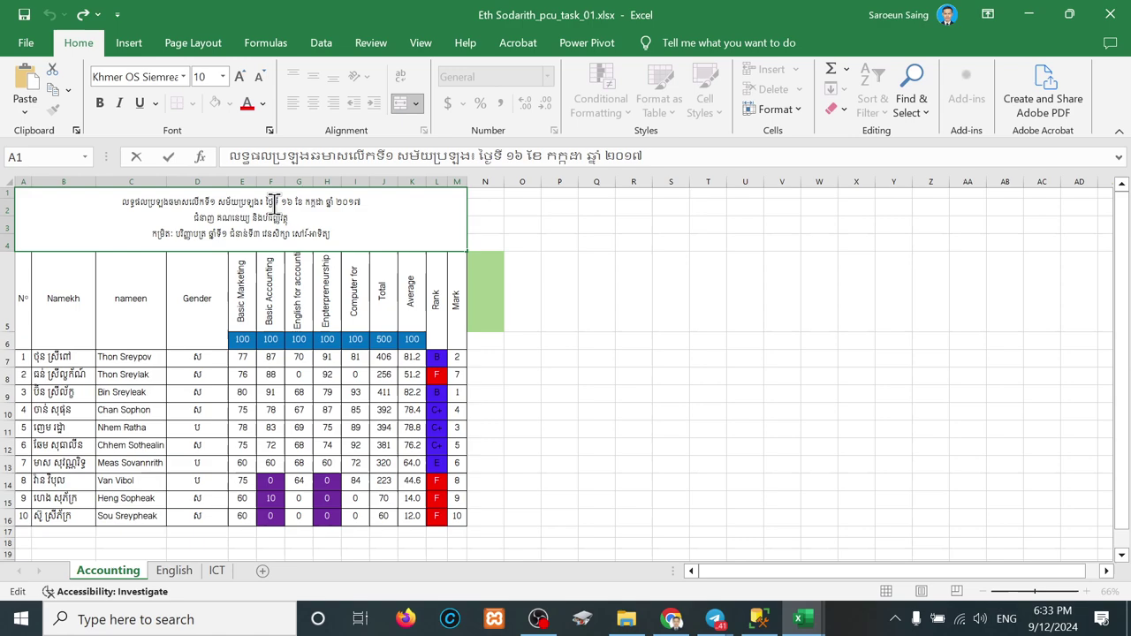
drag(281, 201, 378, 201)
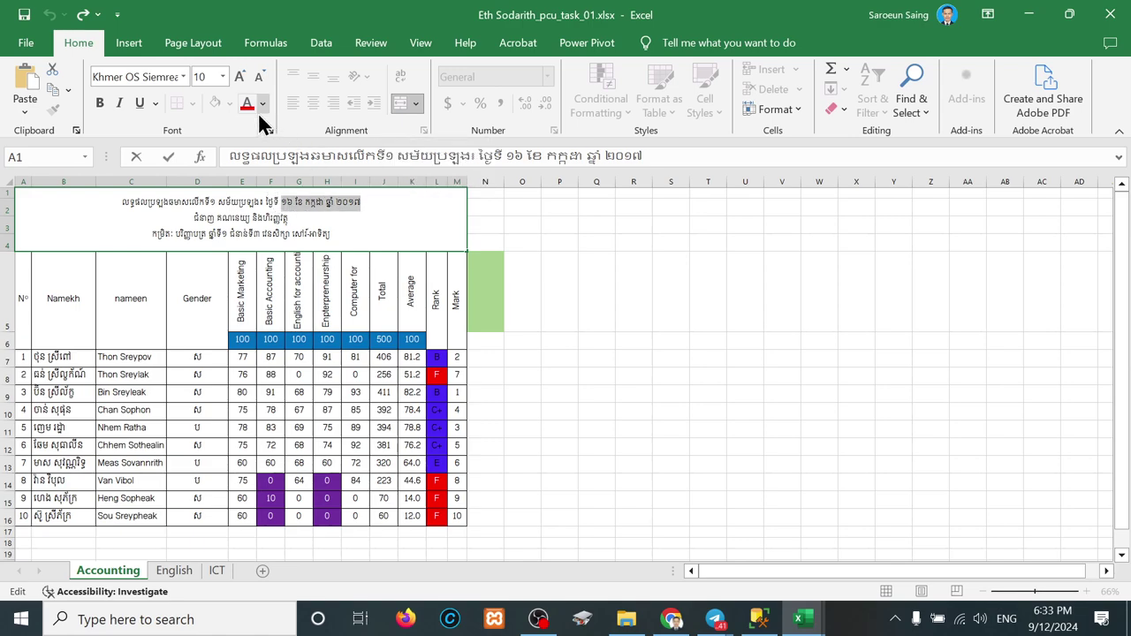
click(353, 221)
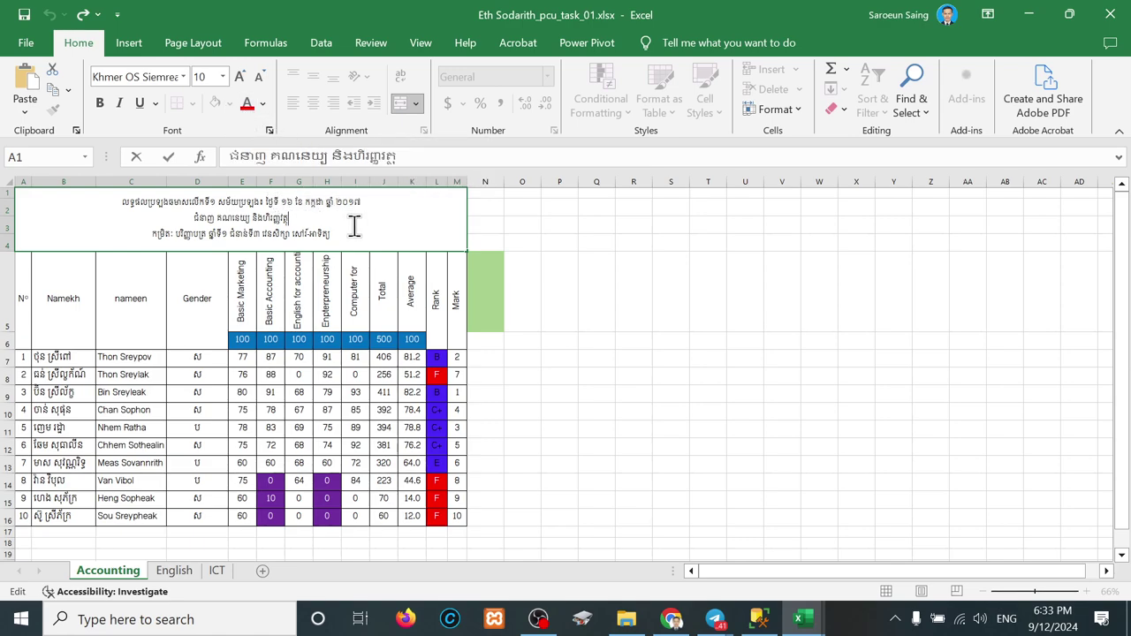
drag(366, 203, 279, 198)
key(ctrl+c)
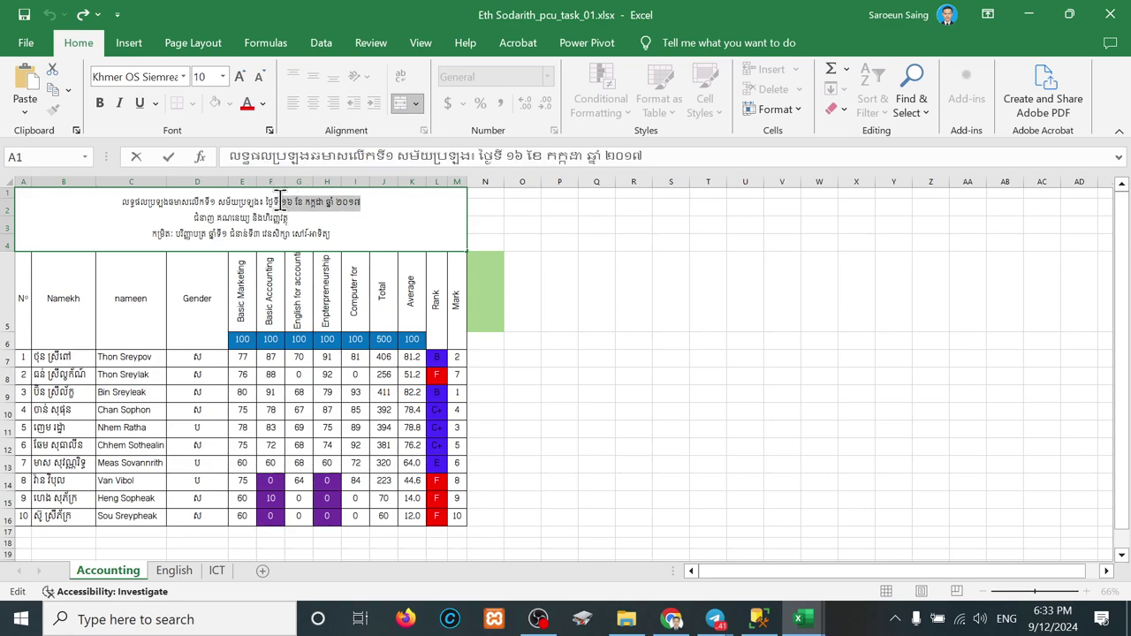
click(566, 305)
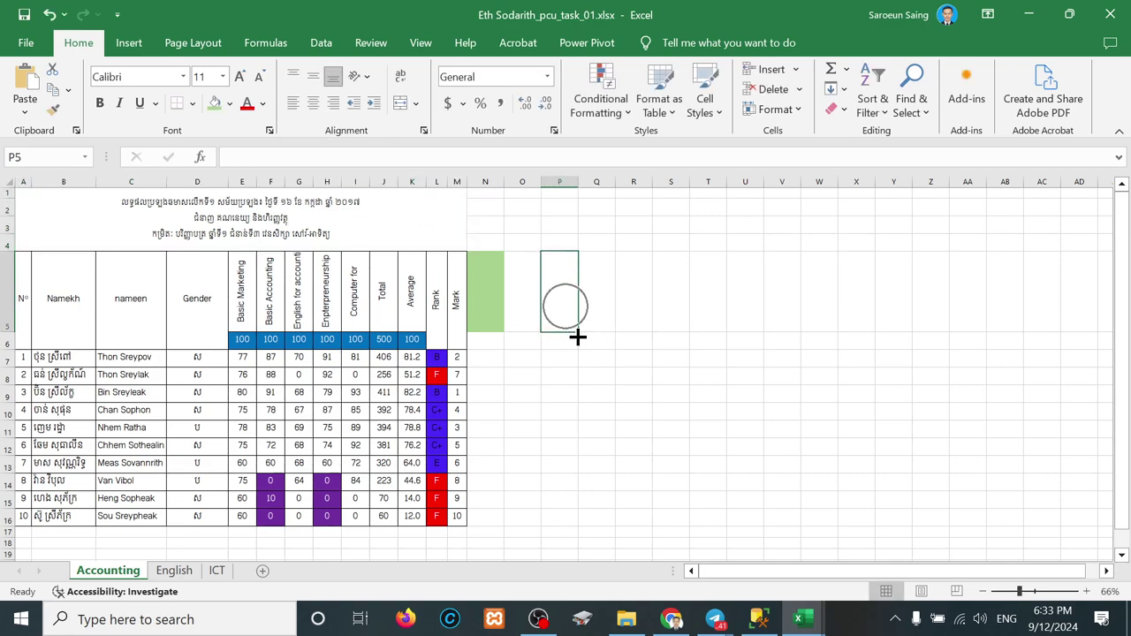
drag(618, 345, 605, 345)
click(605, 345)
key(ctrl+v)
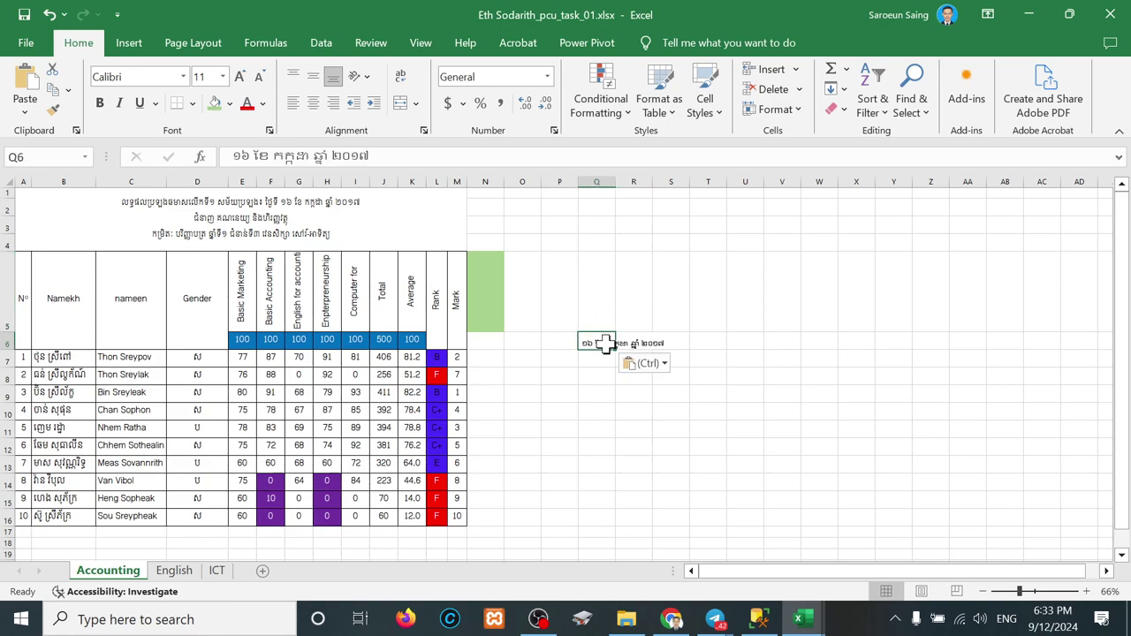
click(212, 102)
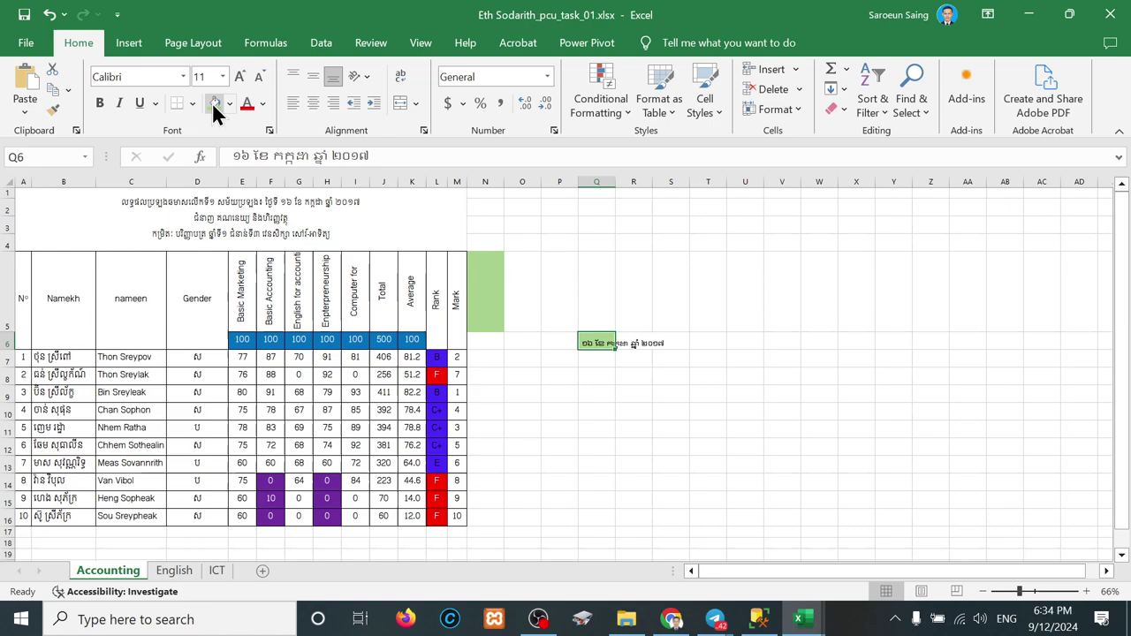
Step: Copy the title's second line from A1 into Q7
click(204, 219)
double_click(216, 219)
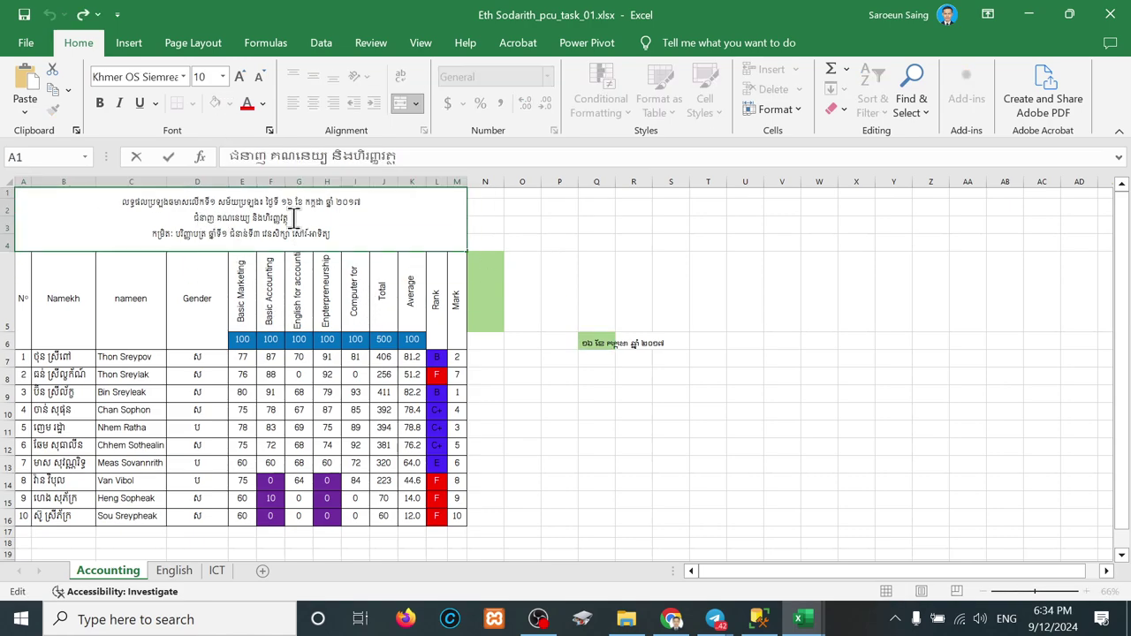
drag(294, 219, 191, 218)
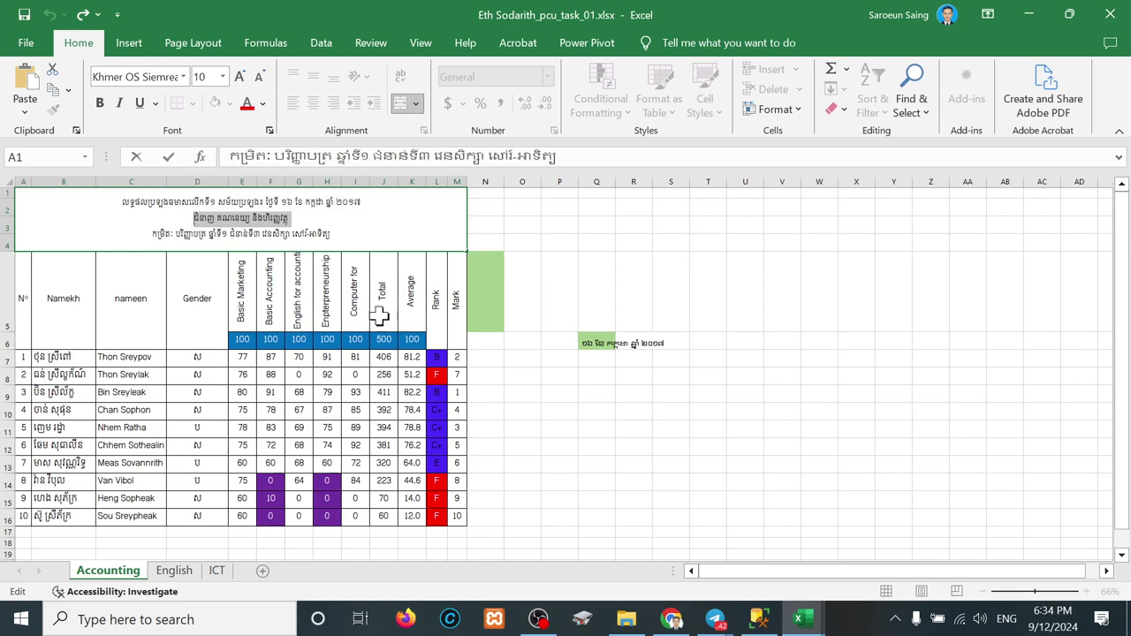
key(ctrl+c)
click(597, 362)
key(ctrl+v)
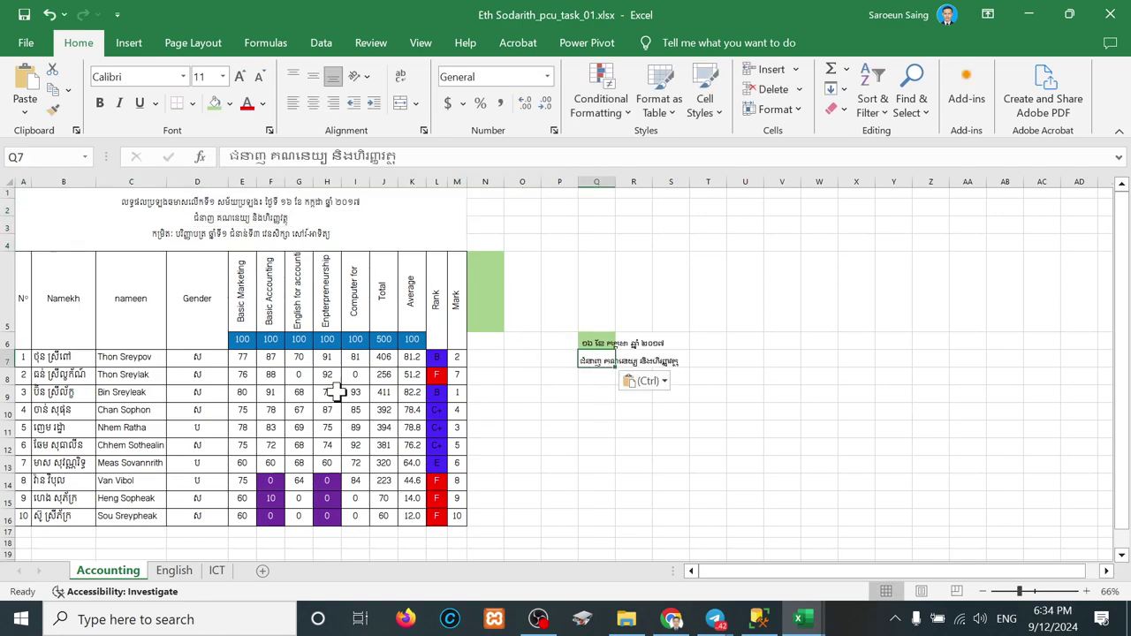
Step: Paste the level text from the start of the title's third line into Q8
click(186, 240)
double_click(175, 235)
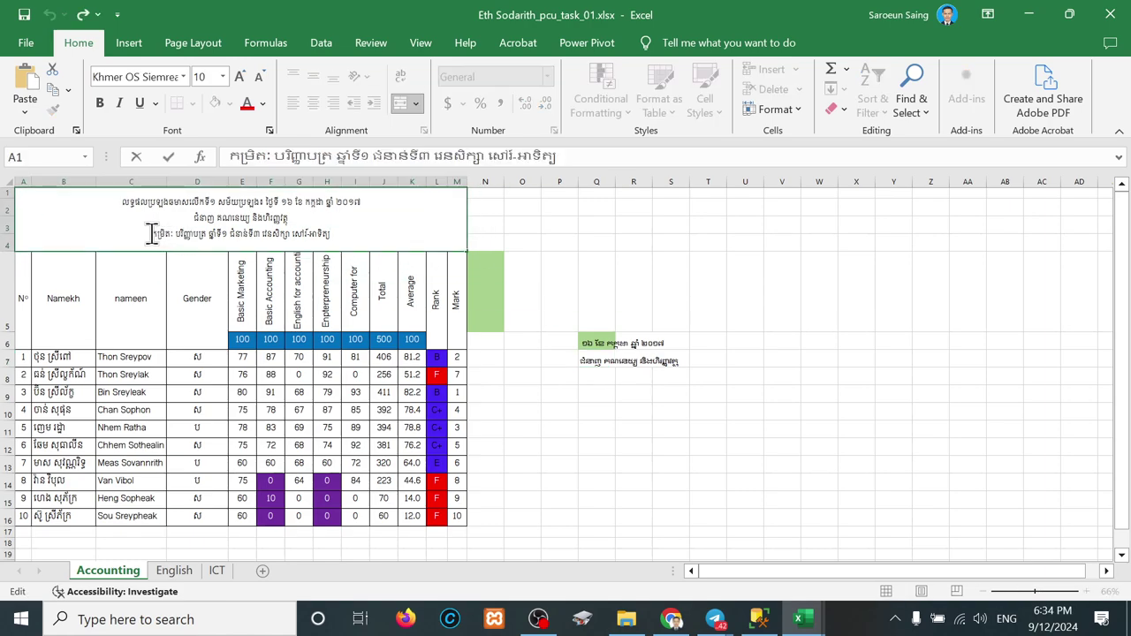
drag(152, 234, 206, 234)
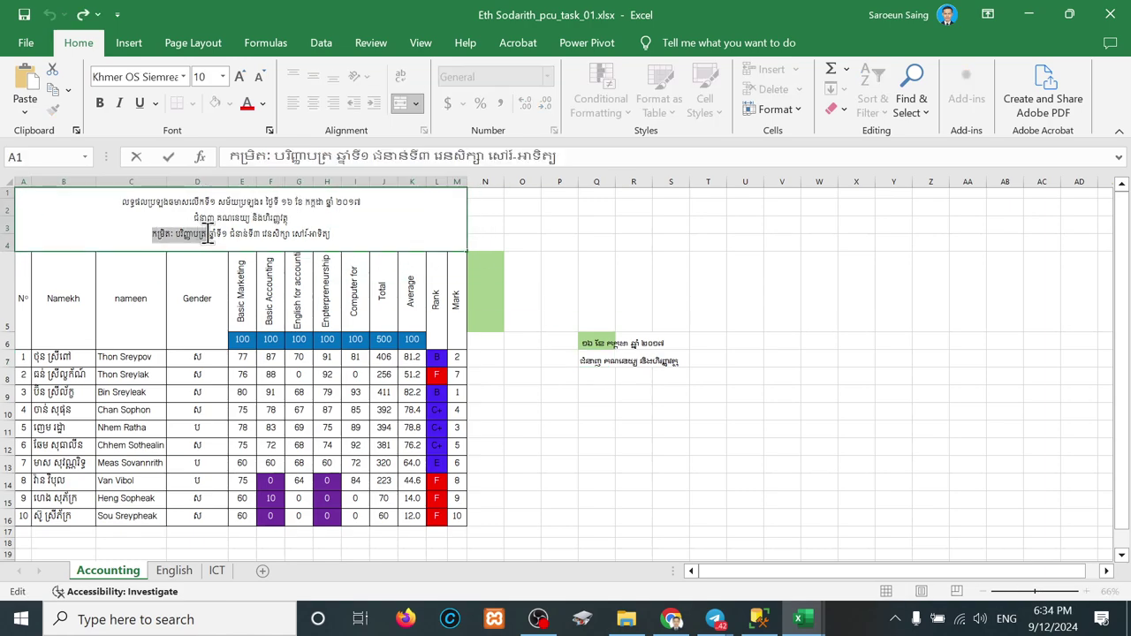
click(599, 378)
key(ctrl+v)
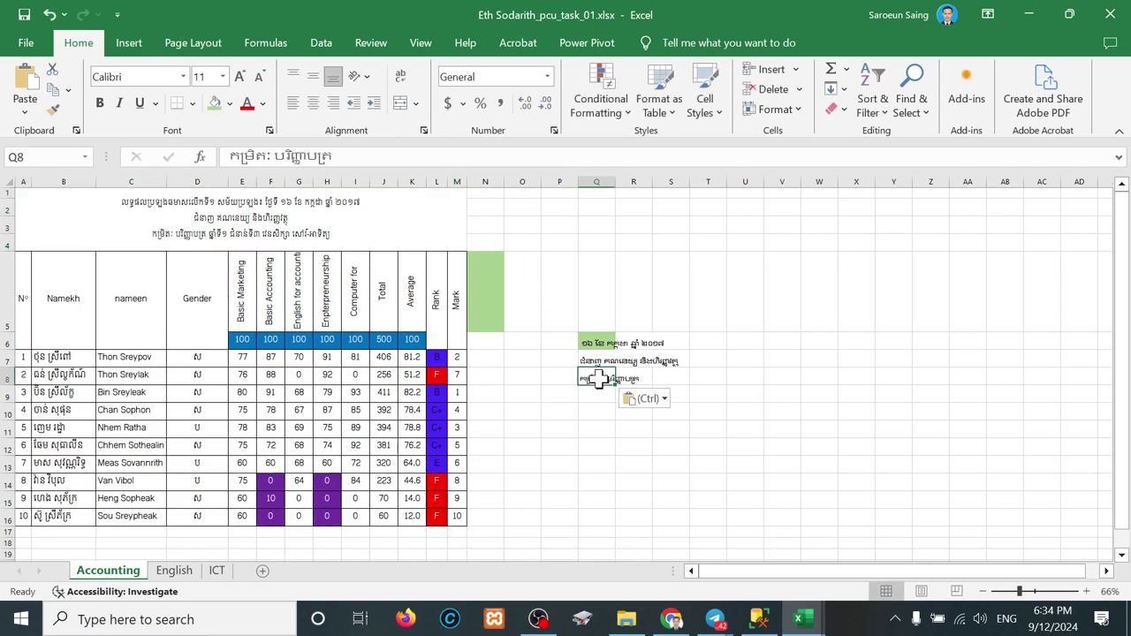
Step: Copy the year text from the title's third line into Q9
click(212, 236)
double_click(210, 237)
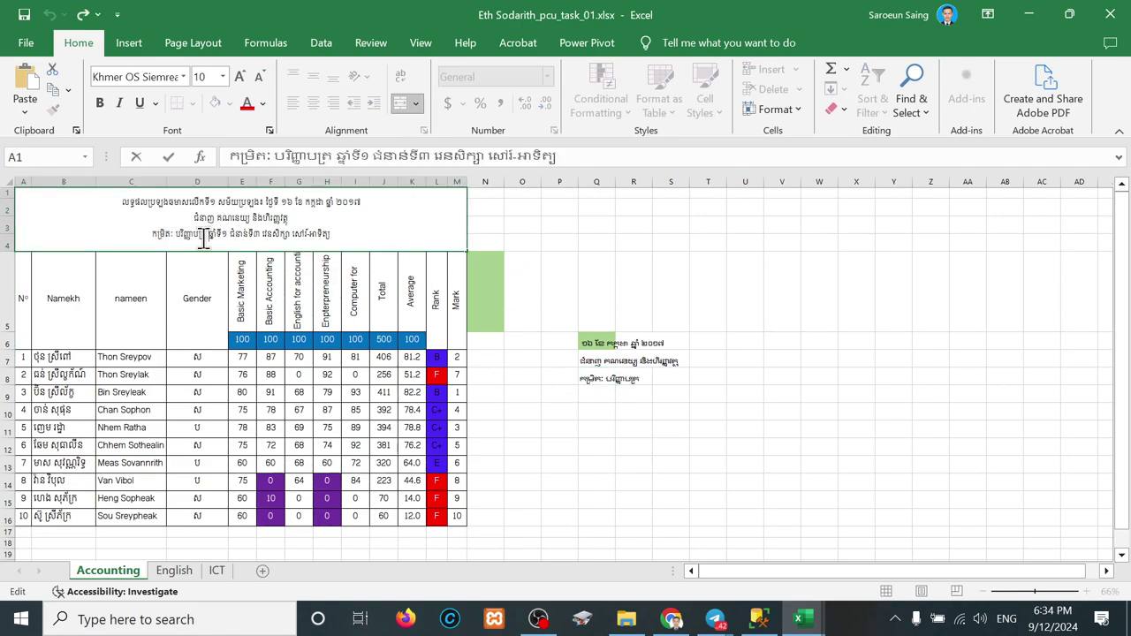
drag(208, 237, 226, 237)
key(ctrl+c)
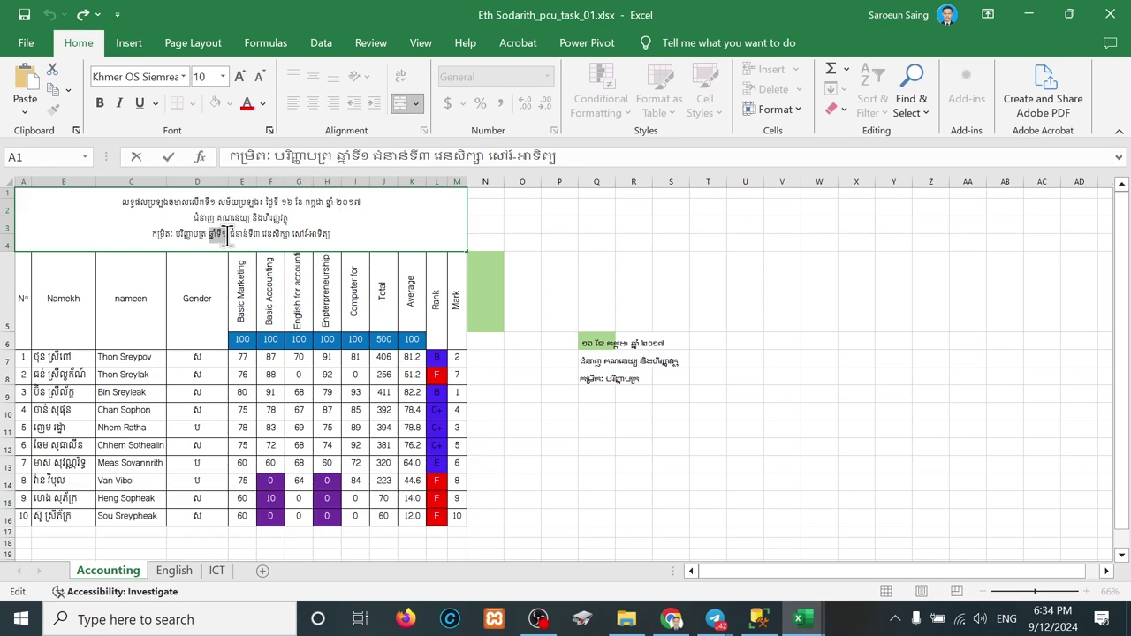
click(608, 394)
key(ctrl+v)
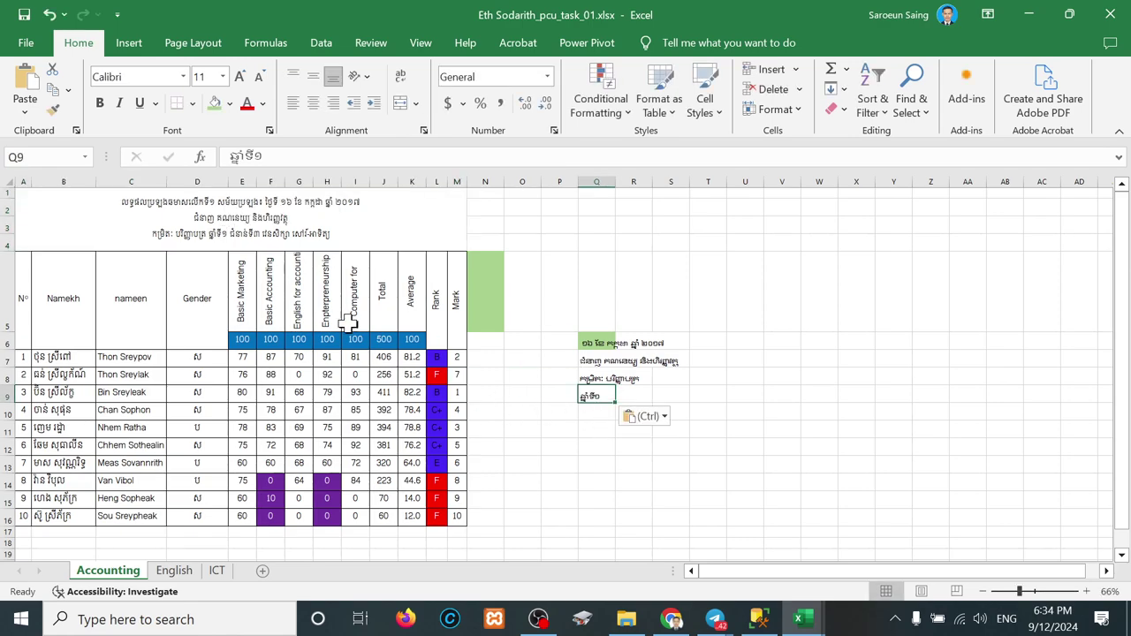
Step: Copy the next third-line phrase into Q10 and the closing study-session phrase into Q11
double_click(228, 232)
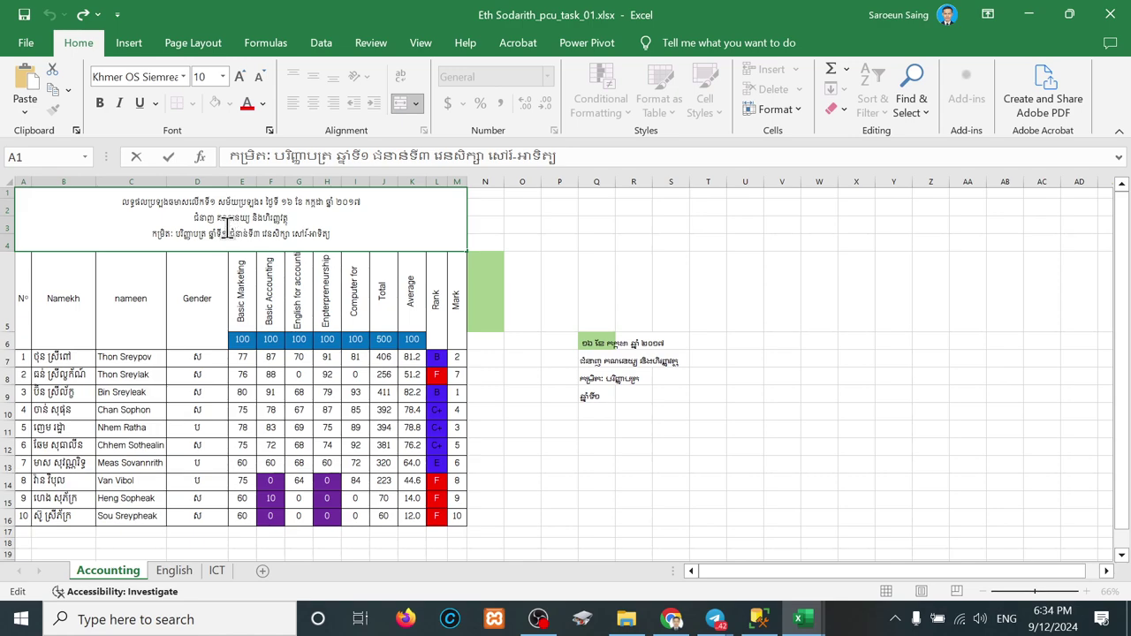
drag(228, 231, 263, 235)
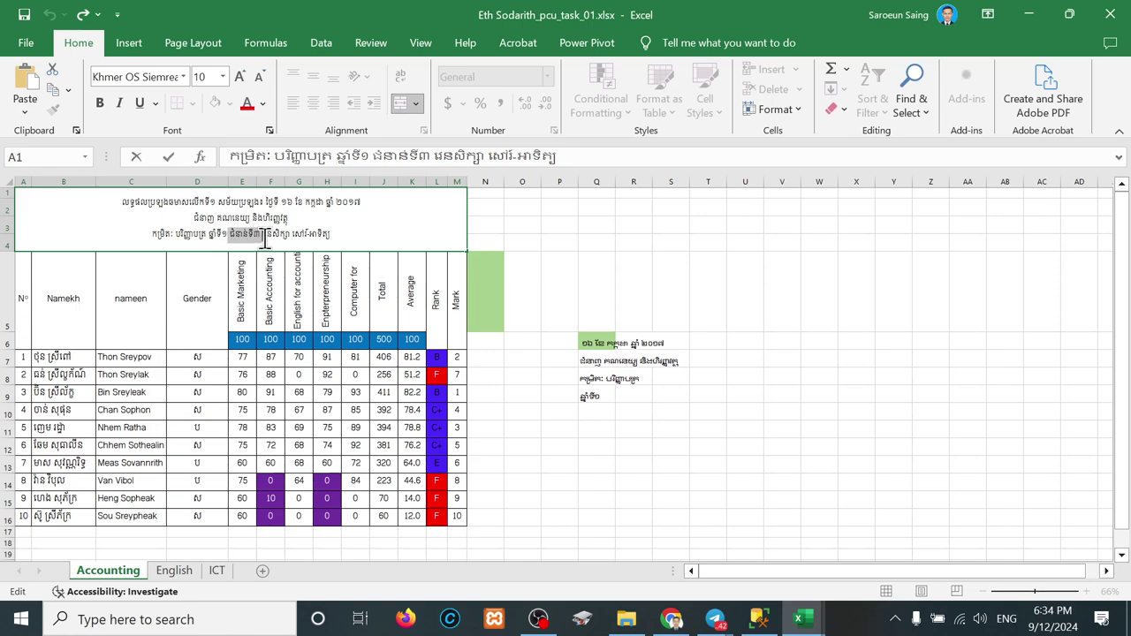
key(ctrl+c)
click(596, 413)
key(ctrl+v)
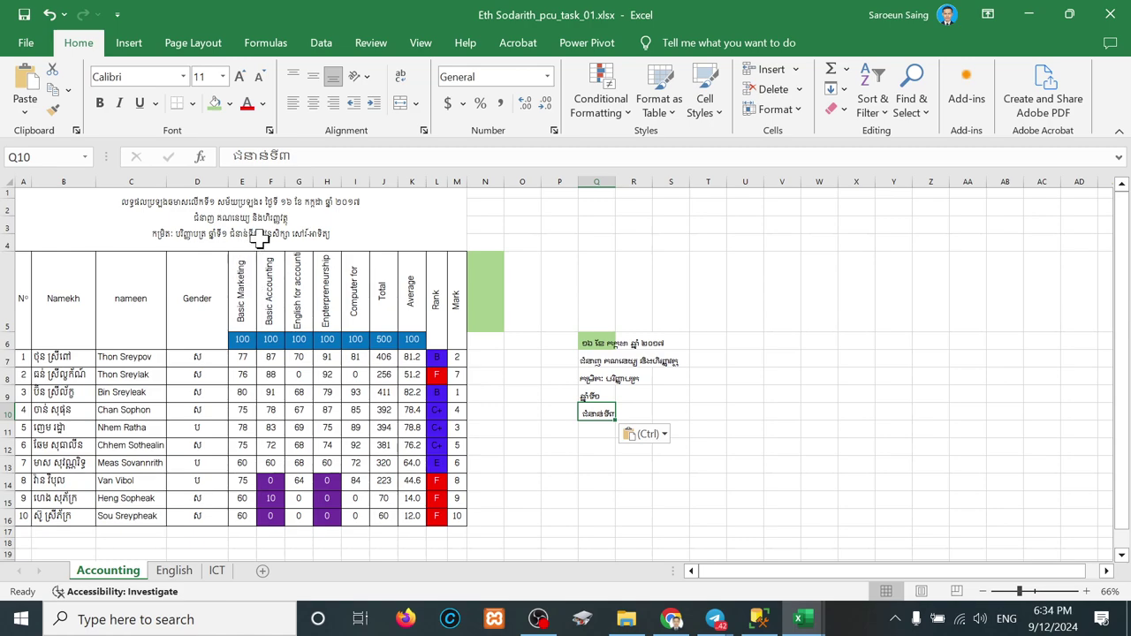
double_click(258, 237)
drag(261, 235, 338, 239)
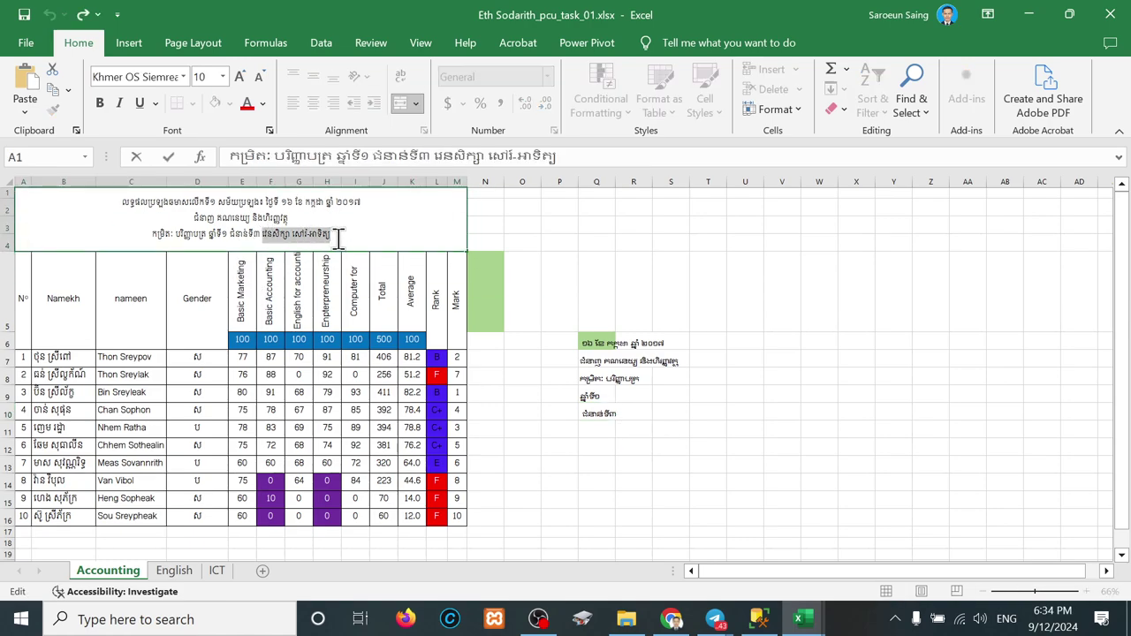
key(ctrl+c)
click(597, 431)
key(ctrl+v)
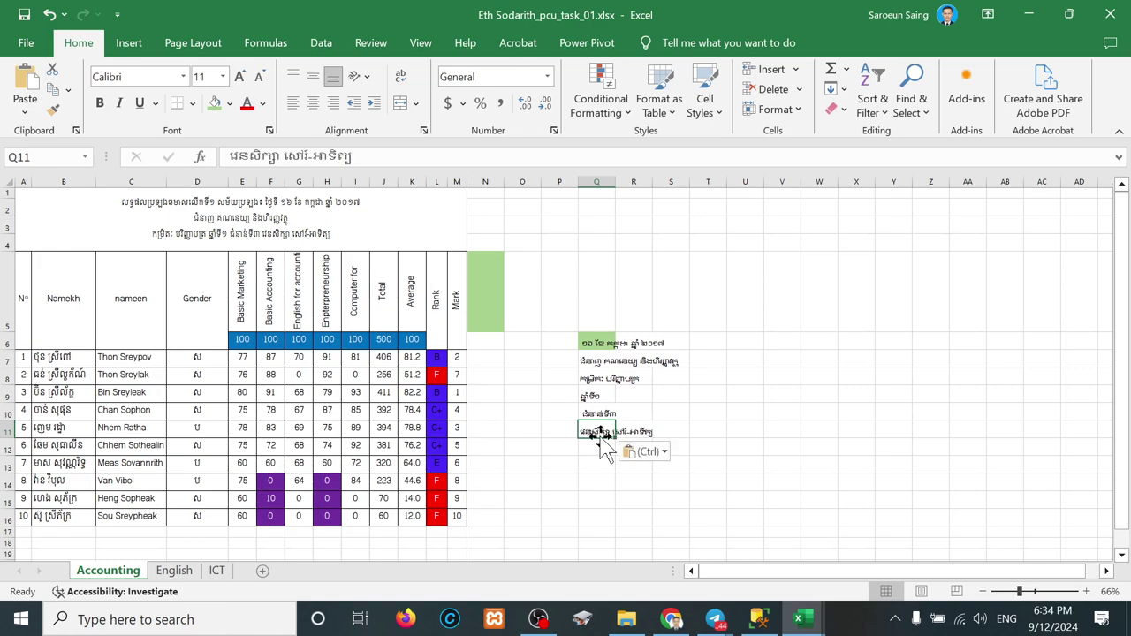
Step: Apply the same light green fill to Q6 through Q11
drag(597, 347, 590, 429)
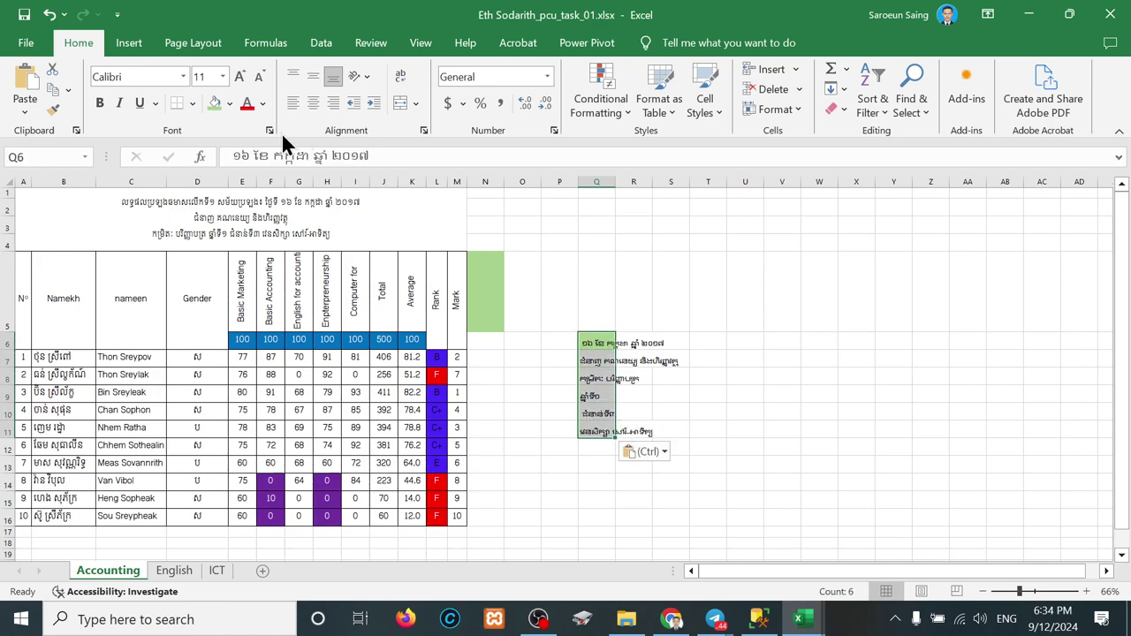
click(214, 103)
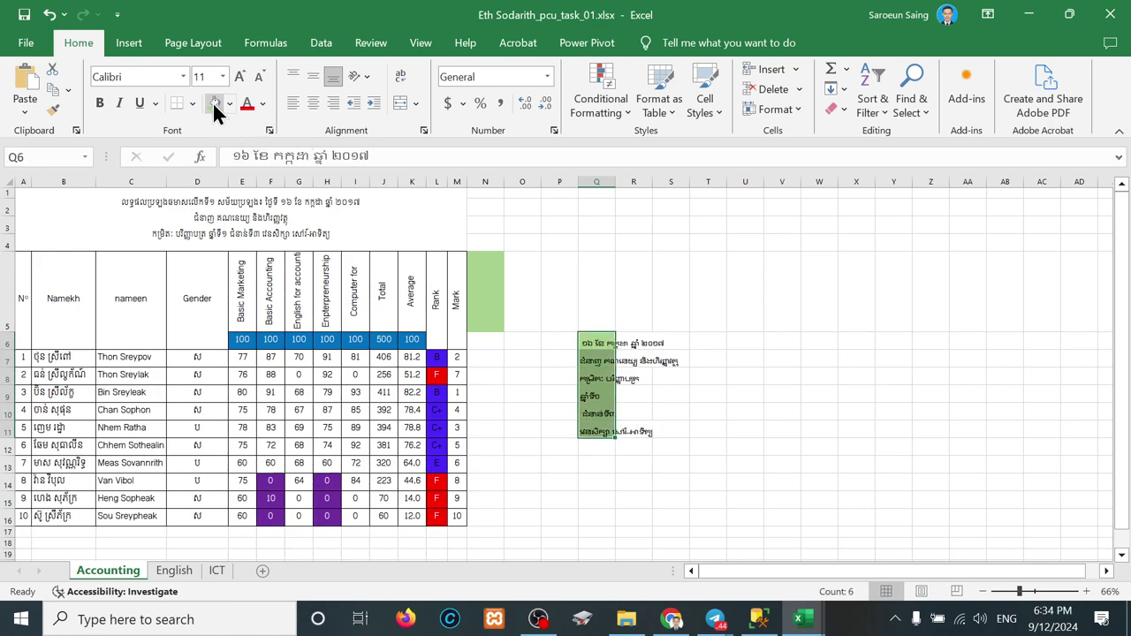
click(597, 447)
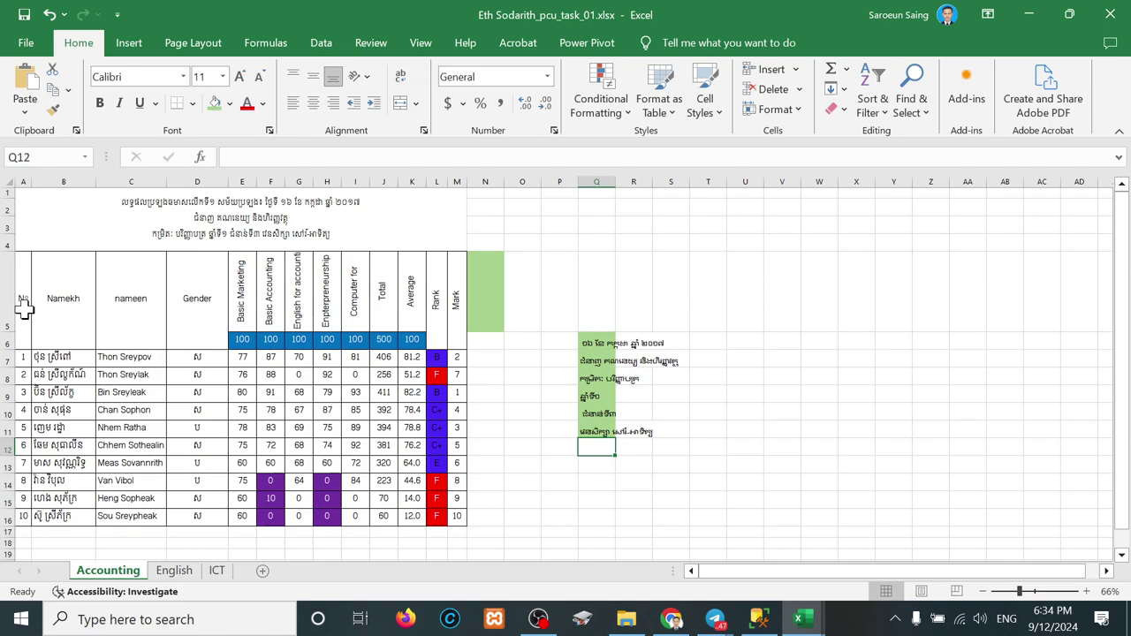
Step: Copy headers Namekh (B5), nameen (C5) and Gender (D5) into Q12, Q14 and Q16
click(75, 302)
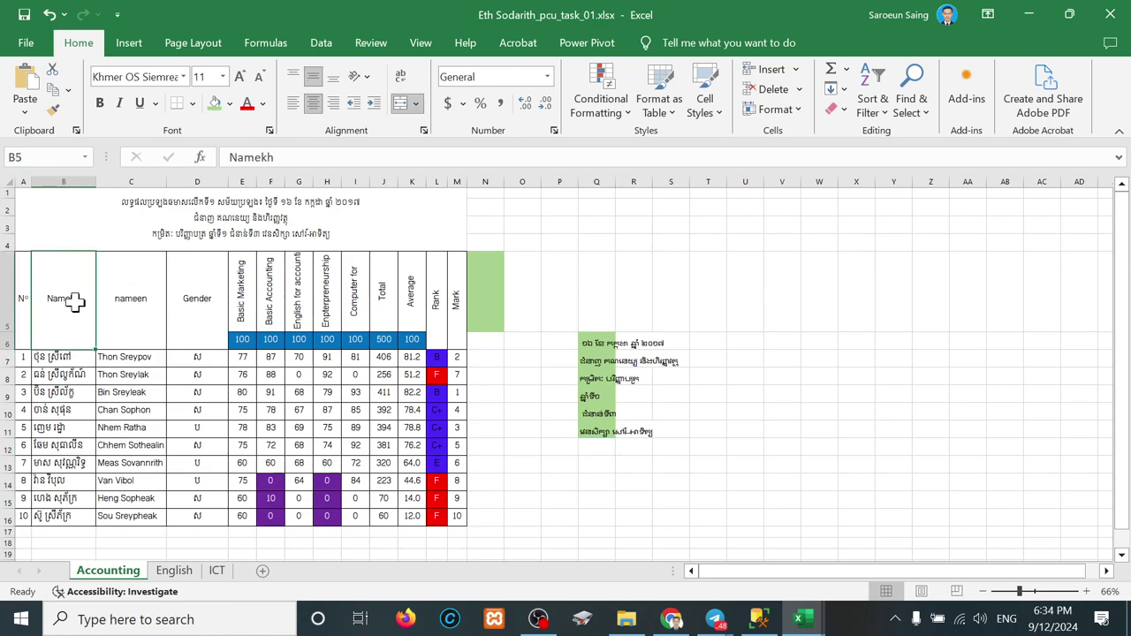
key(ctrl+c)
click(598, 450)
key(ctrl+v)
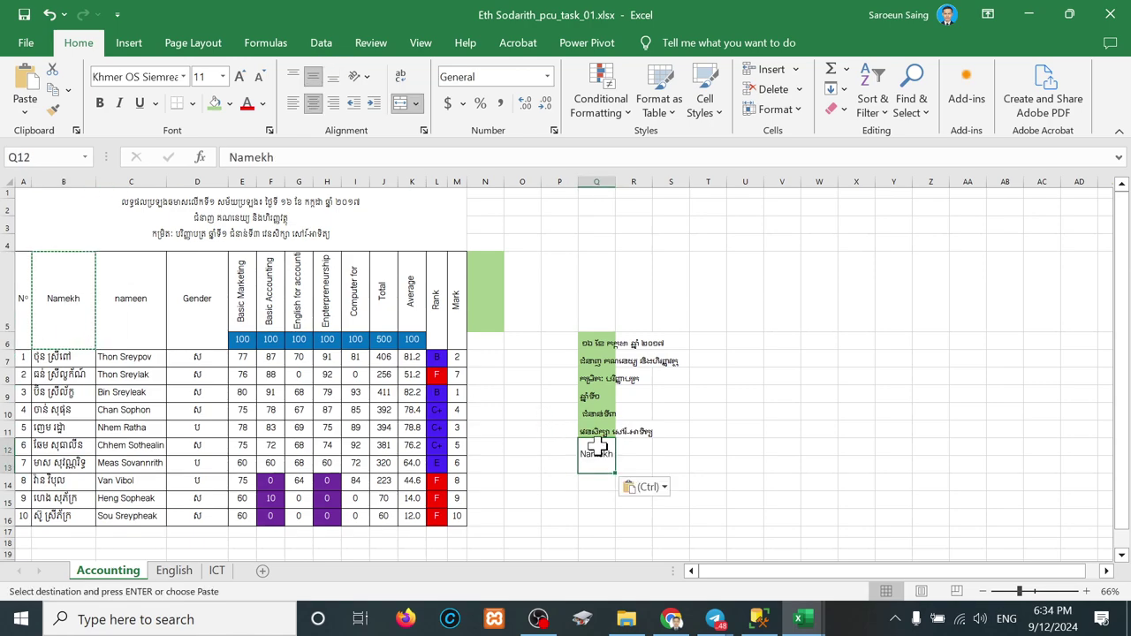
click(132, 292)
key(ctrl+c)
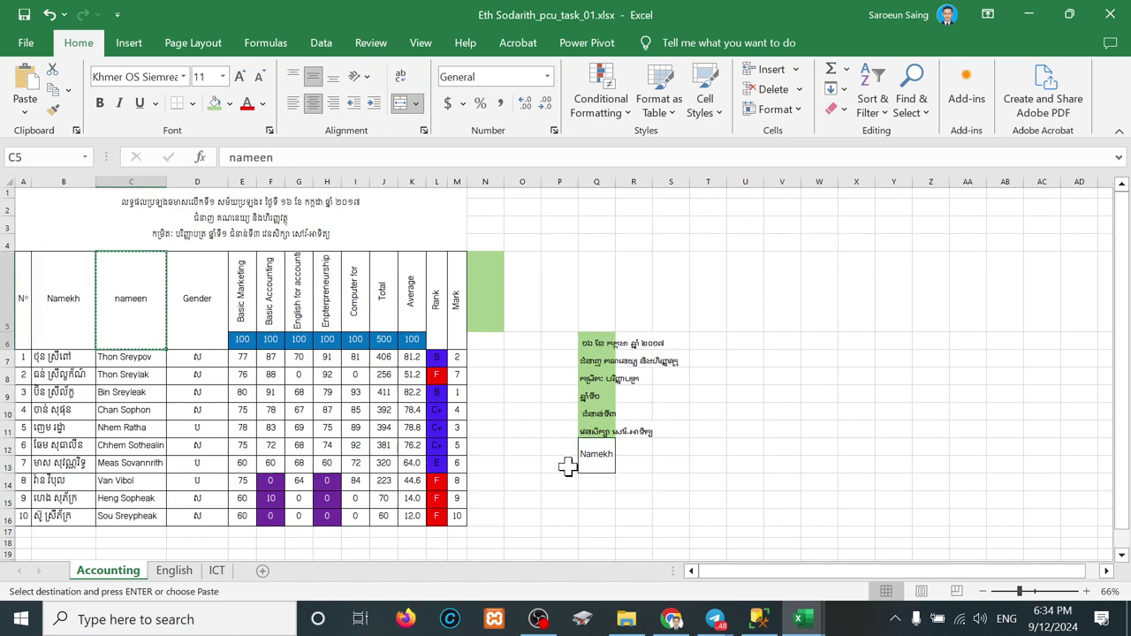
click(594, 486)
key(ctrl+v)
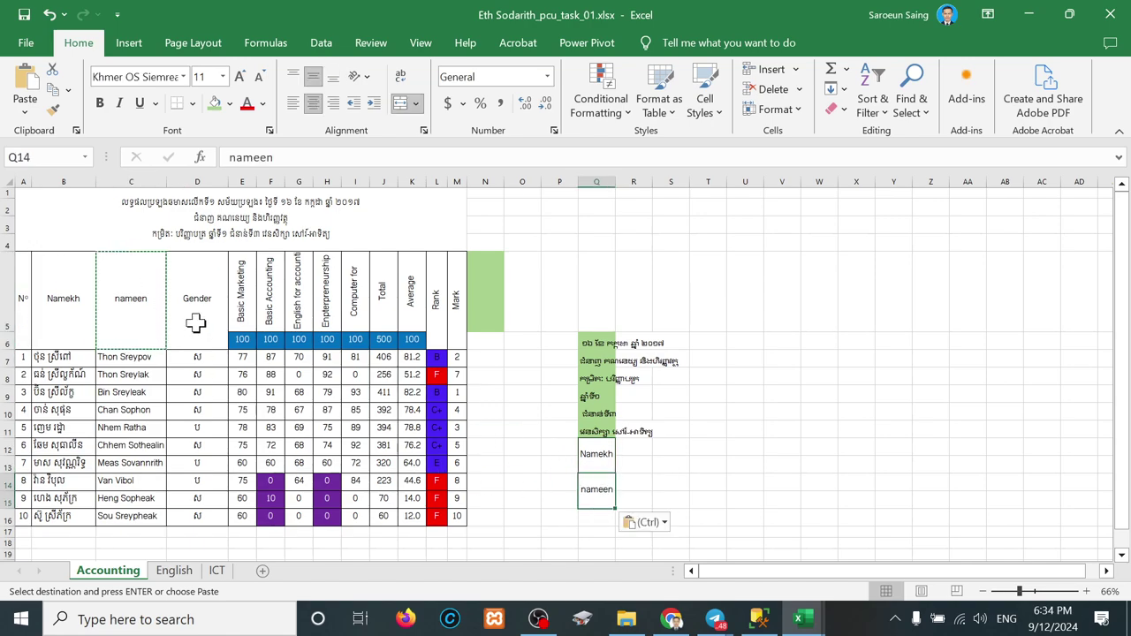
click(195, 323)
key(ctrl+c)
click(594, 524)
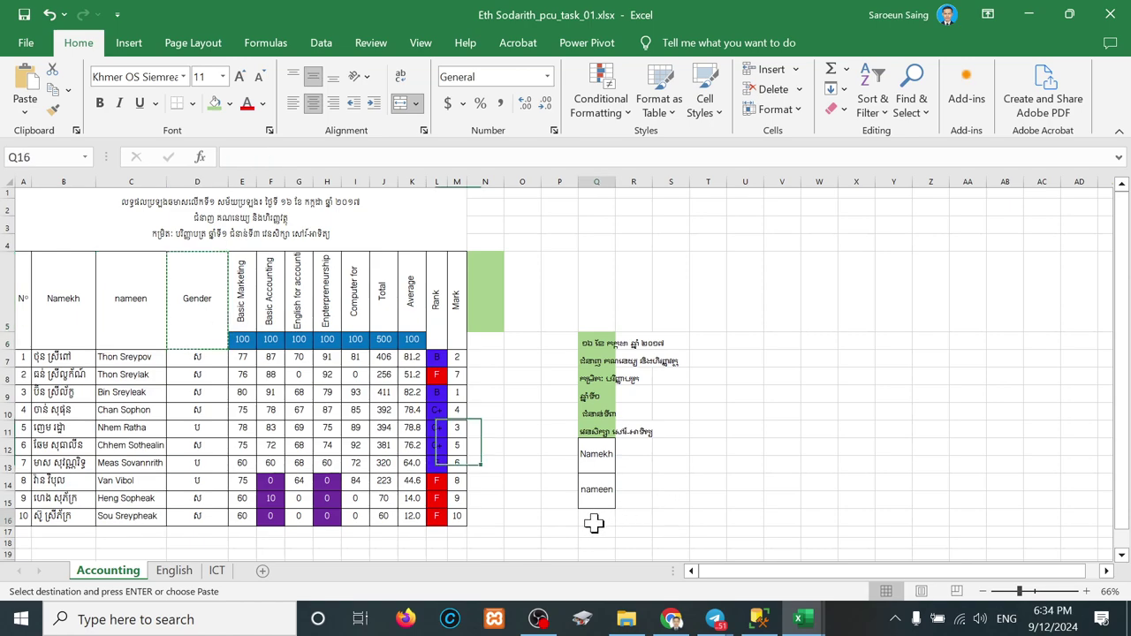
key(ctrl+v)
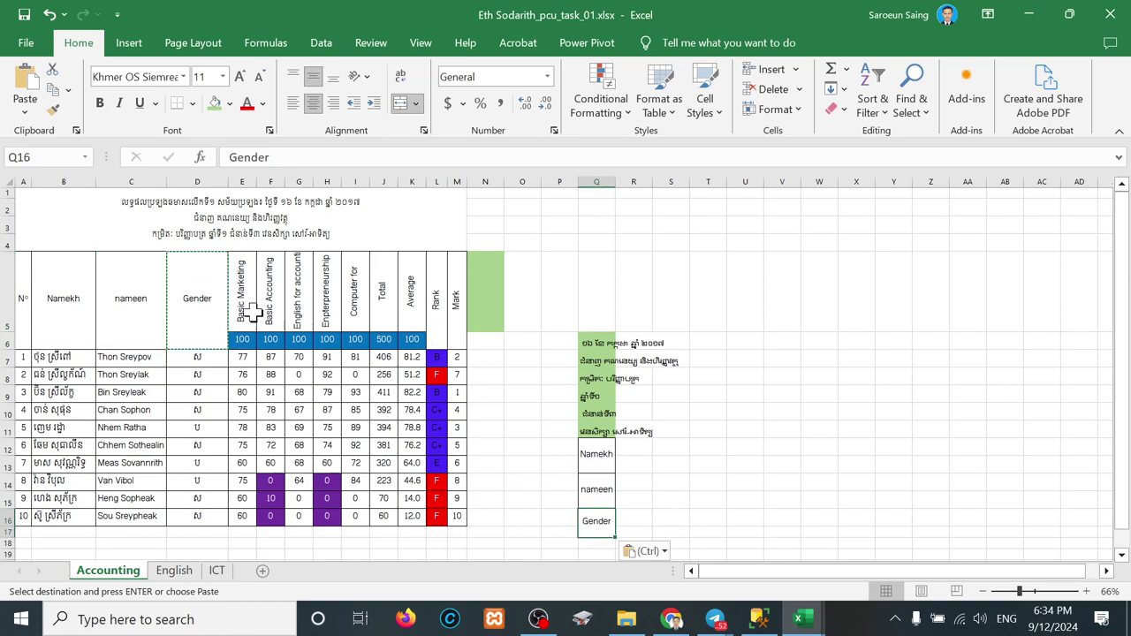
mouse_move(246, 311)
mouse_down()
mouse_move(263, 308)
mouse_move(250, 311)
mouse_up()
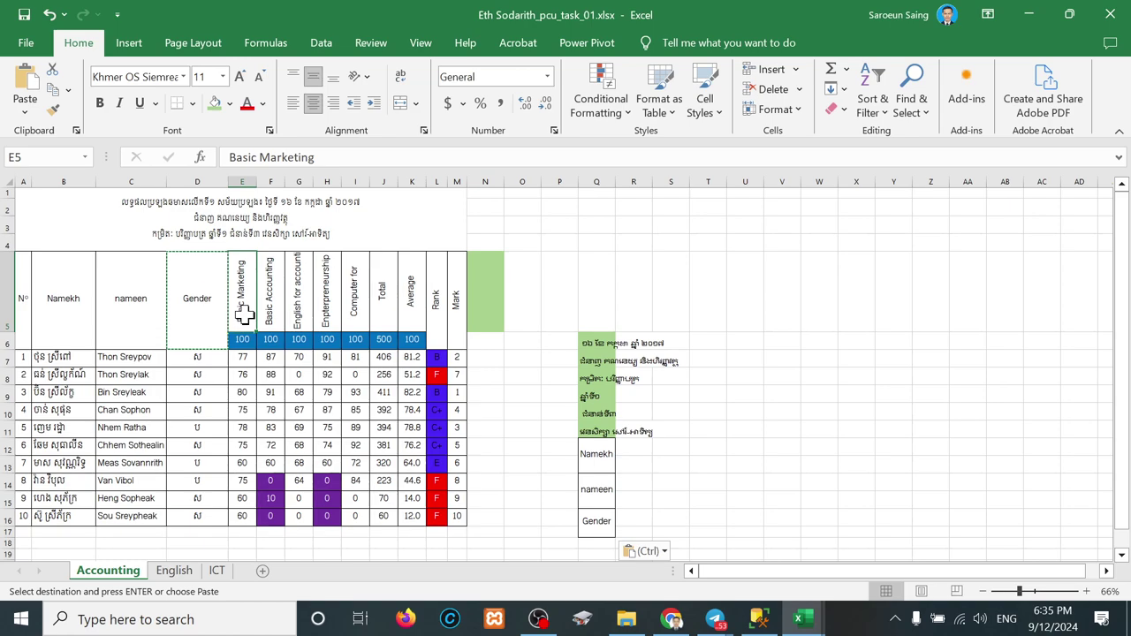
Step: Copy the Basic Marketing header from E5 and paste it into Q18 as values only
double_click(239, 307)
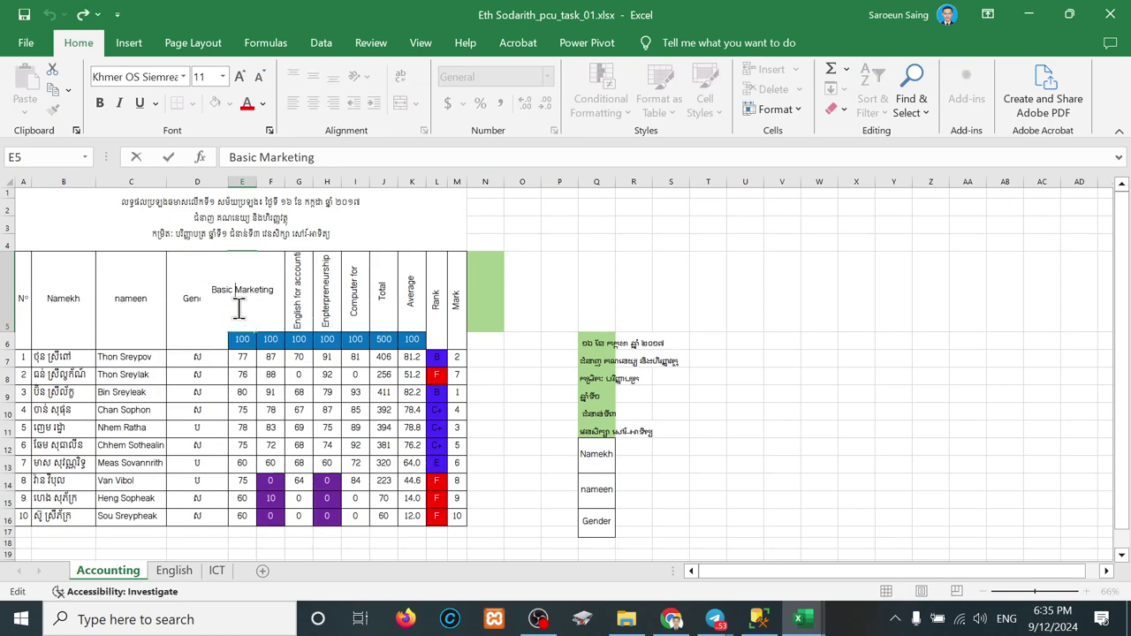
click(372, 322)
click(241, 303)
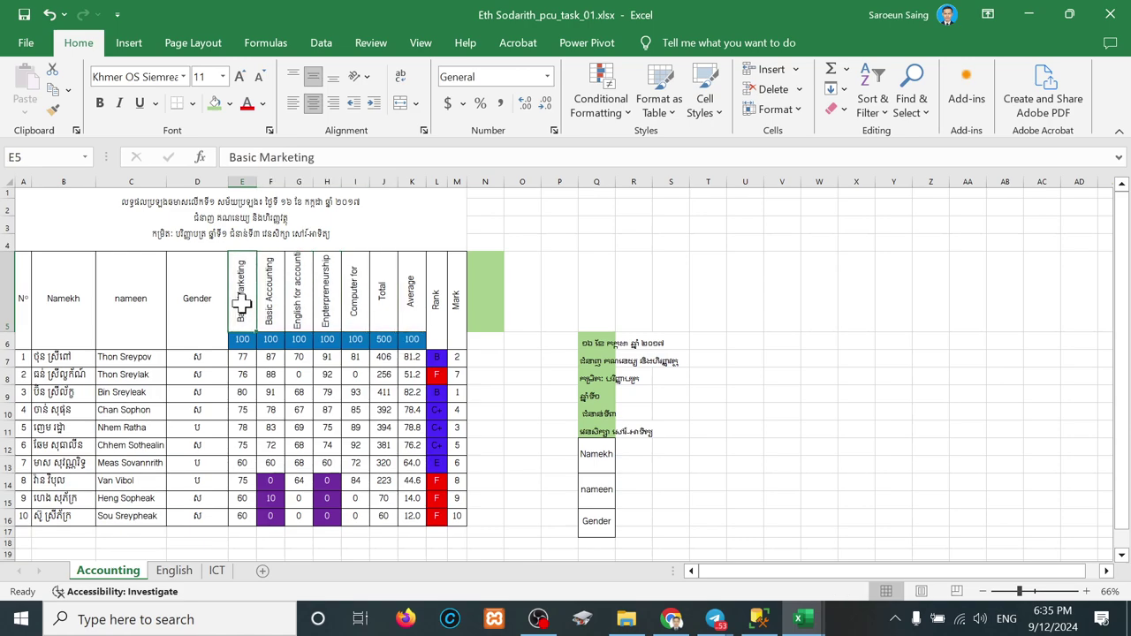
key(ctrl+c)
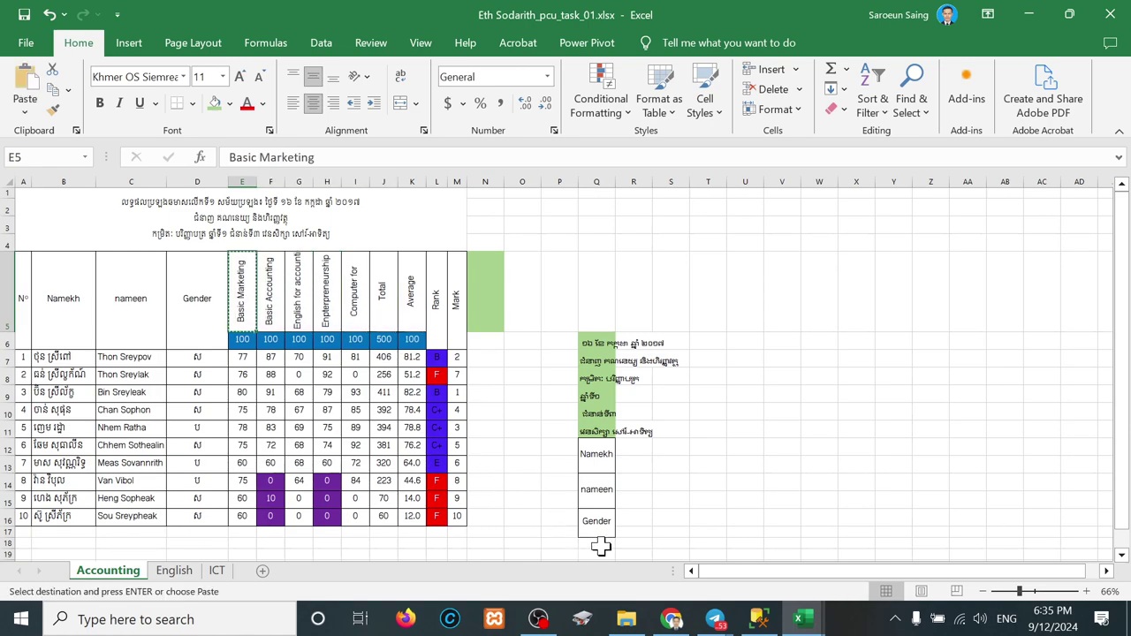
click(600, 545)
right_click(601, 542)
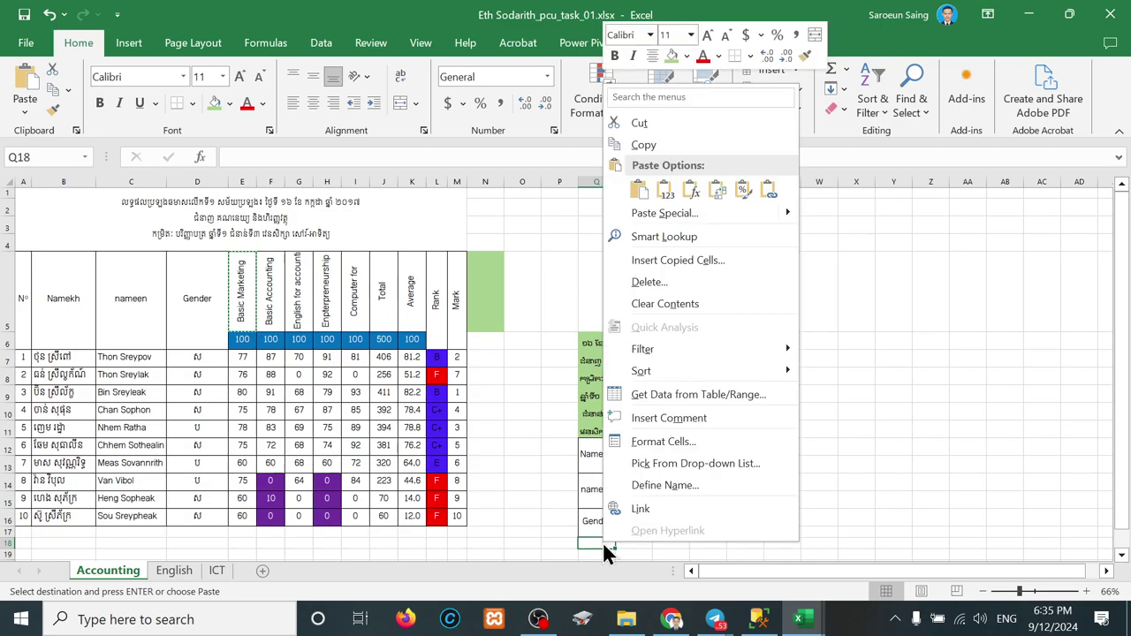
click(661, 193)
scroll(708, 429, down, 1)
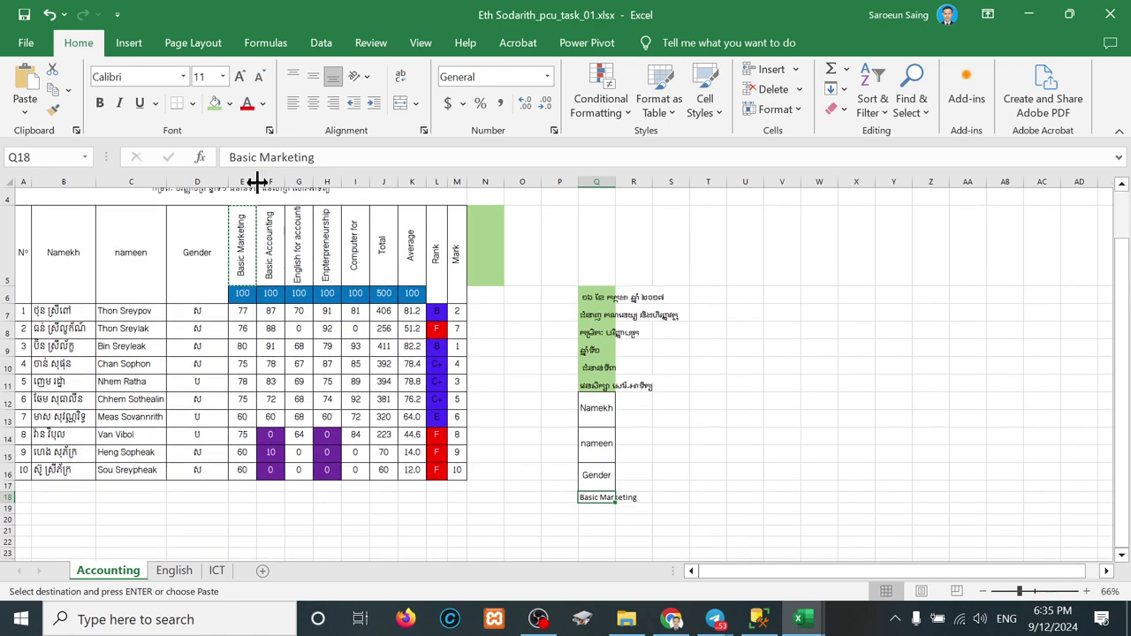
drag(266, 272, 347, 272)
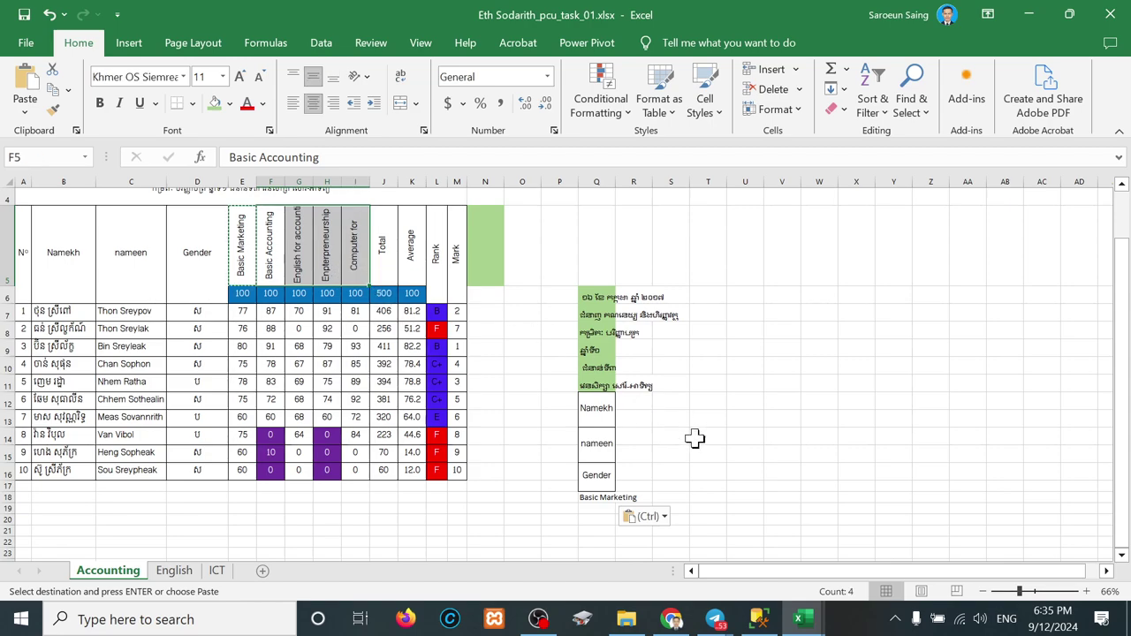
click(711, 473)
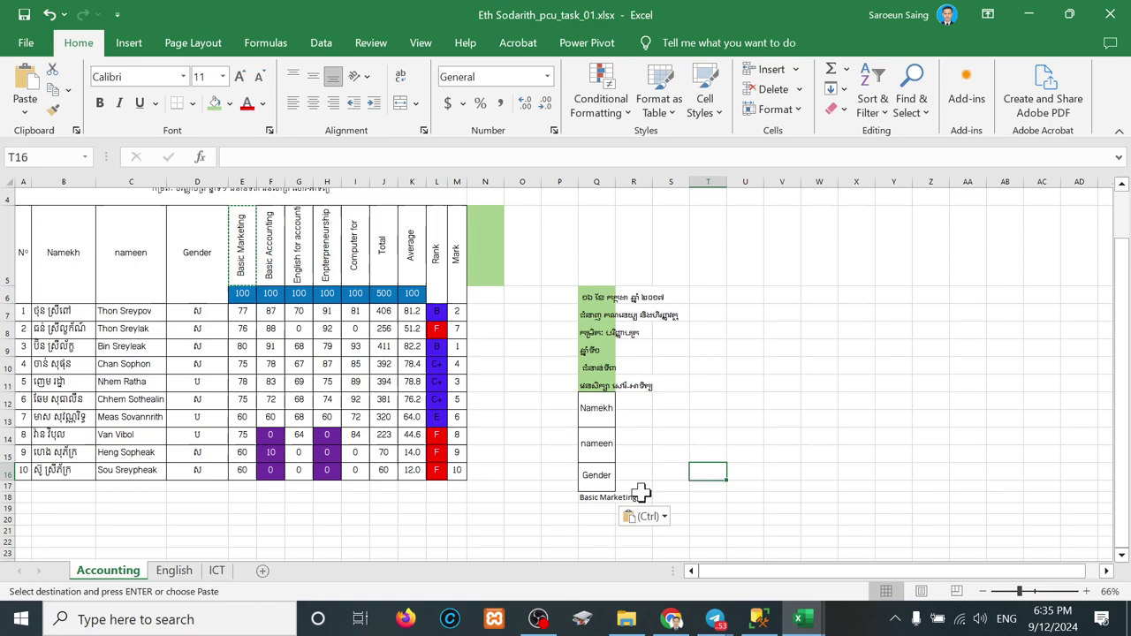
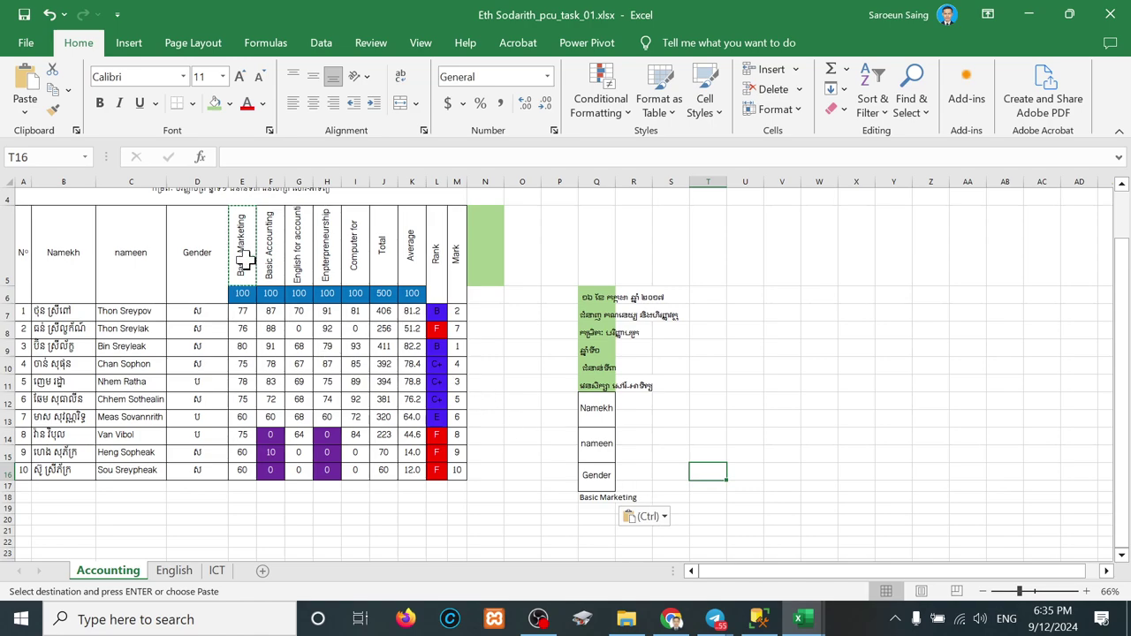
Step: Copy subject headings E5:I5 and paste them as values at U8, then widen column U
drag(241, 245, 348, 253)
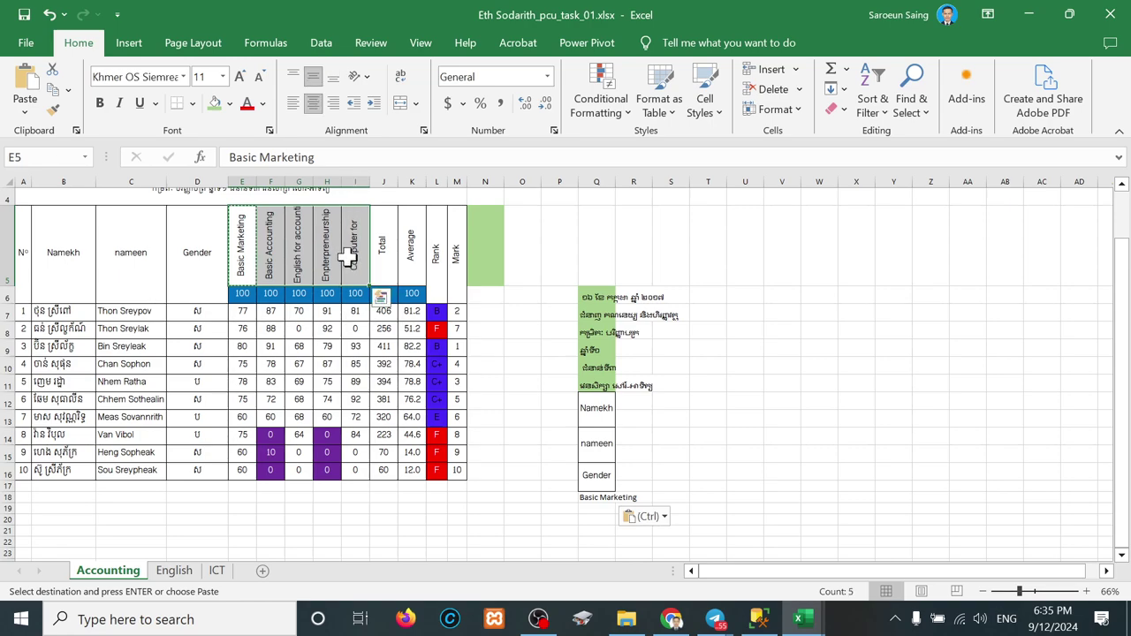
click(739, 308)
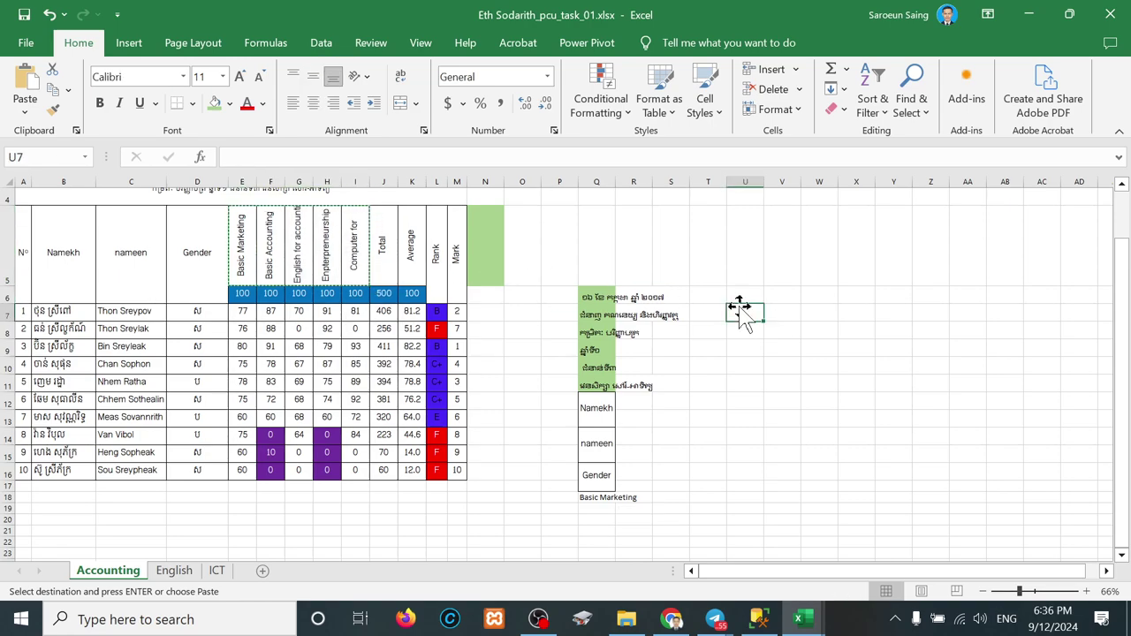
right_click(740, 311)
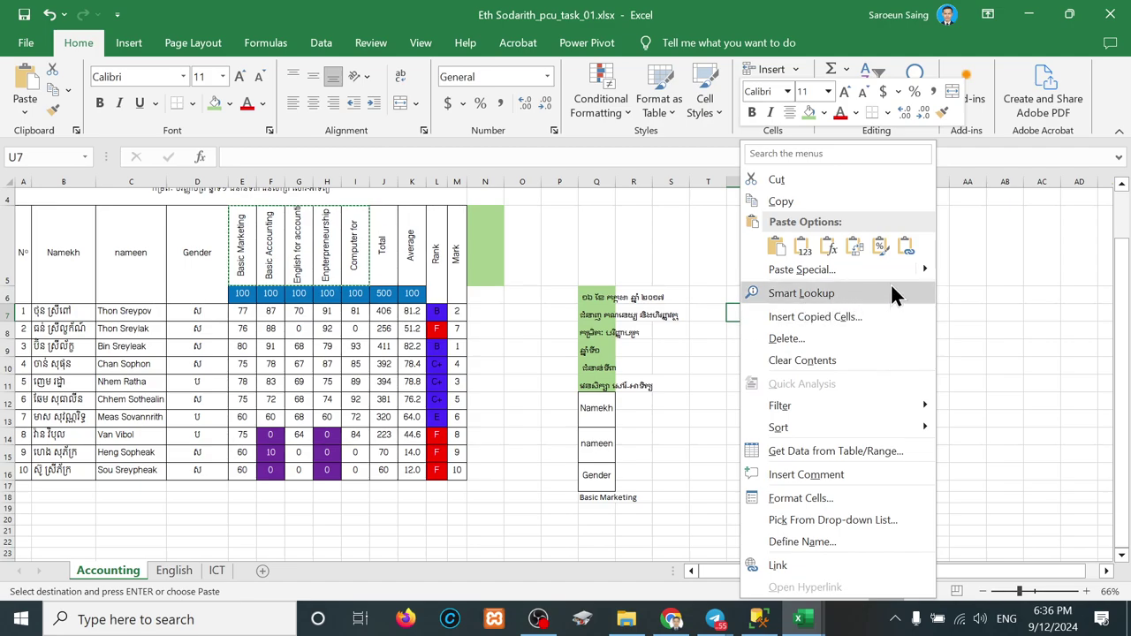
click(849, 245)
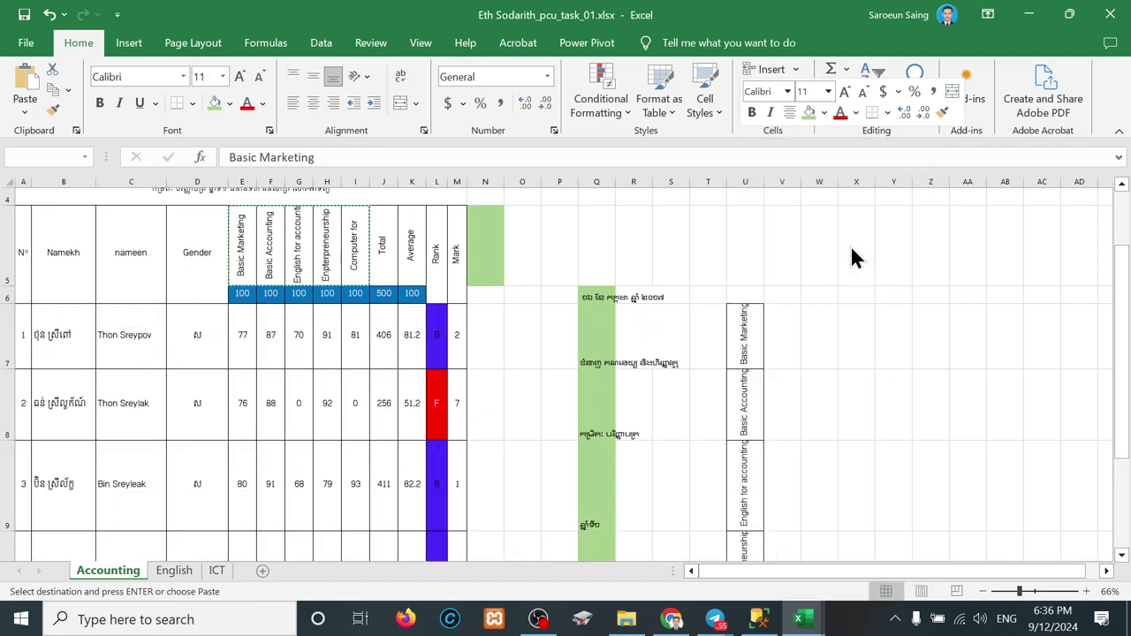
key(ctrl+z)
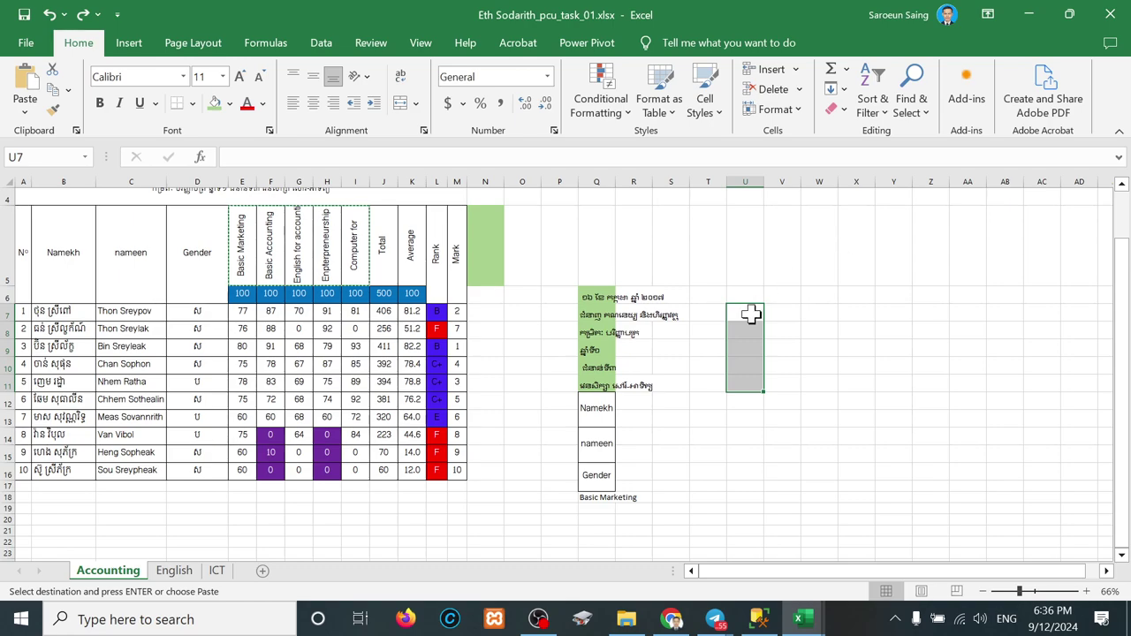
right_click(749, 314)
click(814, 246)
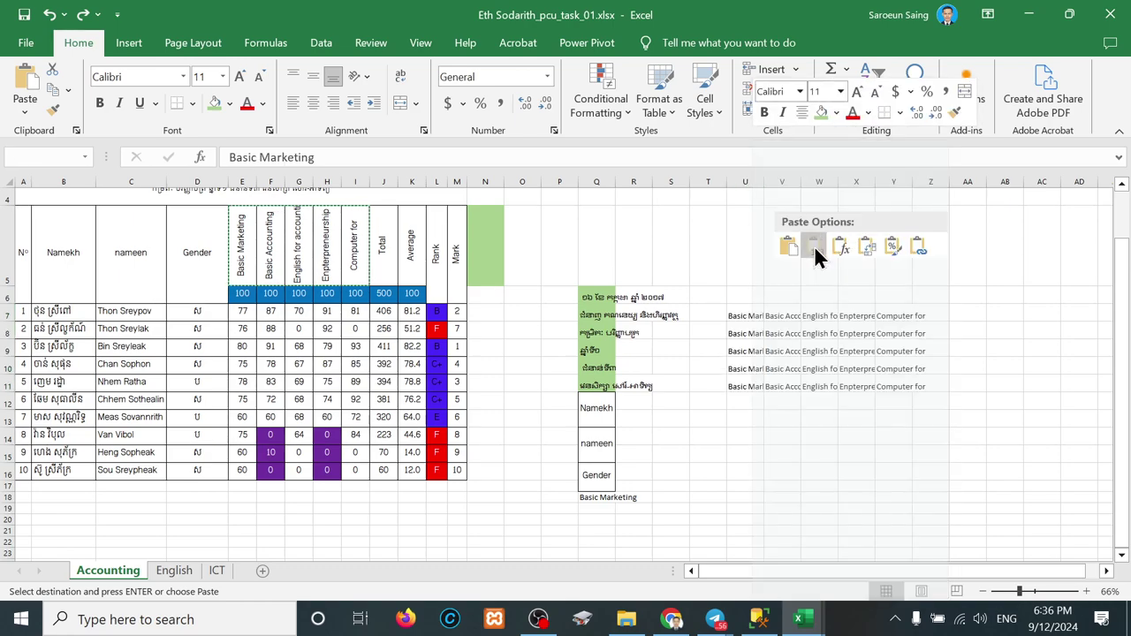
click(738, 454)
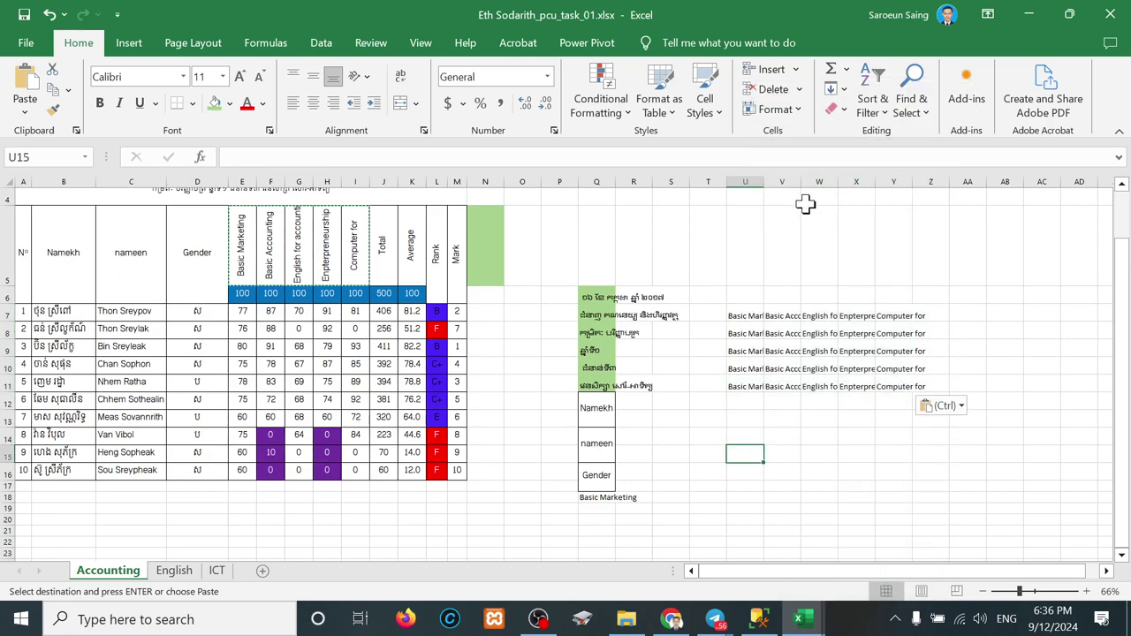
double_click(763, 182)
Step: Clear the surplus duplicate heading rows beside the pasted list
drag(798, 316, 938, 388)
drag(757, 351, 946, 392)
key(Delete)
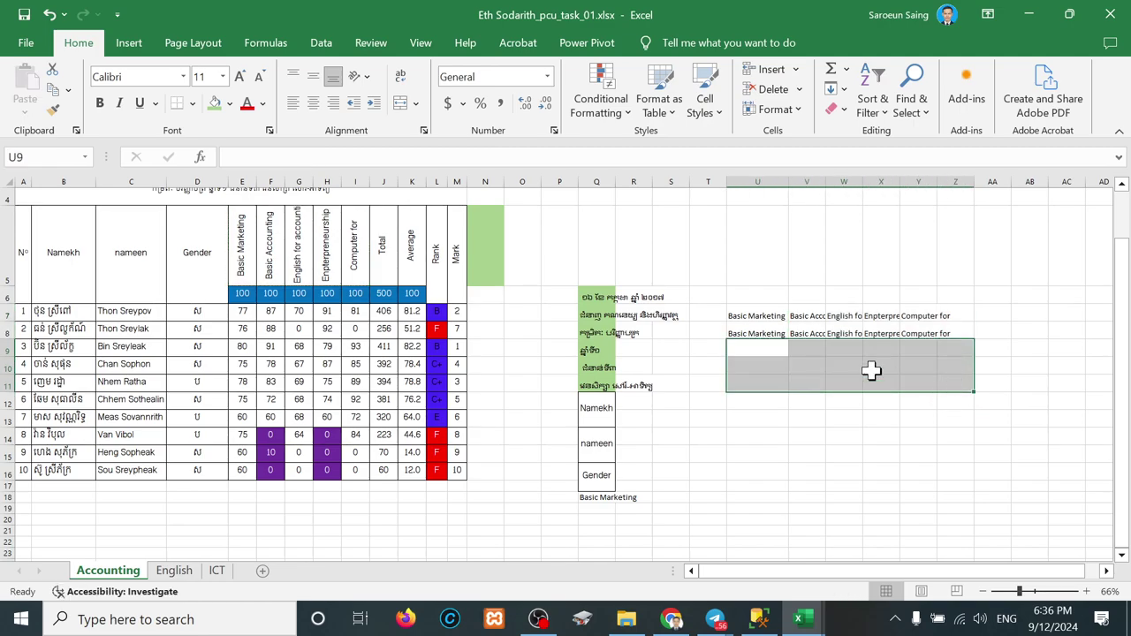
drag(758, 341, 822, 359)
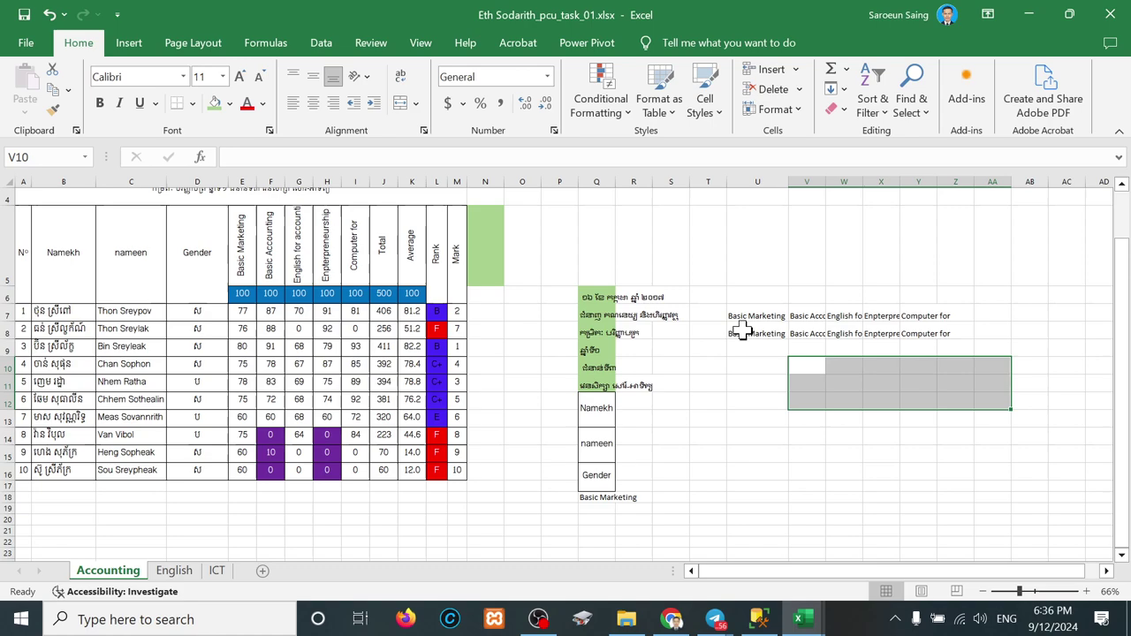
drag(742, 333, 935, 340)
key(Delete)
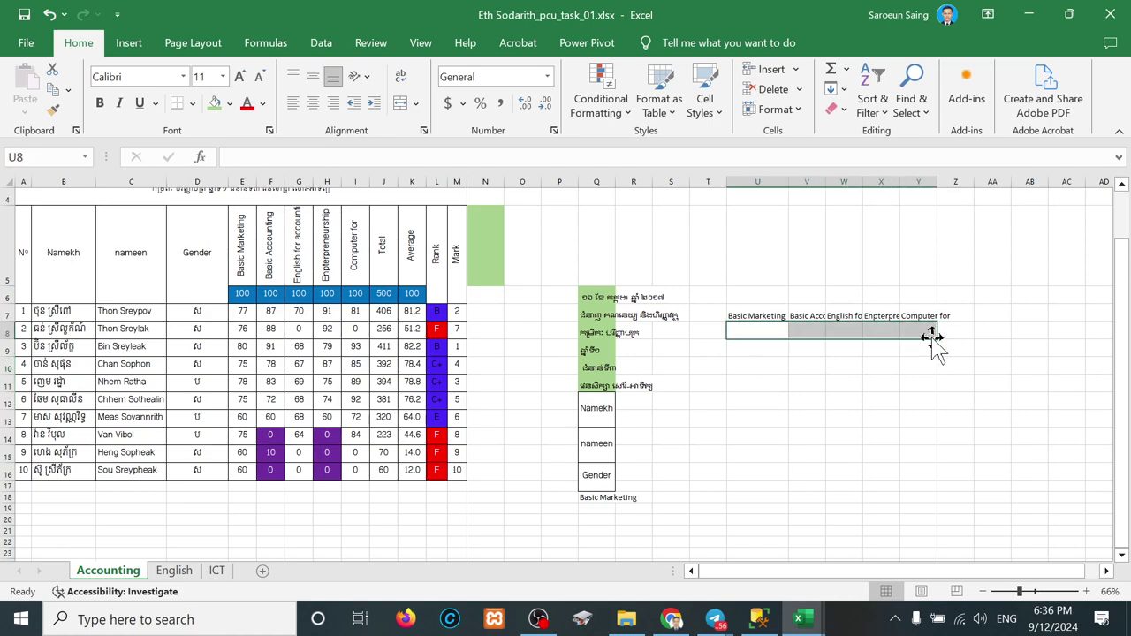
Step: Transpose the remaining heading row down column U and clear its horizontal copies in row 7
drag(737, 316, 934, 315)
key(ctrl+c)
right_click(776, 333)
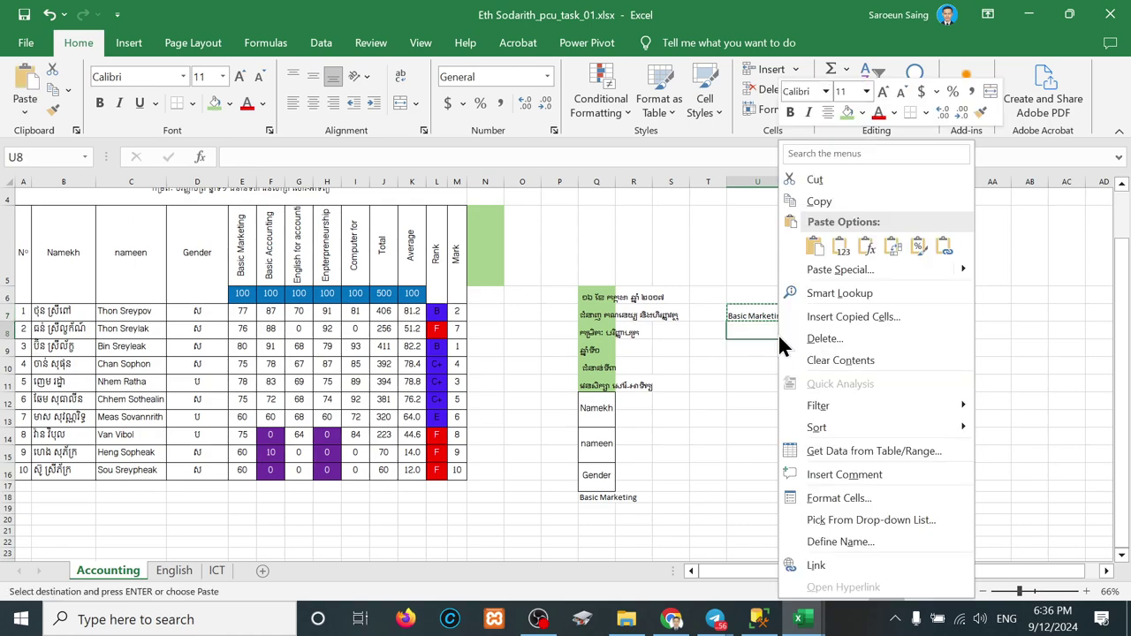
click(894, 245)
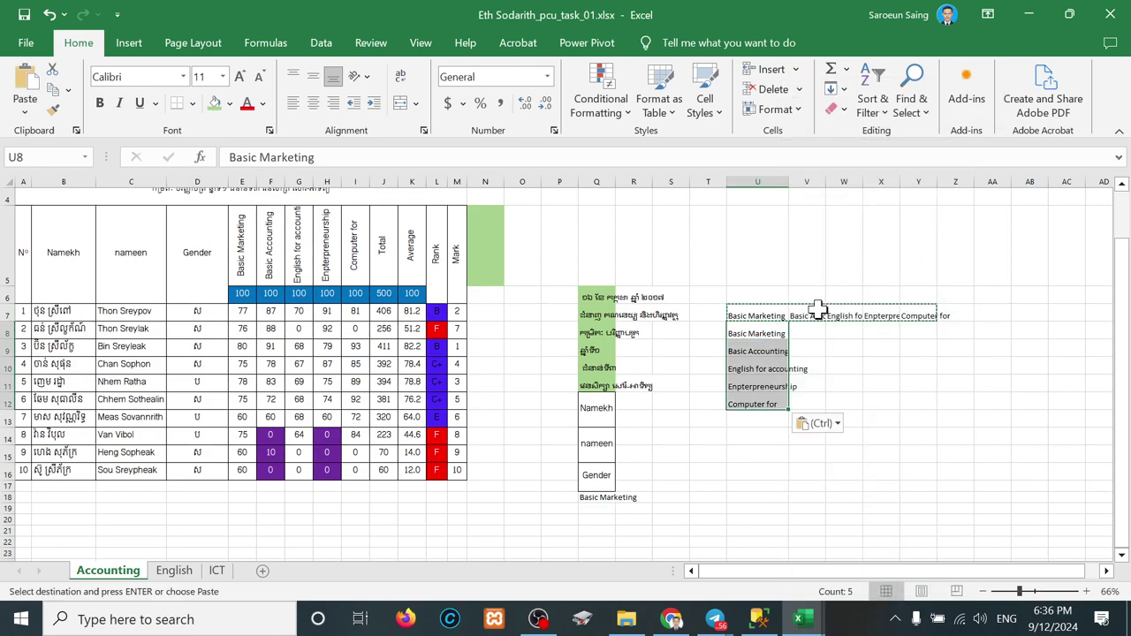
drag(818, 316, 936, 316)
key(Delete)
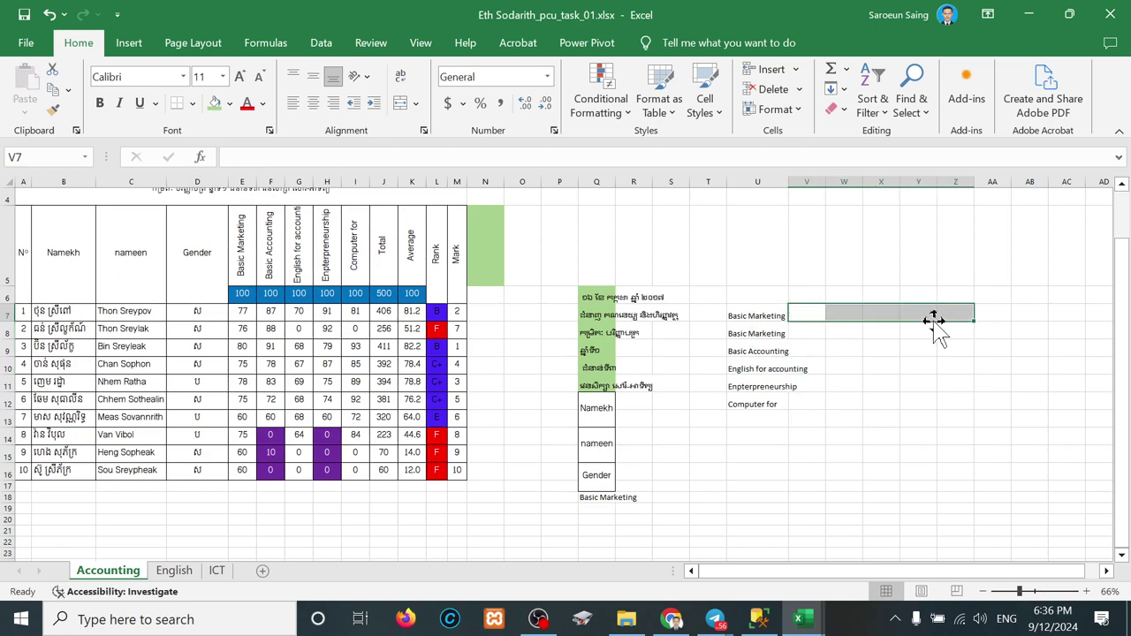
Step: Delete the duplicate Basic Marketing entry at the top of the column U list
click(855, 382)
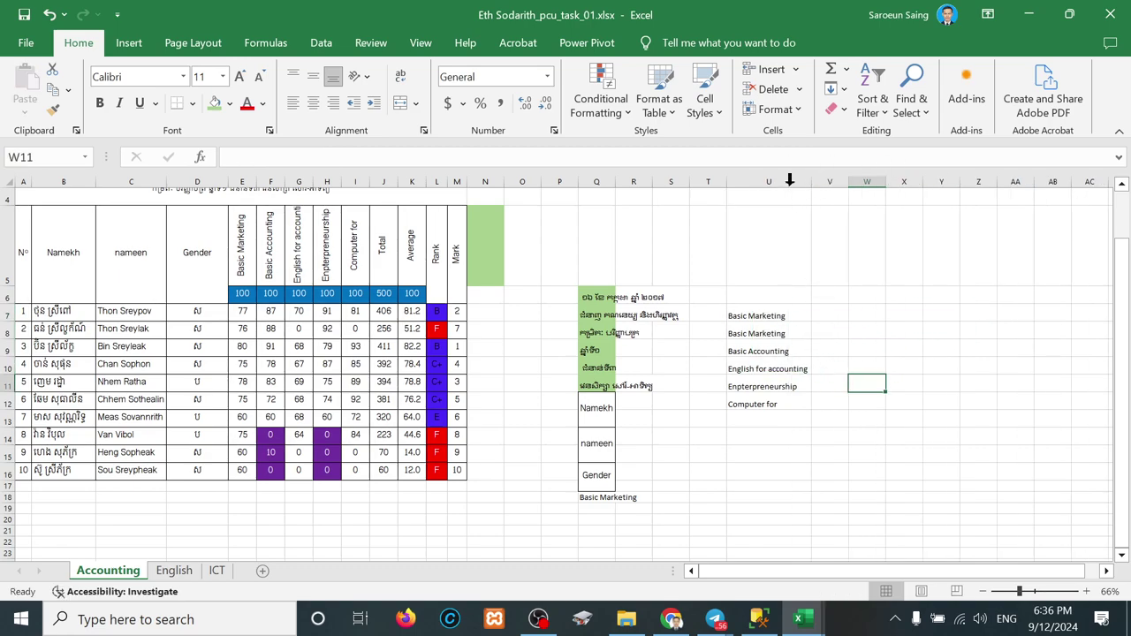
scroll(792, 392, up, 3)
scroll(792, 391, up, 1)
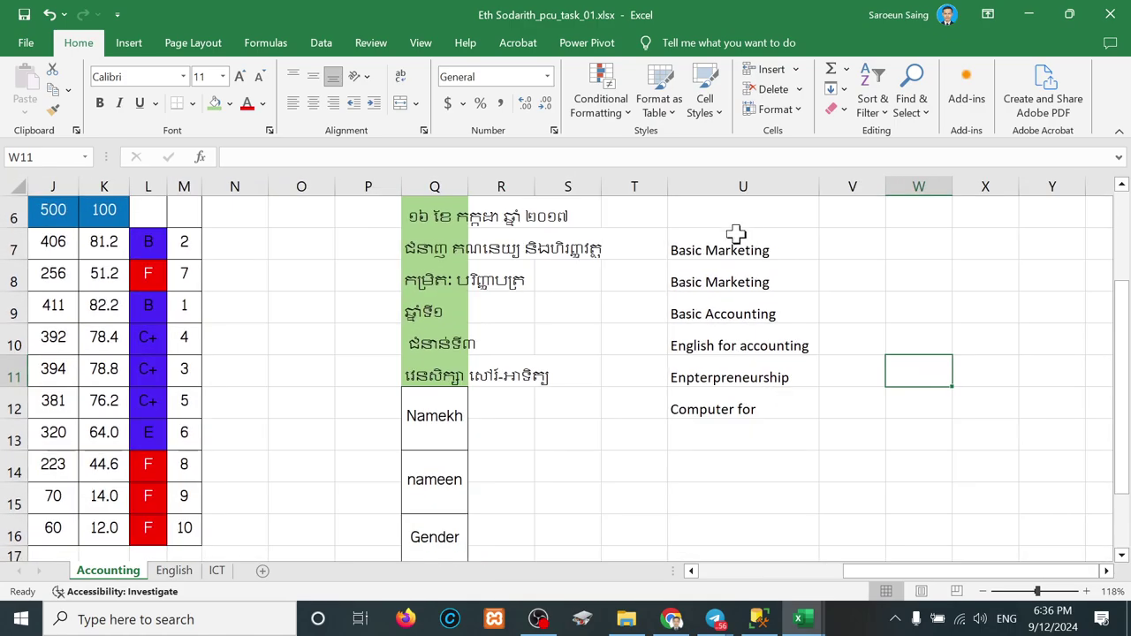
click(746, 248)
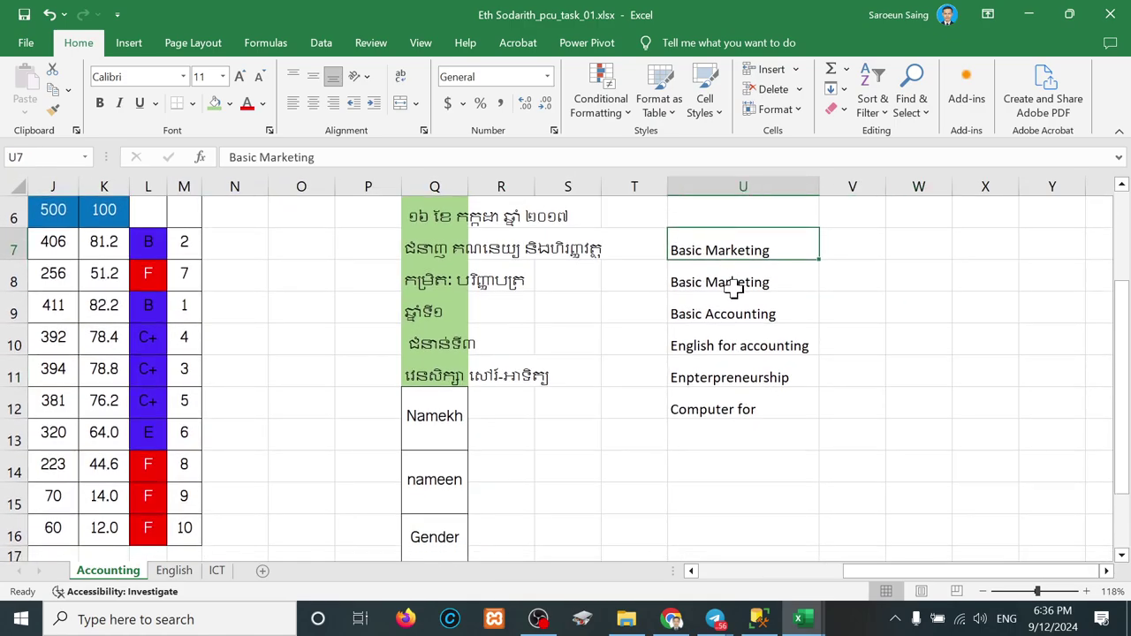
click(732, 285)
click(720, 251)
key(Delete)
Step: Complete the last subject entry so it reads 'Computer for IT'
click(720, 319)
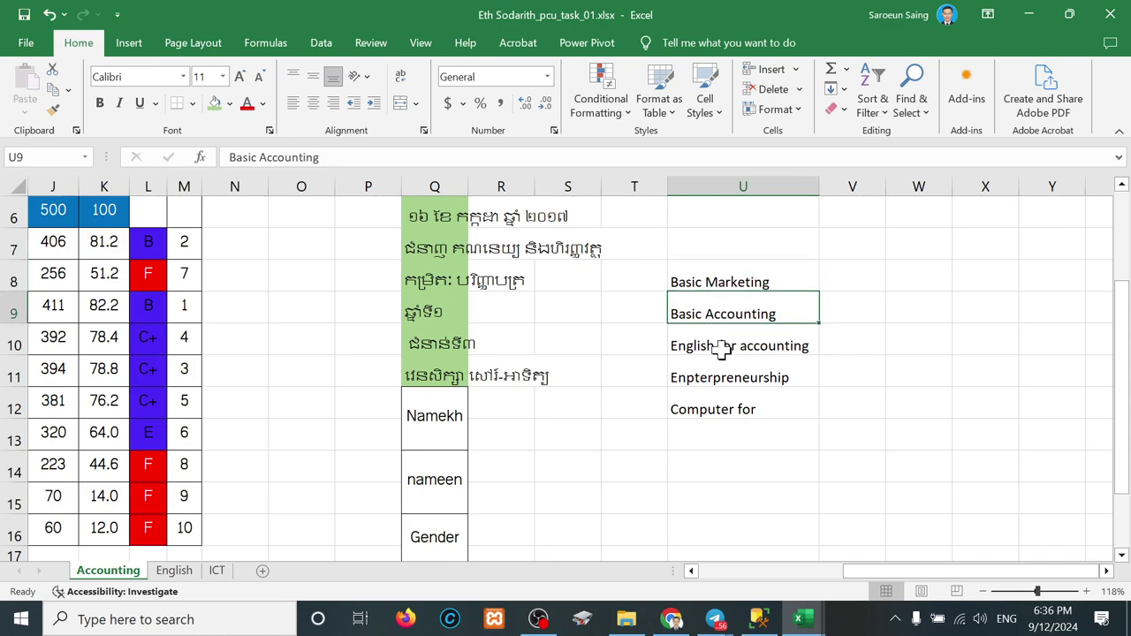
click(721, 351)
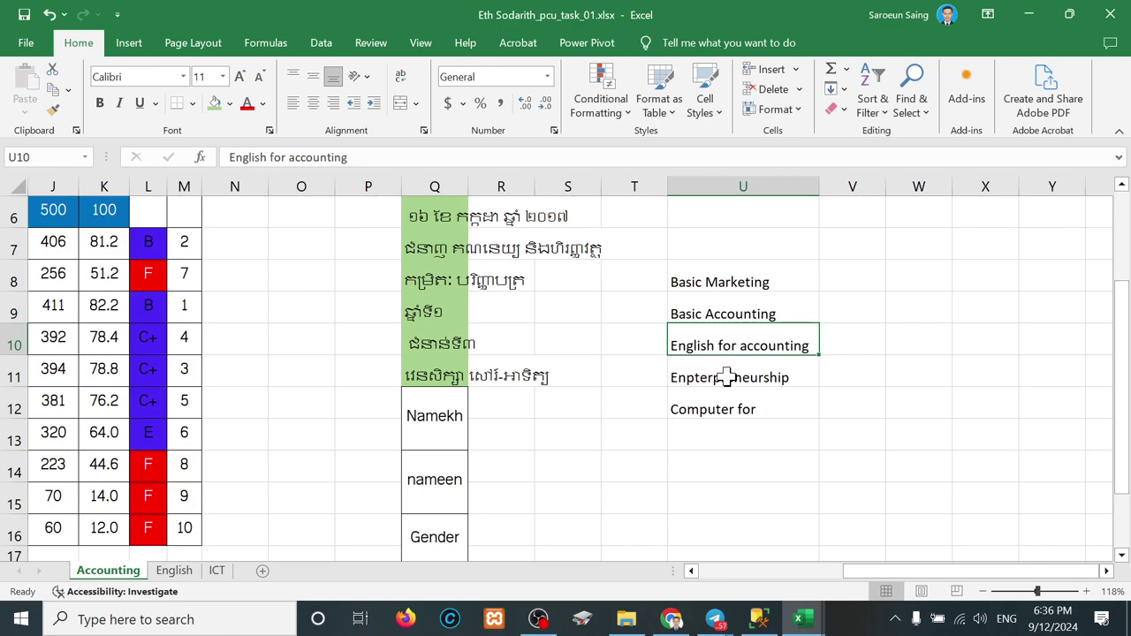
click(728, 382)
click(734, 407)
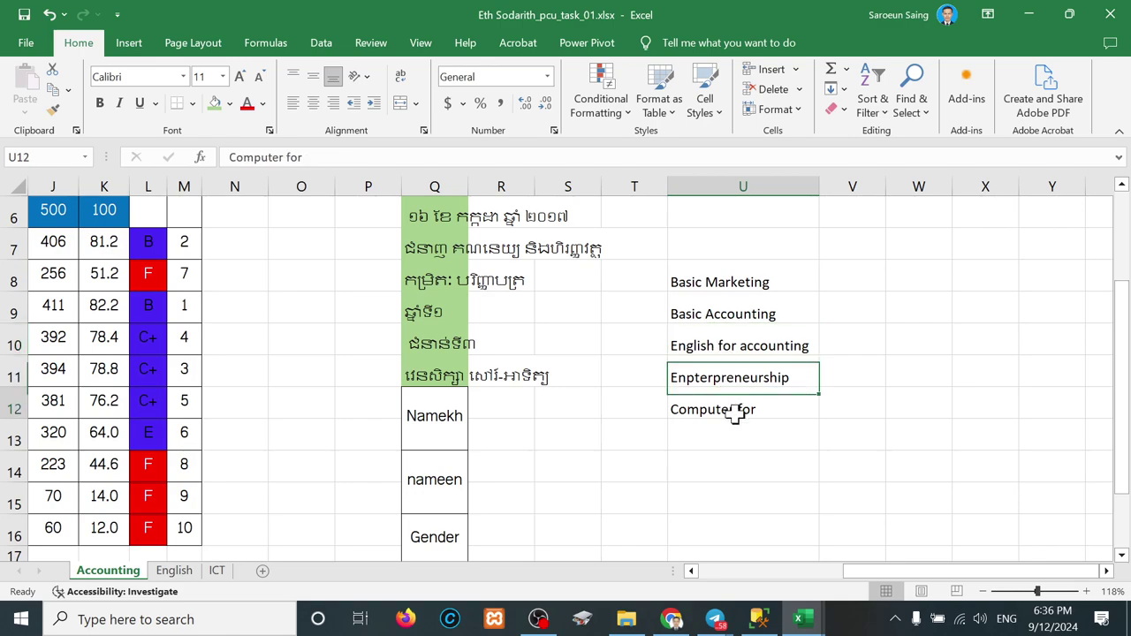
double_click(767, 416)
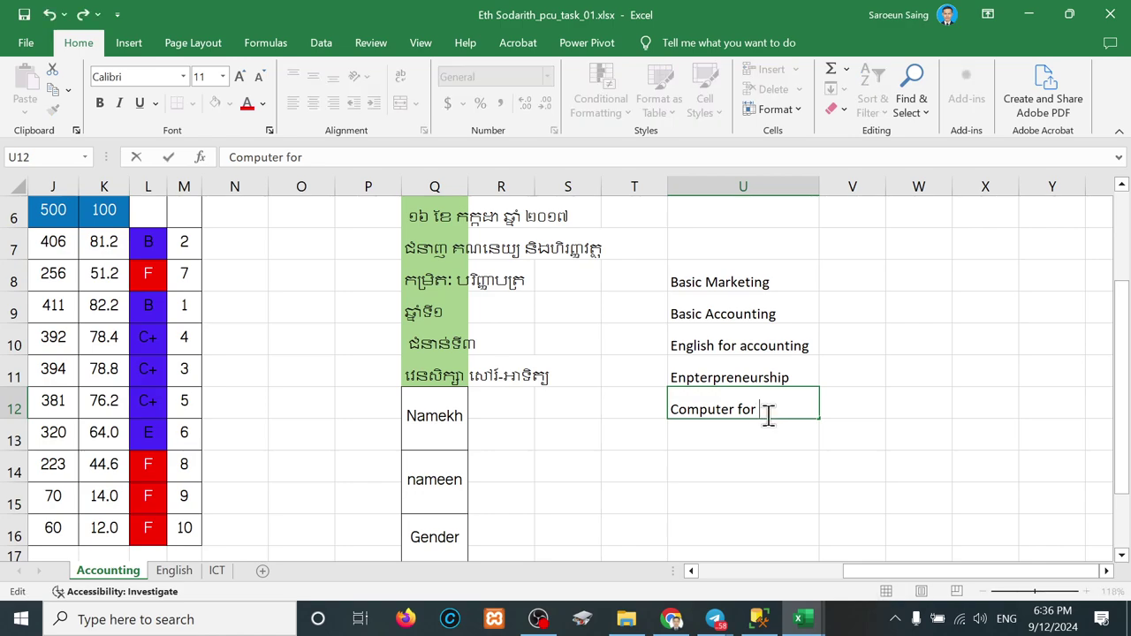
text(IT)
key(Return)
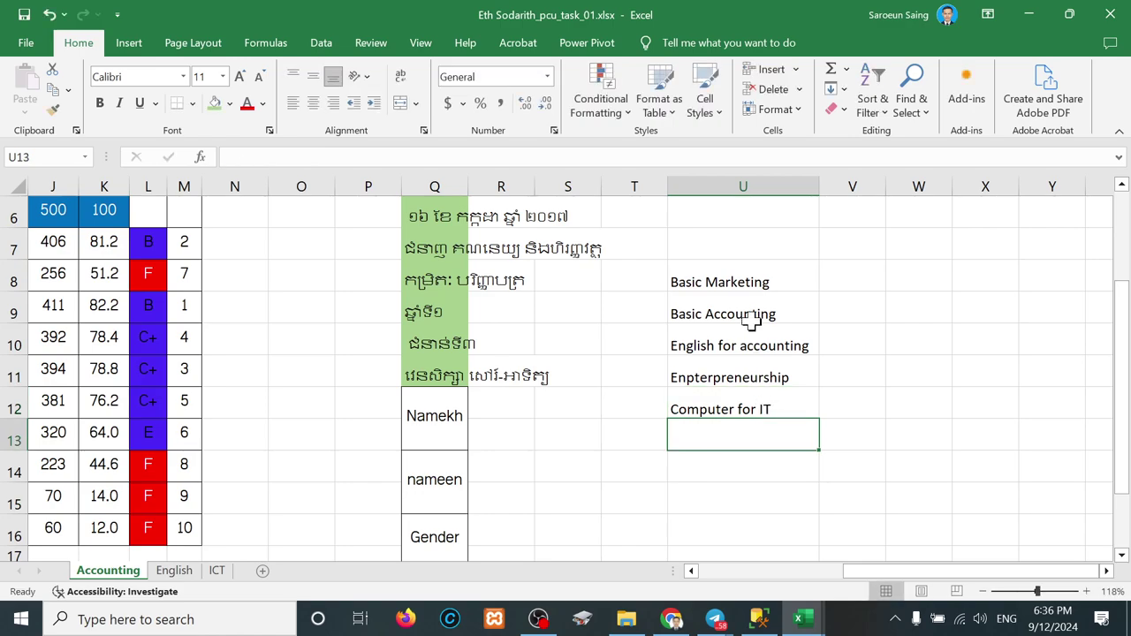
Step: Type 'Subject' in U7 above the list and fill it green
drag(747, 281, 742, 419)
click(726, 248)
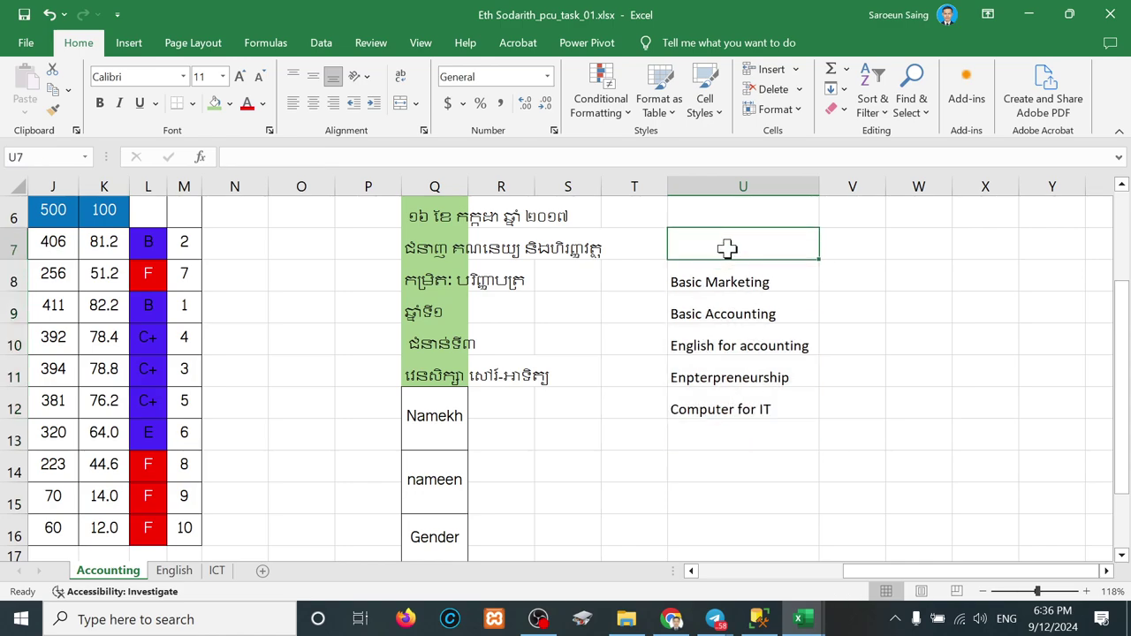
text(Su\bu)
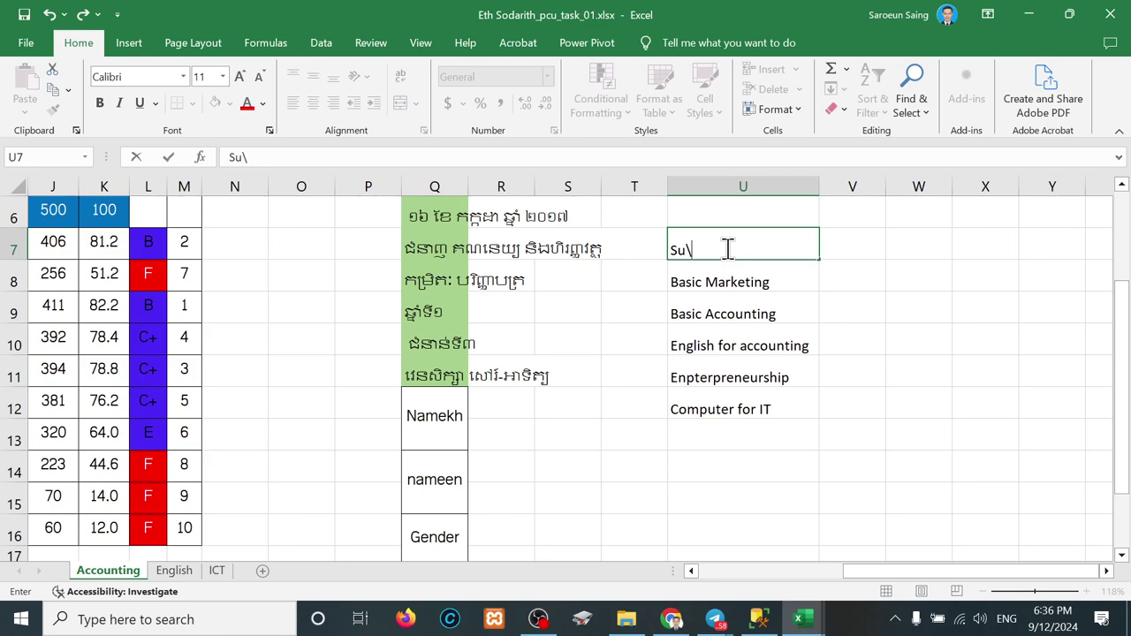
key(BackSpace)
key(BackSpace)
key(BackSpace)
text(bject)
click(750, 368)
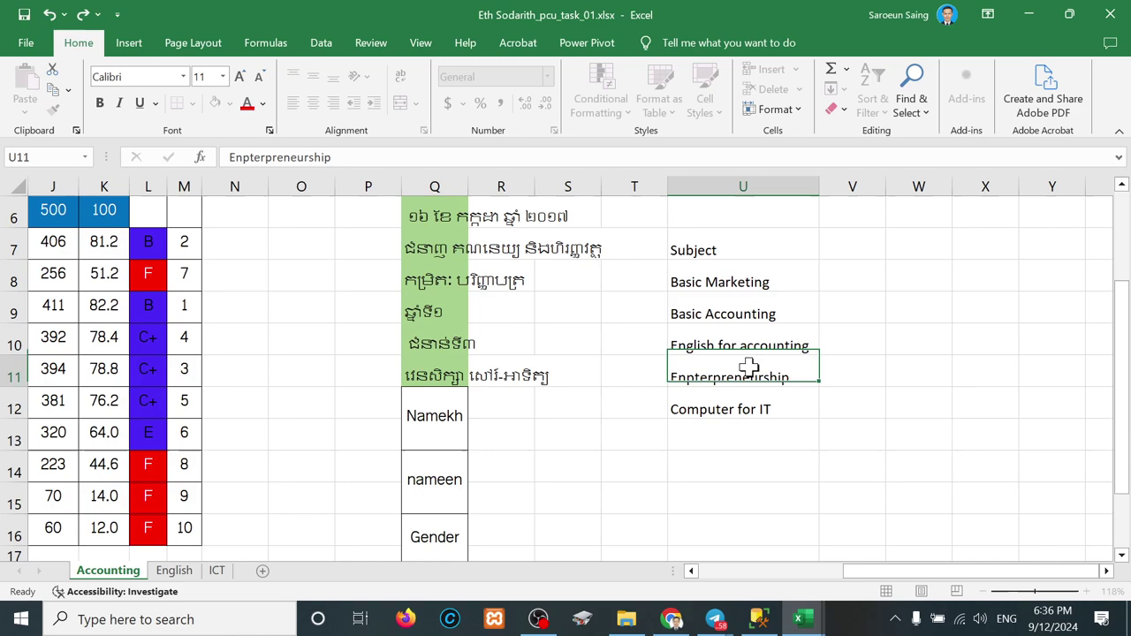
click(715, 248)
click(214, 102)
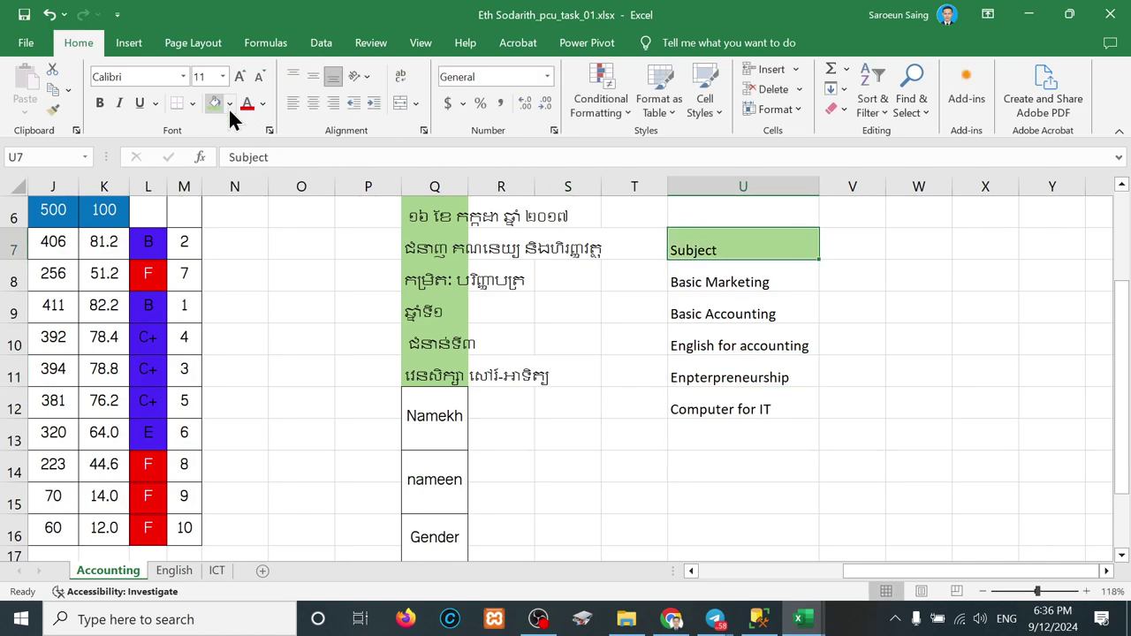
click(760, 403)
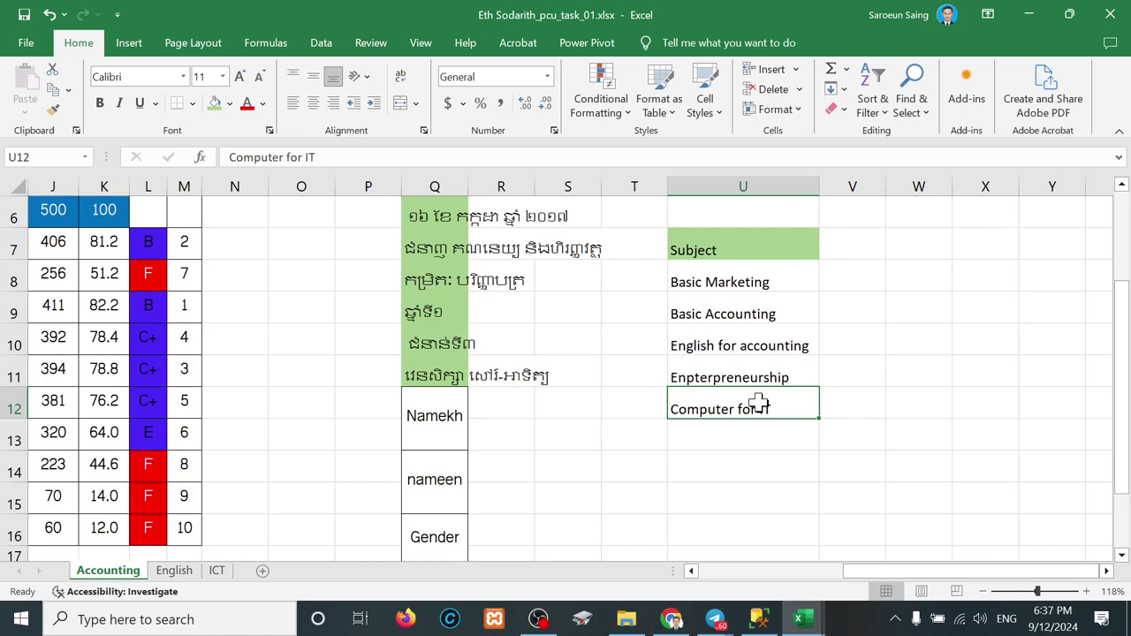
click(731, 282)
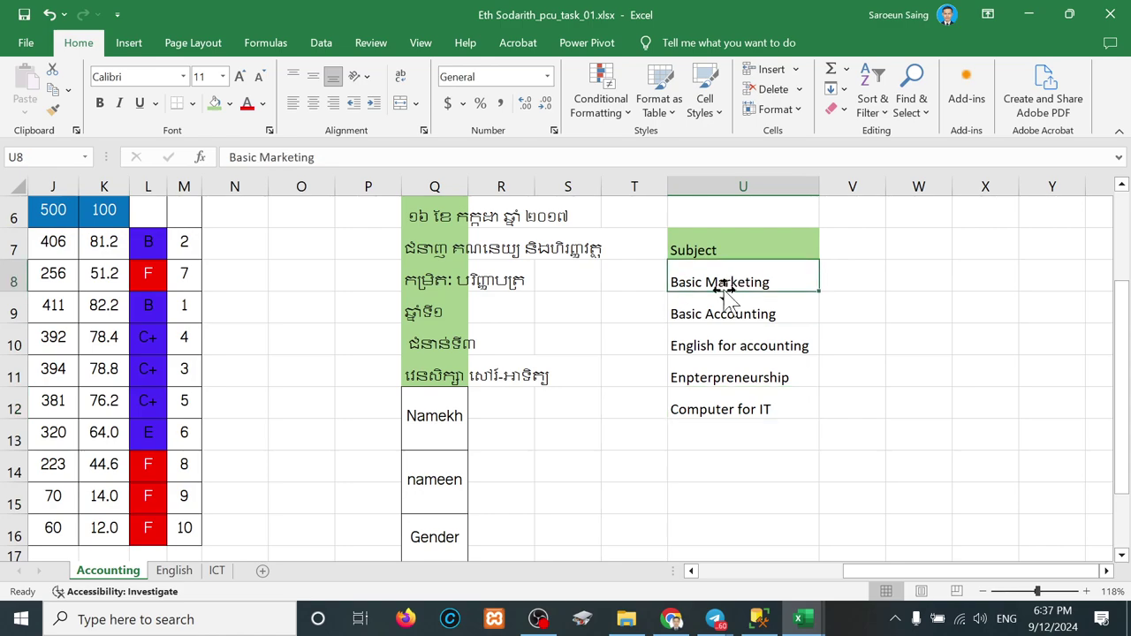
scroll(157, 361, left, 5)
scroll(158, 361, left, 1)
scroll(158, 360, up, 3)
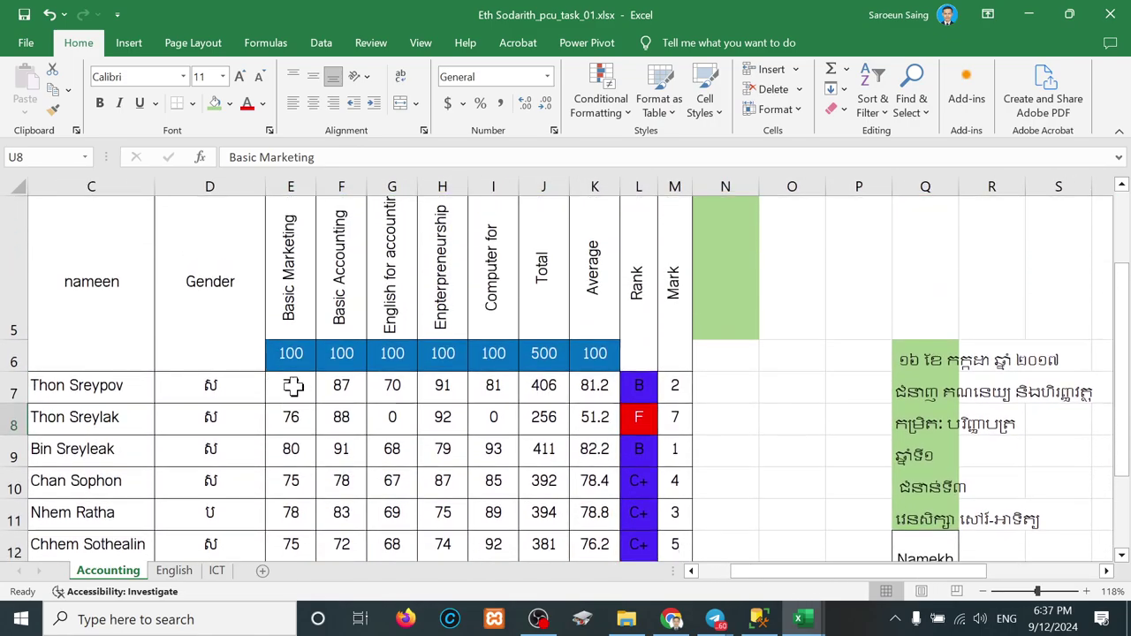
drag(290, 385, 295, 465)
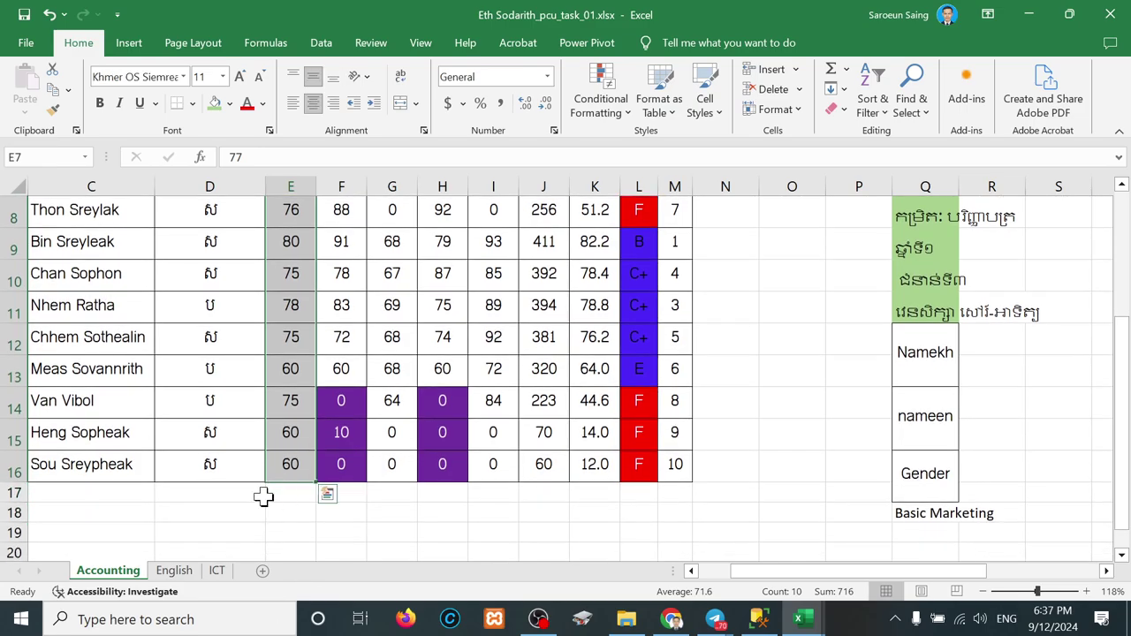
scroll(263, 497, down, 4)
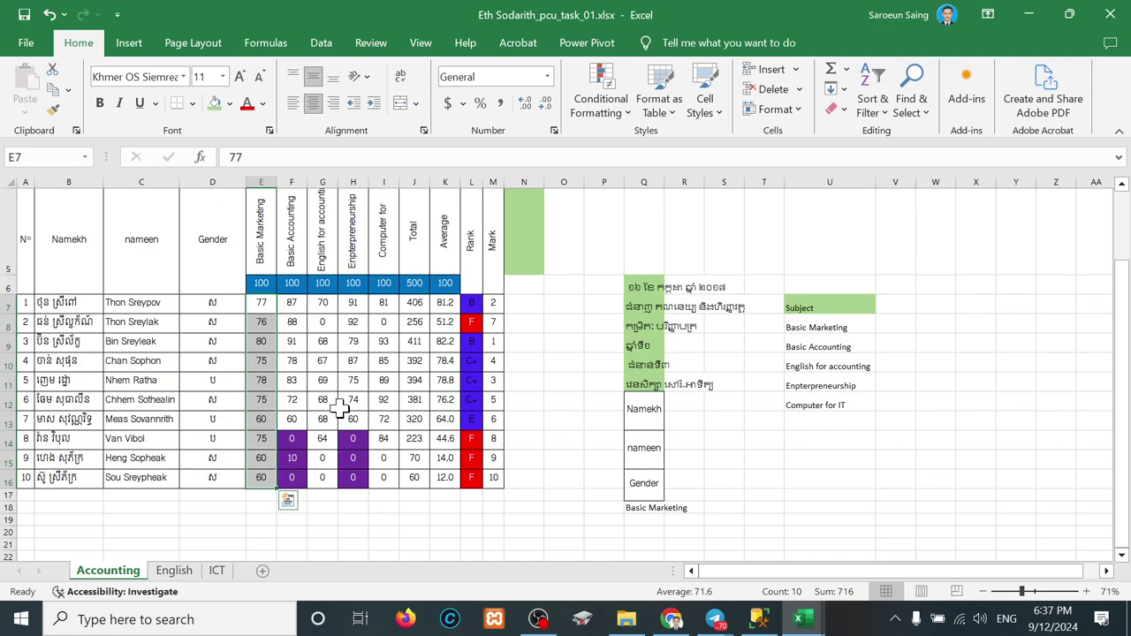
click(340, 404)
scroll(341, 404, up, 2)
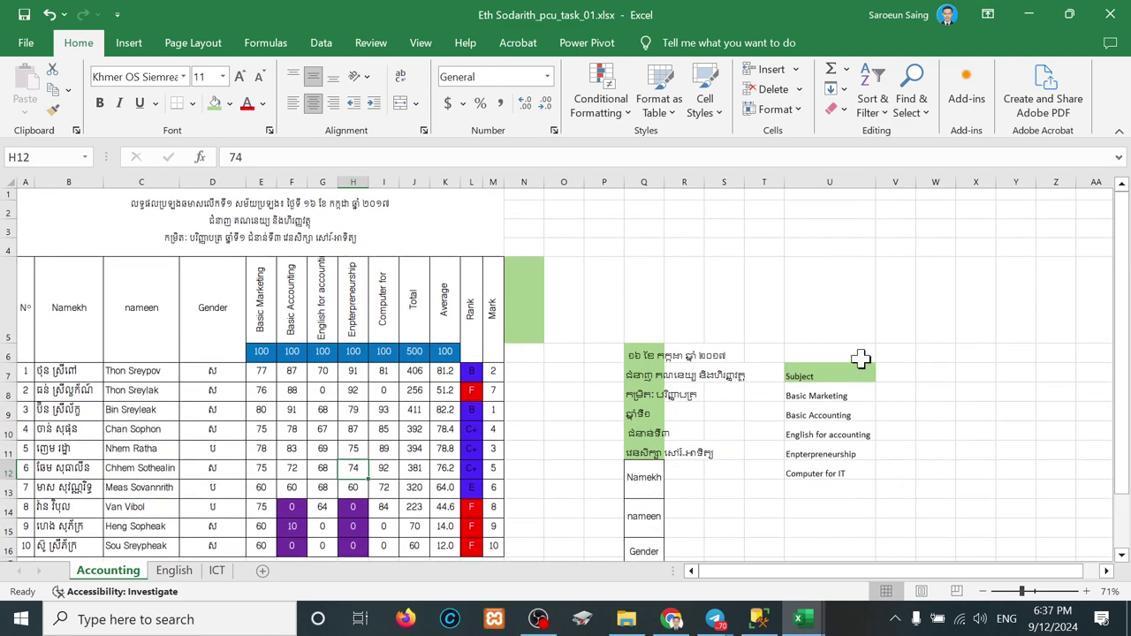
click(895, 378)
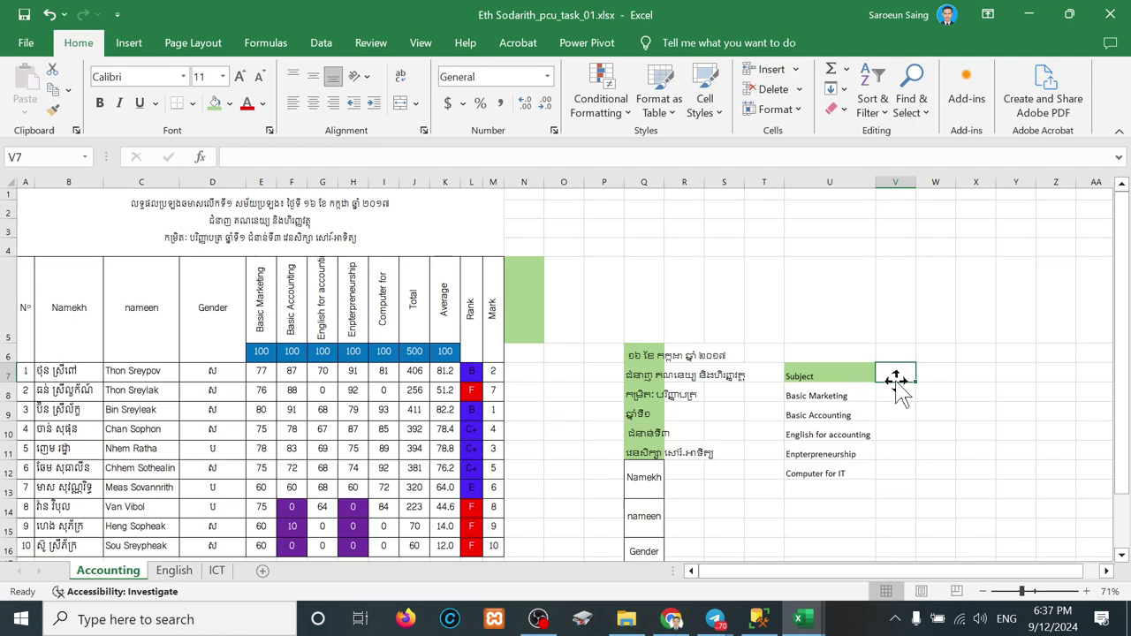
click(820, 396)
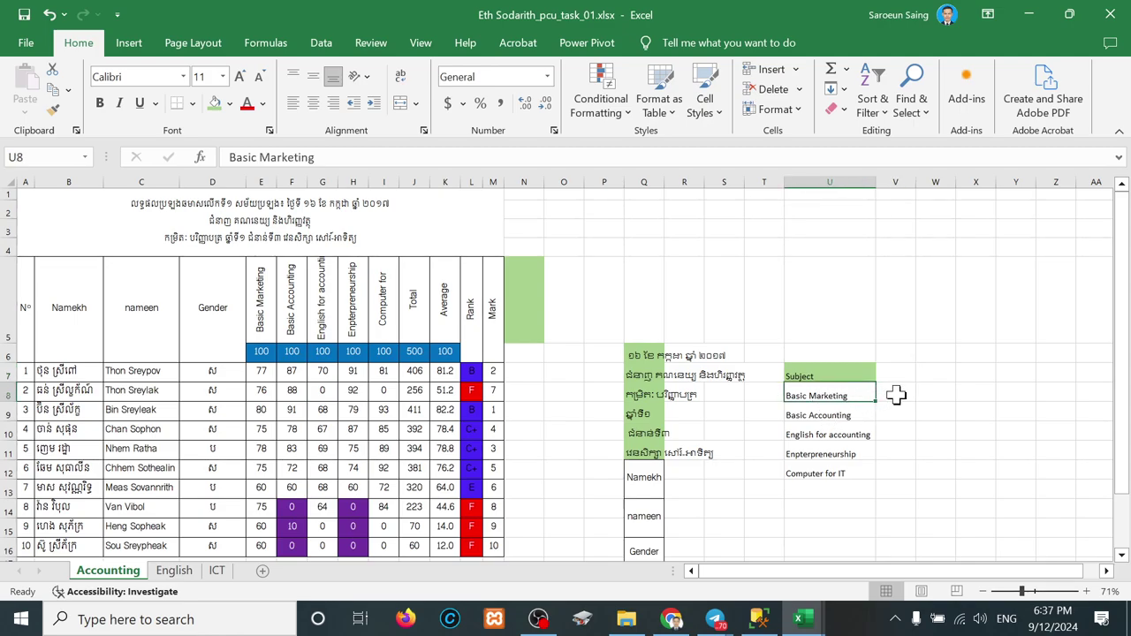
click(897, 395)
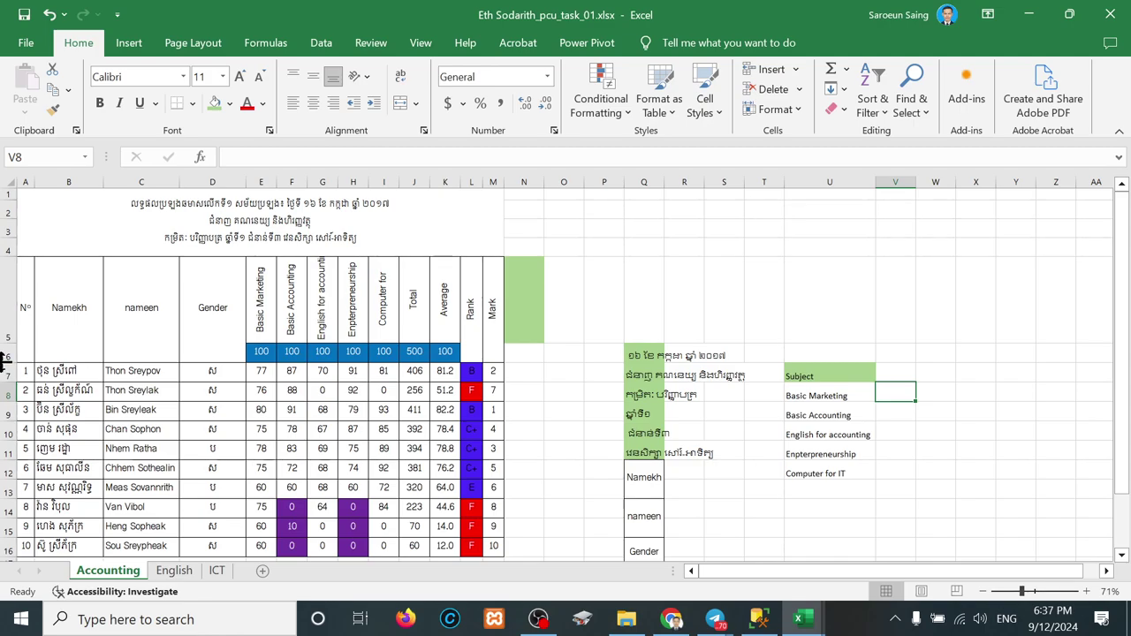
drag(43, 372, 206, 378)
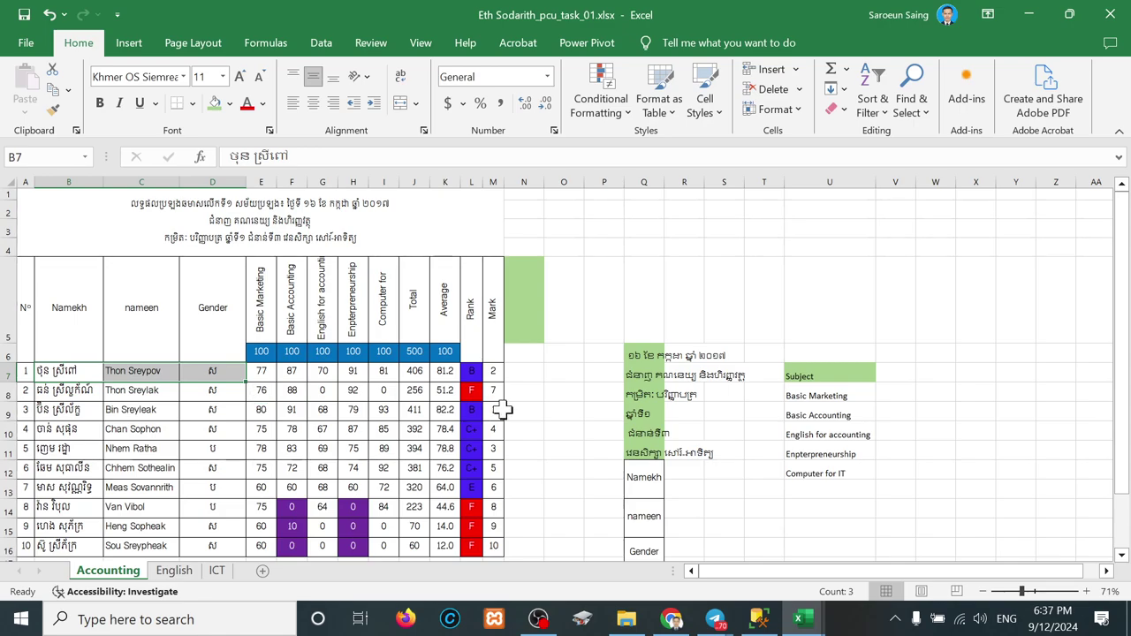
scroll(527, 417, down, 1)
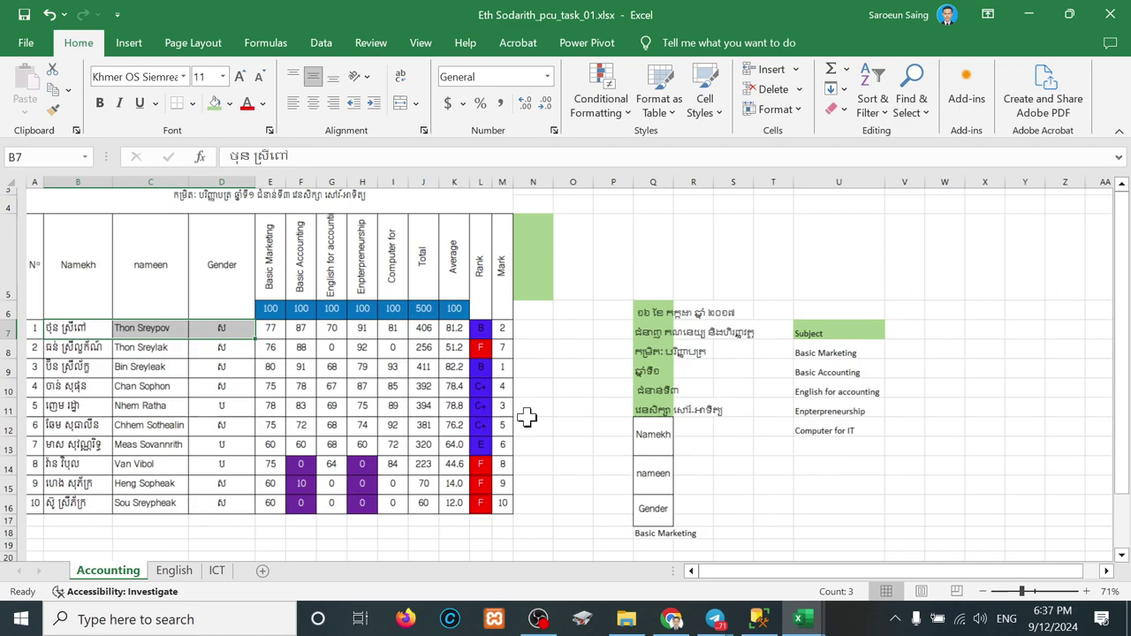
scroll(528, 417, down, 1)
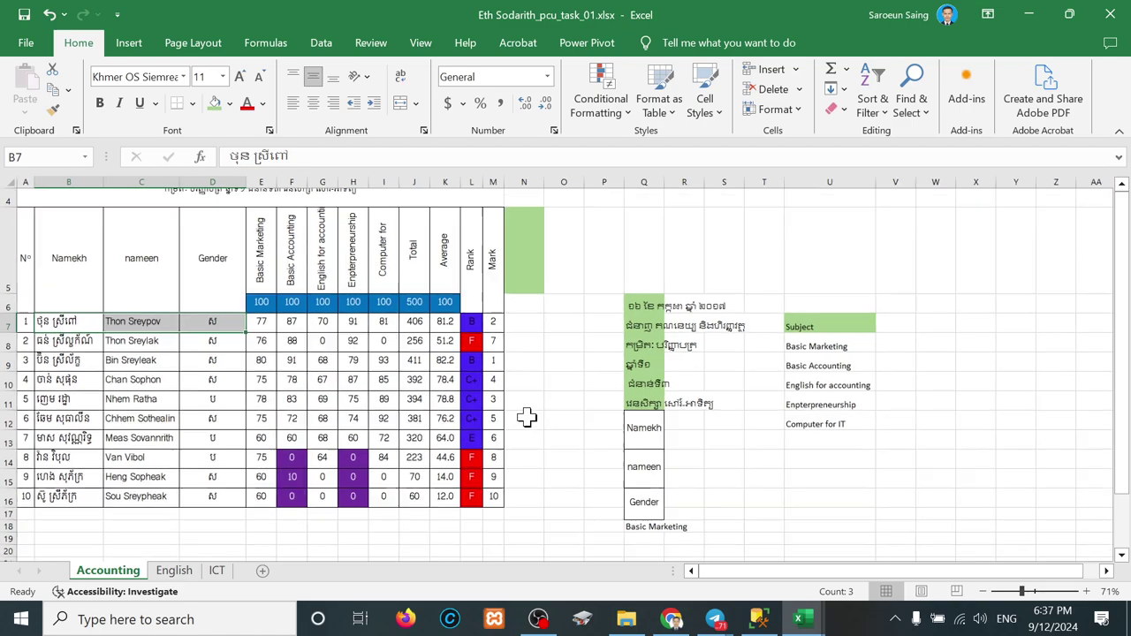
Step: Clear the stray Basic Marketing entry in Q18 below Gender
click(651, 528)
key(Delete)
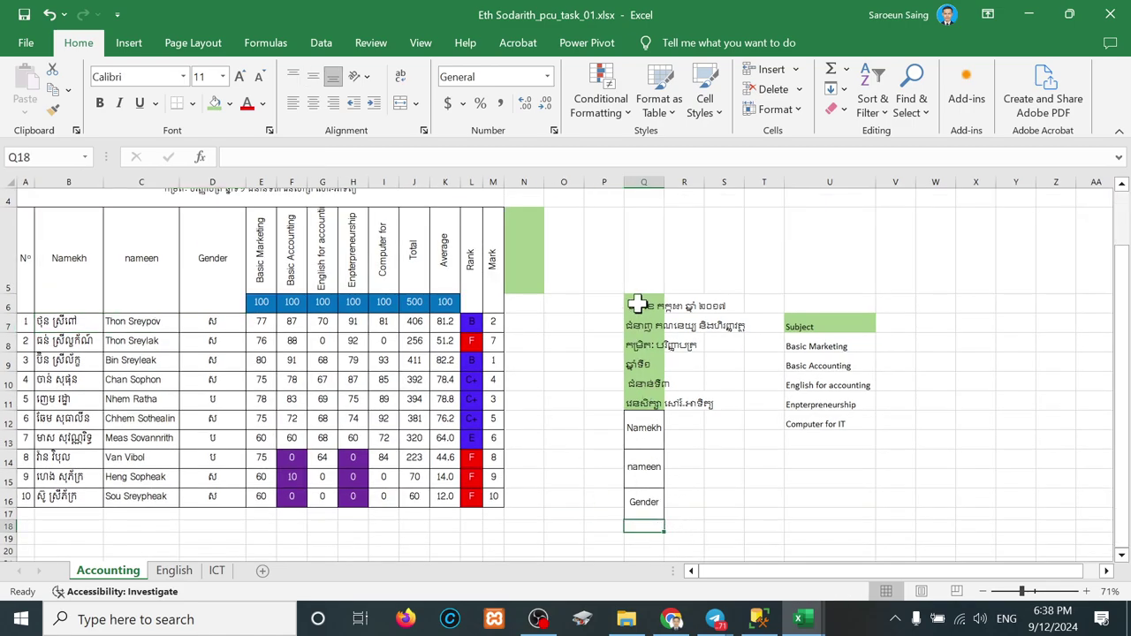
drag(636, 303, 637, 516)
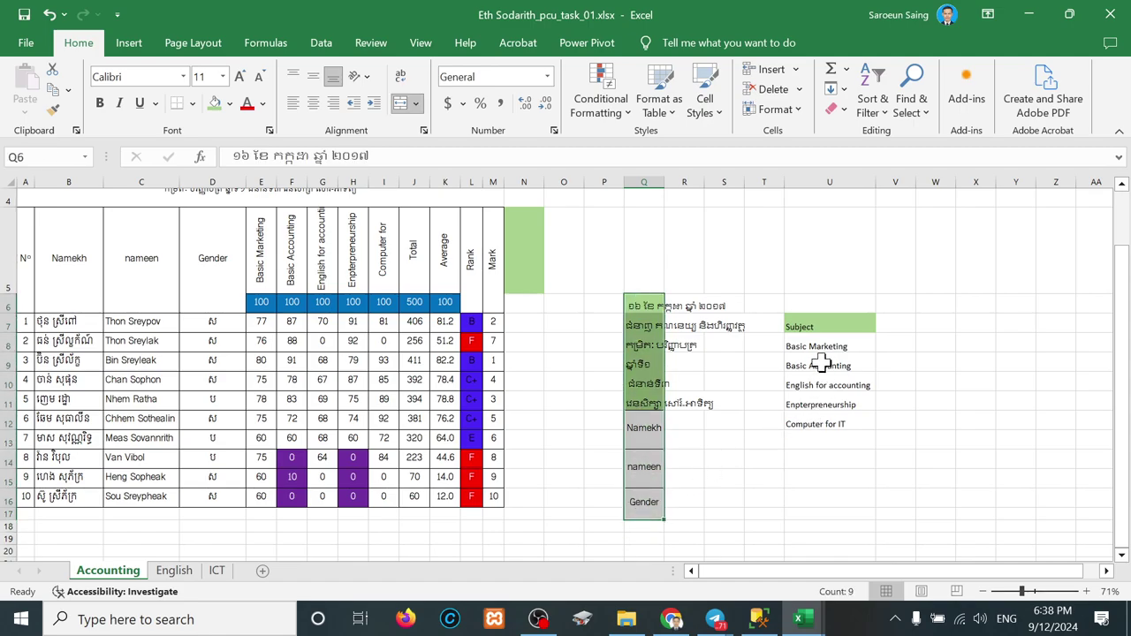
drag(807, 324, 818, 421)
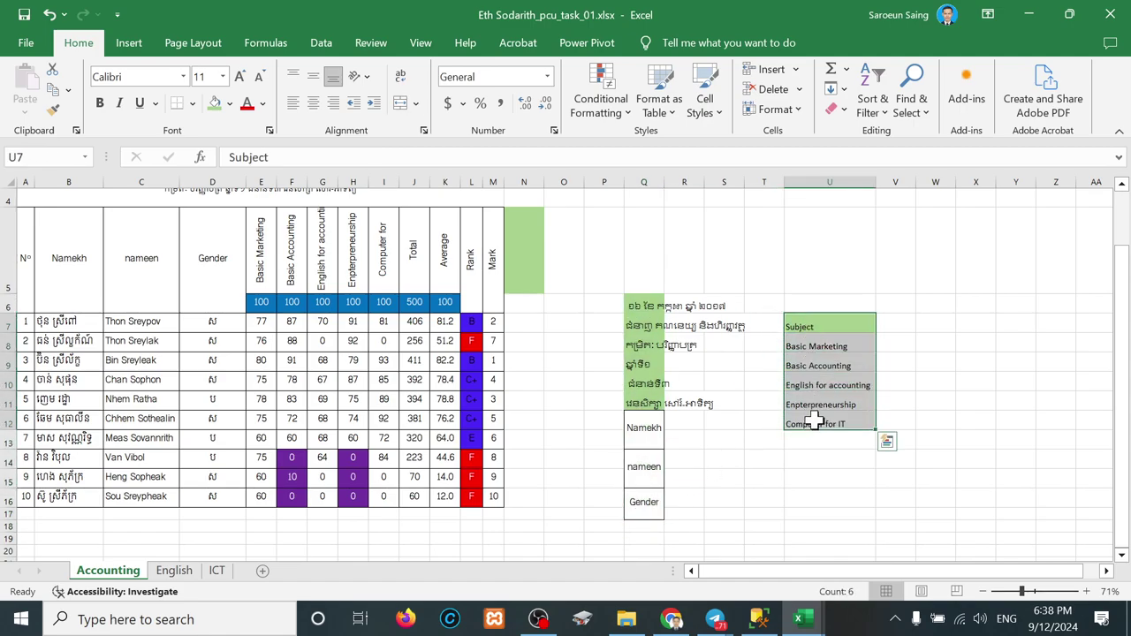
Step: Enter the header 'Score' in V7 beside the Subject heading
click(900, 325)
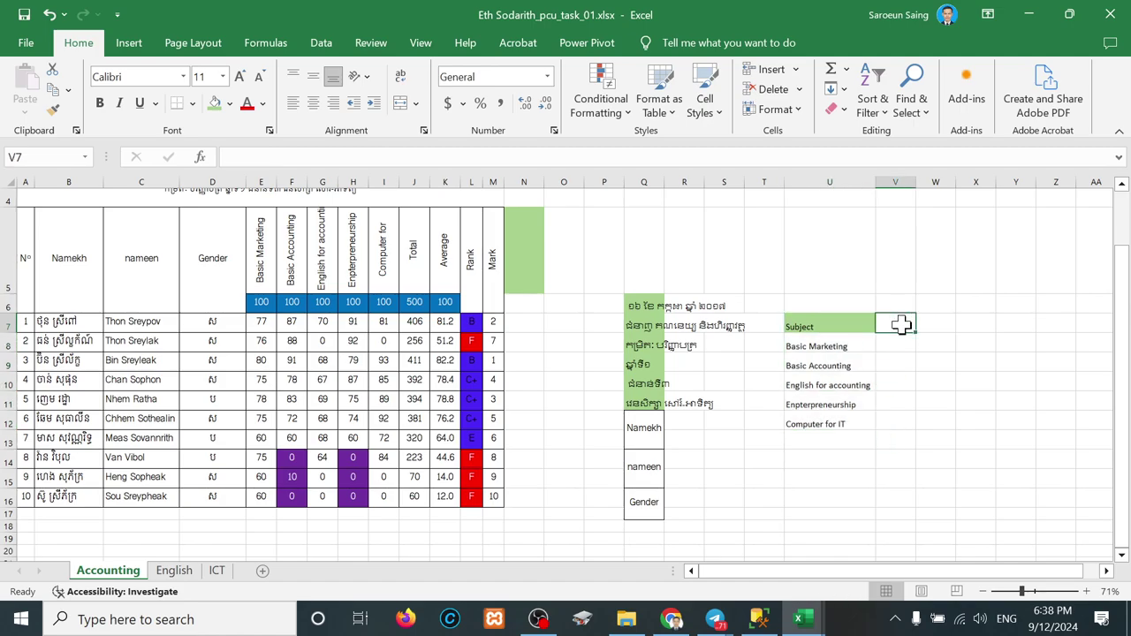
text(Subjec)
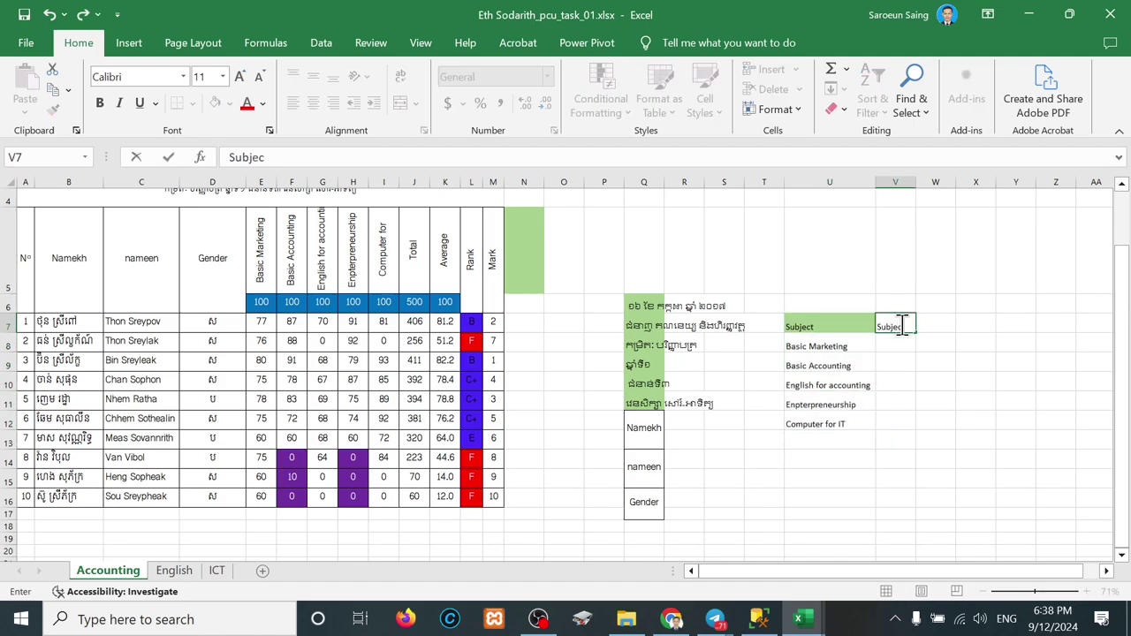
key(BackSpace)
key(BackSpace)
key(BackSpace)
key(BackSpace)
key(BackSpace)
key(BackSpace)
text(Mar)
key(BackSpace)
key(BackSpace)
key(BackSpace)
text(Score)
key(Return)
click(901, 326)
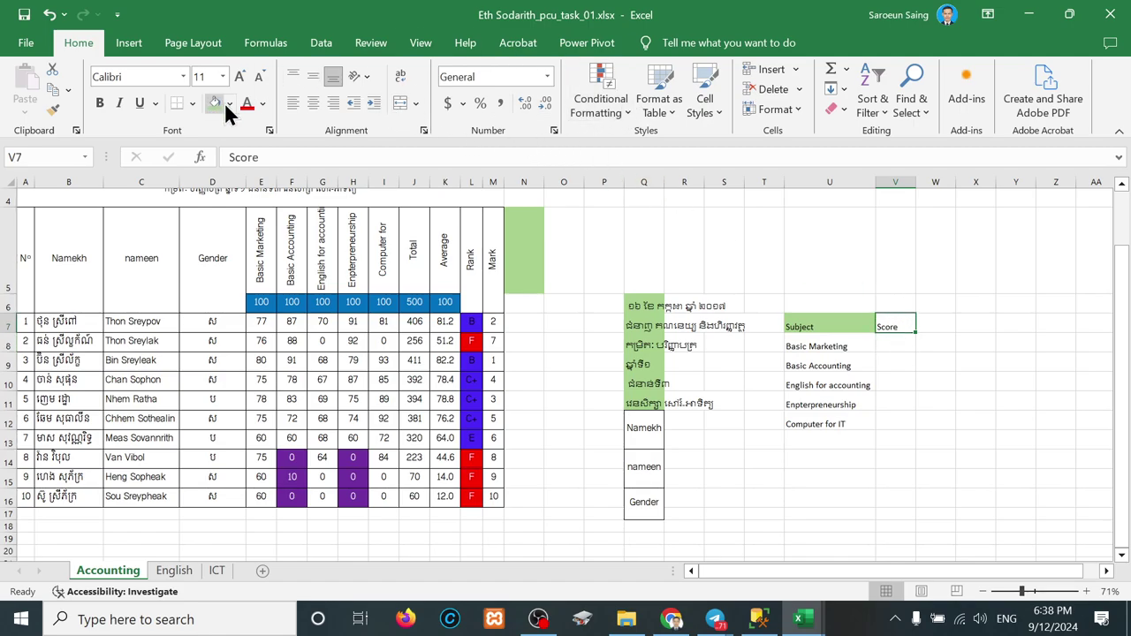
click(908, 342)
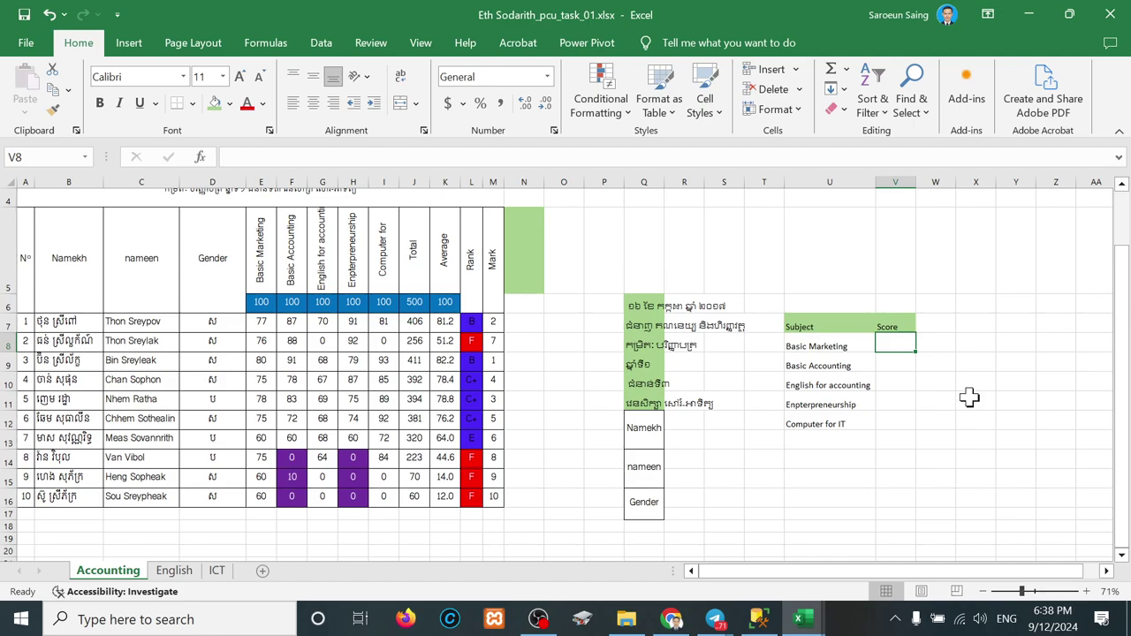
click(950, 460)
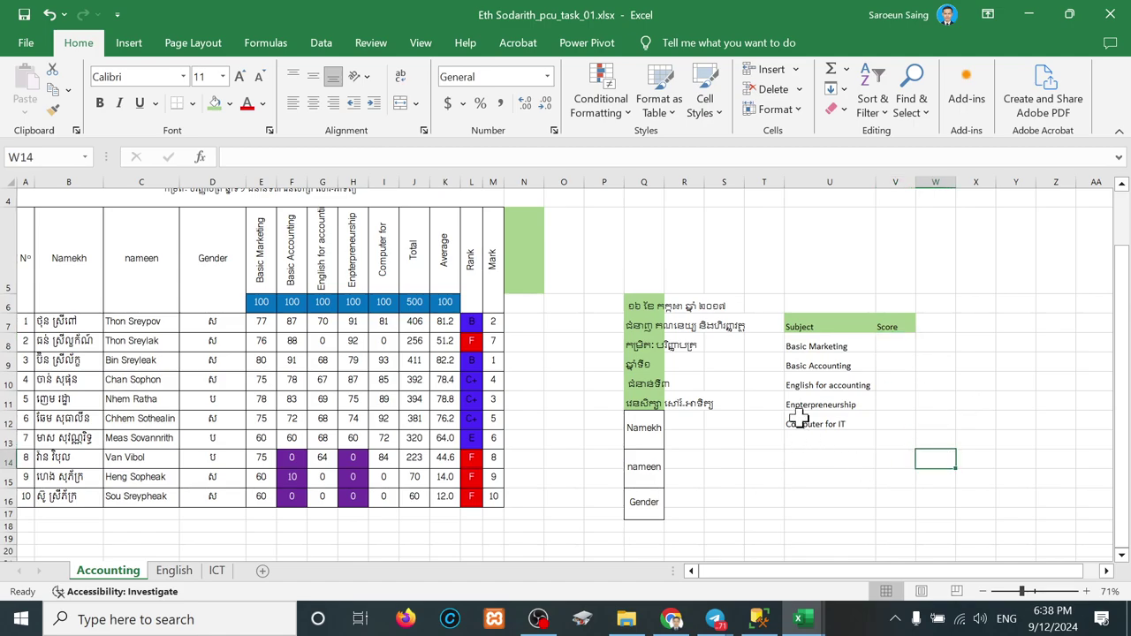
scroll(804, 429, up, 1)
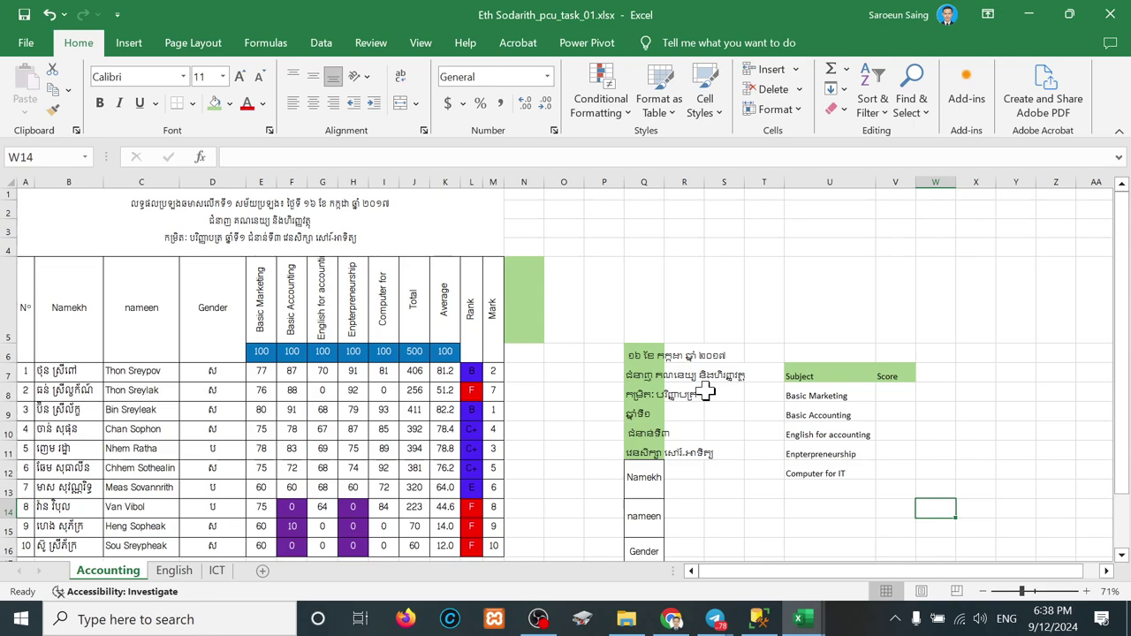
scroll(703, 392, down, 2)
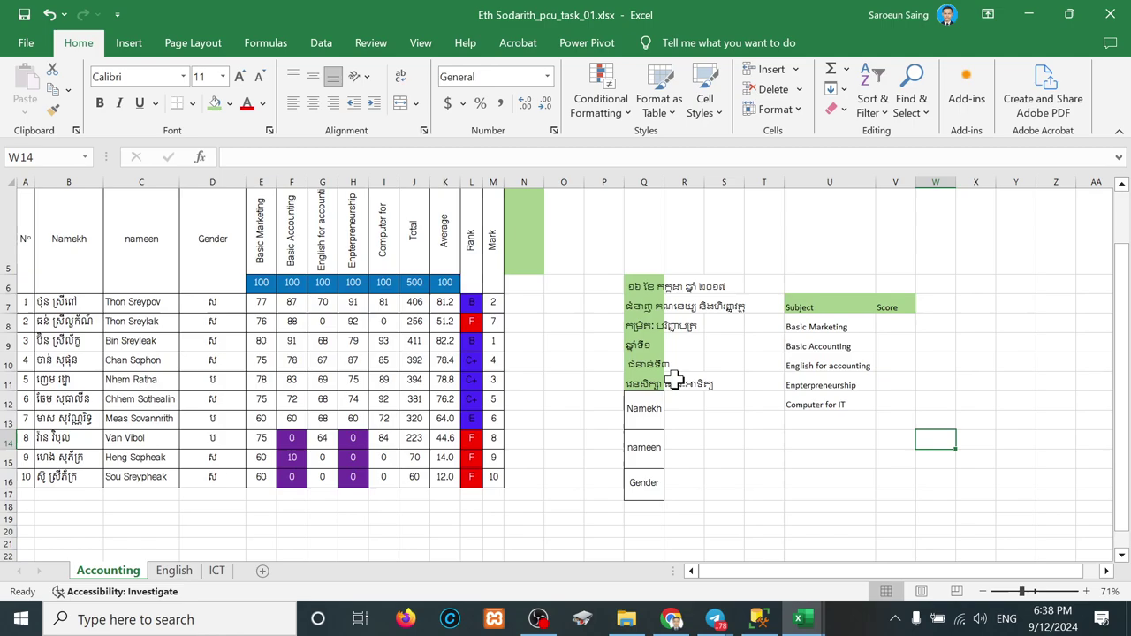
drag(646, 281, 636, 503)
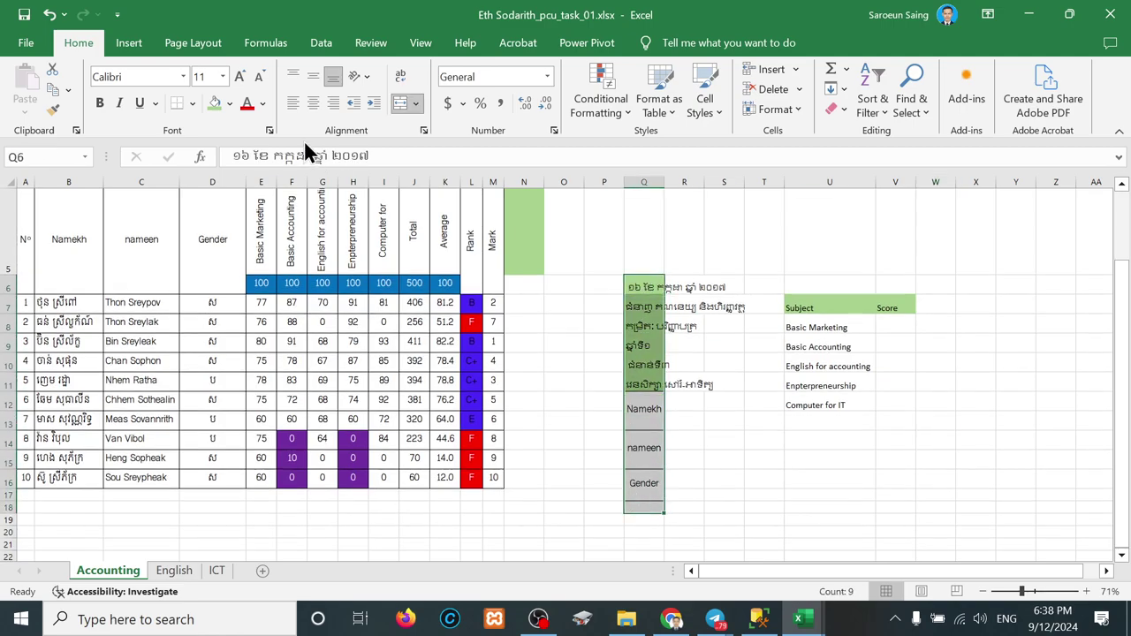
click(212, 102)
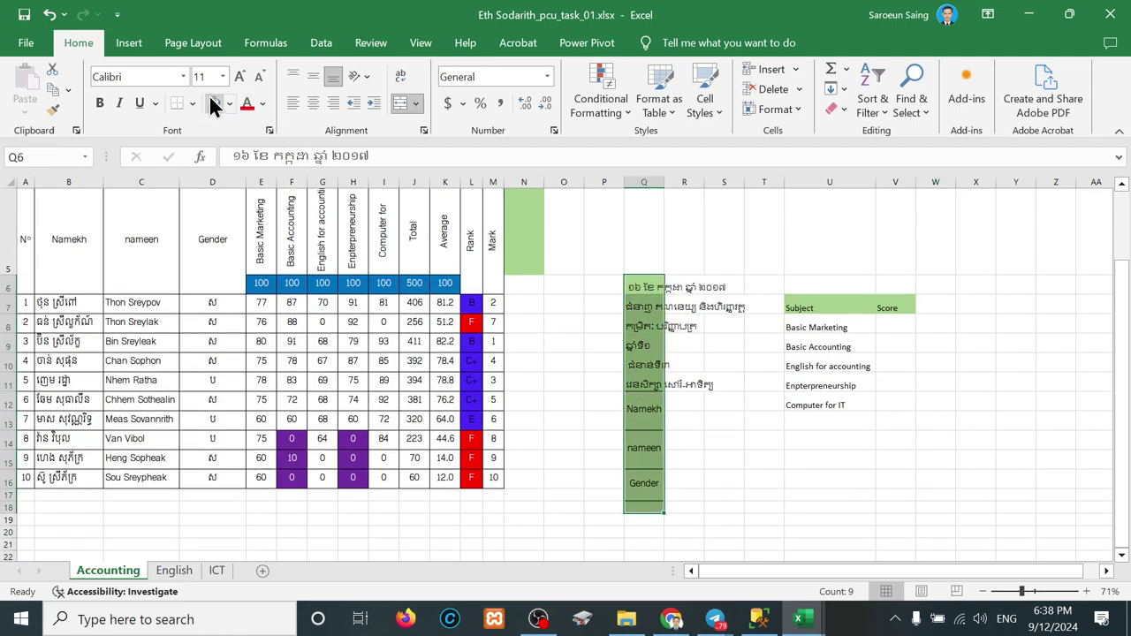
click(151, 76)
text(Khmer O)
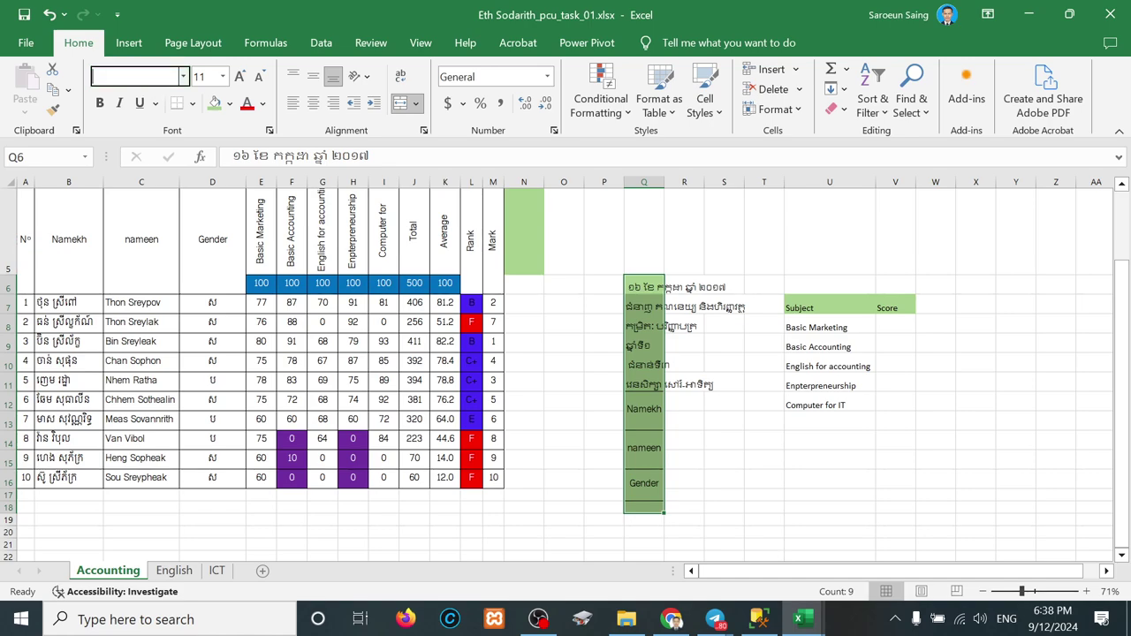
text(S )
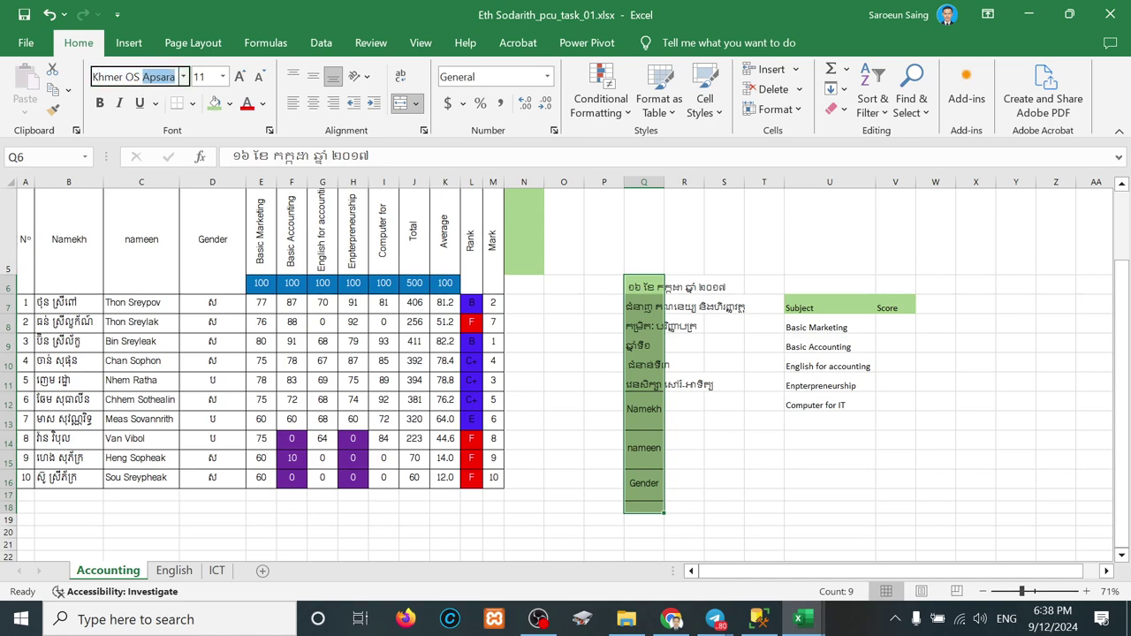
text(Siemrea)
key(Return)
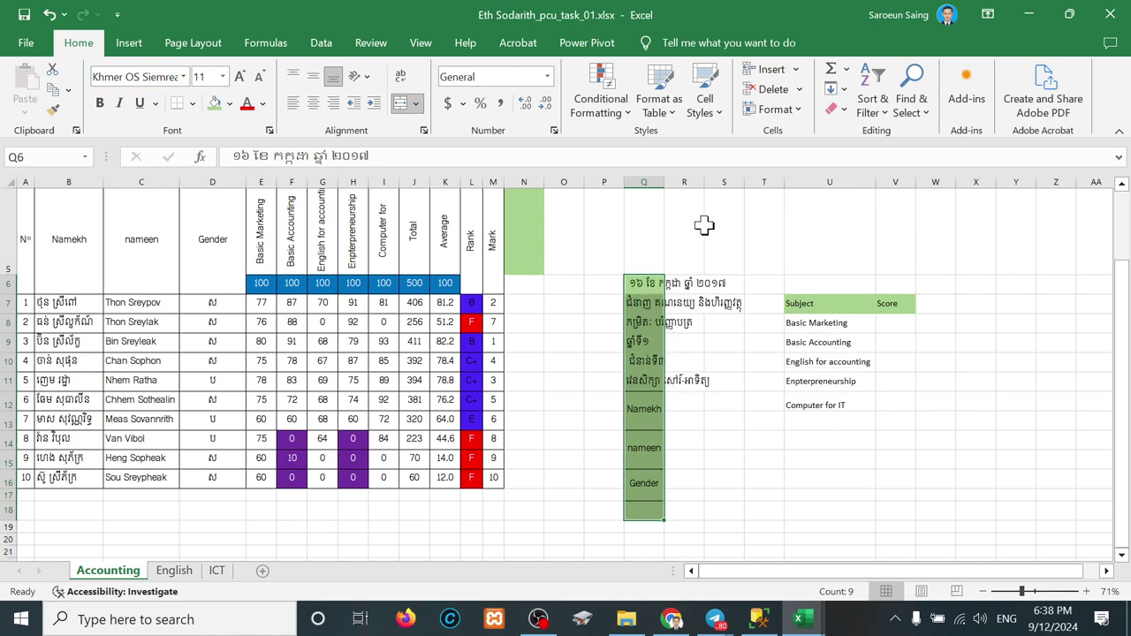
double_click(664, 182)
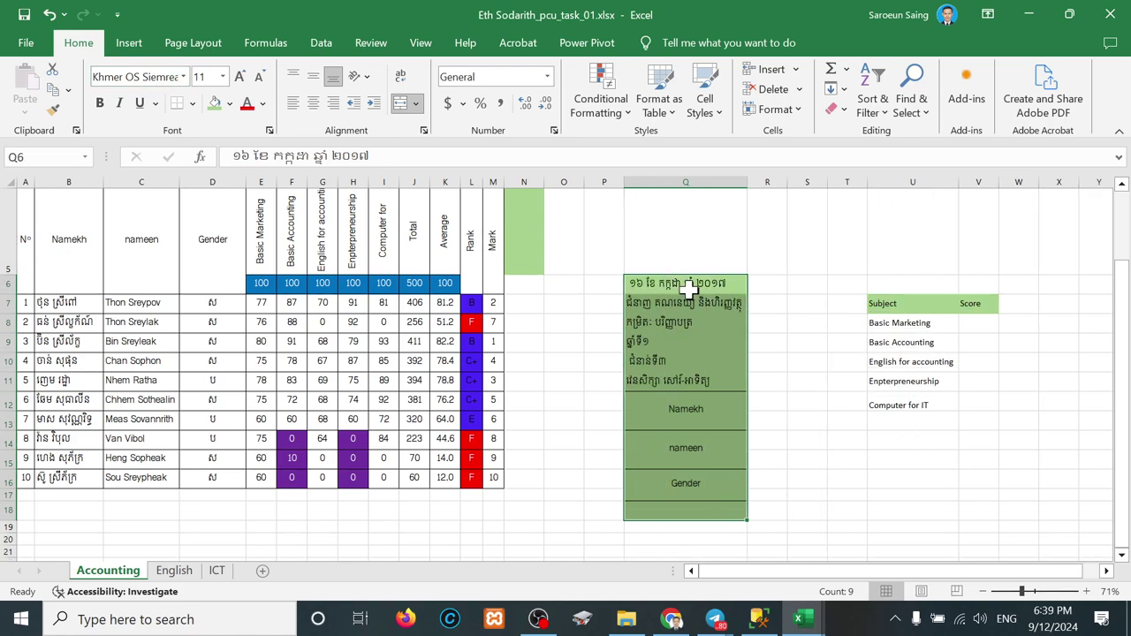
click(688, 288)
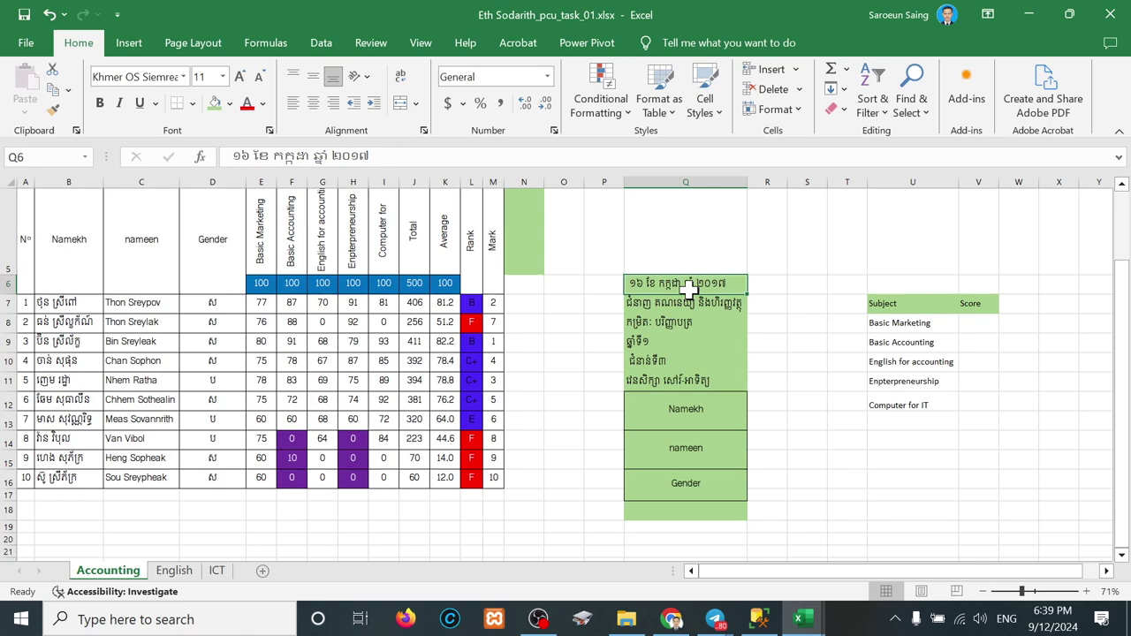
click(690, 309)
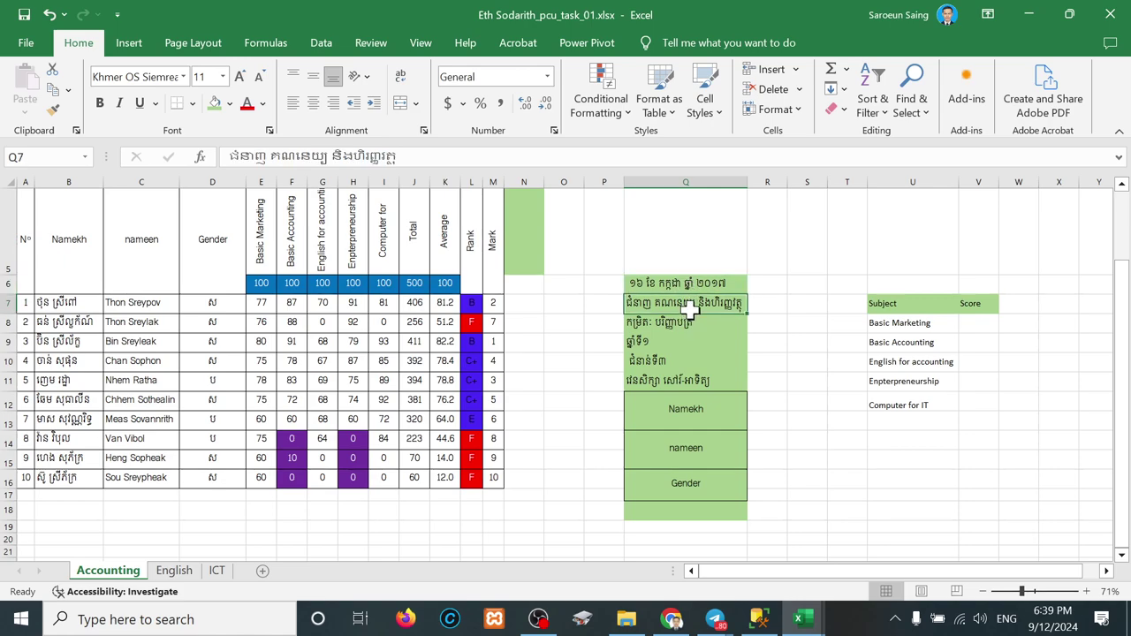
click(667, 326)
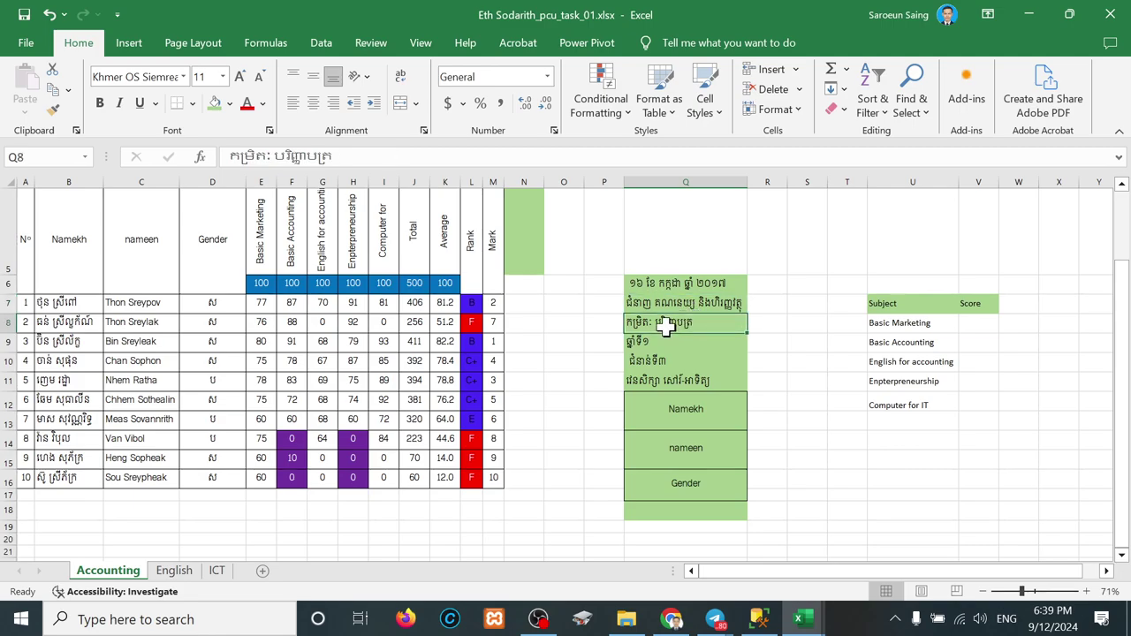
click(648, 346)
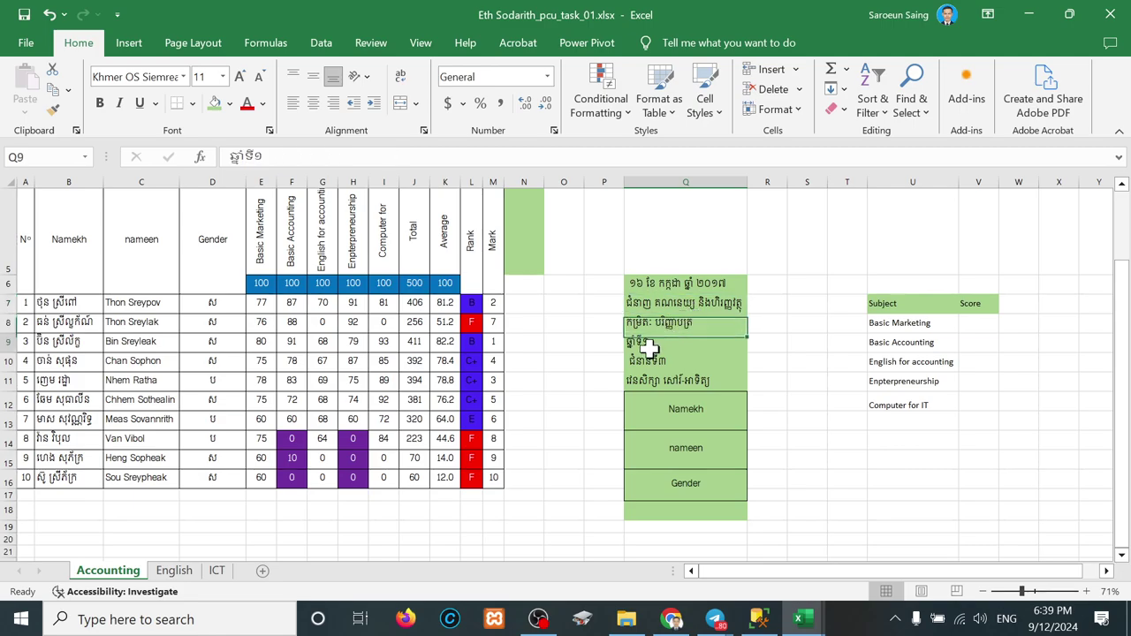
click(651, 380)
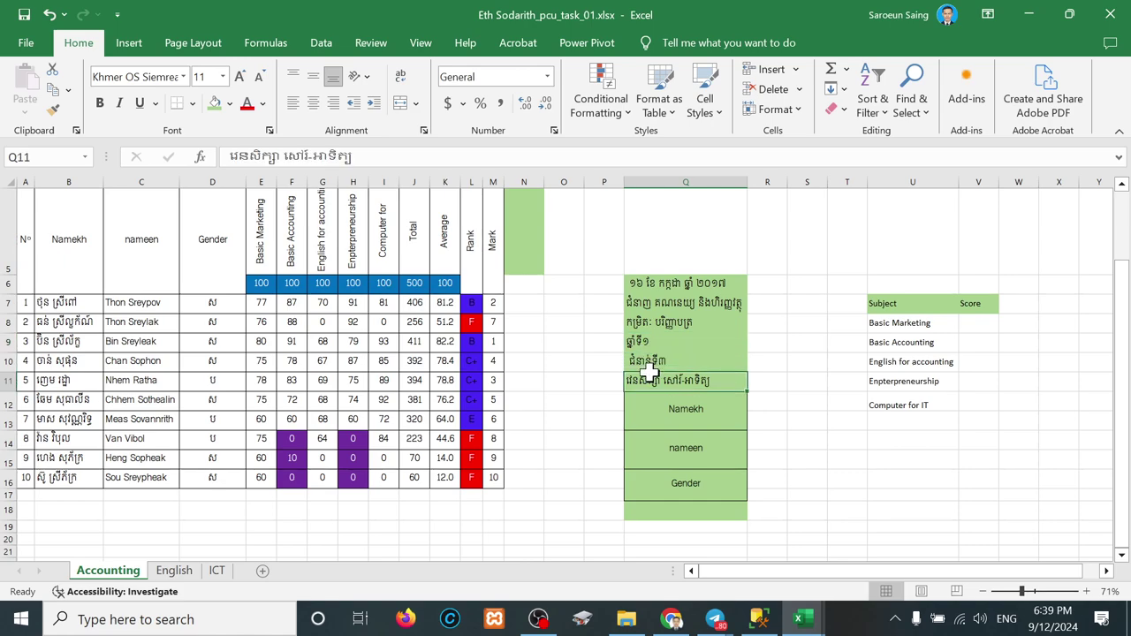
click(630, 358)
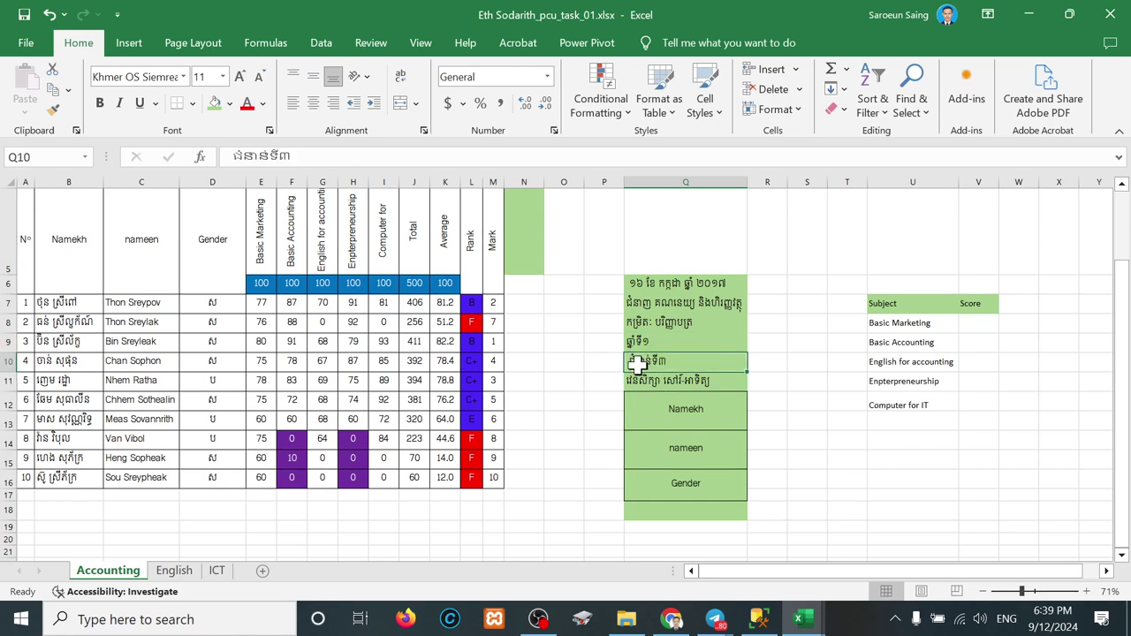
click(646, 377)
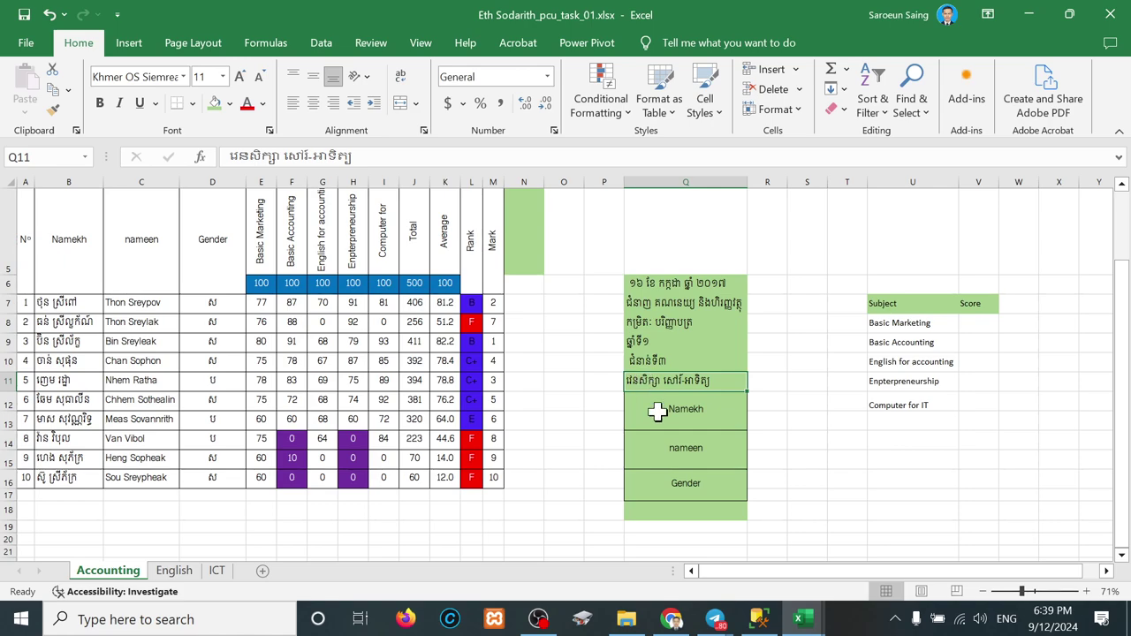
click(658, 414)
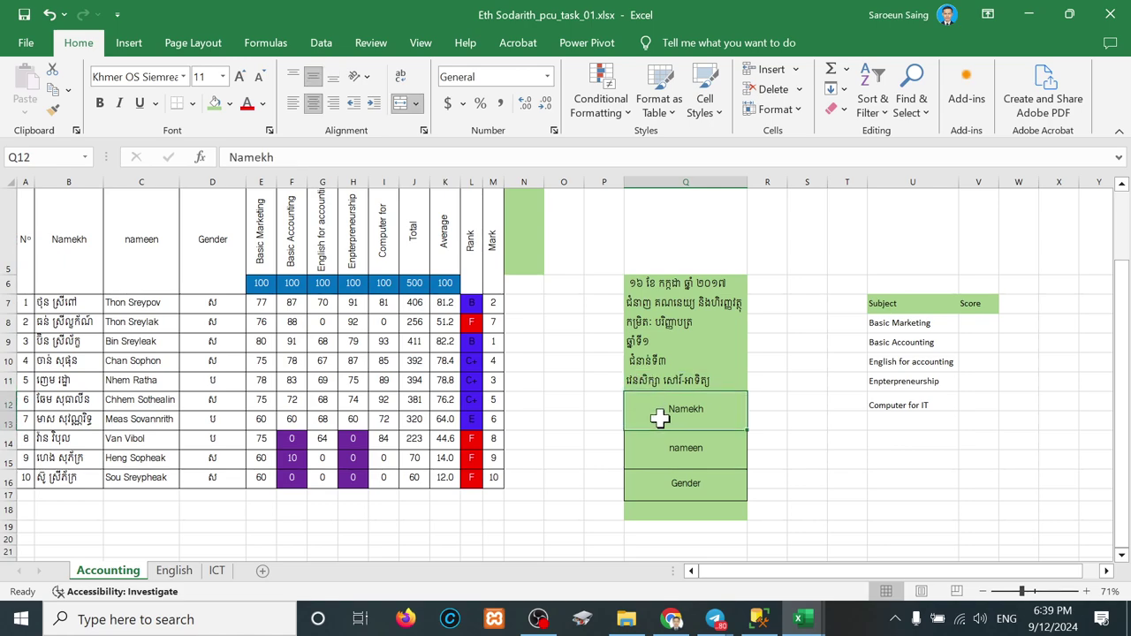
click(665, 464)
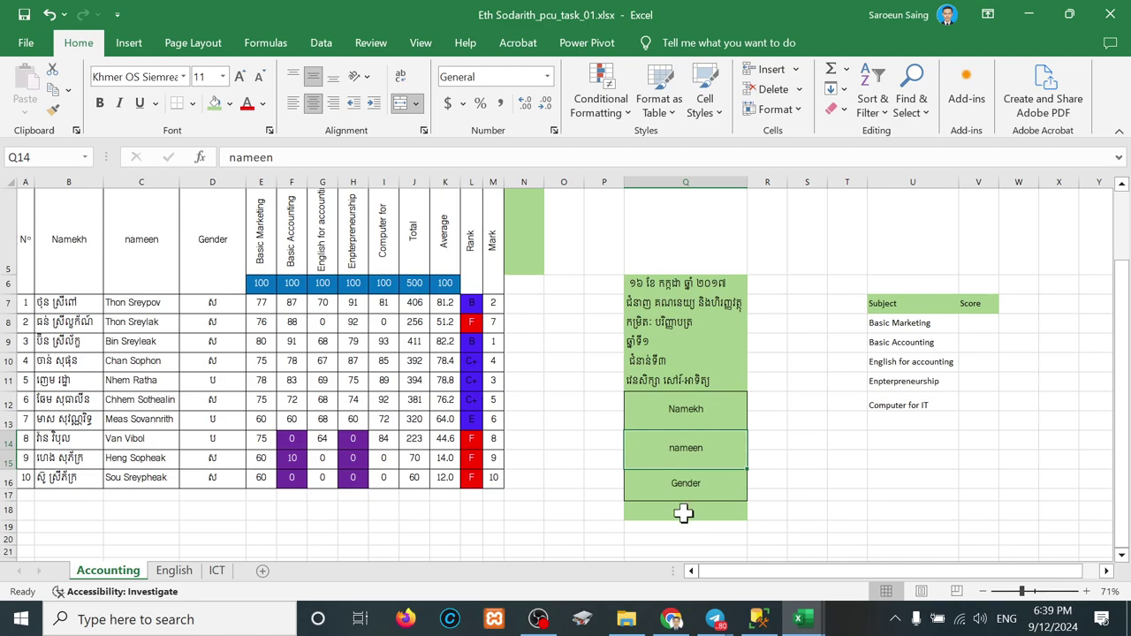
click(686, 495)
scroll(683, 498, down, 1)
scroll(683, 498, up, 1)
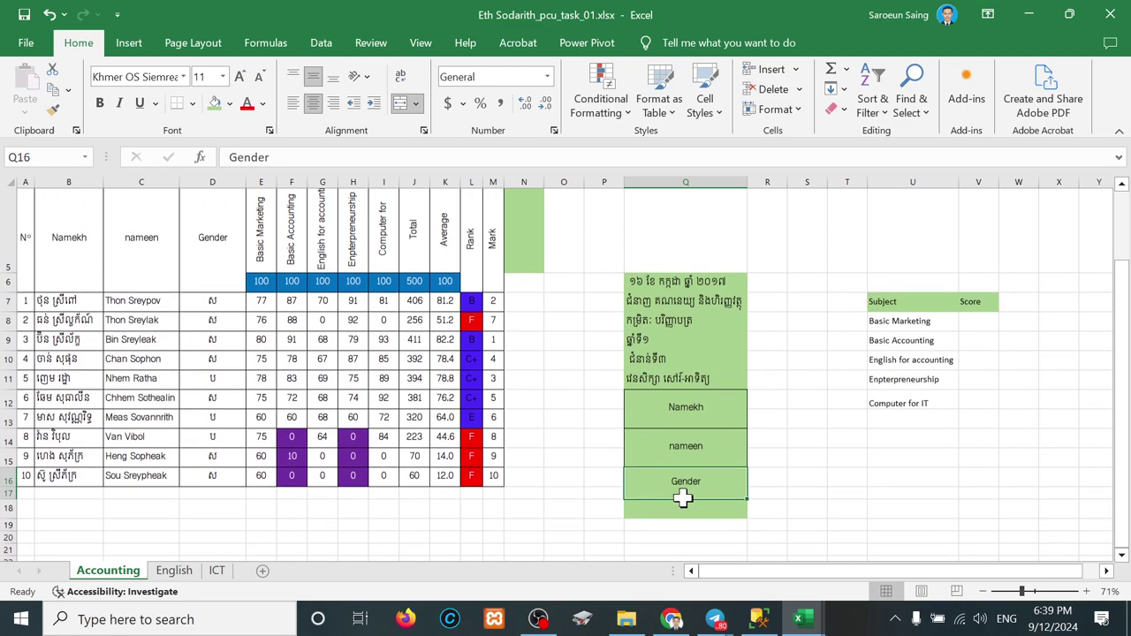
click(711, 516)
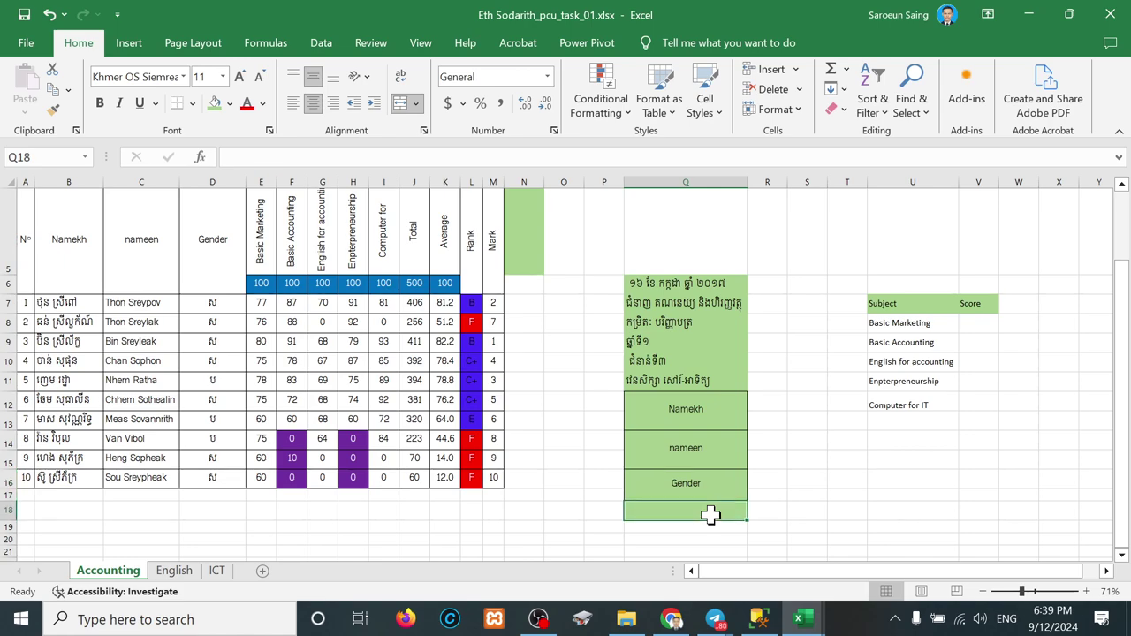
click(915, 303)
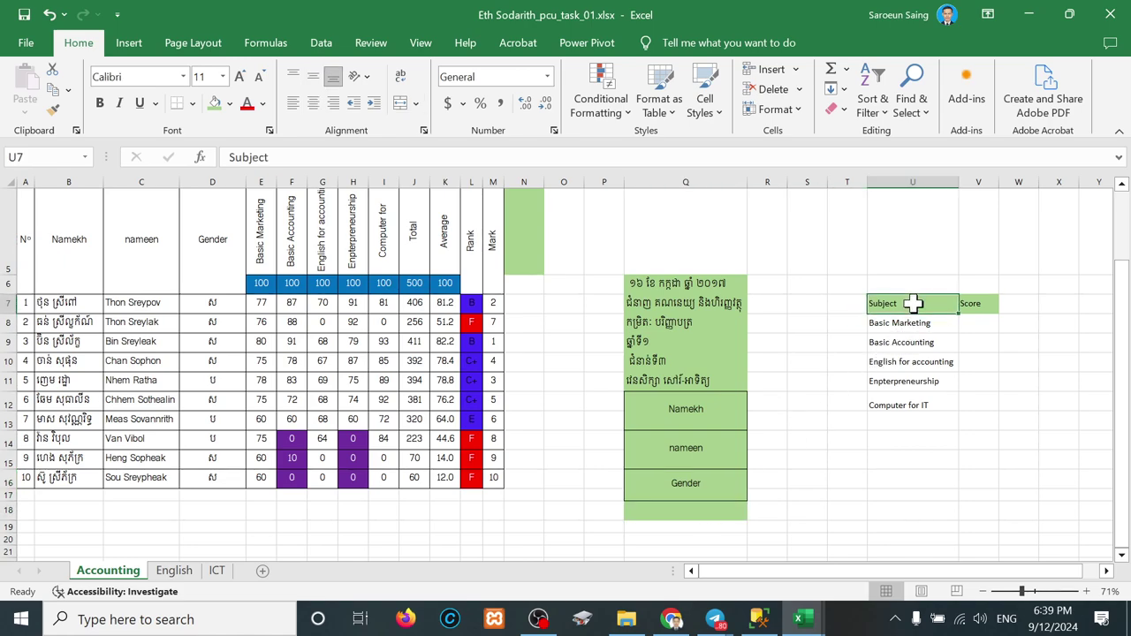
click(981, 304)
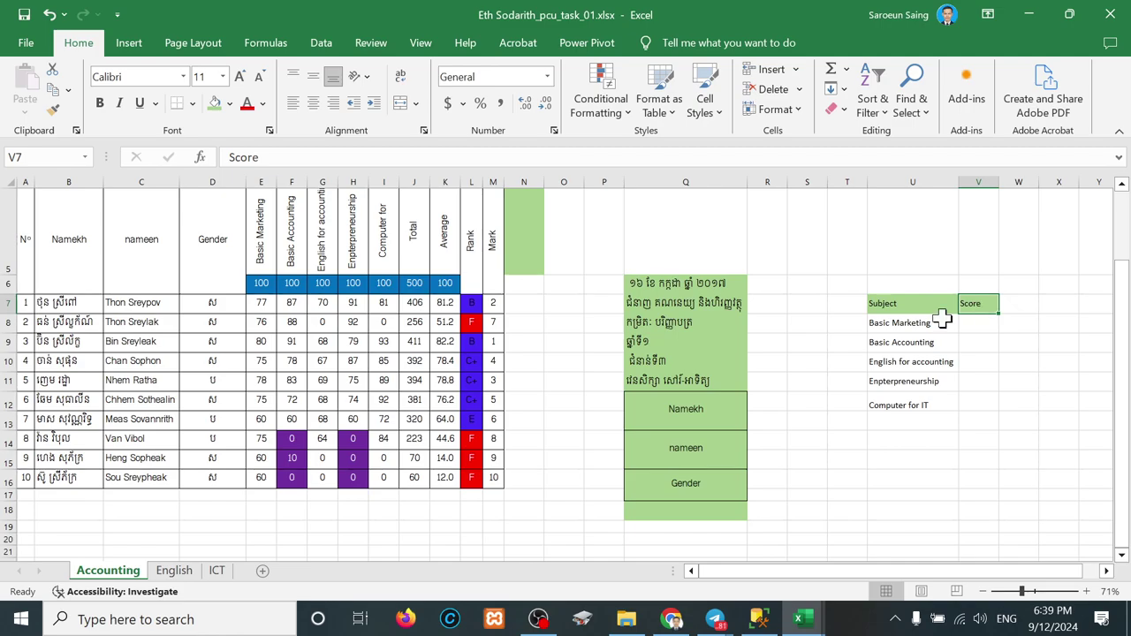
scroll(296, 325, up, 2)
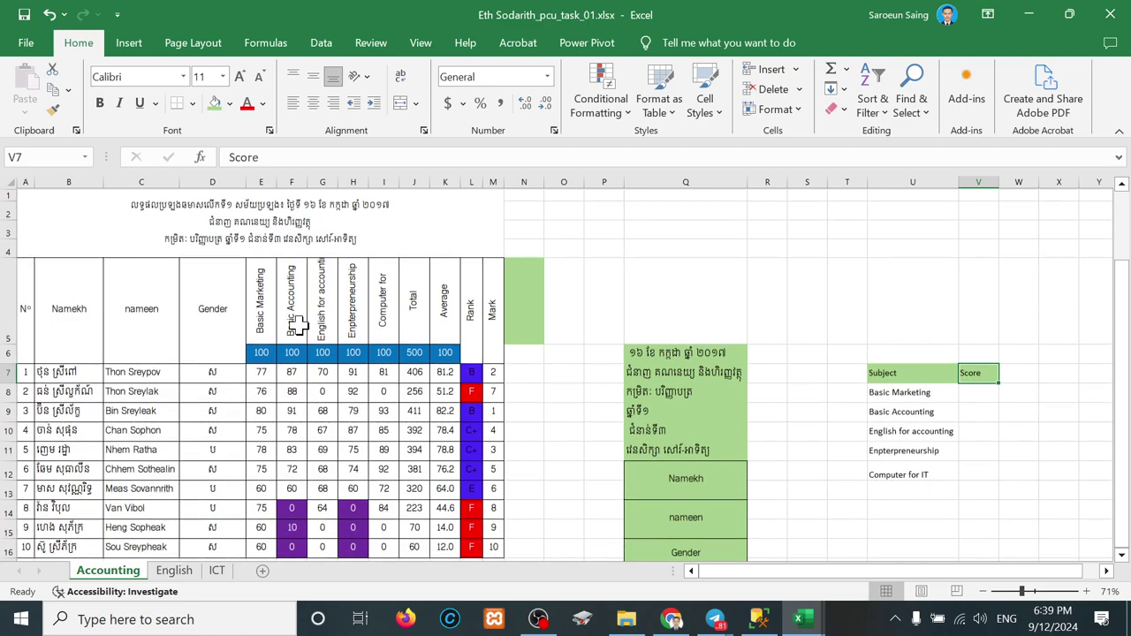
click(174, 572)
scroll(171, 380, up, 5)
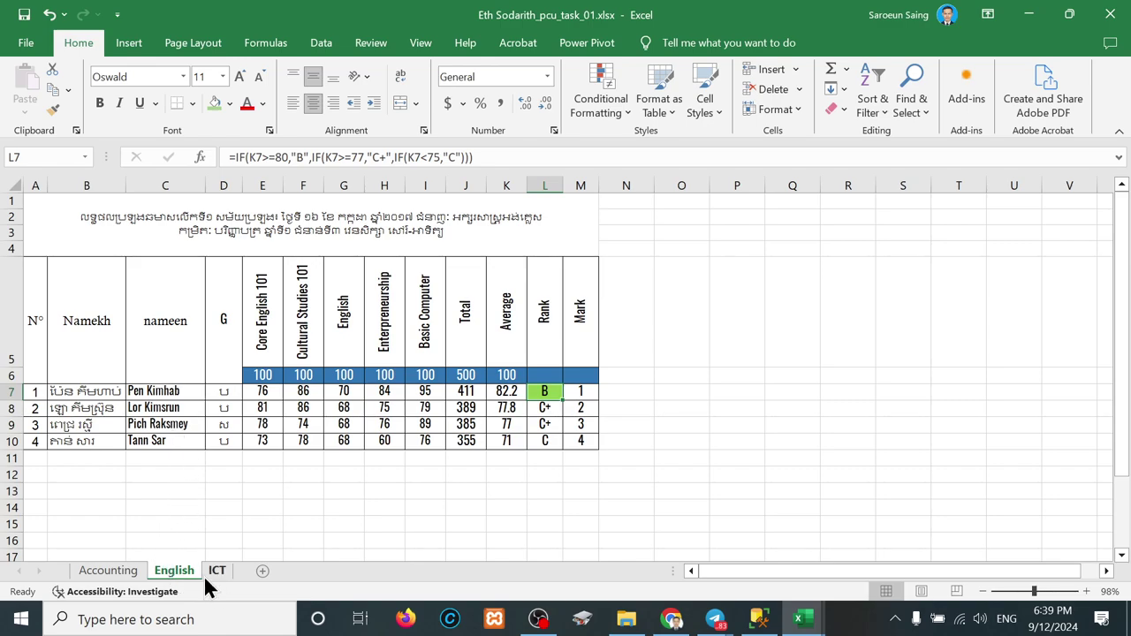
click(108, 570)
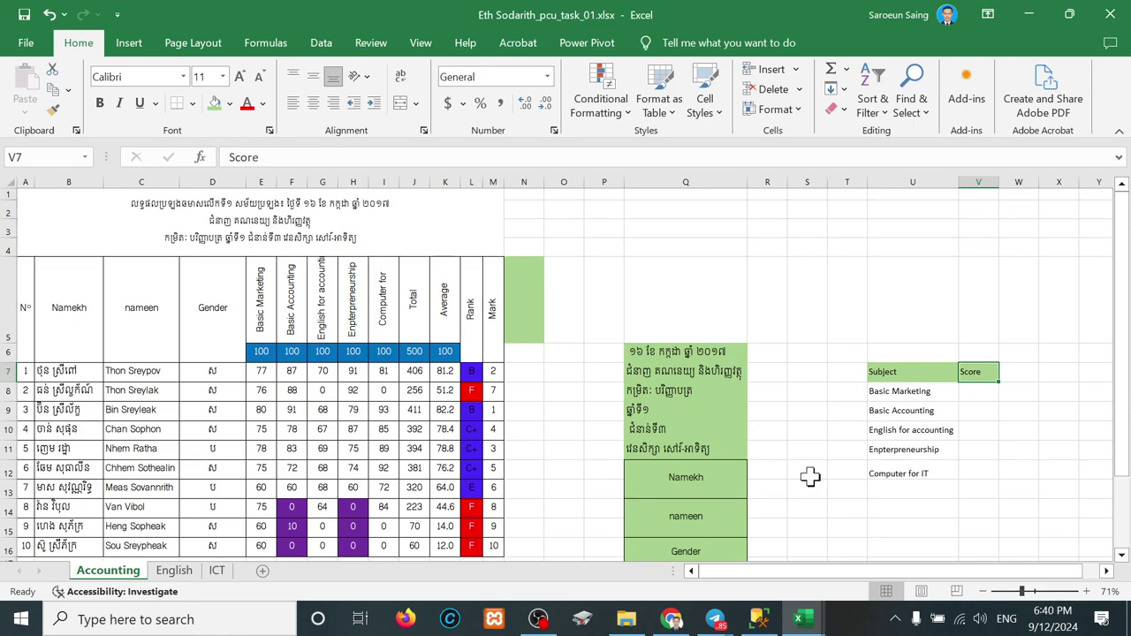
click(892, 393)
drag(892, 393, 889, 459)
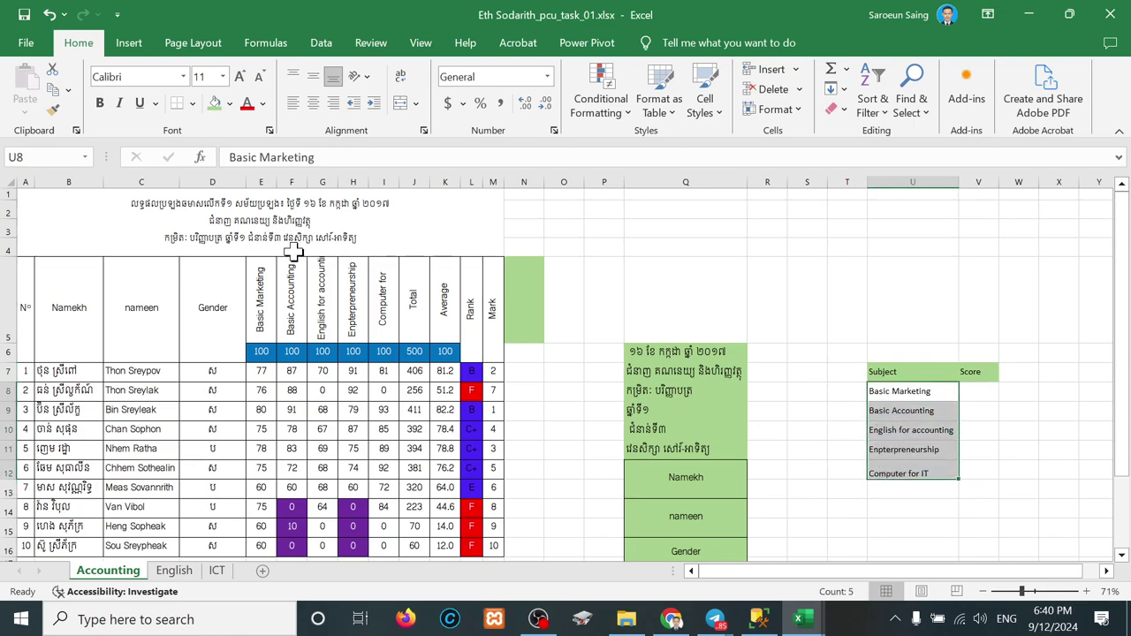
click(258, 293)
drag(258, 294, 383, 294)
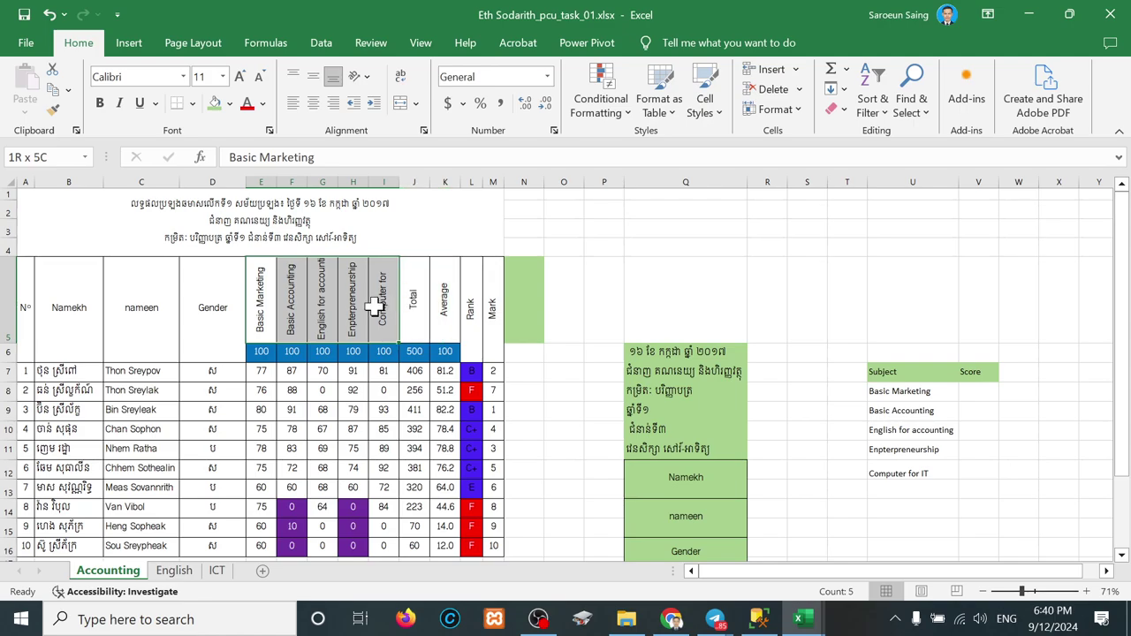
click(174, 570)
drag(269, 340, 419, 340)
click(217, 570)
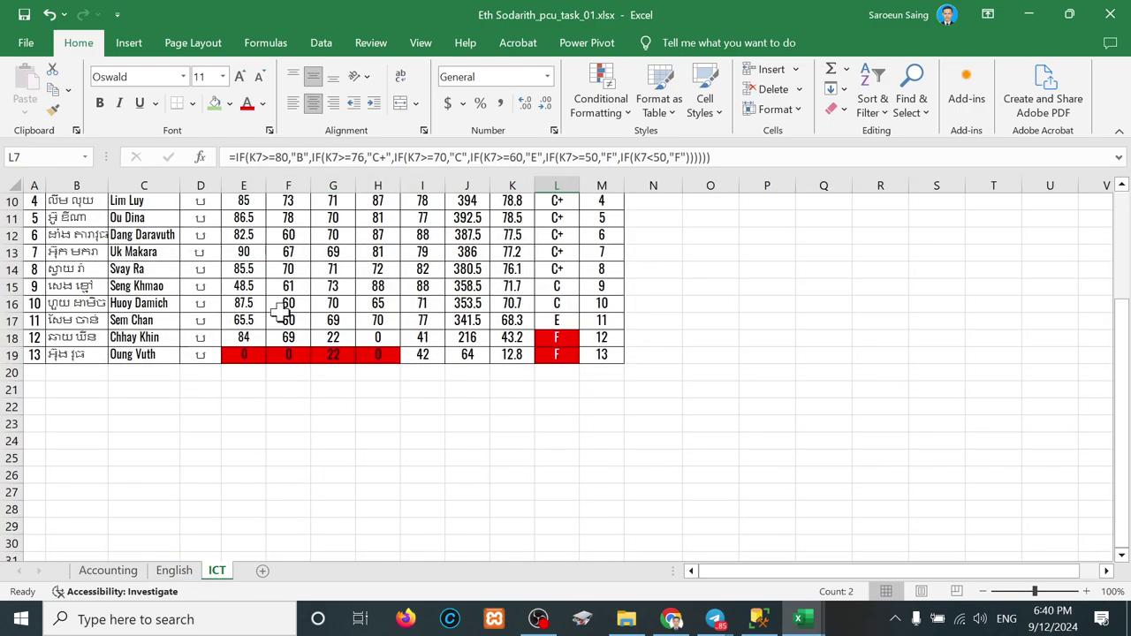
scroll(280, 313, up, 3)
drag(256, 309, 408, 318)
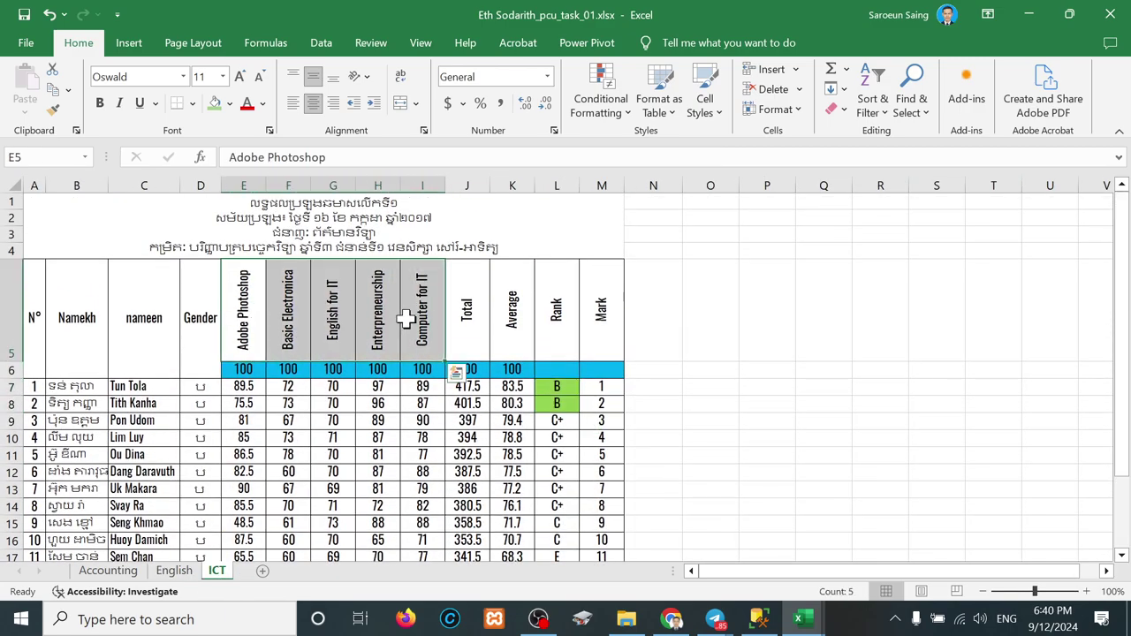
click(104, 570)
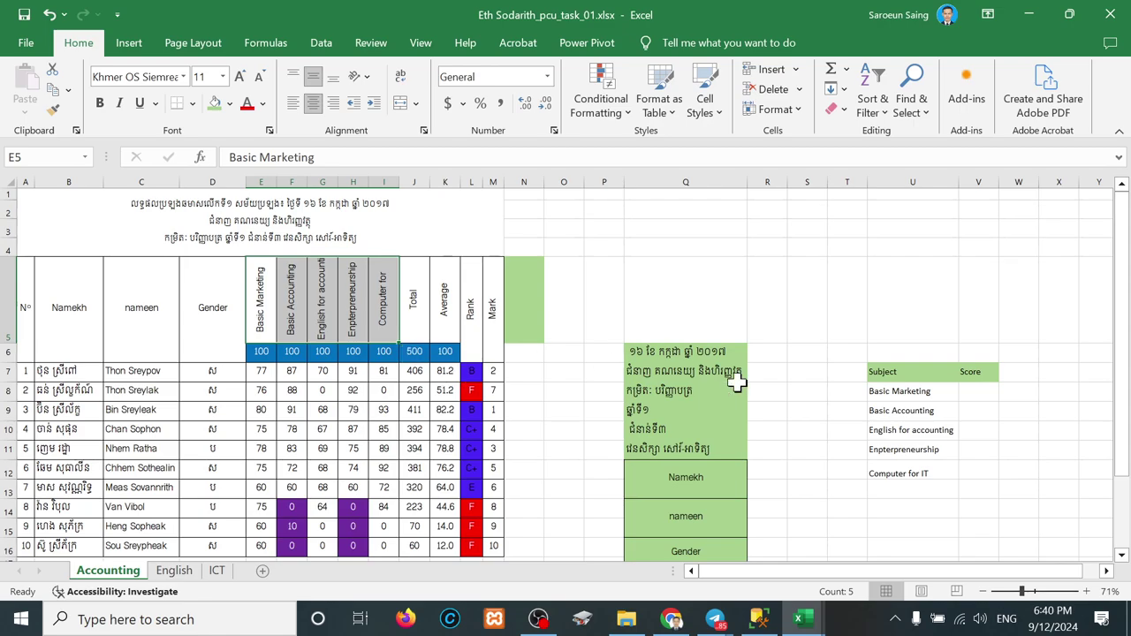
scroll(789, 433, down, 2)
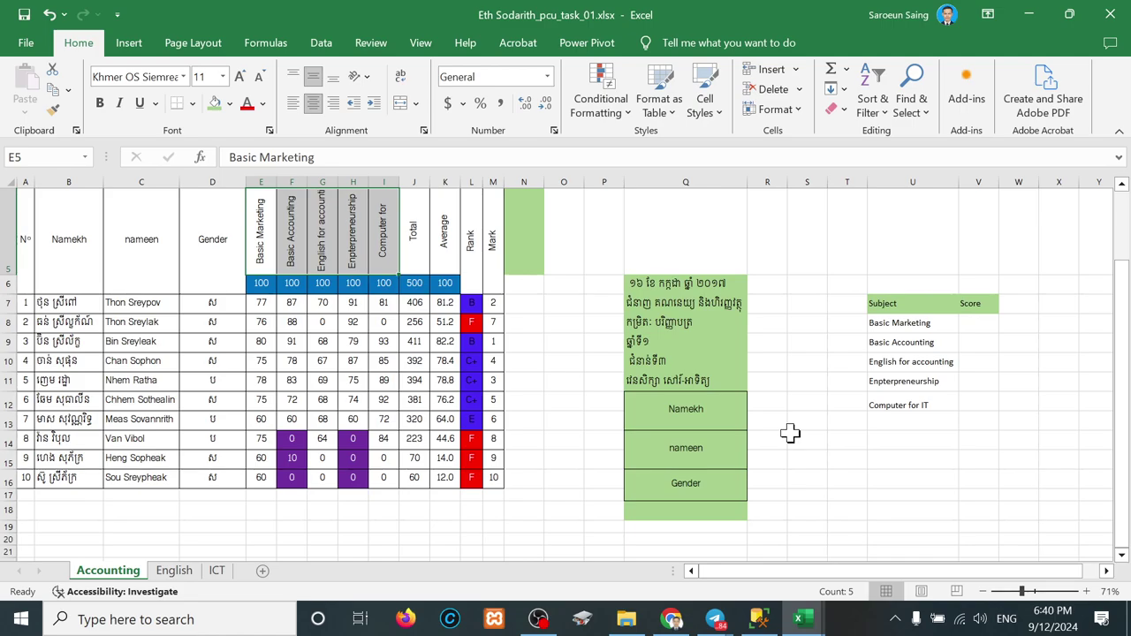
Step: Type the heading 'Specialty' in T7 and fill it green like Subject
double_click(652, 303)
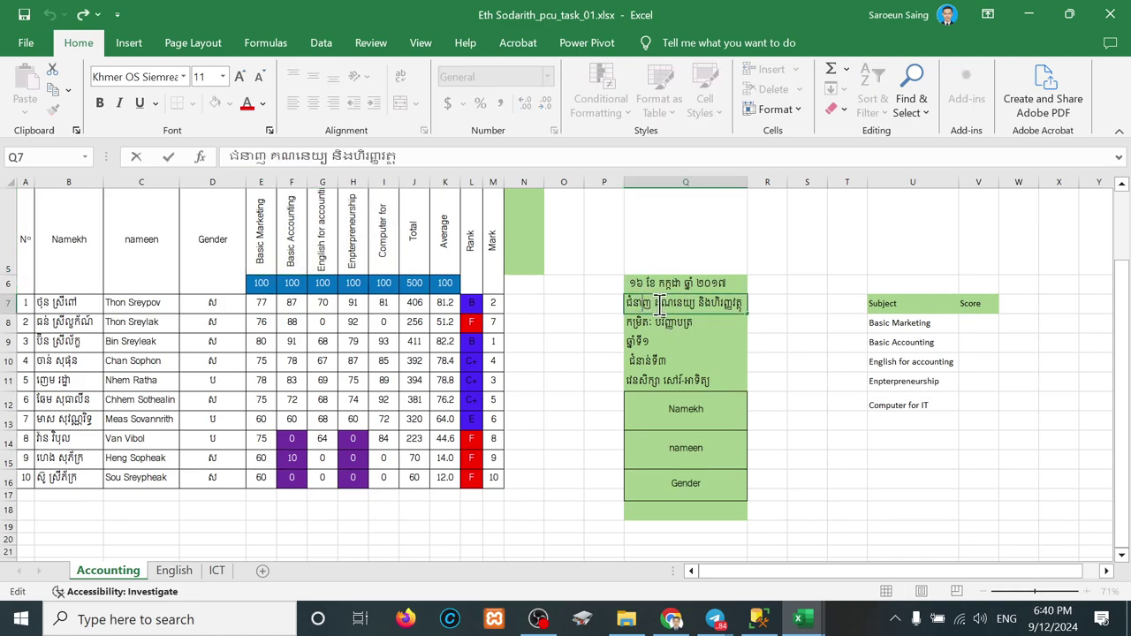
drag(654, 311, 767, 303)
click(851, 306)
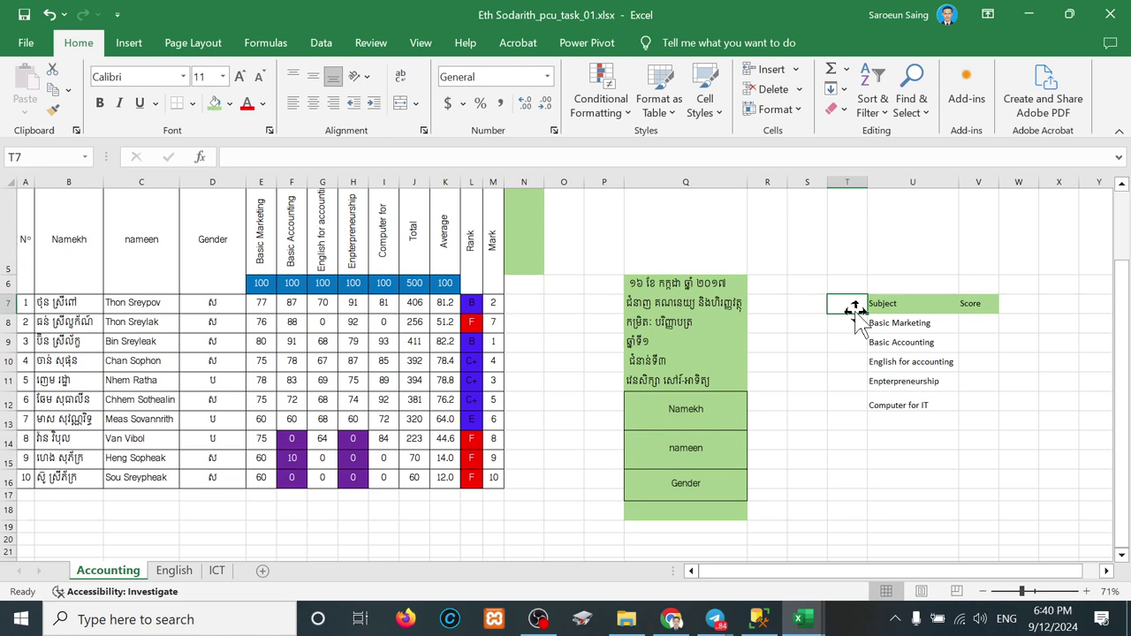
drag(854, 314, 854, 313)
text(Sp)
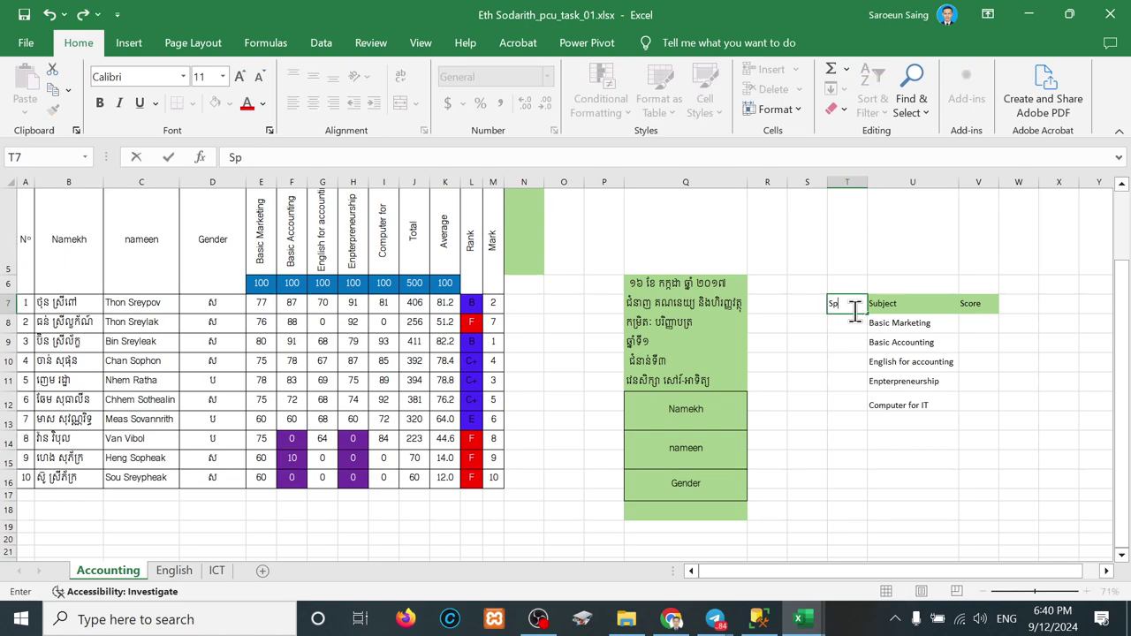
text(ecialty)
key(Return)
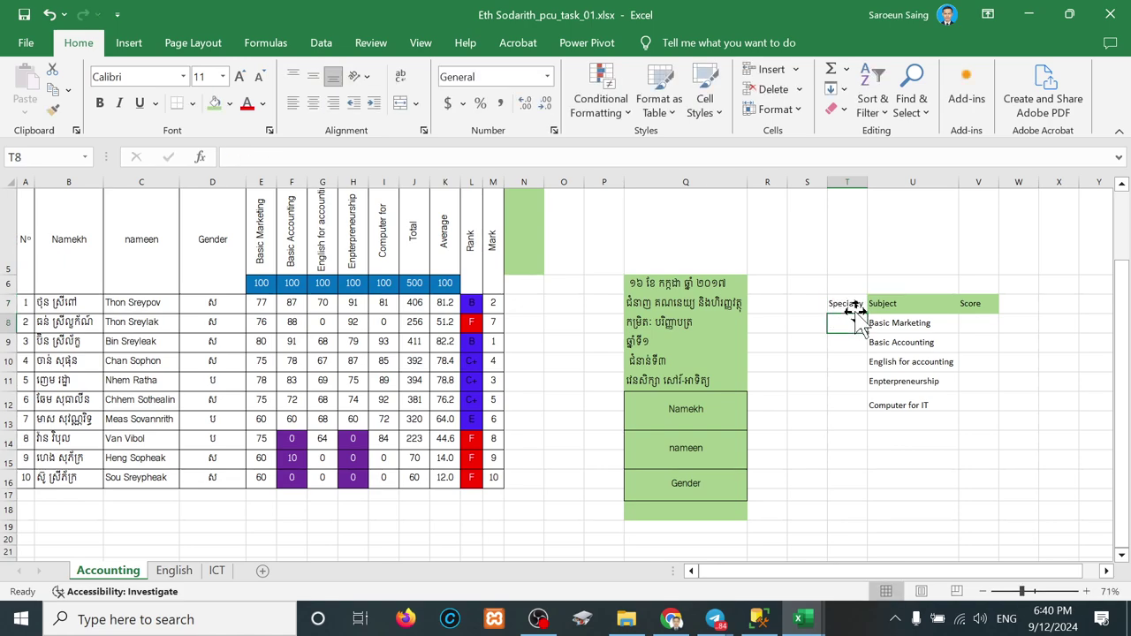
click(840, 304)
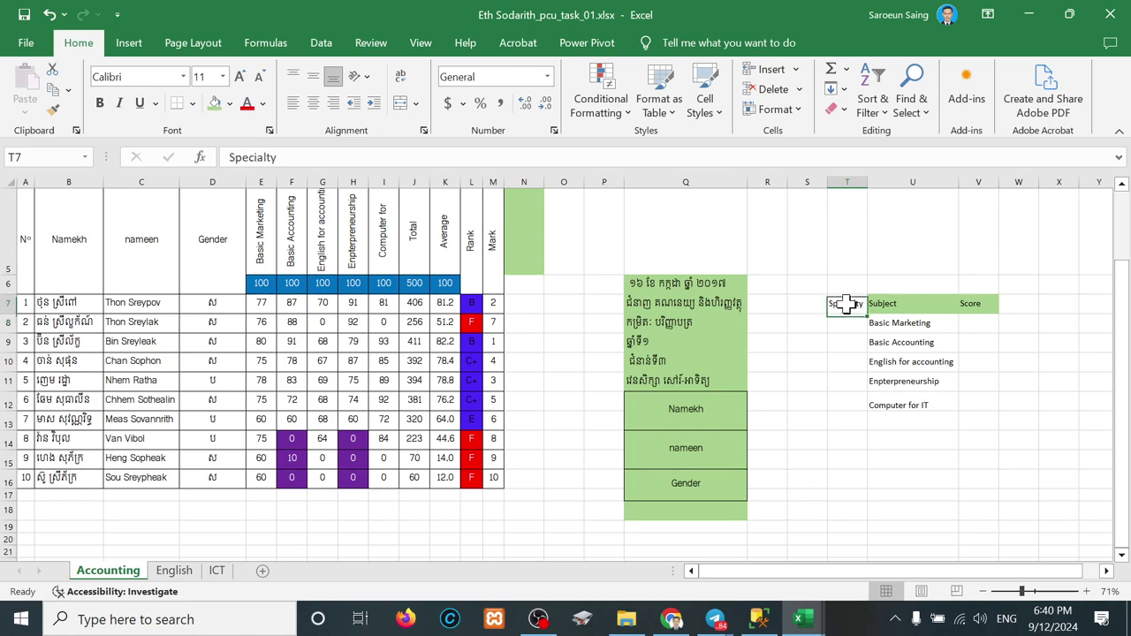
click(213, 104)
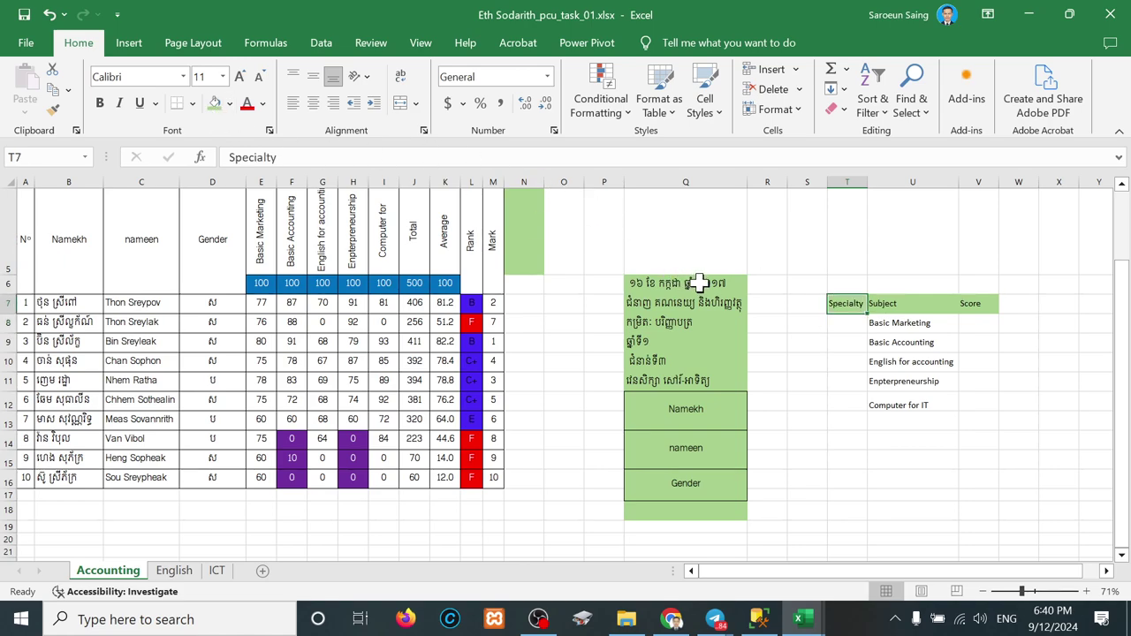
Step: List Accounting, English and ICT in T8:T10 under the Specialty heading
click(846, 325)
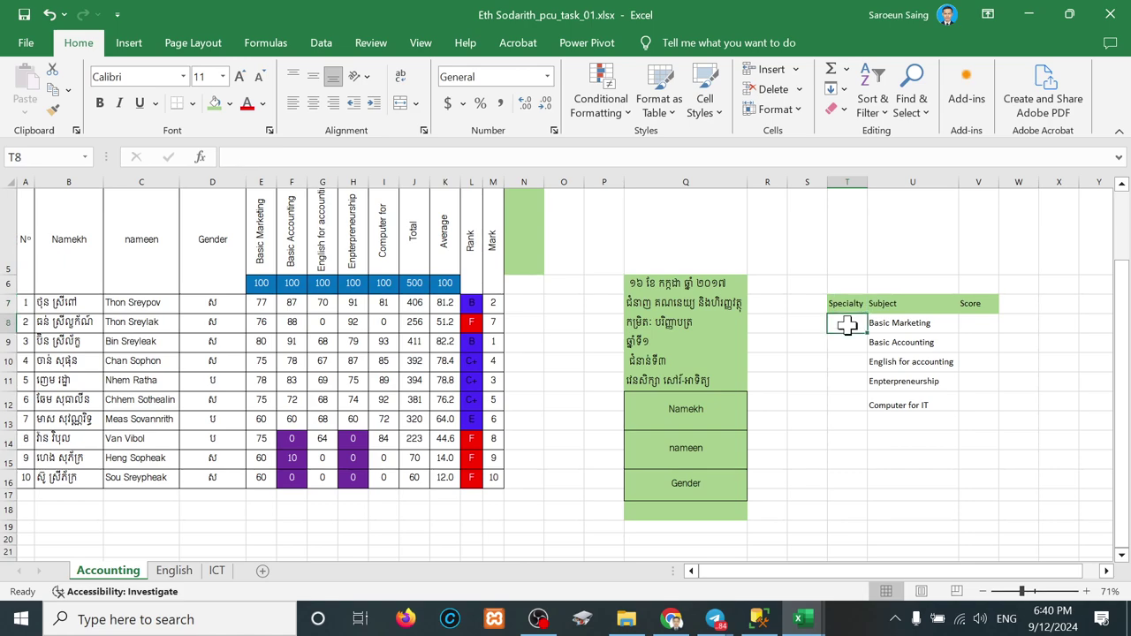
text(Accounting)
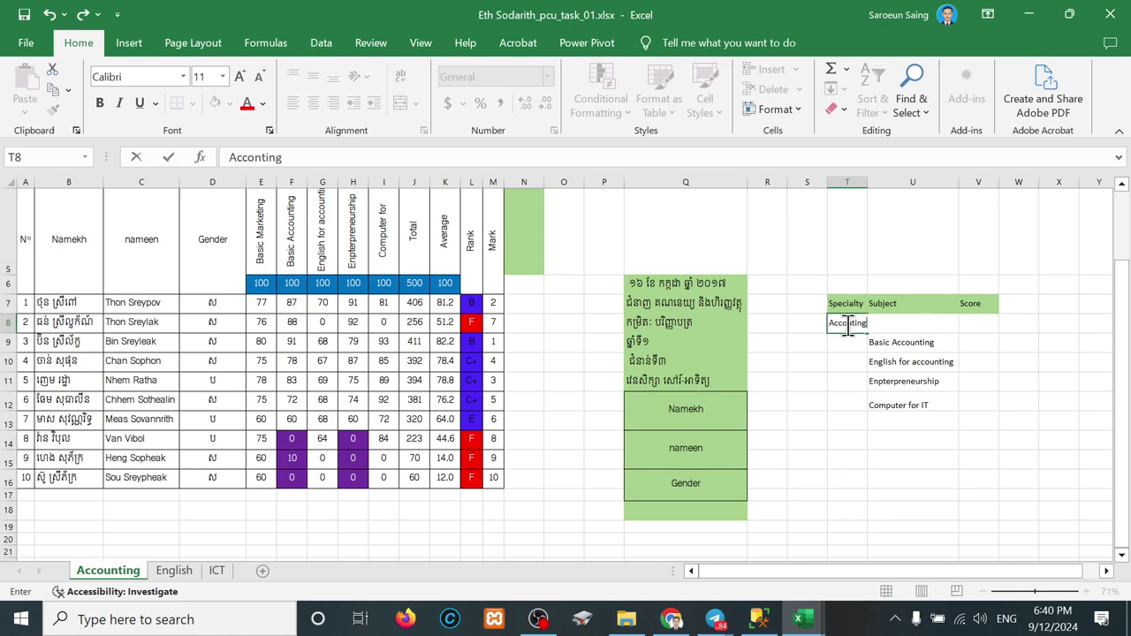
key(Return)
text(Eng)
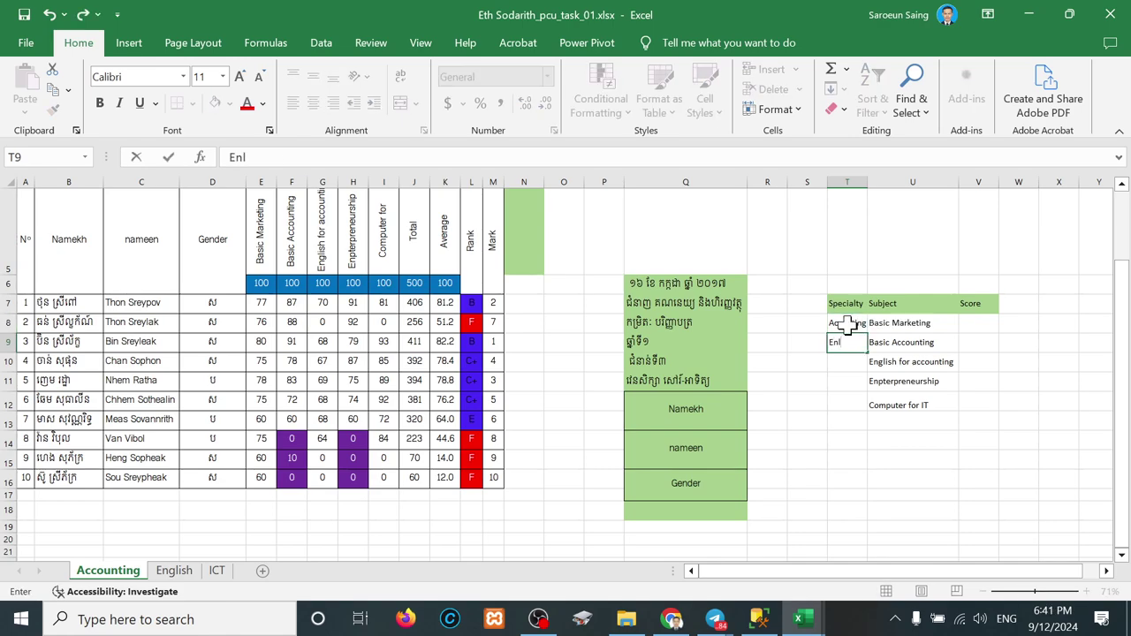
text(lish)
key(Return)
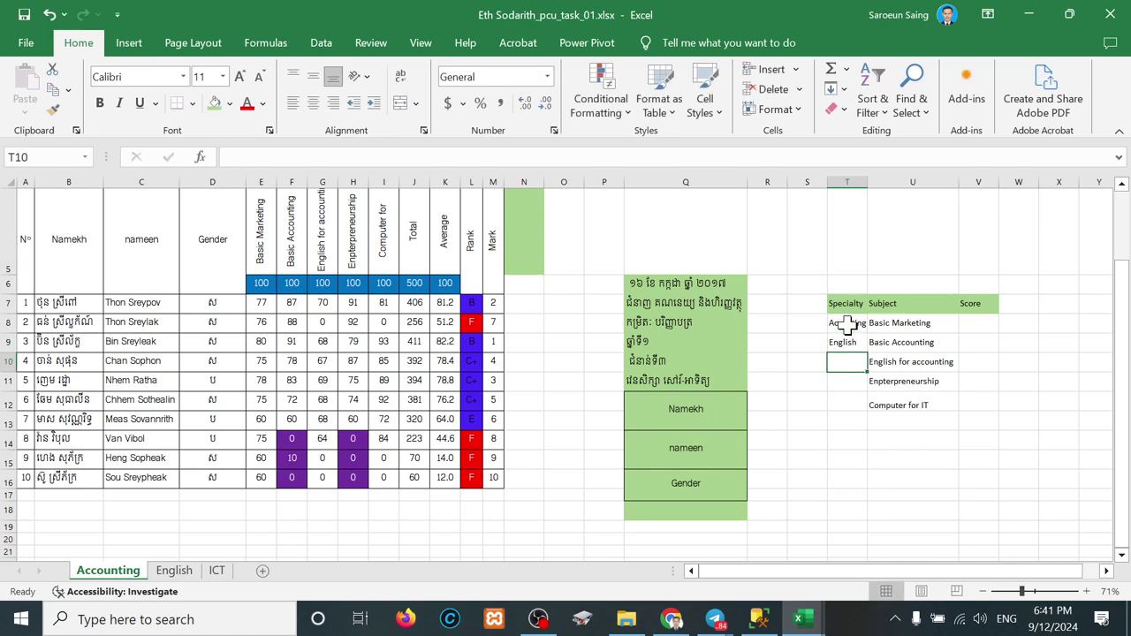
text(ICT)
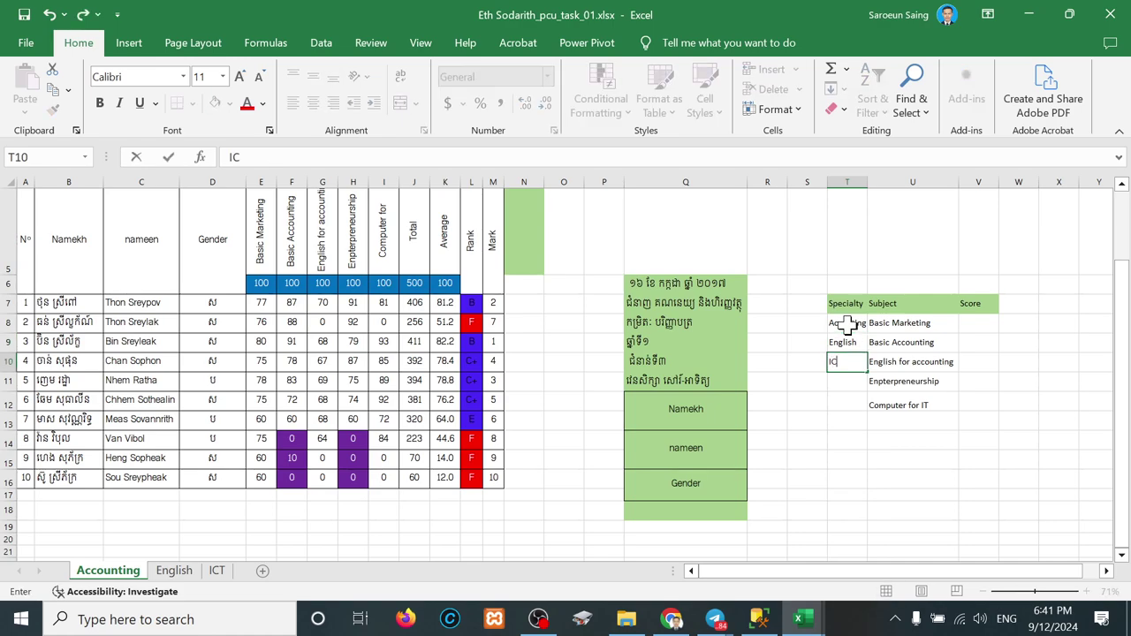
key(Return)
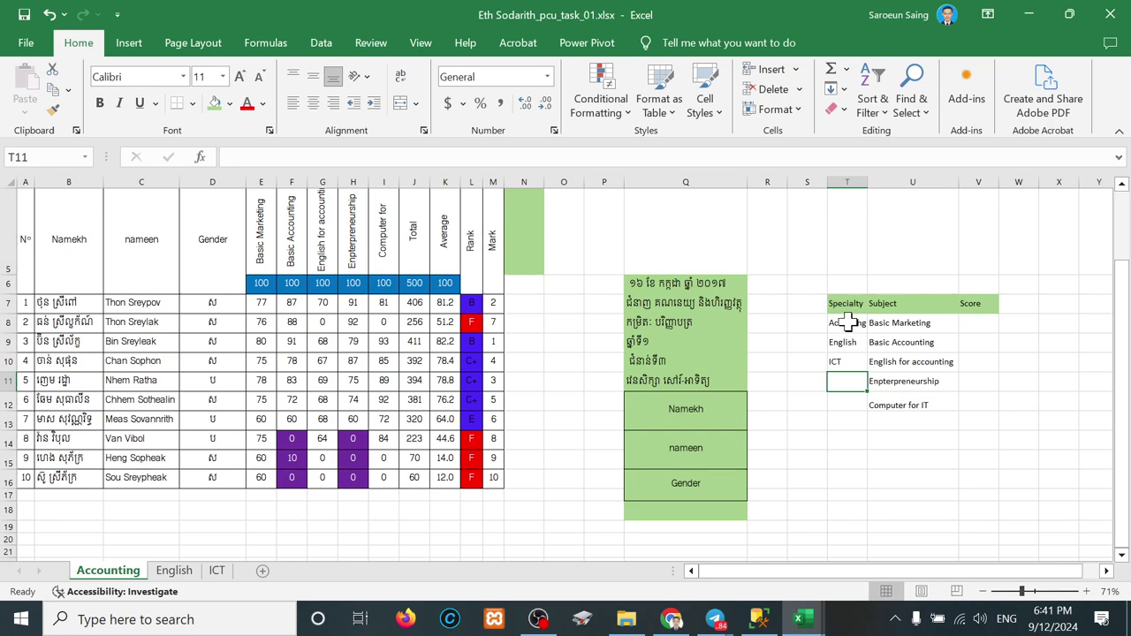
click(846, 303)
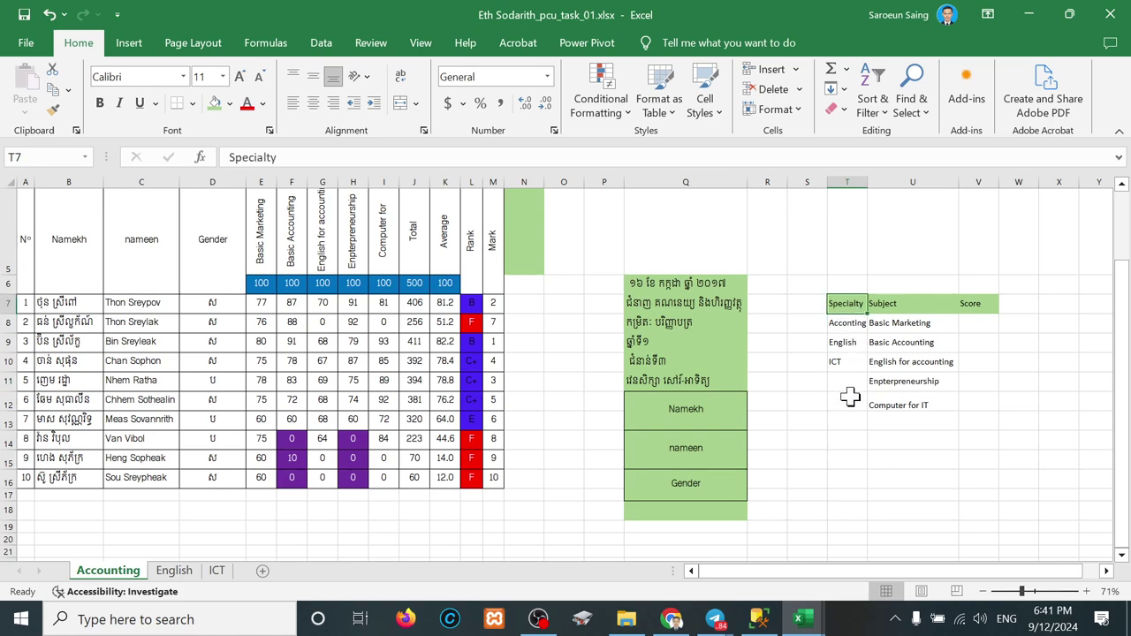
drag(846, 322, 842, 360)
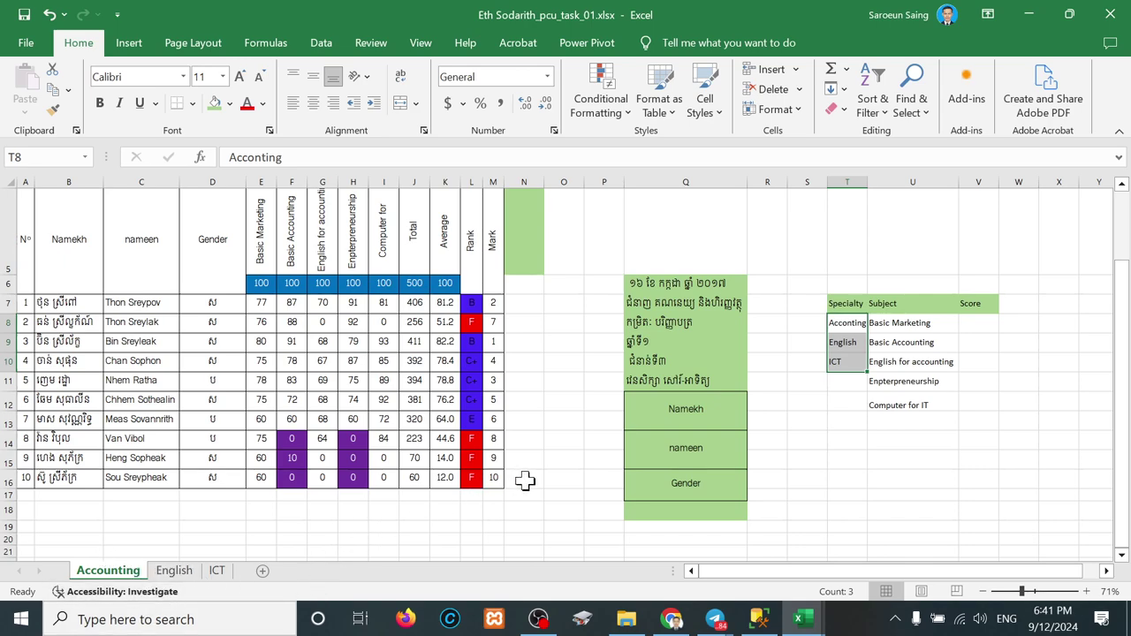
drag(847, 304, 839, 366)
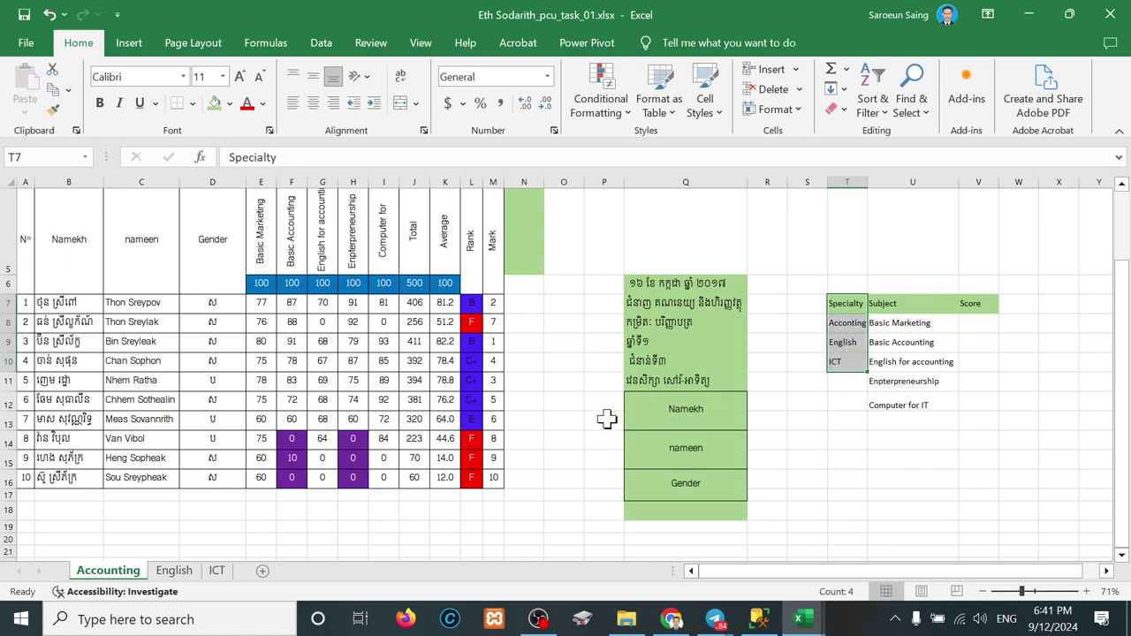
click(642, 343)
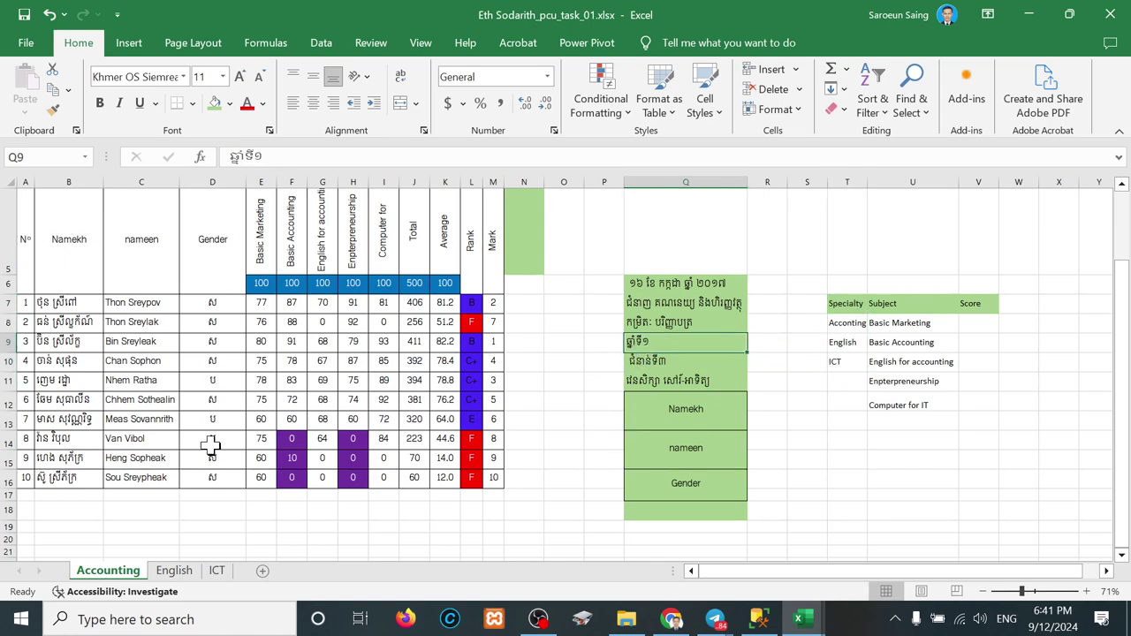
scroll(162, 396, up, 2)
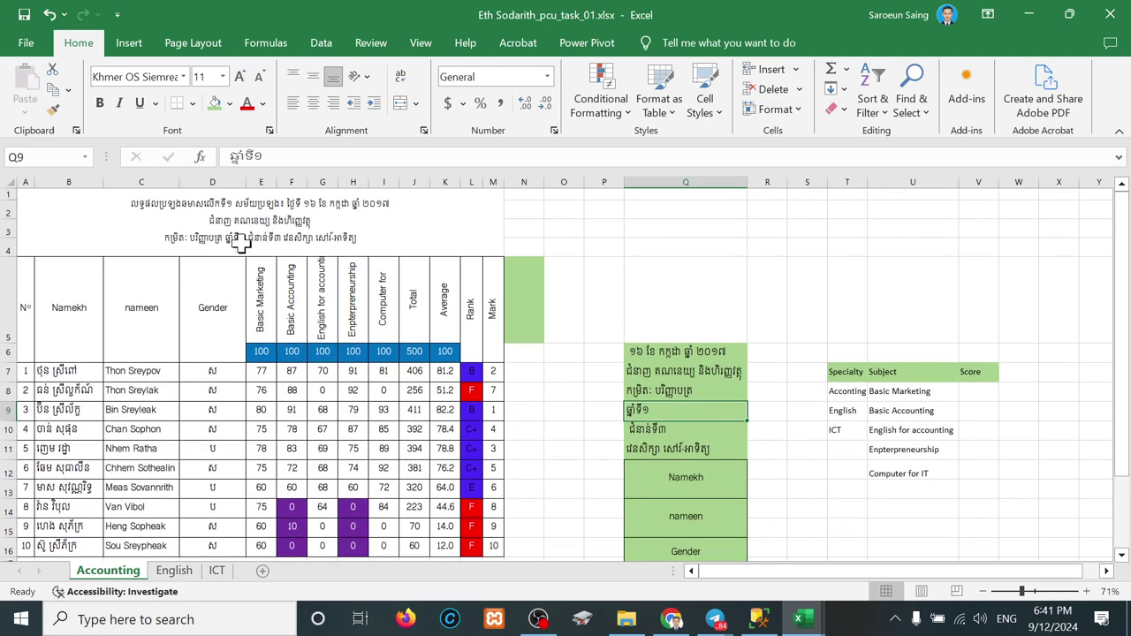
Step: Review the English and ICT sheets, selecting ICT's title rows A1:M7, then return to Accounting
click(172, 573)
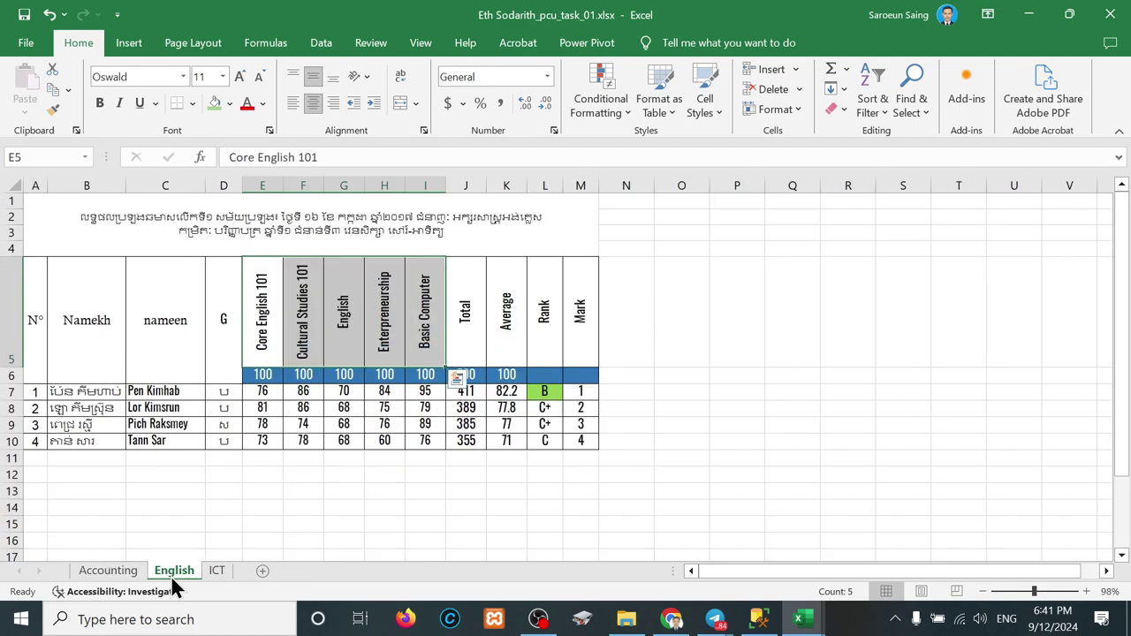
click(291, 239)
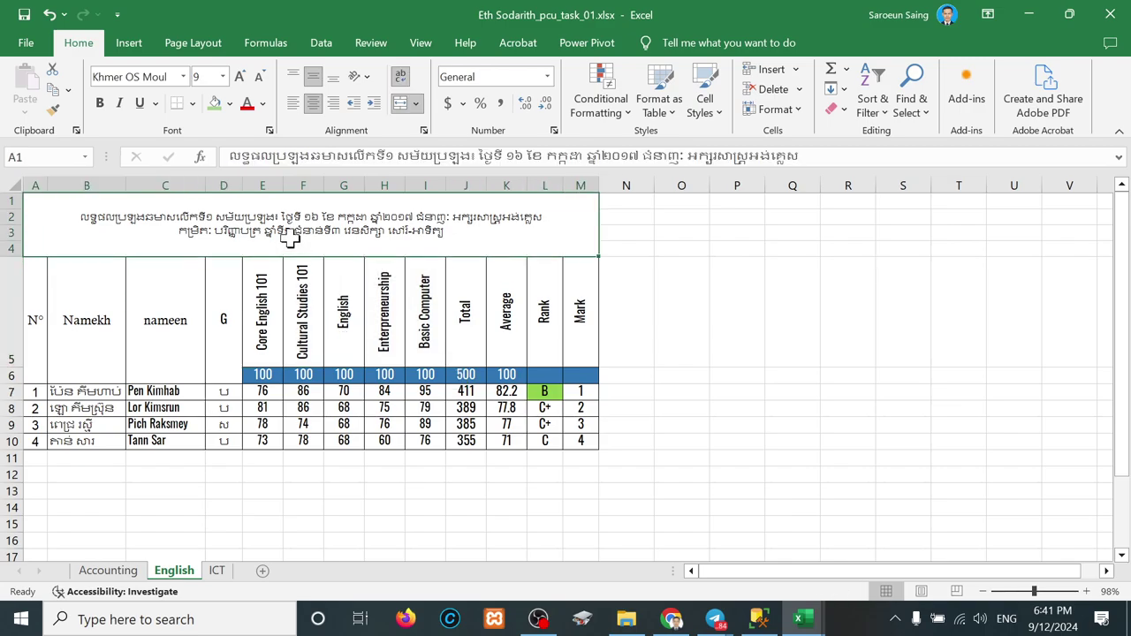
click(216, 572)
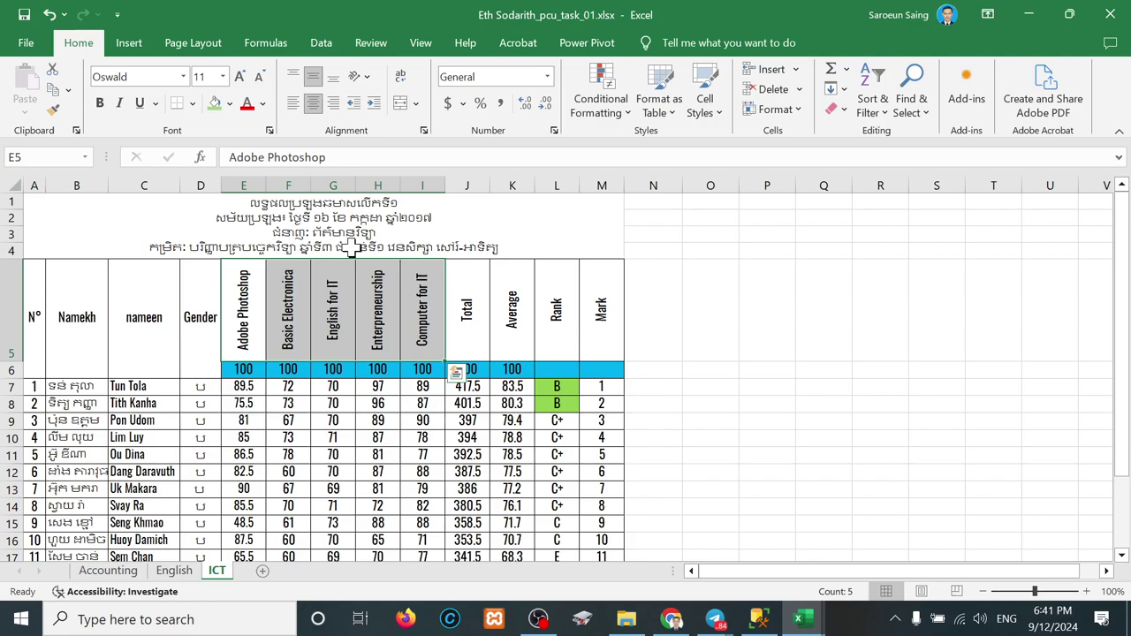
double_click(267, 246)
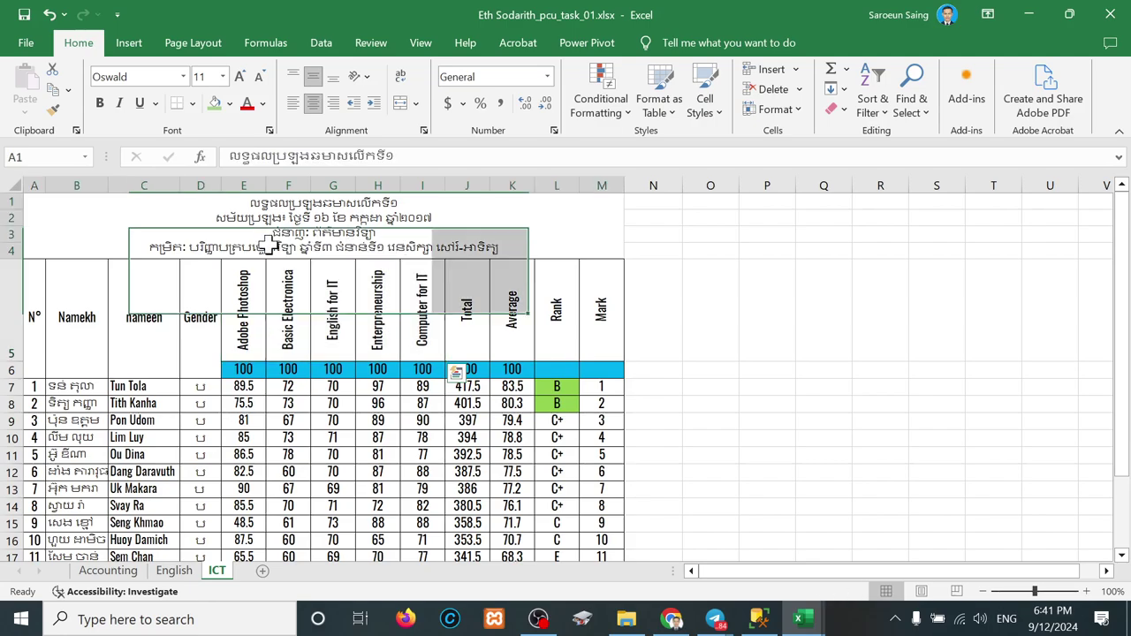
click(223, 387)
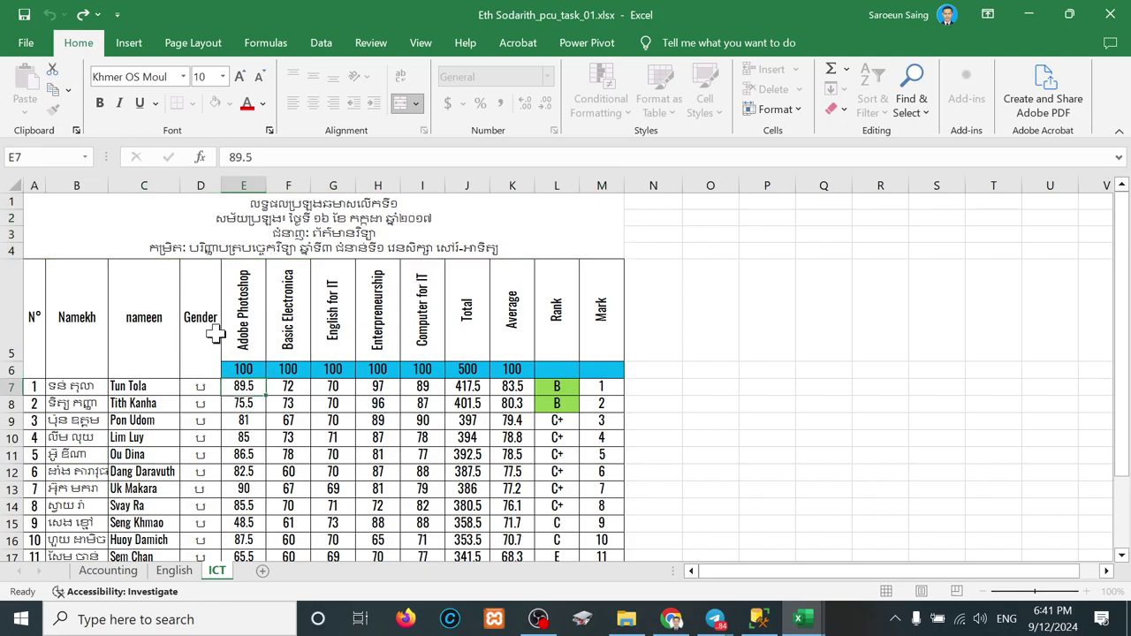
drag(223, 386, 209, 252)
click(208, 252)
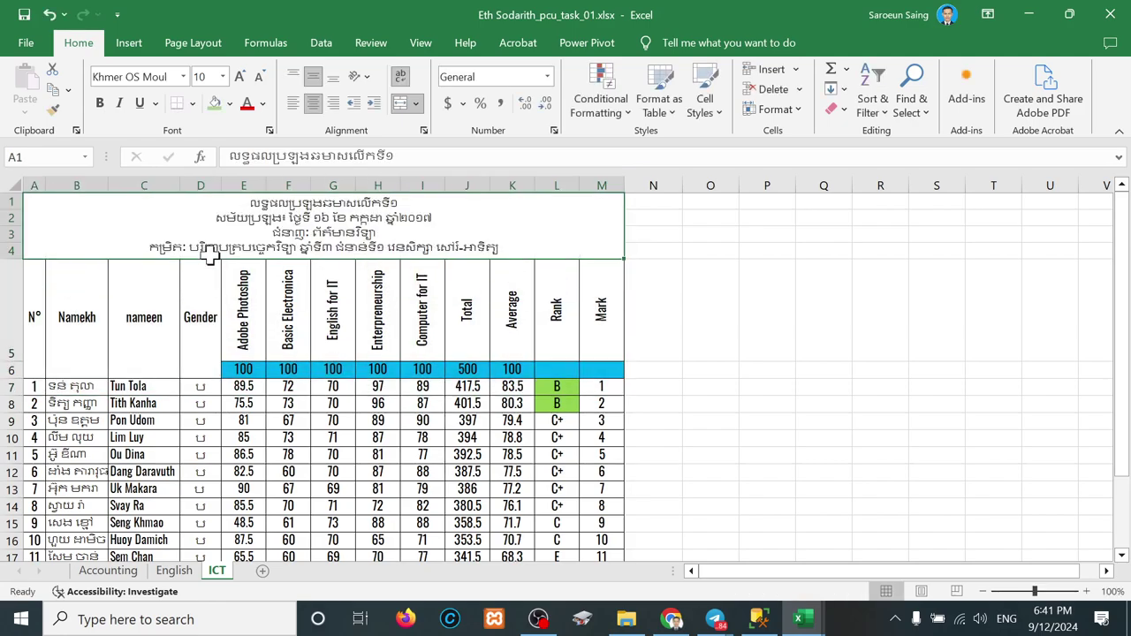
click(174, 570)
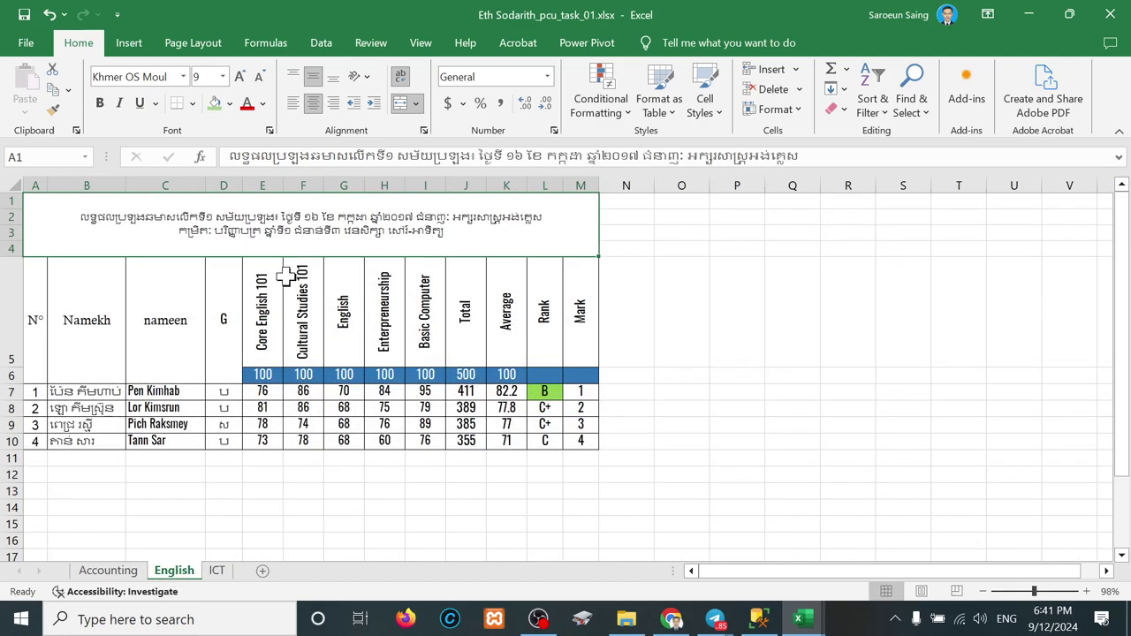
click(123, 572)
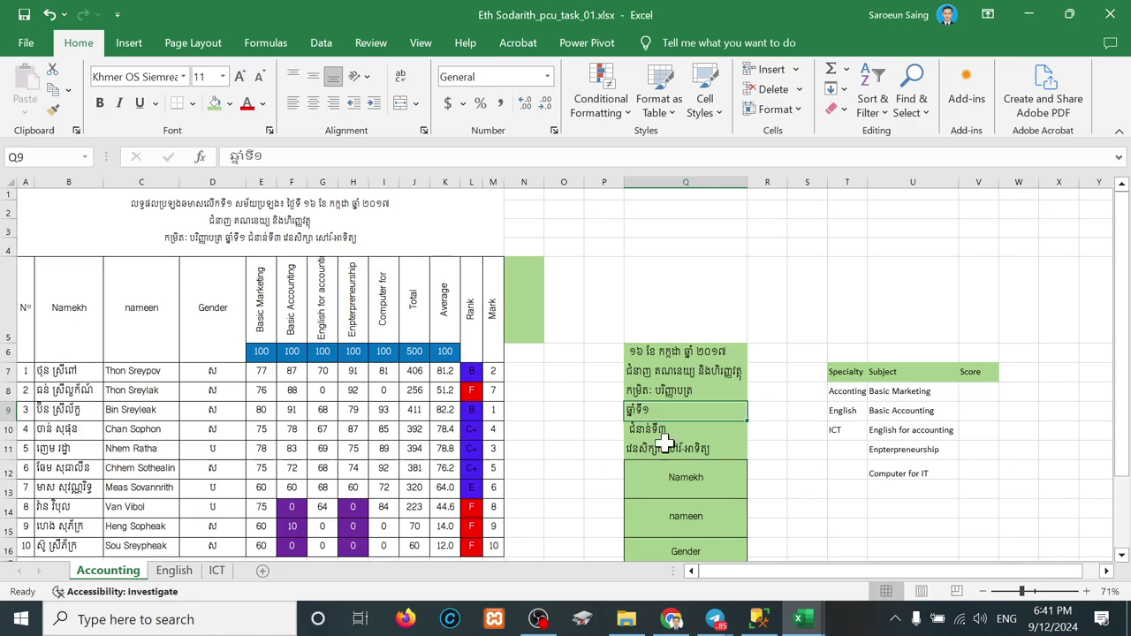
Step: Type 'Level' in S7 and clear the Khmer text from Q7 and Q8
click(802, 376)
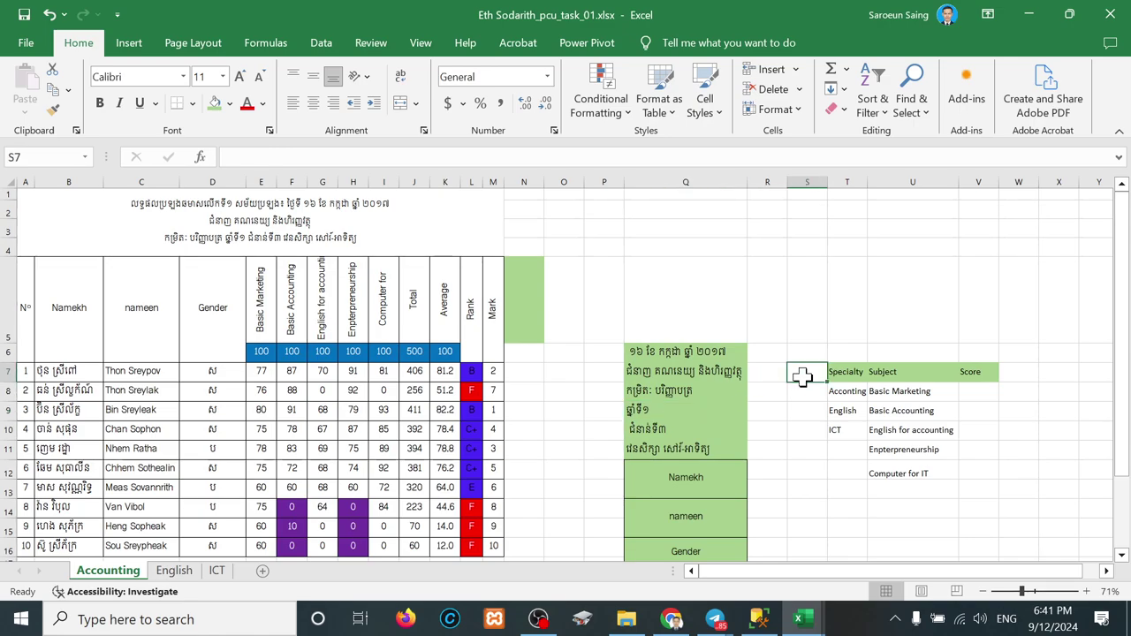
text(Leve)
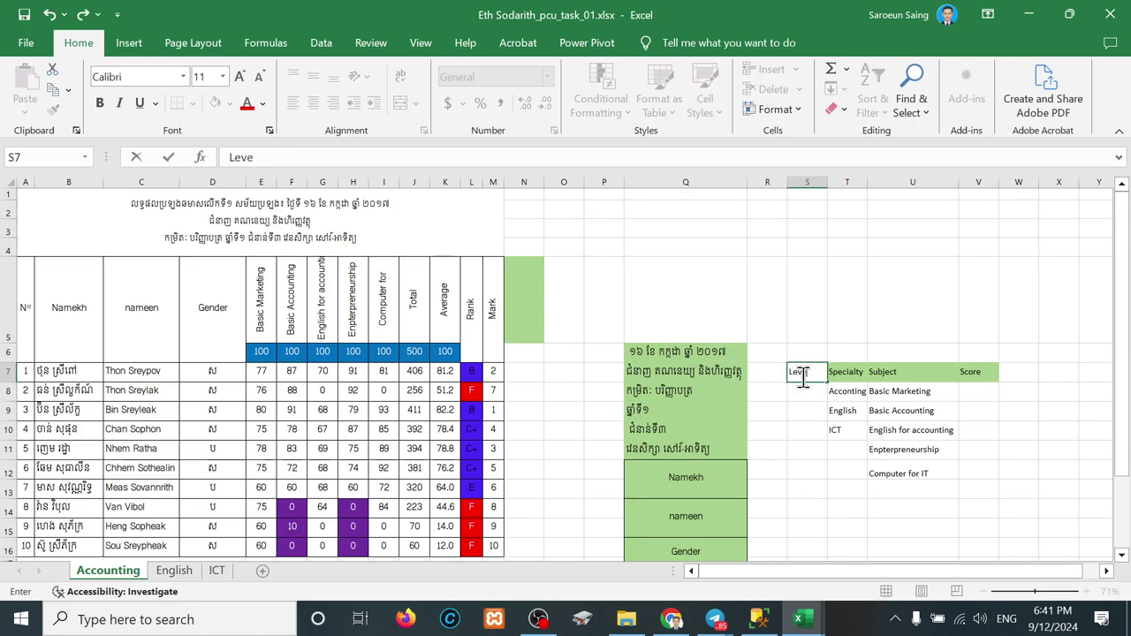
text(l)
click(636, 375)
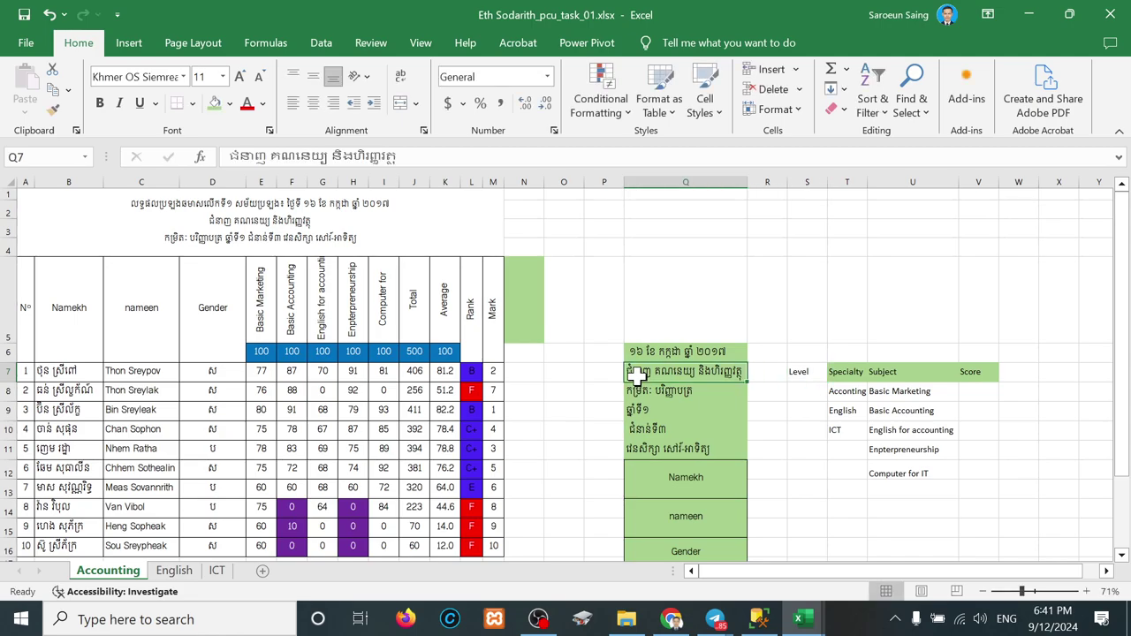
key(Delete)
click(637, 392)
key(Delete)
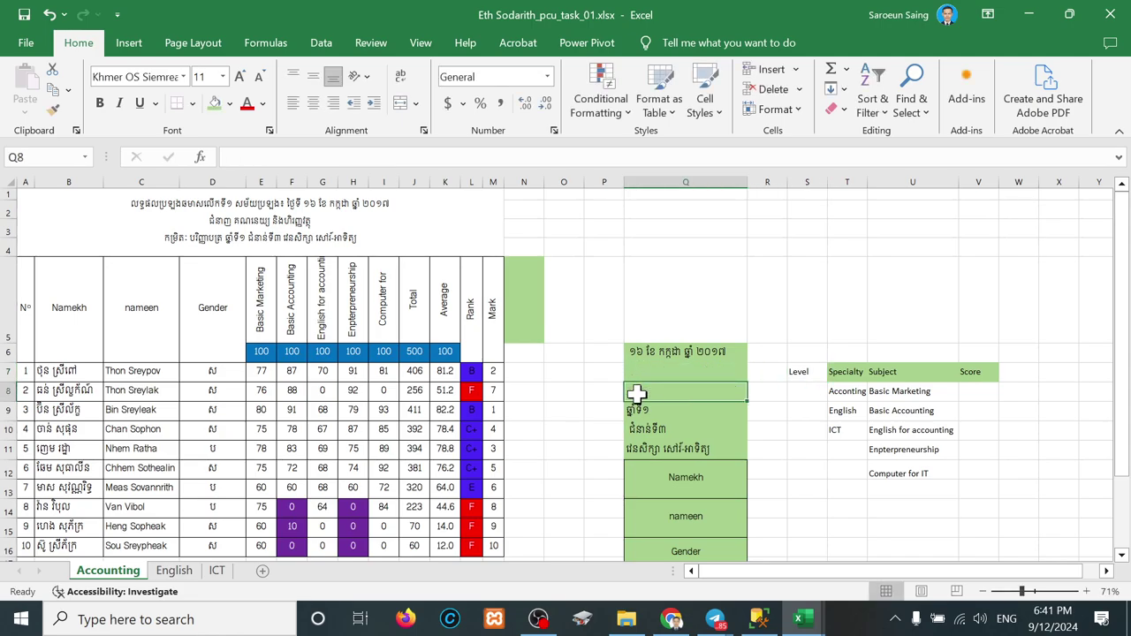
Step: Enter Bachelor and Bachelor of Technology in S8:S9 and widen column S to fit
text(B)
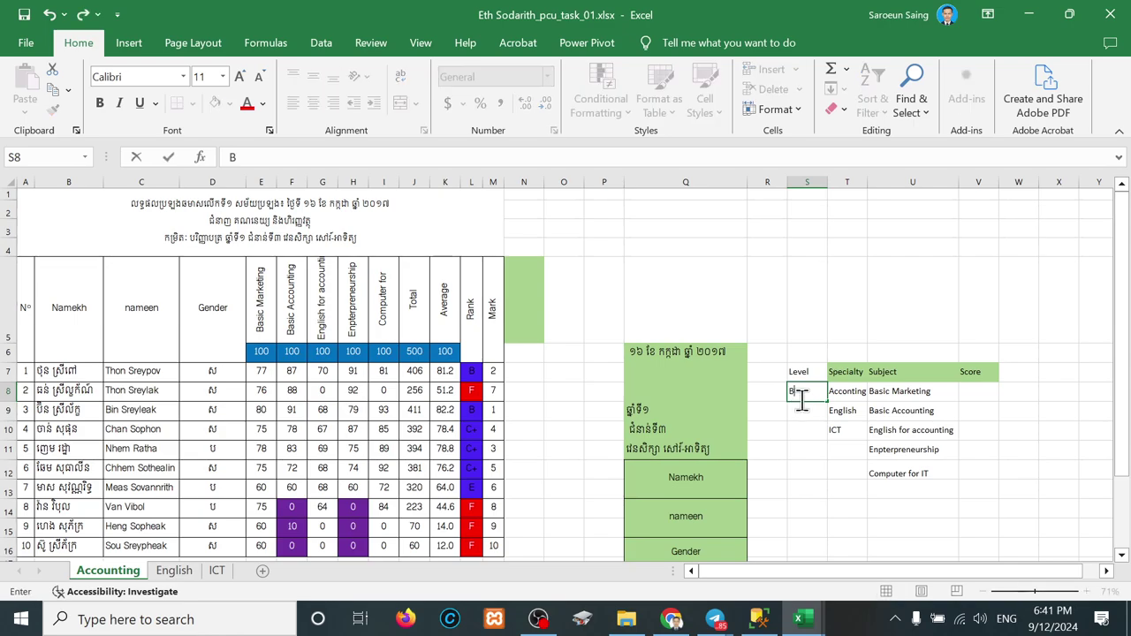
text(achelor)
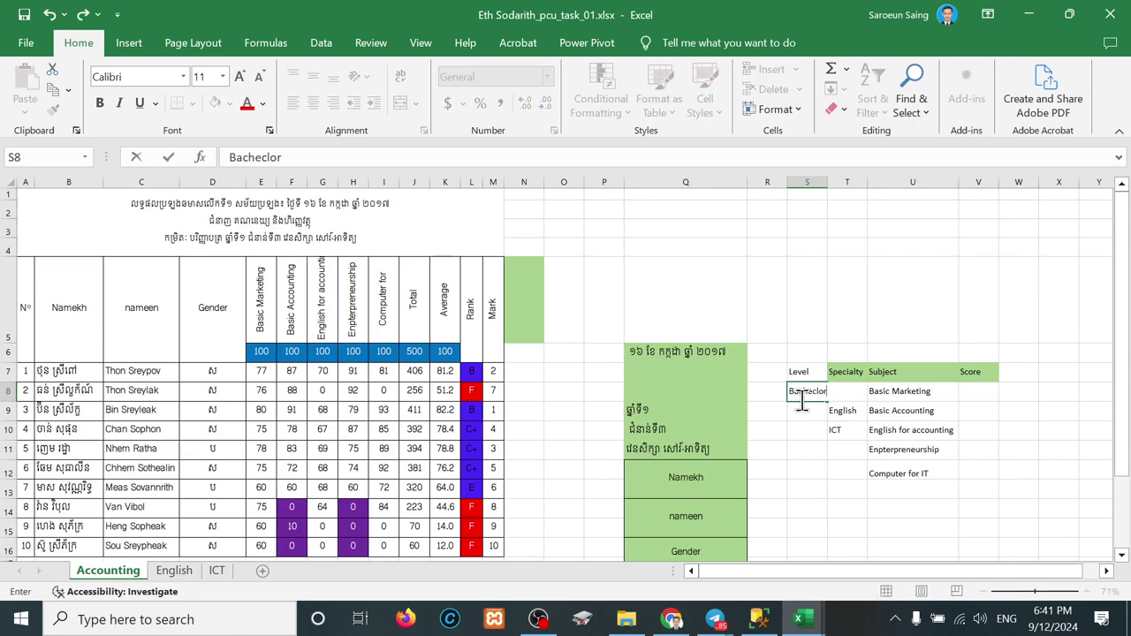
key(BackSpace)
key(BackSpace)
key(BackSpace)
text(c)
key(BackSpace)
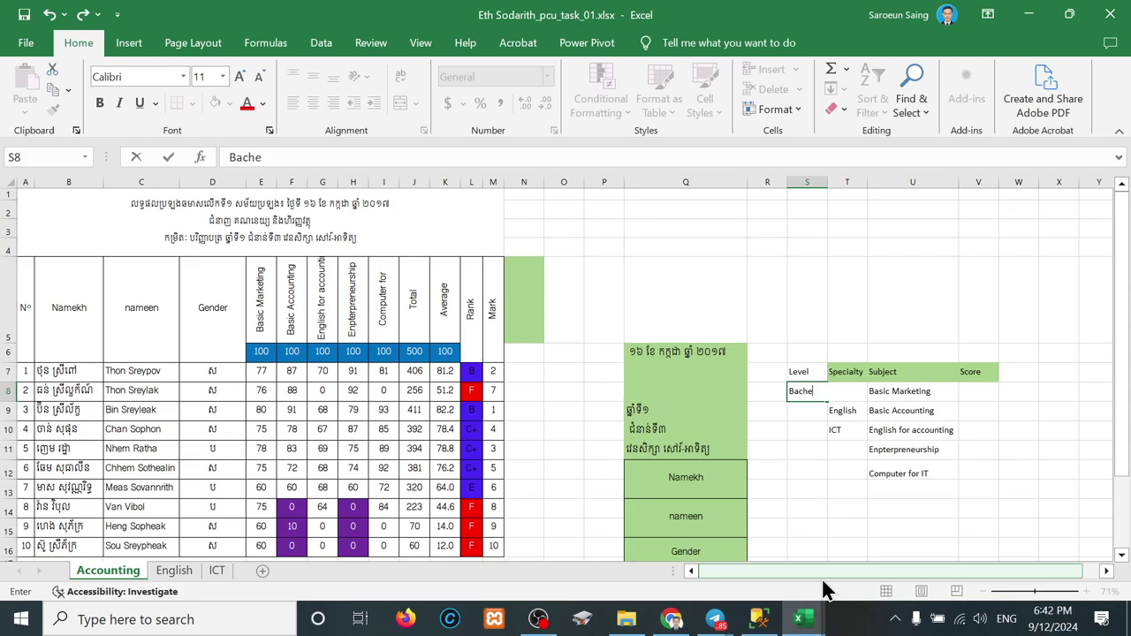
text(lor)
key(Return)
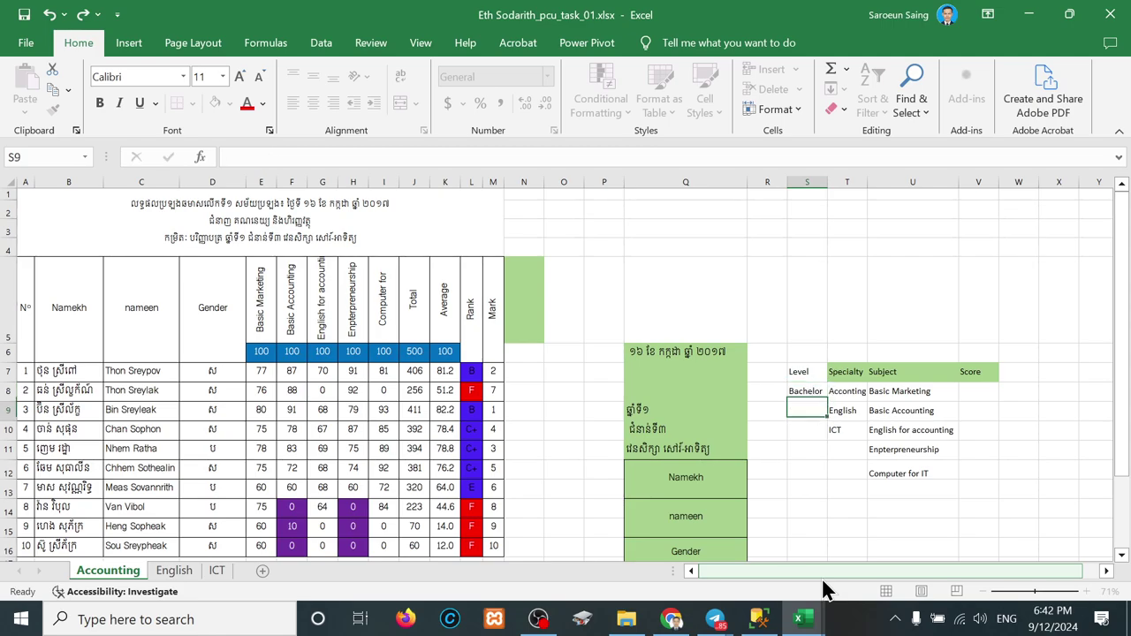
text(Bach)
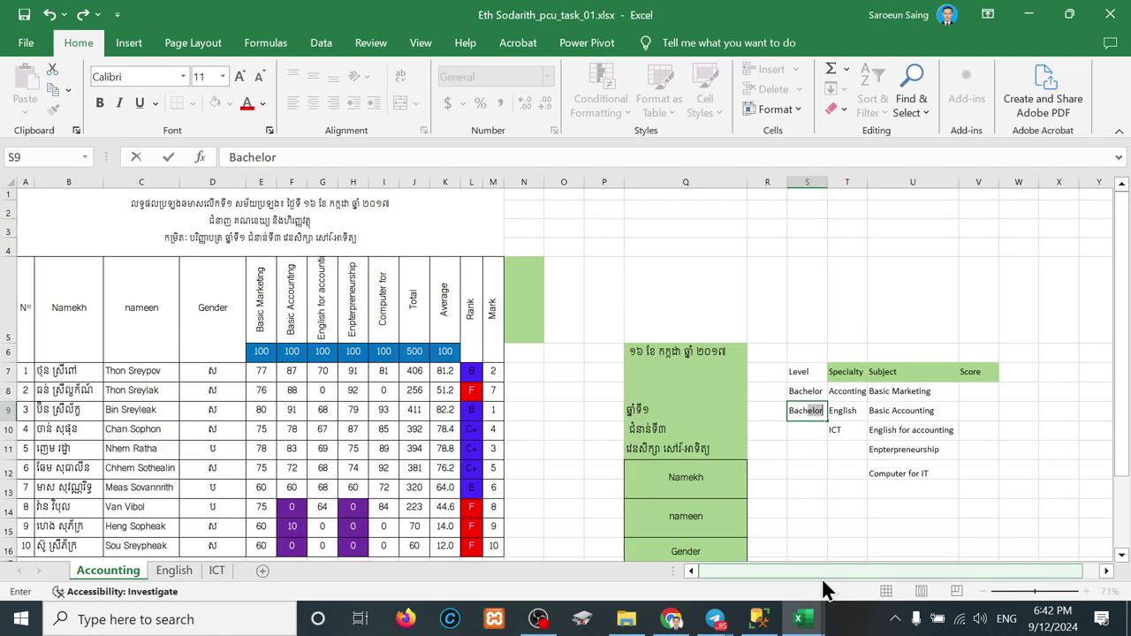
text(elor of Techno)
text(logy)
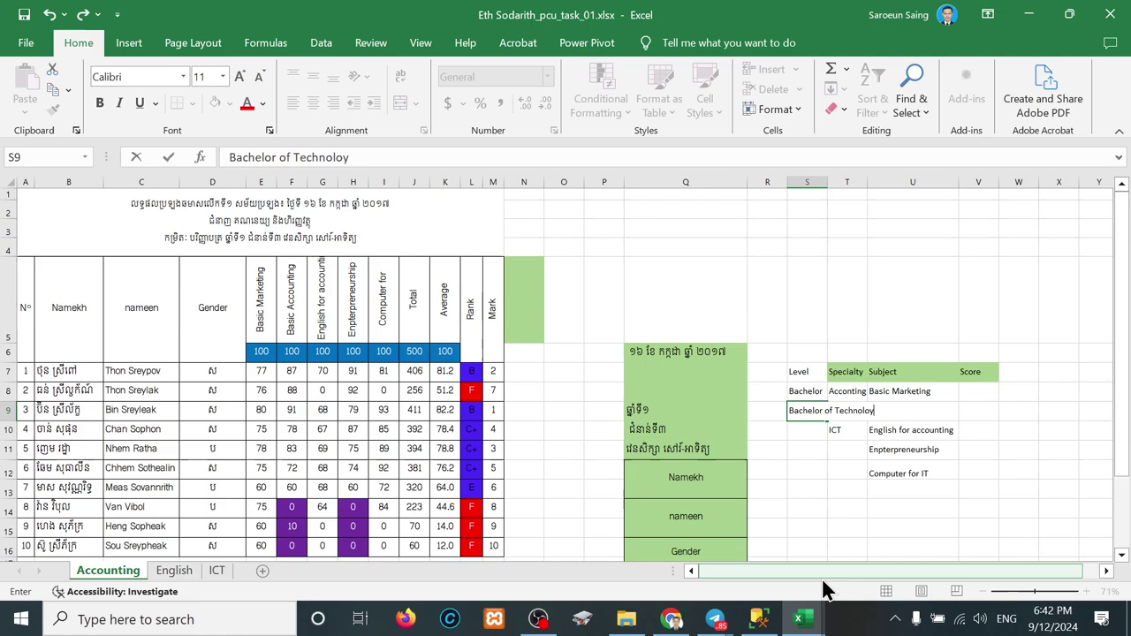
key(Return)
click(795, 372)
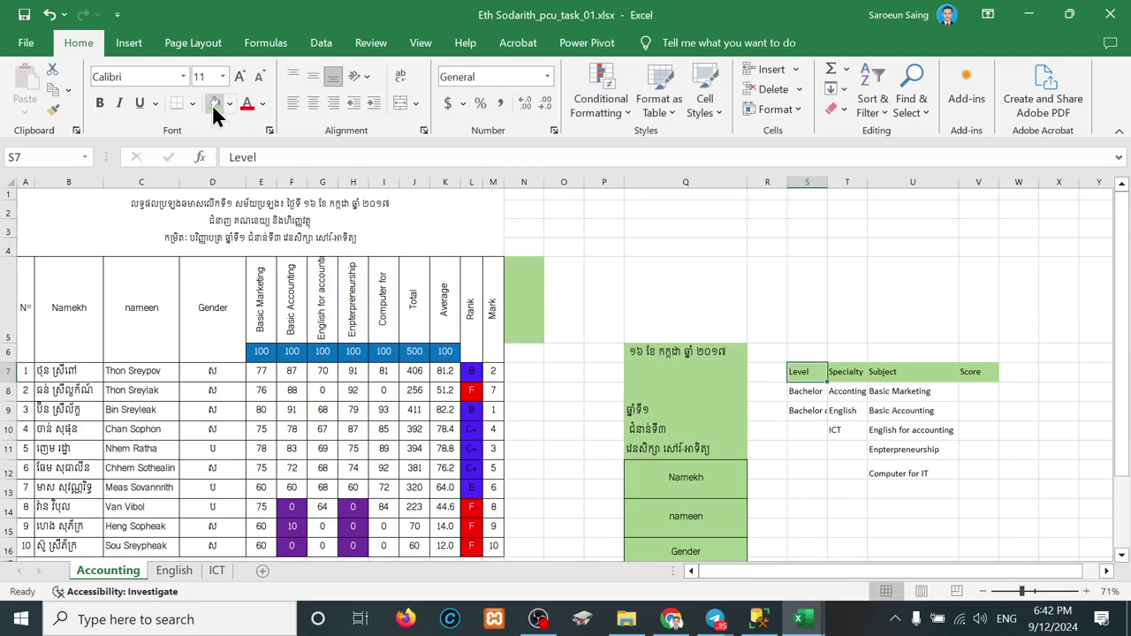
drag(828, 183, 878, 183)
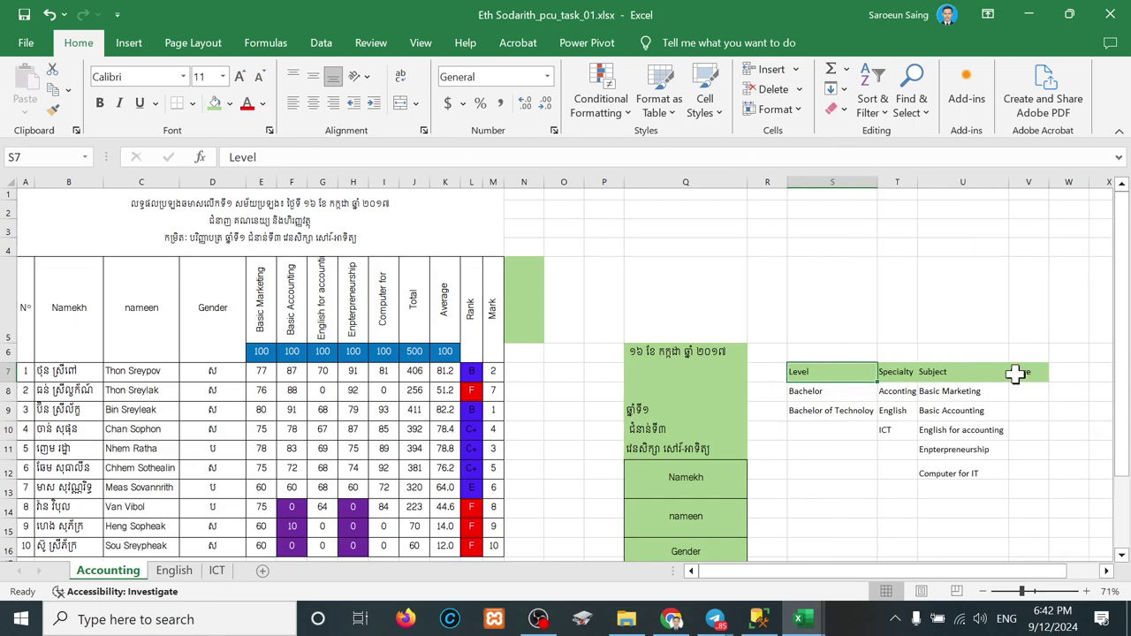
Step: Fill the first student's Khmer name cell B7 with standard red
click(637, 410)
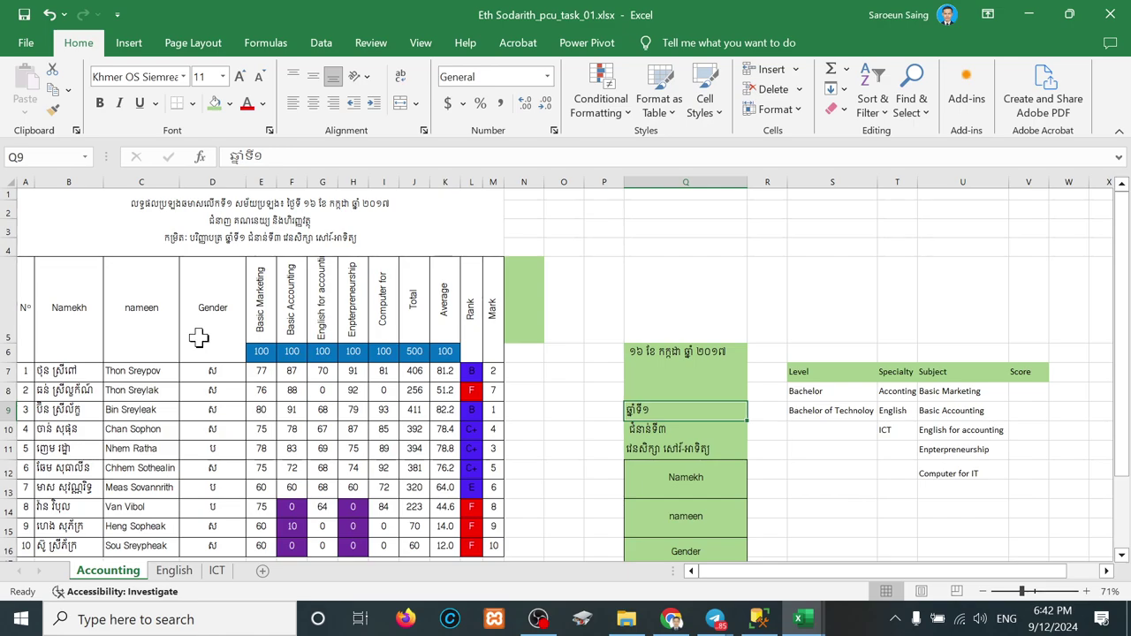
click(64, 181)
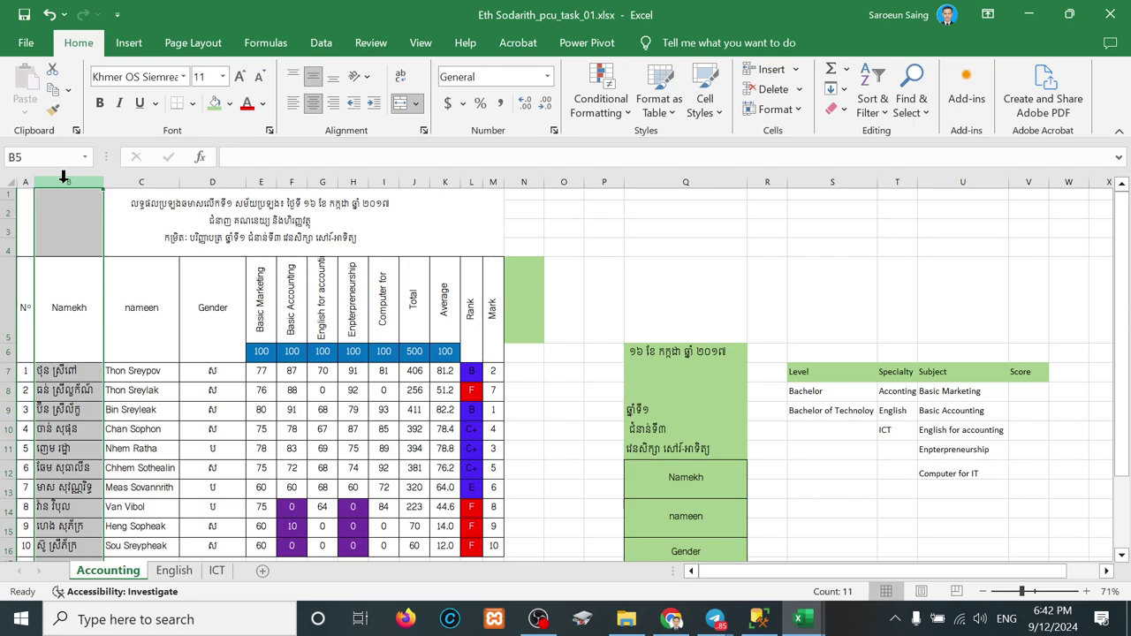
click(6, 371)
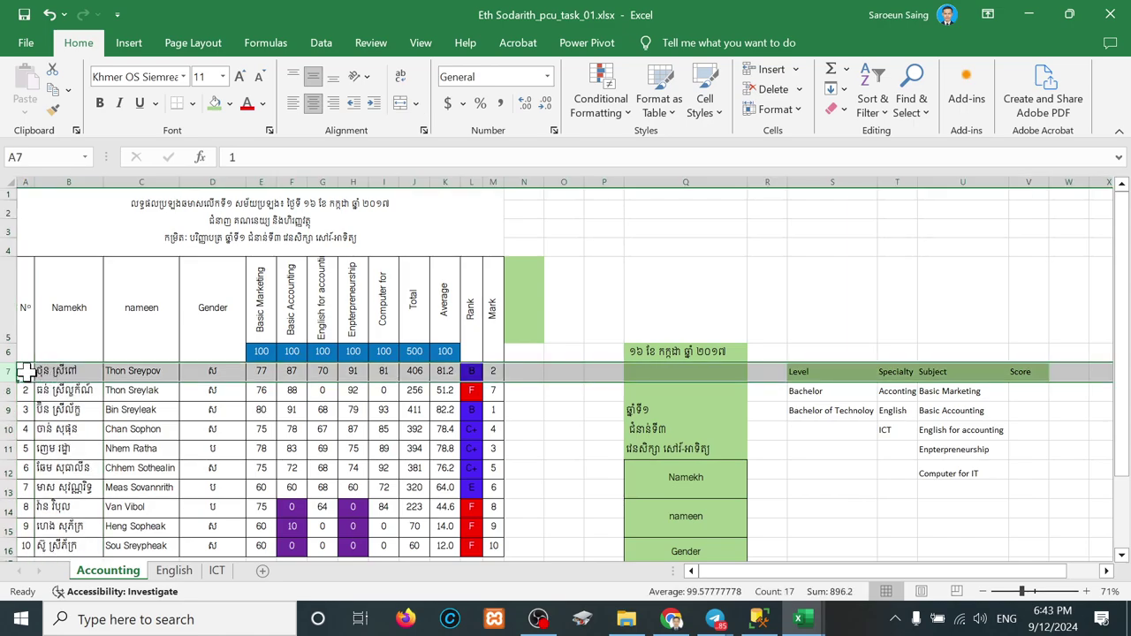
drag(26, 371, 492, 375)
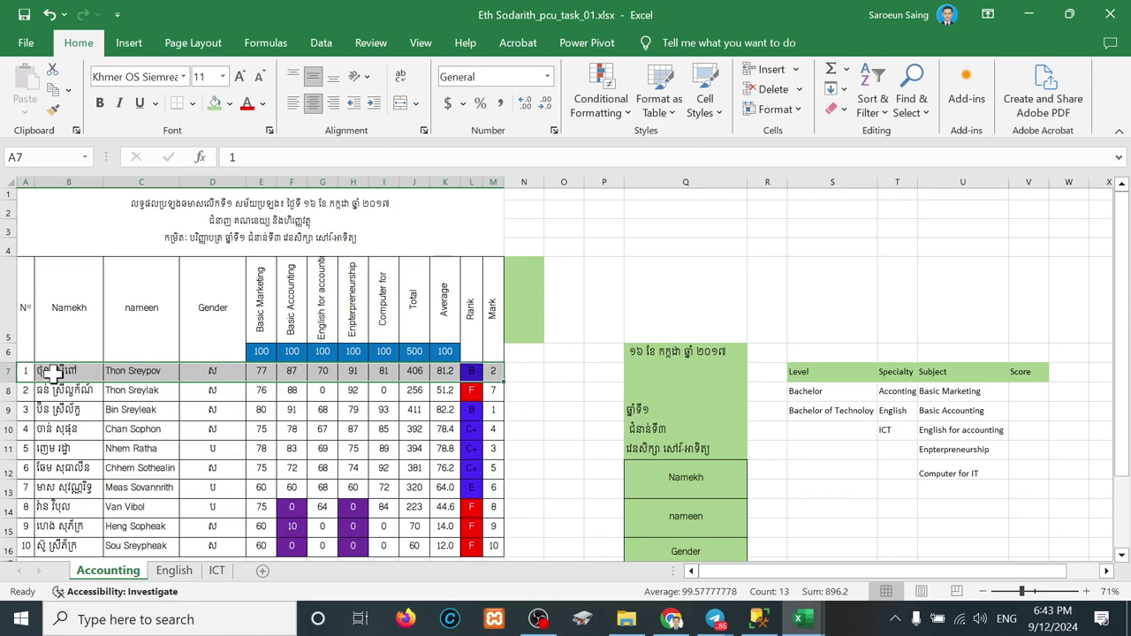
click(55, 373)
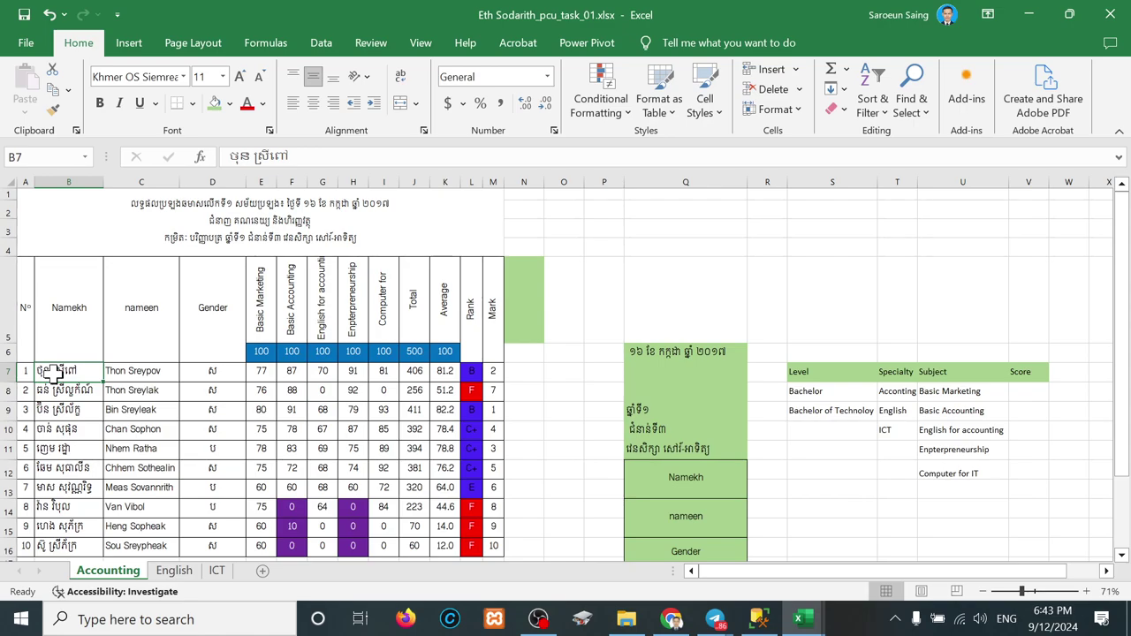
click(228, 105)
click(224, 298)
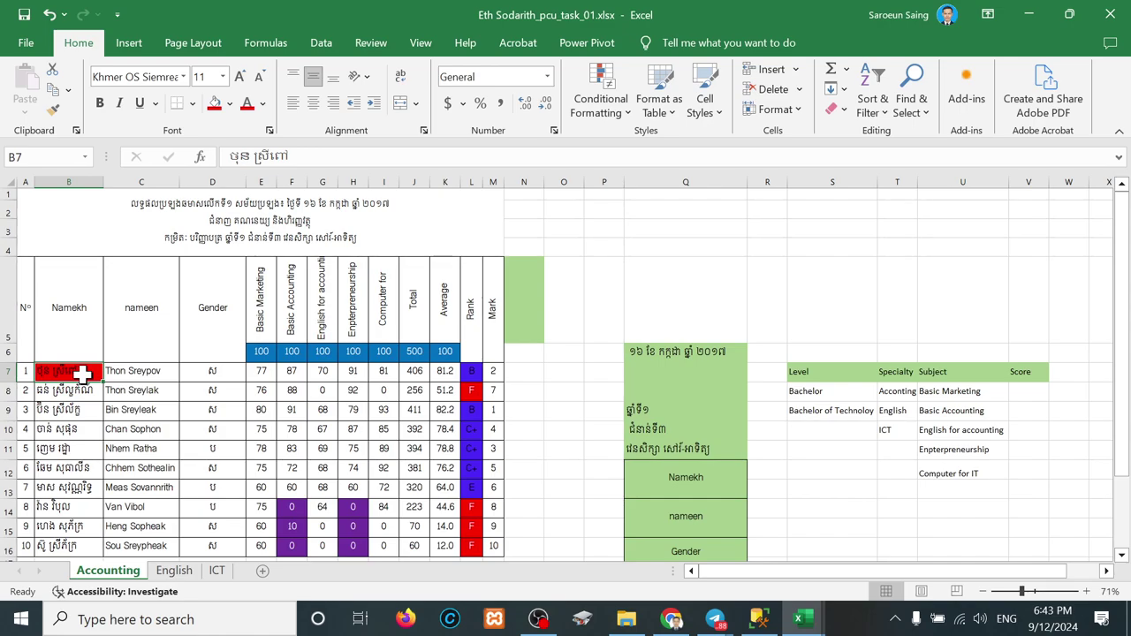
Step: Select the info and subject table block Q6:V18
click(704, 375)
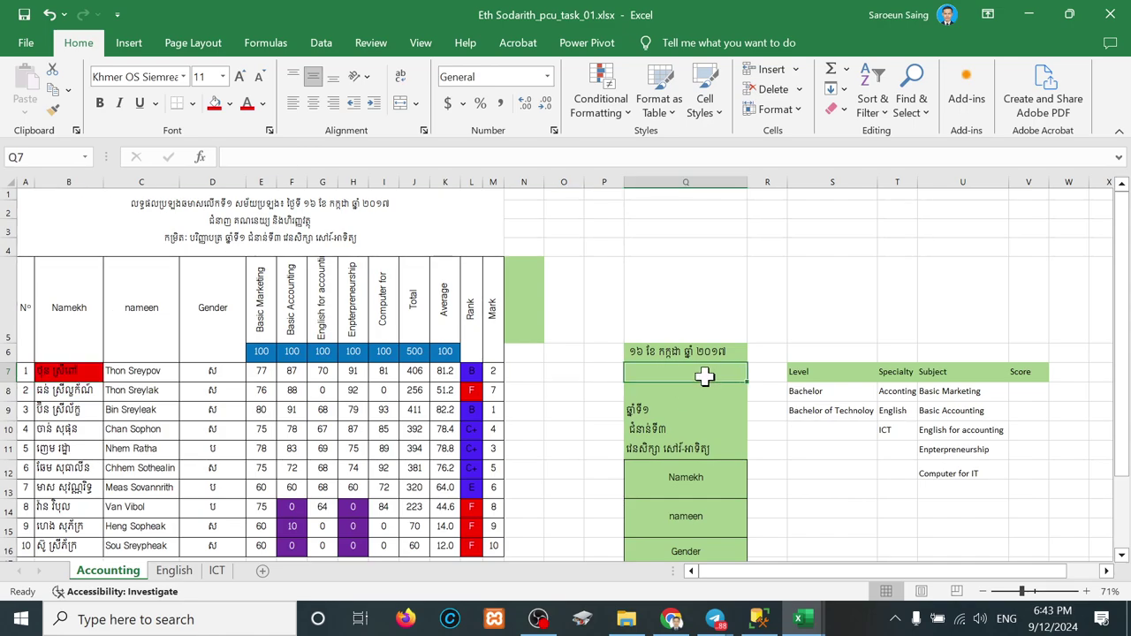
scroll(704, 376, down, 1)
scroll(704, 374, down, 2)
scroll(698, 344, up, 1)
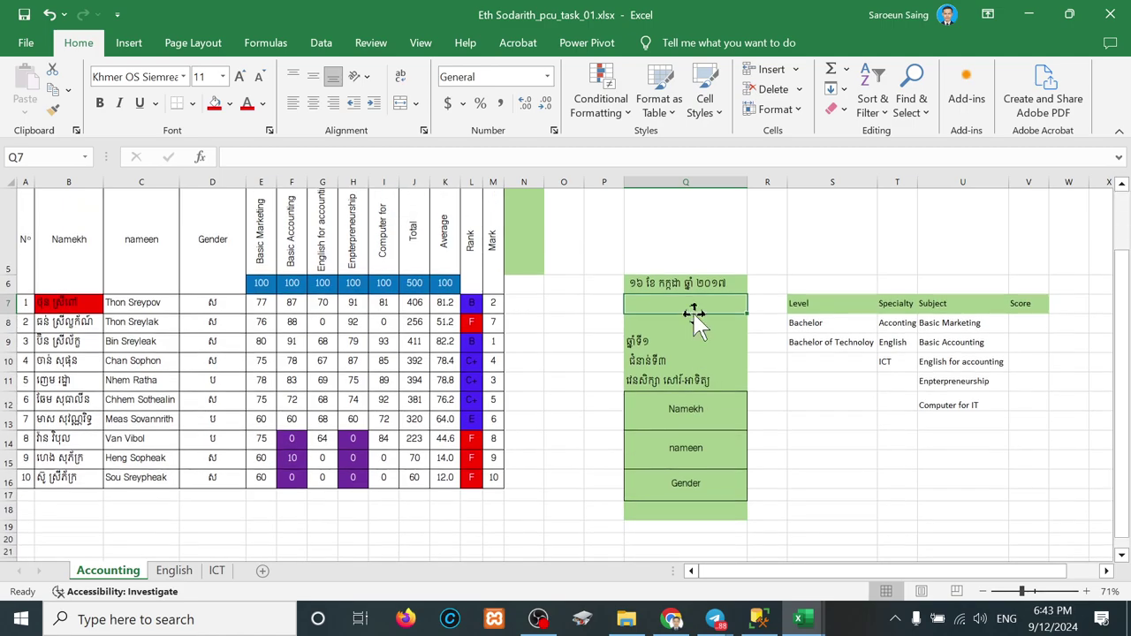
click(650, 283)
drag(651, 283, 1028, 507)
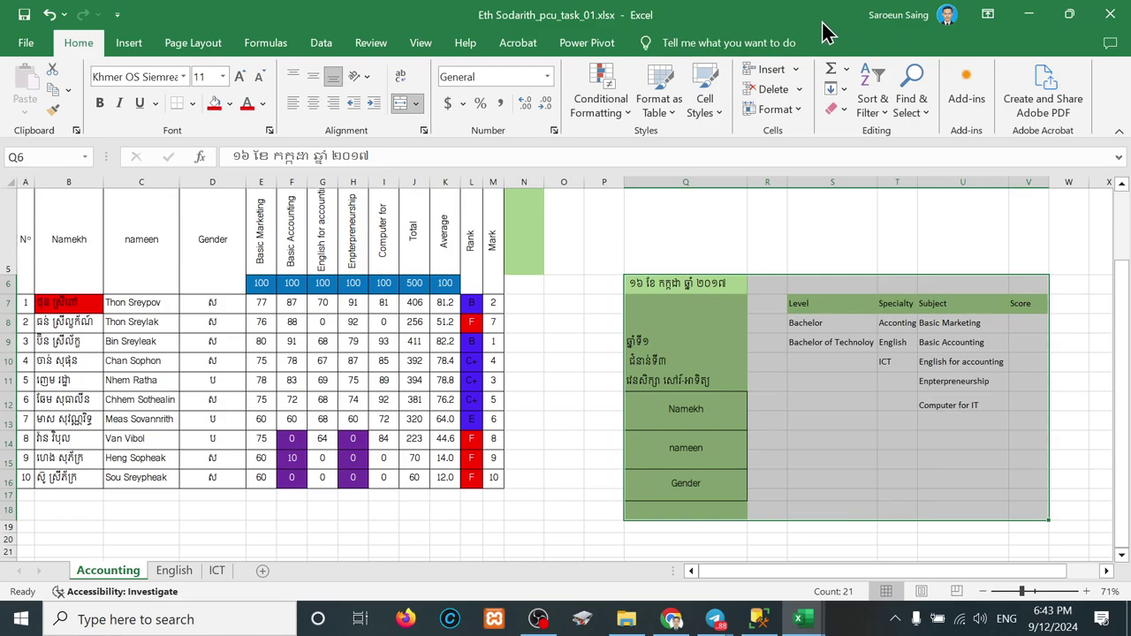
Step: Snap the Excel workbook to the left half and SSMS to the right half of the screen
drag(821, 27, 5, 256)
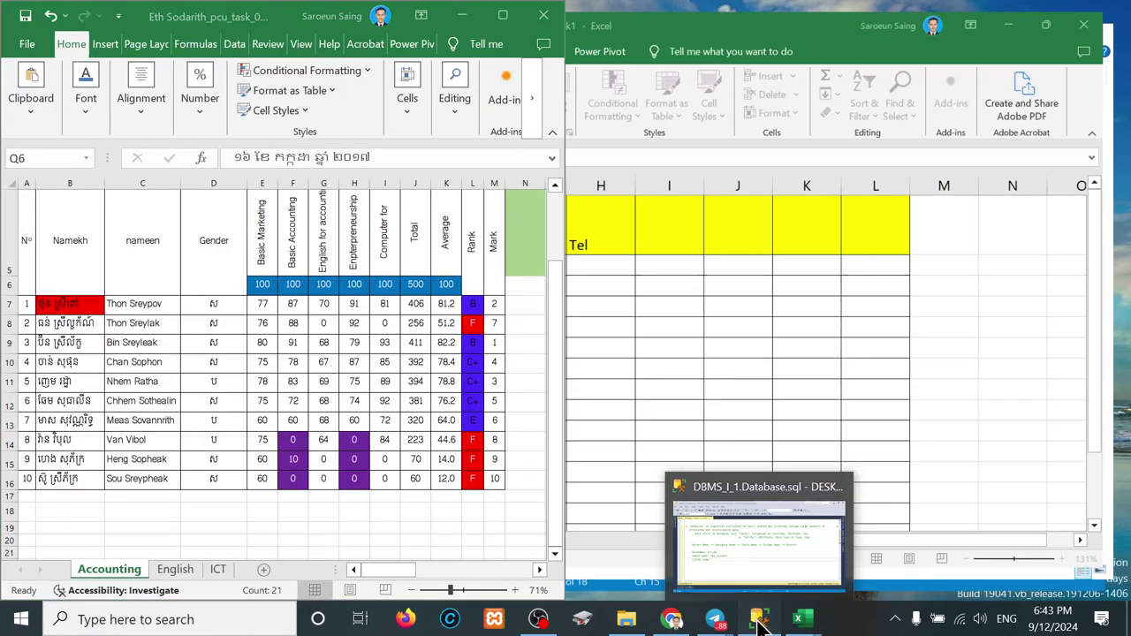
click(758, 623)
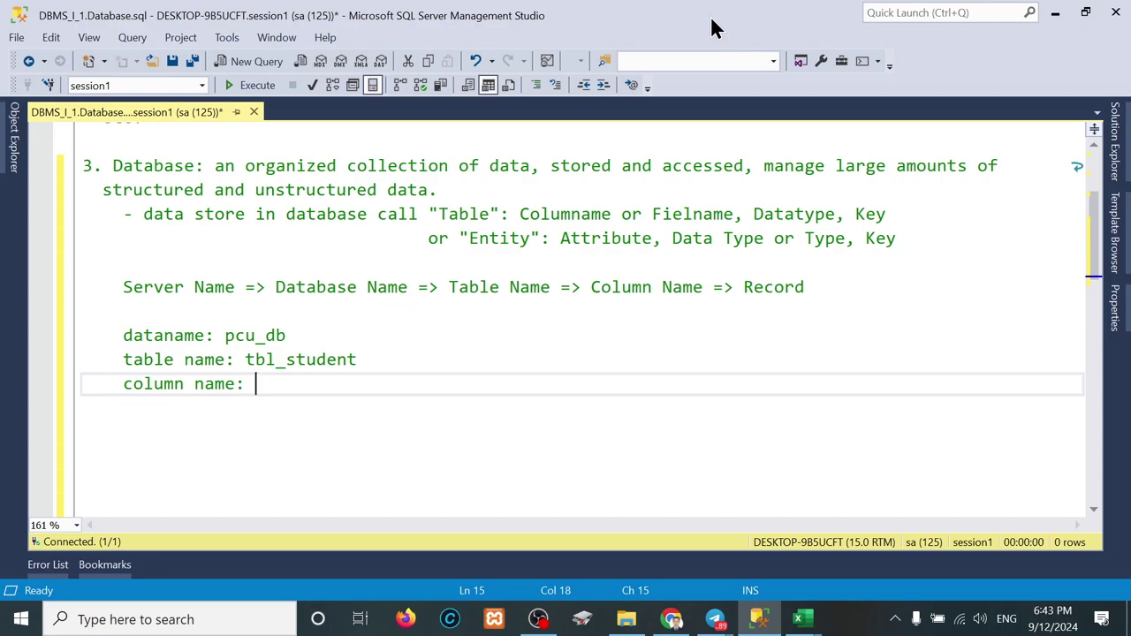
drag(709, 26, 1074, 178)
drag(1120, 132, 1126, 133)
click(760, 360)
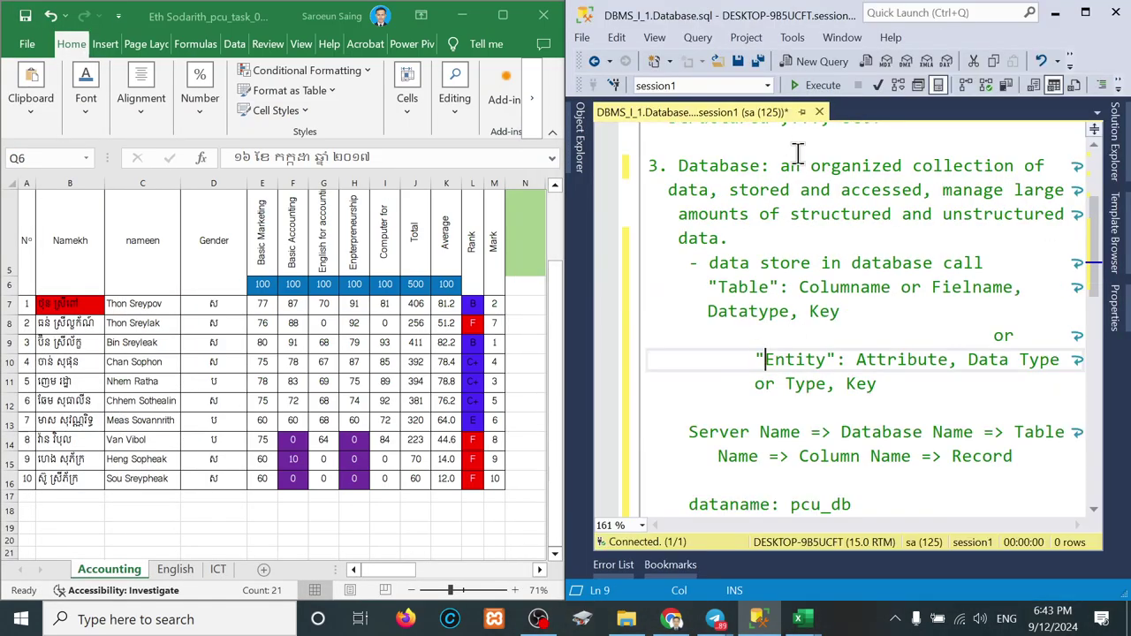
Step: Collapse dbo.Amenities and the session1 database in Object Explorer, dismissing the Databases menu
click(580, 137)
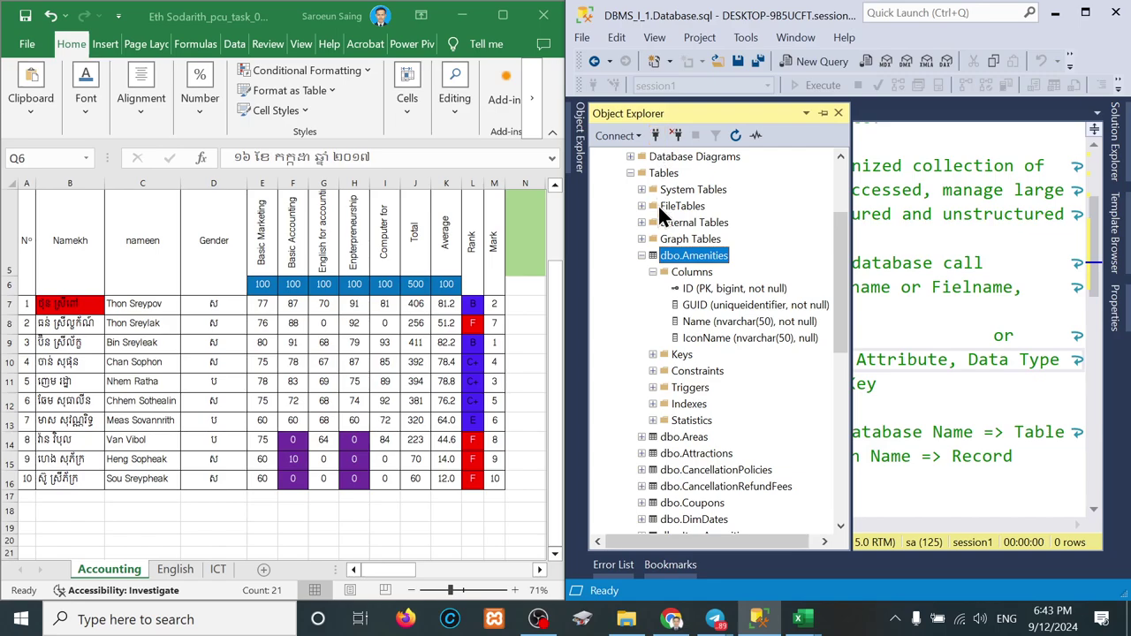
click(640, 255)
scroll(629, 178, up, 3)
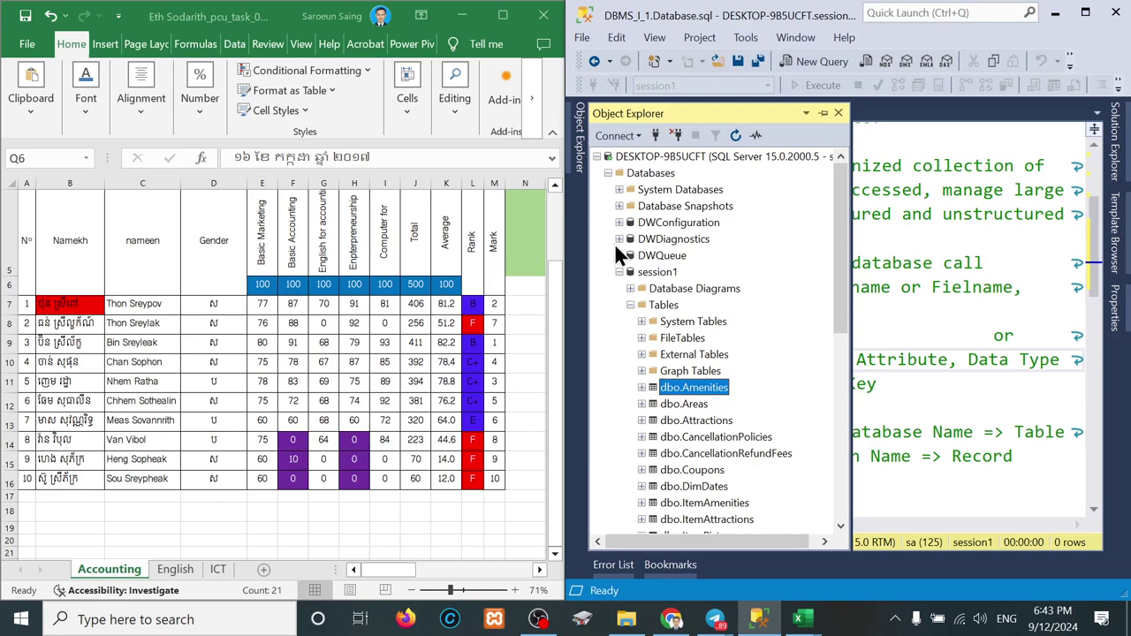
click(618, 271)
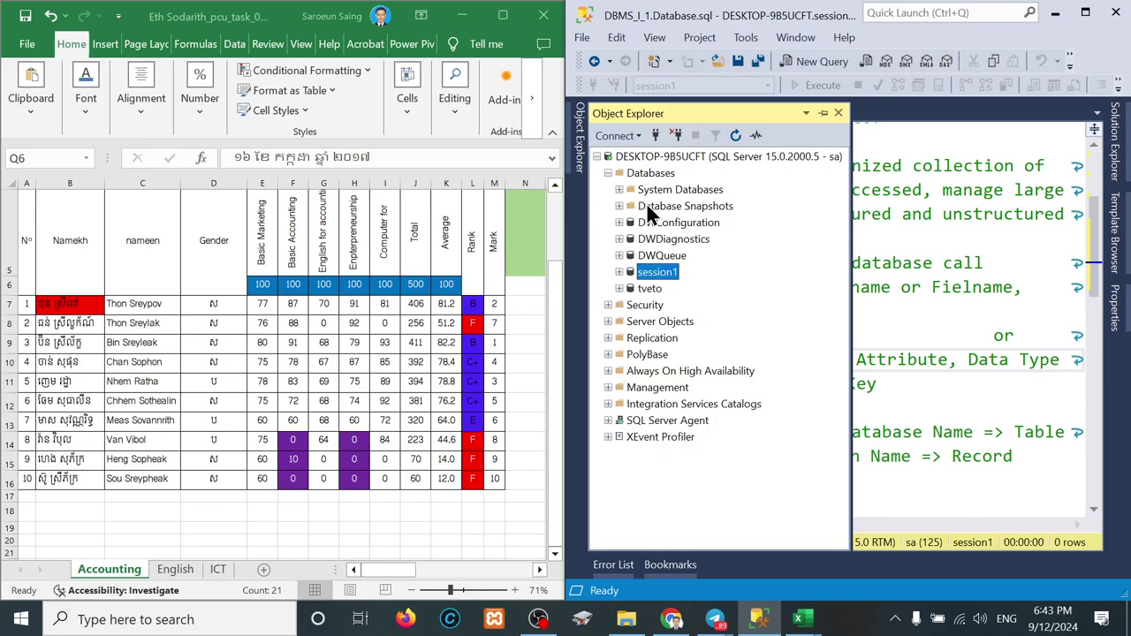
right_click(652, 175)
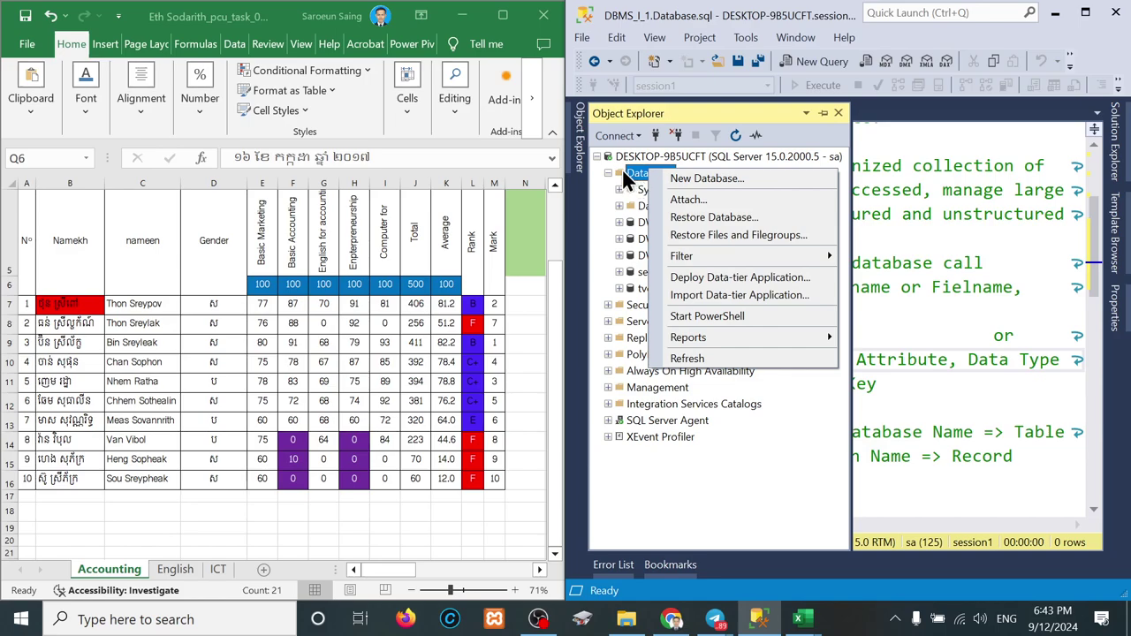
right_click(623, 174)
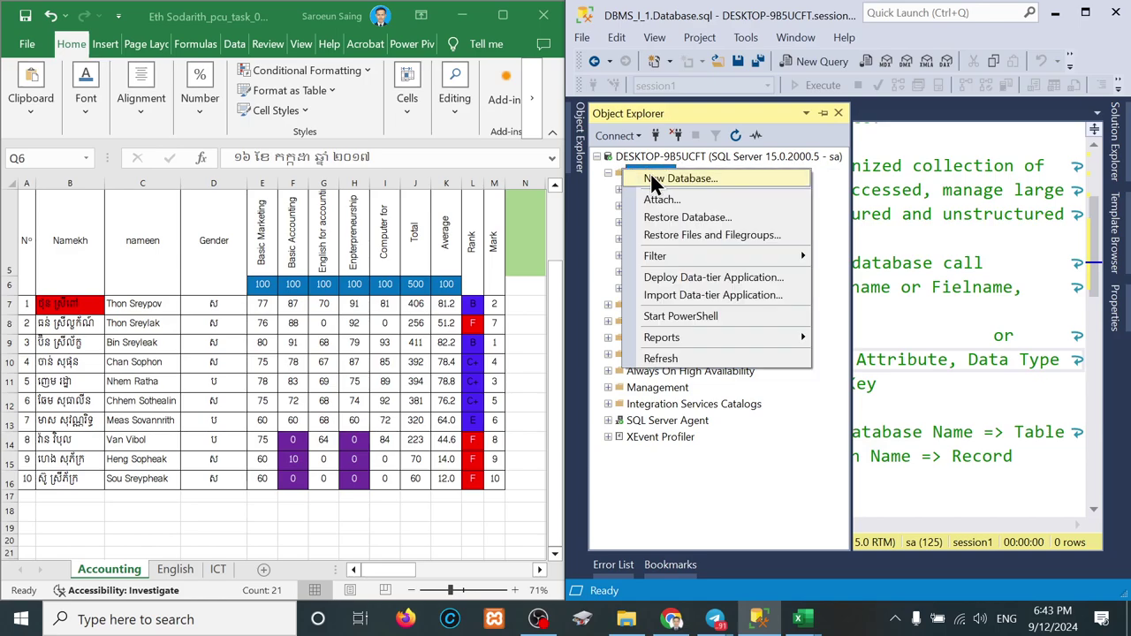
click(617, 170)
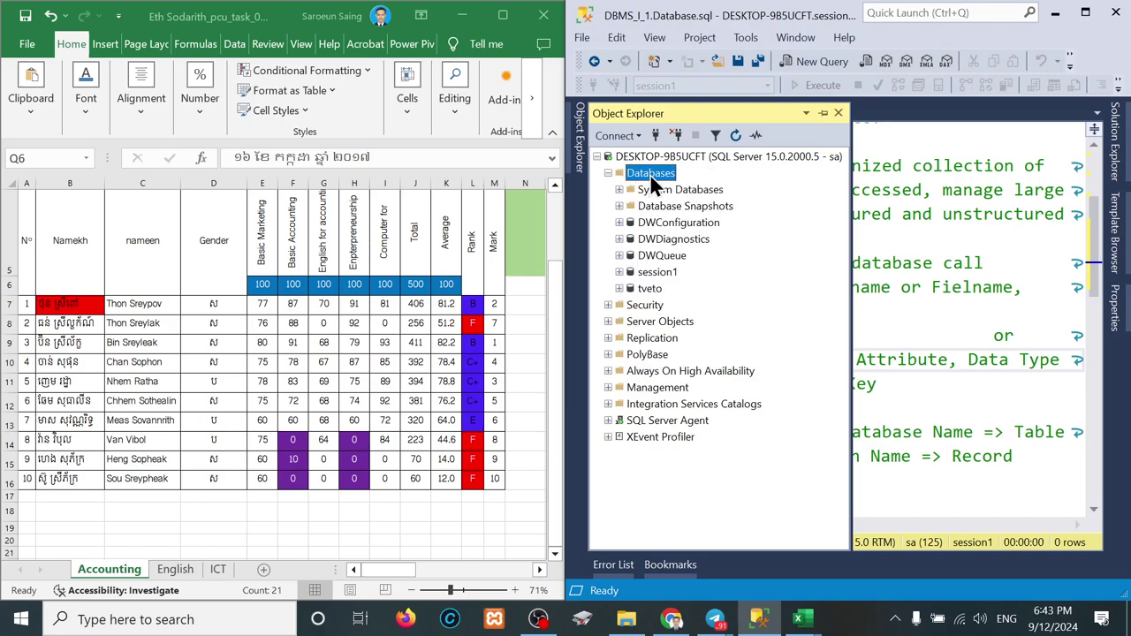
Step: Create a new database named PCU_DB from the Databases menu and view its Options page
right_click(651, 176)
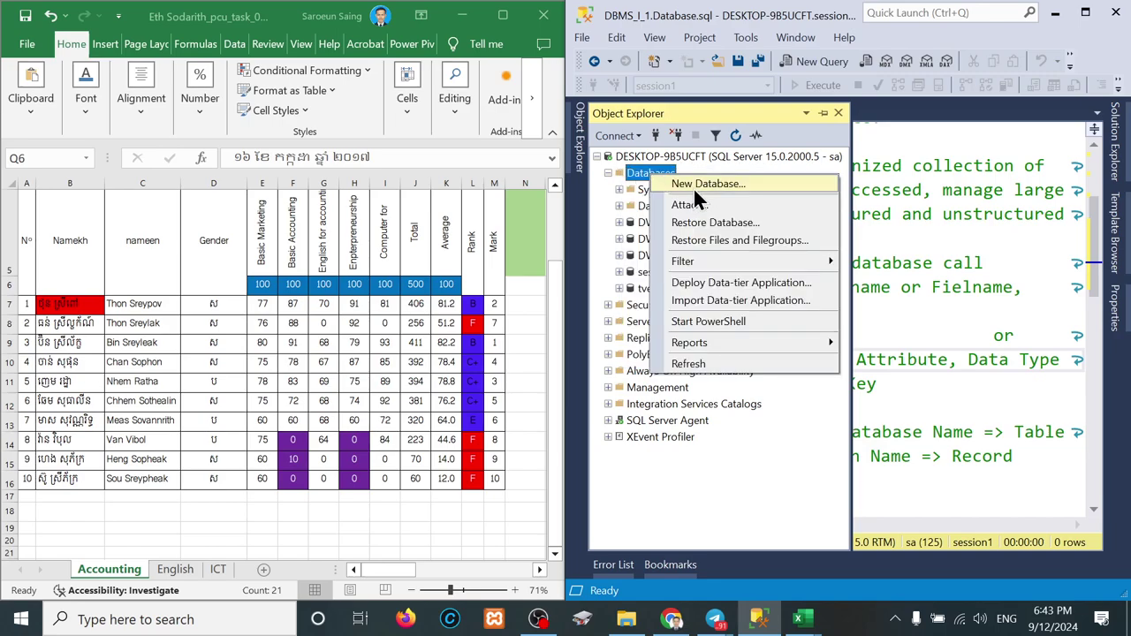
click(697, 187)
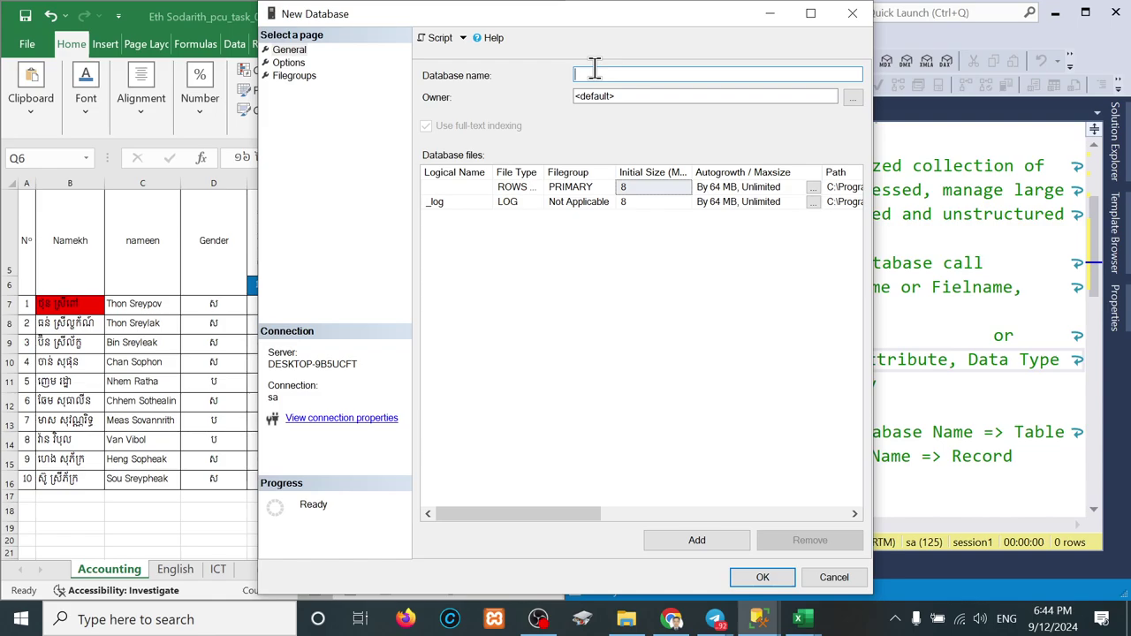
text(PCU_DB)
click(289, 64)
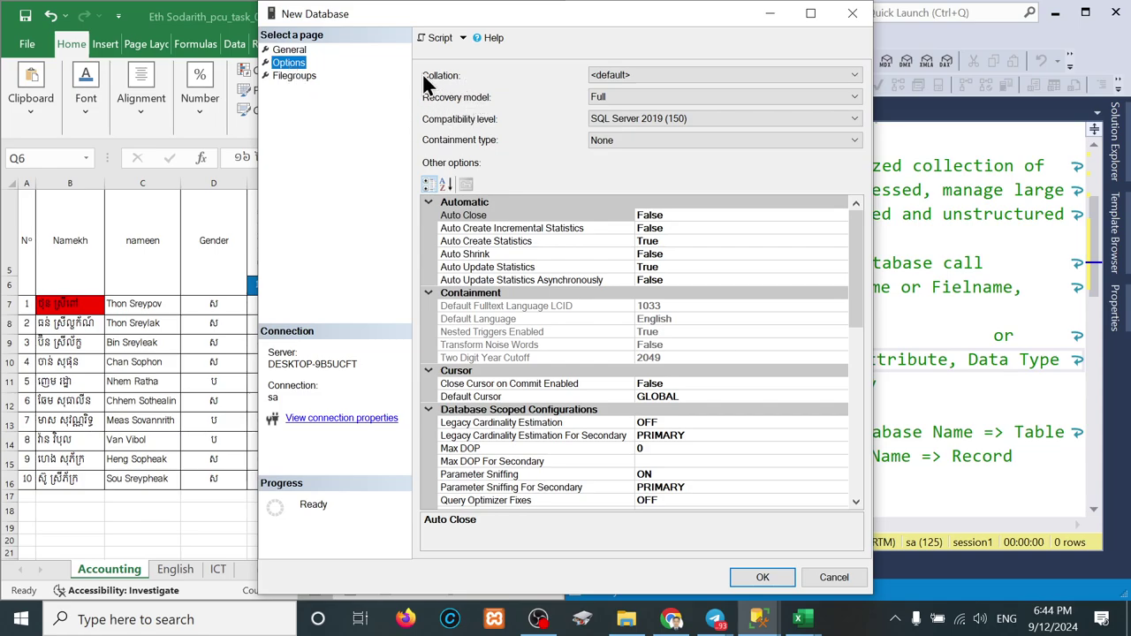
Step: Pick SQL_Latin1_General_CP850_BIN from the Collation list for the new PCU_DB database
click(854, 74)
scroll(688, 307, down, 20)
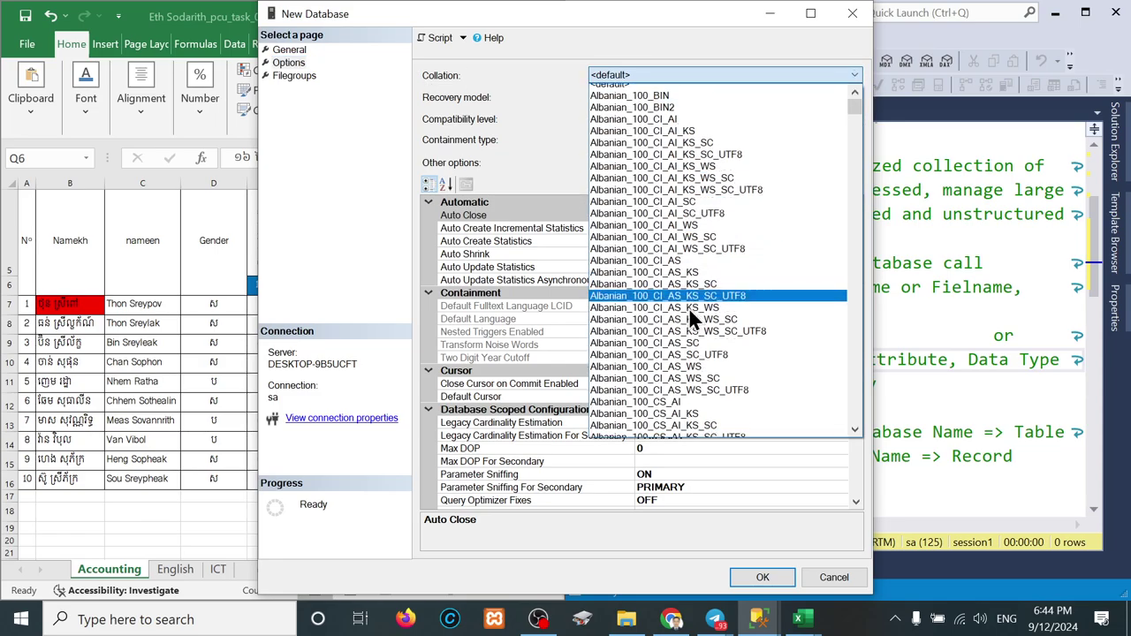
scroll(688, 307, down, 20)
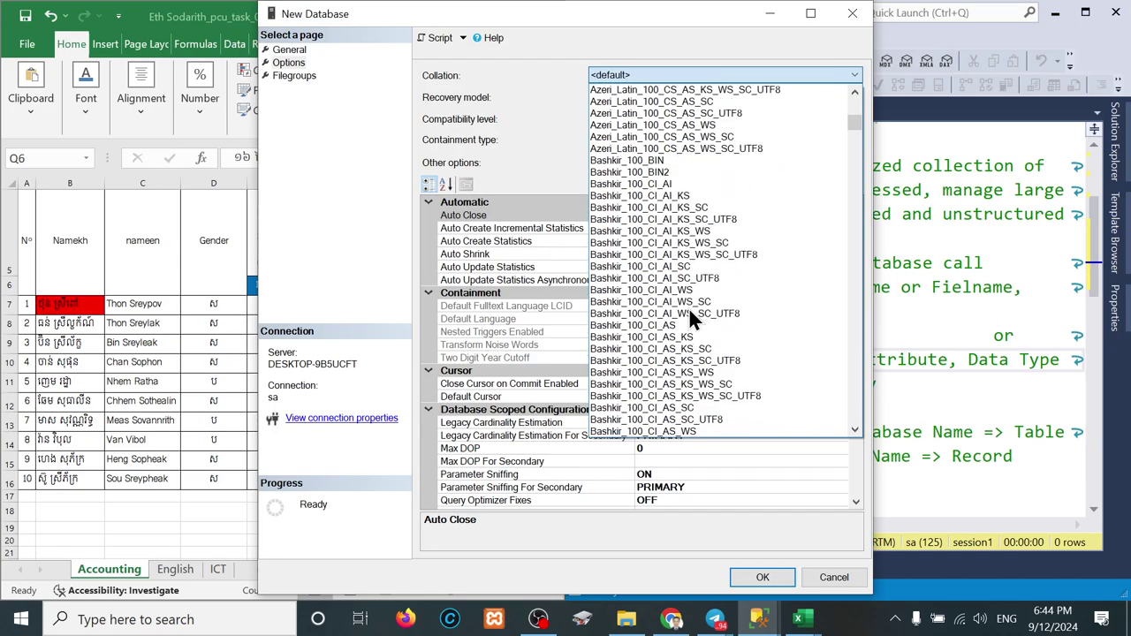
scroll(688, 307, down, 20)
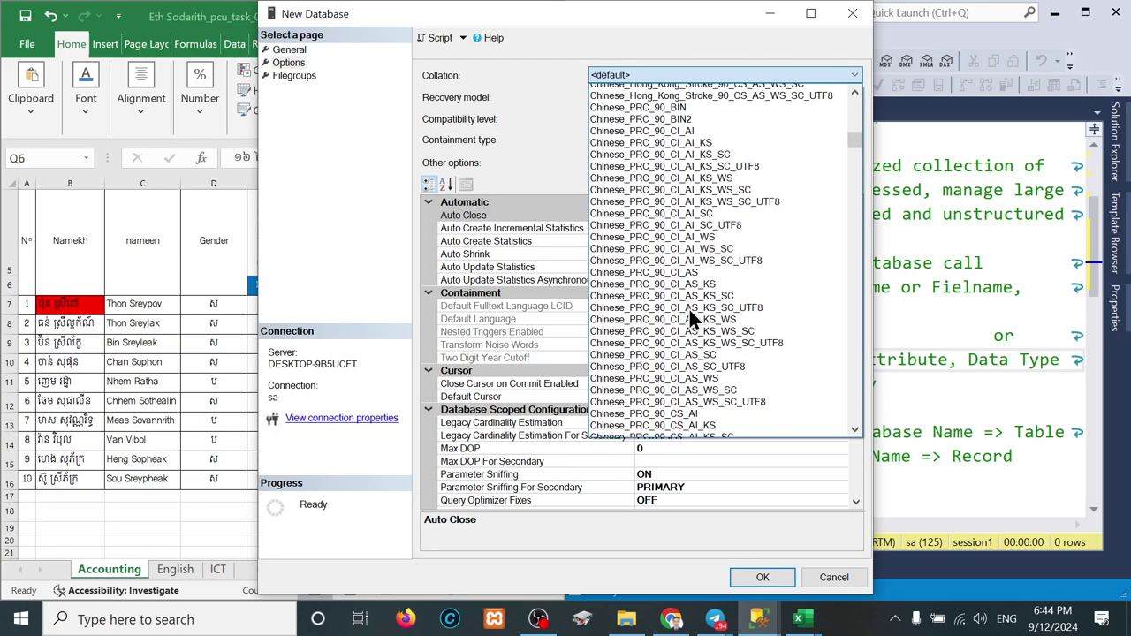
scroll(690, 313, down, 20)
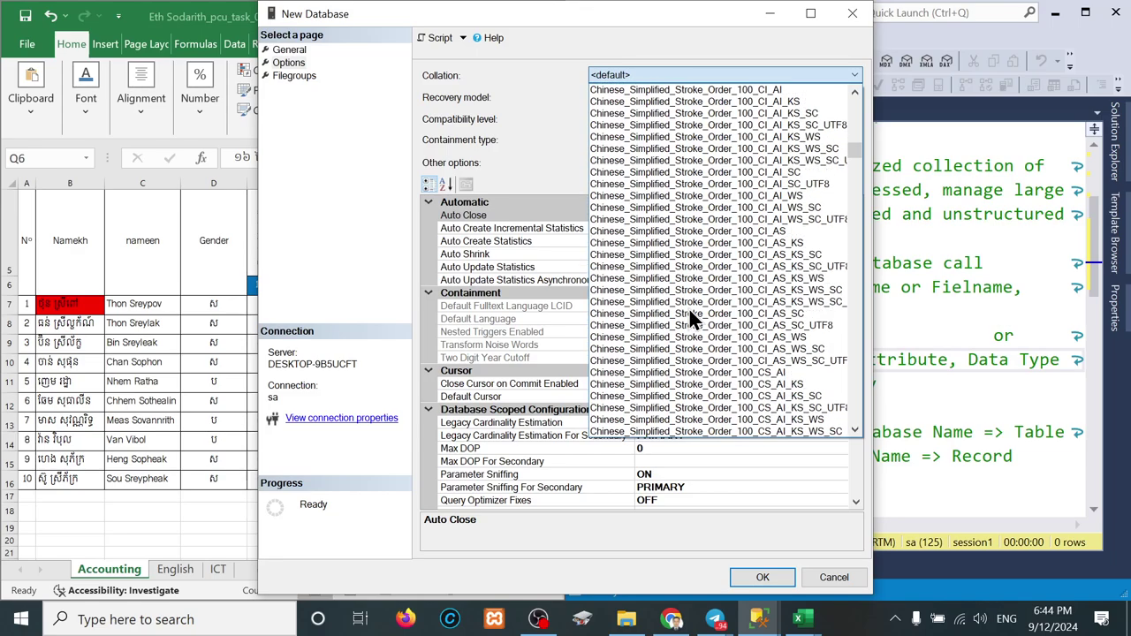
scroll(690, 313, up, 15)
scroll(692, 318, down, 20)
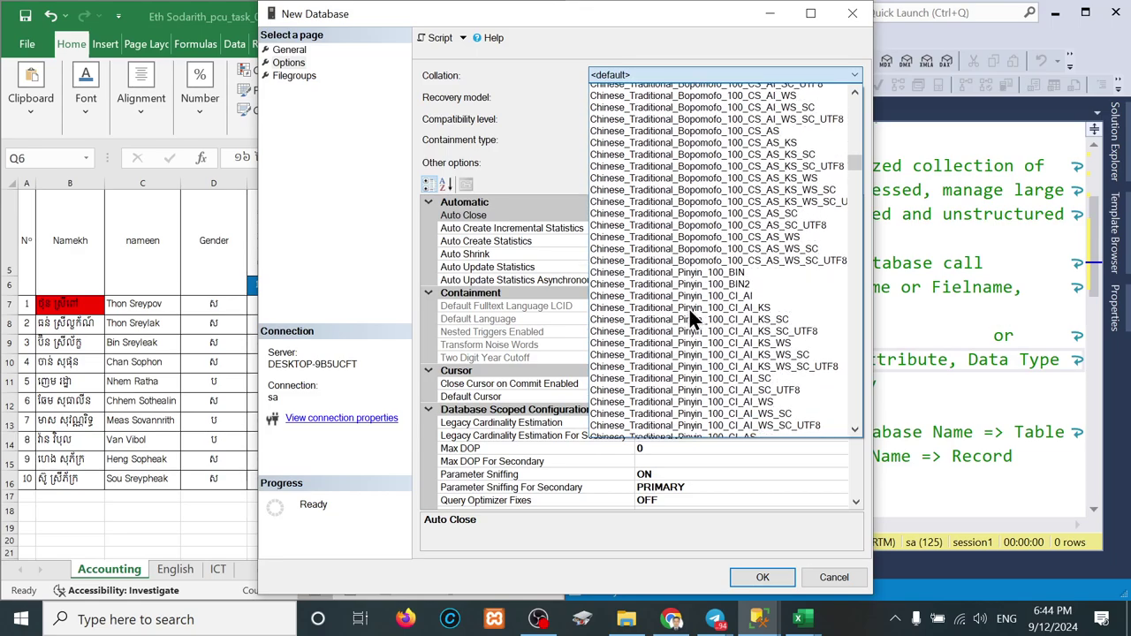
scroll(688, 308, down, 20)
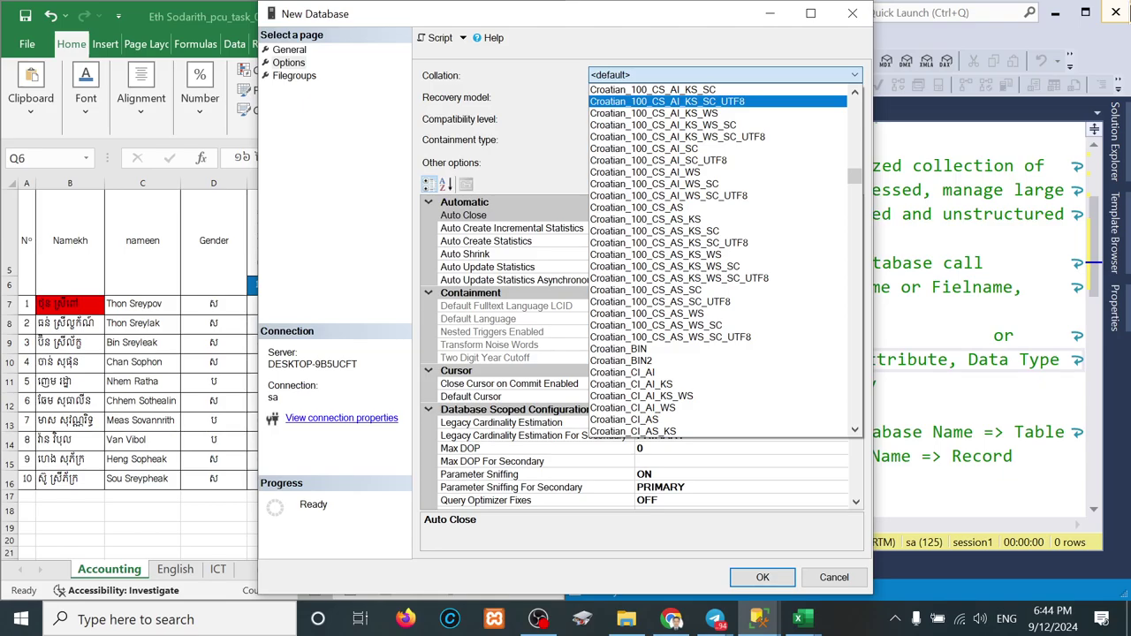
drag(853, 175, 828, 353)
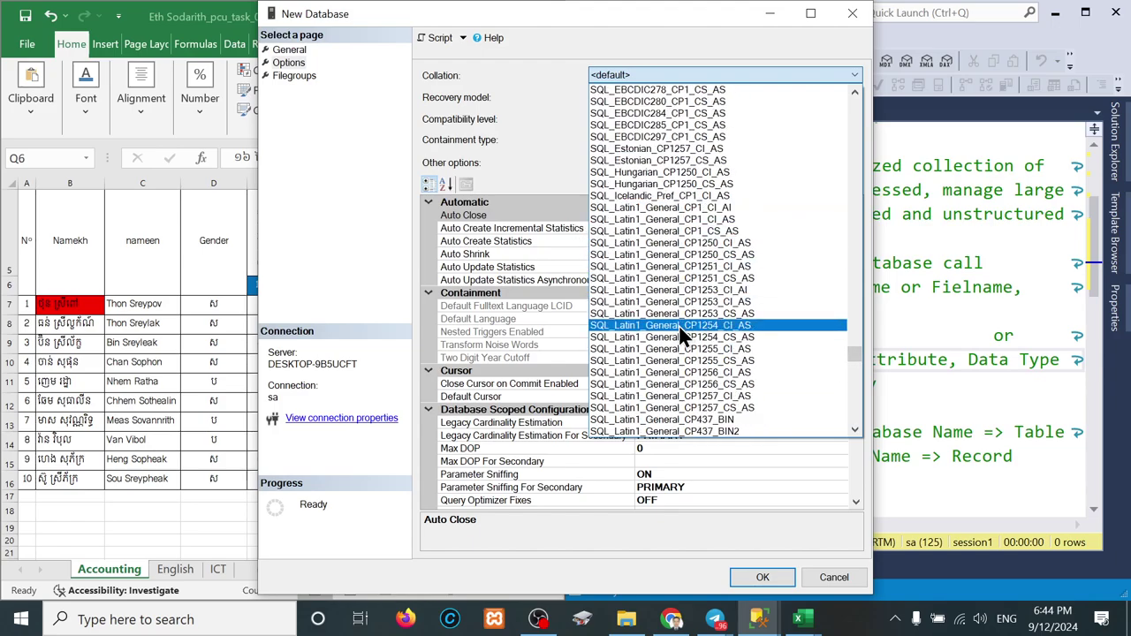
scroll(682, 393, down, 5)
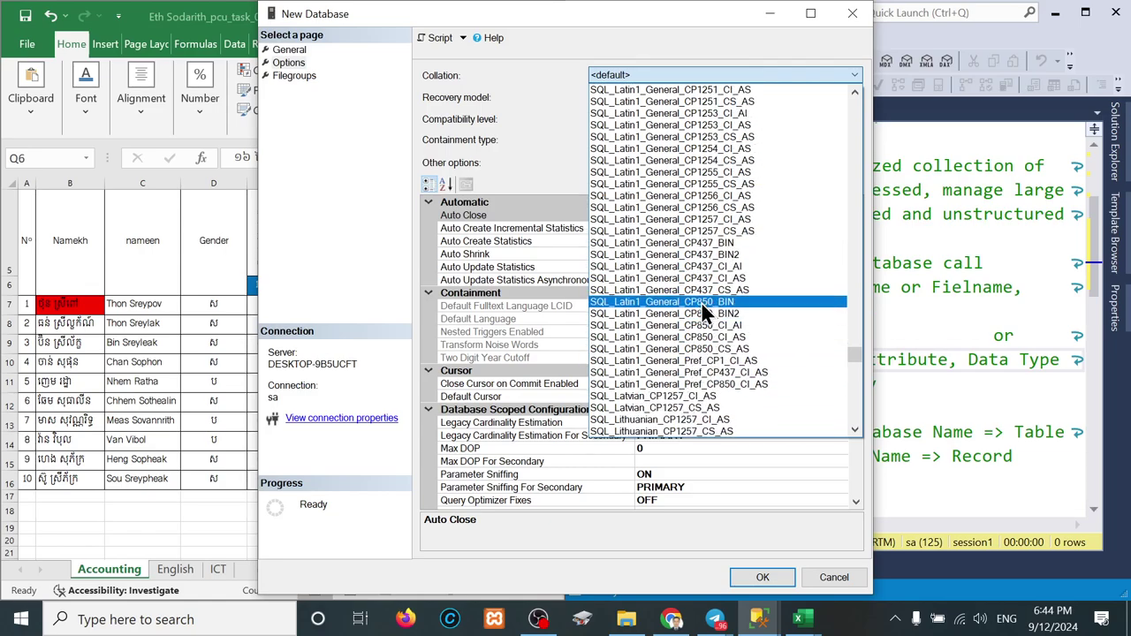
click(703, 303)
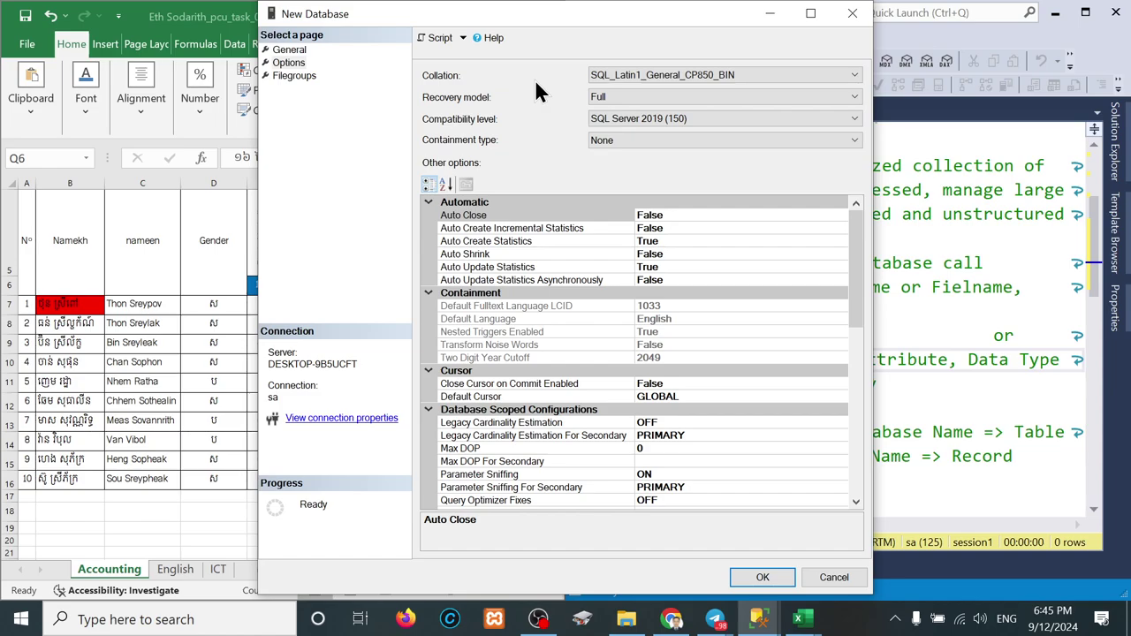
Step: Create the PCU_DB database and expand its node in Object Explorer
click(763, 577)
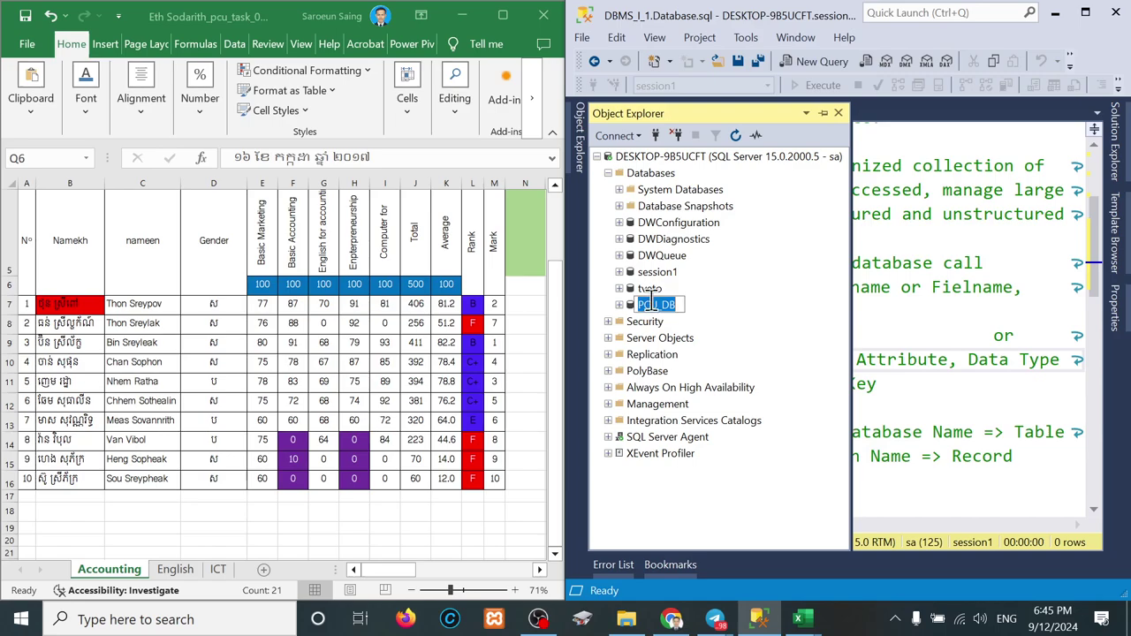
click(622, 305)
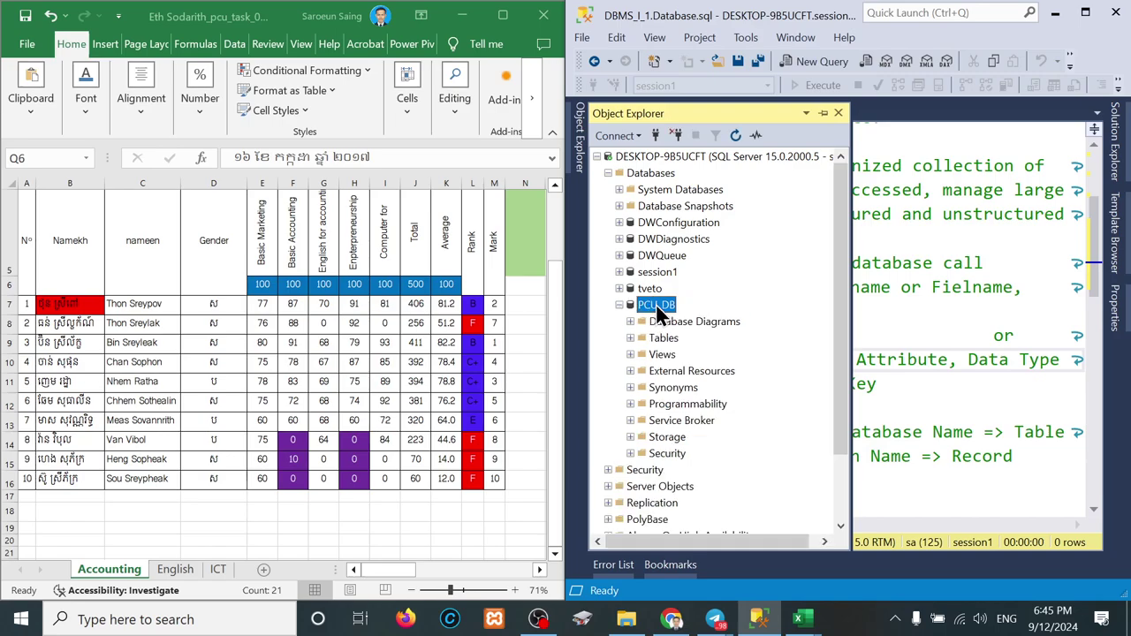
click(619, 305)
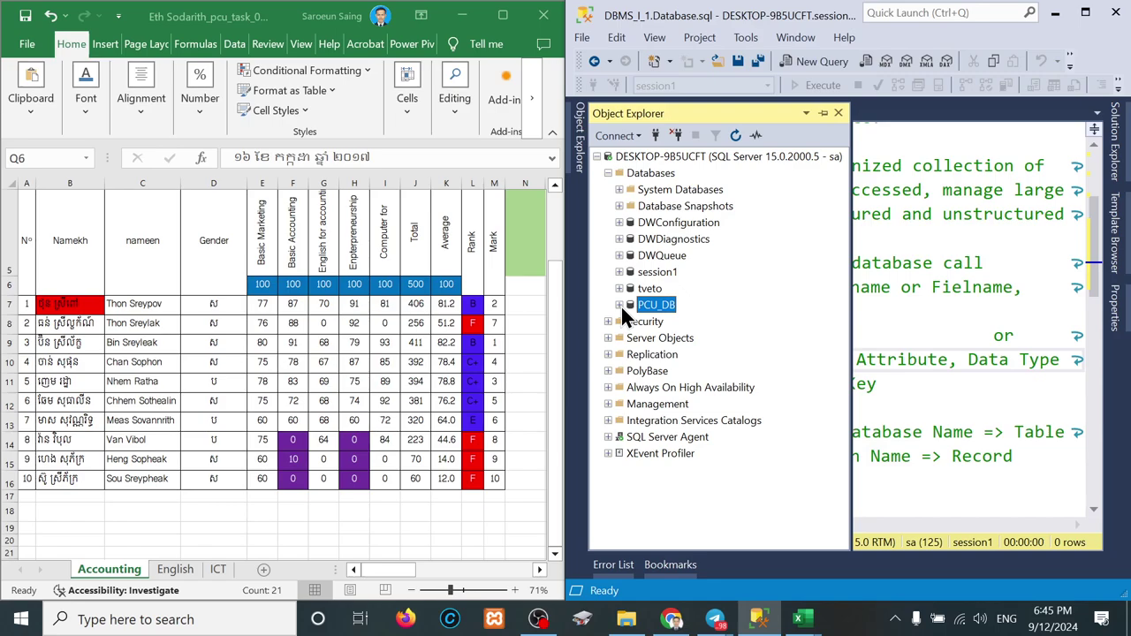
click(620, 305)
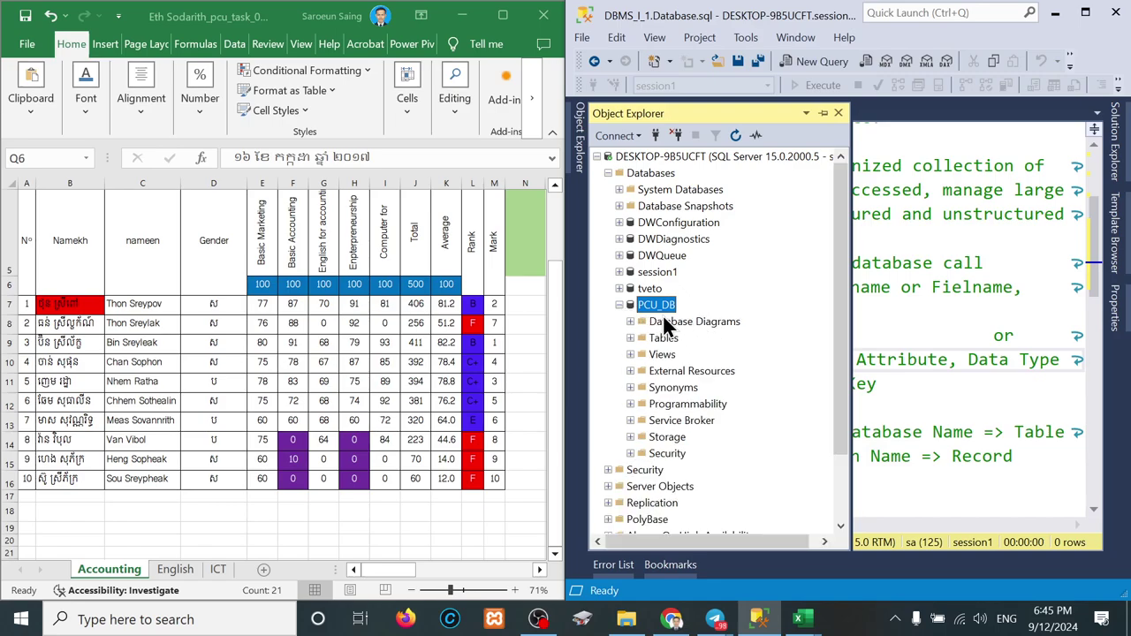
Step: Browse PCU_DB's folders and expand its Tables folder
click(715, 321)
click(664, 337)
click(687, 370)
click(663, 388)
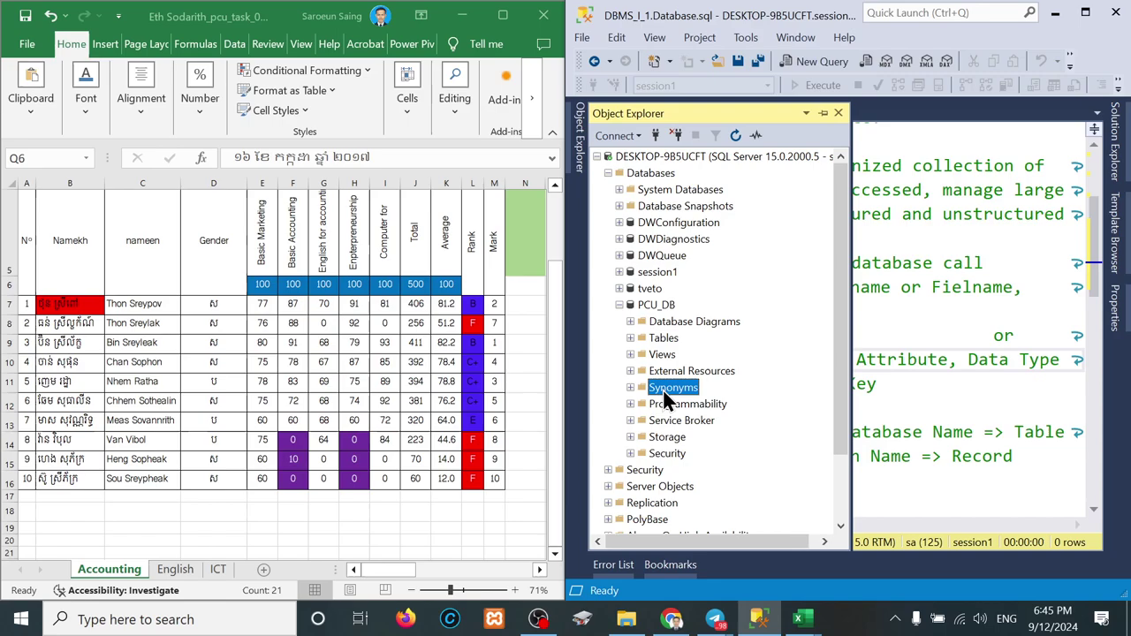
click(664, 403)
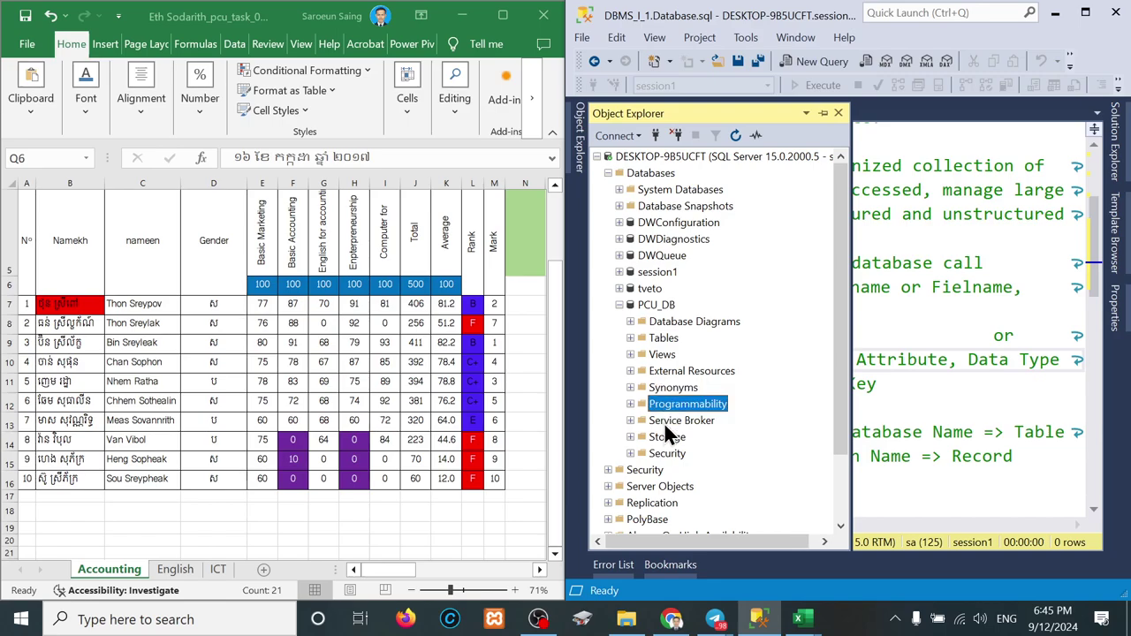
click(664, 423)
click(658, 437)
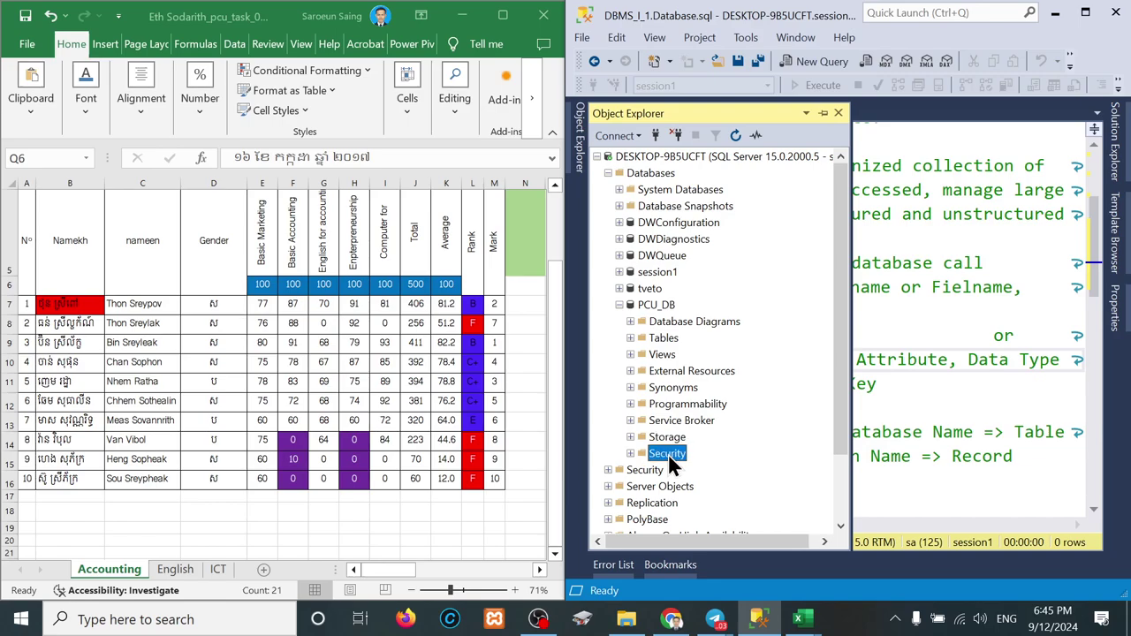
click(631, 336)
click(668, 337)
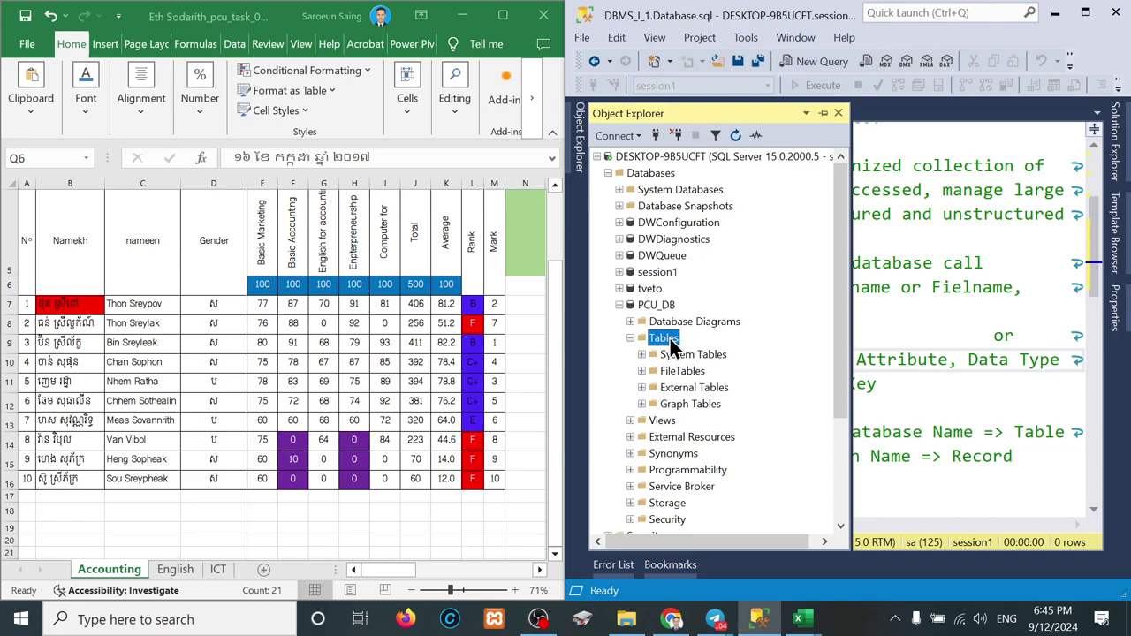
Step: Start a new blank table design from PCU_DB's Tables folder
right_click(662, 339)
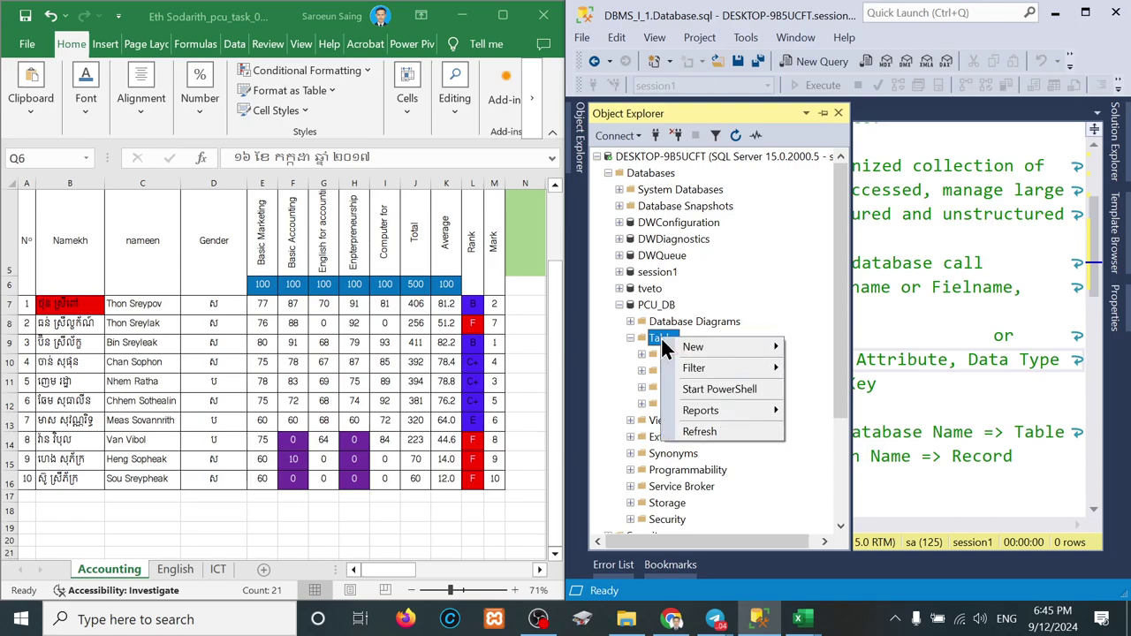
right_click(653, 332)
mouse_move(683, 347)
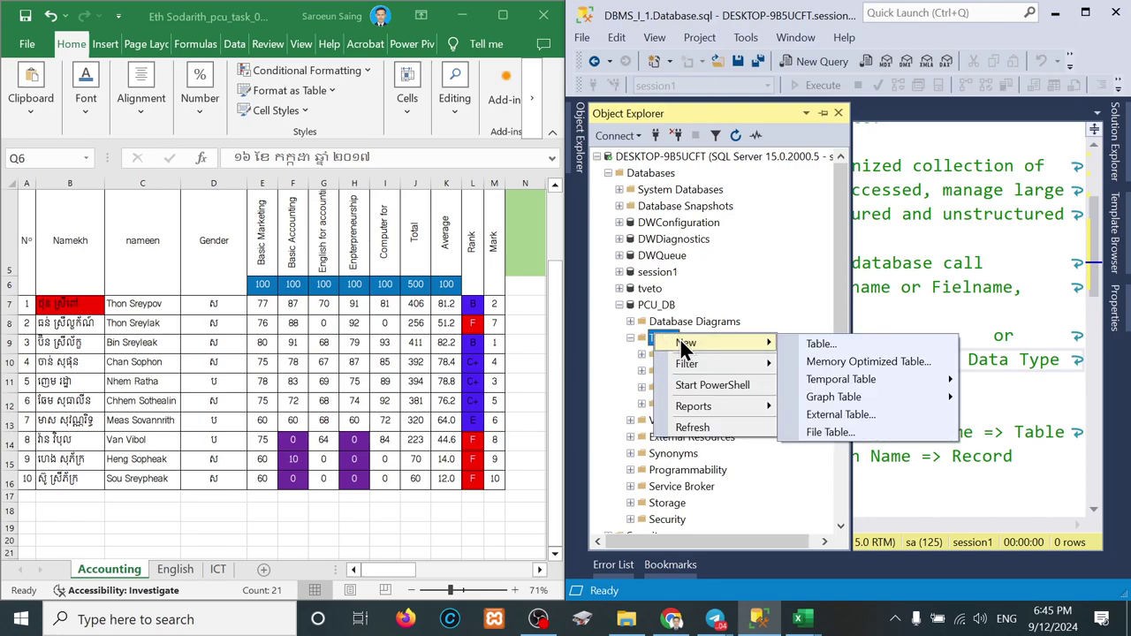
click(813, 344)
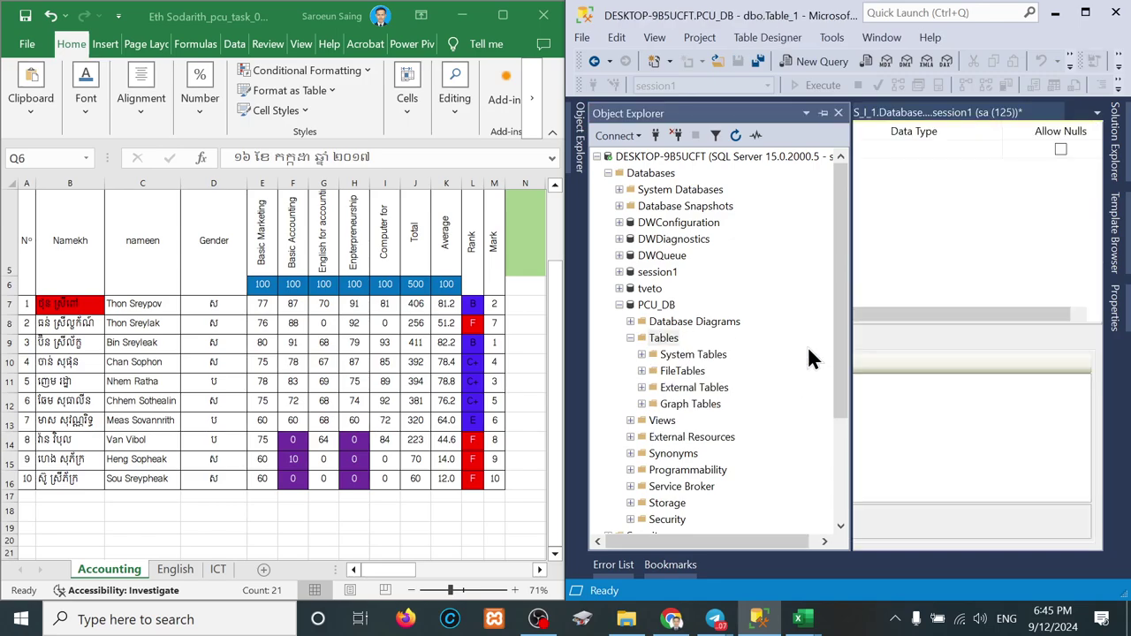
Step: Maximize the SSMS window and pin the Object Explorer panel in place
click(1087, 14)
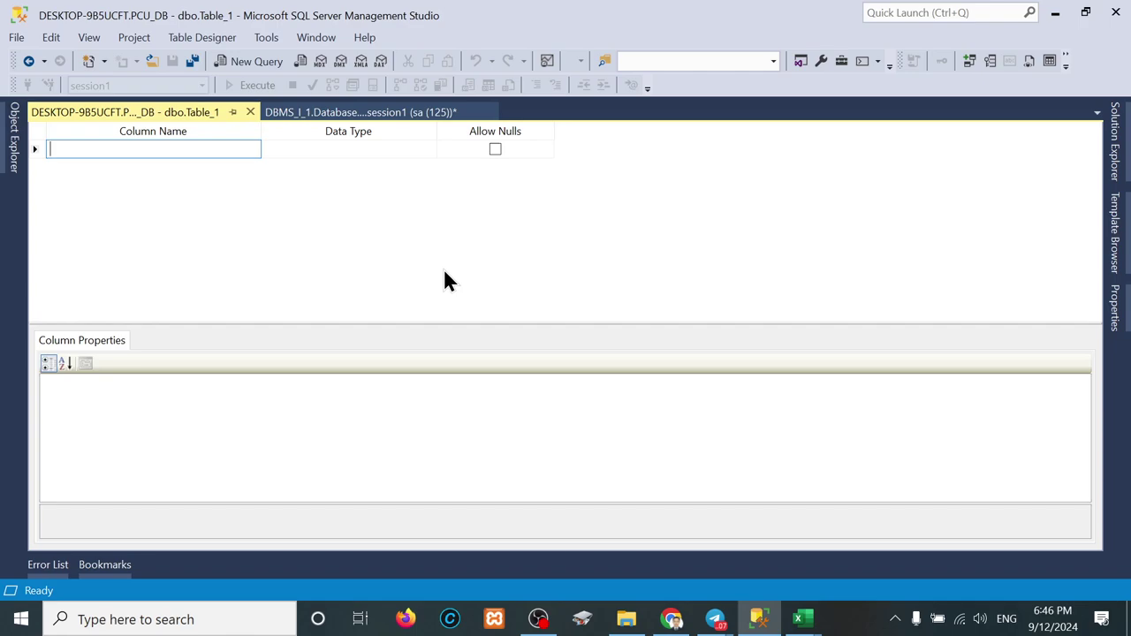
click(12, 140)
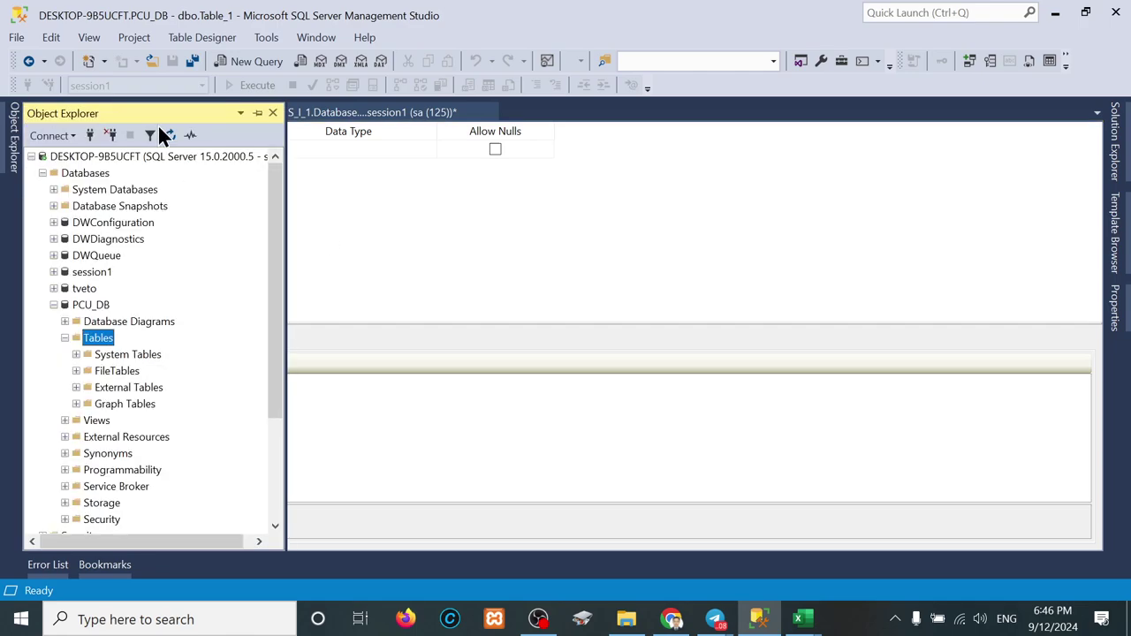
click(256, 114)
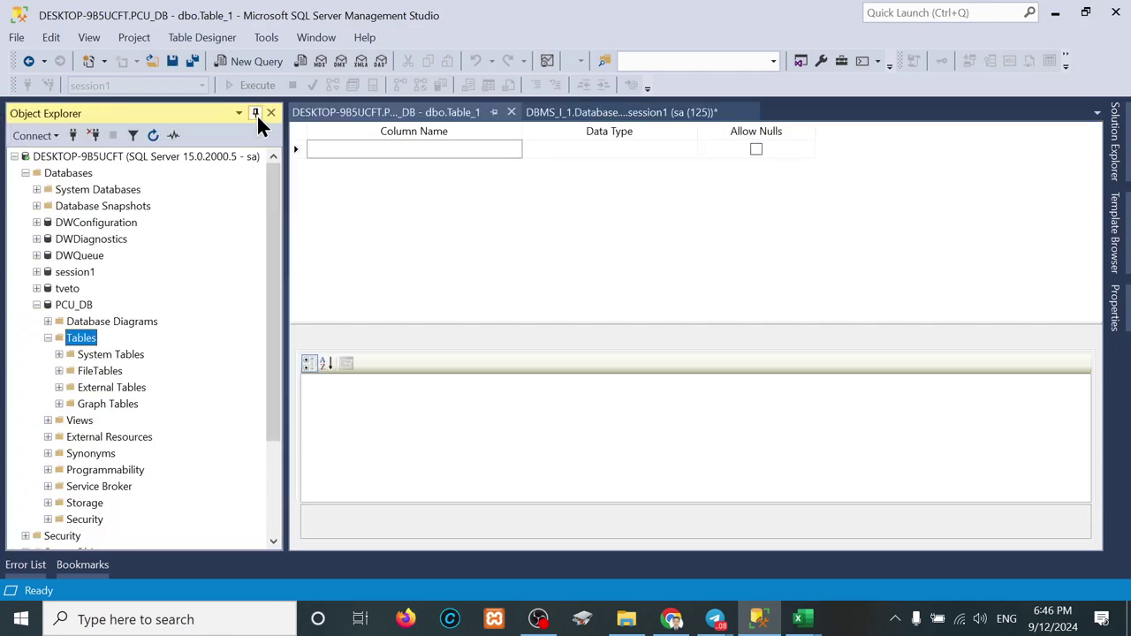
right_click(76, 343)
key(Escape)
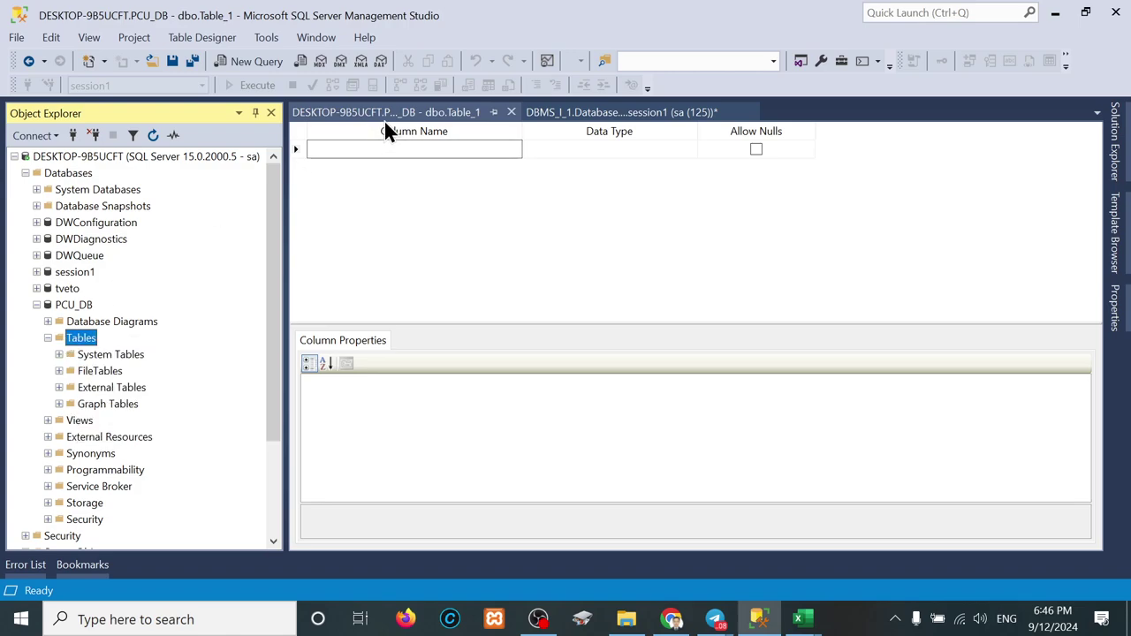
Step: Add an id column of type nchar(10) and save the table as tbl_student
click(384, 121)
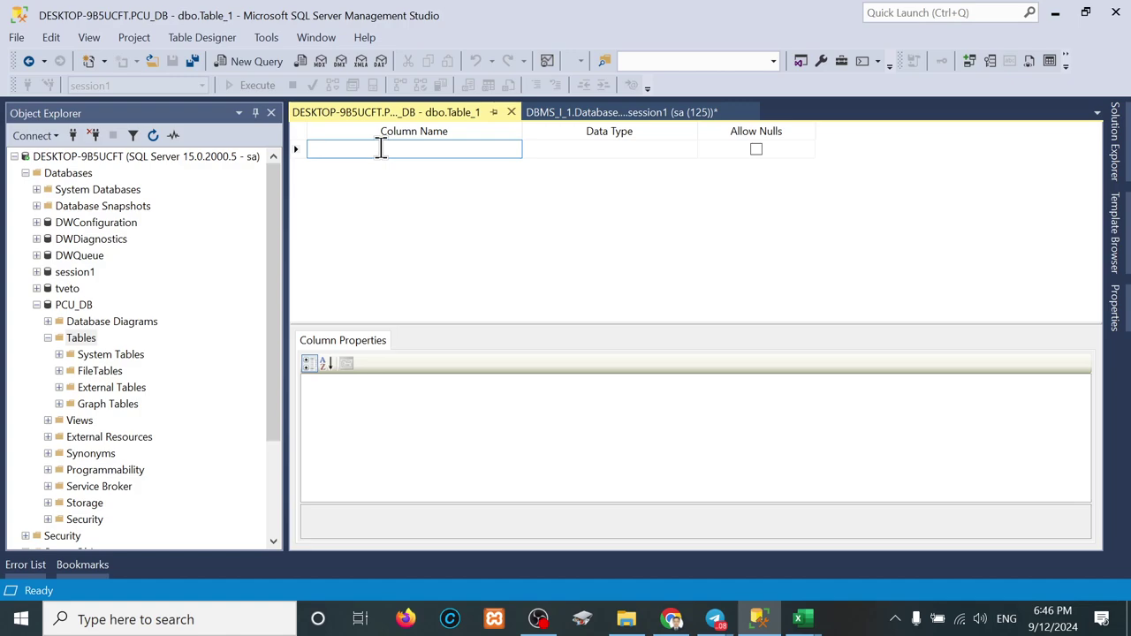
text(id)
key(Tab)
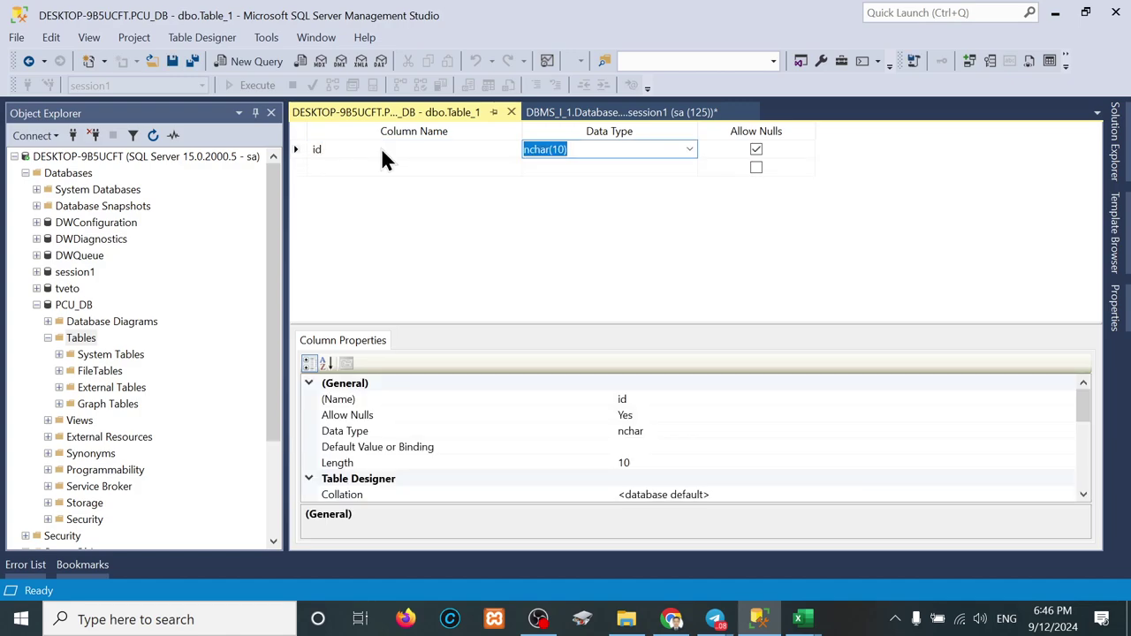
key(Tab)
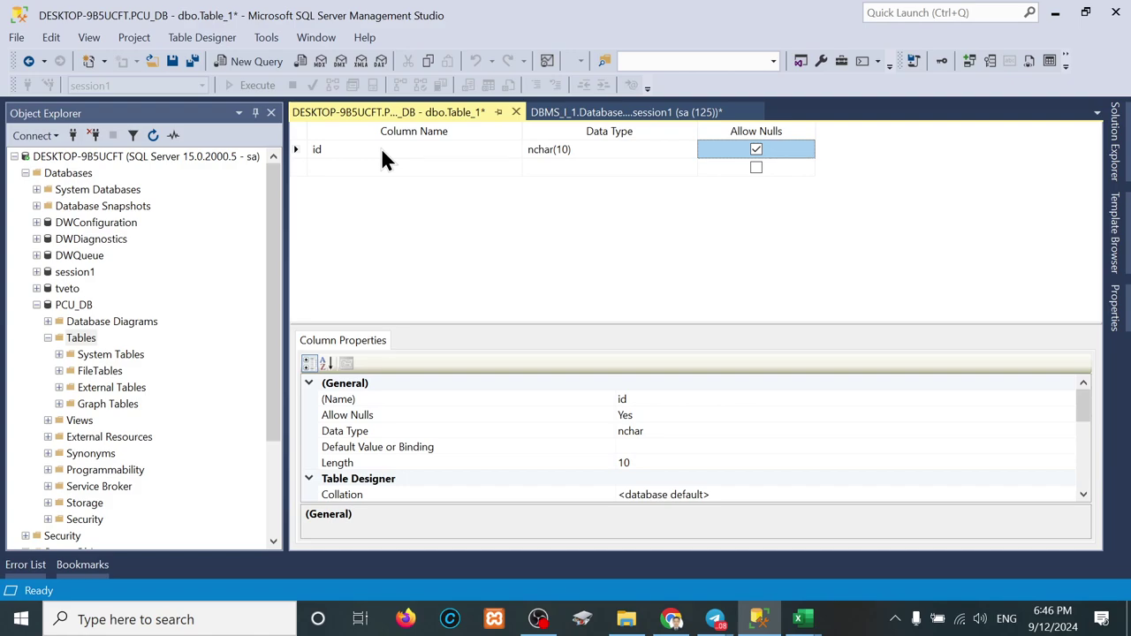
key(ctrl+s)
text(tbl)
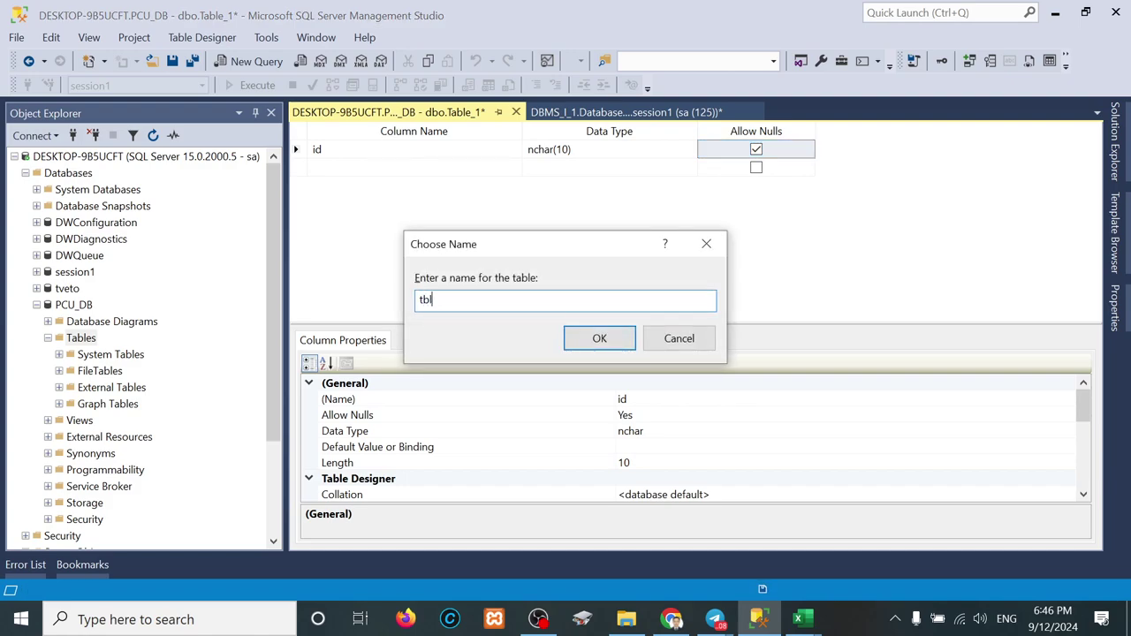
text(_student)
key(Return)
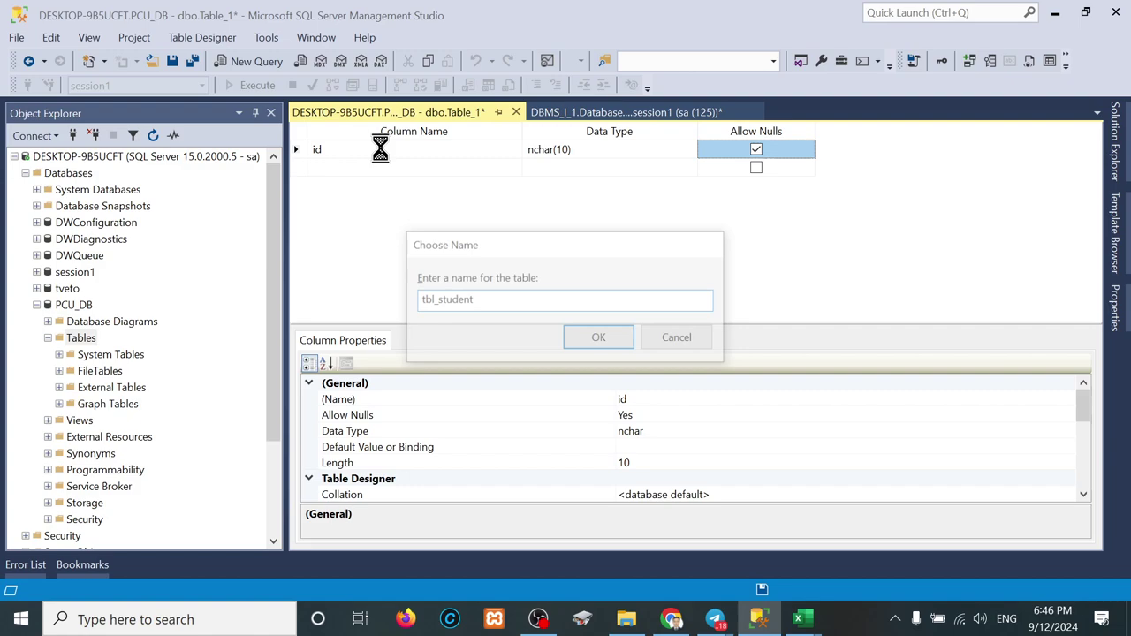
Step: Refresh the Tables folder and select the new dbo.tbl_student
right_click(72, 339)
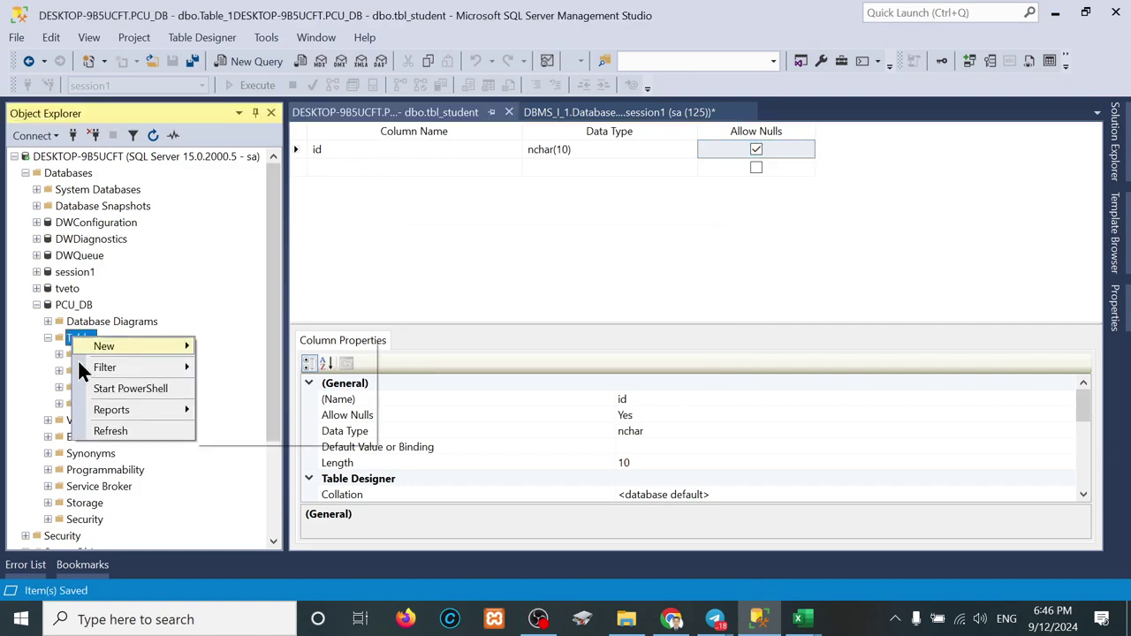
click(110, 430)
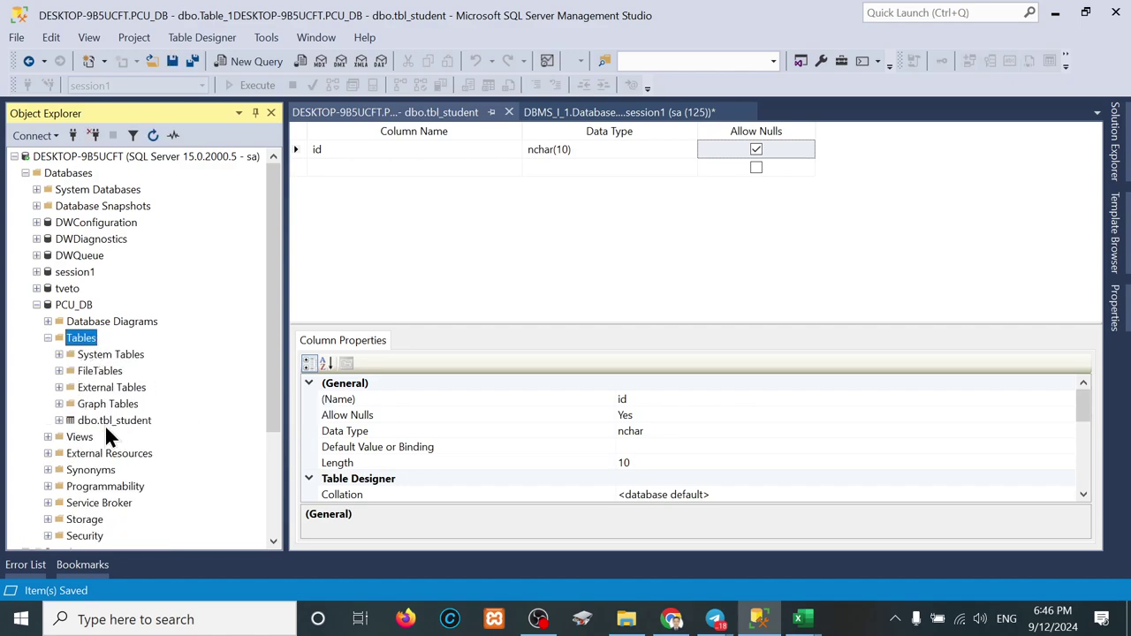
click(109, 422)
Step: Open tbl_student in the designer and run Select Top 1000 Rows on it
right_click(99, 428)
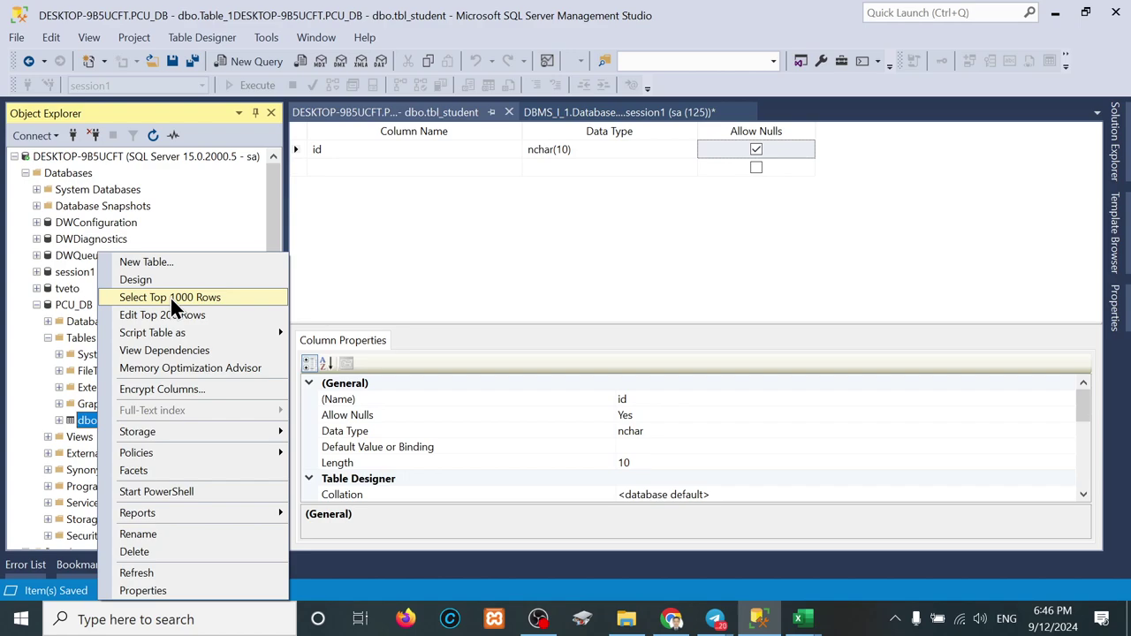
click(148, 279)
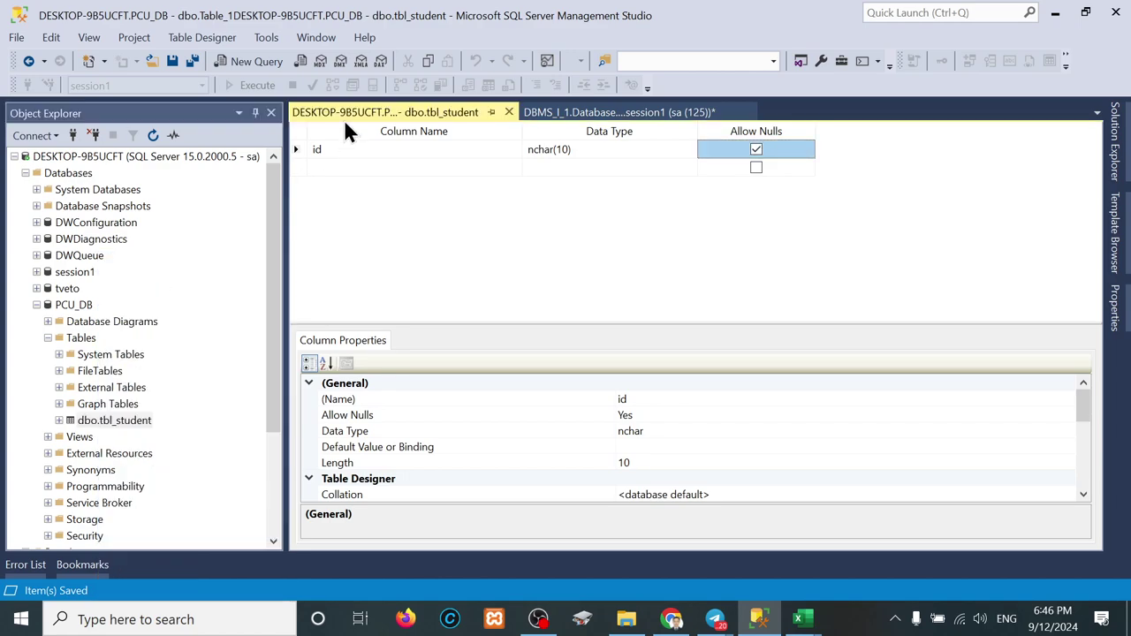
right_click(109, 419)
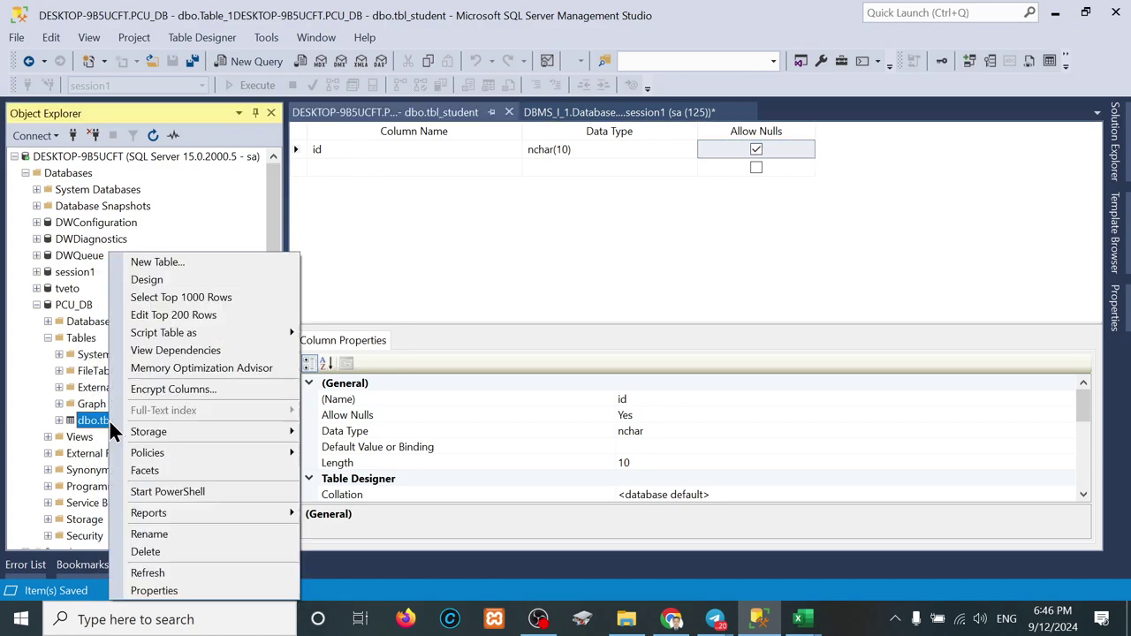
click(187, 298)
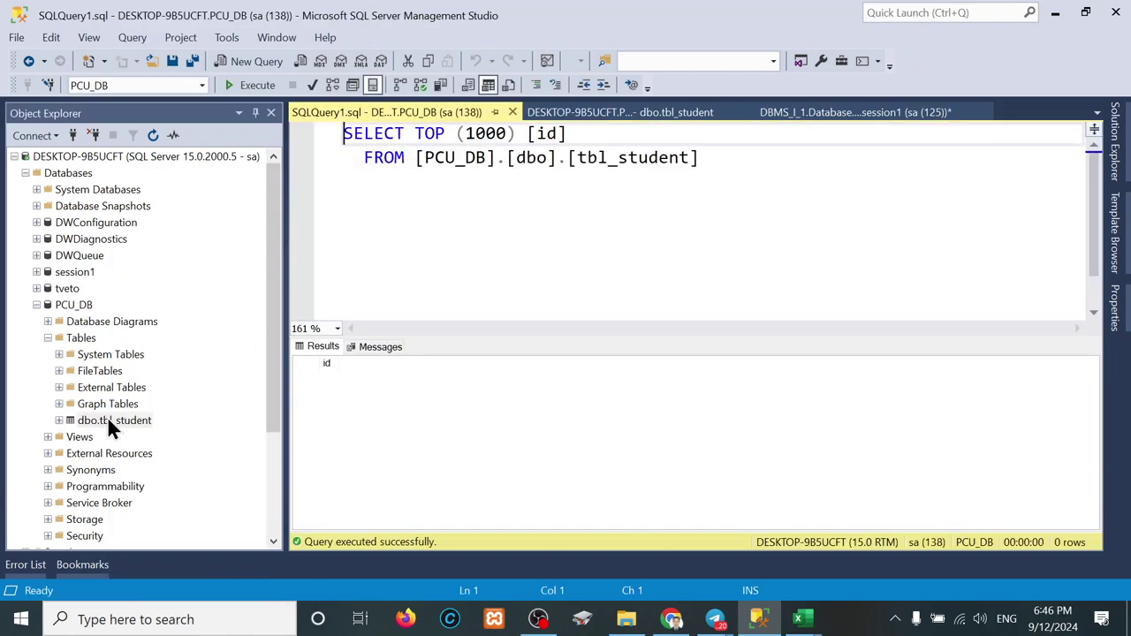
Step: Open tbl_student's Edit Top 200 Rows grid, then return to its design tab
right_click(107, 417)
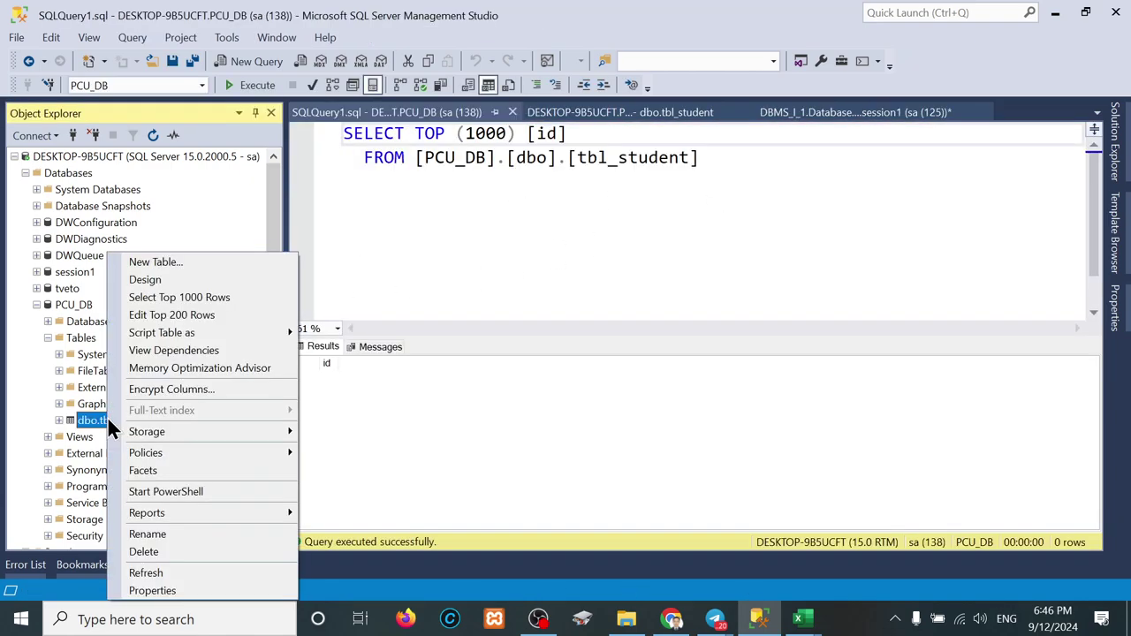
click(181, 314)
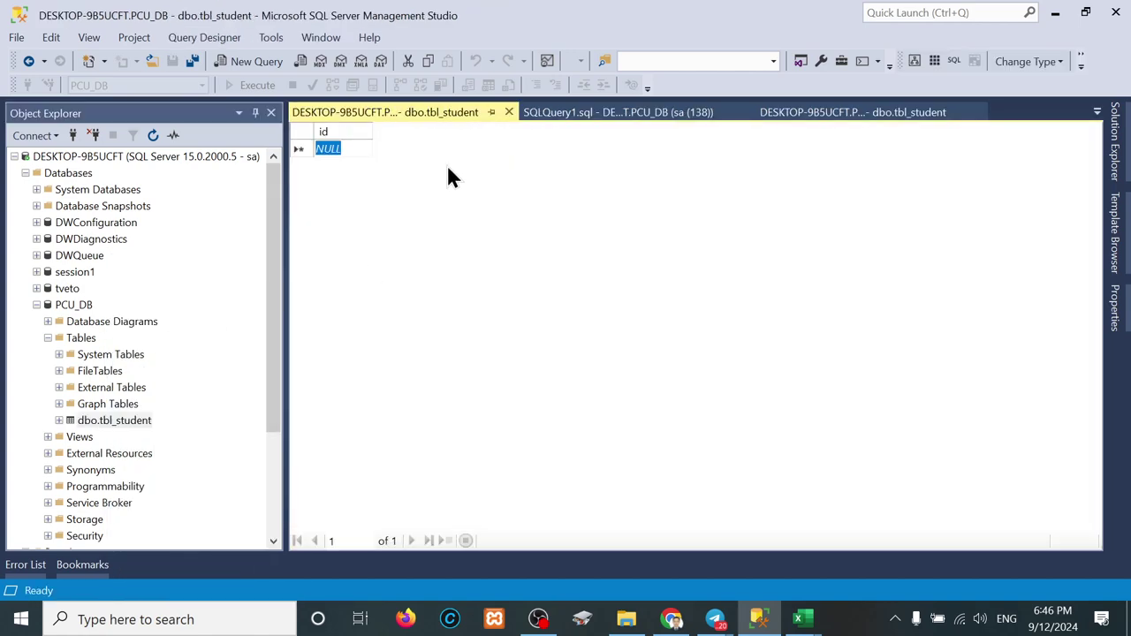
click(359, 145)
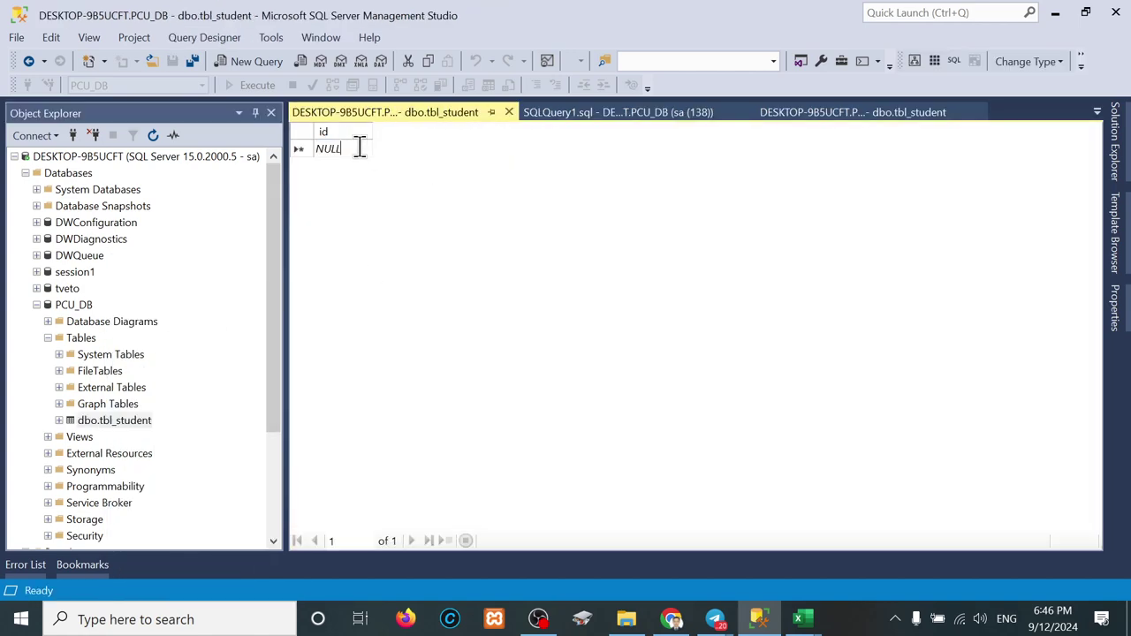
click(561, 113)
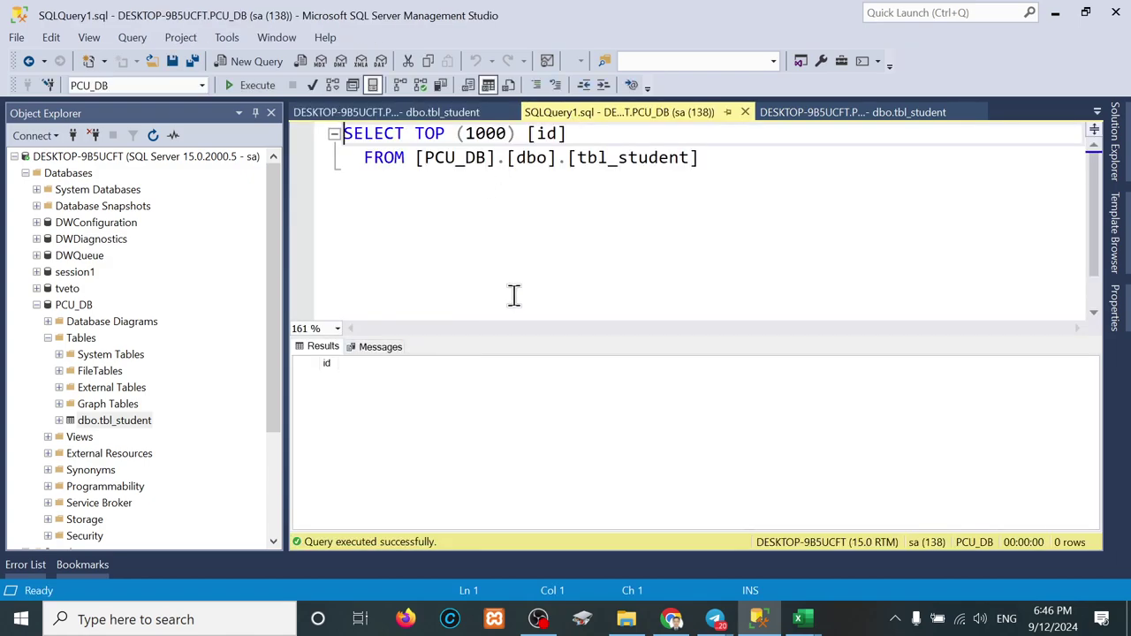
click(815, 117)
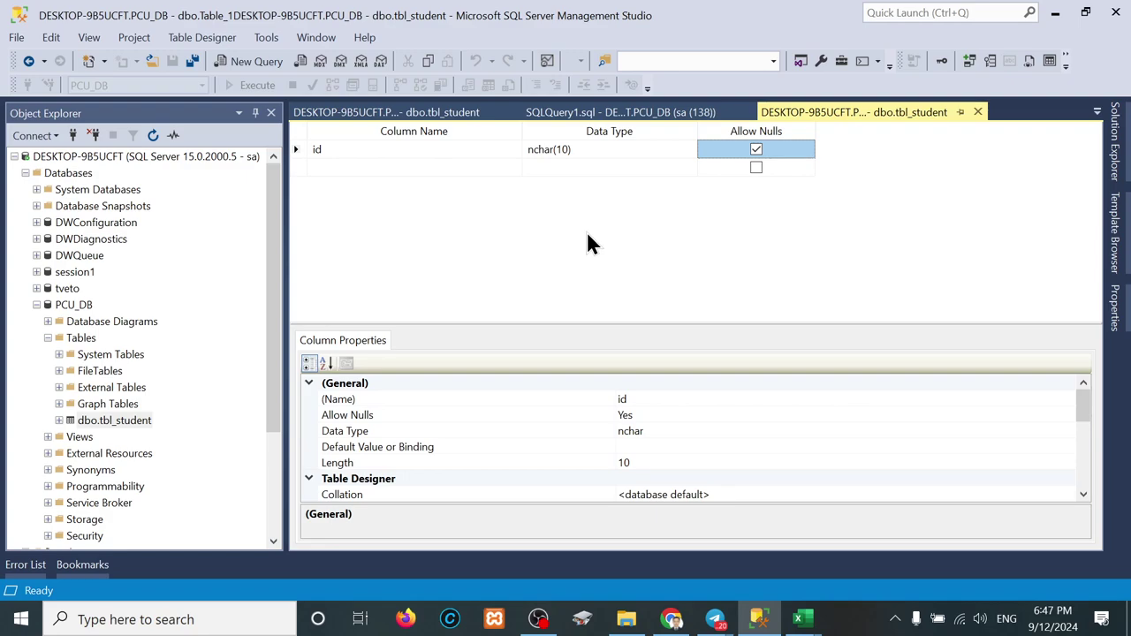
right_click(134, 419)
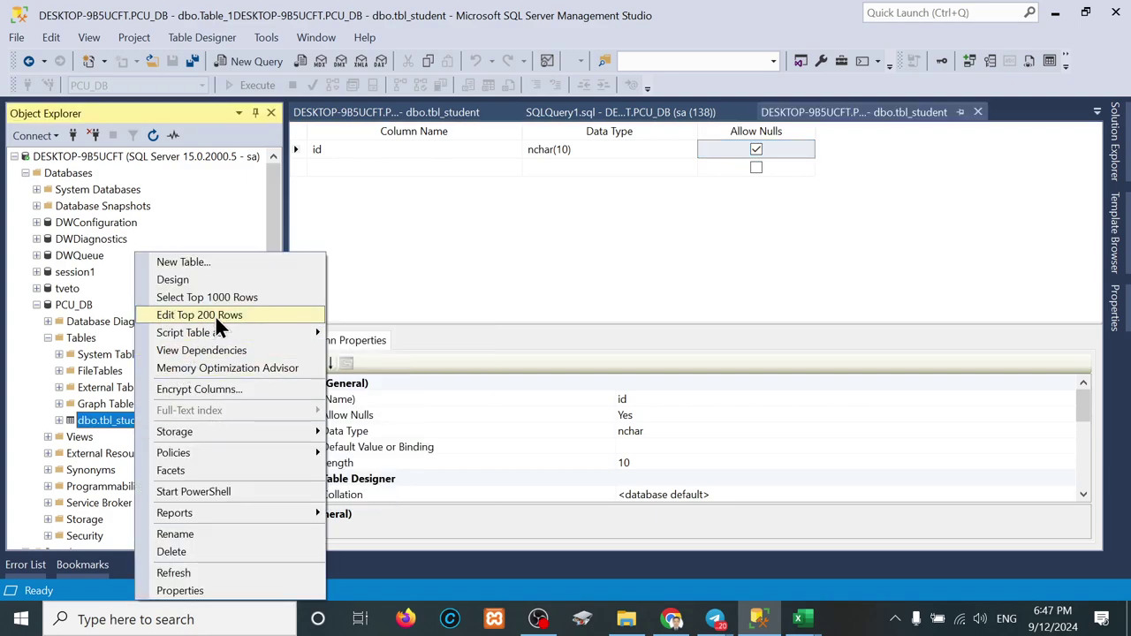
click(607, 255)
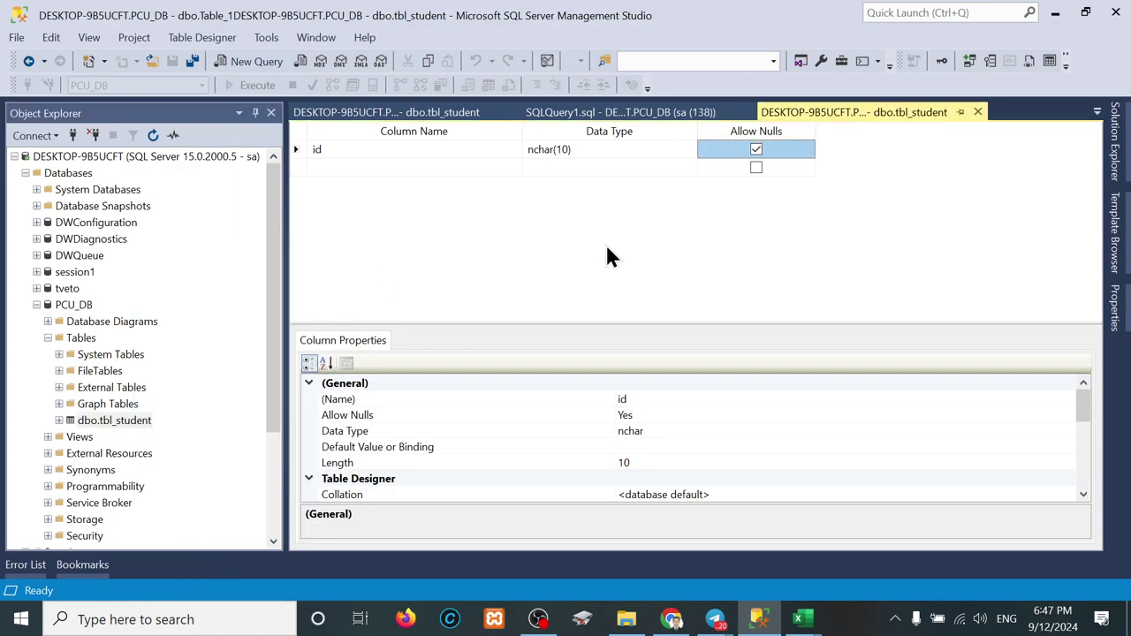
right_click(104, 420)
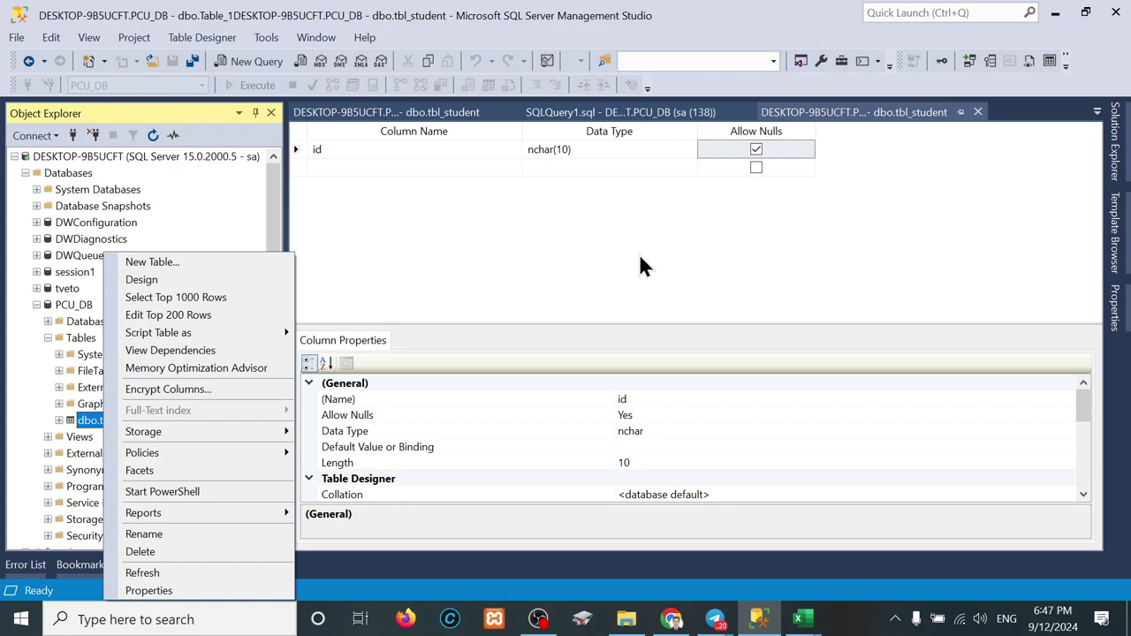
click(449, 256)
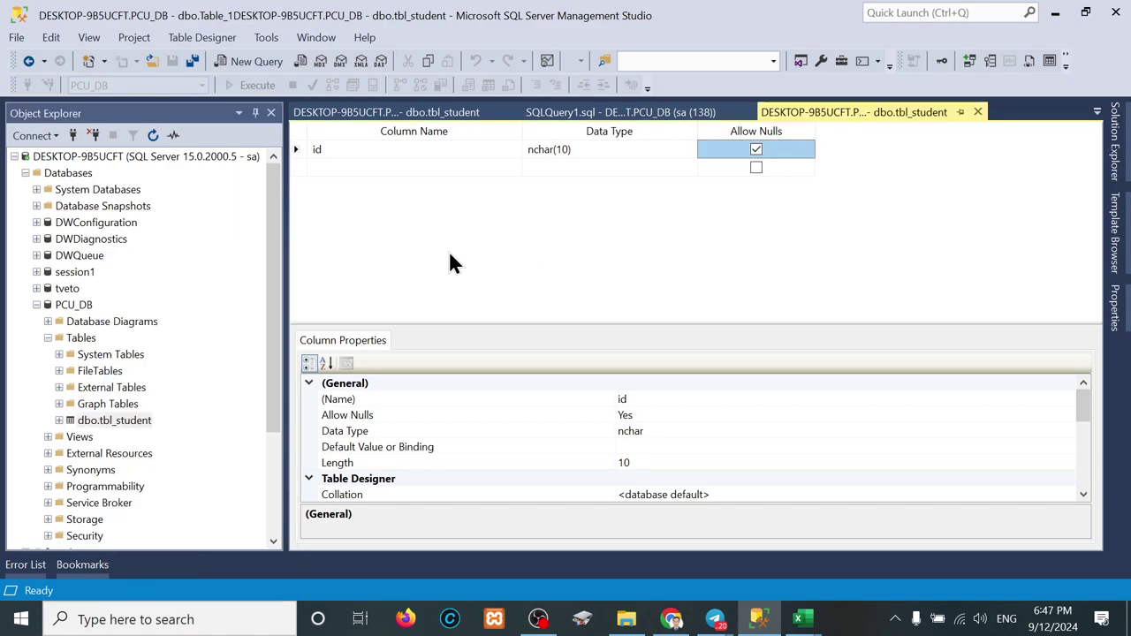
Step: Delete the id column and add a Namekh column in its place
right_click(301, 147)
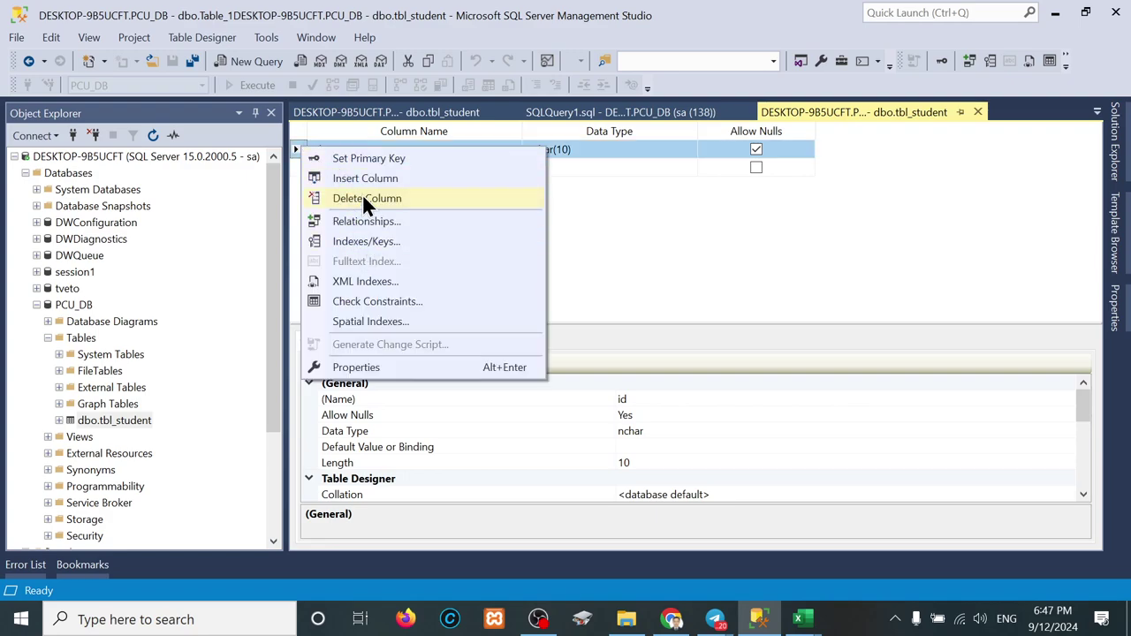
click(363, 198)
click(377, 147)
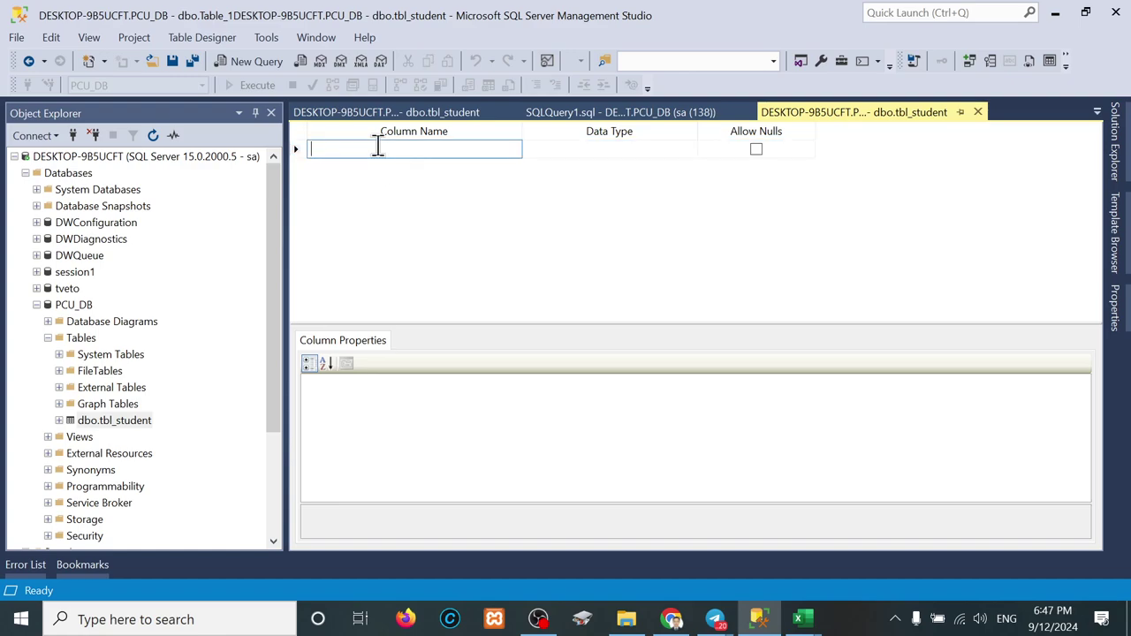
text(Nme)
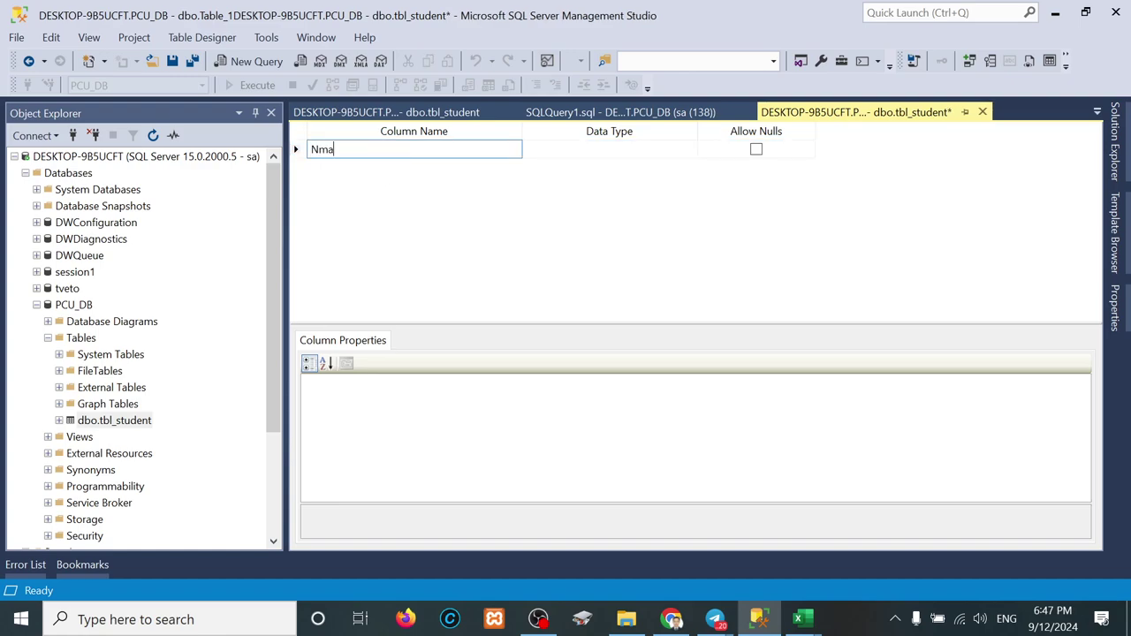
key(BackSpace)
key(BackSpace)
text(amekh)
key(Tab)
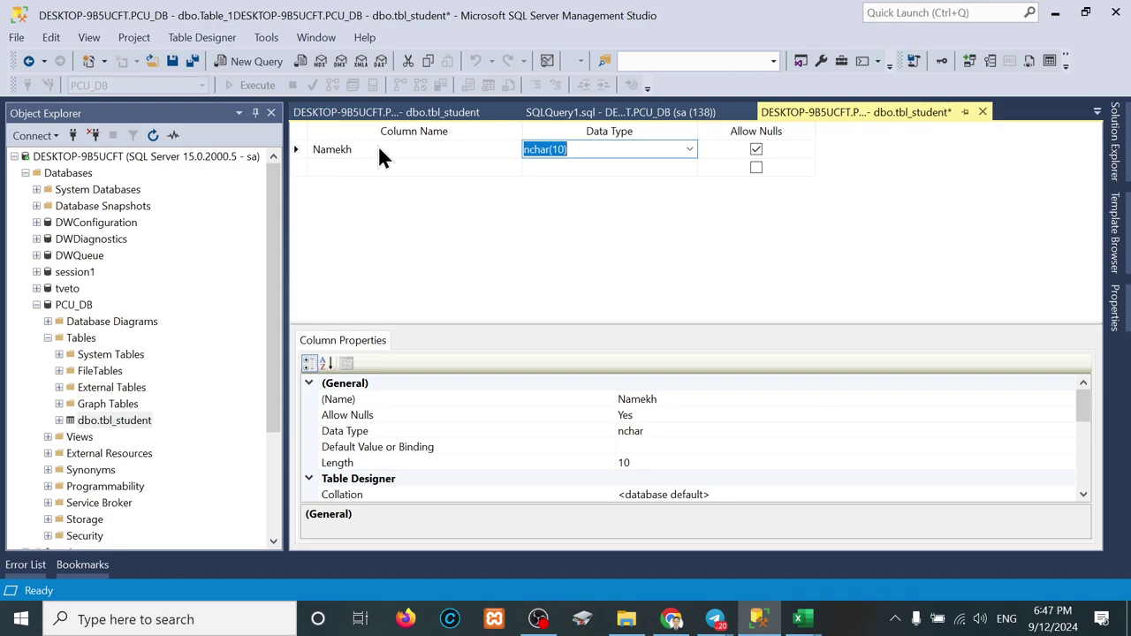
click(587, 148)
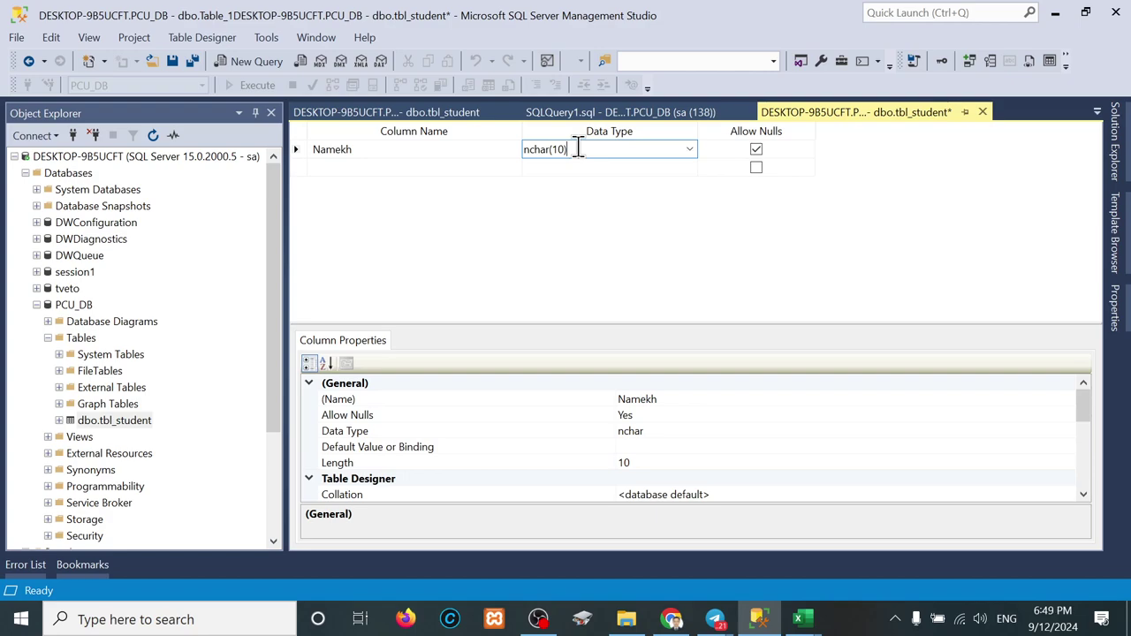
Step: Replace Namekh's numeric(18, 0) data type with nchar, accepting nchar(10)
click(688, 150)
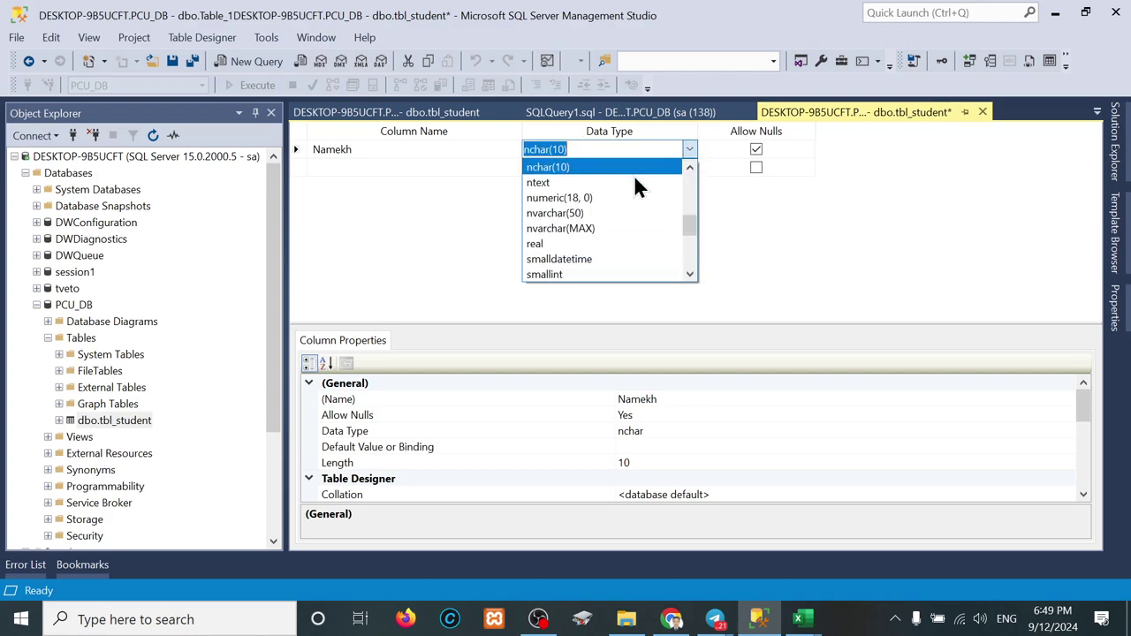
scroll(571, 248, down, 4)
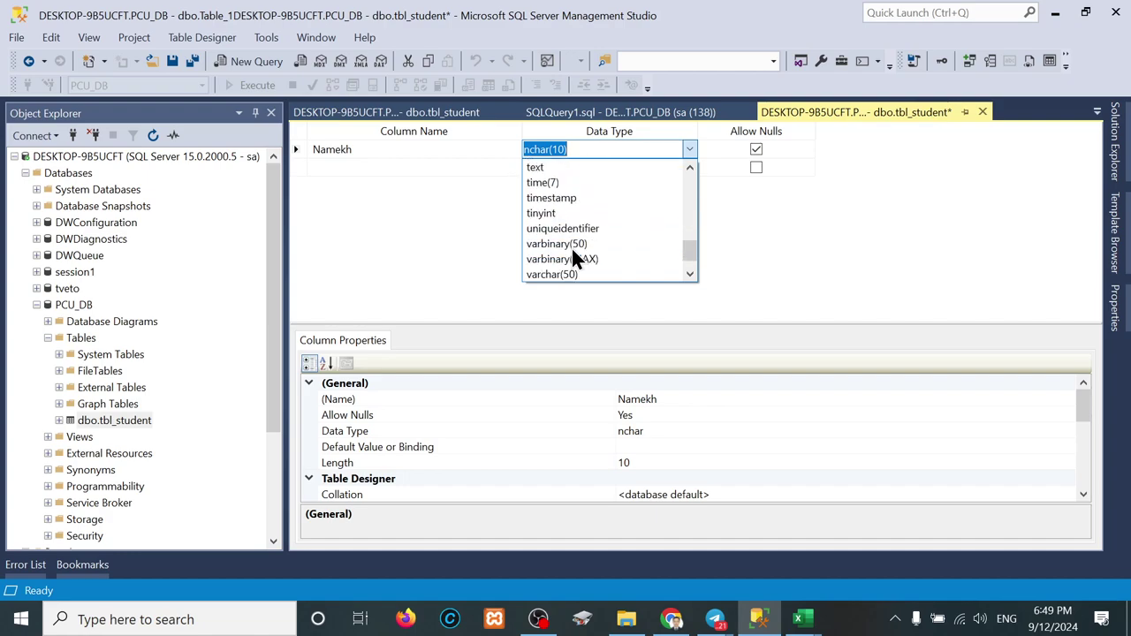
scroll(571, 247, up, 2)
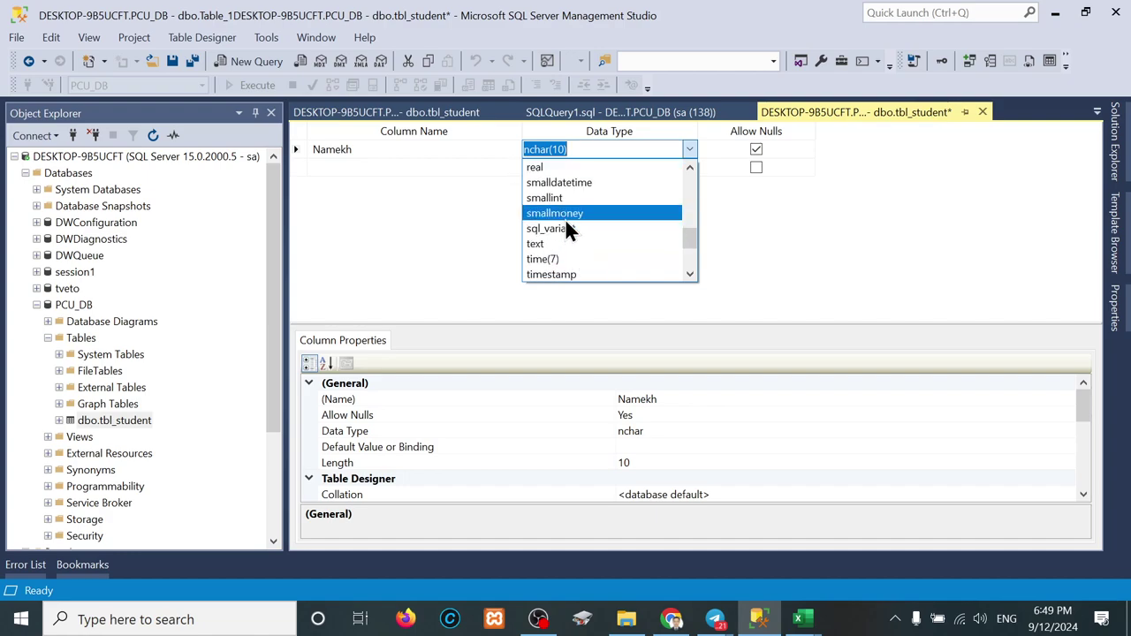
scroll(565, 218, up, 2)
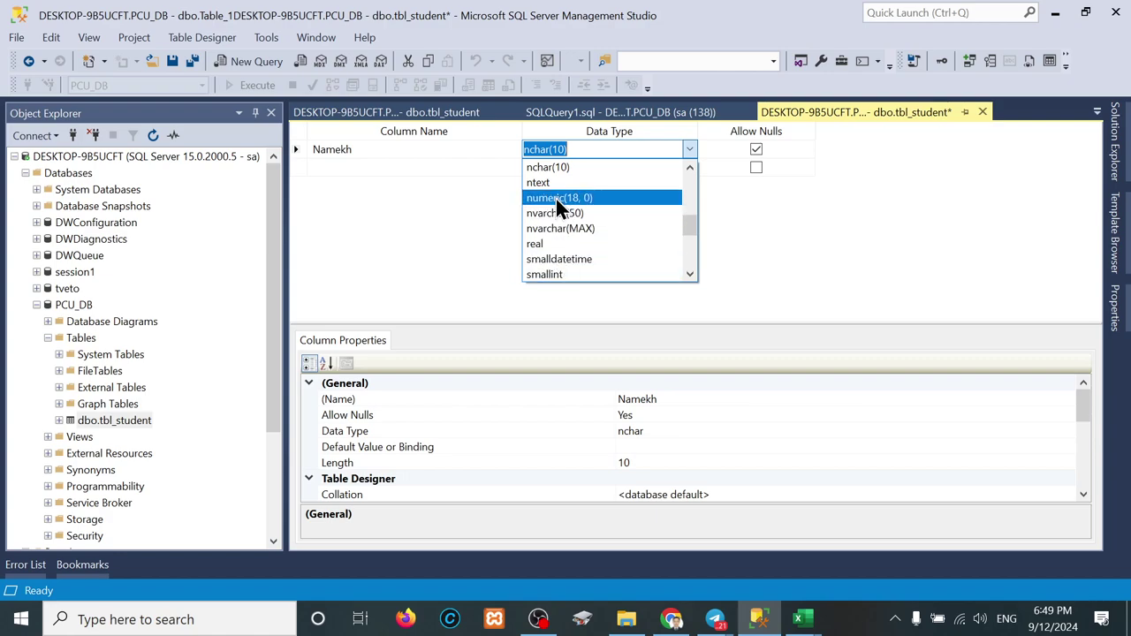
click(556, 199)
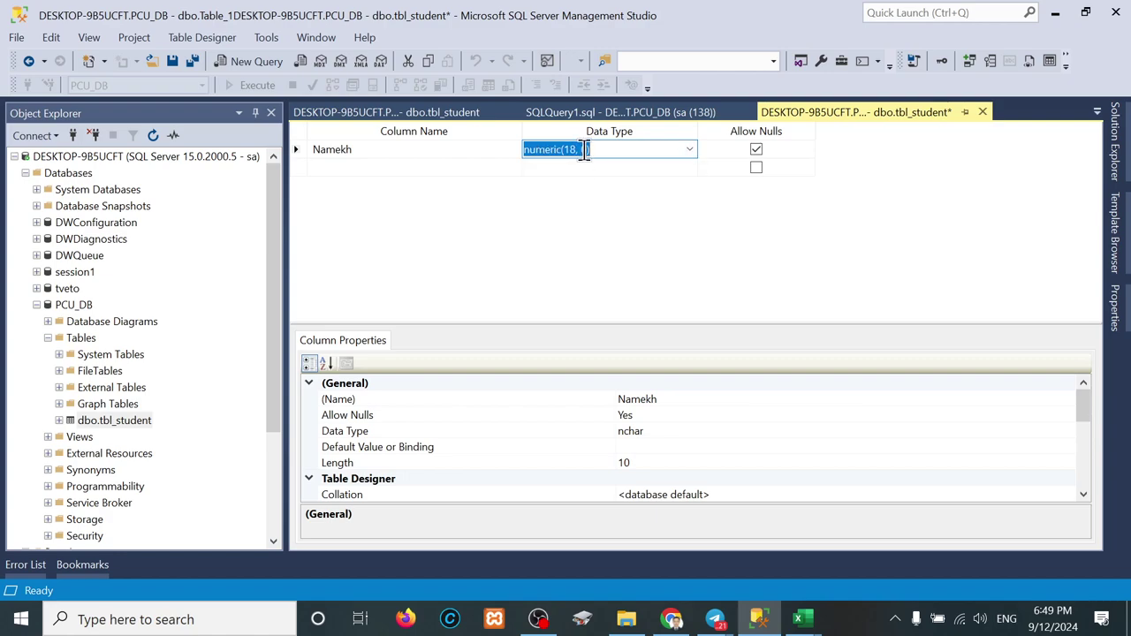
click(581, 168)
click(606, 152)
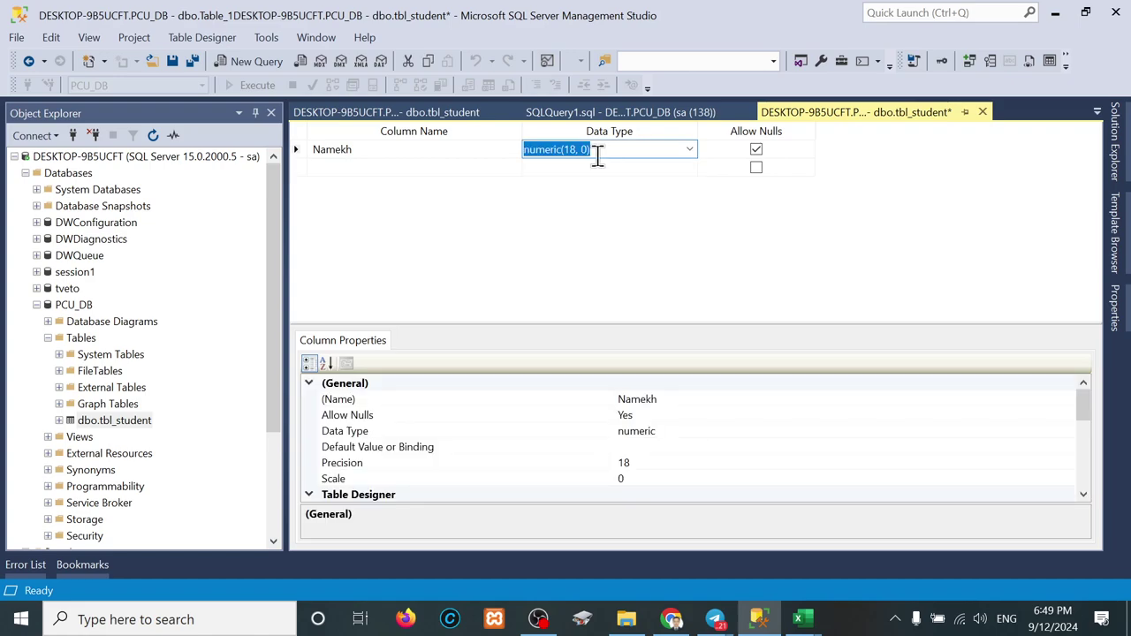
click(596, 152)
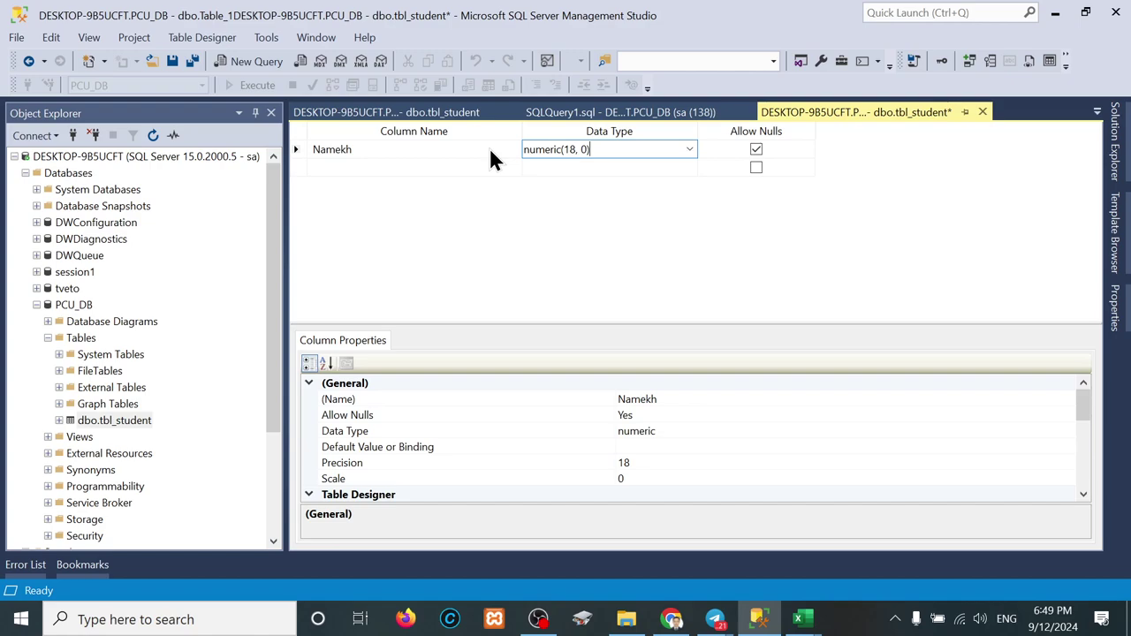
key(ctrl+a)
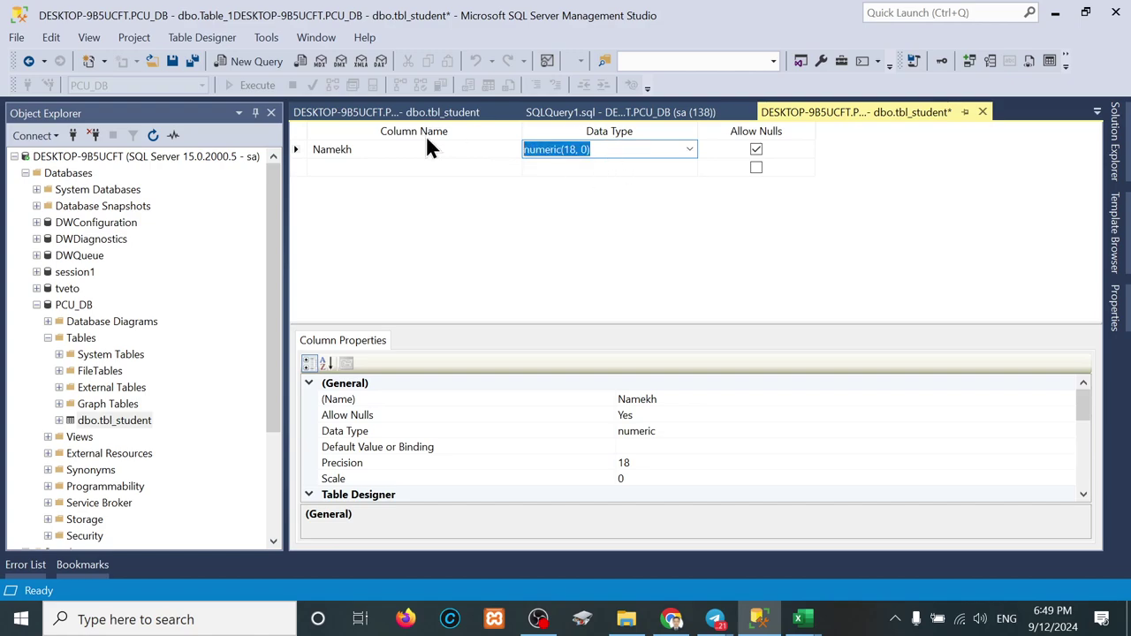
text(nchar(10)
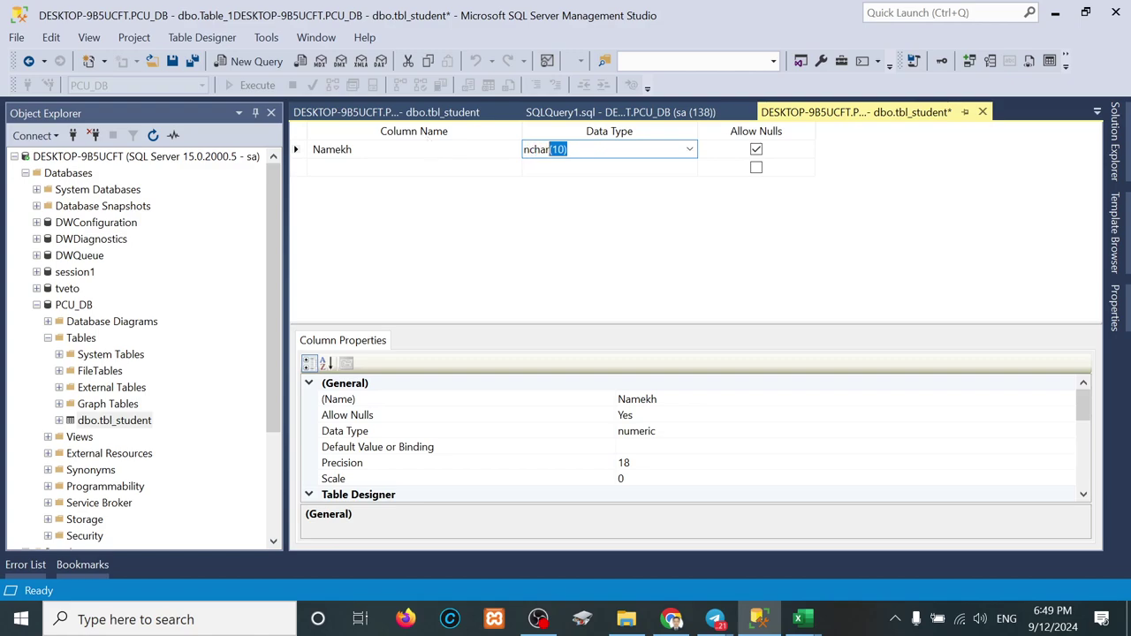
key(End)
Step: Open the PCU_2024 sheet in Chrome and edit the Khmer name in cell B9
click(658, 530)
click(269, 18)
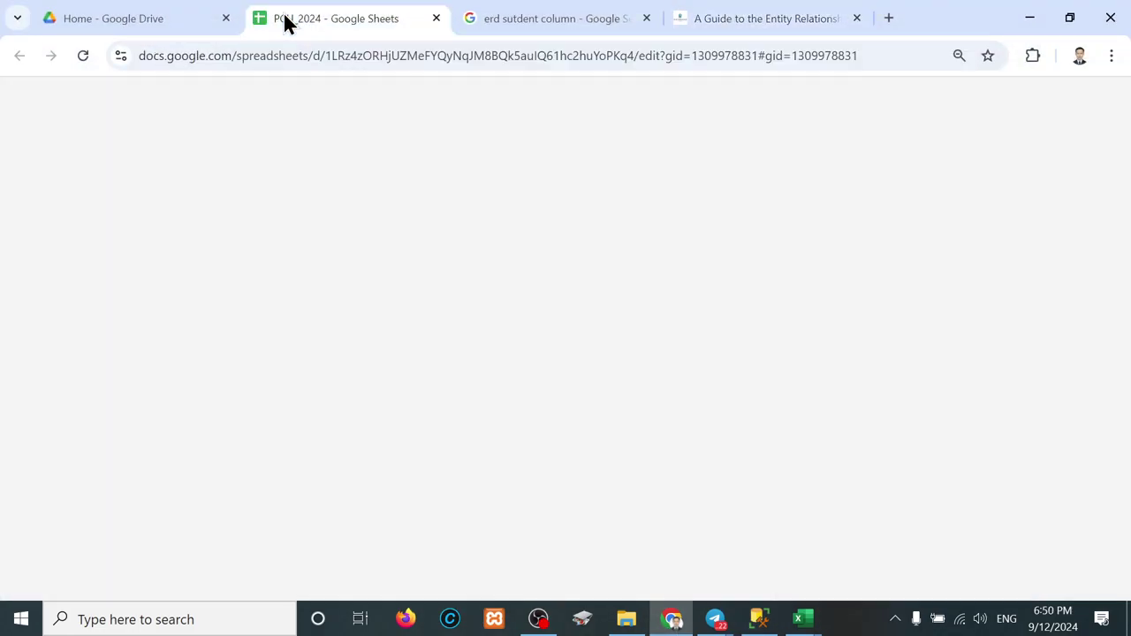
scroll(212, 463, down, 2)
scroll(212, 463, down, 5)
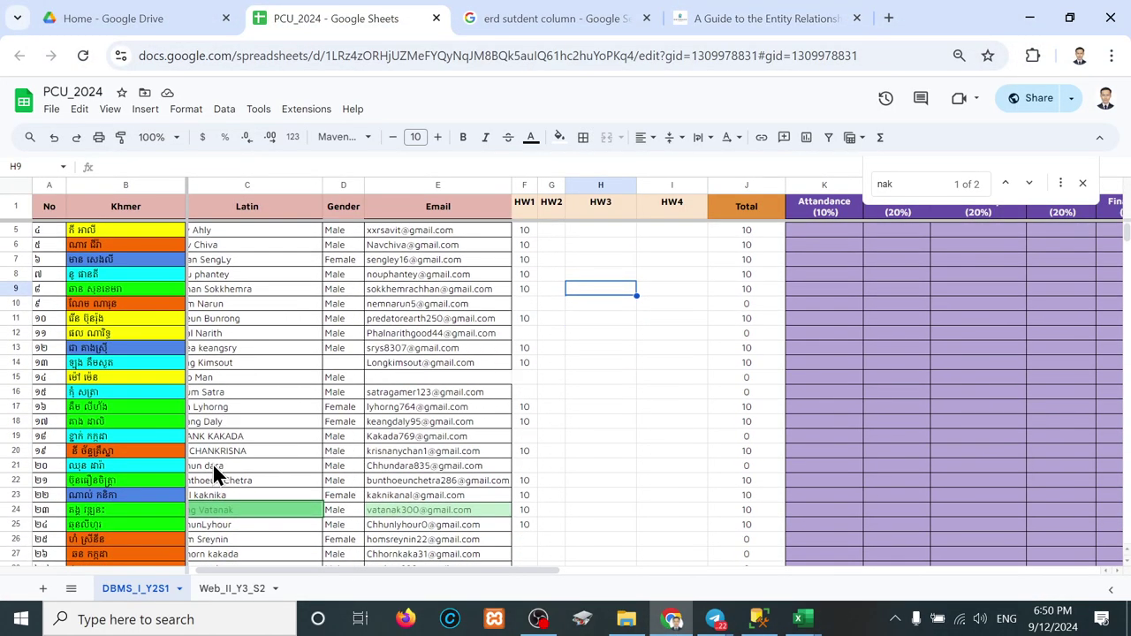
scroll(212, 463, up, 3)
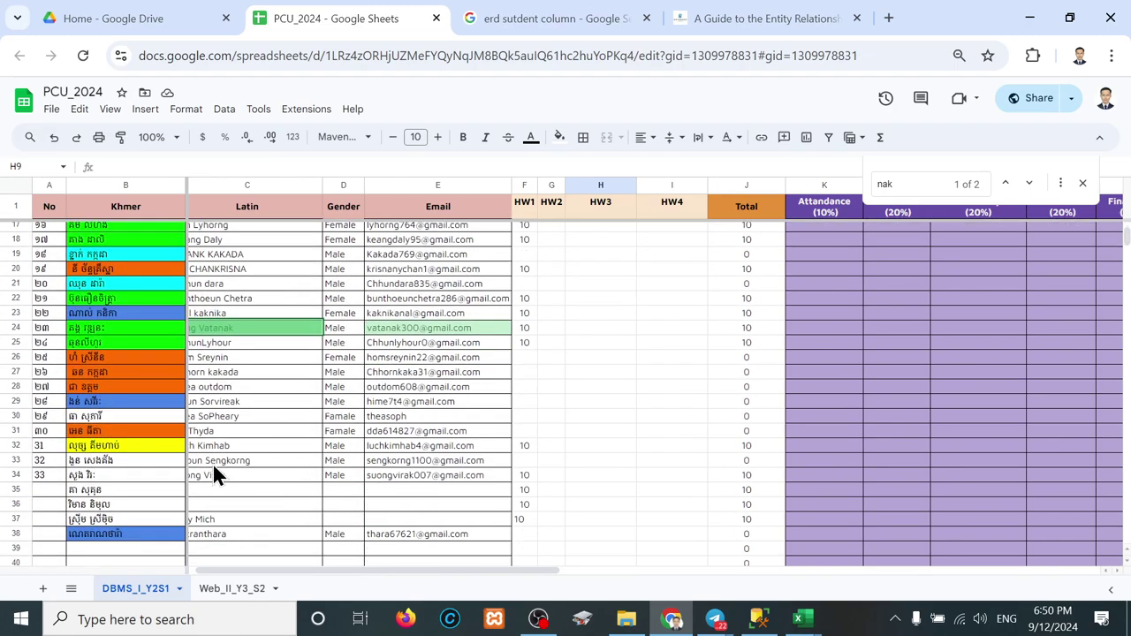
scroll(168, 447, up, 3)
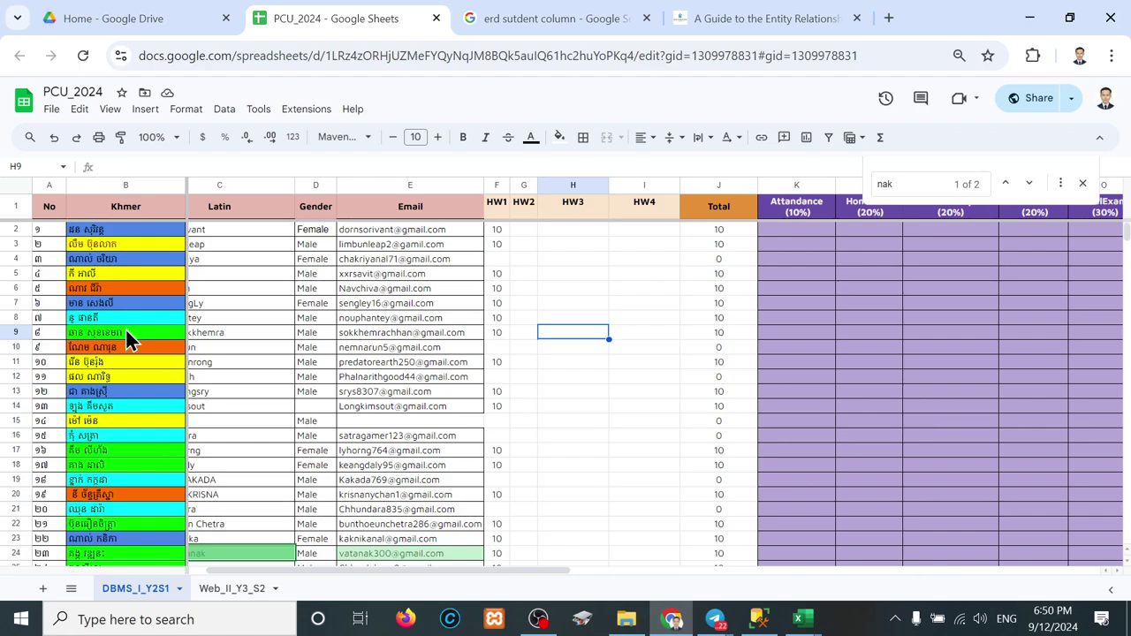
double_click(126, 330)
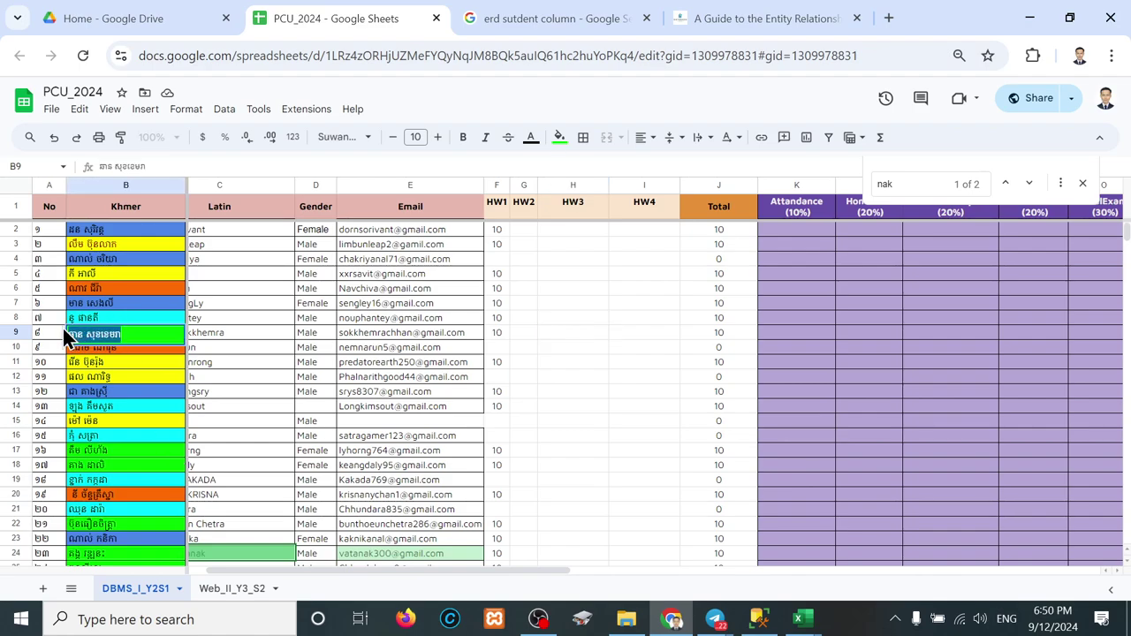
click(22, 626)
Step: Launch Notepad and paste the copied Khmer student name
text(not)
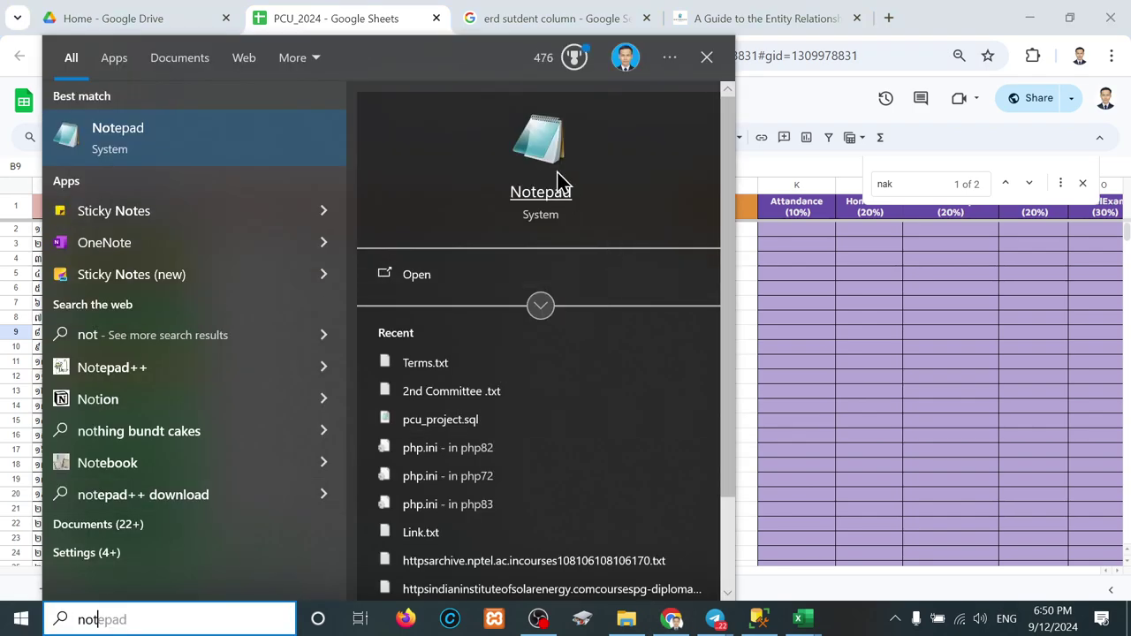
click(555, 173)
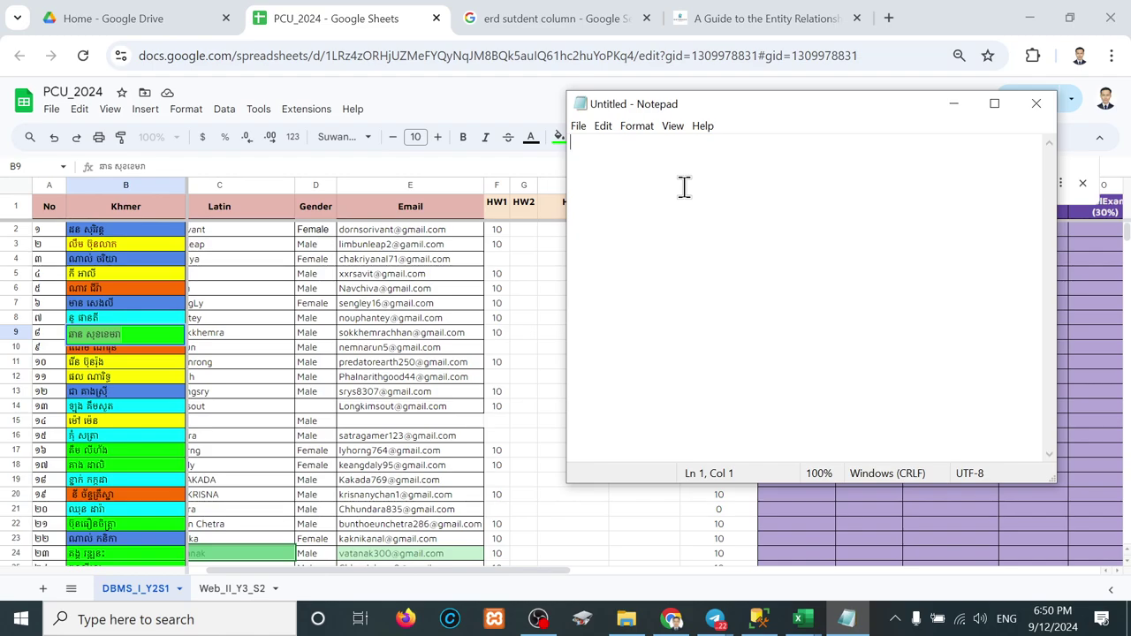
ctrl+scroll(683, 186, up, 10)
ctrl+scroll(683, 186, up, 10)
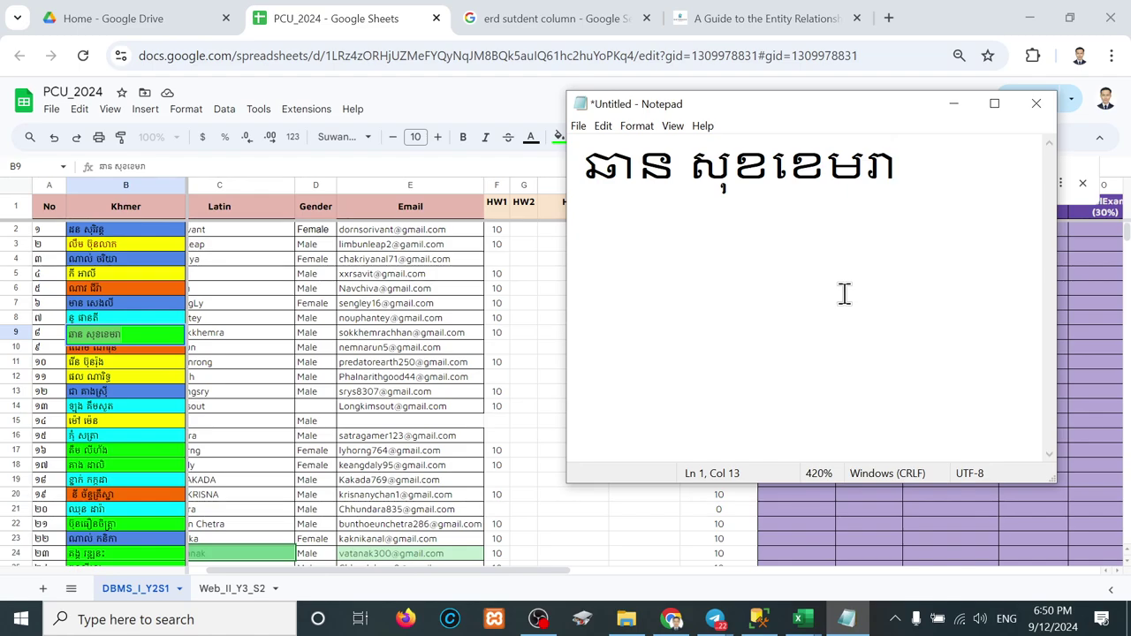
Step: Retype the Khmer name character by character, space-separated, on a second line
key(Return)
text(ឬ)
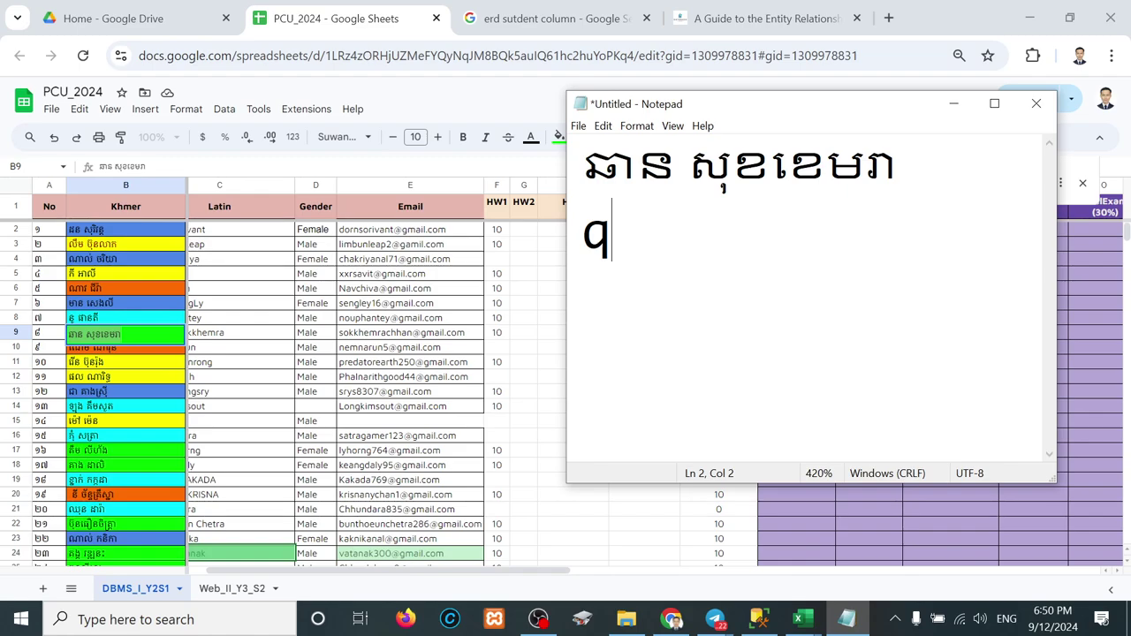
key(BackSpace)
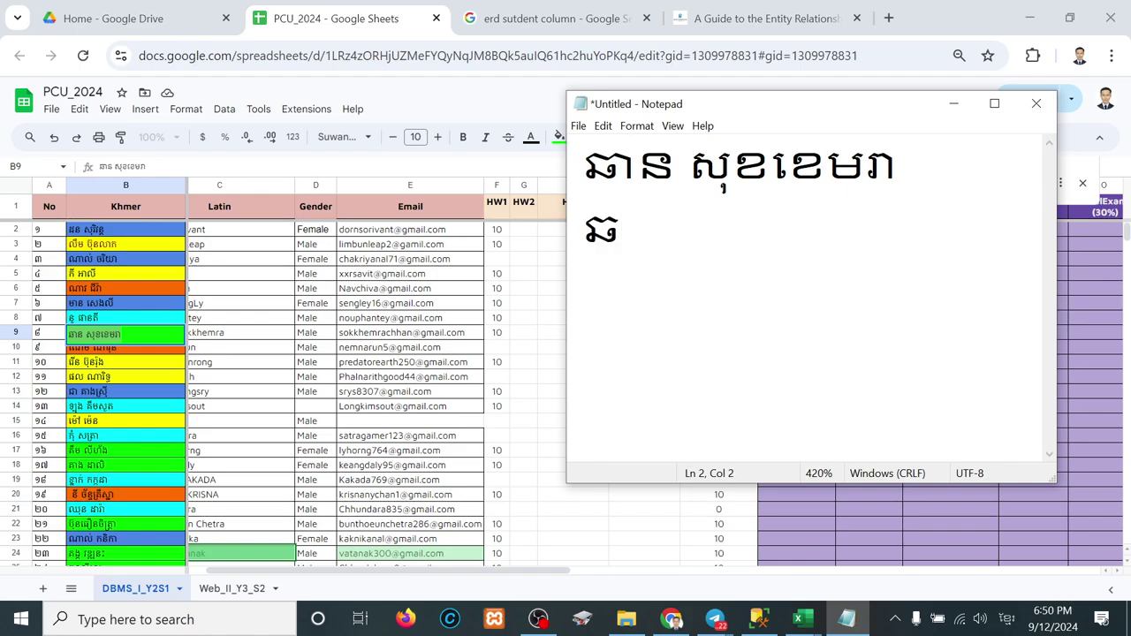
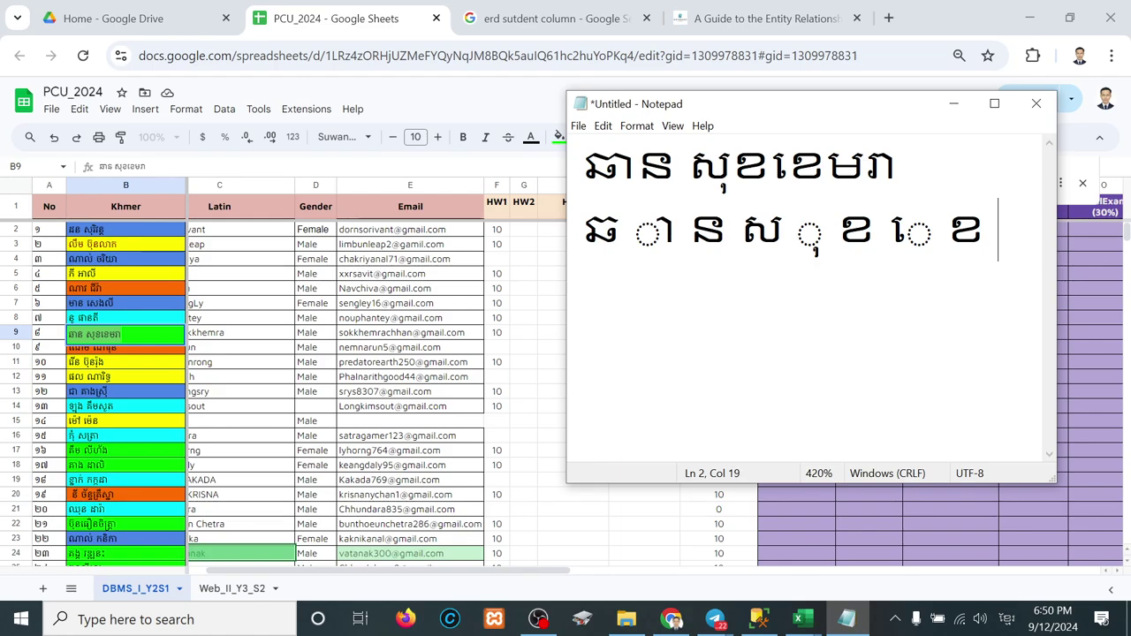
key(ctrl+minus)
key(ctrl+minus)
key(ctrl+minus)
key(ctrl+minus)
key(ctrl+minus)
key(ctrl+minus)
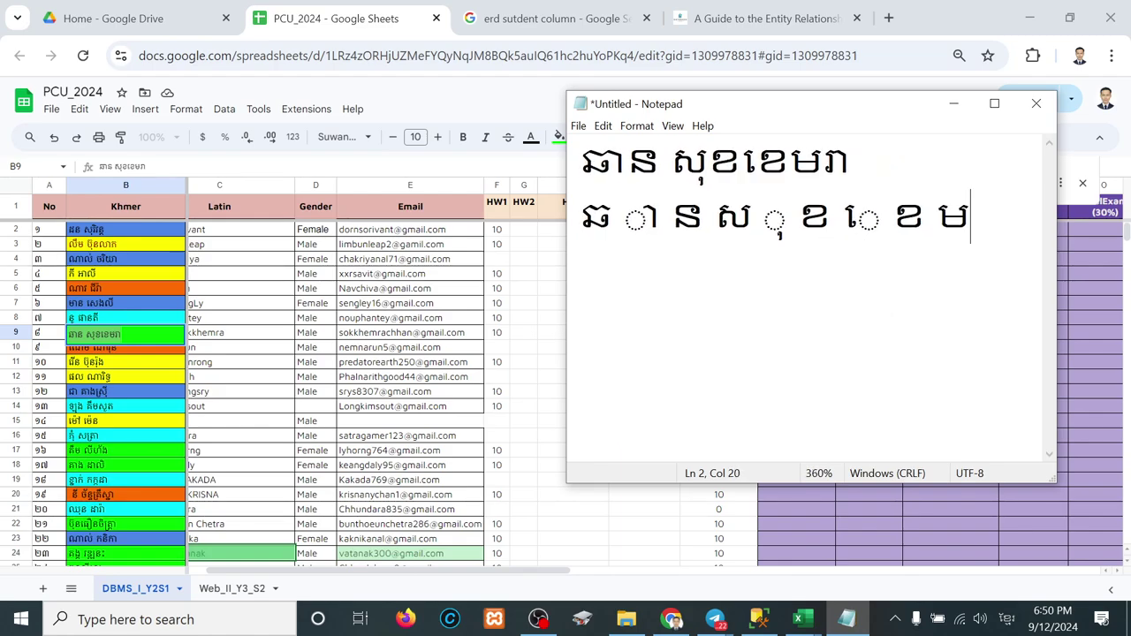
Step: Check the last Khmer glyph of the retyped name in Notepad
click(760, 620)
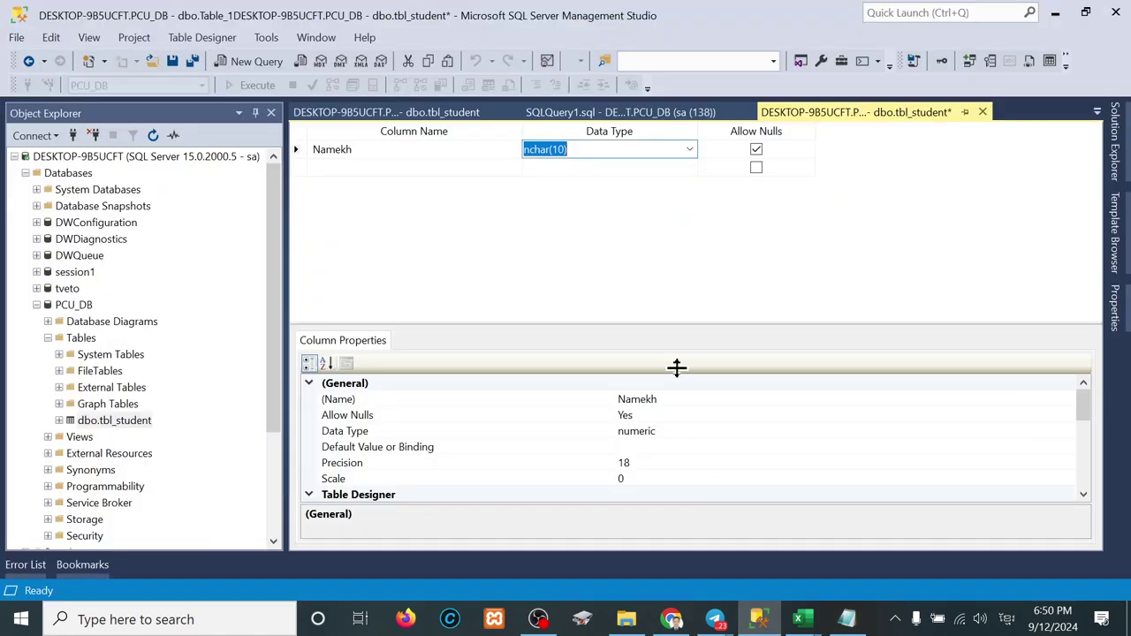
click(583, 148)
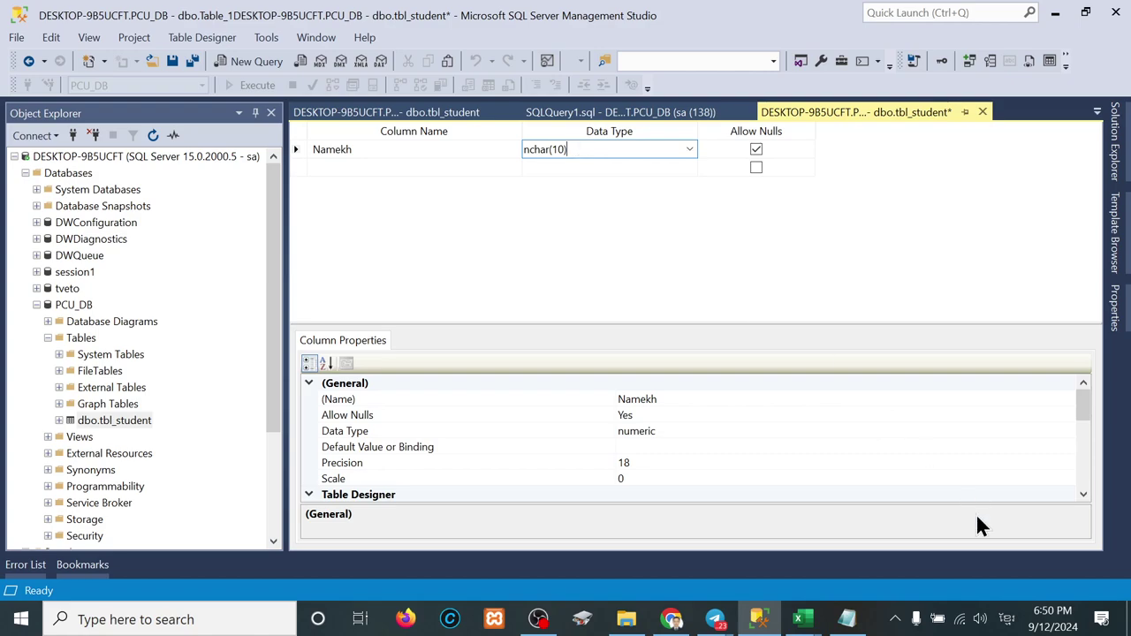
click(844, 618)
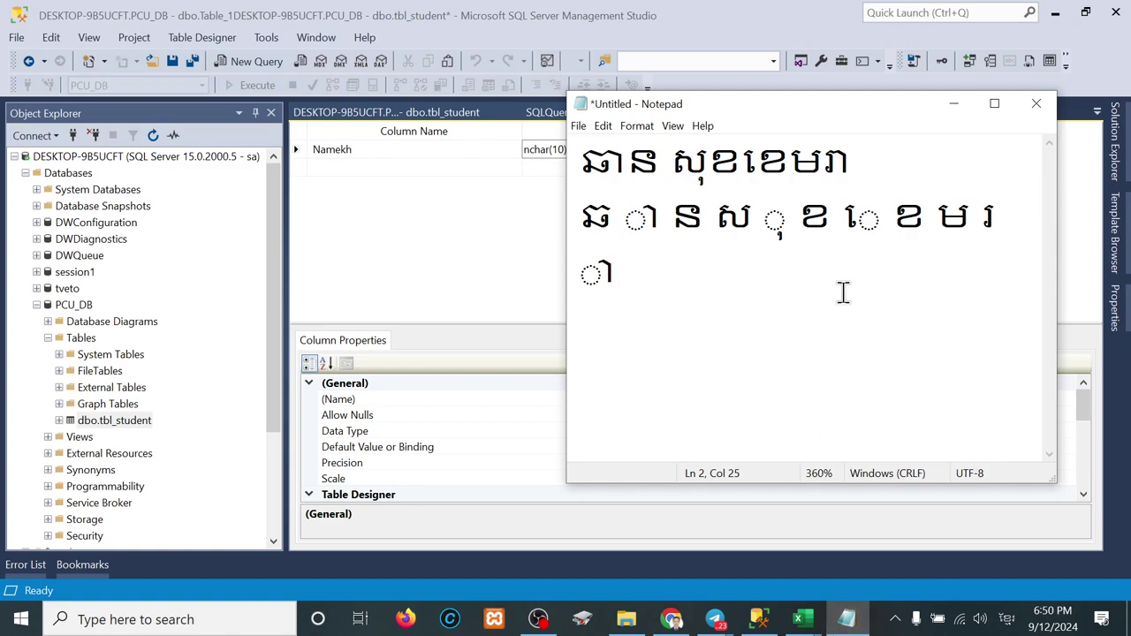
drag(655, 287, 585, 271)
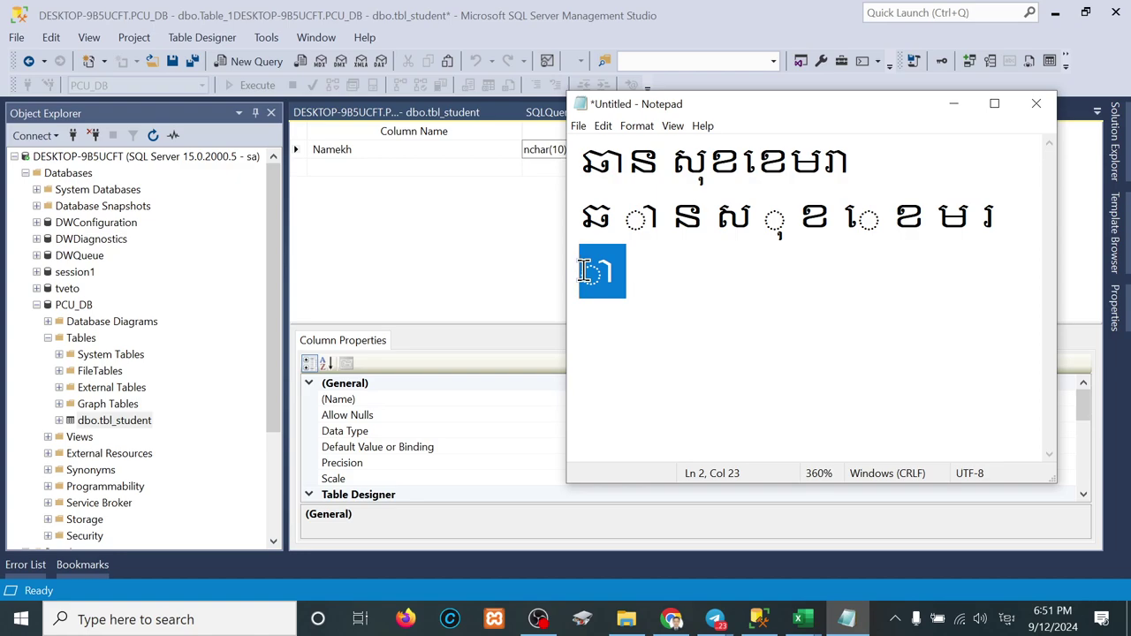
Step: Change the Namekh data type to nchar(1000) and commit it
click(503, 236)
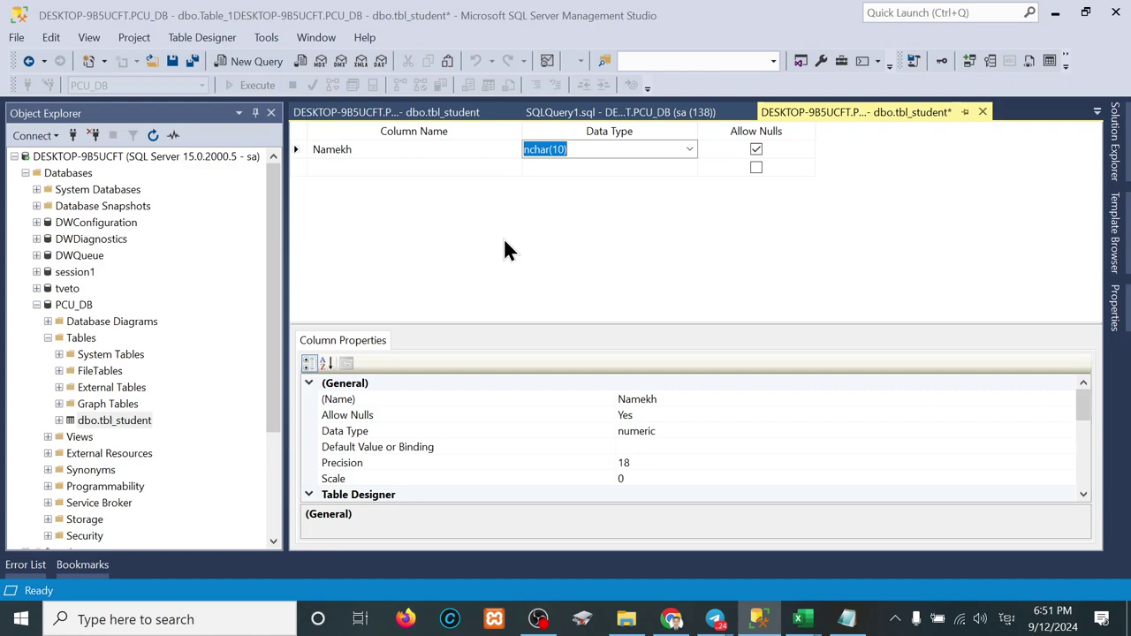
click(566, 149)
click(566, 149)
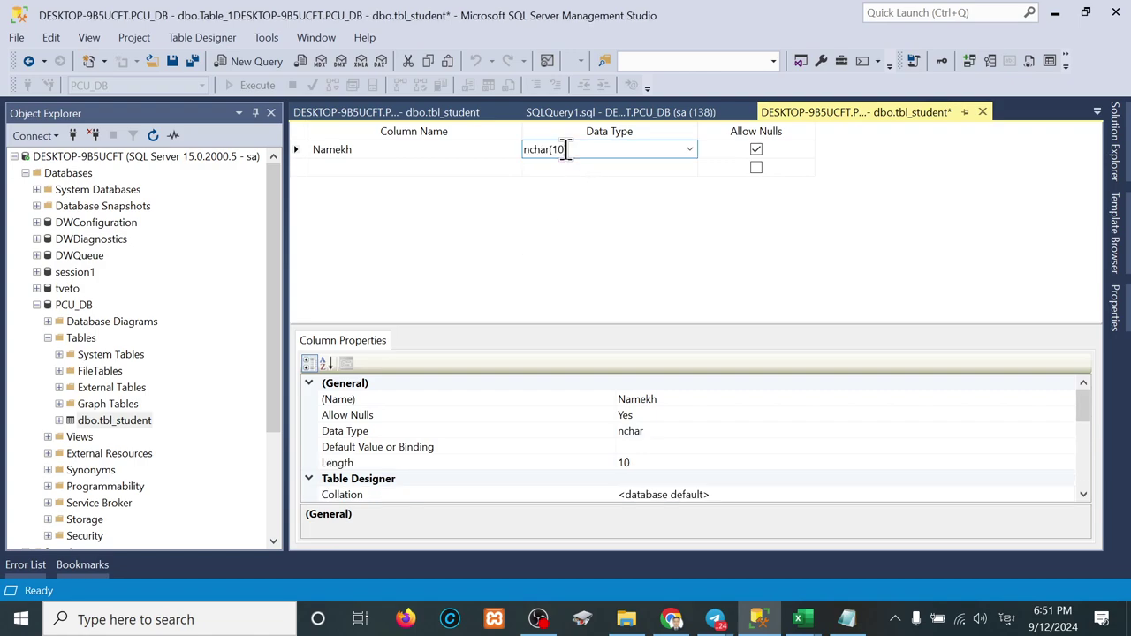
text((10)
key(BackSpace)
key(BackSpace)
key(BackSpace)
text((1)
key(BackSpace)
key(BackSpace)
key(BackSpace)
text(00))
click(624, 277)
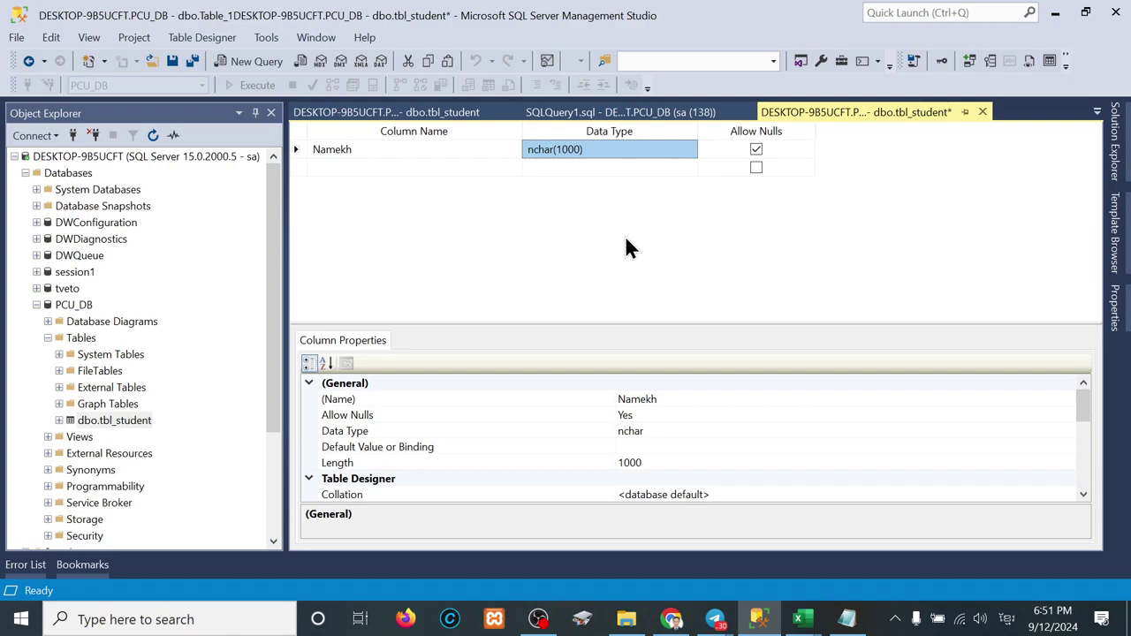
Step: Edit the Namekh length from 1000 down to 50 so the type reads nchar(50)
click(591, 151)
click(576, 149)
key(BackSpace)
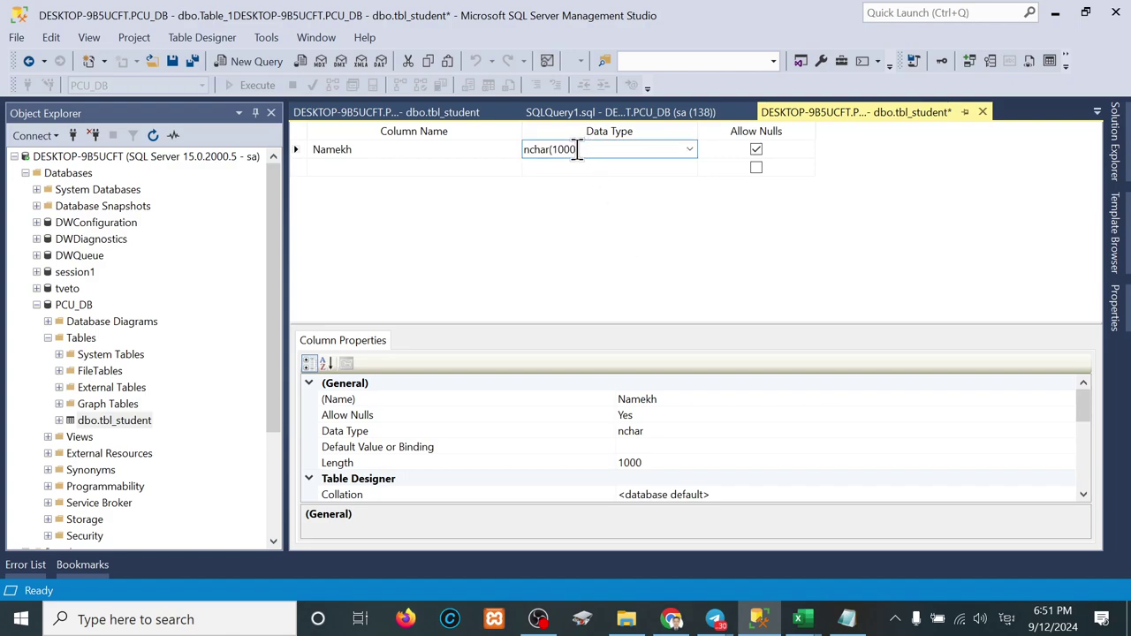
key(BackSpace)
key(BackSpace)
text())
key(Left)
key(BackSpace)
text(8)
key(BackSpace)
text(5)
key(Down)
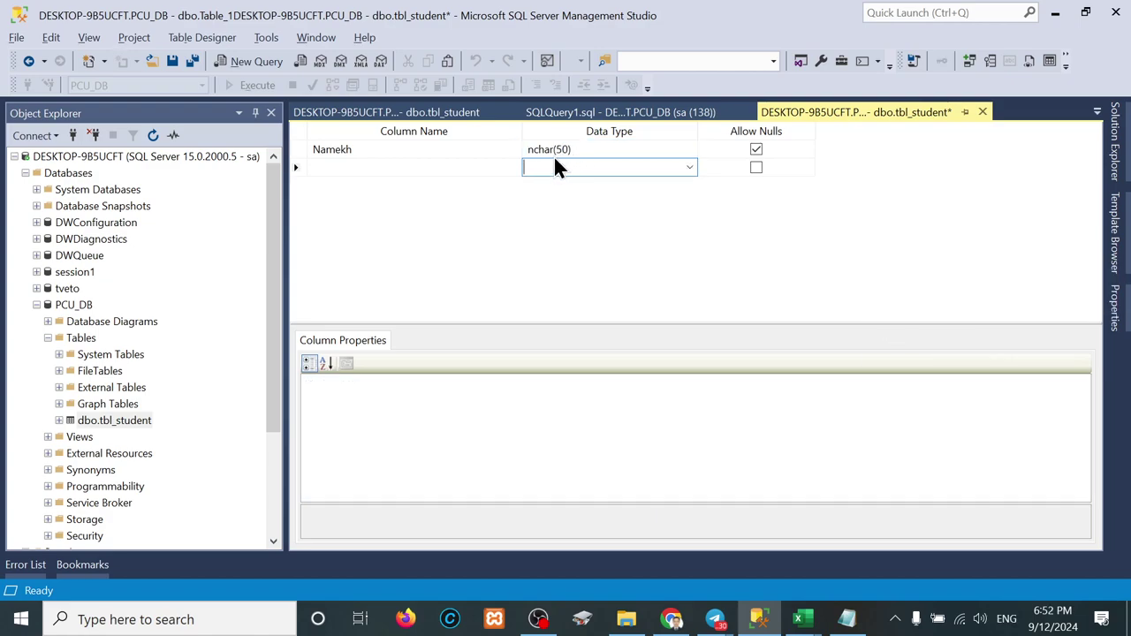
Step: Add a NameEn column with data type nchar(50)
click(483, 166)
text(Nam)
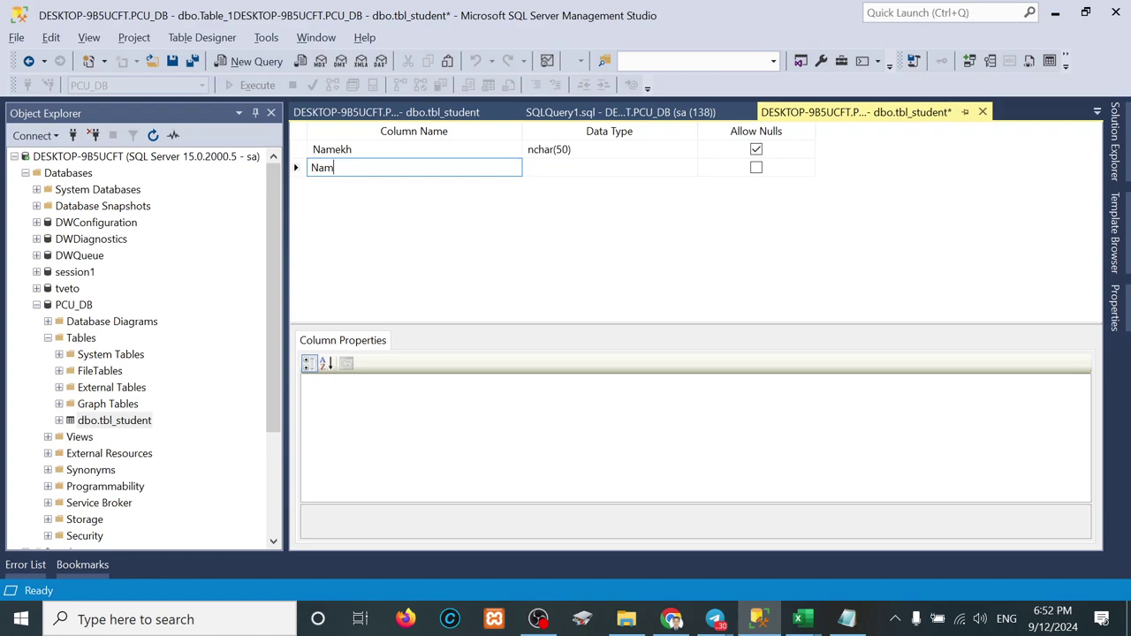
text(eEn)
key(Tab)
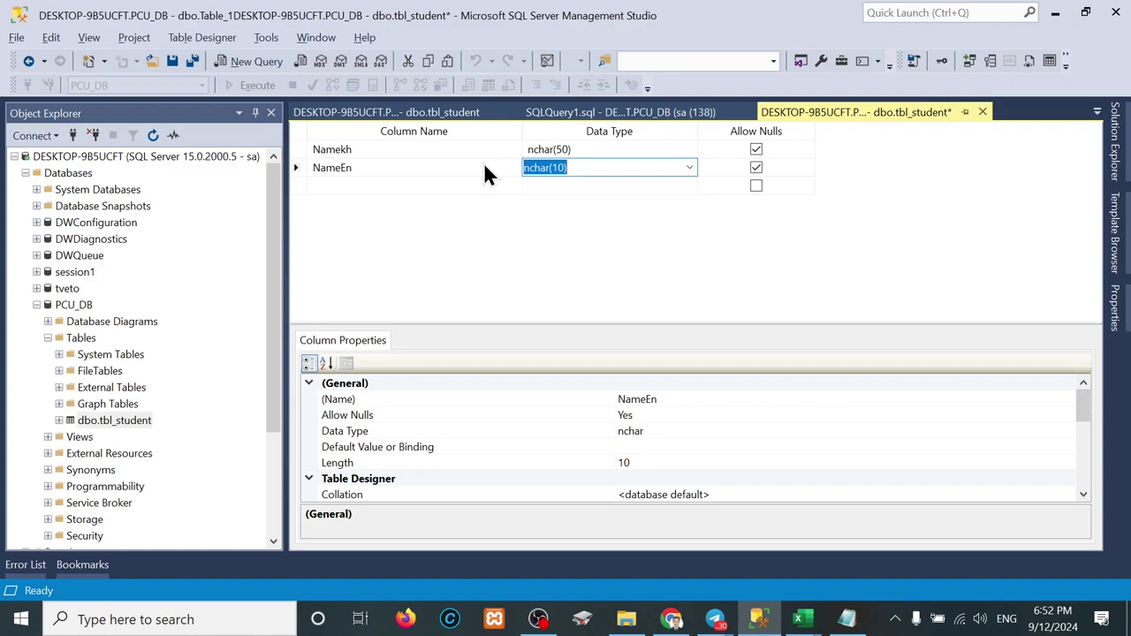
click(483, 168)
key(Tab)
key(Tab)
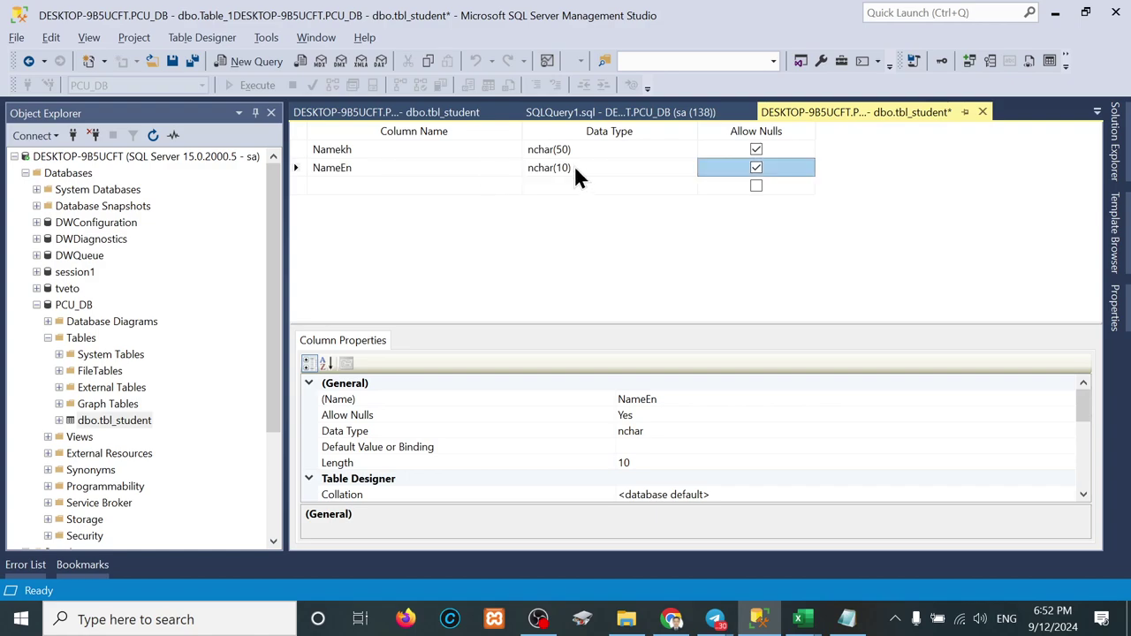
click(563, 168)
key(BackSpace)
key(BackSpace)
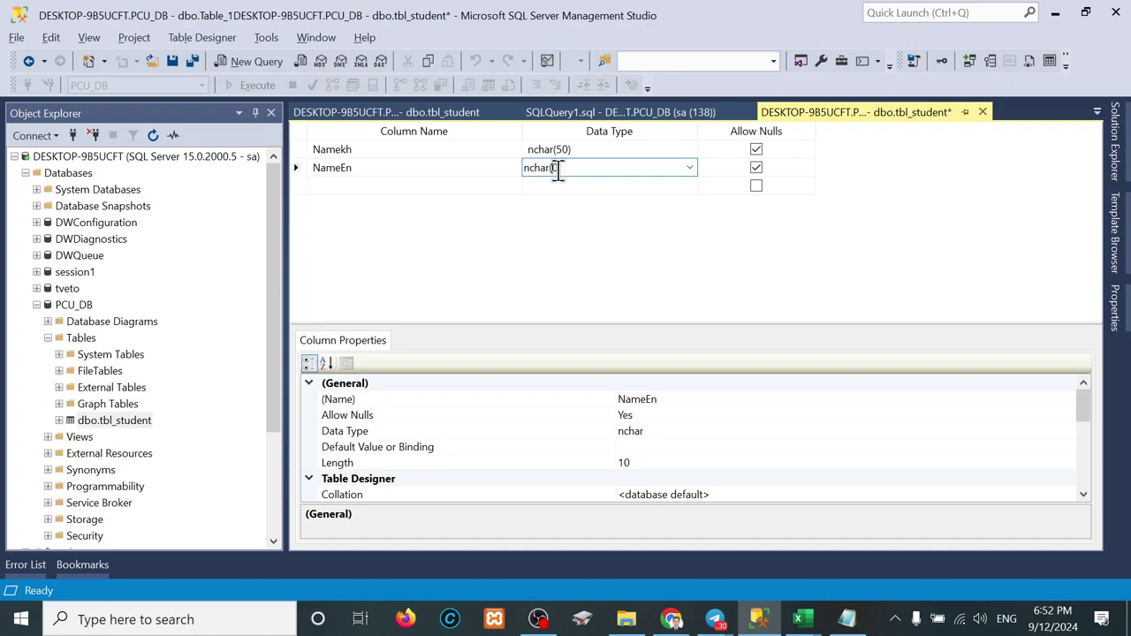
text(50)
key(Tab)
key(Tab)
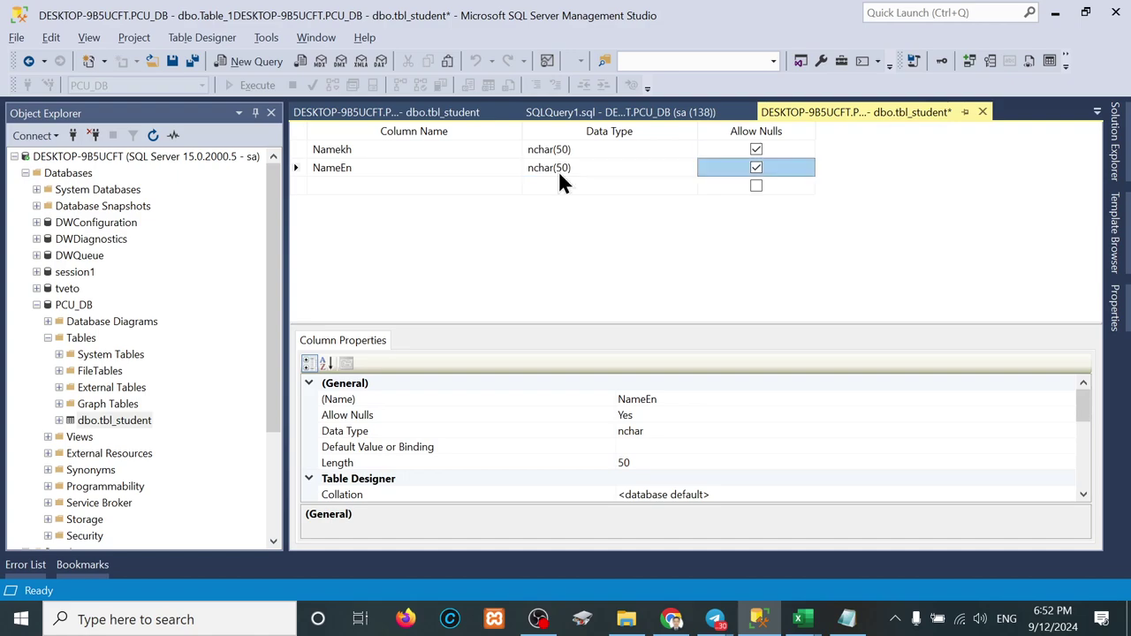
Step: Add a Gender column with data type nchar(1)
text(Gender)
key(Tab)
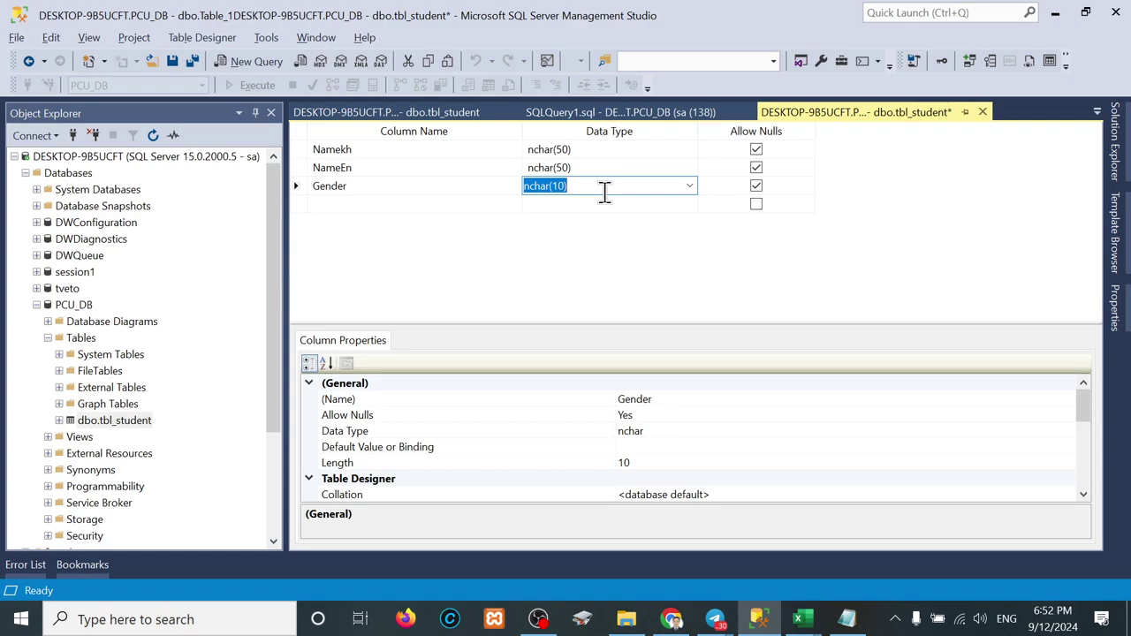
click(562, 187)
key(BackSpace)
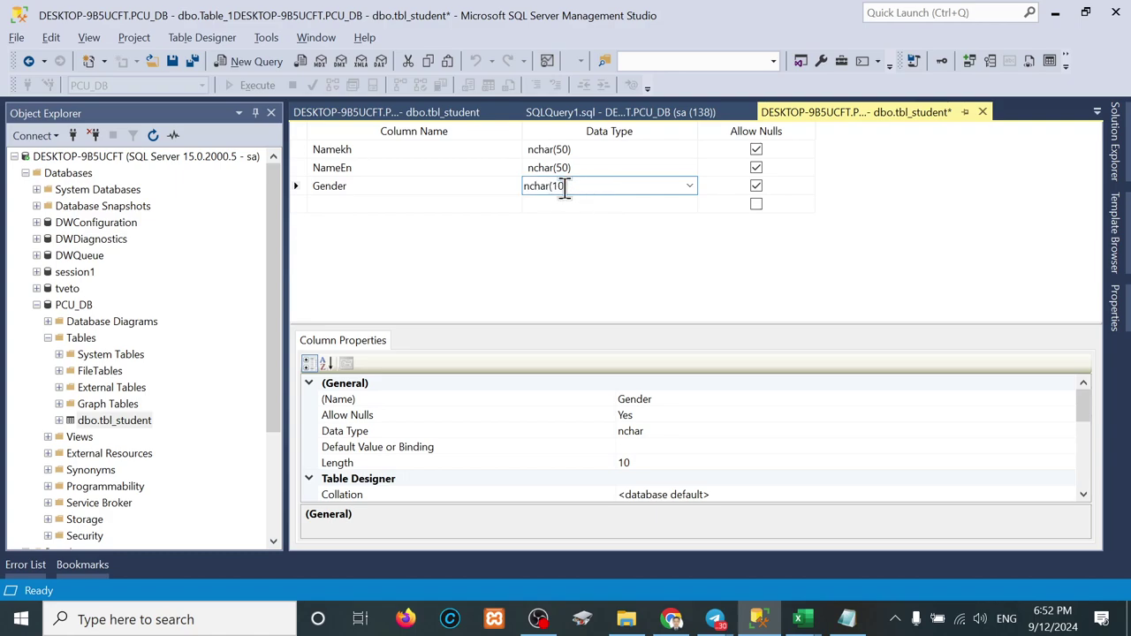
key(Tab)
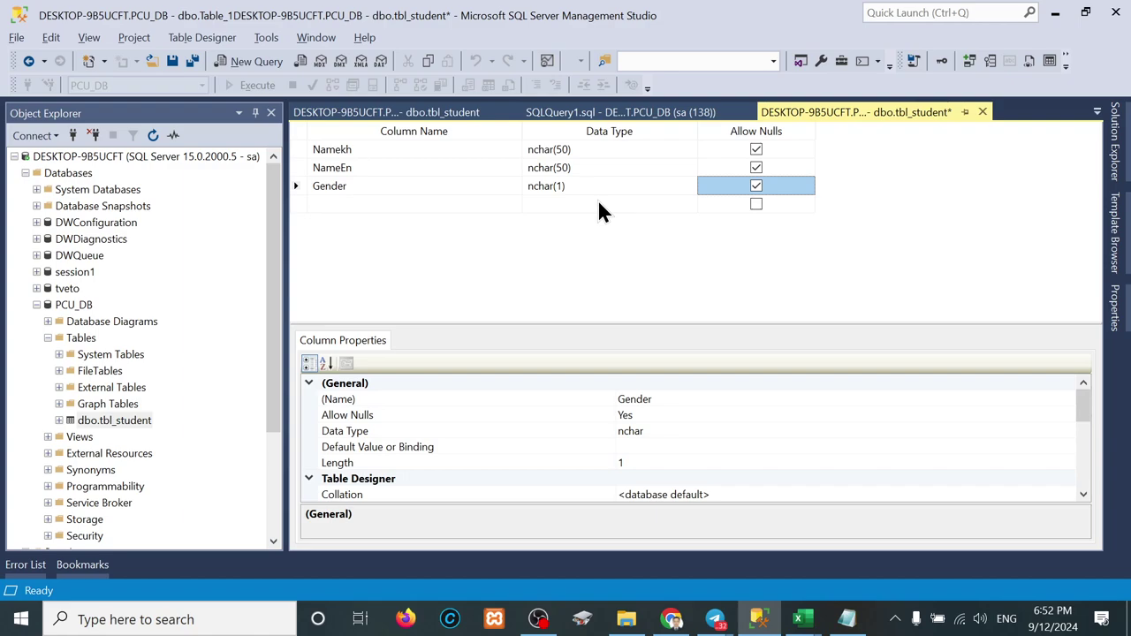
Step: Add a DOB column and start changing its default nchar length to 20
click(414, 200)
text(DOB)
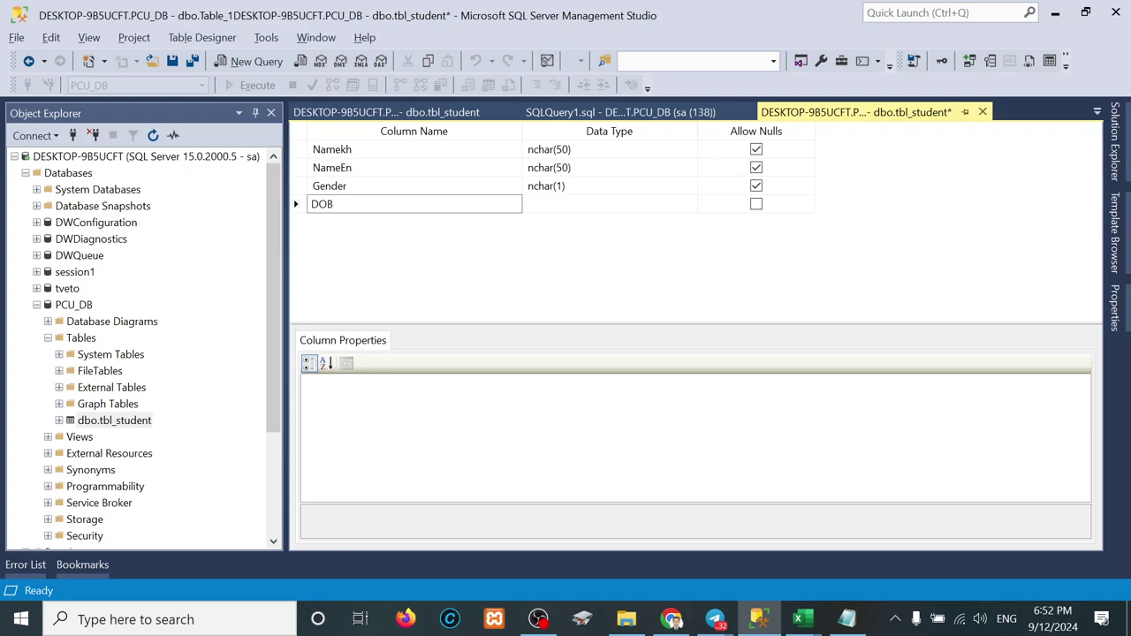
key(Tab)
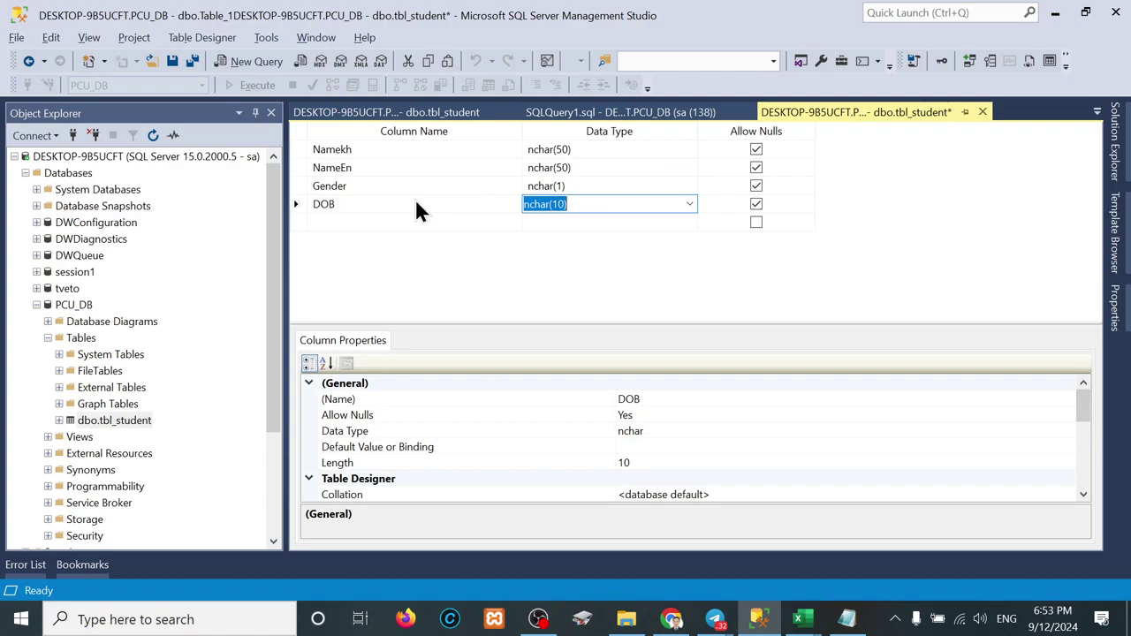
click(560, 204)
key(BackSpace)
Step: Finish DOB as nchar(20), then replace Notepad's text with the Khmer date ១០ កញ្ញា ២០២៤ and select it
text(2)
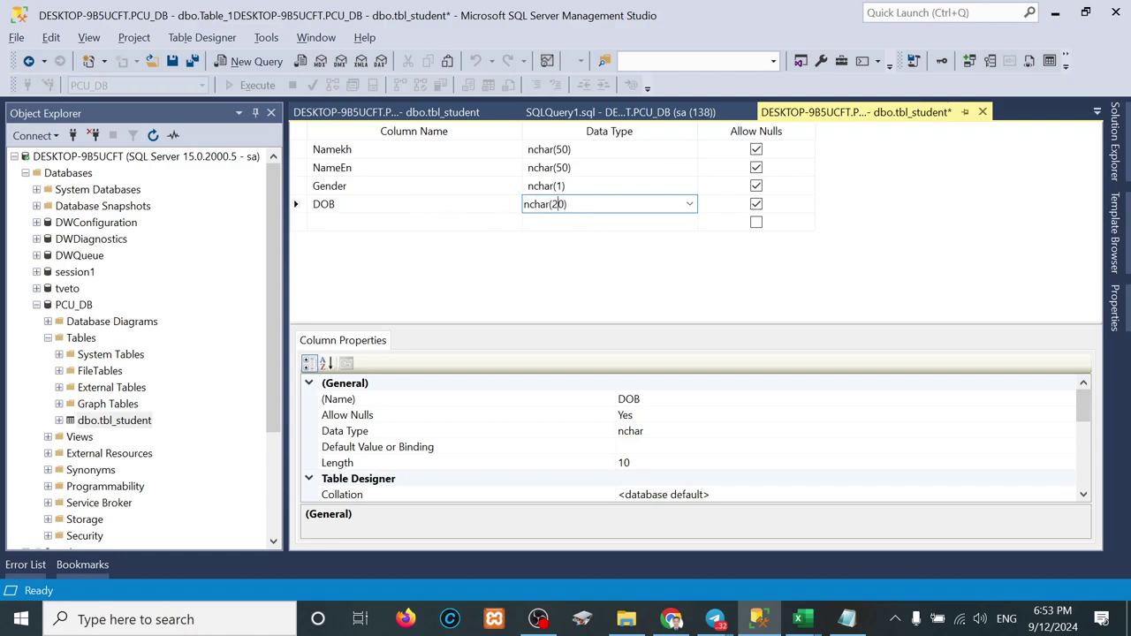
click(846, 619)
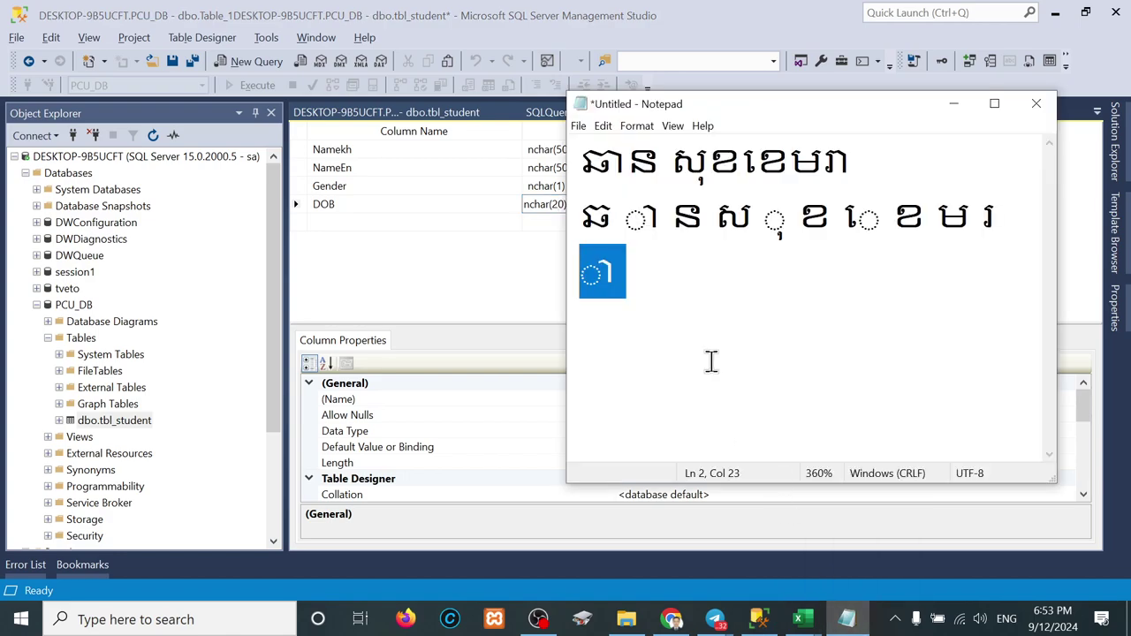
key(ctrl+a)
text(10)
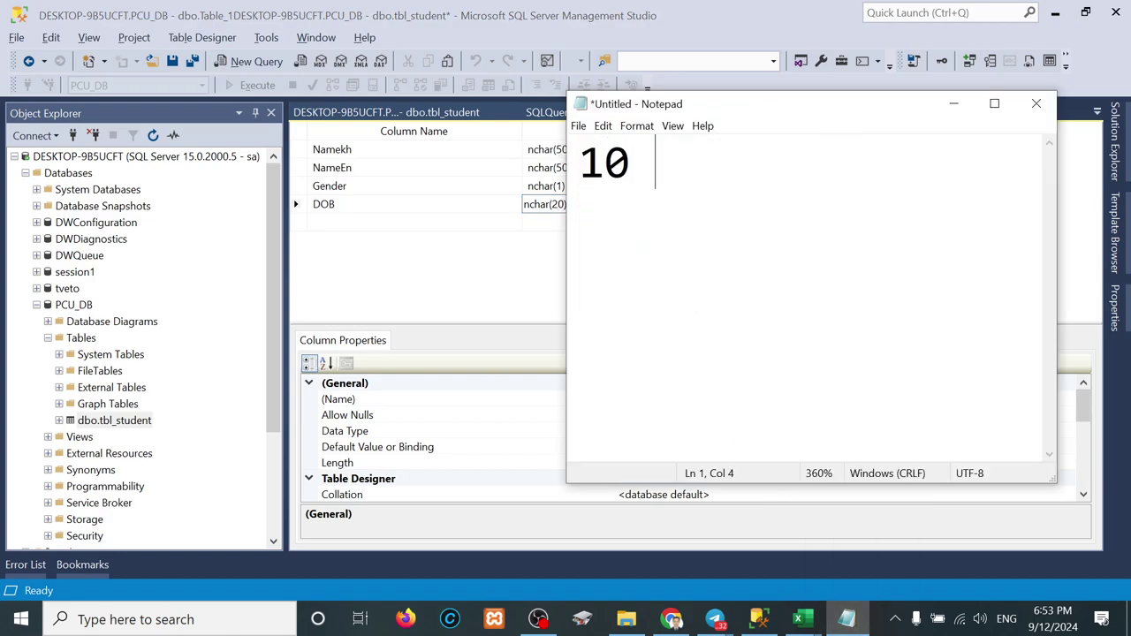
key(BackSpace)
key(BackSpace)
text(១០ )
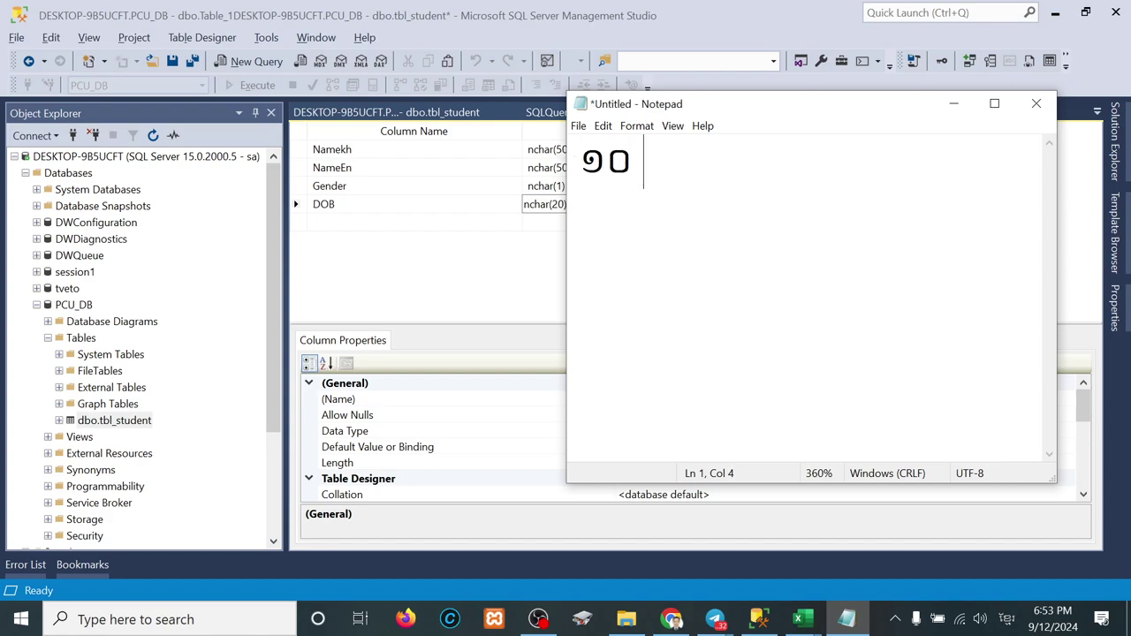
text(កក)
key(BackSpace)
text(ញ្ញា)
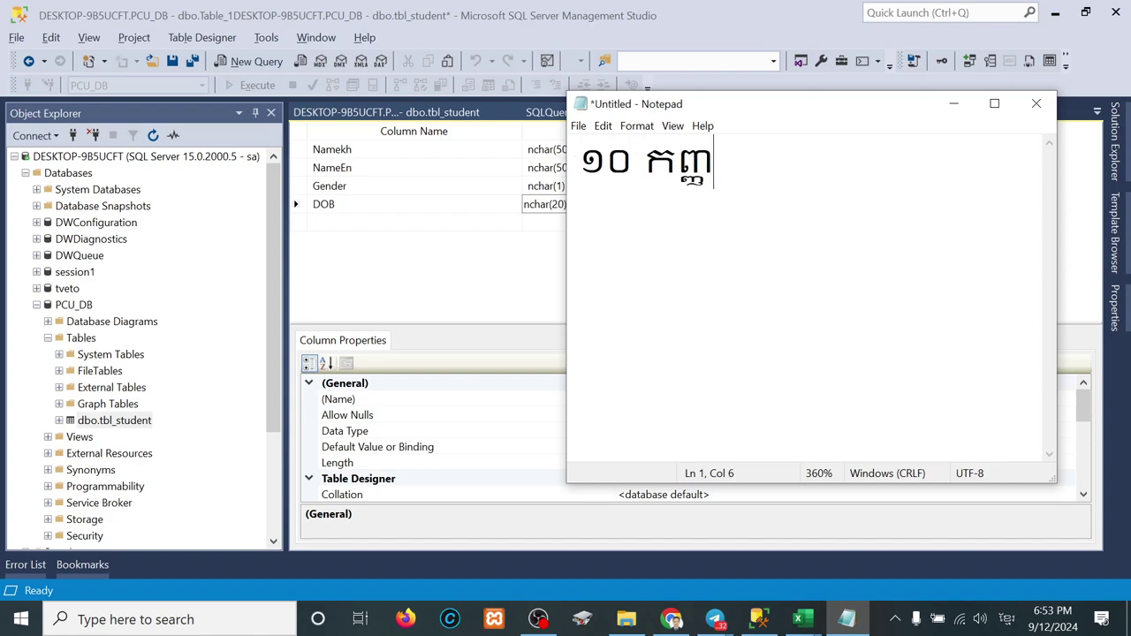
text( ២០២៤)
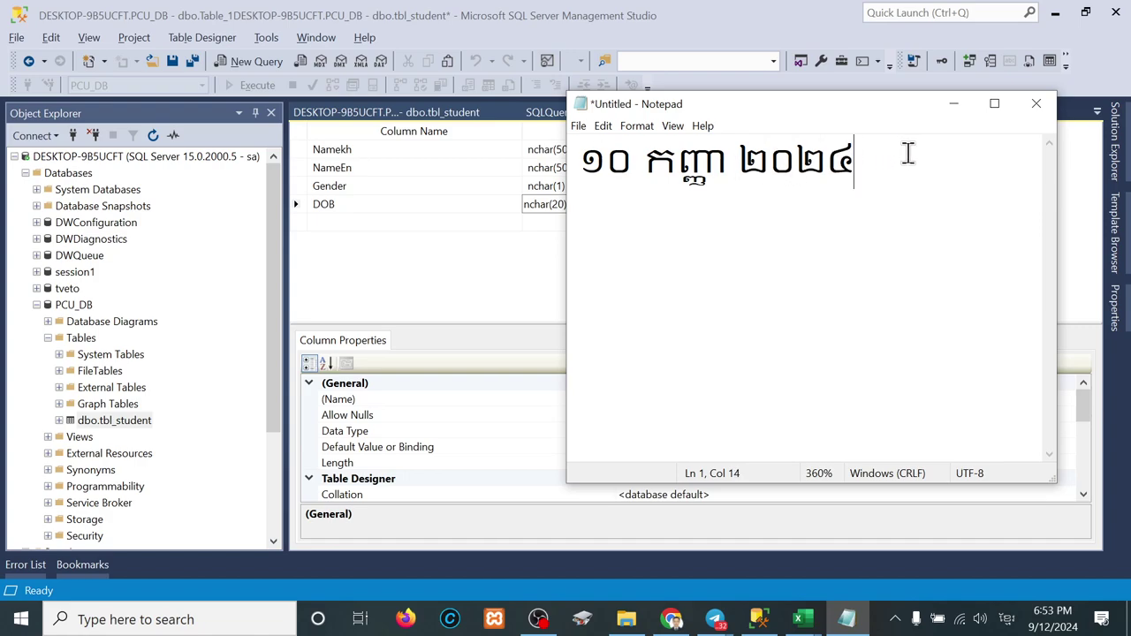
drag(903, 151, 579, 148)
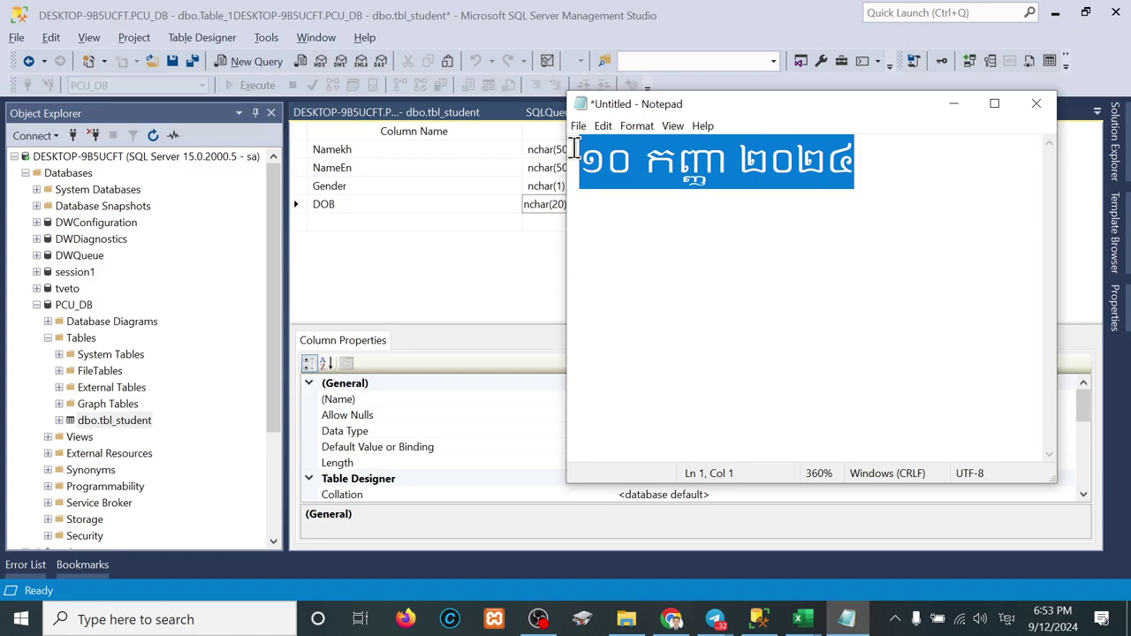
click(436, 266)
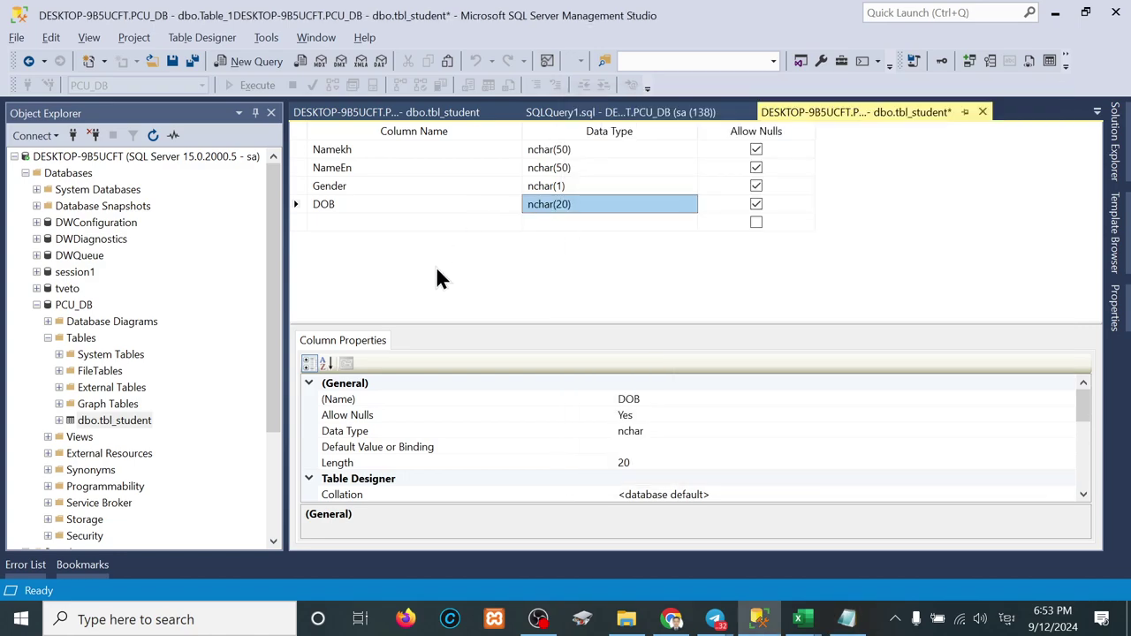
click(368, 222)
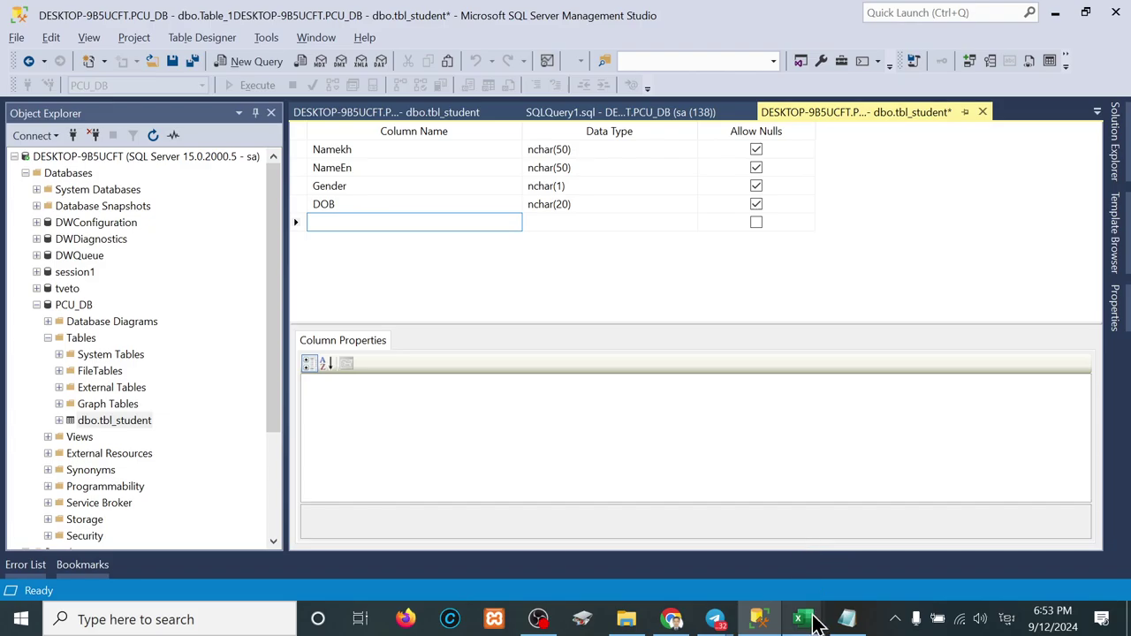
mouse_move(813, 623)
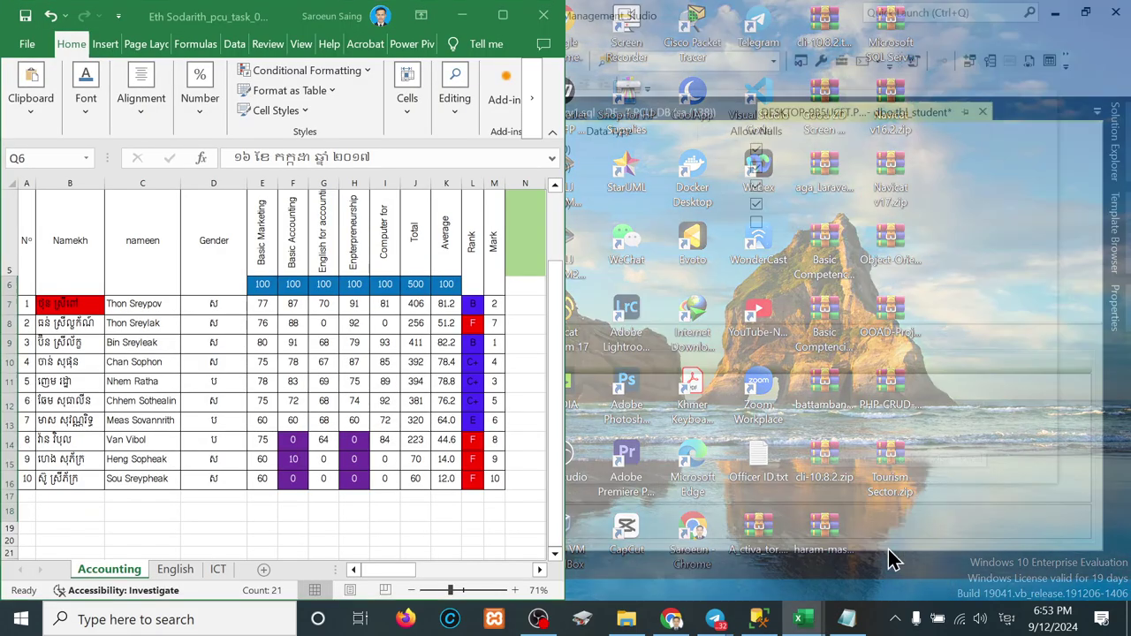
click(888, 548)
scroll(404, 381, right, 5)
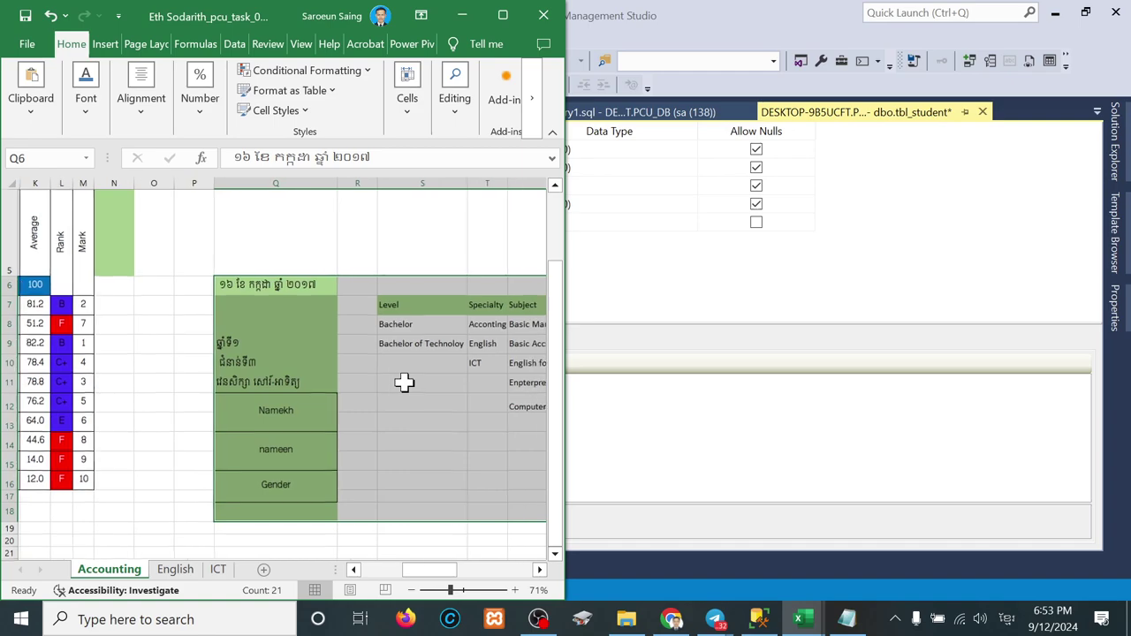
click(240, 284)
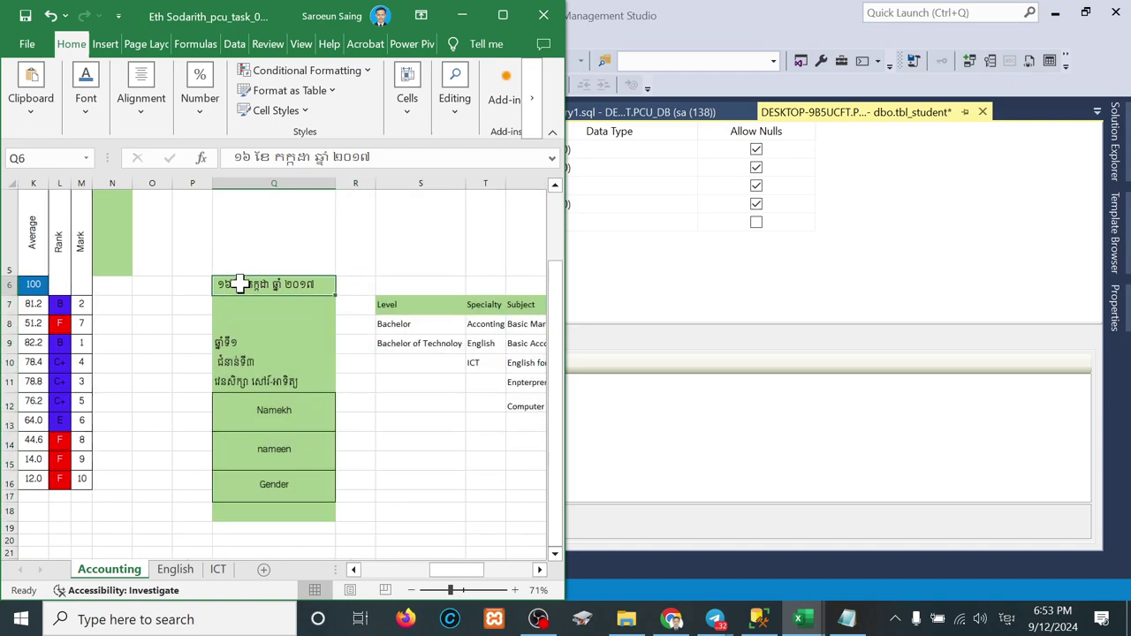
scroll(239, 284, down, 1)
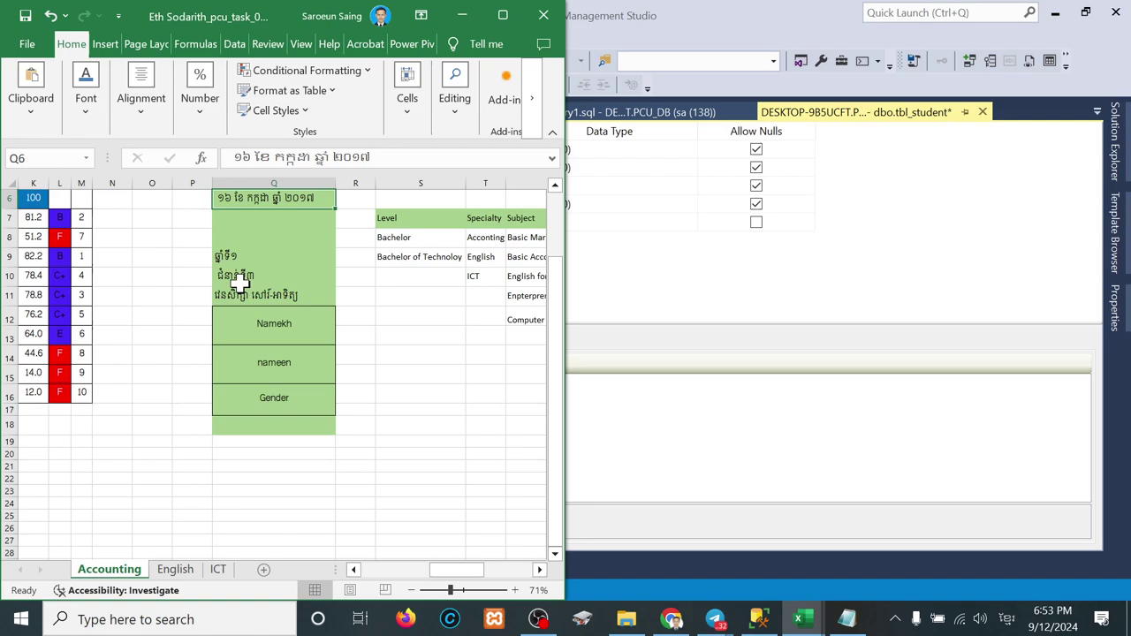
scroll(115, 335, left, 5)
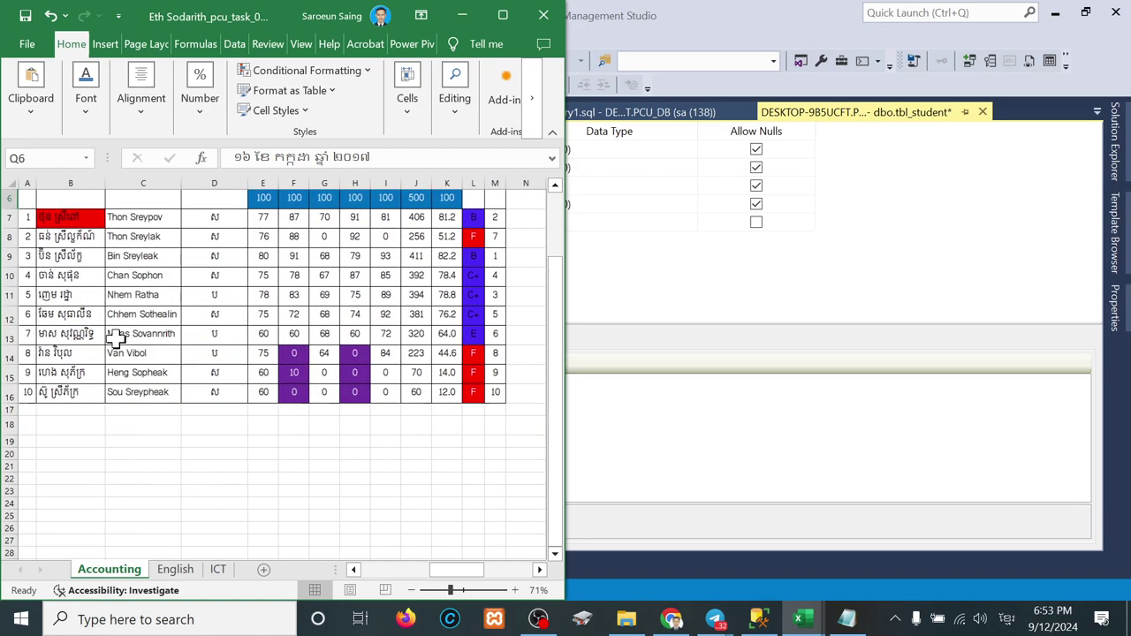
scroll(116, 336, up, 2)
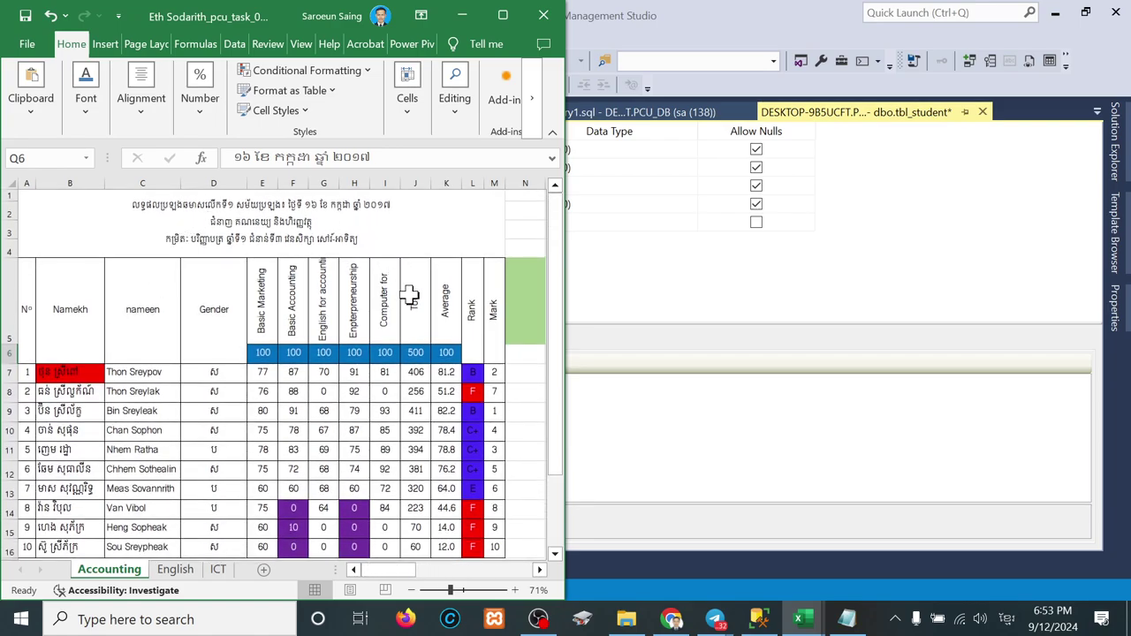
click(410, 296)
scroll(410, 295, right, 2)
scroll(410, 295, right, 7)
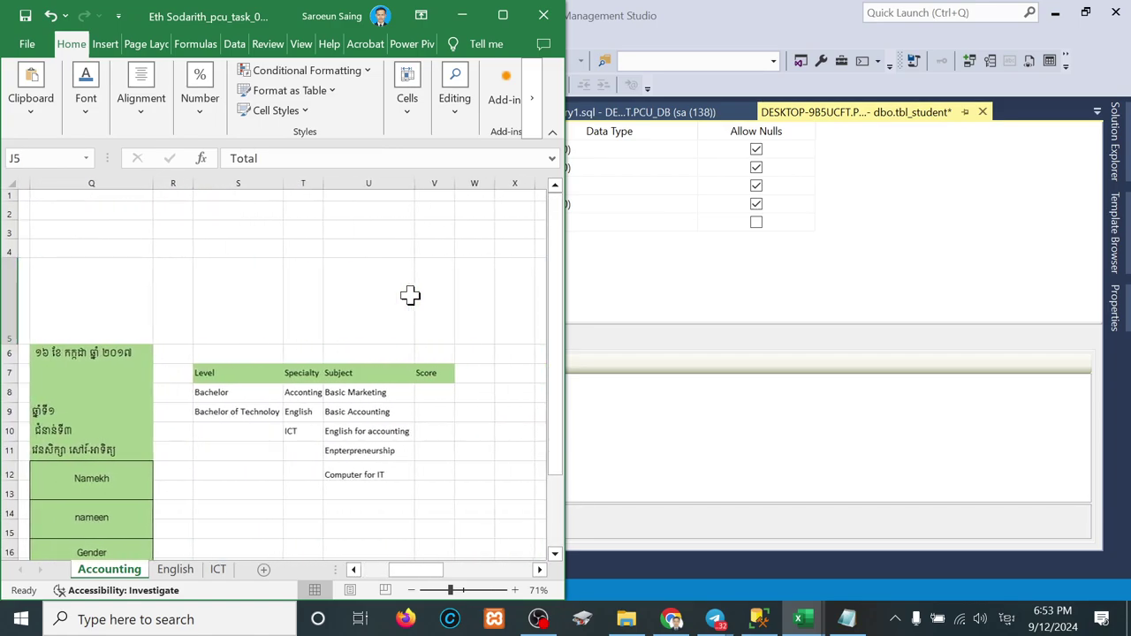
scroll(410, 295, down, 2)
click(685, 226)
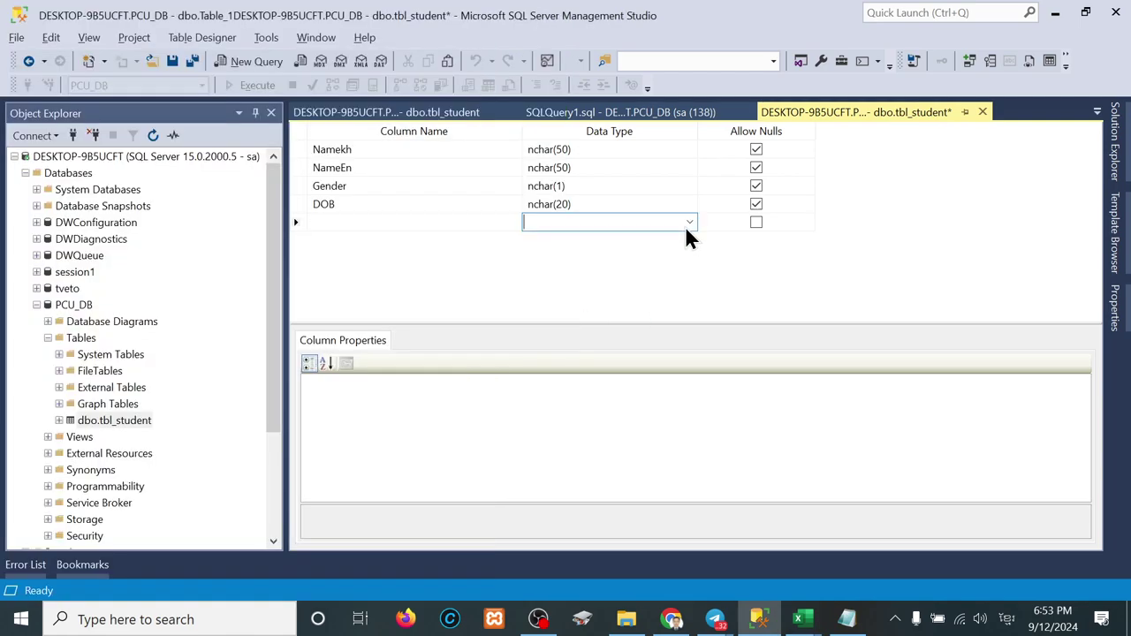
Step: Name a new column Exam_Date, switching the keyboard to English input
click(418, 221)
text(Te)
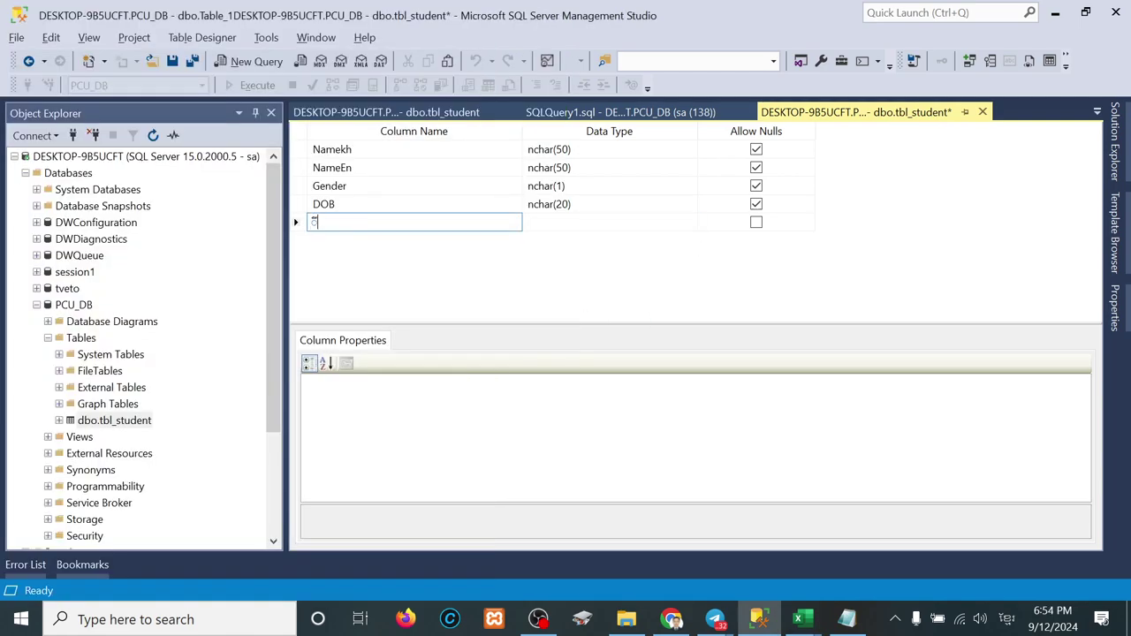
key(BackSpace)
key(BackSpace)
key(alt+shift)
text(E)
key(BackSpace)
text(Exam_da)
key(BackSpace)
key(BackSpace)
text(Date)
key(Tab)
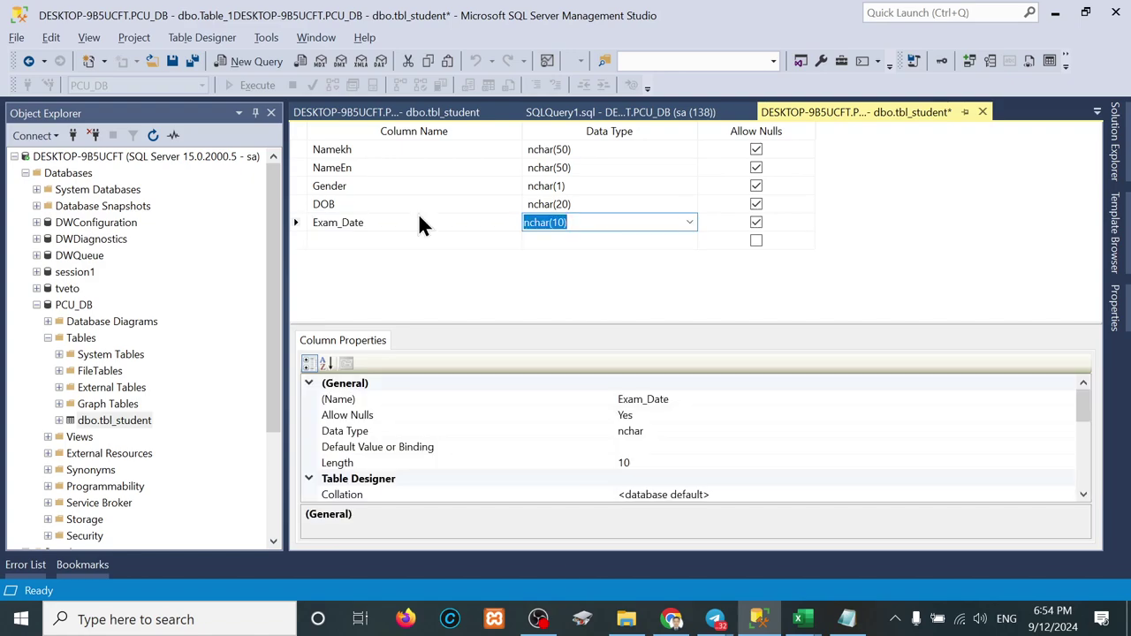
Step: Set Exam_Date's data type to nchar(20)
key(shift+Right)
key(shift+Right)
key(shift+Right)
key(shift+Right)
text(r(20))
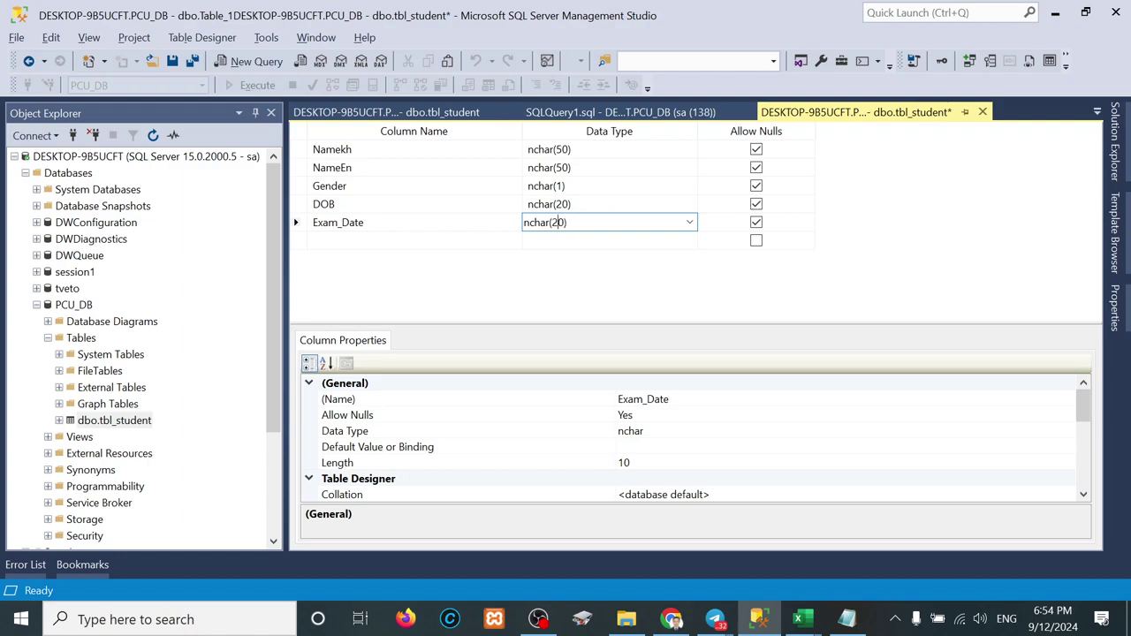
key(Return)
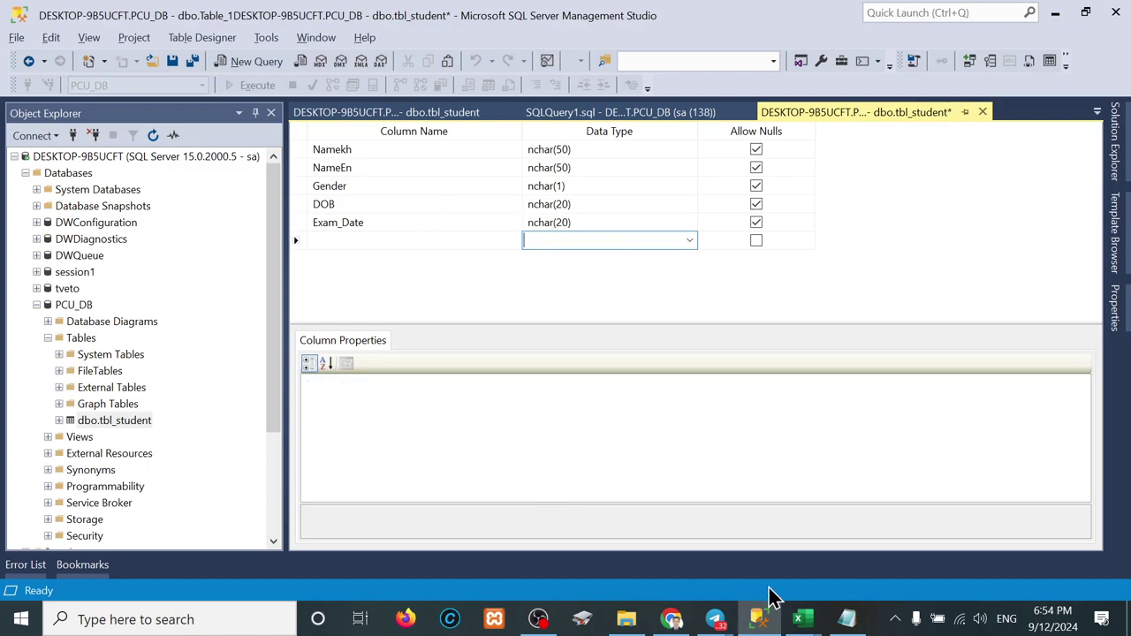
mouse_move(806, 620)
click(902, 556)
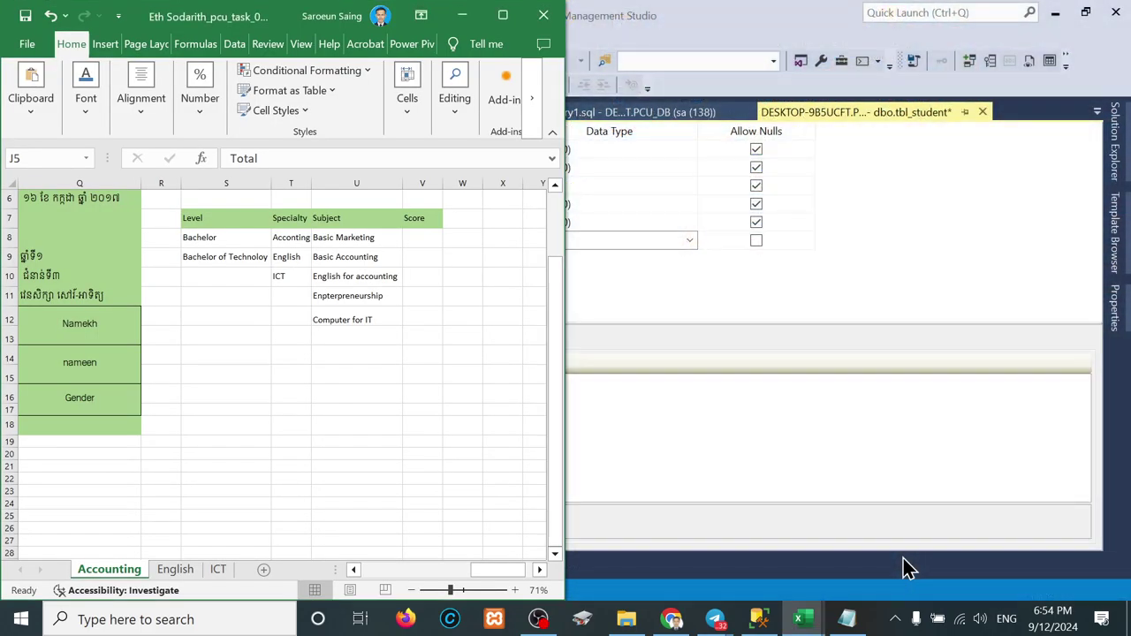
scroll(205, 395, left, 1)
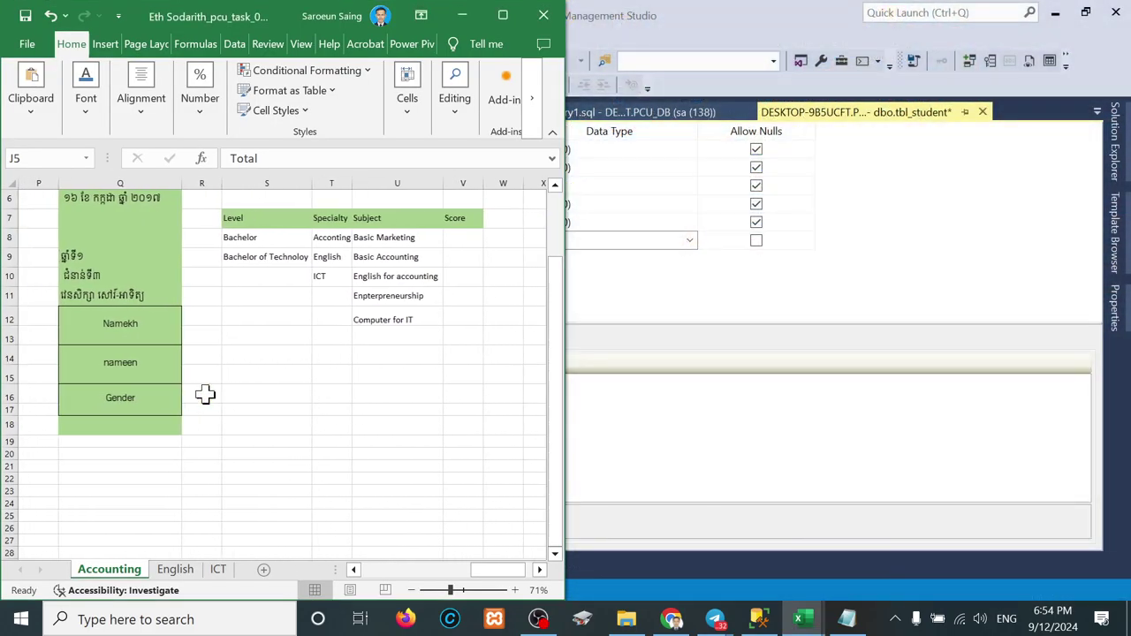
scroll(92, 270, up, 2)
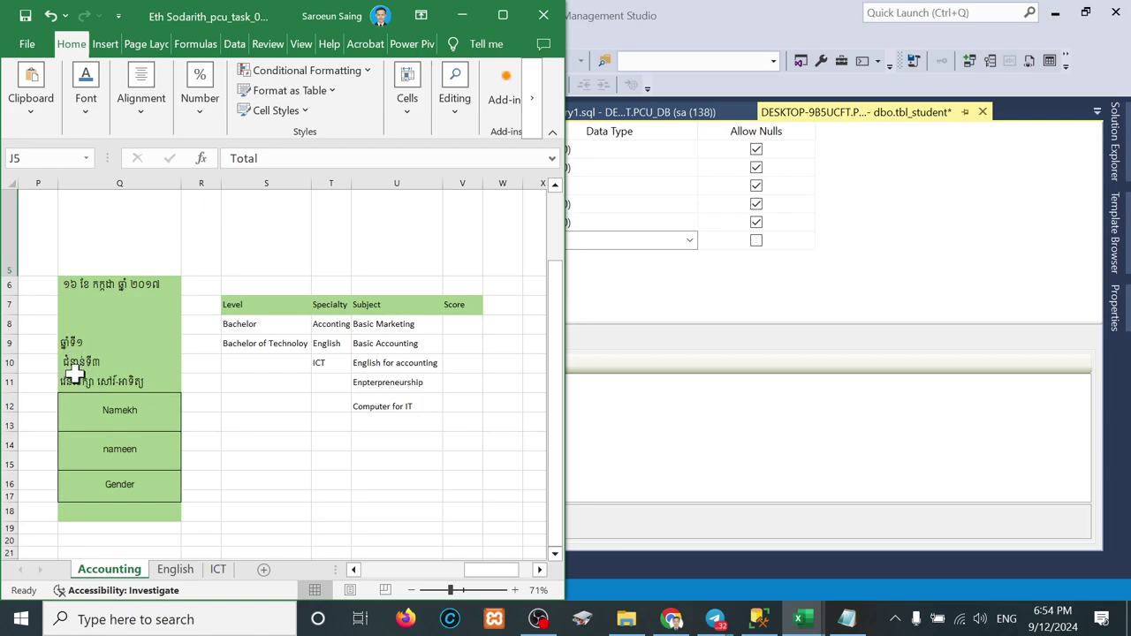
click(653, 281)
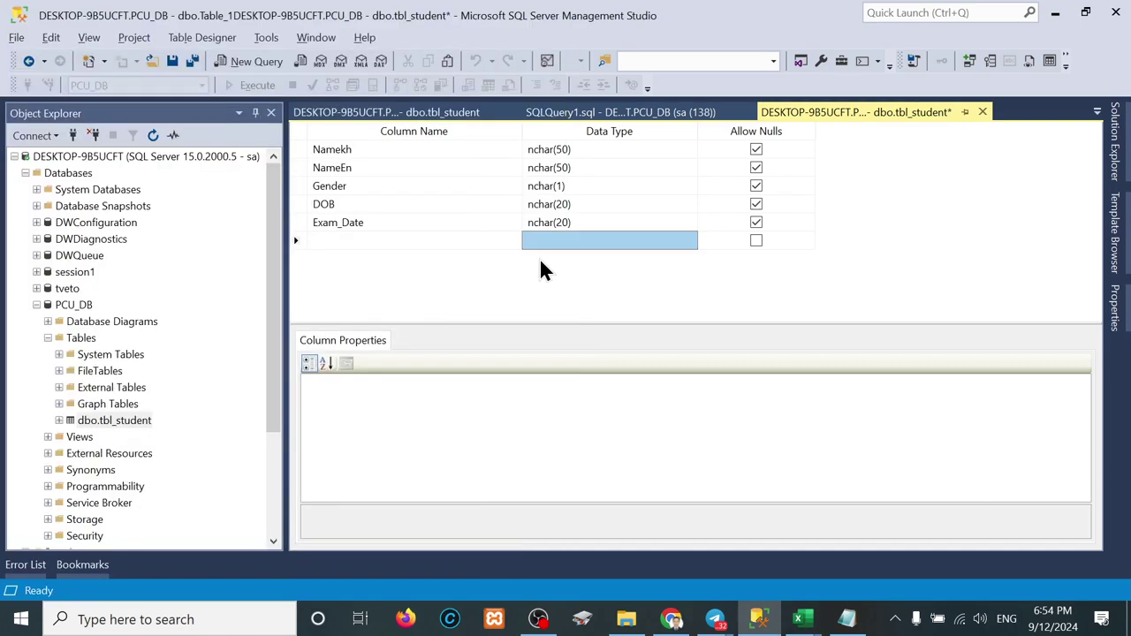
Step: Add a Years column and correct its data type to nchar(5)
click(414, 240)
text(Year)
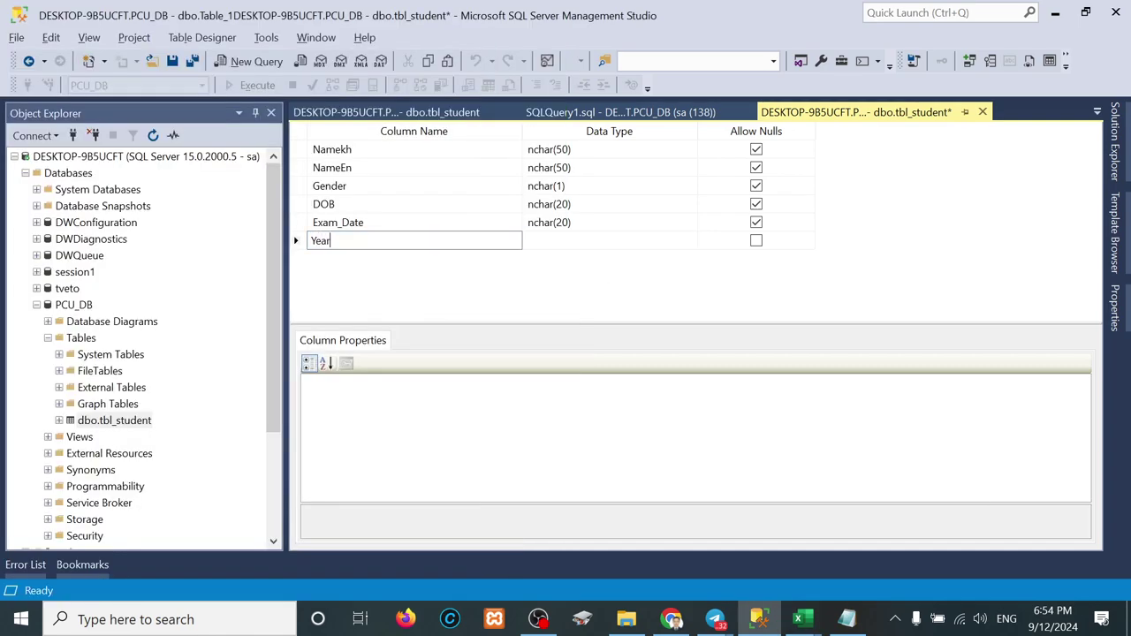
text(s)
key(Tab)
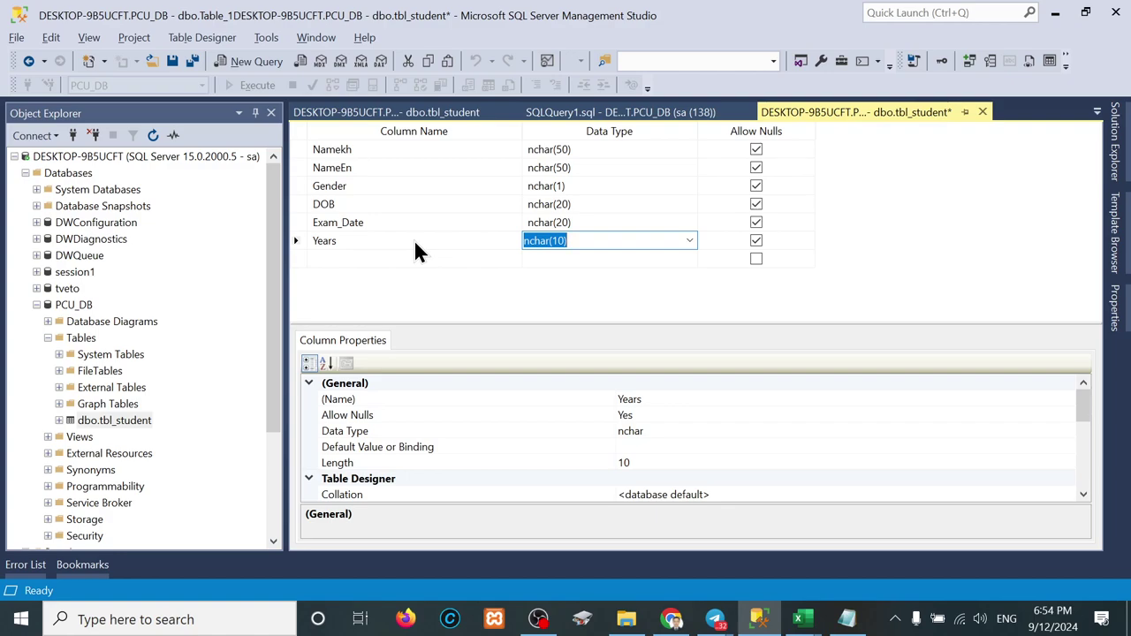
click(562, 240)
key(BackSpace)
key(BackSpace)
text(2)
key(Return)
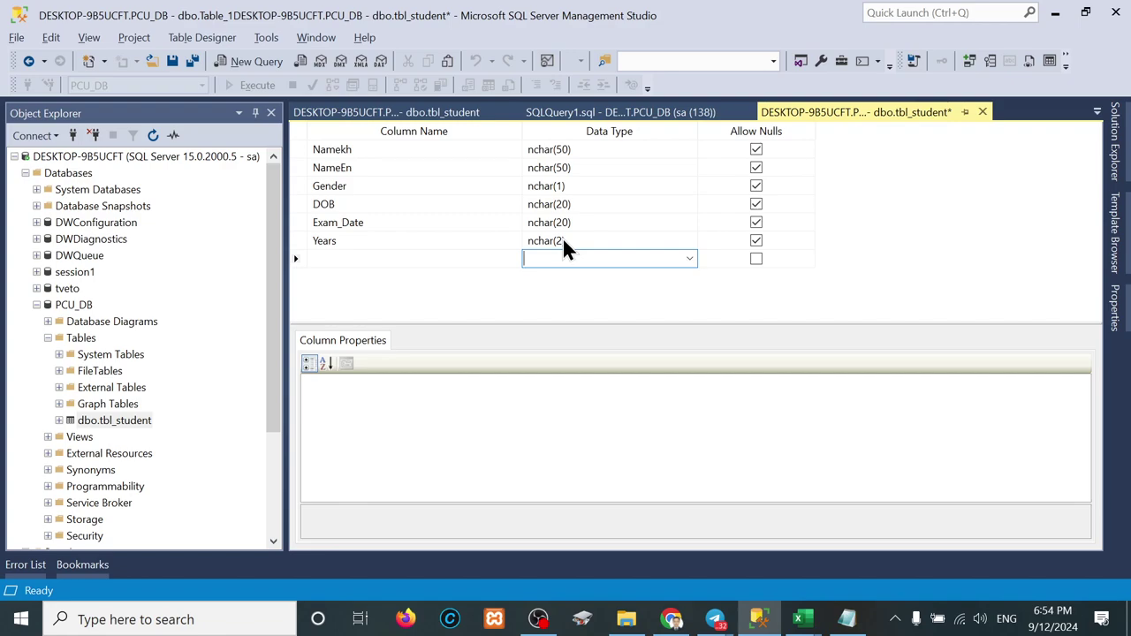
click(561, 240)
click(562, 240)
key(BackSpace)
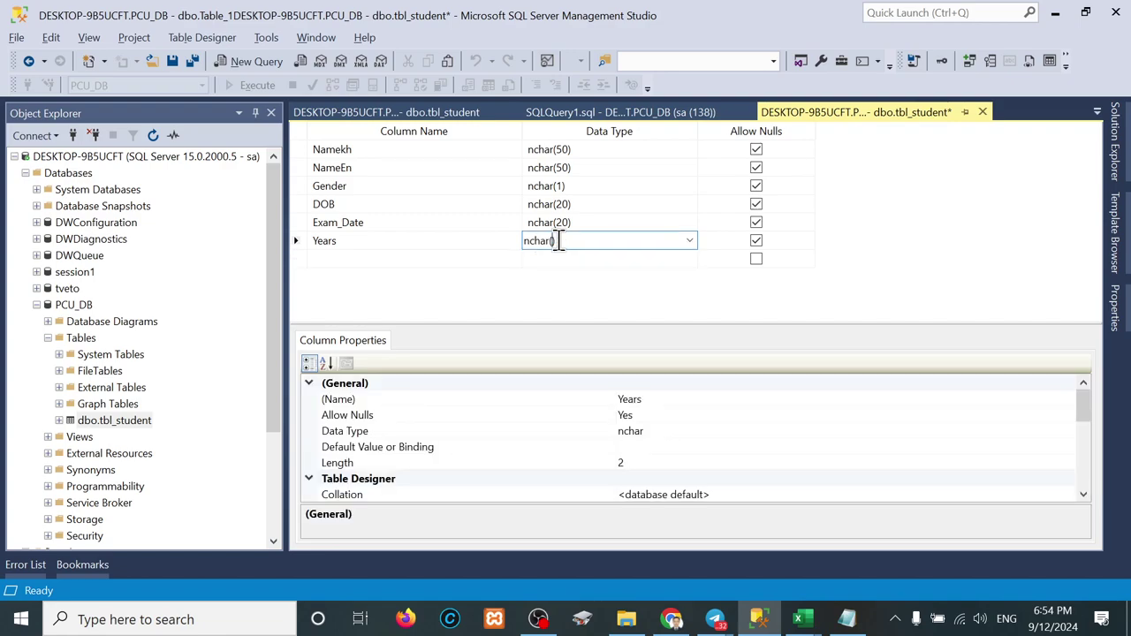
text(5)
click(559, 261)
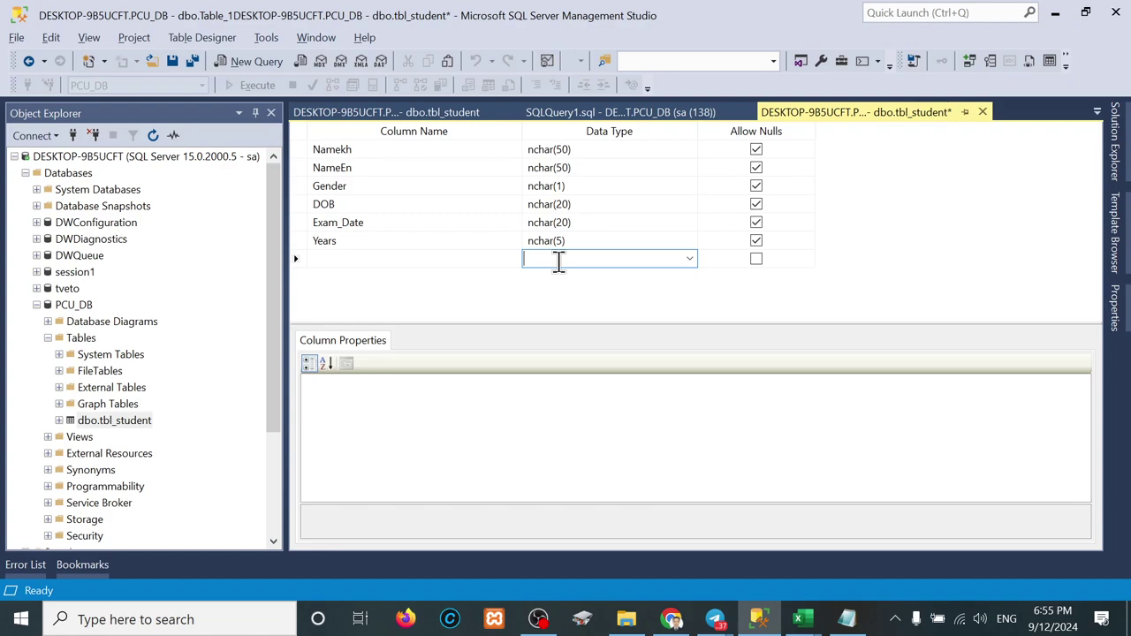
Step: Add a Batchs column with data type nchar(5)
click(373, 258)
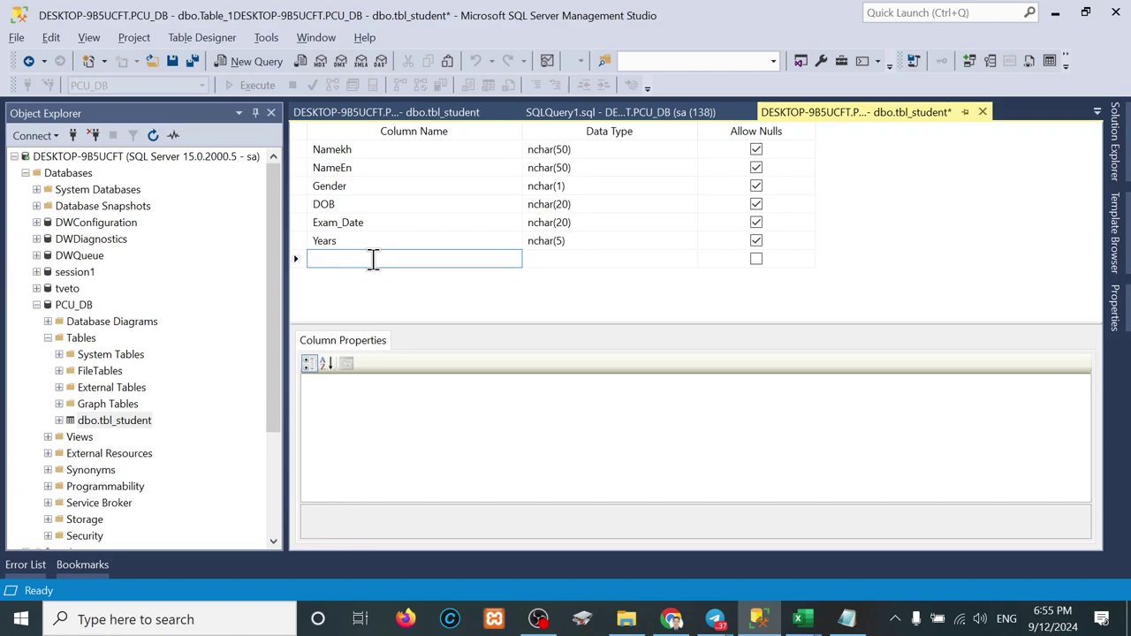
mouse_move(802, 618)
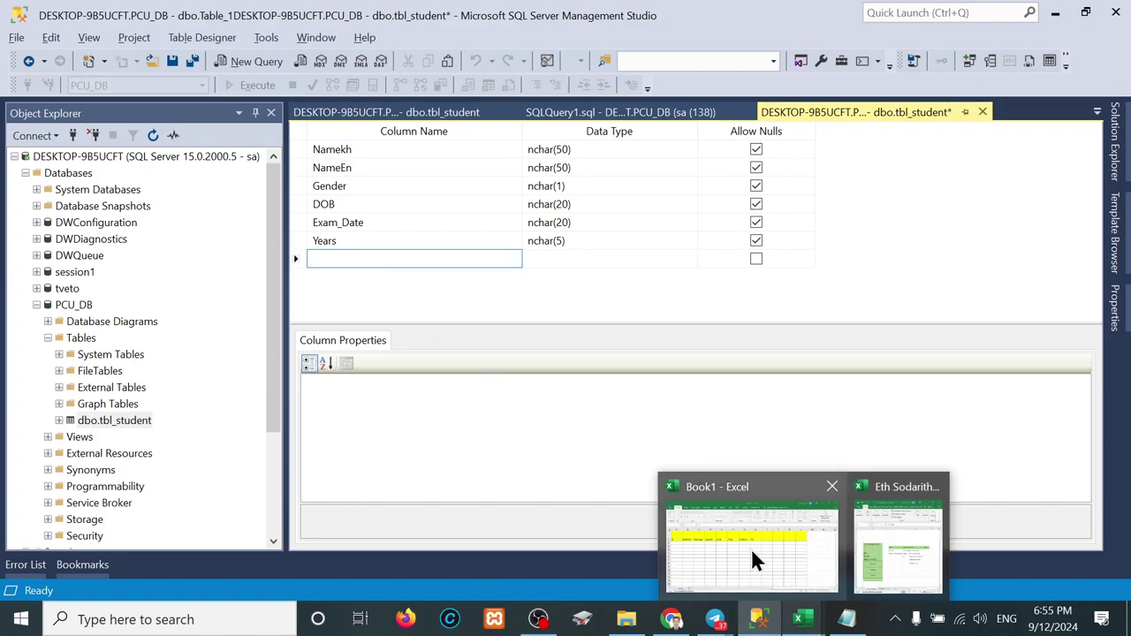
mouse_move(890, 541)
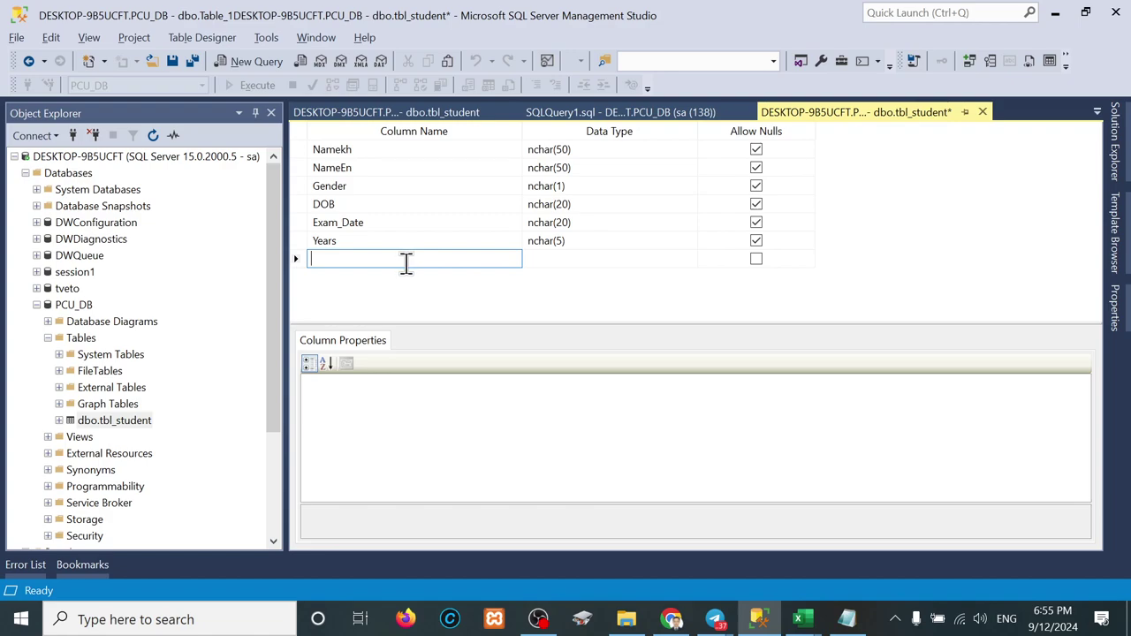
text(Batchs)
key(Tab)
key(Tab)
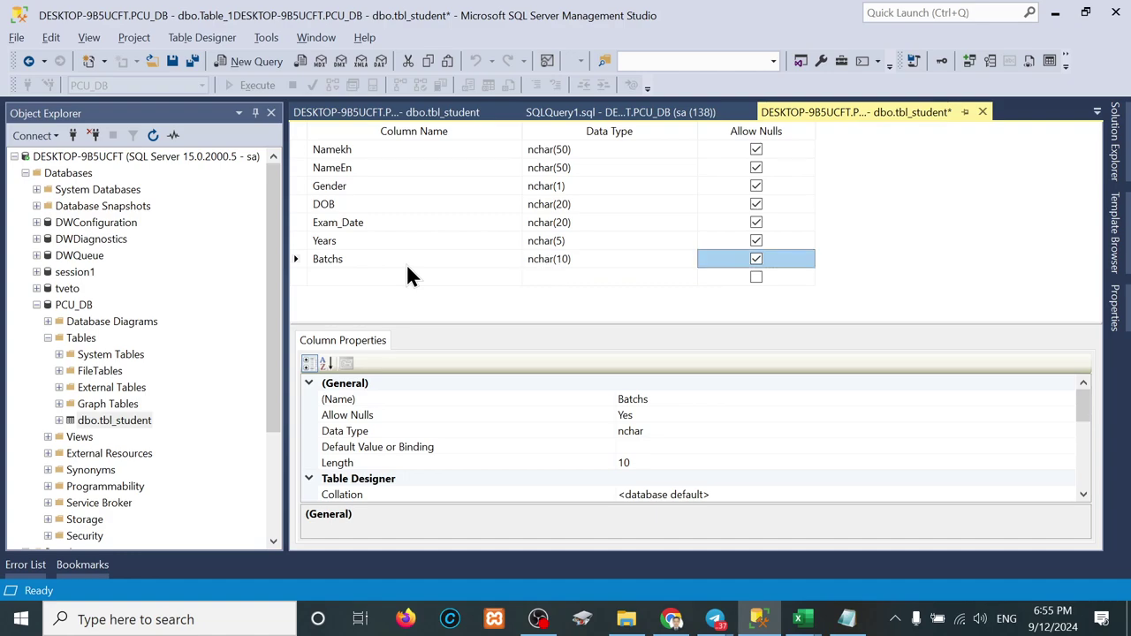
click(405, 263)
click(561, 258)
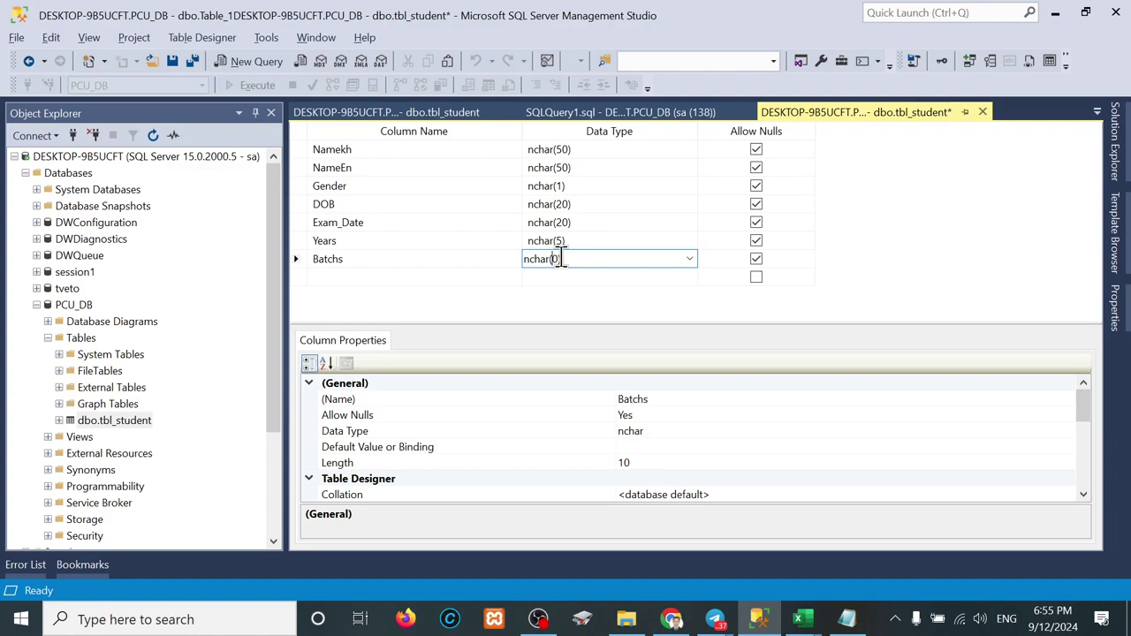
key(BackSpace)
key(Delete)
text(5)
key(Return)
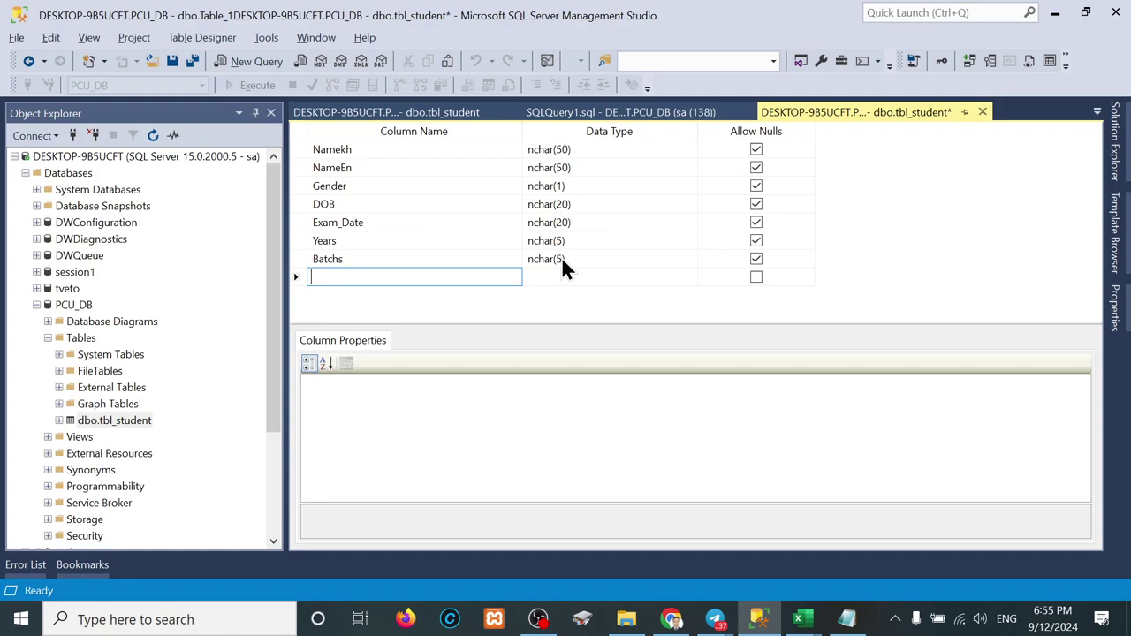
Step: Add a Shift column with data type nchar(50)
text(Shif)
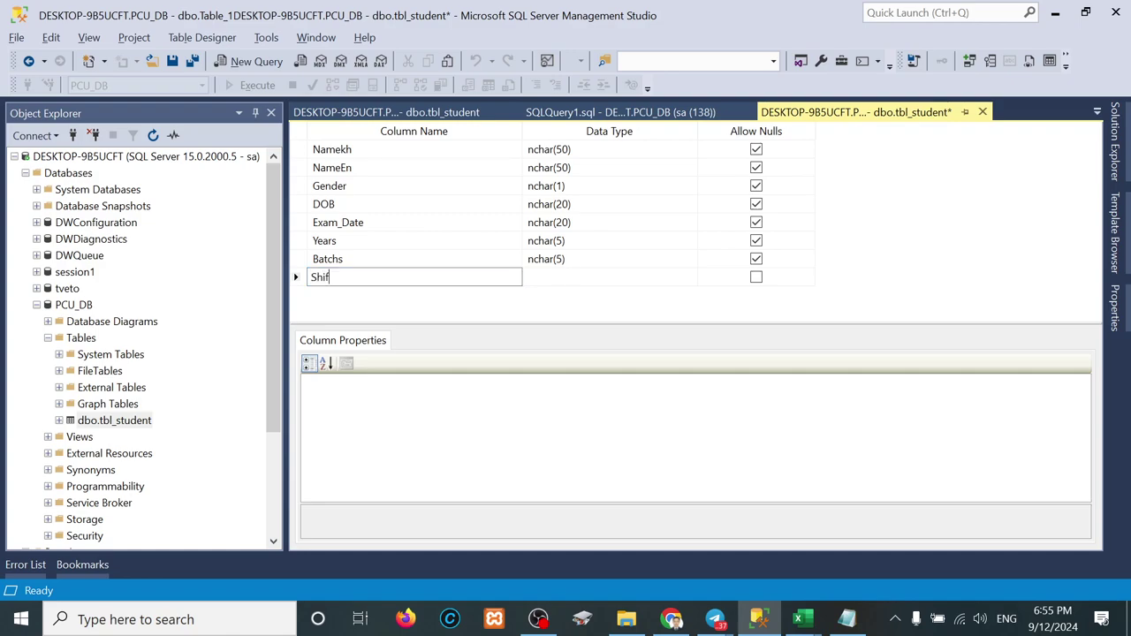
text(t)
key(Tab)
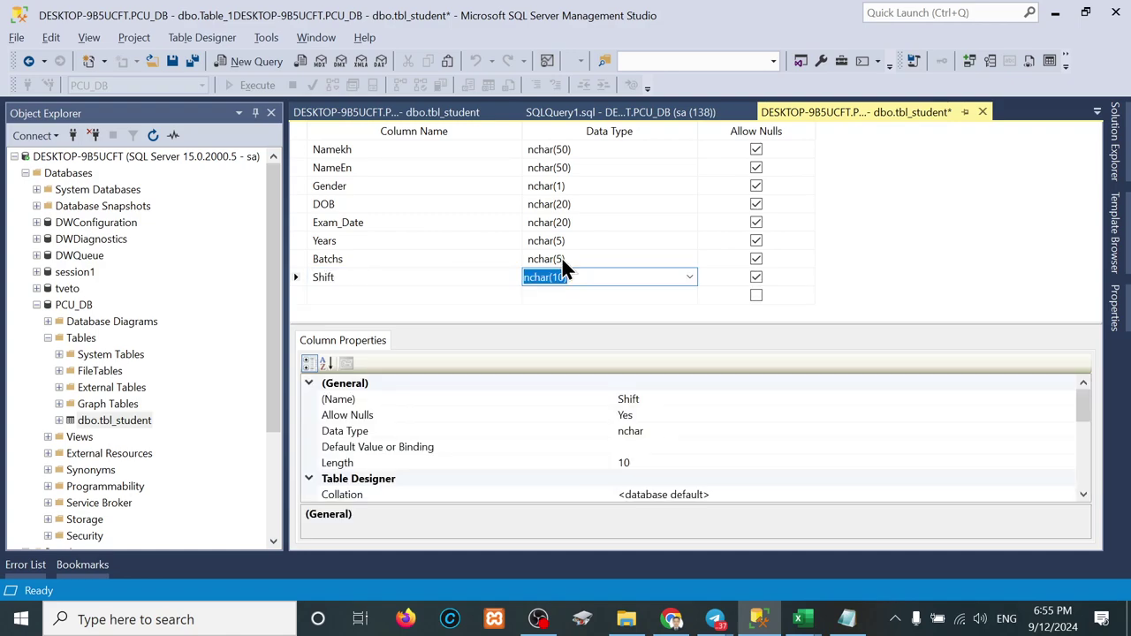
click(563, 277)
key(BackSpace)
key(BackSpace)
text(5)
key(BackSpace)
text(50)
key(Return)
key(Left)
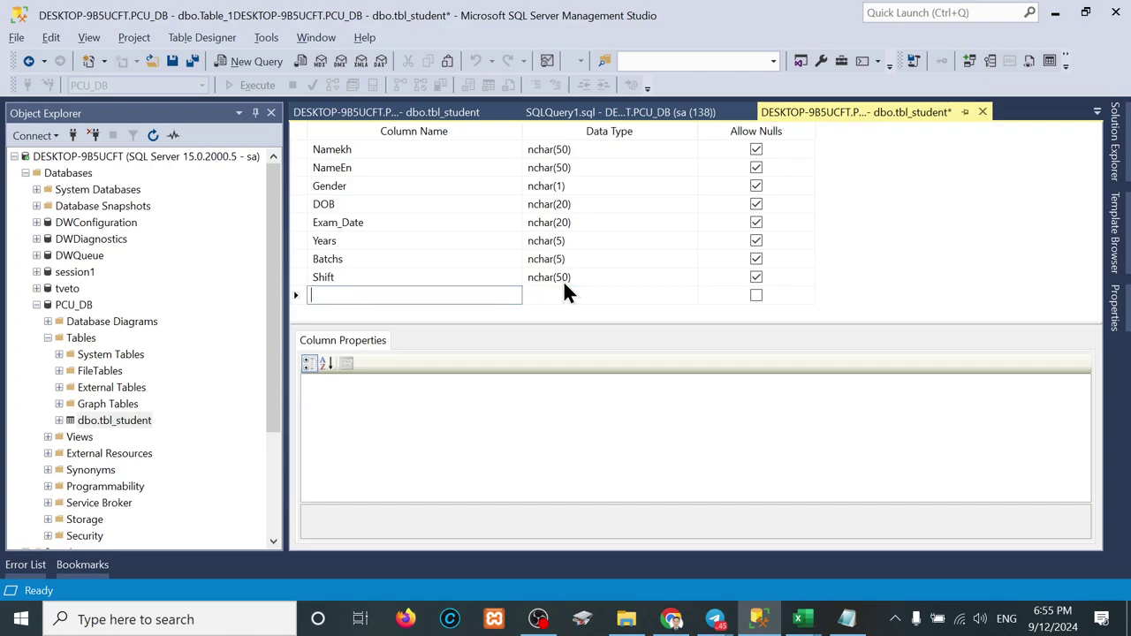
mouse_move(804, 618)
mouse_move(888, 541)
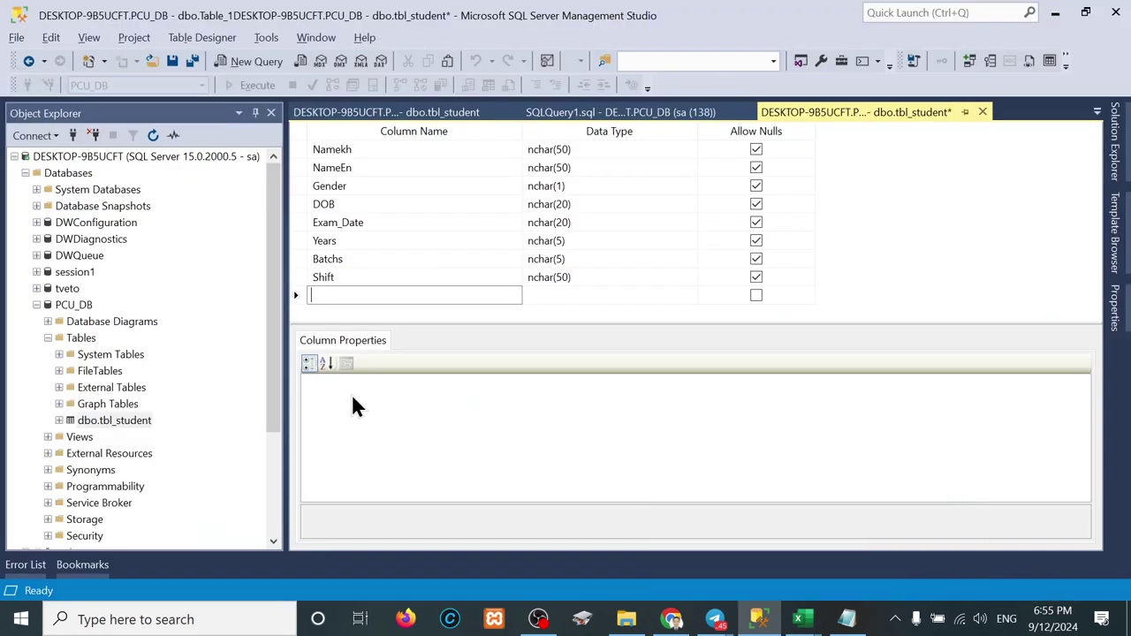
Step: Add a Level column with data type nchar(50)
click(328, 295)
text(Level)
key(Tab)
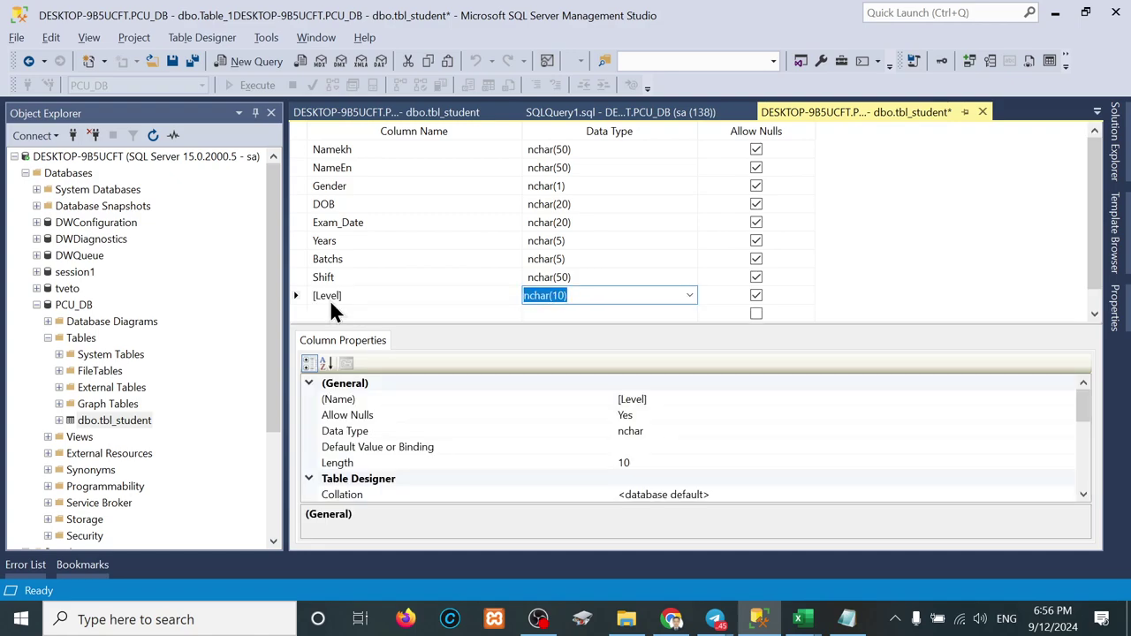
key(Tab)
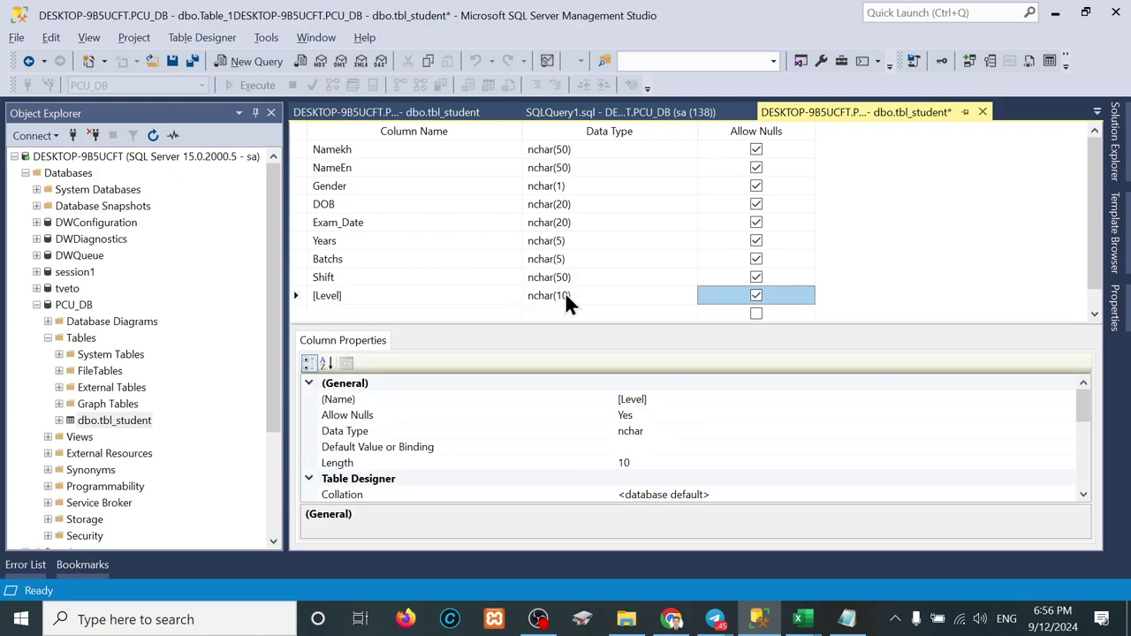
click(564, 300)
key(BackSpace)
key(BackSpace)
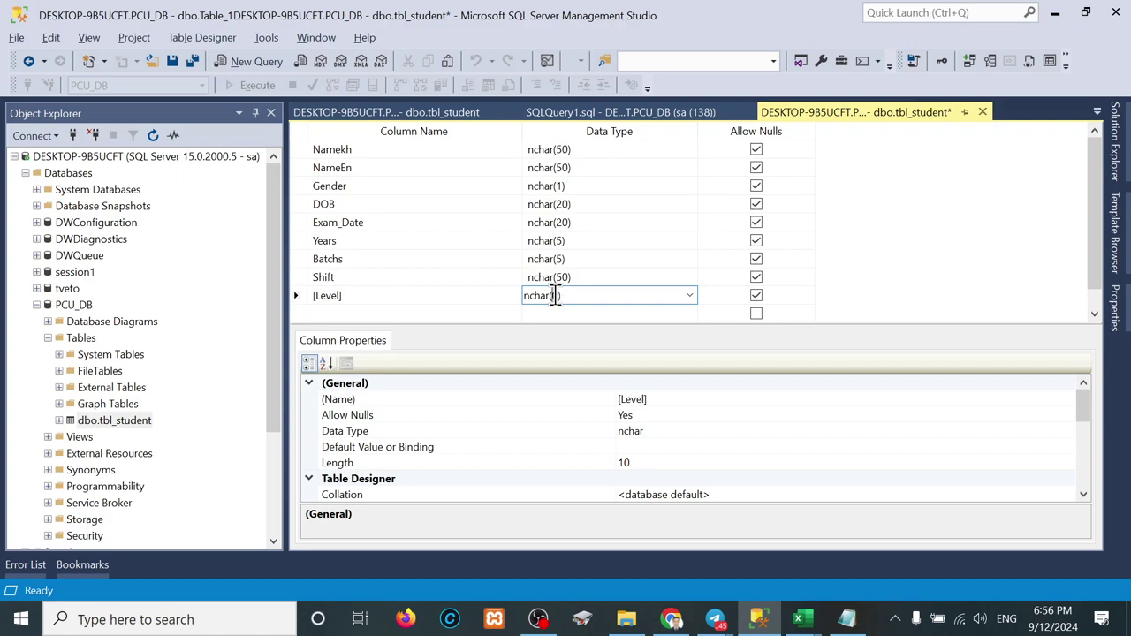
text(50)
key(Tab)
Step: Add a Specialty column with data type nchar(50)
key(Tab)
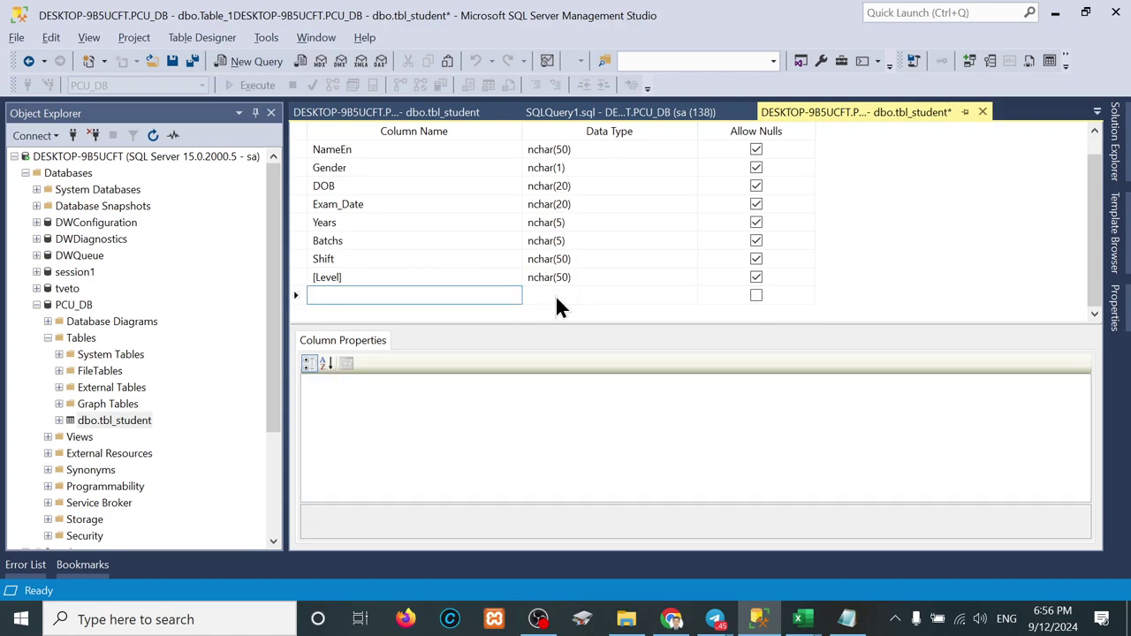
text(Specialty)
key(Tab)
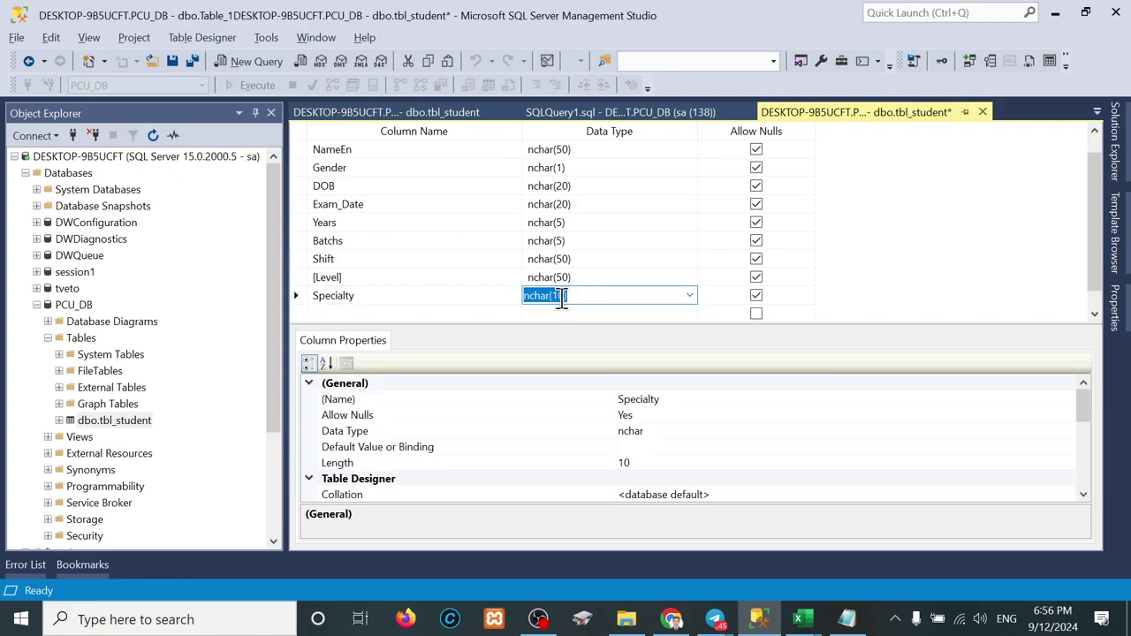
click(562, 299)
key(BackSpace)
key(BackSpace)
text(50)
key(Tab)
Step: Add a Subject column with data type nchar(100)
key(Tab)
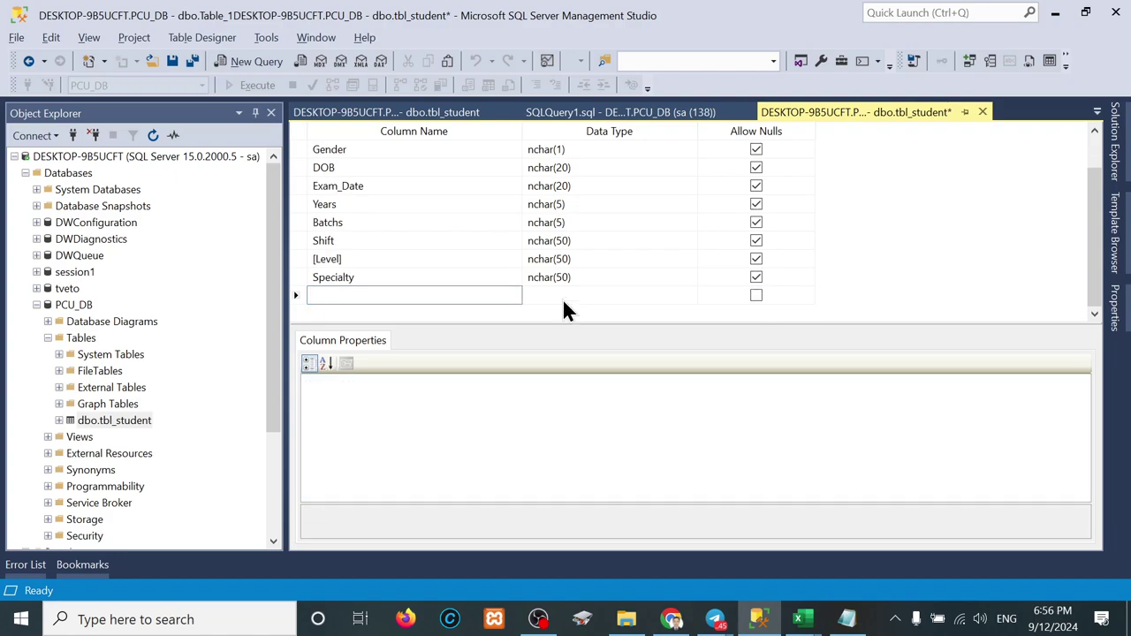
text(Subject)
key(Tab)
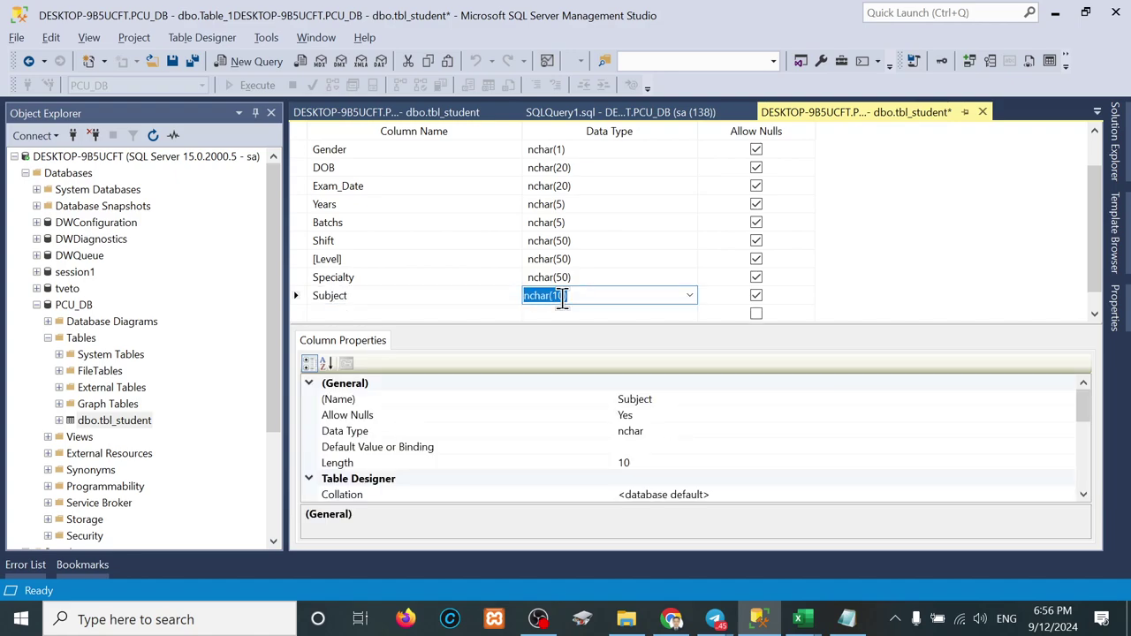
click(562, 299)
key(BackSpace)
text(5)
key(BackSpace)
text(10)
Step: Add a Mark column with data type nchar(3)
key(Tab)
key(Tab)
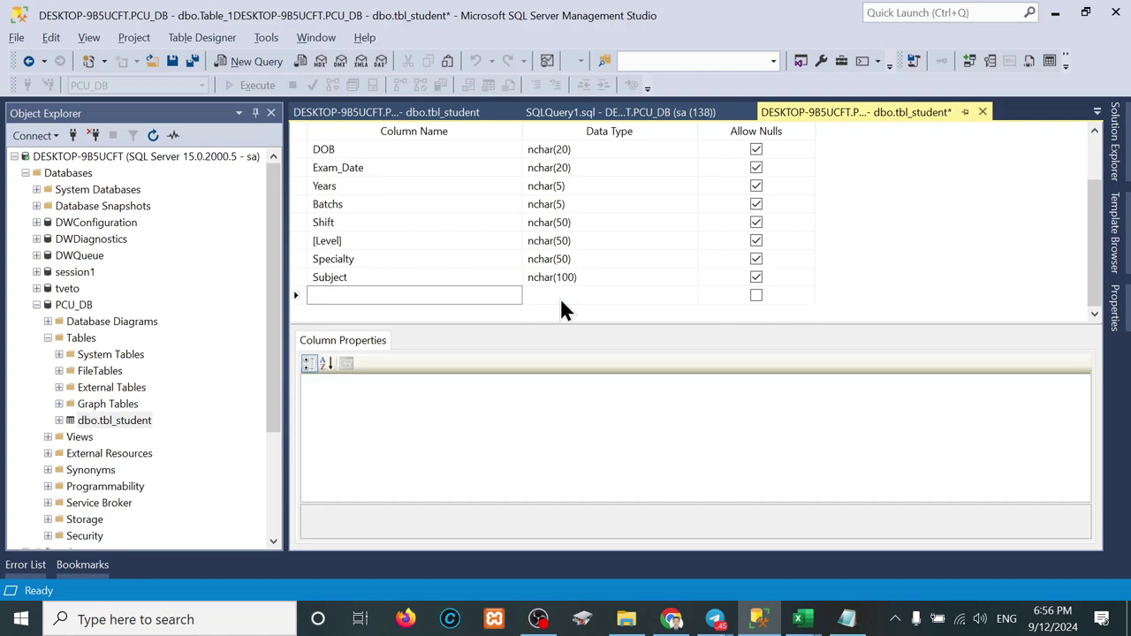
text(Mark)
key(Tab)
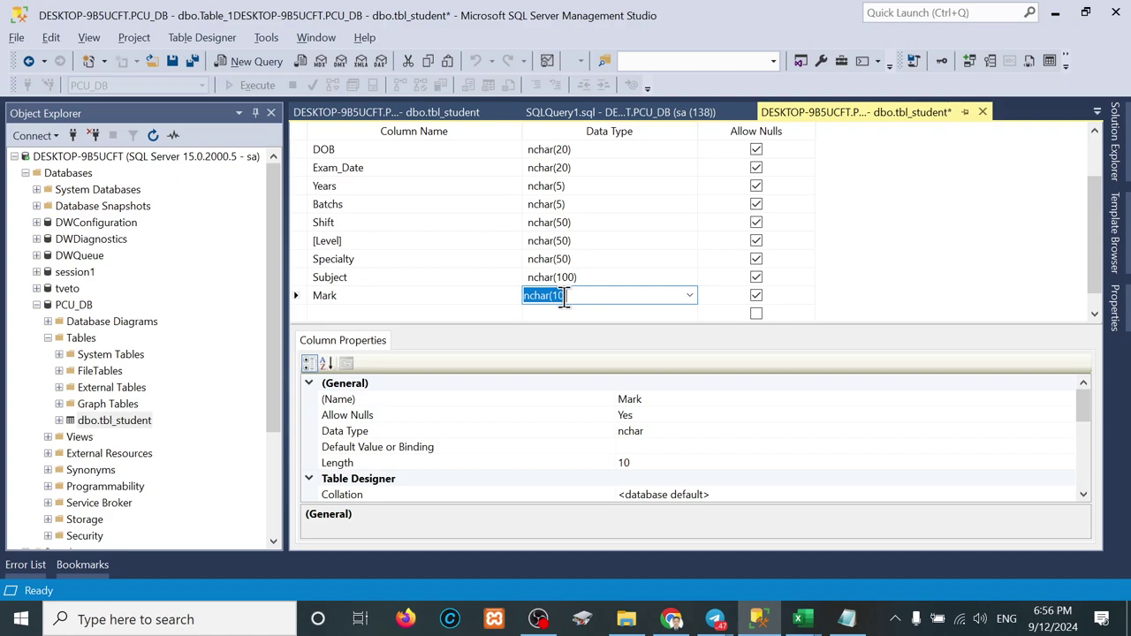
click(563, 295)
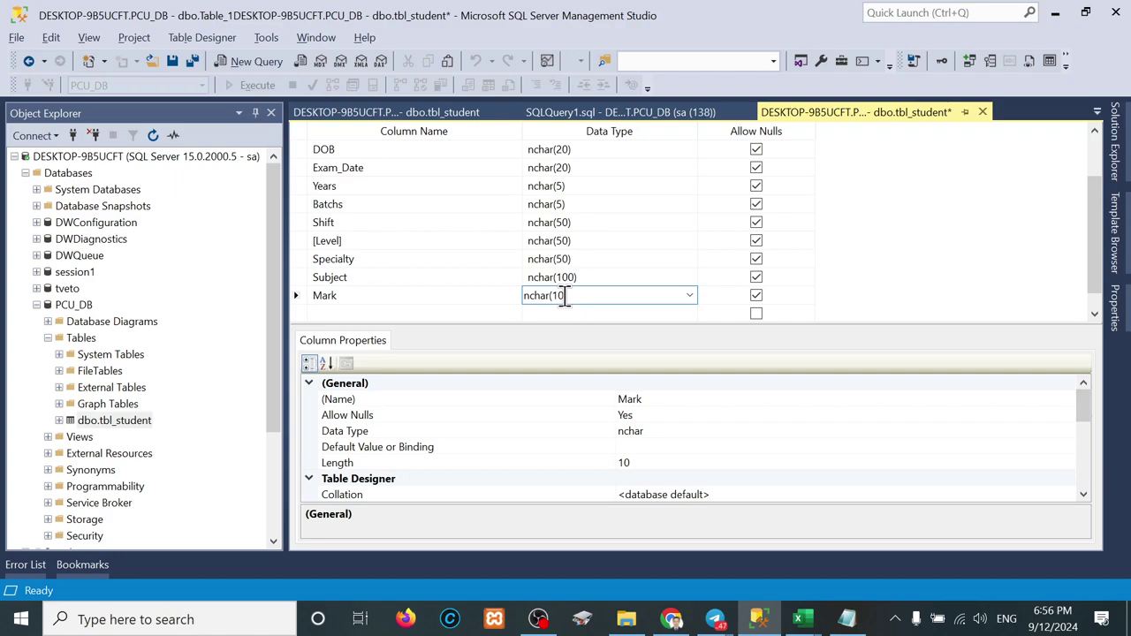
key(BackSpace)
key(BackSpace)
text(3)
key(Return)
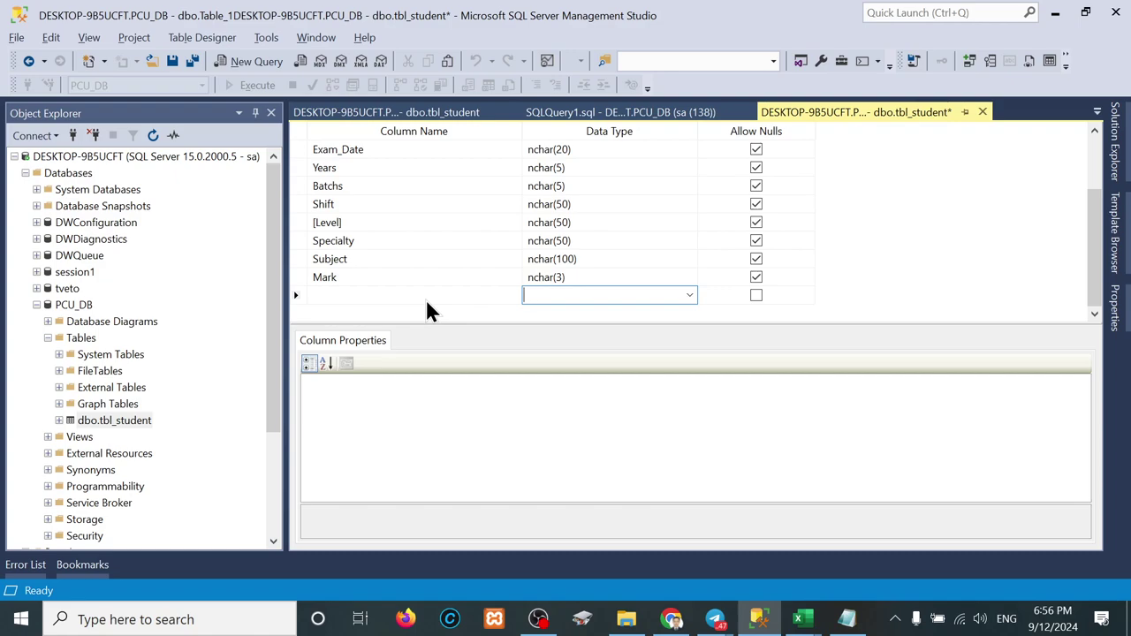
Step: Pick numeric(18, 0) for the Mark column from the data type dropdown list
click(596, 281)
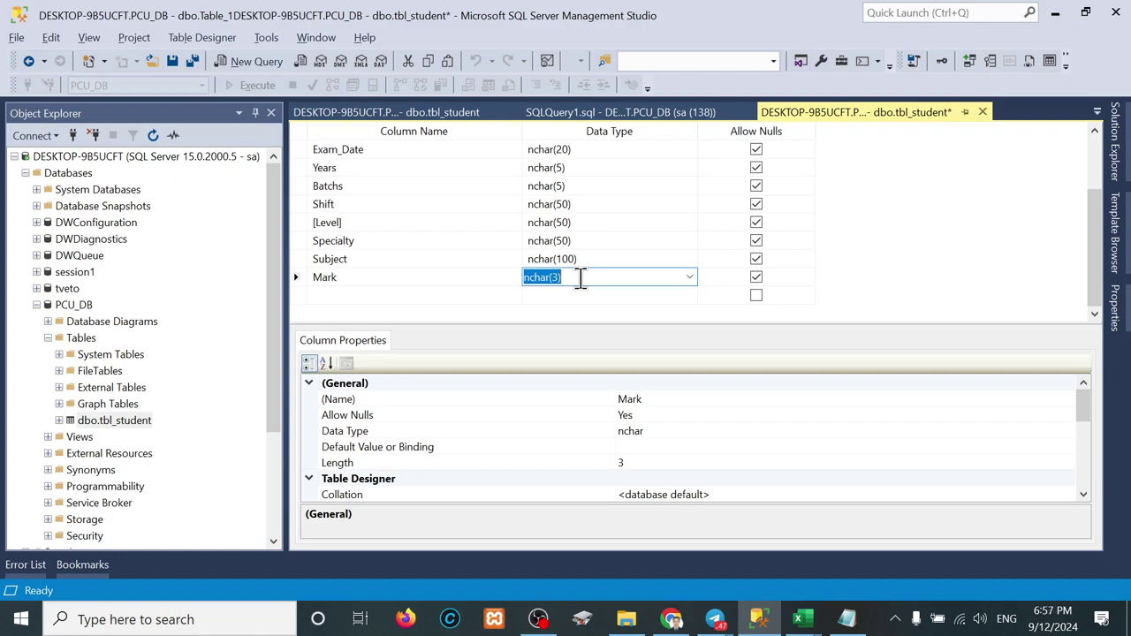
click(688, 278)
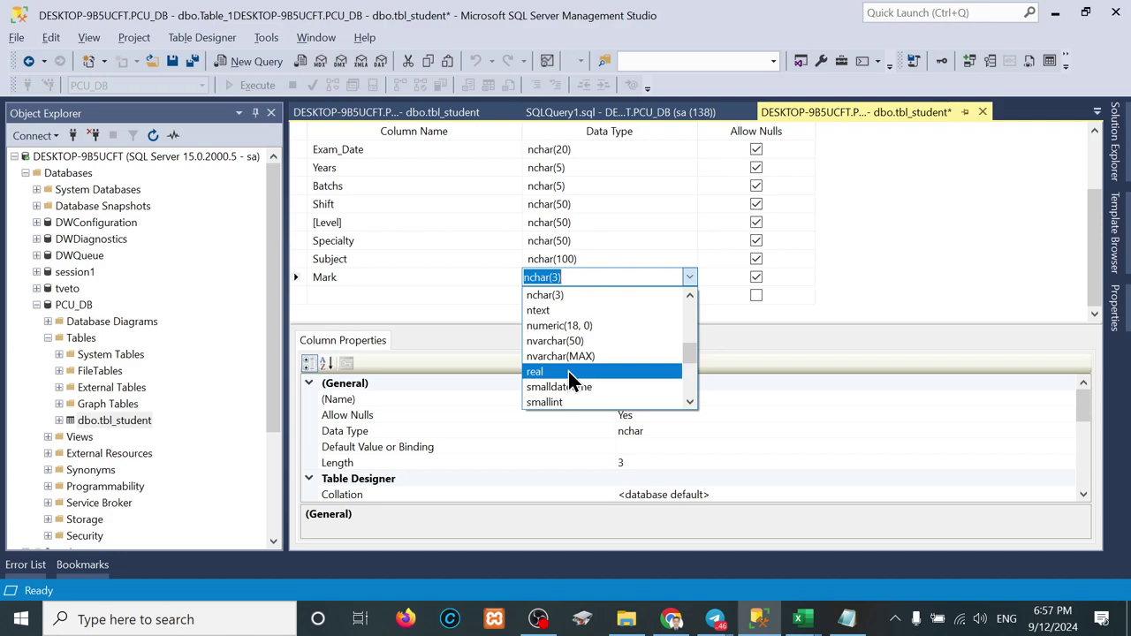
scroll(568, 371, down, 4)
scroll(582, 310, up, 7)
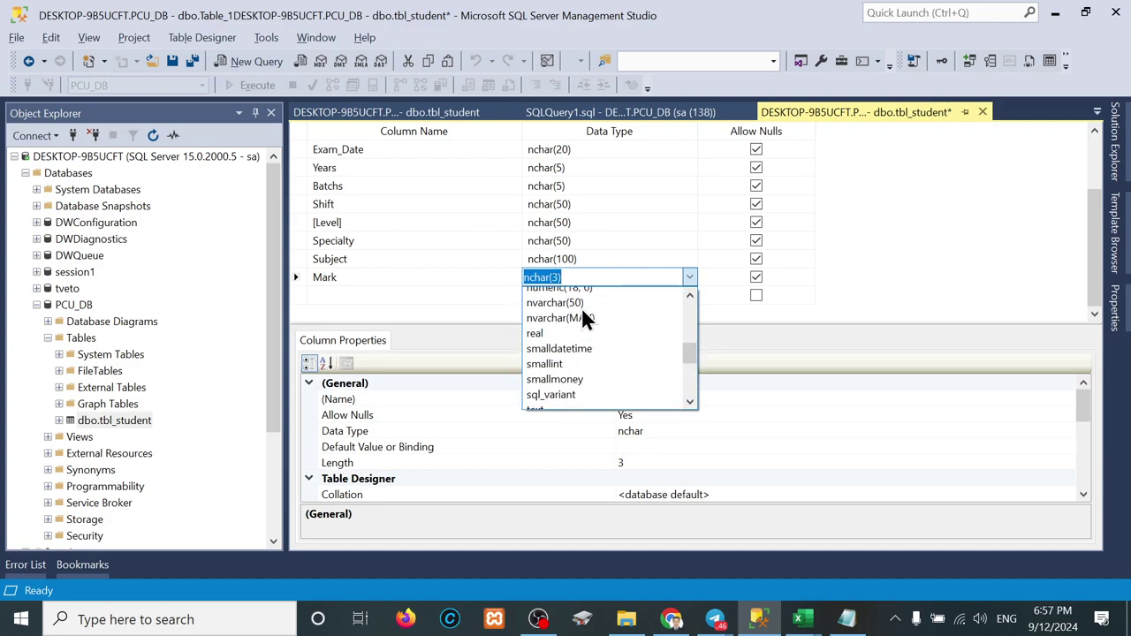
scroll(581, 309, up, 2)
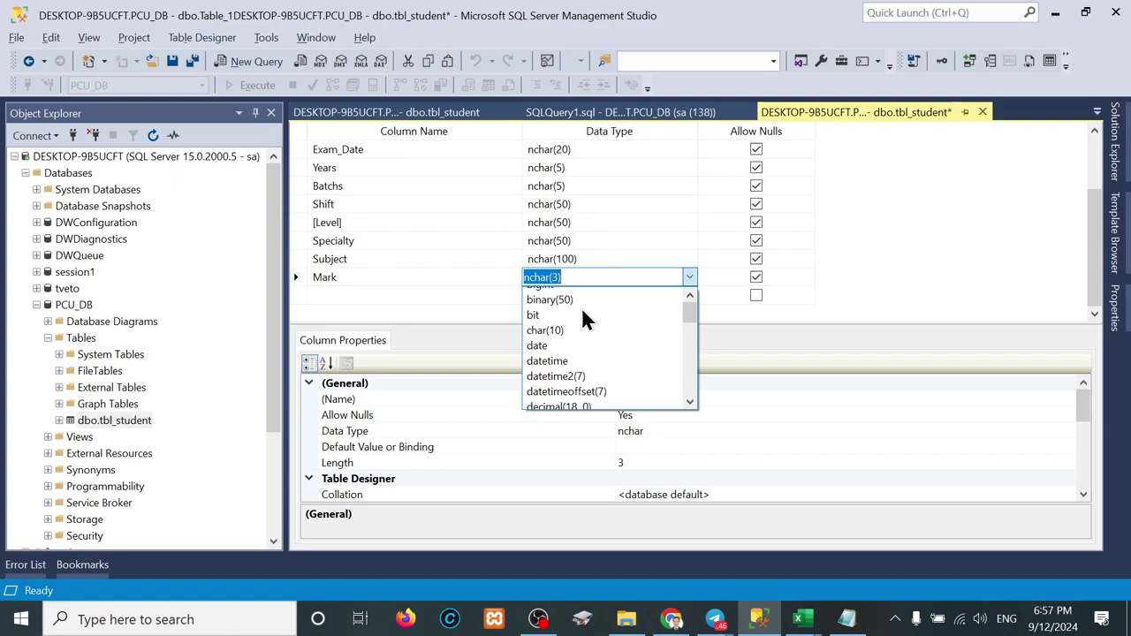
scroll(563, 345, down, 3)
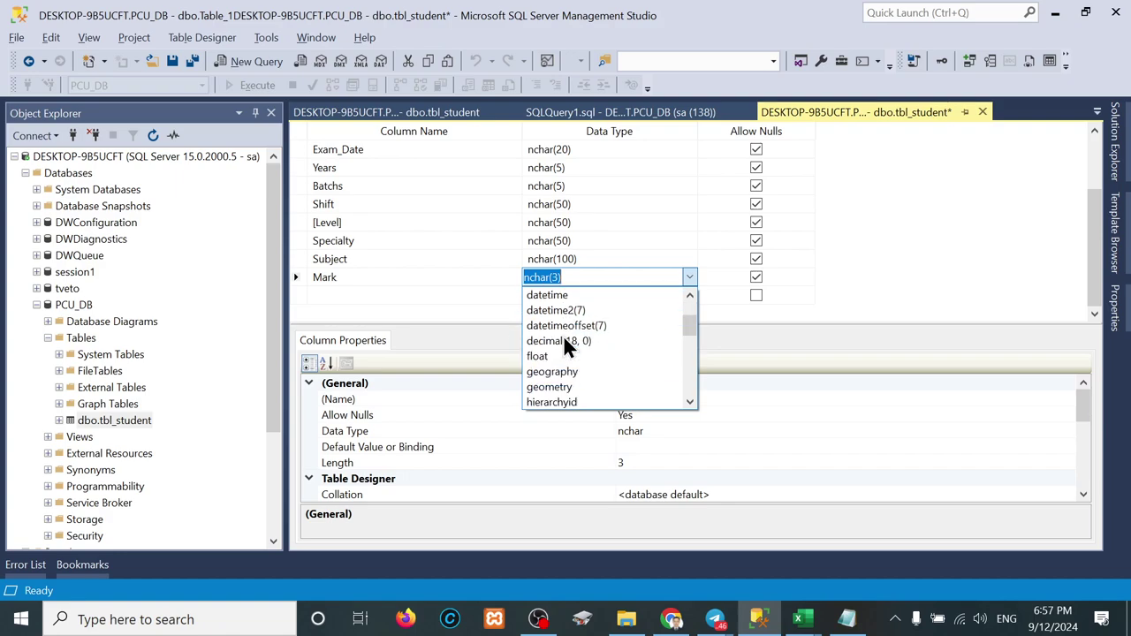
scroll(566, 347, down, 2)
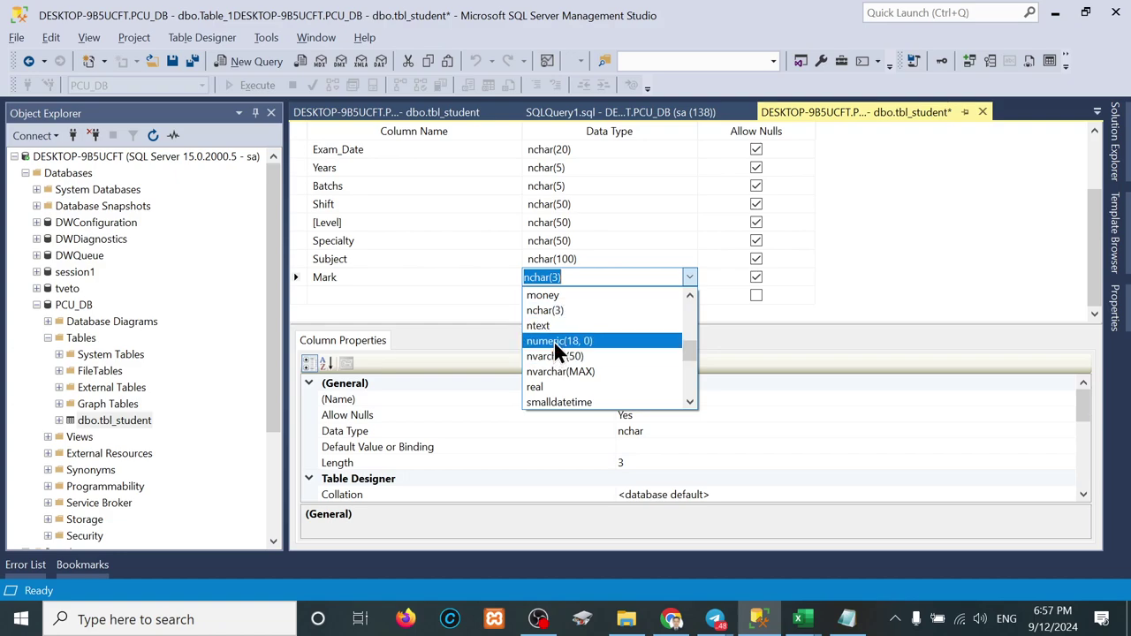
click(554, 342)
click(613, 280)
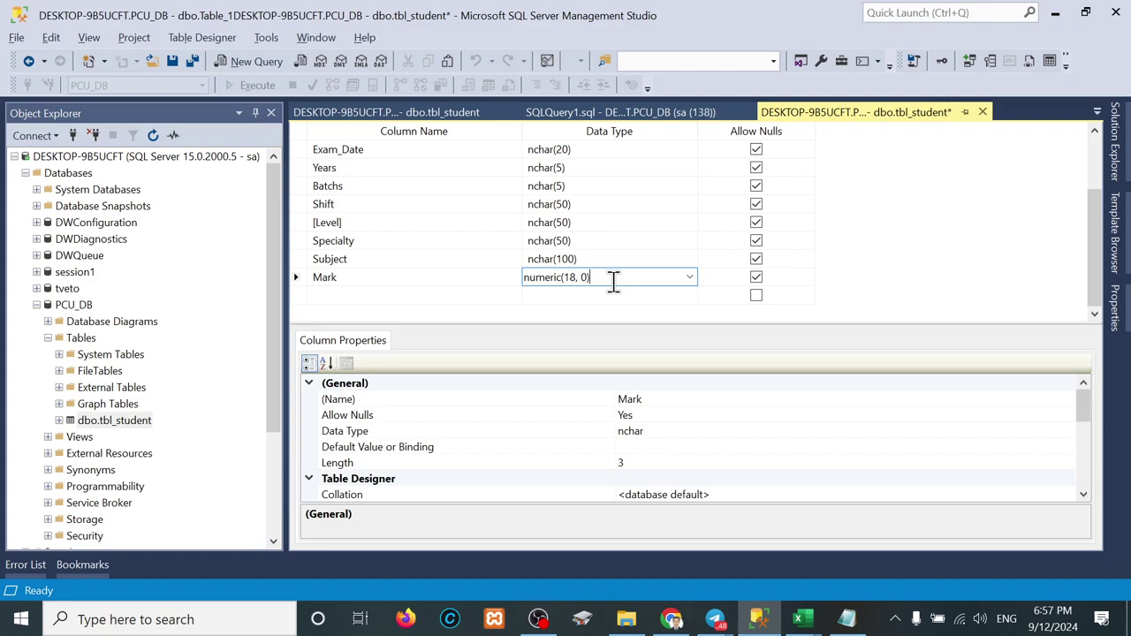
Step: Write the notes numberic(5,2) and 10000.00 on two lines in Notepad
click(847, 619)
text(numb)
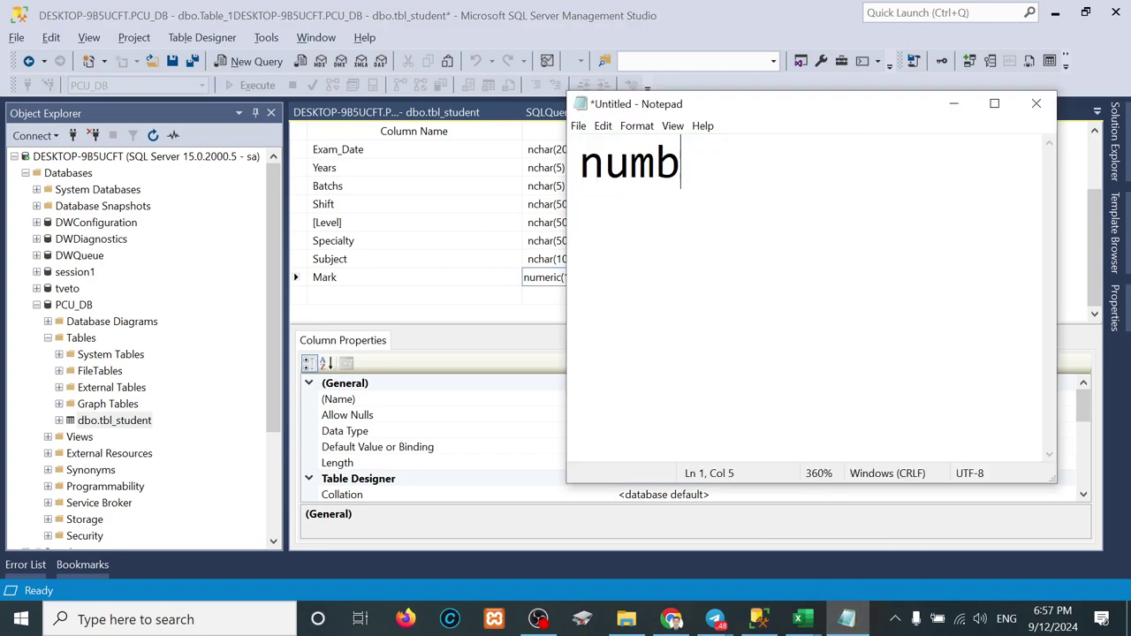
text(eric()
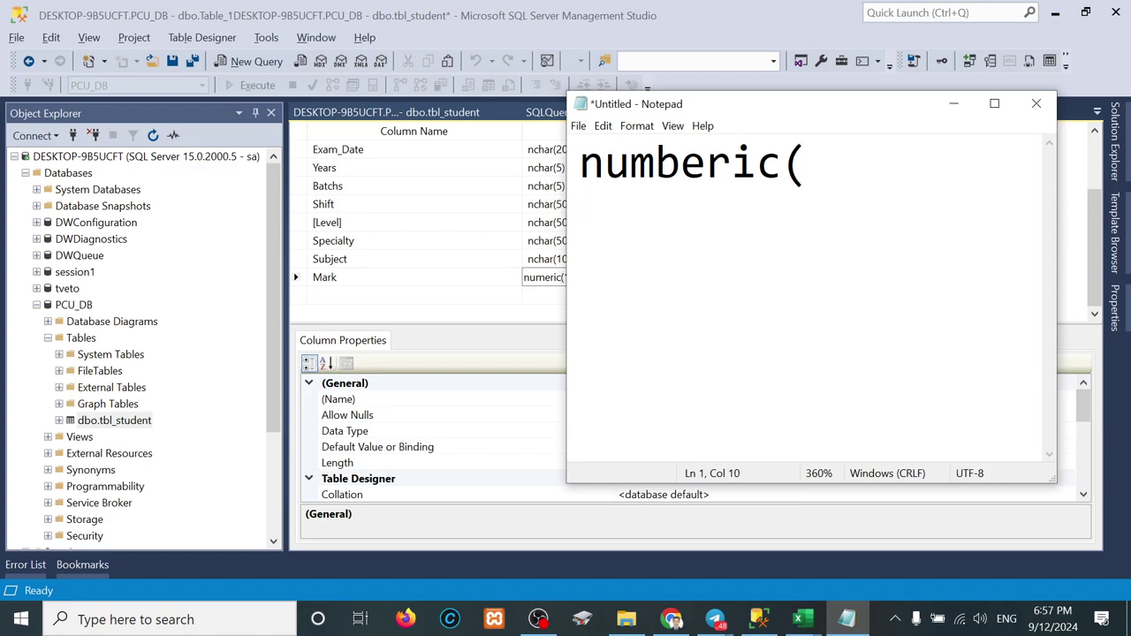
text(5,2)
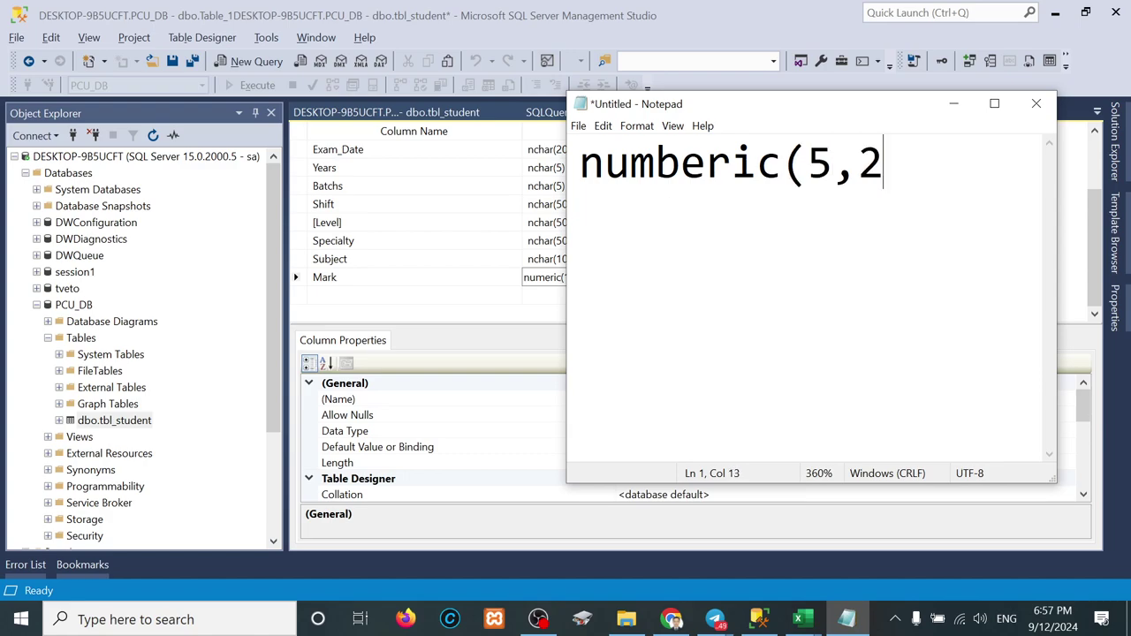
text())
key(Return)
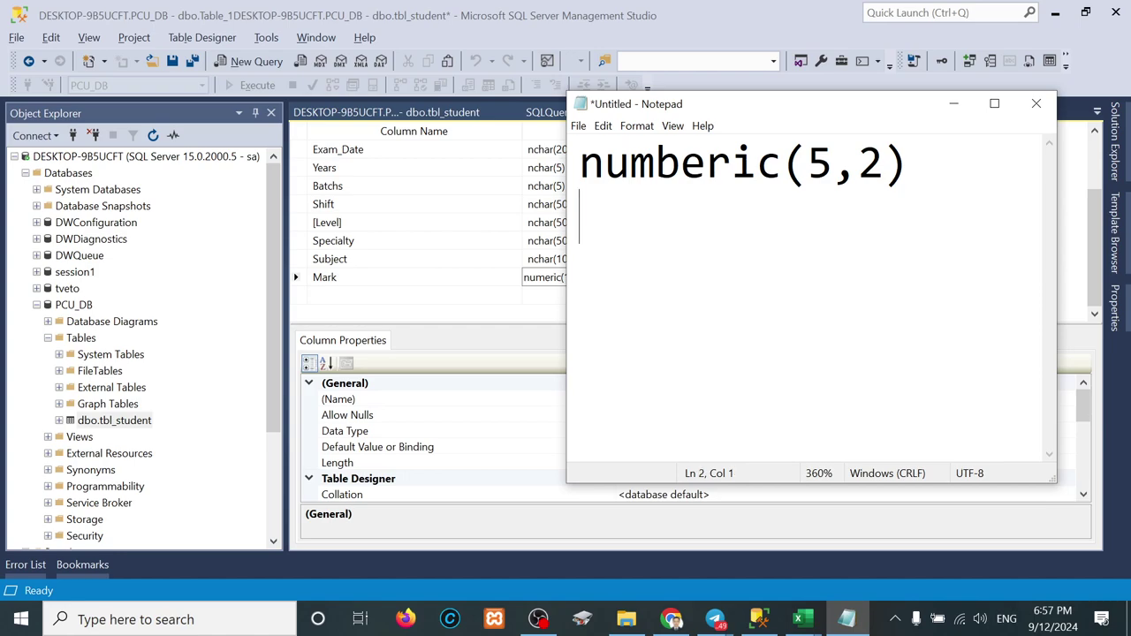
text(10000.00)
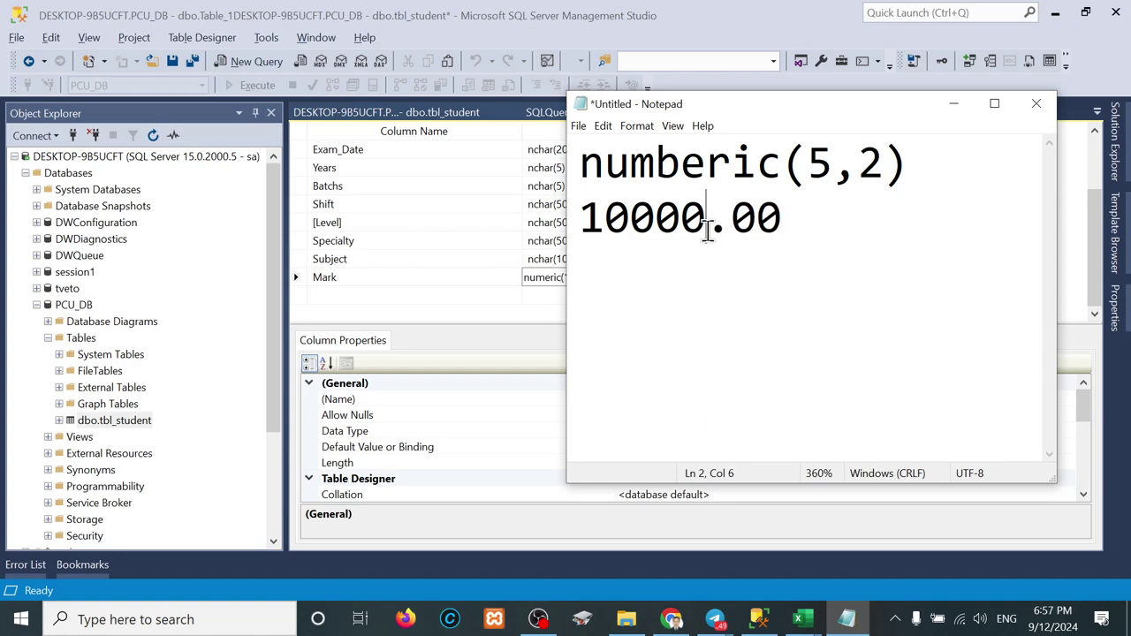
drag(707, 222, 584, 227)
drag(730, 219, 777, 221)
drag(867, 172, 884, 172)
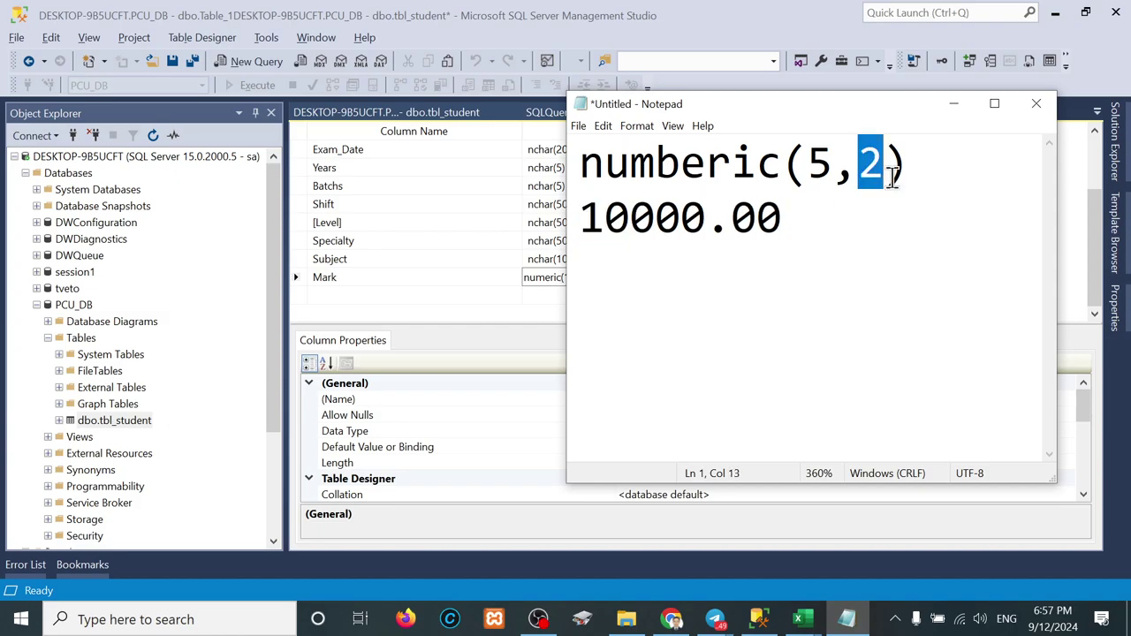
drag(787, 227, 584, 221)
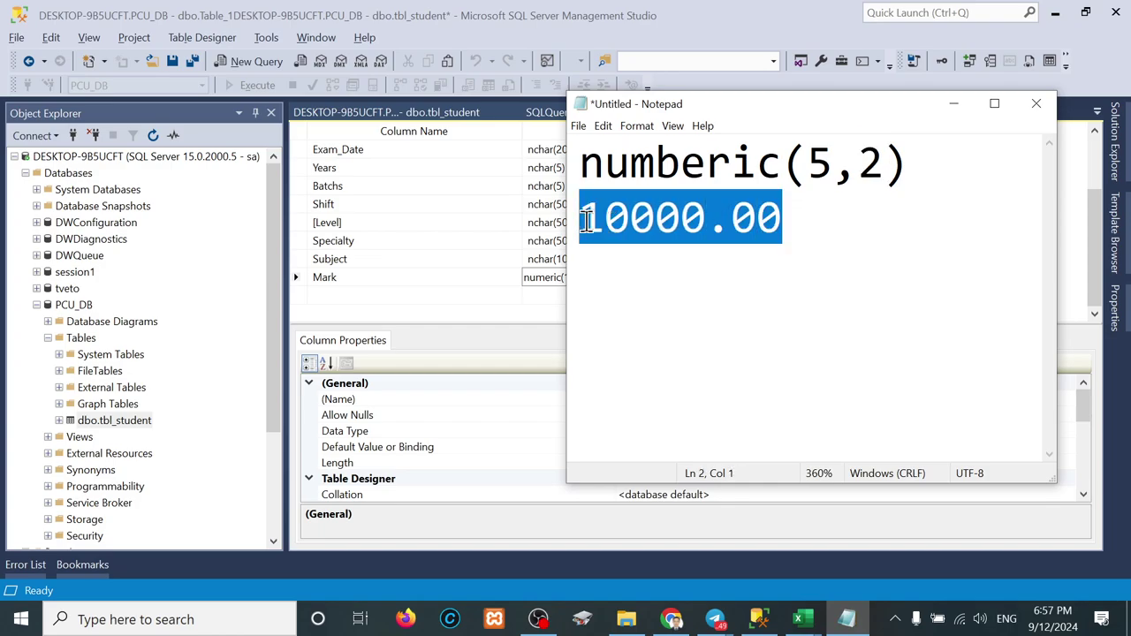
Step: Change the Mark column's data type to int
click(501, 274)
click(550, 277)
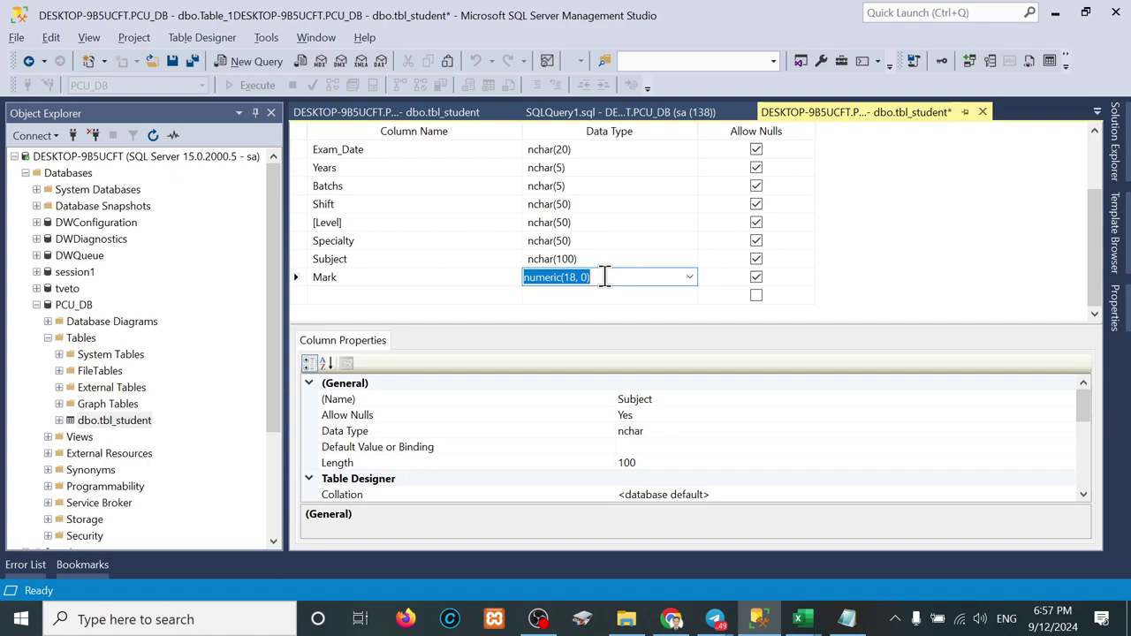
text(inte)
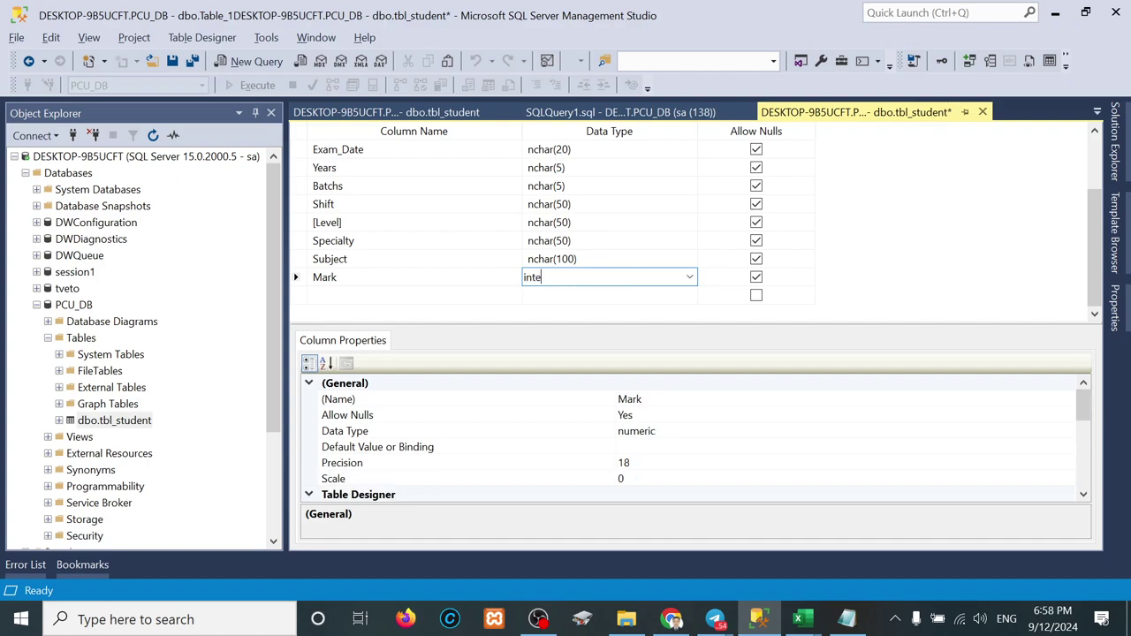
key(BackSpace)
key(Return)
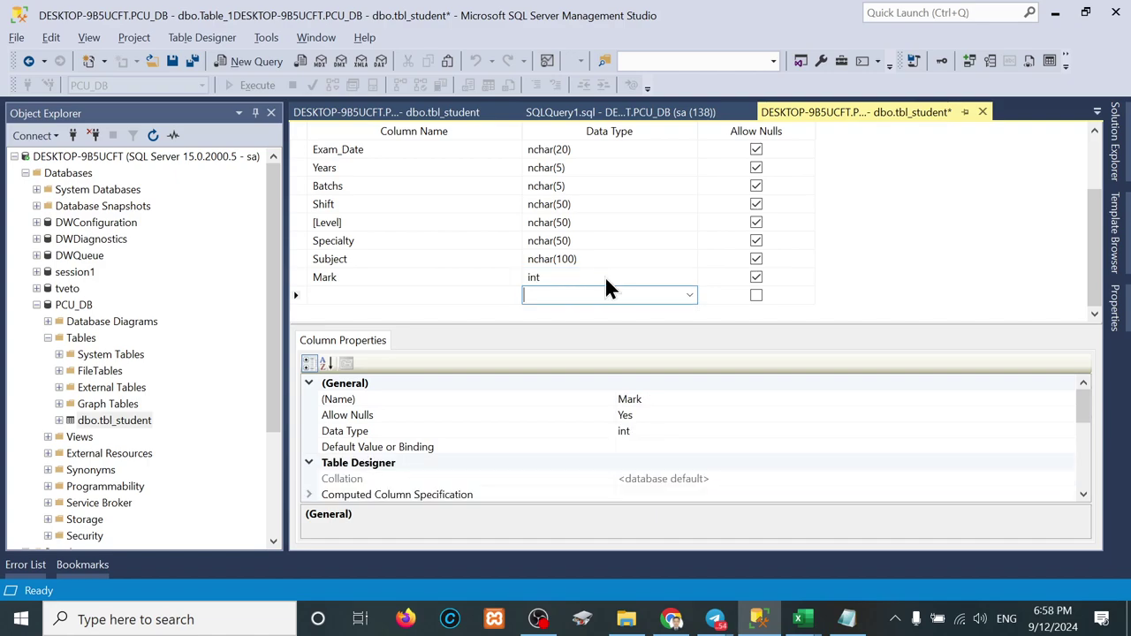
click(846, 618)
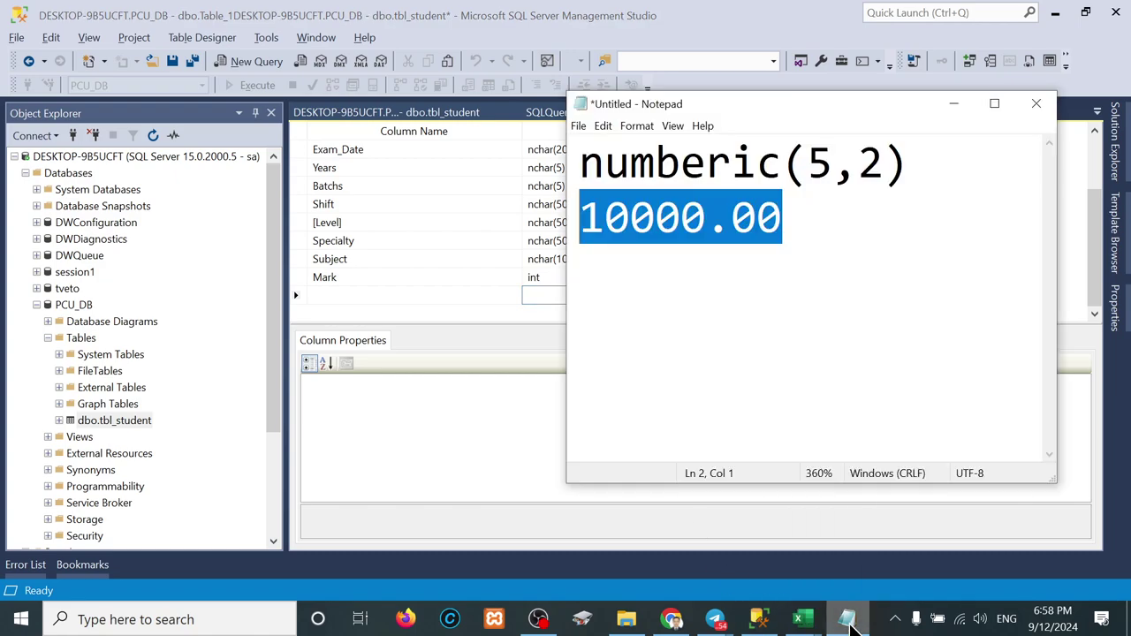
click(808, 239)
key(BackSpace)
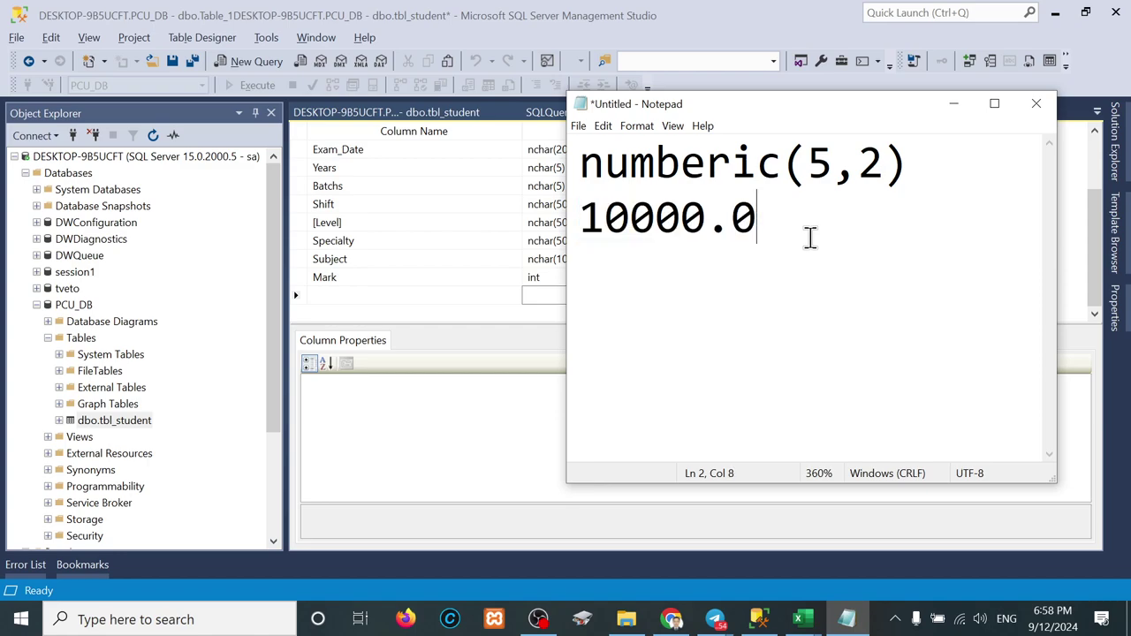
key(BackSpace)
key(BackSpace)
key(BackSpace)
key(BackSpace)
key(BackSpace)
key(BackSpace)
key(BackSpace)
text(1)
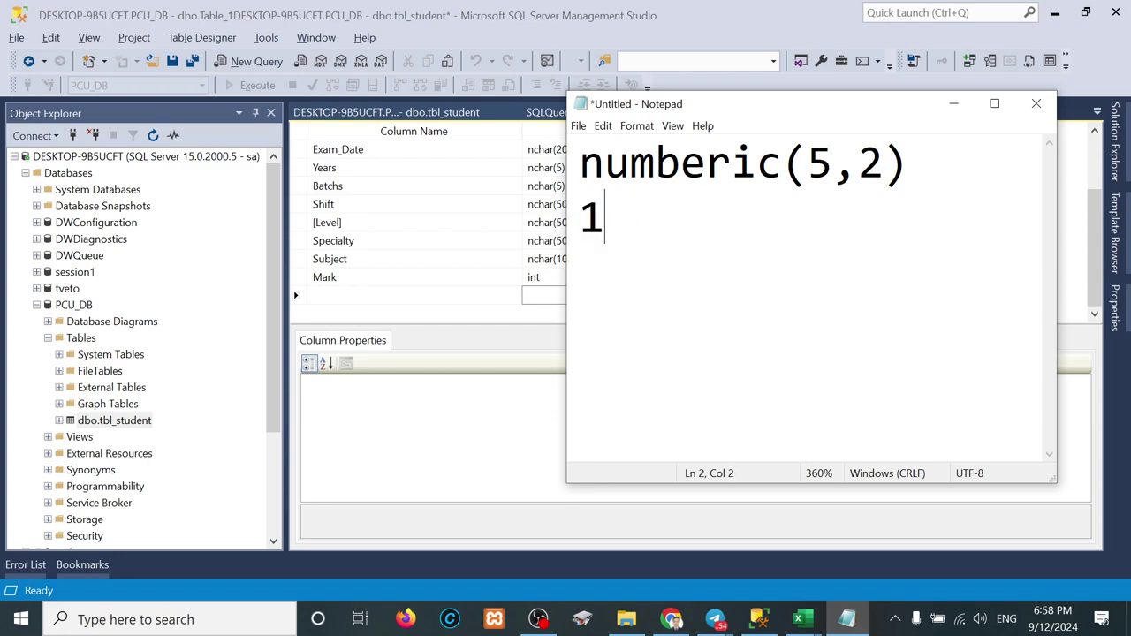
text(0)
key(Return)
text(5)
key(Return)
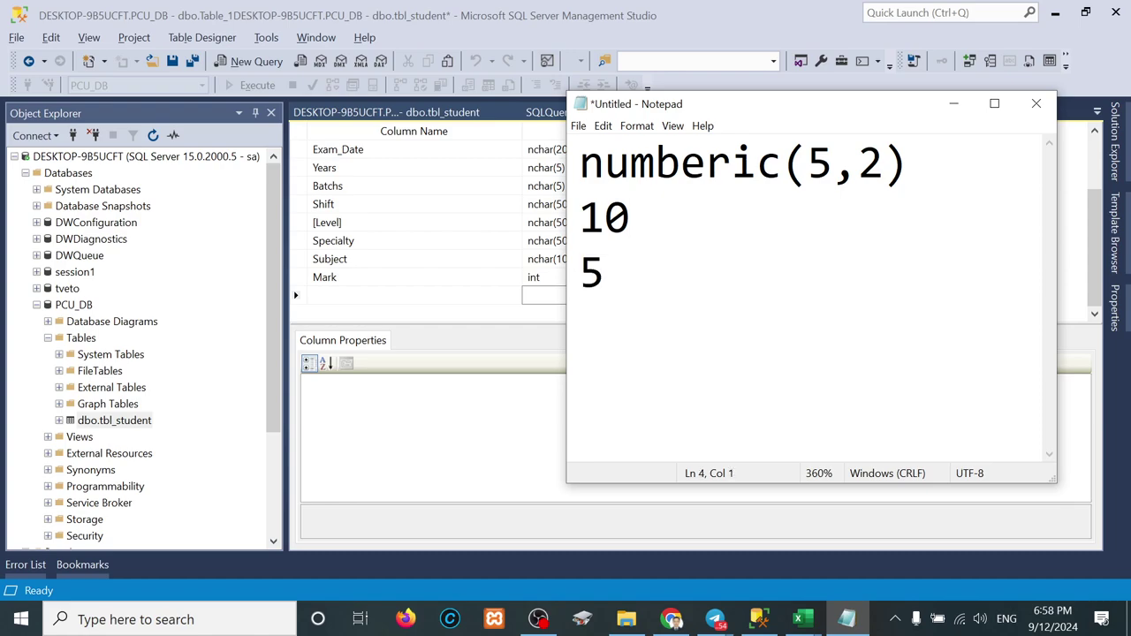
text(100)
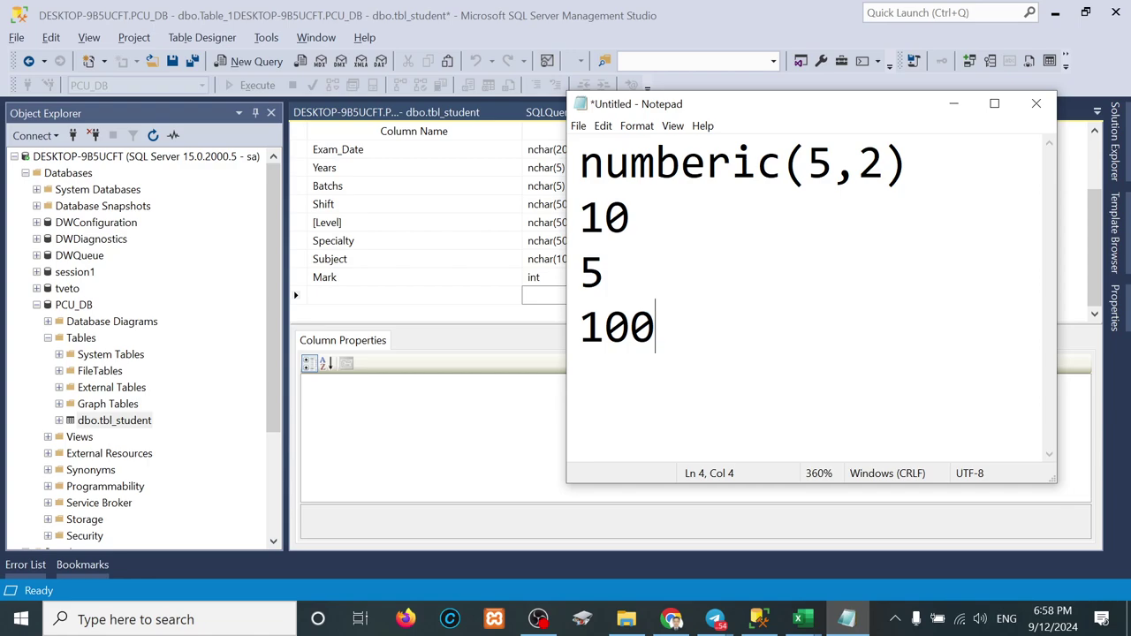
key(Return)
text(90.5)
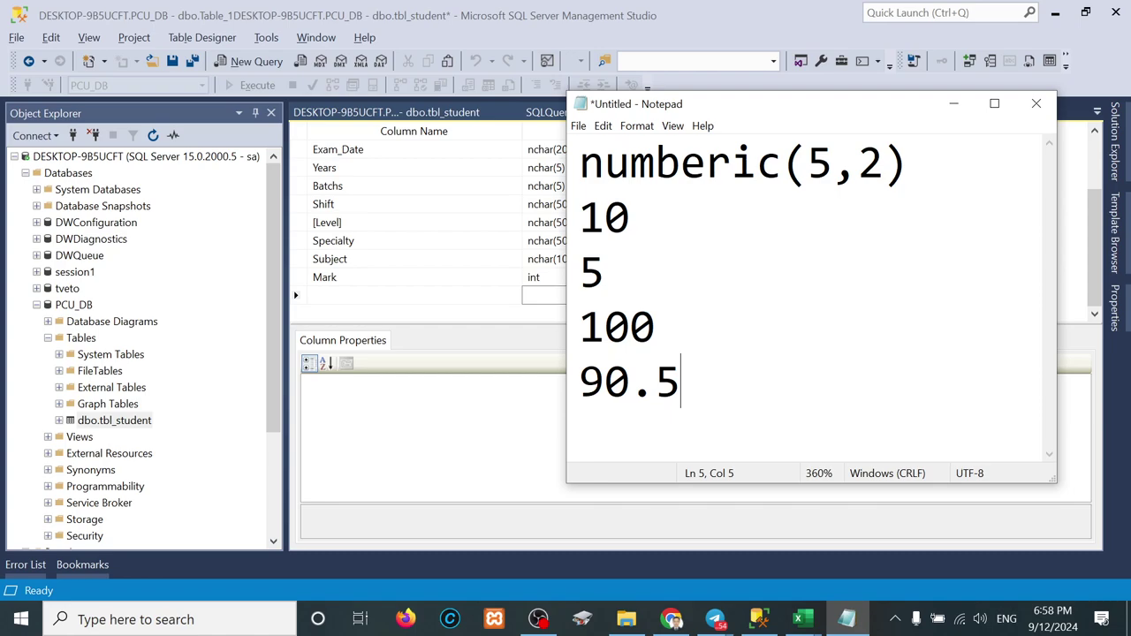
key(shift+Left)
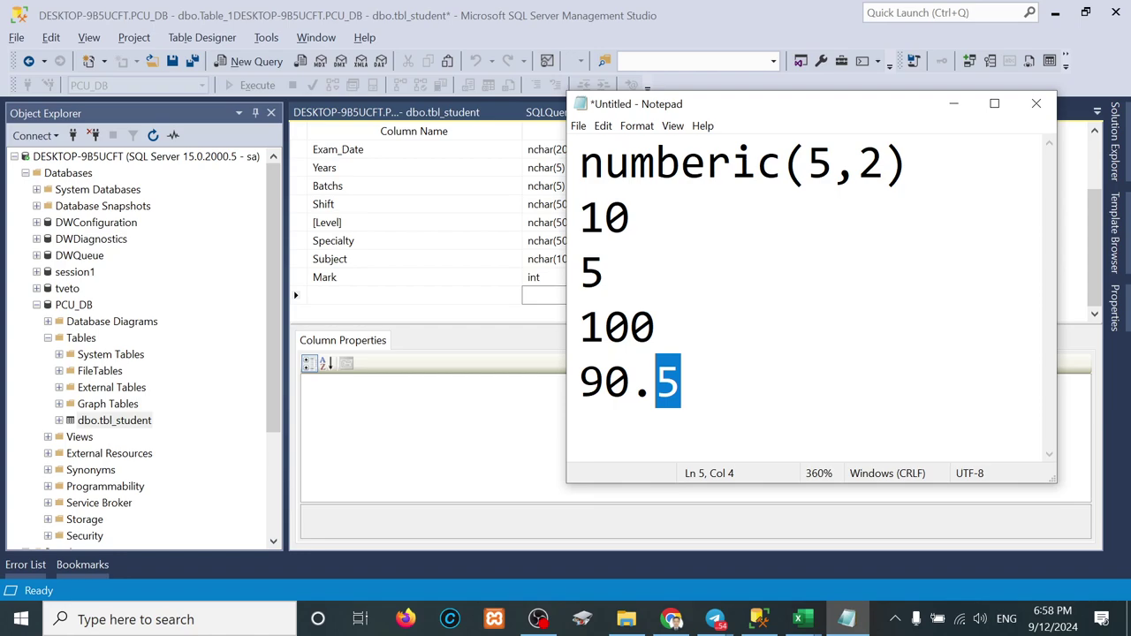
Step: Change the Mark column's data type from int to float, then move the Notepad notes aside
click(543, 279)
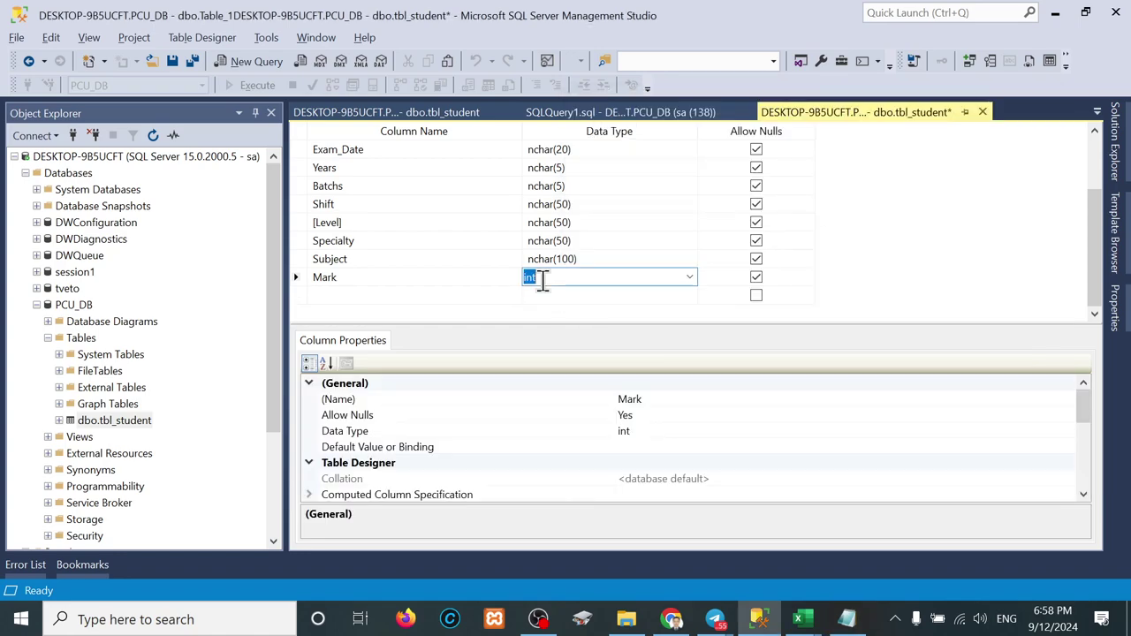
text(float)
click(544, 288)
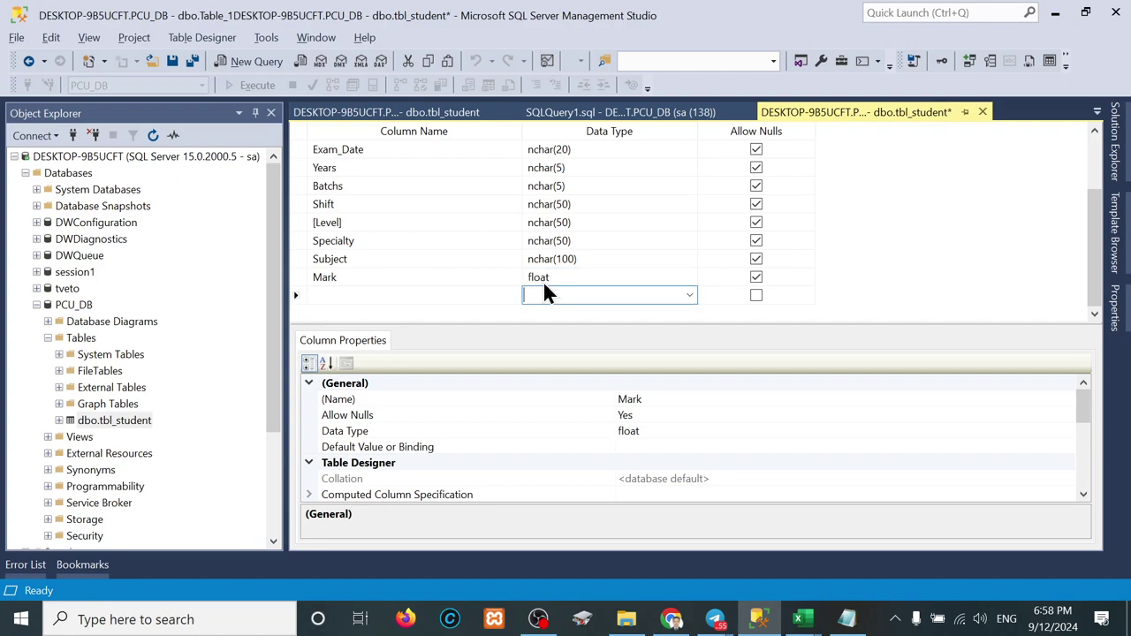
click(847, 619)
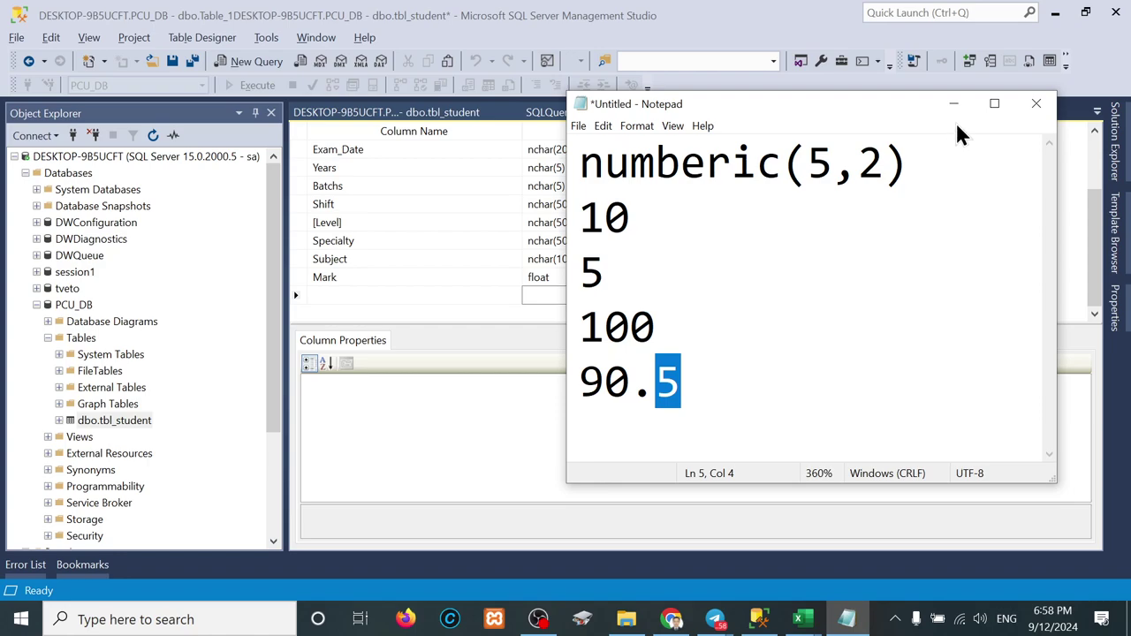
drag(815, 113, 965, 109)
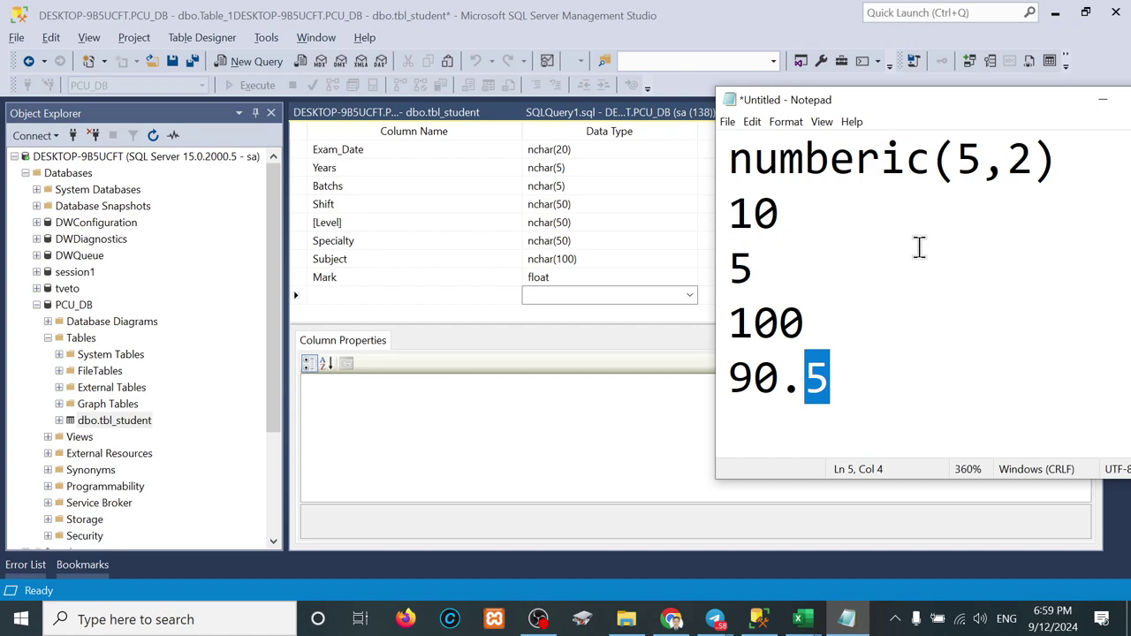
Step: Add new lines 'int' and 'a = 10.5' below numberic(5,2) in the notes
click(1078, 181)
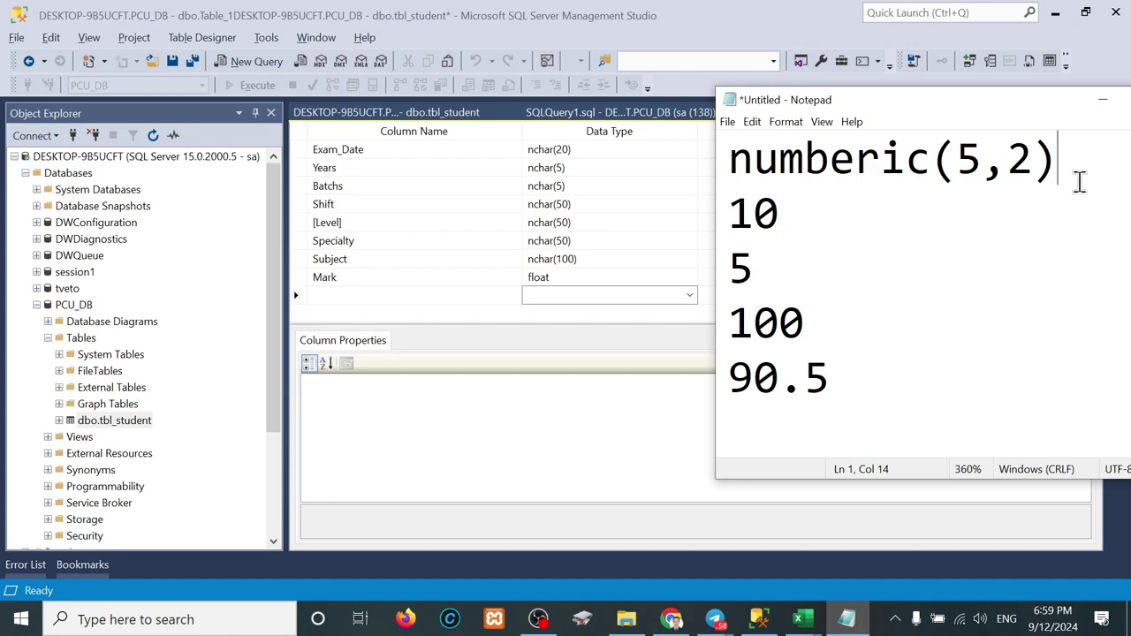
key(Return)
text(int)
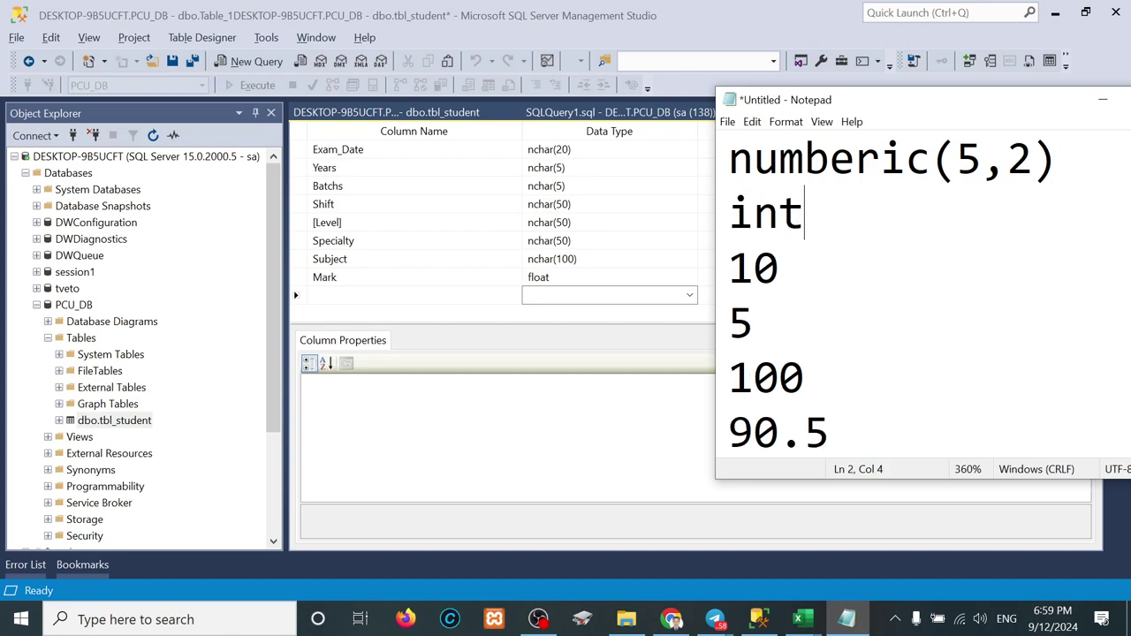
key(Return)
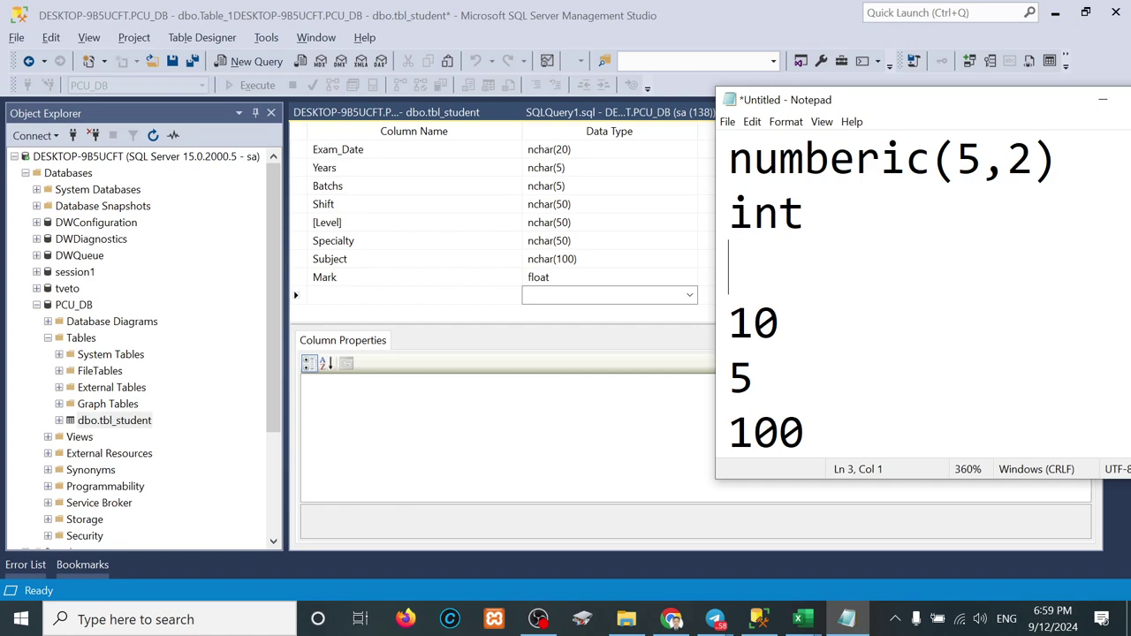
text(a = )
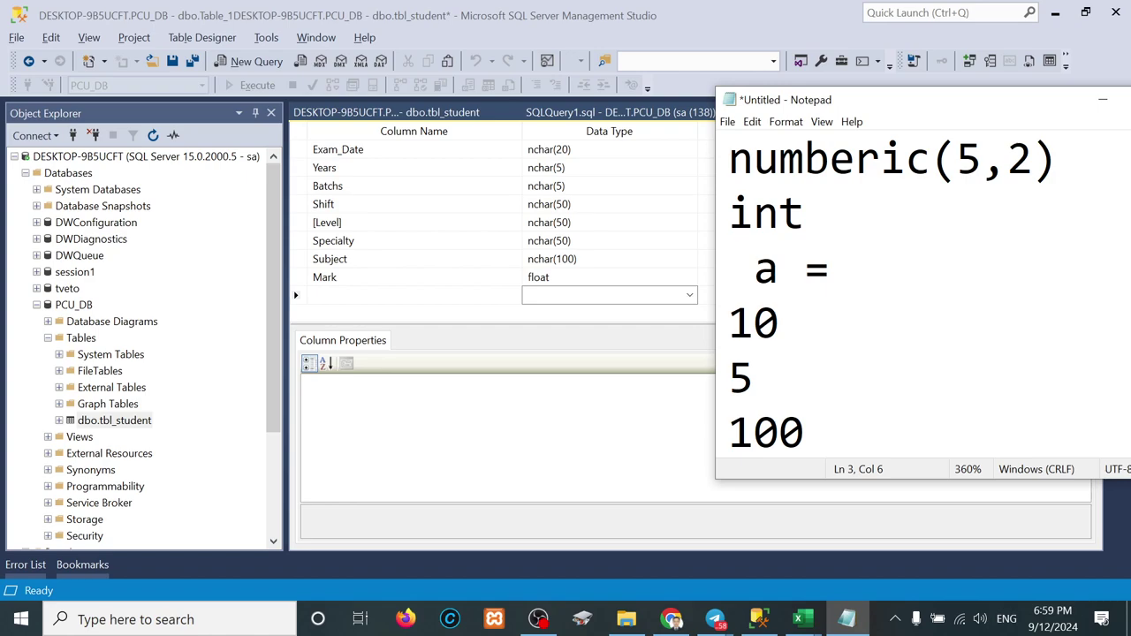
text(10.5)
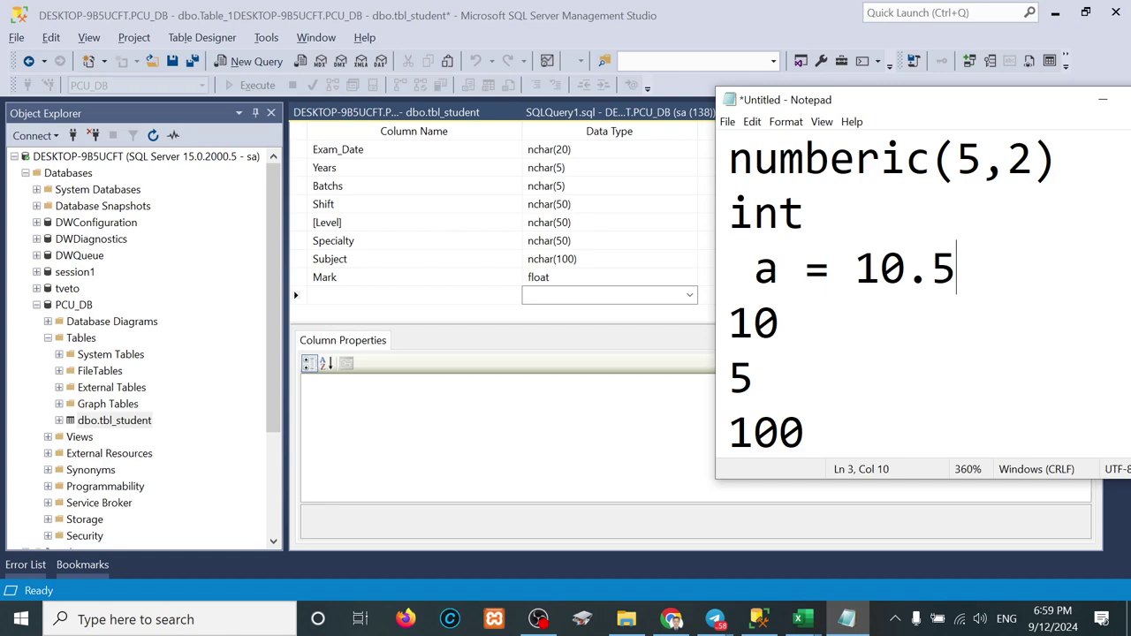
Step: Append ', float' and 'dobule' to the int line
click(844, 220)
text(, float)
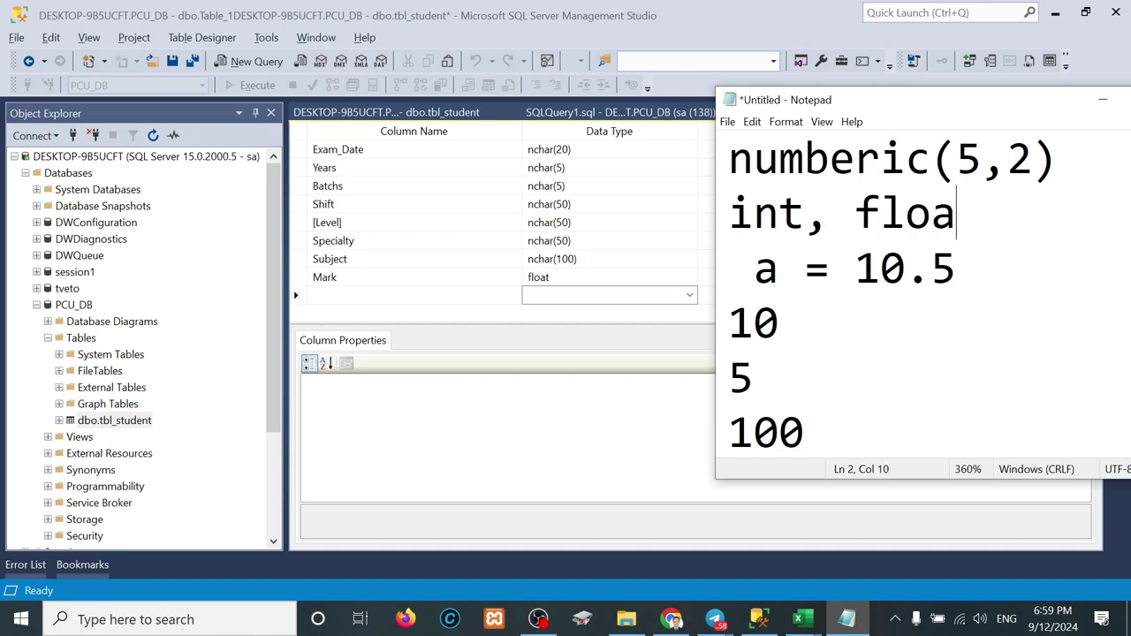
key(BackSpace)
text(dobule)
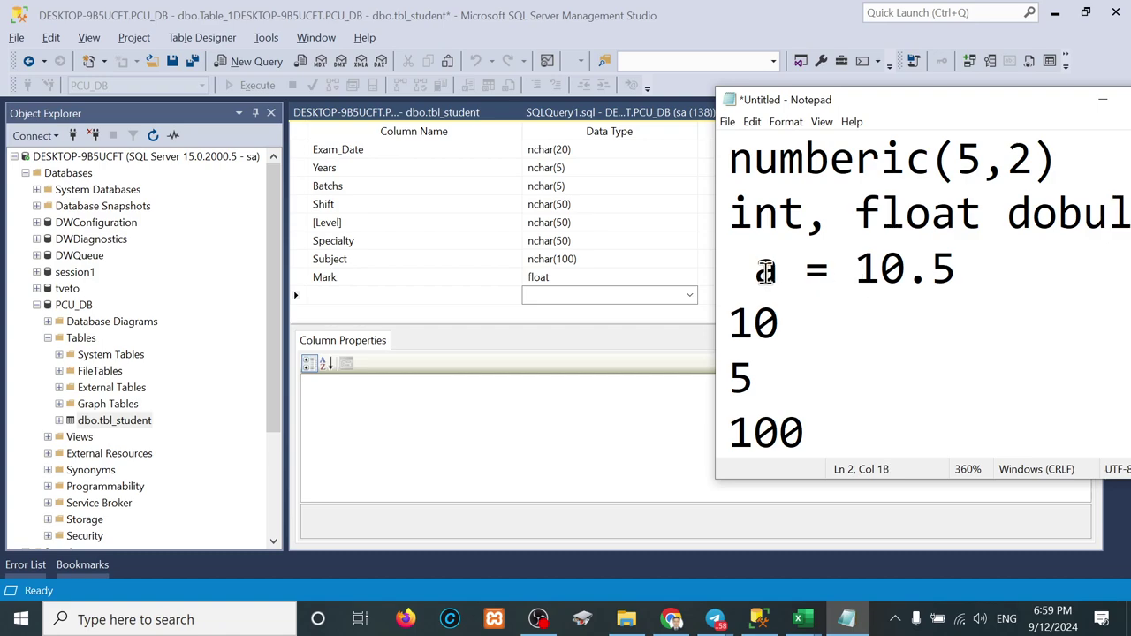
Step: Delete the old example lines, the leading 'int,' and the leftover 5
drag(756, 269, 802, 454)
key(BackSpace)
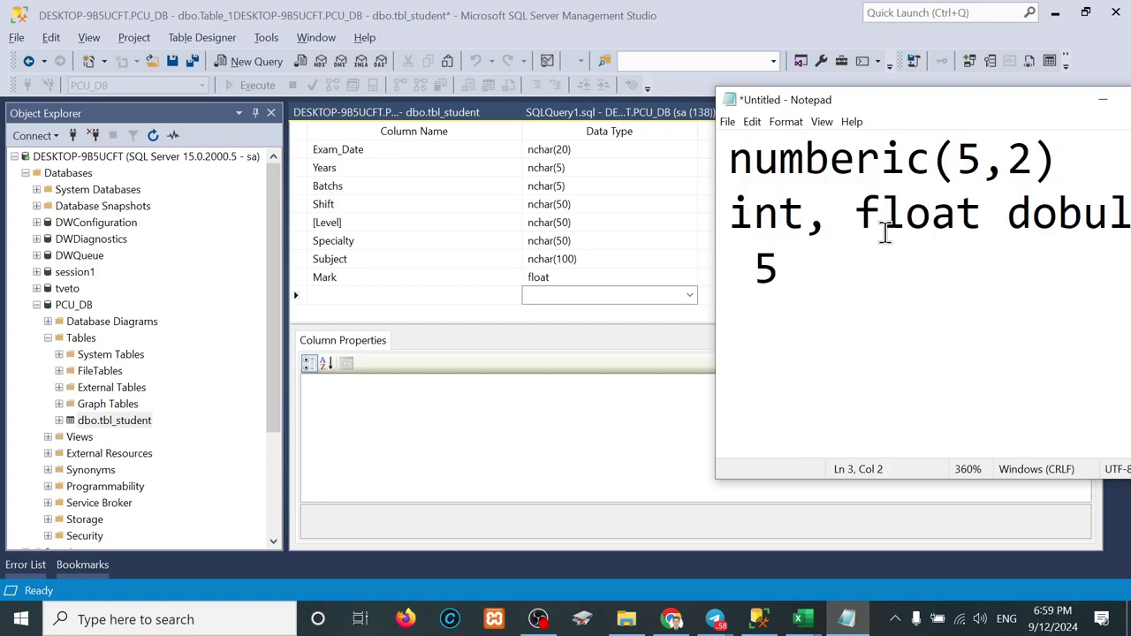
drag(829, 217, 641, 203)
key(BackSpace)
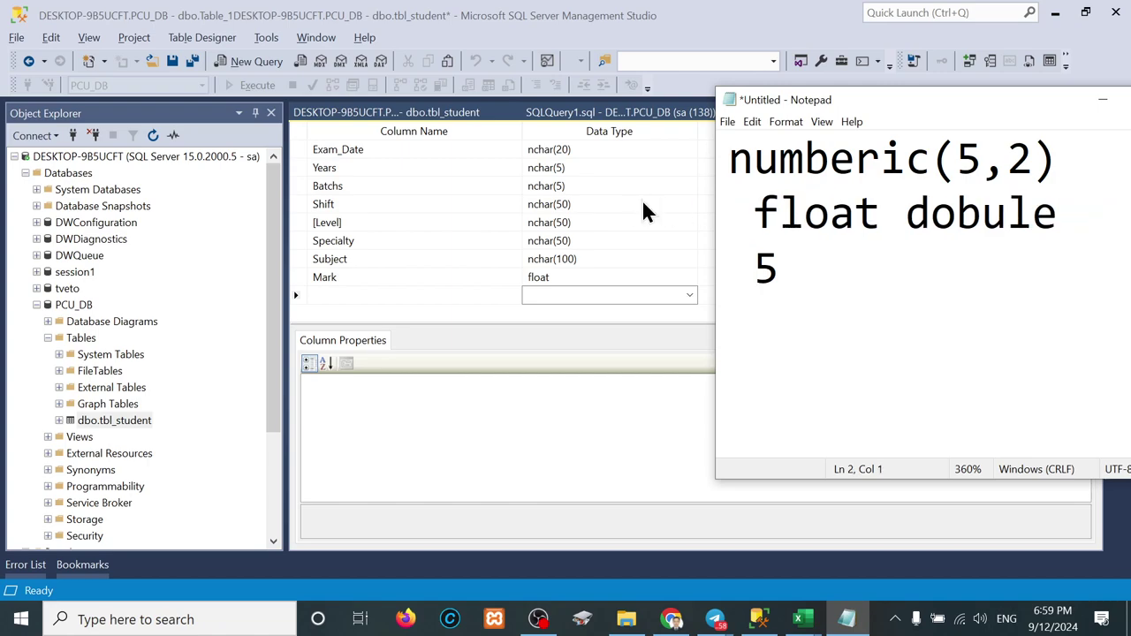
key(Delete)
drag(803, 277, 606, 277)
key(BackSpace)
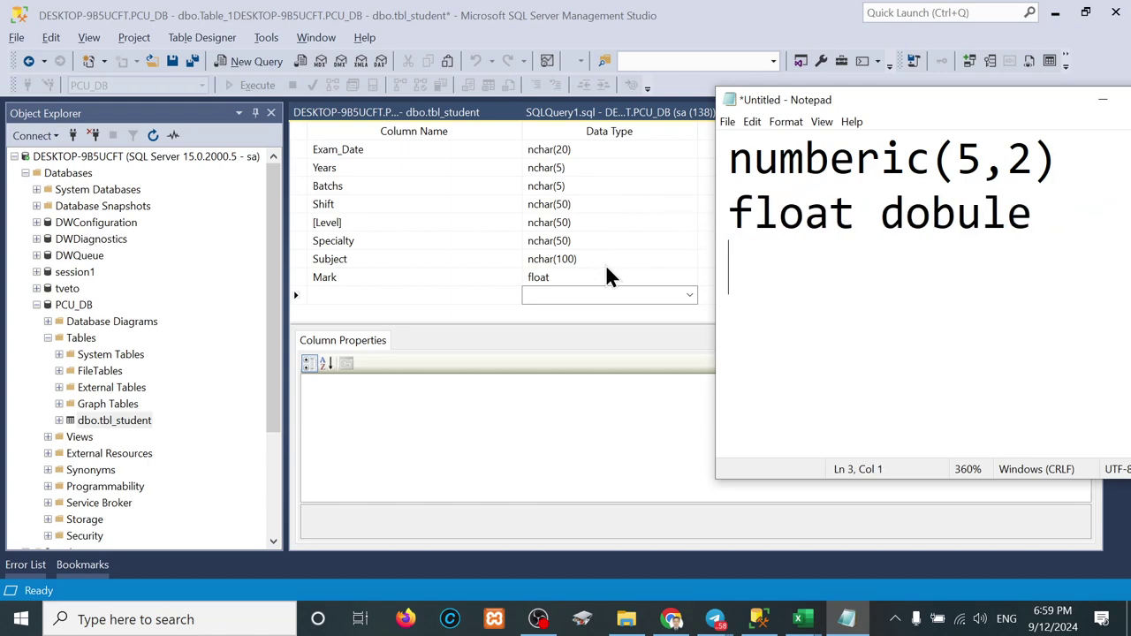
Step: Fix line two to read 'float, double' and move to the empty line below
click(860, 221)
text(,)
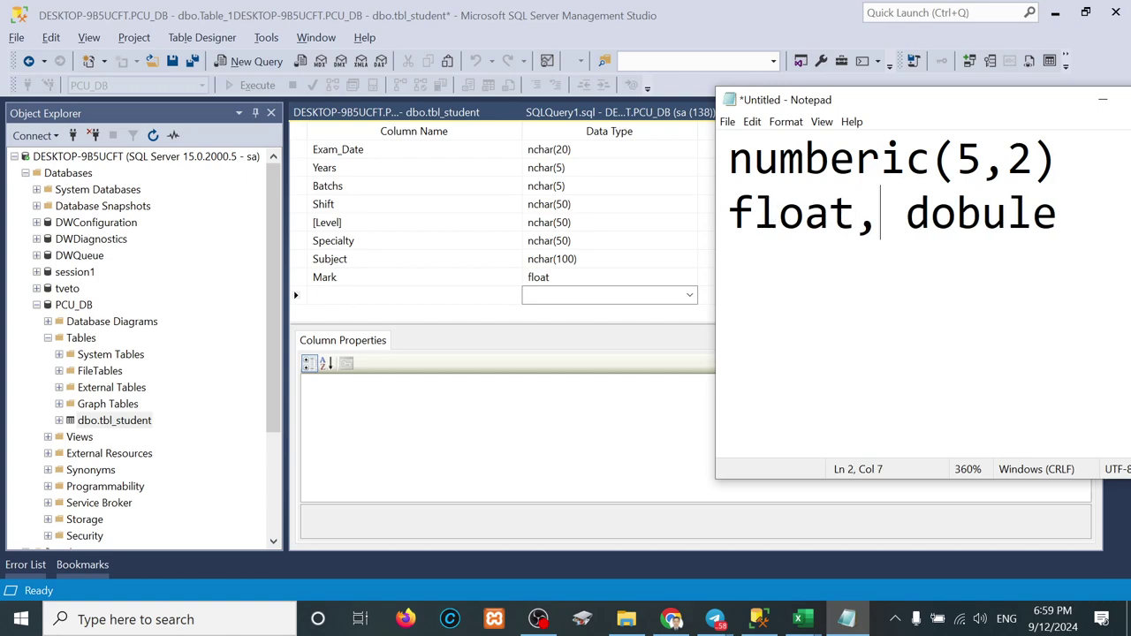
click(983, 216)
key(BackSpace)
click(982, 216)
text(b)
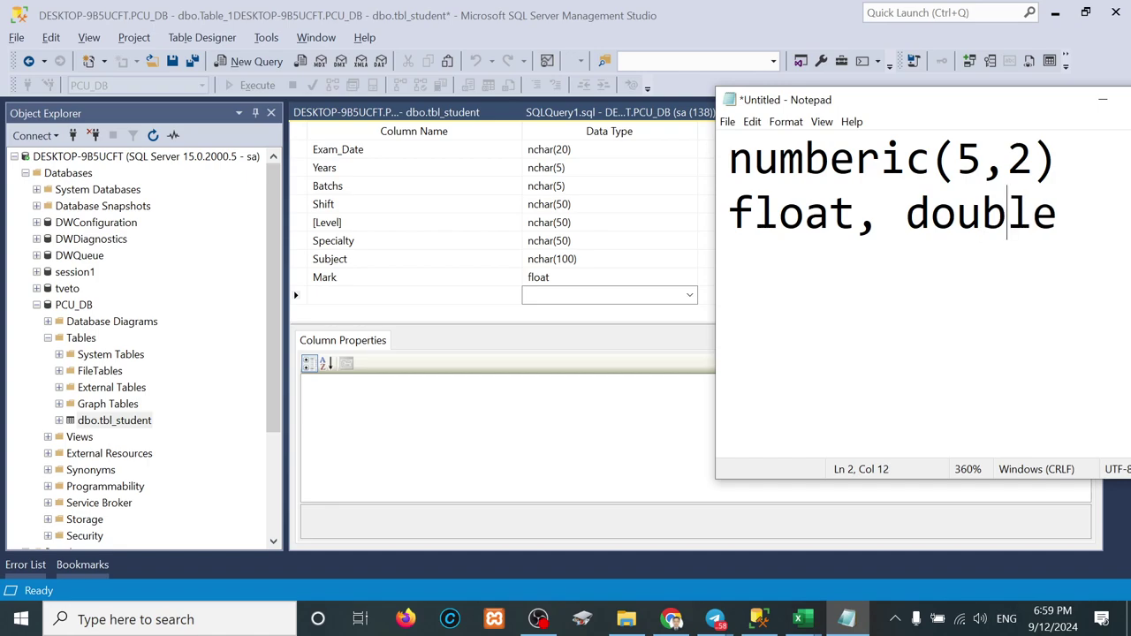
click(803, 269)
Step: Type example values 12.3434324324 and 12.3435 on separate lines under float, double
text(12,)
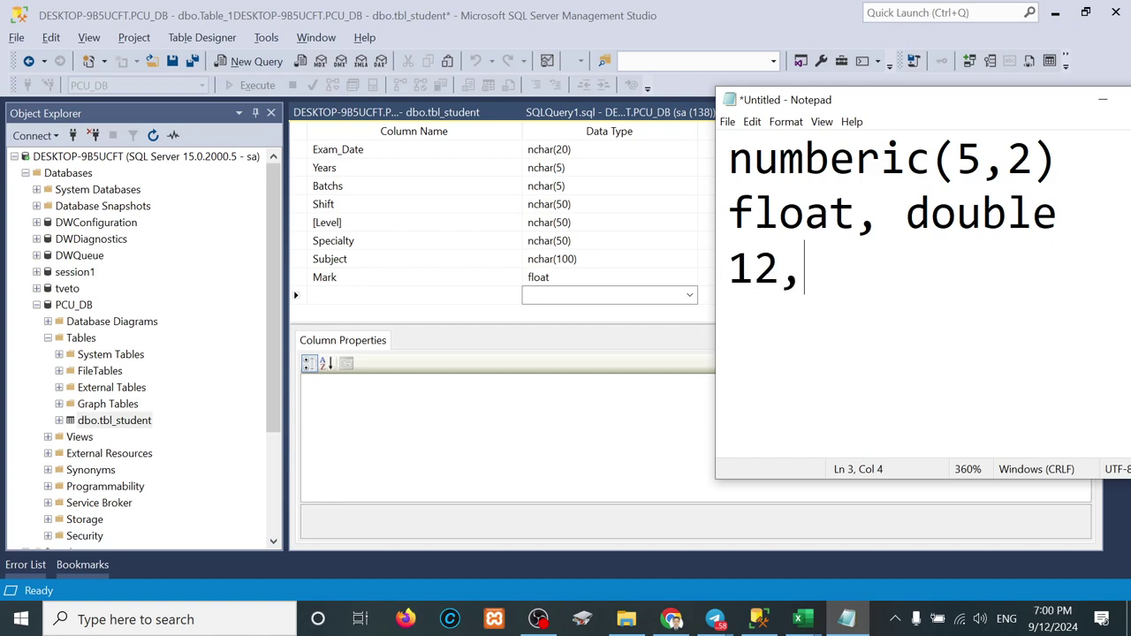
key(BackSpace)
text(.3434324324)
key(Return)
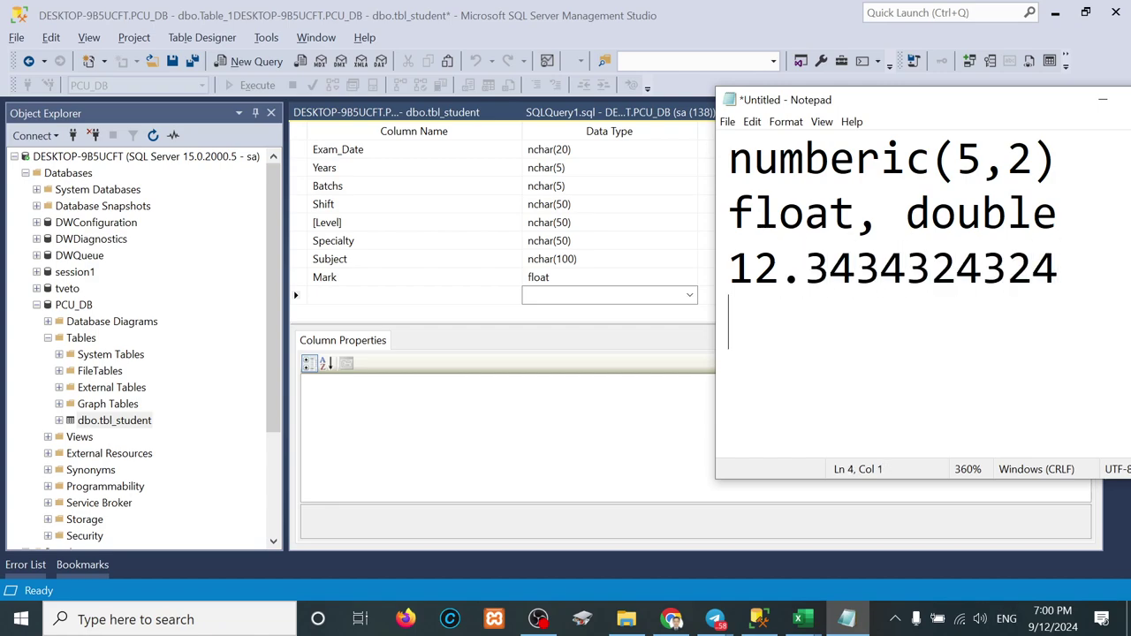
text(12.3)
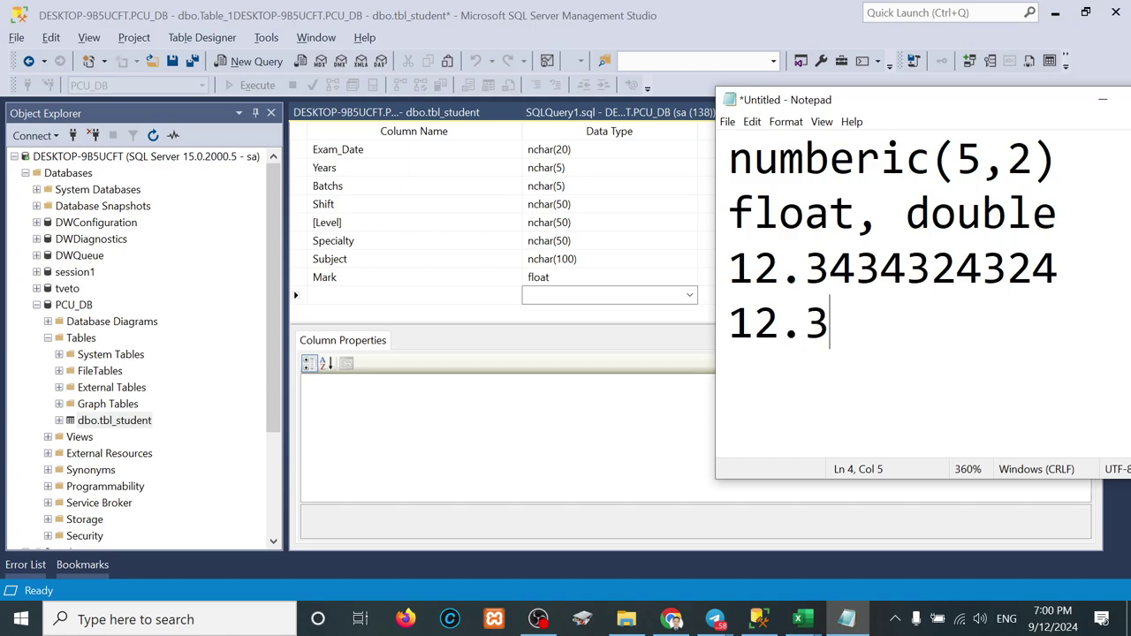
text(435)
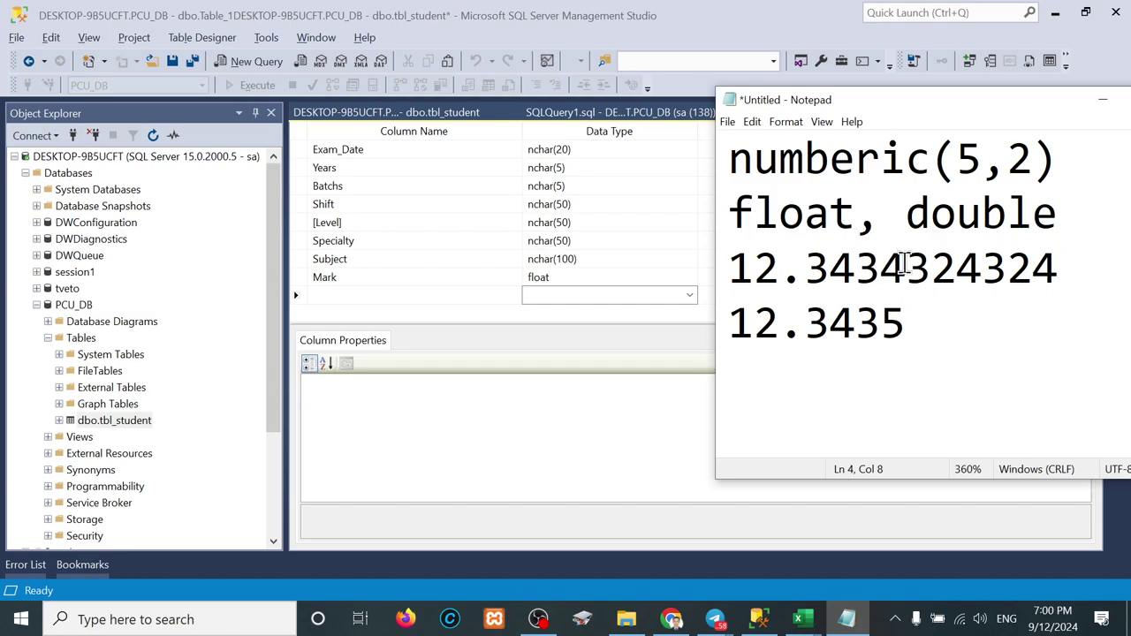
Step: Compare 12.3434 against the full 12.3434324324 value, then return to the tbl_student designer
drag(903, 265, 686, 265)
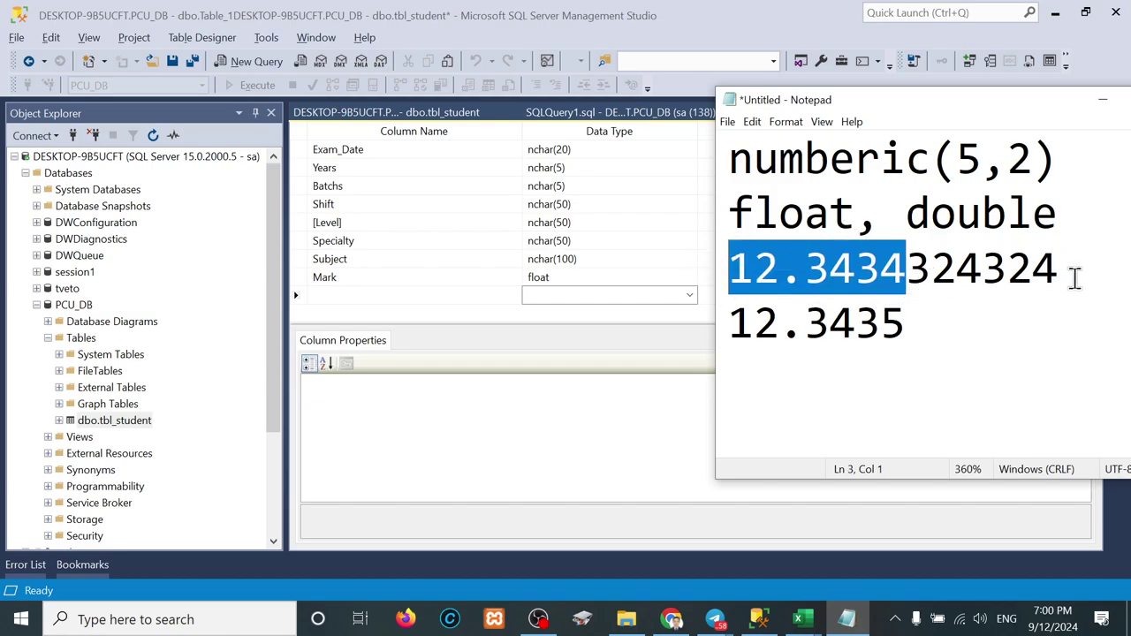
drag(1073, 279, 724, 269)
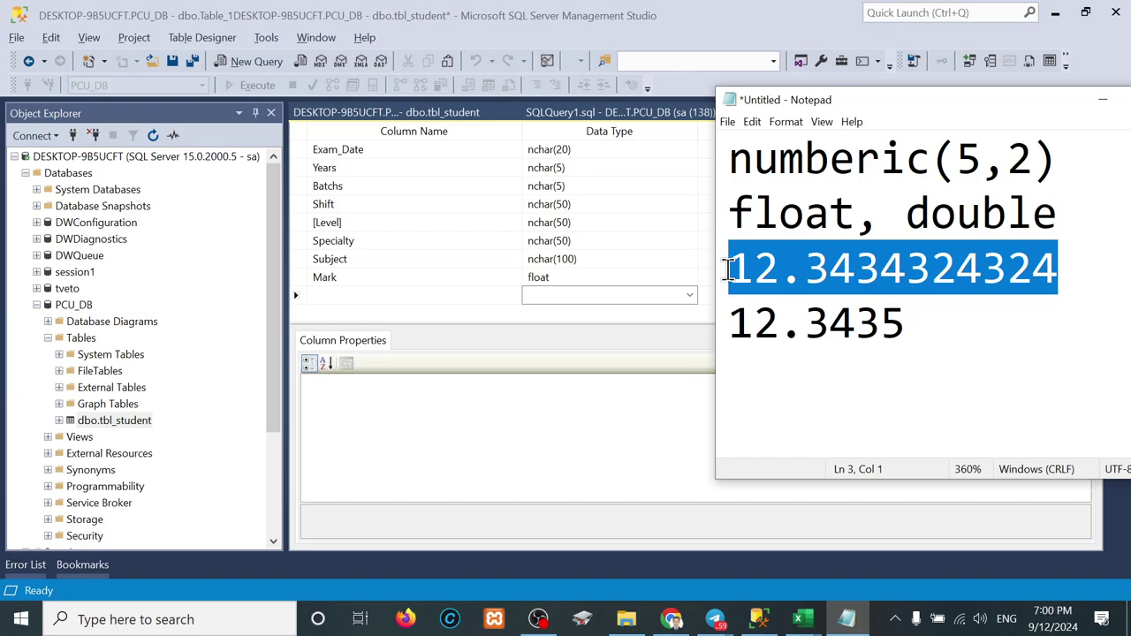
click(849, 320)
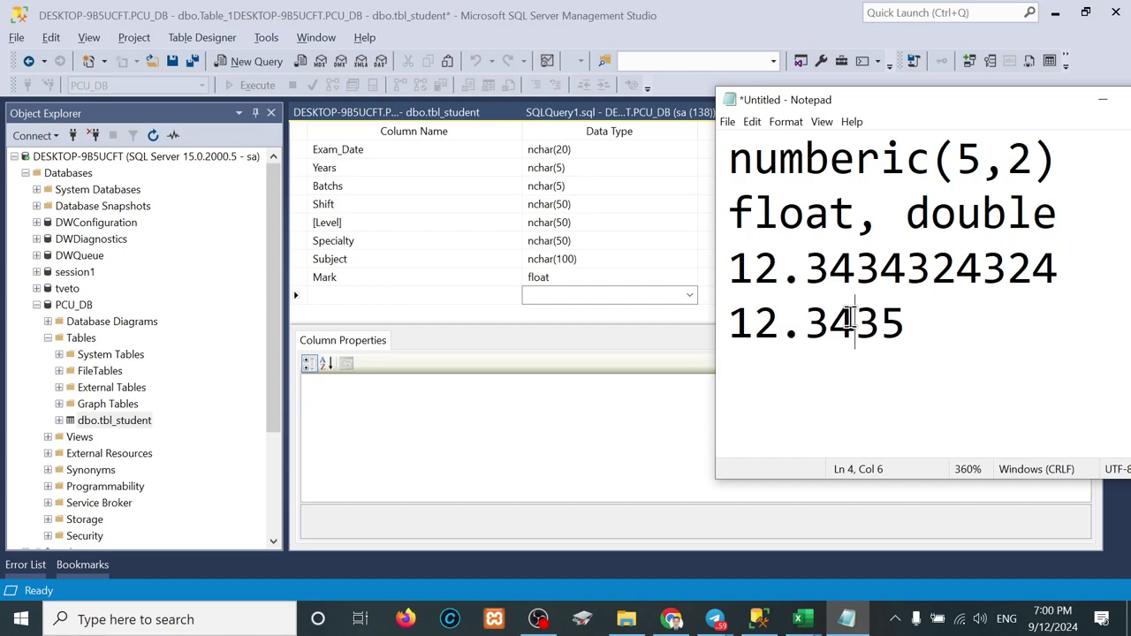
click(619, 444)
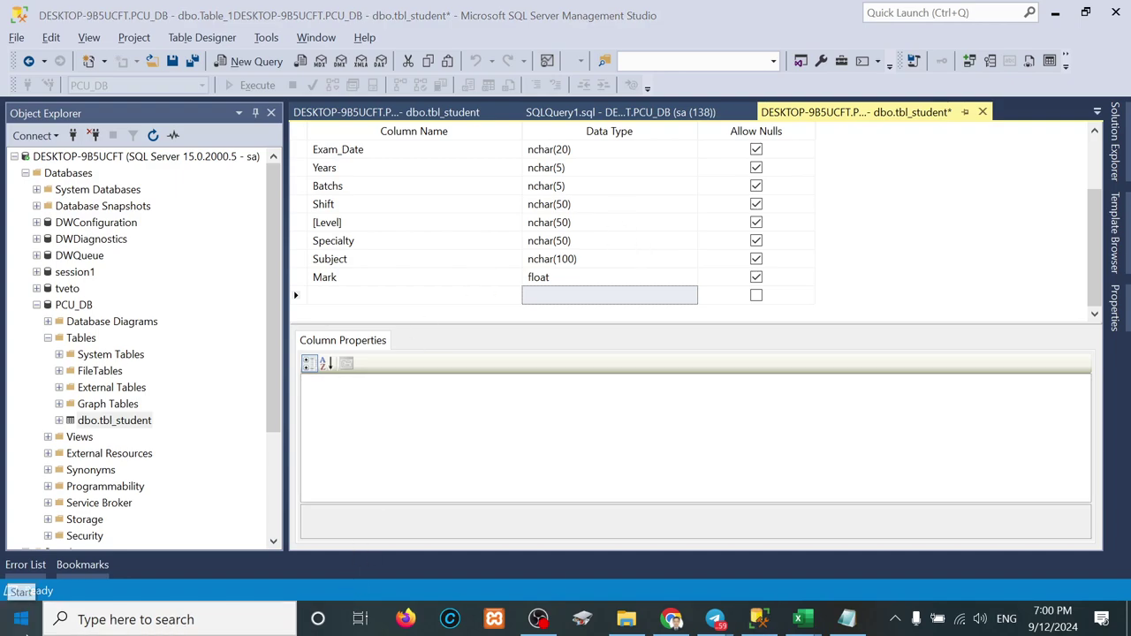
Step: Snip tbl_student's column names and data types with Snipping Tool, then select dbo.tbl_student
click(23, 621)
text(sni)
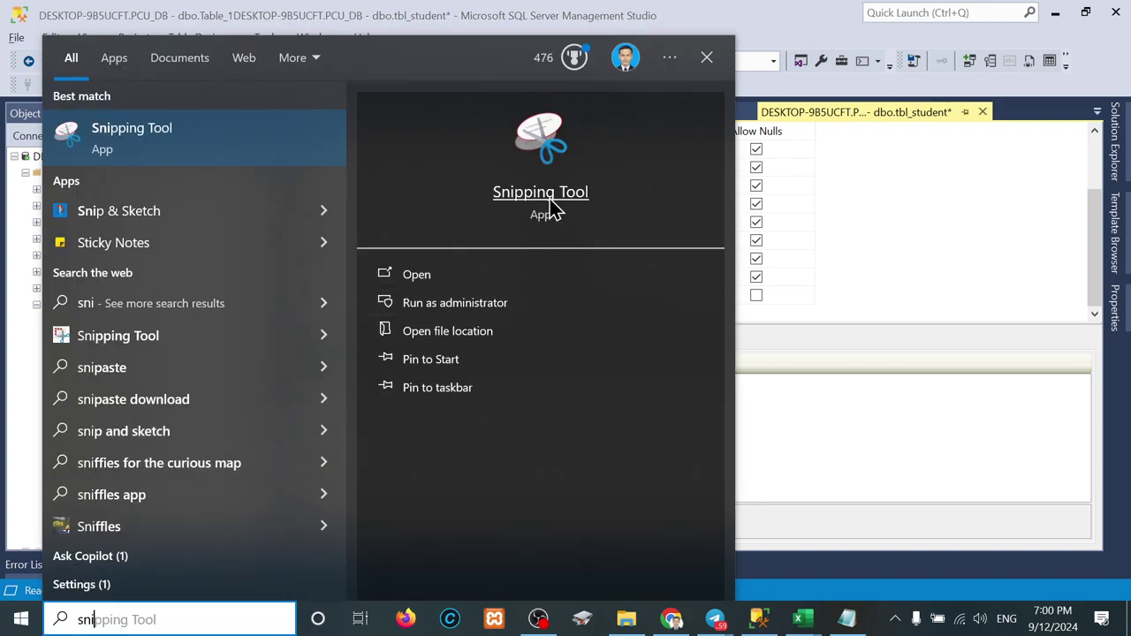
click(546, 206)
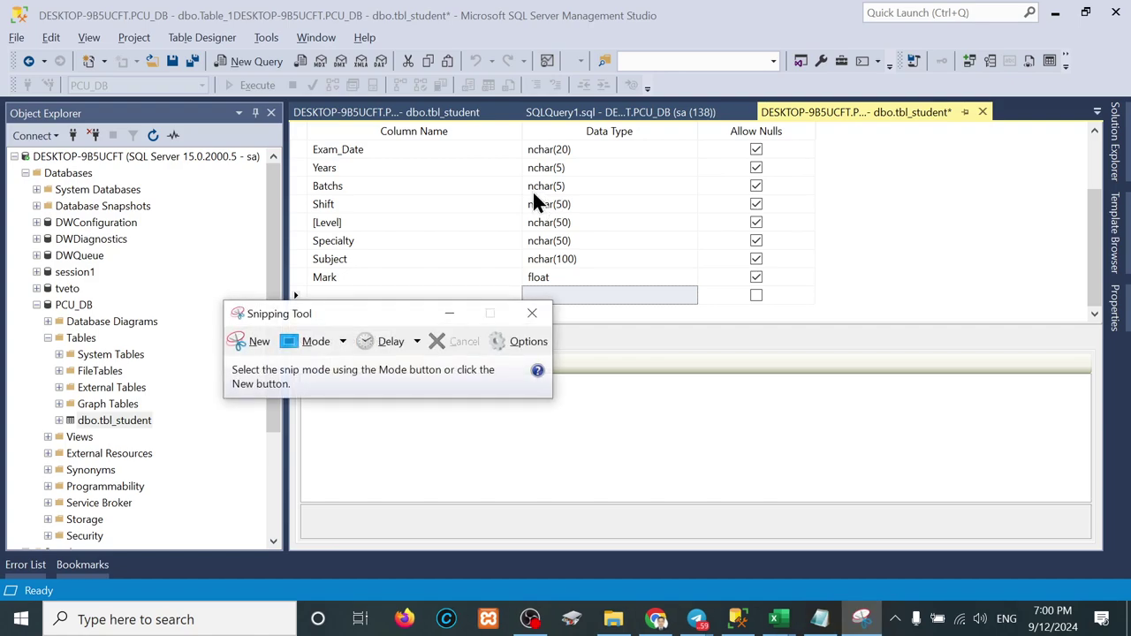
click(251, 343)
drag(291, 100, 822, 319)
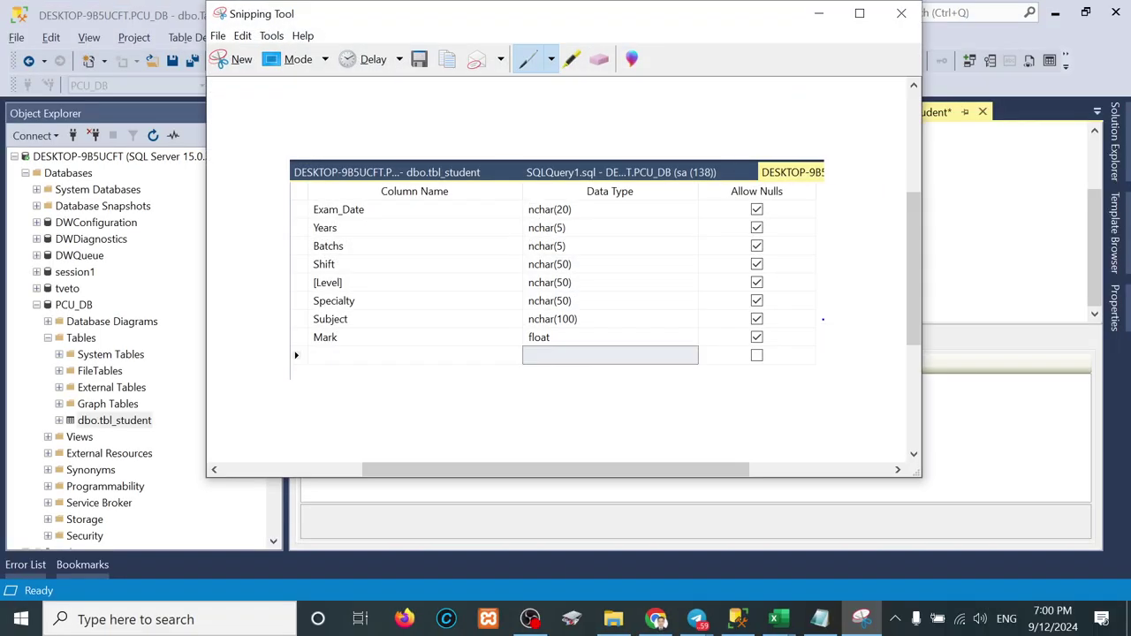
click(820, 15)
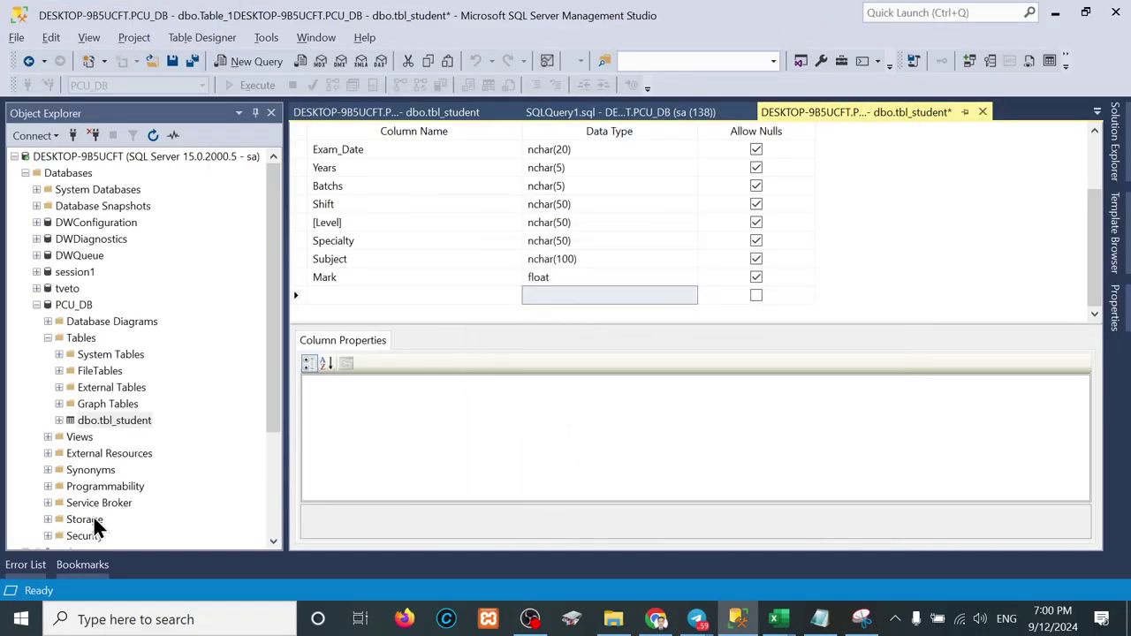
click(113, 421)
Step: Save tbl_student's design with Ctrl+S, keeping Mark as float
key(ctrl+s)
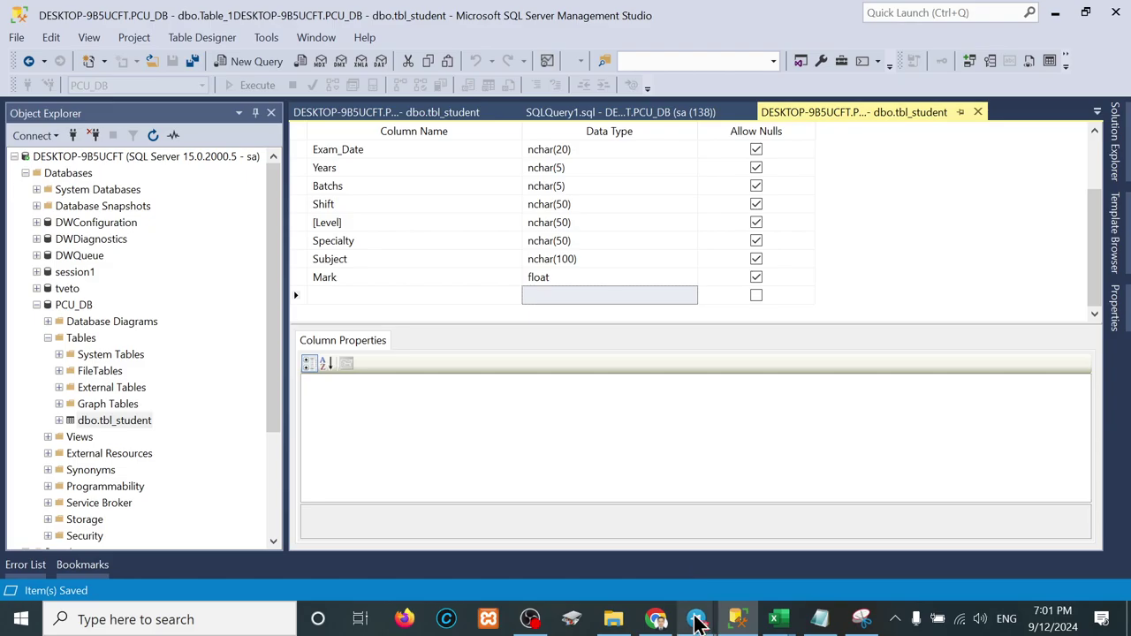
Step: Bring Telegram forward, dismiss the Hide new chats prompt and close the individual chat
mouse_move(697, 618)
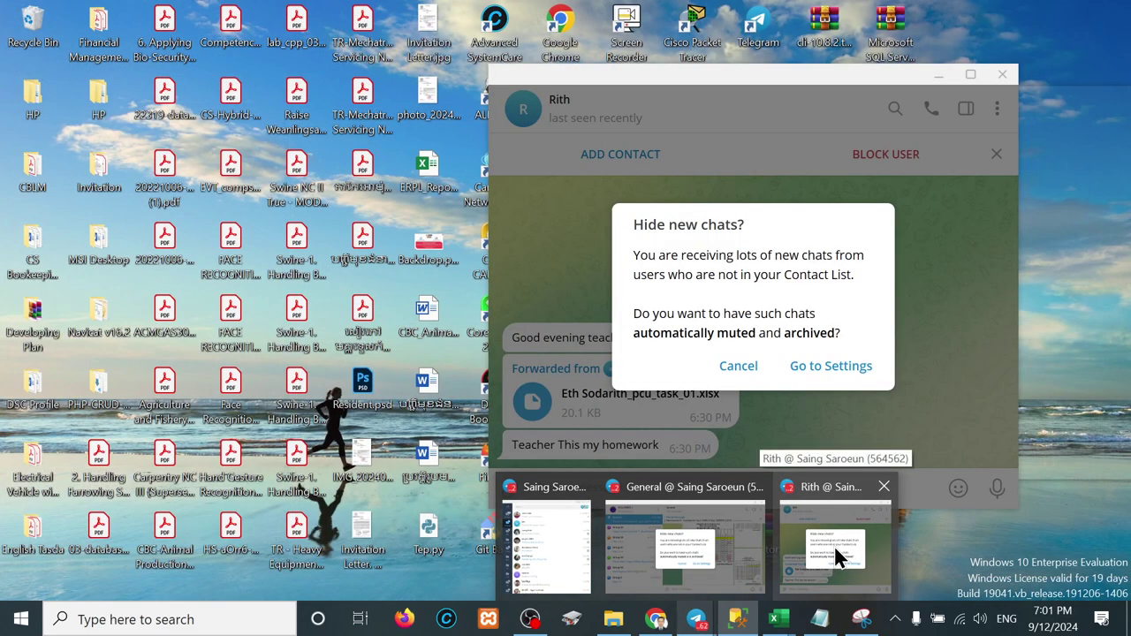
click(835, 557)
click(740, 368)
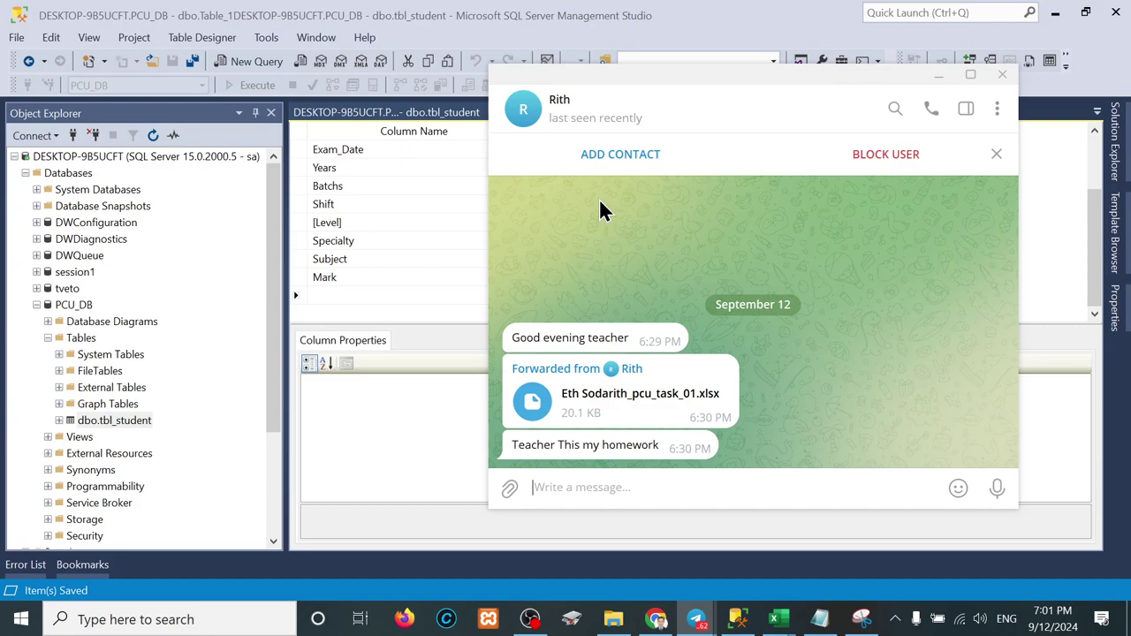
click(1001, 76)
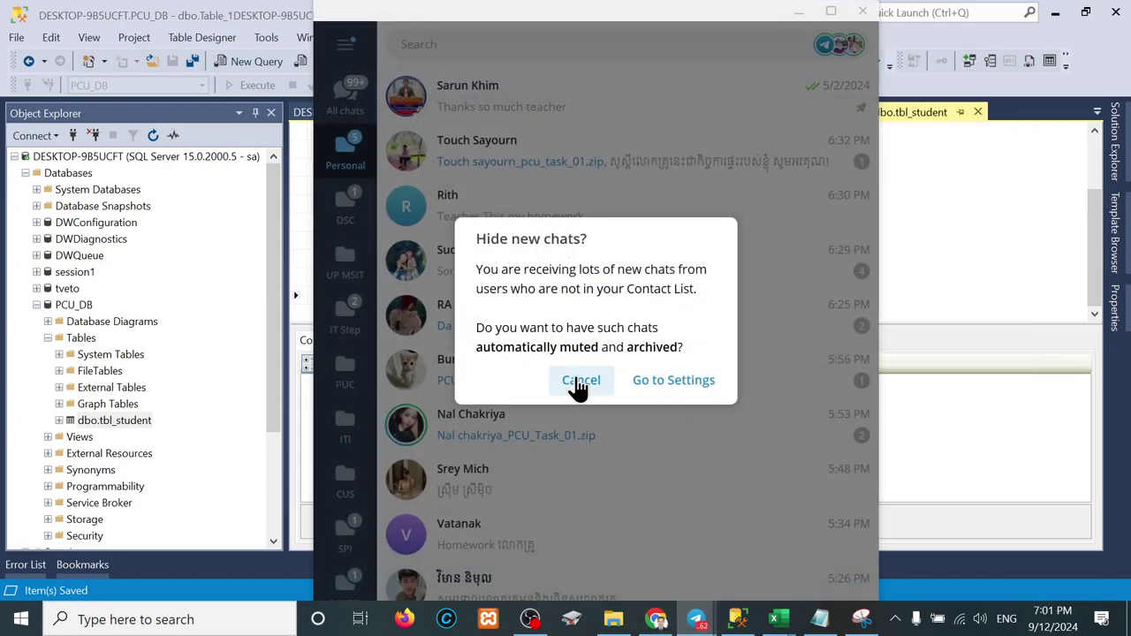
Step: Open the class group's General chat and paste the table-design screenshot
mouse_move(696, 618)
click(762, 533)
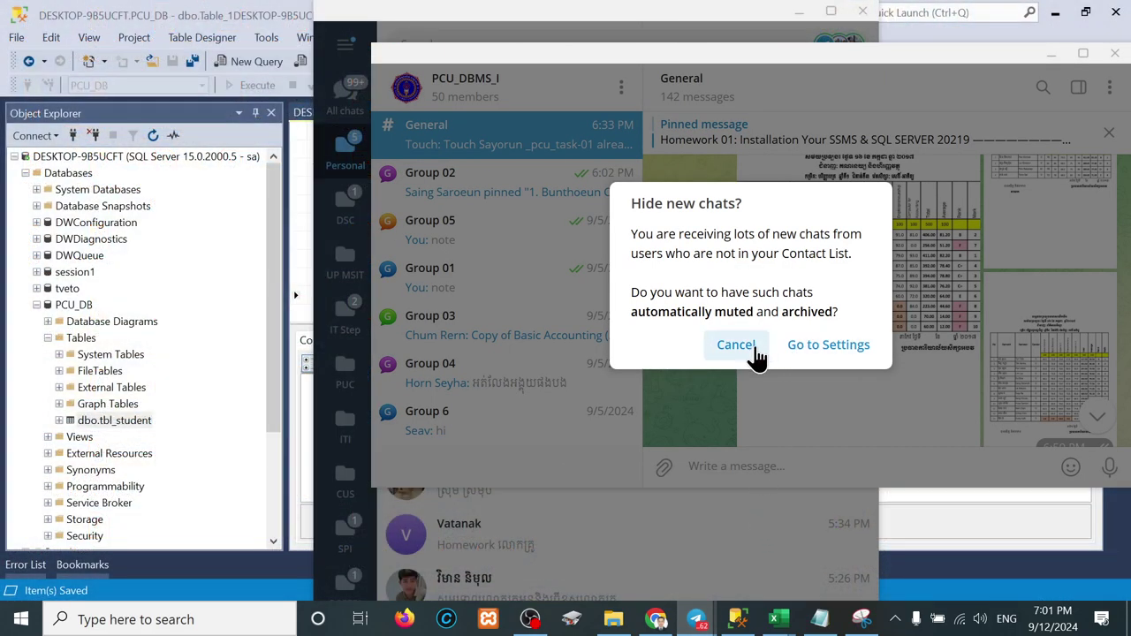
click(736, 345)
click(797, 460)
key(ctrl+v)
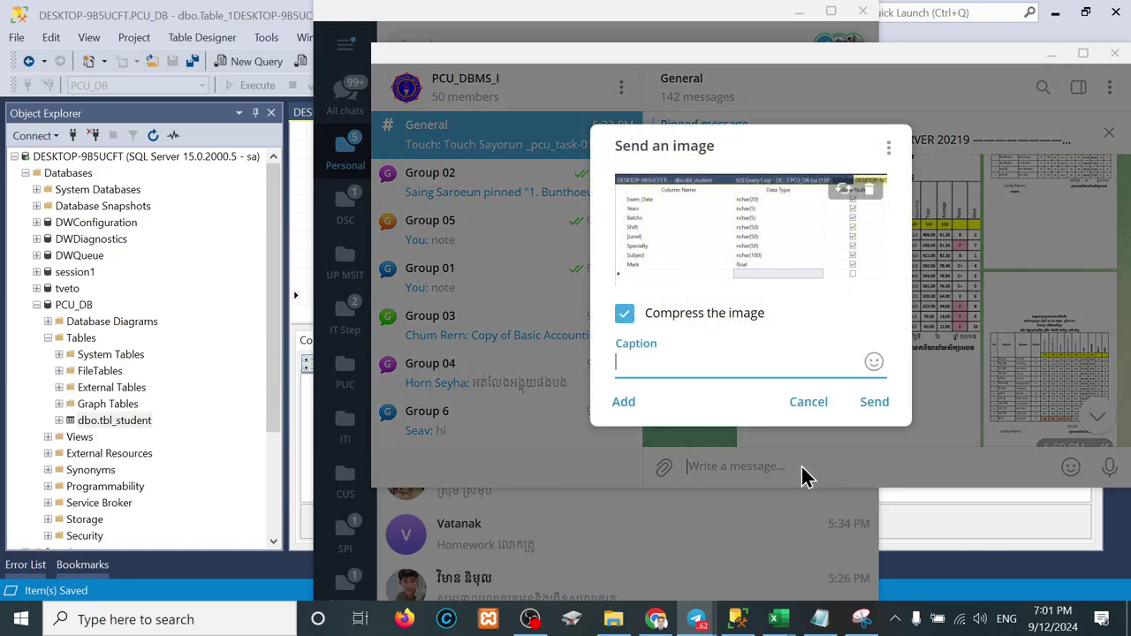
Step: Caption it 'table name: tbl_student', send it, and close the group chat
text(table name: tbl_student)
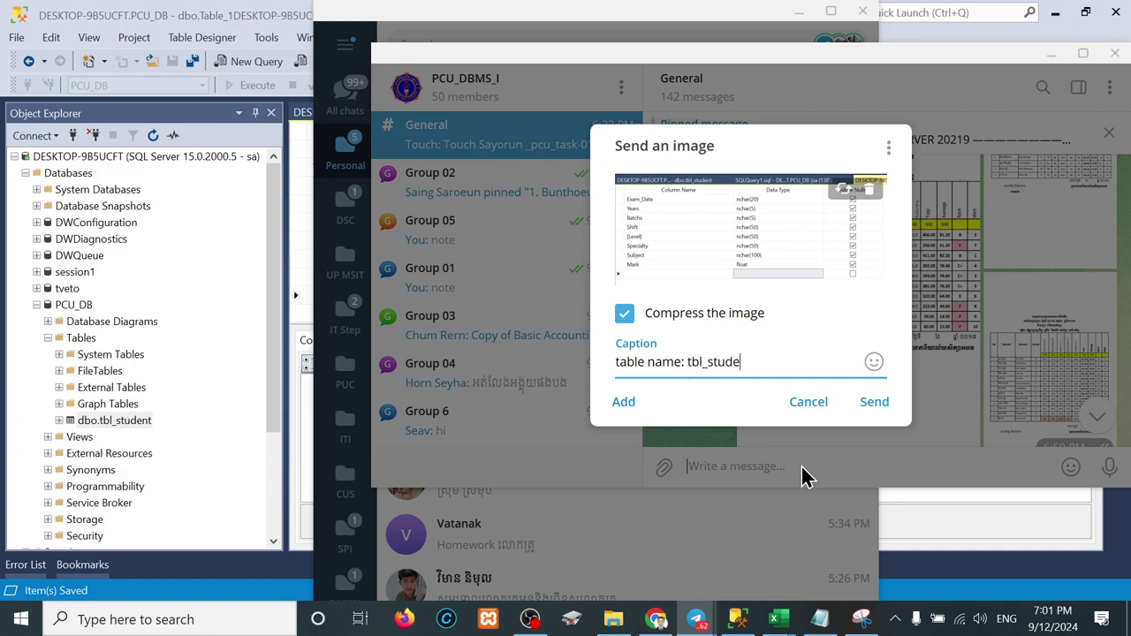
key(Return)
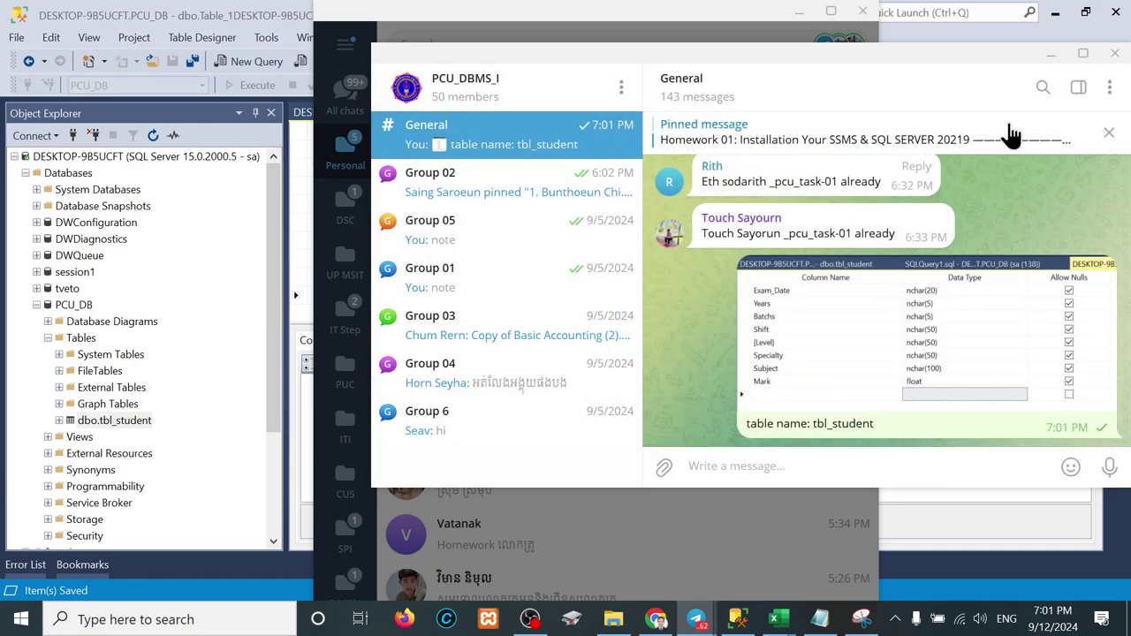
click(1115, 56)
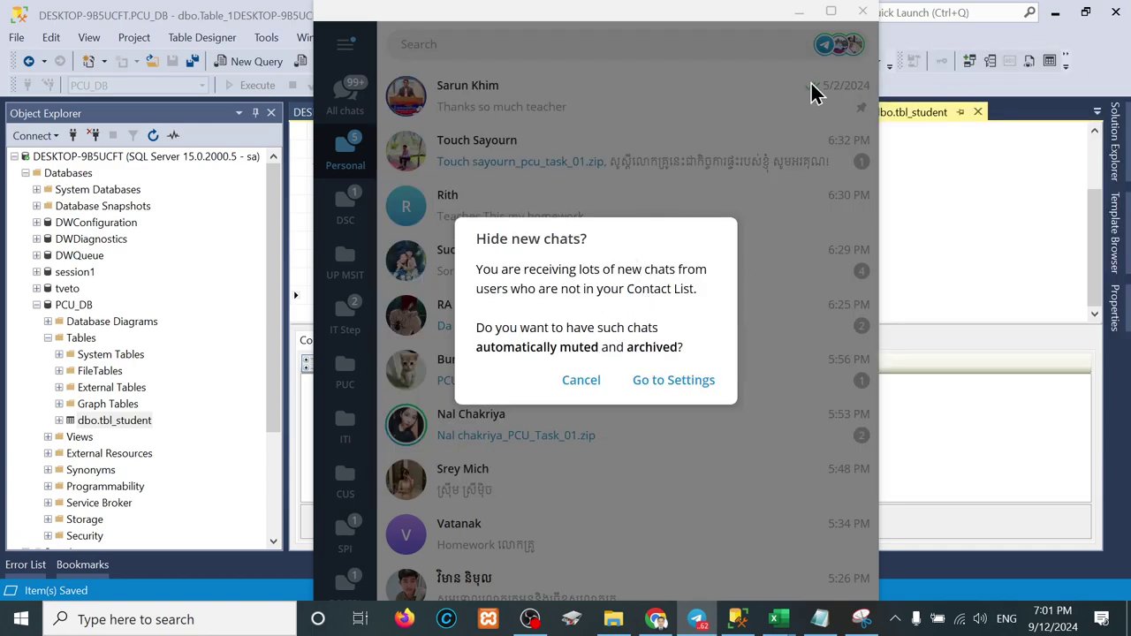
click(903, 45)
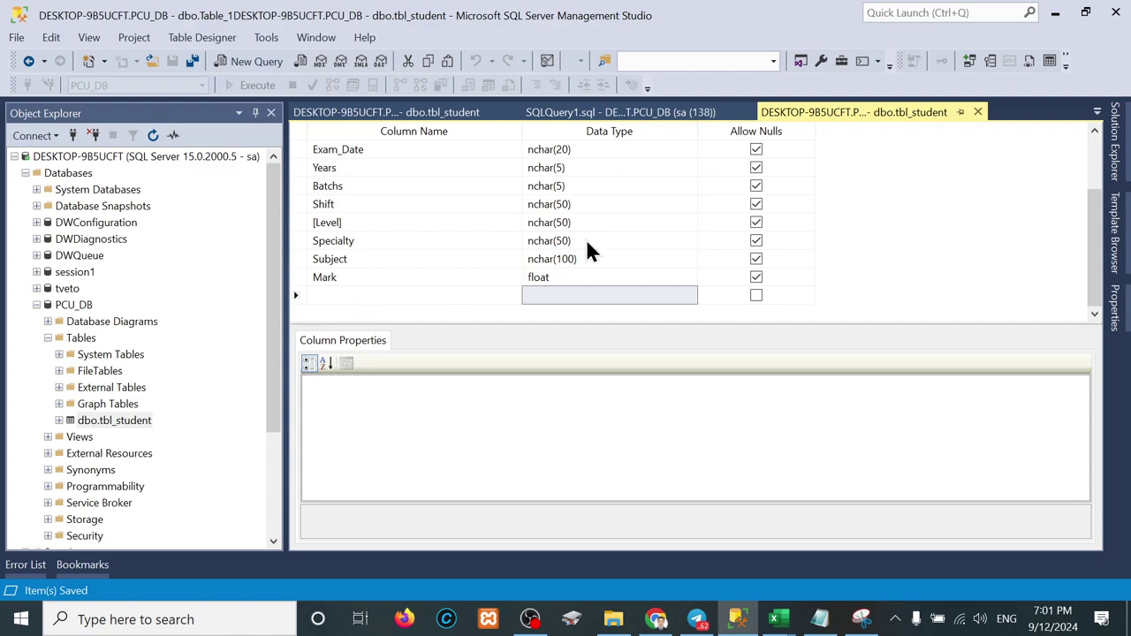
Step: Close the old tabs and reopen tbl_student's design, enlarging it to show Subject and Mark
click(511, 113)
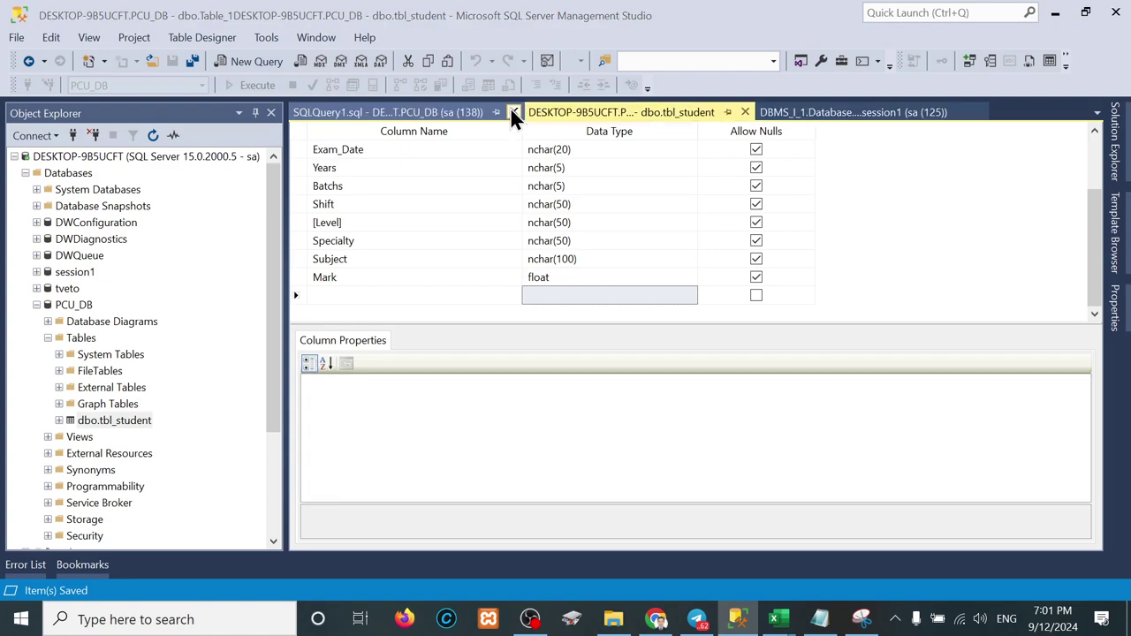
click(510, 113)
click(510, 113)
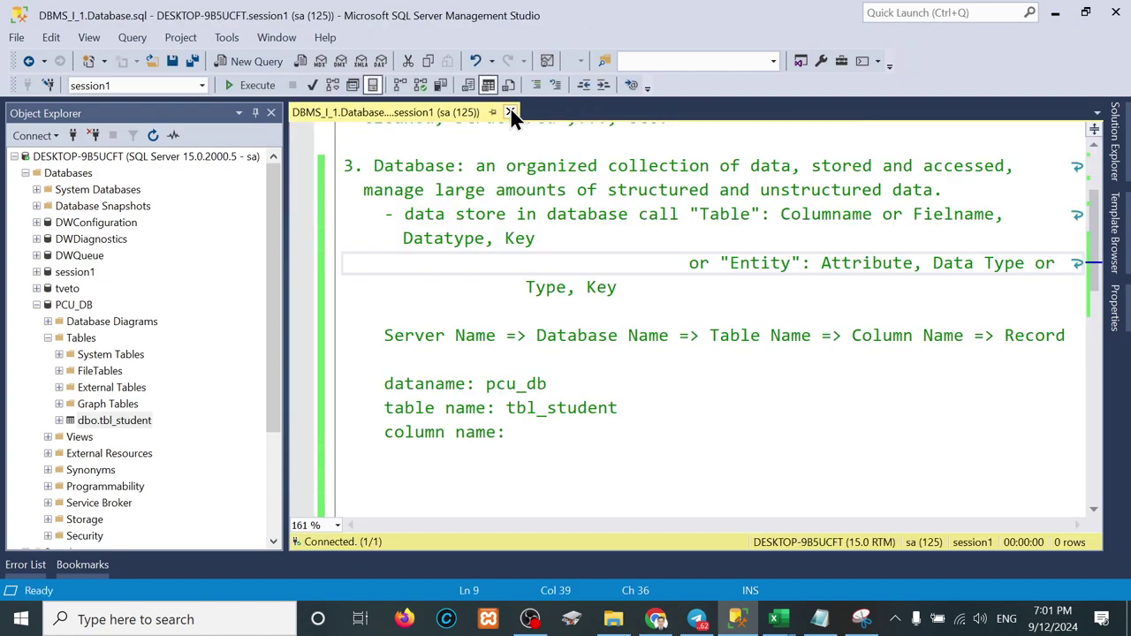
right_click(112, 419)
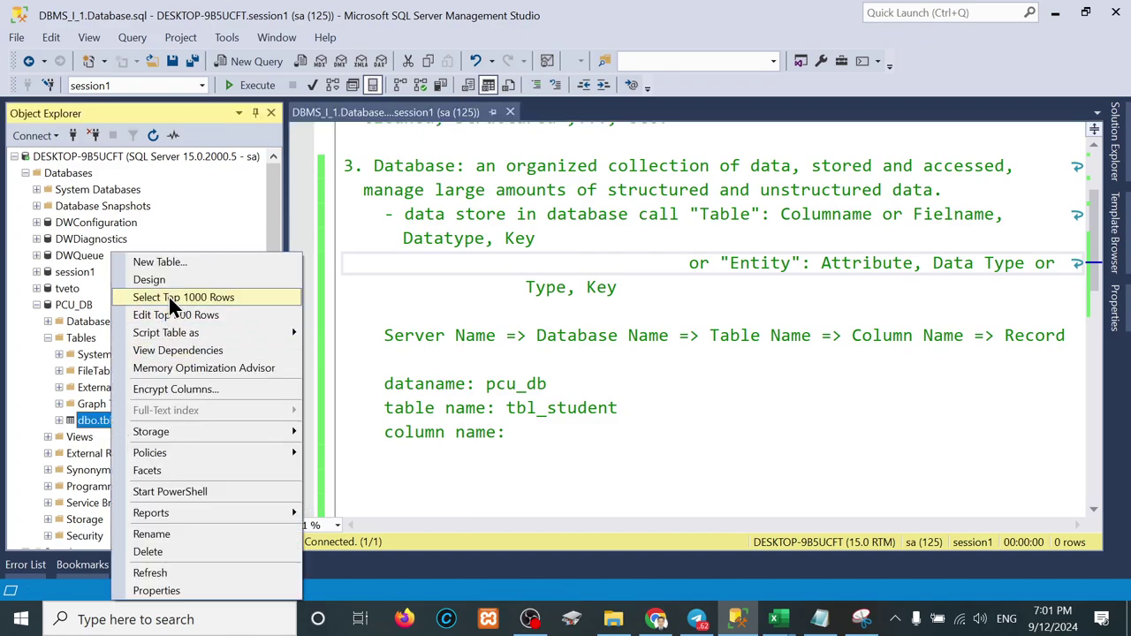
click(165, 278)
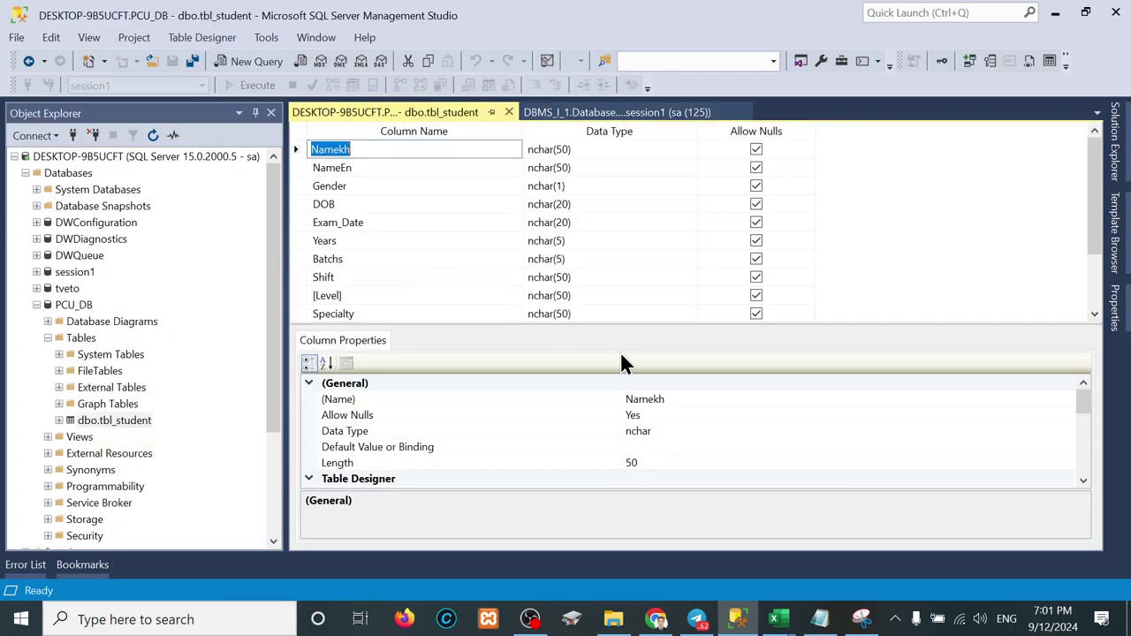
drag(667, 323, 664, 388)
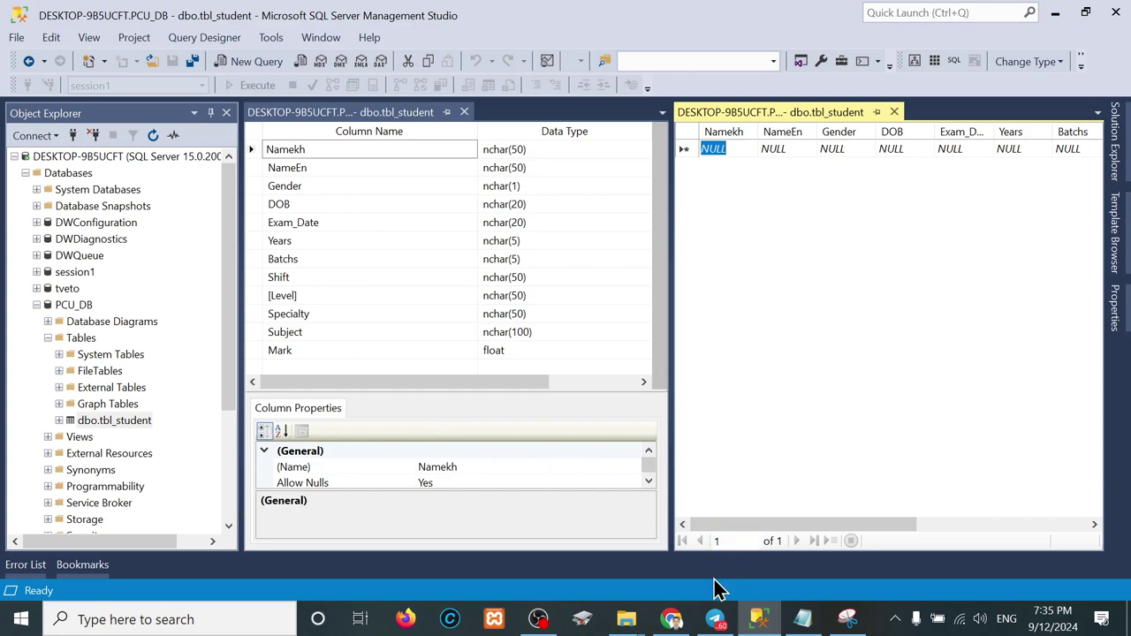
Step: Navigate File Explorer through Task_02 > Resource into the Y1S1 folder
mouse_move(625, 618)
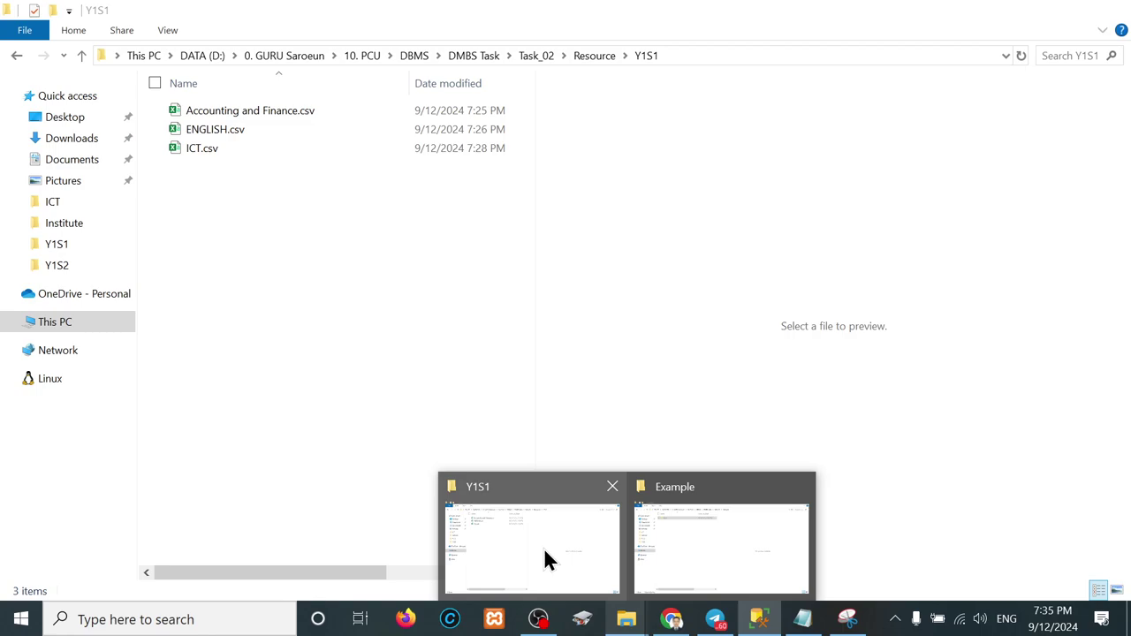
click(573, 557)
key(alt+Left)
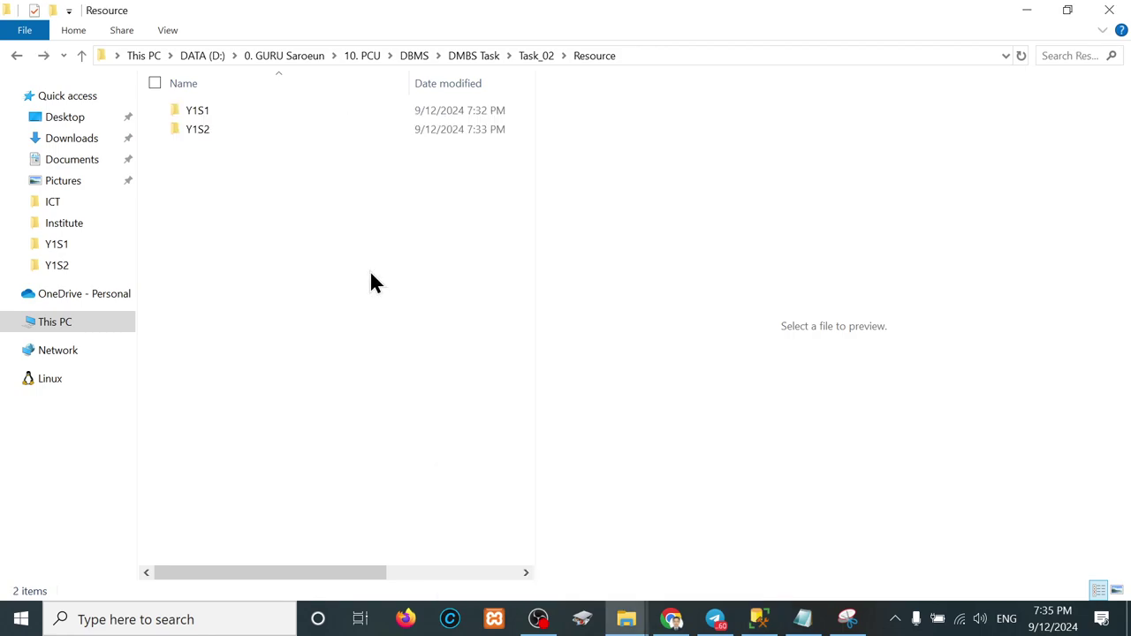
click(533, 56)
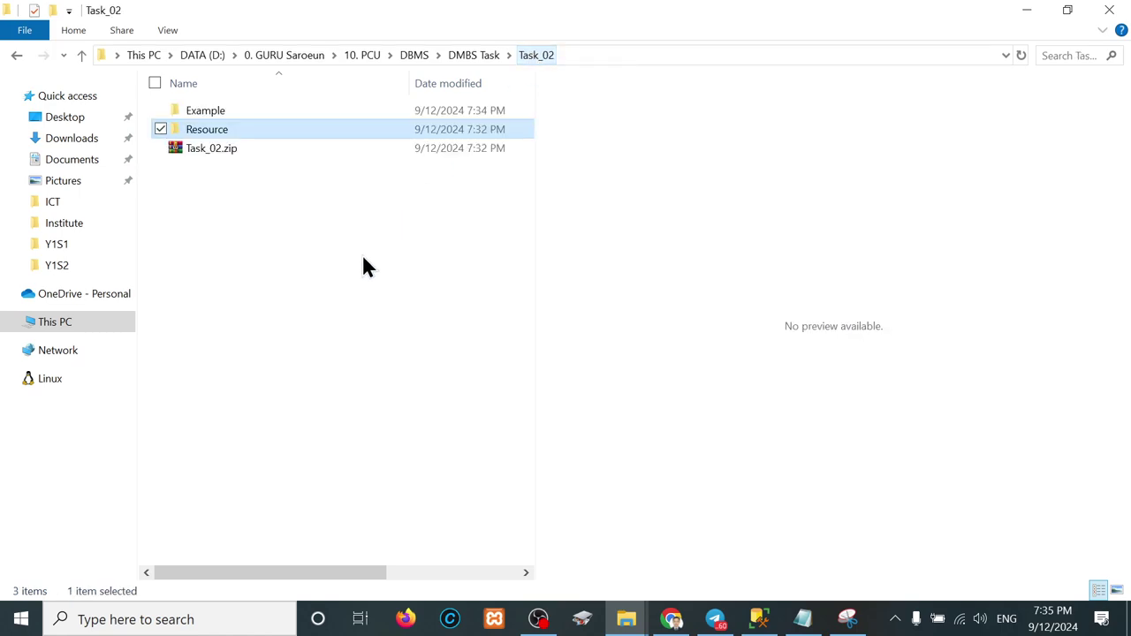
double_click(196, 130)
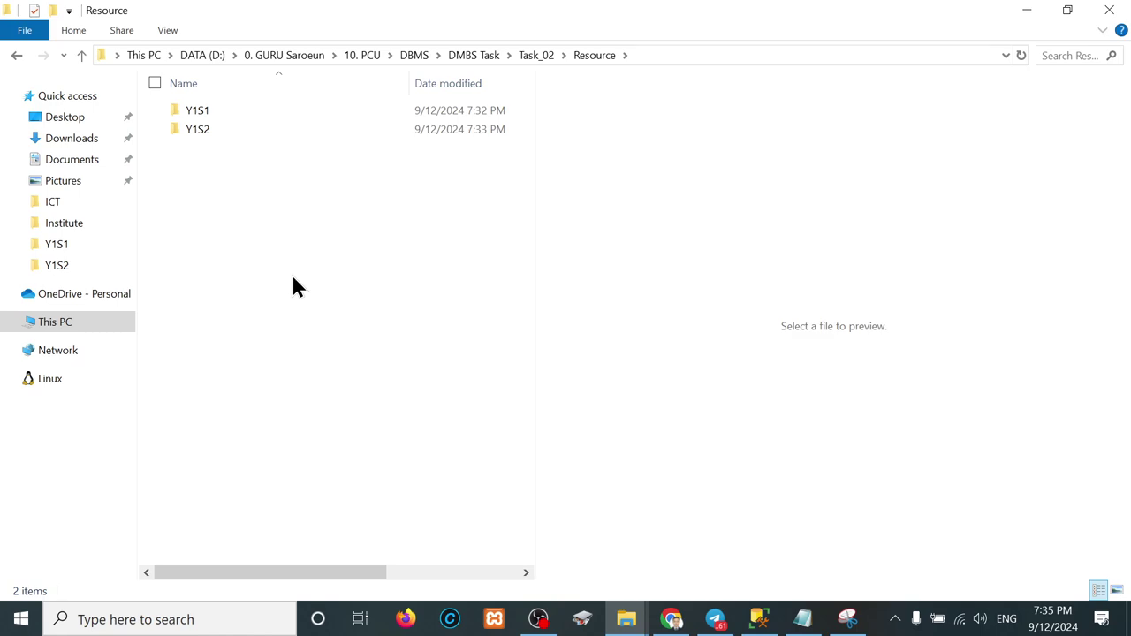
double_click(219, 117)
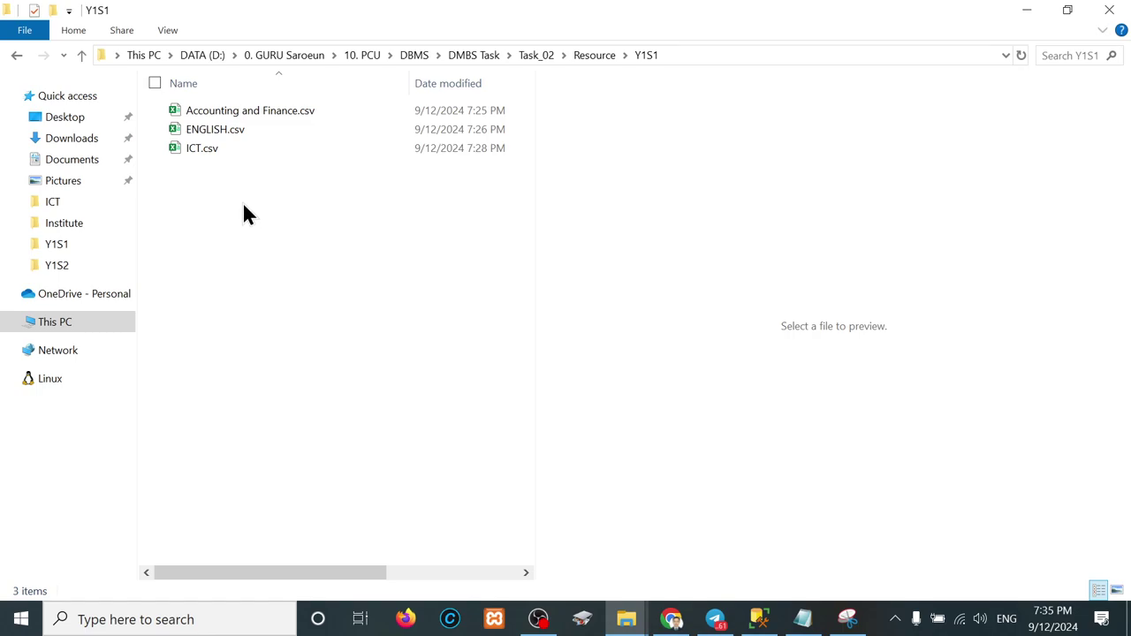
Step: Check the Y1S2 folder, return to Y1S1 and preview Accounting and Finance.csv
key(BackSpace)
key(Down)
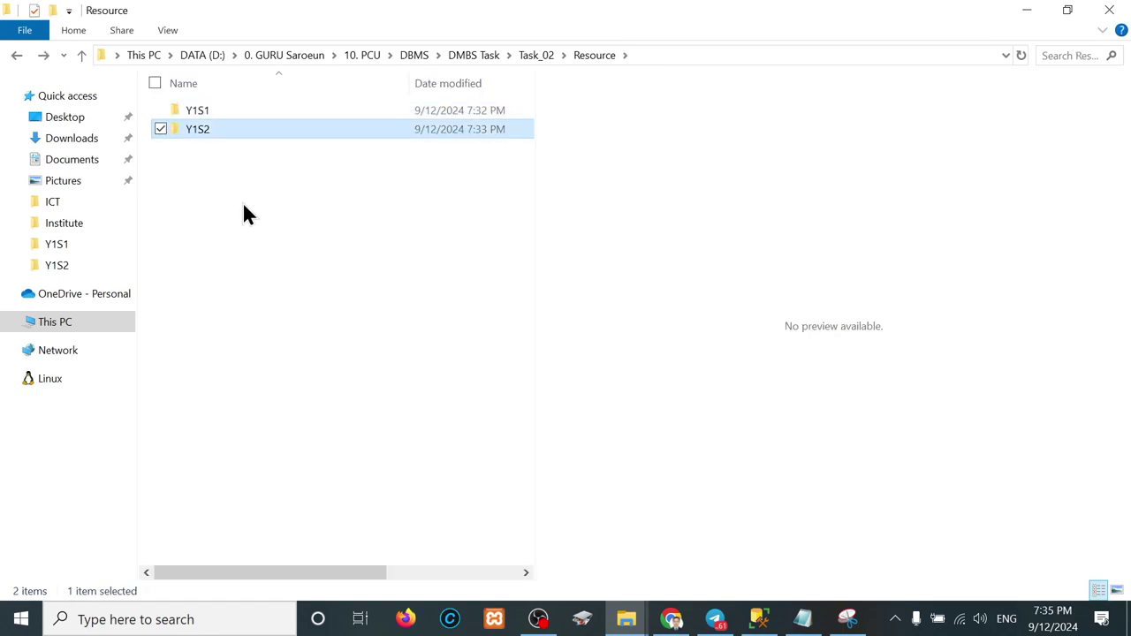
key(Return)
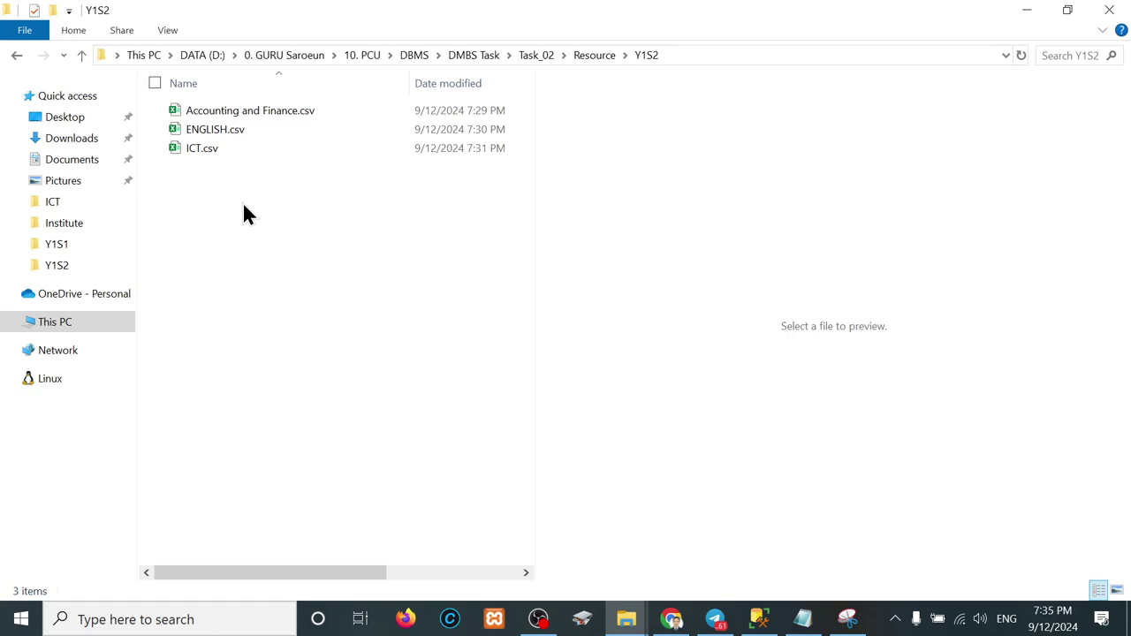
key(BackSpace)
double_click(203, 111)
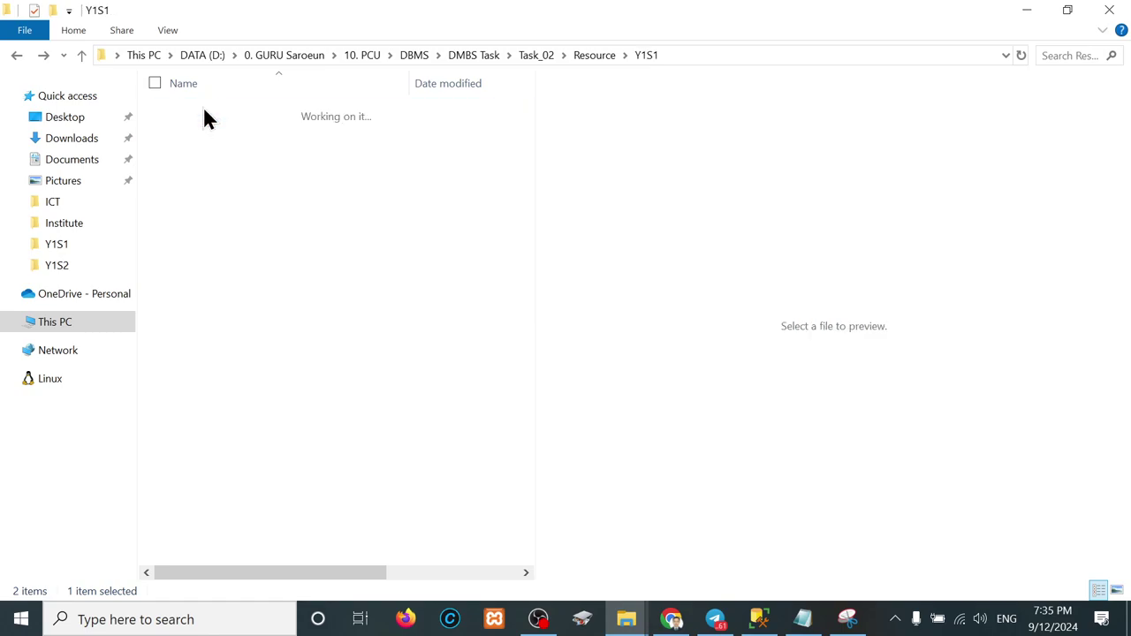
click(233, 112)
click(235, 112)
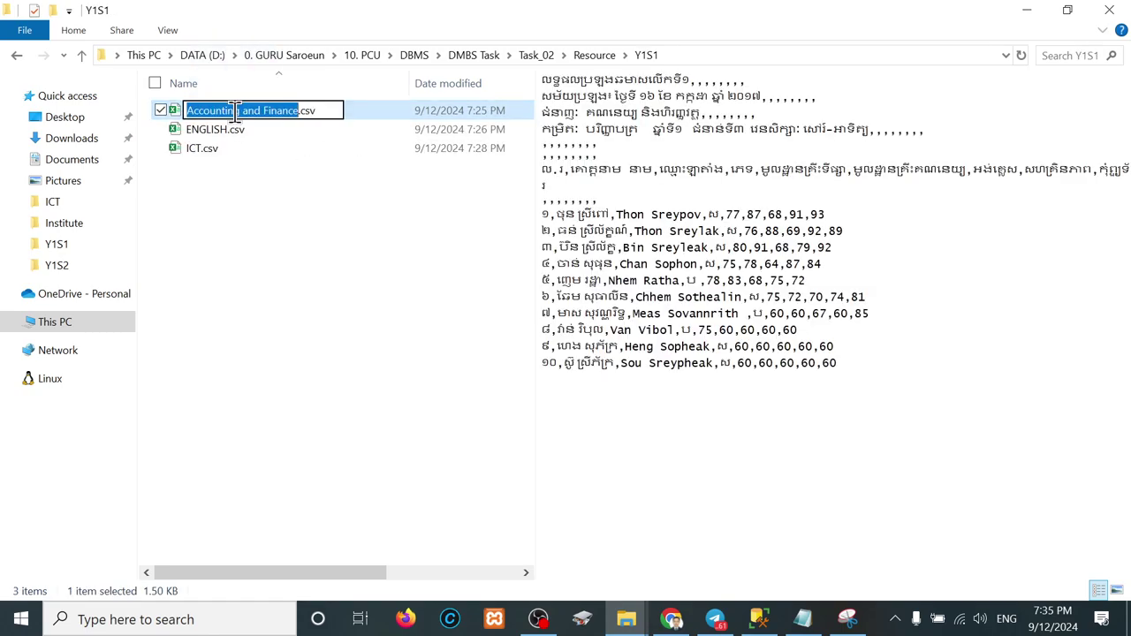
click(353, 118)
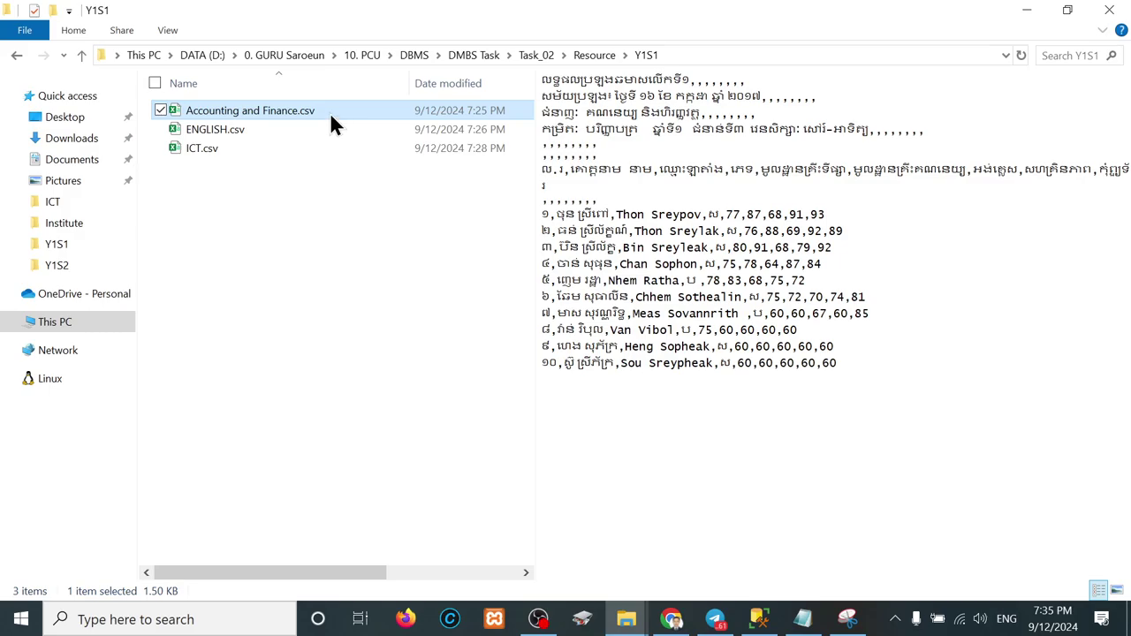
Step: Open Accounting and Finance.csv in Excel and review its title lines in rows 1–4
double_click(329, 112)
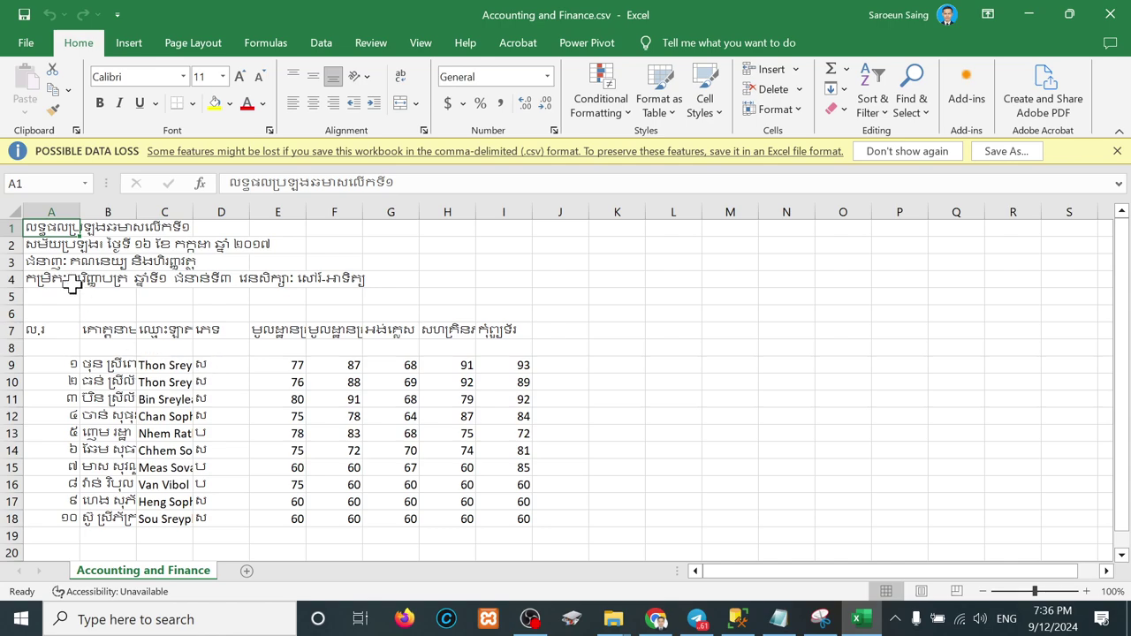
drag(62, 228, 191, 229)
click(237, 232)
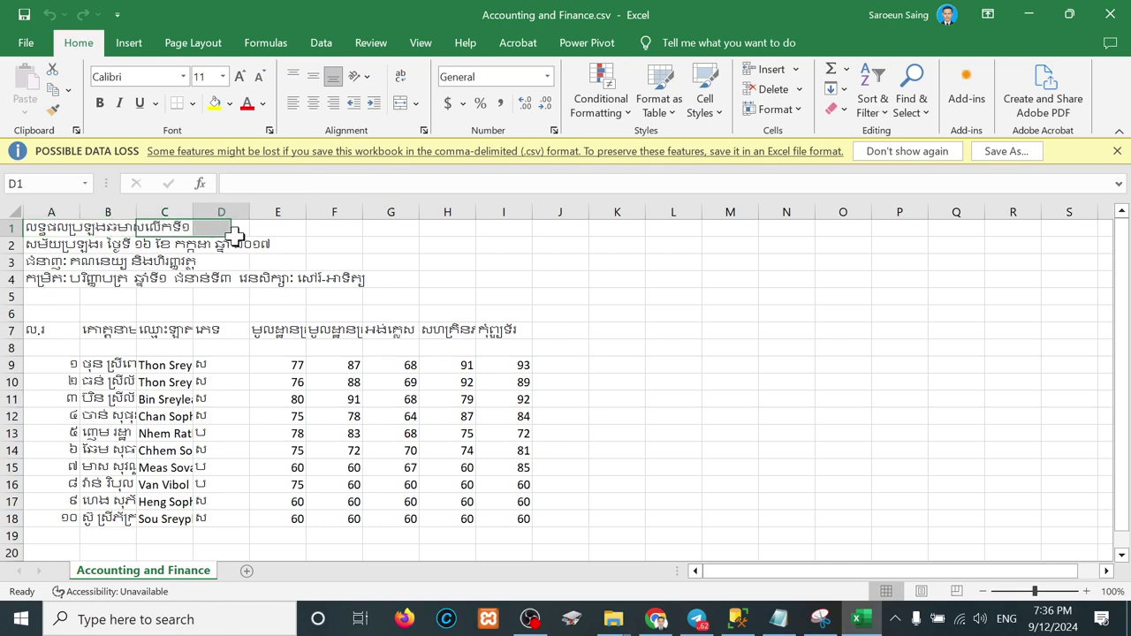
click(139, 245)
drag(140, 246, 268, 245)
drag(76, 263, 179, 262)
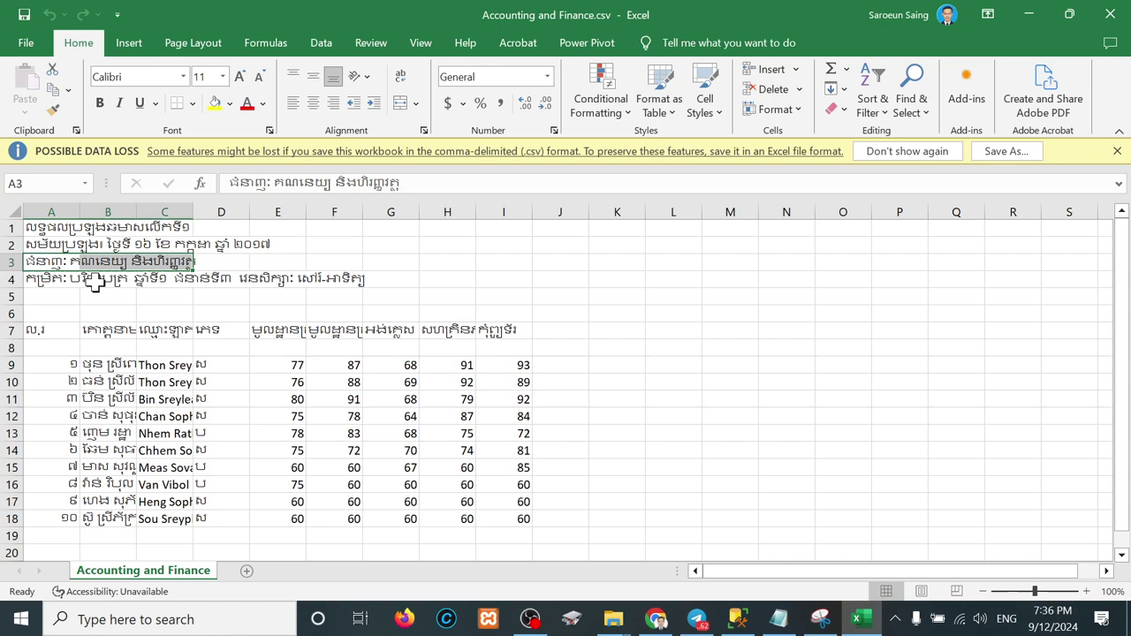
drag(63, 278, 359, 280)
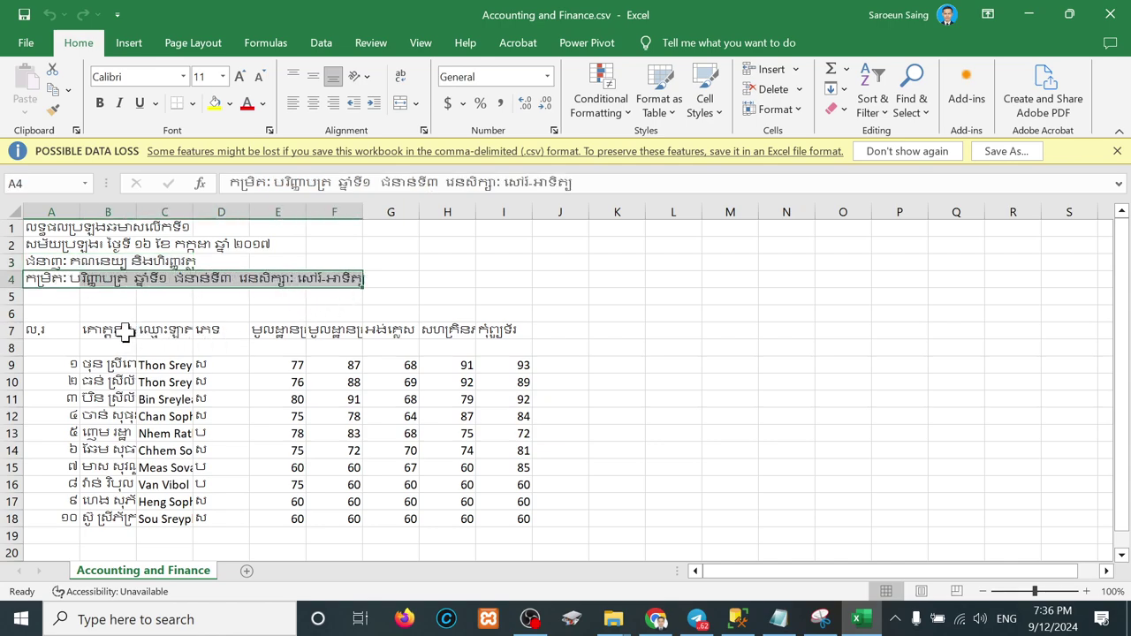
Step: Review the row-7 numbering, C7 name and E7:I7 score headers, then minimize Excel
drag(53, 332, 53, 532)
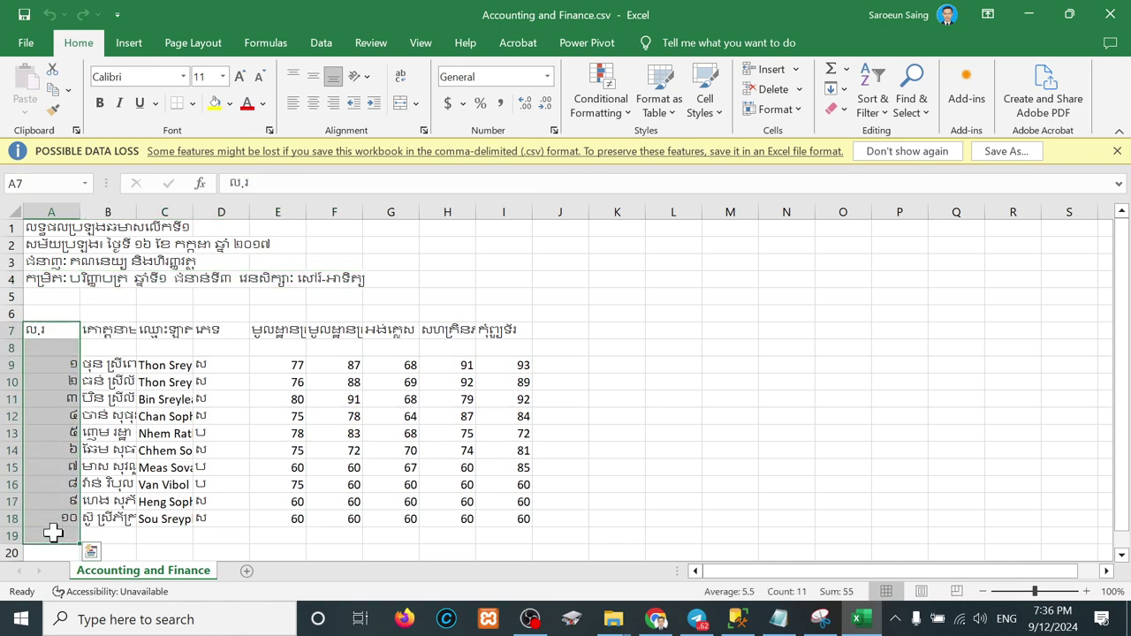
click(180, 331)
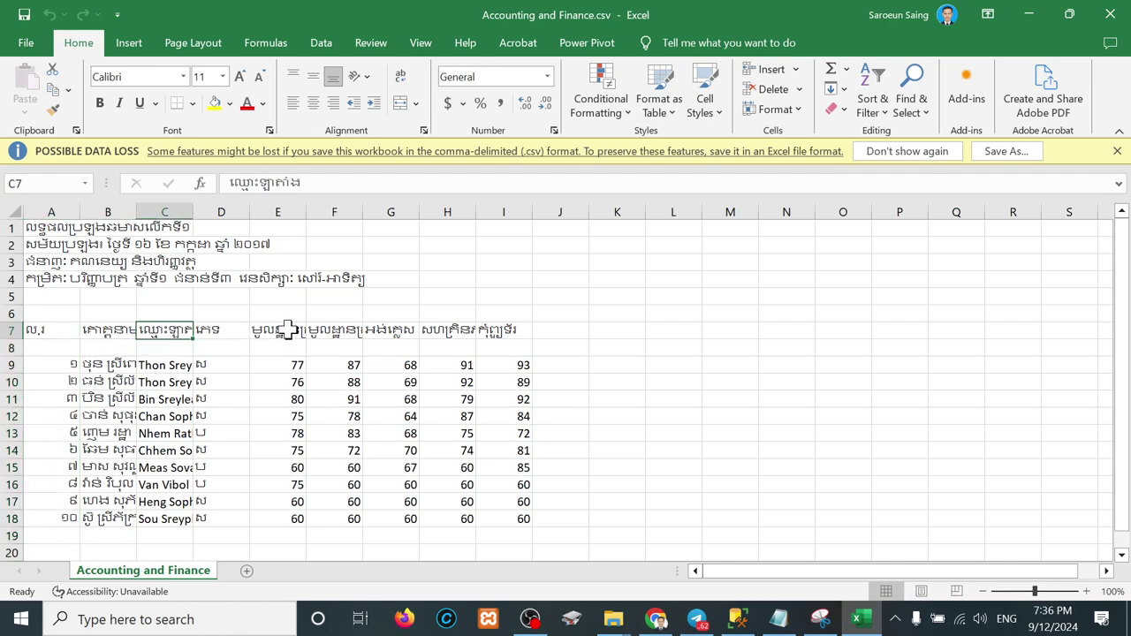
drag(295, 329, 492, 330)
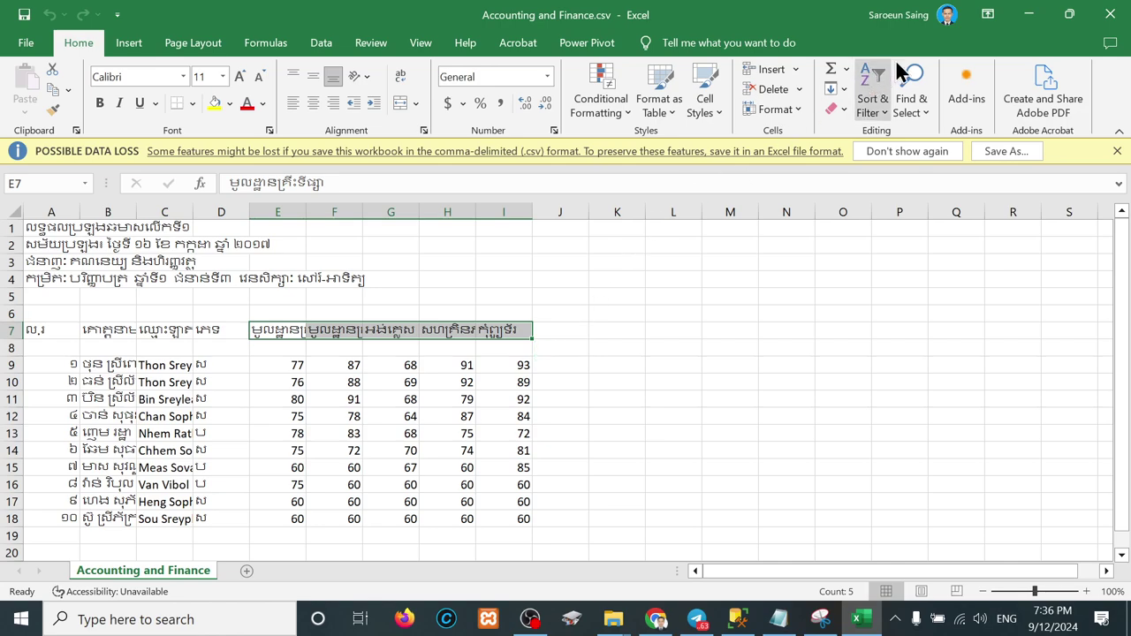
click(1026, 14)
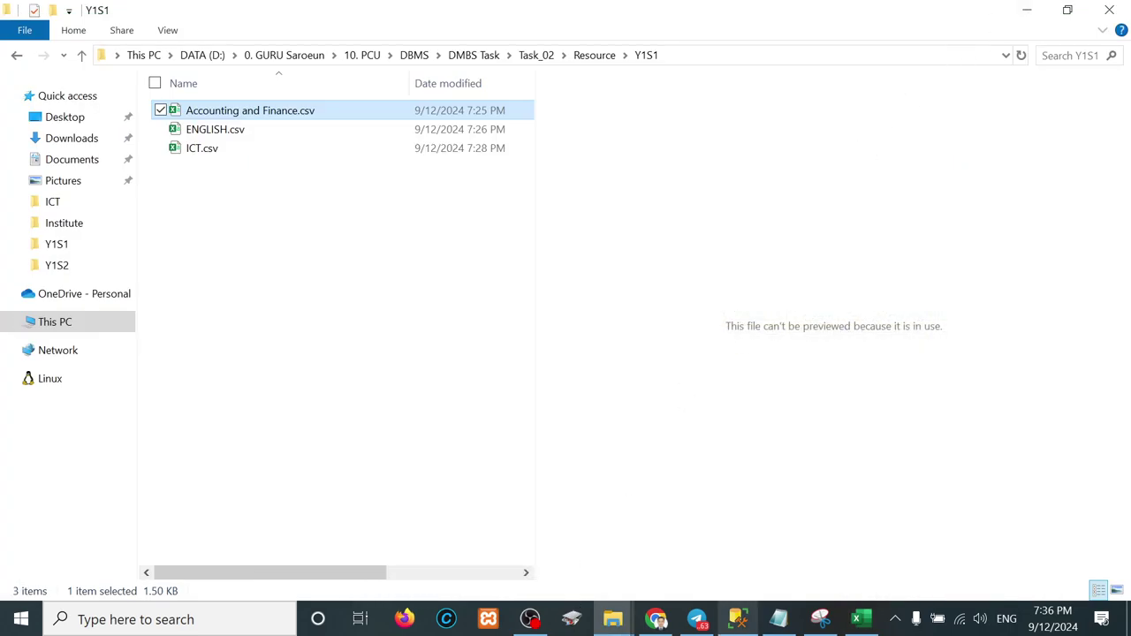
Step: Close tbl_student's design view, undock its data grid into its own window, and return to Excel
click(744, 618)
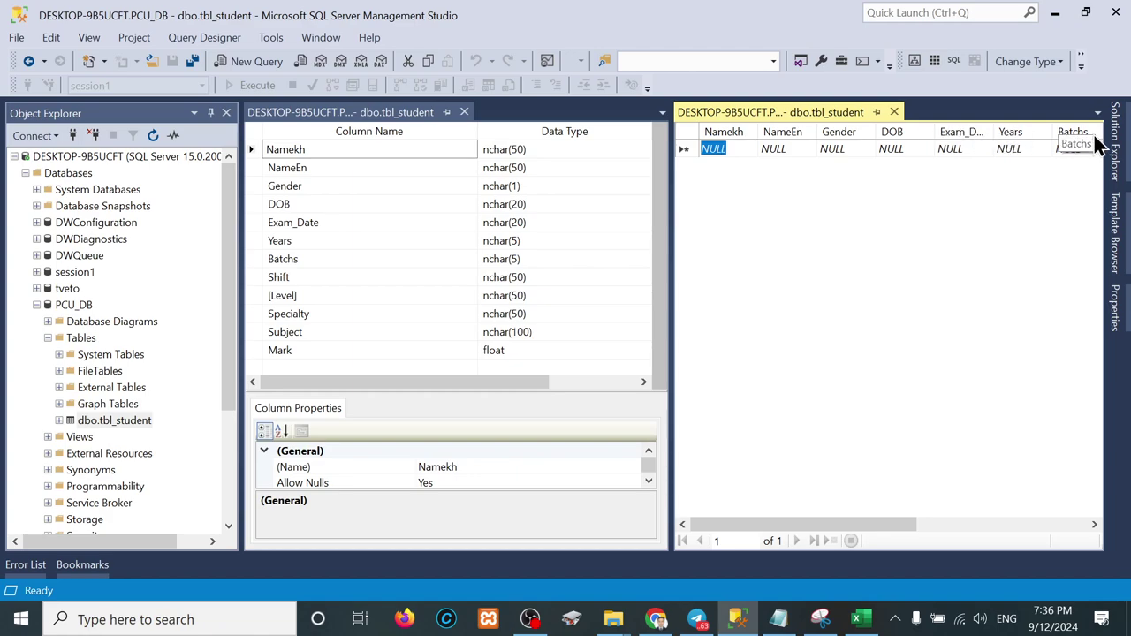
drag(784, 521, 972, 522)
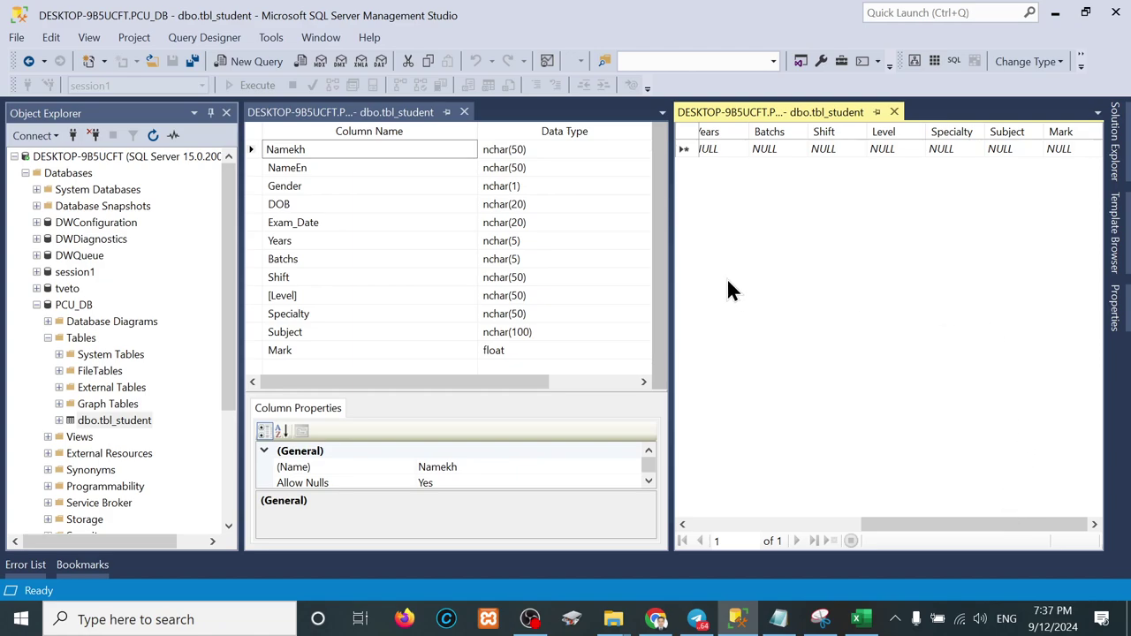
click(462, 113)
drag(393, 112, 671, 333)
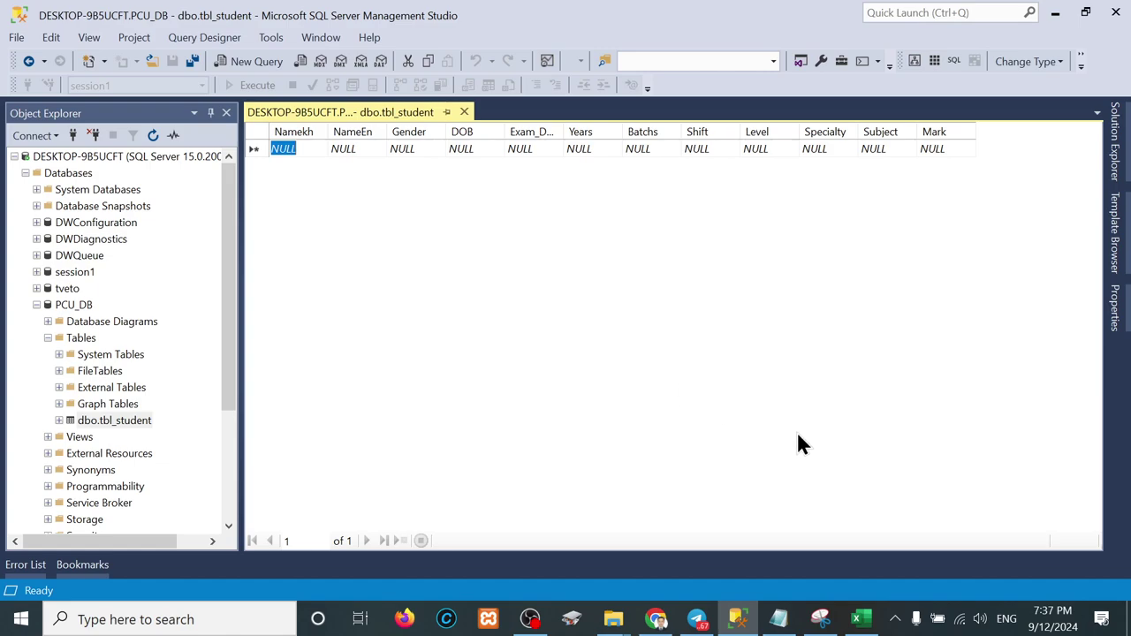
click(856, 618)
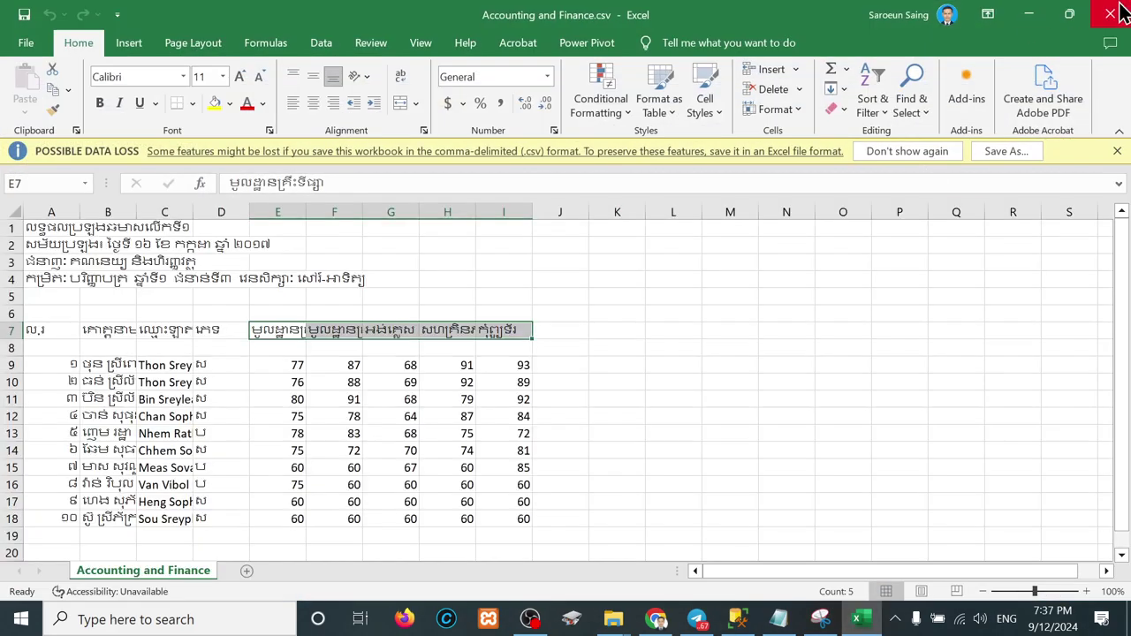
Step: Close the workbook and reopen Accounting and Finance.csv from the Y1S1 folder
click(1111, 14)
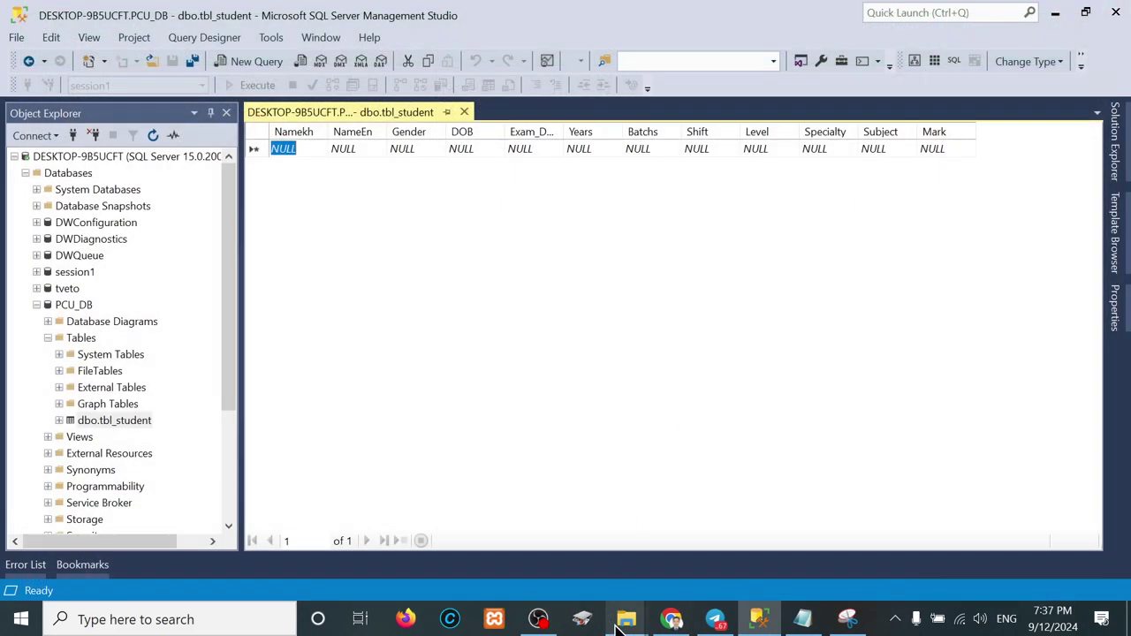
mouse_move(623, 623)
click(694, 539)
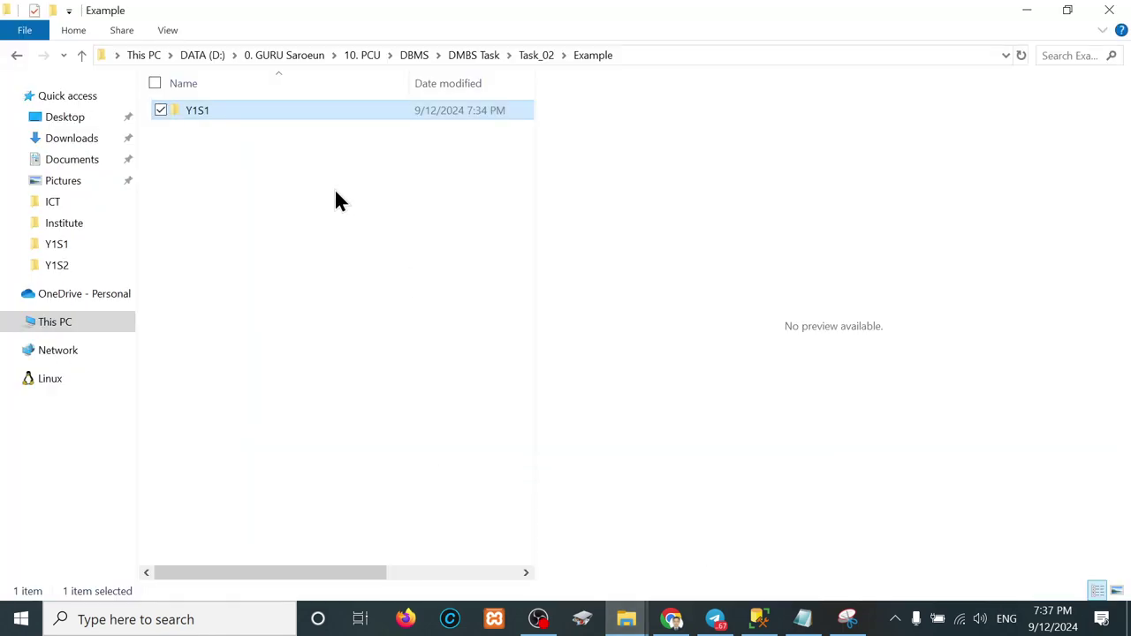
double_click(187, 110)
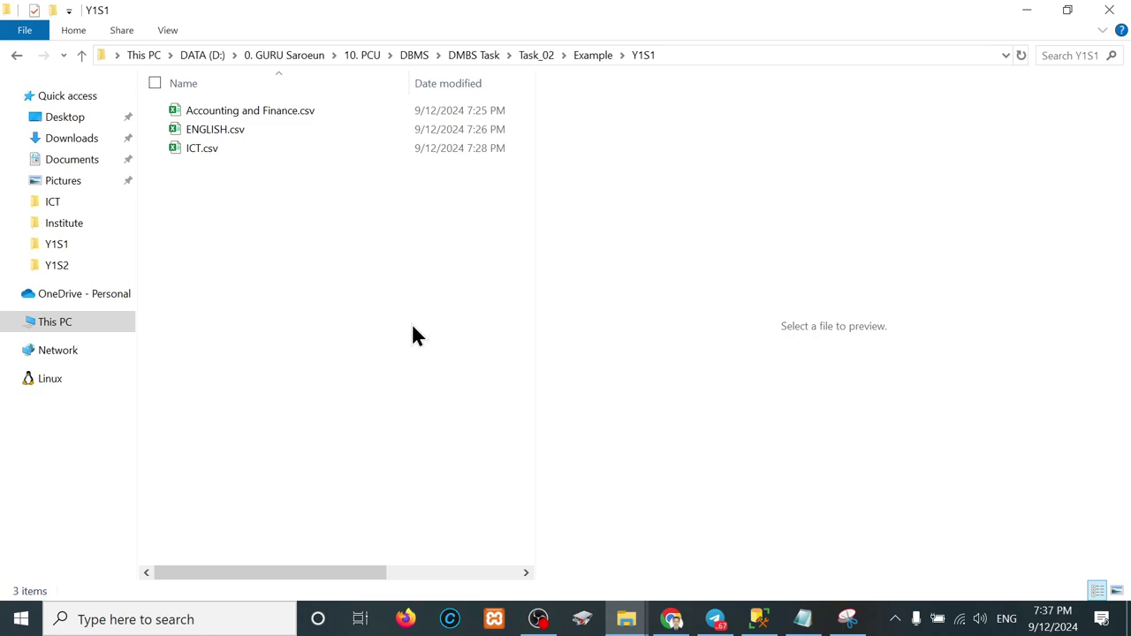
click(260, 116)
double_click(258, 115)
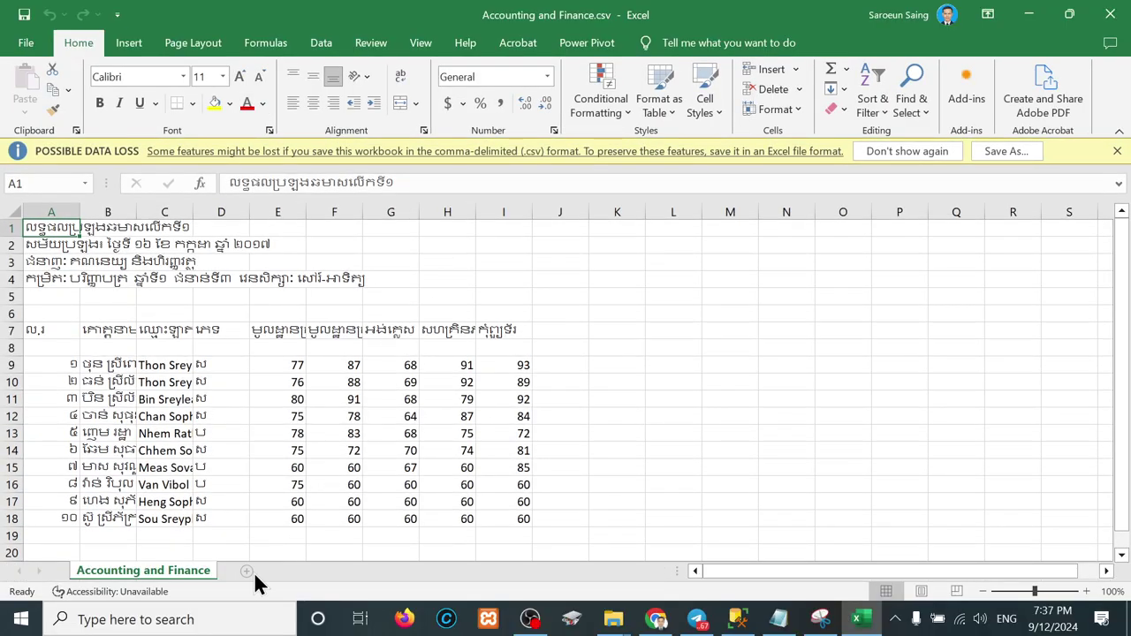
Step: Add a new empty sheet and arrange the workbook beside the tbl_student data grid
click(247, 570)
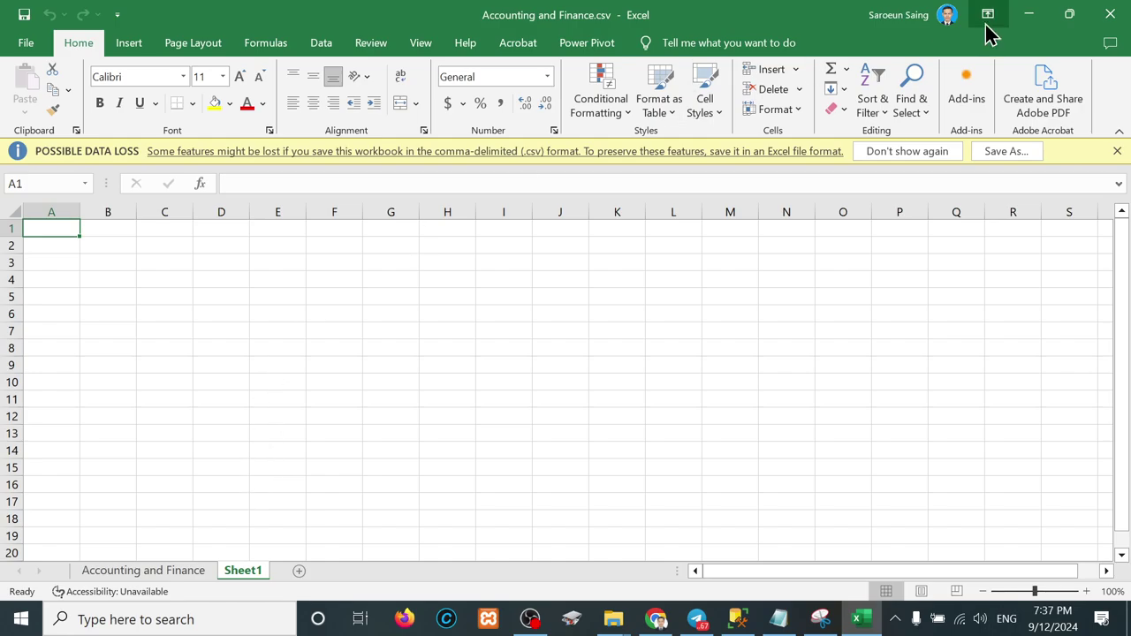
drag(822, 31, 685, 311)
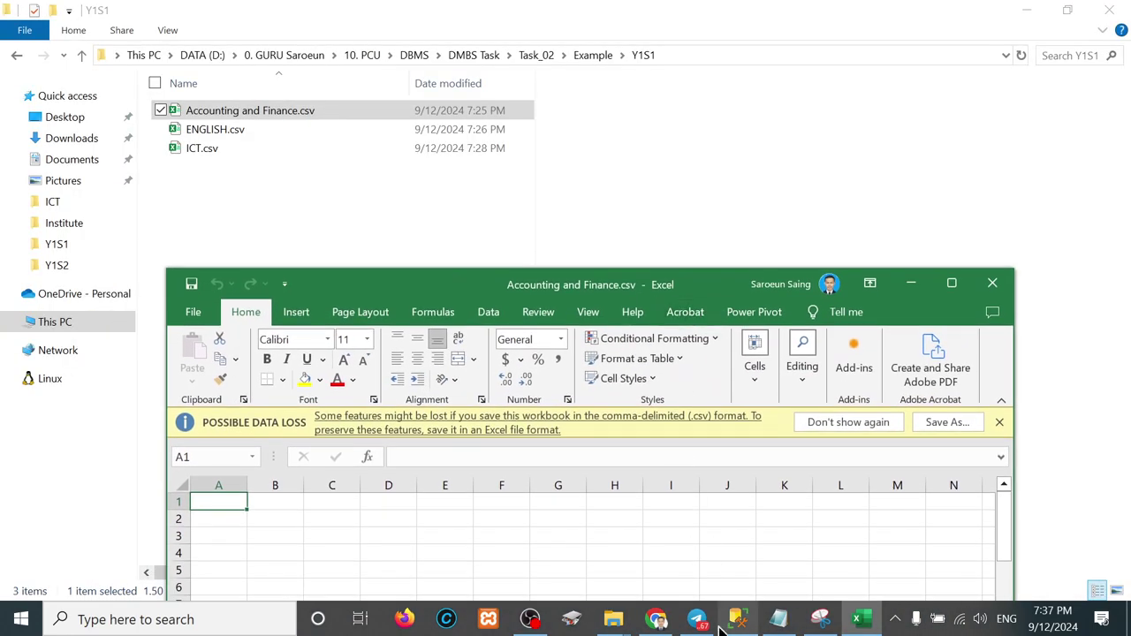
click(738, 619)
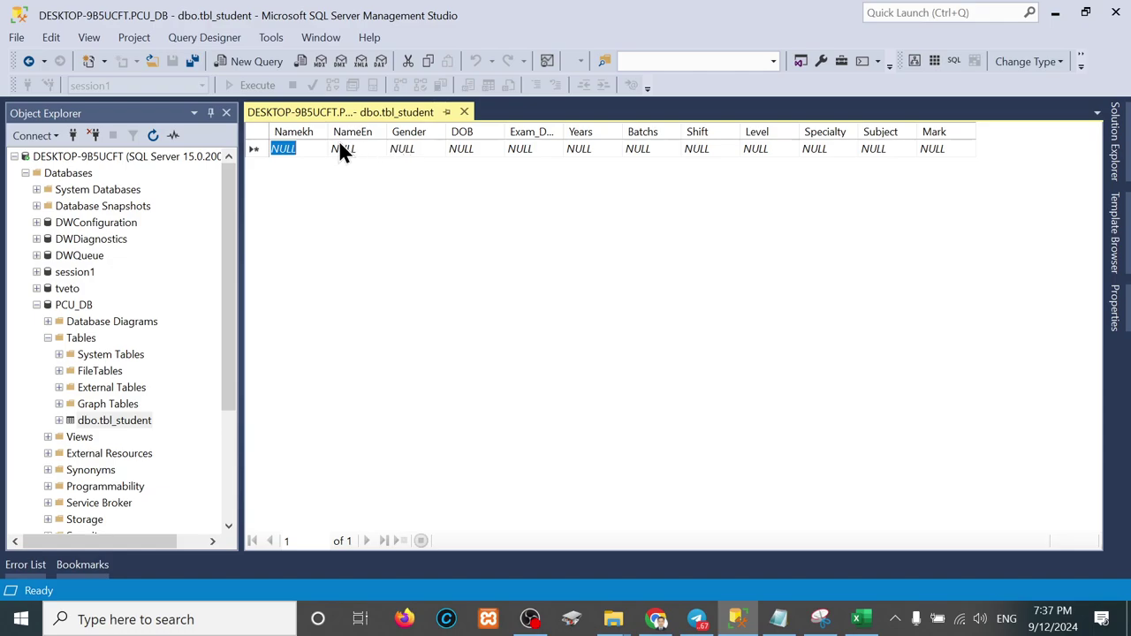
click(856, 618)
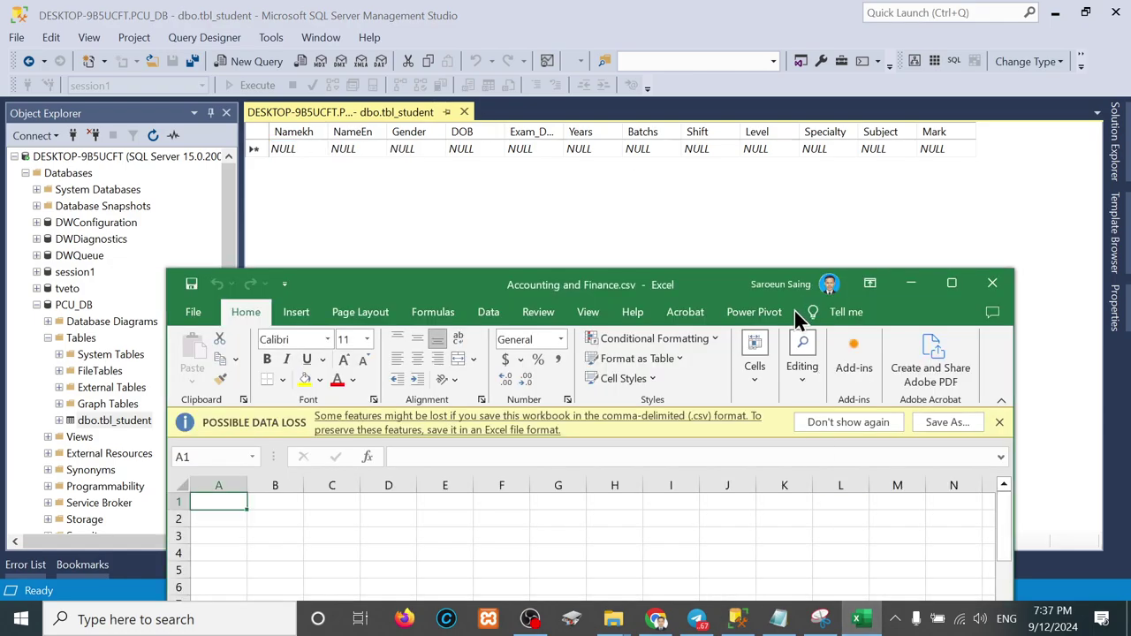
drag(659, 289, 772, 195)
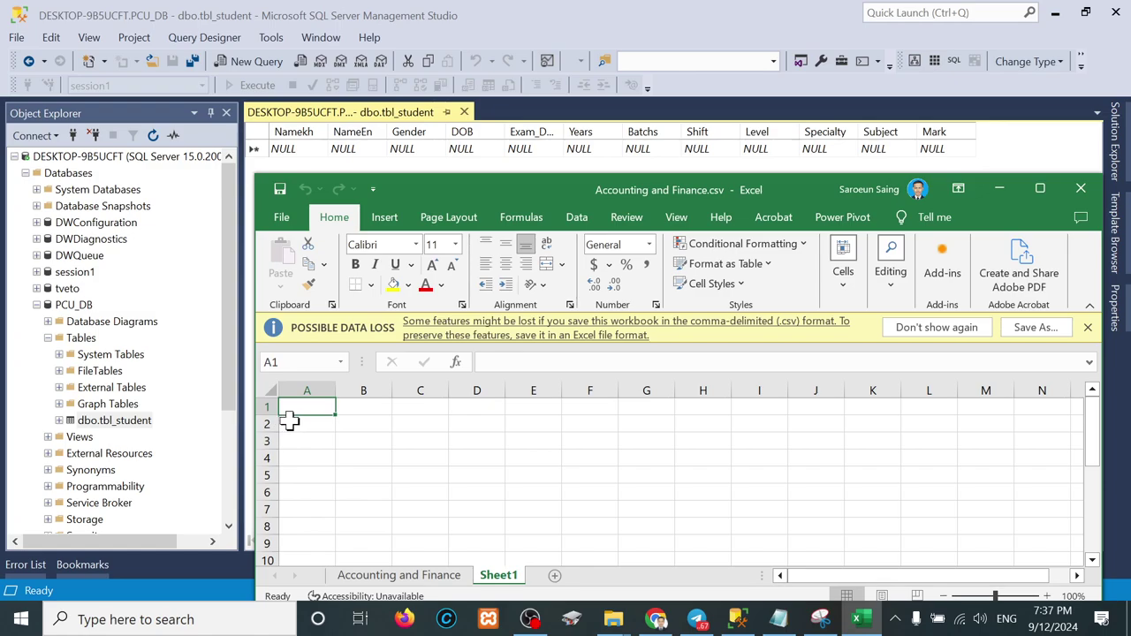
Step: Enter the header Namekh in A1, correcting the typos
text(nAME)
key(BackSpace)
key(BackSpace)
key(BackSpace)
key(BackSpace)
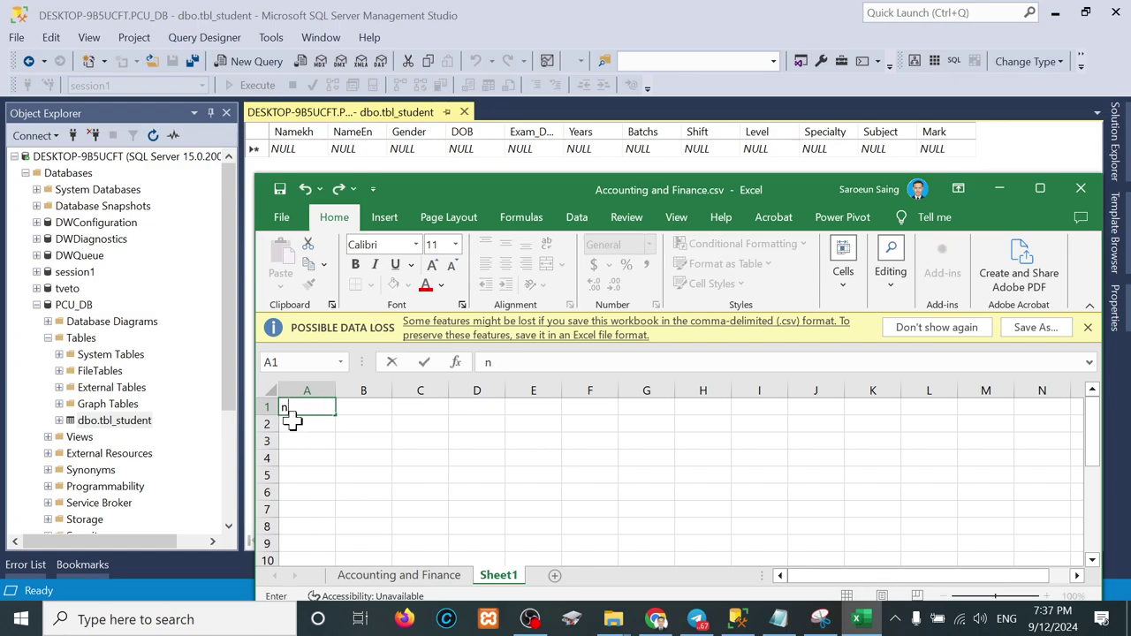
text(Name)
key(BackSpace)
key(BackSpace)
key(BackSpace)
text(a)
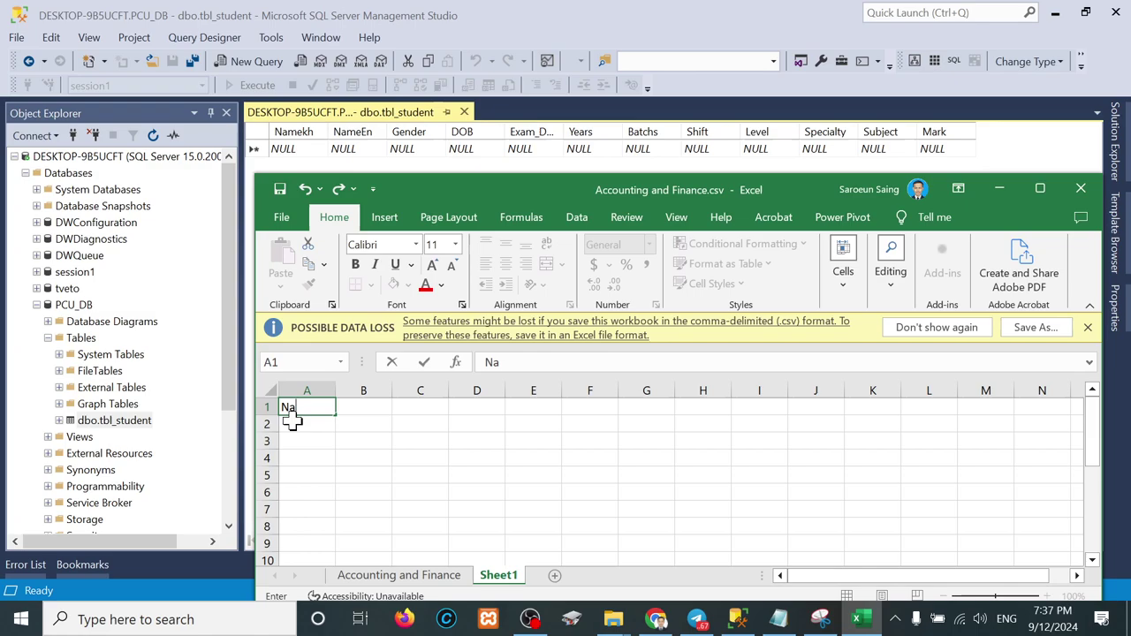
text(mee)
key(BackSpace)
key(BackSpace)
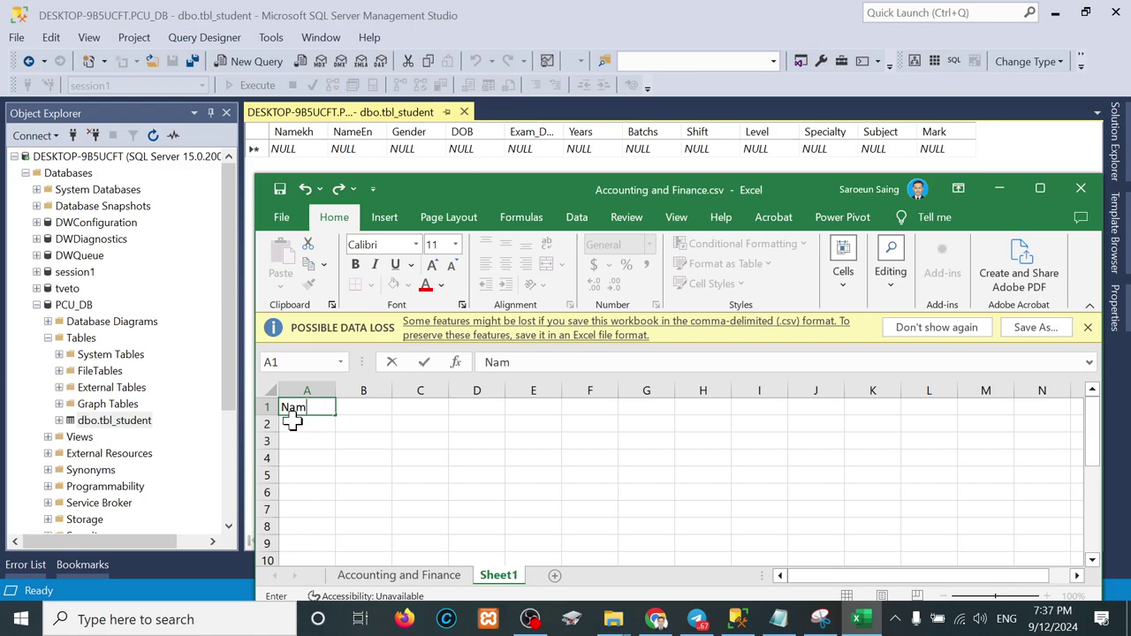
text(ekh)
key(Tab)
Step: Fill B1:G1 with headers Nameen, Gender, DOB, Exam_date, Years and Bacths
text(N)
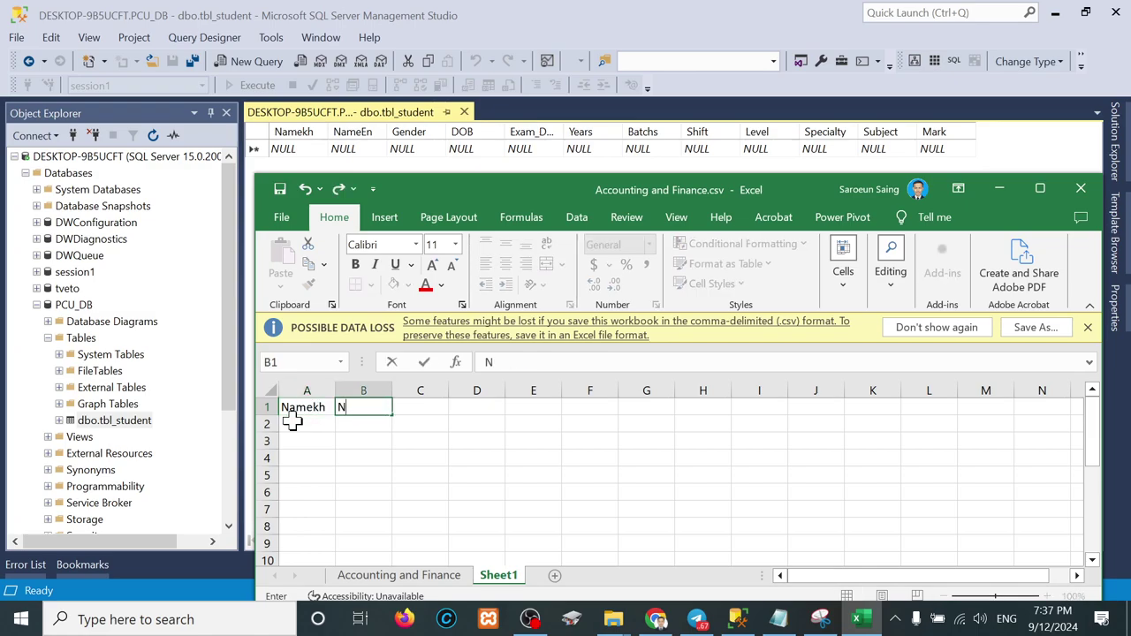
text(ameen)
key(Tab)
text(Gender)
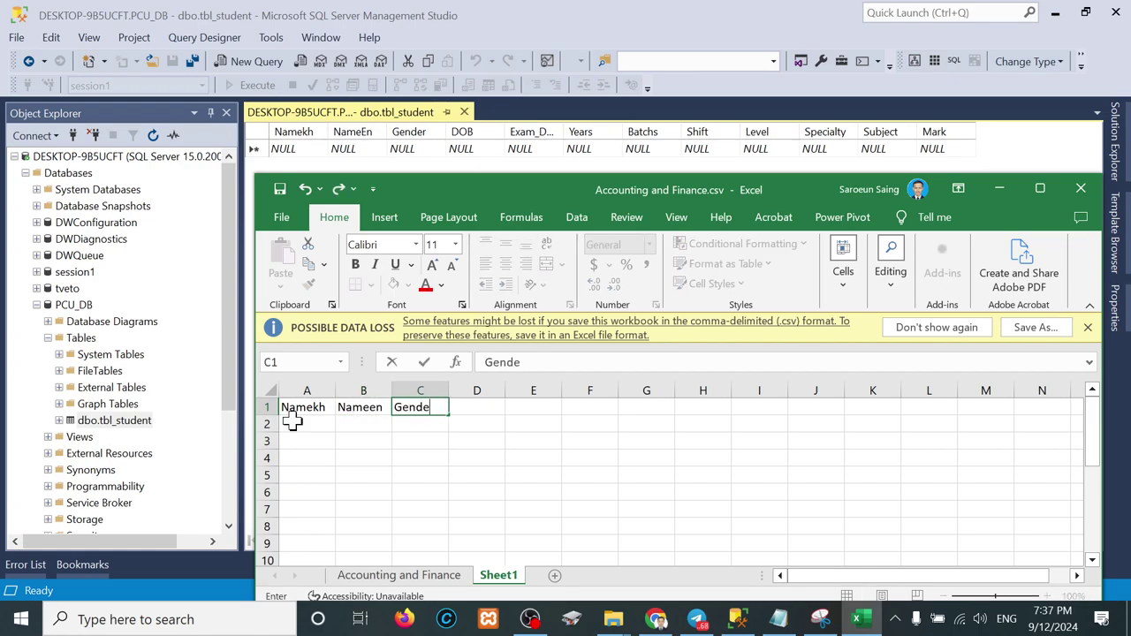
key(Tab)
text(DOB)
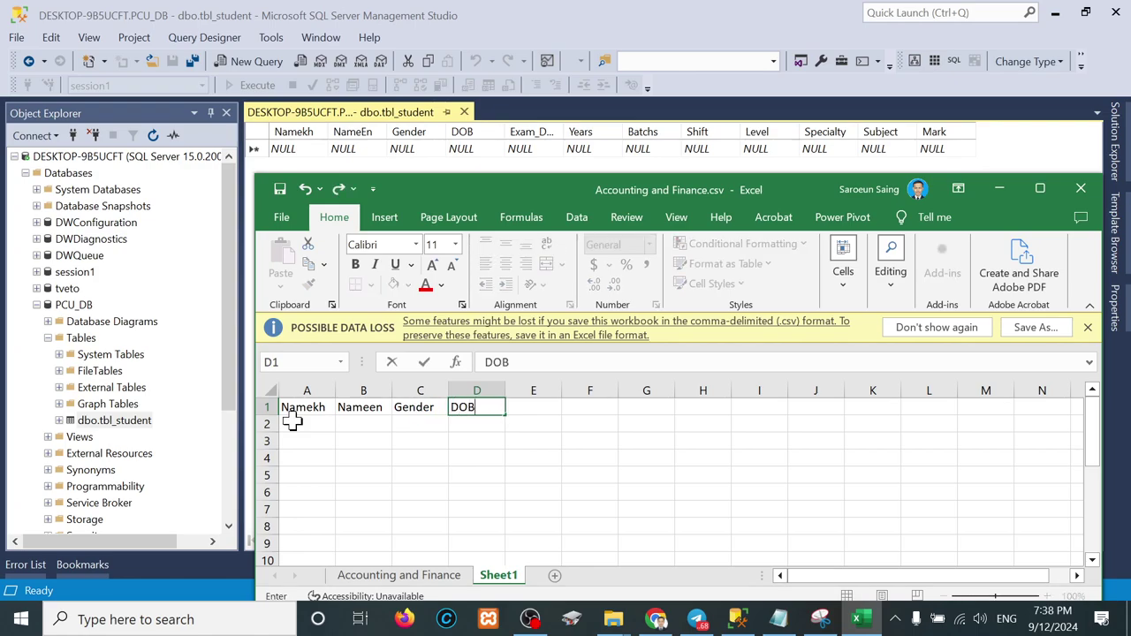
key(Tab)
text(Exam)
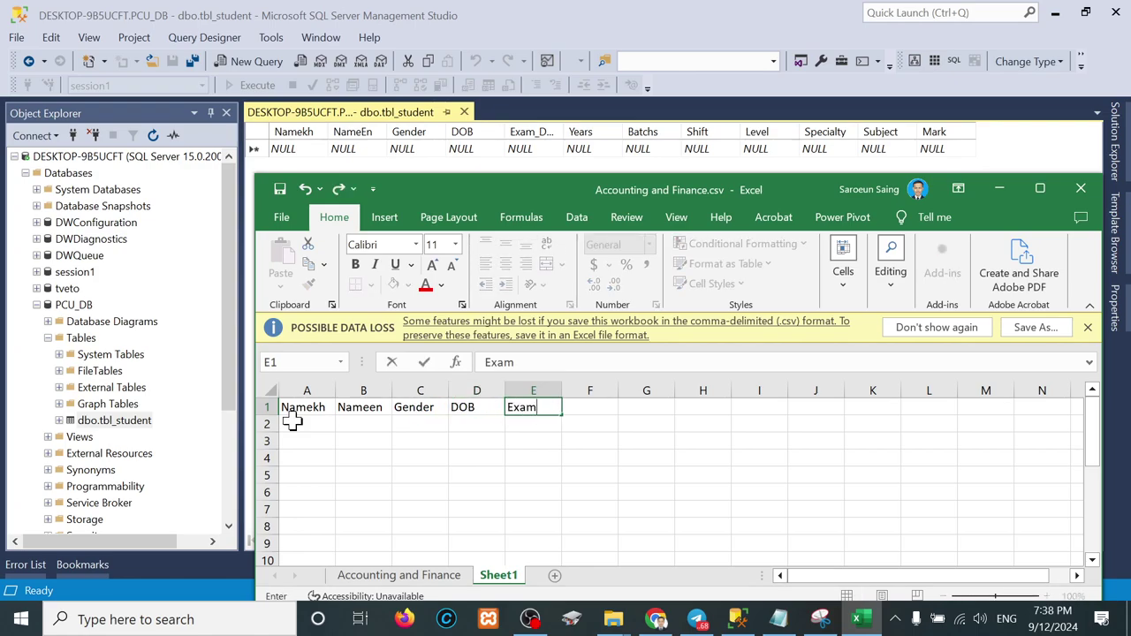
text(_date)
key(Tab)
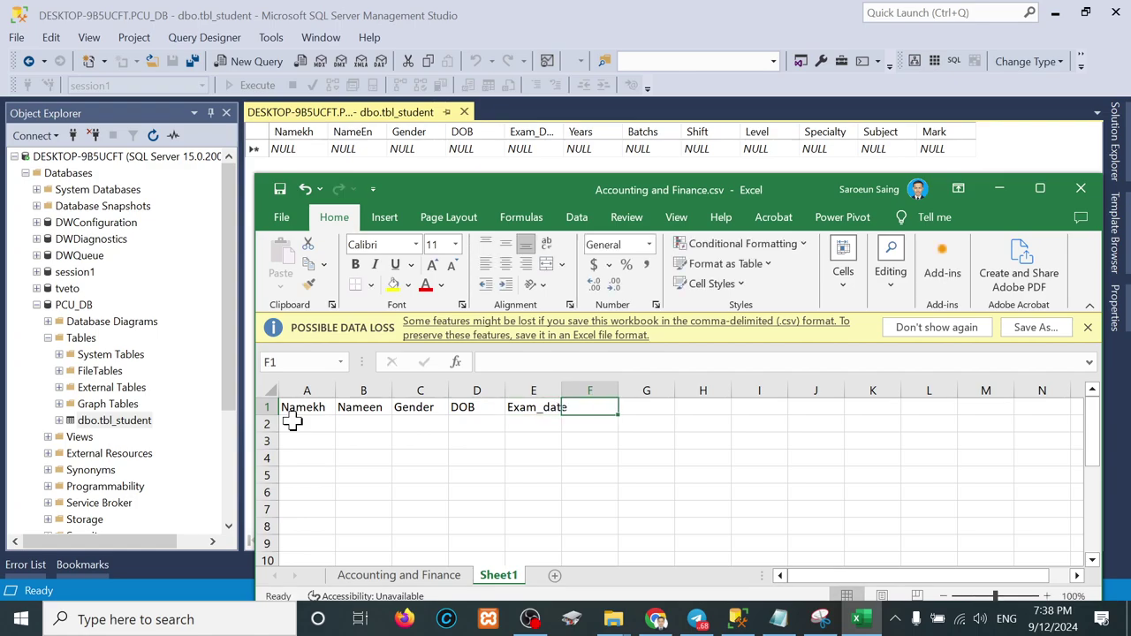
text(Years)
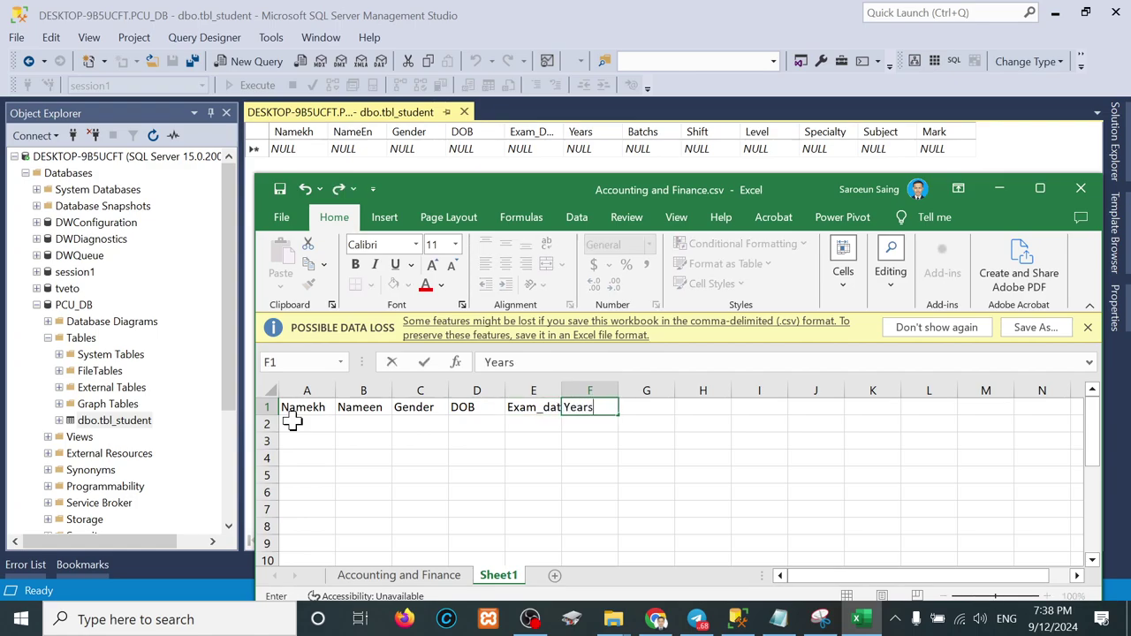
key(Tab)
text(Bac)
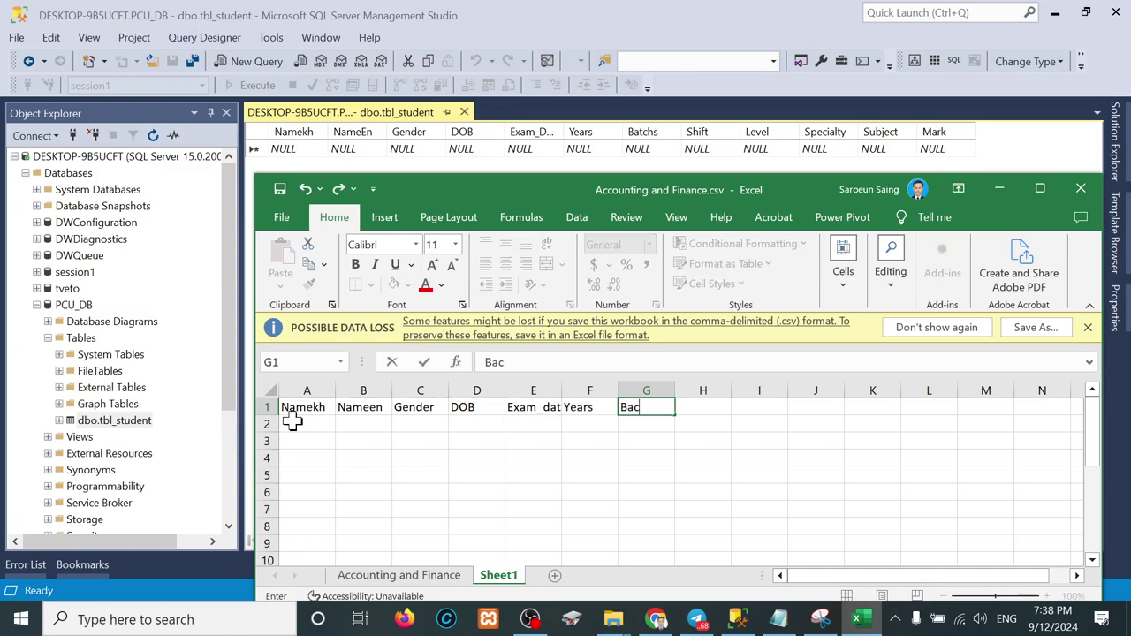
text(ths)
key(Tab)
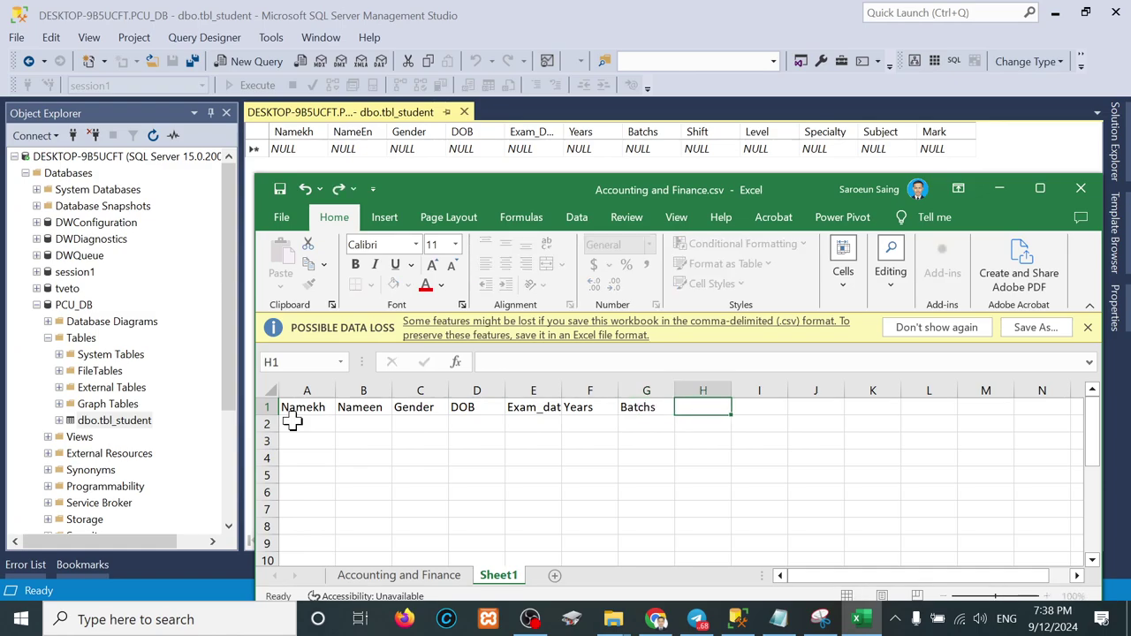
Step: Add headers Shif, Level, Specialty, Subject and Mark in H1:L1
text(Shif)
key(Tab)
text(Level)
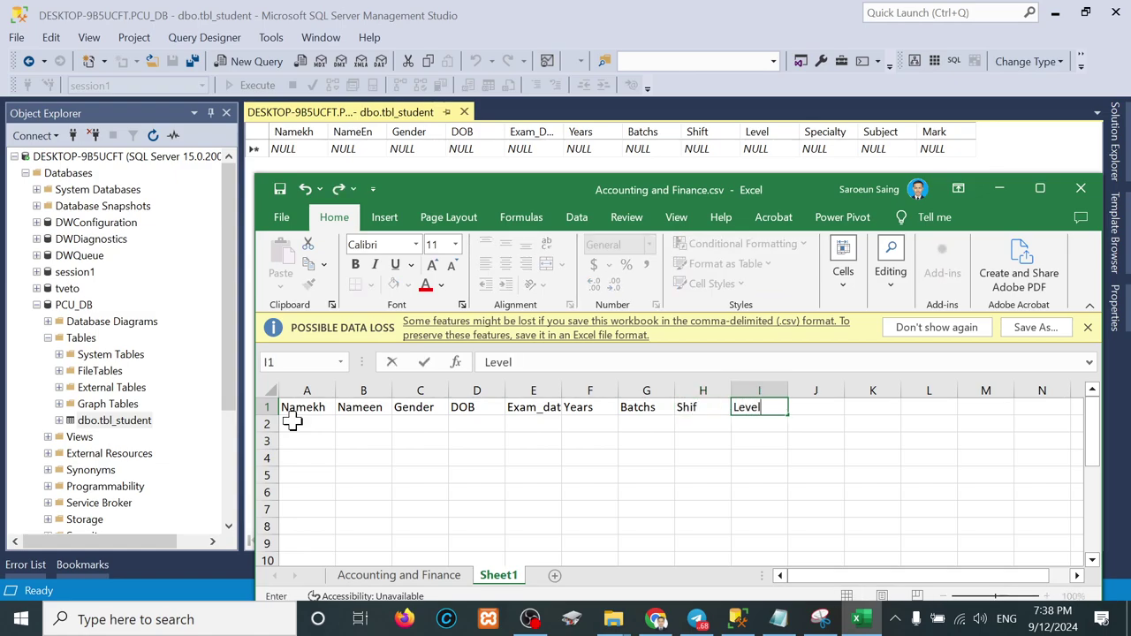
key(Tab)
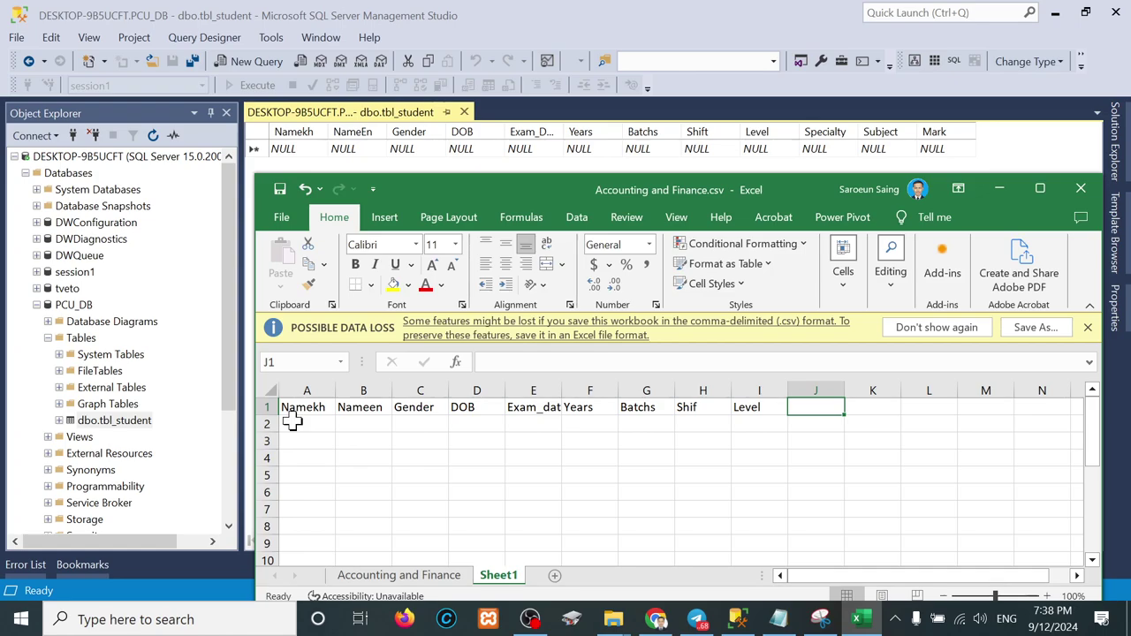
text(Specialt)
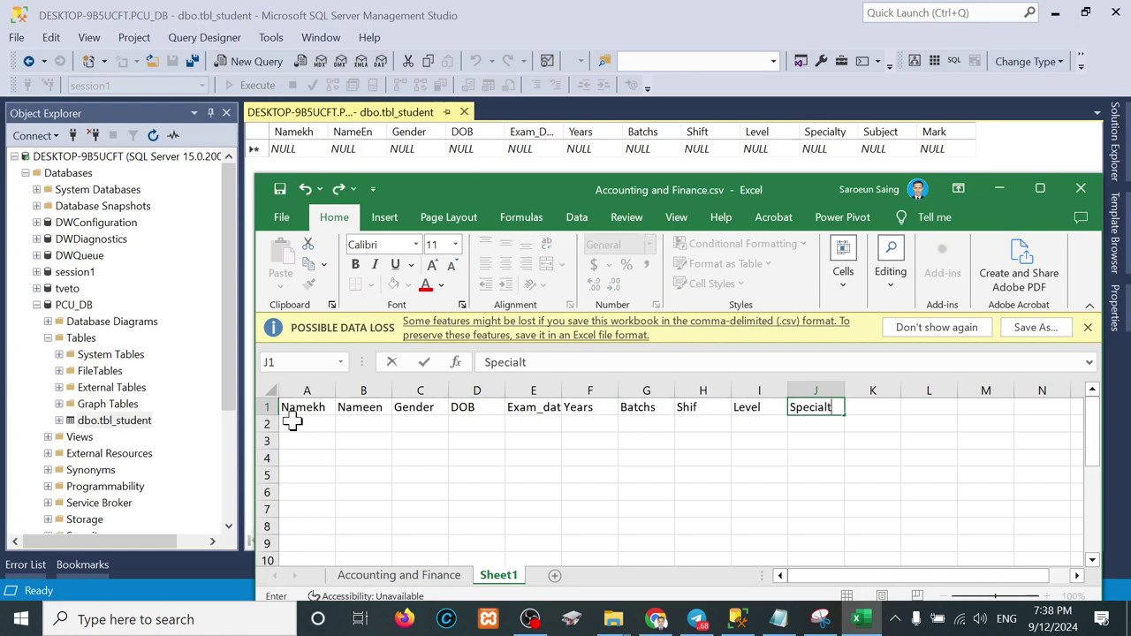
text(y)
key(Tab)
text(Subjec)
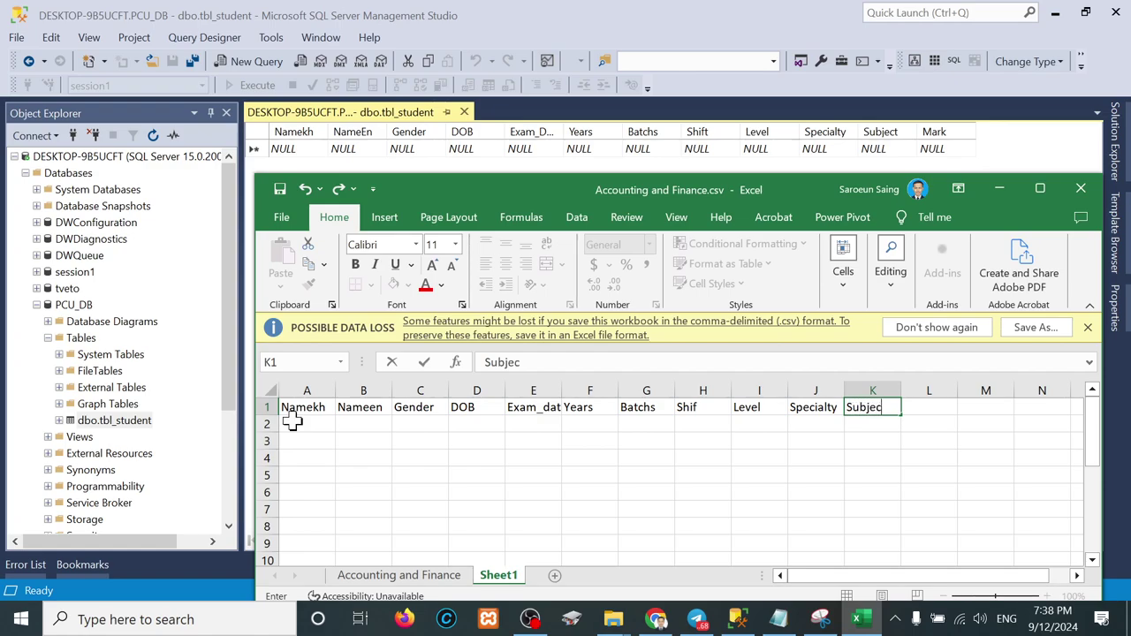
text(t)
key(Tab)
text(Mar)
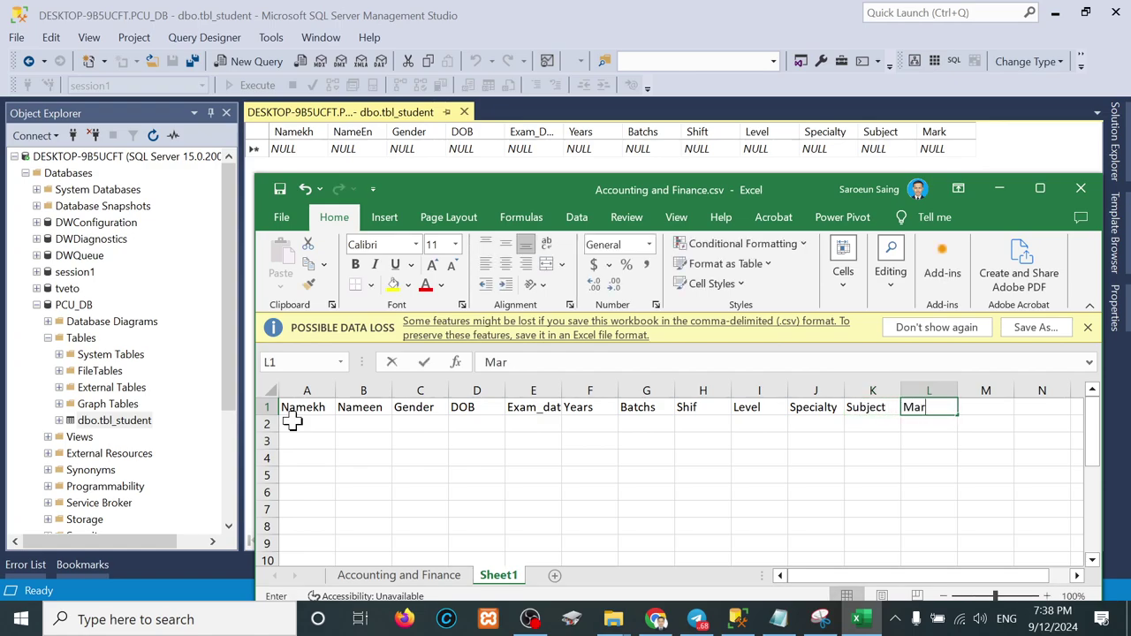
text(kl)
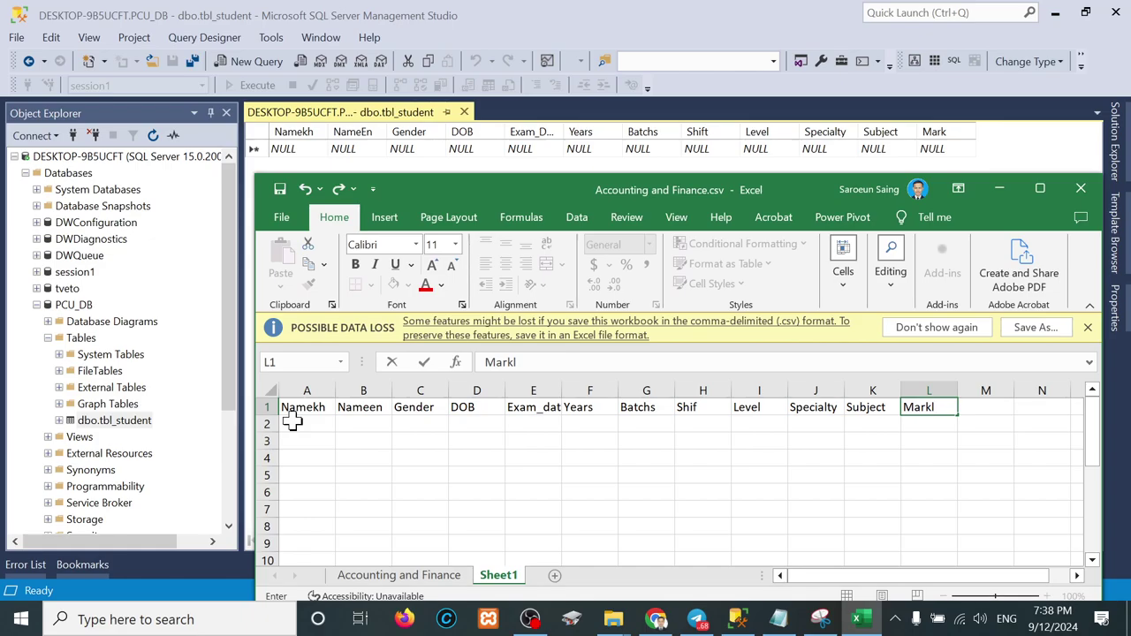
key(BackSpace)
key(Return)
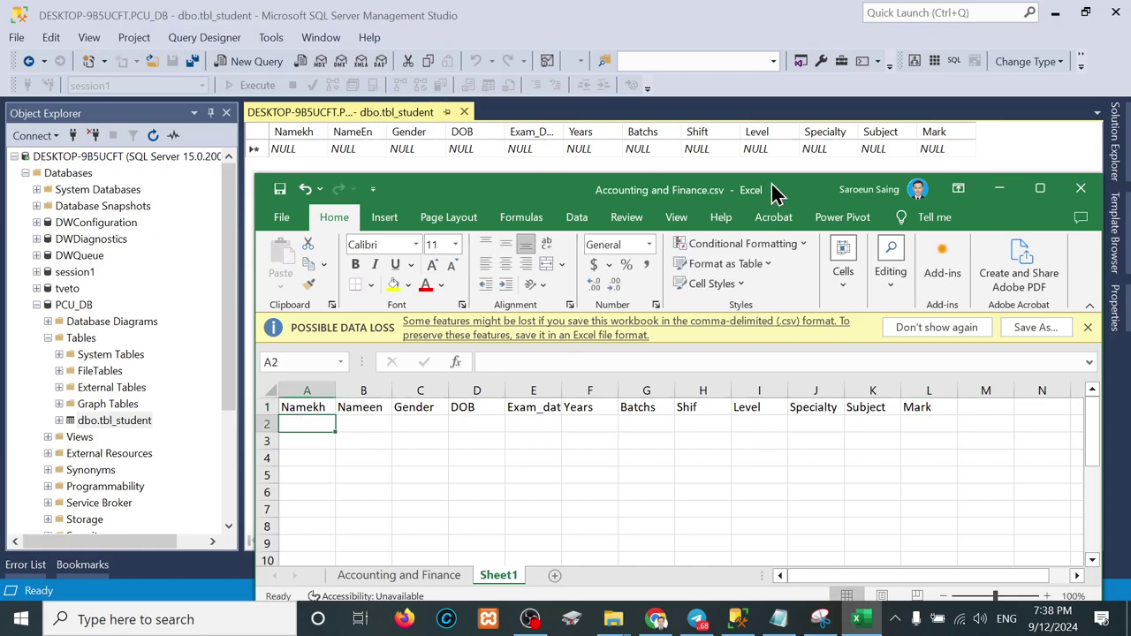
Step: Maximize the Excel window and select the header row A1:L1
drag(772, 193, 846, 150)
drag(1039, 122, 1130, 27)
click(1070, 16)
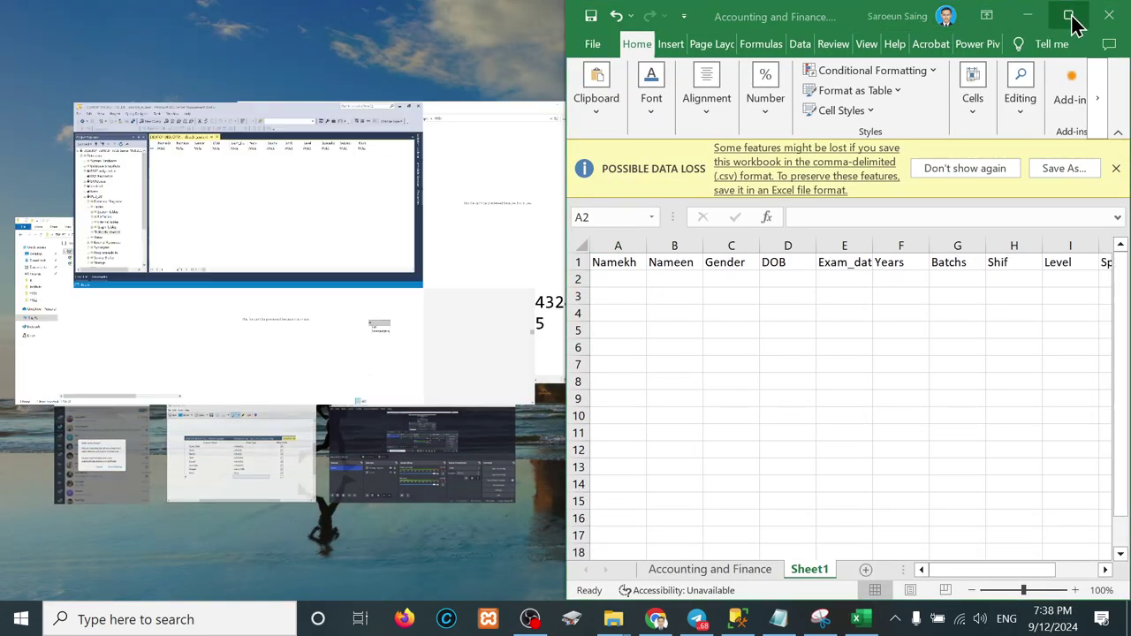
drag(49, 228, 676, 229)
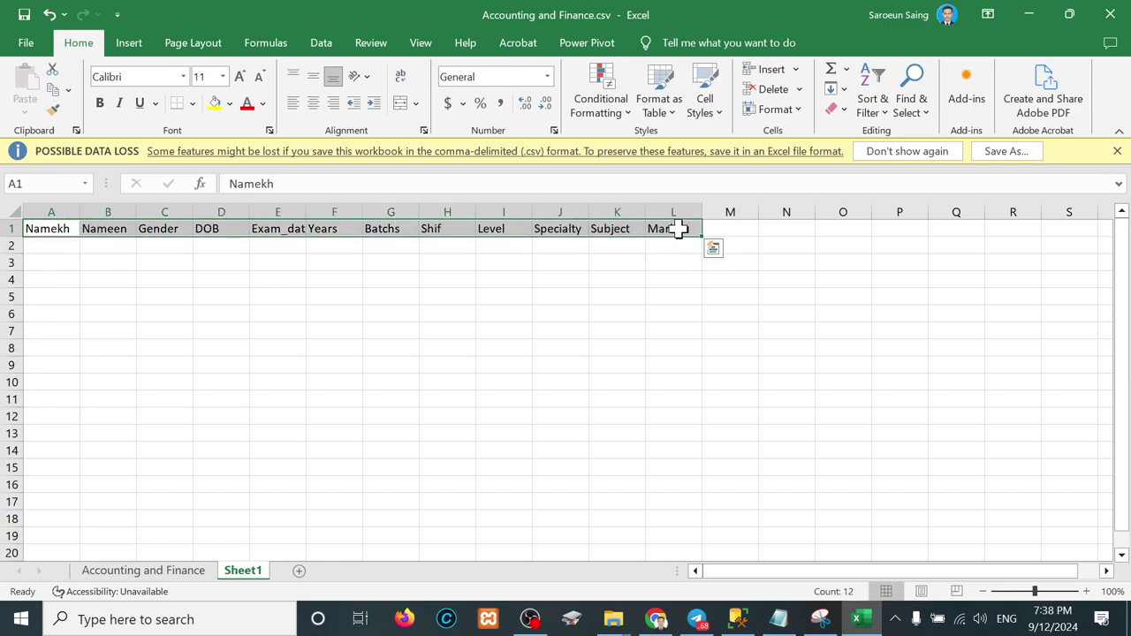
Step: Copy the student names and genders (B9:D18) from the Accounting and Finance sheet
click(120, 576)
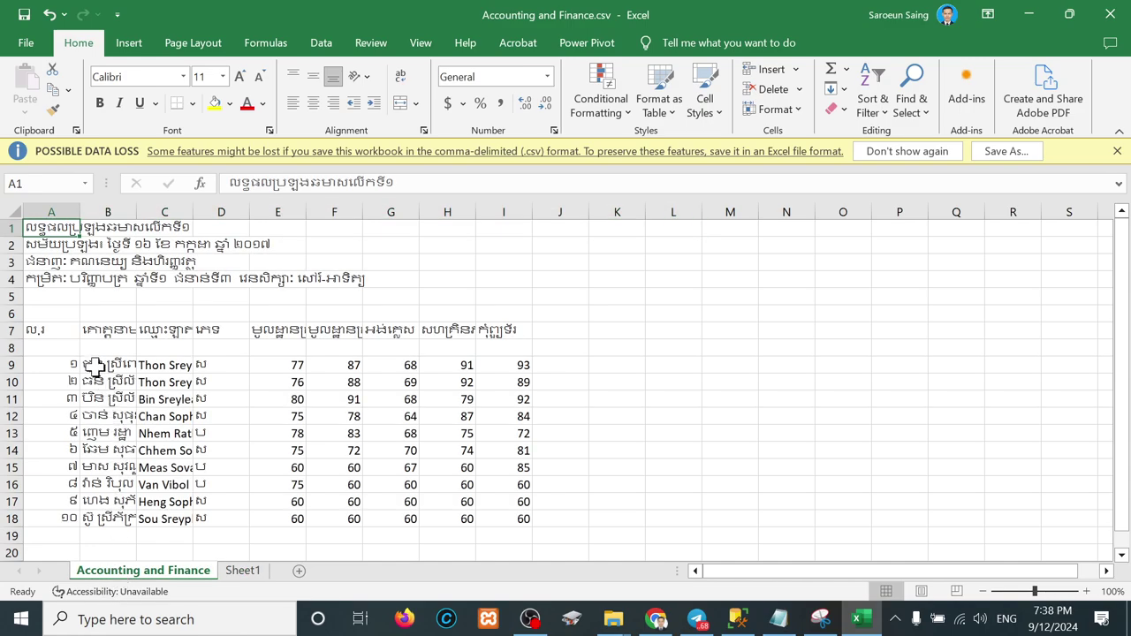
drag(94, 366, 221, 517)
key(ctrl+c)
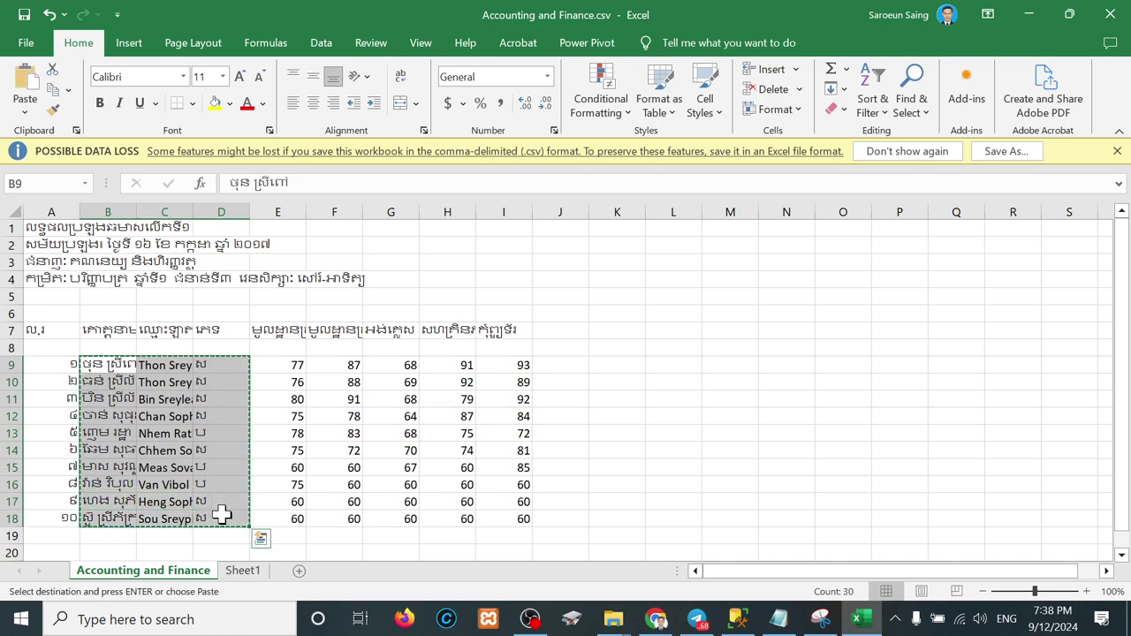
click(280, 329)
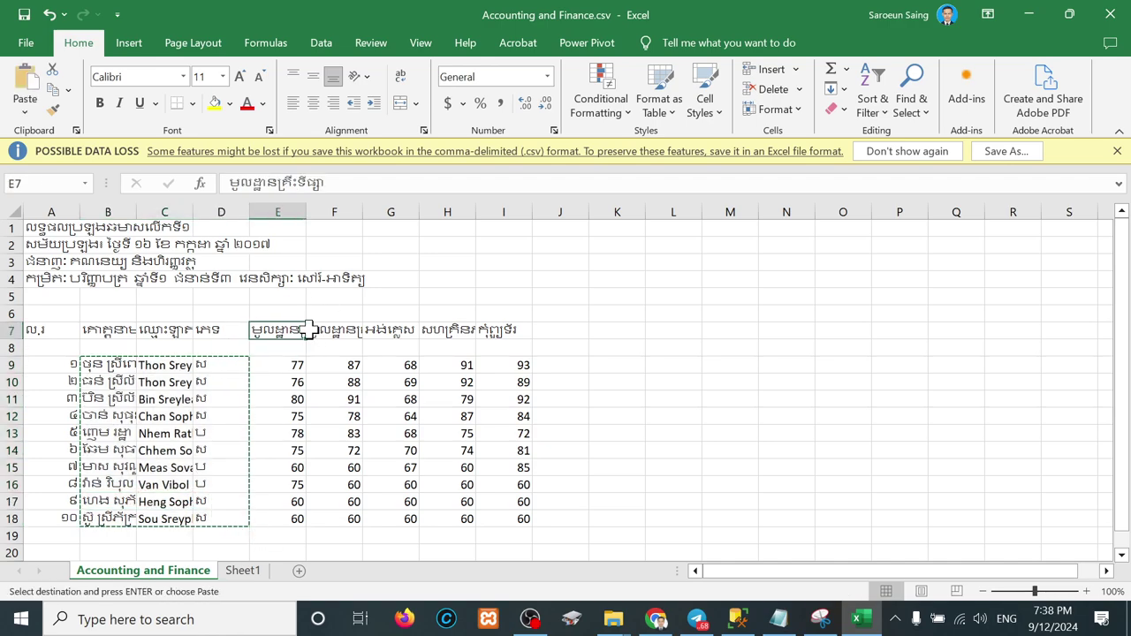
click(323, 329)
click(388, 329)
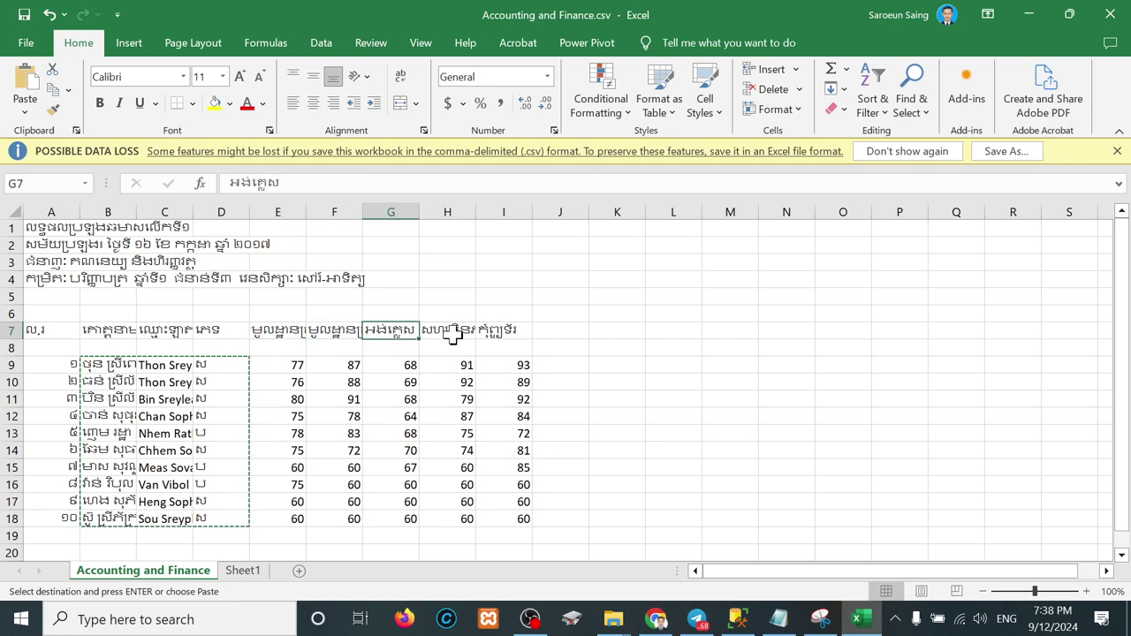
click(446, 329)
click(505, 331)
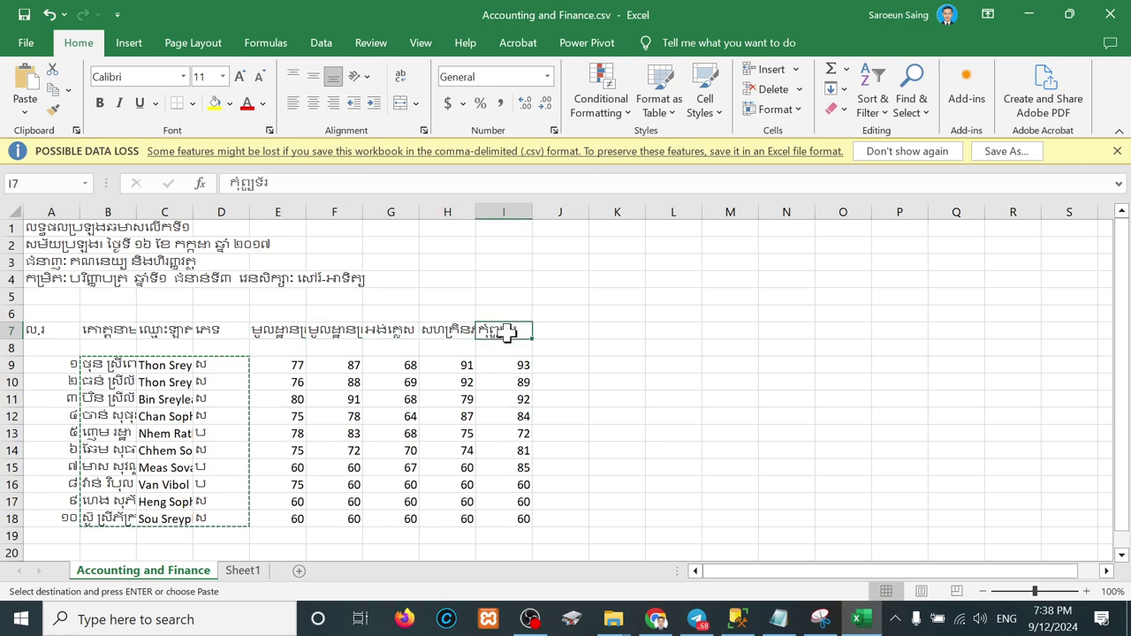
Step: Paste the student records at Sheet1 A2 and autofit columns A–C
click(241, 570)
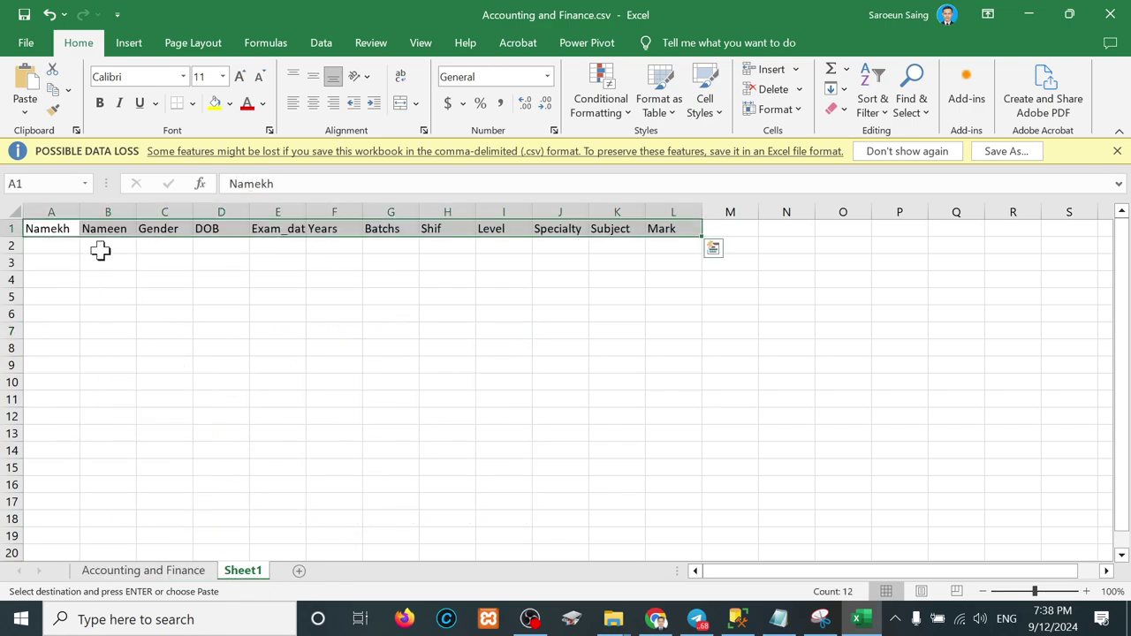
click(51, 245)
key(ctrl+v)
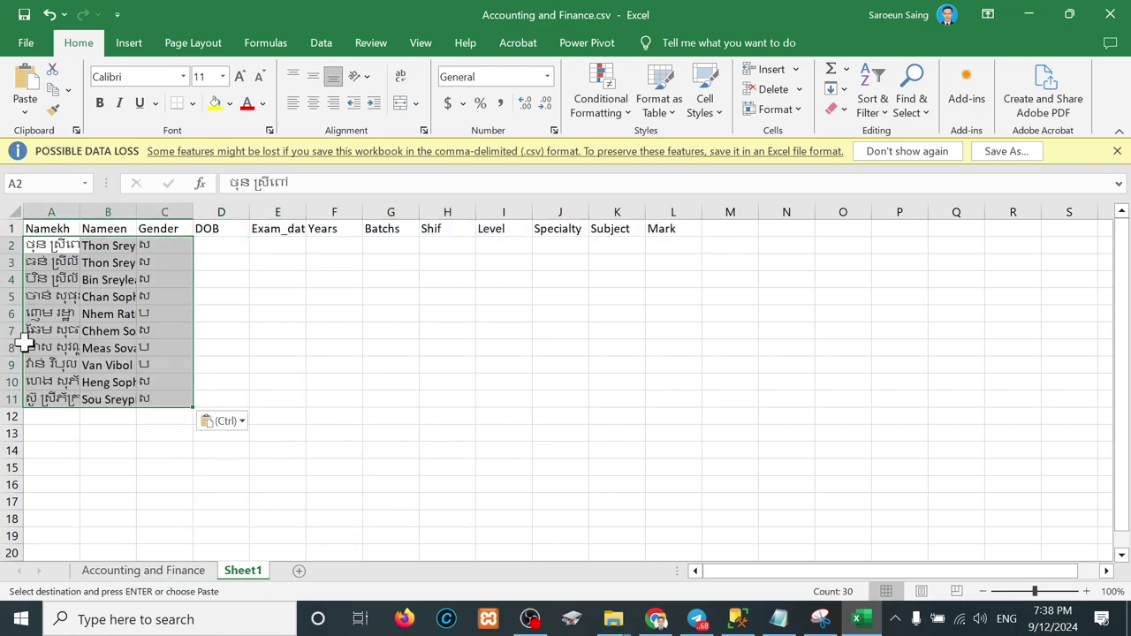
drag(66, 213, 191, 212)
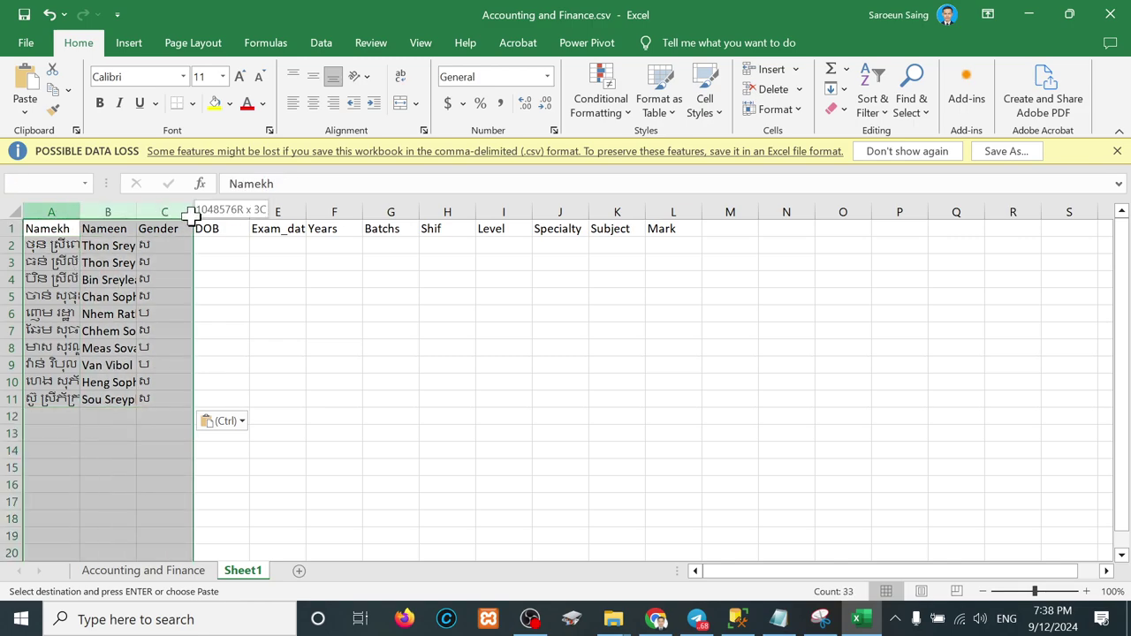
double_click(192, 212)
click(81, 415)
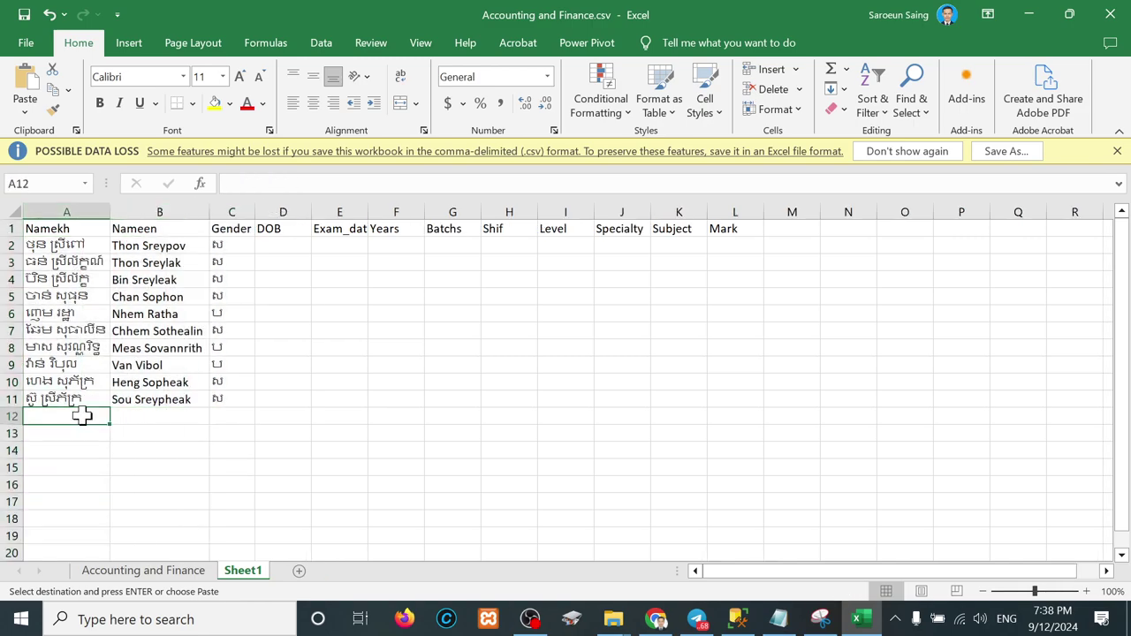
Step: Paste the ten-student block again at A12, A22, A32 and A42
key(ctrl+v)
scroll(182, 416, down, 4)
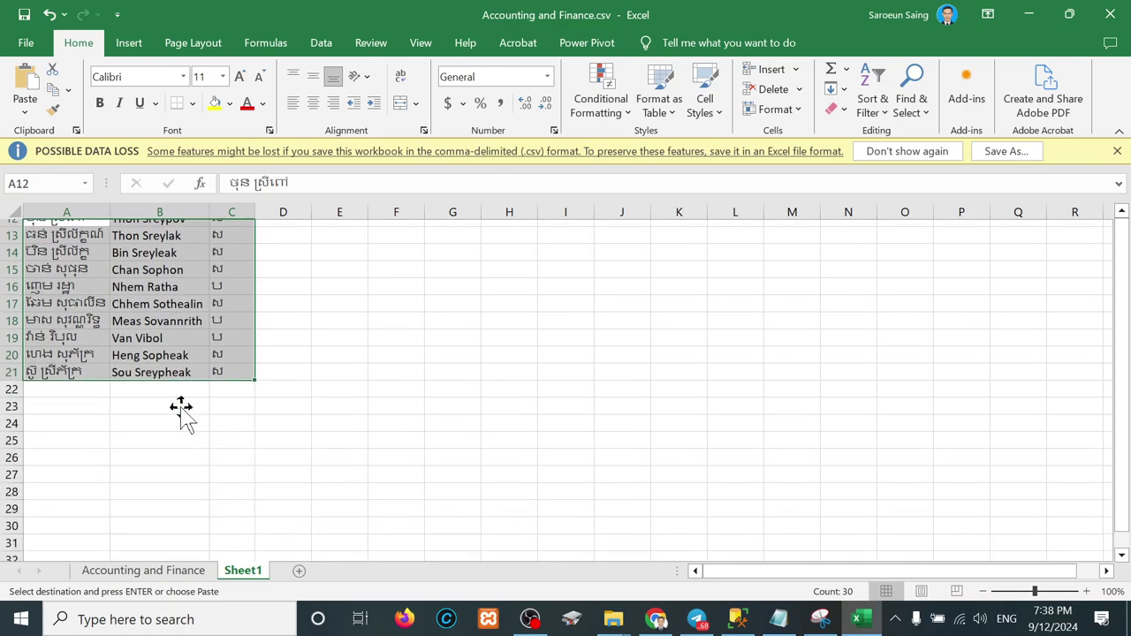
click(76, 367)
key(ctrl+v)
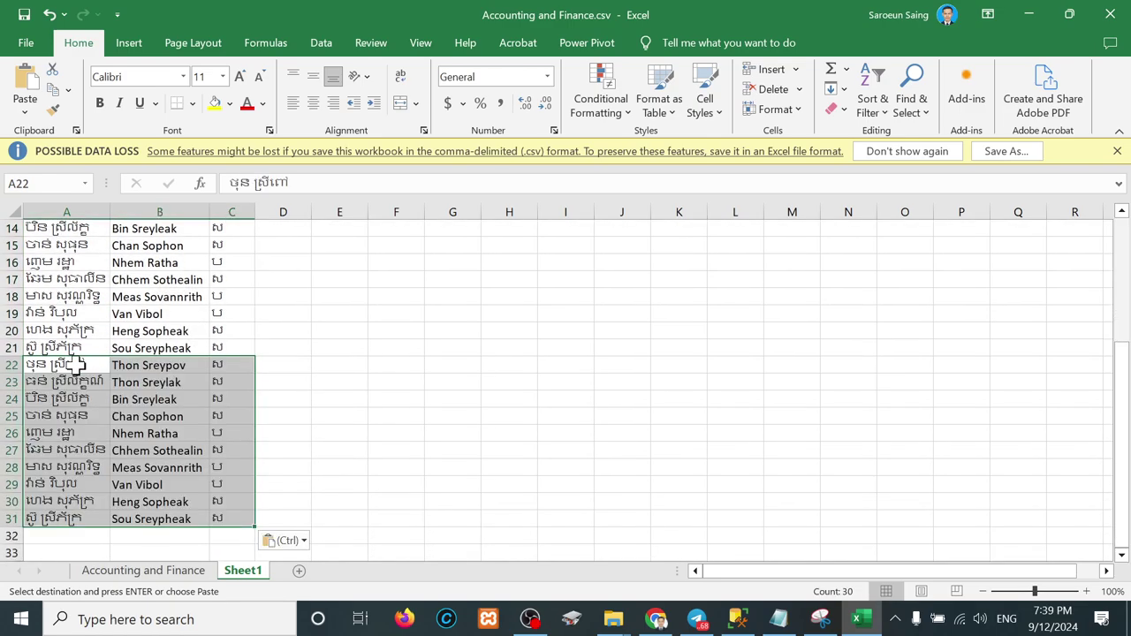
click(72, 540)
key(ctrl+v)
scroll(71, 530, down, 5)
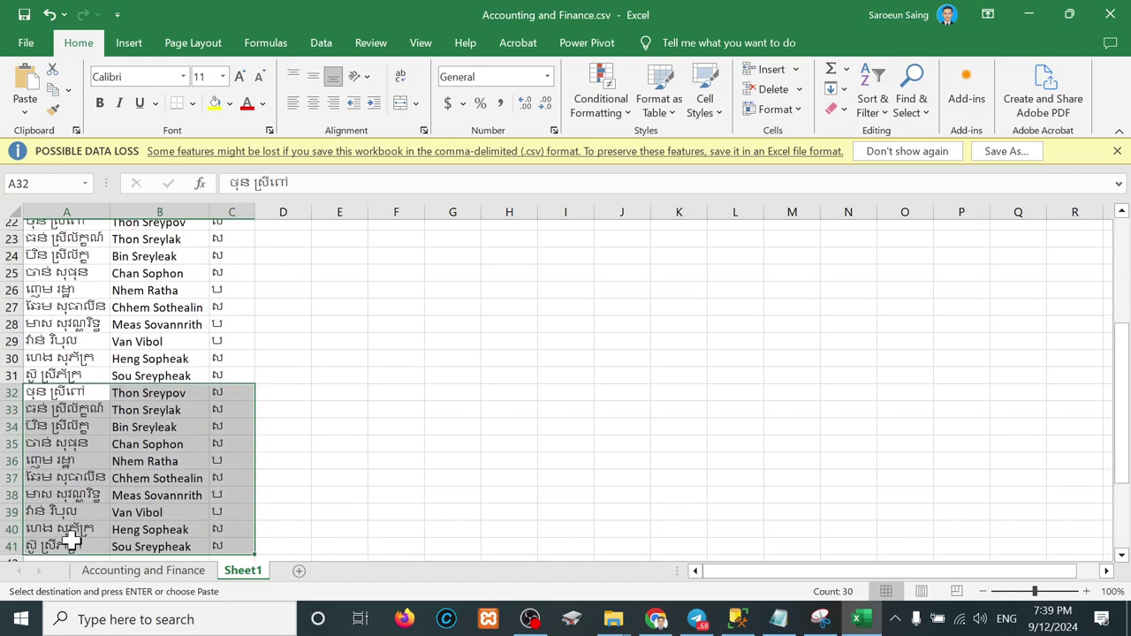
click(69, 450)
key(ctrl+v)
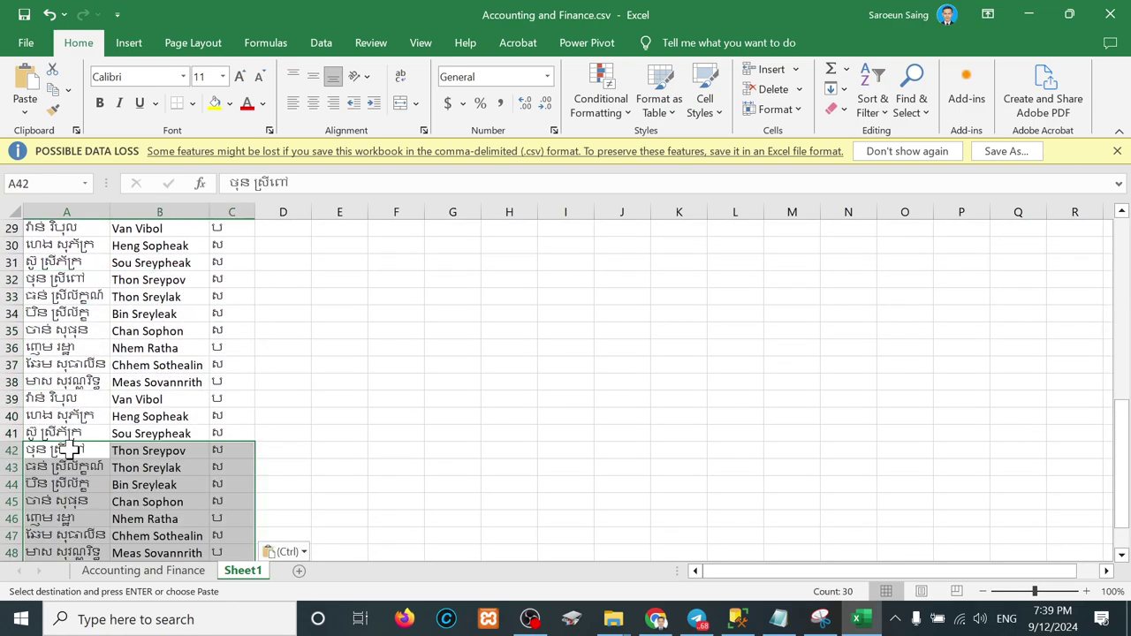
scroll(307, 435, up, 9)
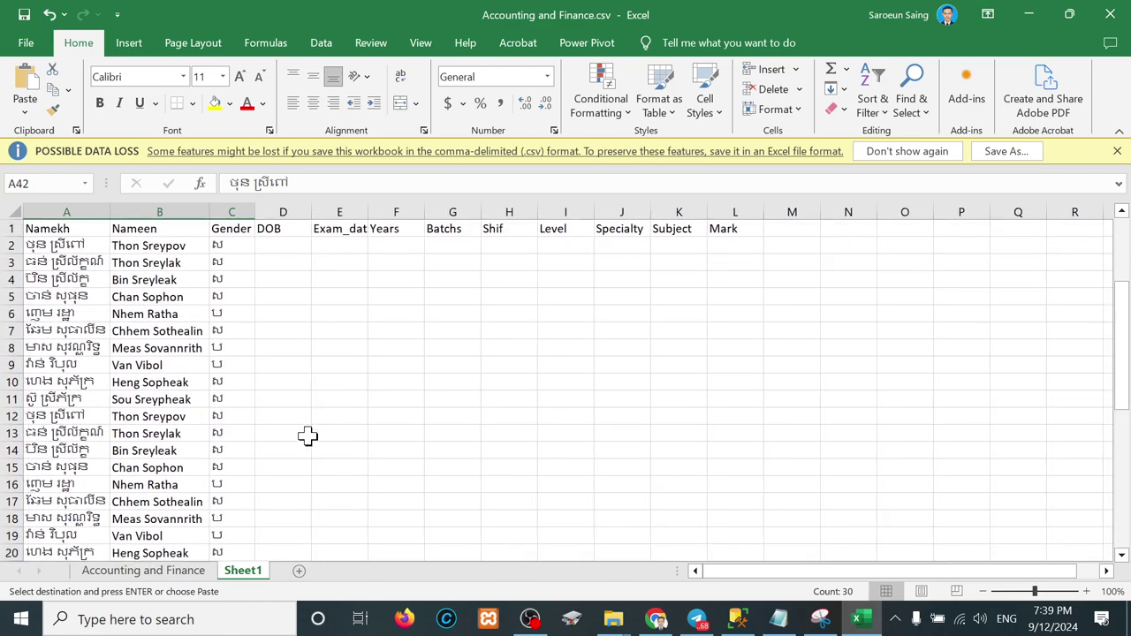
Step: Copy the score headers E7:I7 from the Accounting and Finance sheet, then return to Sheet1
click(167, 571)
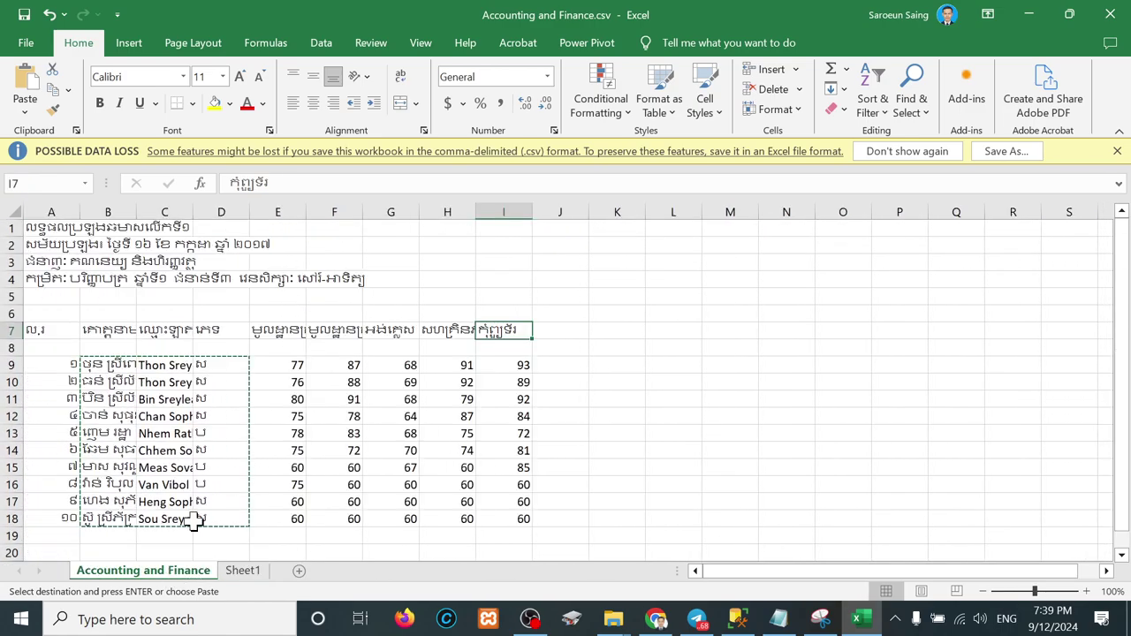
click(278, 331)
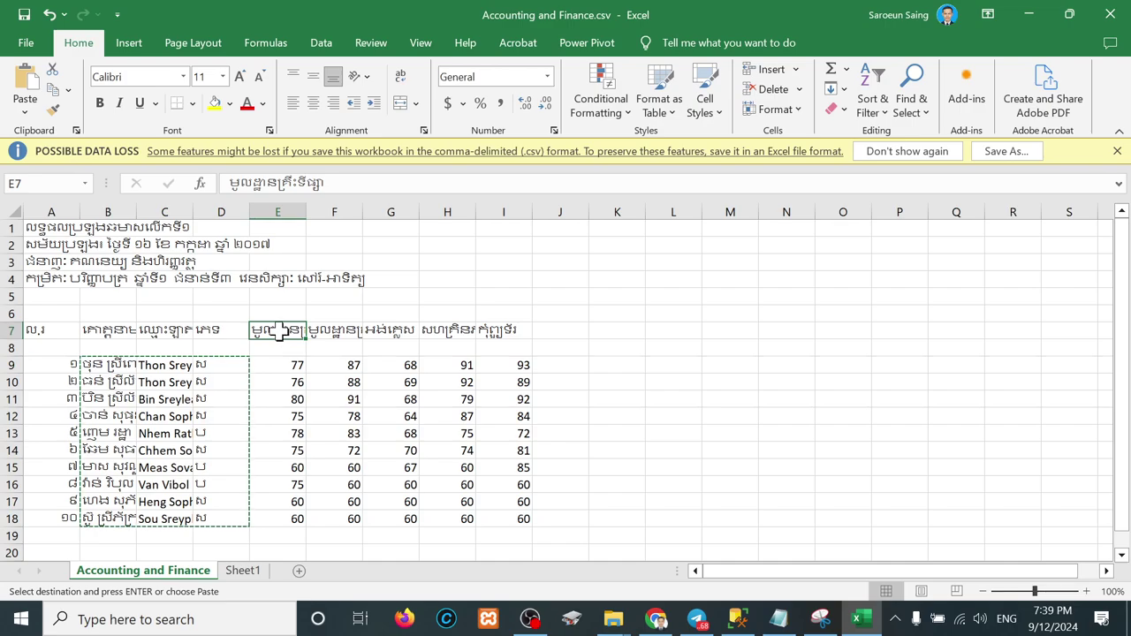
drag(278, 330, 489, 332)
key(ctrl+c)
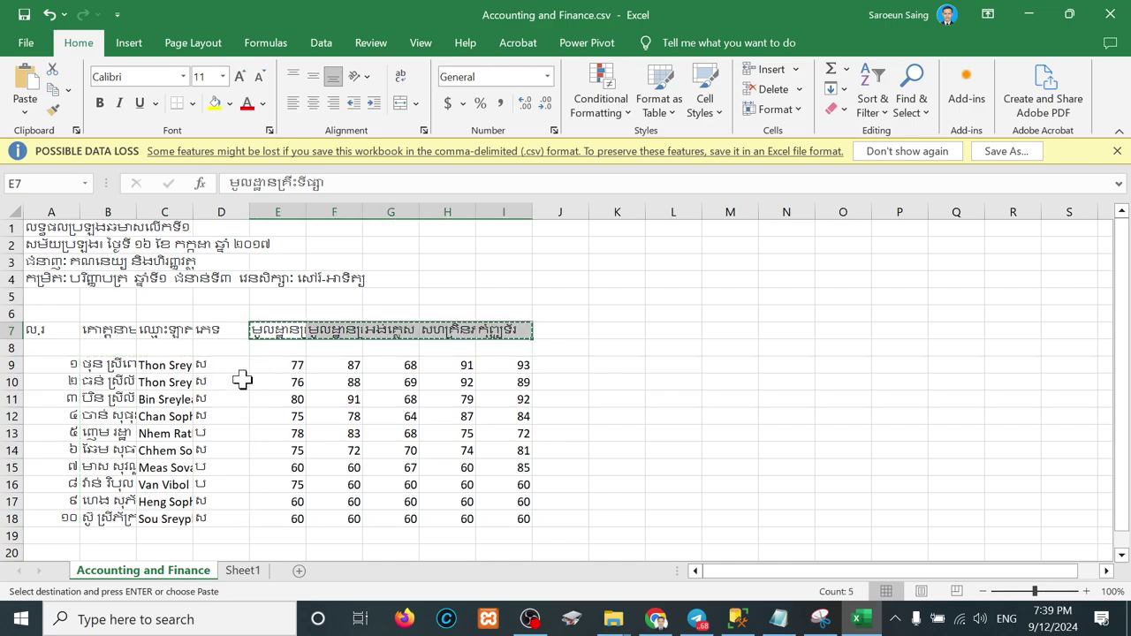
click(242, 572)
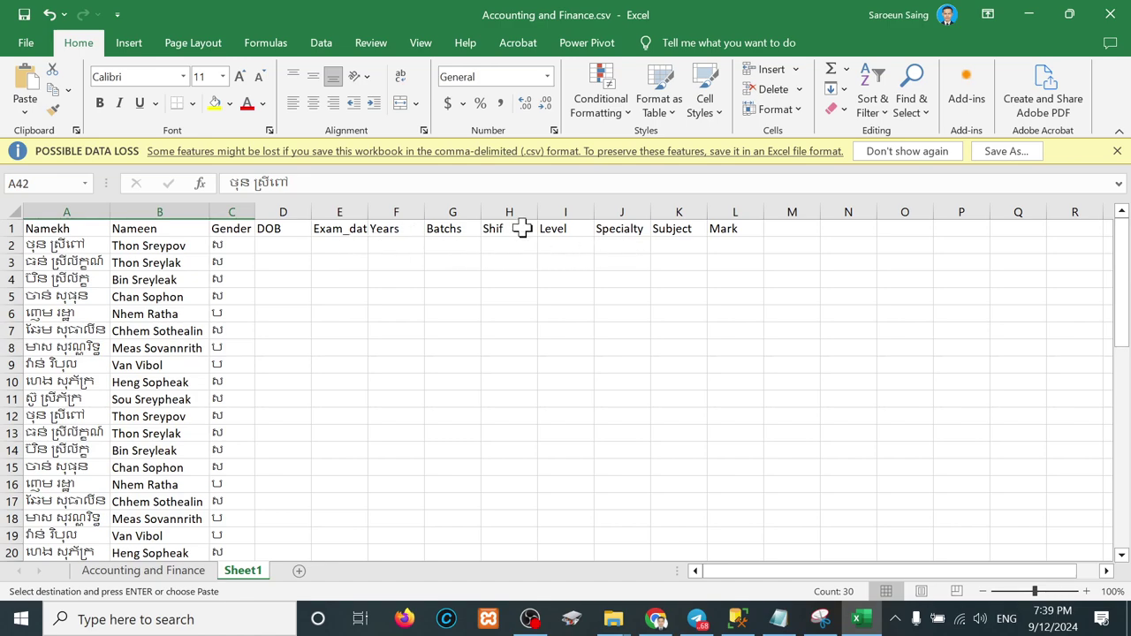
Step: Correct the misspelled H1 header to 'Shift'
double_click(523, 228)
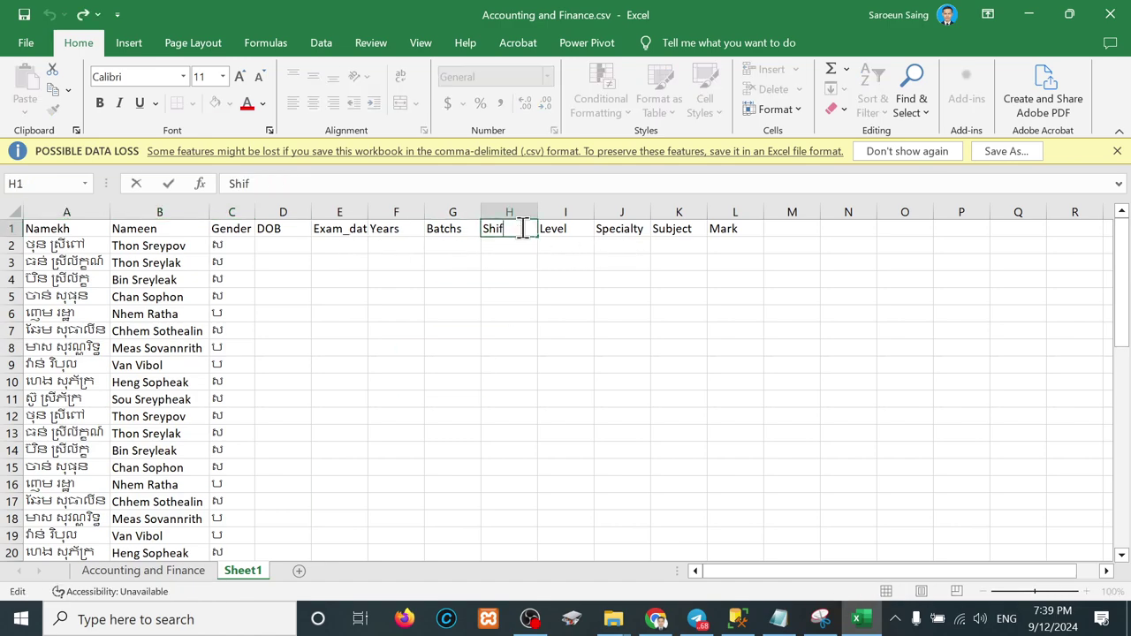
click(622, 248)
click(675, 246)
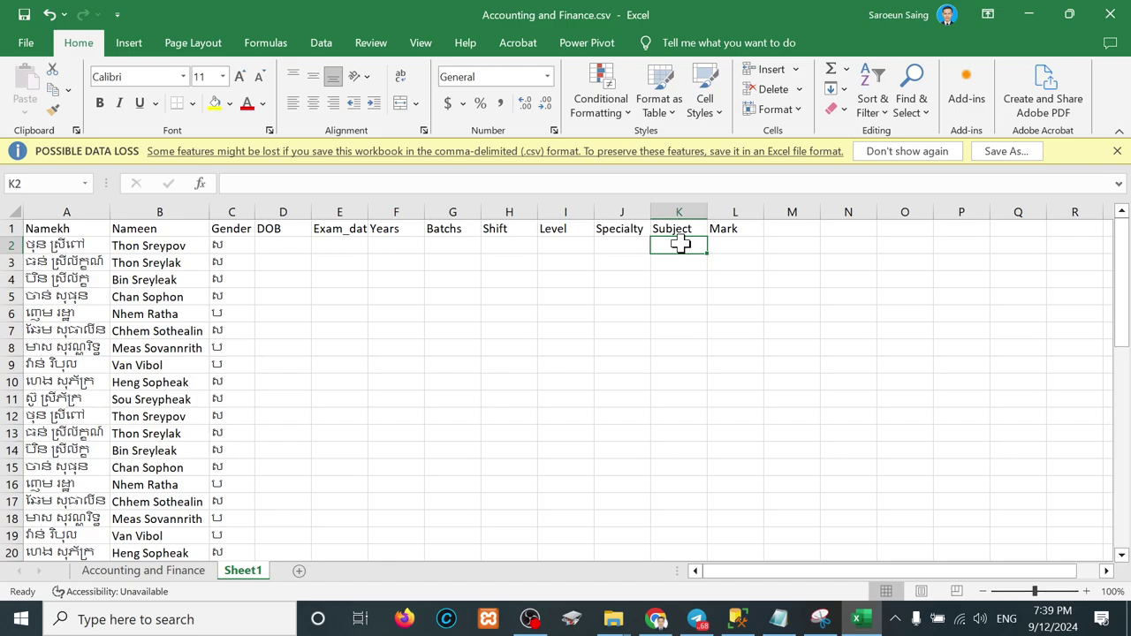
Step: Paste the Accounting and Finance subject headers E7:I7 at Sheet1 K2 and autofit column K
click(162, 572)
key(ctrl+c)
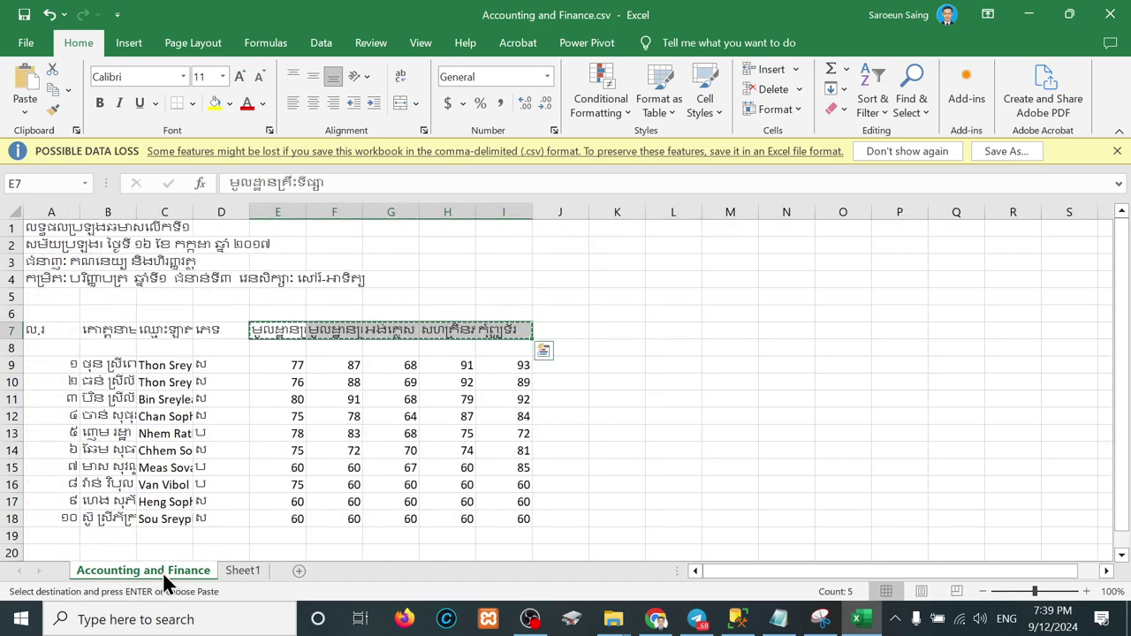
click(238, 570)
key(ctrl+v)
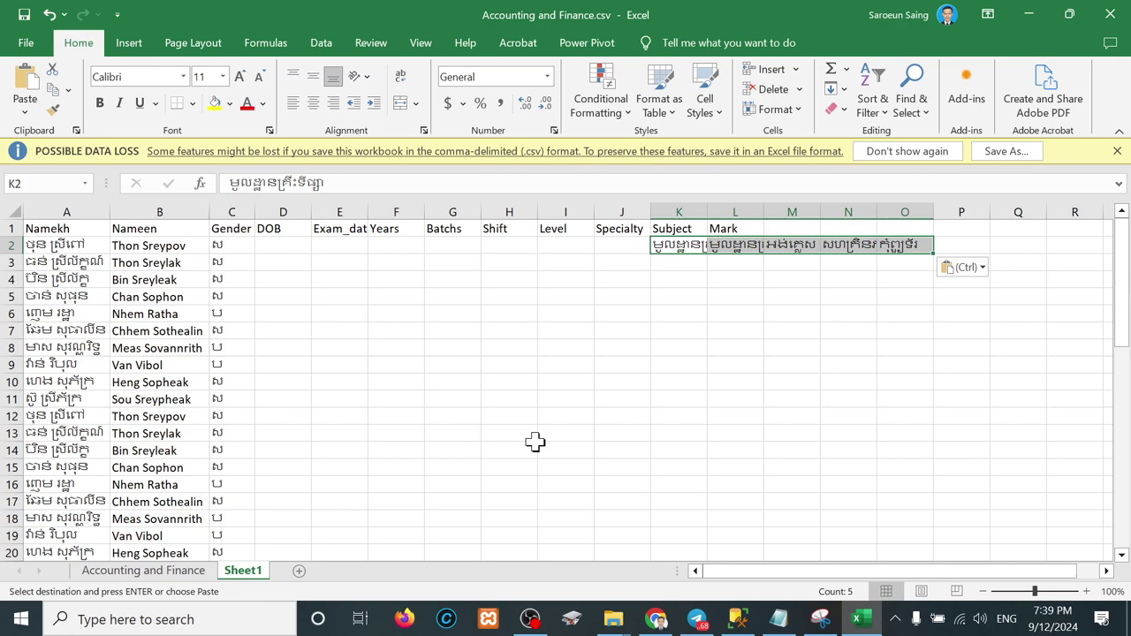
click(695, 246)
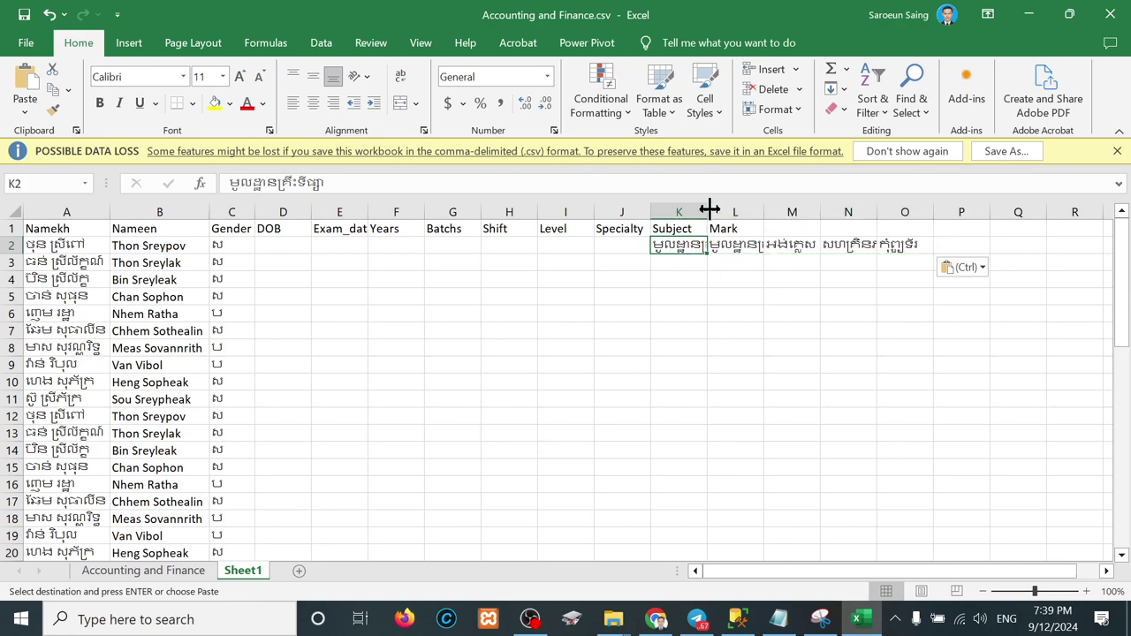
double_click(708, 208)
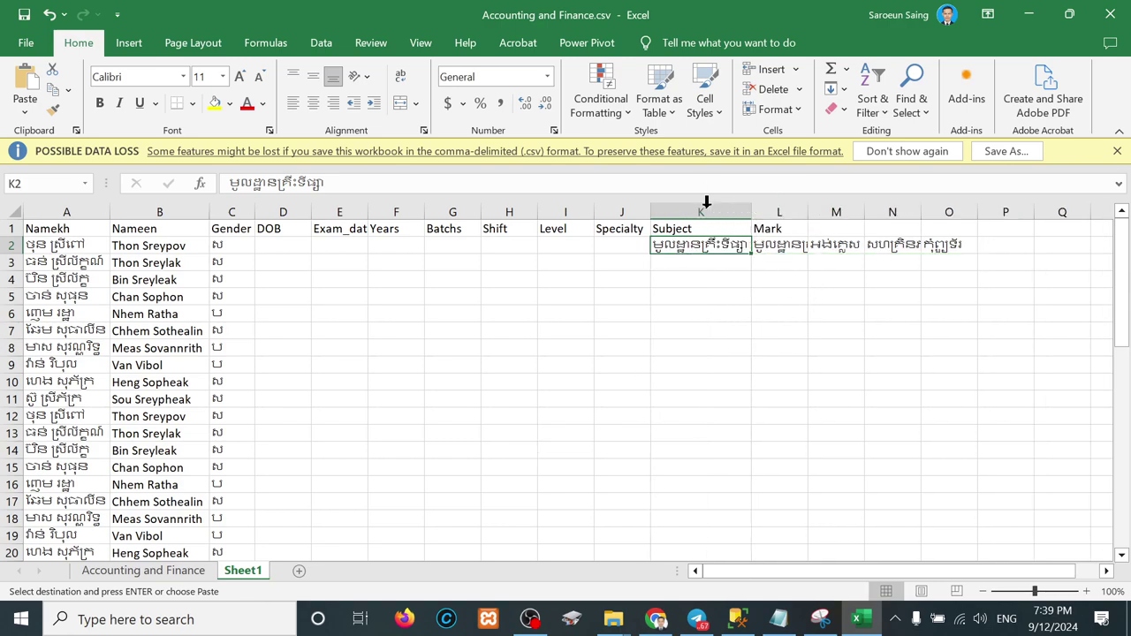
Step: Put the second subject name in K12, widen column K, and clear it from L2
click(783, 253)
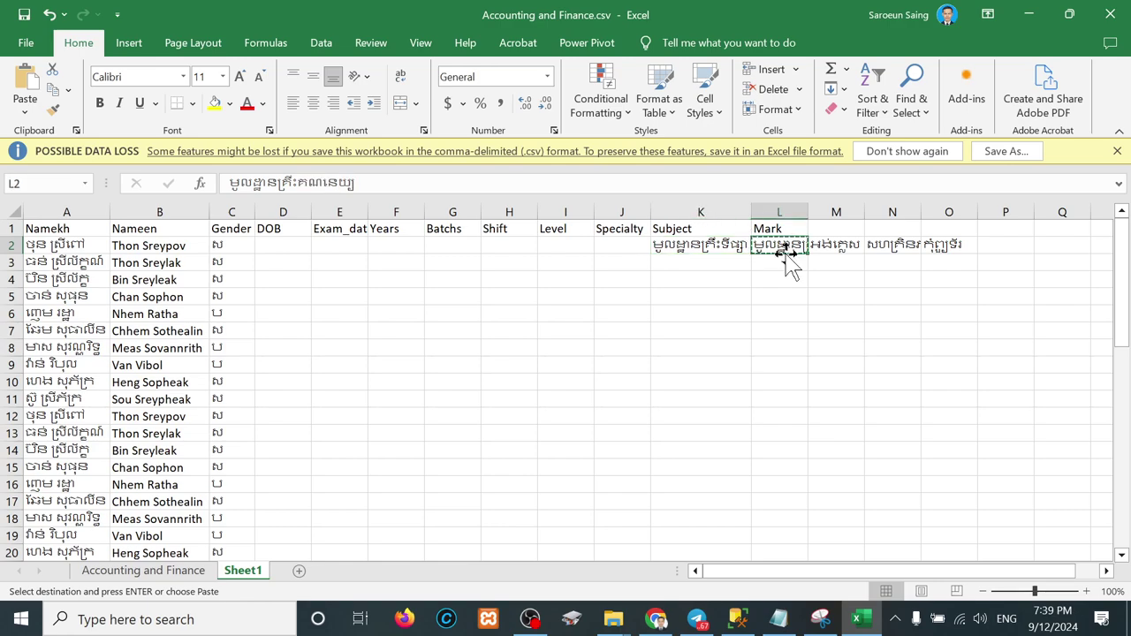
click(40, 249)
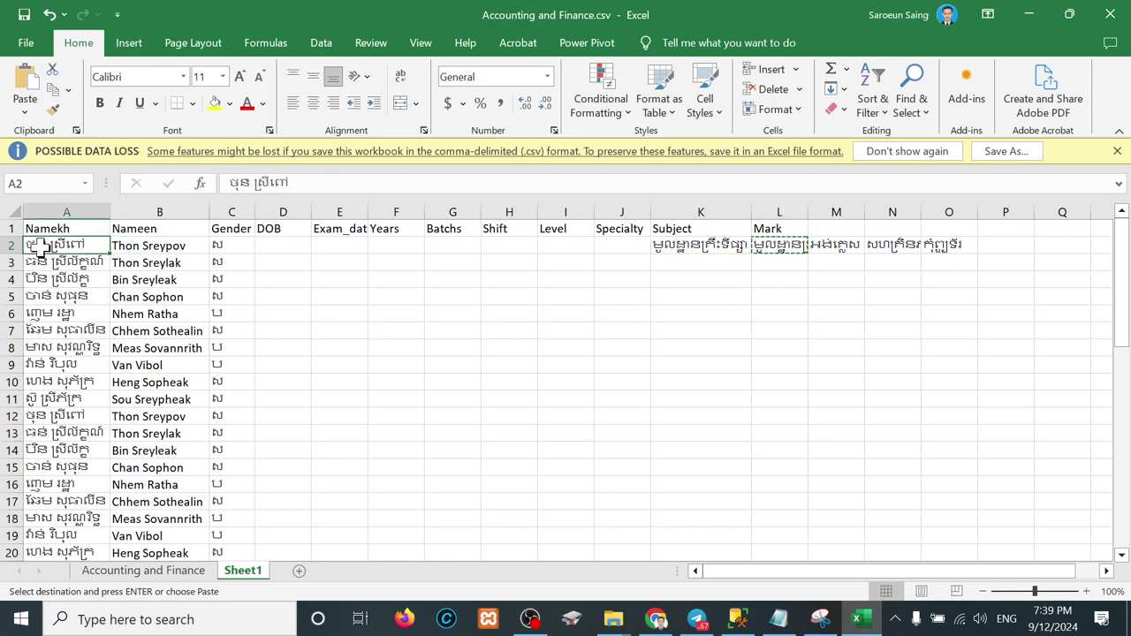
drag(71, 417, 765, 421)
click(714, 415)
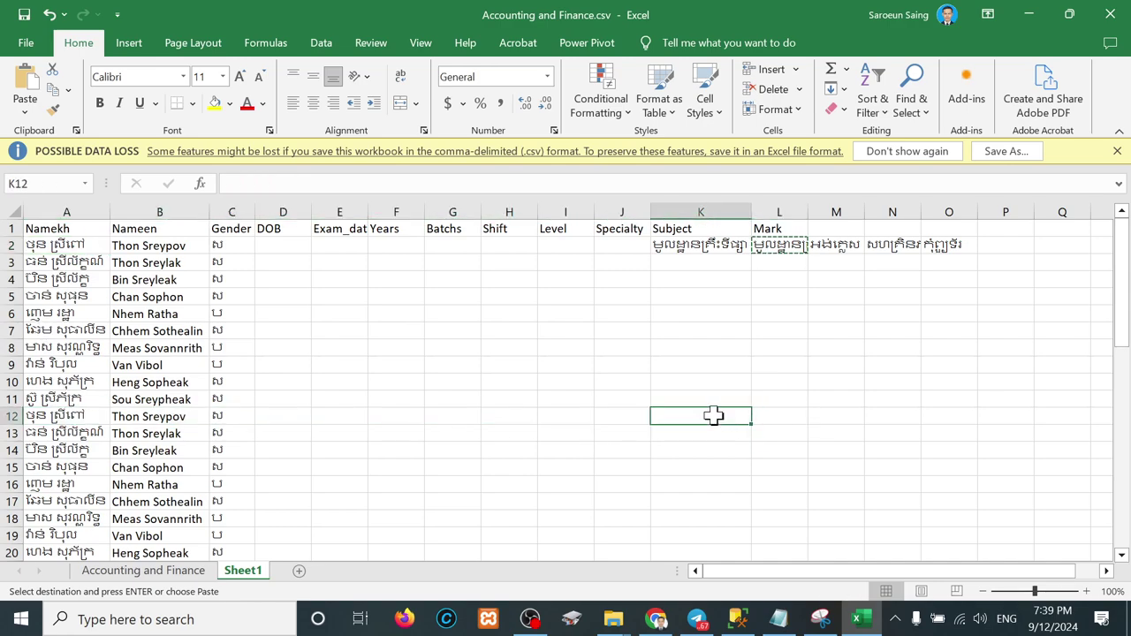
key(ctrl+v)
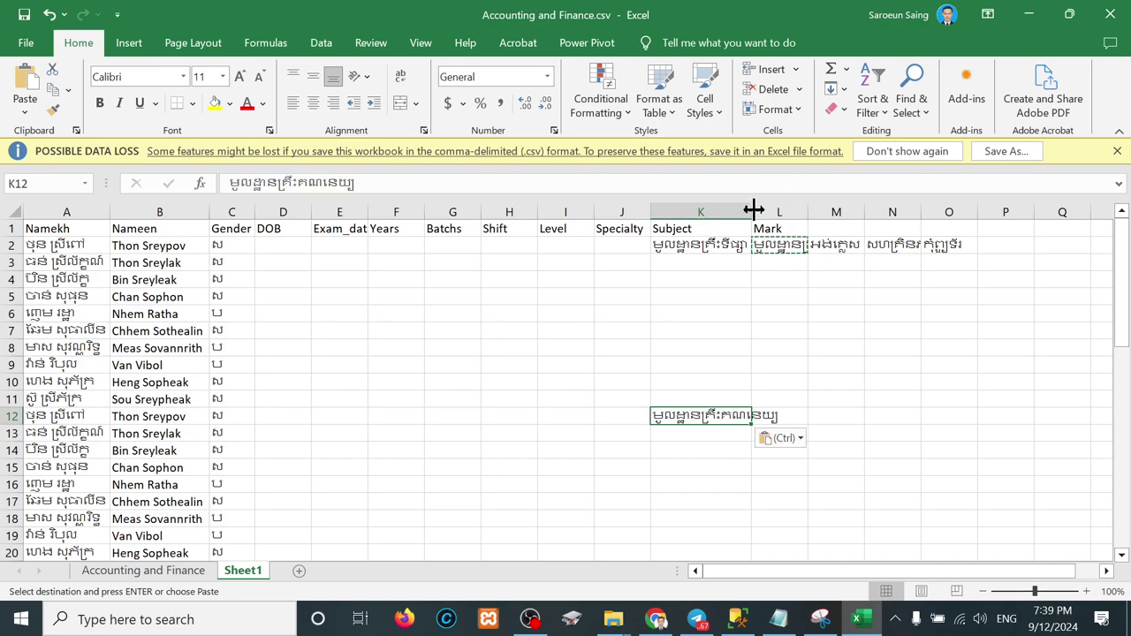
double_click(753, 210)
click(806, 250)
key(Delete)
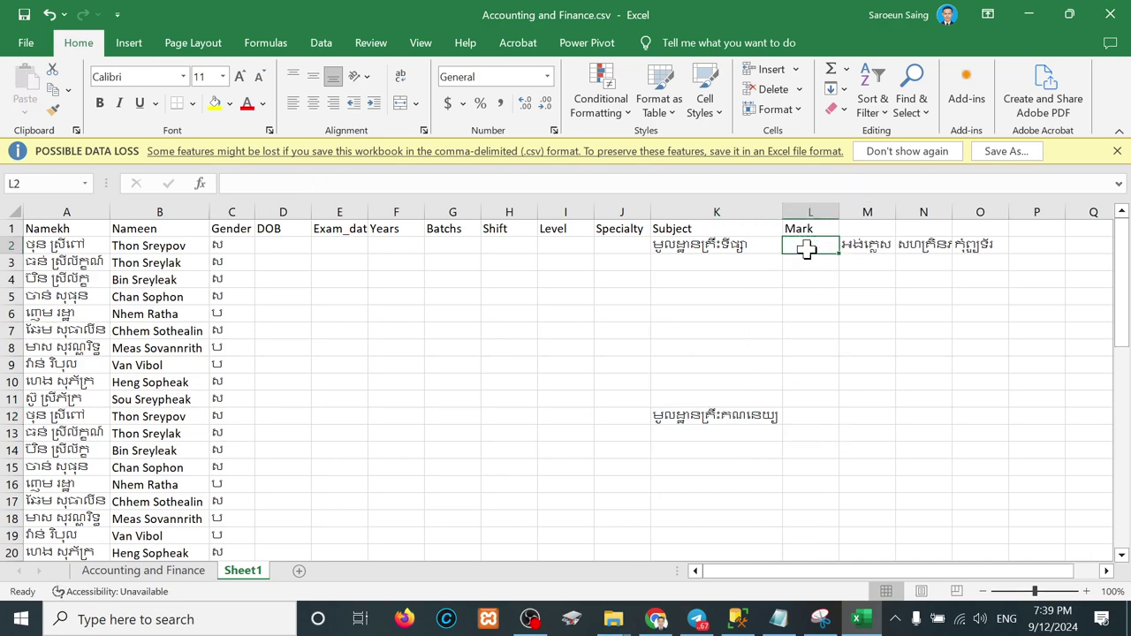
Step: Copy the third subject name from M2 and check where the name list repeats
click(860, 244)
key(ctrl+c)
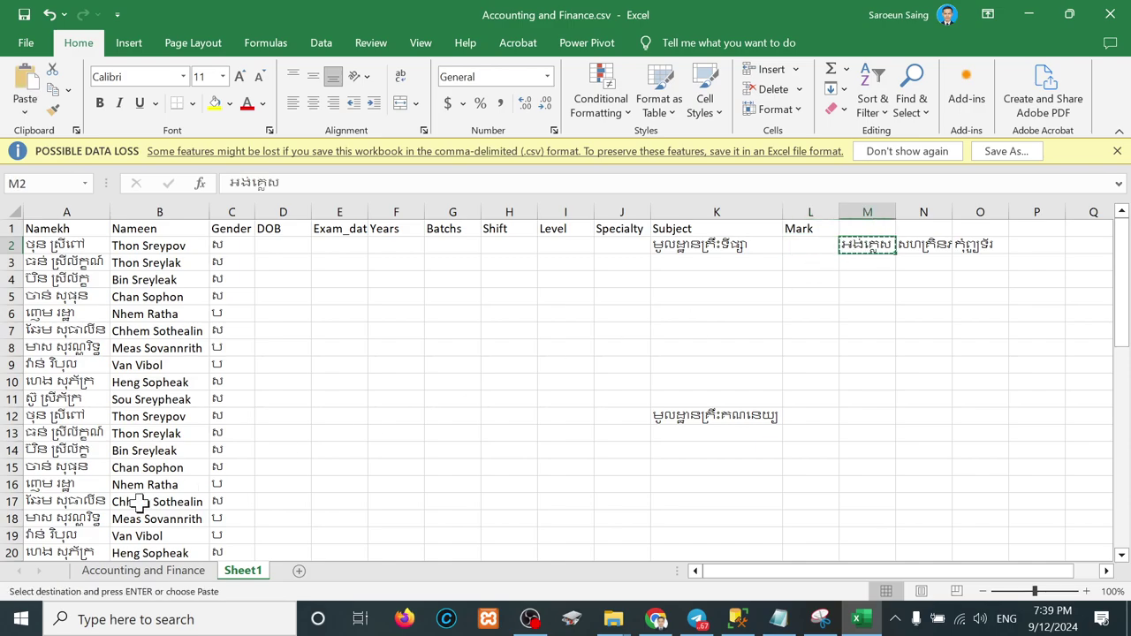
scroll(79, 521, down, 2)
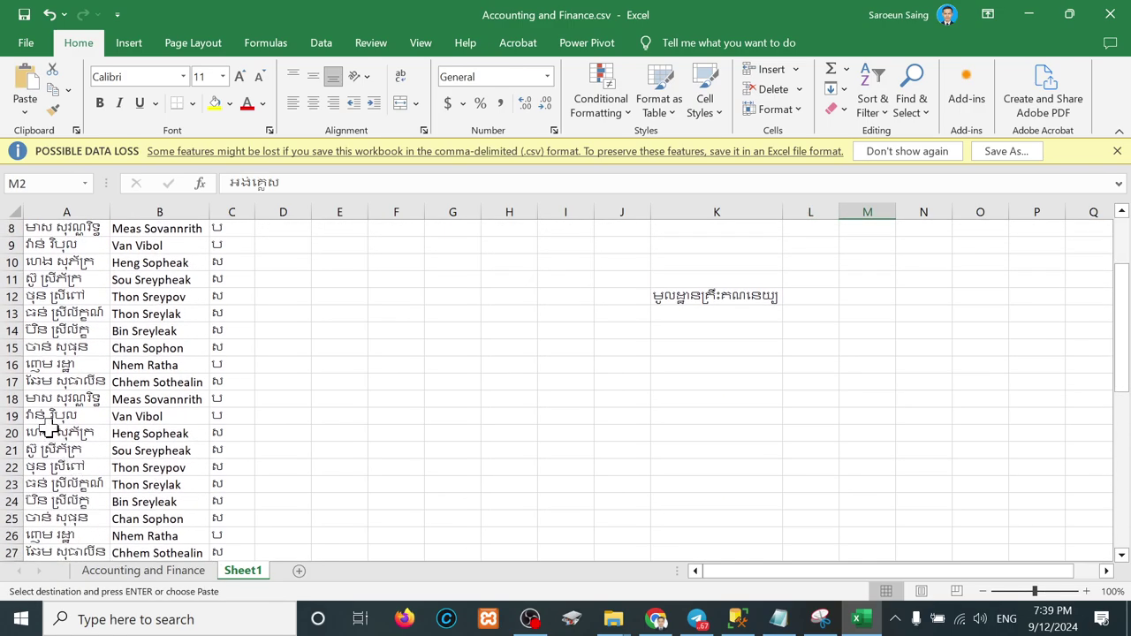
click(51, 352)
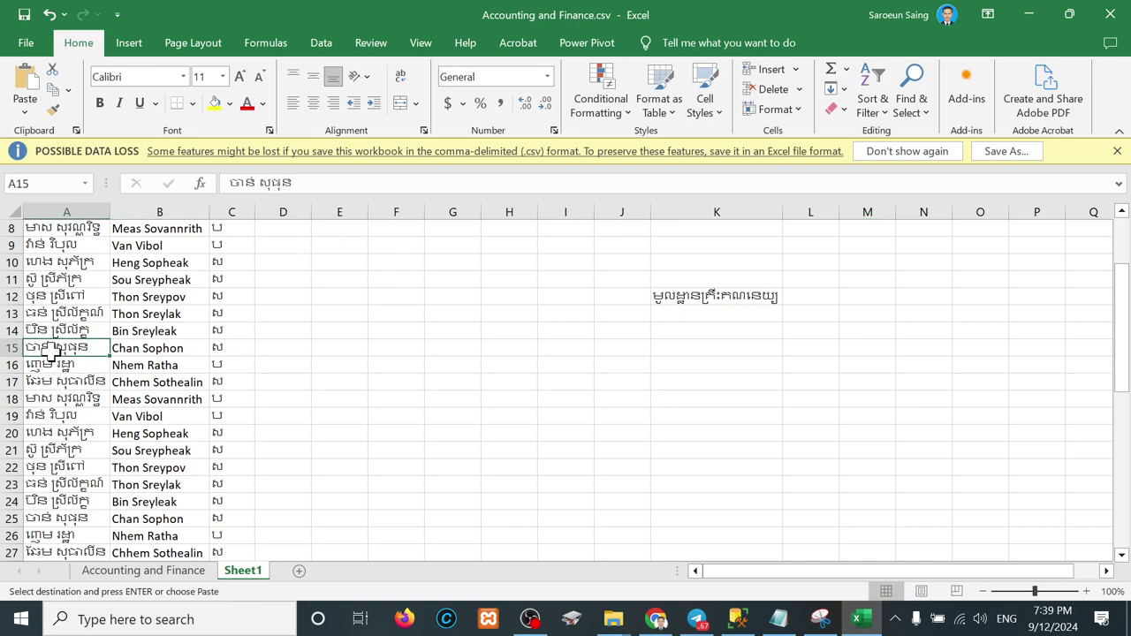
click(48, 520)
scroll(49, 517, down, 2)
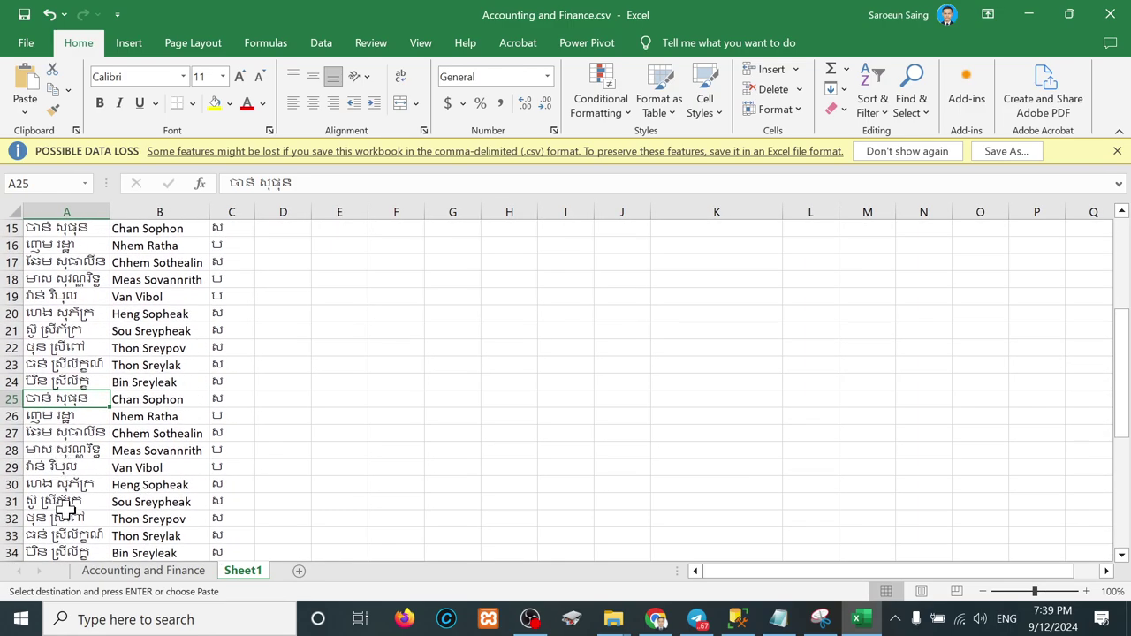
scroll(41, 312, up, 2)
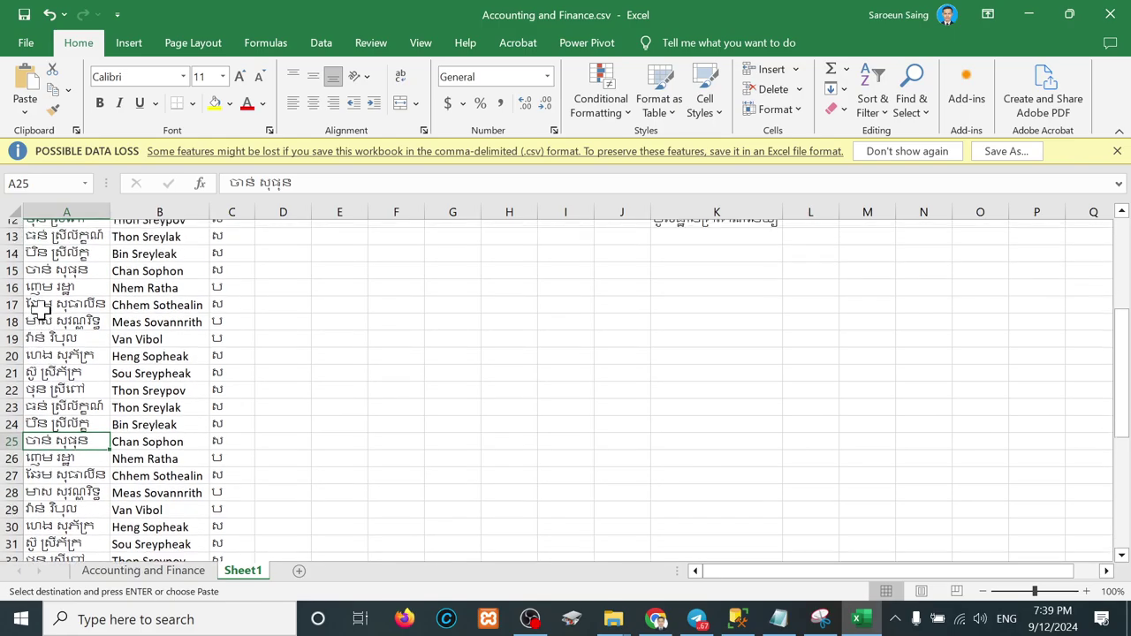
scroll(174, 297, up, 3)
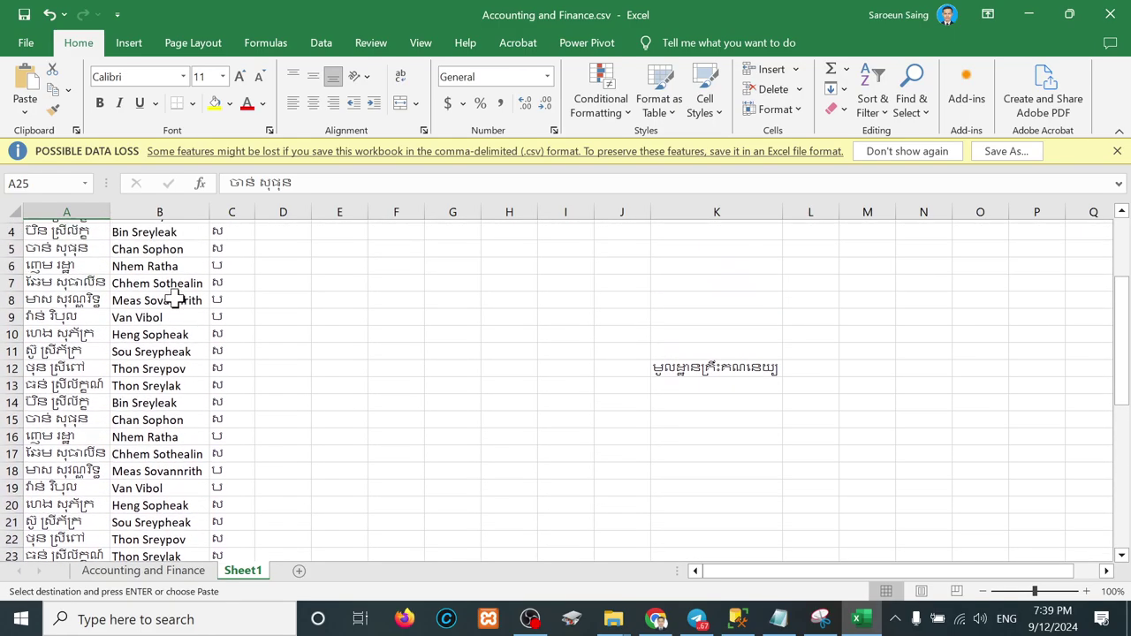
Step: Fill K3:K11 with the first subject name from K2
click(701, 246)
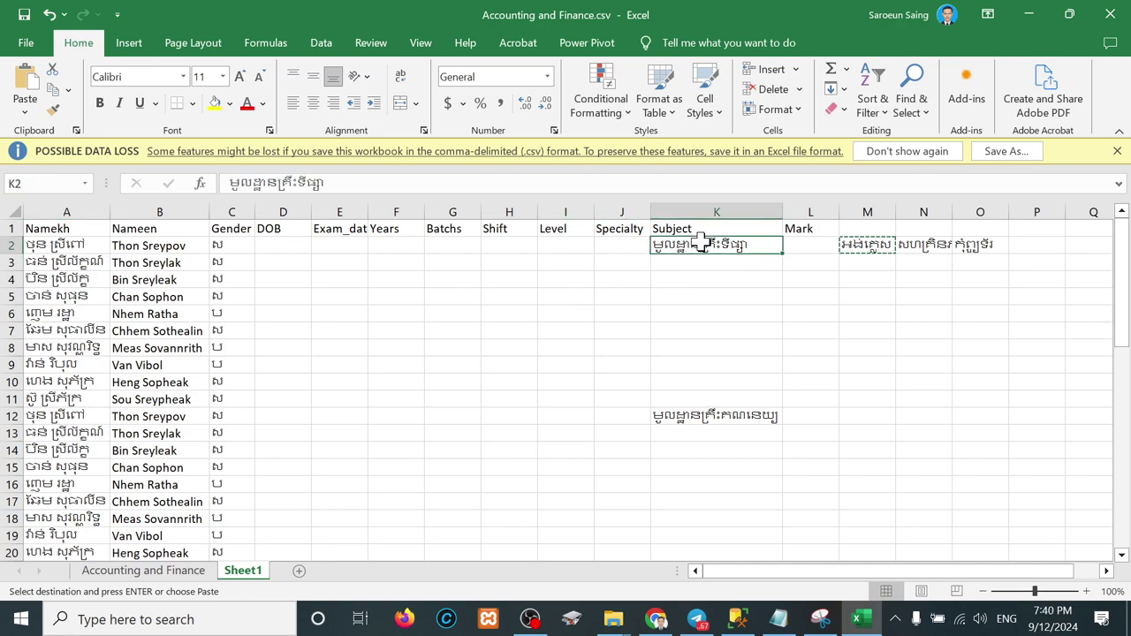
key(ctrl+c)
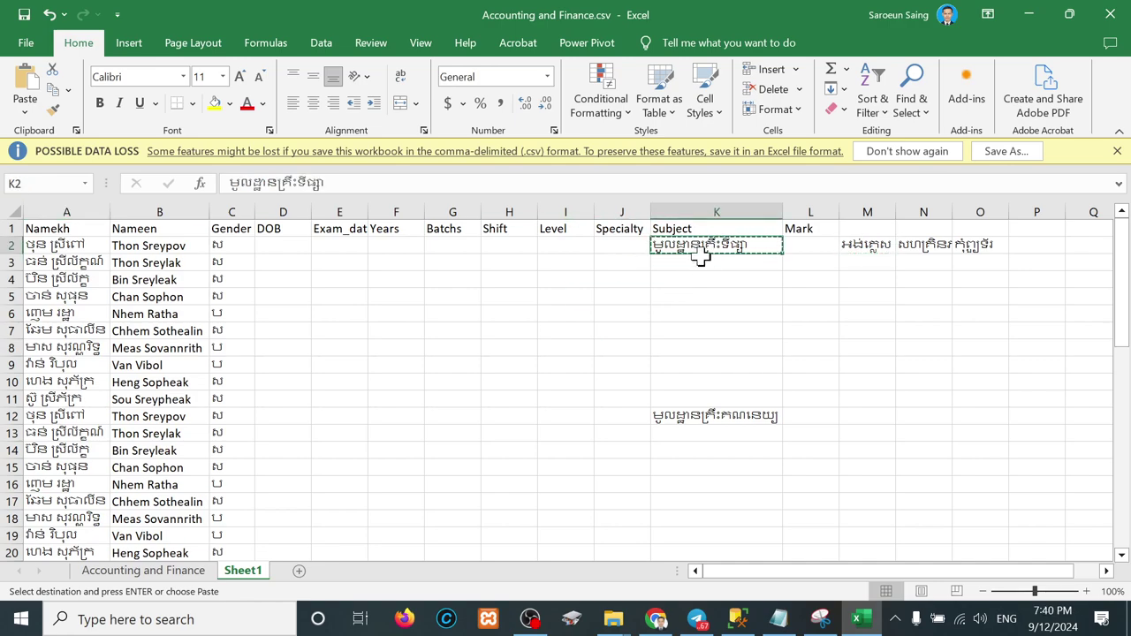
drag(702, 262, 689, 398)
key(ctrl+v)
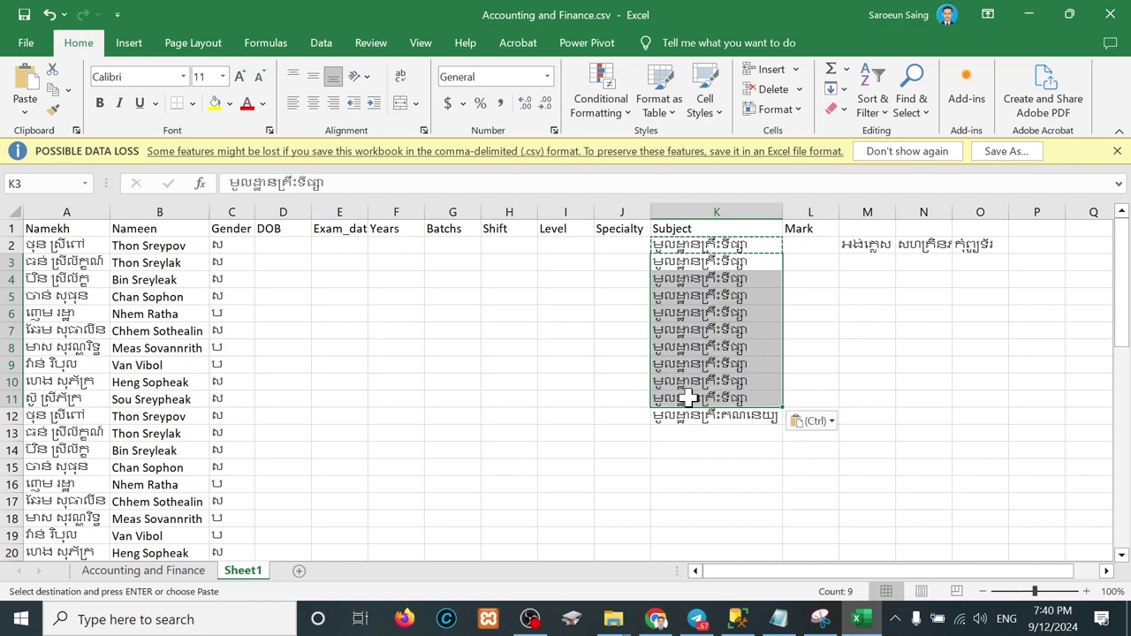
drag(750, 246, 740, 397)
Step: Place the third subject name from M2 into K22
click(865, 250)
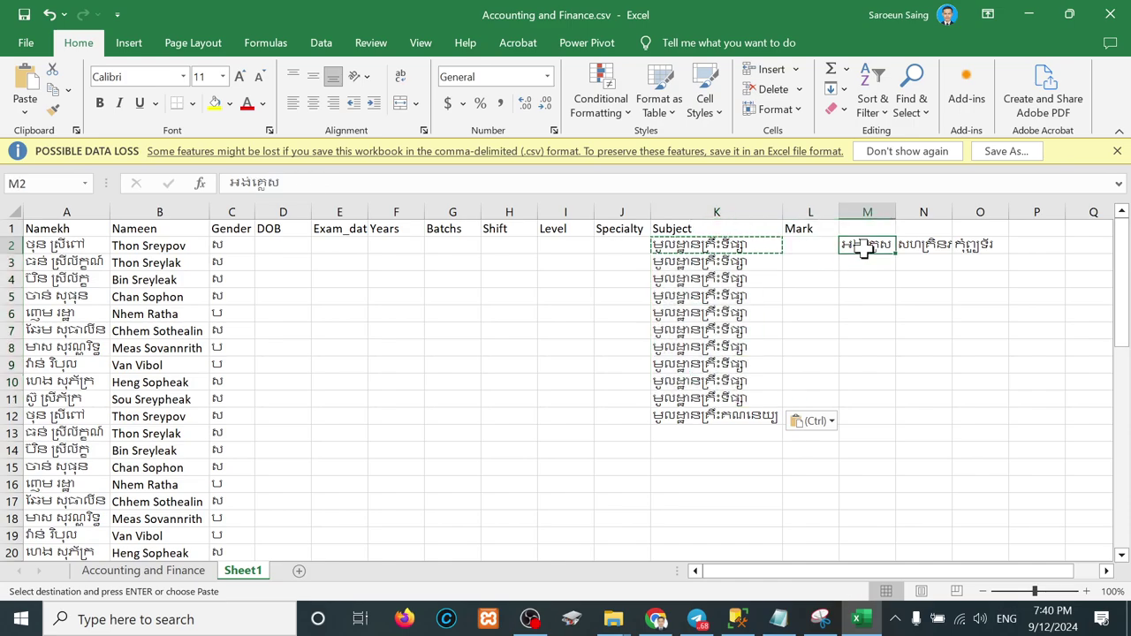
key(ctrl+c)
drag(710, 423, 712, 478)
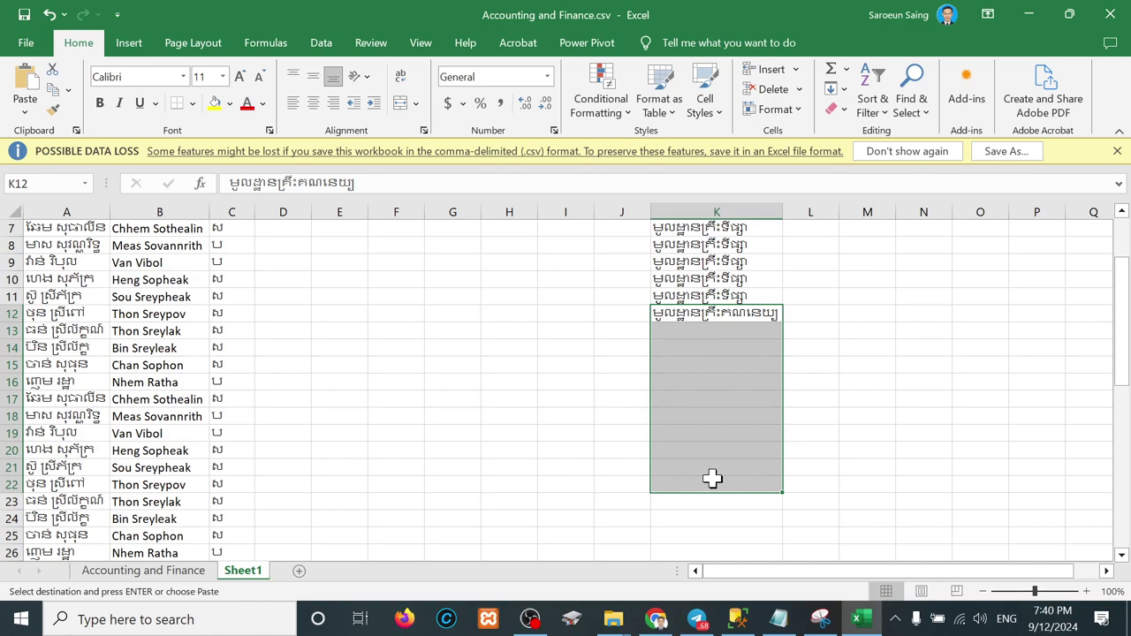
click(109, 491)
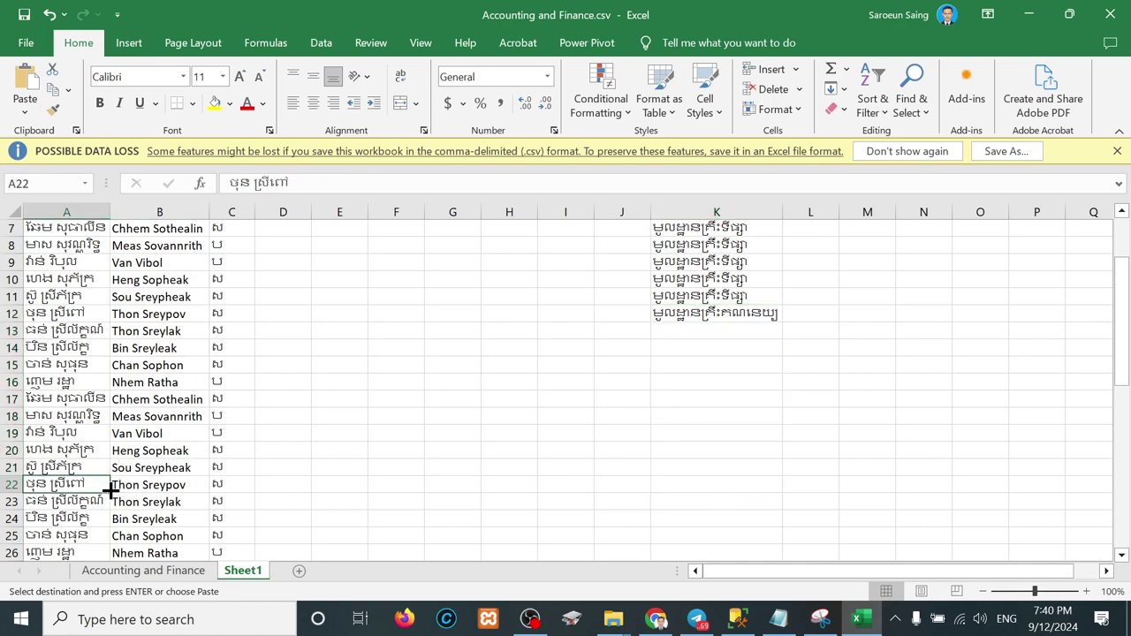
click(704, 483)
key(Return)
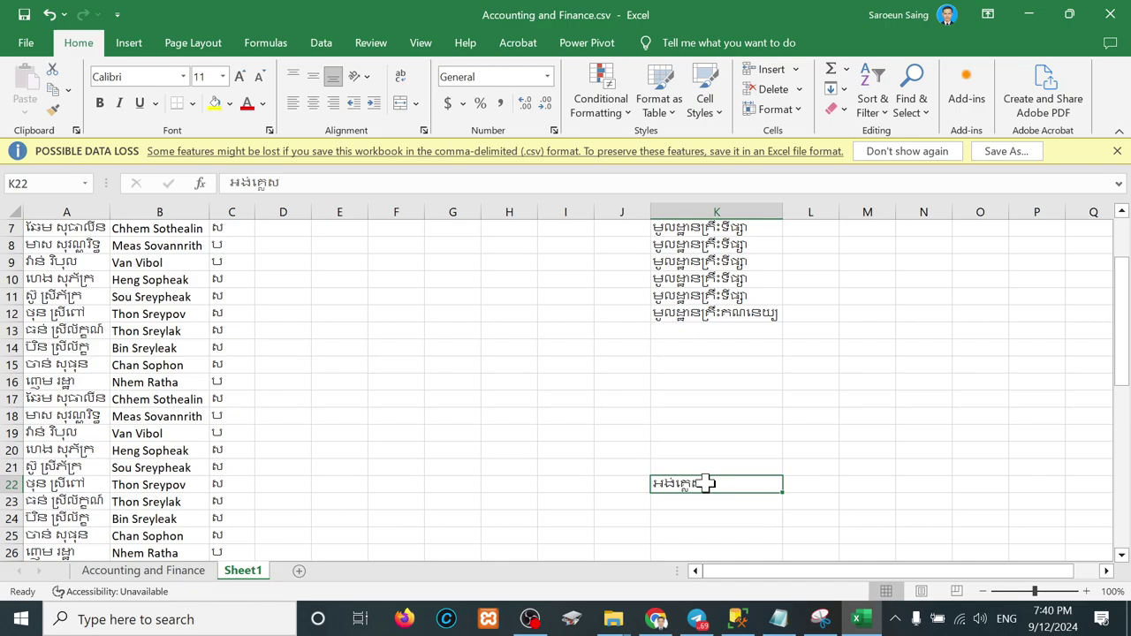
scroll(707, 481, up, 2)
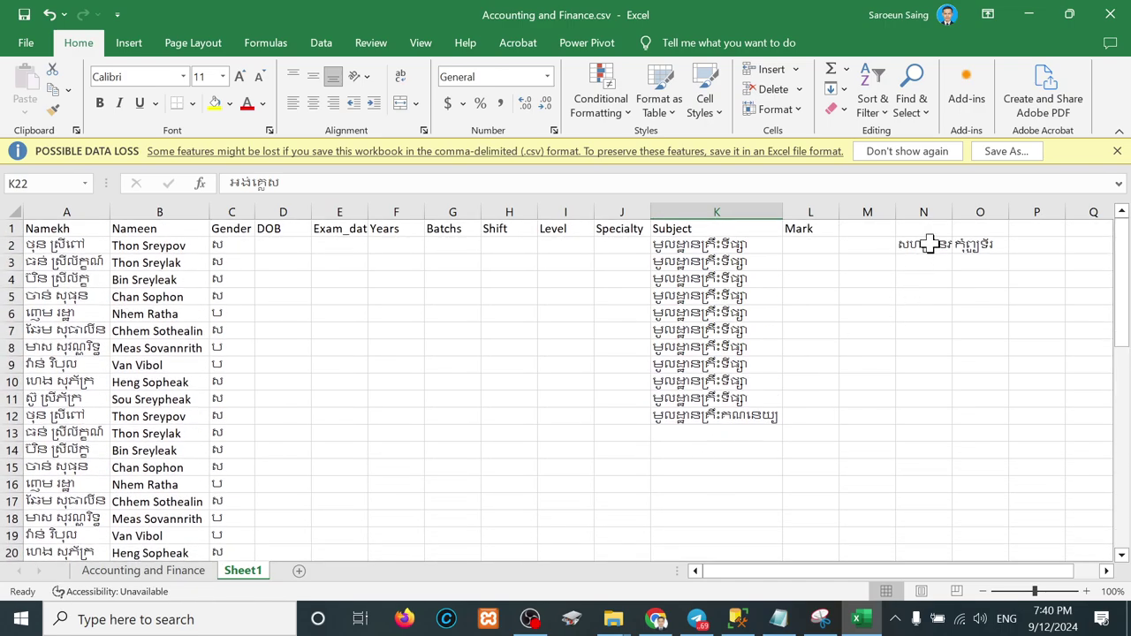
Step: Paste the fourth and fifth subject names into K32:L32
drag(928, 244, 975, 243)
key(ctrl+c)
scroll(694, 509, down, 3)
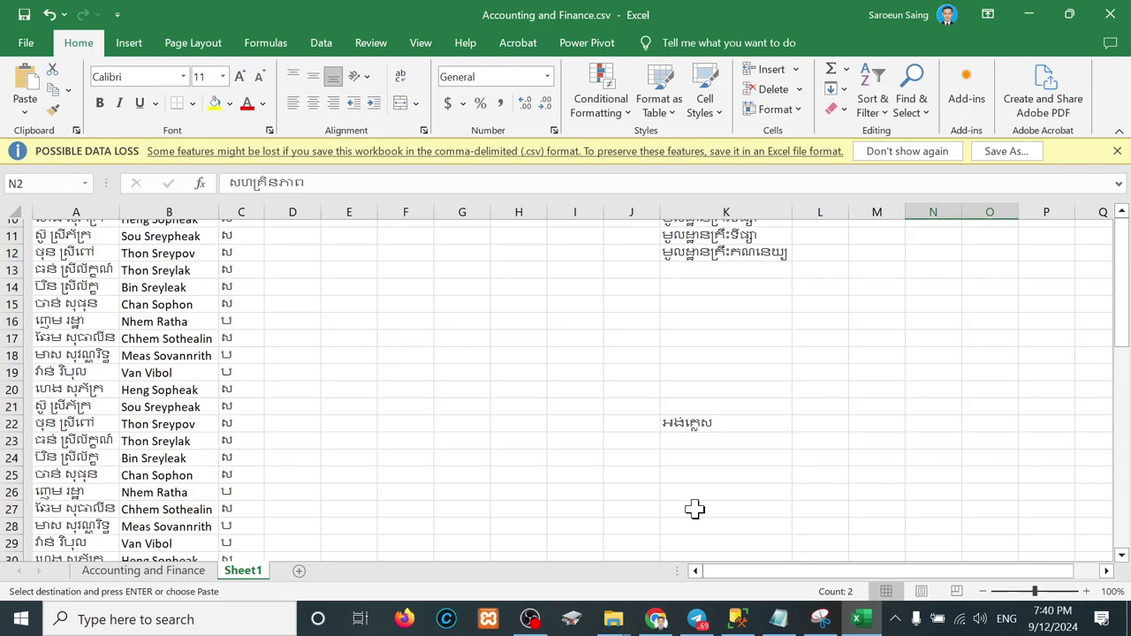
scroll(694, 509, down, 2)
drag(102, 504, 718, 519)
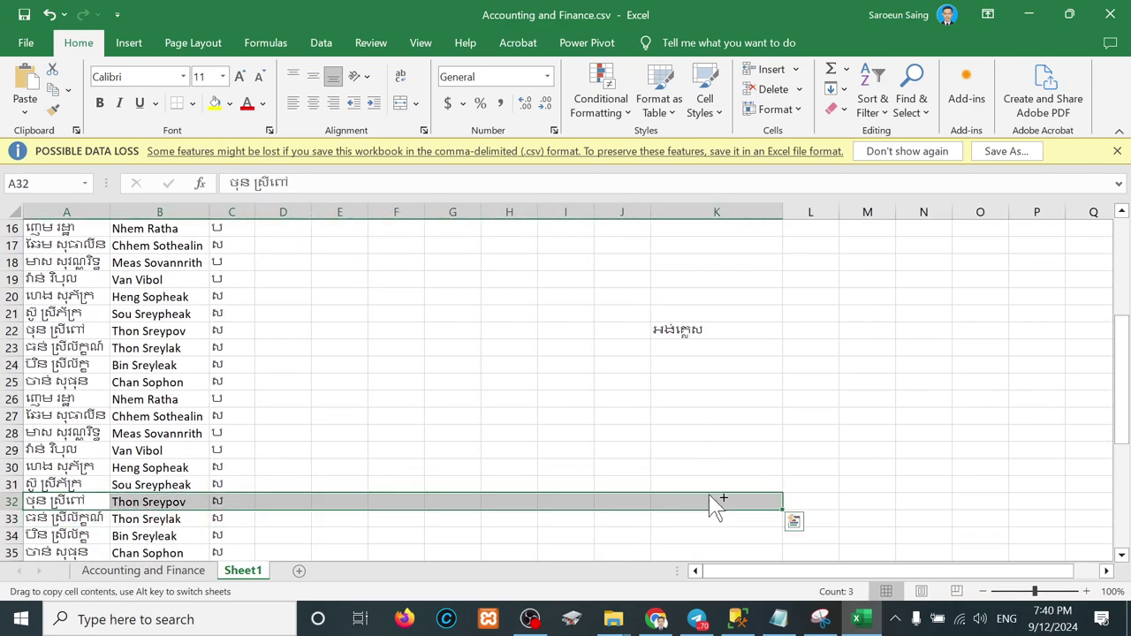
click(711, 501)
key(Return)
Step: Move the fifth subject name from L32 into K42
click(798, 500)
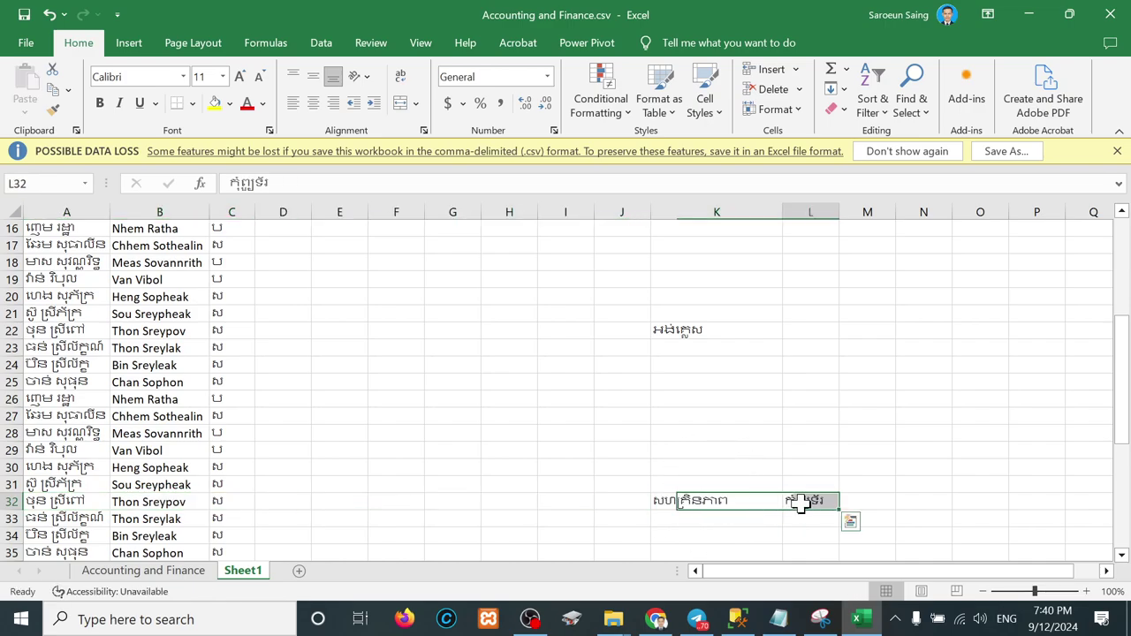
key(ctrl+c)
scroll(516, 542, down, 3)
scroll(516, 542, down, 3)
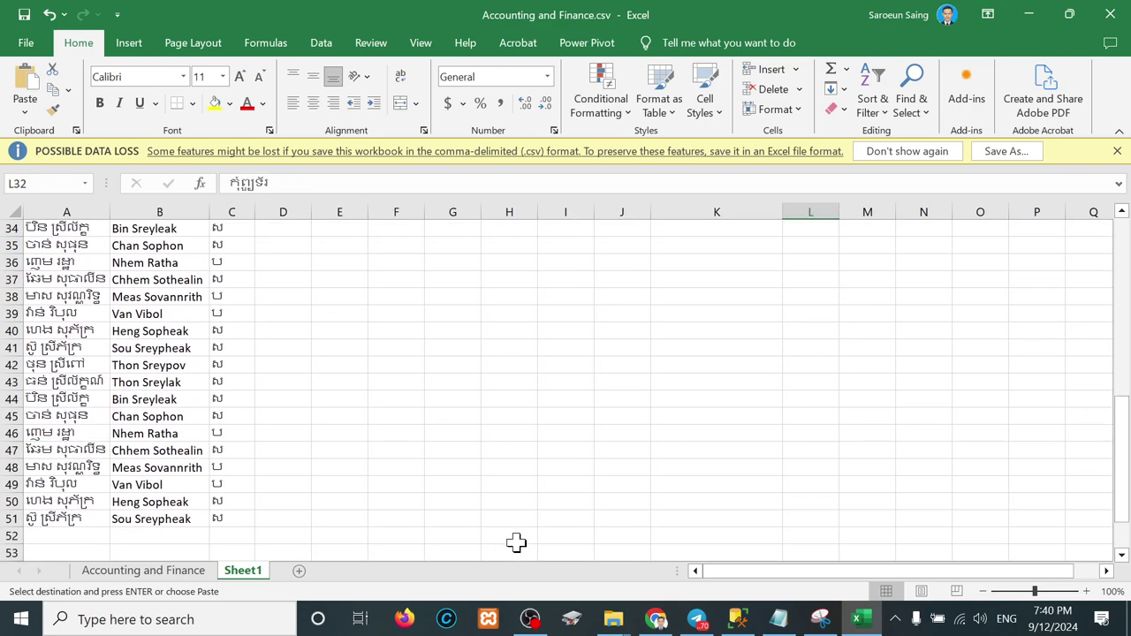
click(715, 368)
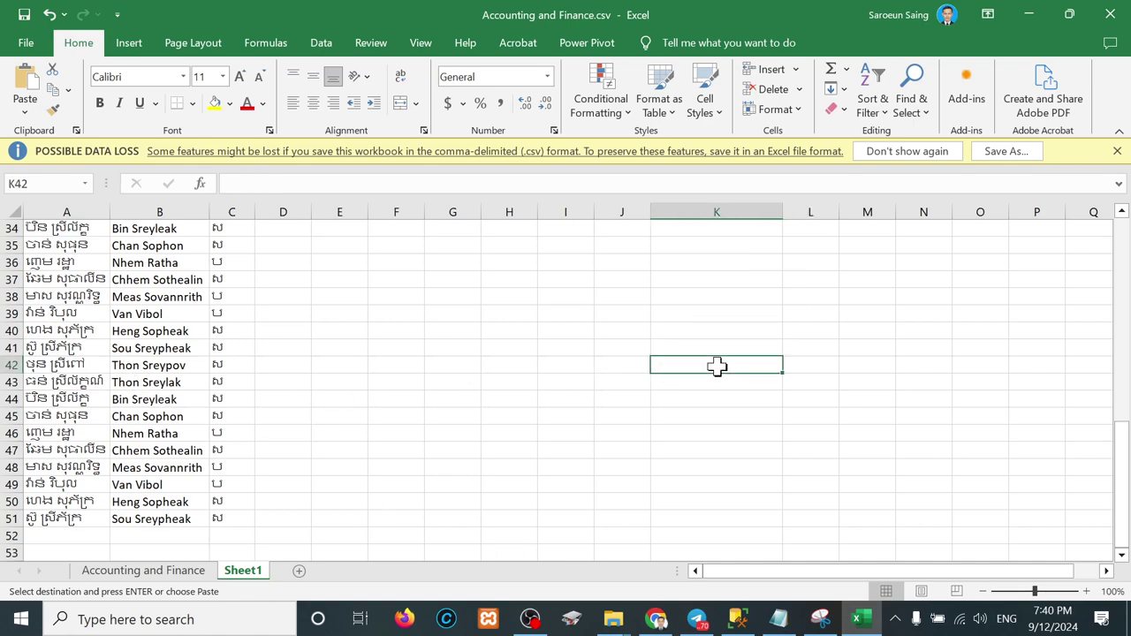
key(Return)
Step: Fill the K42 and K32 subject names down their ten-row blocks
drag(783, 373, 748, 528)
scroll(666, 318, up, 1)
scroll(666, 319, up, 1)
click(709, 336)
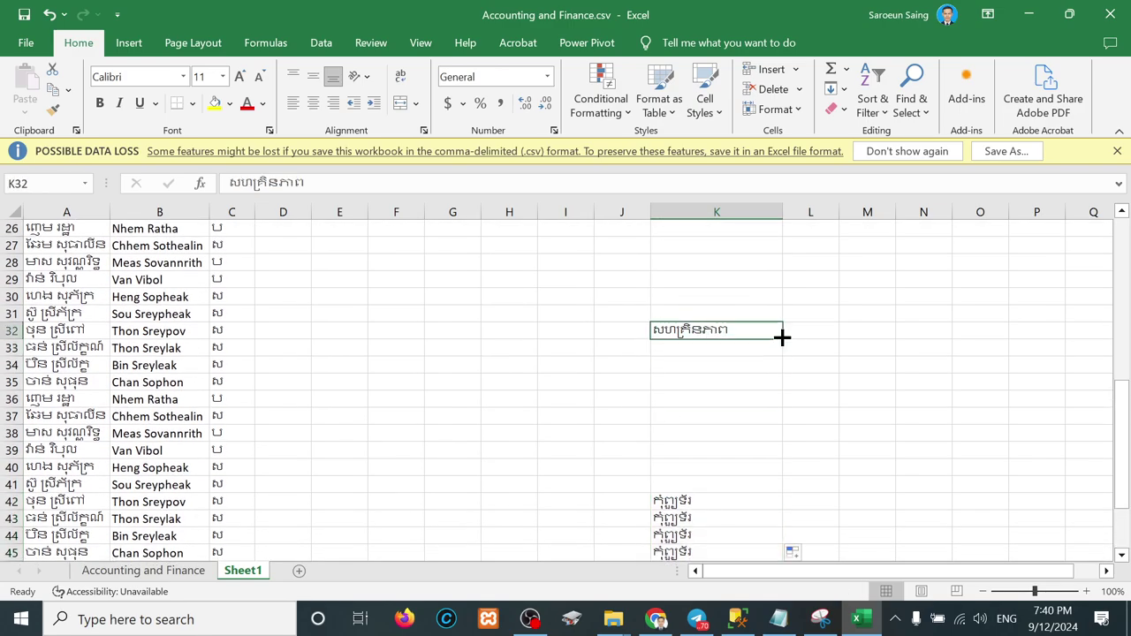
drag(782, 337, 777, 487)
scroll(729, 380, up, 2)
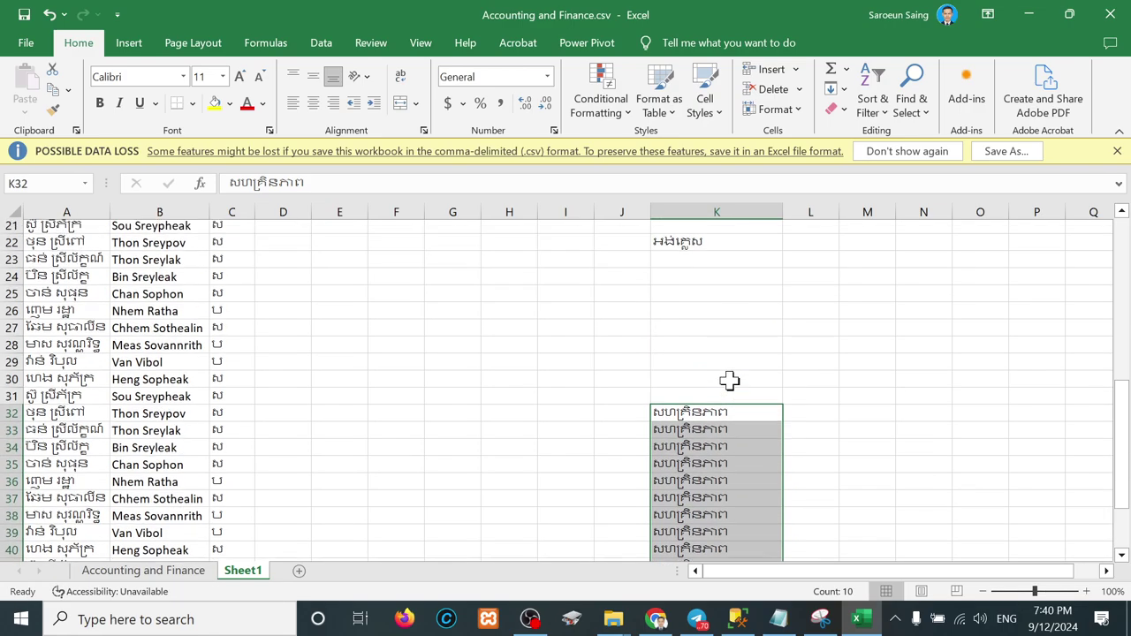
scroll(729, 381, up, 1)
Step: Fill the K22 and K12 subject names down their ten-row blocks
click(716, 280)
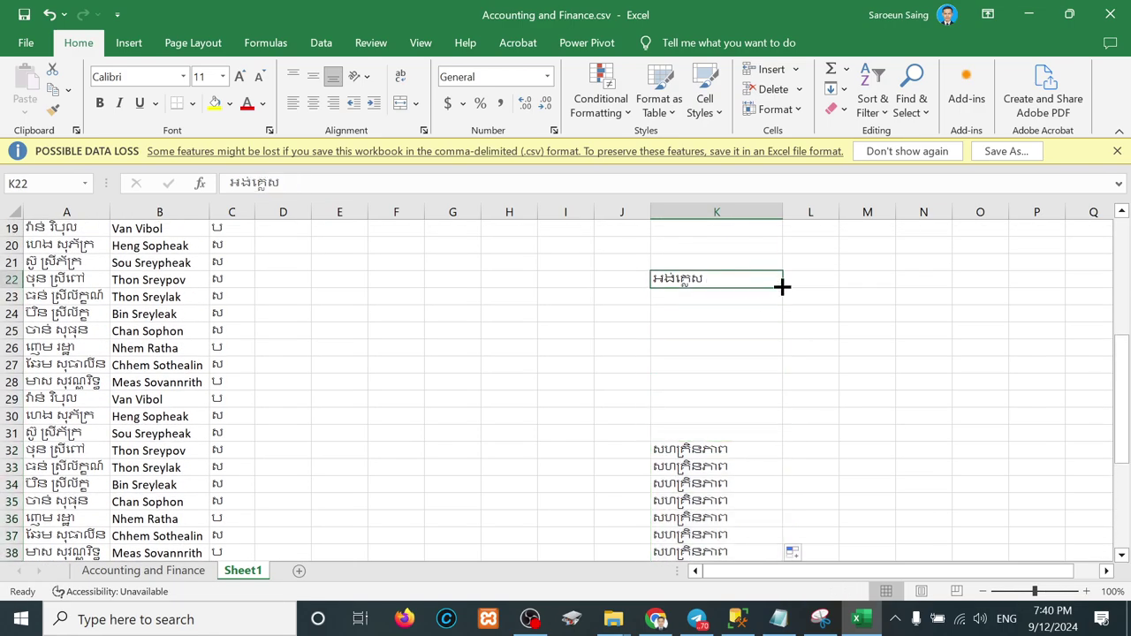
drag(781, 285, 766, 445)
scroll(730, 336, up, 4)
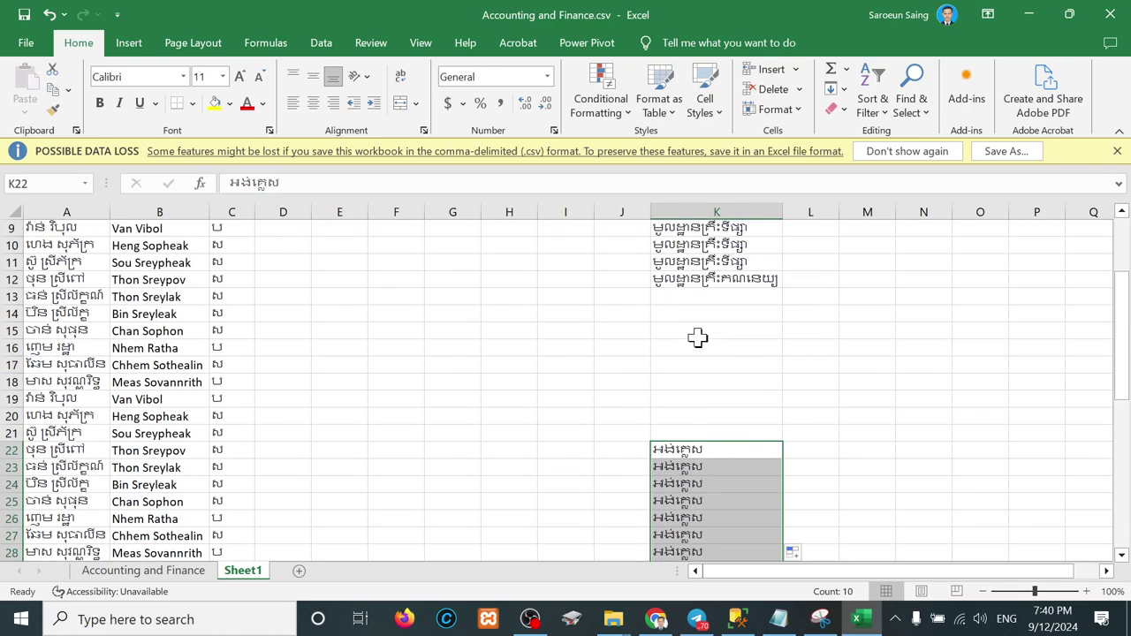
click(696, 279)
drag(781, 285, 763, 445)
scroll(692, 323, up, 3)
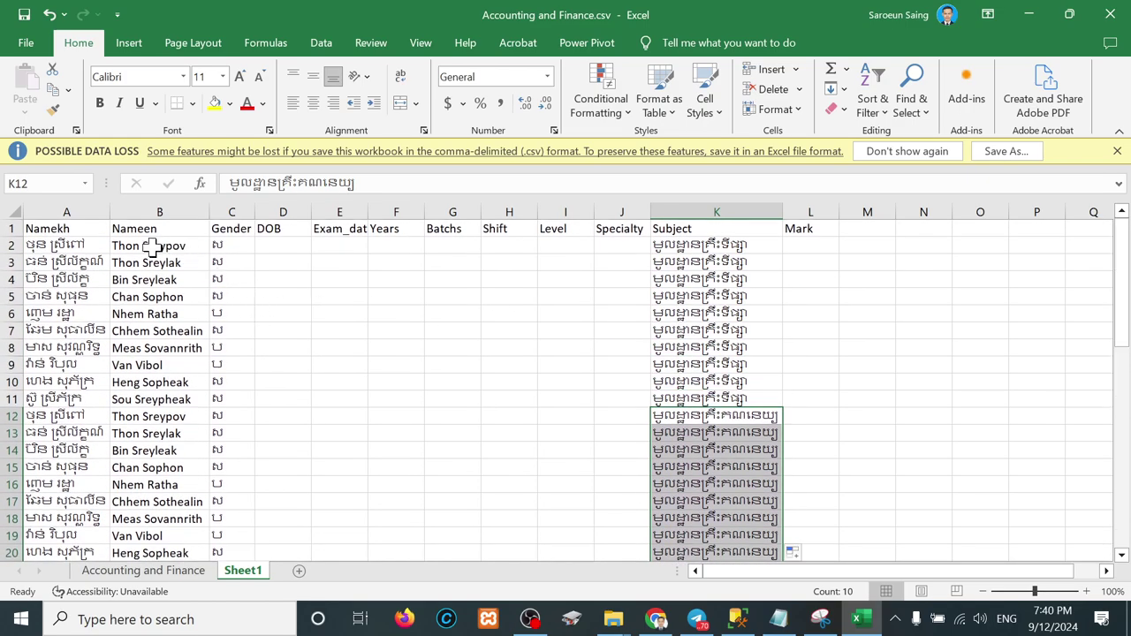
drag(41, 249, 196, 251)
Step: Inspect the first row's Gender, subject and empty Mark cells L2 and L12
click(233, 248)
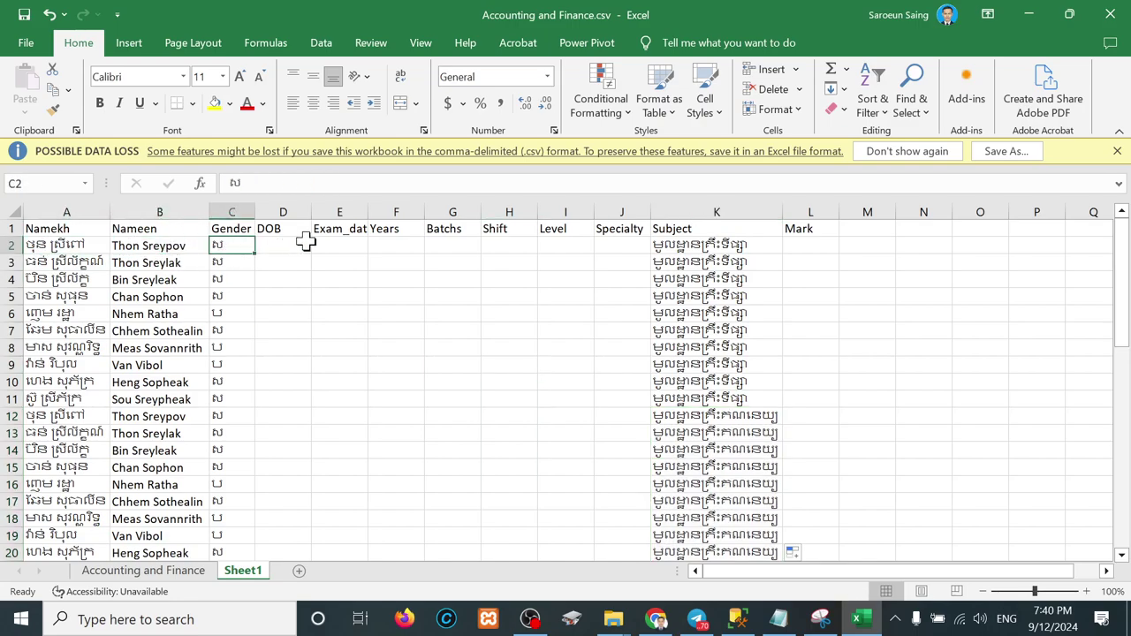
click(801, 246)
click(749, 251)
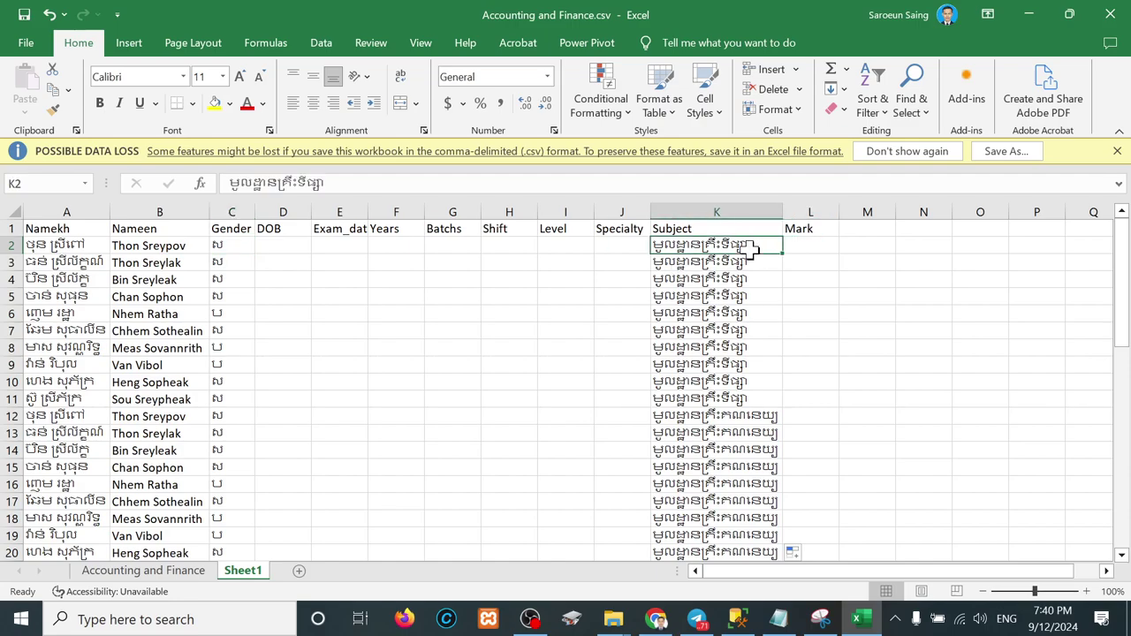
click(809, 246)
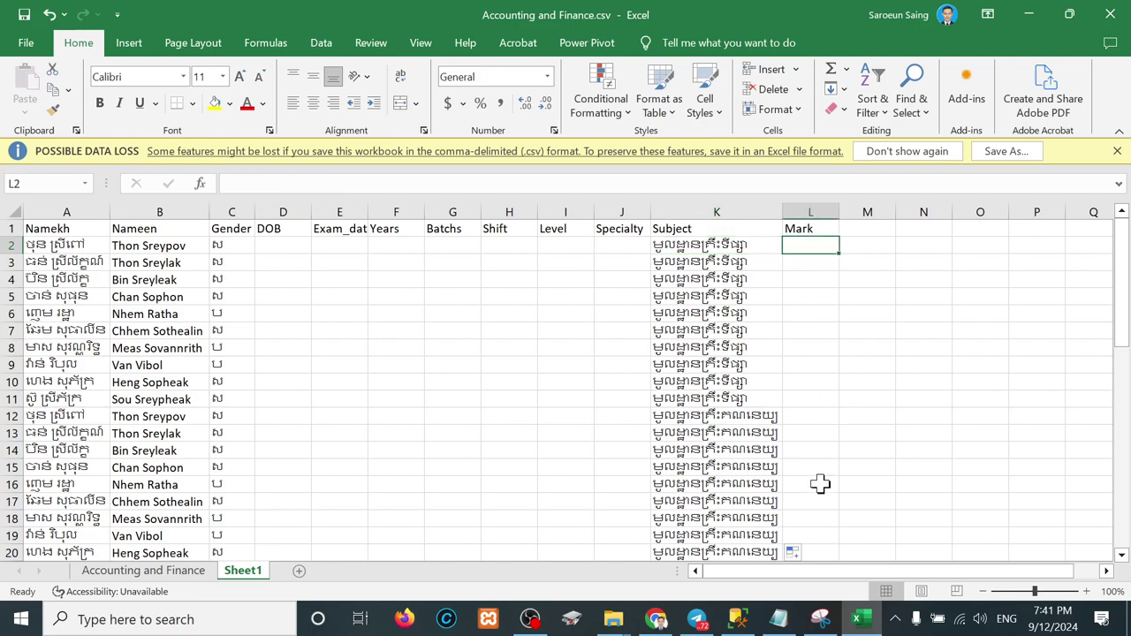
click(800, 420)
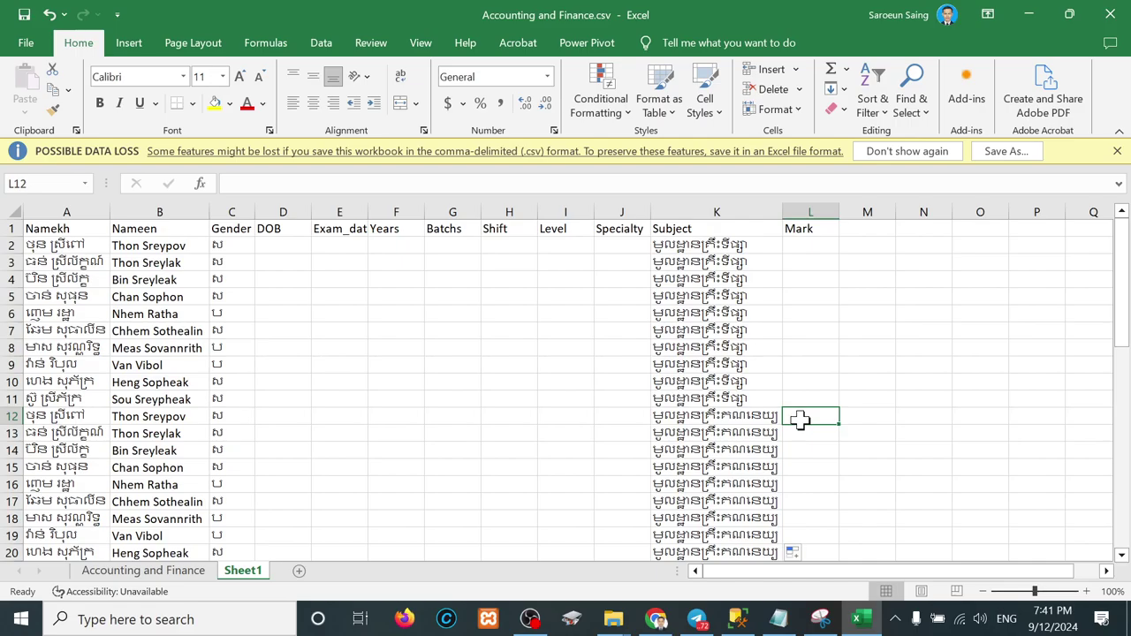
Step: Check Mark cells L22 and L42, then bring up the context menu on a Mark cell
scroll(800, 420, down, 4)
click(817, 402)
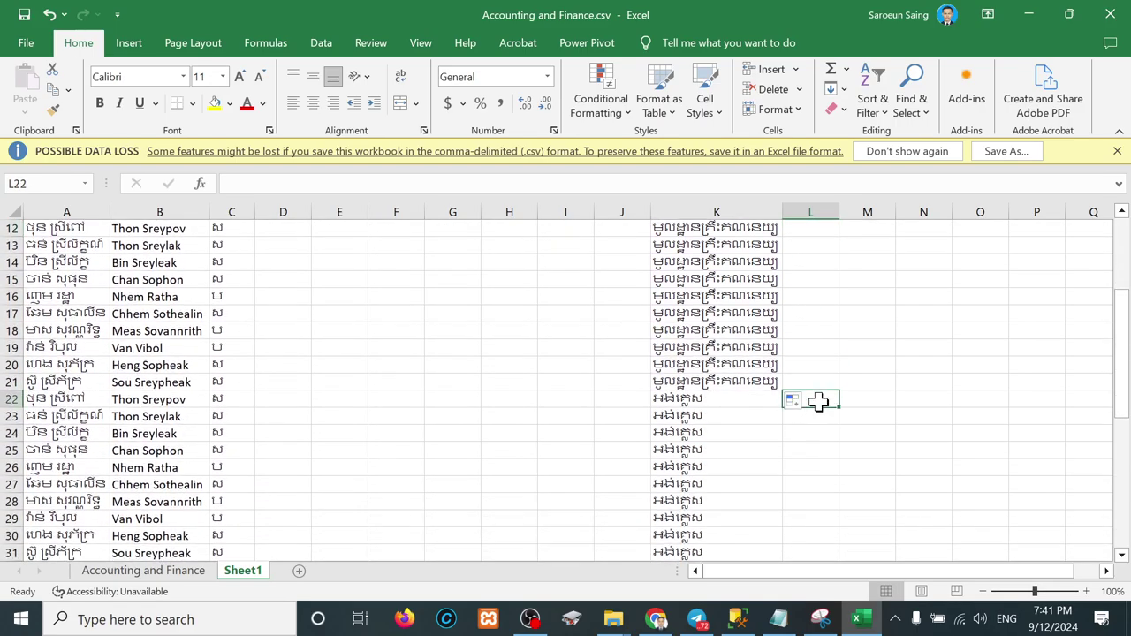
scroll(817, 402, down, 4)
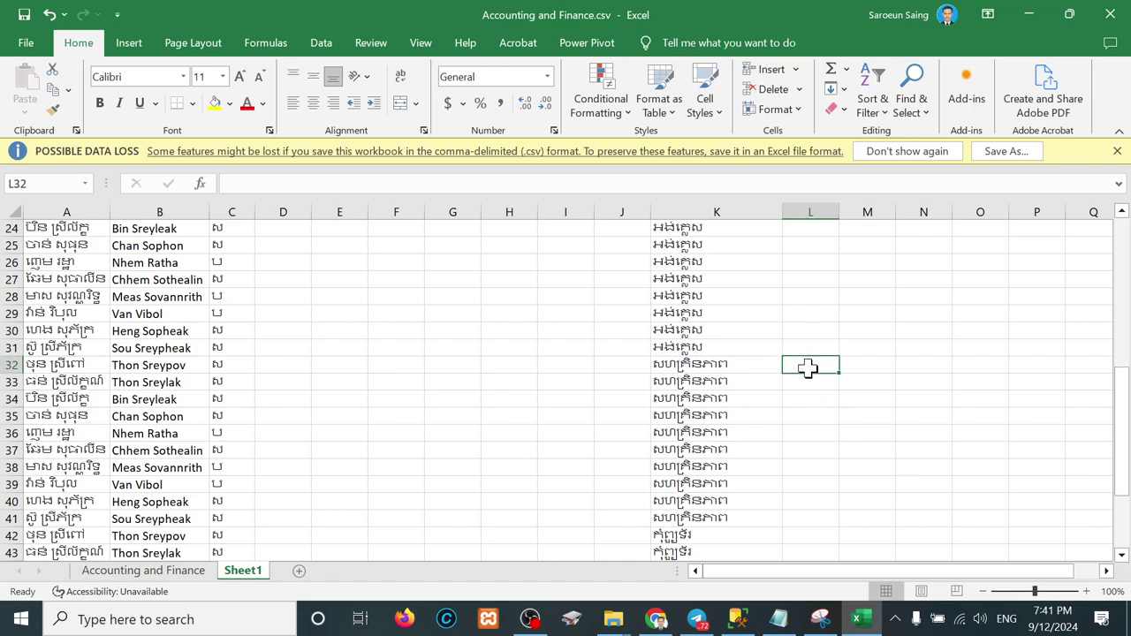
scroll(808, 369, down, 2)
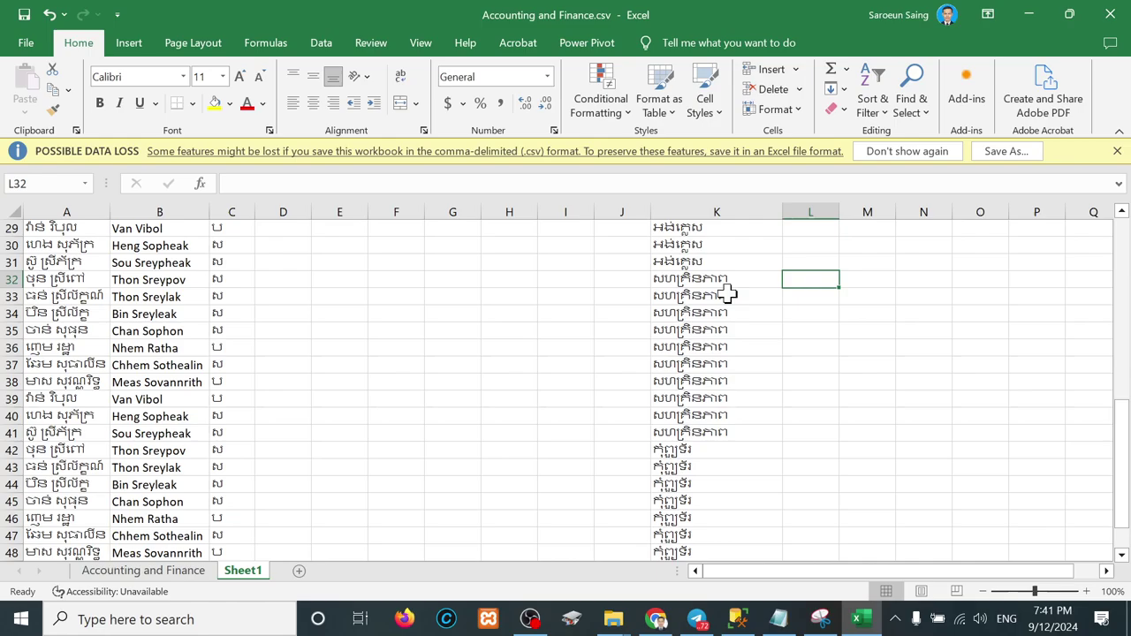
click(792, 451)
scroll(793, 450, down, 3)
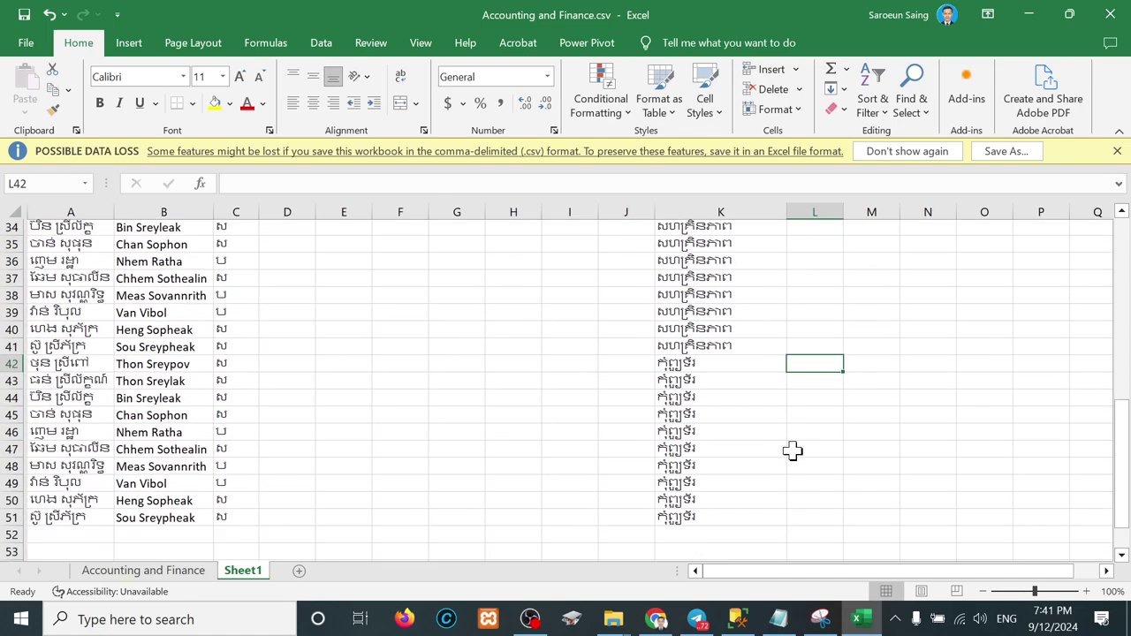
scroll(793, 450, up, 12)
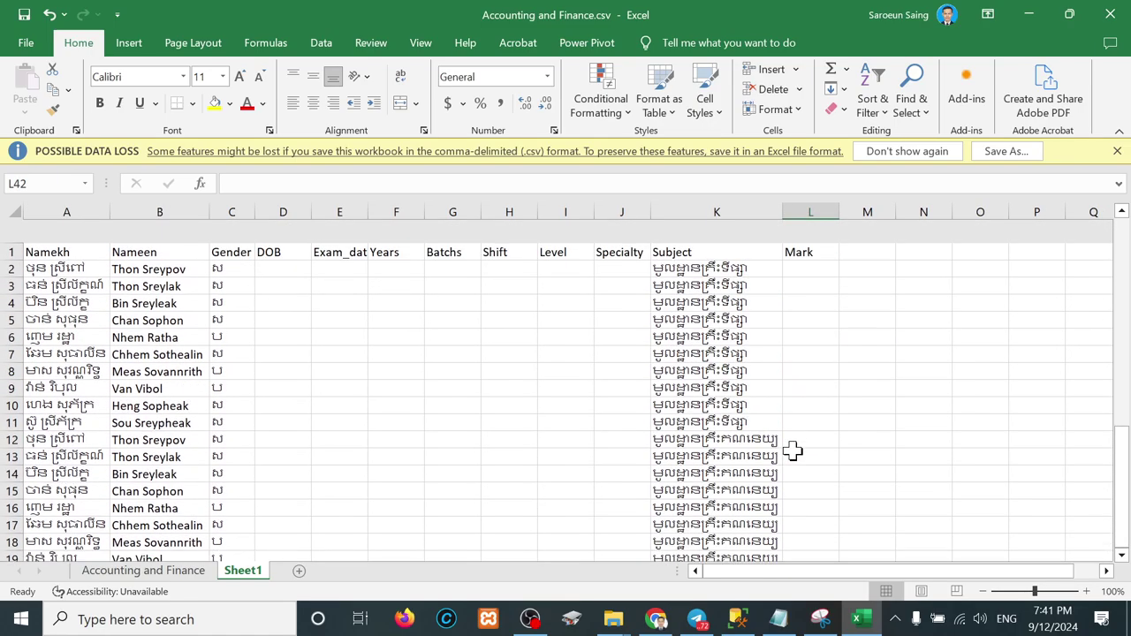
right_click(792, 451)
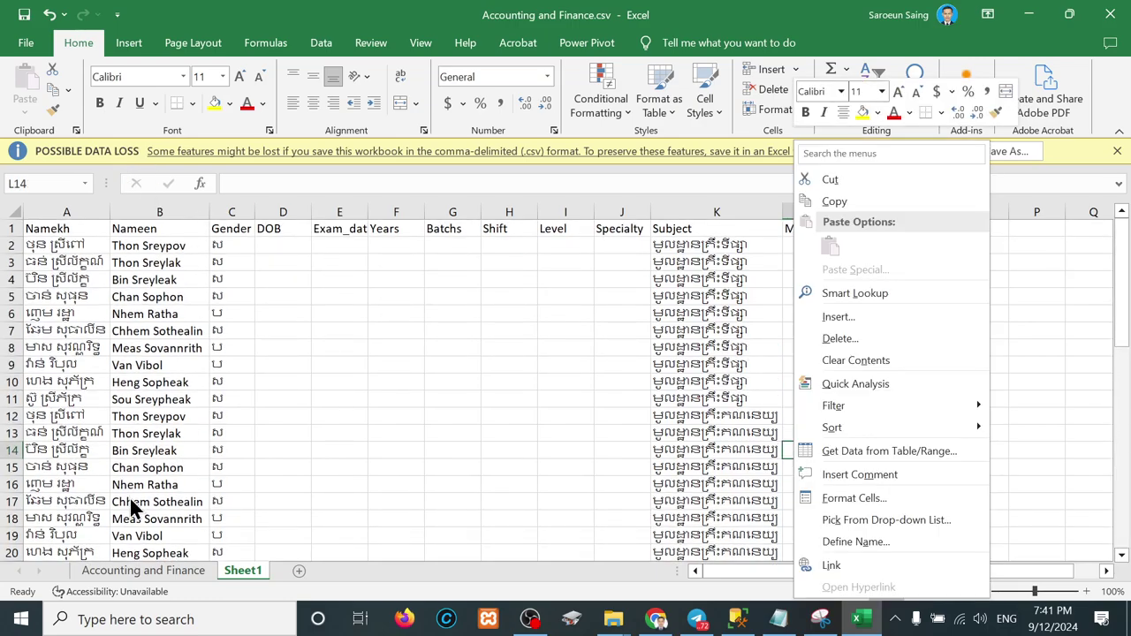
Step: Paste the Accounting and Finance scores E9:I18 into Sheet1 starting at L2
click(149, 574)
click(149, 574)
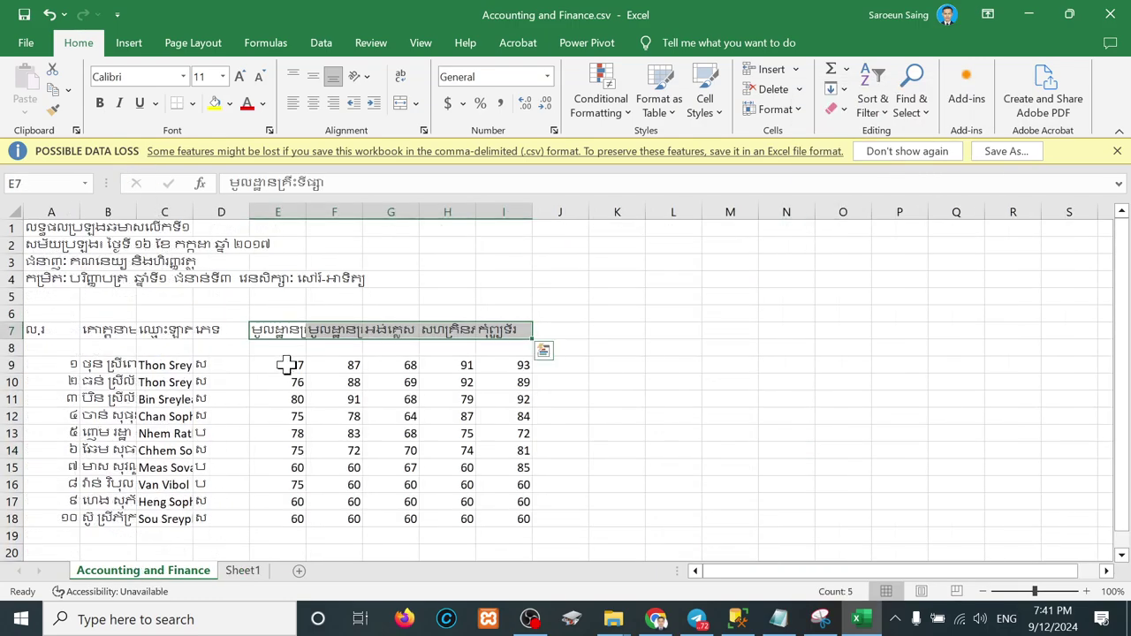
drag(287, 365, 528, 519)
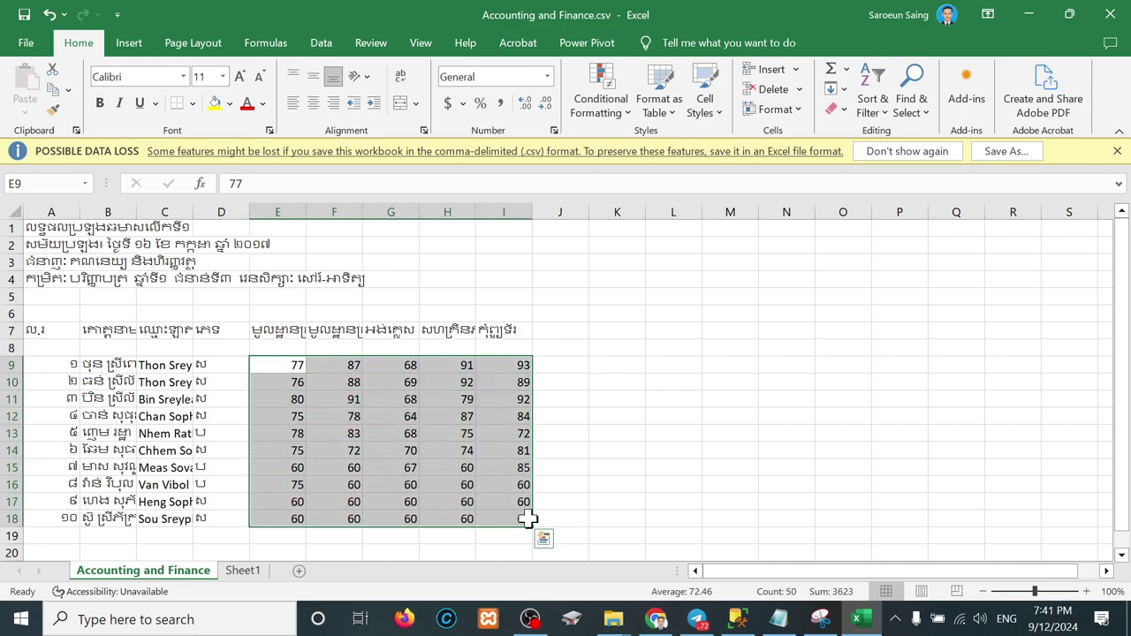
key(ctrl+c)
click(244, 569)
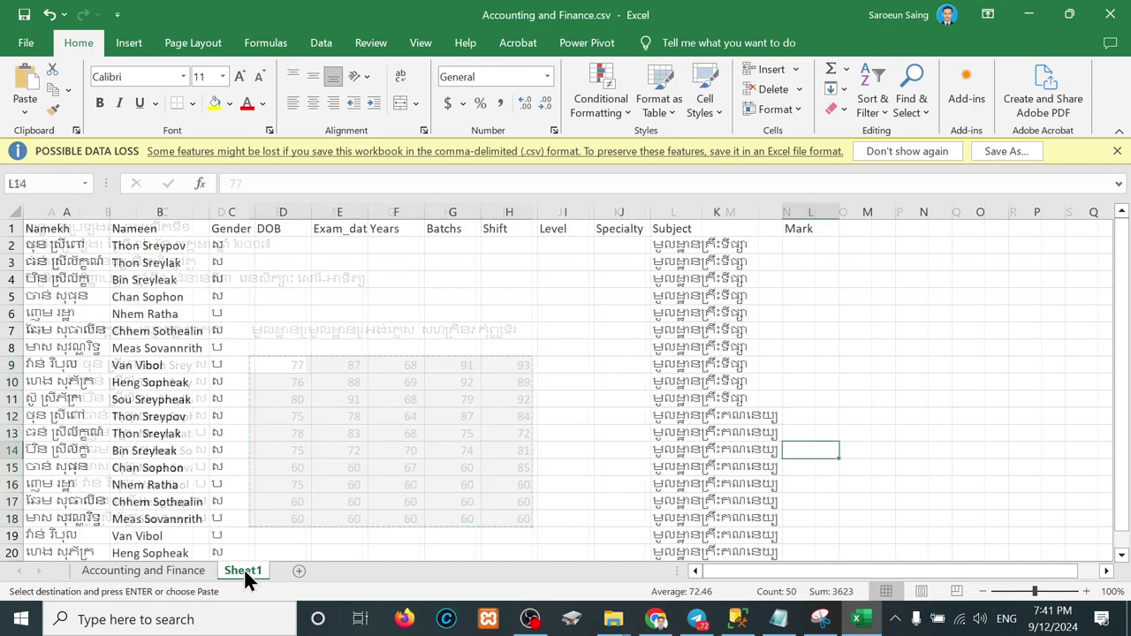
click(823, 245)
key(ctrl+v)
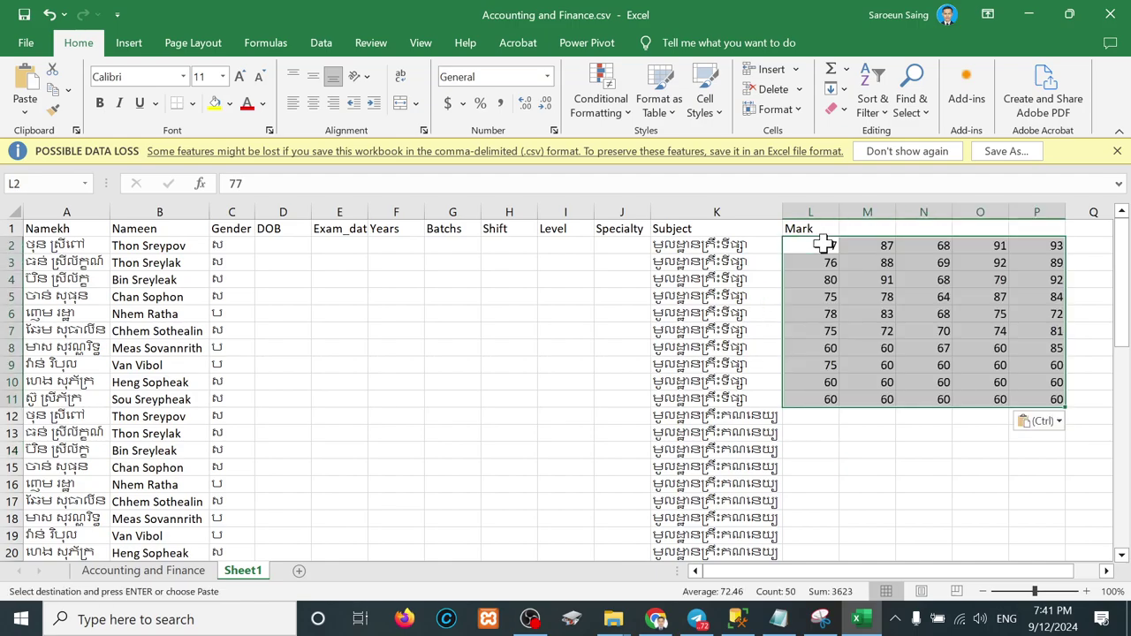
Step: Move the second subject's scores from M2:M11 into L12:L21
drag(878, 250, 878, 393)
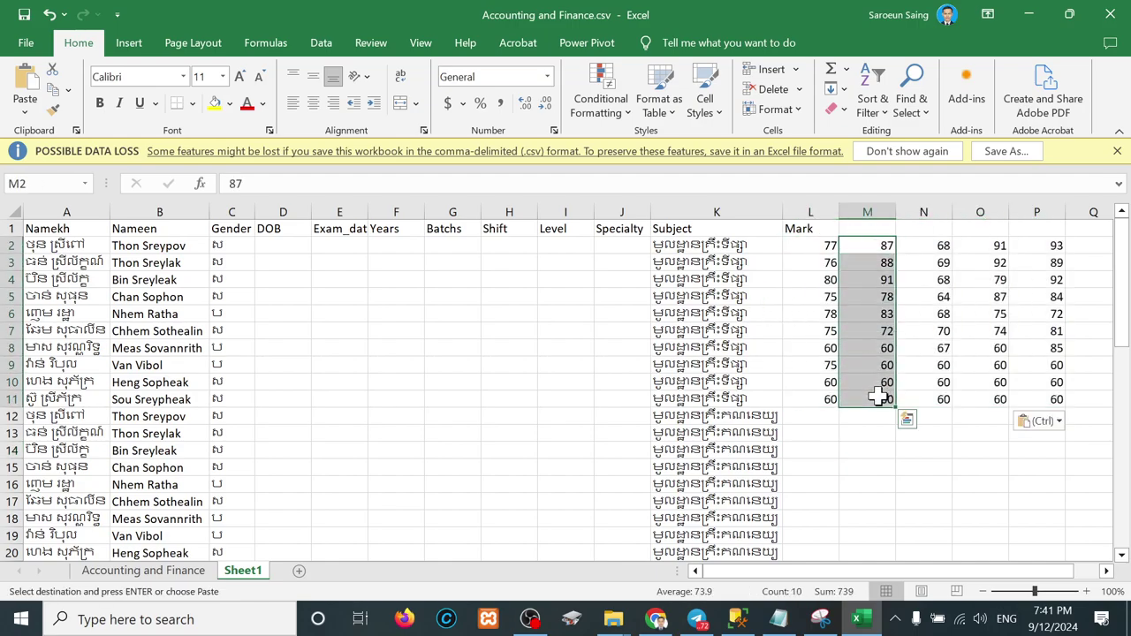
key(ctrl+c)
click(817, 416)
key(ctrl+v)
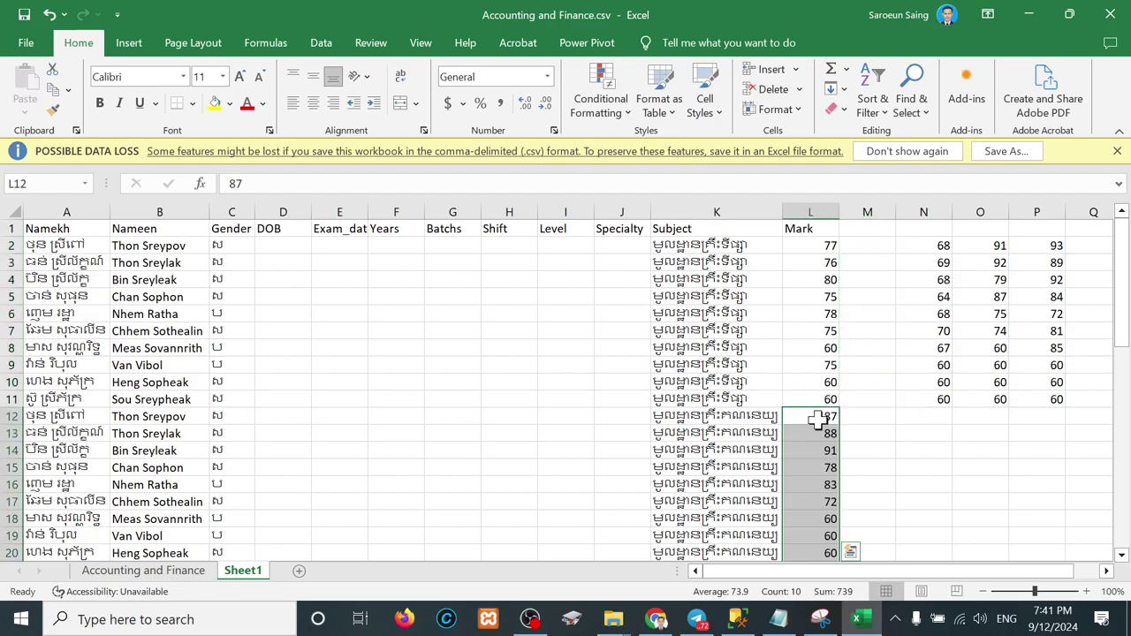
scroll(817, 420, down, 3)
scroll(815, 419, up, 3)
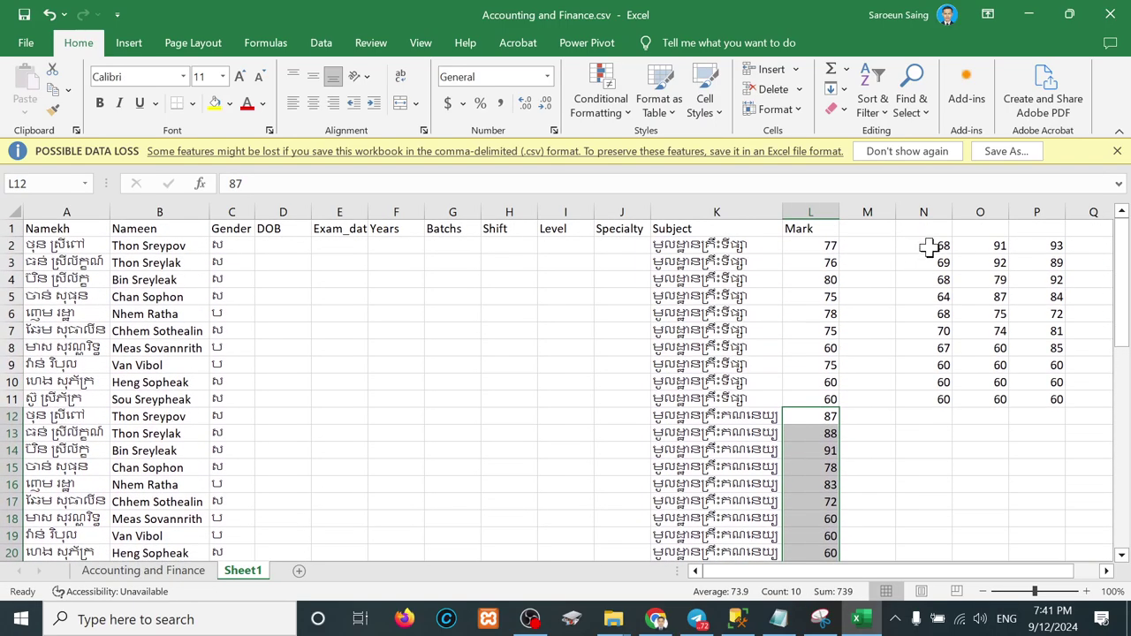
Step: Move the remaining three score columns to start at L22
drag(929, 244, 1045, 397)
key(ctrl+c)
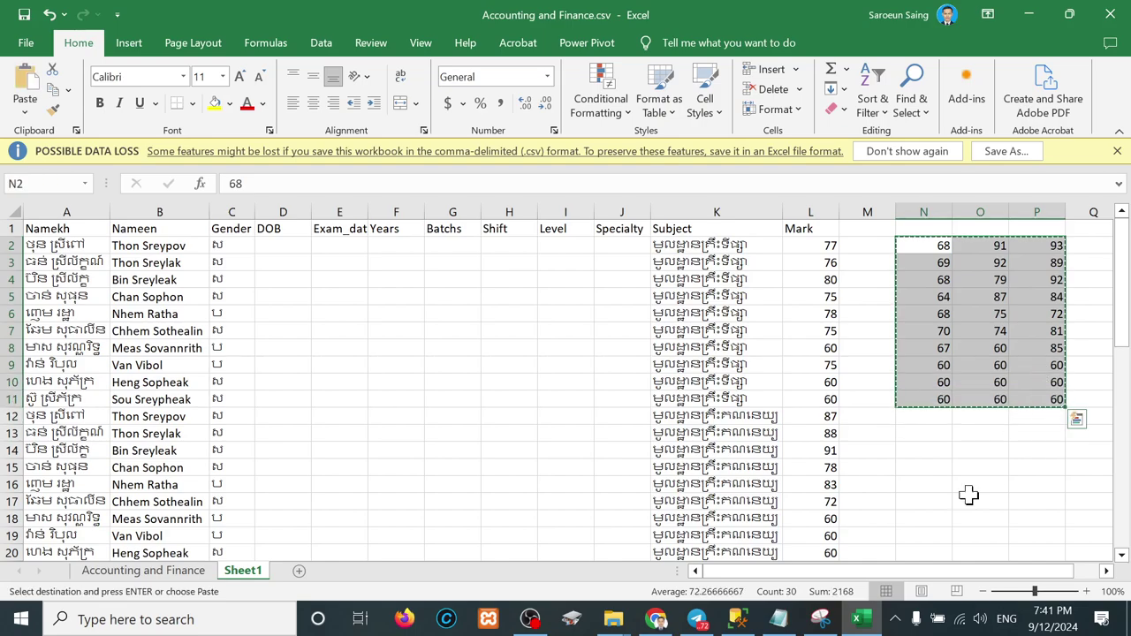
scroll(936, 545, down, 4)
click(810, 407)
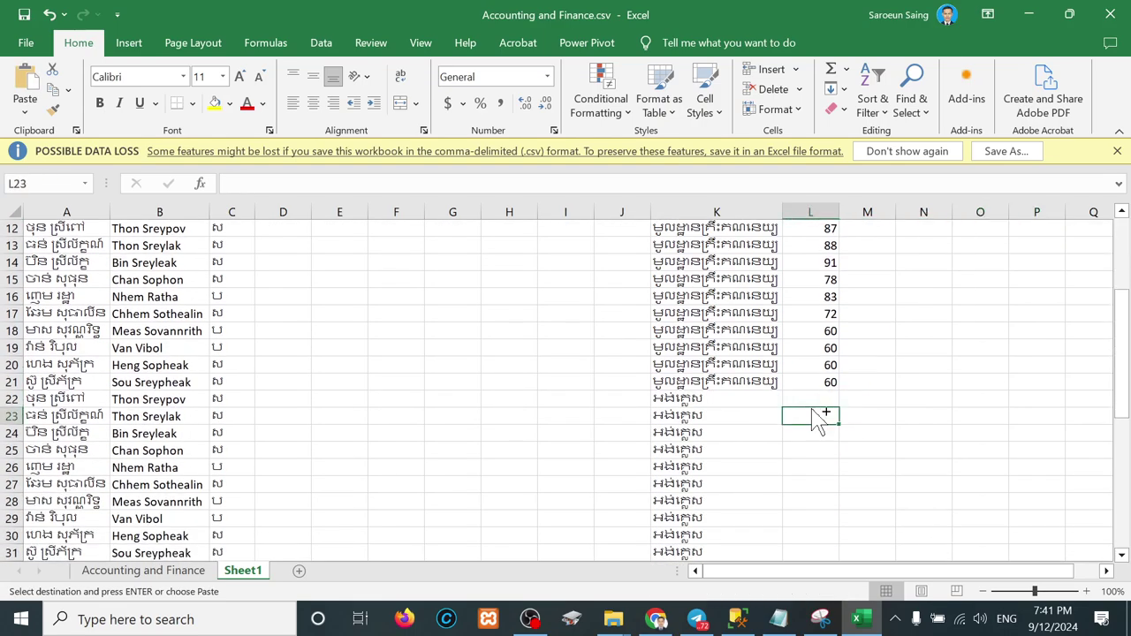
click(806, 400)
key(Return)
scroll(808, 400, down, 4)
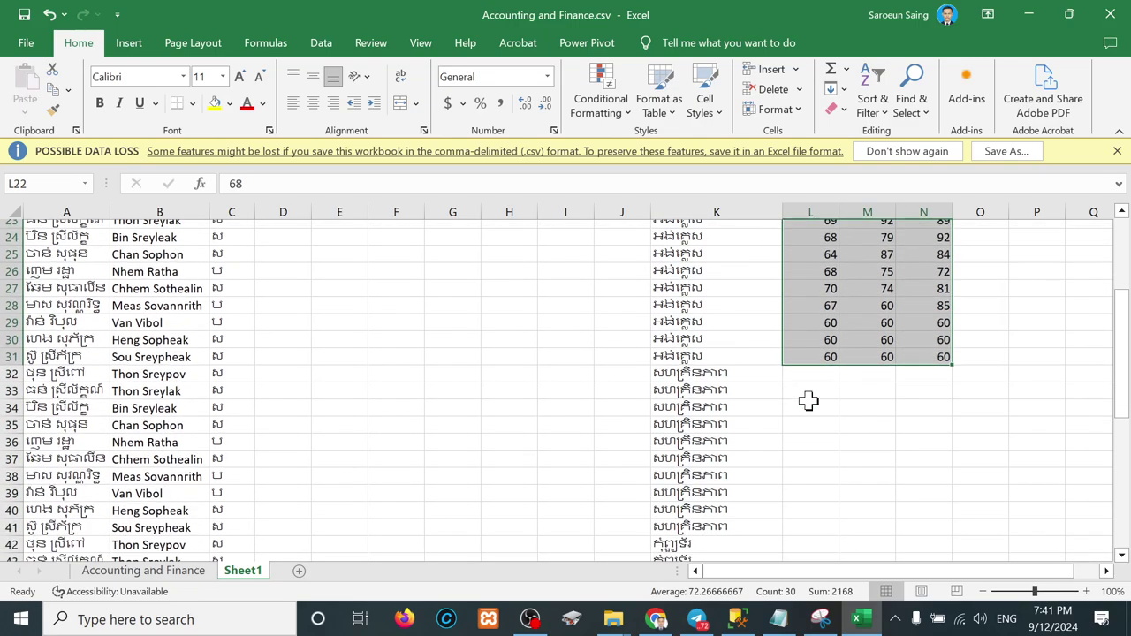
scroll(891, 320, up, 2)
Step: Move the two extra score columns beside L22:L31 to start at L32
drag(877, 298, 938, 459)
key(ctrl+x)
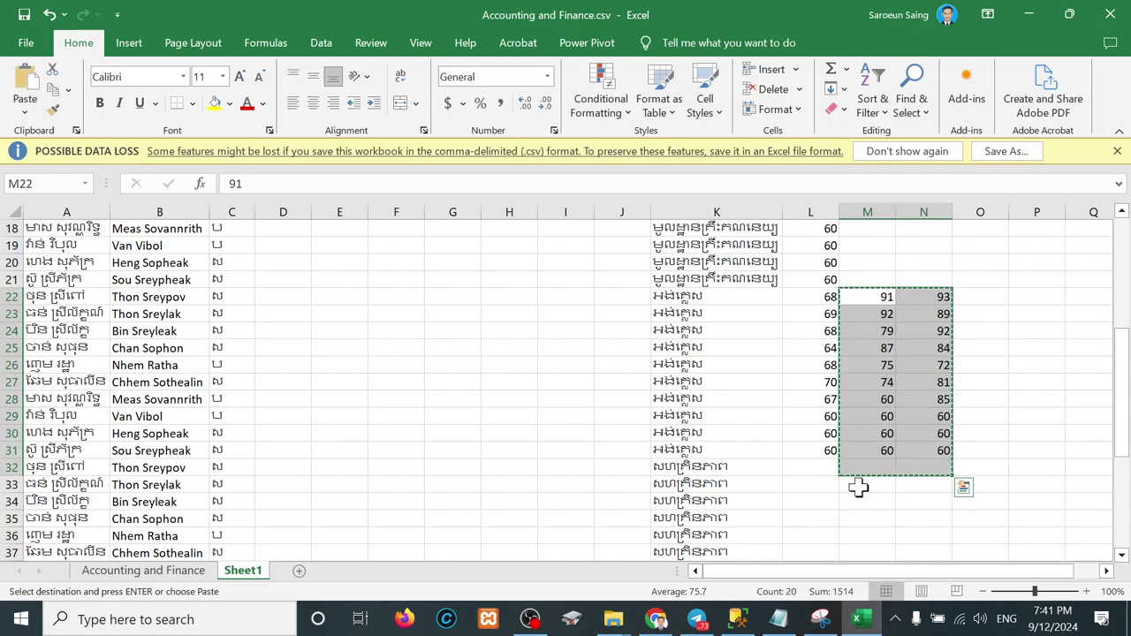
click(787, 469)
key(Return)
Step: Move the last subject's scores from M32:M41 into L42:L51
scroll(836, 367, down, 3)
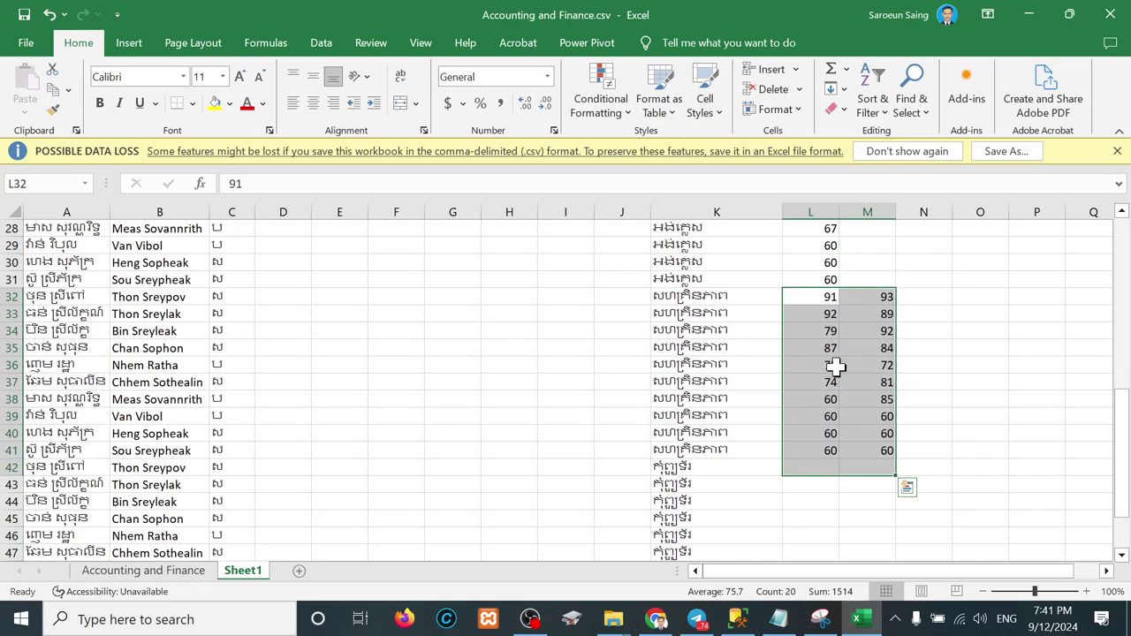
drag(881, 303, 871, 447)
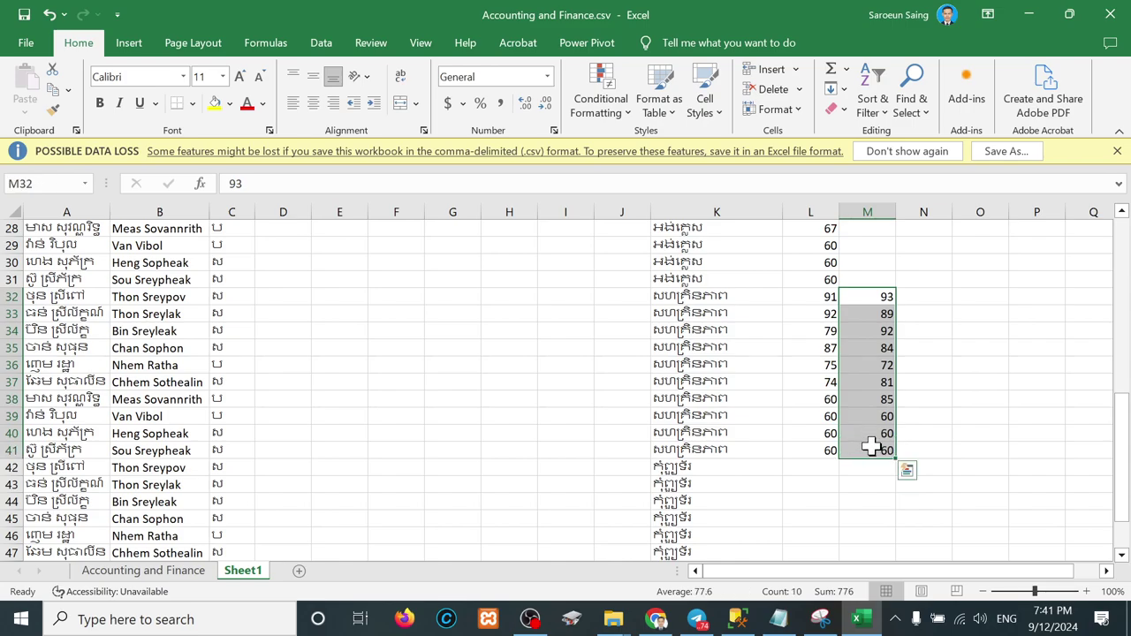
key(ctrl+x)
click(810, 469)
key(Return)
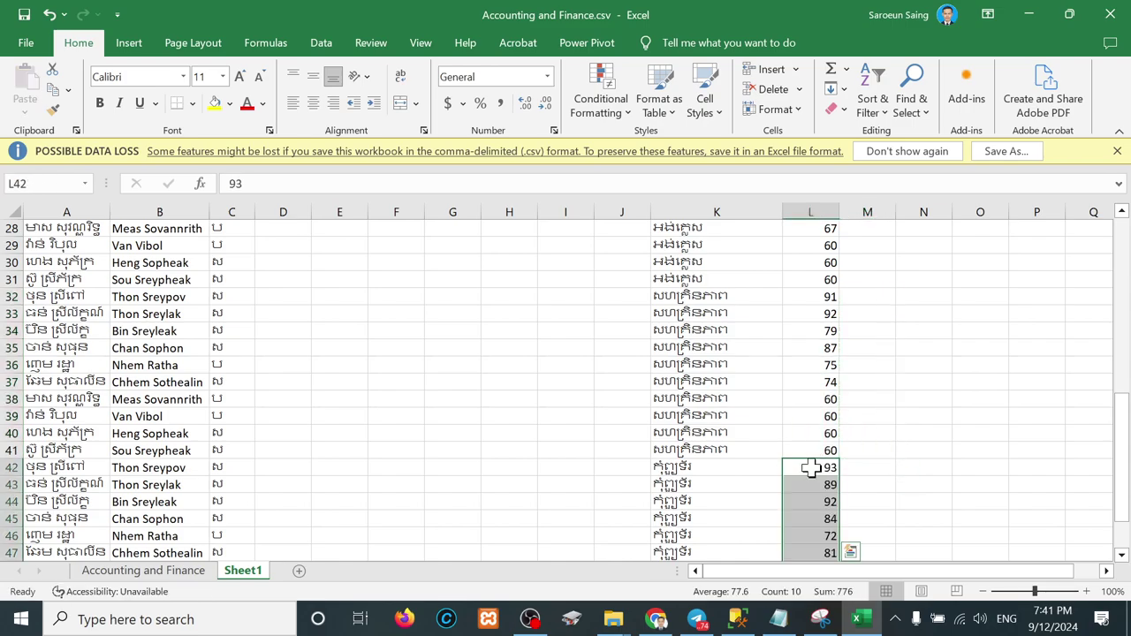
scroll(755, 415, up, 6)
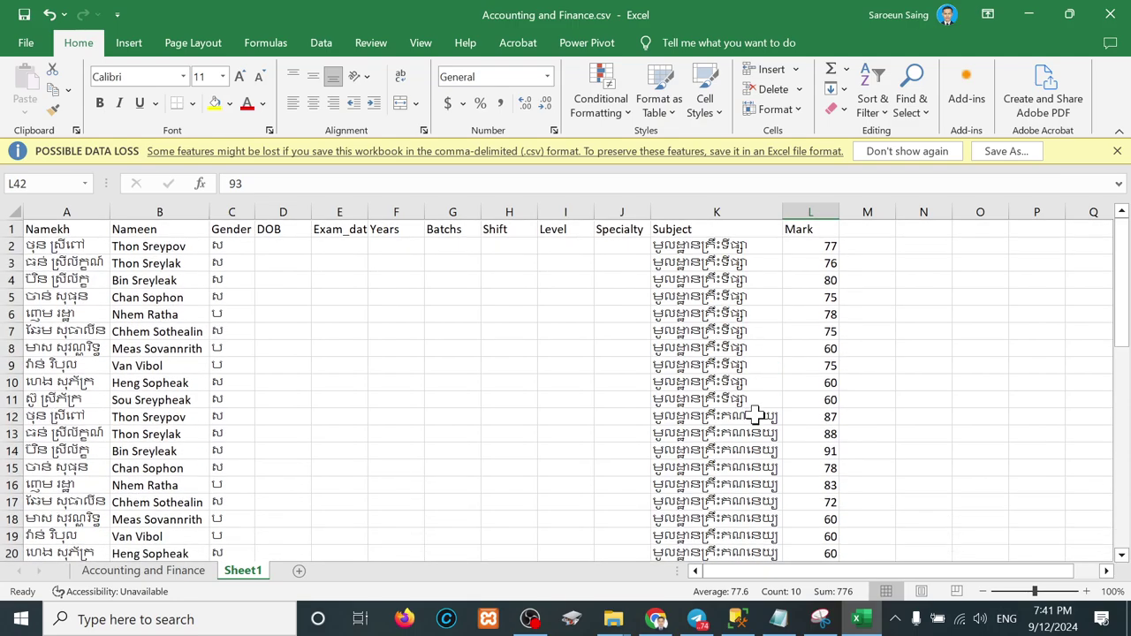
drag(78, 245, 811, 254)
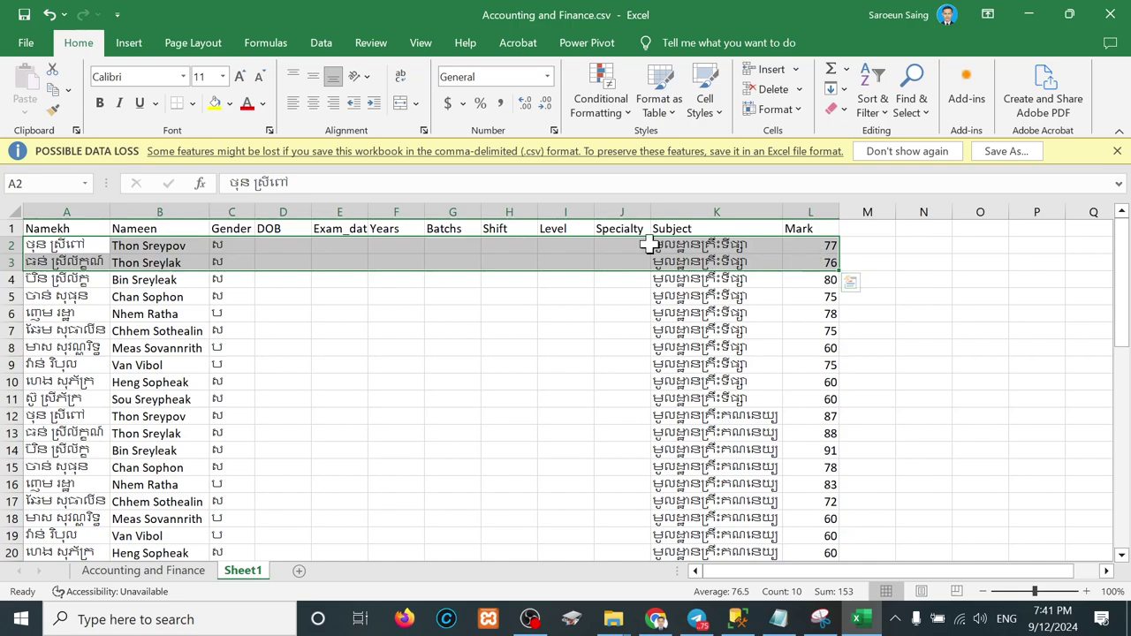
Step: Copy the degree level បរិញ្ញាបត្រ from Accounting and Finance A4 into Level cells I2:I51
click(567, 245)
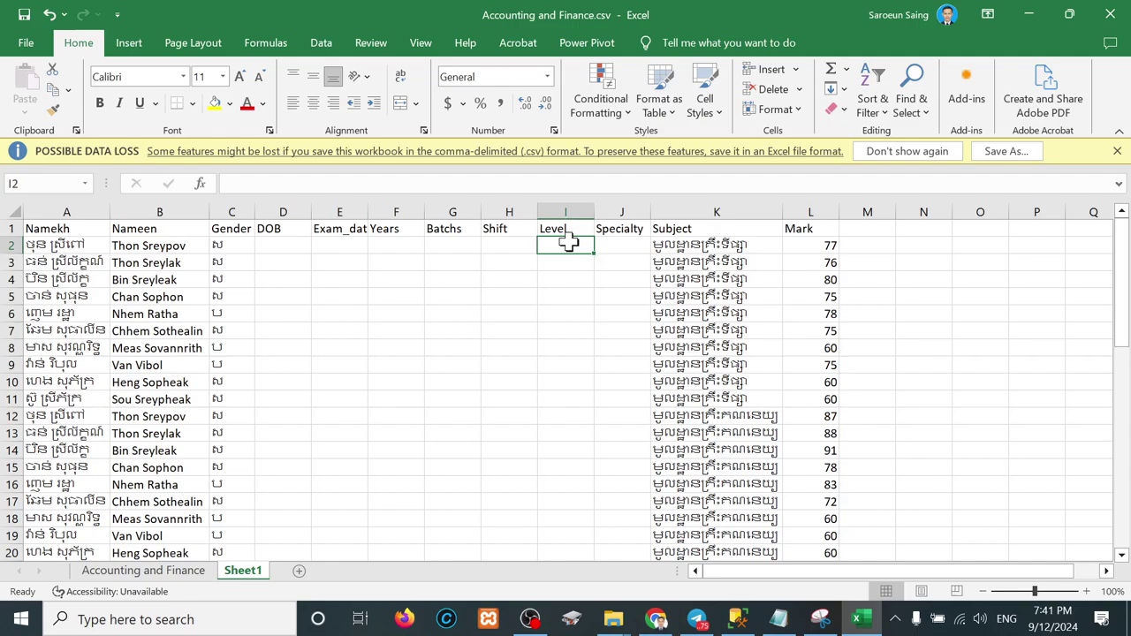
click(143, 571)
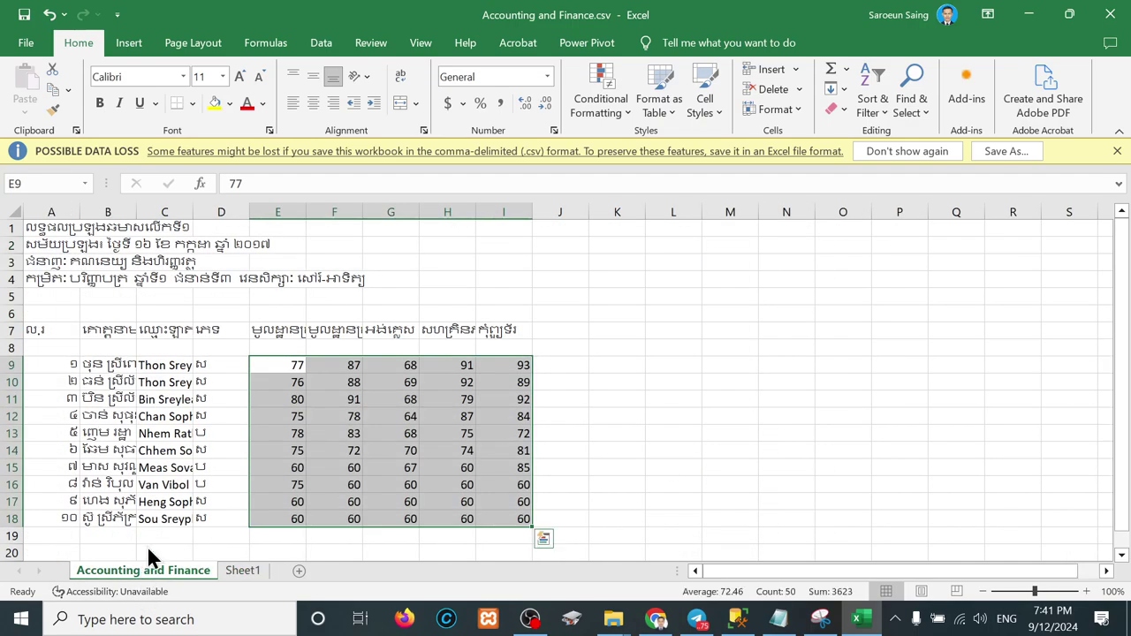
double_click(97, 280)
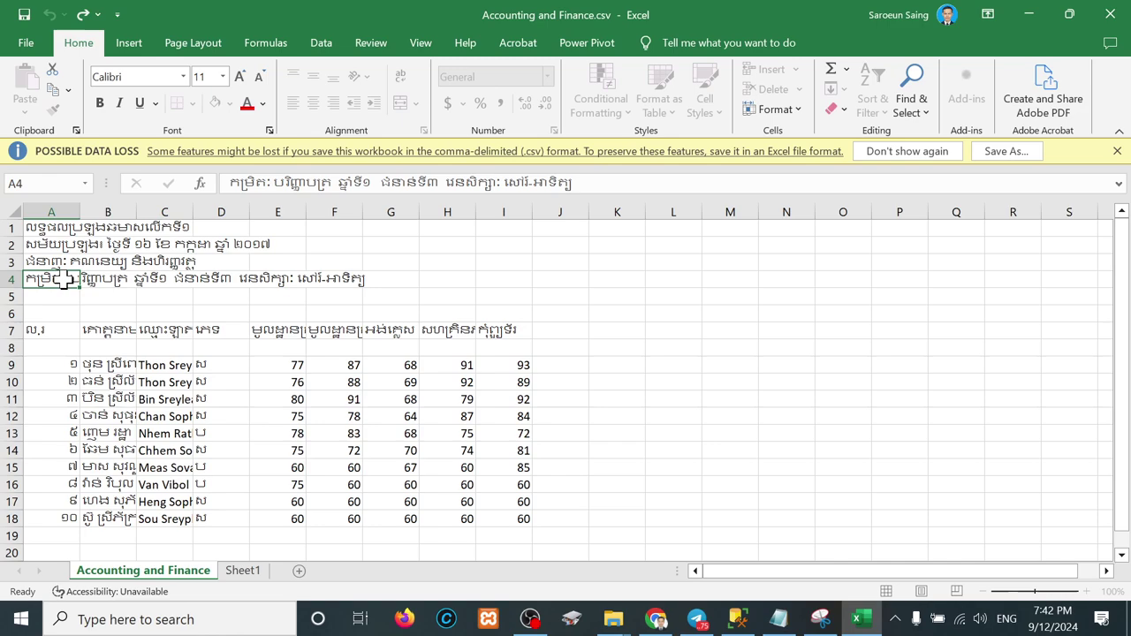
drag(70, 282, 122, 287)
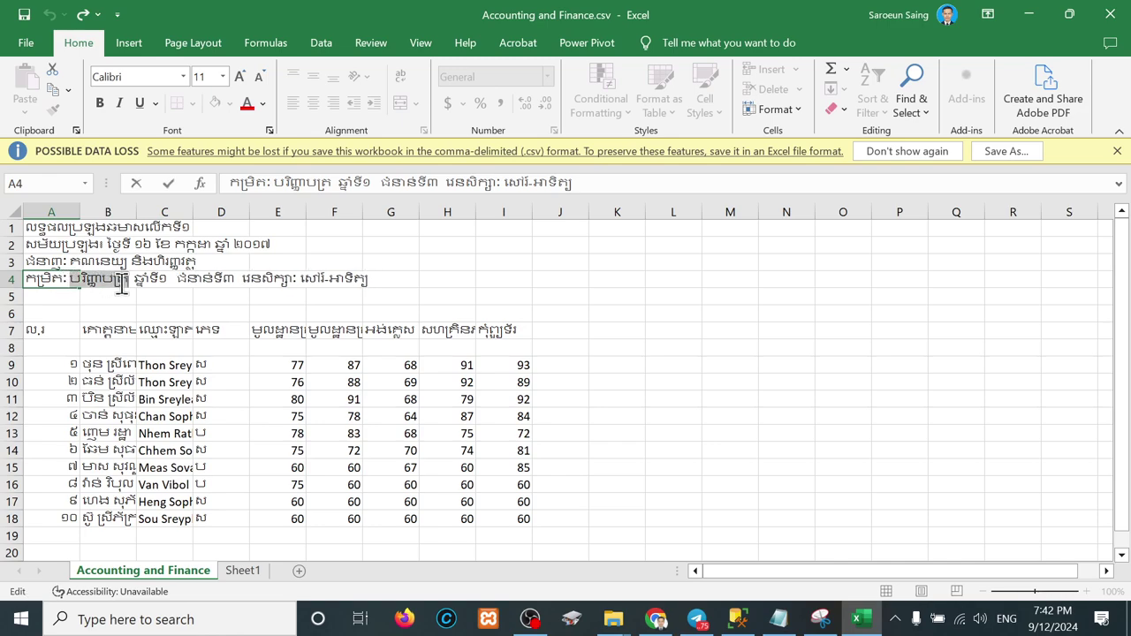
key(ctrl+c)
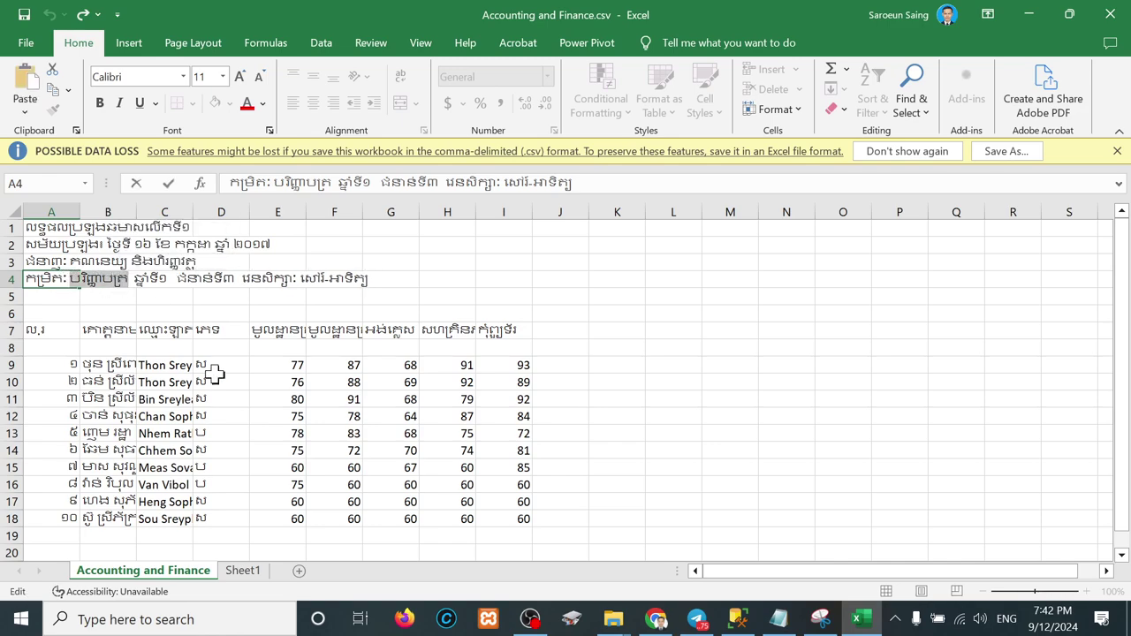
click(245, 570)
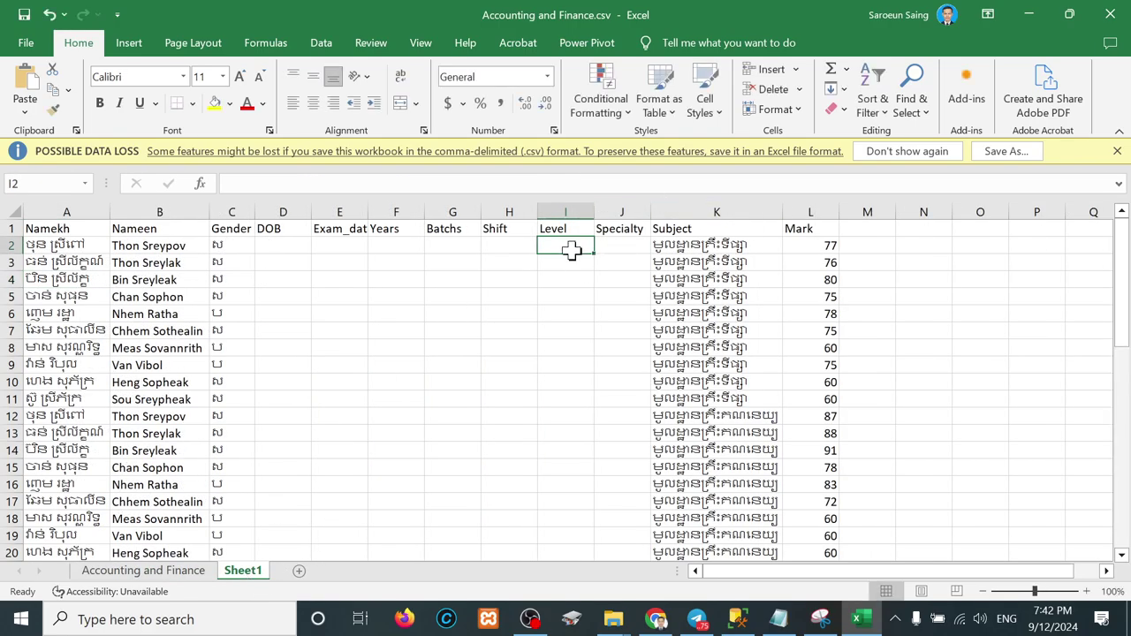
drag(566, 248, 557, 542)
key(ctrl+v)
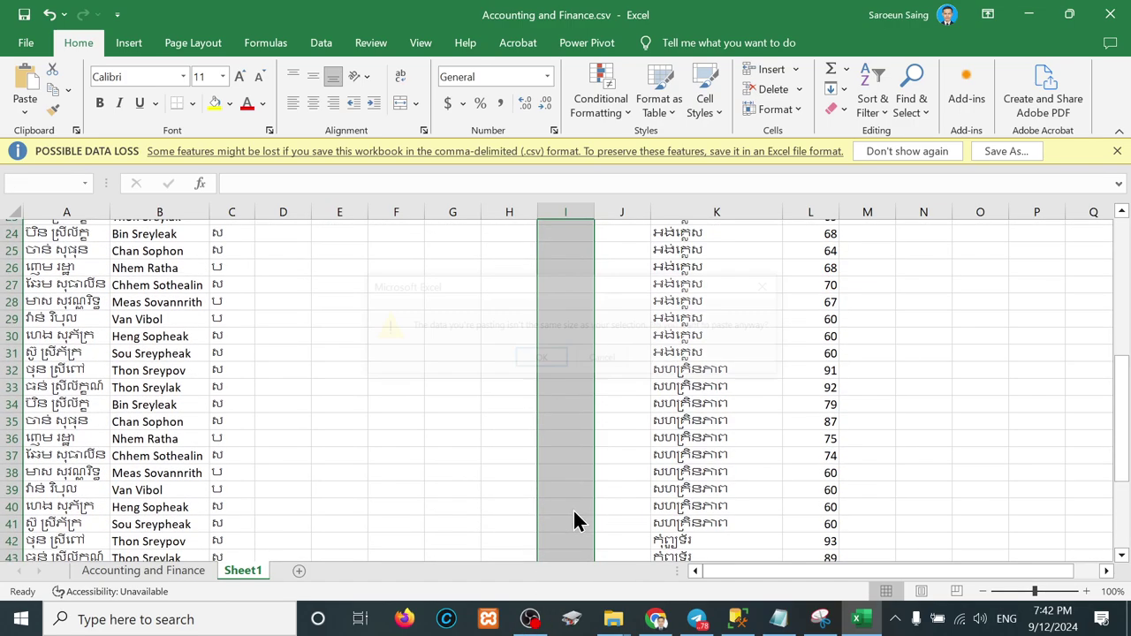
click(541, 360)
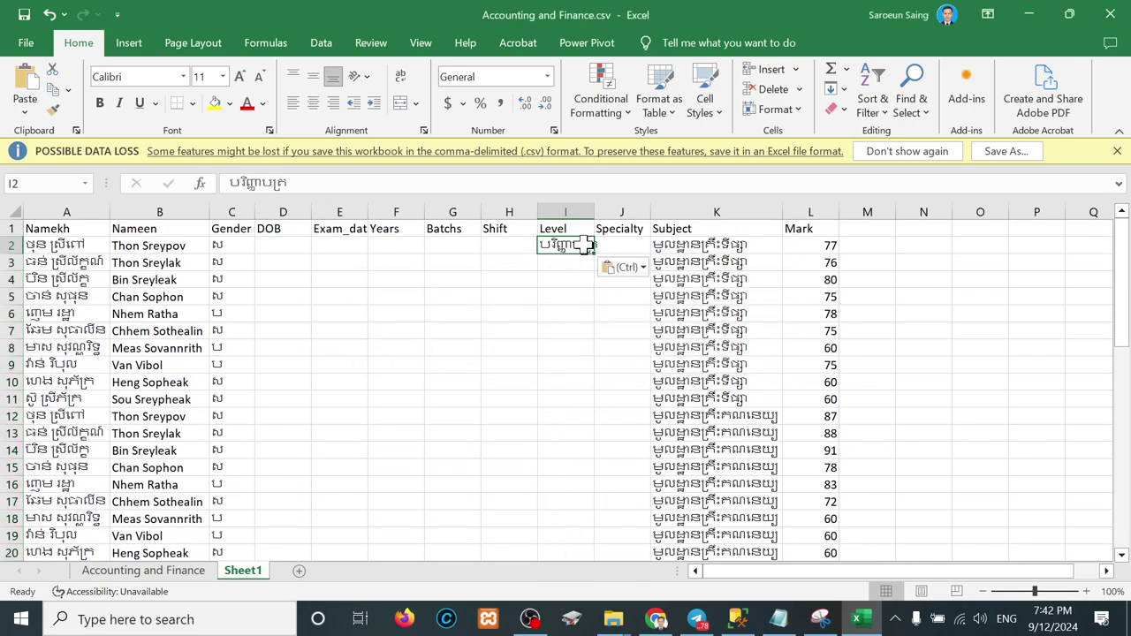
drag(594, 255, 588, 515)
scroll(570, 407, up, 11)
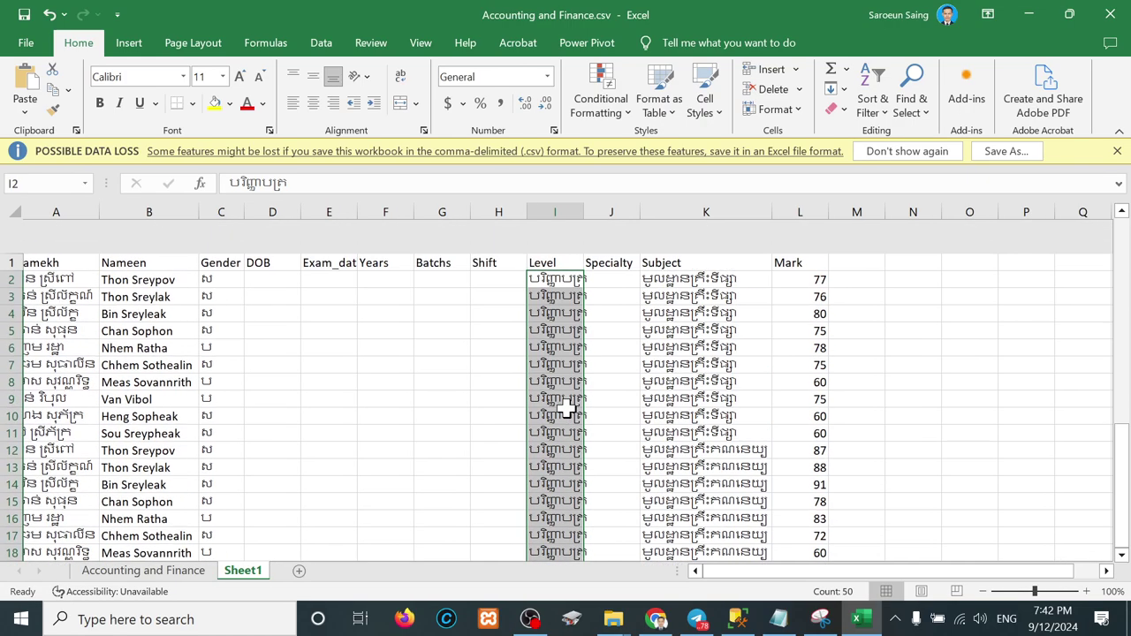
Step: Enter a 1 in Specialty cell J2, then remove it again
click(609, 249)
text(1)
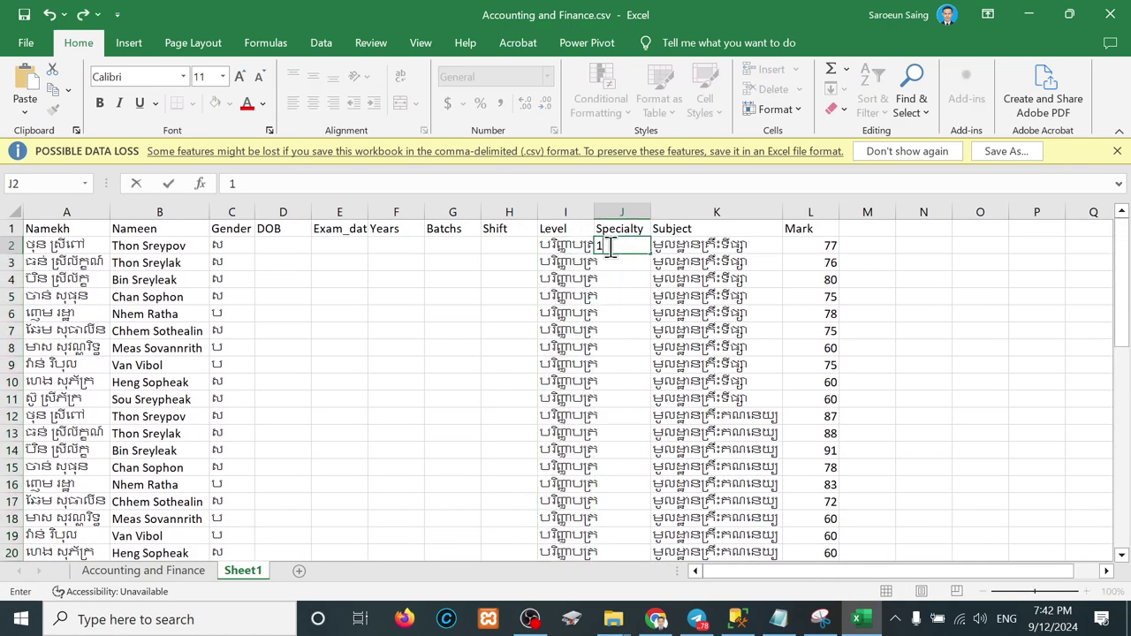
key(Return)
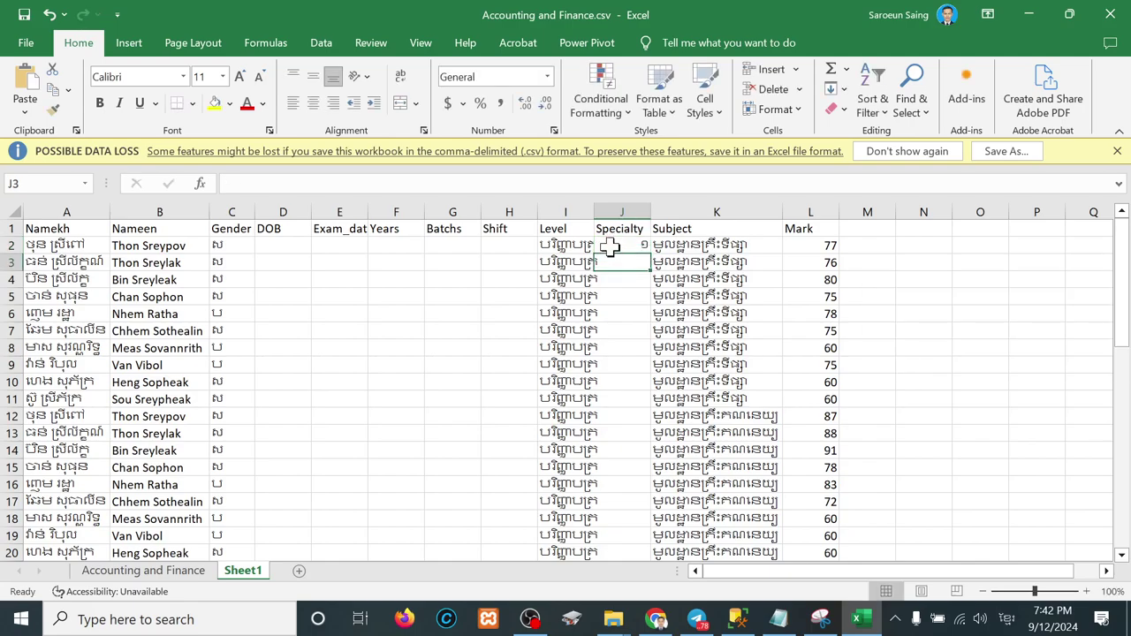
click(625, 247)
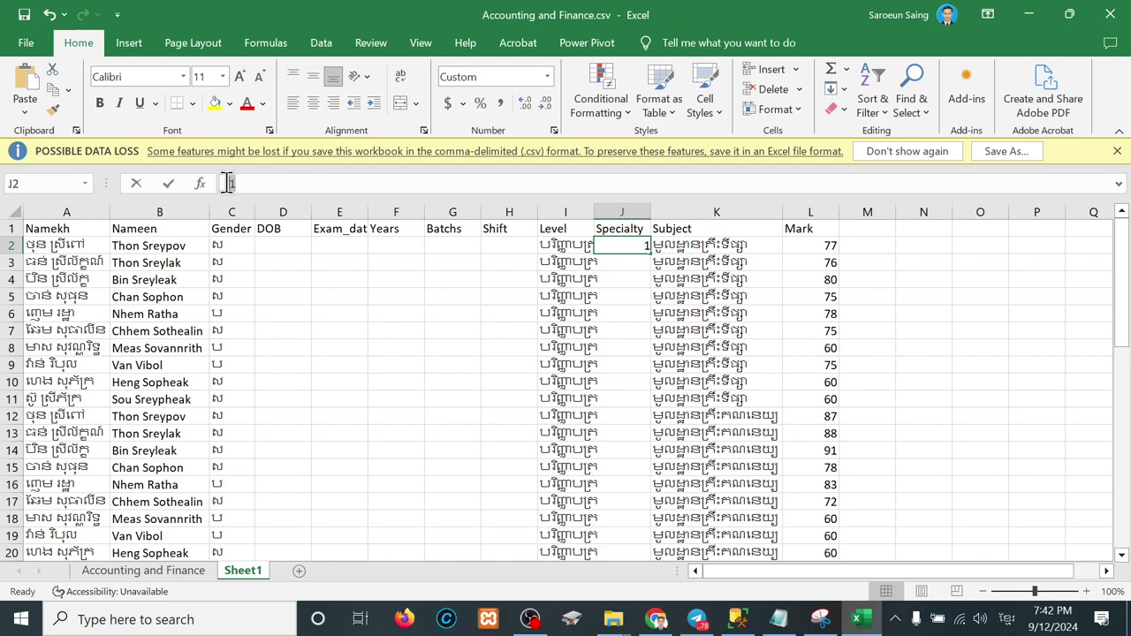
drag(231, 183, 212, 189)
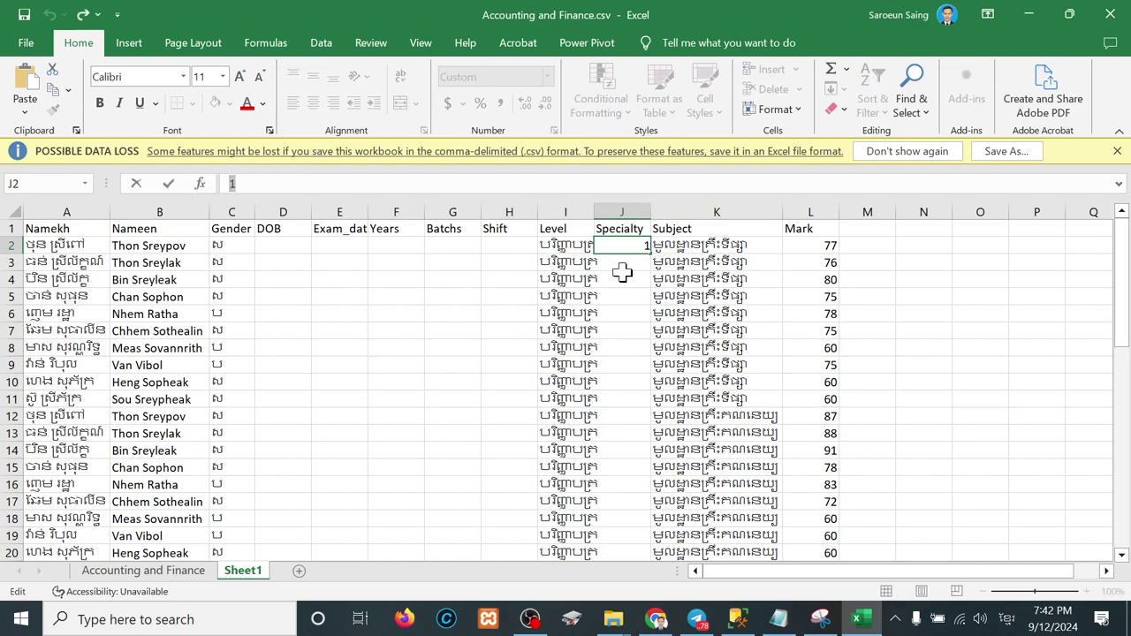
drag(608, 295, 629, 248)
click(633, 246)
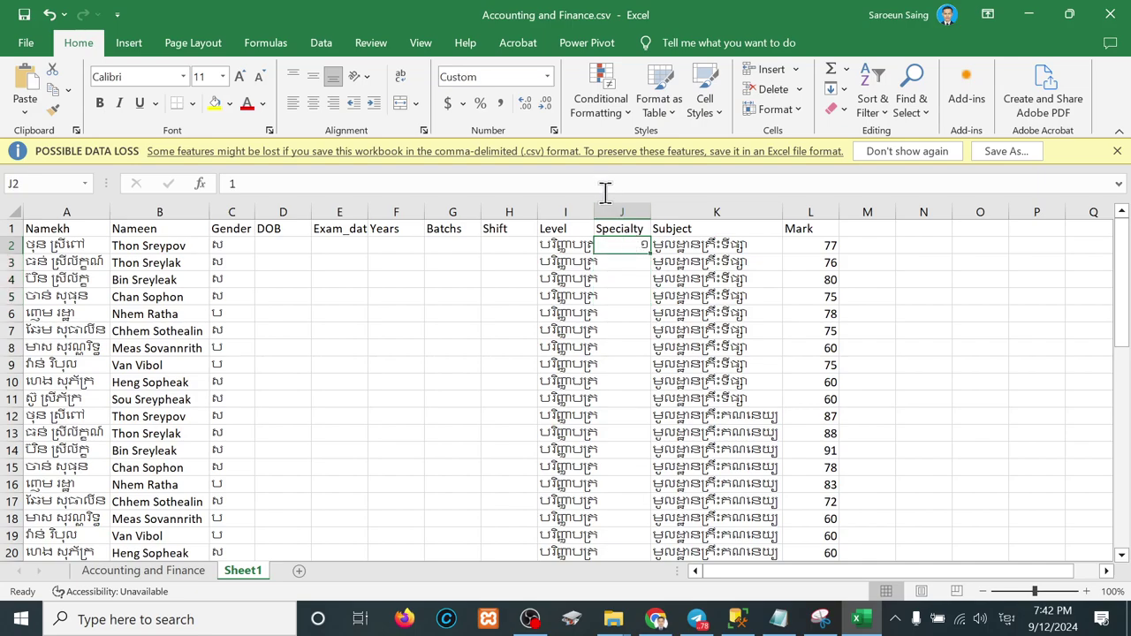
Step: Format Years cell F2 as Text and enter the Khmer year ១
click(380, 247)
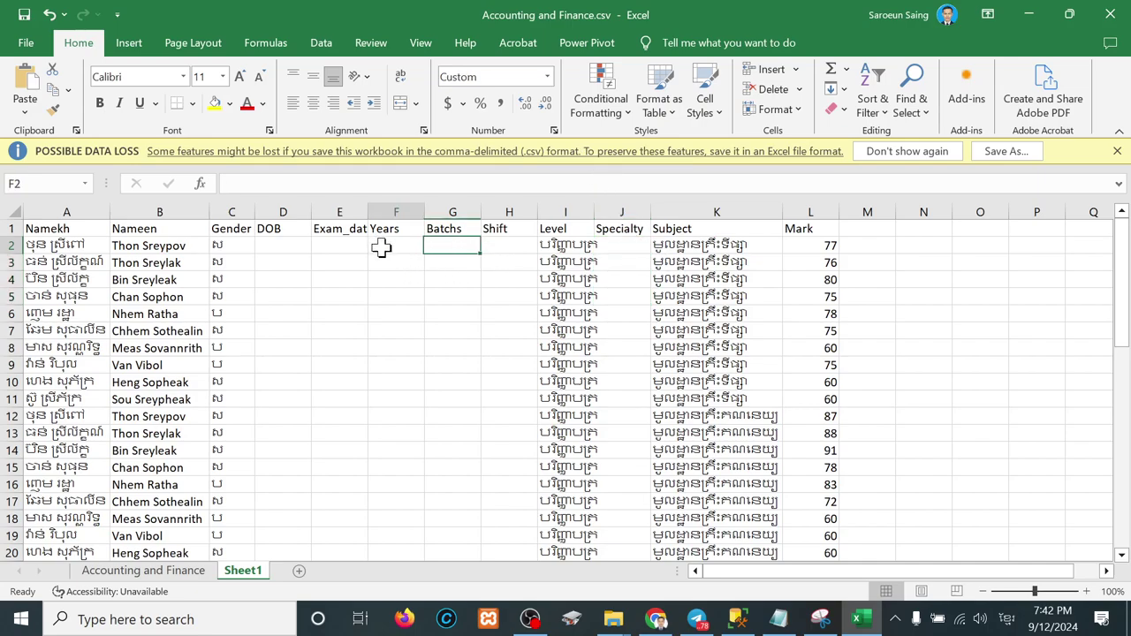
click(547, 78)
scroll(517, 371, down, 2)
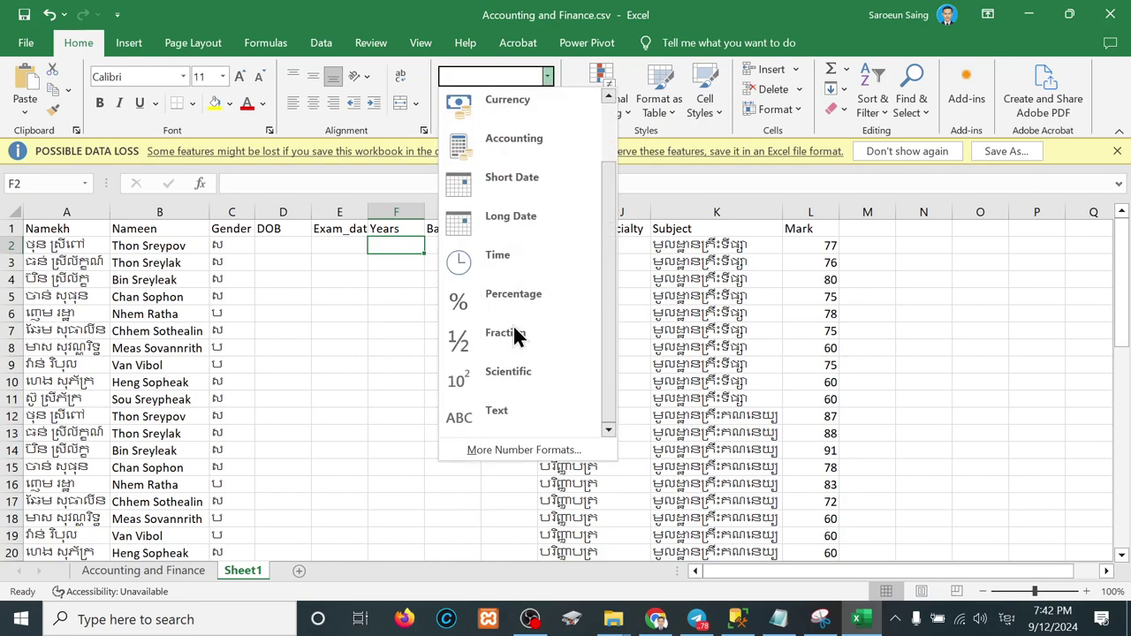
click(499, 411)
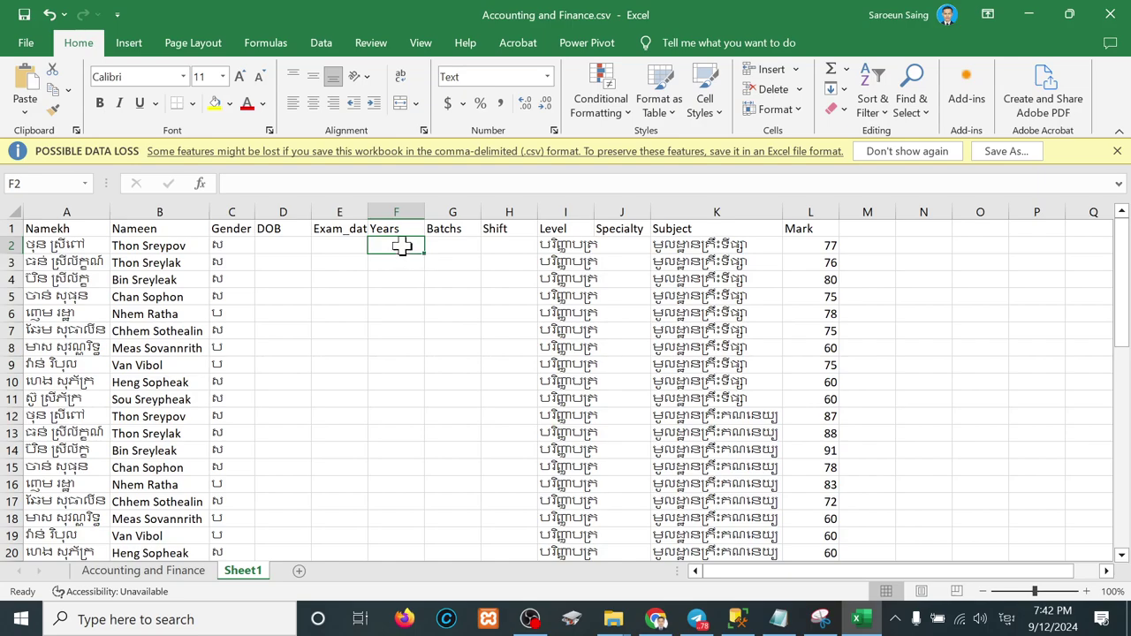
text(១)
key(Return)
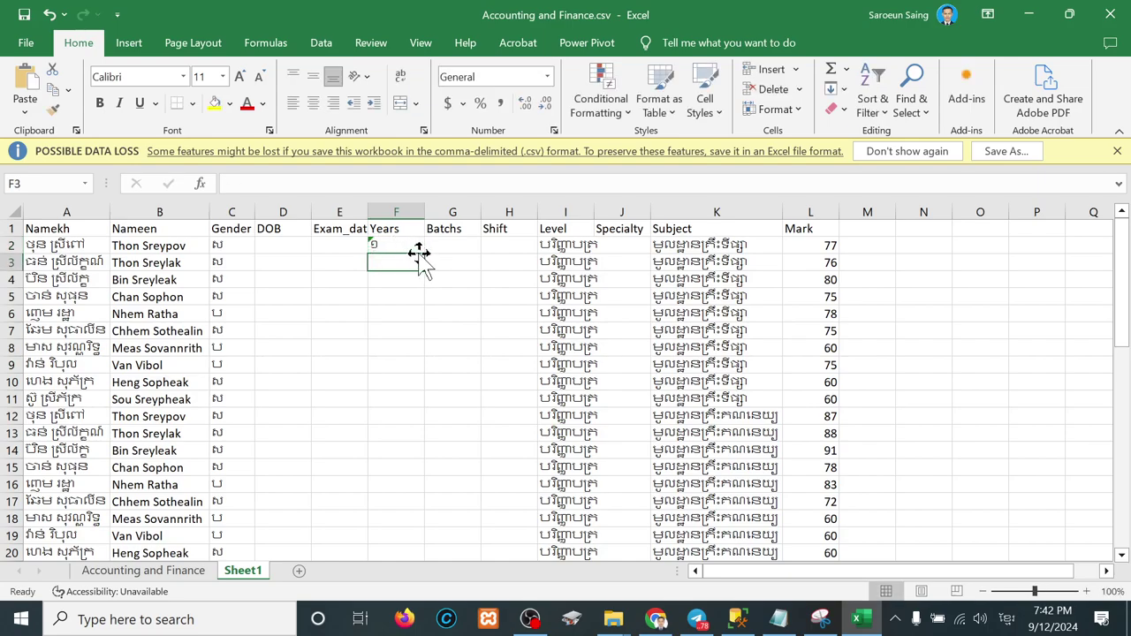
Step: Try pasting into the Years cells below F2, then undo the wrong pasted text
click(402, 244)
click(265, 185)
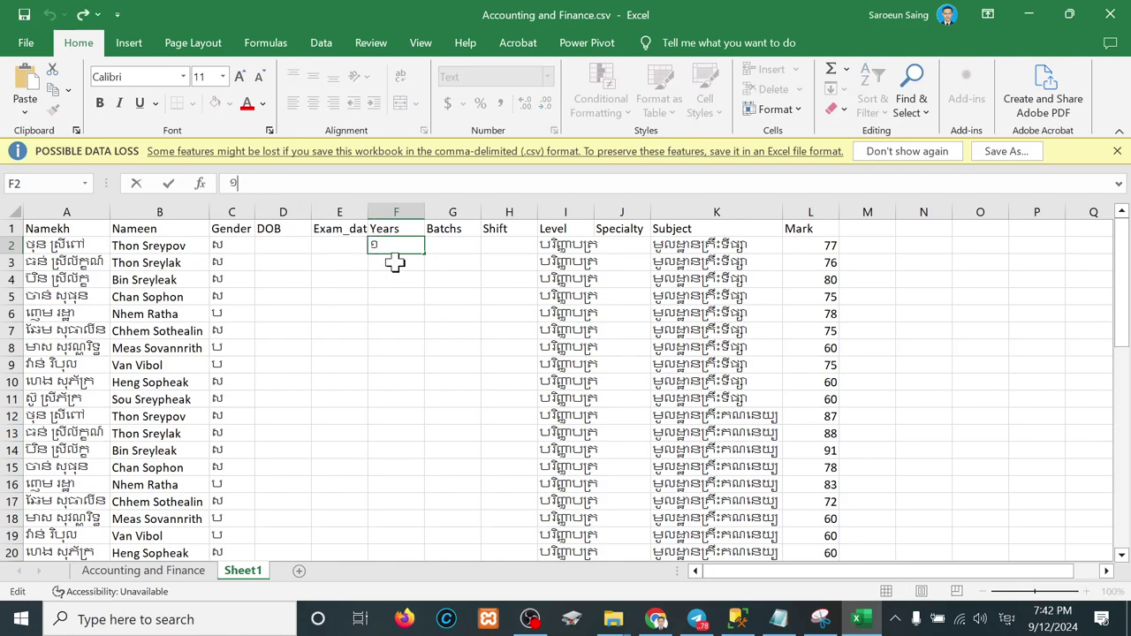
drag(396, 262, 411, 521)
key(ctrl+v)
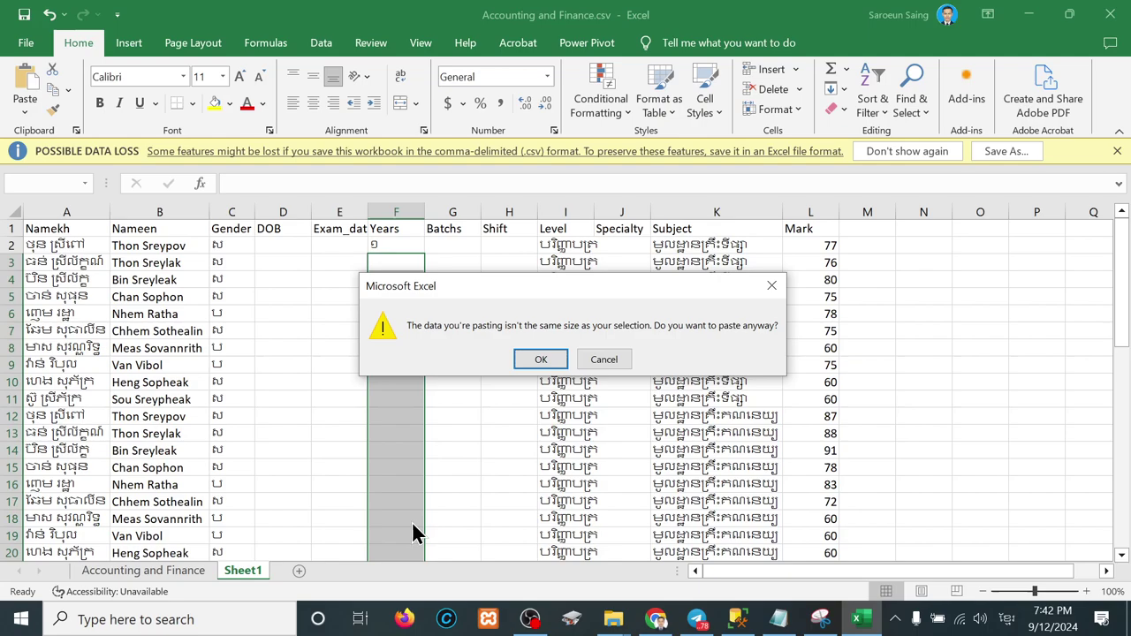
click(537, 359)
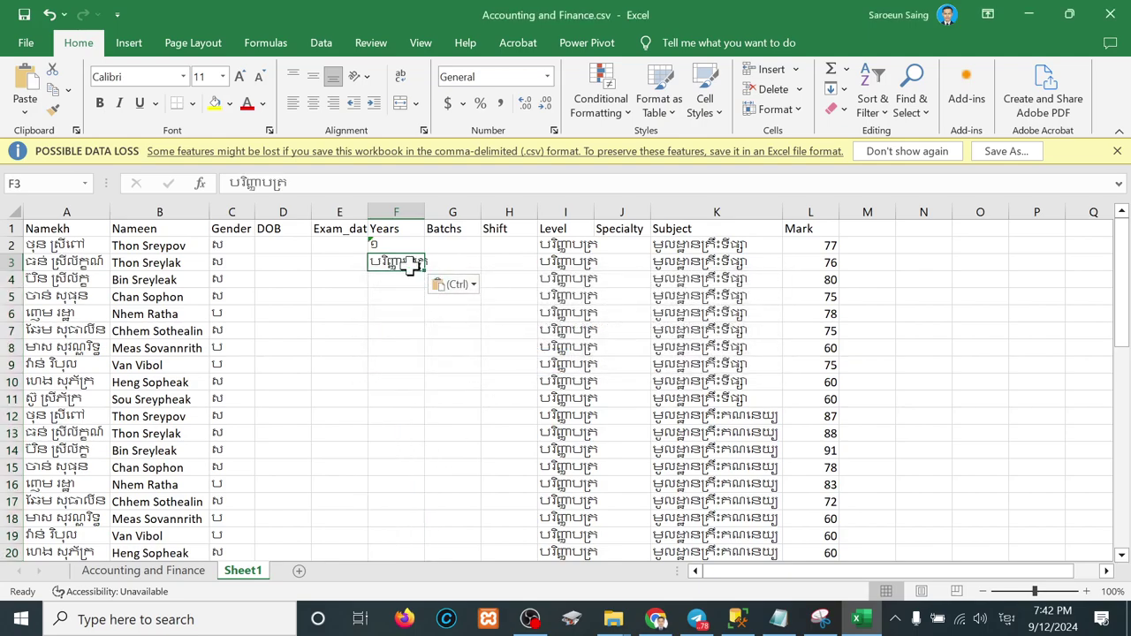
key(ctrl+z)
Step: Copy the year ១ from F2 into F3:F51, then return to the Accounting and Finance sheet
click(391, 246)
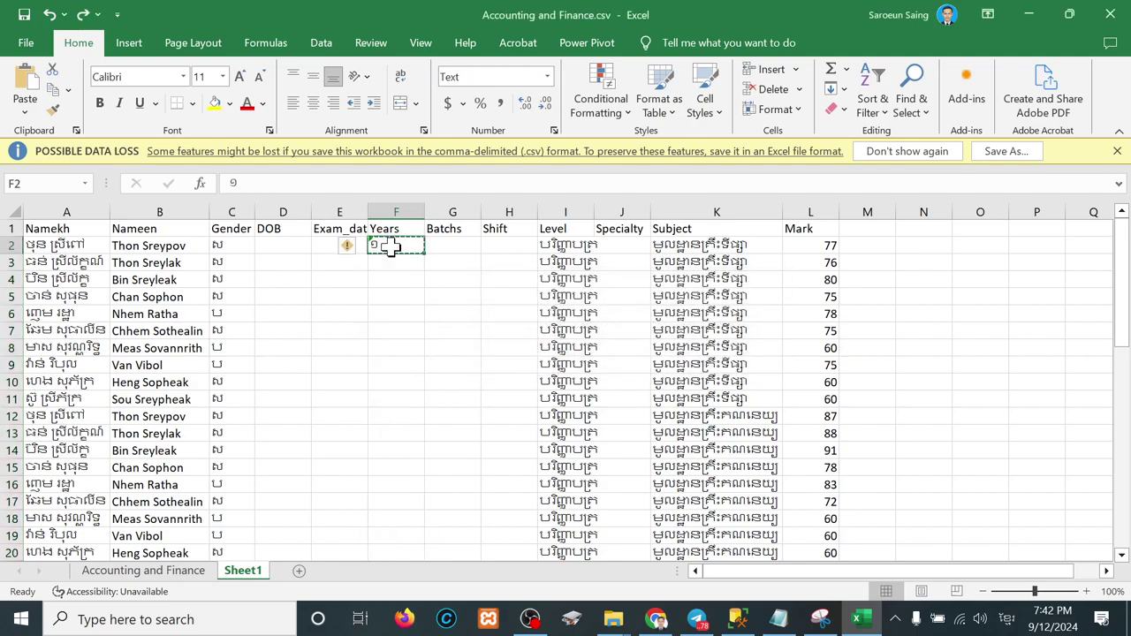
key(ctrl+c)
drag(392, 265, 400, 518)
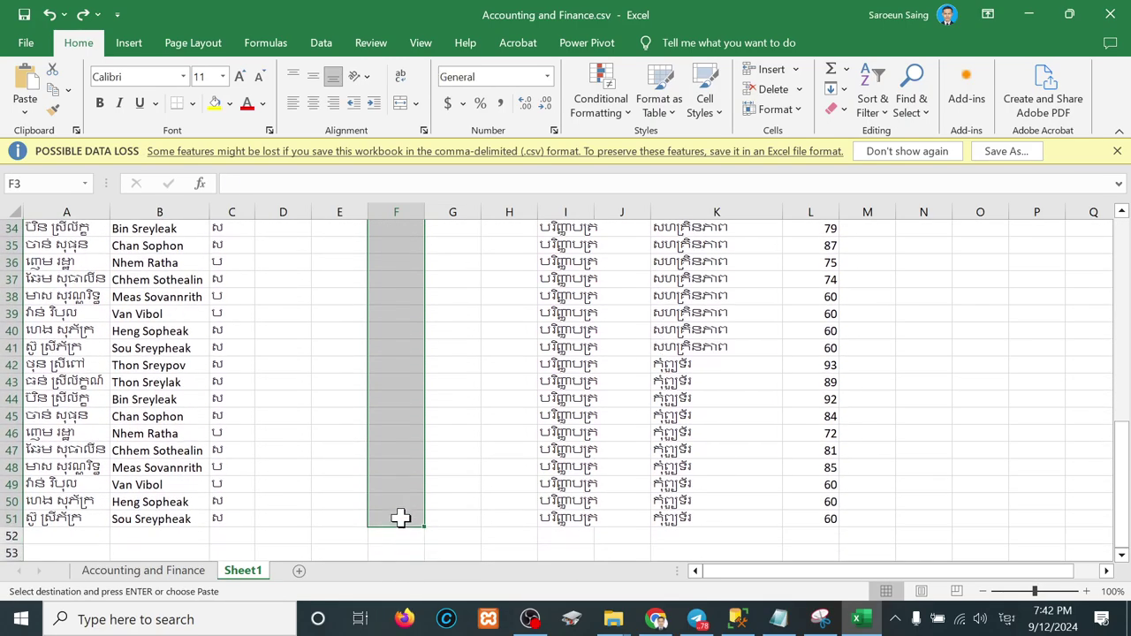
key(ctrl+v)
key(Escape)
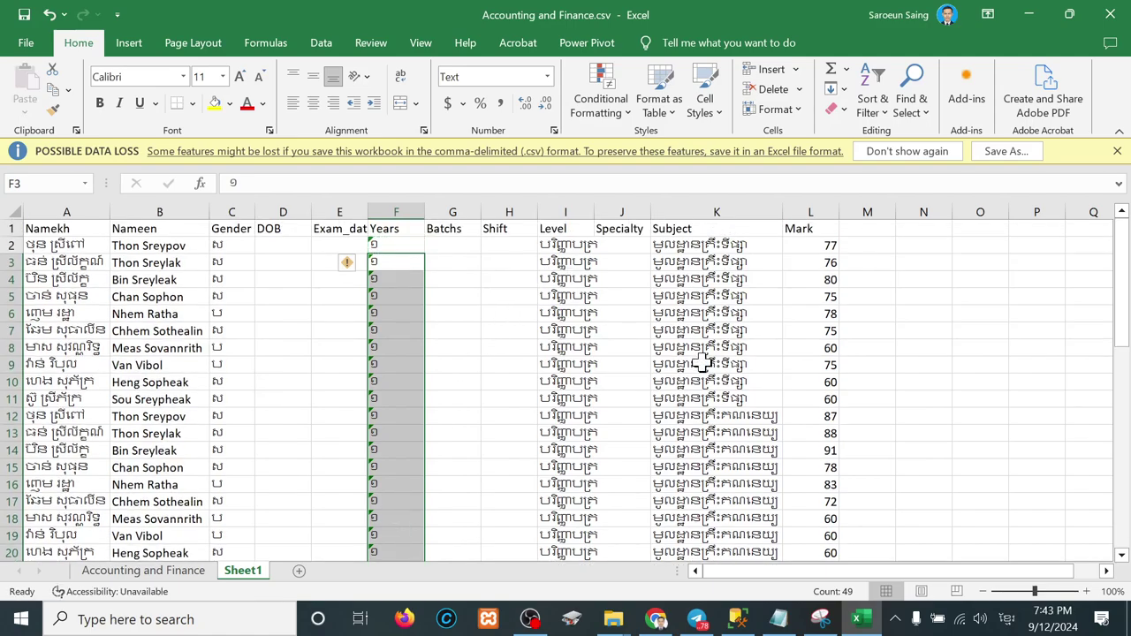
click(176, 572)
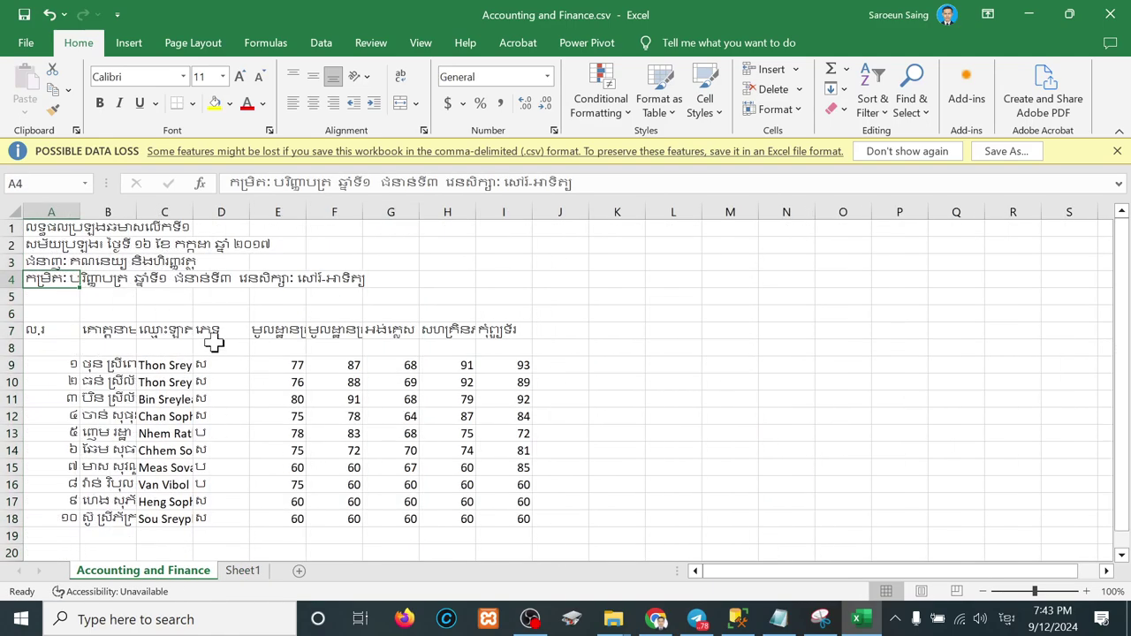
Step: Copy the specialty name from A3 into Sheet1's J2 and autofit the Specialty column
double_click(53, 261)
drag(69, 262, 211, 268)
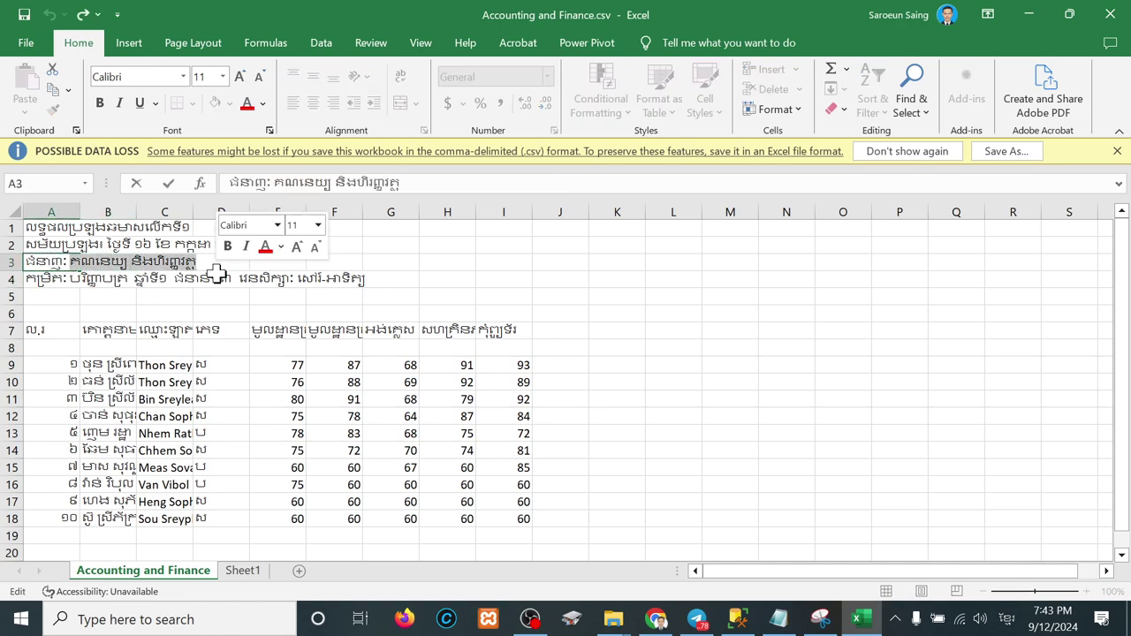
click(243, 571)
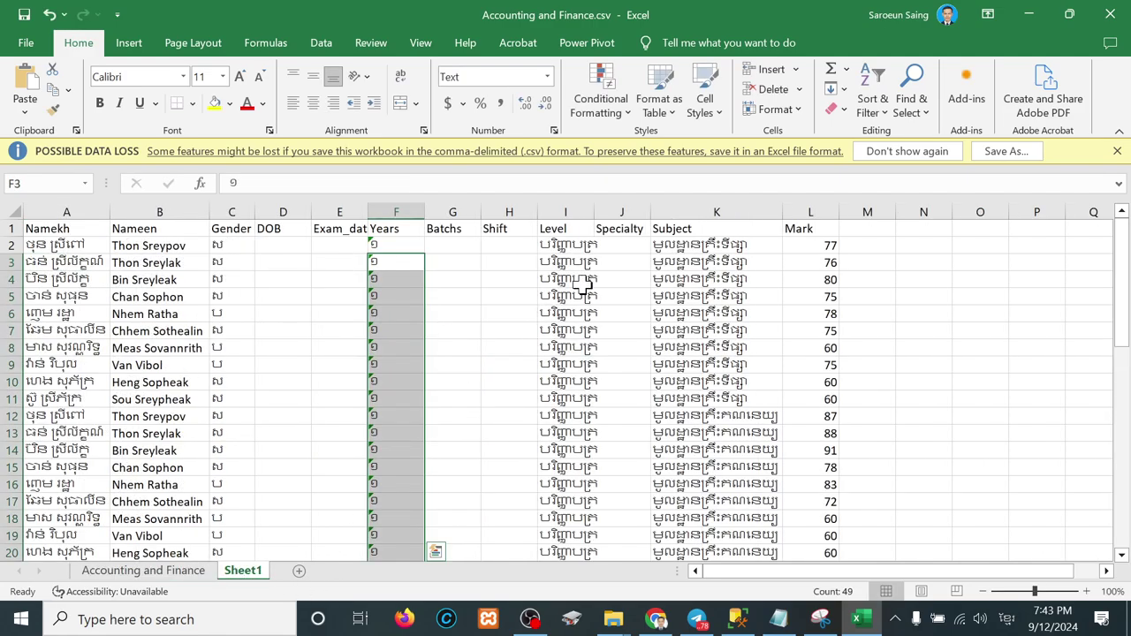
click(625, 248)
key(ctrl+v)
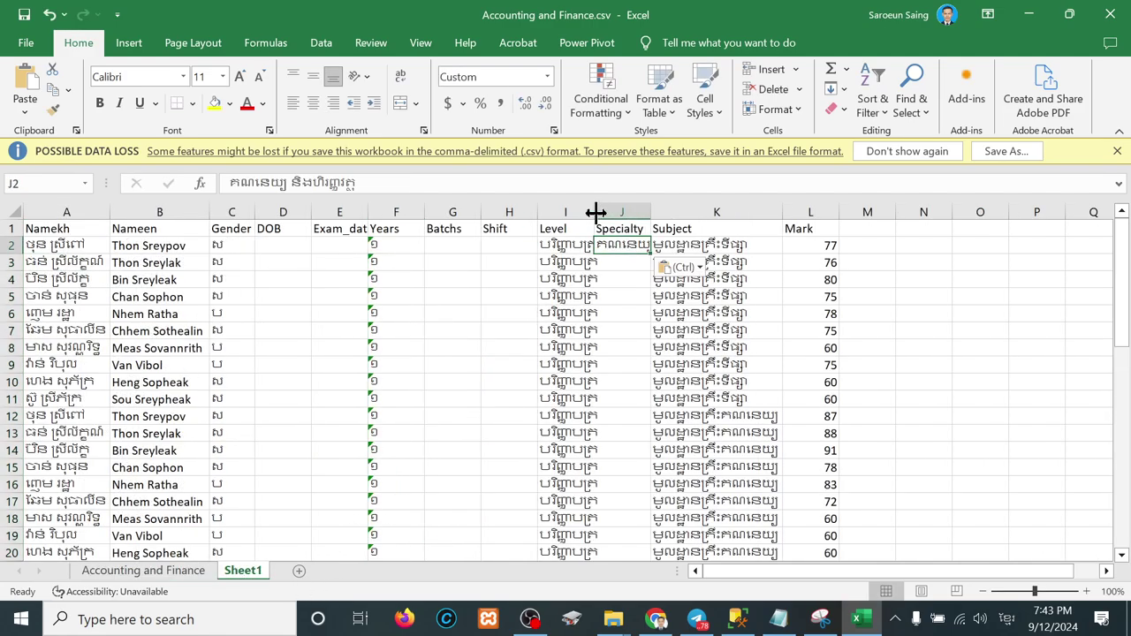
drag(595, 212, 602, 212)
double_click(658, 212)
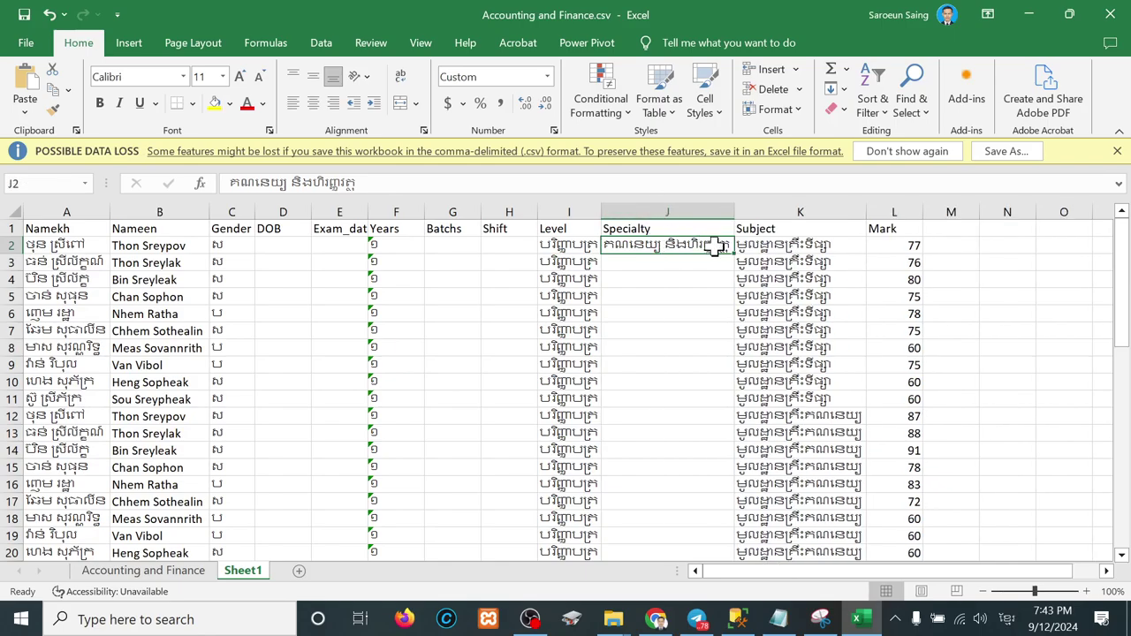
Step: Fill the specialty គណនេយ្យ និងហិរញ្ញវត្ថុ down column J to row 51
drag(732, 251, 716, 515)
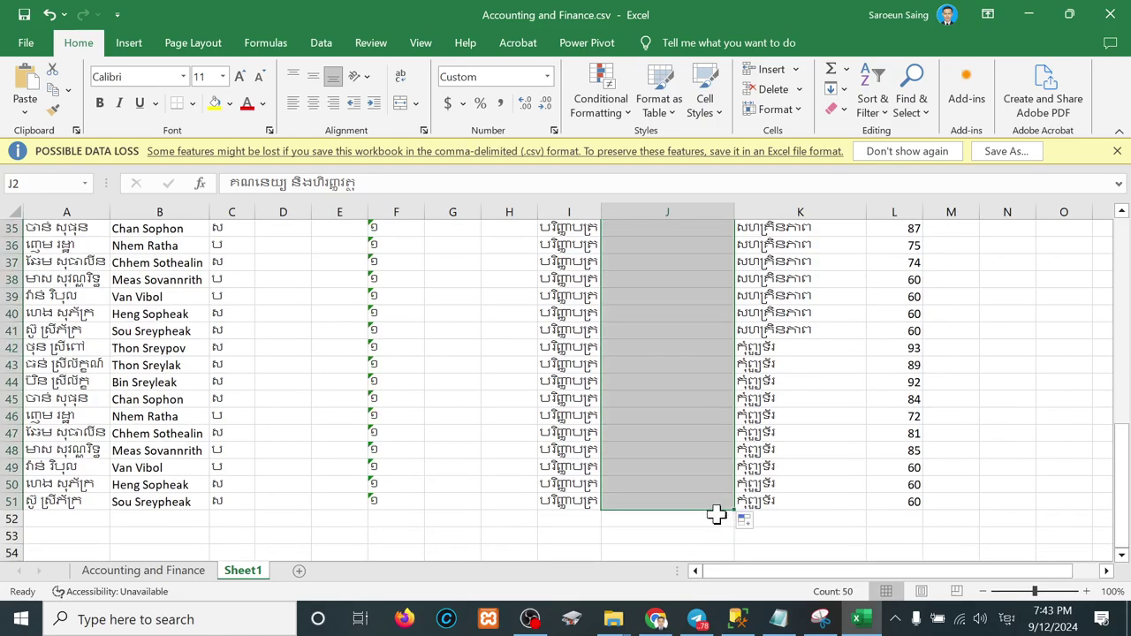
key(ctrl+v)
click(606, 358)
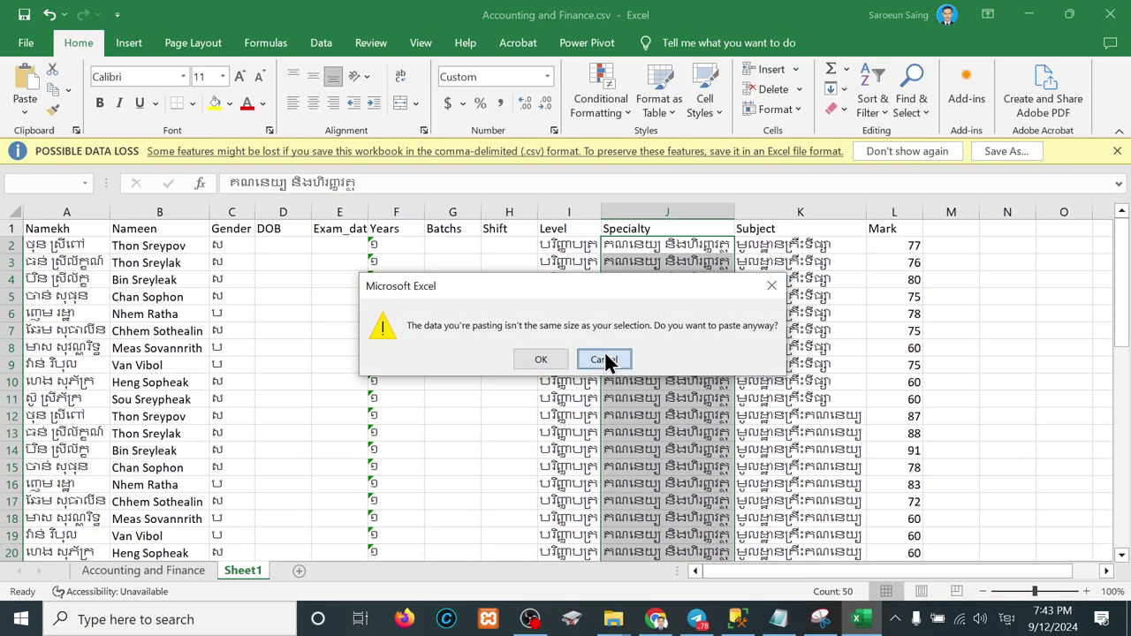
click(417, 450)
click(437, 247)
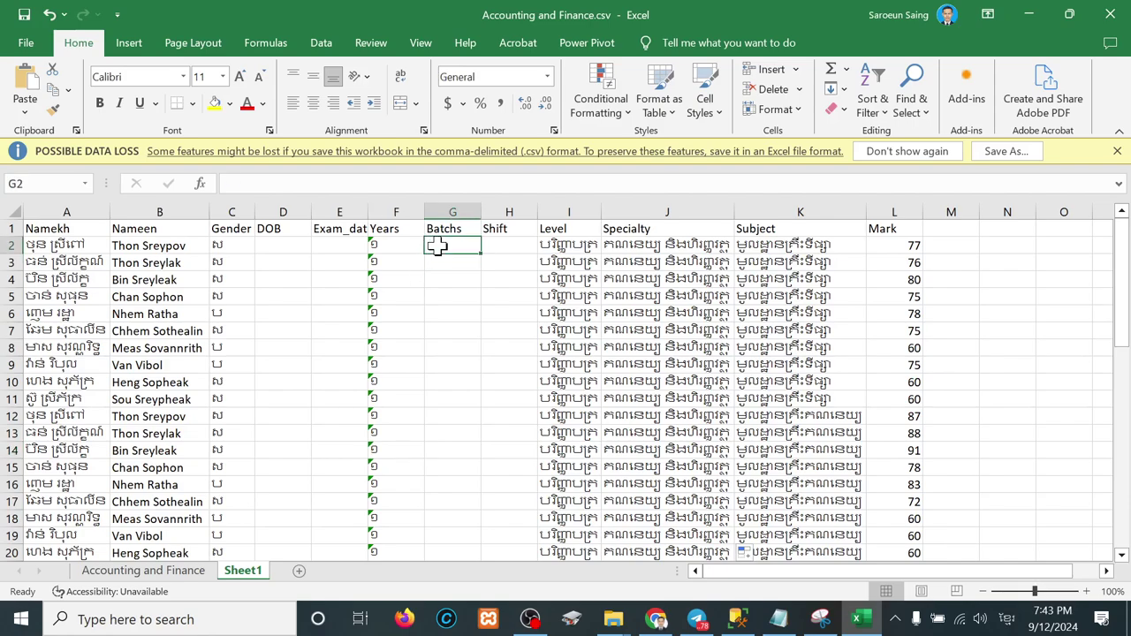
Step: On the Accounting and Finance sheet, select the shift days at the end of heading A4
click(164, 572)
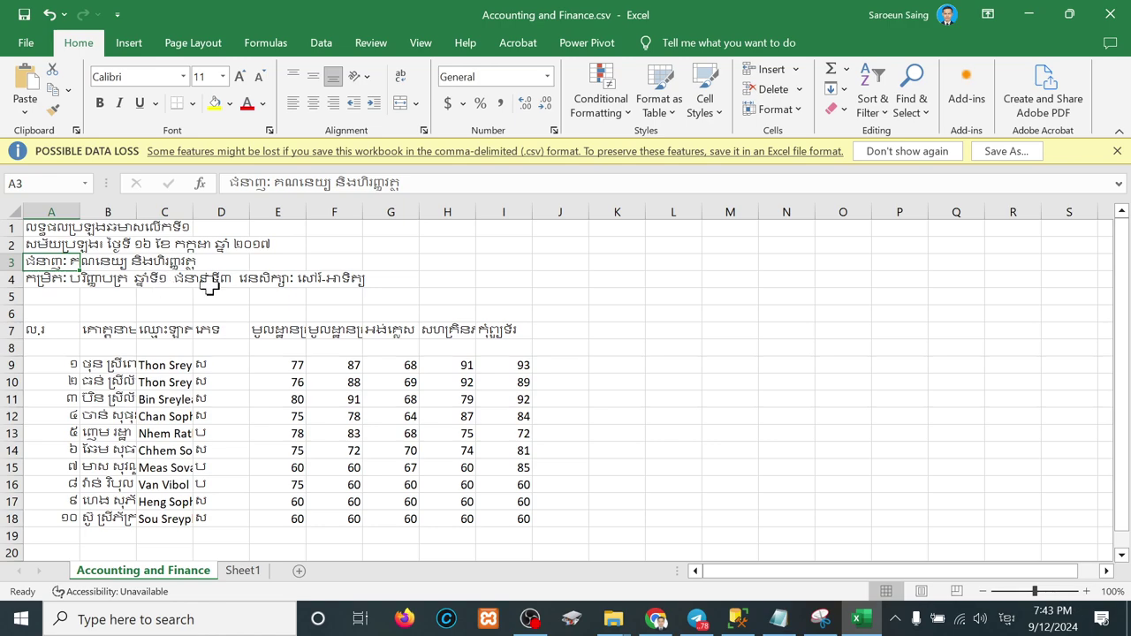
click(53, 278)
key(F2)
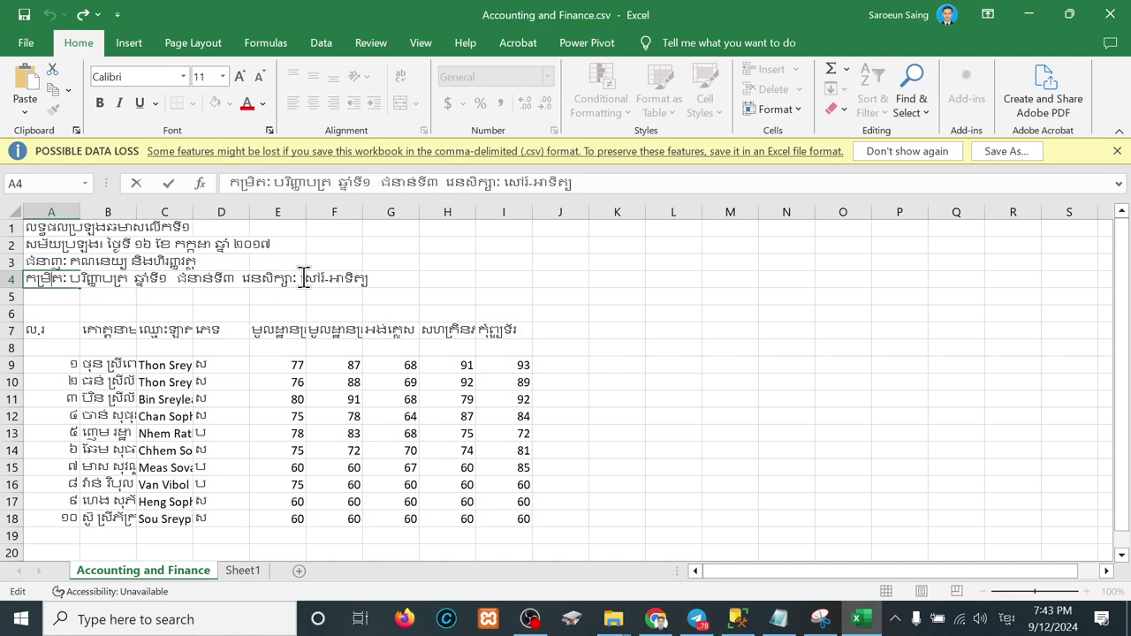
drag(303, 278, 412, 277)
key(ctrl+c)
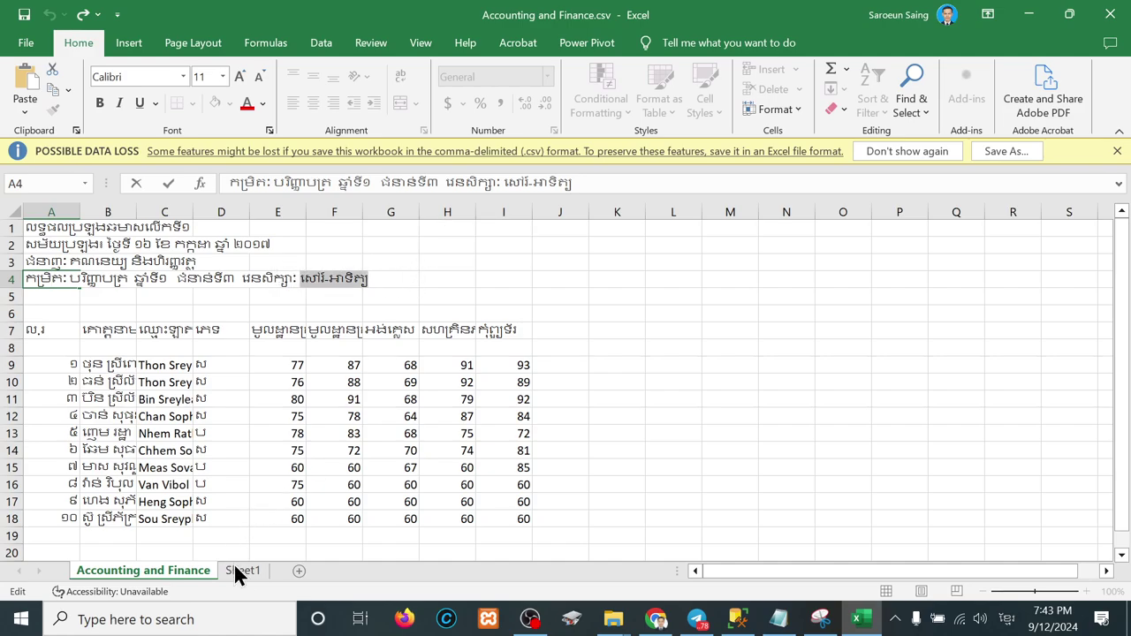
Step: On Sheet1, replace the wrong value in Batchs cell G2 with ៣
click(235, 567)
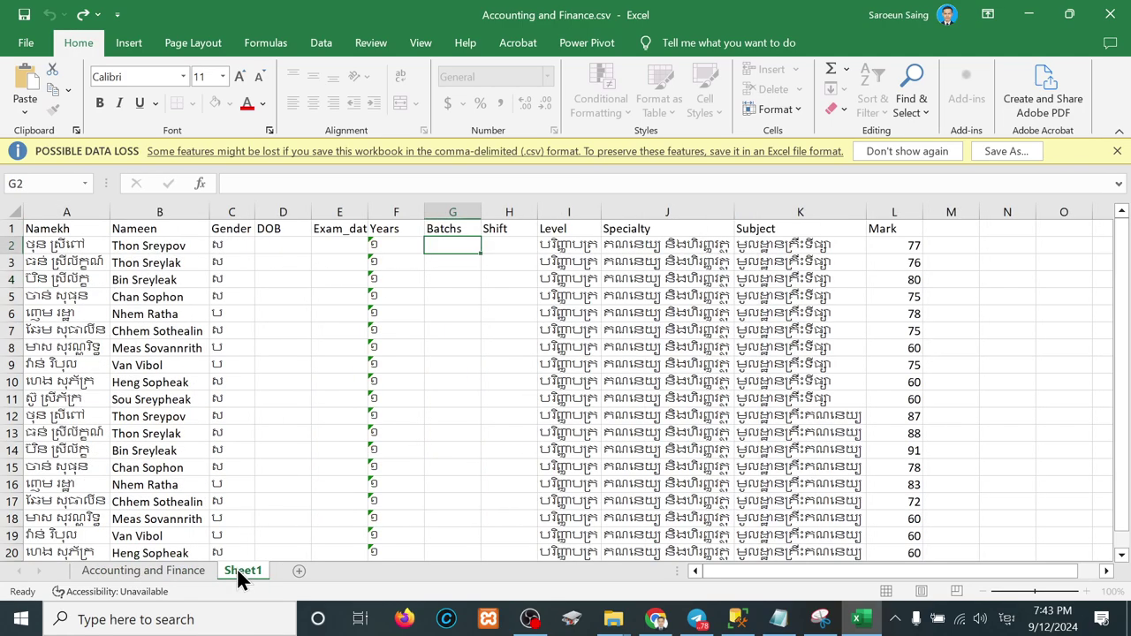
click(394, 245)
drag(423, 253, 459, 250)
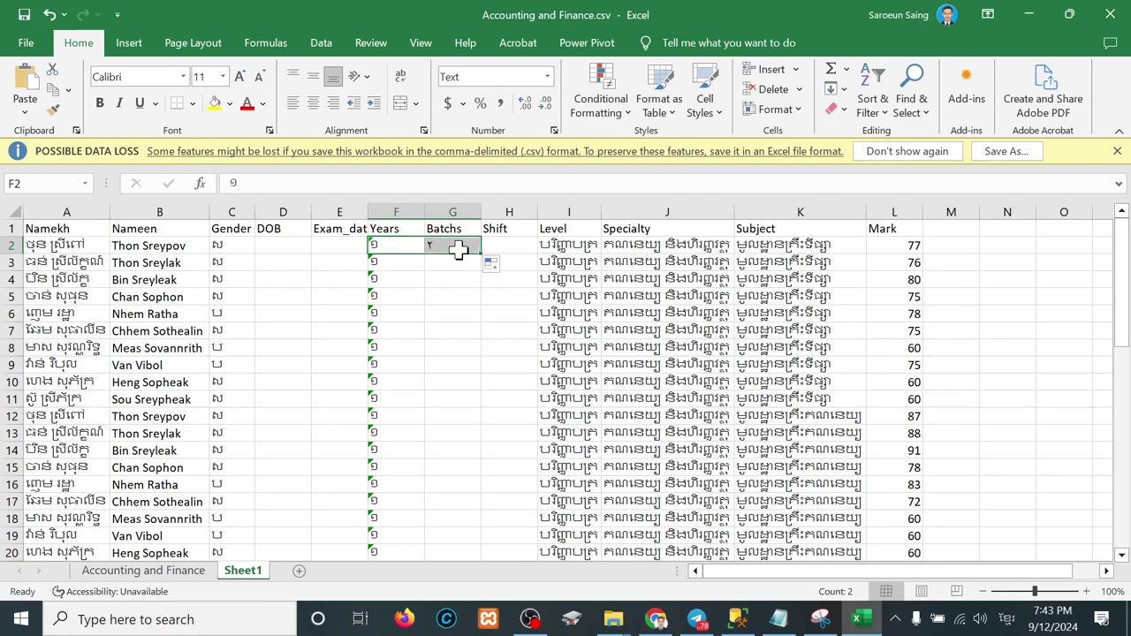
click(449, 246)
key(BackSpace)
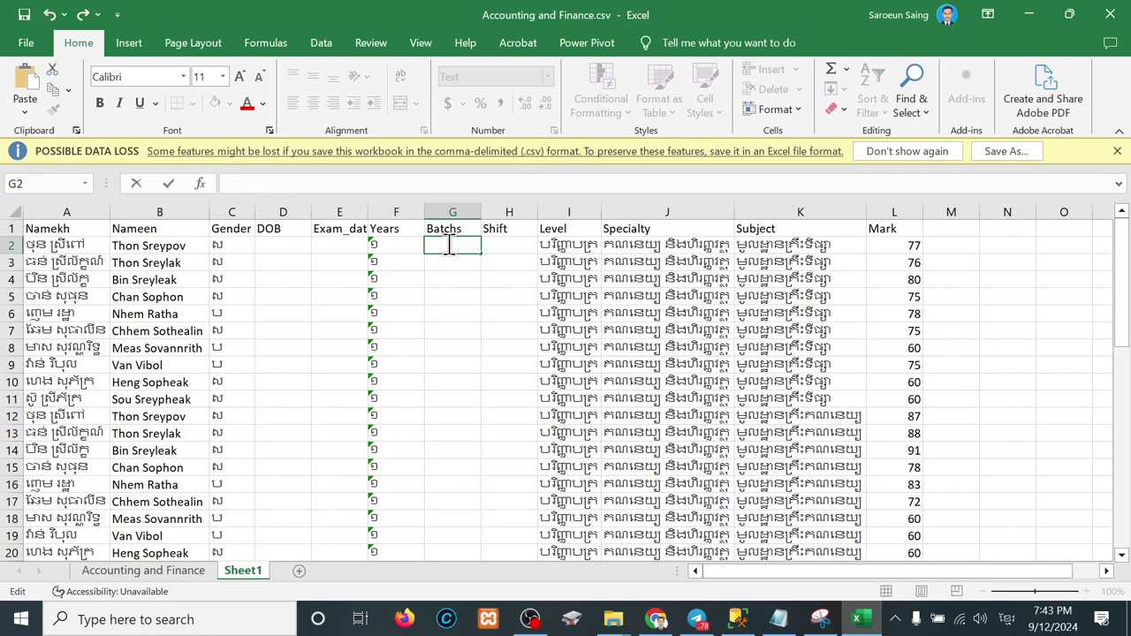
text(៣)
key(Return)
Step: Fill ៣ down the Batchs column and paste the shift text សៅរ៍-អាទិត្យ into H2
click(455, 247)
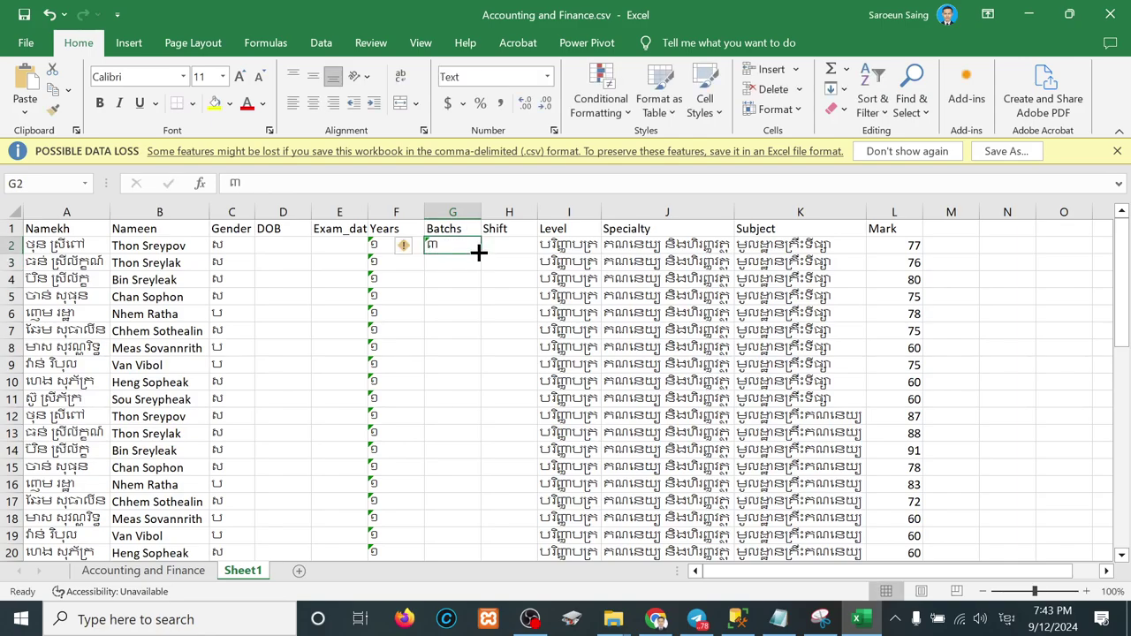
drag(478, 253, 475, 520)
scroll(448, 368, up, 5)
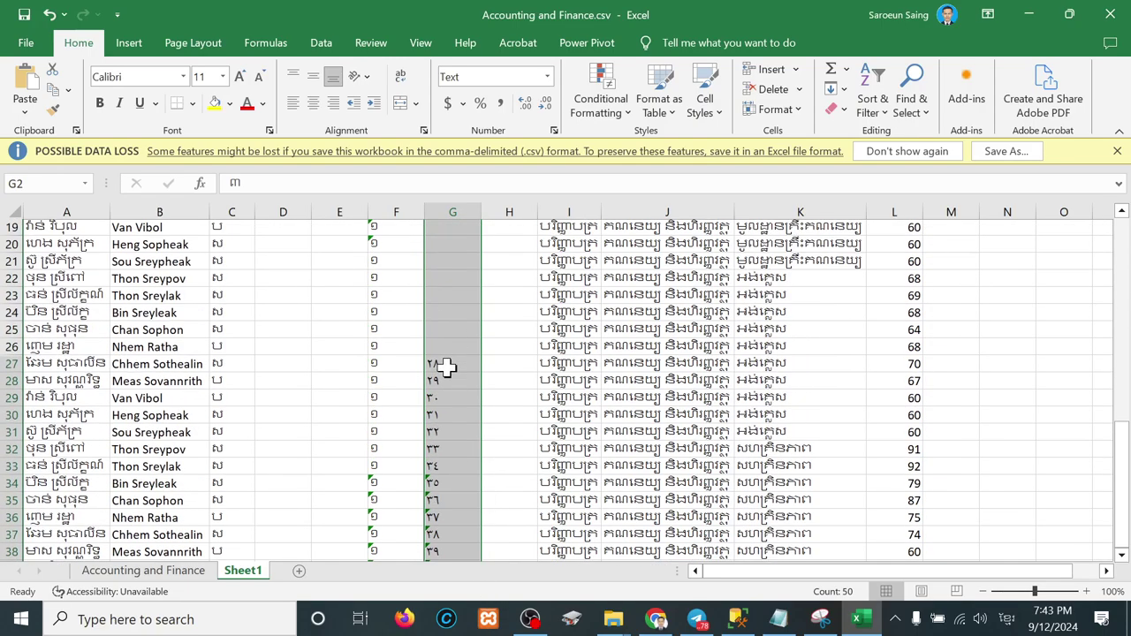
scroll(448, 368, up, 6)
click(501, 249)
key(ctrl+v)
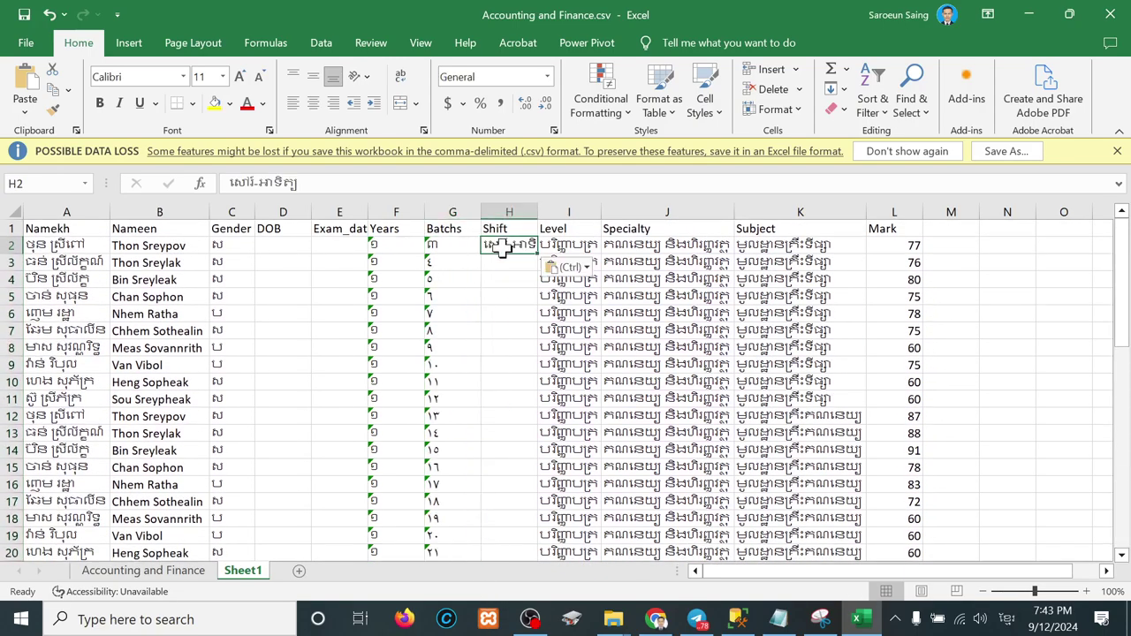
Step: Copy ៣ into G3:G51 and fill the shift text down to H51
click(450, 246)
key(ctrl+c)
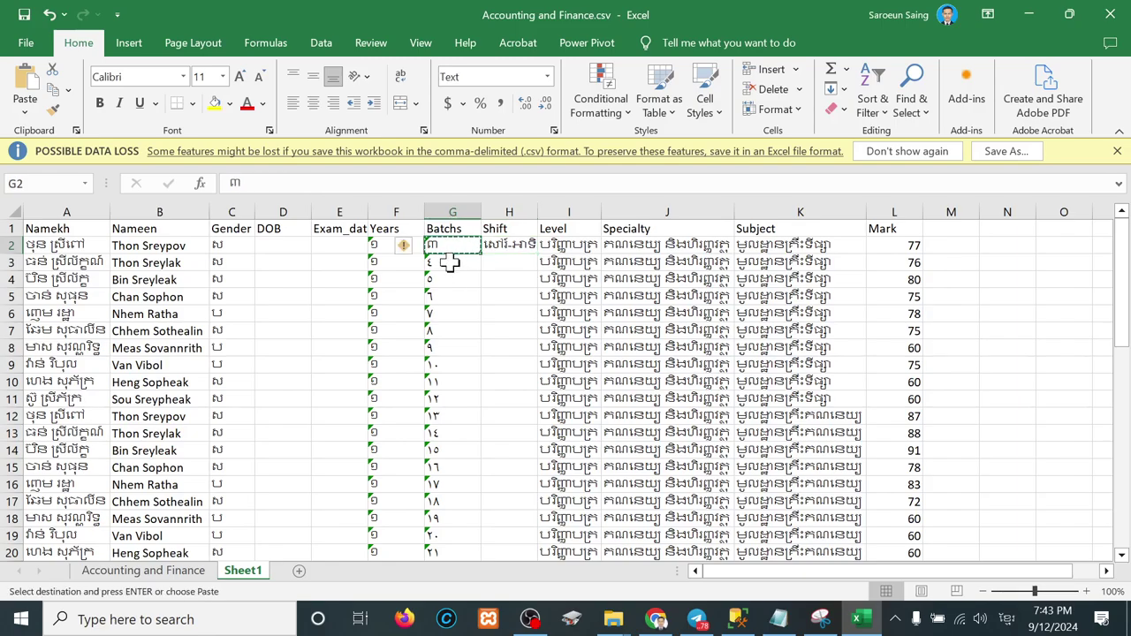
drag(450, 262, 447, 527)
key(ctrl+v)
scroll(447, 524, up, 10)
click(436, 399)
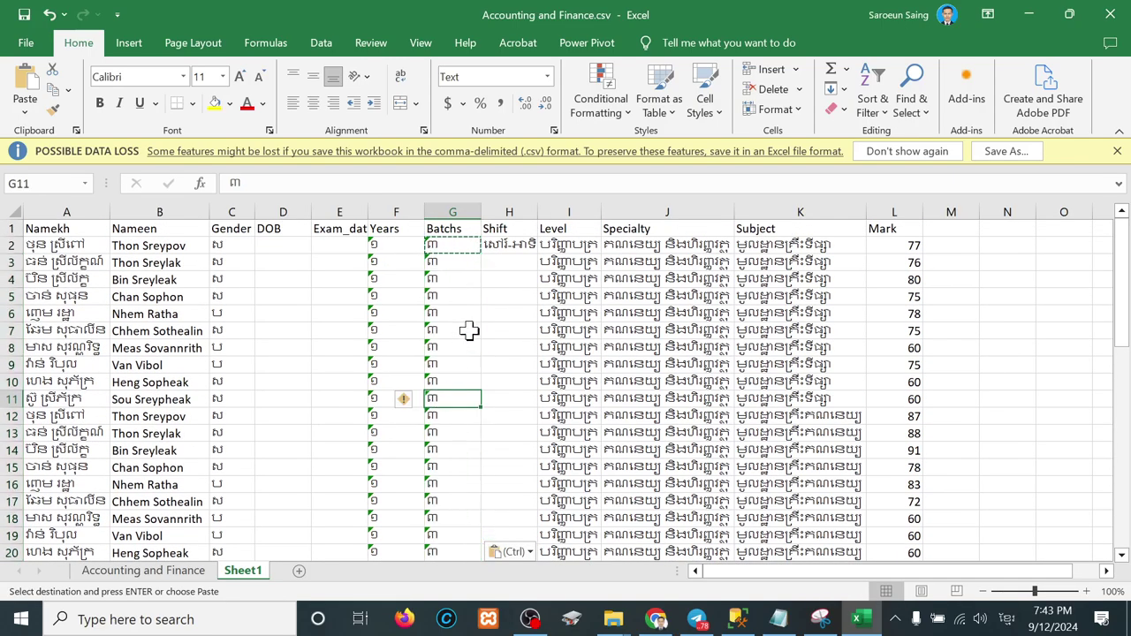
click(527, 247)
drag(536, 254, 527, 530)
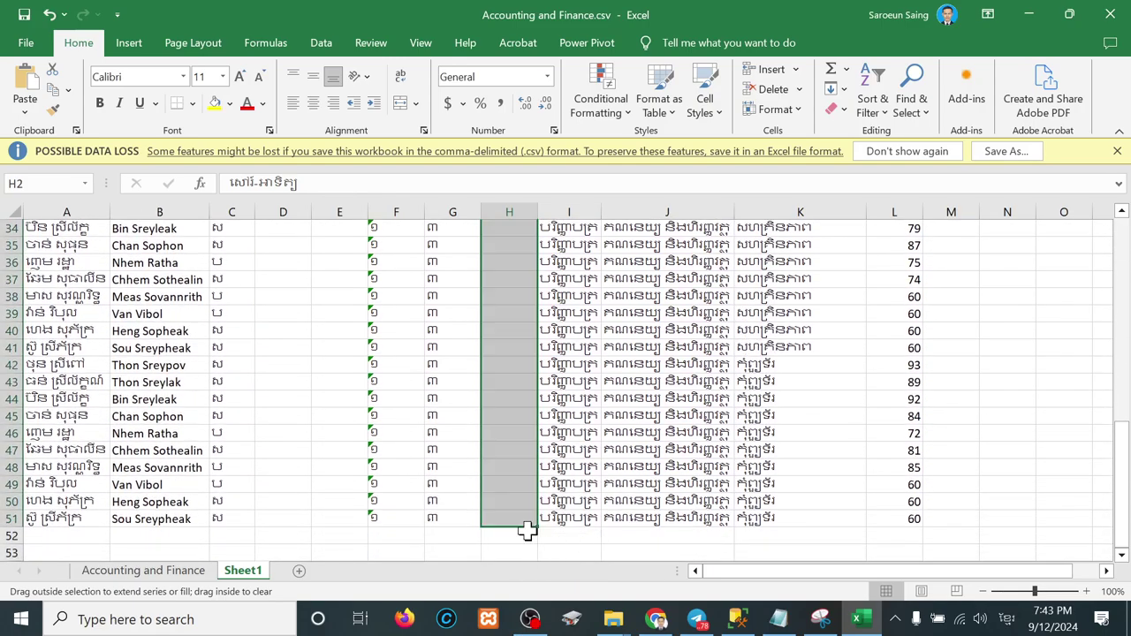
Step: Copy the exam date from the Accounting and Finance session line into Sheet1's E2
click(141, 571)
click(103, 245)
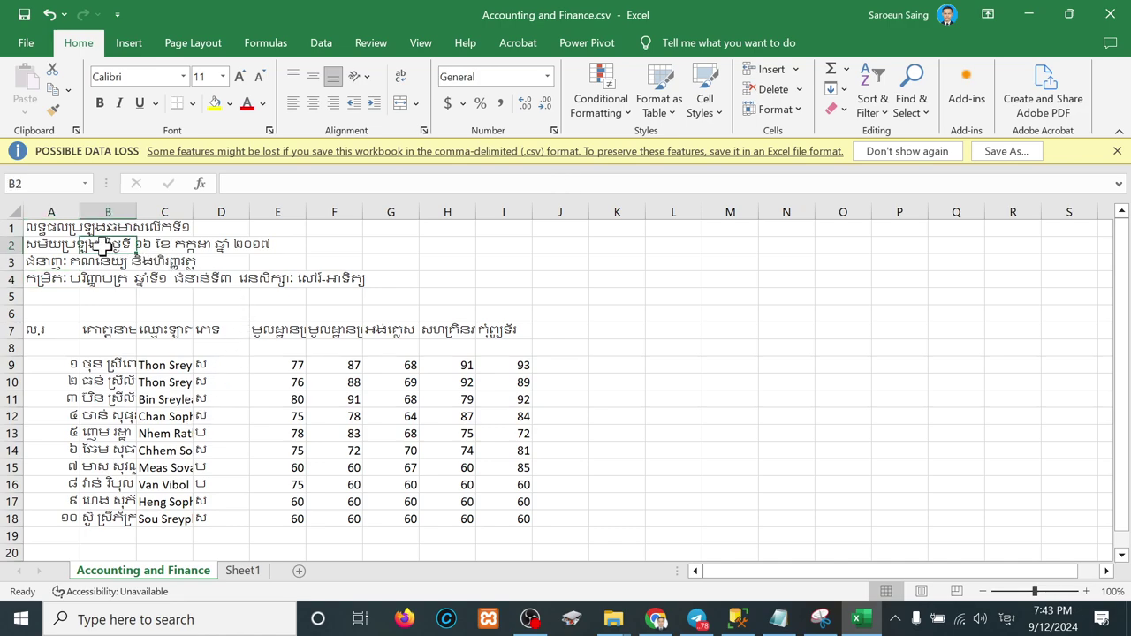
double_click(48, 245)
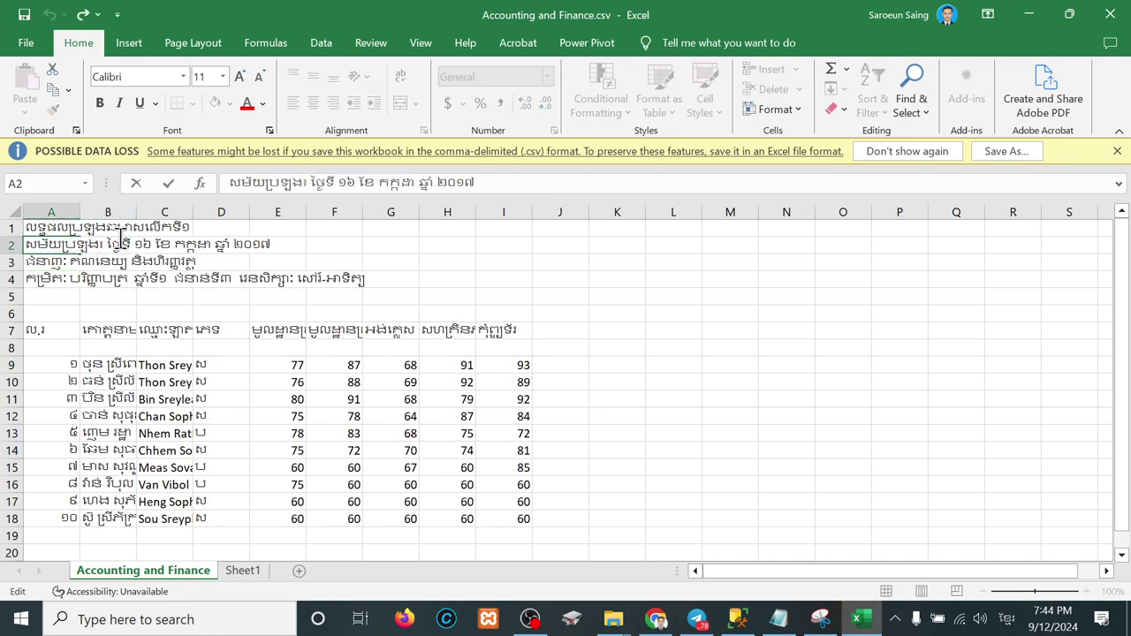
drag(135, 245, 275, 247)
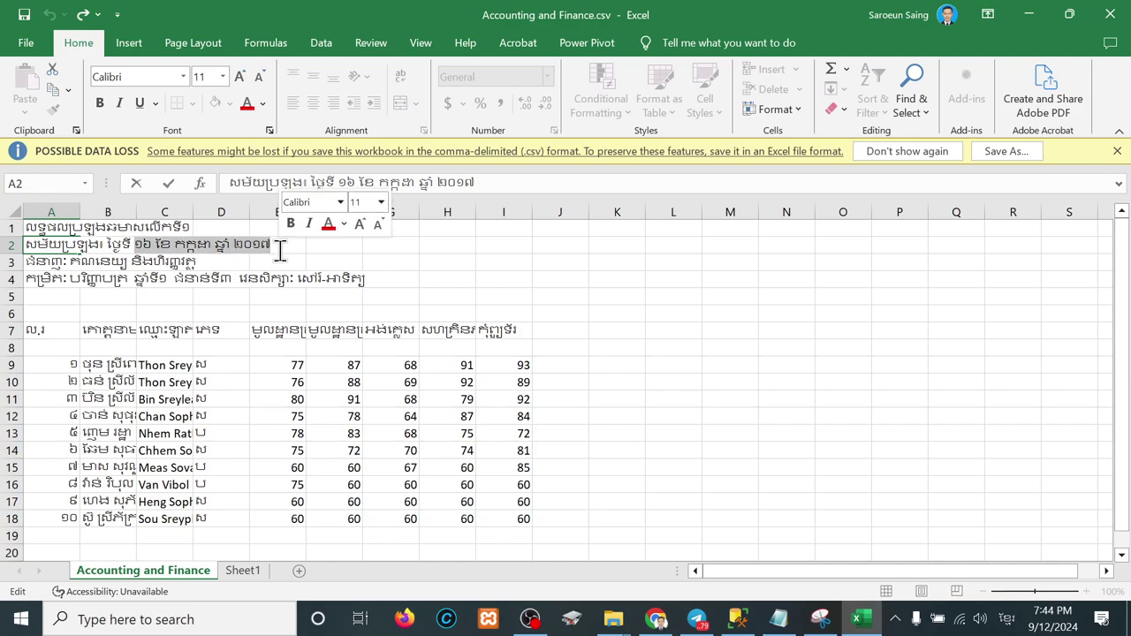
click(256, 572)
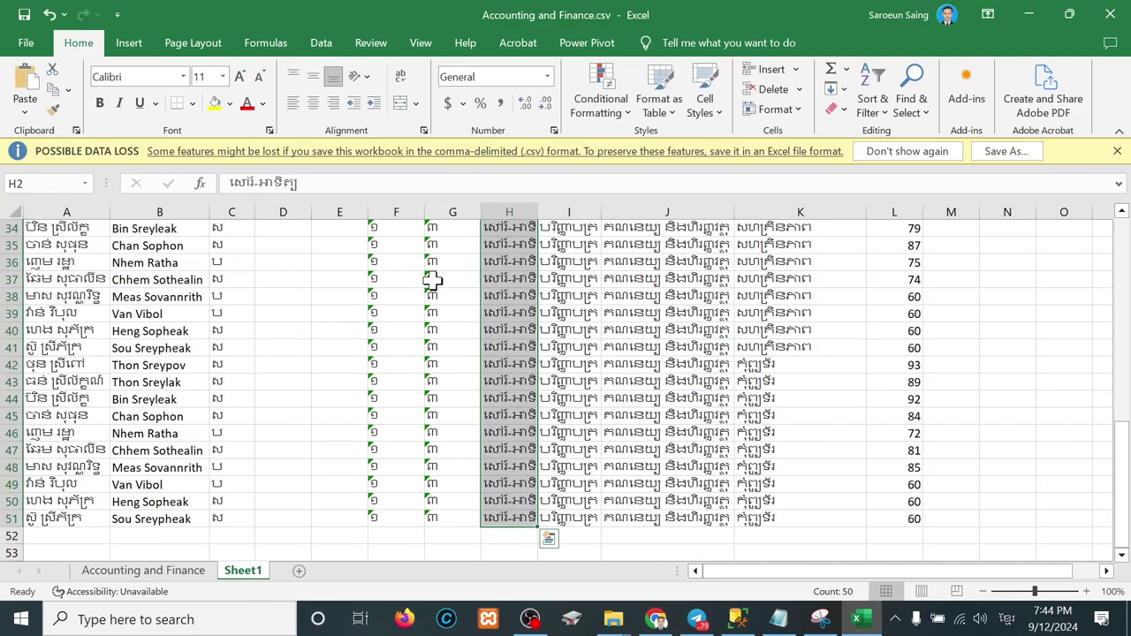
click(325, 228)
scroll(336, 234, up, 11)
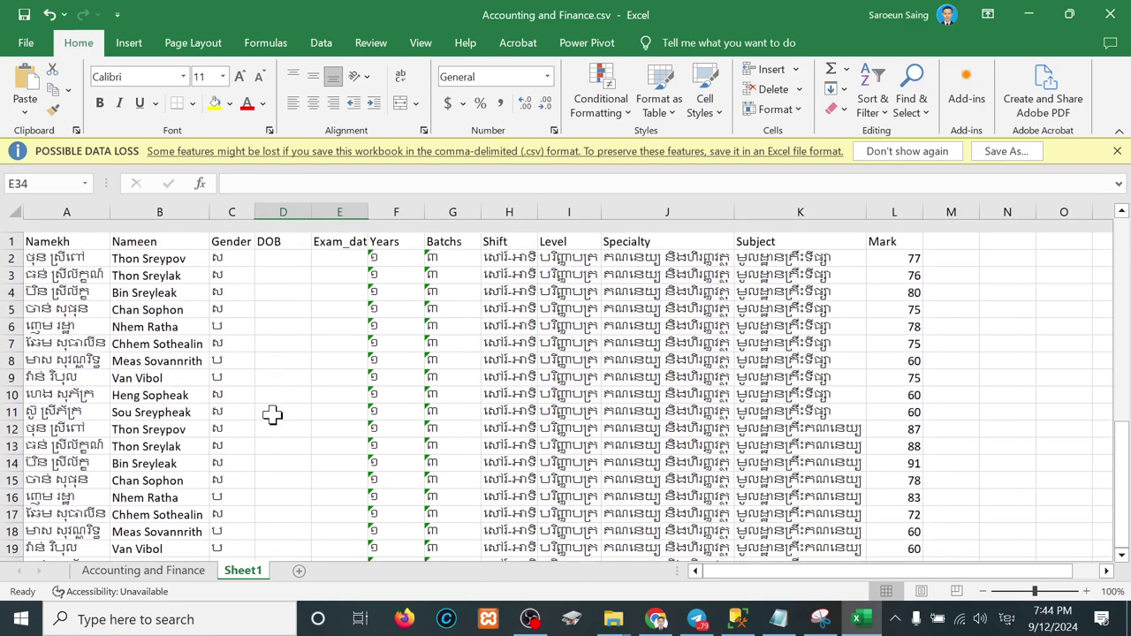
click(340, 245)
key(ctrl+v)
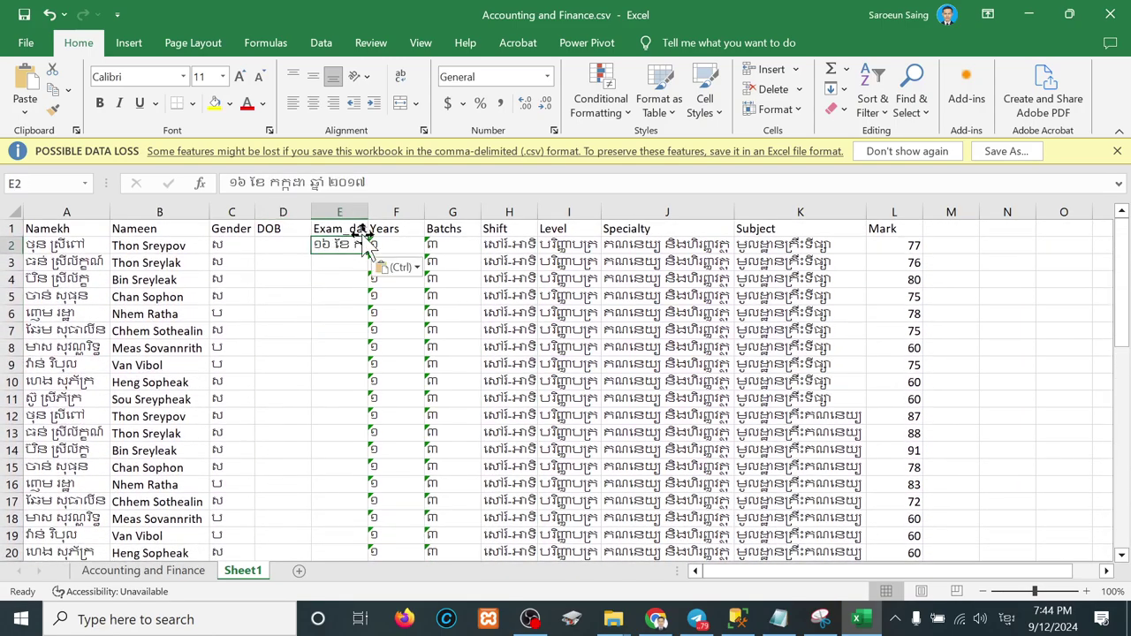
Step: Autofit column E and shorten E2's date to ១៦ កក្កដា ២០១៧
double_click(369, 213)
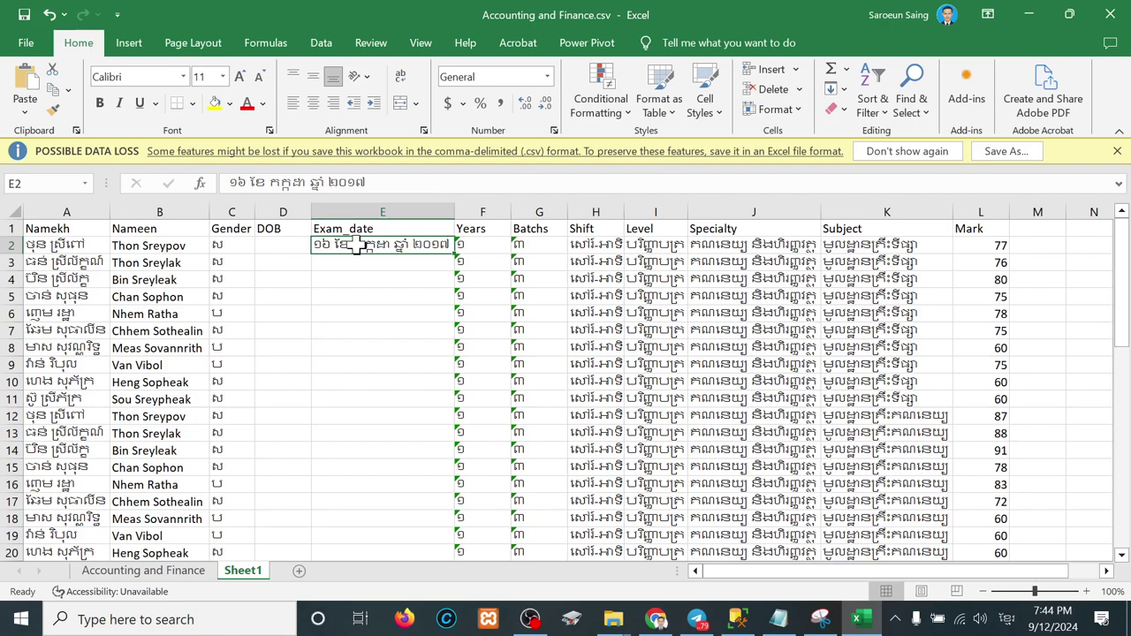
double_click(353, 244)
key(BackSpace)
key(BackSpace)
key(BackSpace)
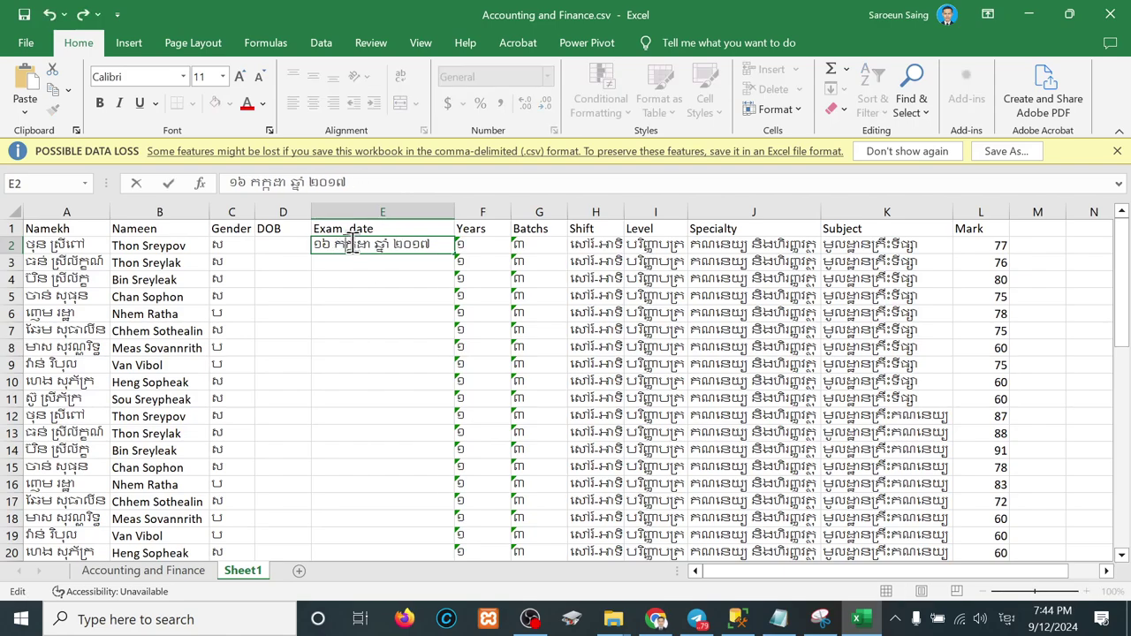
key(BackSpace)
key(BackSpace)
key(BackSpace)
key(BackSpace)
key(BackSpace)
key(BackSpace)
key(Return)
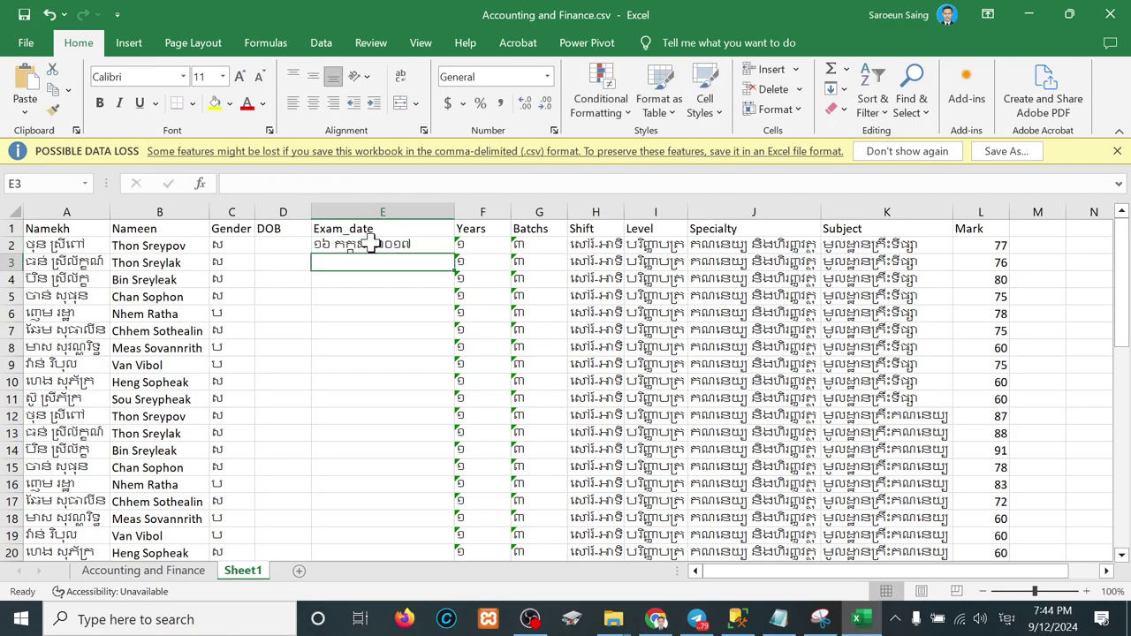
Step: Copy the date into E3:E51, then copy the whole student table A2:L51
click(370, 245)
key(ctrl+c)
drag(366, 262, 399, 523)
key(ctrl+v)
click(398, 451)
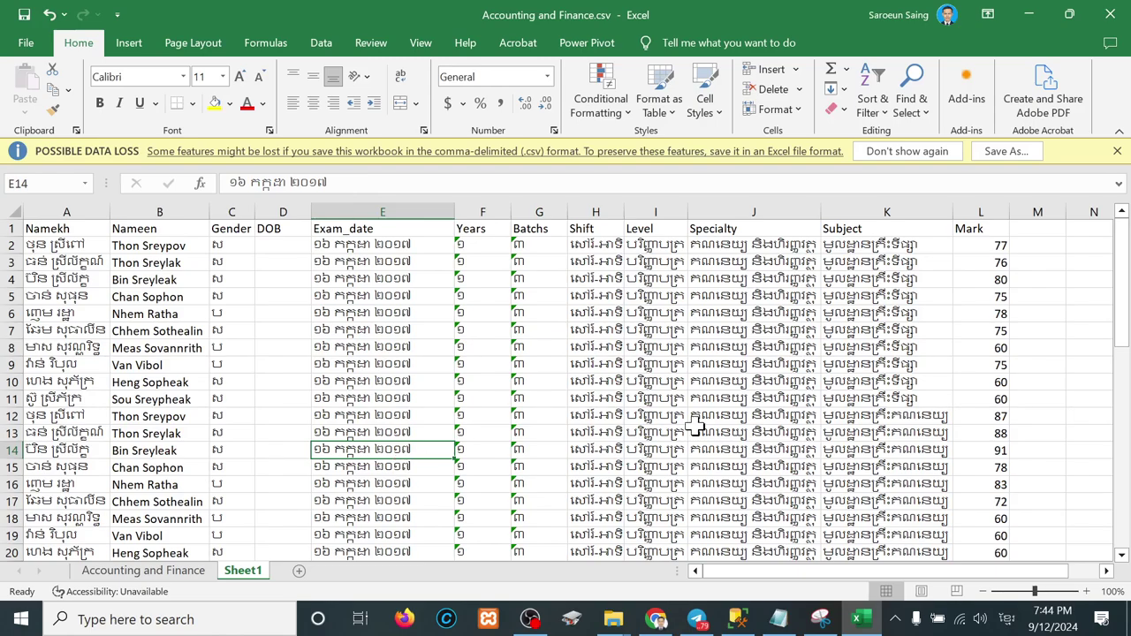
scroll(696, 428, right, 3)
scroll(695, 428, left, 3)
scroll(352, 452, down, 1)
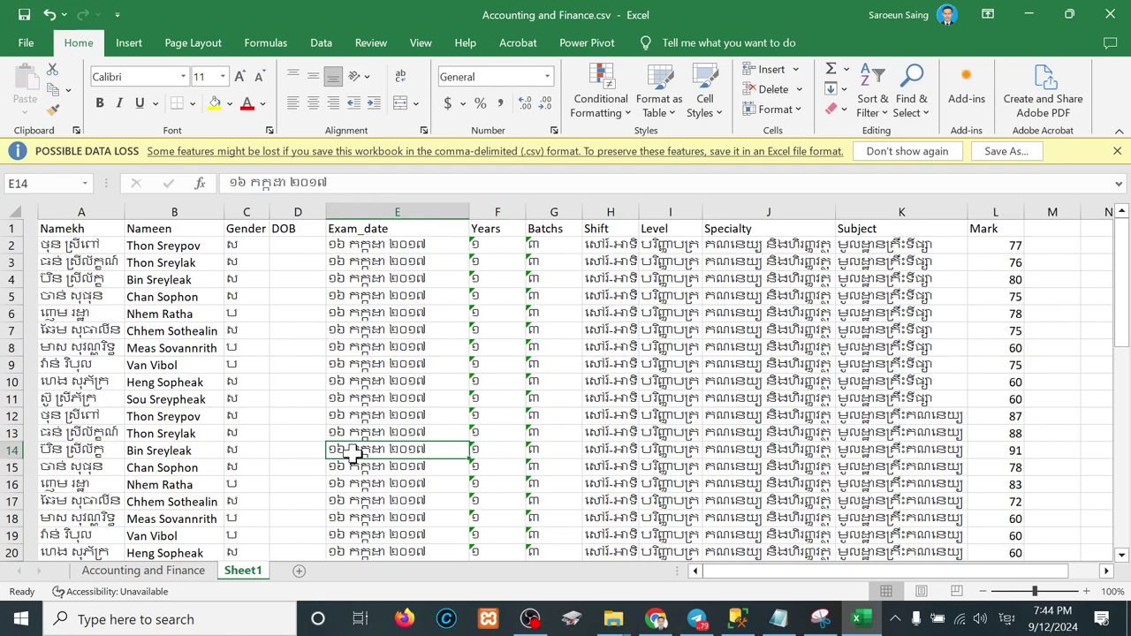
scroll(351, 452, up, 1)
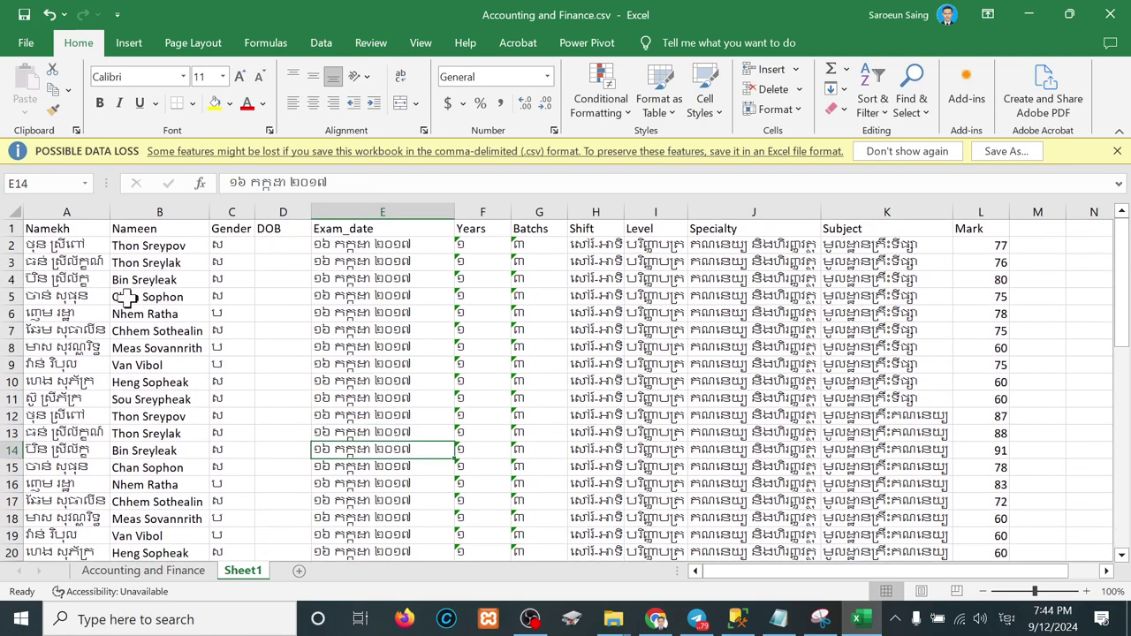
drag(70, 245, 993, 523)
key(ctrl+c)
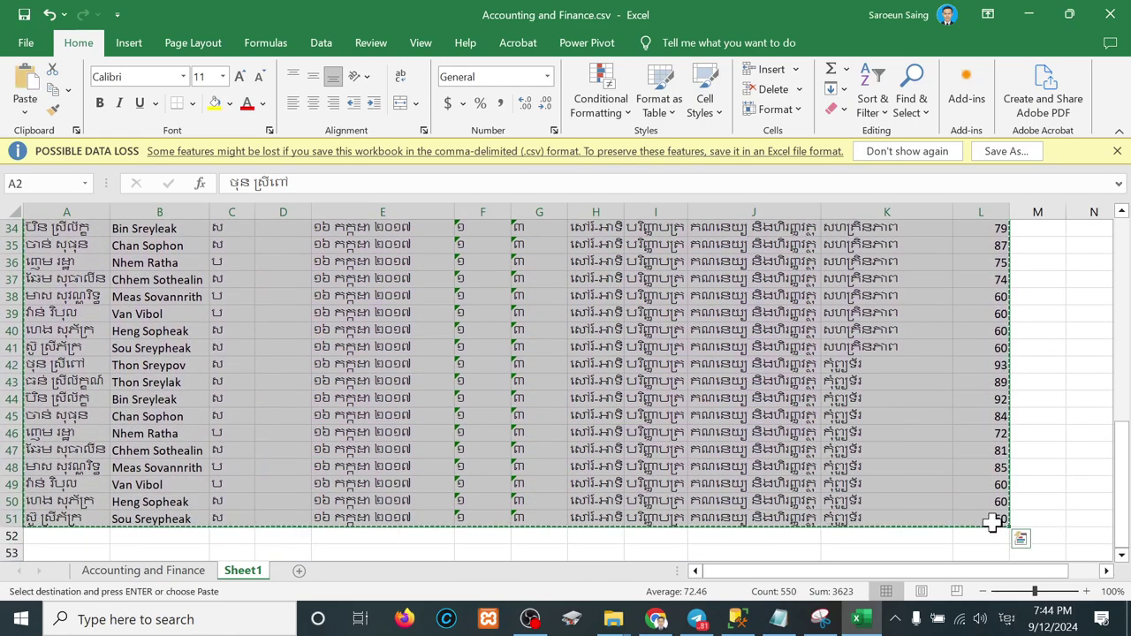
Step: In the dbo.tbl_student Edit Rows grid, select all rows and run Execute SQL to refresh them
click(737, 623)
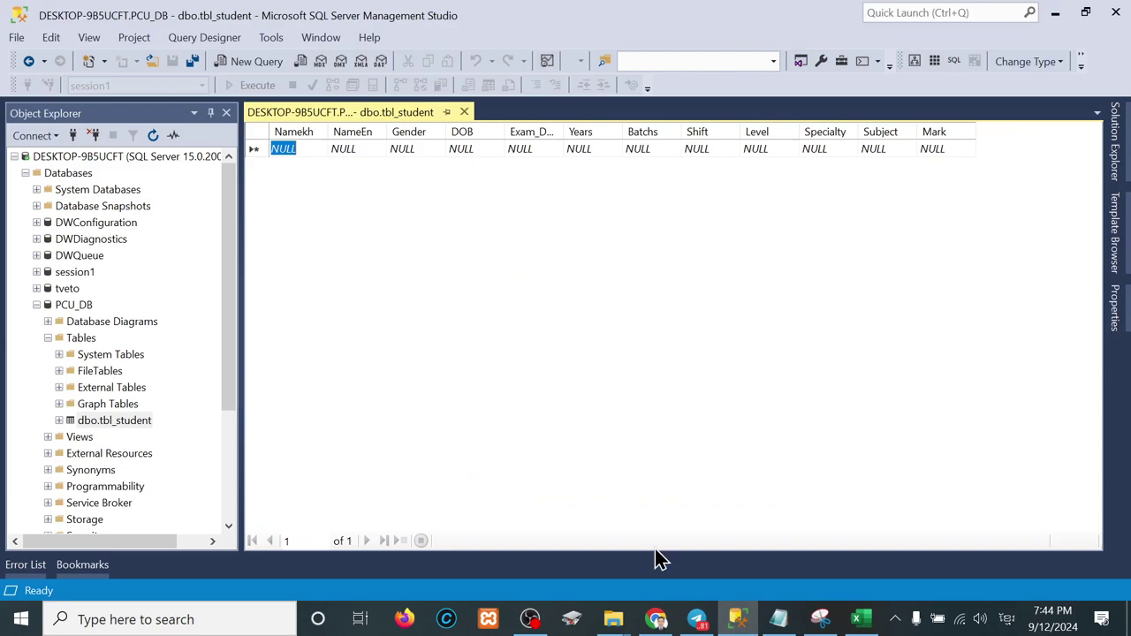
click(260, 149)
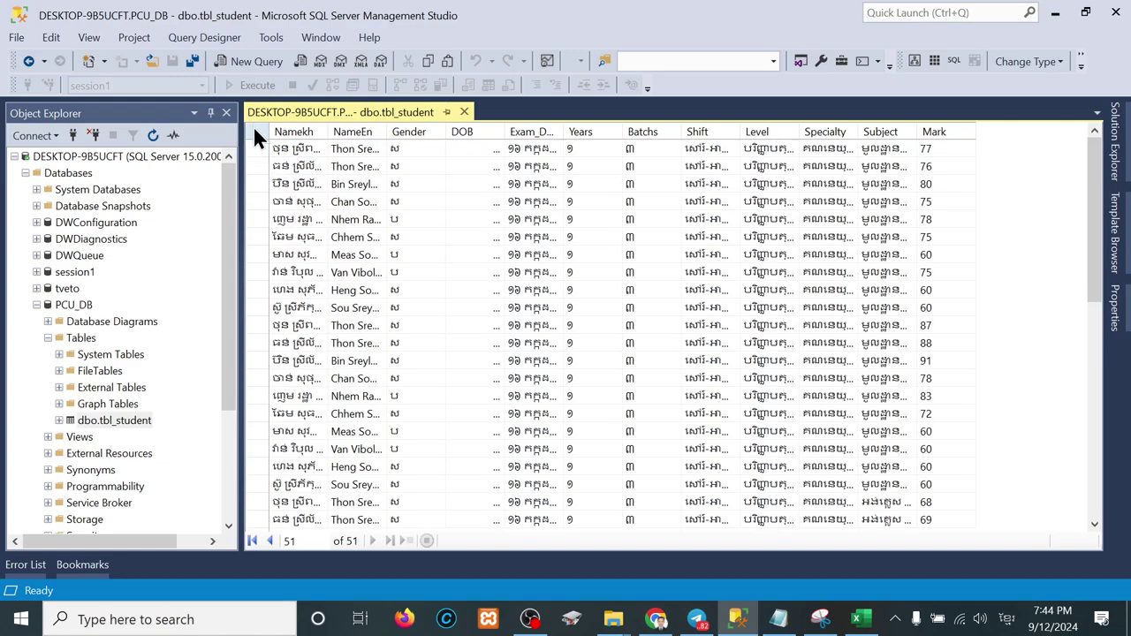
click(253, 130)
right_click(254, 132)
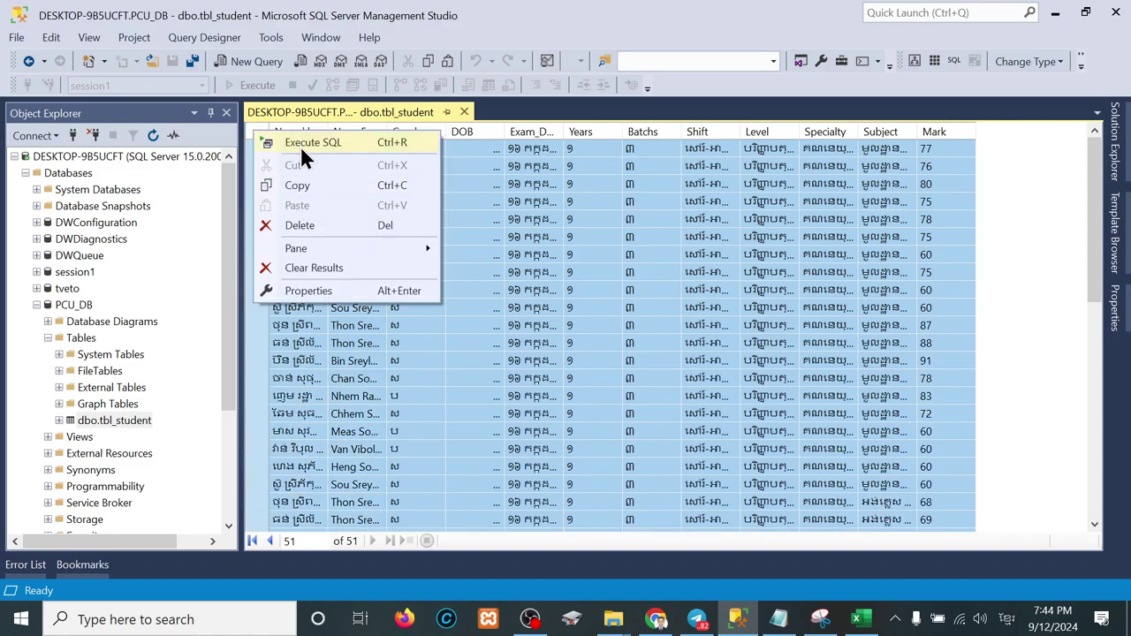
click(300, 141)
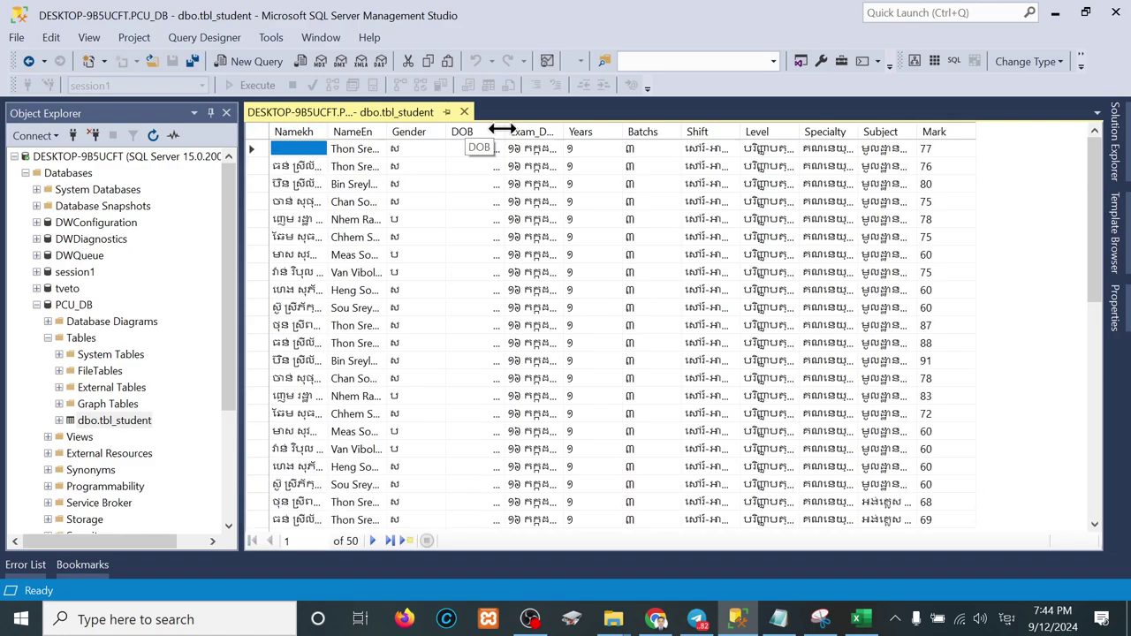
drag(501, 129, 509, 130)
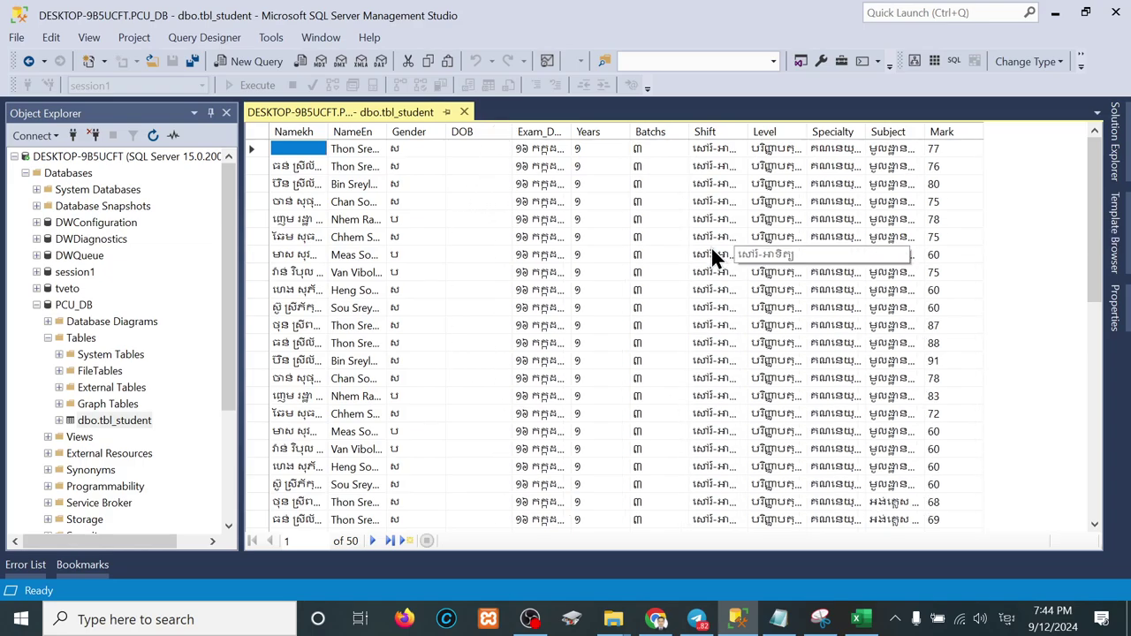
click(748, 127)
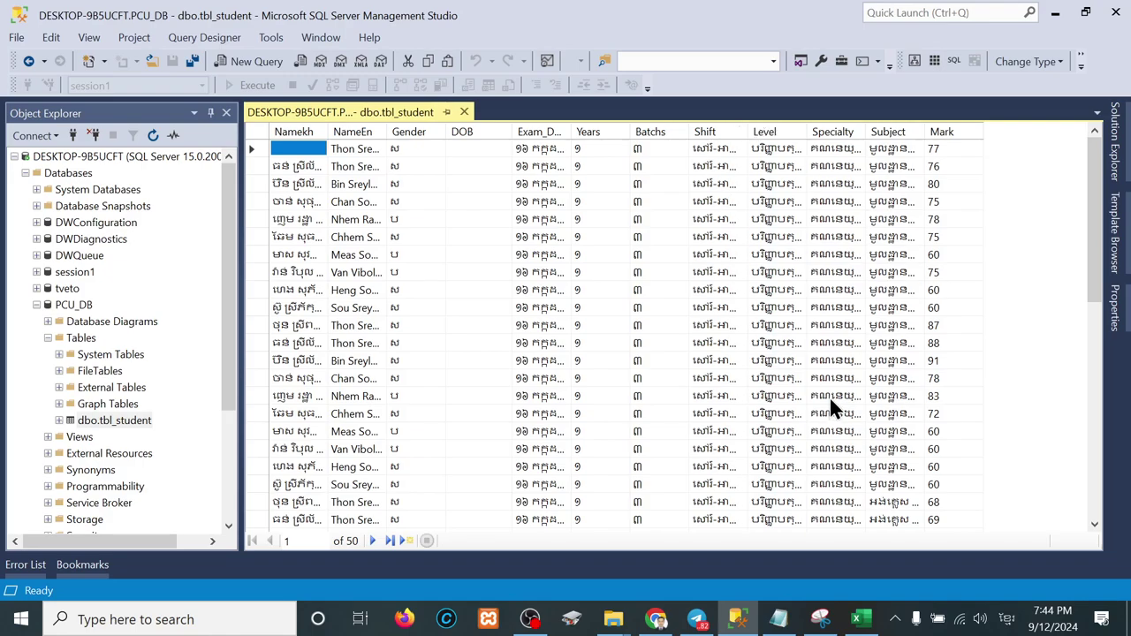
scroll(830, 409, down, 9)
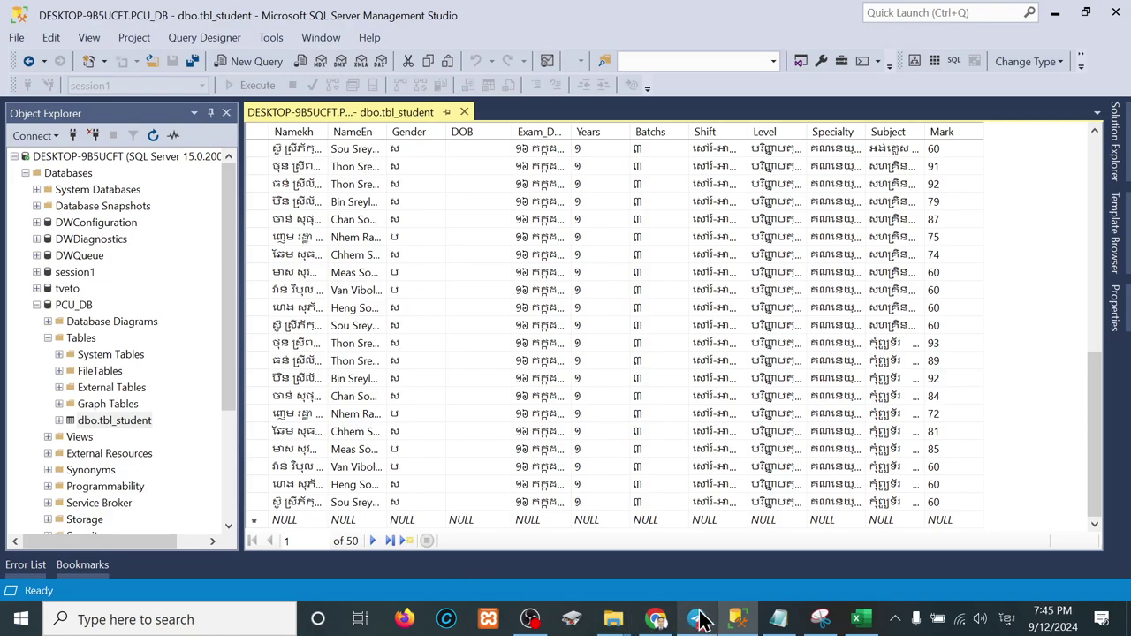
Step: Back in Excel, check Sheet1's Mark column, then move to the Accounting and Finance sheet
click(862, 621)
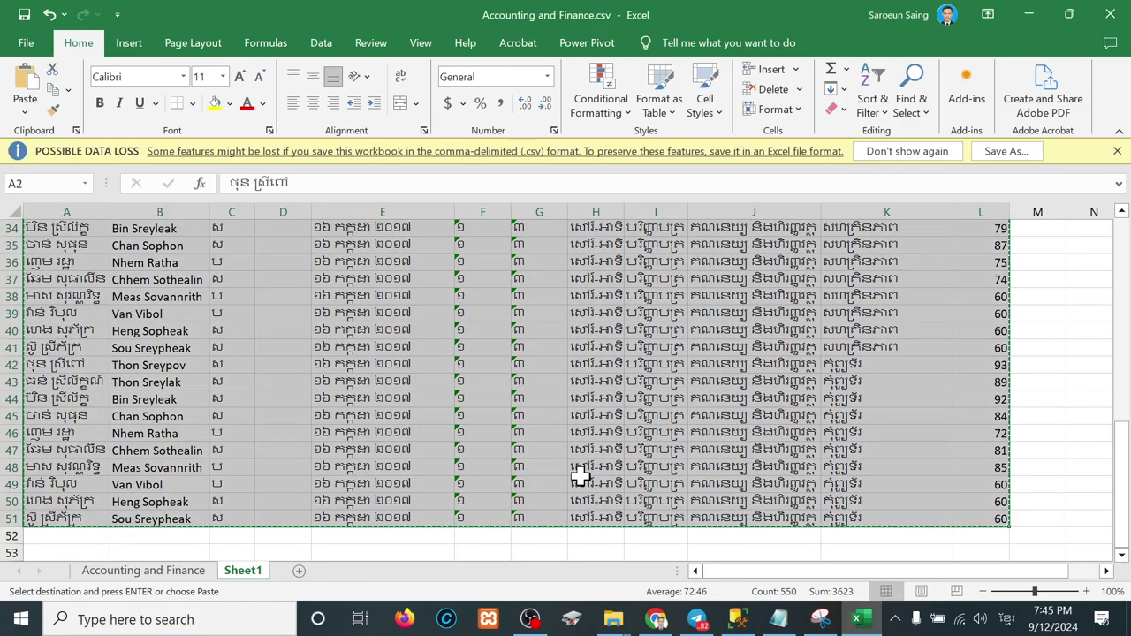
click(841, 523)
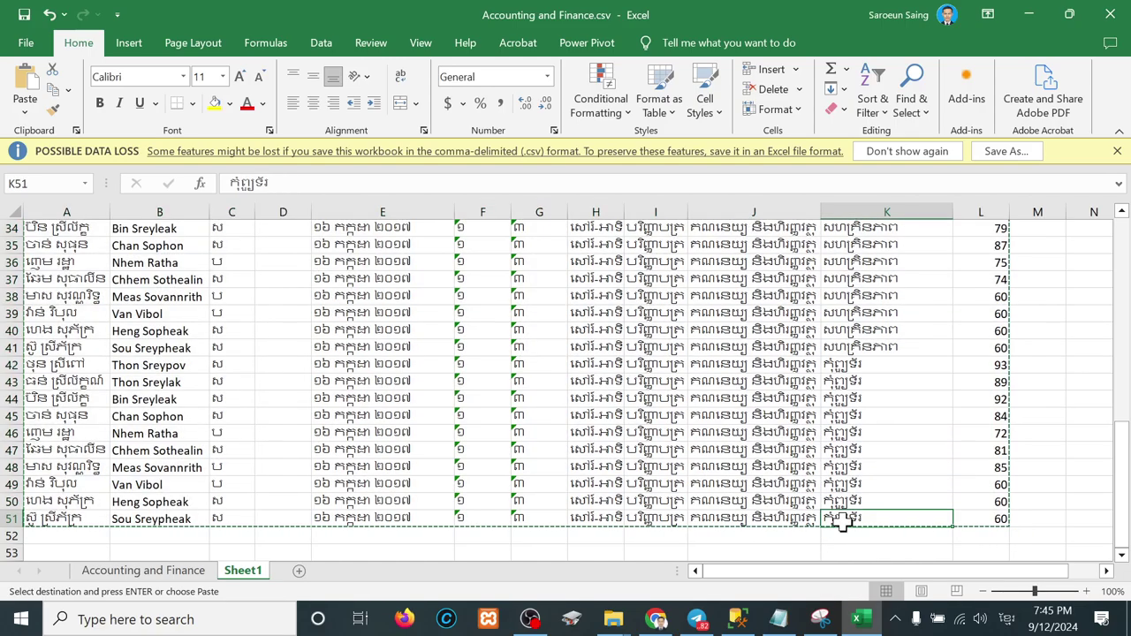
click(982, 523)
drag(982, 523, 984, 251)
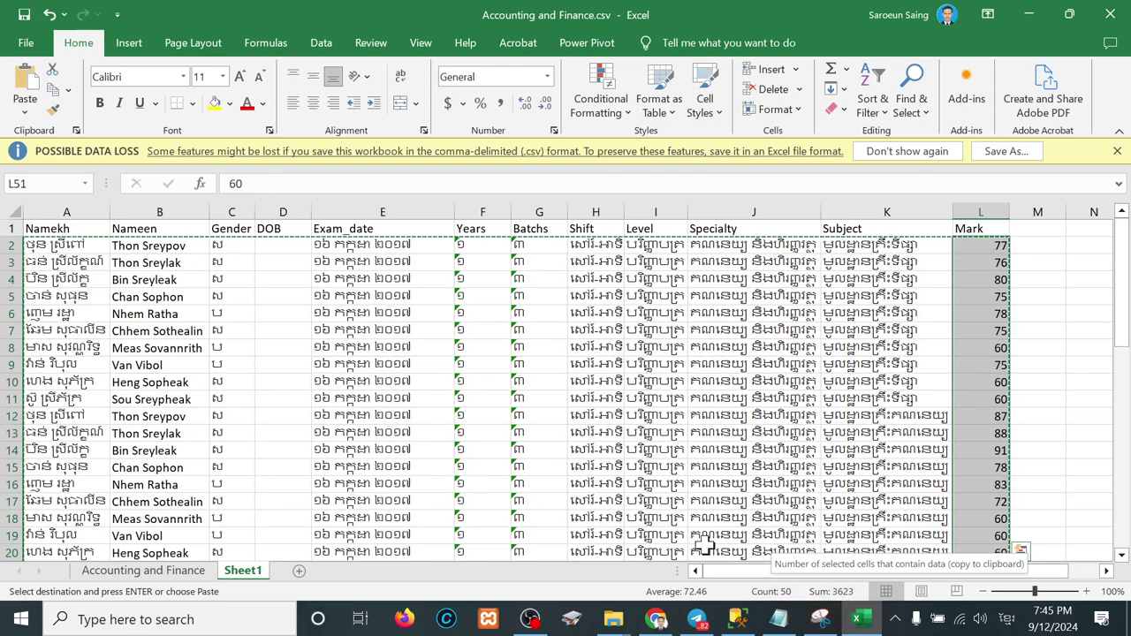
click(575, 314)
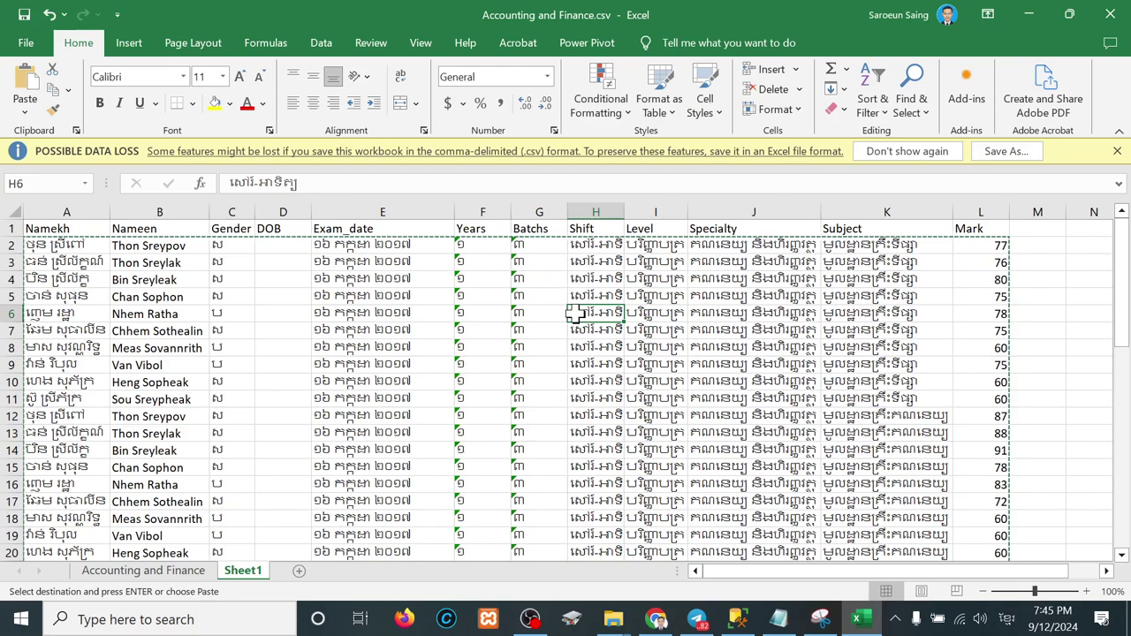
click(152, 573)
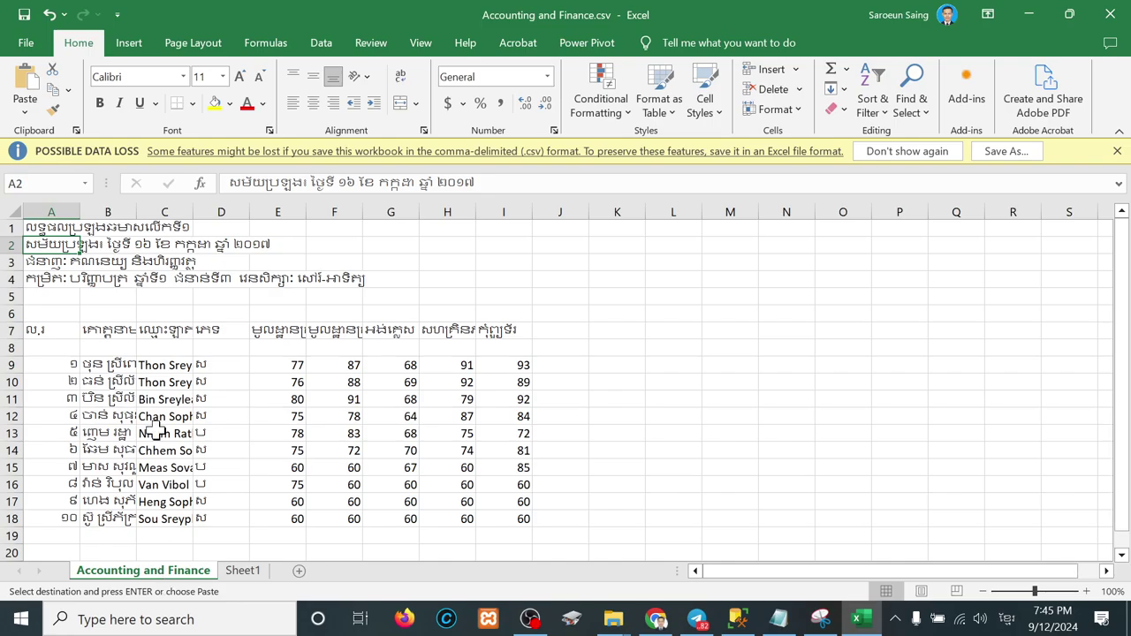
scroll(159, 358, down, 1)
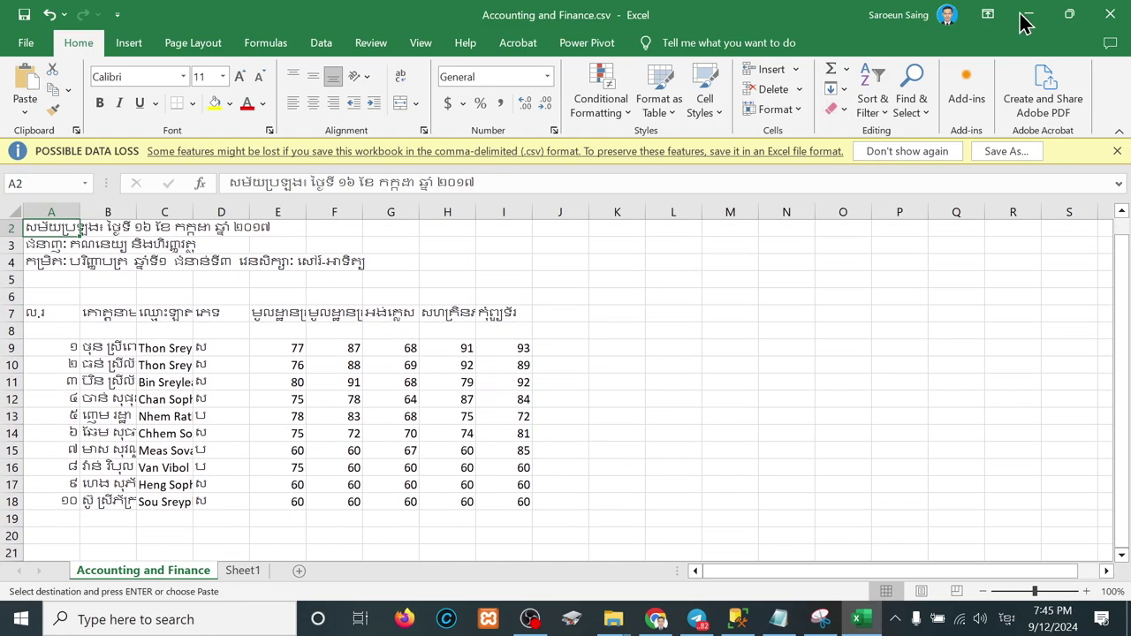
Step: Minimize Excel and SSMS and open ENGLISH.csv from the Y1S1 folder
click(1023, 15)
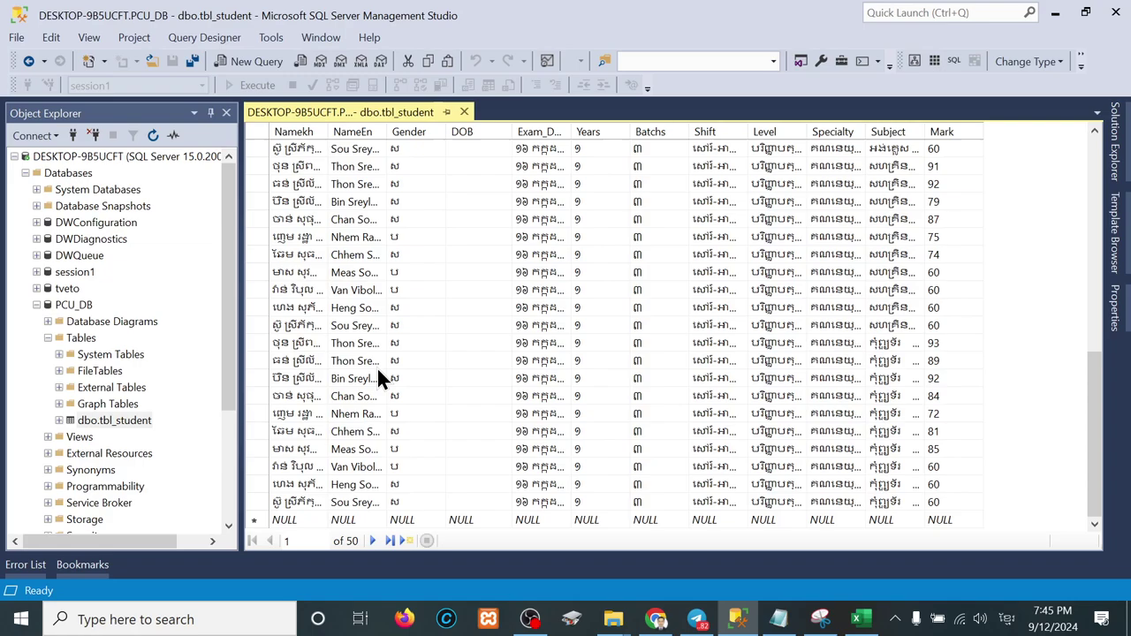
click(1054, 12)
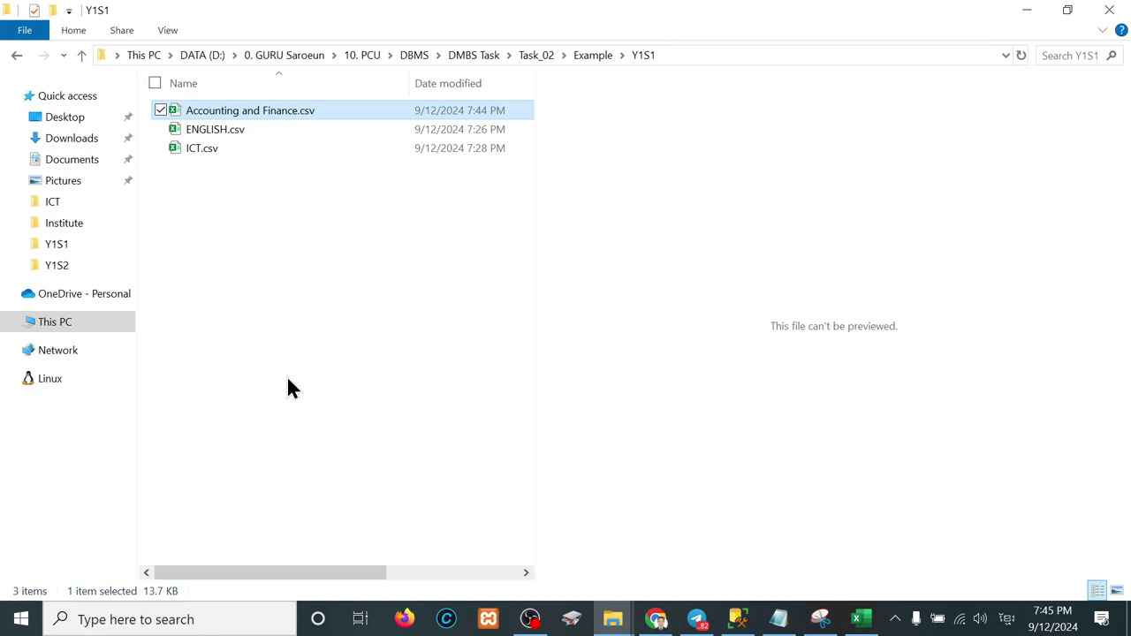
click(210, 129)
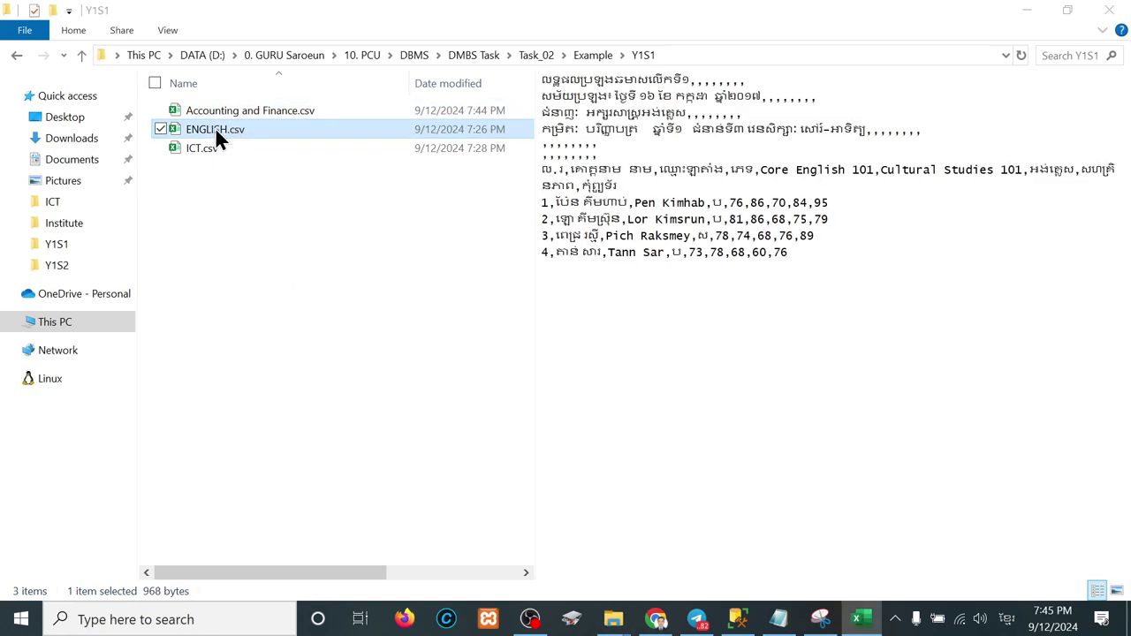
double_click(215, 129)
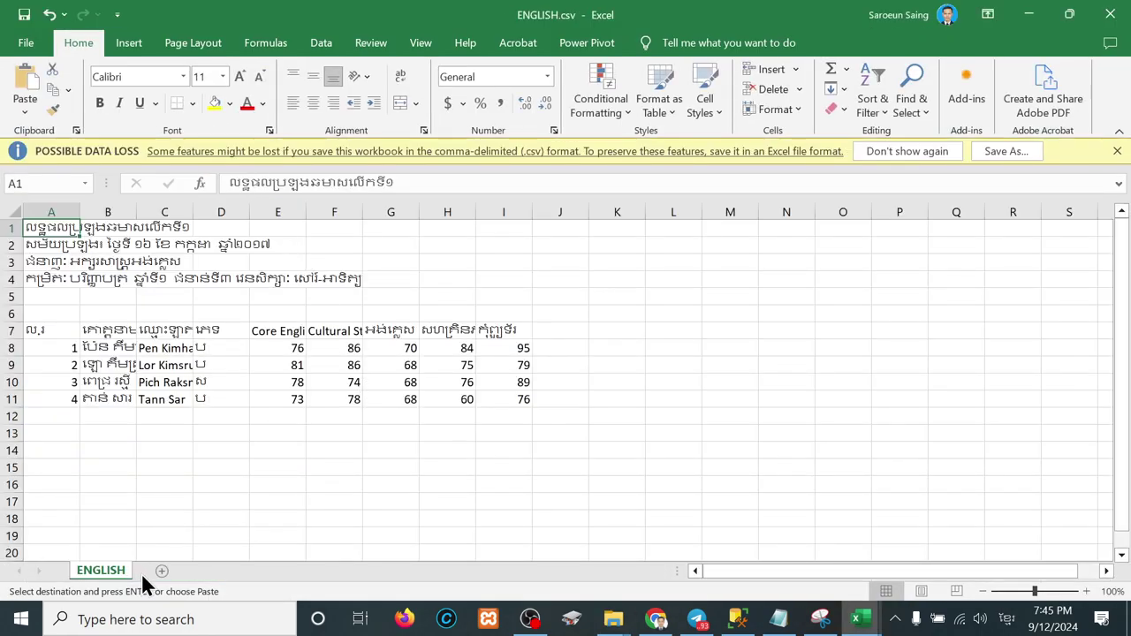
Step: Add a new blank sheet to ENGLISH, then go to the Accounting and Finance workbook's Sheet1
click(161, 572)
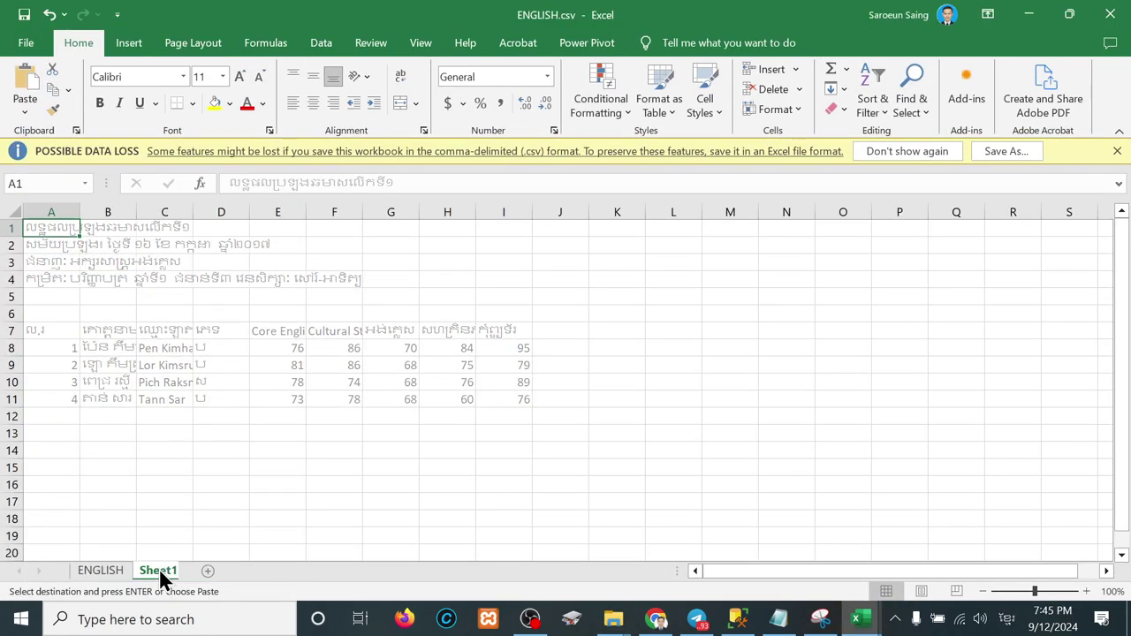
mouse_move(857, 626)
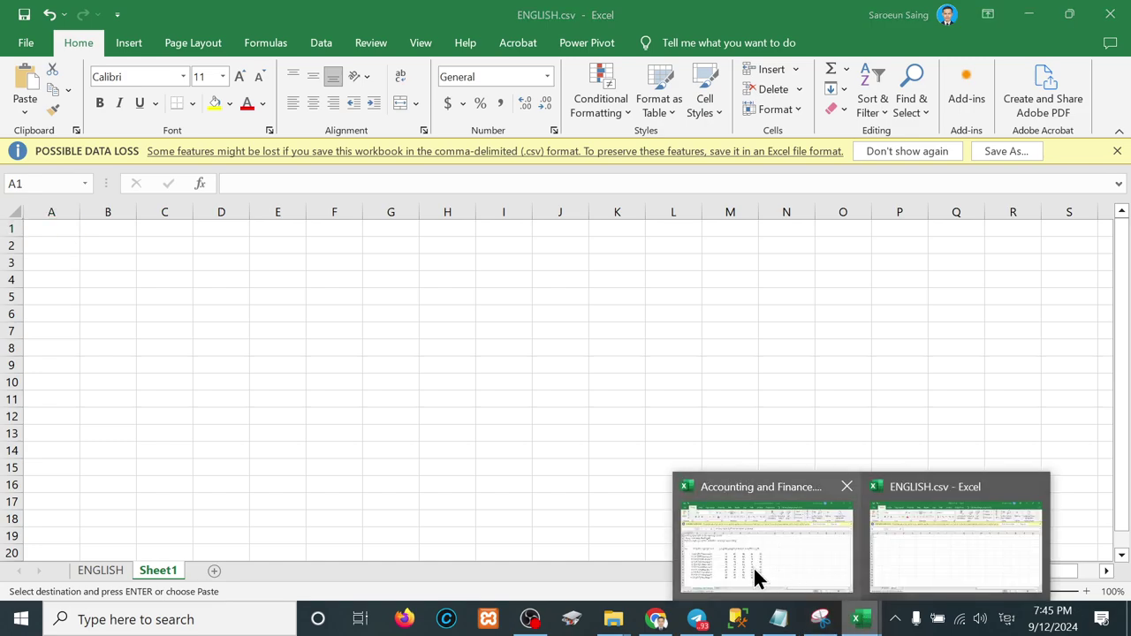
click(920, 548)
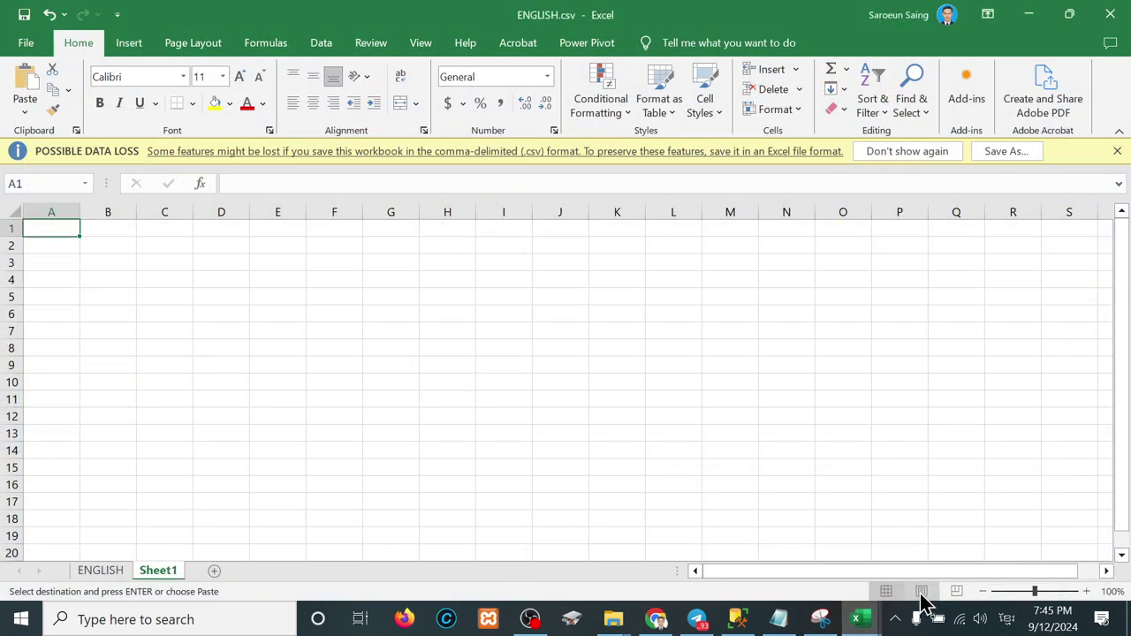
mouse_move(862, 621)
click(776, 553)
scroll(199, 332, up, 1)
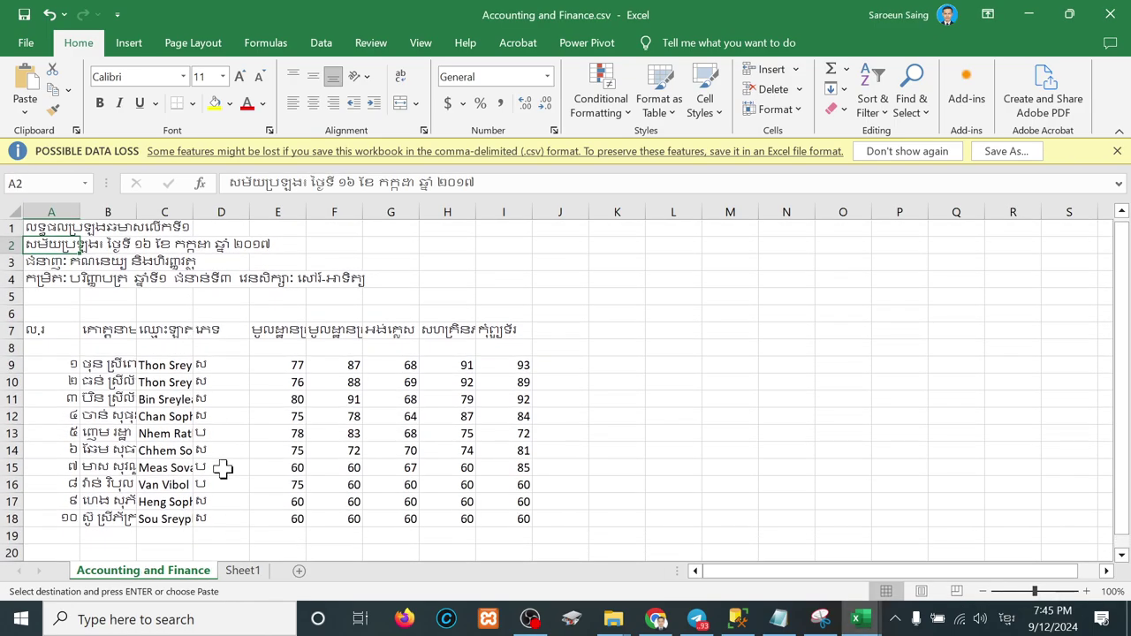
click(245, 571)
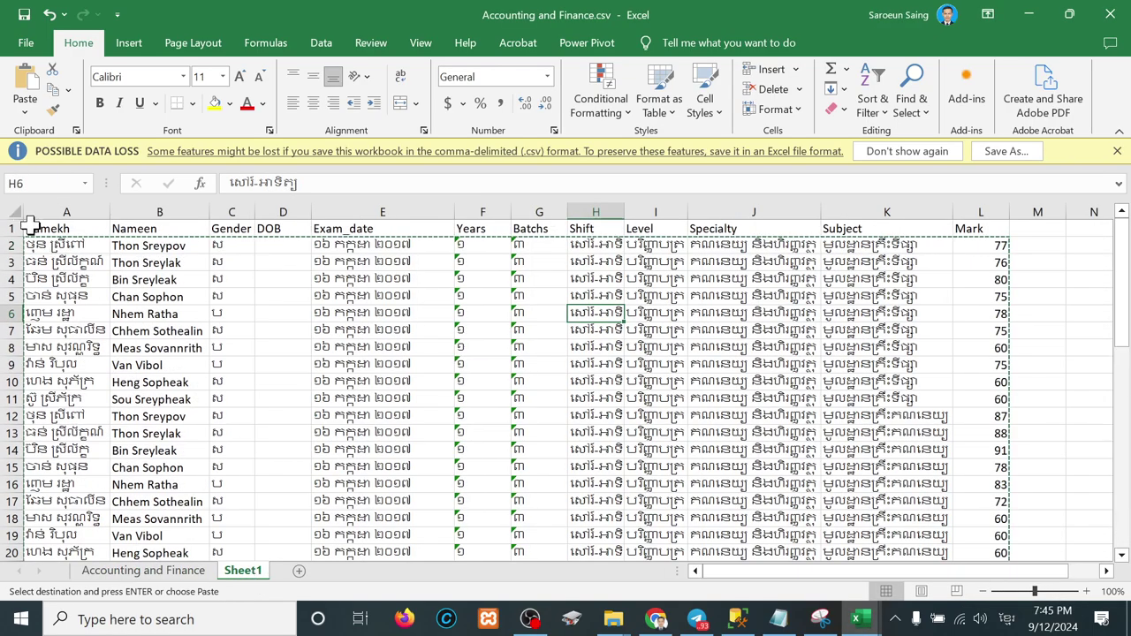
Step: Copy the header row and first student row (A1:L2) into ENGLISH's new sheet
drag(30, 227, 365, 227)
drag(687, 232, 877, 220)
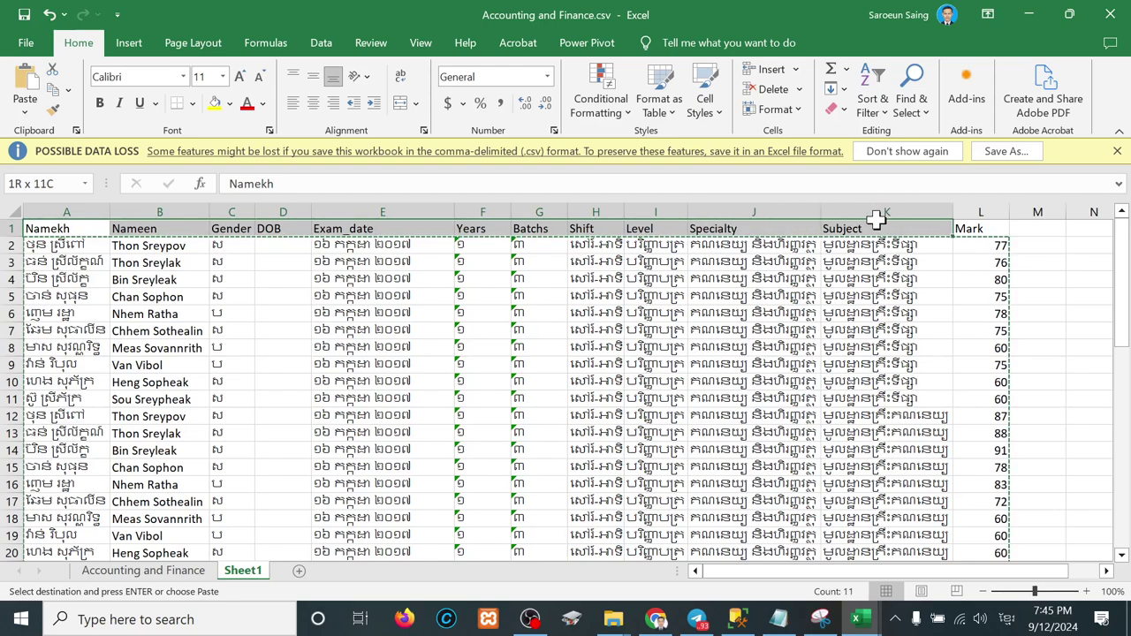
drag(1002, 224, 939, 220)
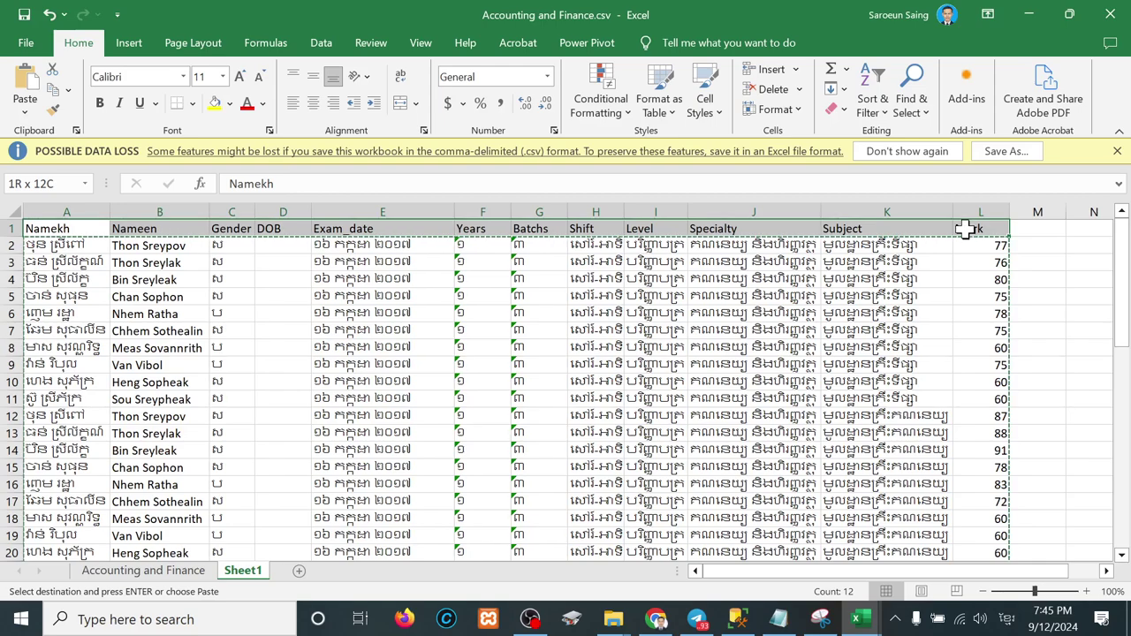
drag(967, 229, 970, 247)
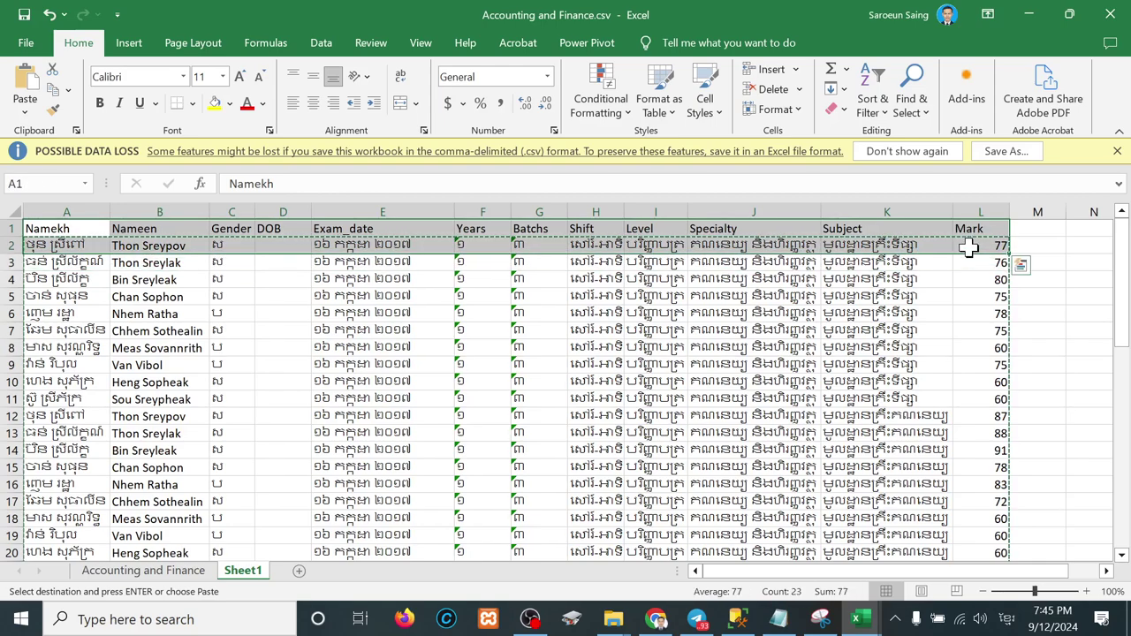
mouse_move(857, 619)
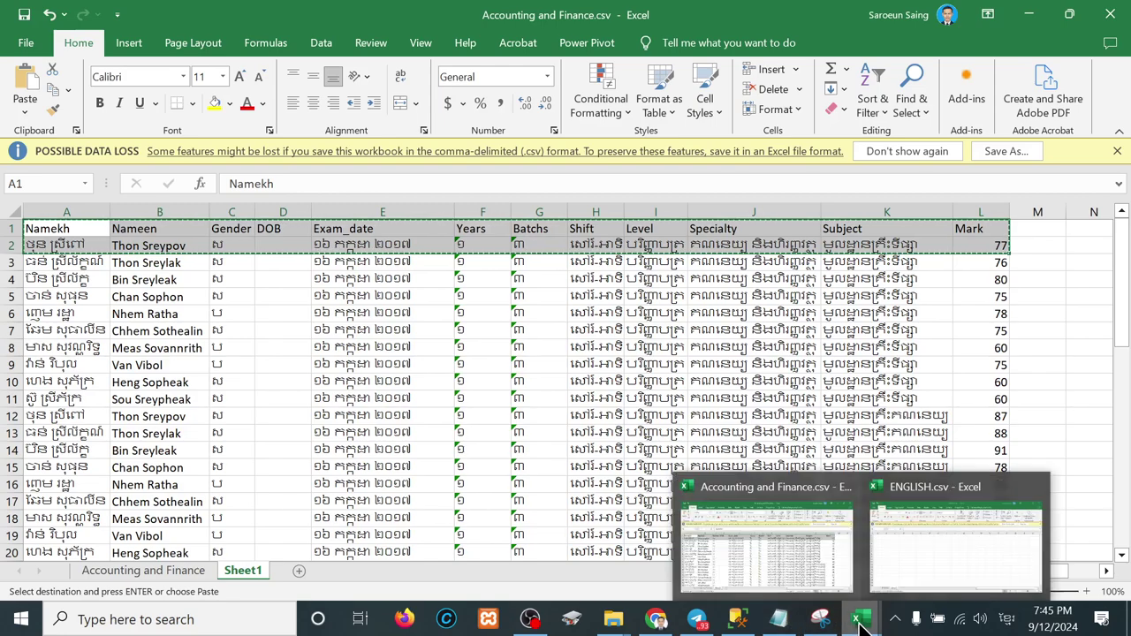
click(952, 555)
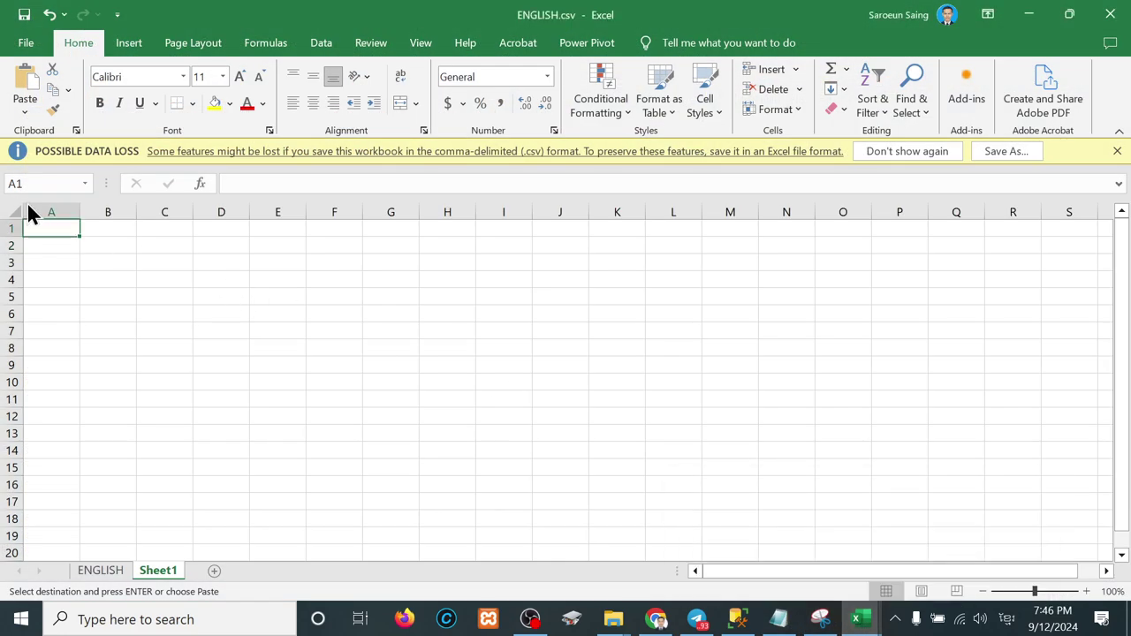
key(ctrl+v)
Step: Clear the name and gender cells in row 2 and autofit columns A, E, I and J
click(108, 294)
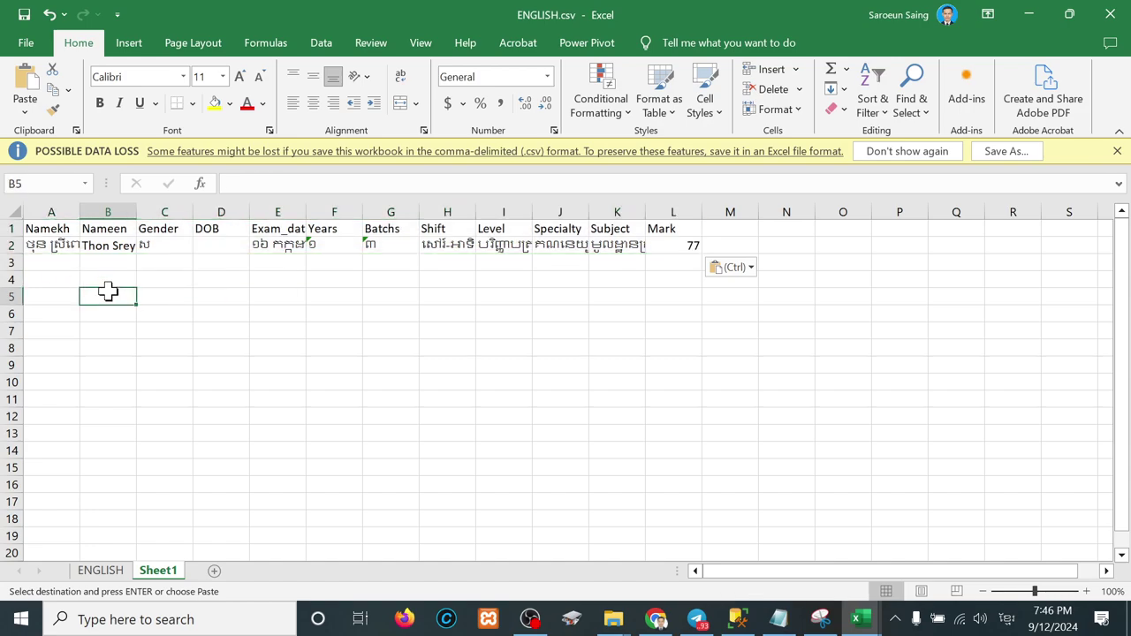
double_click(78, 212)
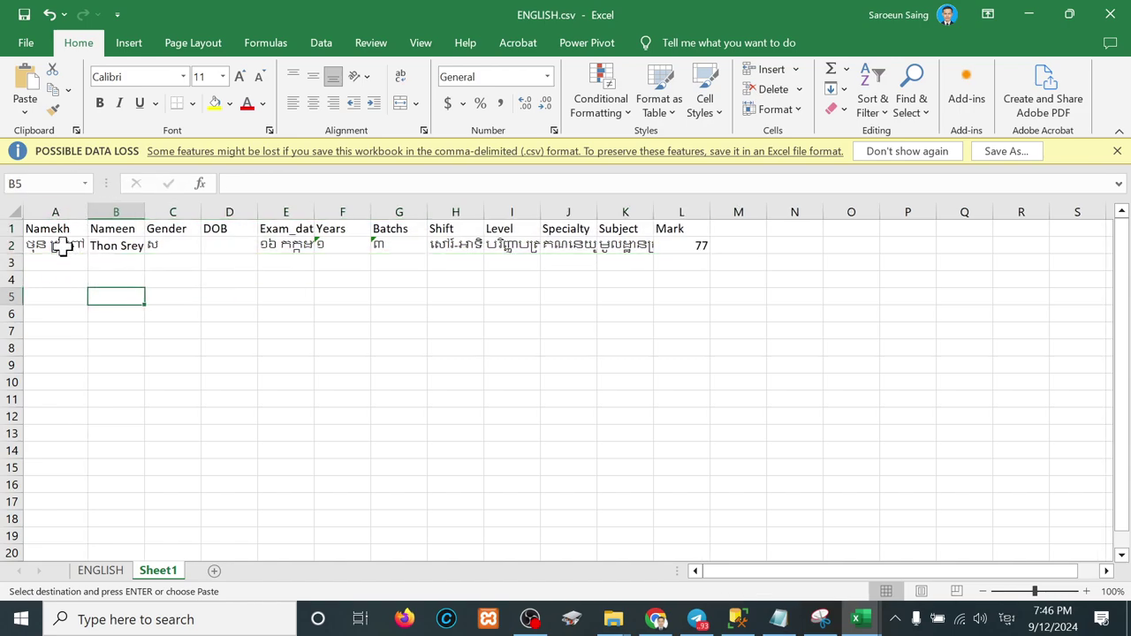
drag(62, 247, 183, 246)
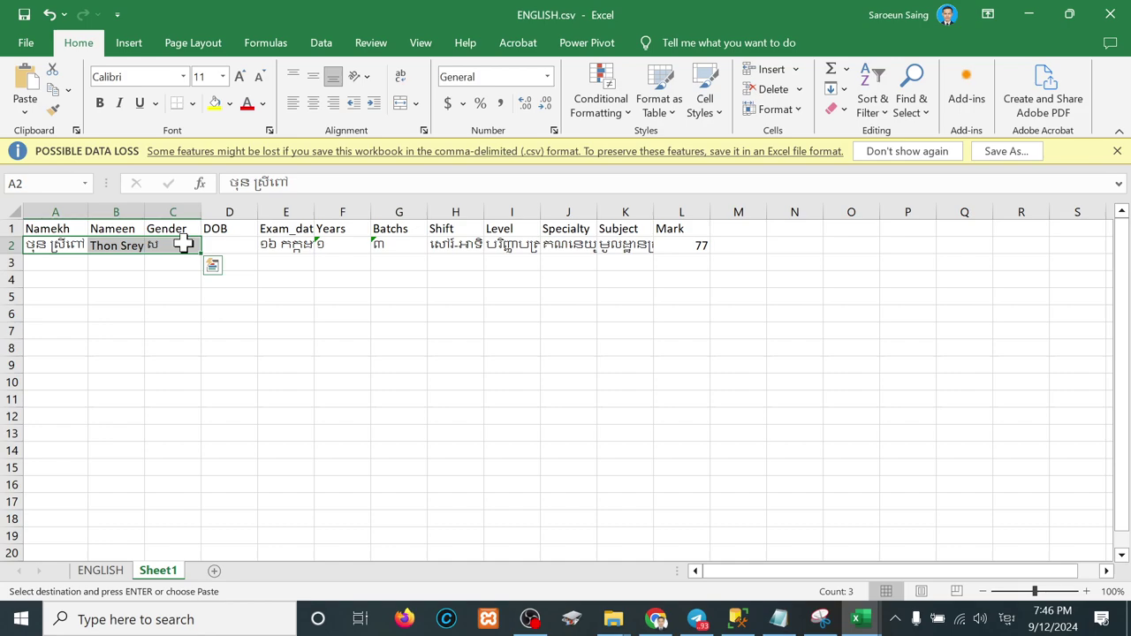
key(Delete)
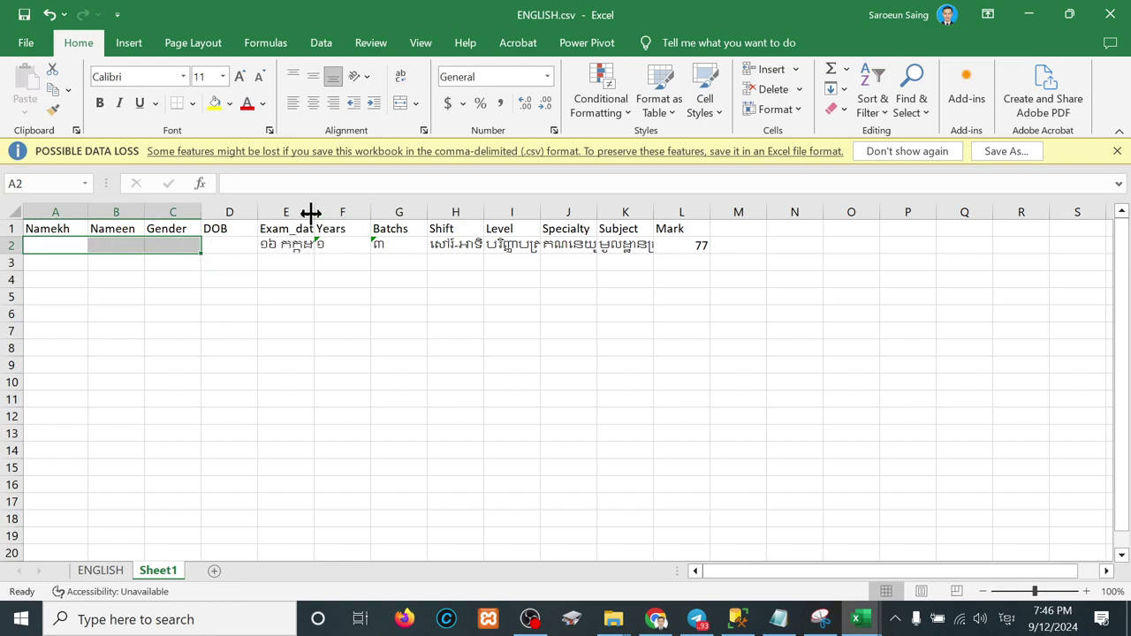
double_click(314, 212)
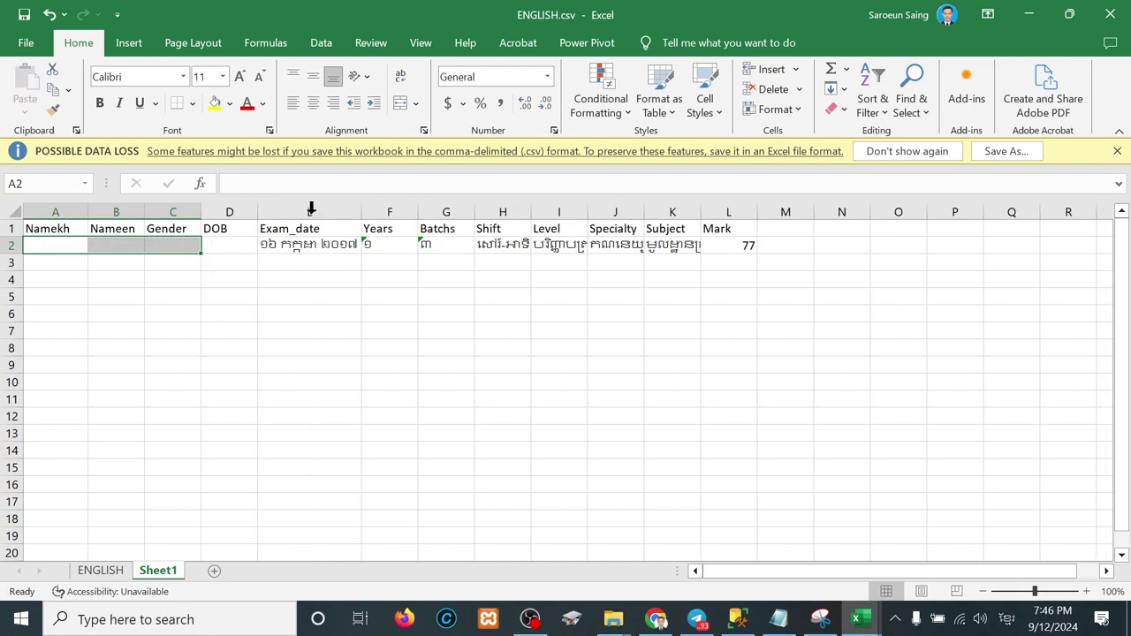
double_click(586, 212)
double_click(651, 212)
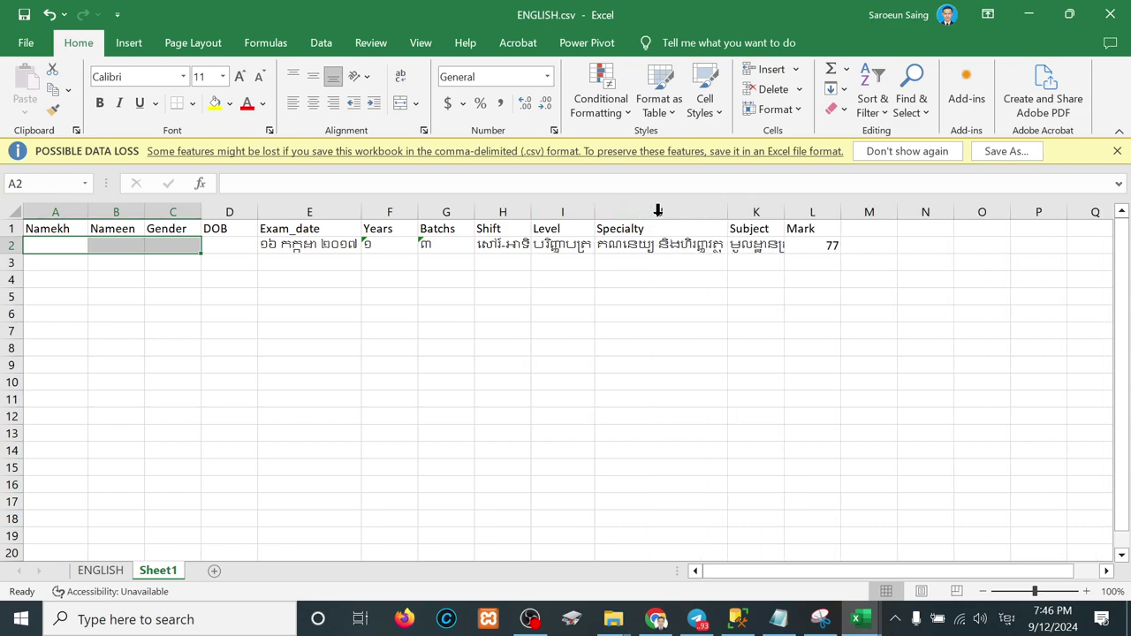
Step: Clear row 2's Specialty and Subject cells and fit columns K and L to their headers
click(696, 249)
key(Delete)
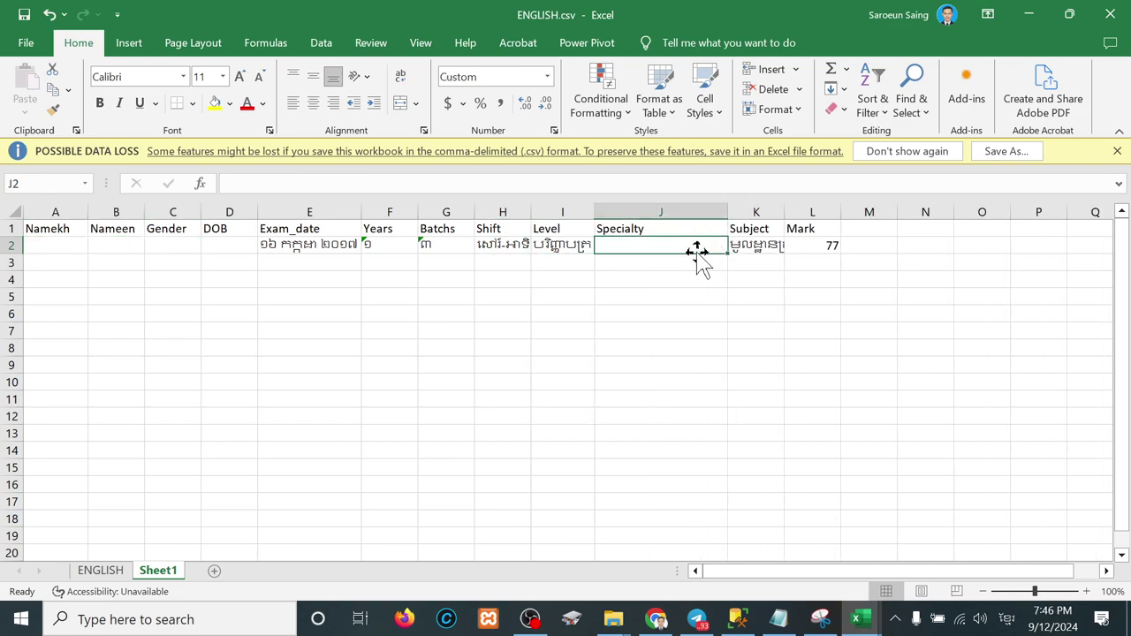
click(760, 246)
key(Delete)
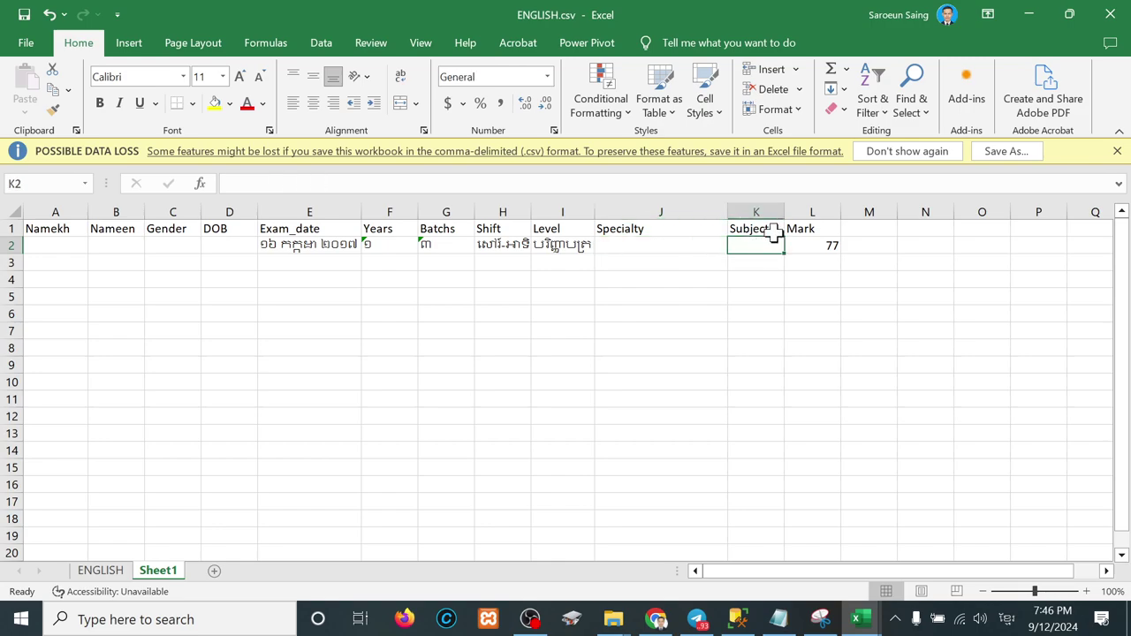
double_click(783, 209)
double_click(830, 215)
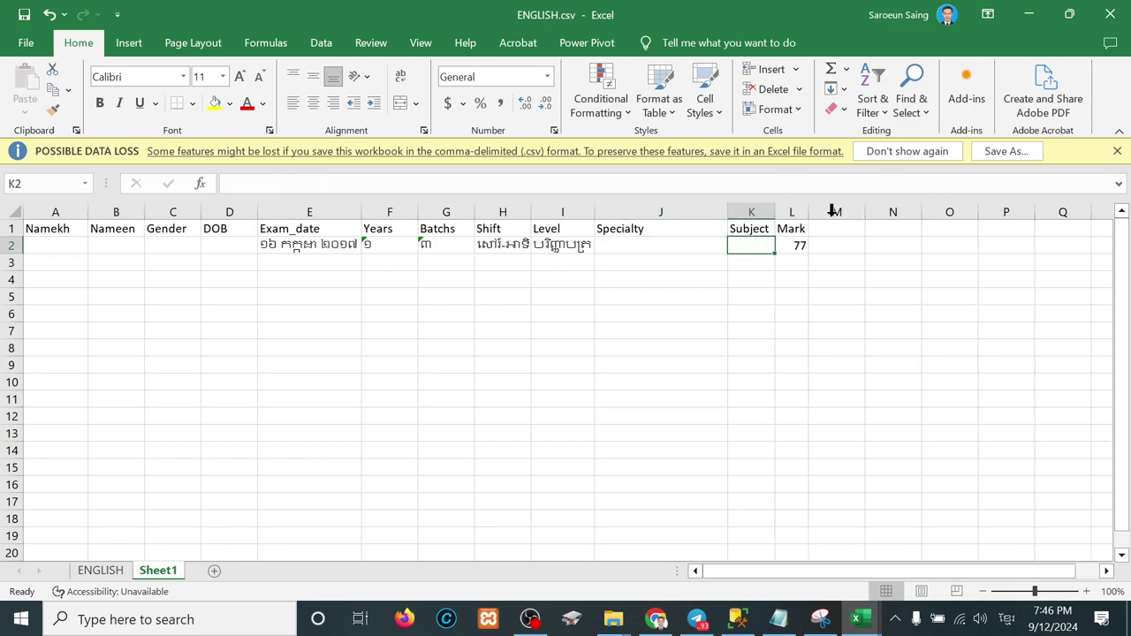
click(799, 247)
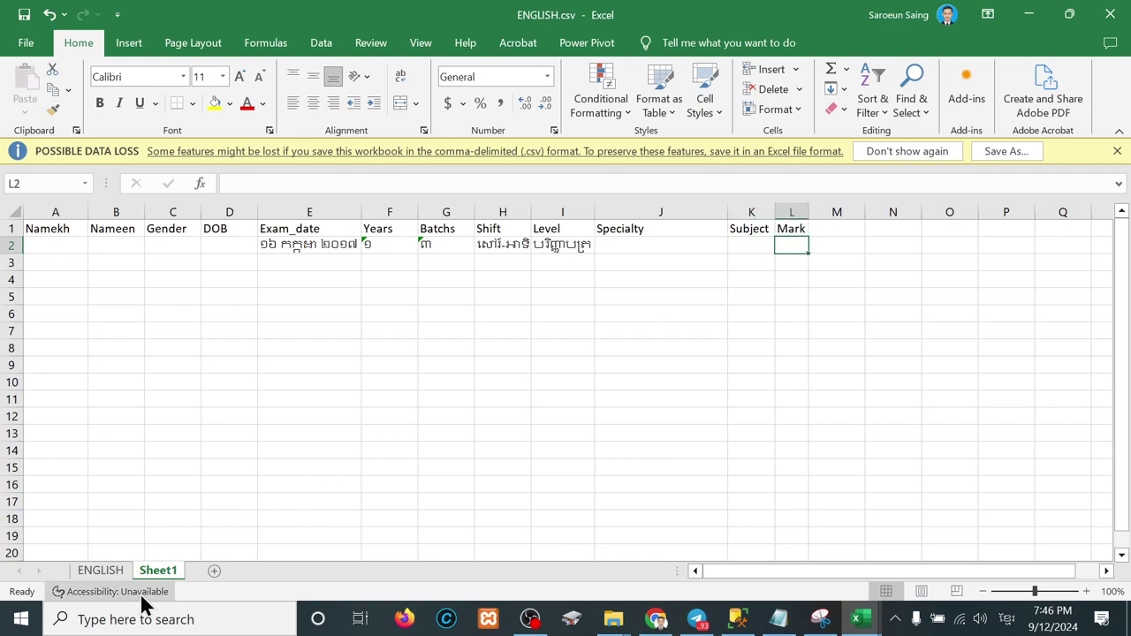
click(119, 570)
Step: Copy the four students' names and genders from ENGLISH into Sheet1 starting at row 2
drag(90, 347, 231, 396)
key(ctrl+c)
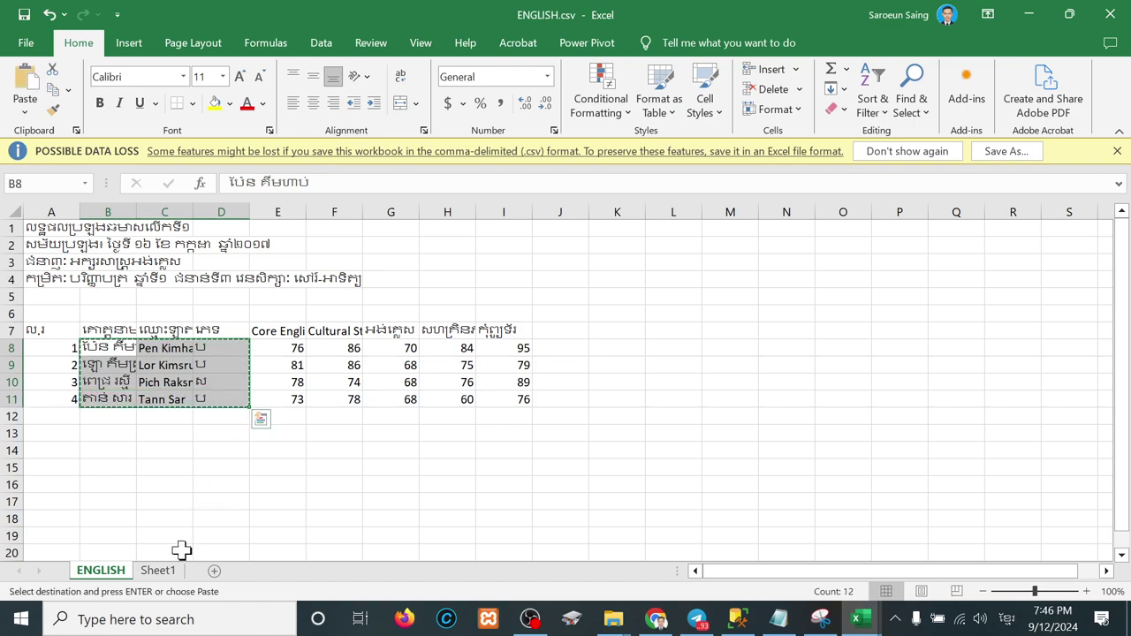
click(162, 573)
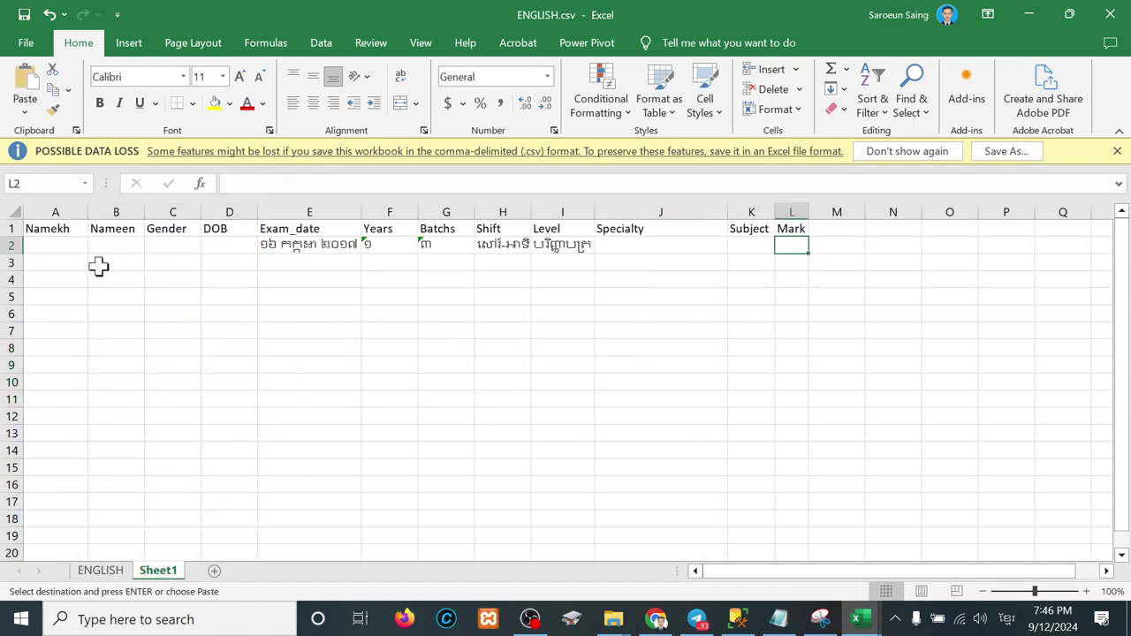
click(58, 245)
key(ctrl+v)
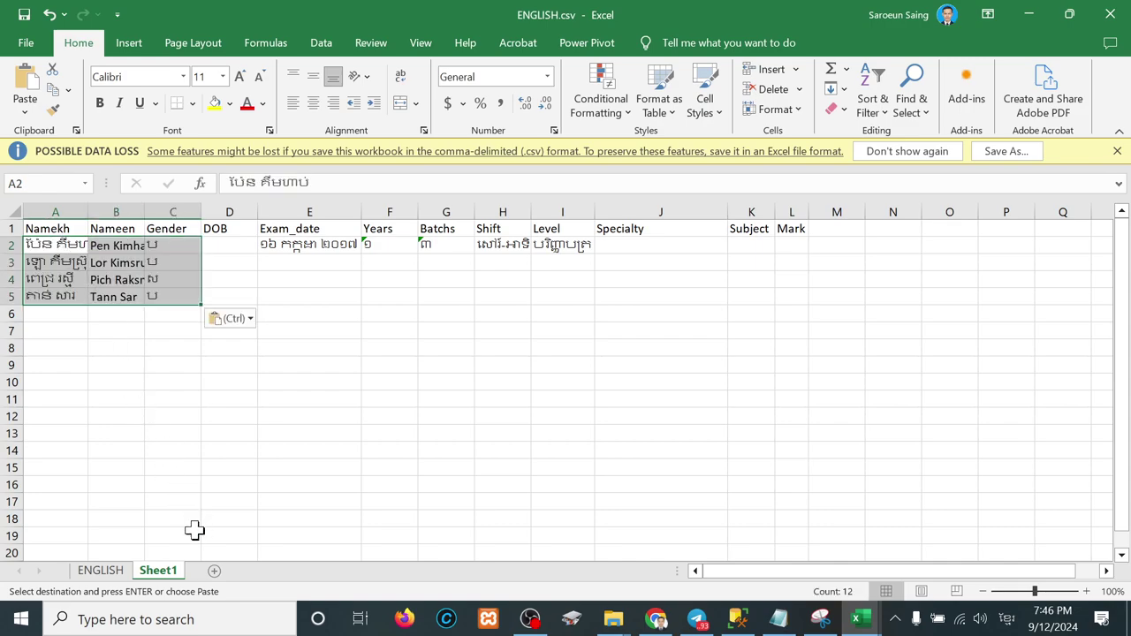
Step: Copy the five subject names from ENGLISH row 7 into Sheet1 starting at K2
click(110, 573)
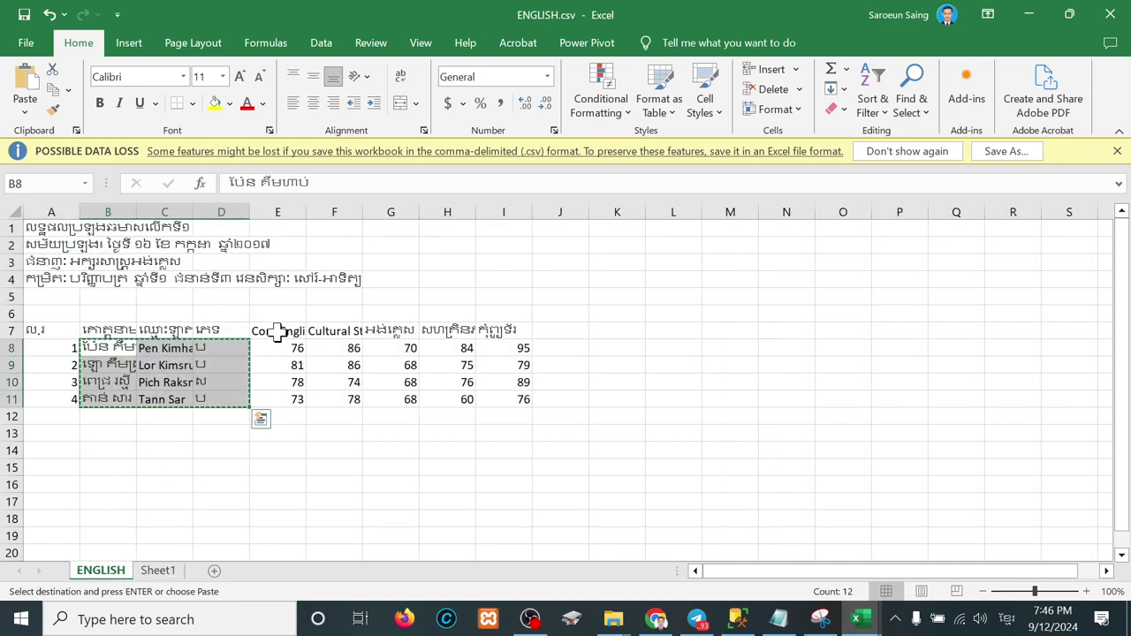
drag(277, 332, 498, 330)
key(ctrl+c)
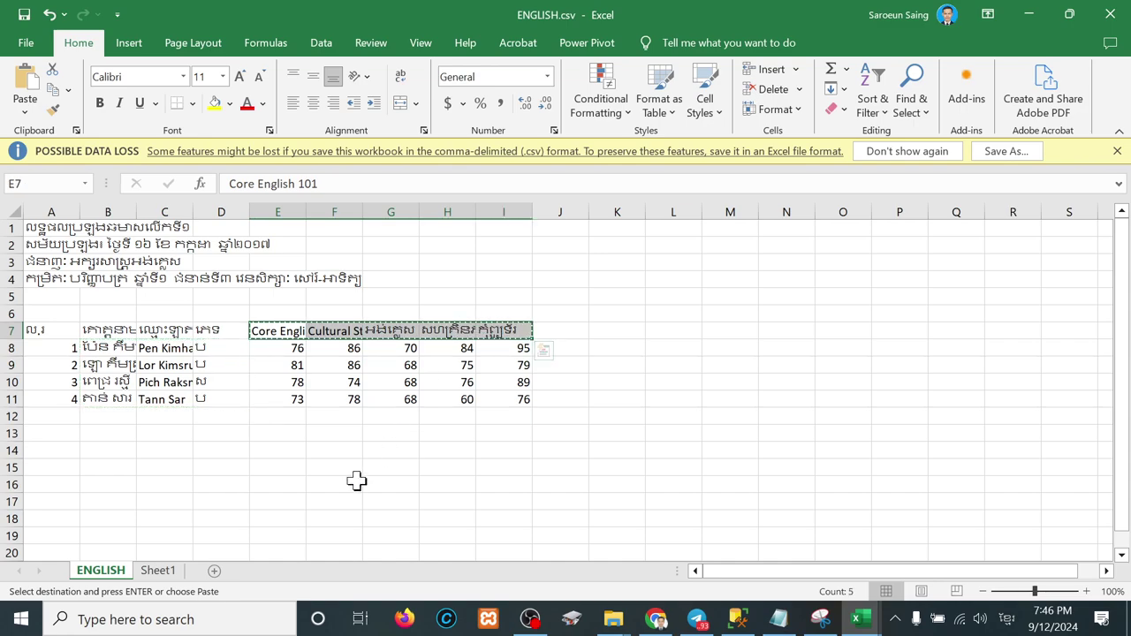
click(159, 572)
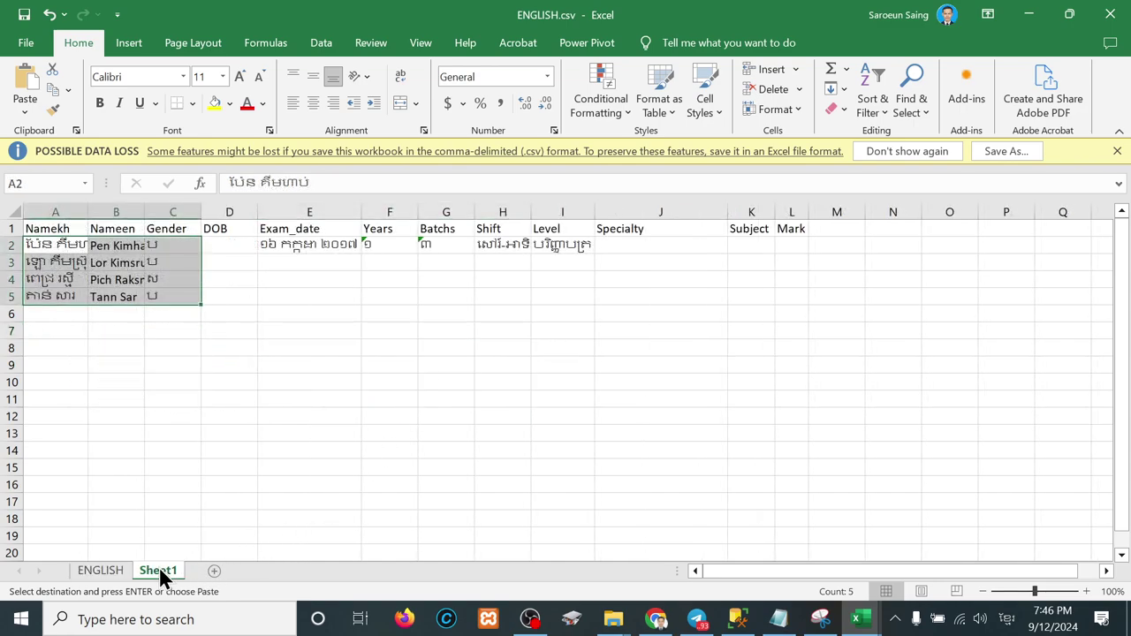
click(761, 245)
key(ctrl+v)
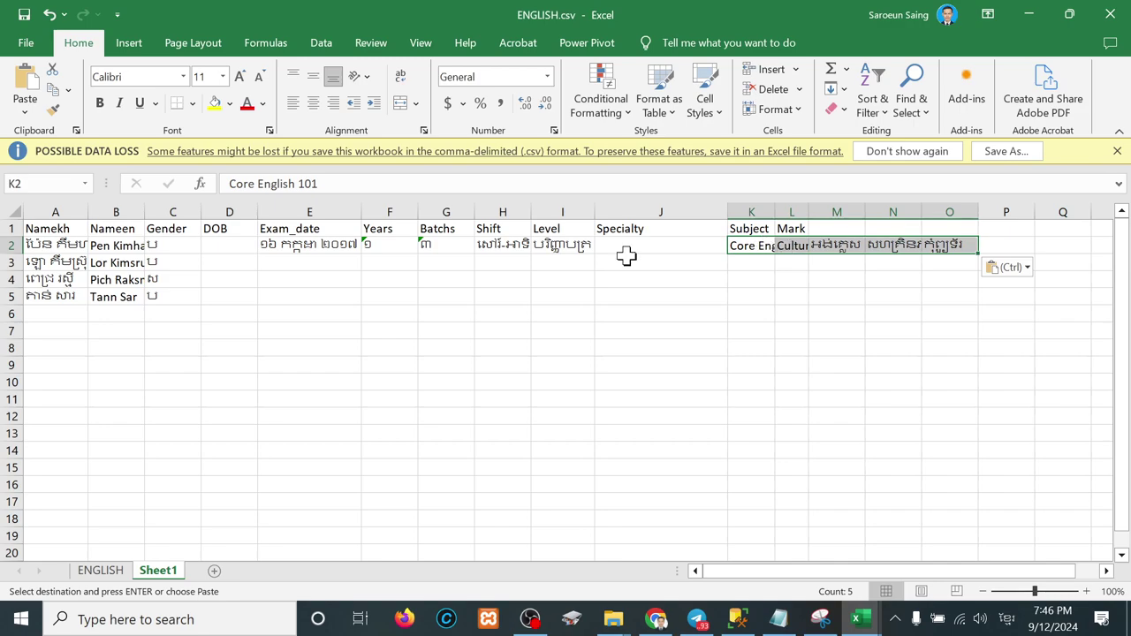
Step: Repeat the four students' names and genders at rows 6, 10, 14 and 18
drag(75, 249, 154, 296)
key(ctrl+c)
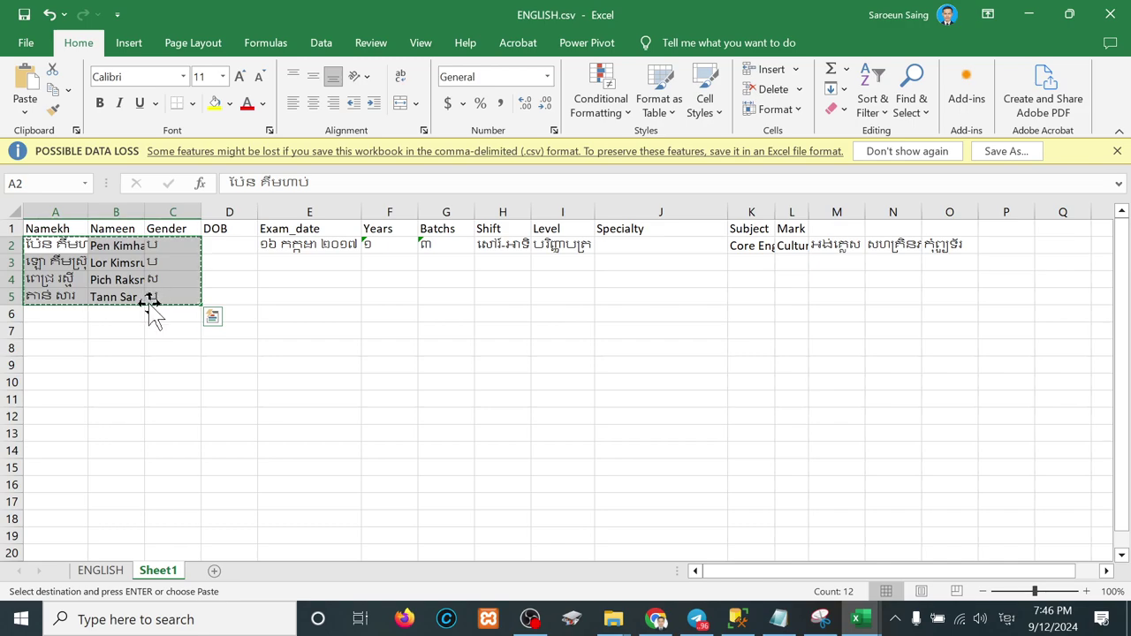
click(73, 313)
key(ctrl+v)
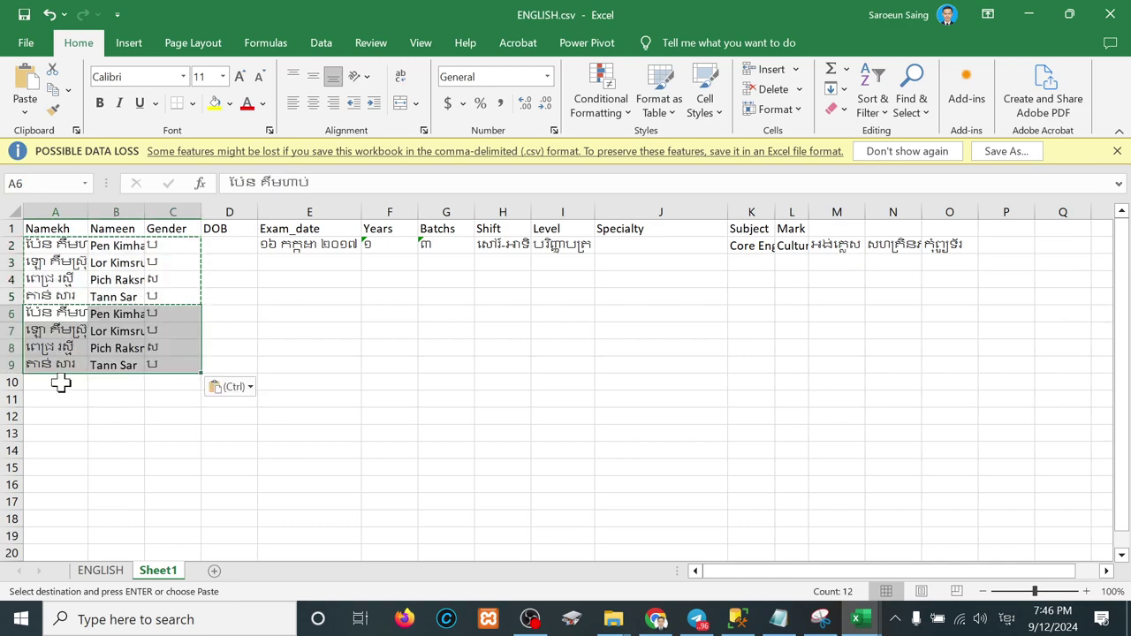
click(60, 382)
key(ctrl+v)
click(56, 450)
key(ctrl+v)
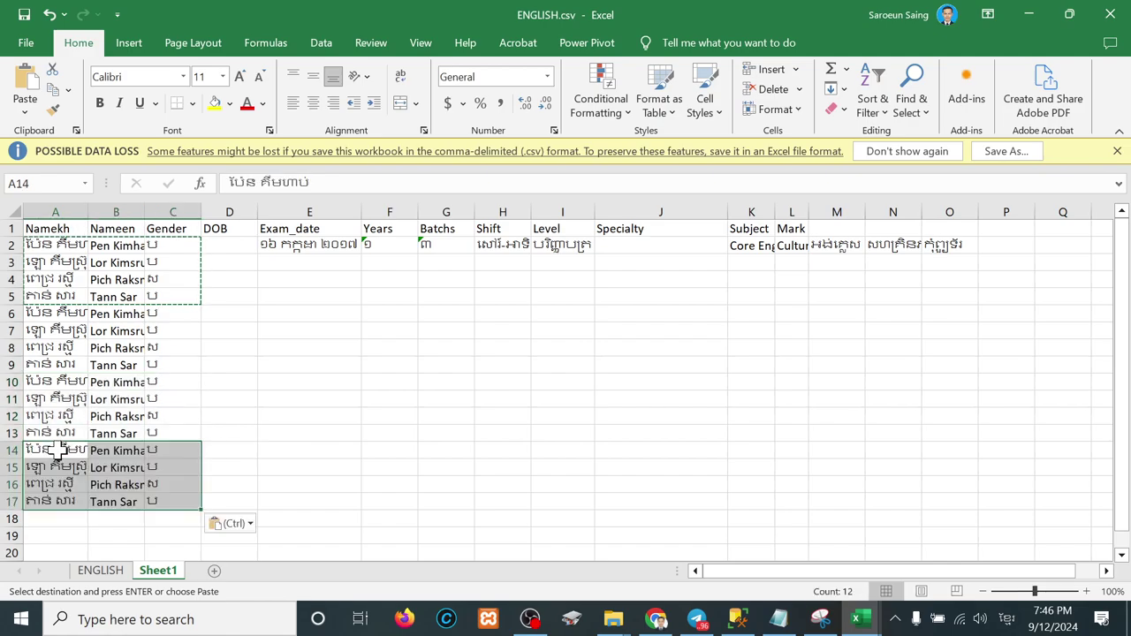
scroll(55, 449, down, 2)
click(60, 432)
key(ctrl+v)
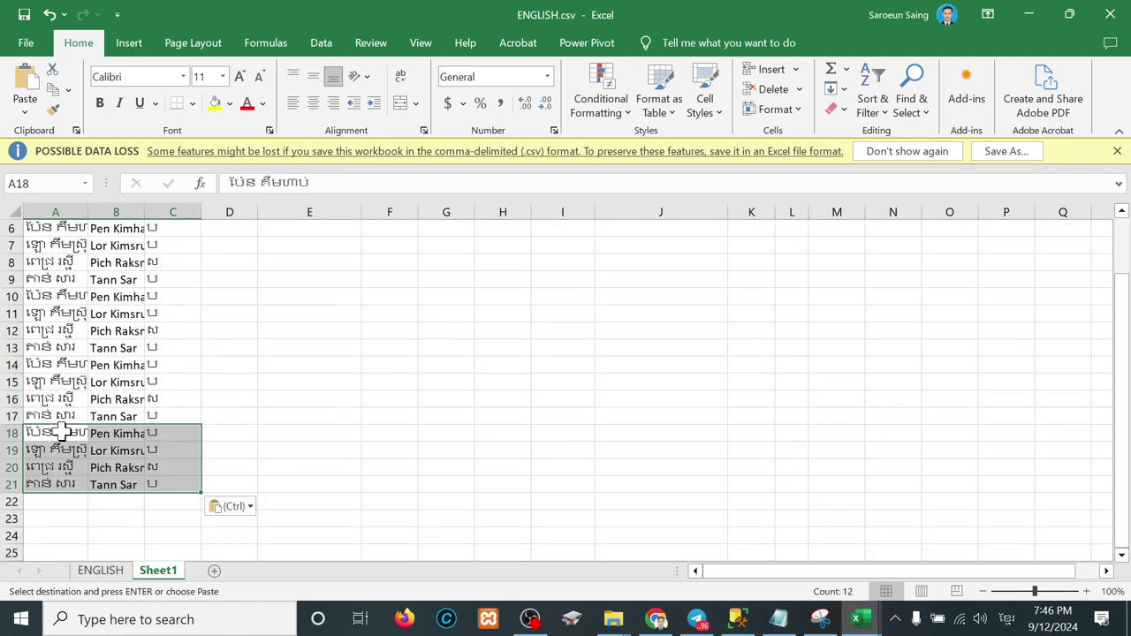
scroll(282, 381, up, 2)
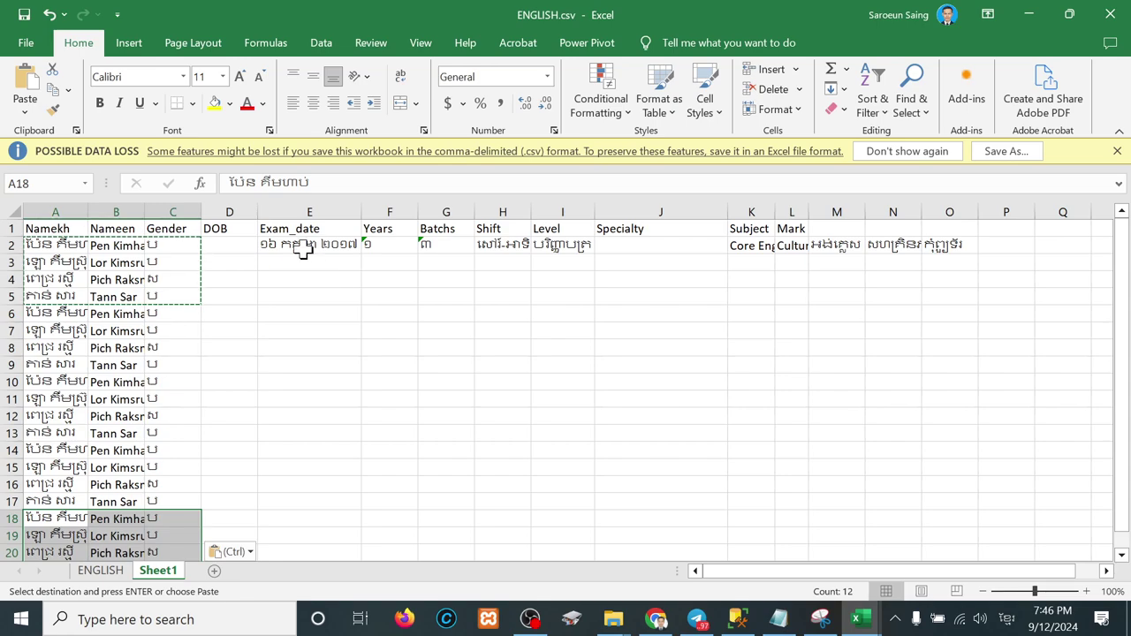
Step: Enter the specialty អក្សរសាស្ត្រអង់គ្លេស in Specialty cell J2
drag(298, 245, 556, 242)
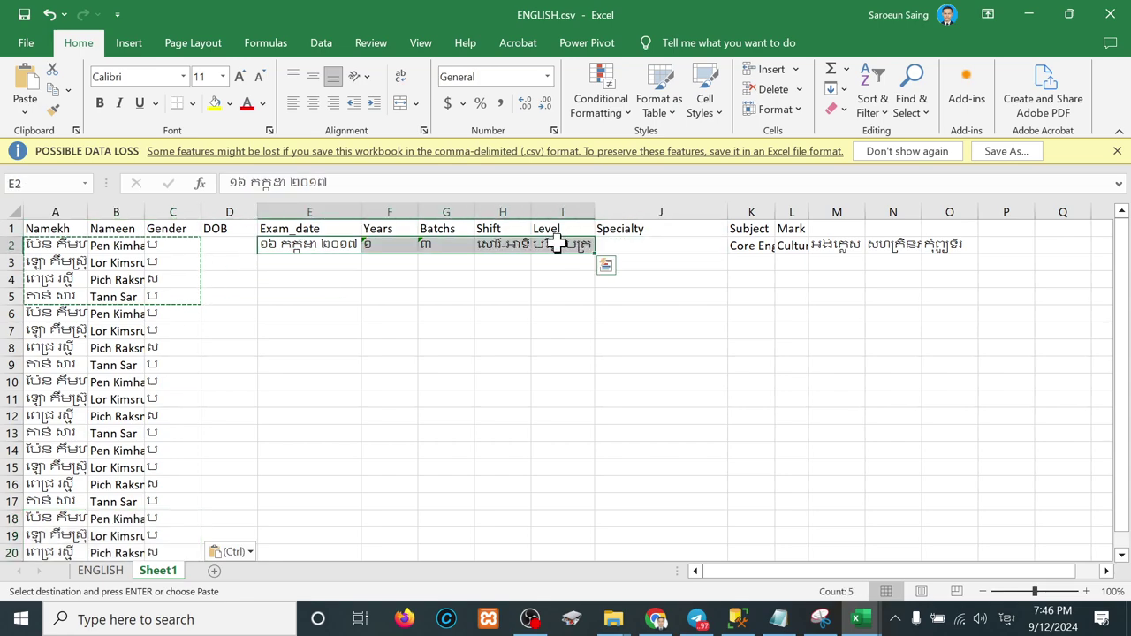
click(605, 265)
click(655, 246)
text(អក្សរសាស្ត្រអង់គ្លេស)
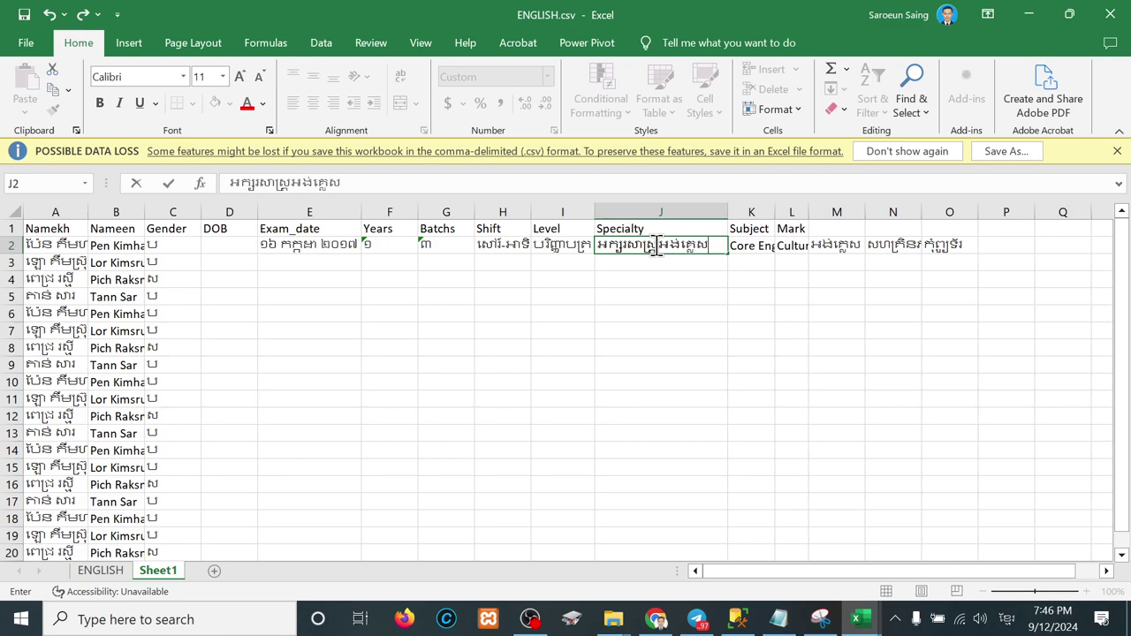
key(Return)
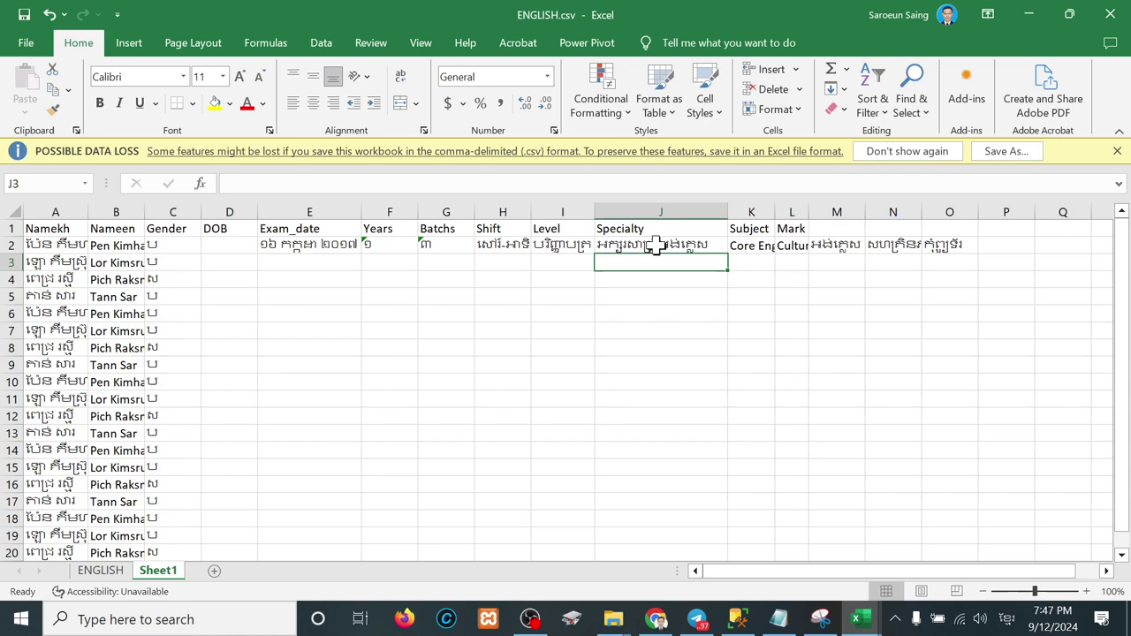
click(694, 246)
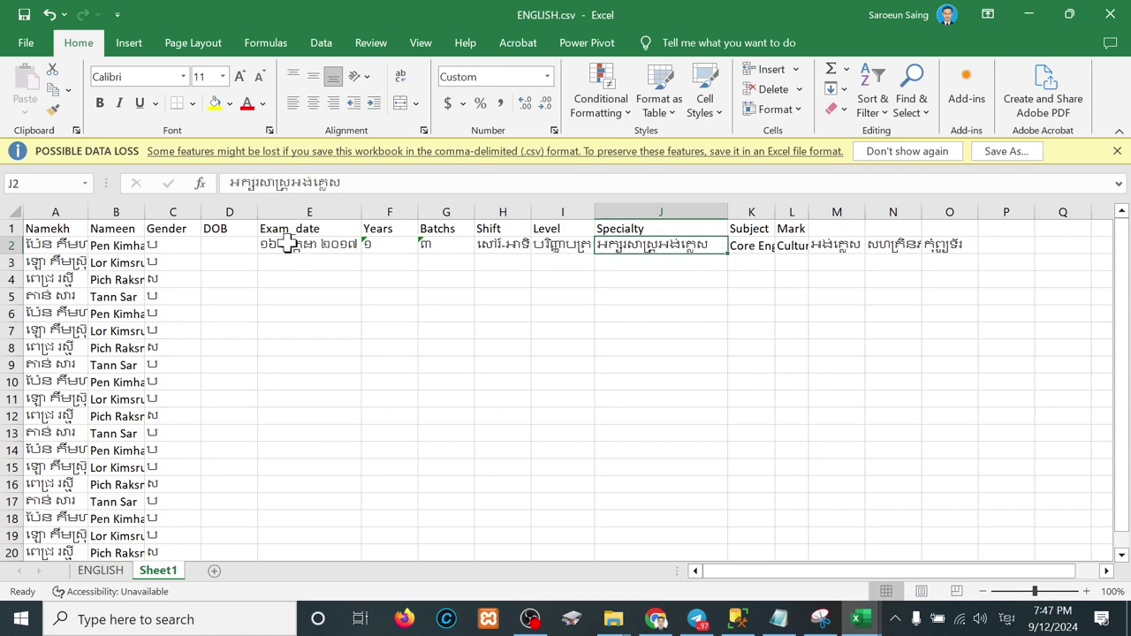
Step: Copy row 2's exam date through specialty into every student row 3 to 21
drag(287, 246, 649, 248)
key(ctrl+c)
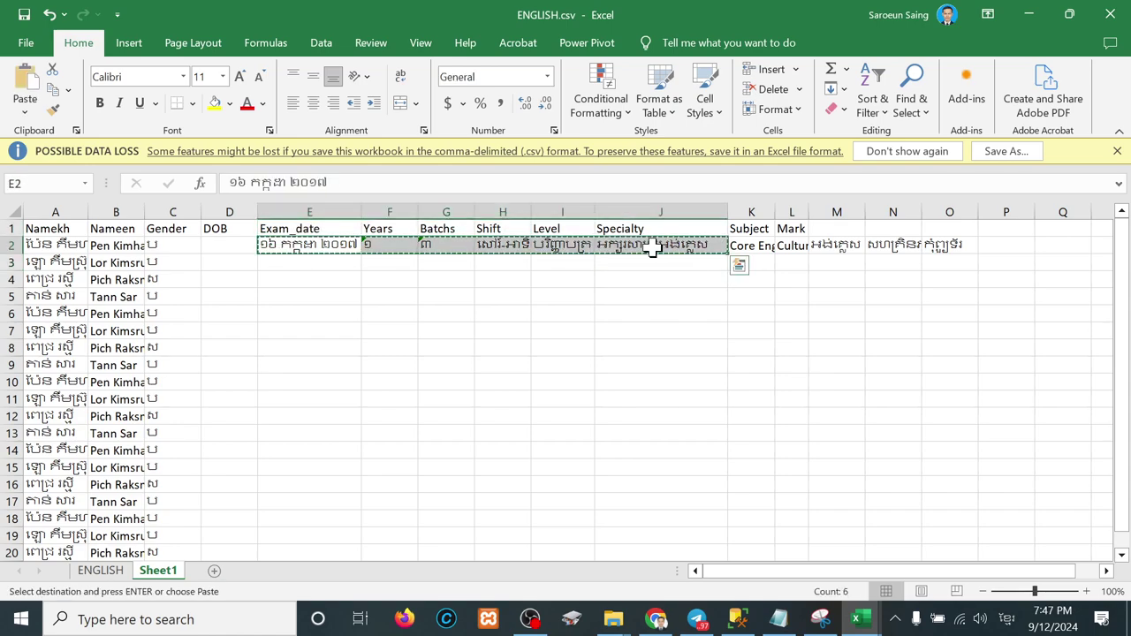
drag(327, 266, 328, 485)
key(ctrl+v)
scroll(328, 484, up, 2)
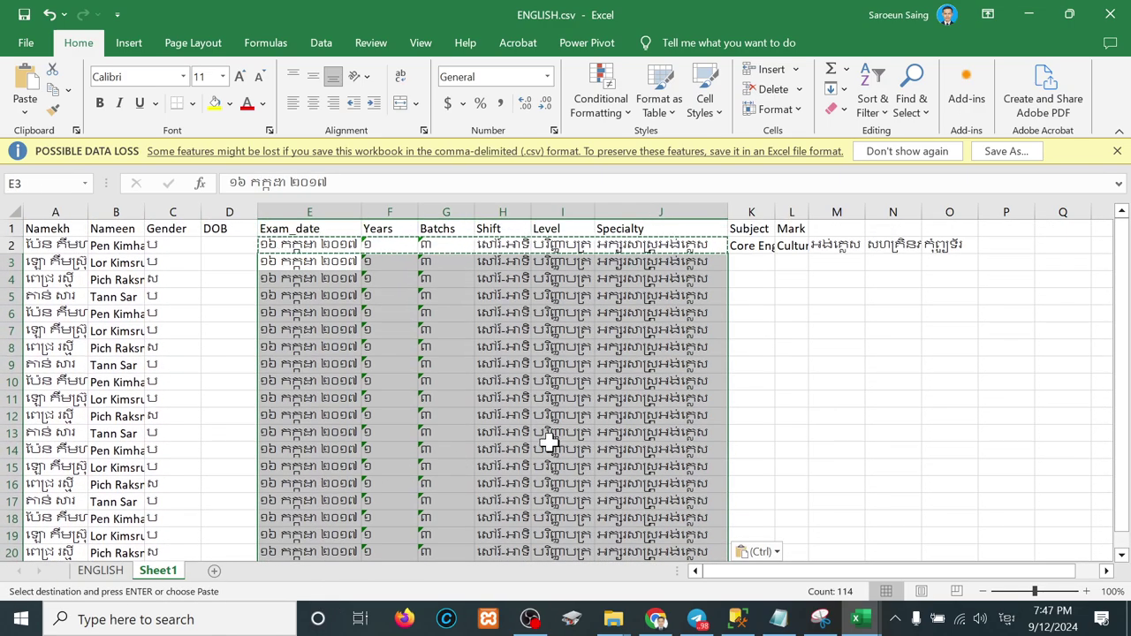
Step: Widen columns K and L, and move the subjects from L2:O2 to start at K6
click(758, 251)
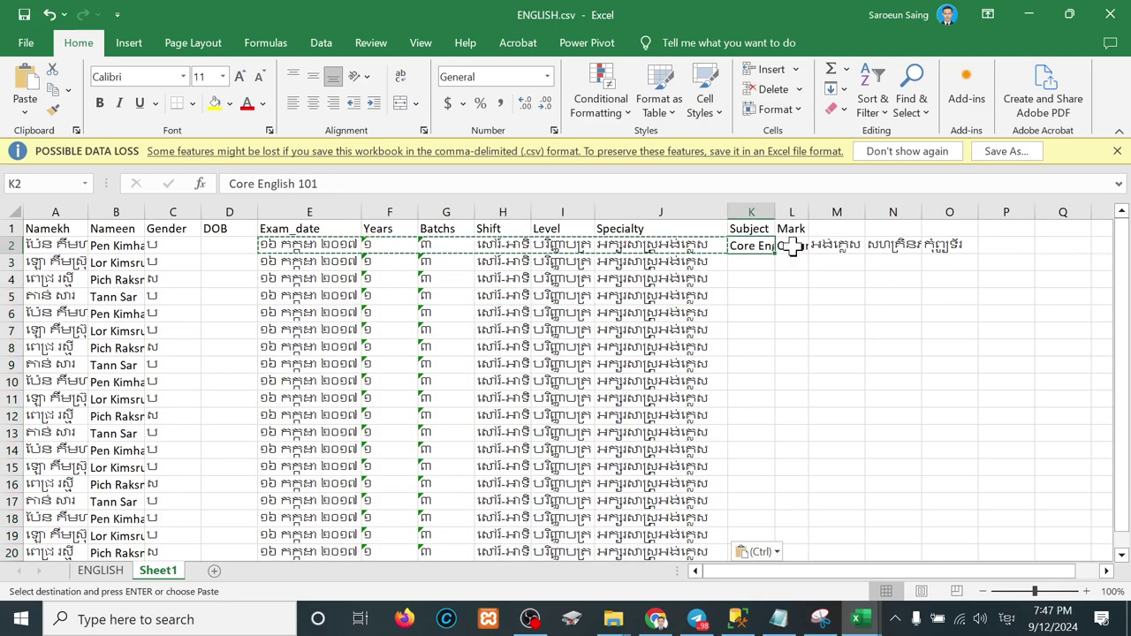
double_click(777, 212)
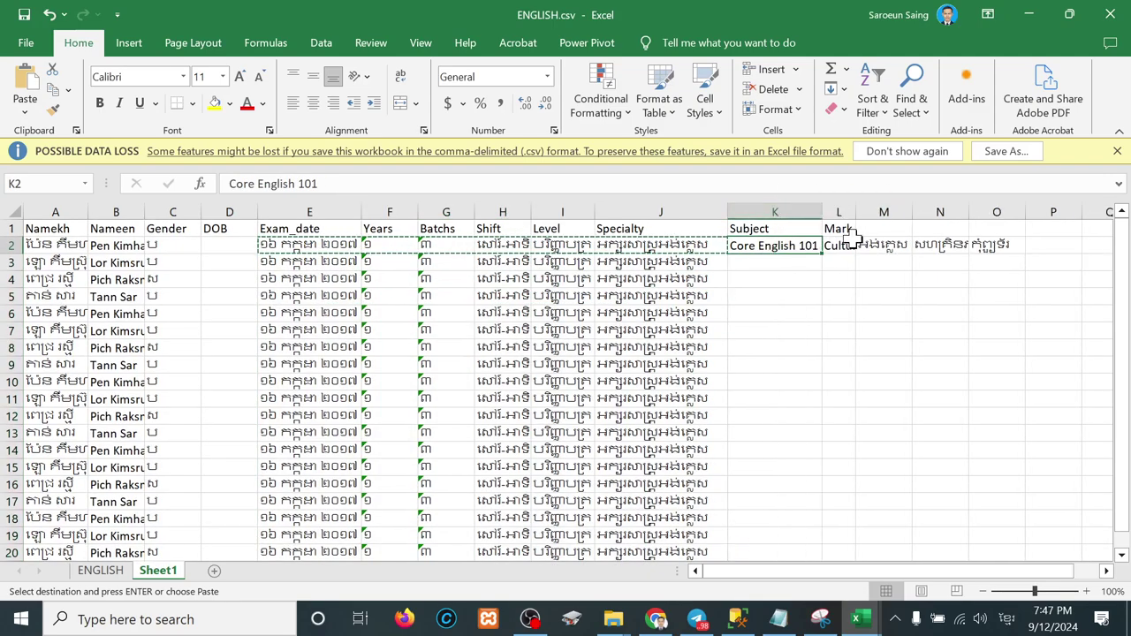
drag(856, 212, 855, 212)
double_click(855, 212)
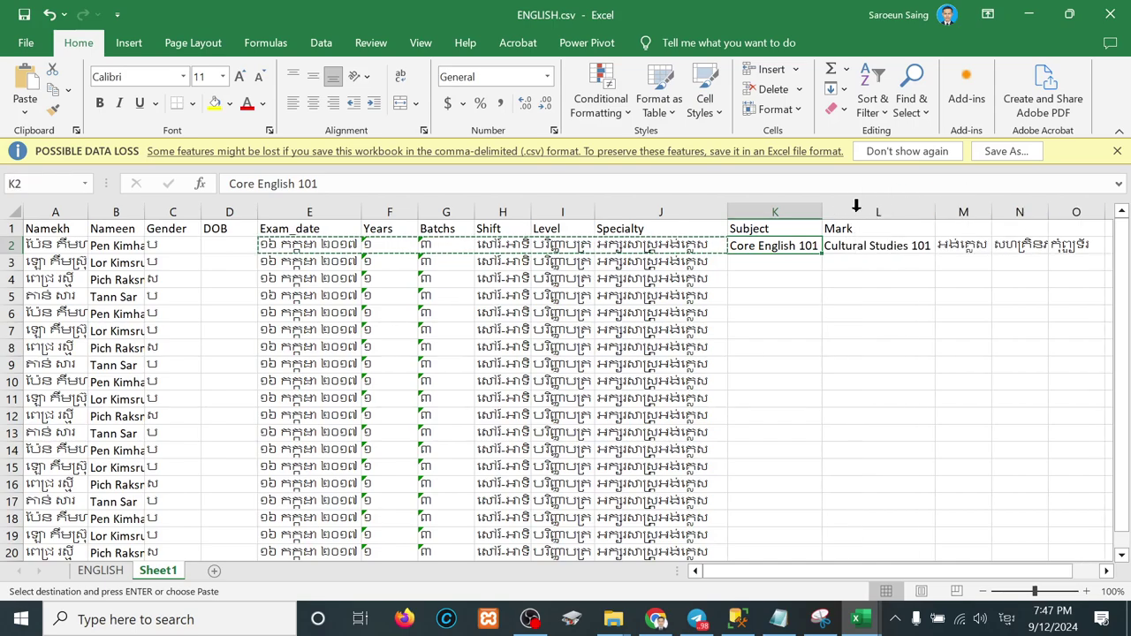
click(881, 252)
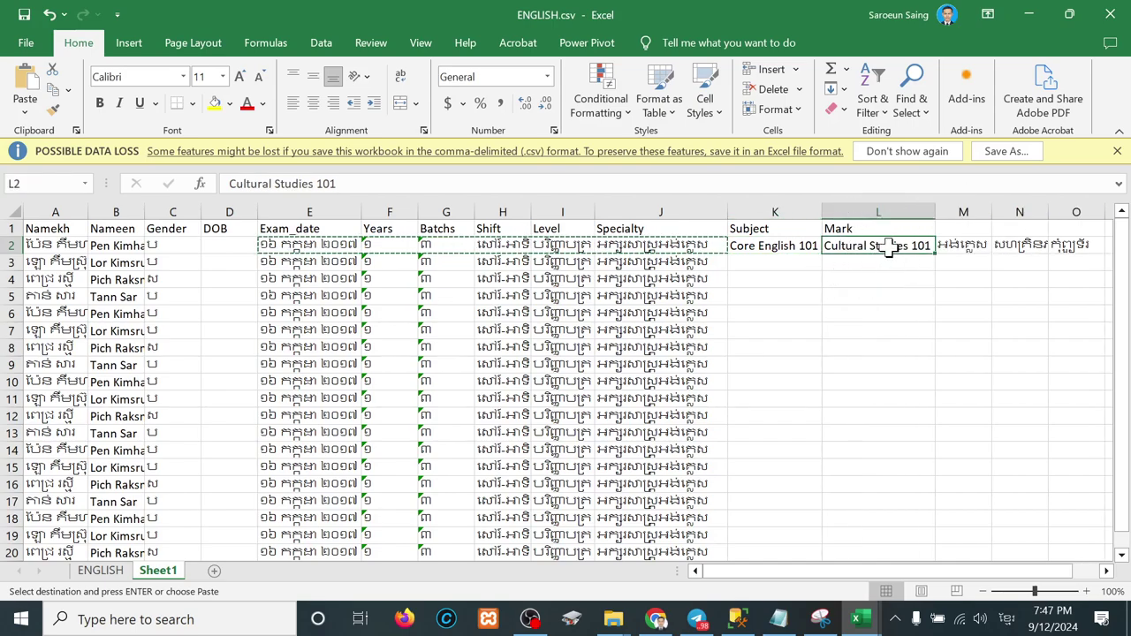
drag(889, 245, 1073, 244)
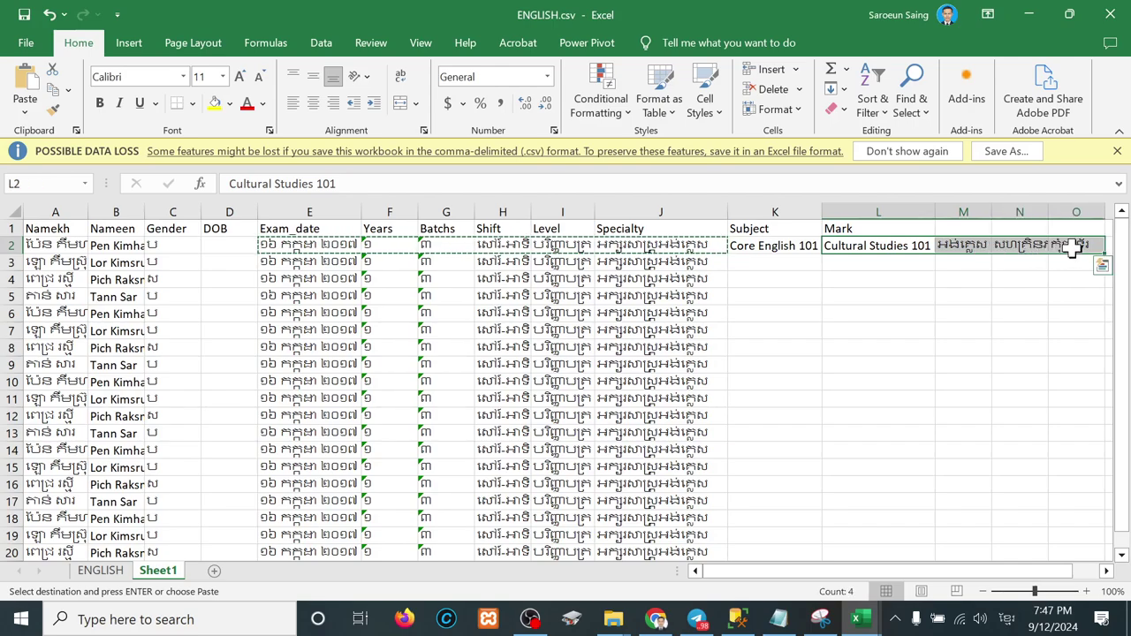
key(ctrl+c)
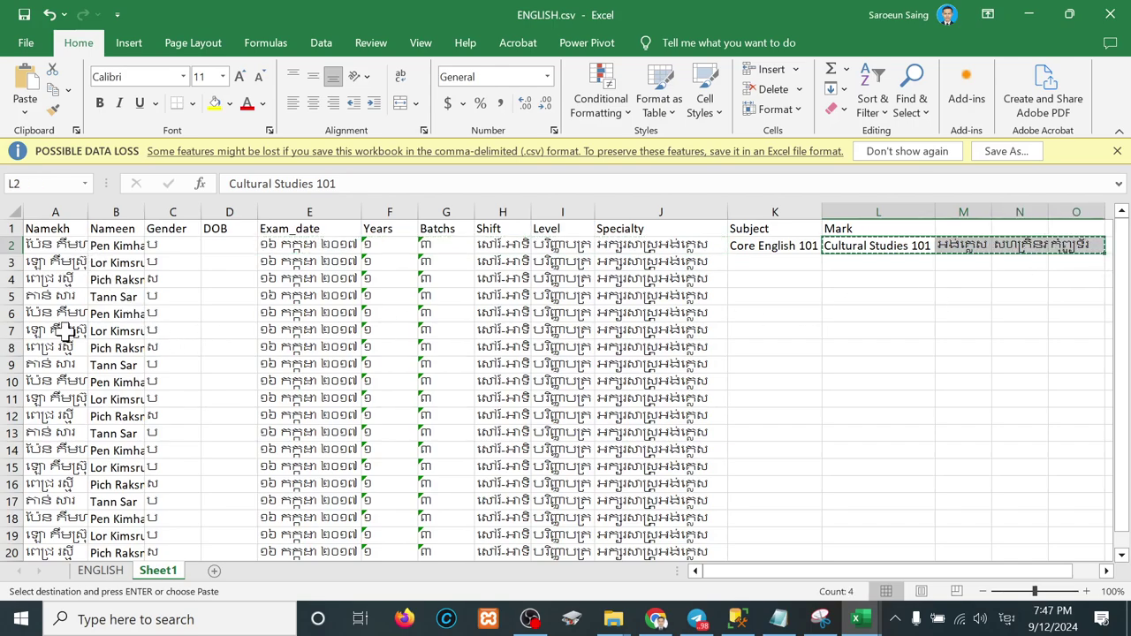
click(57, 314)
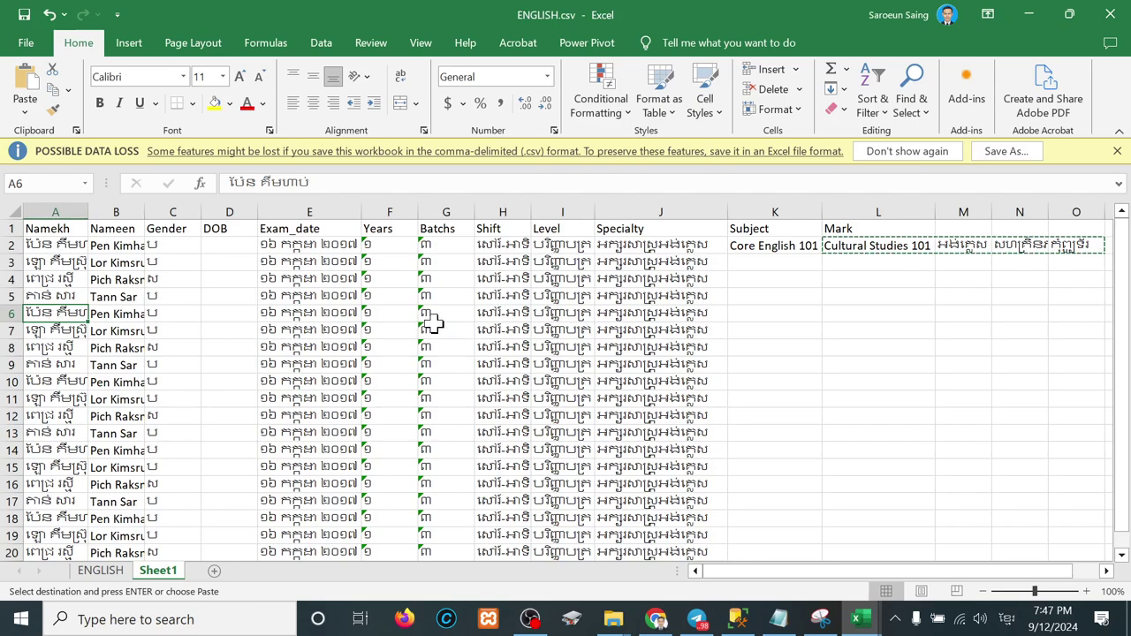
key(Right)
key(Right)
key(Right)
key(Right)
key(Right)
key(Right)
key(Right)
key(Right)
key(Right)
key(Right)
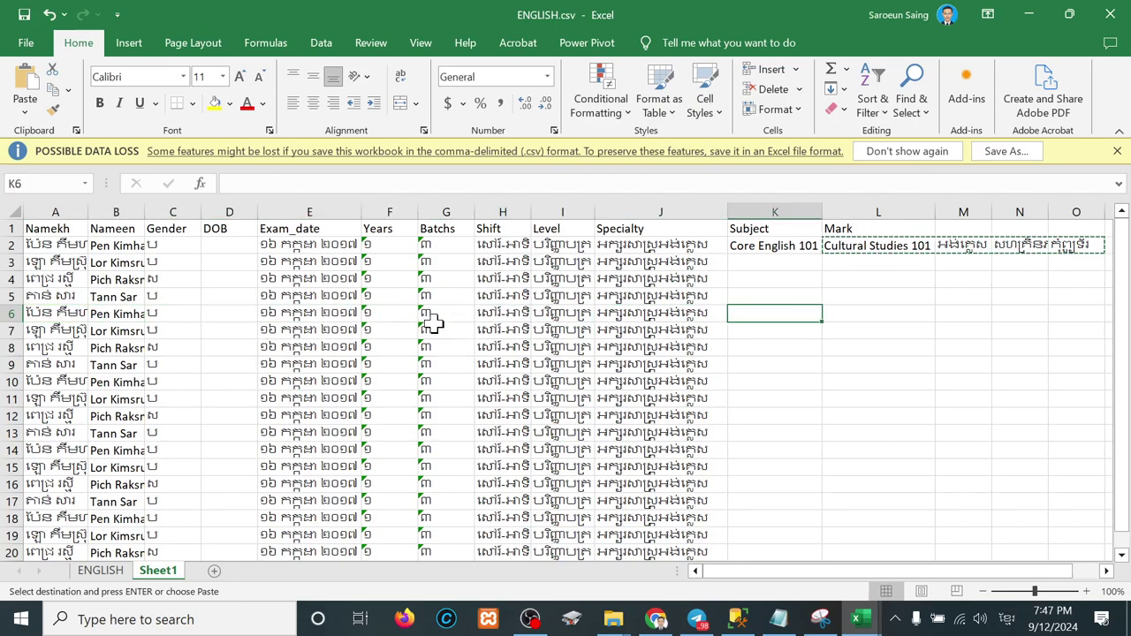
key(ctrl+v)
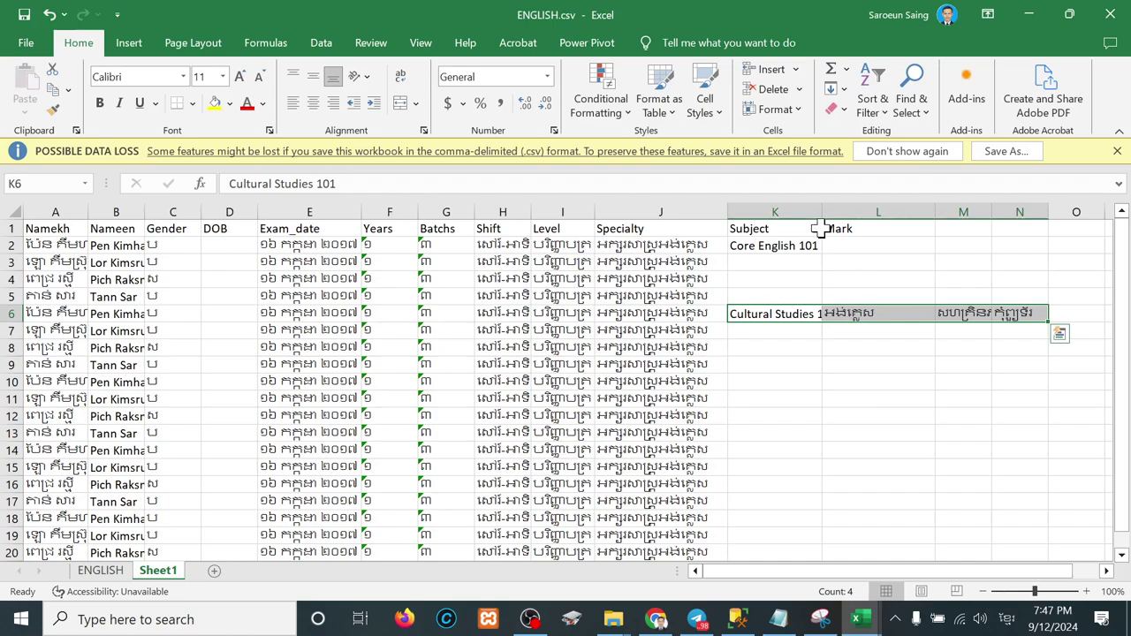
Step: Move the three subjects after Cultural Studies 101 to start at K10
double_click(822, 214)
drag(883, 315, 1063, 311)
key(ctrl+c)
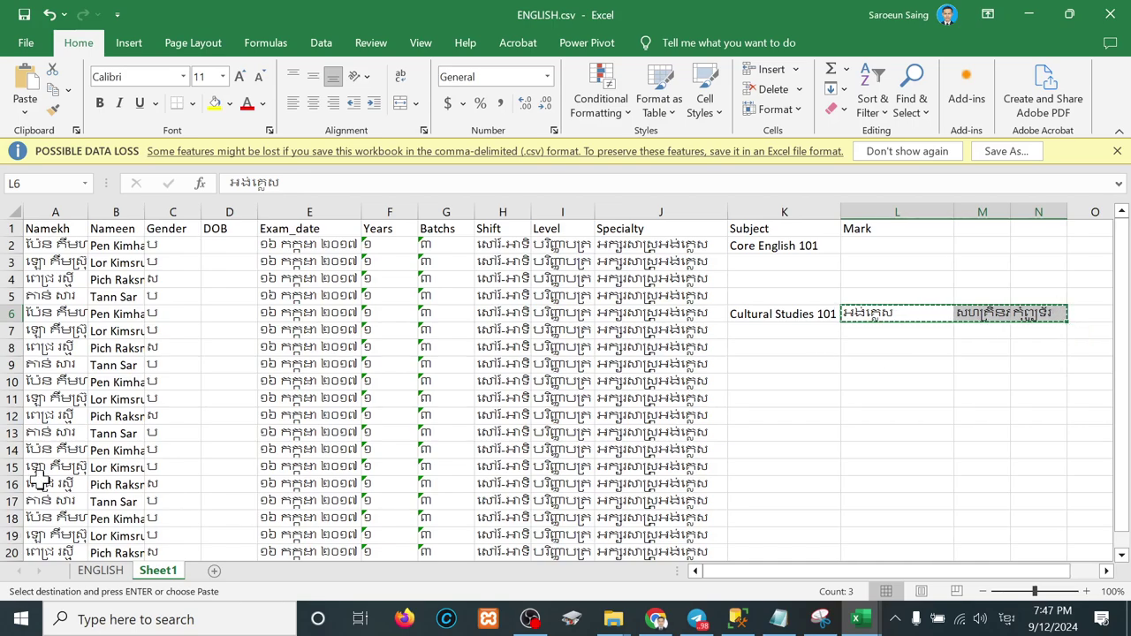
click(55, 448)
key(Right)
key(Right)
key(Right)
key(Right)
key(Right)
key(Right)
key(Right)
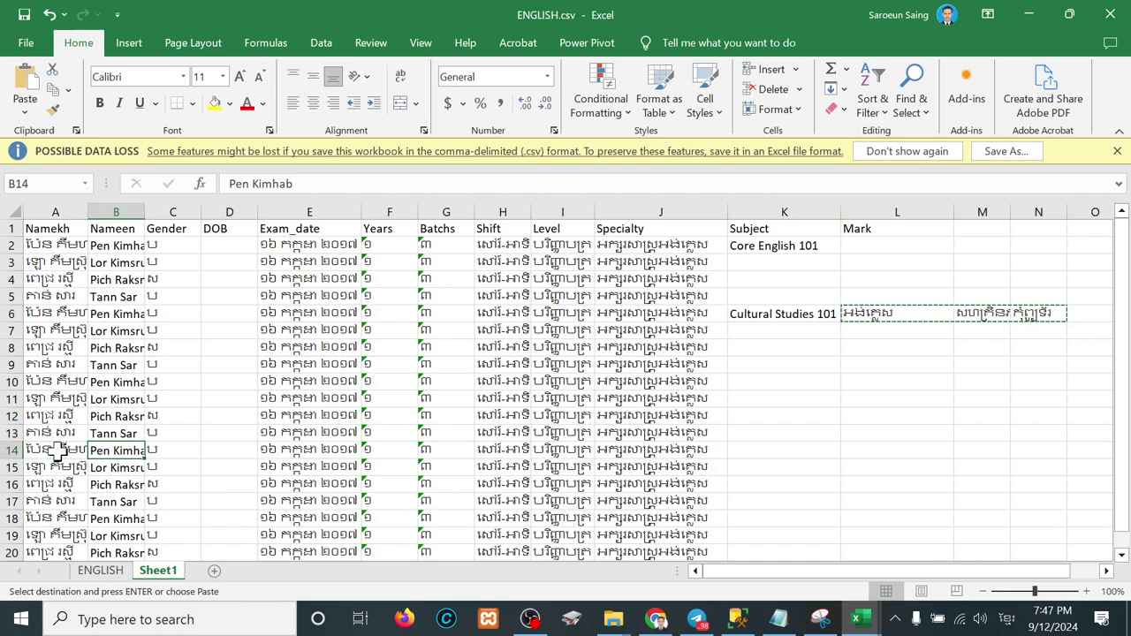
key(Right)
key(Right)
key(Right)
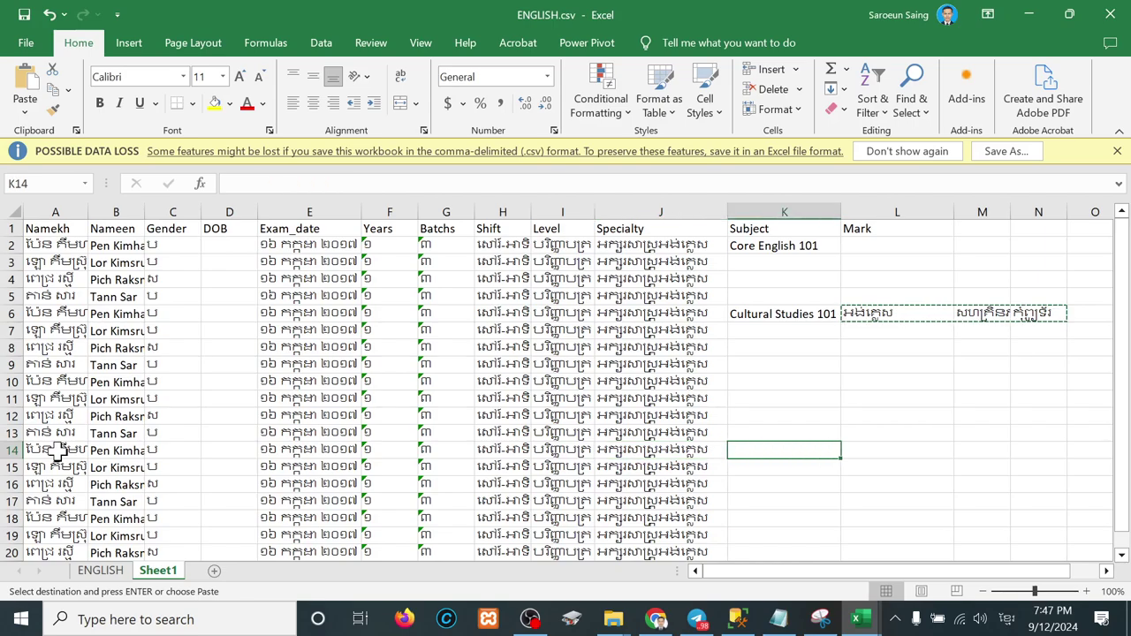
click(58, 381)
key(Right)
key(Right)
key(Right)
key(Right)
key(Right)
key(Right)
key(Right)
key(Right)
key(Right)
key(Right)
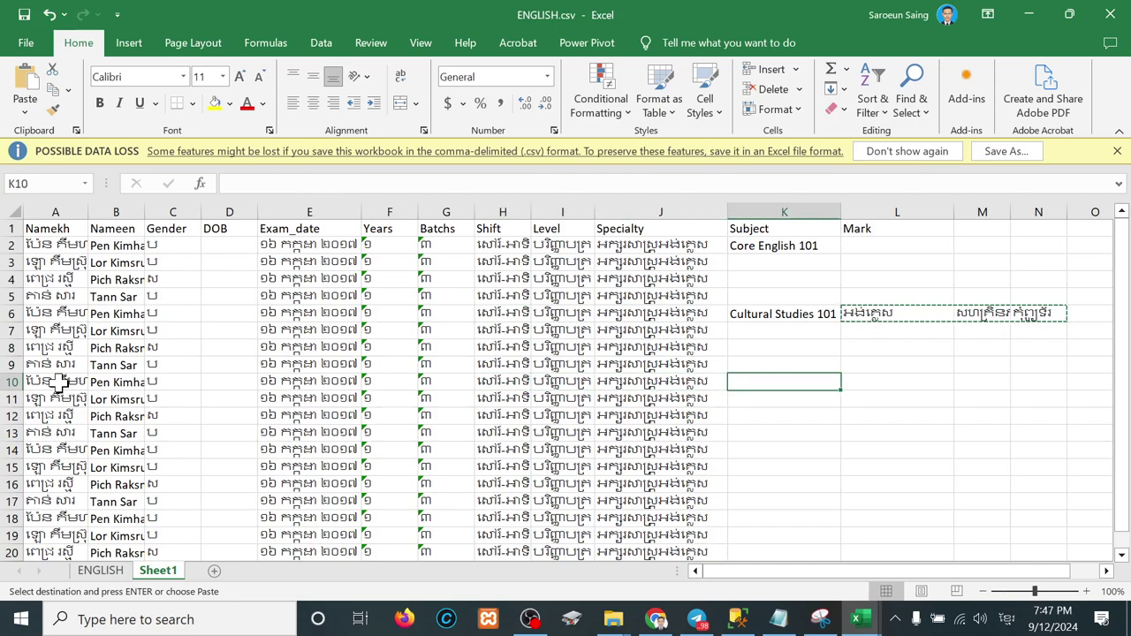
key(ctrl+v)
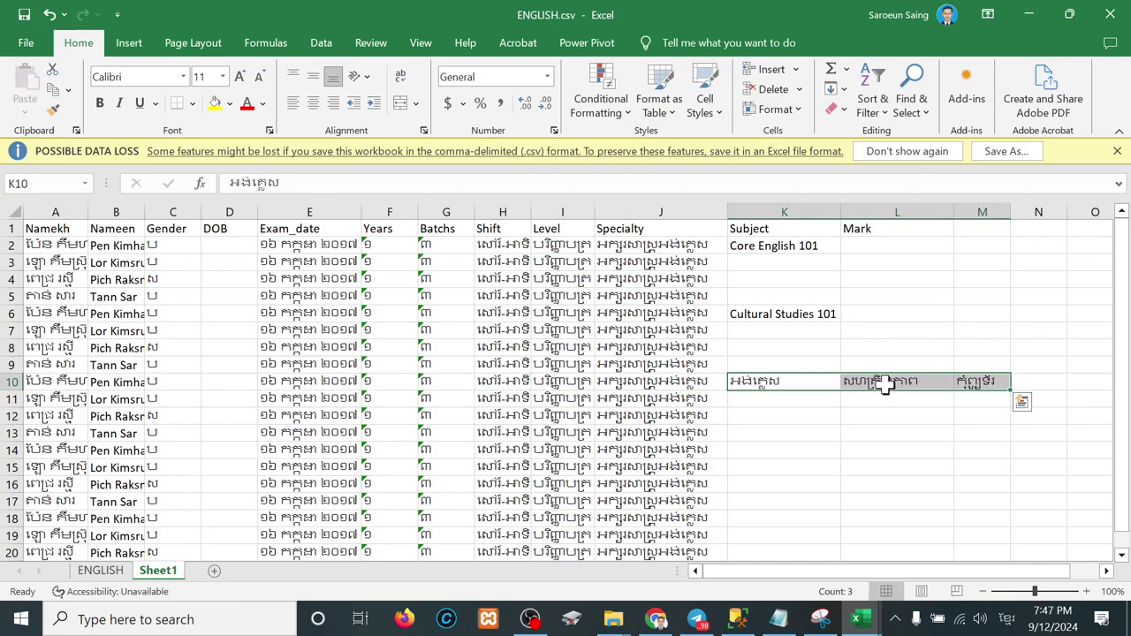
Step: Place the last two subjects at K14 and the final subject at K18
drag(883, 381, 962, 381)
key(ctrl+c)
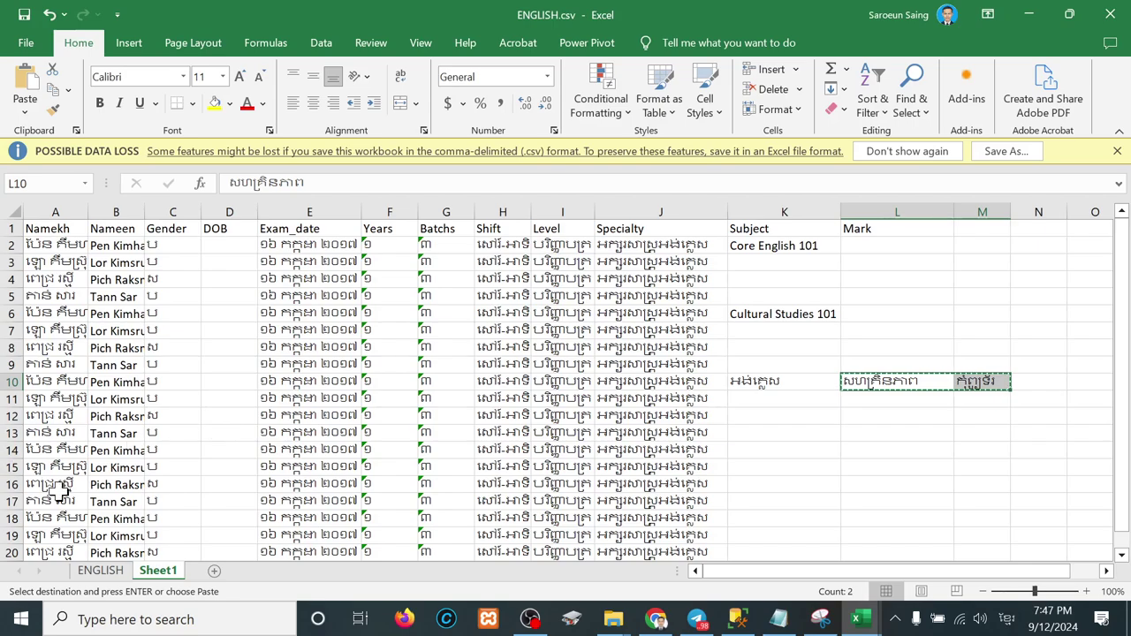
click(56, 447)
key(Right)
key(Right)
key(Right)
key(Right)
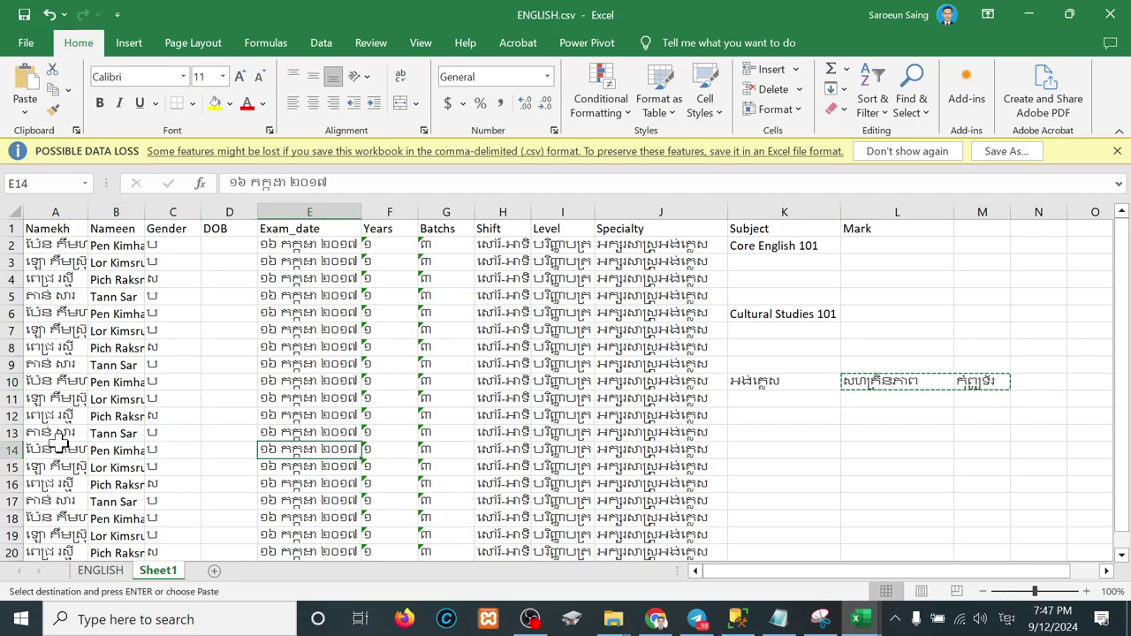
key(Right)
key(Right)
key(Right)
key(Right)
key(Right)
key(Right)
key(Return)
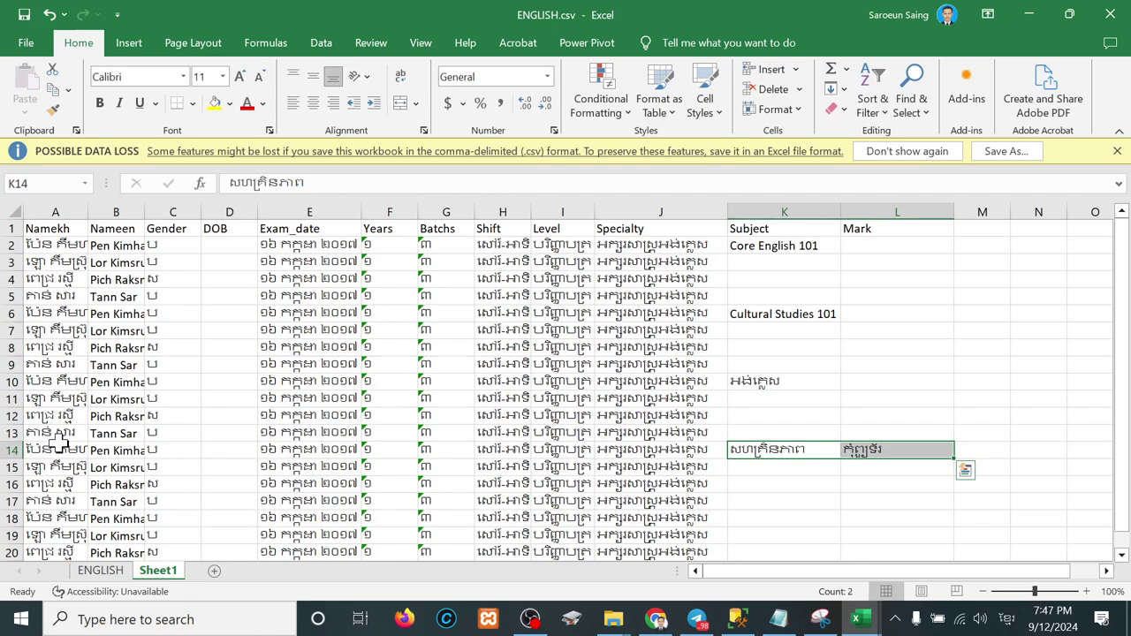
click(870, 450)
key(ctrl+c)
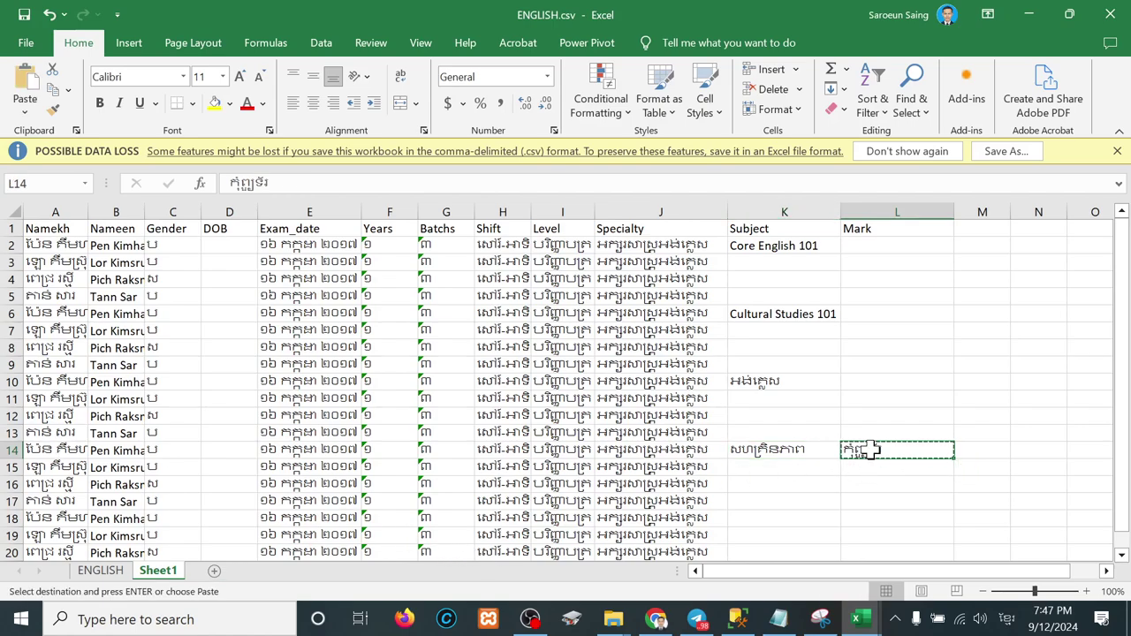
scroll(868, 450, down, 2)
click(51, 433)
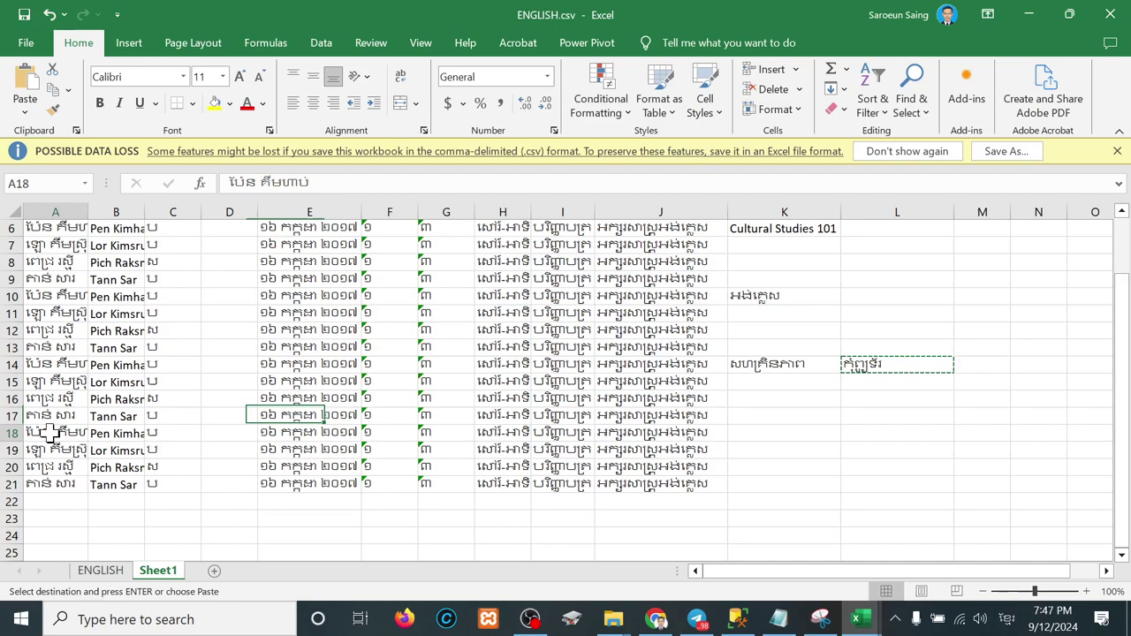
key(Right)
key(Right)
key(Right)
key(Right)
key(Right)
key(Right)
key(Right)
key(Right)
key(Right)
key(Right)
key(Right)
key(Left)
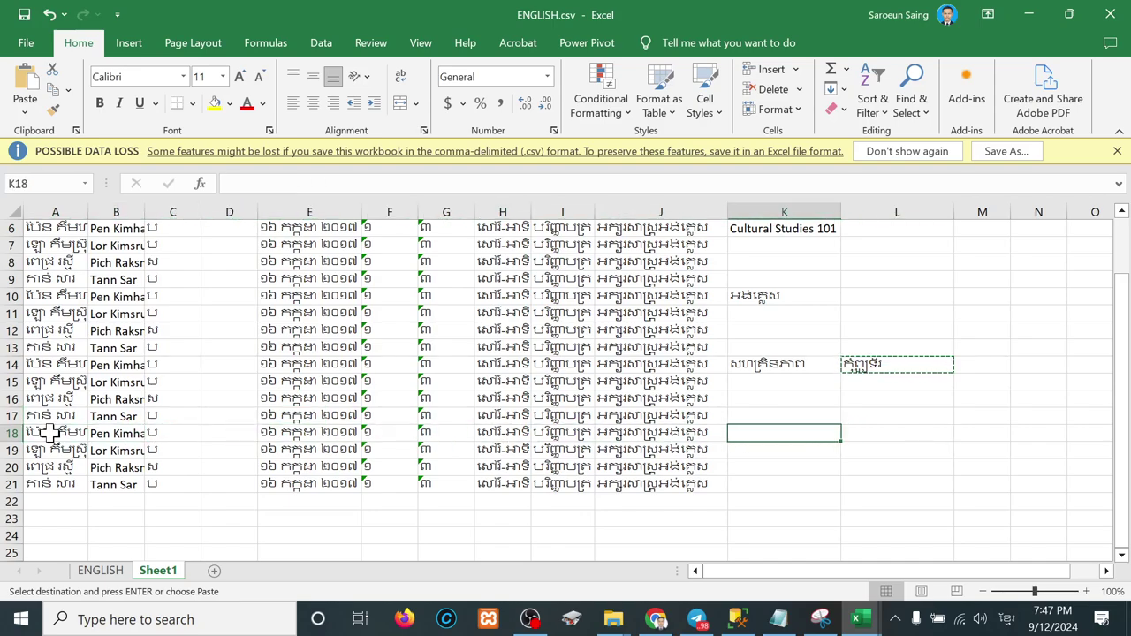
key(Return)
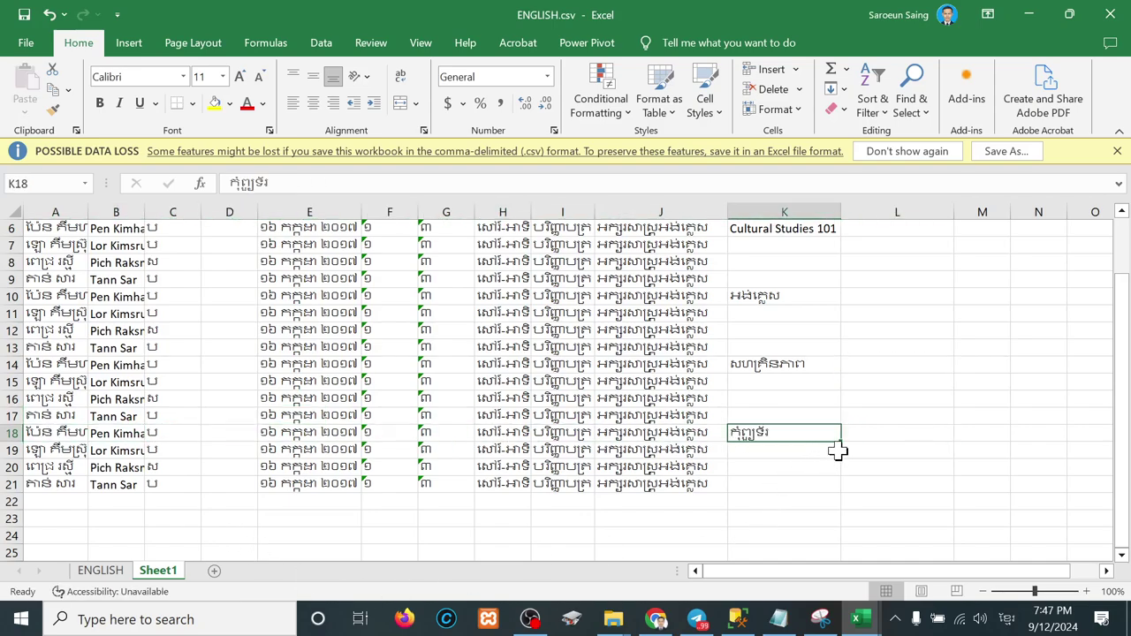
Step: Fill each subject down its four-row block, numbering Core English and Cultural Studies 101–104
drag(840, 445, 835, 495)
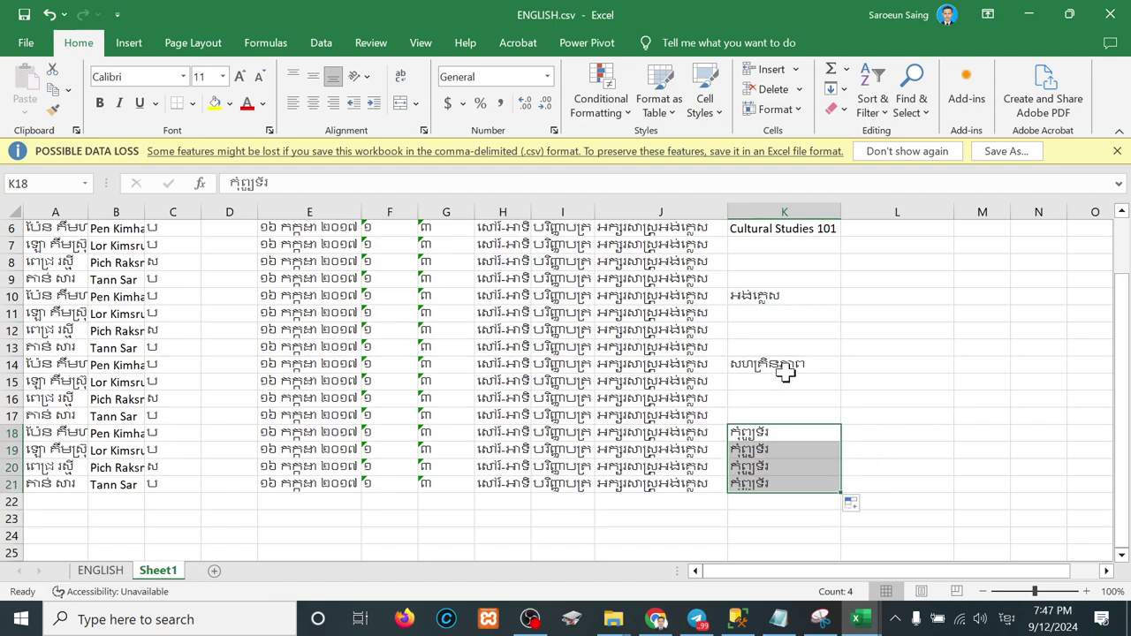
click(784, 364)
drag(841, 373, 830, 422)
click(796, 296)
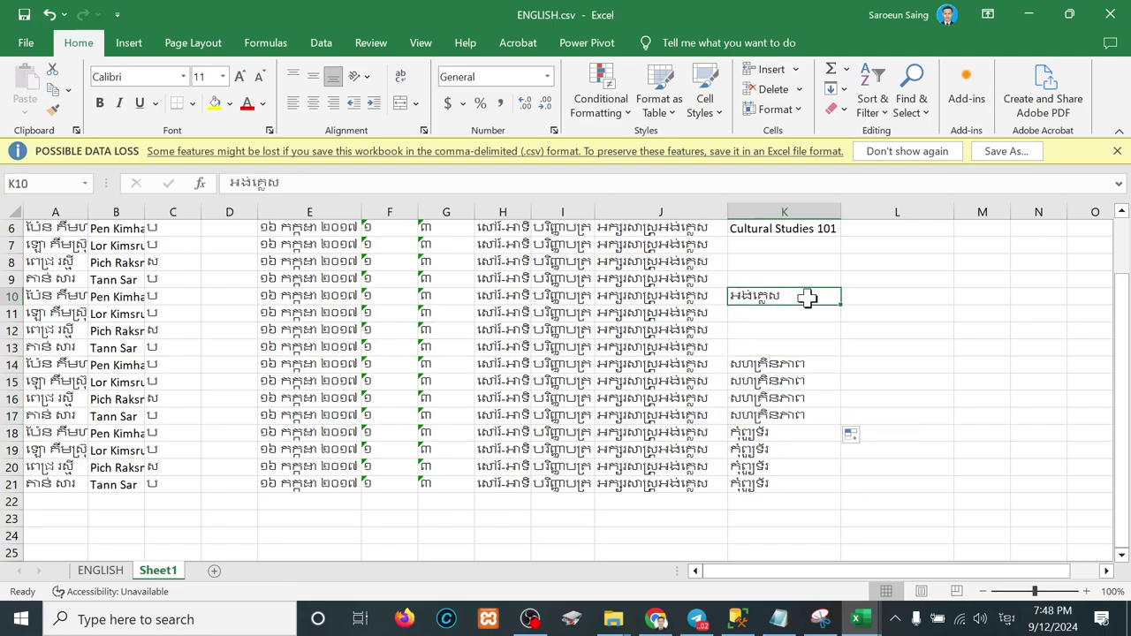
drag(839, 304, 833, 356)
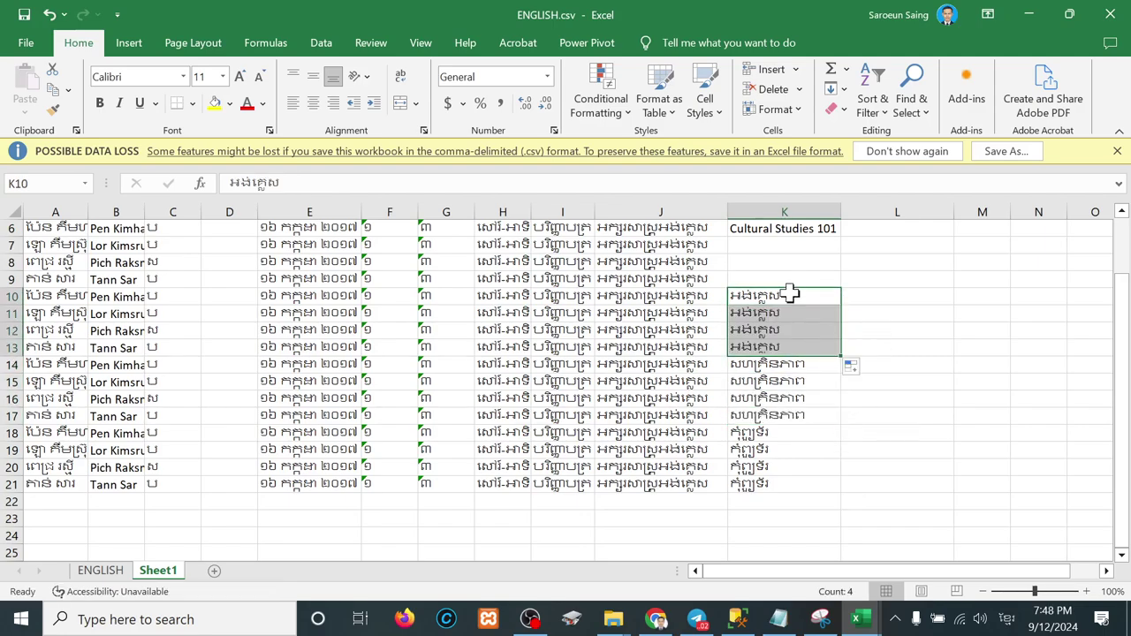
scroll(789, 294, up, 1)
scroll(789, 293, up, 1)
click(790, 315)
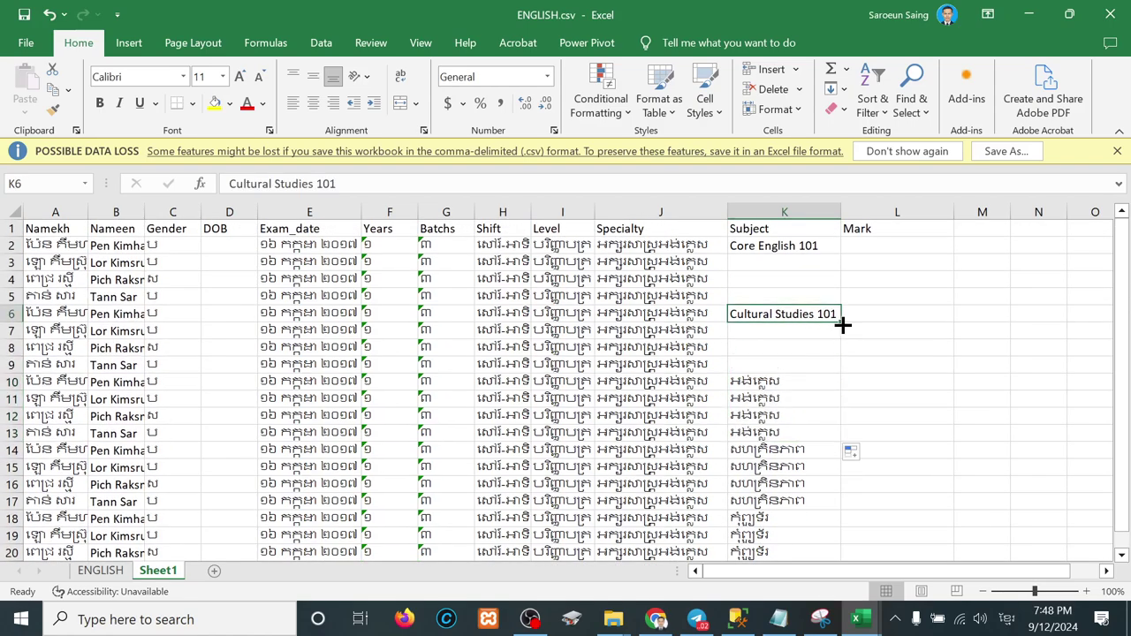
drag(838, 322, 838, 370)
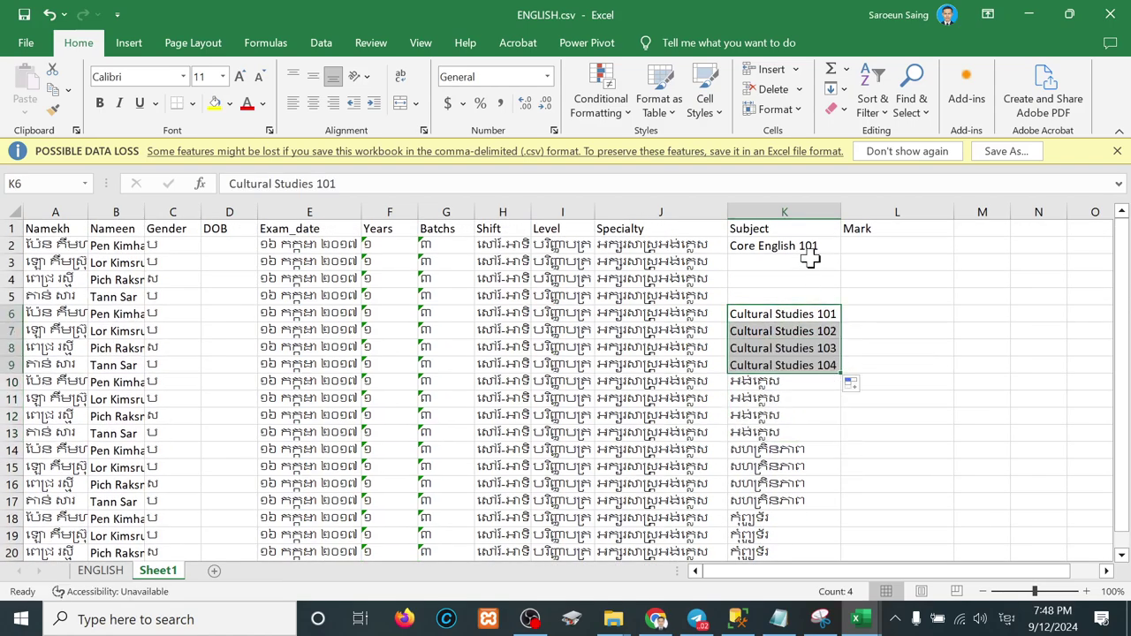
click(812, 246)
drag(838, 254, 832, 300)
click(771, 398)
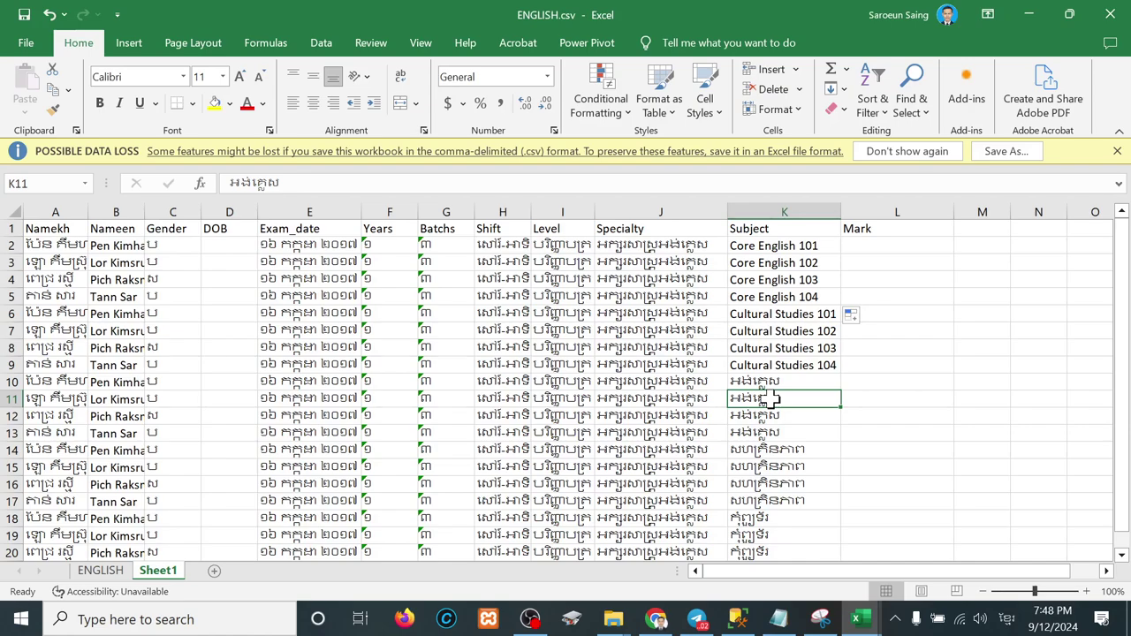
Step: Copy the ENGLISH sheet's marks E8:I11 into Sheet1 starting at L2
click(101, 570)
drag(283, 357, 537, 416)
key(ctrl+c)
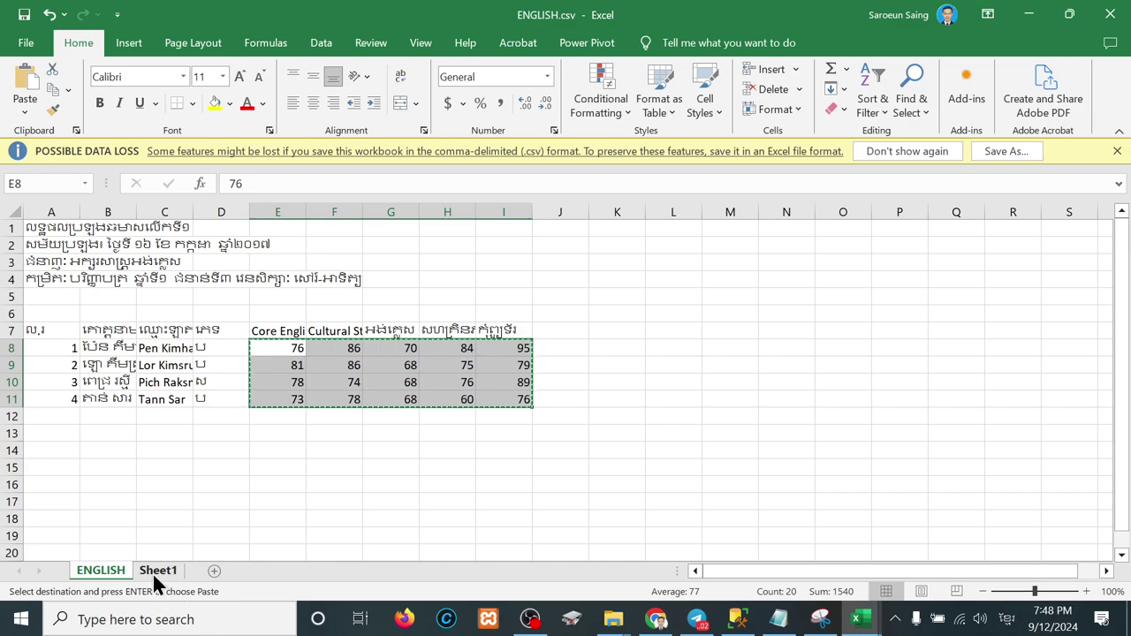
click(168, 574)
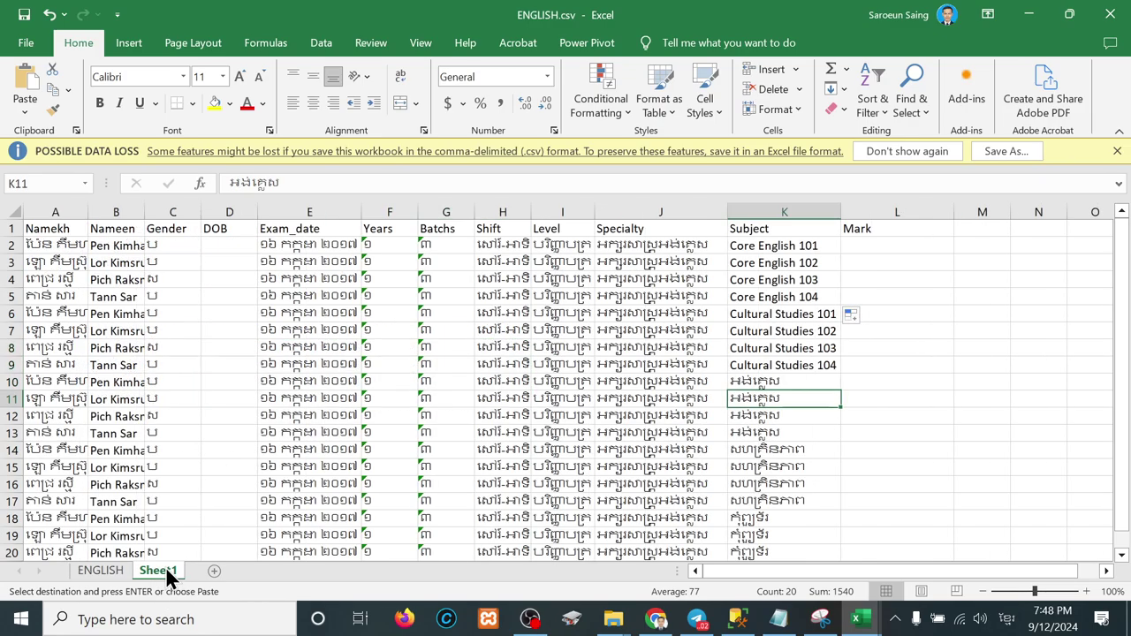
click(885, 252)
key(ctrl+v)
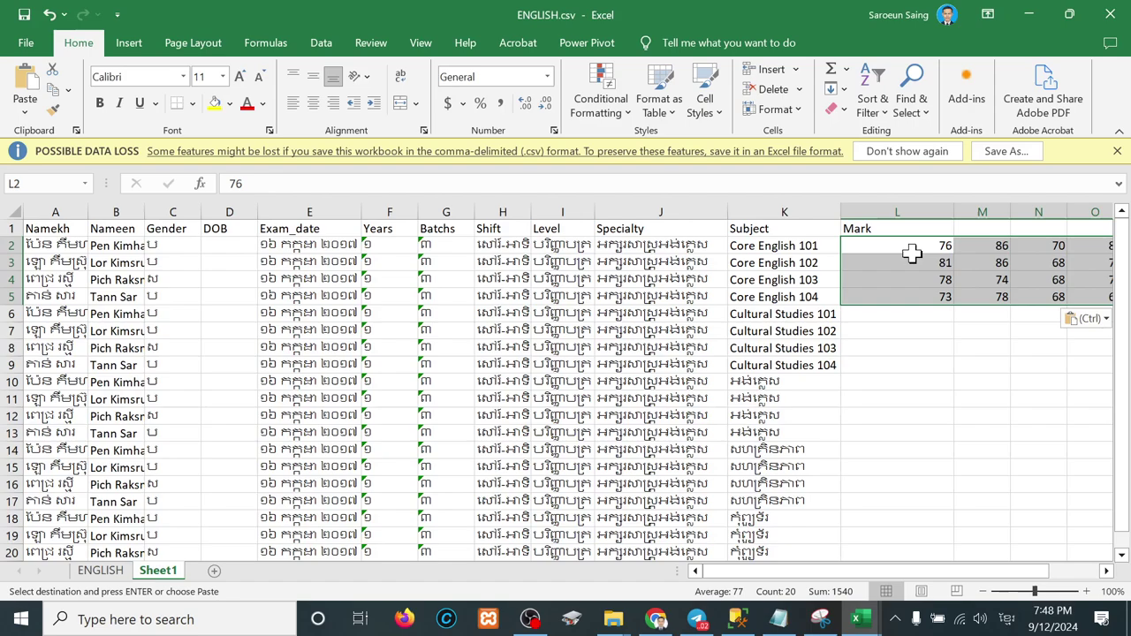
Step: Move the extra mark columns down into column L at rows 6 and 10
click(921, 264)
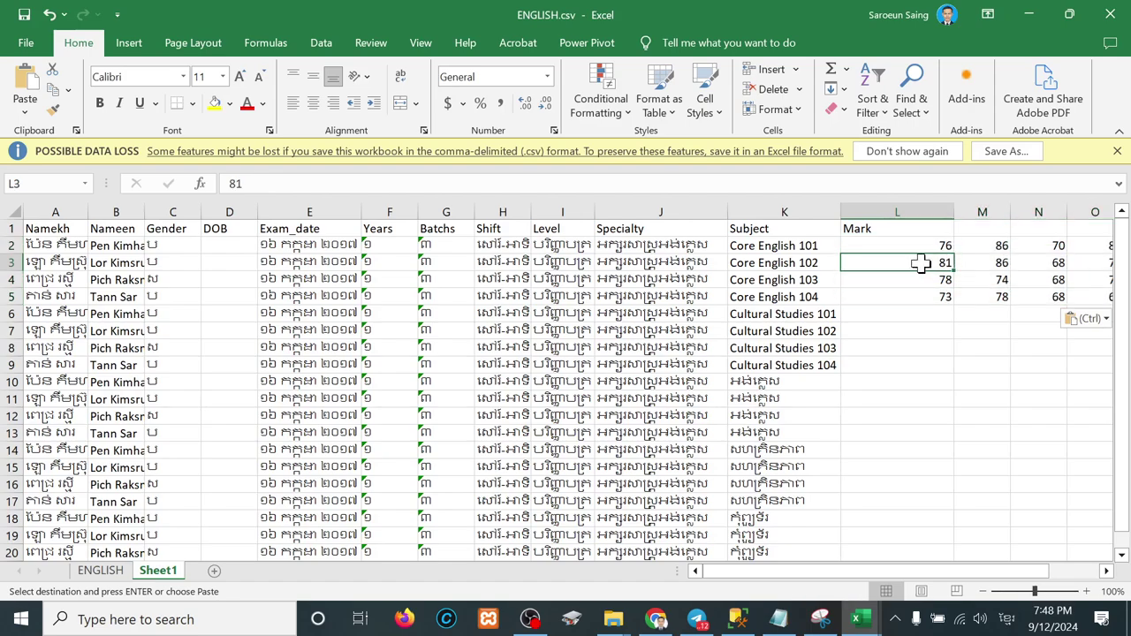
click(935, 279)
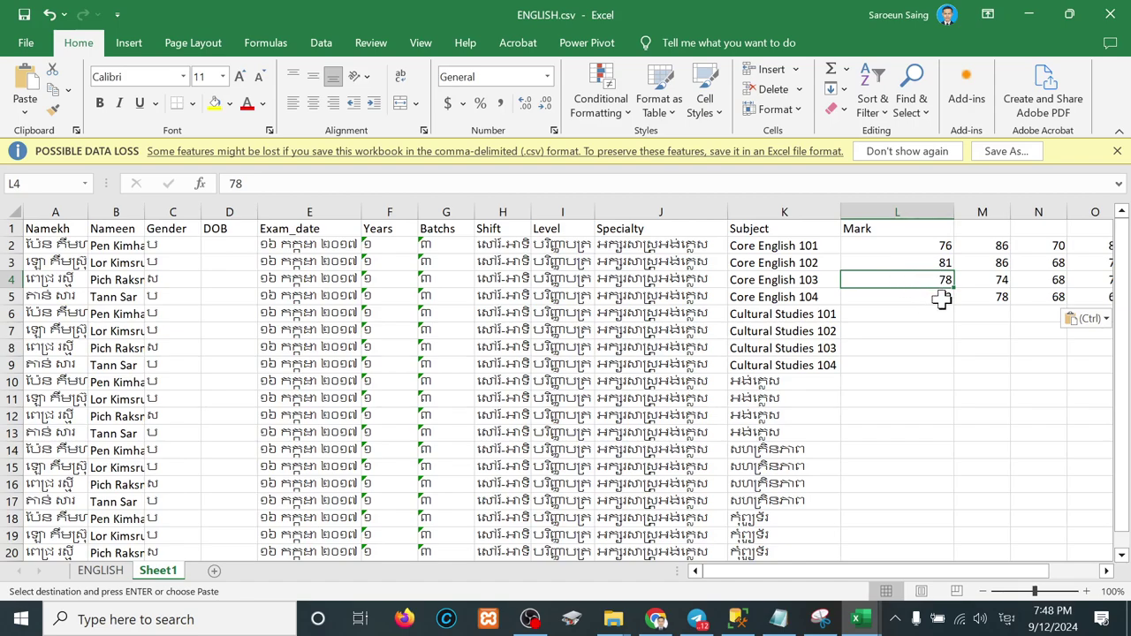
click(942, 300)
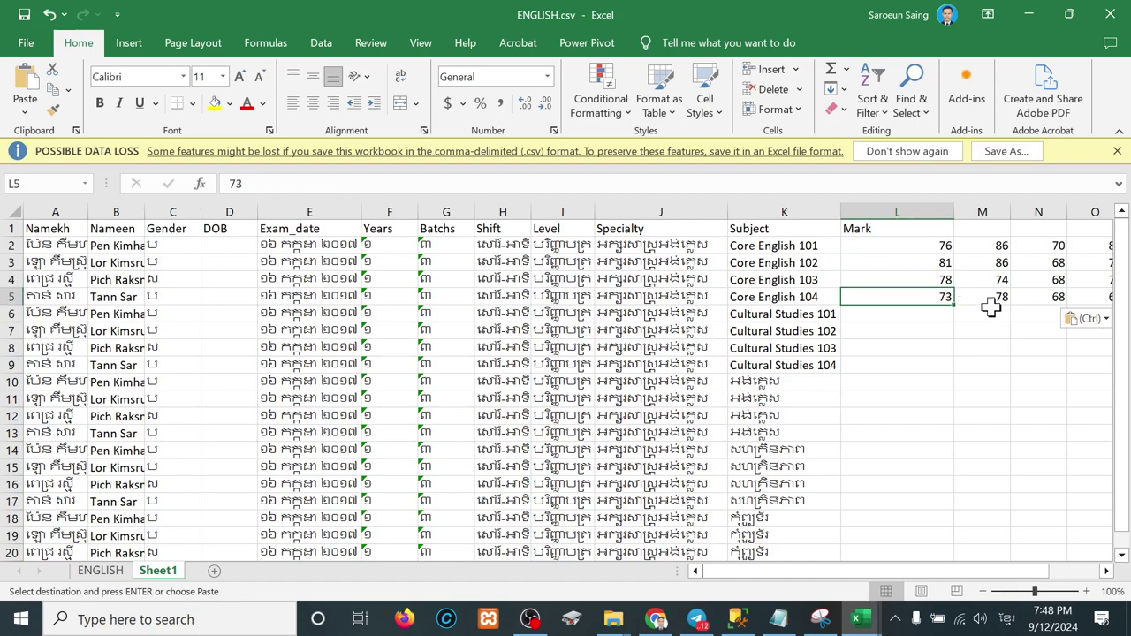
drag(991, 249, 1050, 298)
key(ctrl+c)
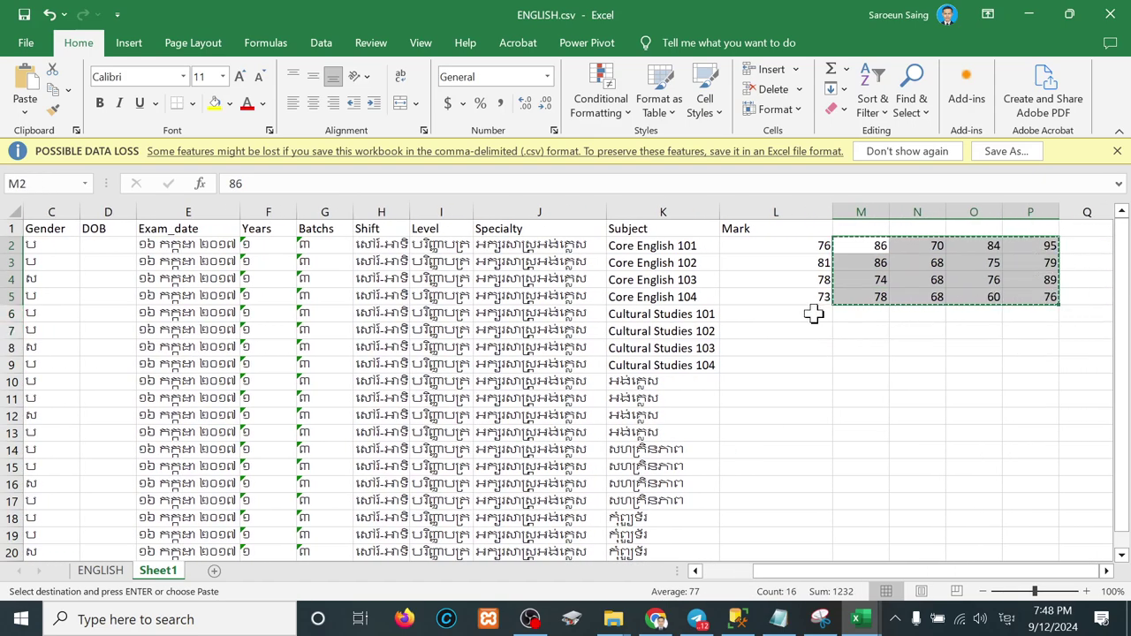
click(813, 313)
key(ctrl+v)
drag(856, 315, 988, 364)
key(ctrl+x)
click(816, 381)
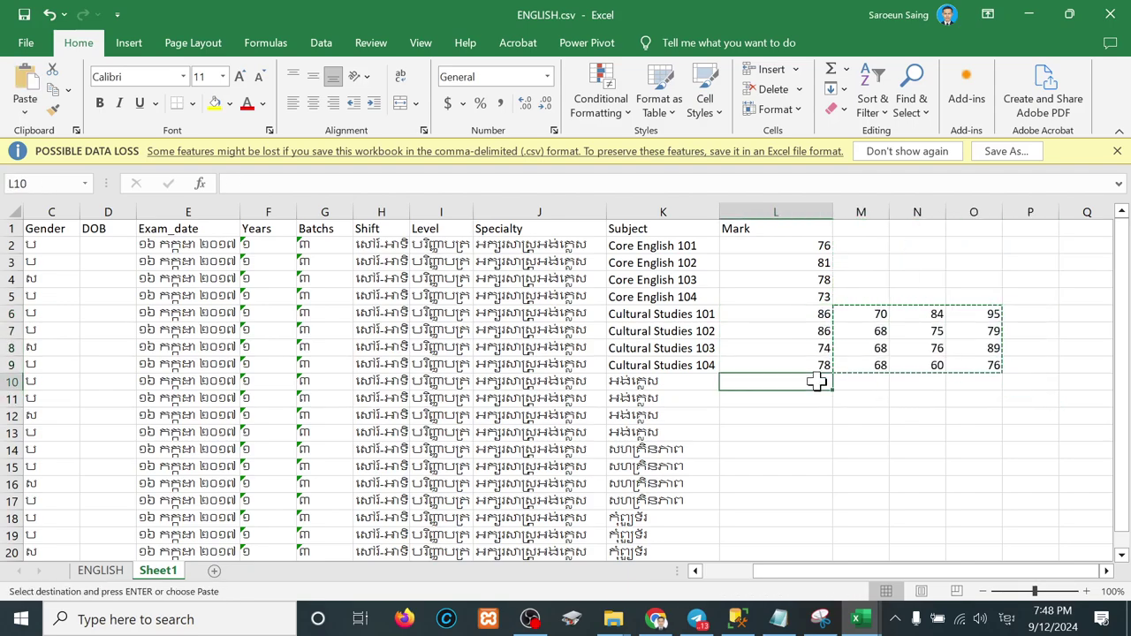
key(ctrl+v)
Step: Move the remaining marks to L14 and L18, then copy the whole student table
drag(868, 384, 874, 500)
key(ctrl+x)
click(805, 457)
key(ctrl+v)
key(ctrl+x)
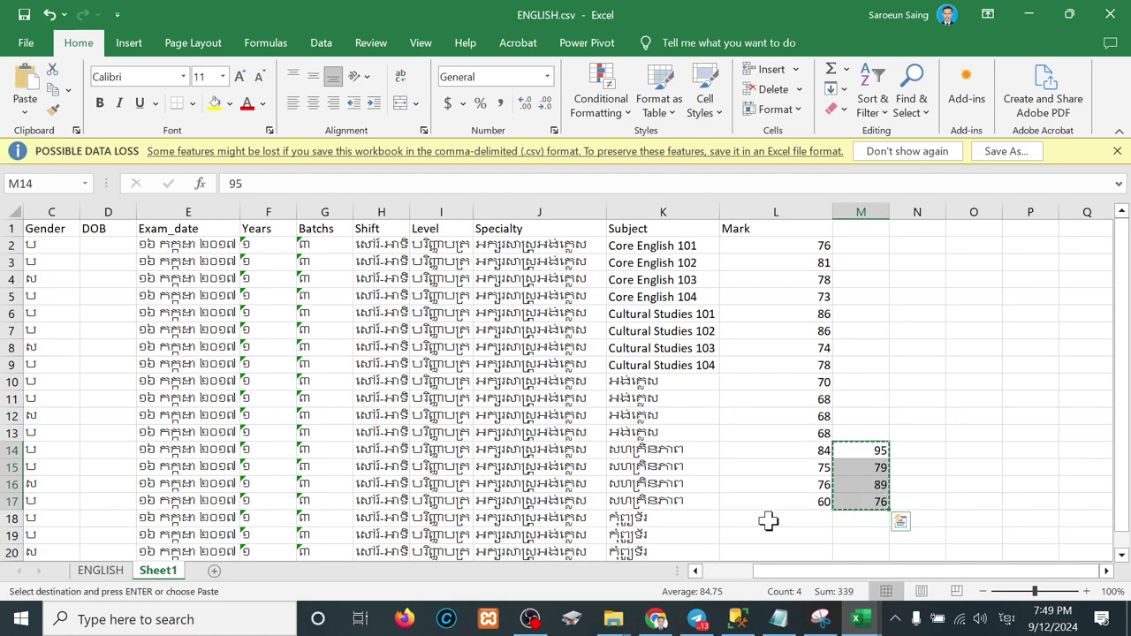
scroll(768, 520, down, 3)
click(810, 404)
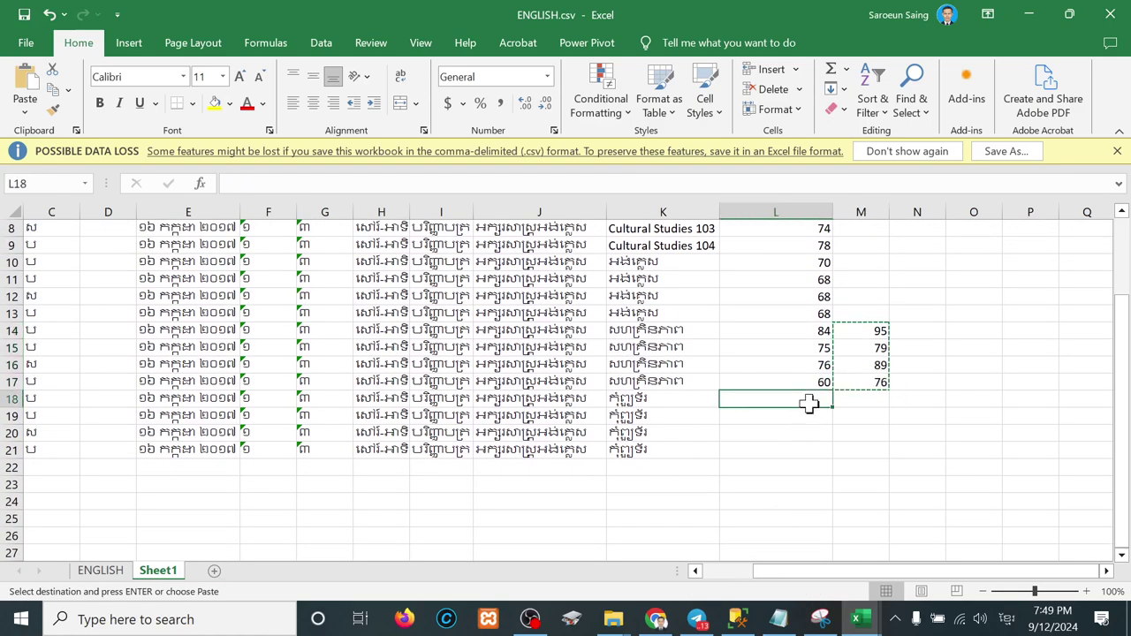
key(ctrl+v)
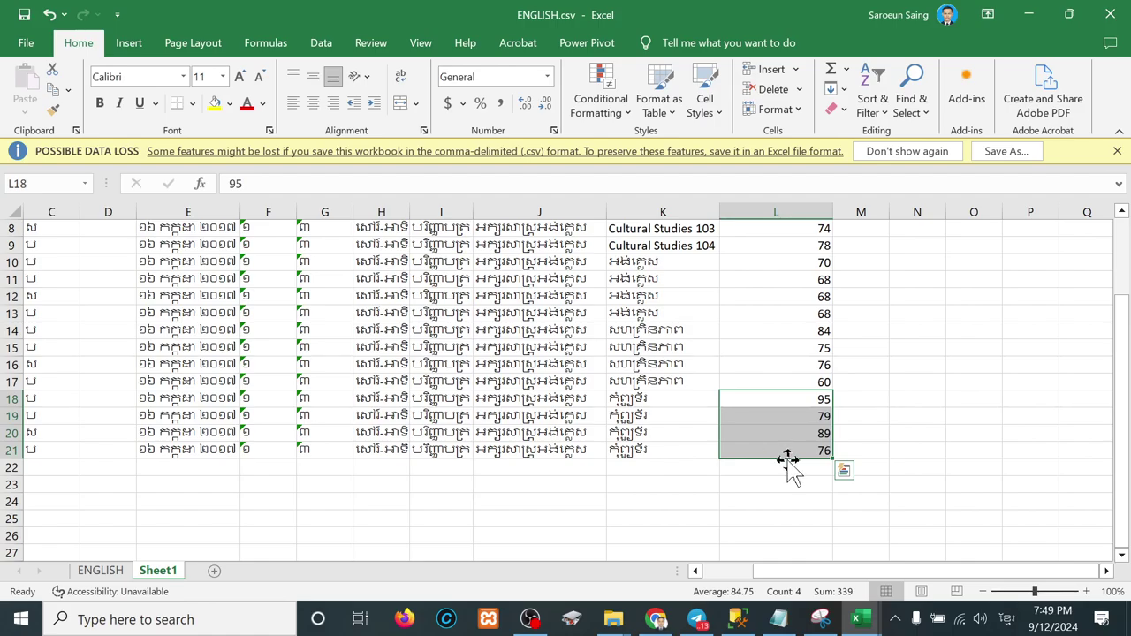
drag(786, 448, 39, 255)
key(ctrl+c)
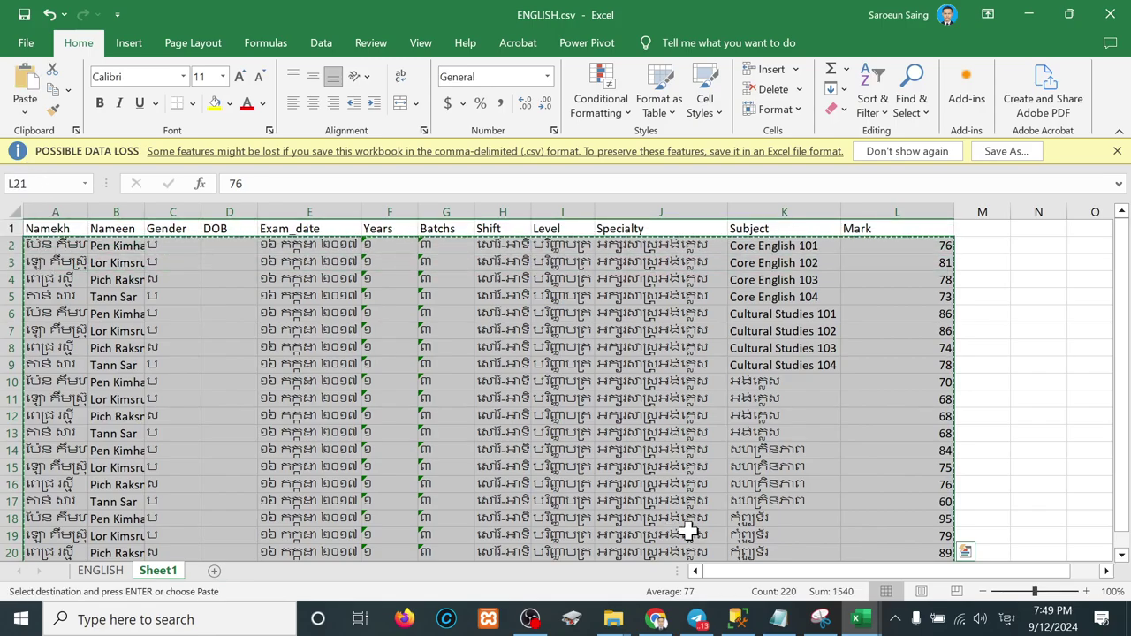
Step: Paste the twenty copied rows into the new row of tbl_student in SSMS
click(738, 619)
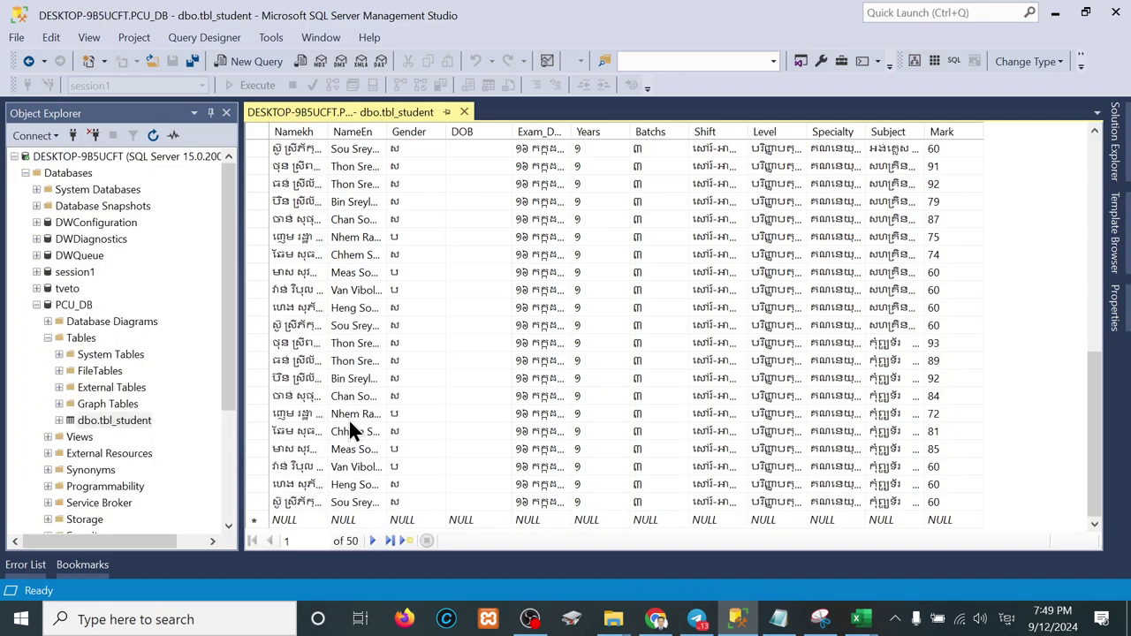
click(256, 520)
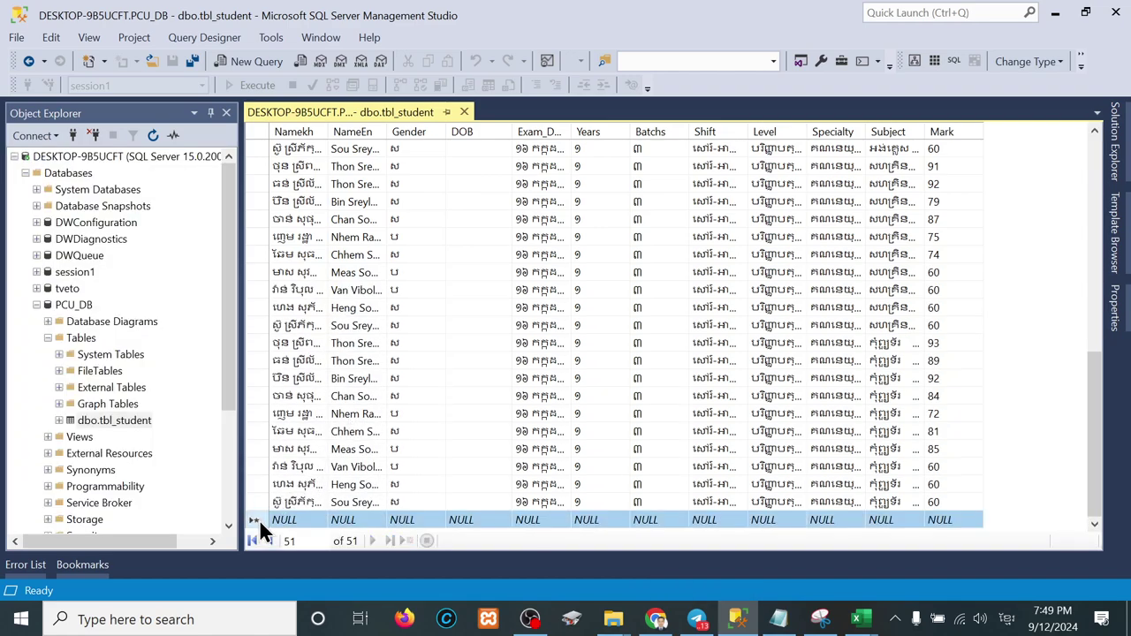
key(ctrl+v)
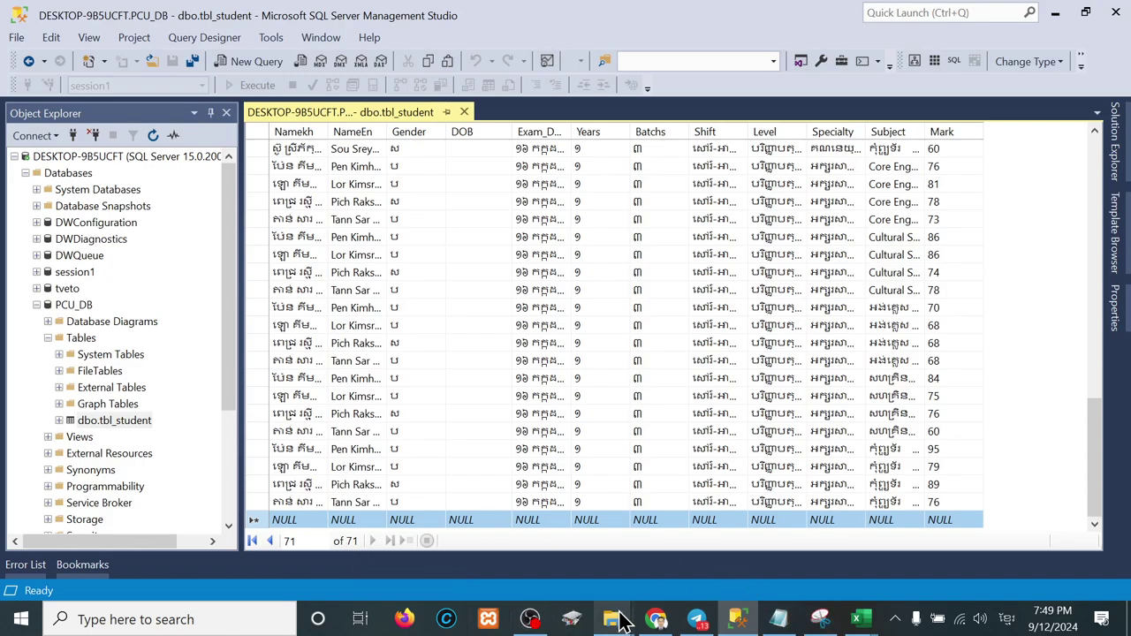
Step: Open ICT.csv from the Y1S1 folder in Excel
mouse_move(622, 621)
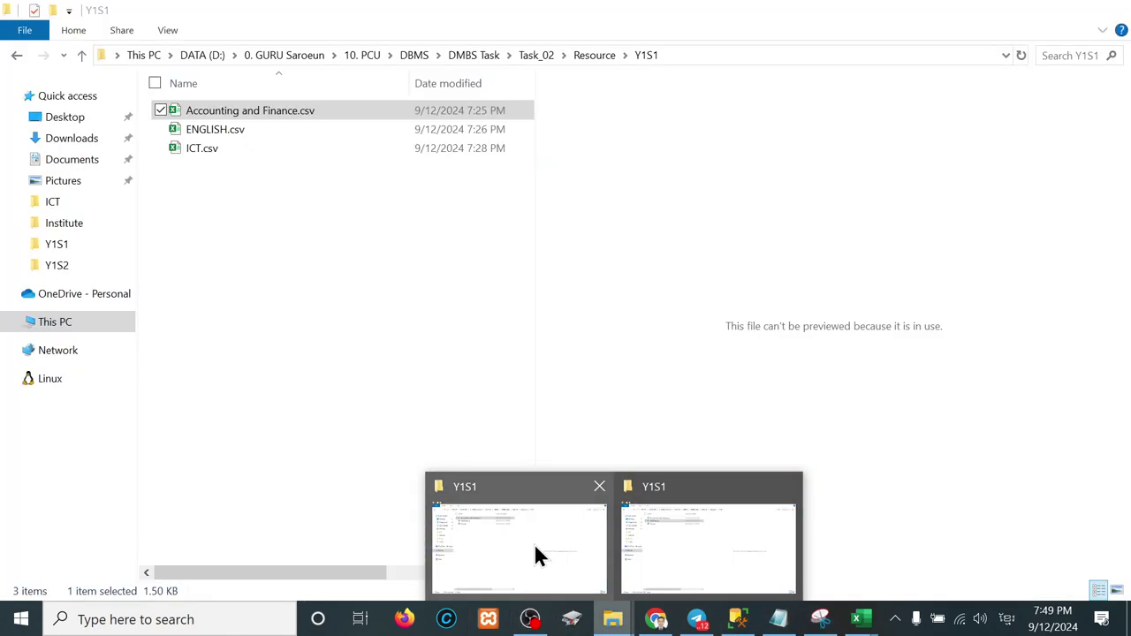
click(534, 548)
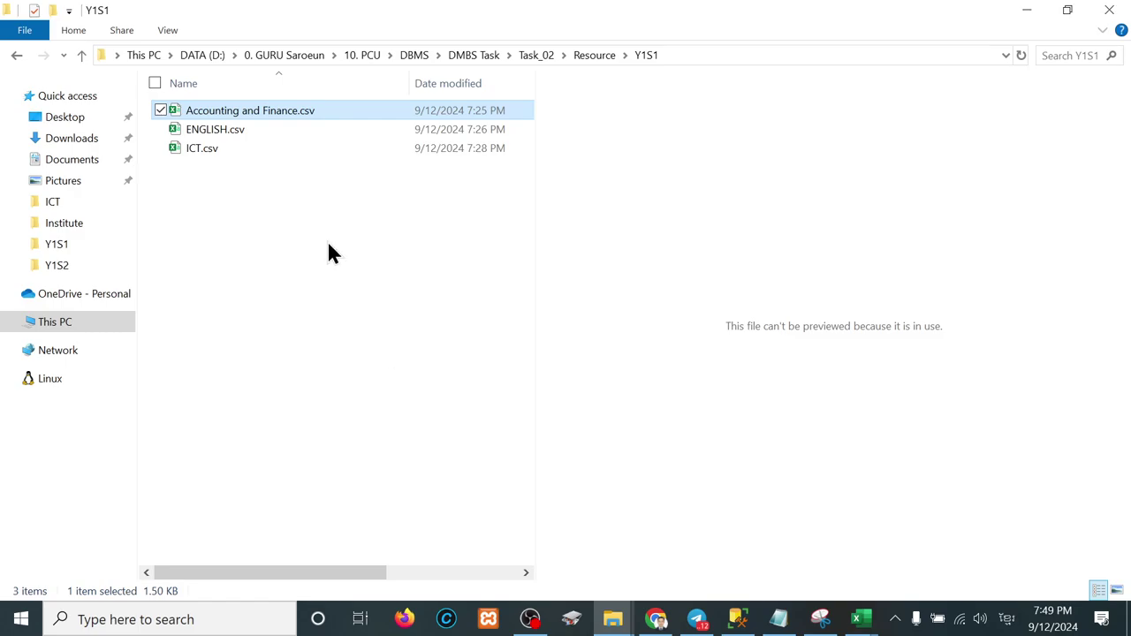
double_click(207, 149)
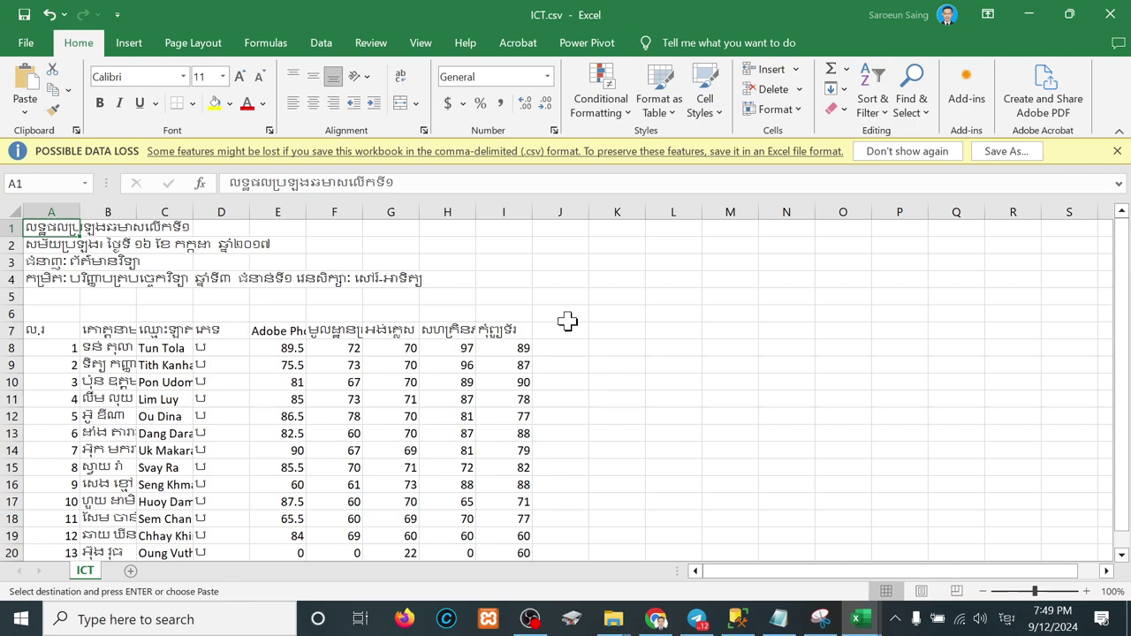
Step: Copy the header and first data row from ENGLISH.csv into a new sheet in ICT.csv
scroll(241, 415, down, 2)
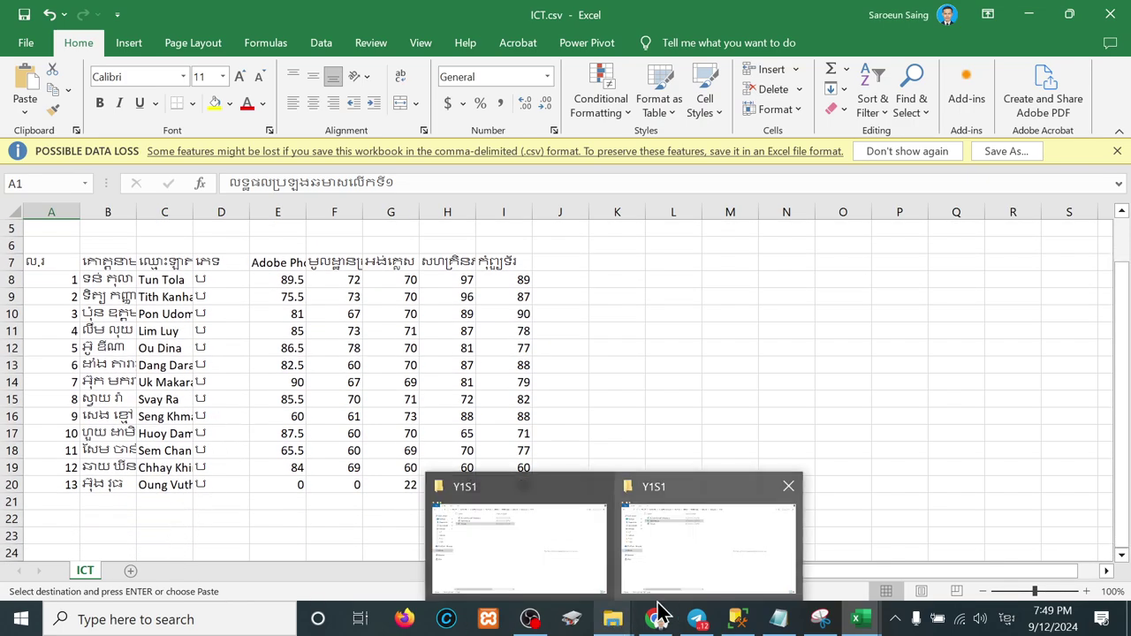
mouse_move(739, 626)
mouse_move(853, 619)
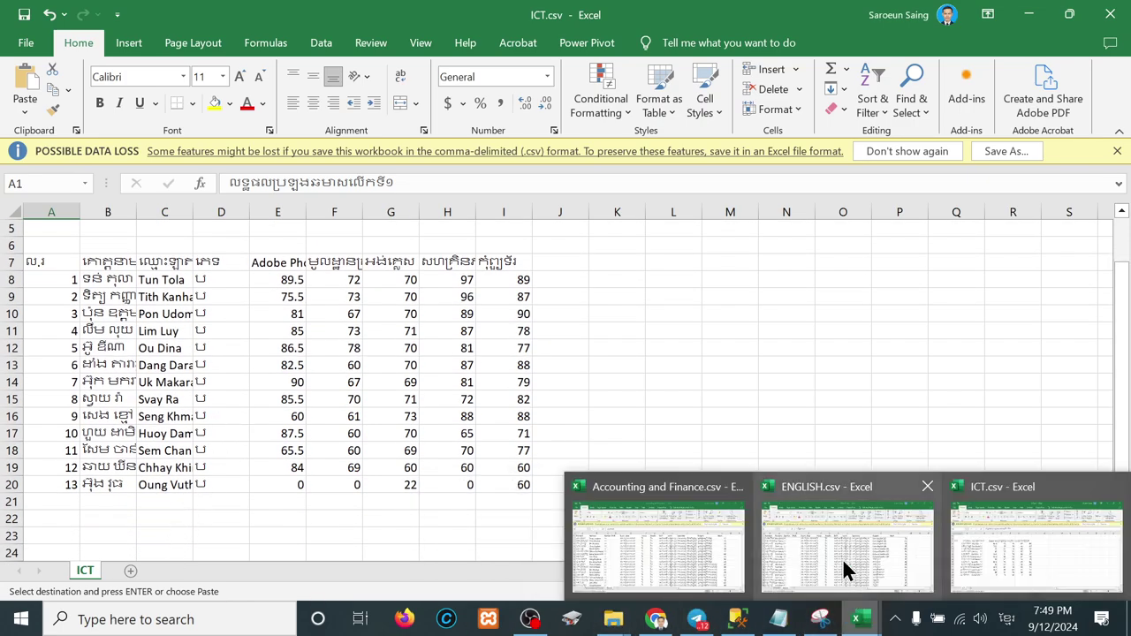
click(846, 568)
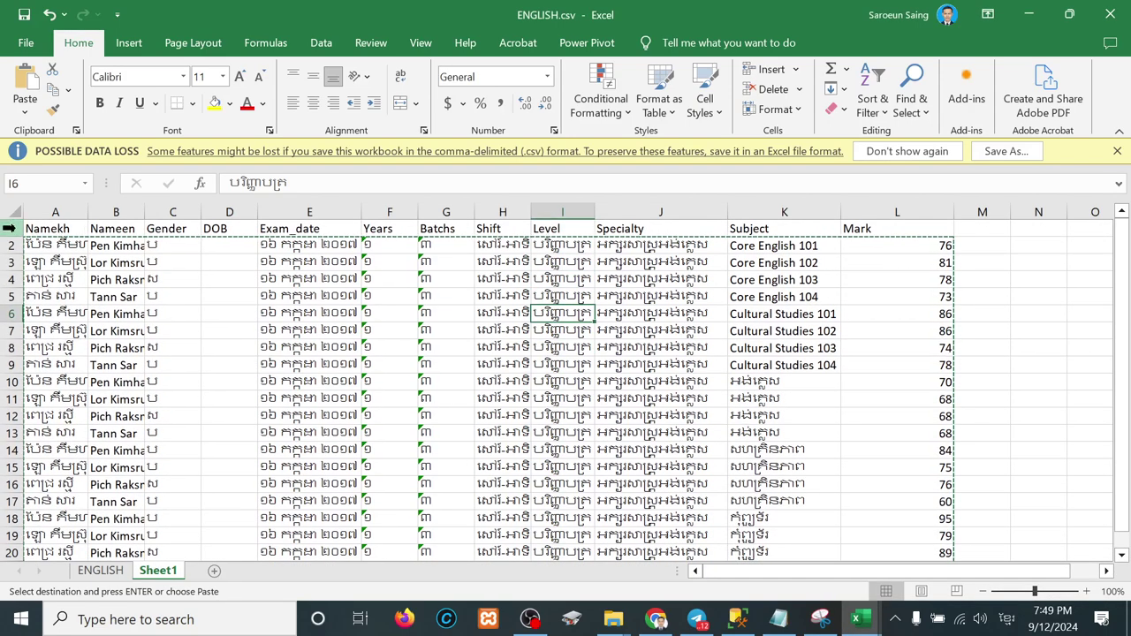
drag(9, 228, 14, 247)
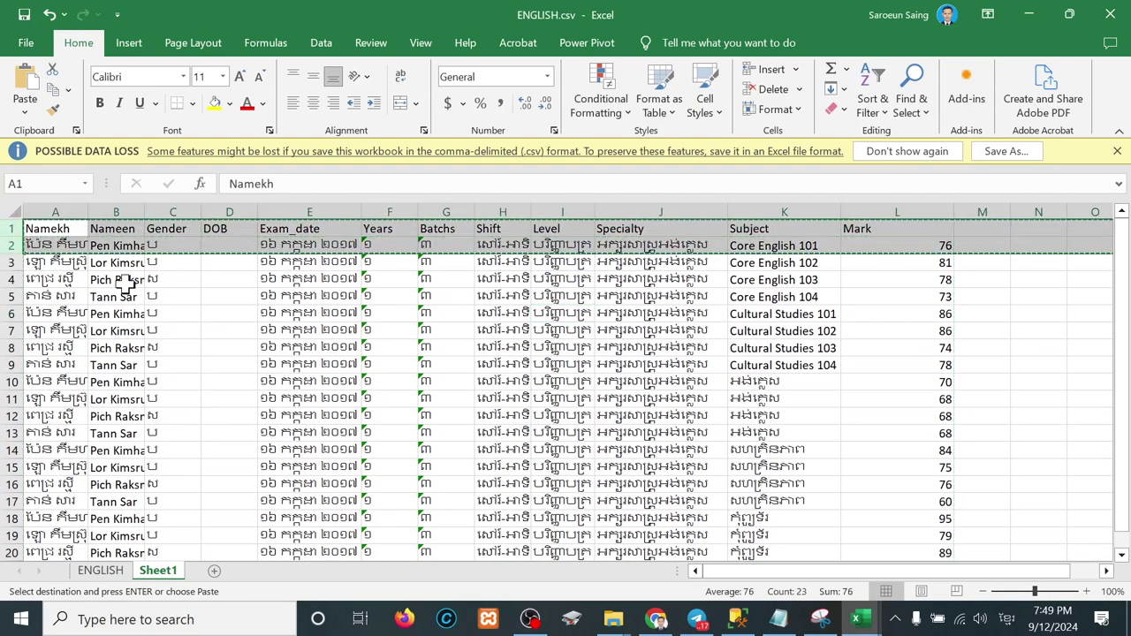
click(1028, 15)
click(131, 573)
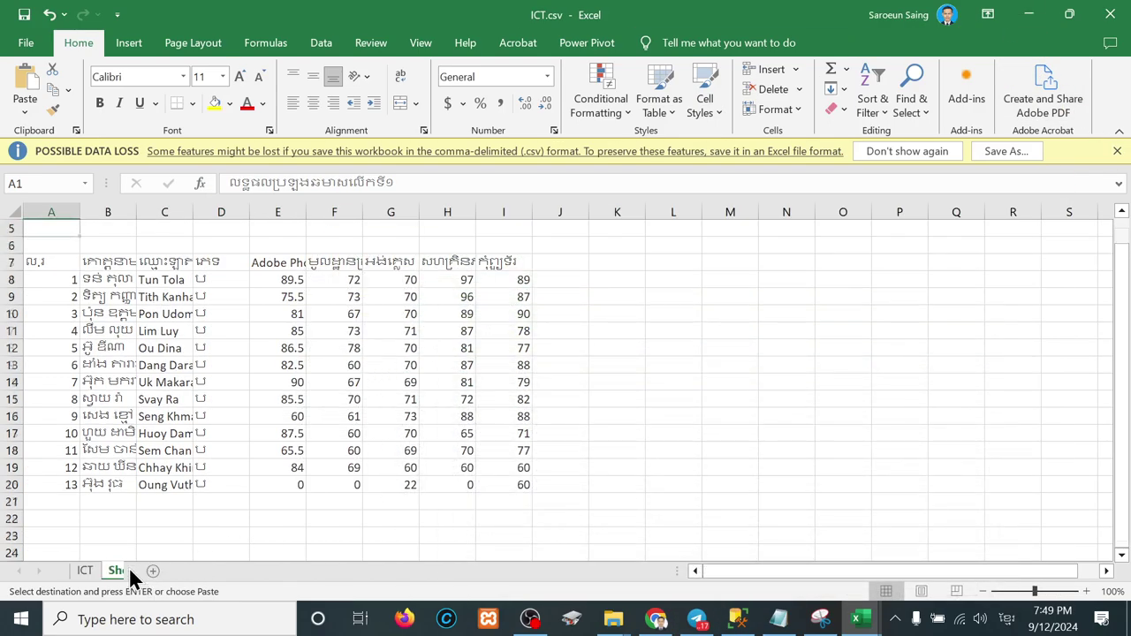
key(ctrl+v)
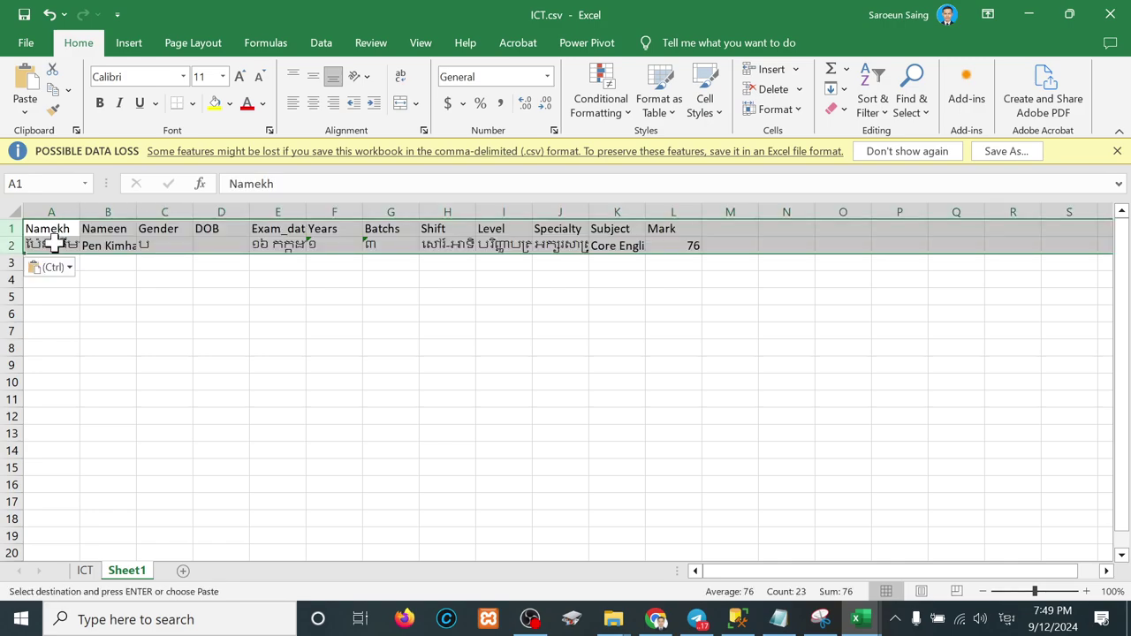
Step: Clear row 2's name, gender, specialty, subject and mark cells, then AutoFit columns A–L
drag(55, 245, 152, 247)
key(Delete)
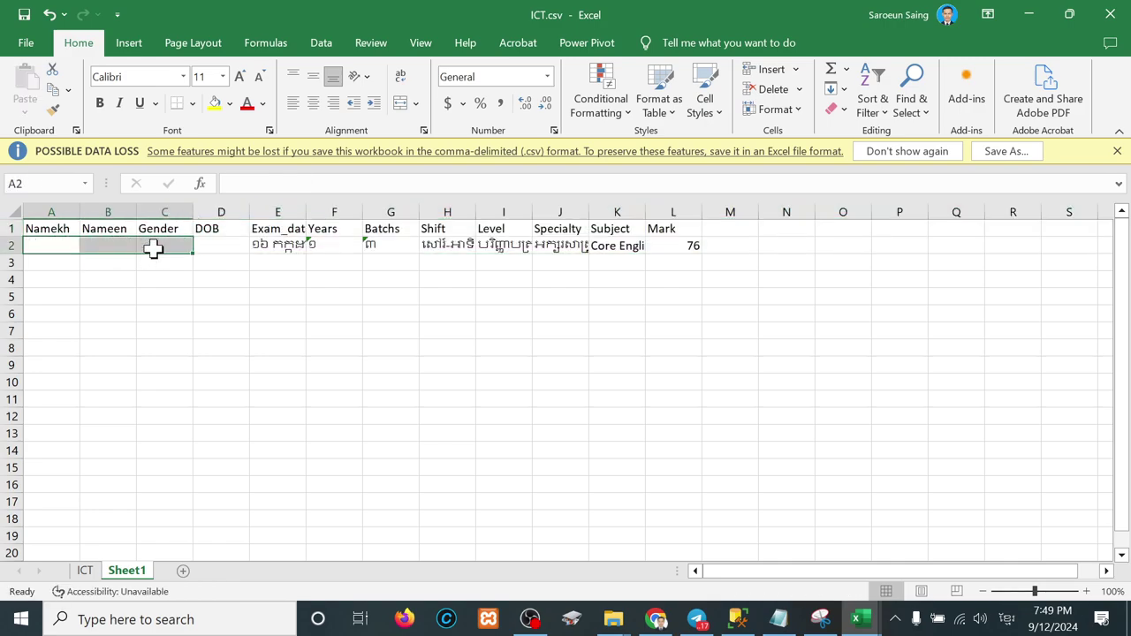
drag(562, 246, 689, 245)
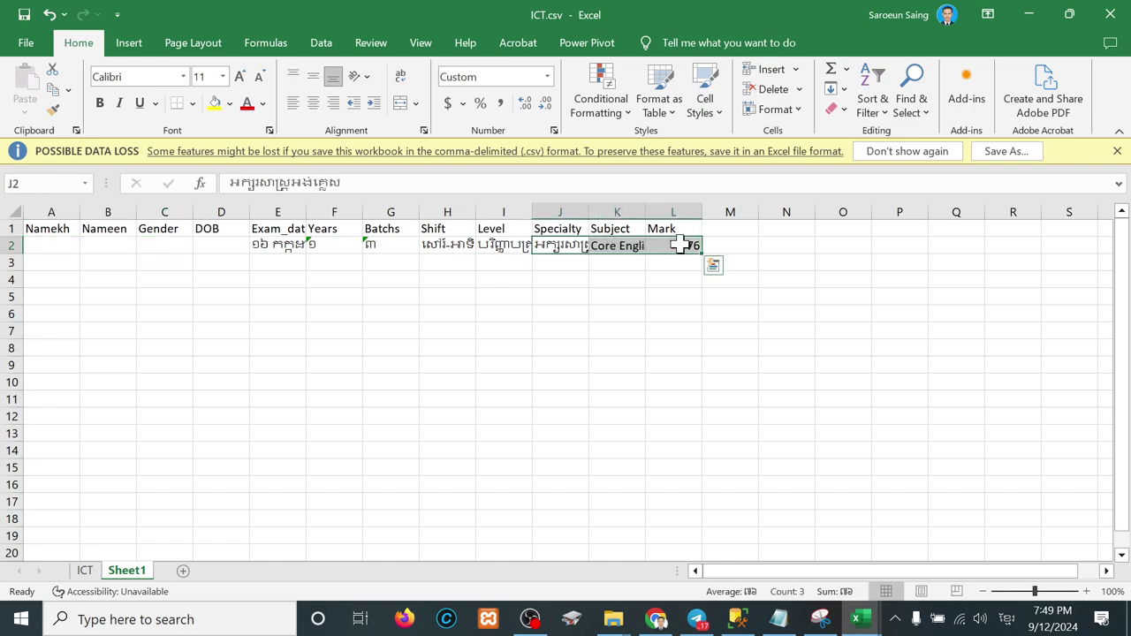
key(Delete)
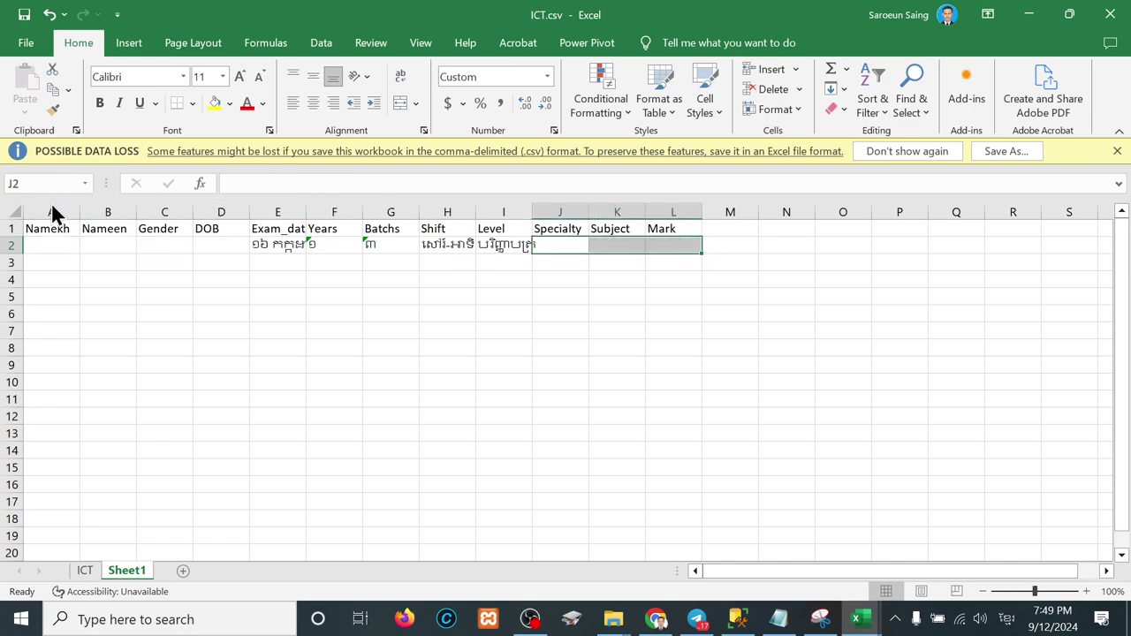
drag(51, 212, 659, 205)
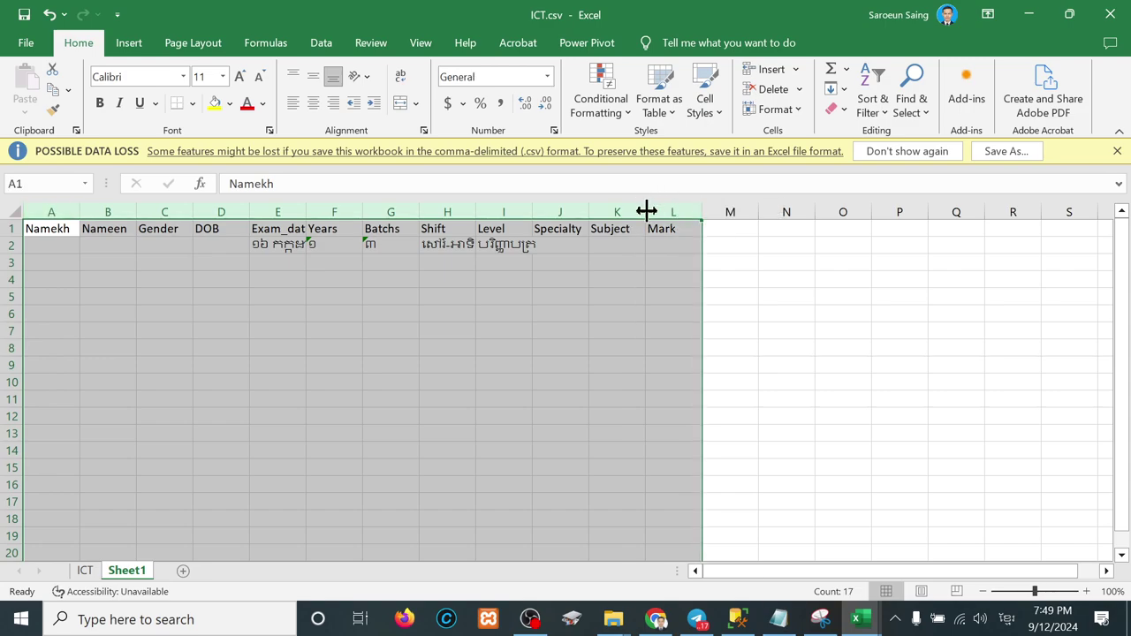
double_click(646, 210)
click(83, 571)
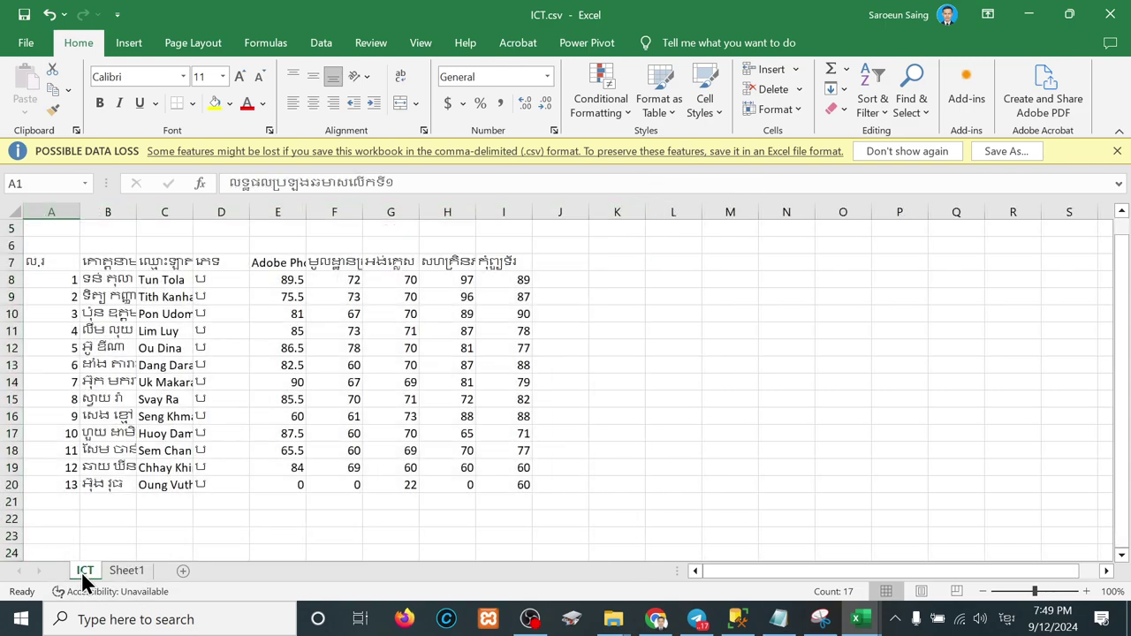
Step: Copy the 13 students' Khmer names, English names and gender from ICT!B8:D20 into Sheet1 at A2
drag(107, 281, 227, 485)
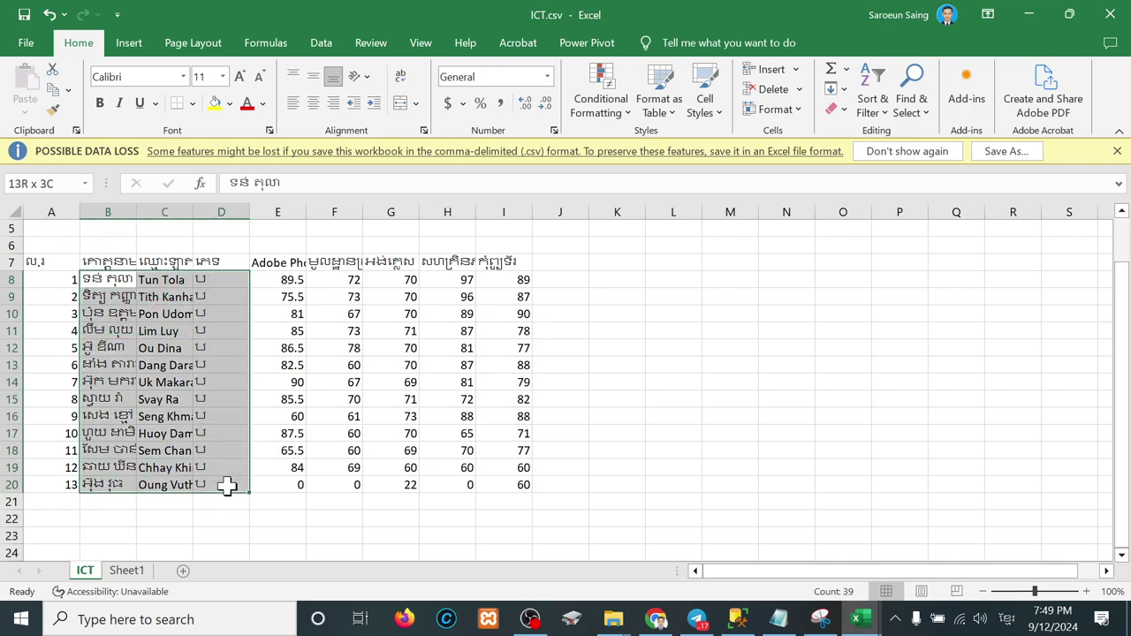
key(ctrl+c)
click(126, 571)
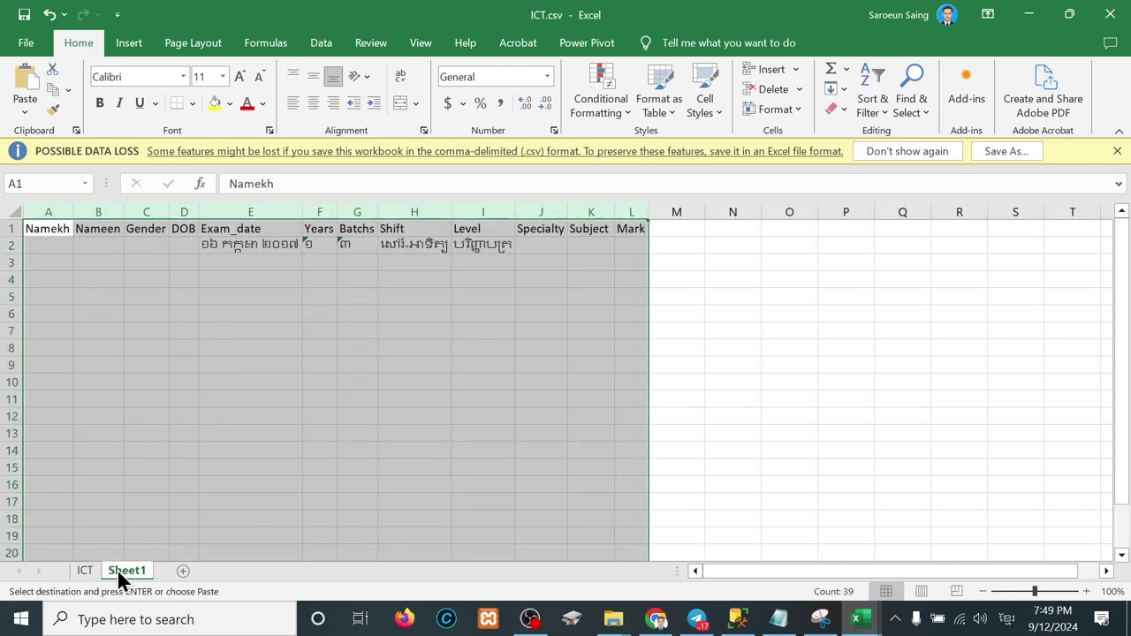
click(52, 249)
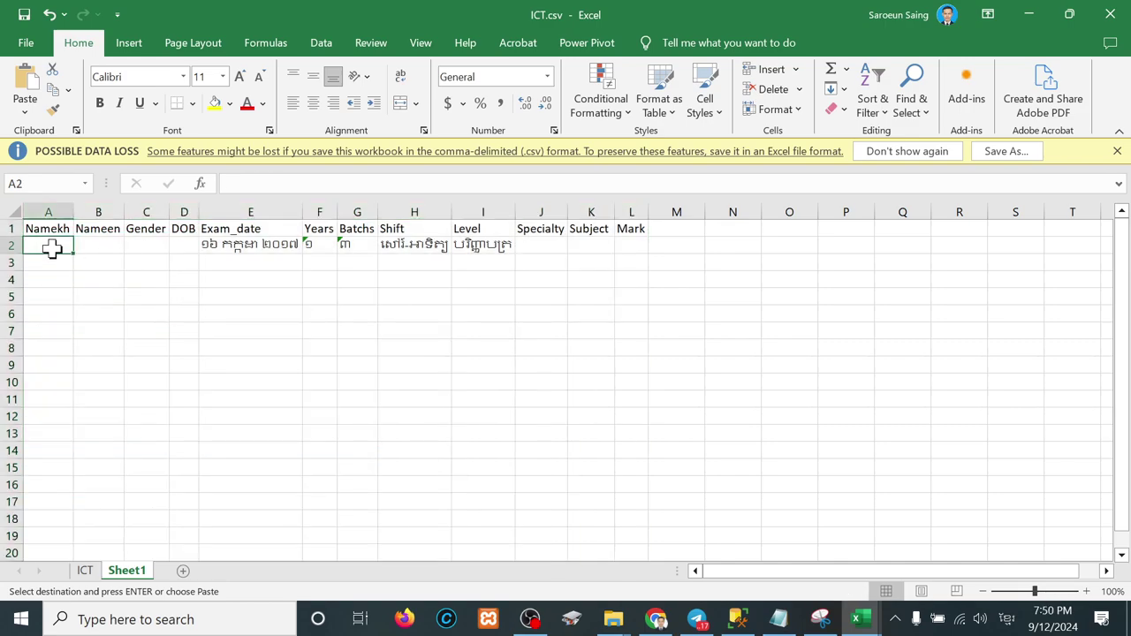
key(ctrl+v)
Step: AutoFit columns A–L and review the exam date, Years, Batchs, Shift and Level values in row 2
drag(56, 210, 631, 205)
double_click(168, 213)
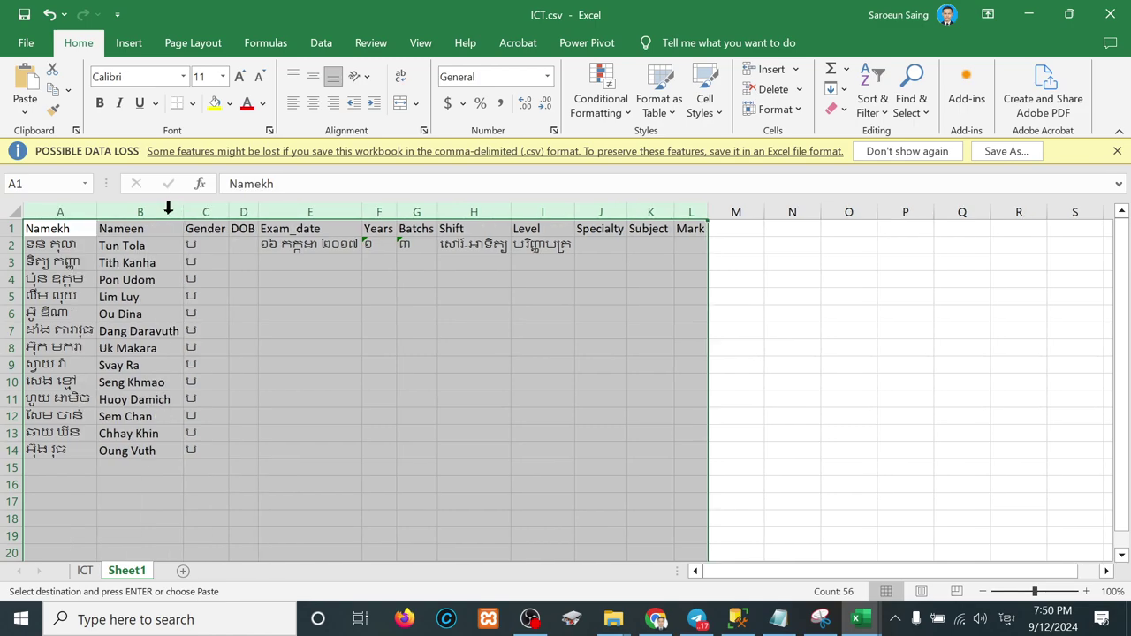
click(277, 258)
click(314, 245)
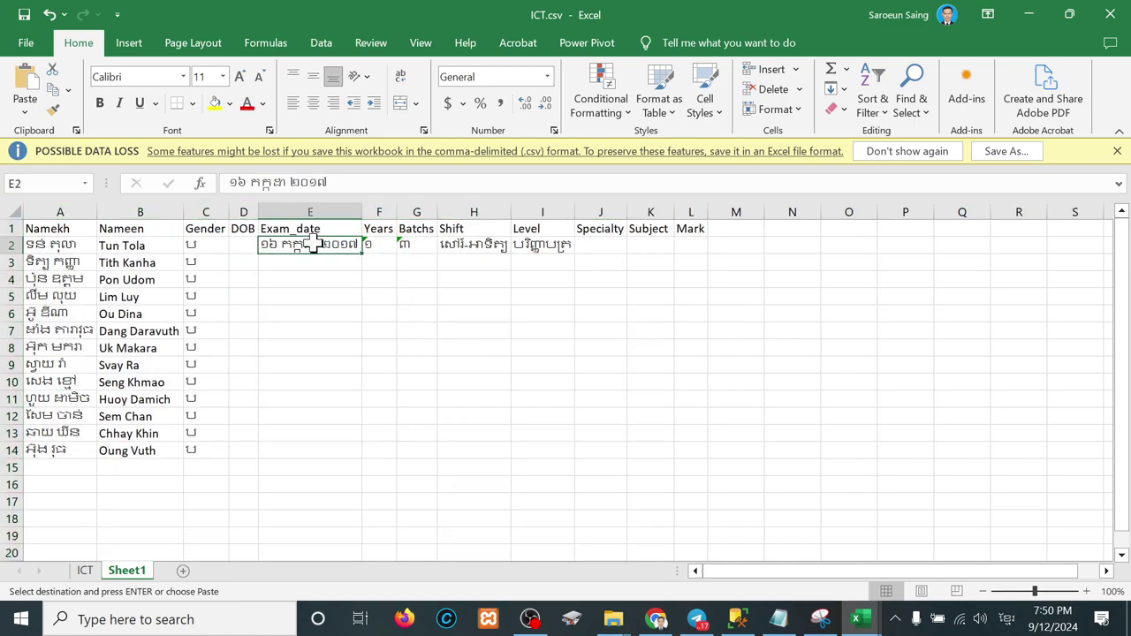
click(391, 246)
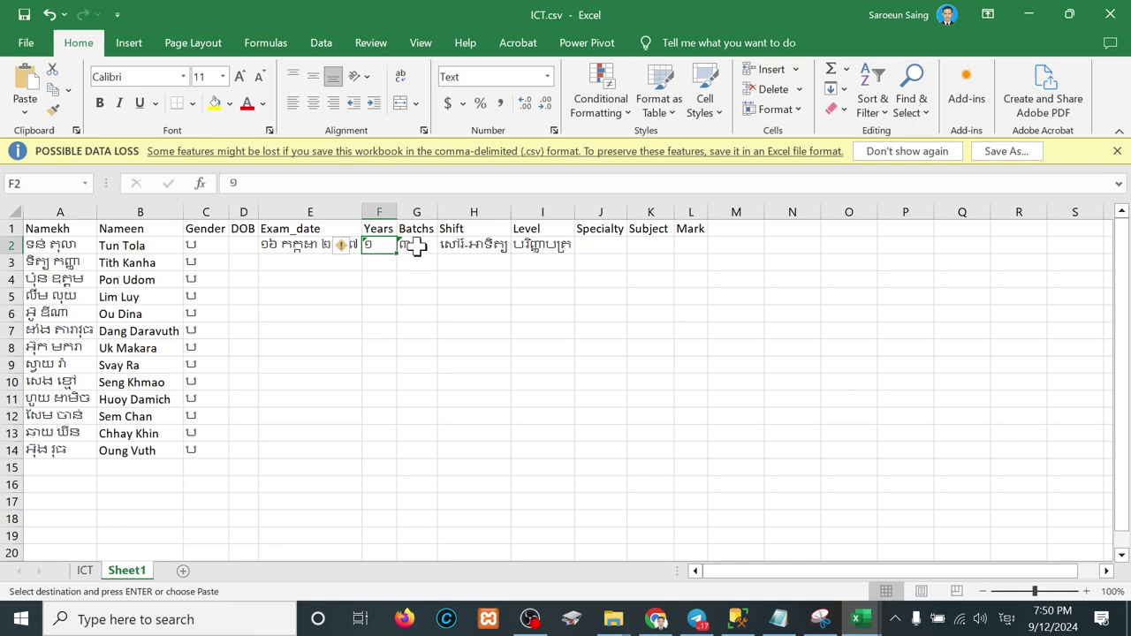
click(416, 247)
click(461, 246)
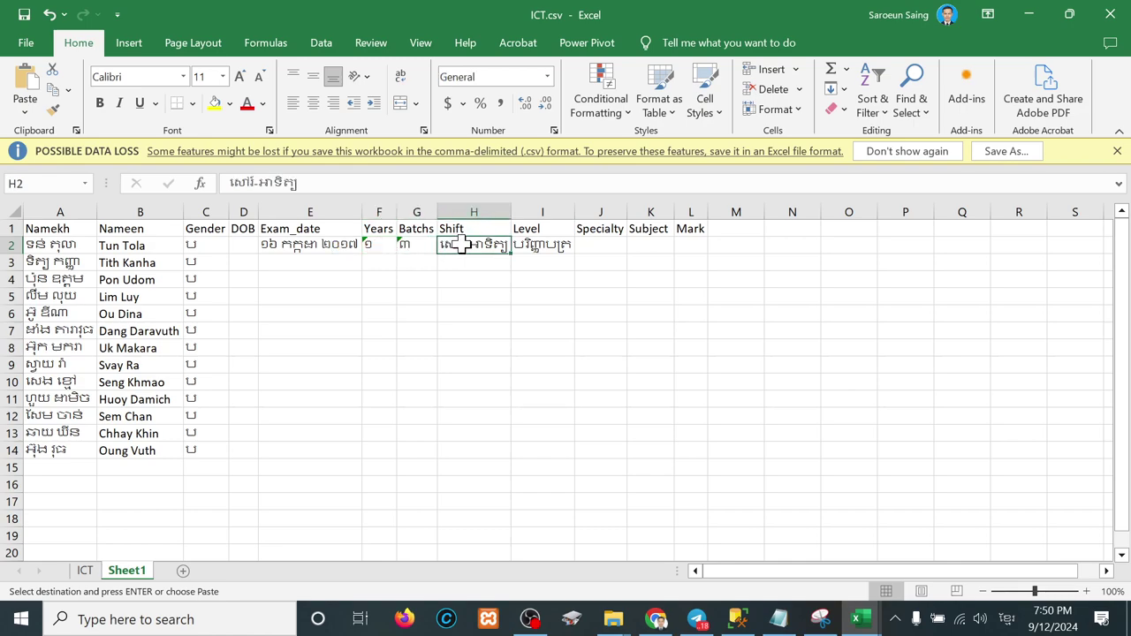
click(571, 248)
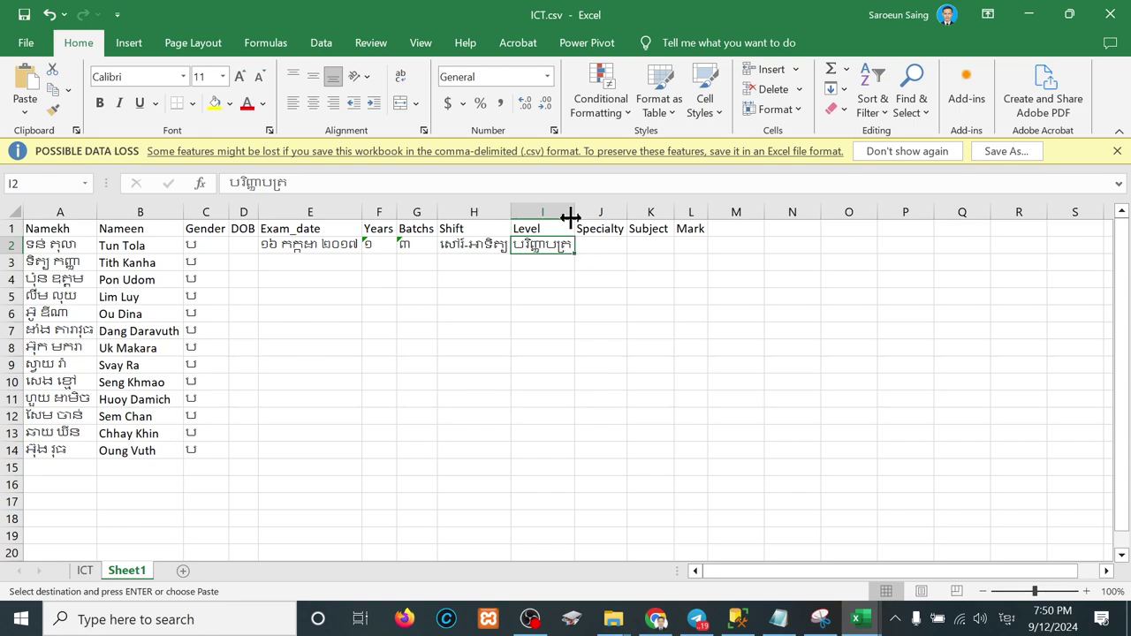
Step: Widen column I and confirm the Level entry in I2 reads បរិញ្ញាបត្របច្ចេកវិទ្យា
drag(570, 218, 664, 218)
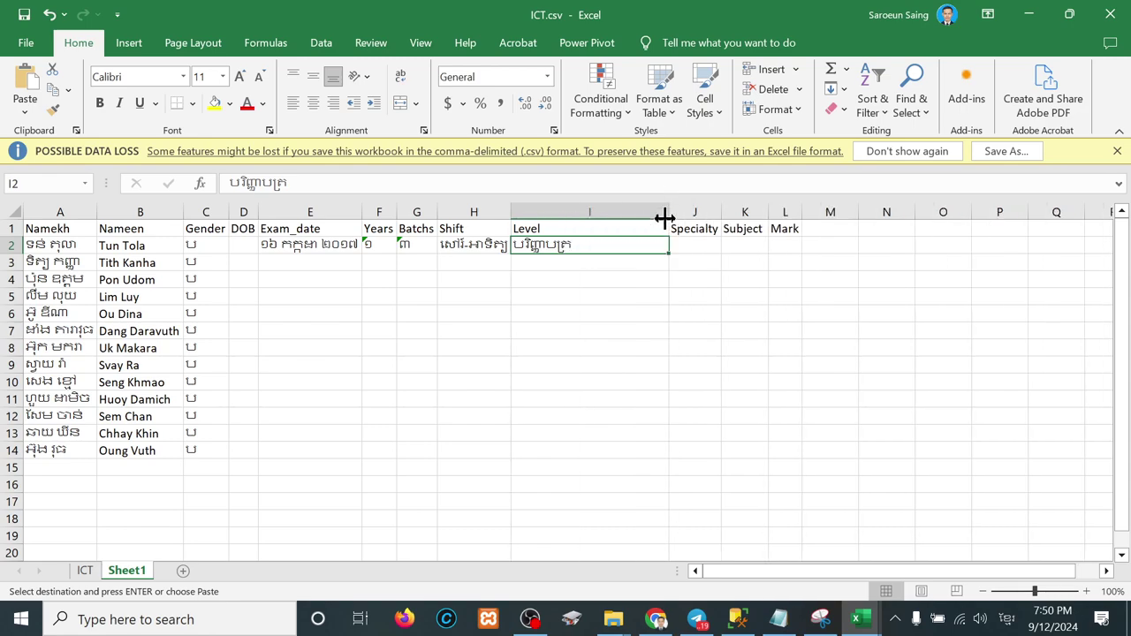
double_click(588, 245)
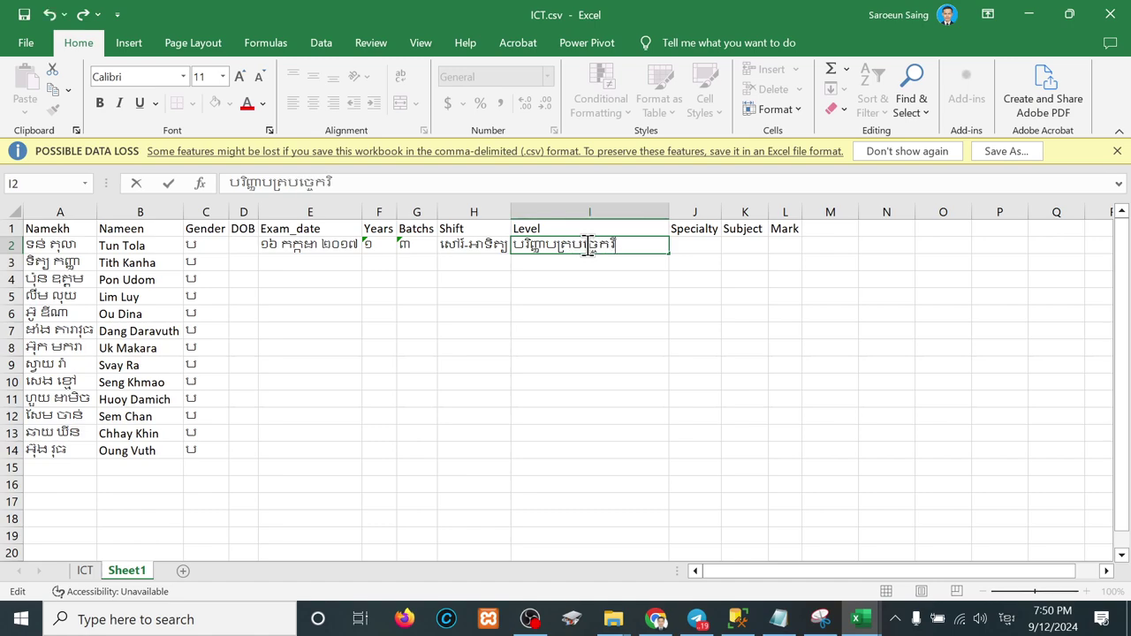
key(Tab)
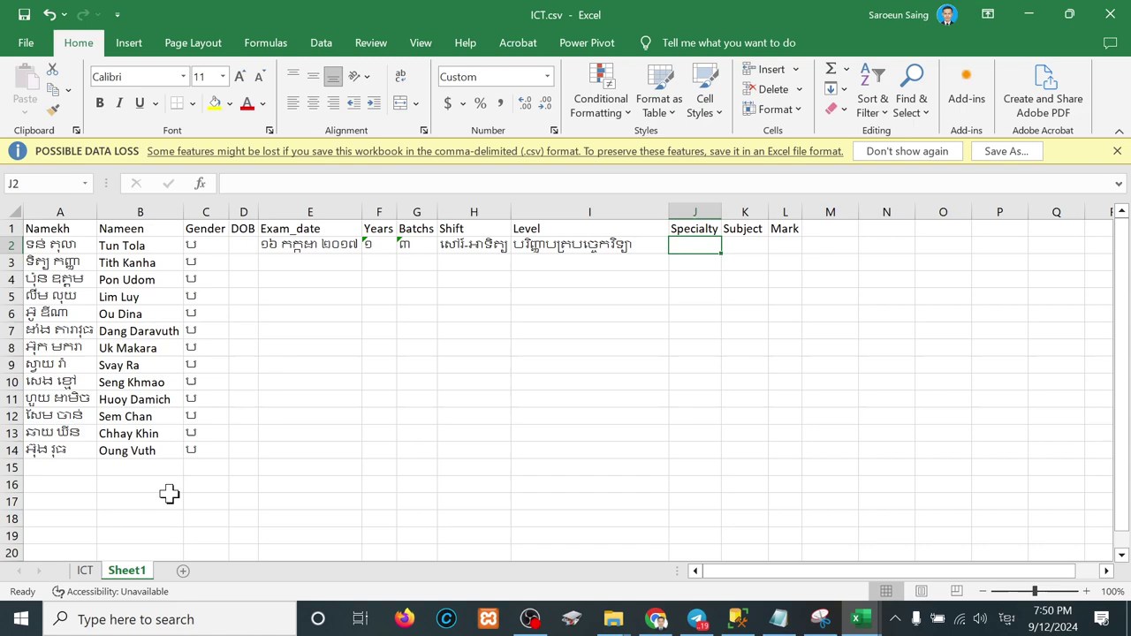
click(96, 575)
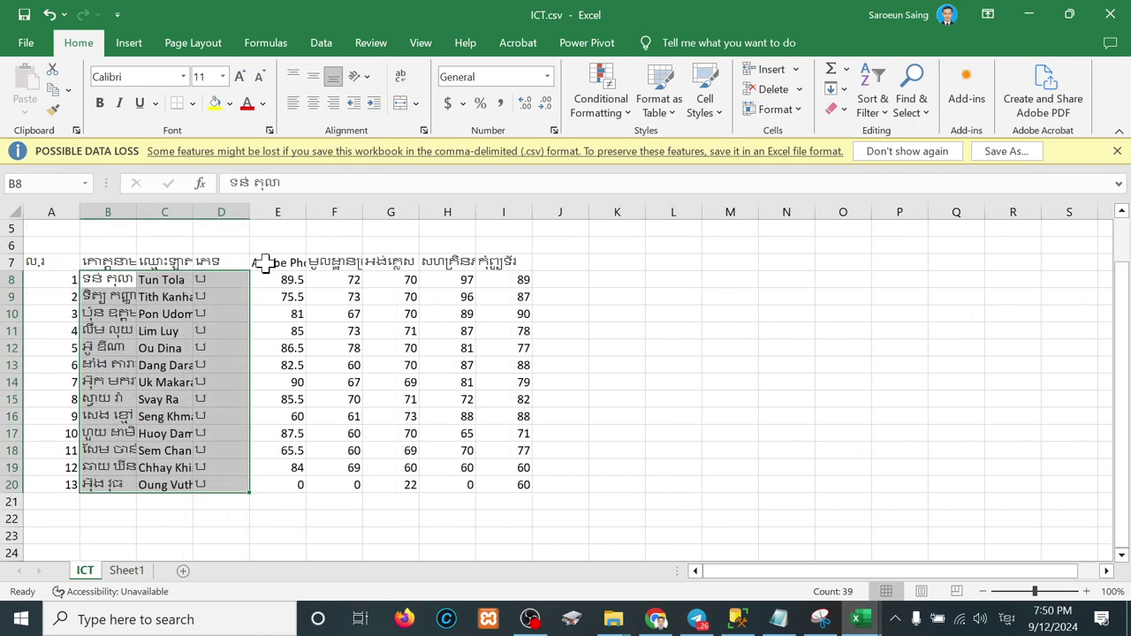
Step: Copy the subject names from ICT!E7:I7 into Sheet1 starting at J2
drag(264, 262, 501, 259)
key(ctrl+c)
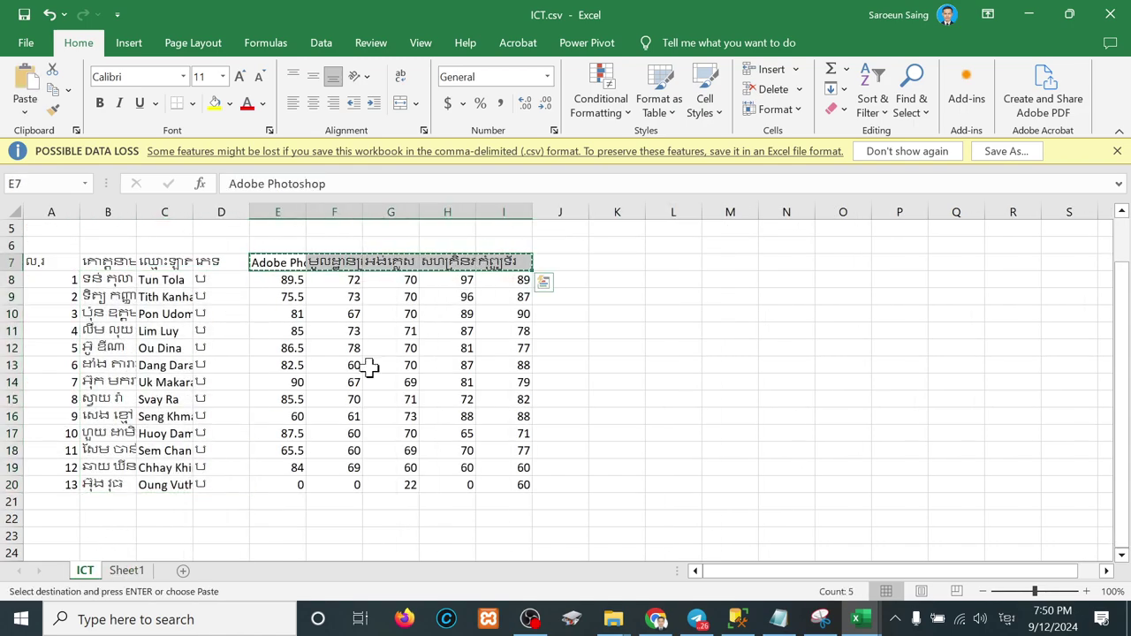
click(127, 572)
key(ctrl+v)
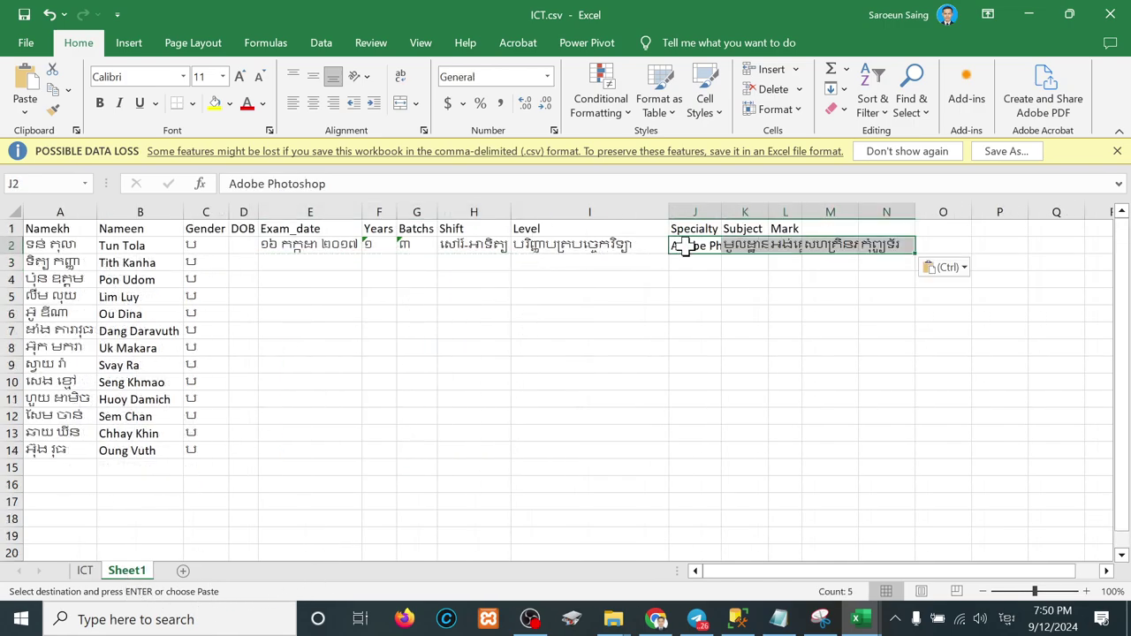
Step: Move the extra subject names from K2:N2 down to J15
click(738, 248)
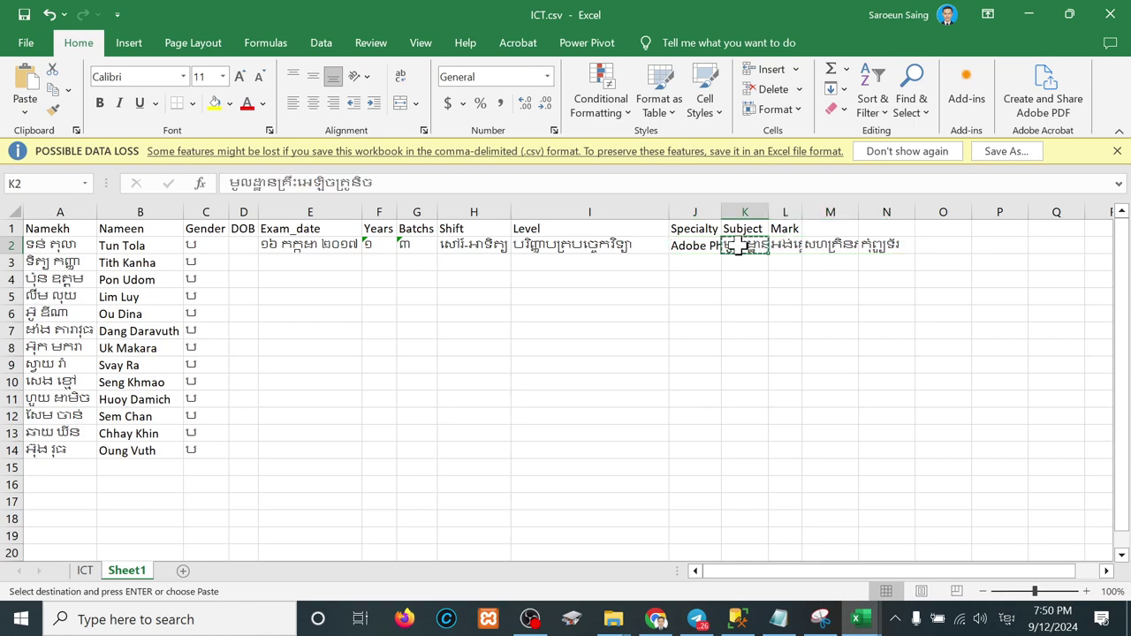
drag(738, 249, 886, 245)
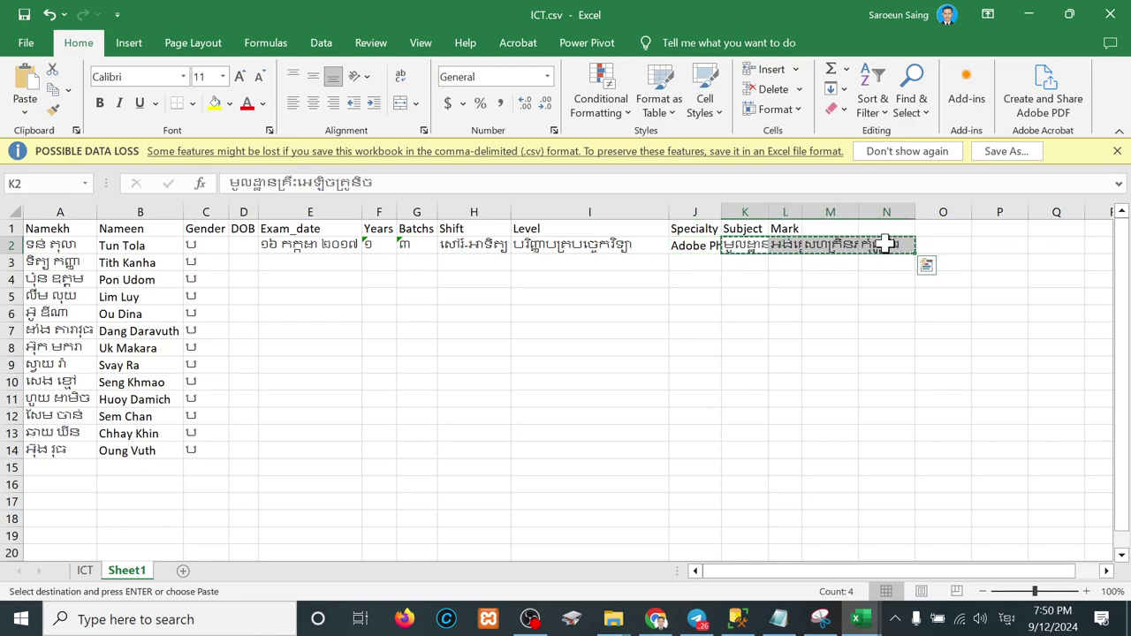
click(683, 467)
key(ctrl+v)
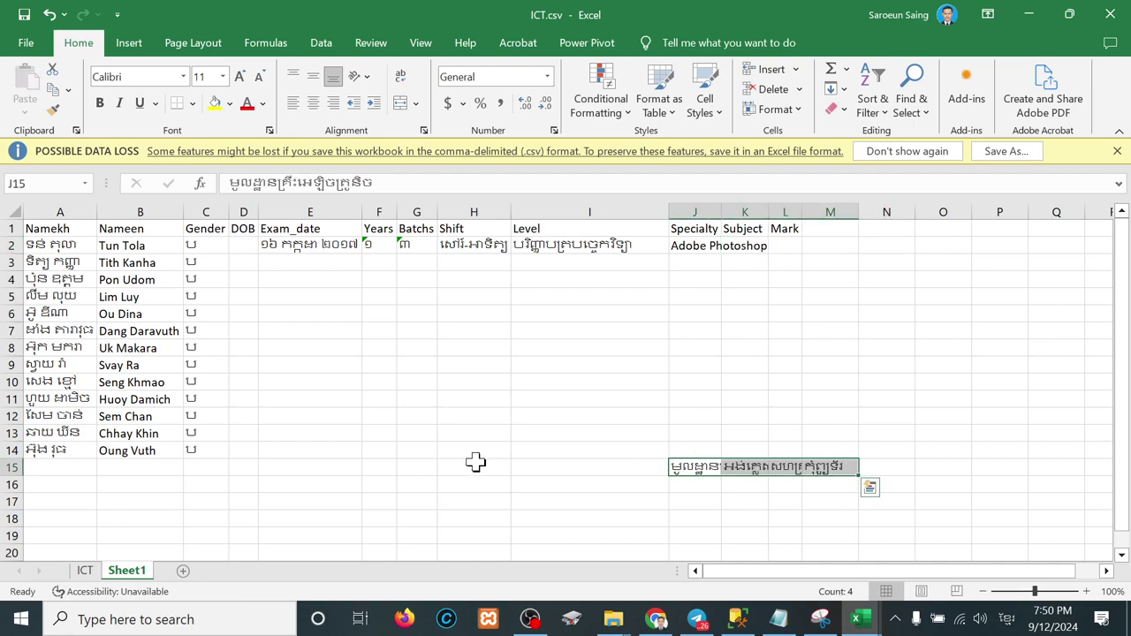
Step: Copy the student list A2:C14 and paste it at A15 and A28
drag(33, 252, 197, 447)
key(ctrl+c)
click(63, 467)
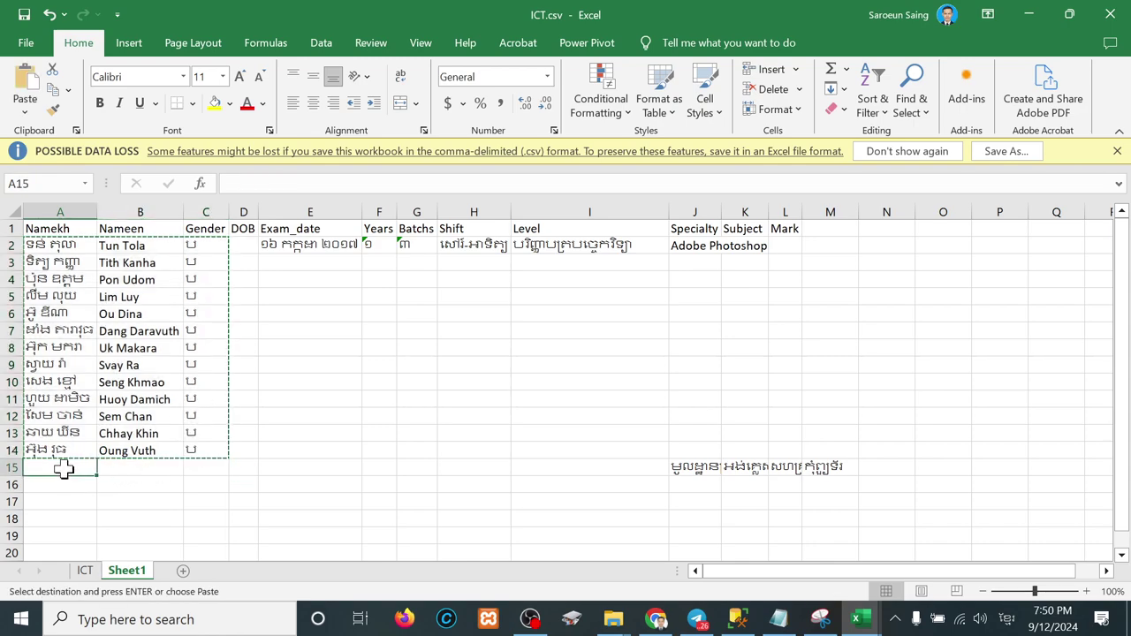
key(ctrl+v)
scroll(63, 469, down, 2)
scroll(64, 469, down, 4)
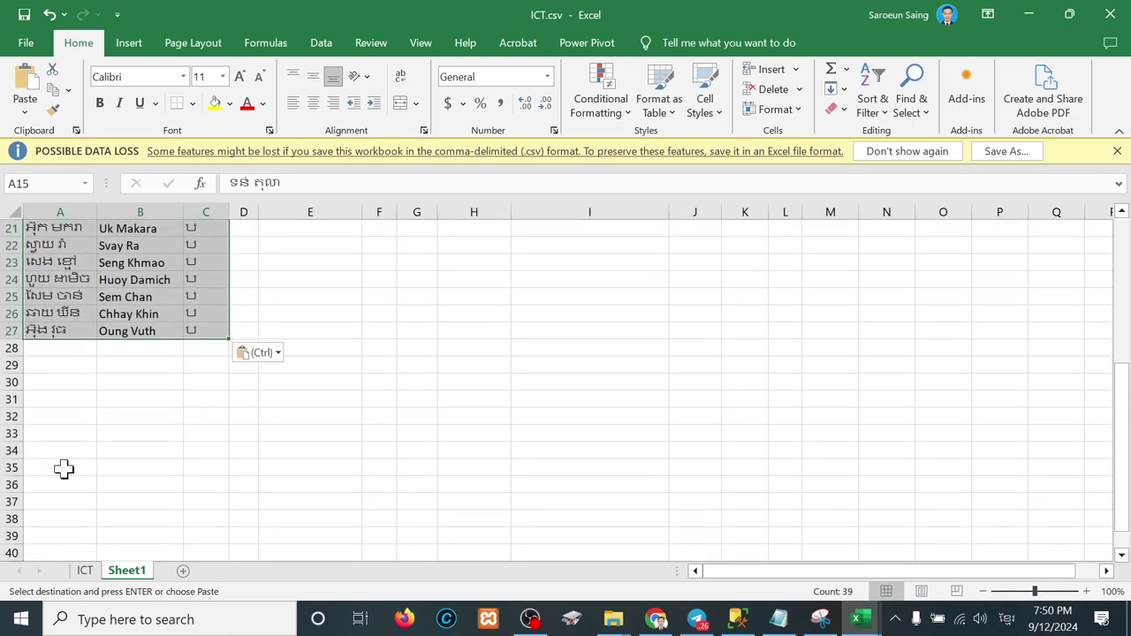
click(56, 347)
key(ctrl+v)
Step: Paste further copies of the student list at A41, A54 and A67
scroll(48, 451, down, 7)
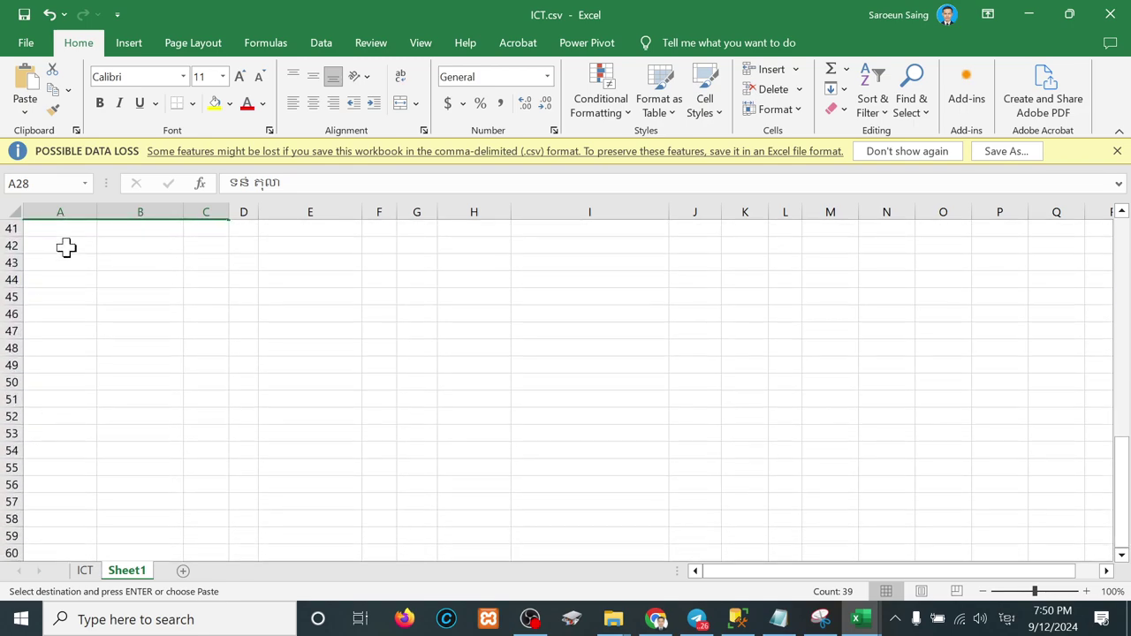
click(65, 228)
scroll(66, 228, up, 1)
key(ctrl+v)
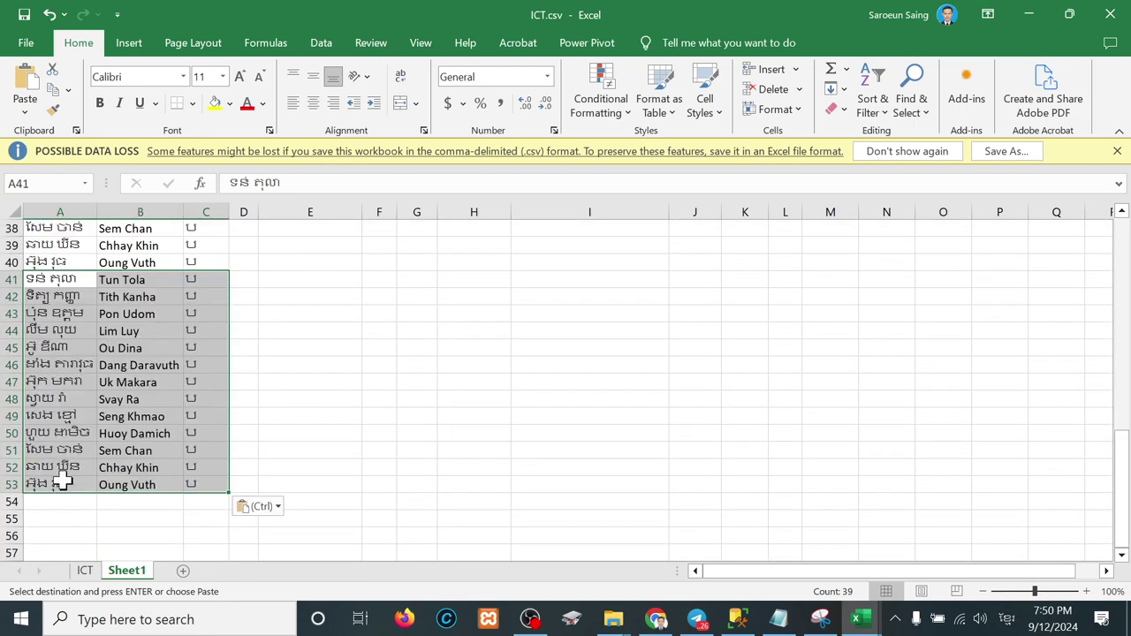
click(62, 500)
key(ctrl+v)
scroll(63, 498, down, 5)
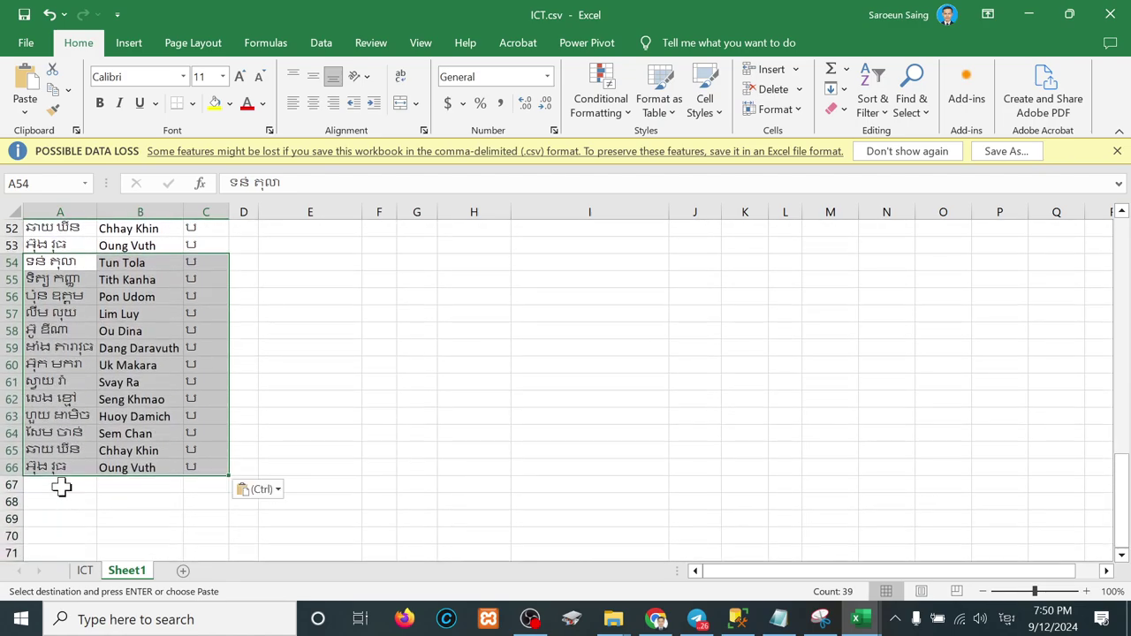
click(61, 489)
key(ctrl+v)
scroll(351, 323, up, 17)
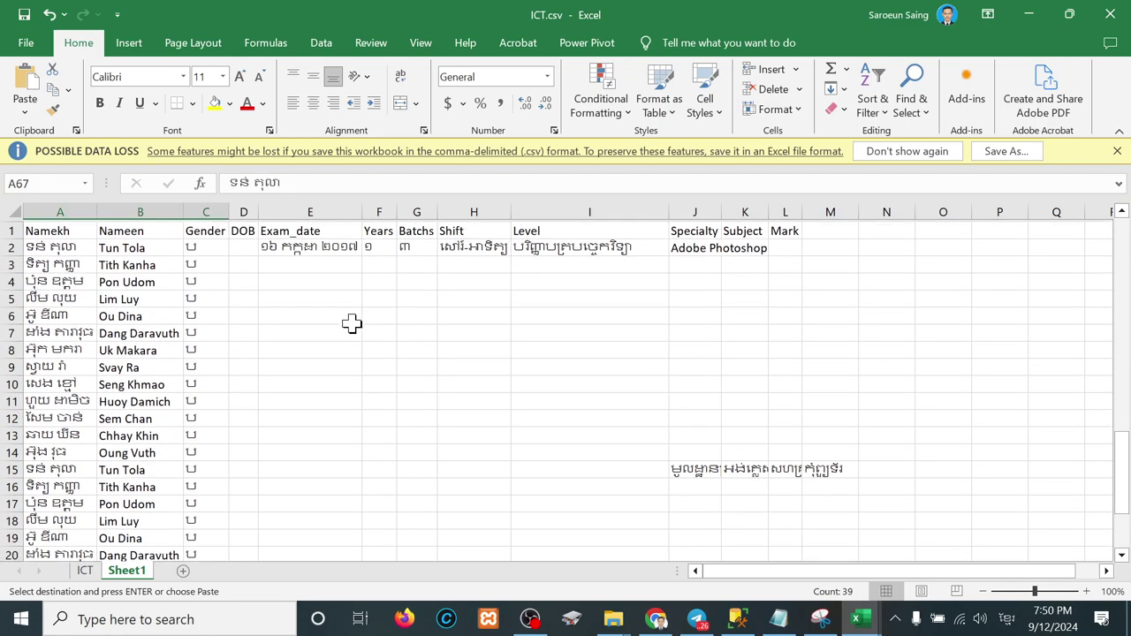
Step: Copy the leftover subject names from row 15 into row 28
drag(744, 470, 833, 467)
key(ctrl+c)
scroll(314, 496, down, 3)
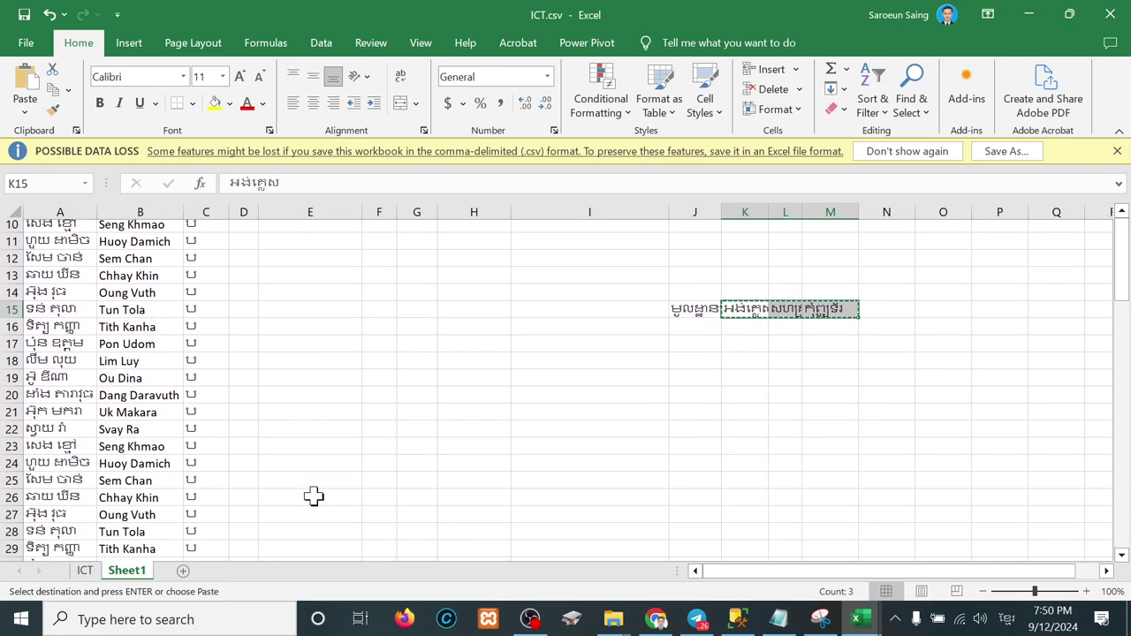
scroll(314, 497, down, 2)
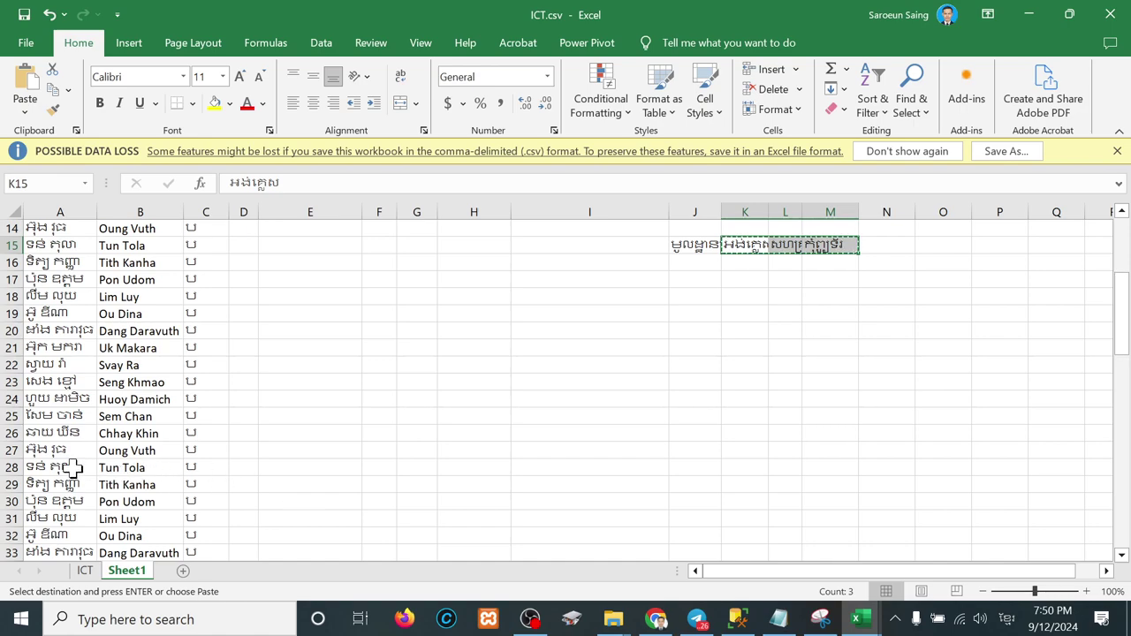
click(73, 469)
key(Right)
key(Right)
key(Right)
key(Right)
key(Right)
key(Right)
key(Right)
key(Right)
key(Right)
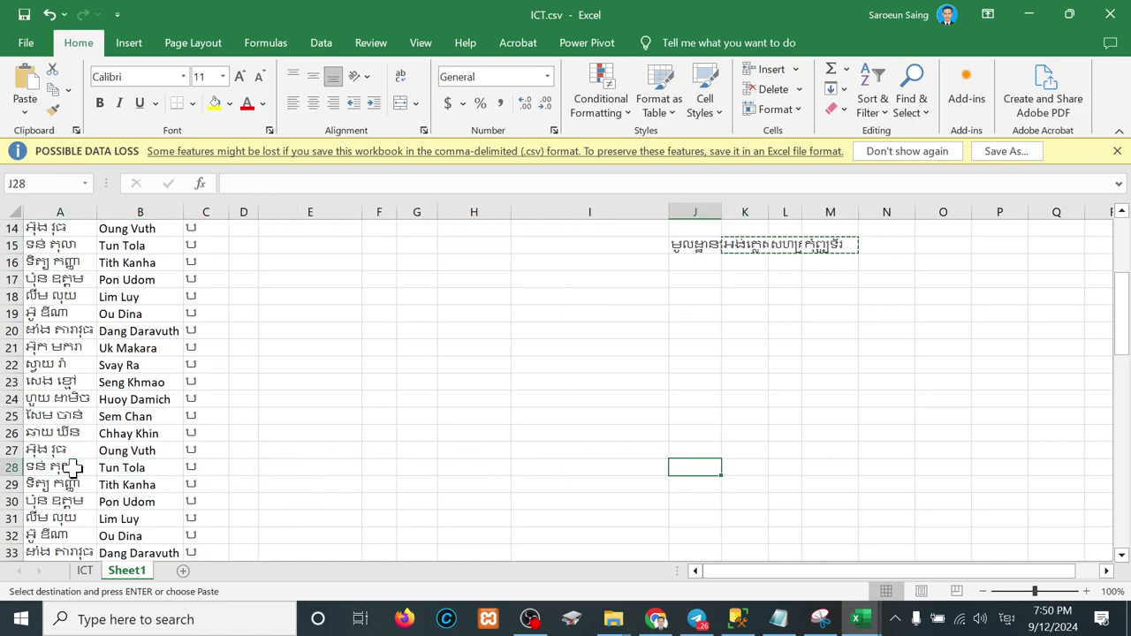
key(ctrl+v)
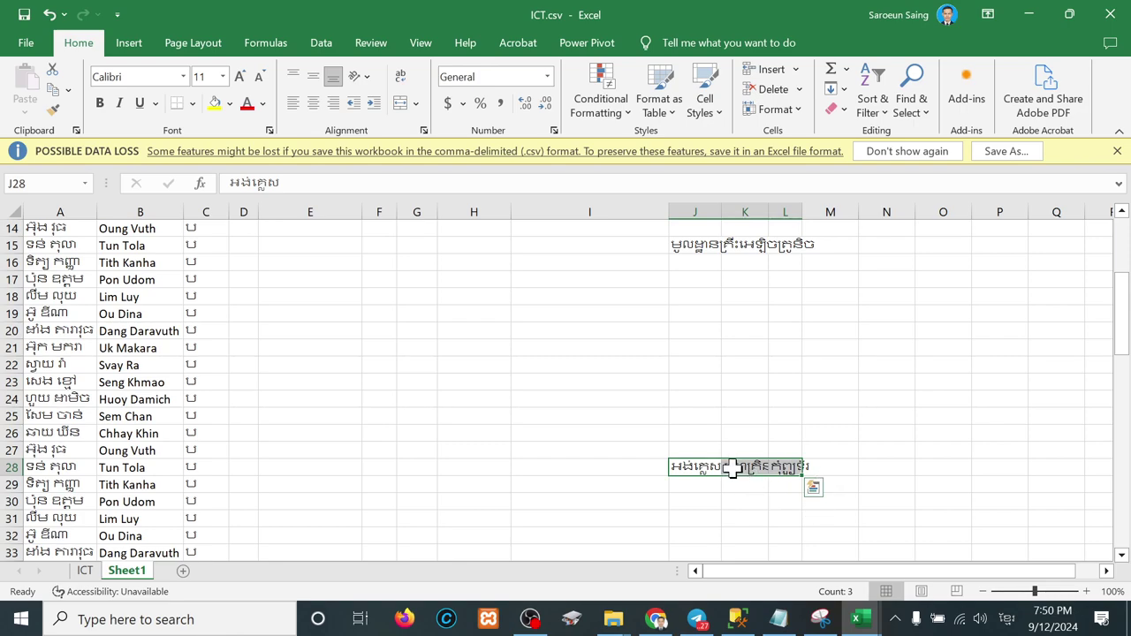
Step: Move the subject labels from K28:L28 to J41
drag(732, 469, 782, 467)
key(ctrl+x)
scroll(783, 464, down, 5)
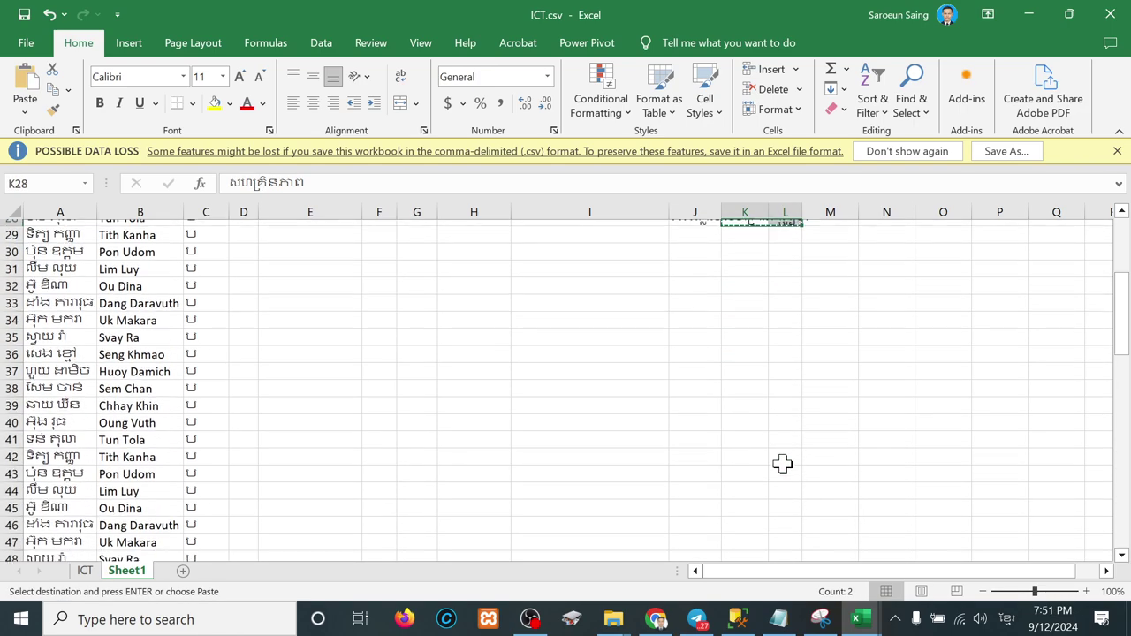
scroll(782, 464, down, 1)
drag(67, 416, 699, 419)
click(702, 420)
key(ctrl+v)
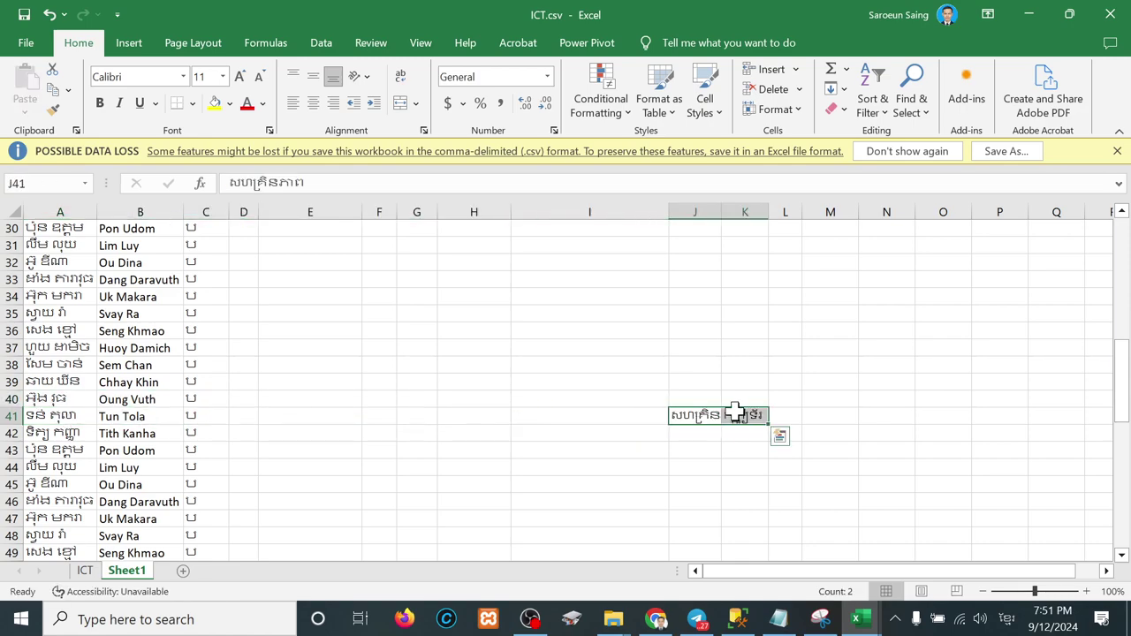
Step: Move the កុំព្យូទ័រ label from K41 to J54
click(745, 413)
key(ctrl+x)
scroll(469, 483, down, 4)
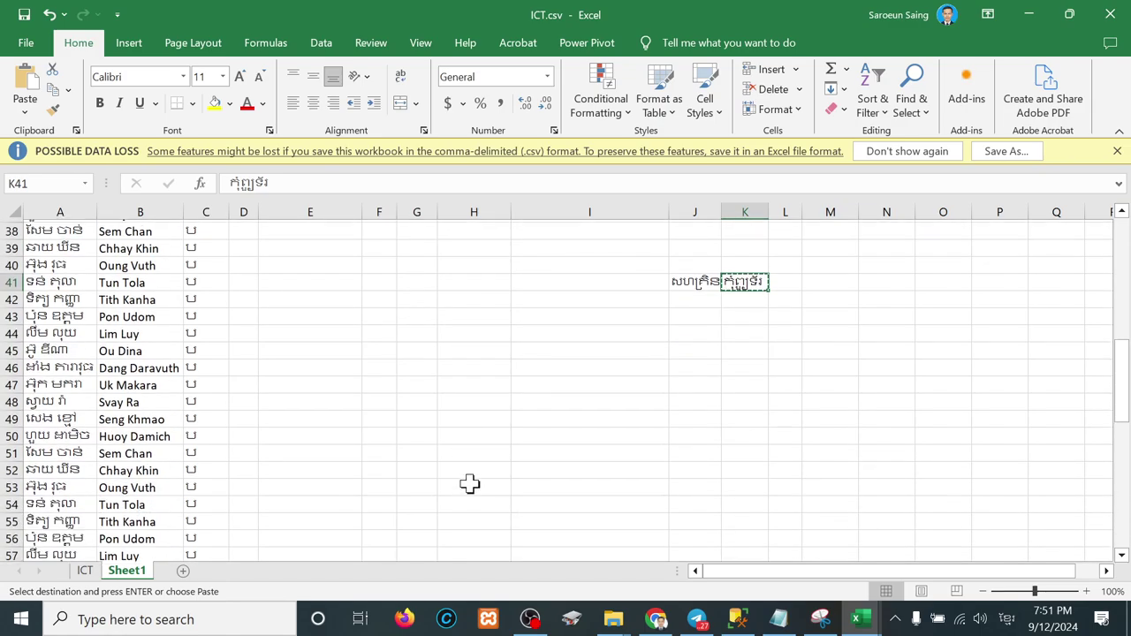
click(88, 450)
drag(88, 450, 678, 455)
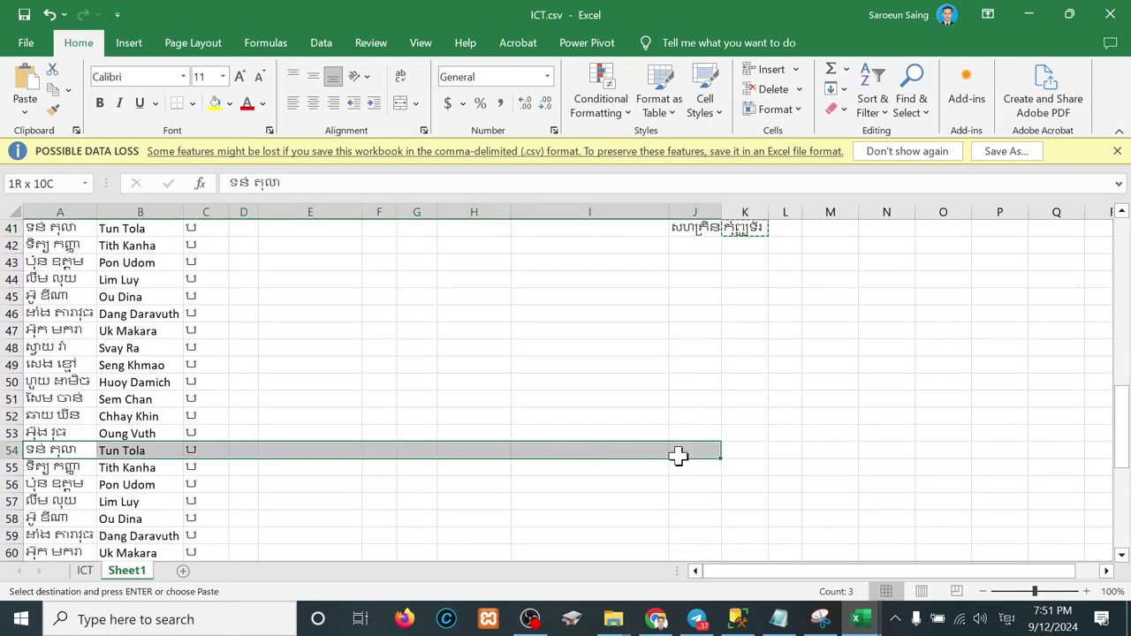
click(703, 451)
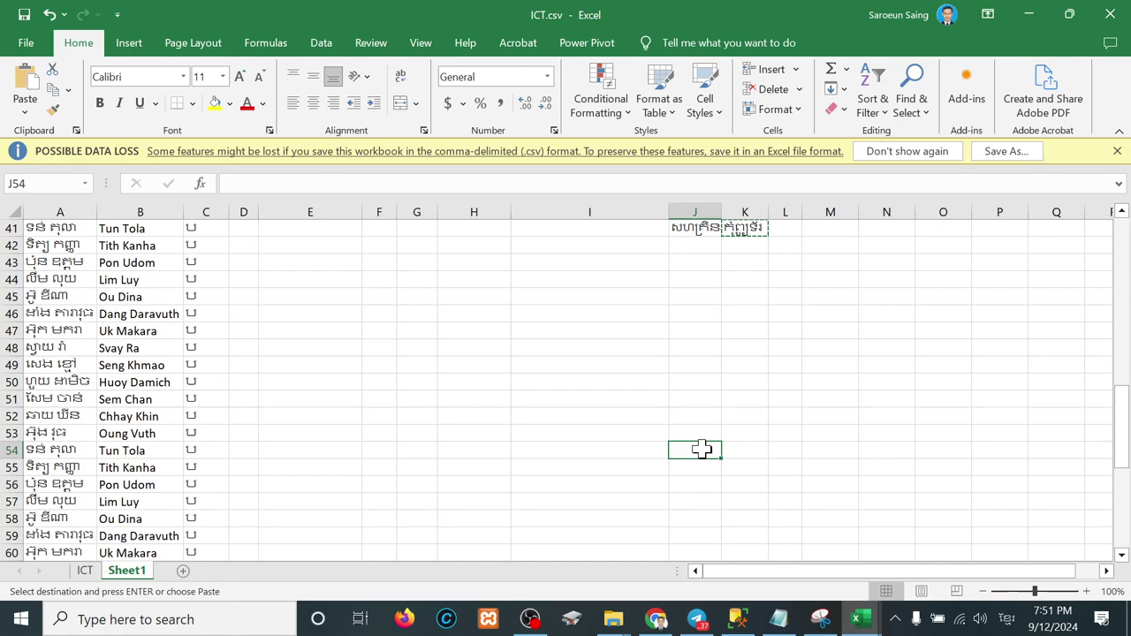
key(Return)
Step: Fill កុំព្យូទ័រ from J54 down to J79
mouse_move(721, 459)
mouse_down()
mouse_move(700, 627)
mouse_move(708, 447)
mouse_up()
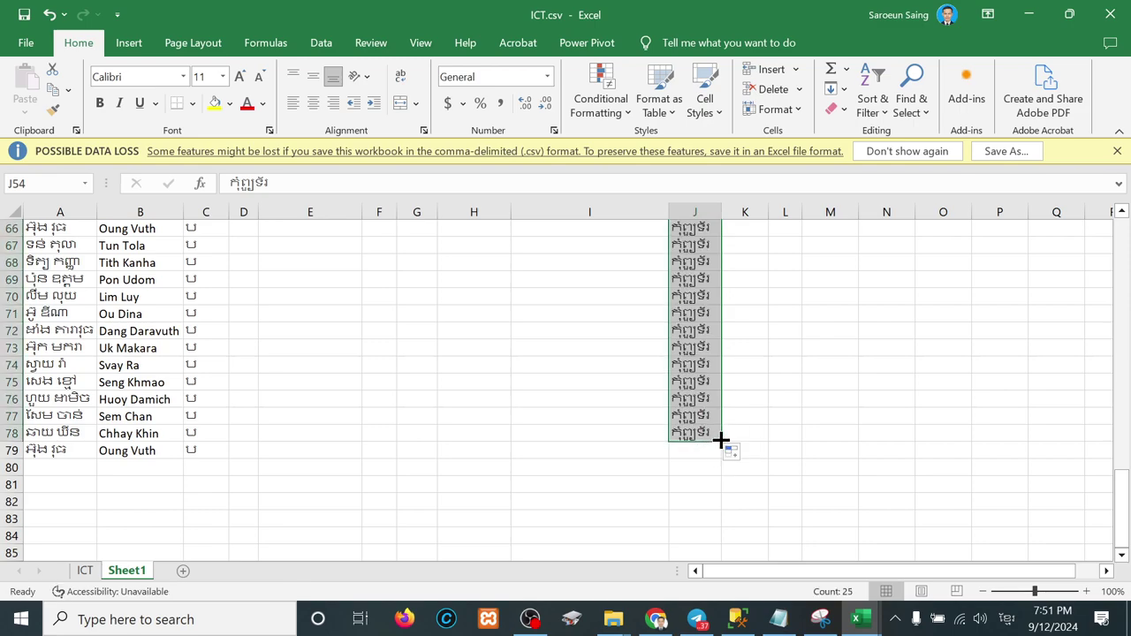
drag(721, 440, 722, 459)
scroll(698, 305, up, 4)
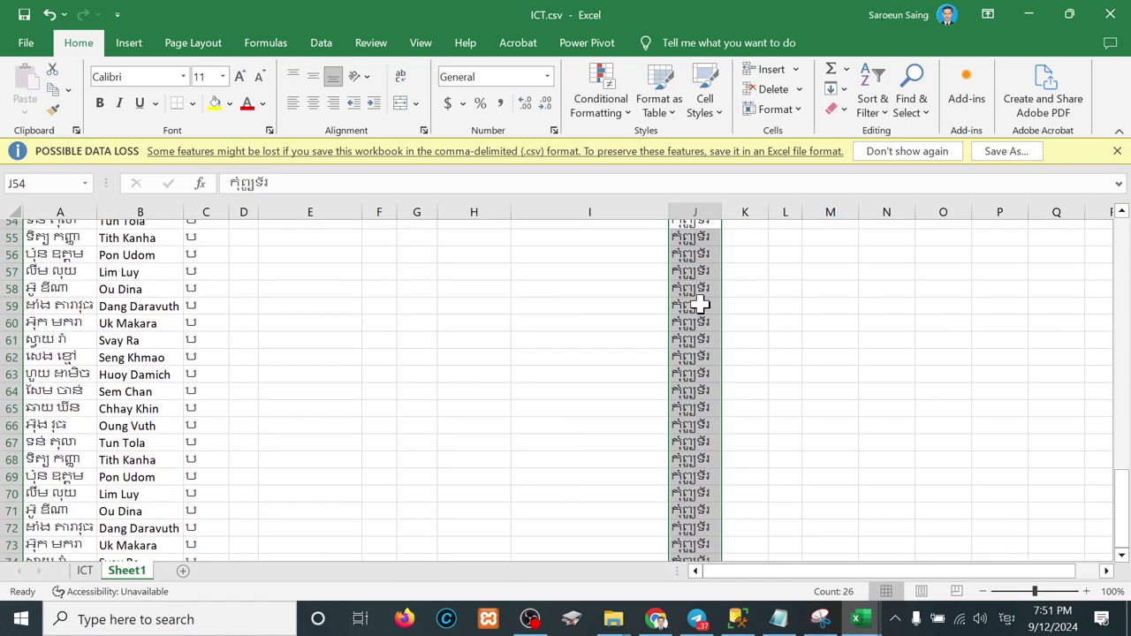
scroll(700, 304, up, 4)
scroll(700, 304, down, 6)
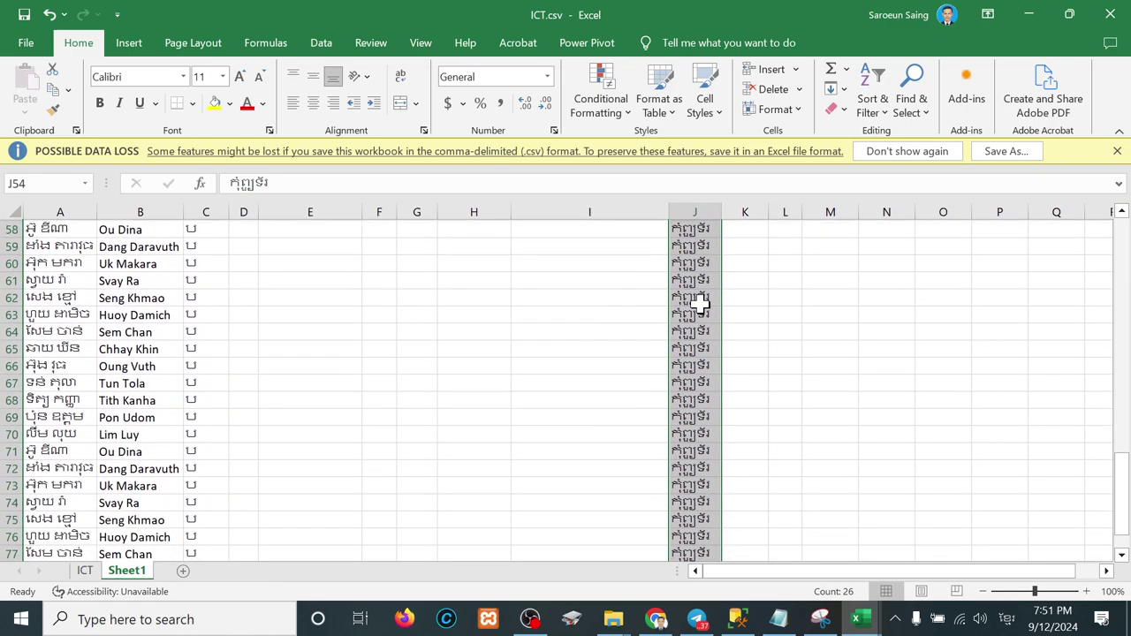
scroll(699, 304, up, 11)
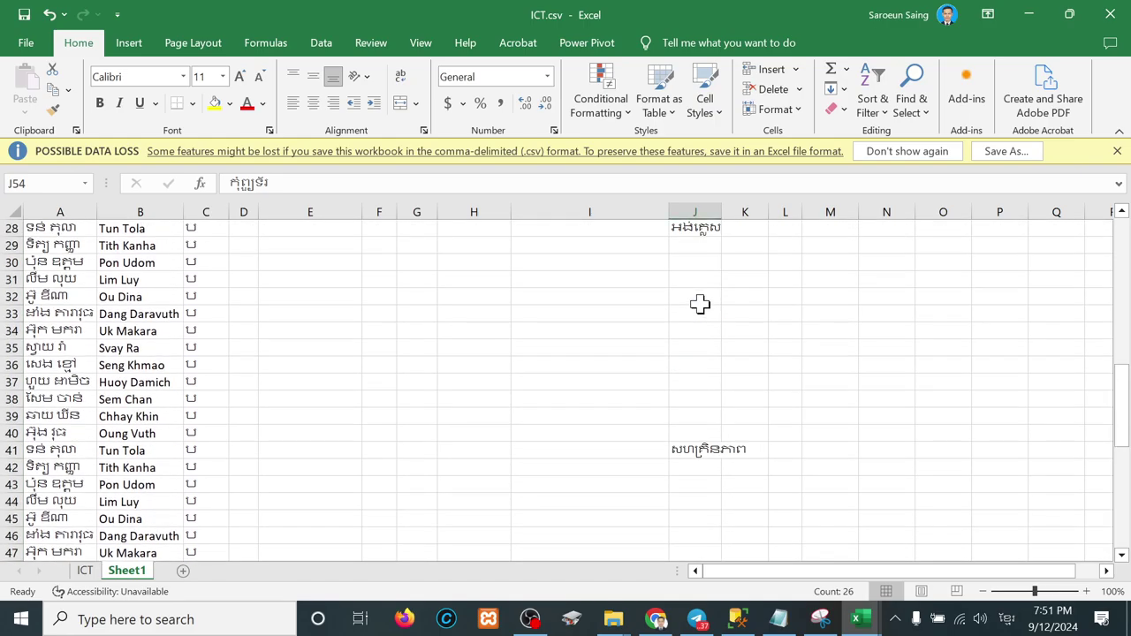
scroll(700, 304, down, 4)
scroll(700, 304, down, 3)
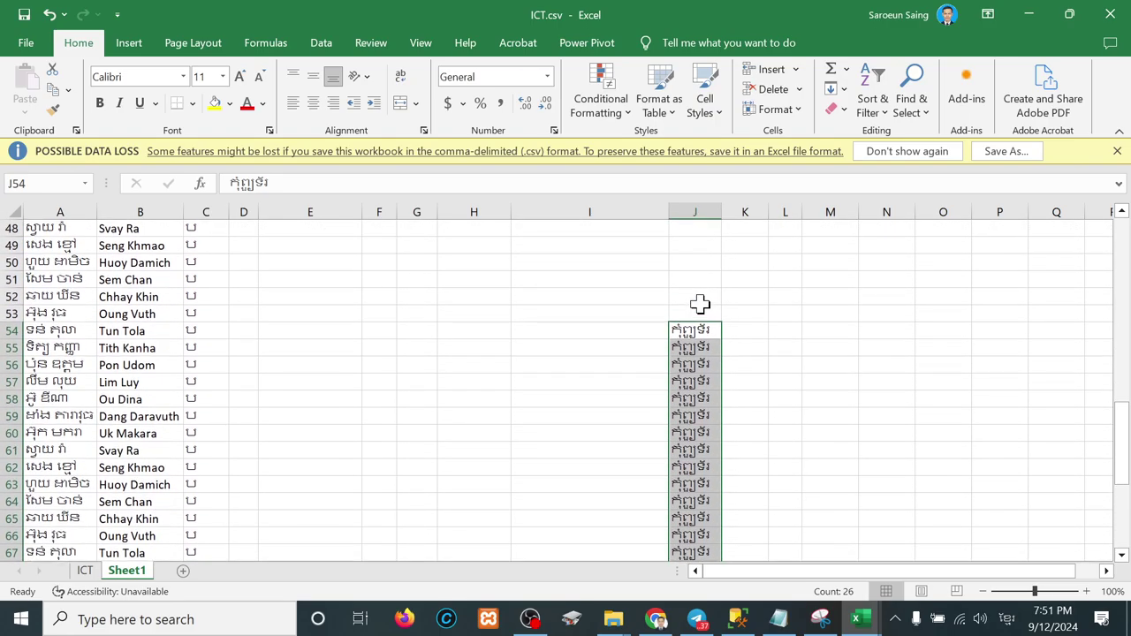
scroll(699, 304, up, 16)
click(707, 245)
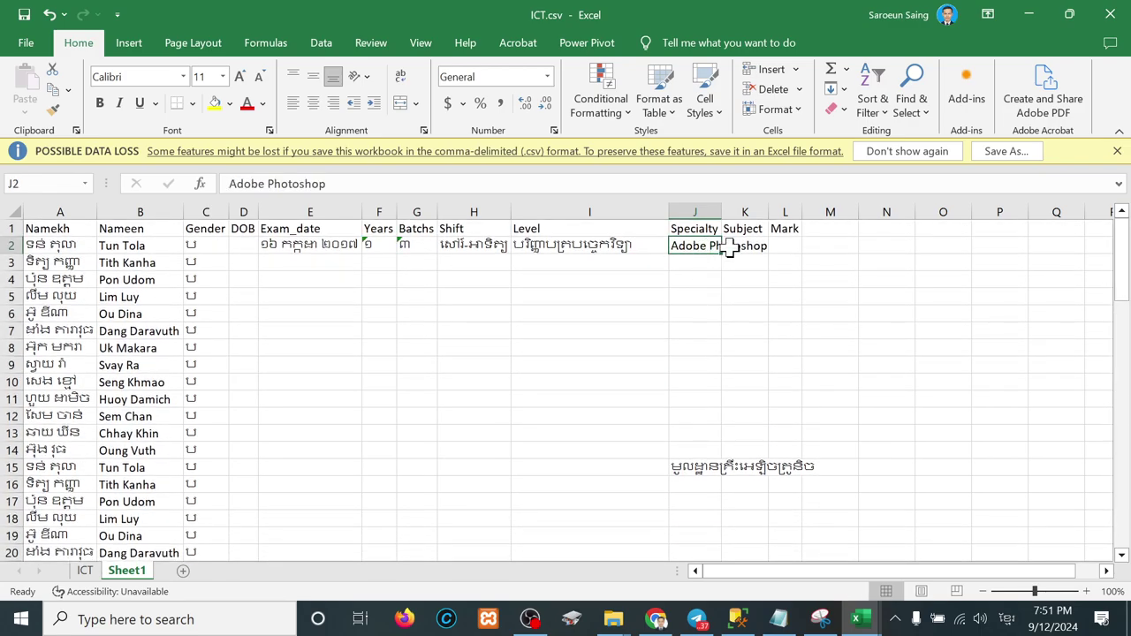
Step: Fill Adobe Photoshop down to J14 and AutoFit column J
drag(722, 254, 695, 453)
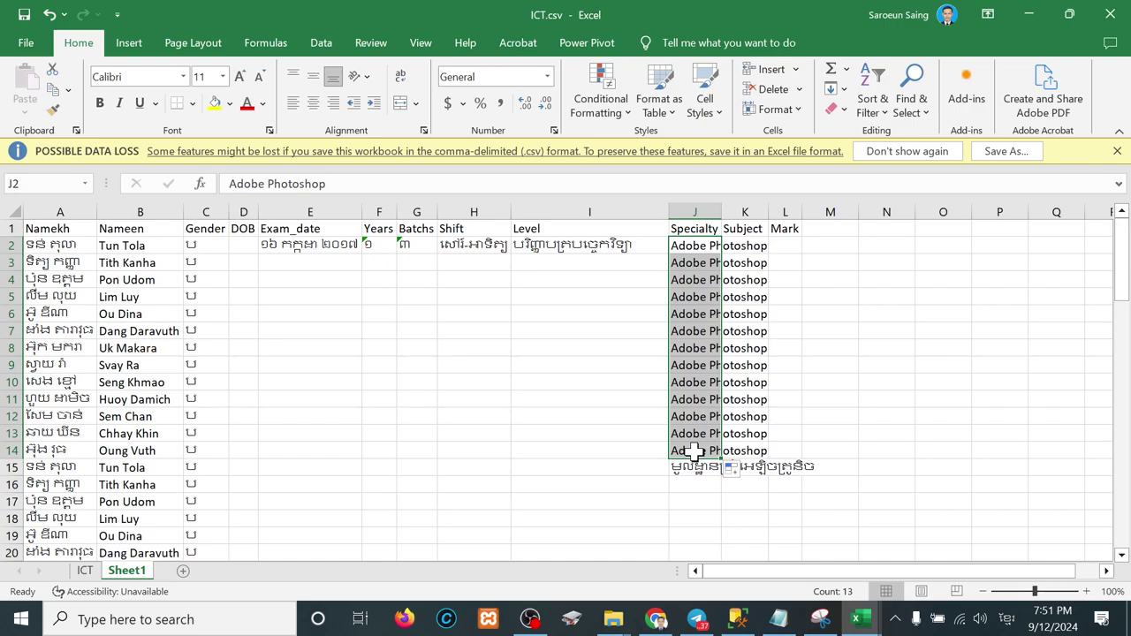
double_click(722, 213)
scroll(695, 415, down, 2)
scroll(696, 415, down, 1)
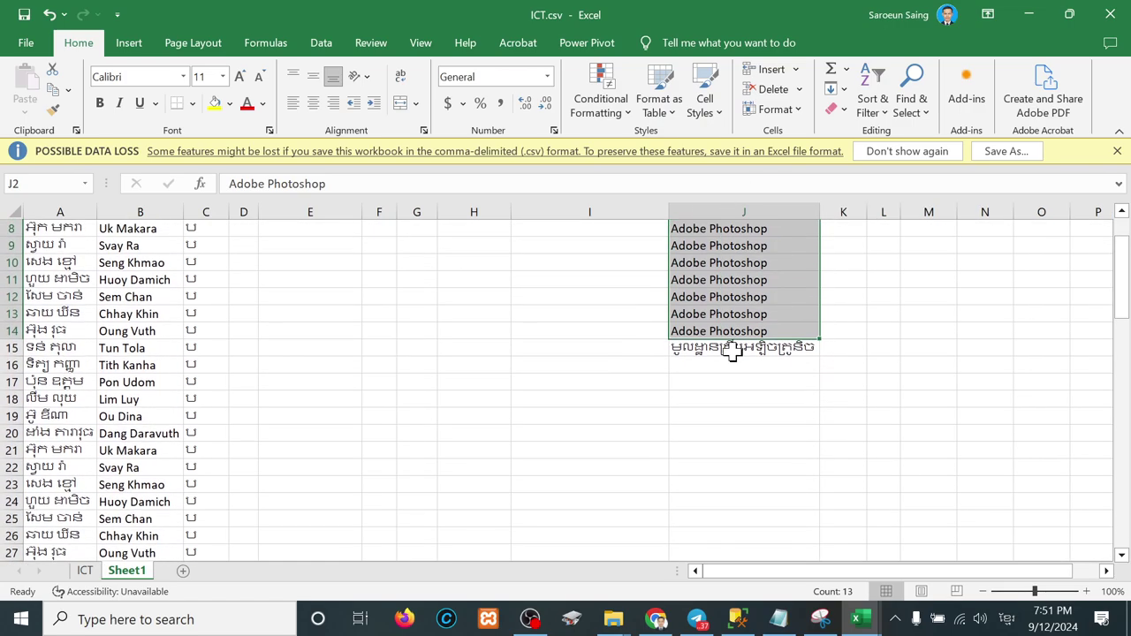
Step: Fill the J15, J28 and J41 specialties down to rows 27, 40 and 53
click(734, 347)
drag(818, 357, 795, 513)
scroll(795, 512, down, 4)
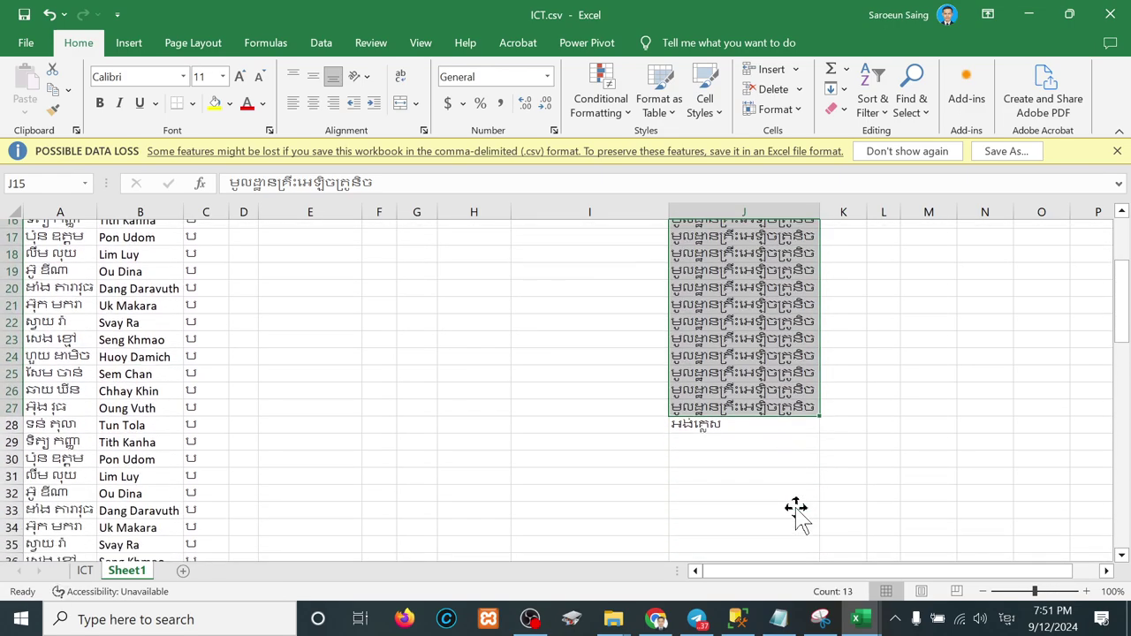
click(728, 347)
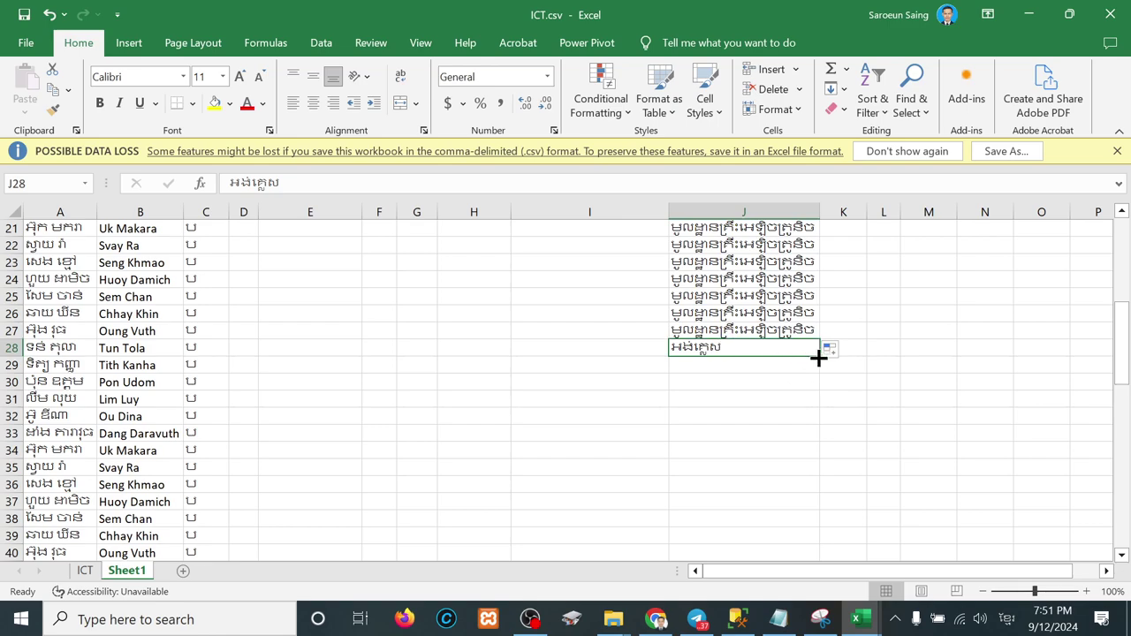
drag(817, 357, 772, 560)
scroll(775, 482, down, 4)
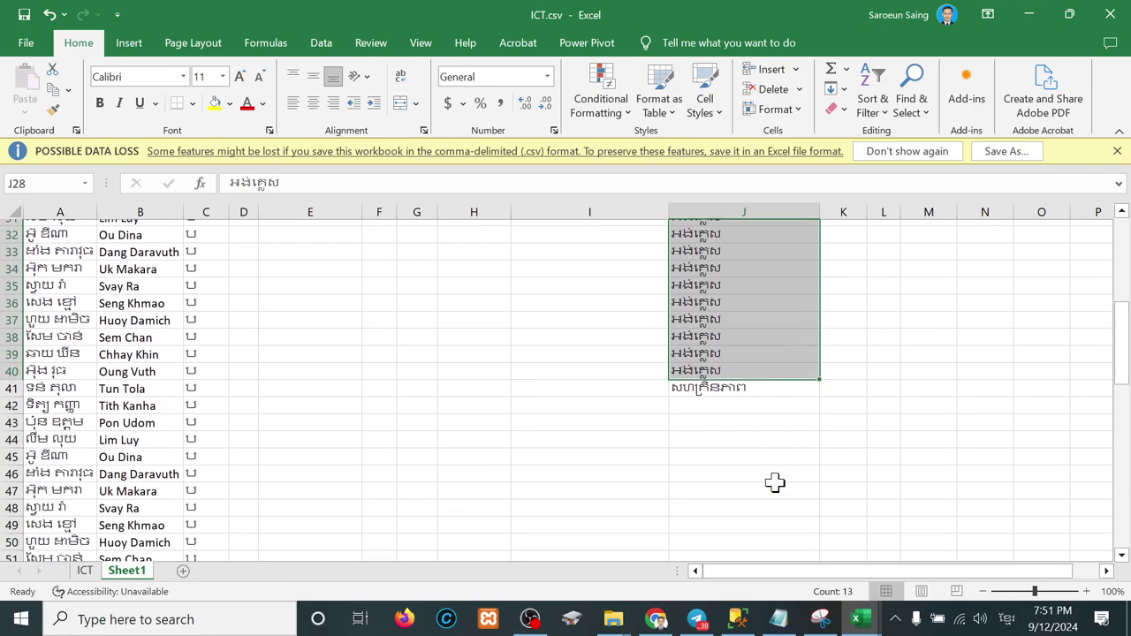
scroll(739, 380, down, 1)
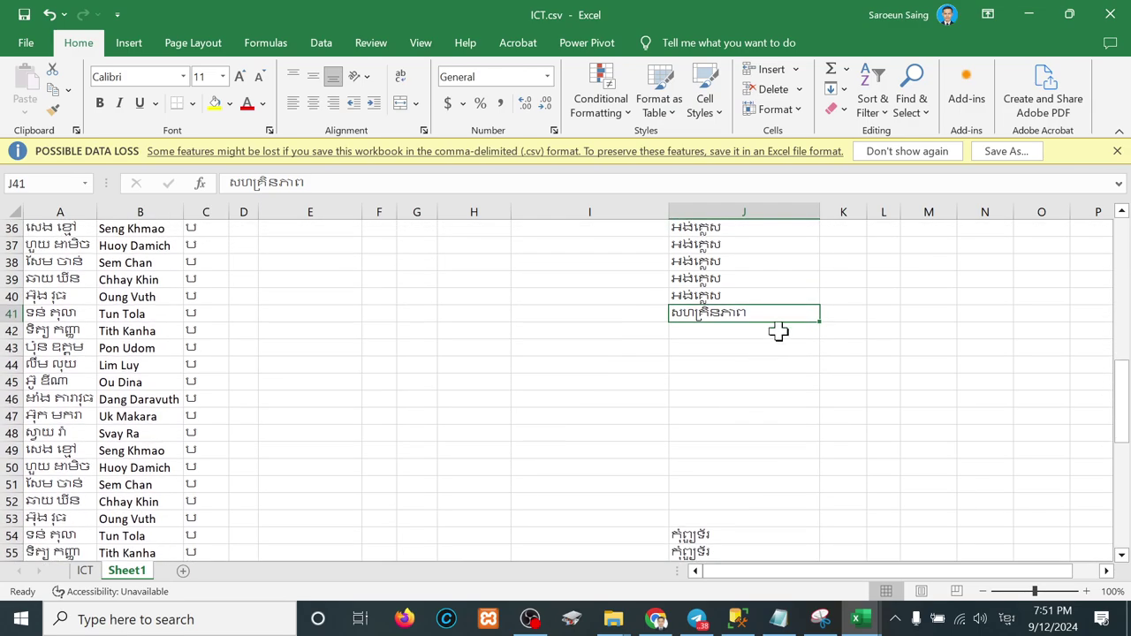
drag(822, 322, 776, 525)
Step: Clear the surplus entries in rows 67–79 of columns A–C and J
scroll(757, 456, down, 5)
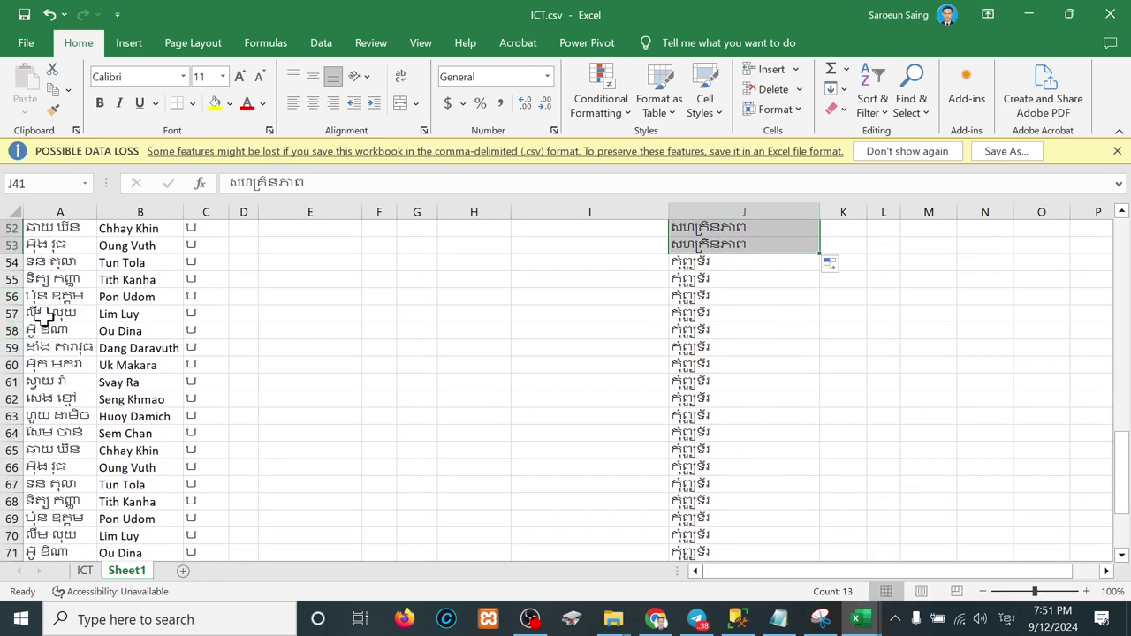
drag(46, 263, 698, 543)
mouse_move(697, 623)
key(Delete)
key(Home)
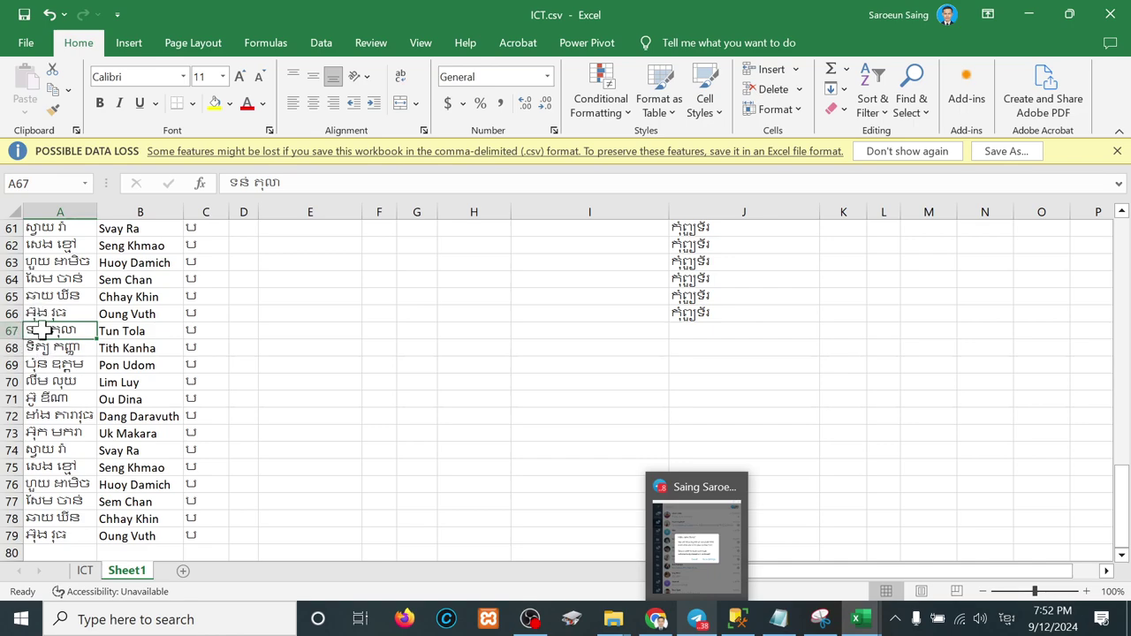
shift+click(207, 539)
key(Delete)
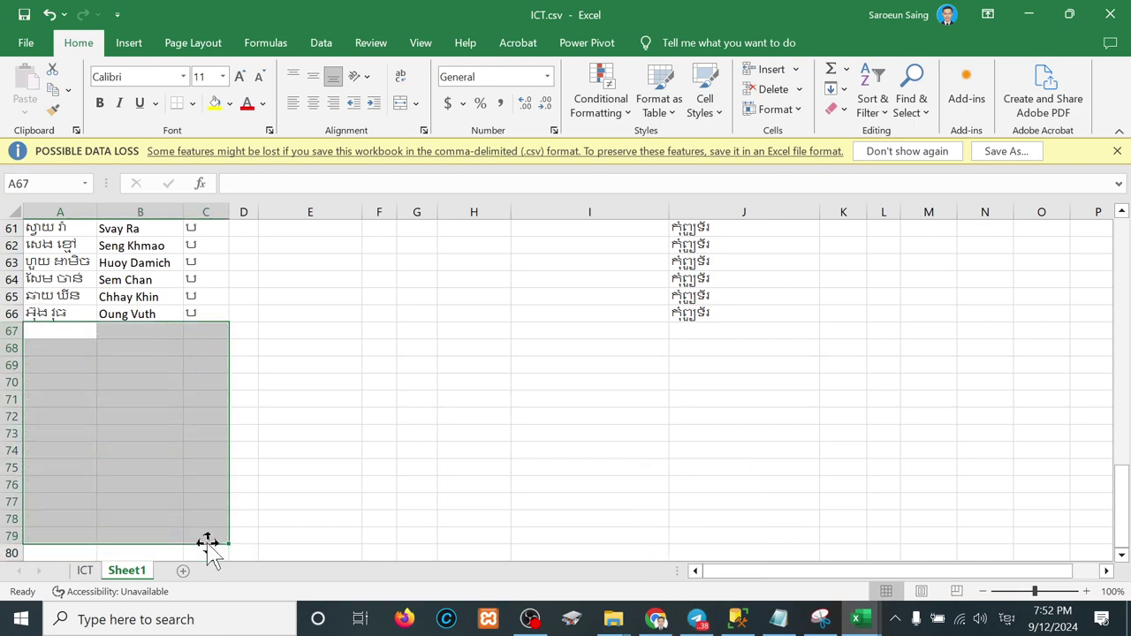
Step: Copy the exam date, year, batch, shift and level from E2:I2 into rows 3–66
scroll(621, 472, up, 10)
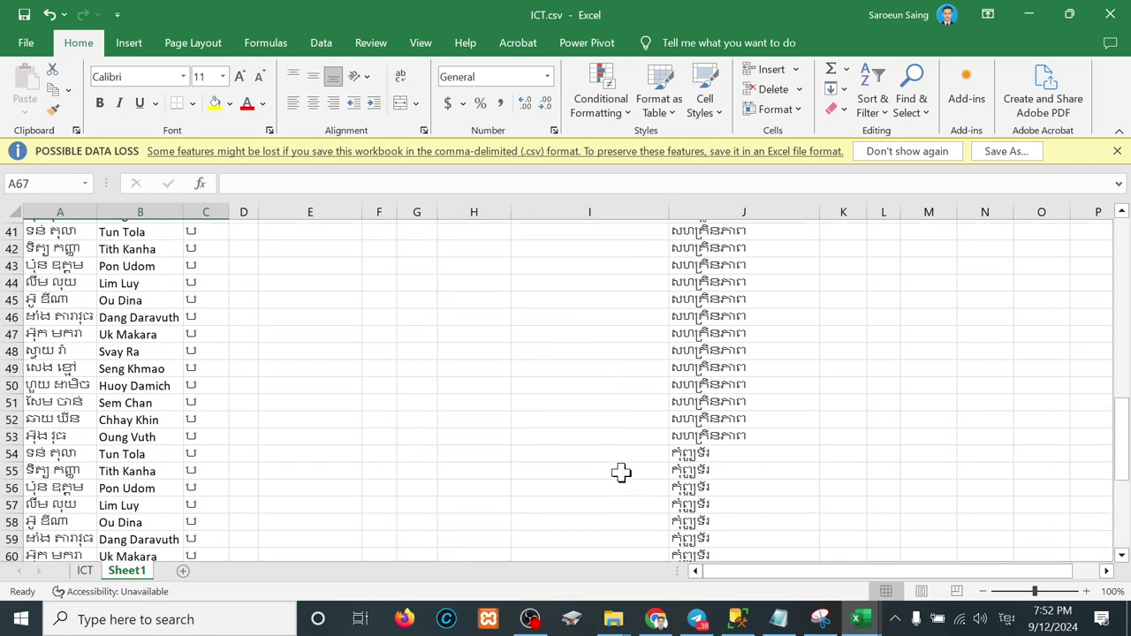
scroll(621, 473, up, 10)
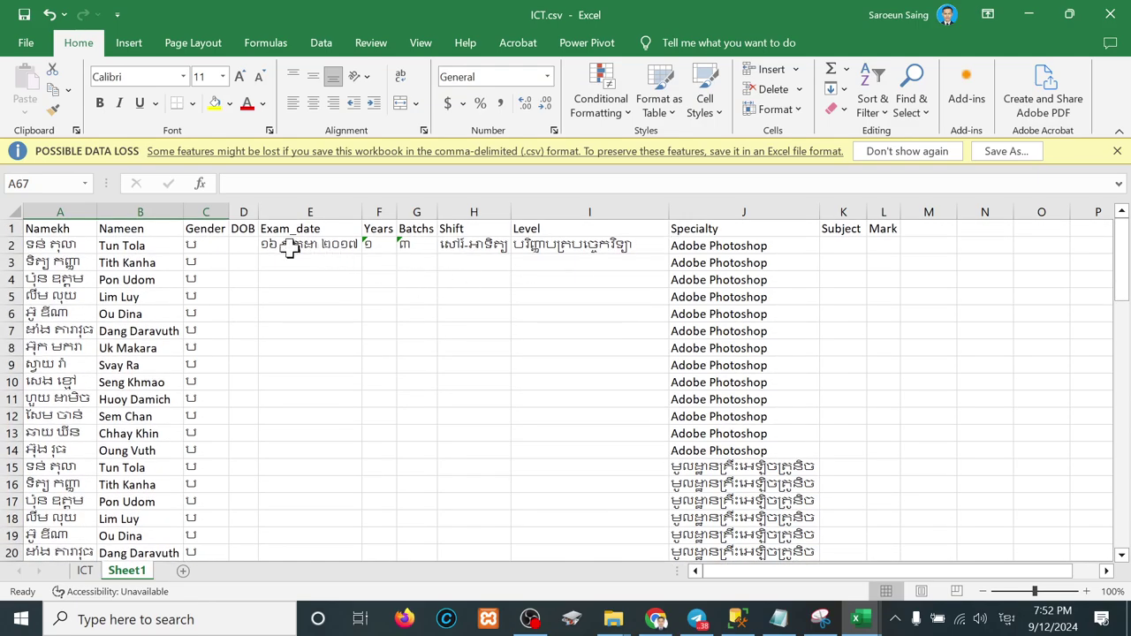
drag(290, 248, 600, 230)
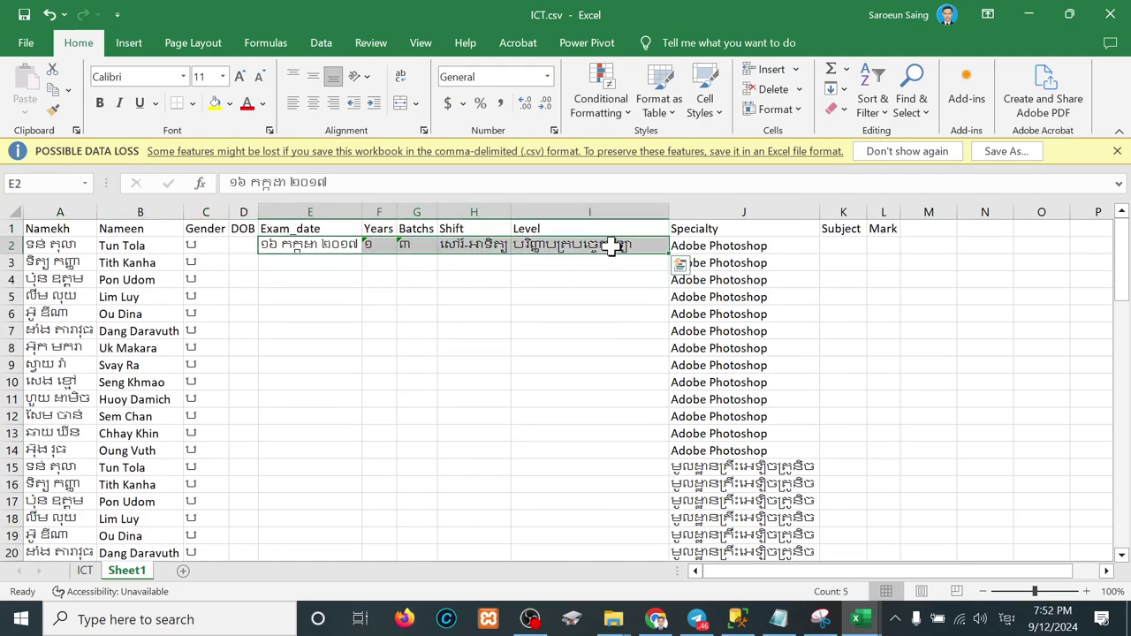
key(ctrl+c)
drag(324, 268, 321, 505)
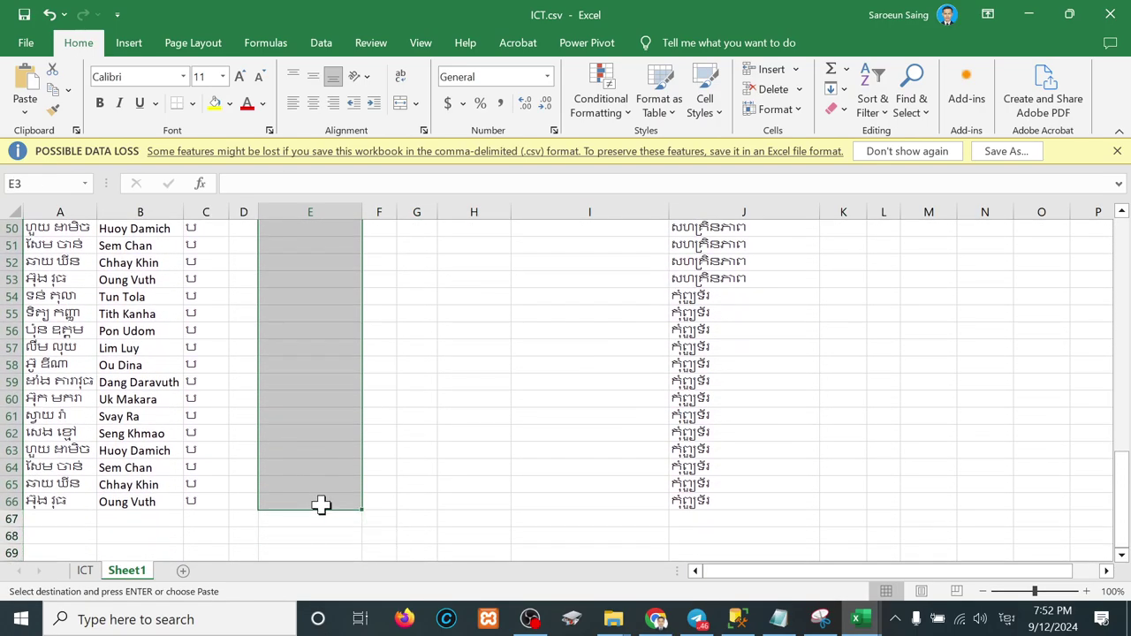
key(ctrl+v)
Step: Move the specialty names from J2:J66 into the Subject column starting at K2
click(844, 247)
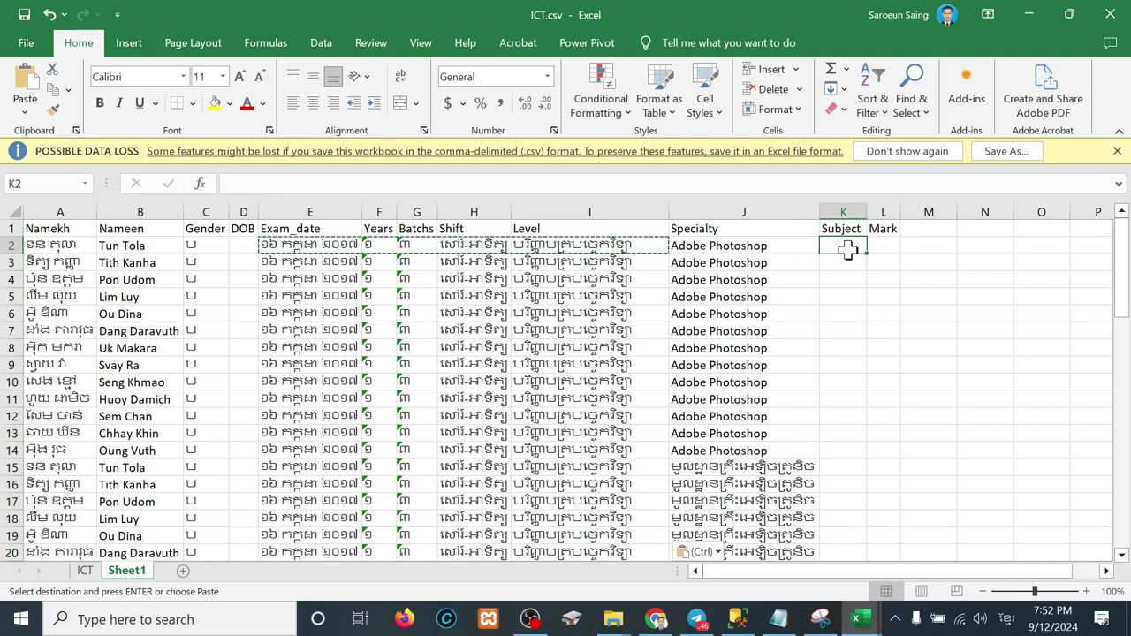
drag(717, 241, 716, 536)
scroll(712, 429, up, 16)
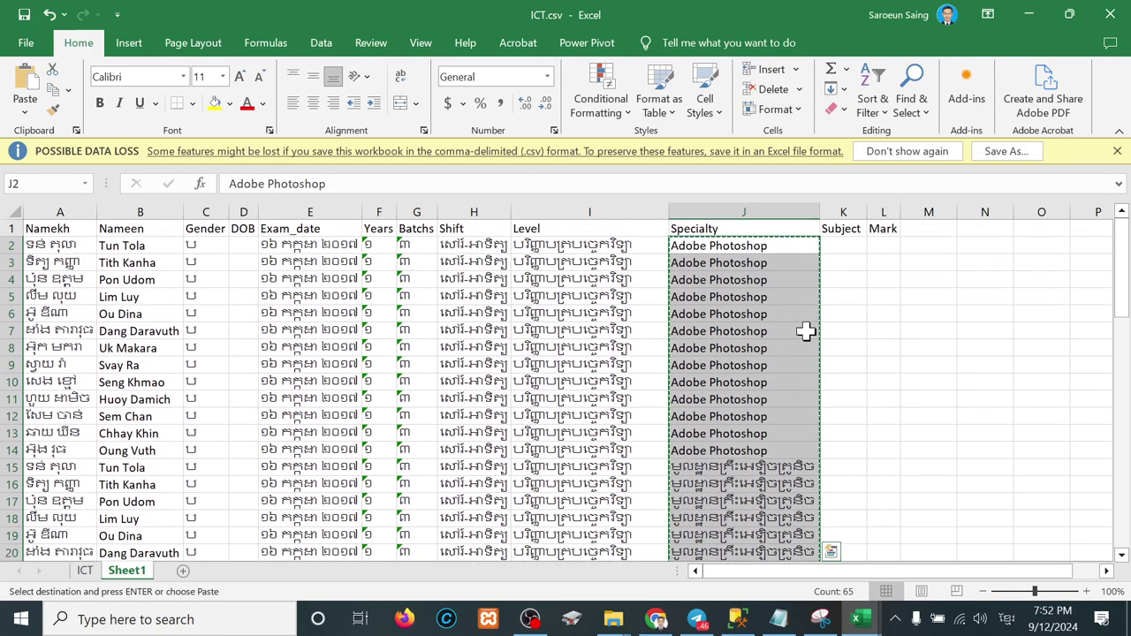
click(859, 247)
key(ctrl+v)
double_click(767, 244)
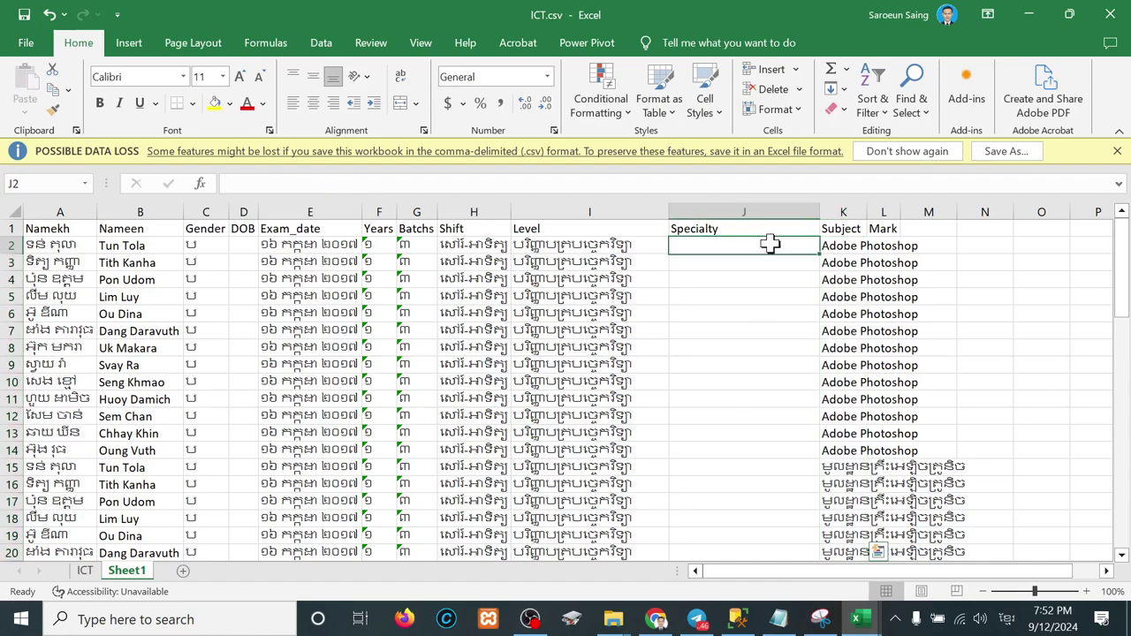
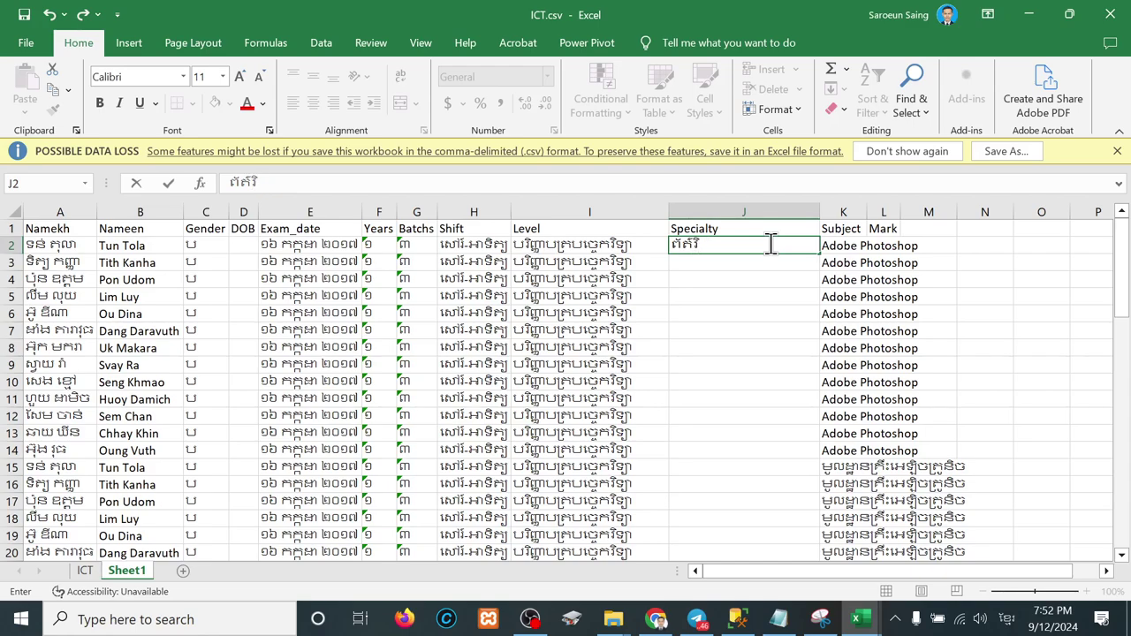
Step: Enter ព័ត៌វិទ្យា in J2 and fill it down column J through row 66
text(ព័ត៌វិទ្យា)
key(Tab)
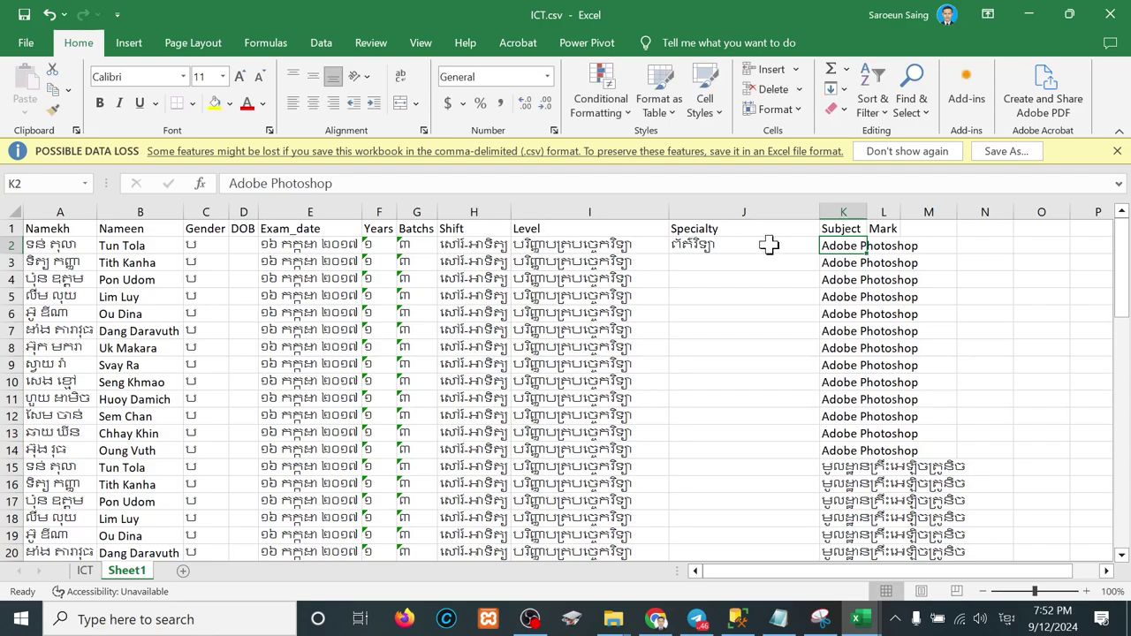
click(757, 244)
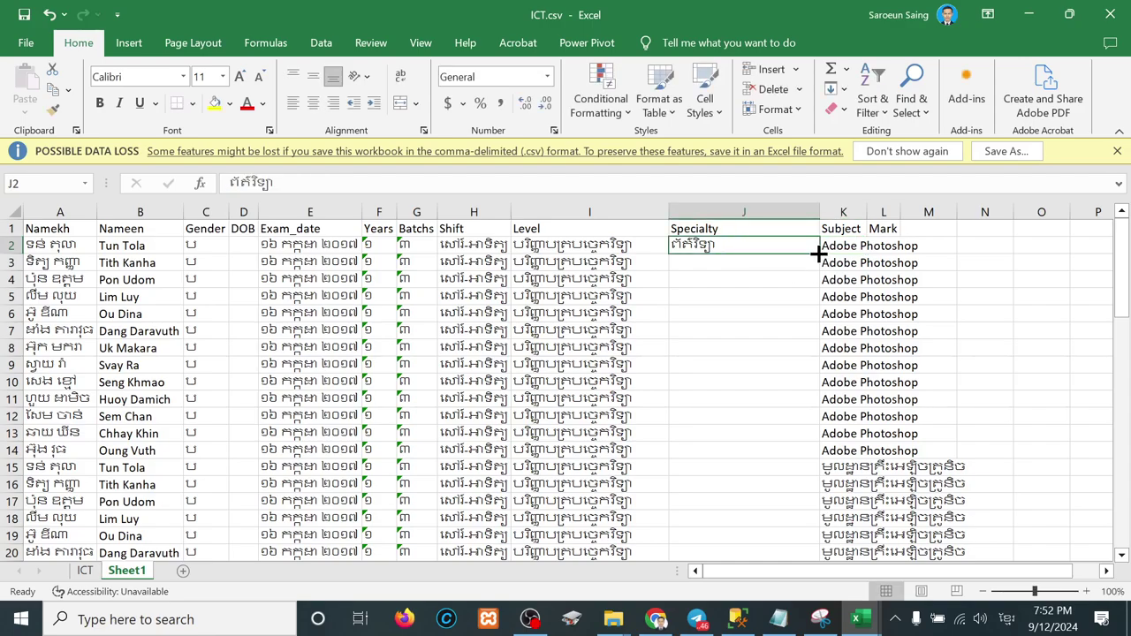
drag(818, 253, 769, 545)
click(763, 457)
scroll(763, 464, up, 3)
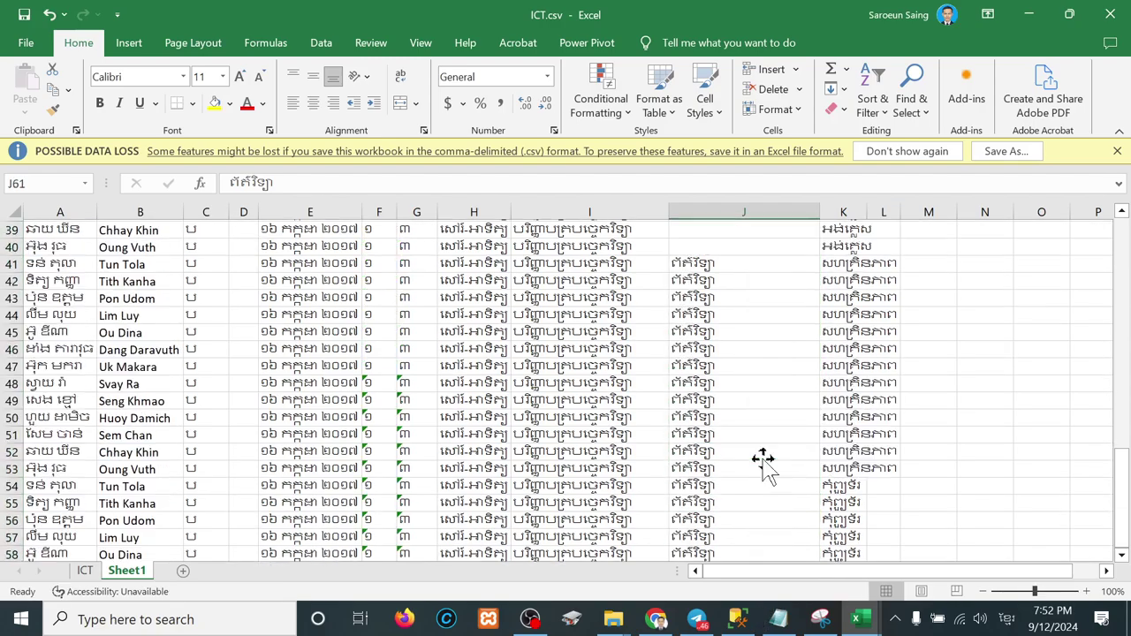
scroll(346, 538, up, 13)
Step: Copy the ICT score block E8:I20 into Sheet1 at L2, widening column K first
click(85, 571)
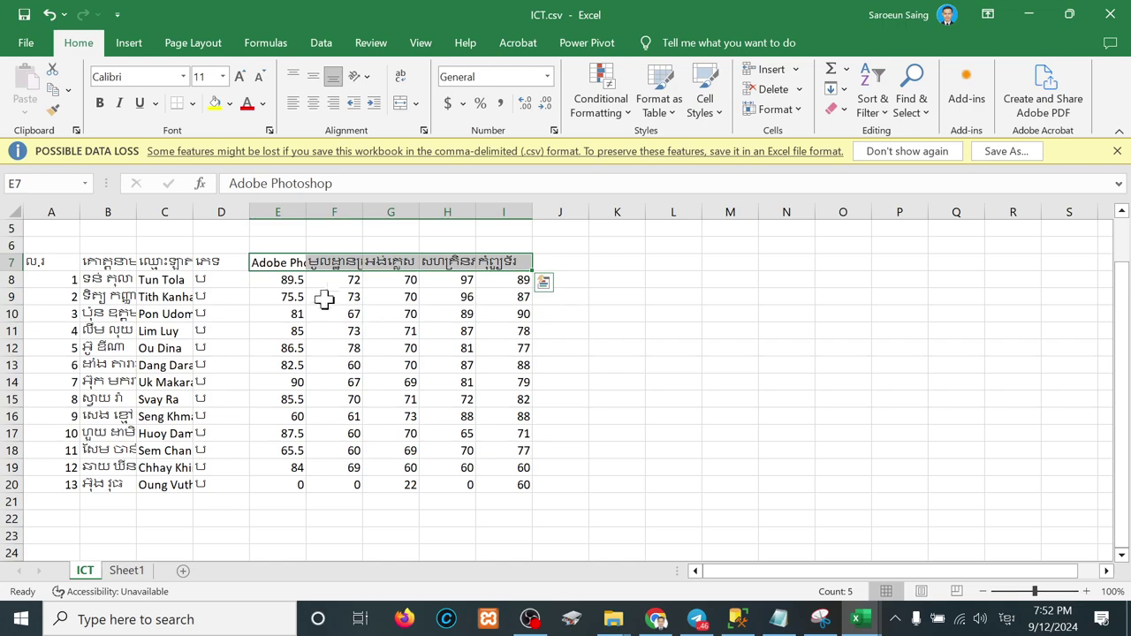
drag(281, 281, 495, 484)
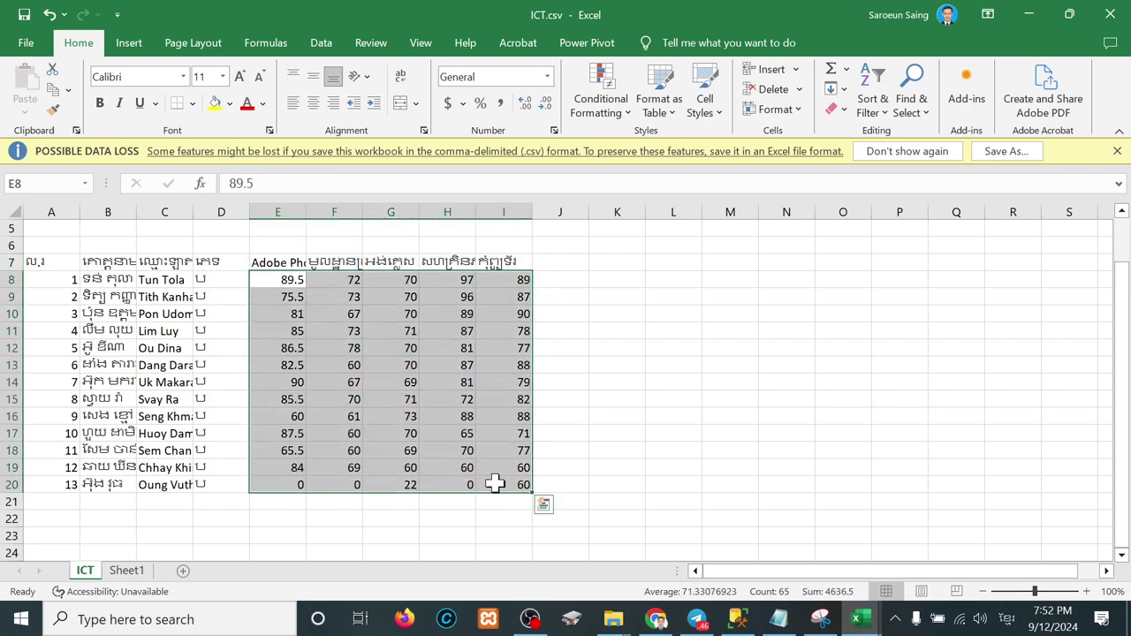
key(ctrl+c)
click(126, 571)
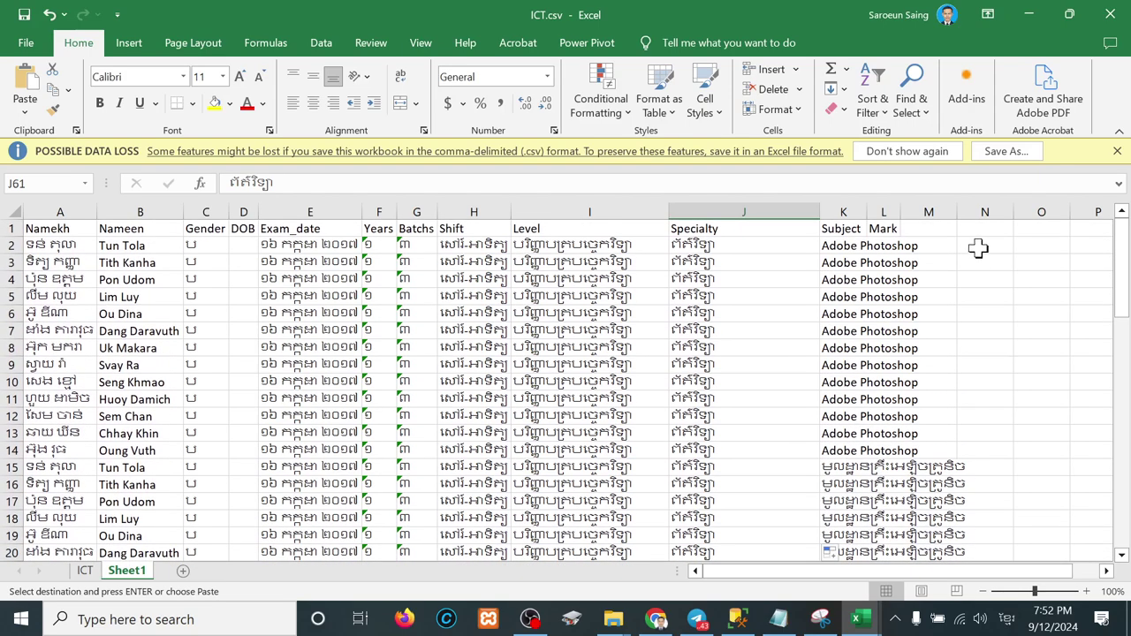
click(981, 252)
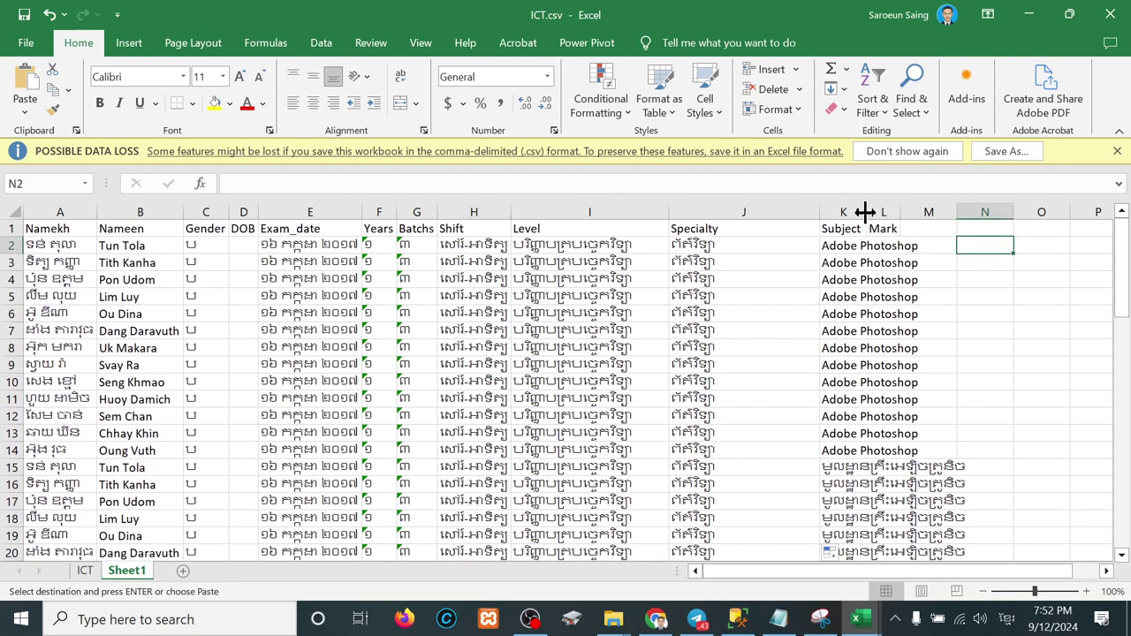
drag(864, 212, 970, 212)
click(981, 247)
key(ctrl+v)
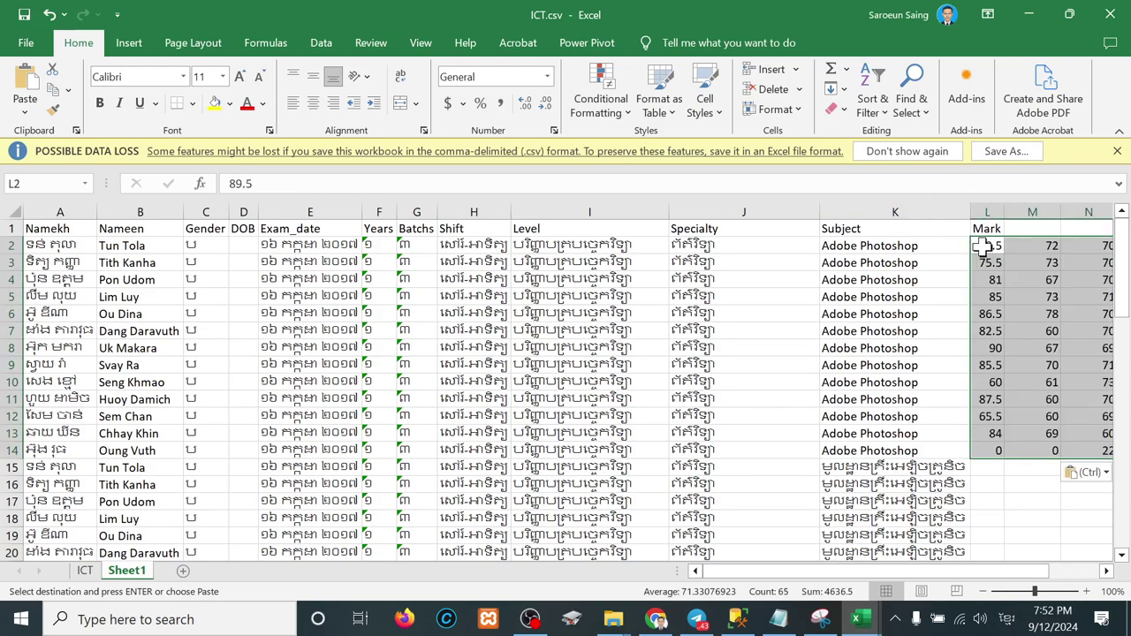
Step: Move the next subjects' marks under column L, starting at L15 and L28
drag(1054, 247, 1025, 454)
key(ctrl+c)
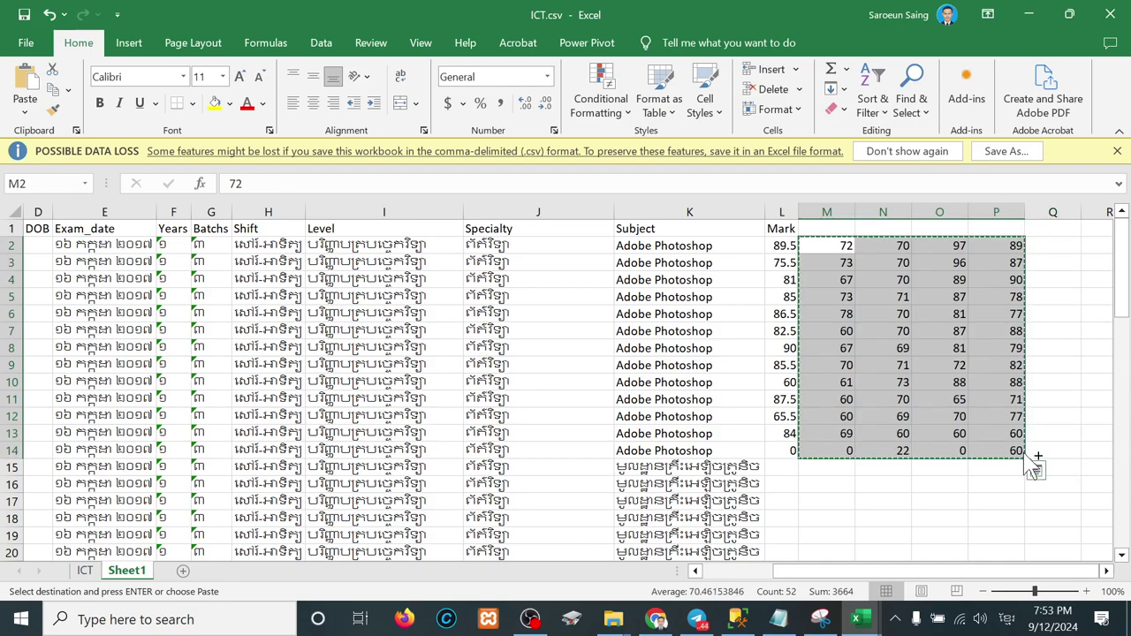
click(784, 468)
key(ctrl+v)
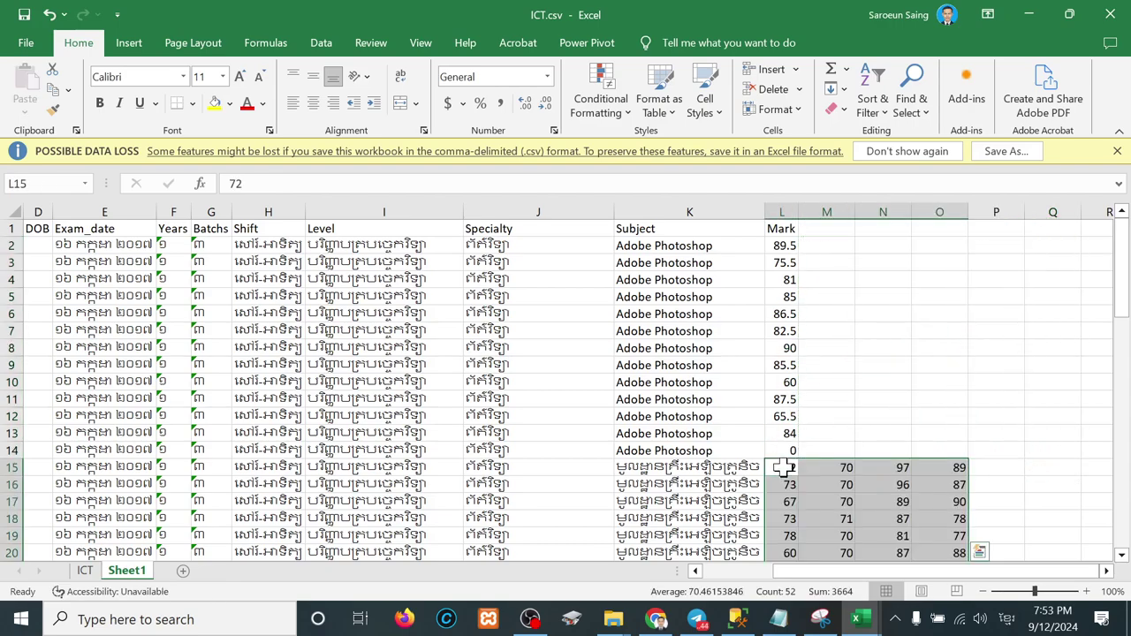
scroll(848, 519, down, 3)
drag(818, 332, 952, 535)
key(ctrl+c)
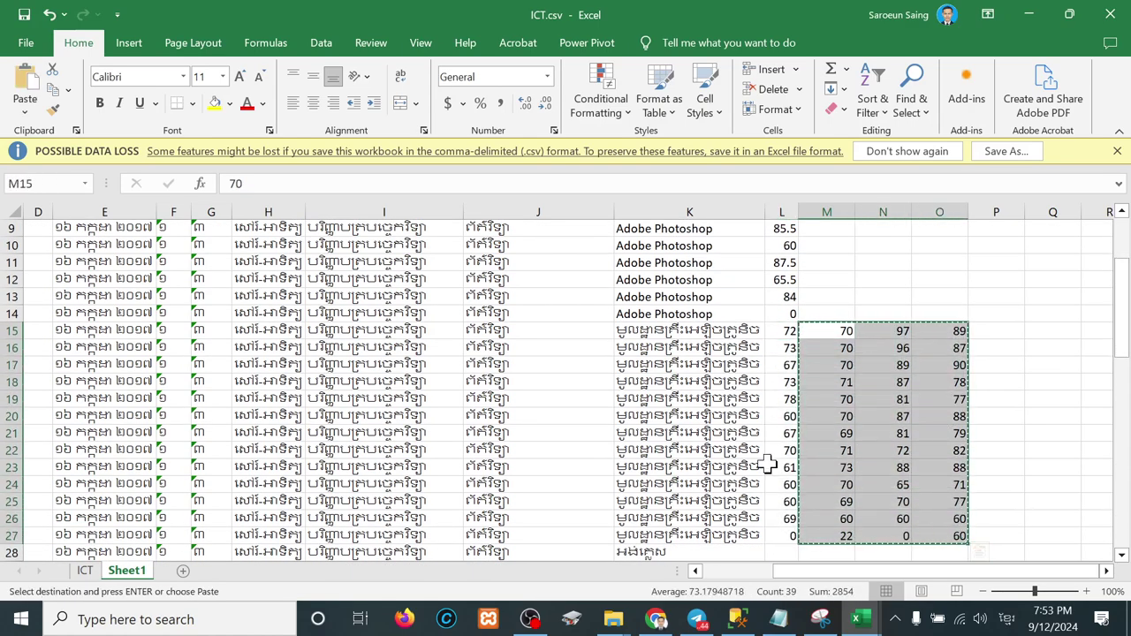
scroll(767, 465, down, 3)
click(786, 381)
key(ctrl+v)
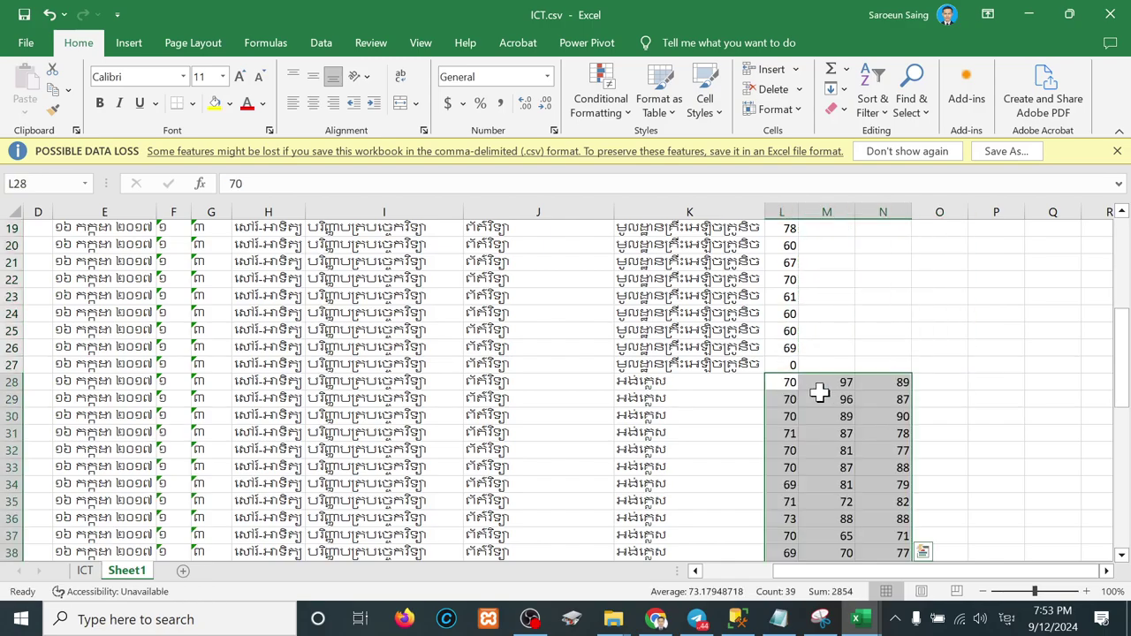
Step: Move the remaining marks into L41 and L54:L66, then select the completed student rows
drag(839, 382, 901, 420)
key(ctrl+x)
scroll(811, 432, up, 3)
scroll(778, 477, down, 4)
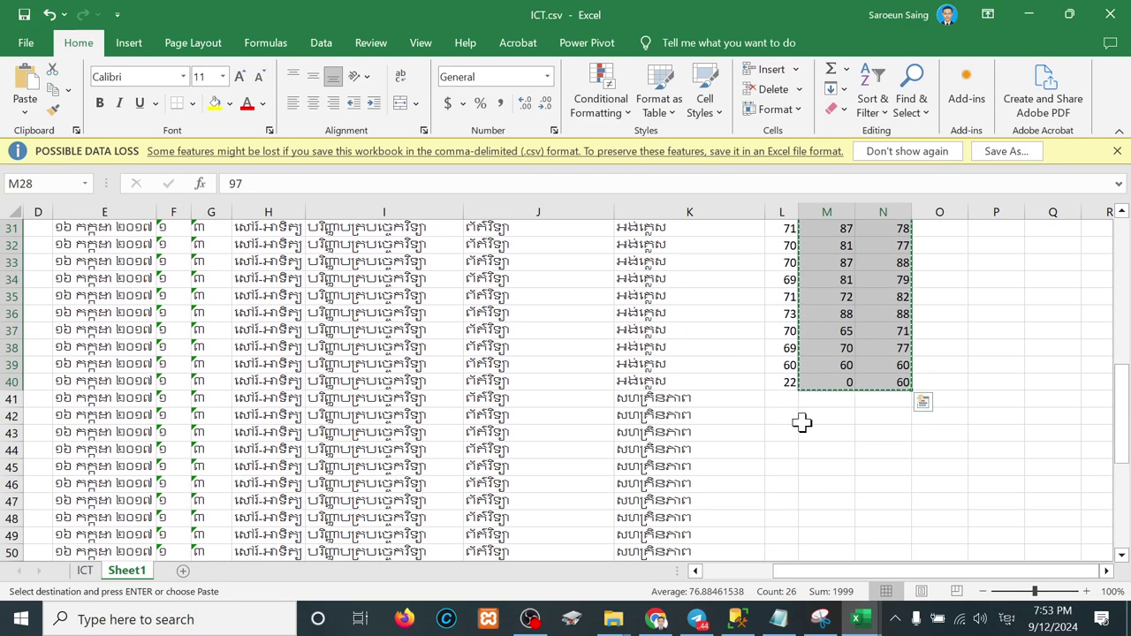
click(792, 398)
key(ctrl+v)
scroll(836, 452, down, 2)
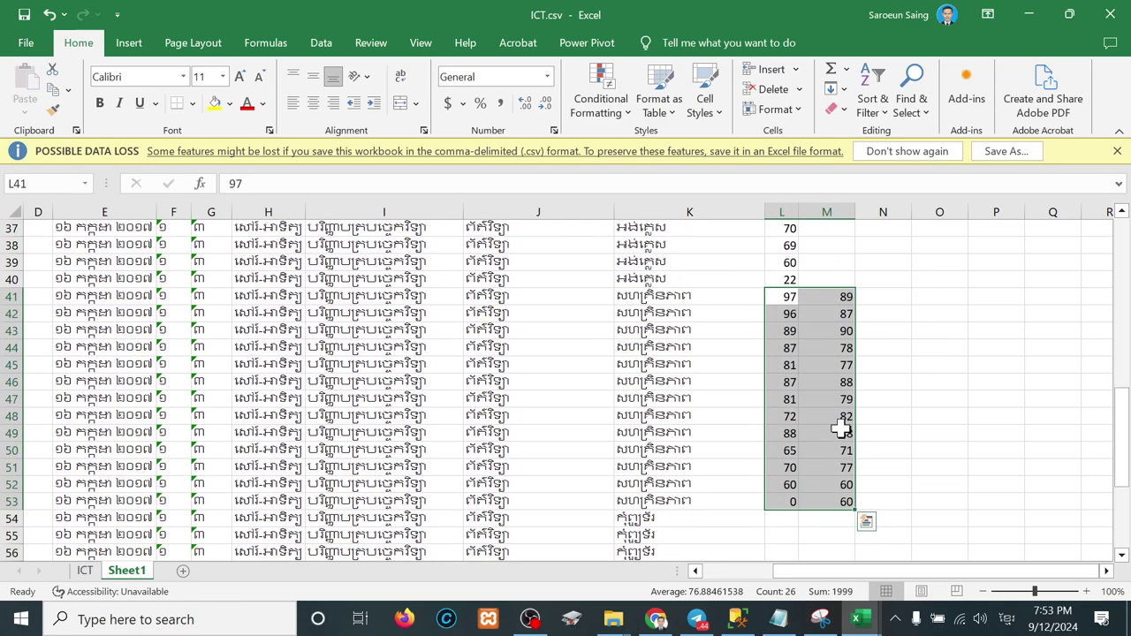
drag(840, 299, 837, 507)
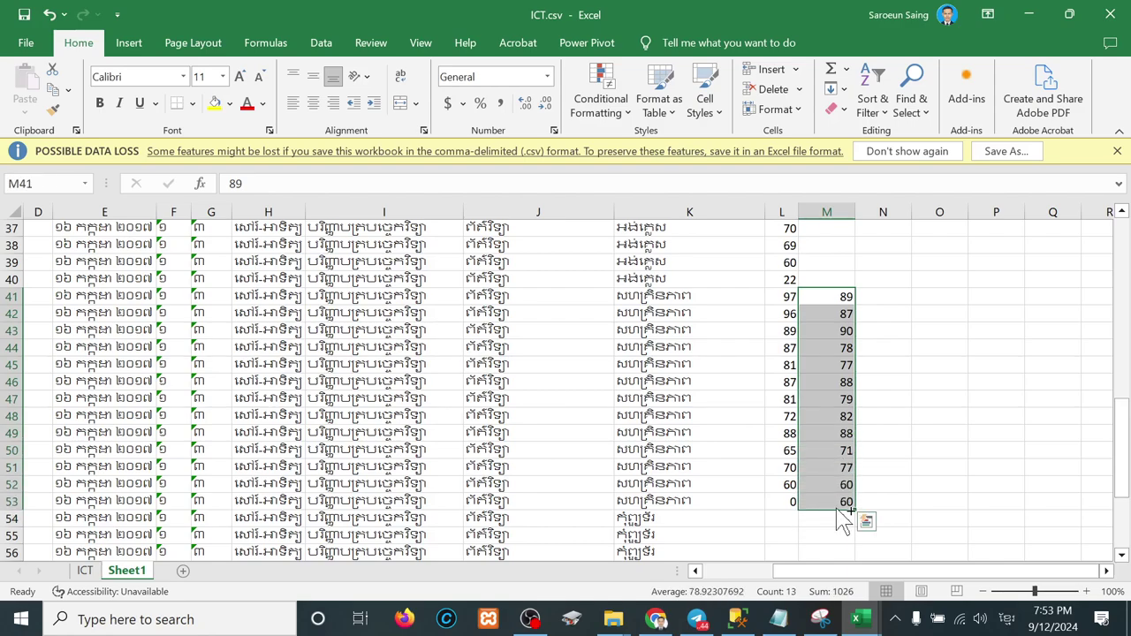
key(ctrl+x)
click(777, 518)
key(ctrl+v)
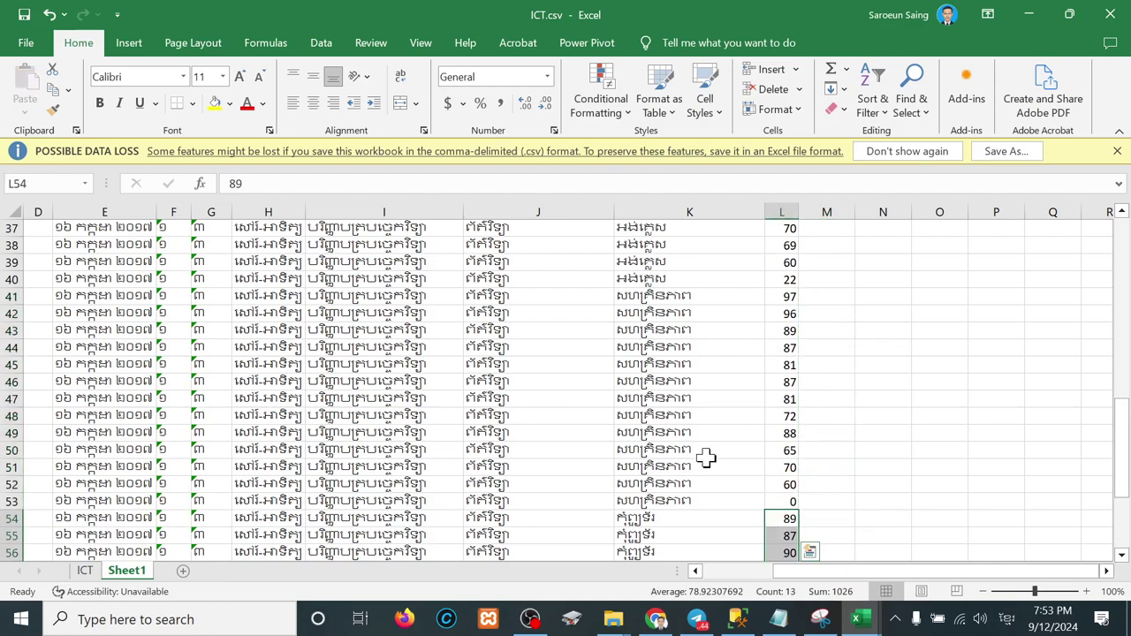
scroll(706, 457, down, 5)
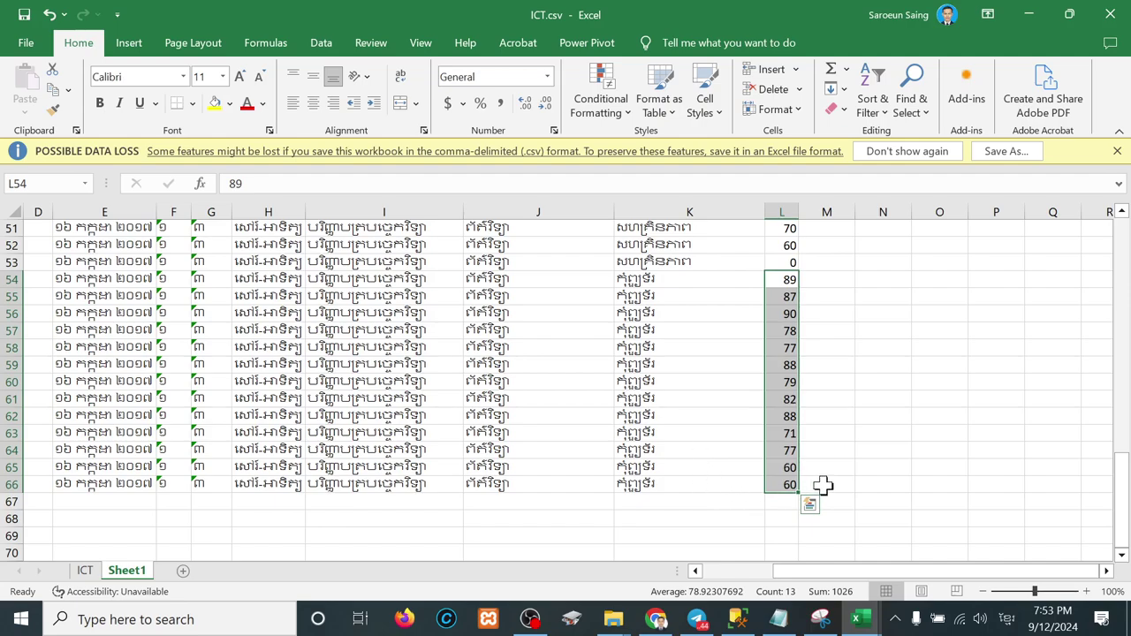
drag(784, 491, 31, 256)
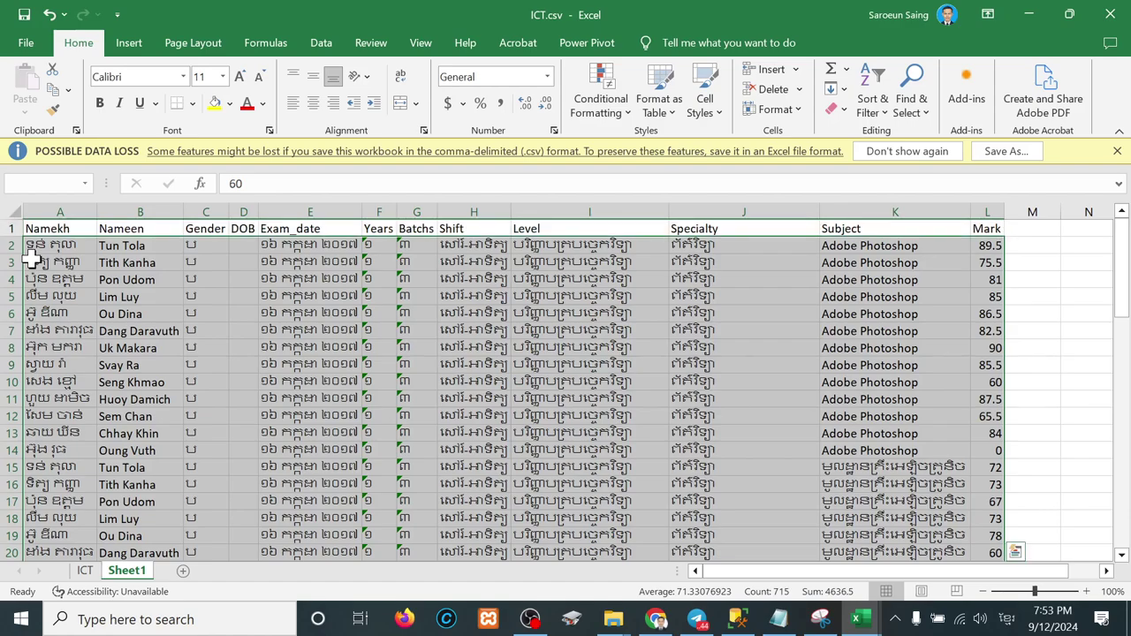
Step: Paste the copied rows into dbo.tbl_student's edit grid and re-execute it to show 135 rows
key(ctrl+c)
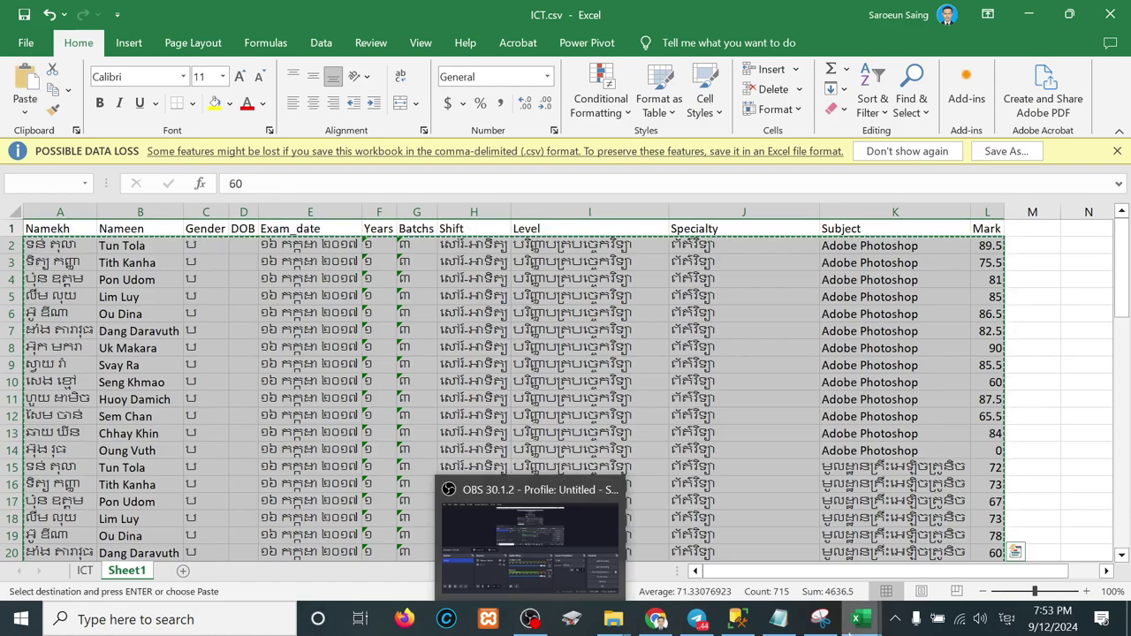
click(739, 618)
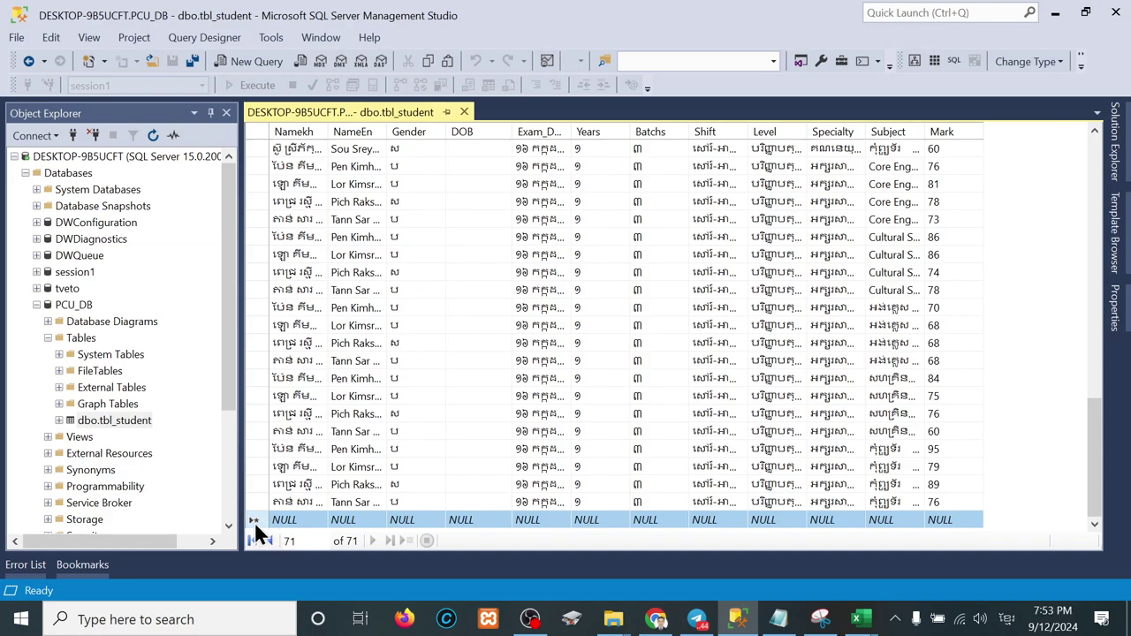
key(ctrl+v)
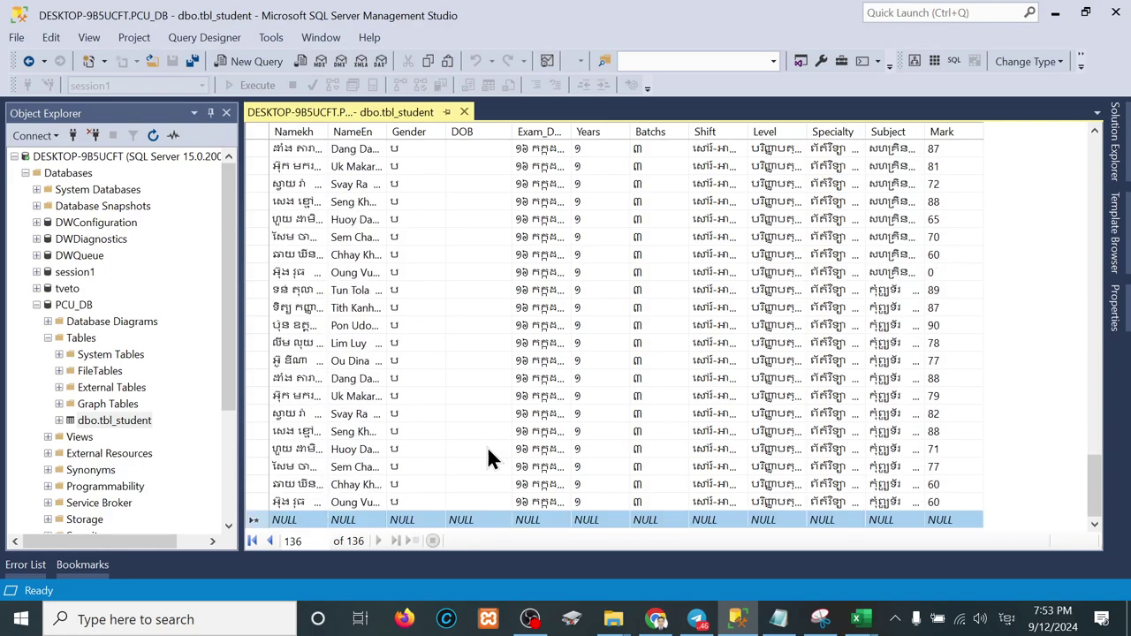
right_click(258, 132)
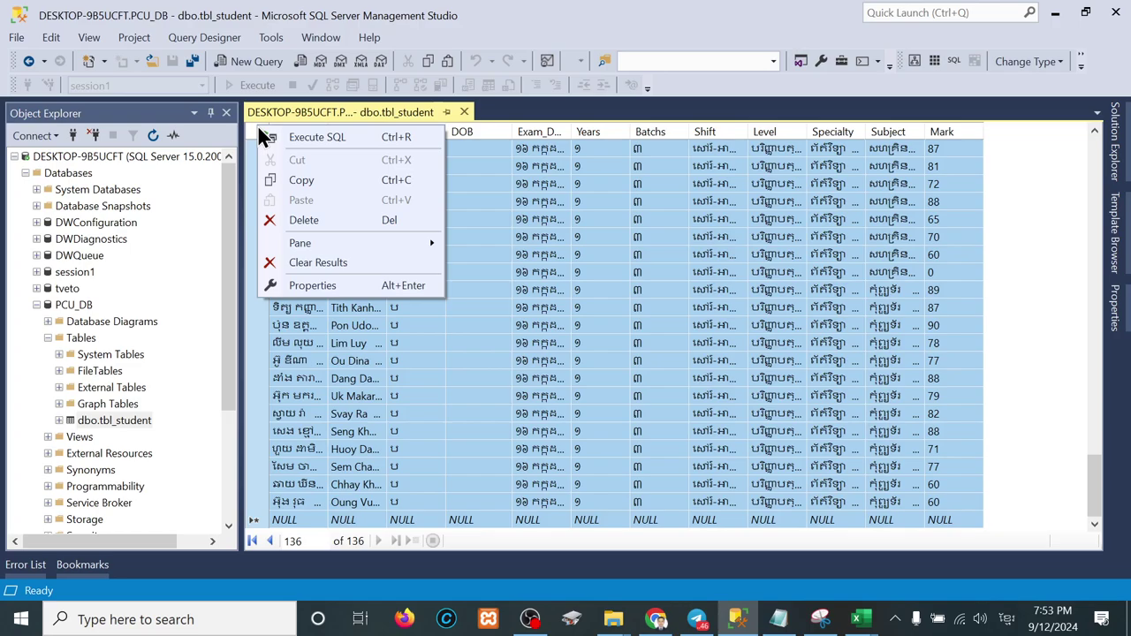
click(341, 137)
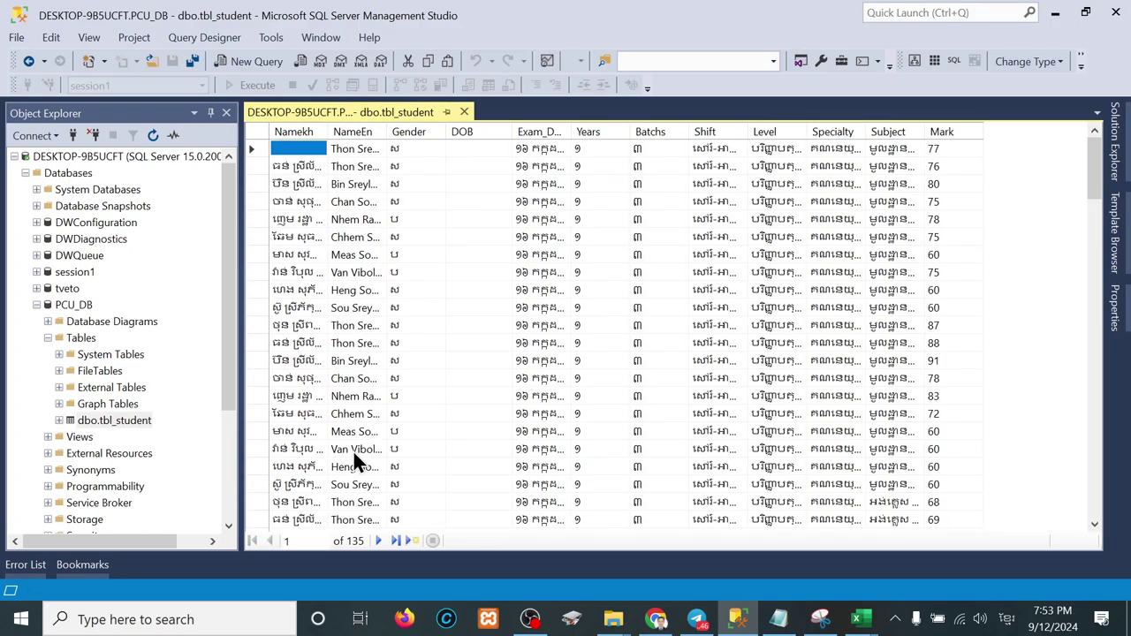
scroll(524, 463, down, 20)
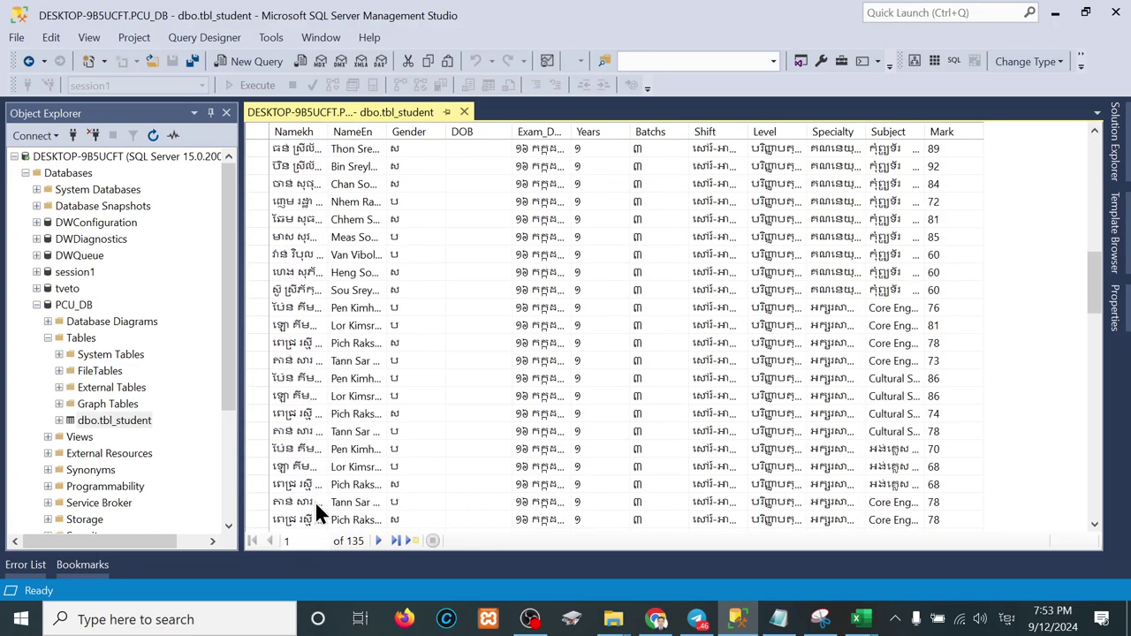
scroll(314, 501, down, 5)
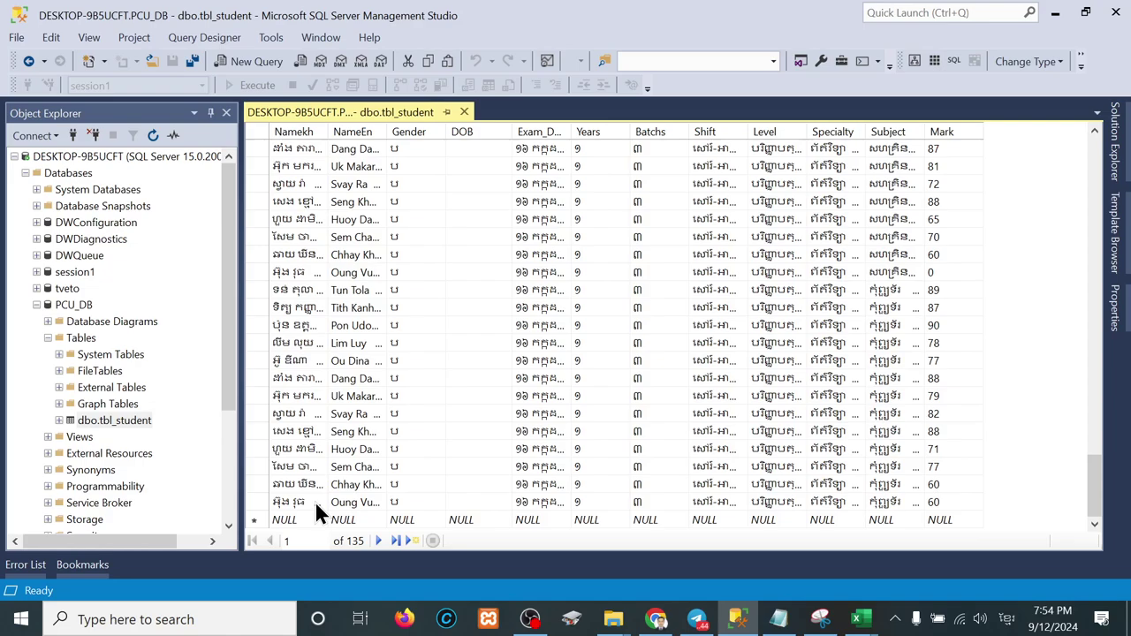
click(1053, 17)
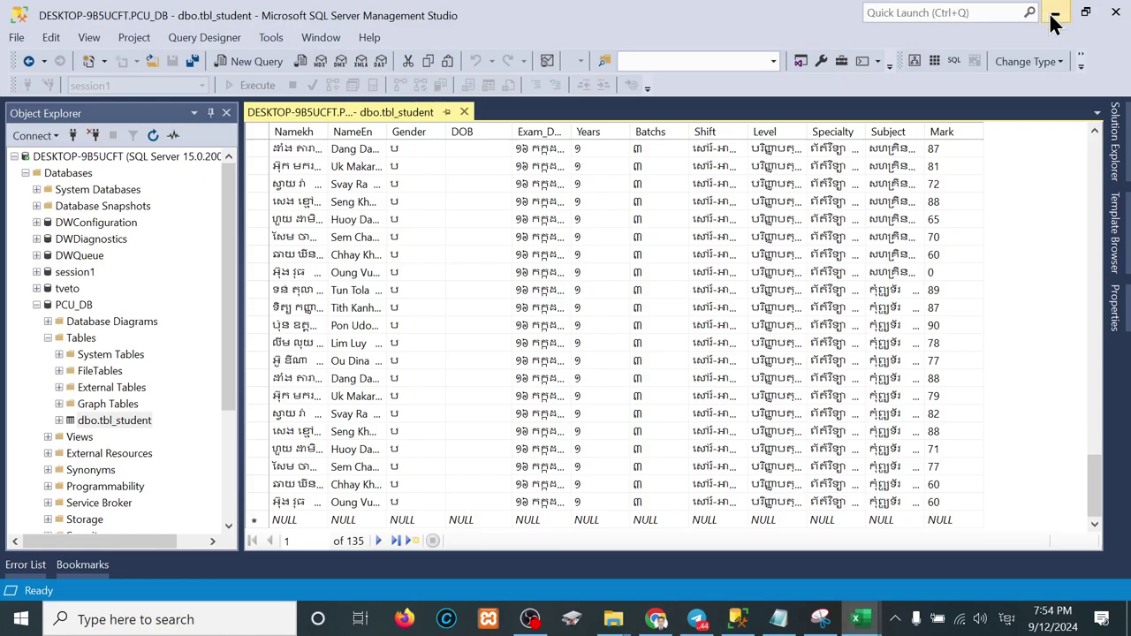
Step: Create a blank Book1 workbook and select the entire ICT.csv worksheet
click(253, 428)
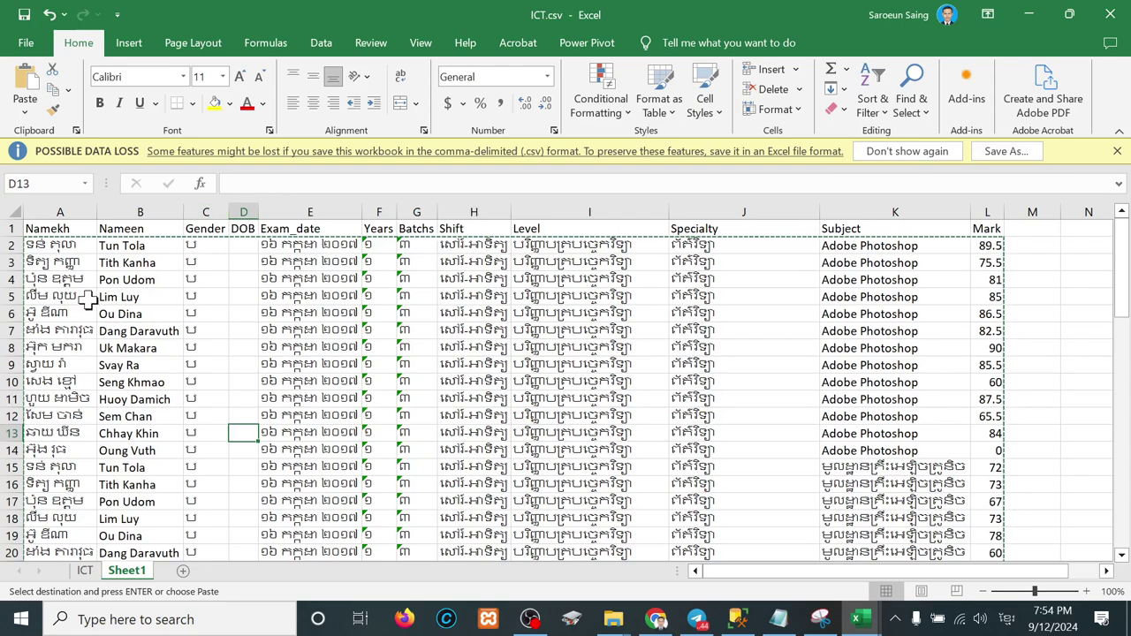
key(ctrl+n)
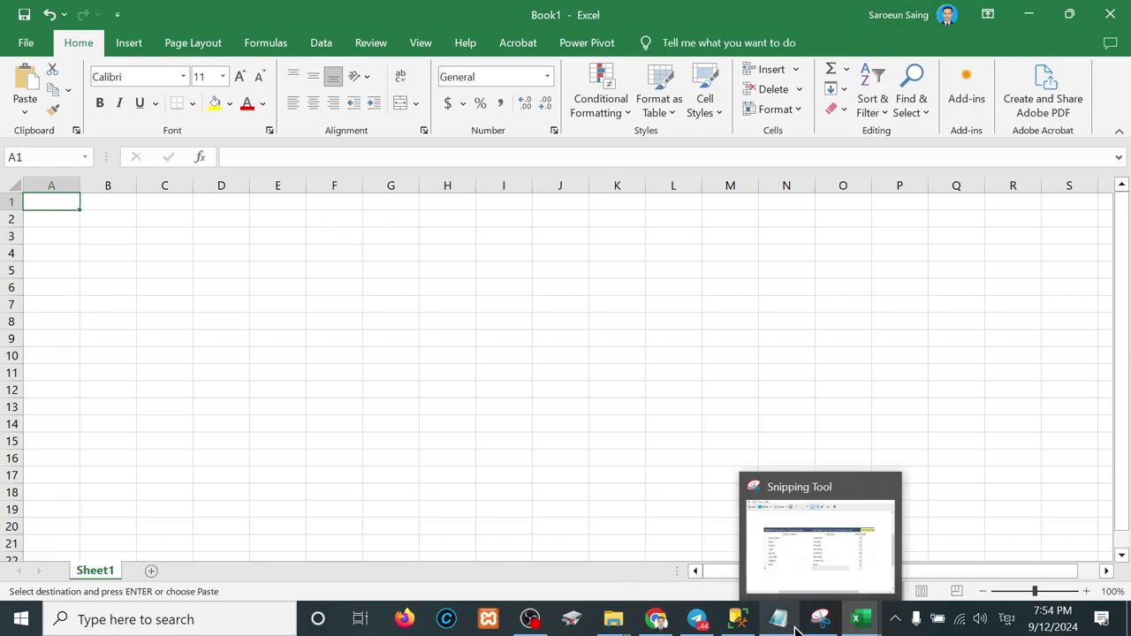
mouse_move(748, 625)
mouse_move(855, 618)
click(835, 532)
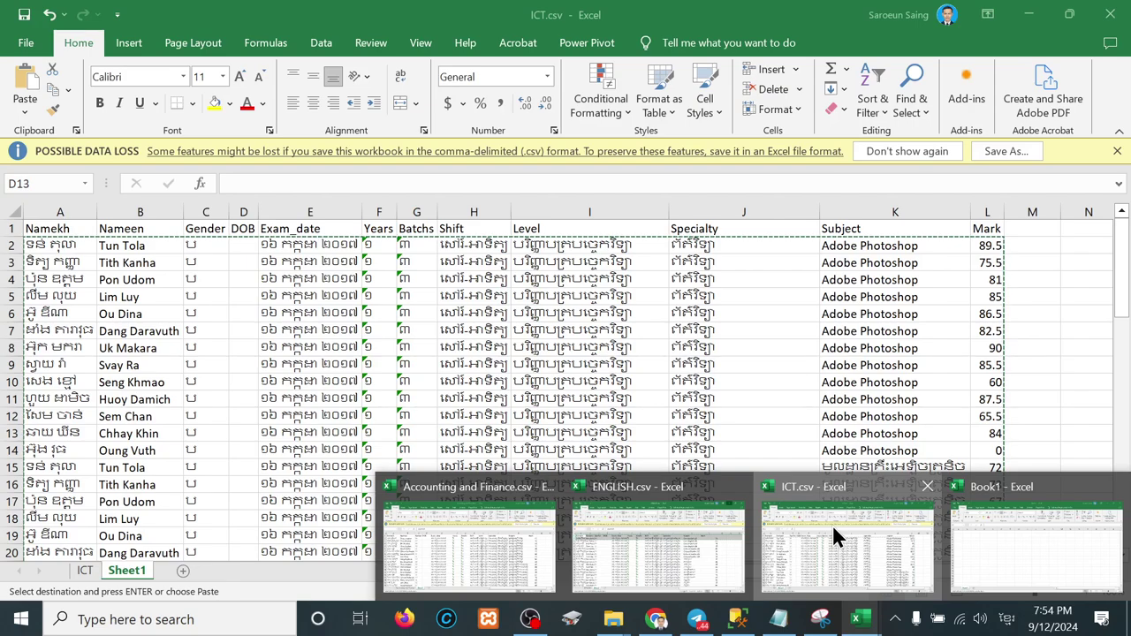
click(16, 214)
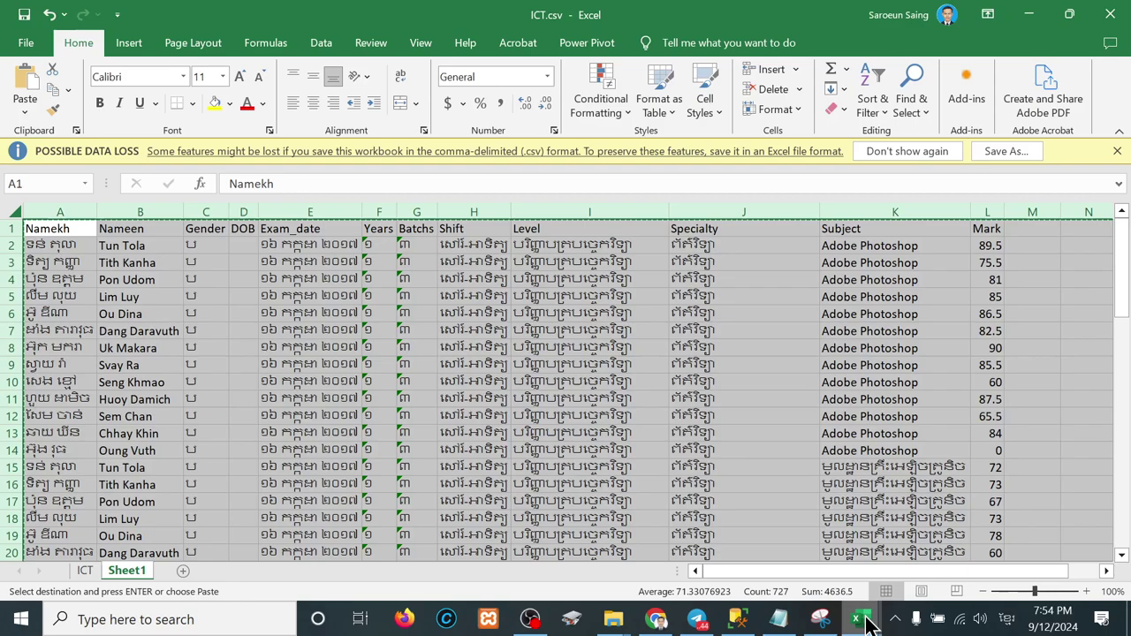
Step: Paste the ICT student data into Book1 at A1, then minimize Book1
mouse_move(857, 616)
click(995, 532)
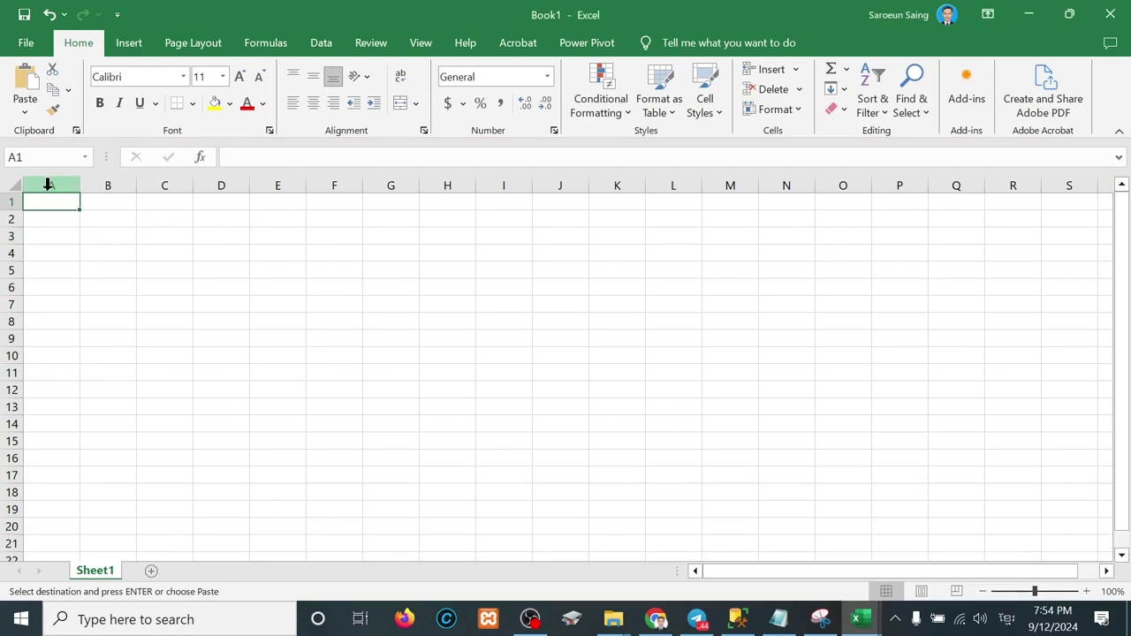
key(ctrl+v)
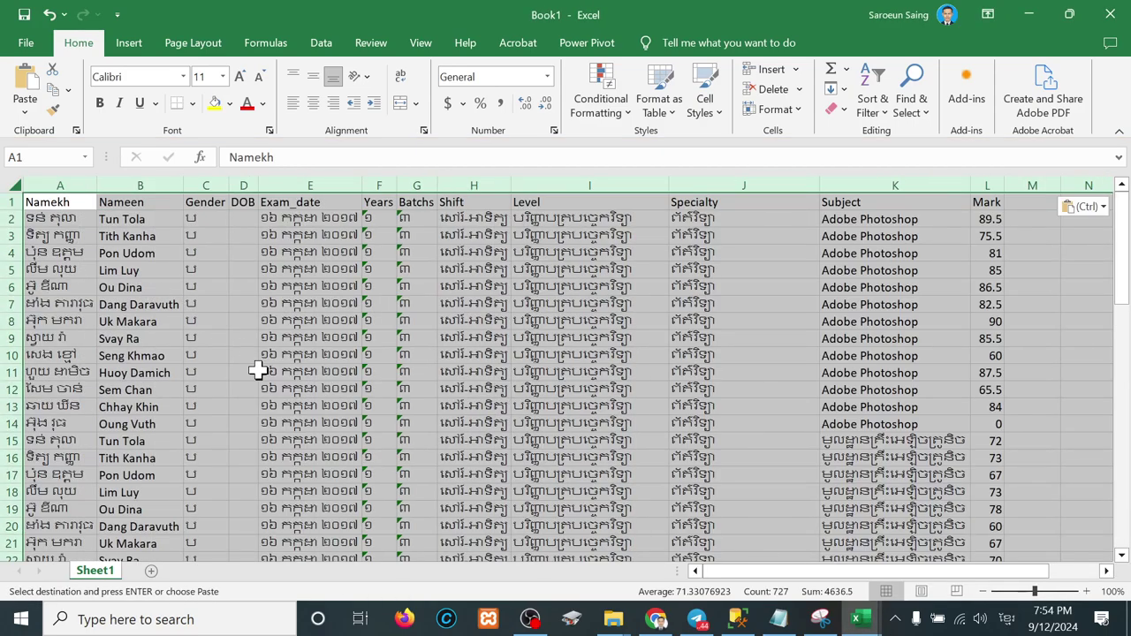
scroll(257, 370, down, 5)
scroll(258, 370, up, 5)
scroll(257, 371, down, 19)
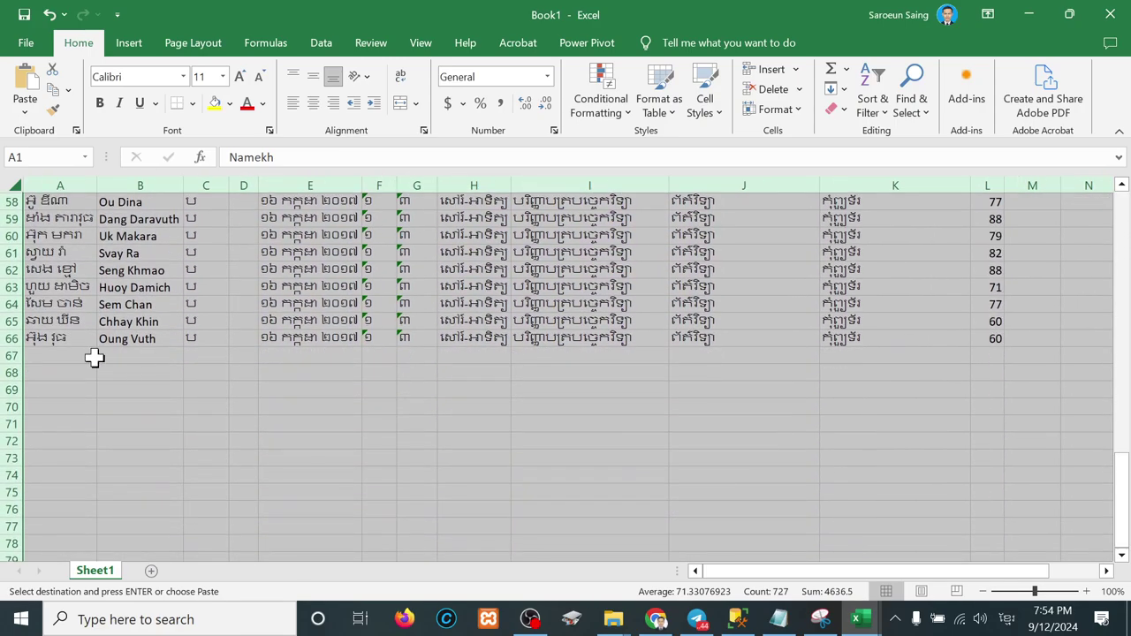
click(94, 357)
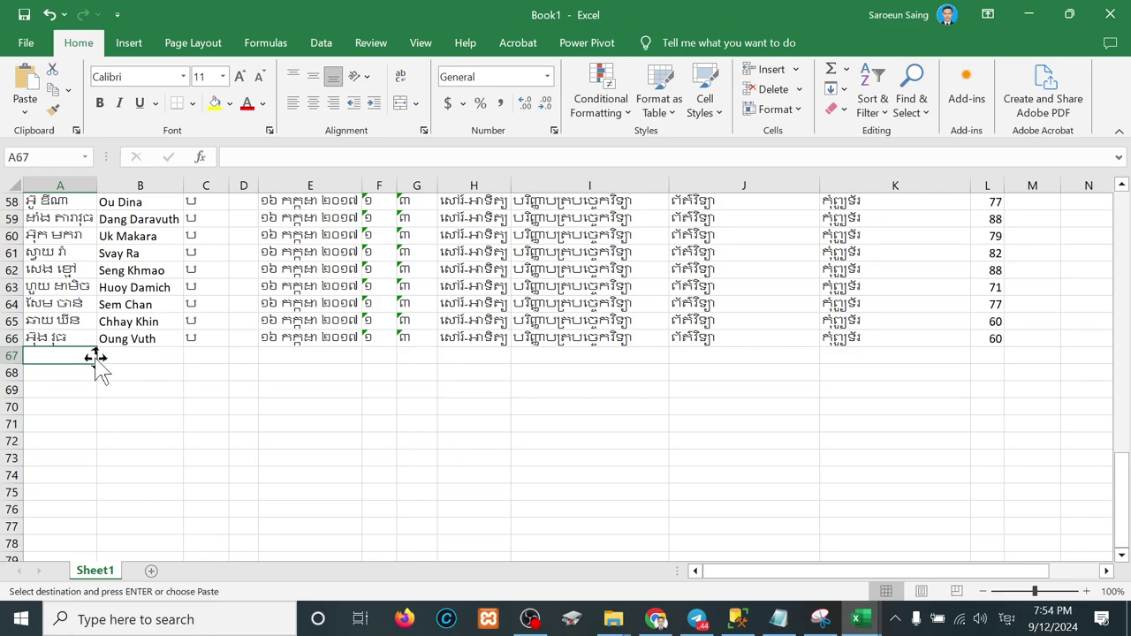
click(1028, 25)
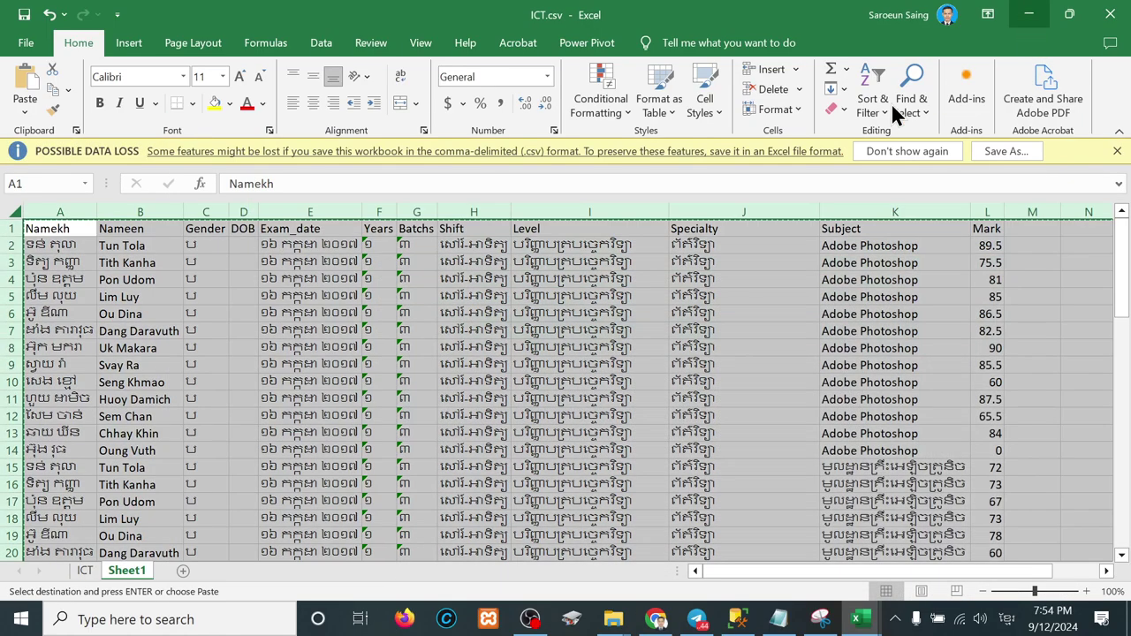
Step: Close ICT.csv, saving it in CSV format
click(1111, 25)
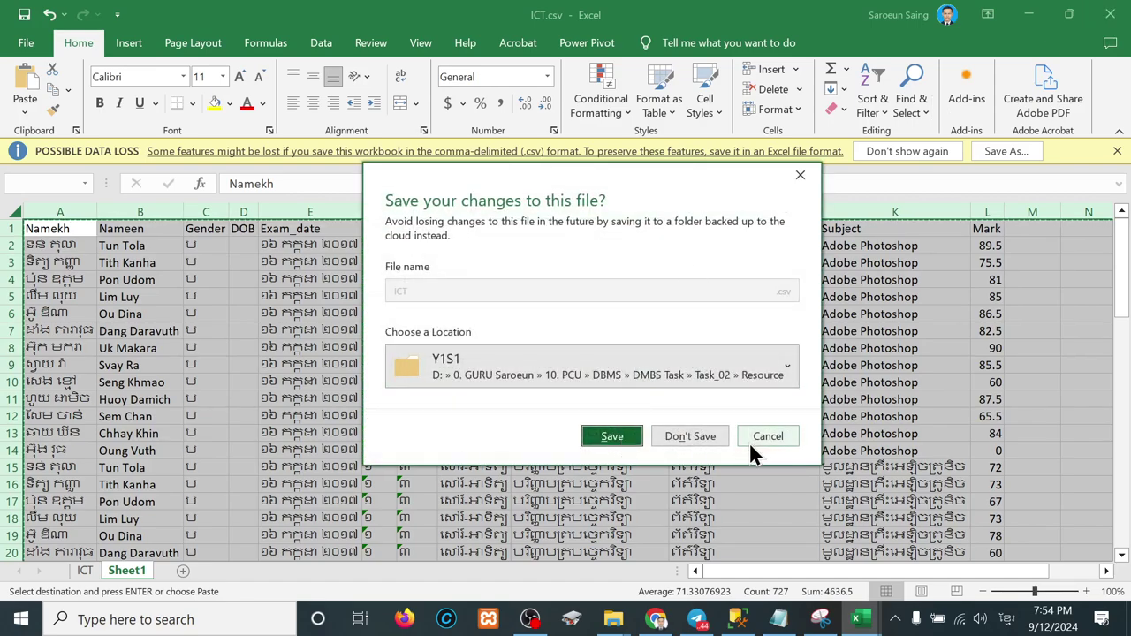
click(623, 435)
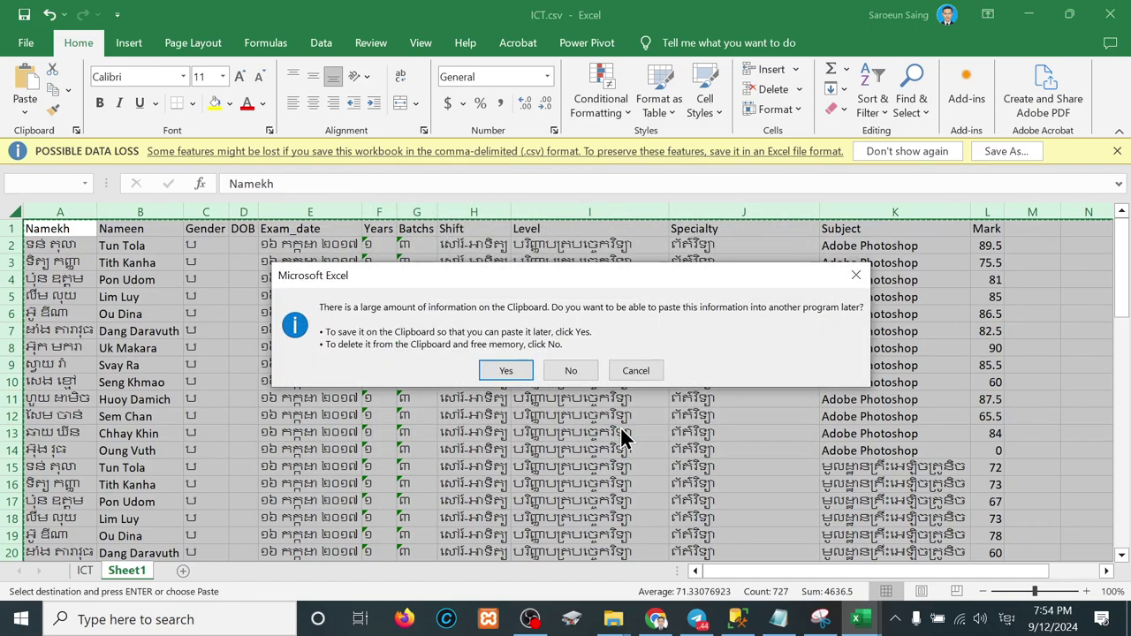
click(519, 372)
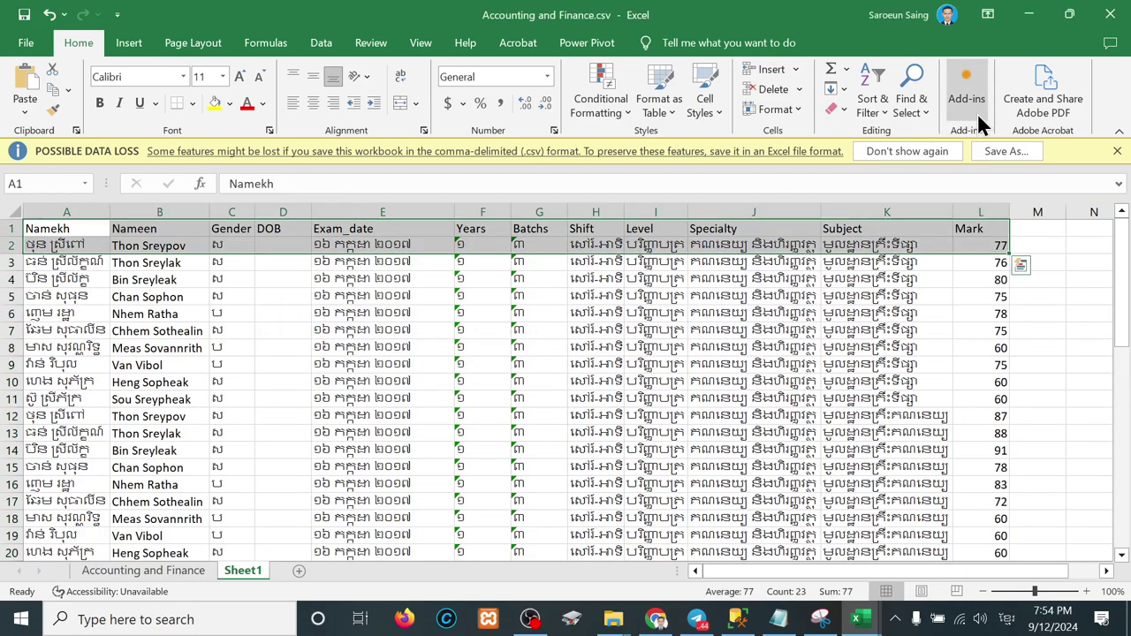
Step: Copy Accounting and Finance rows A1:L51 into Book1 starting at row 67
click(192, 471)
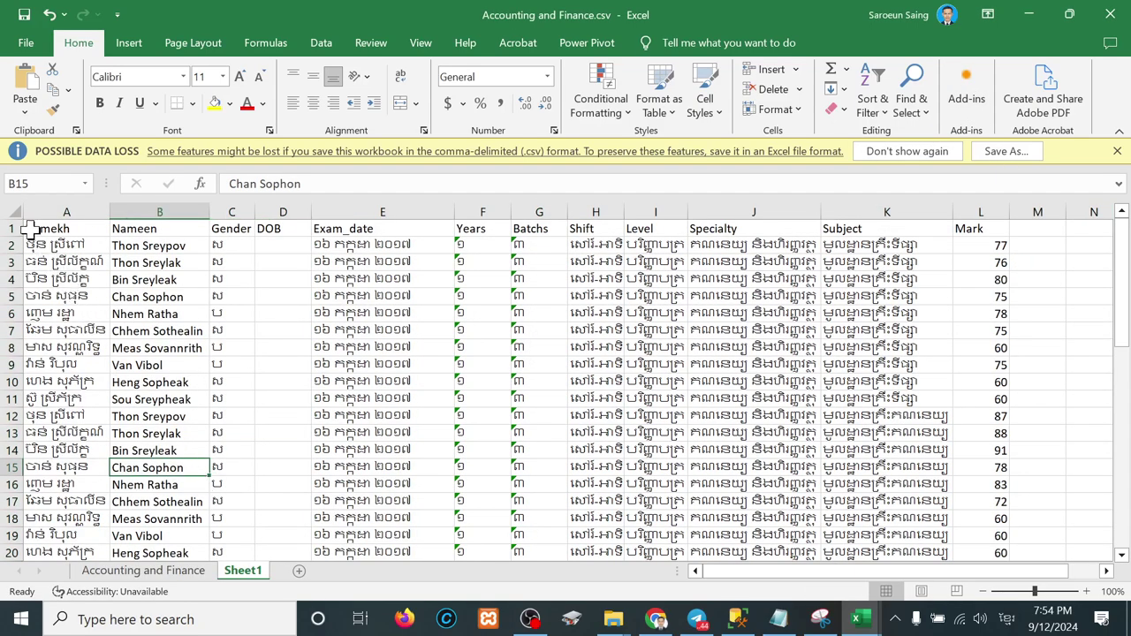
drag(19, 228, 998, 534)
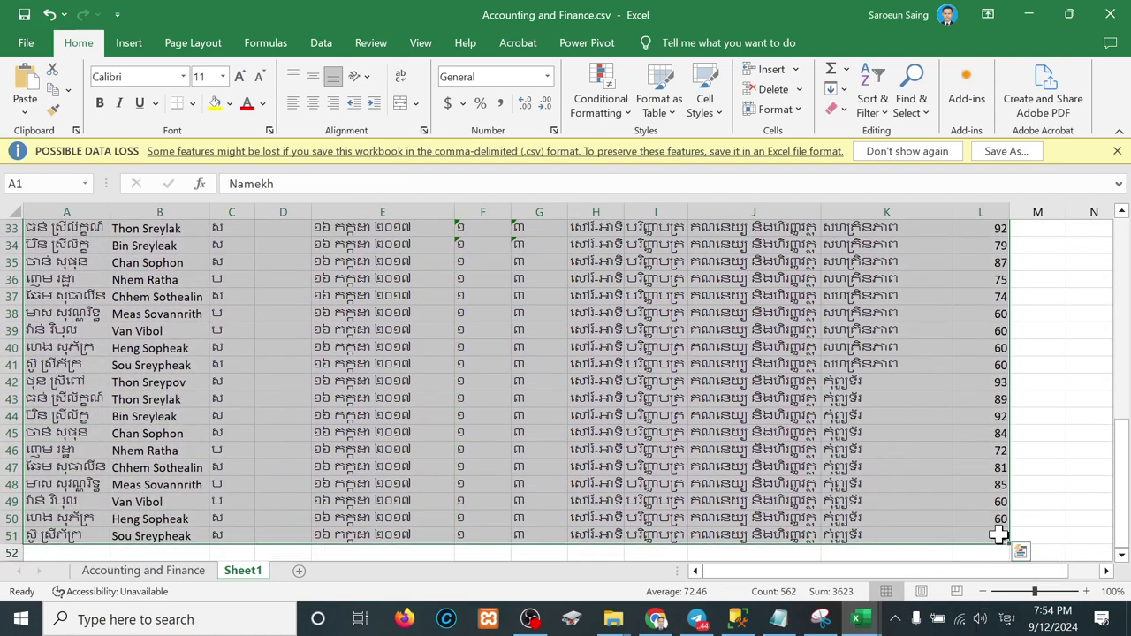
key(ctrl+c)
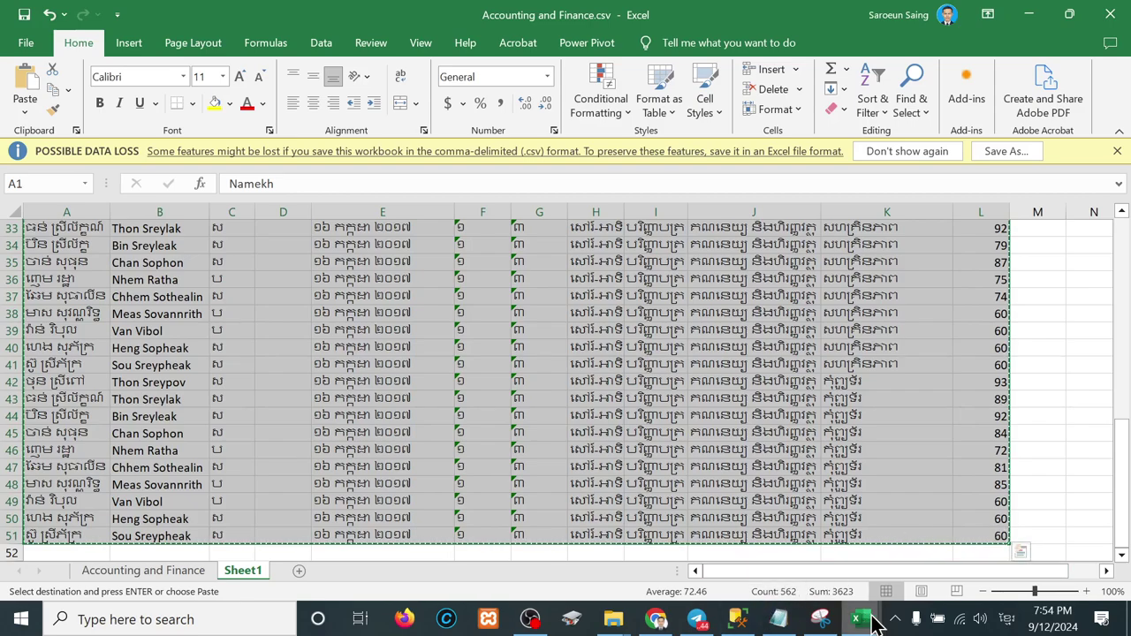
mouse_move(858, 618)
click(1039, 530)
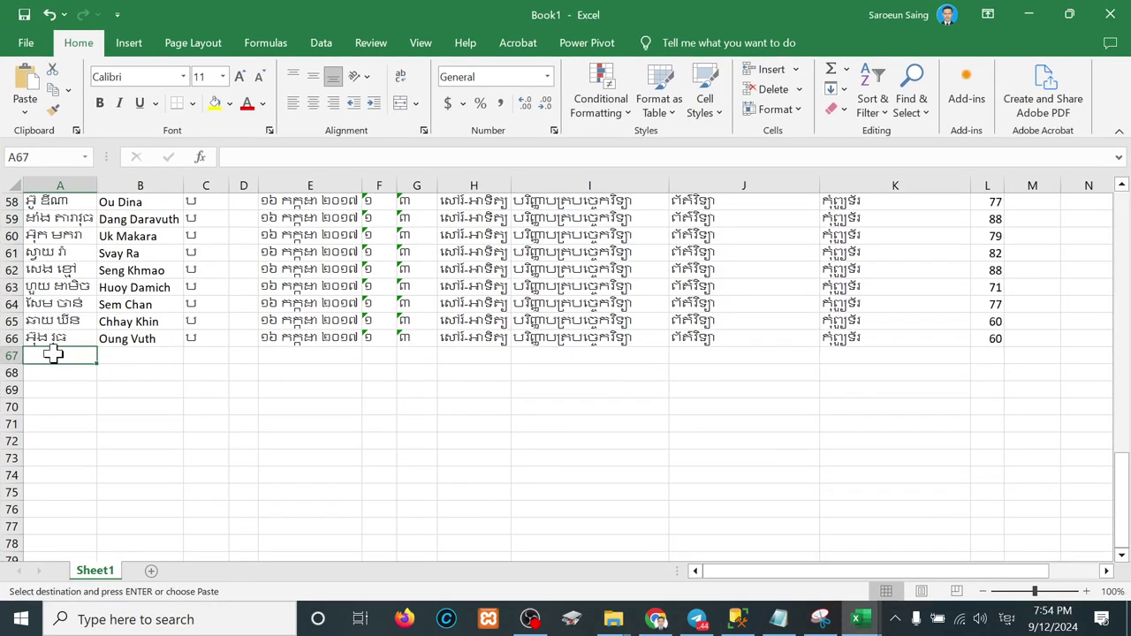
key(ctrl+v)
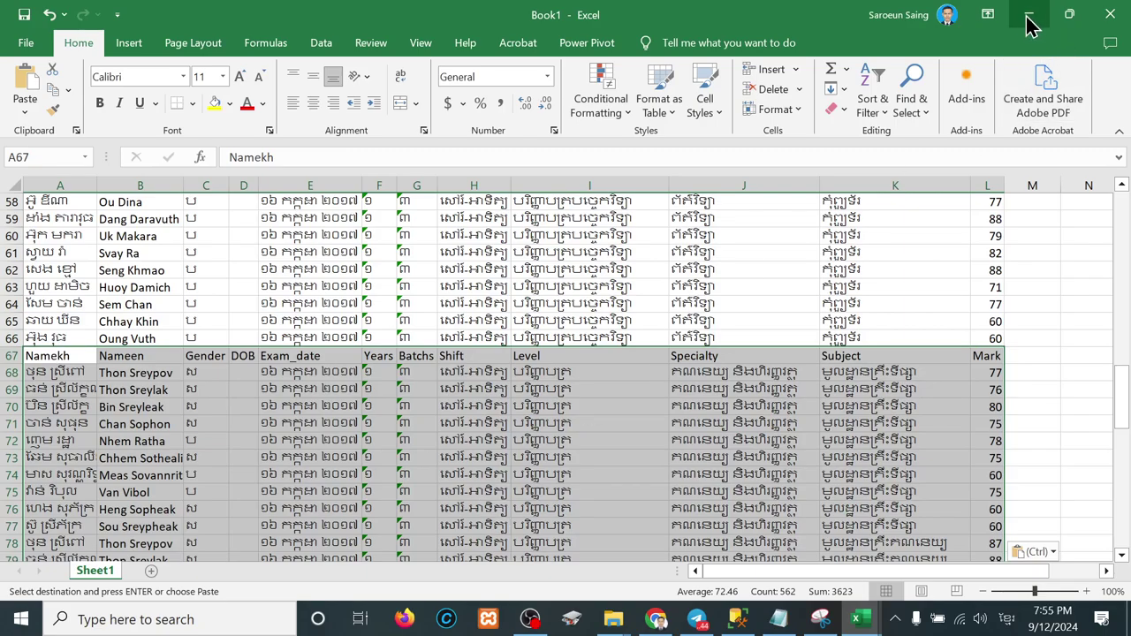
Step: Close Accounting and Finance.csv, saving it in CSV format
click(1025, 20)
click(1109, 15)
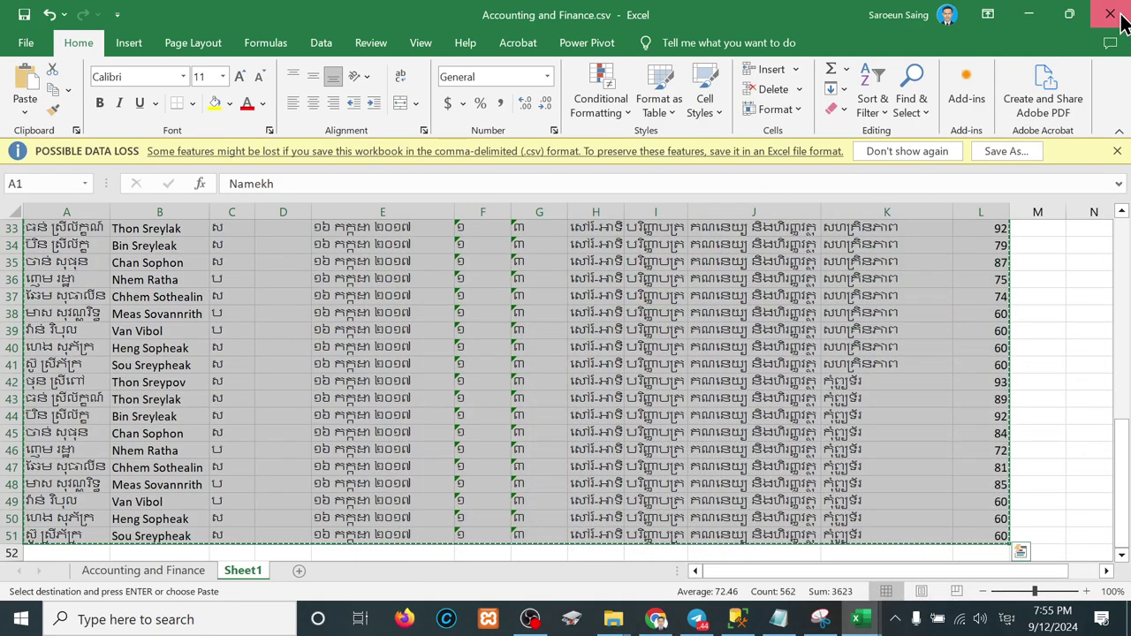
click(585, 439)
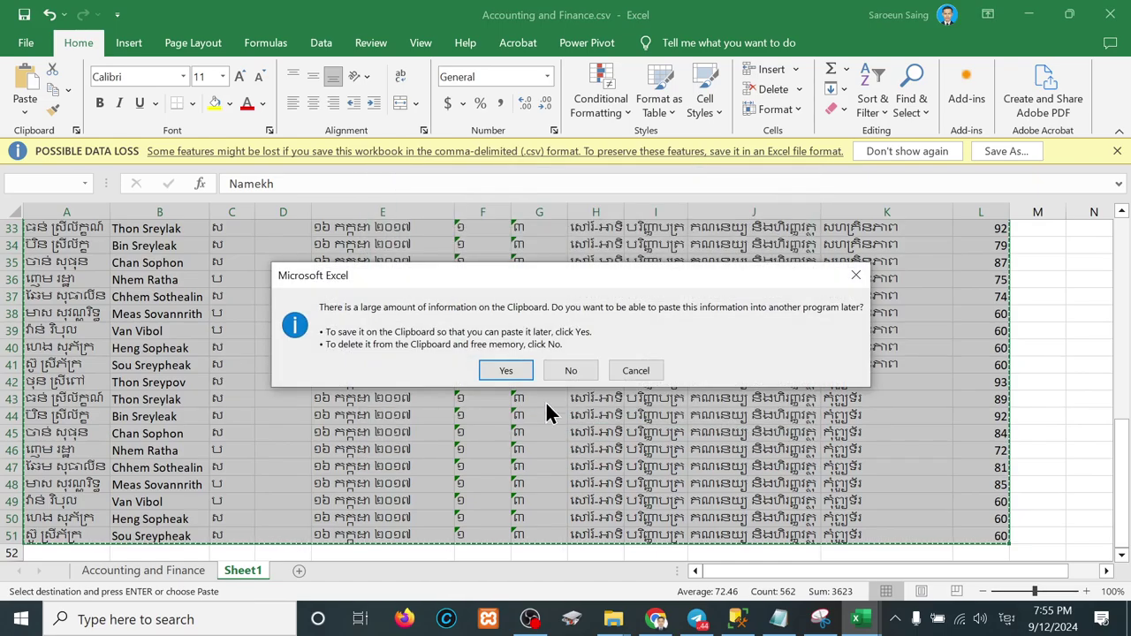
click(518, 375)
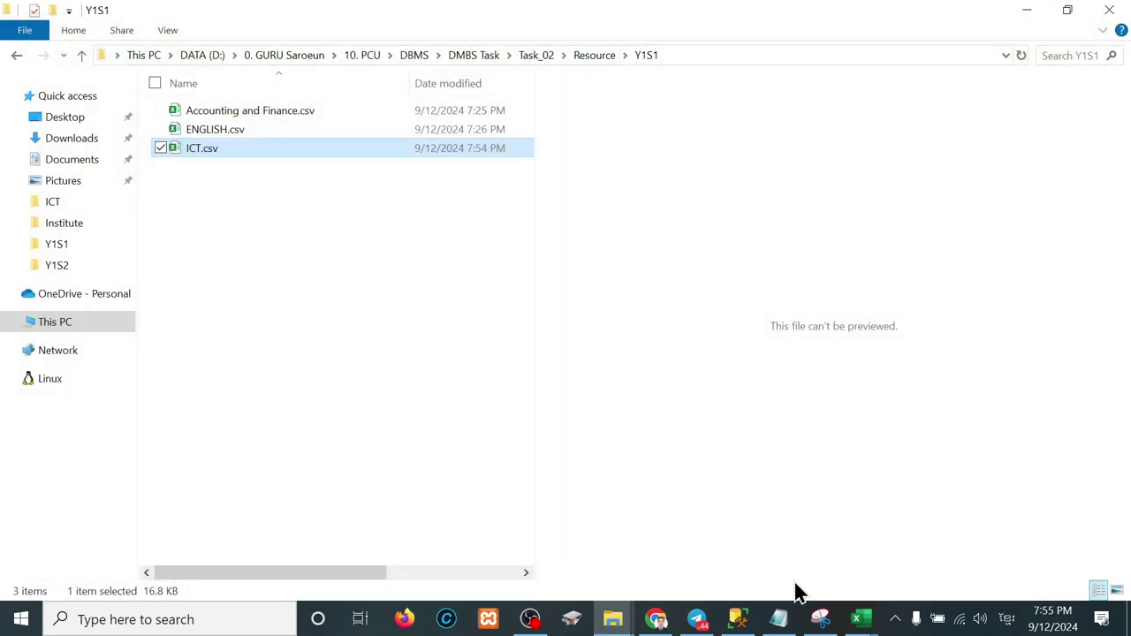
click(857, 619)
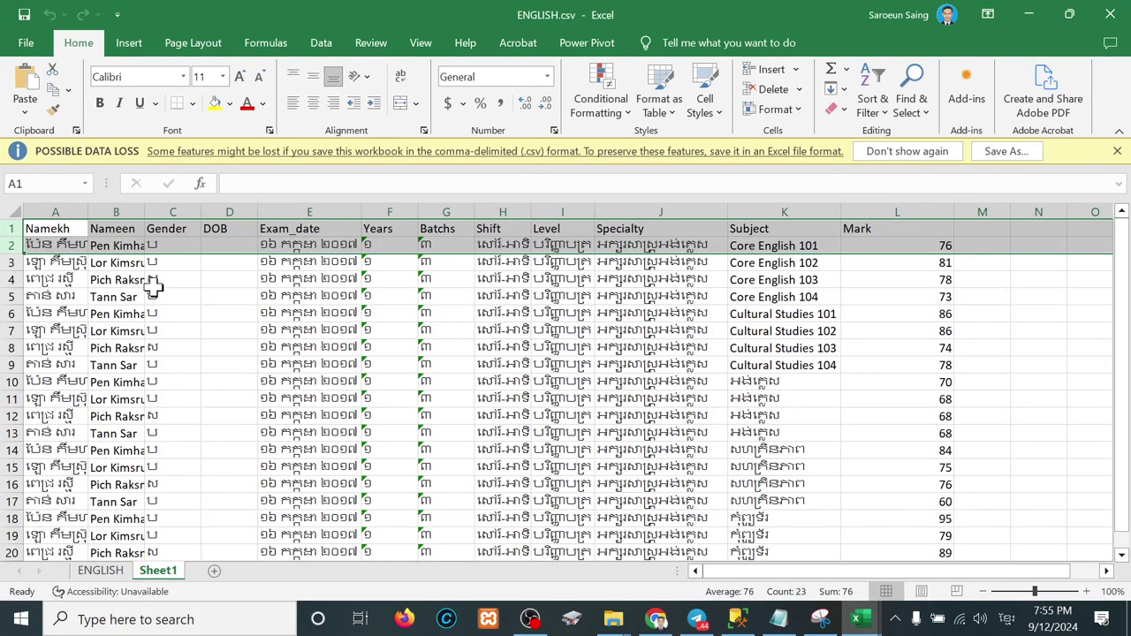
key(Escape)
drag(56, 237, 904, 462)
key(ctrl+c)
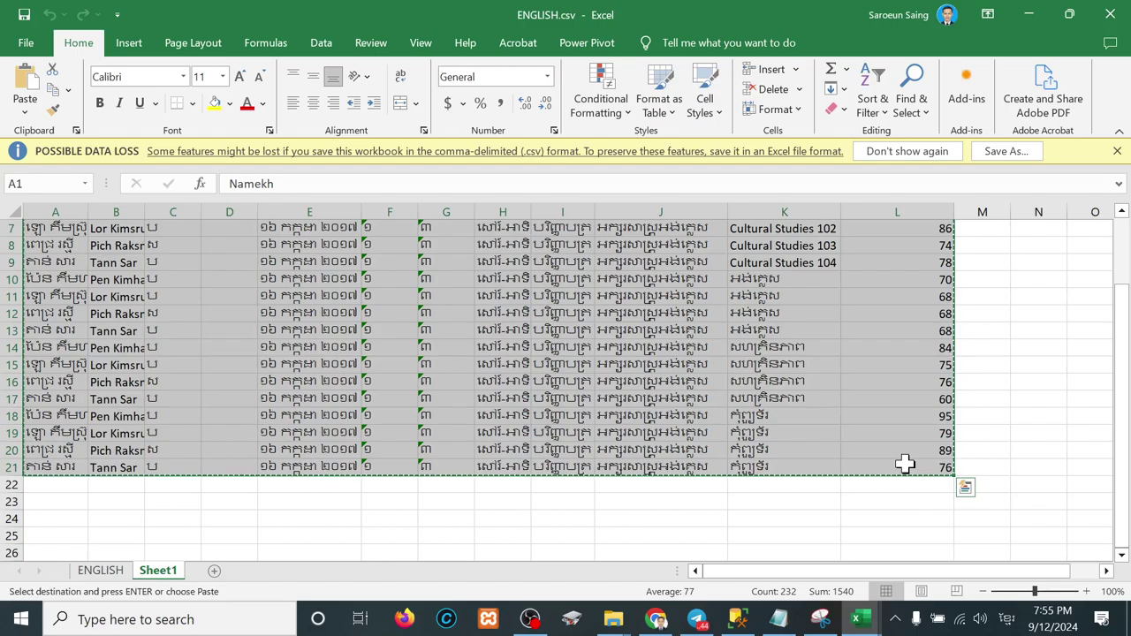
click(1029, 15)
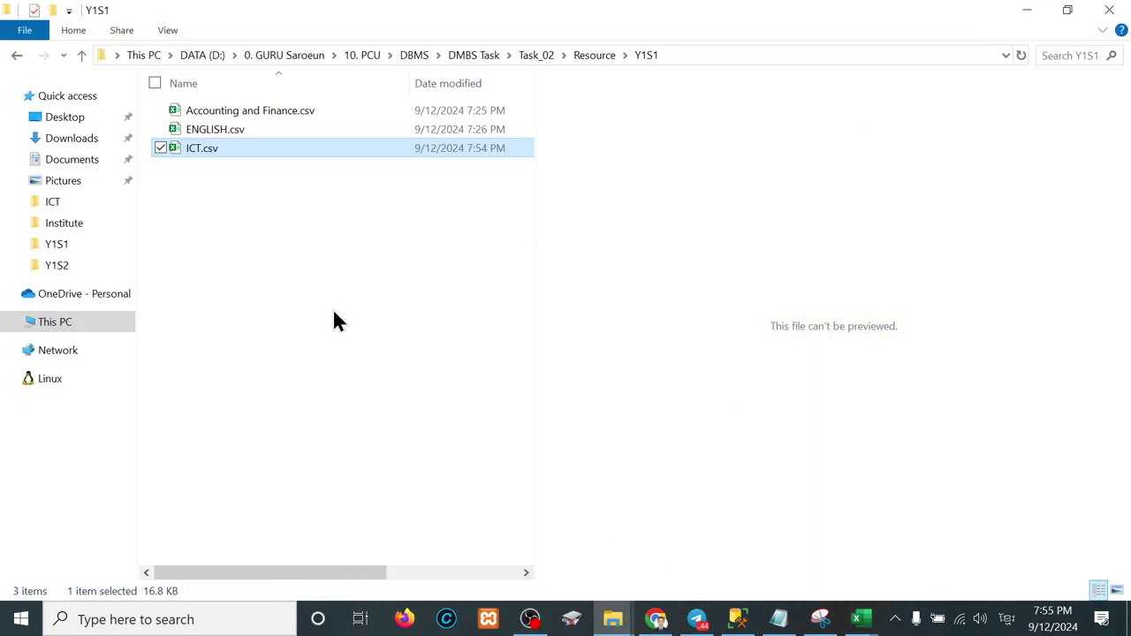
mouse_move(857, 620)
click(934, 548)
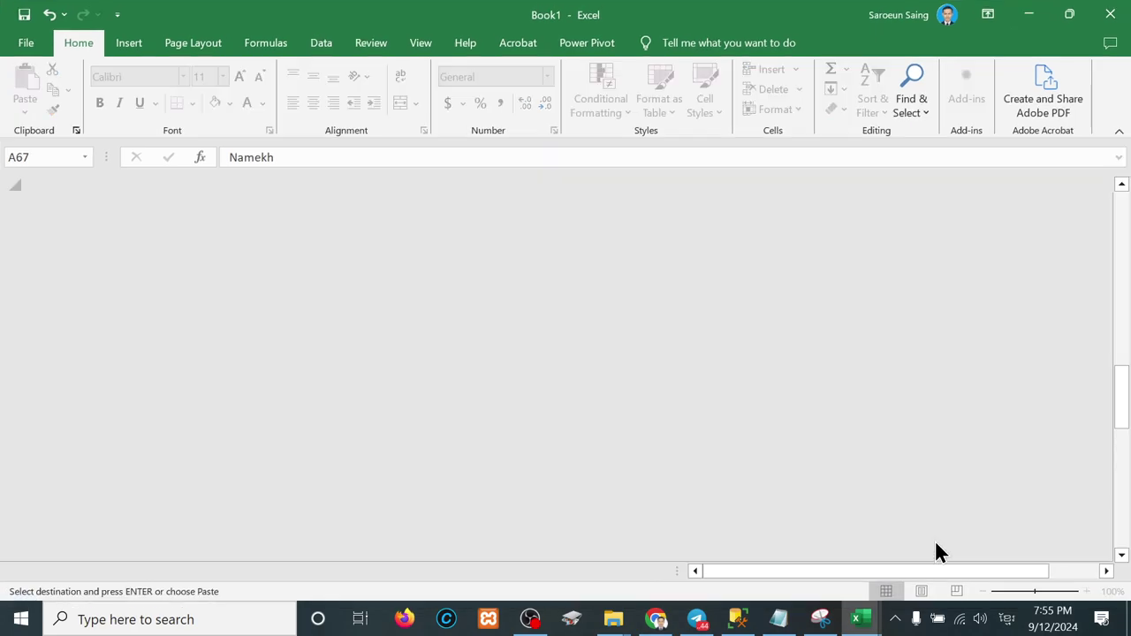
scroll(197, 397, down, 18)
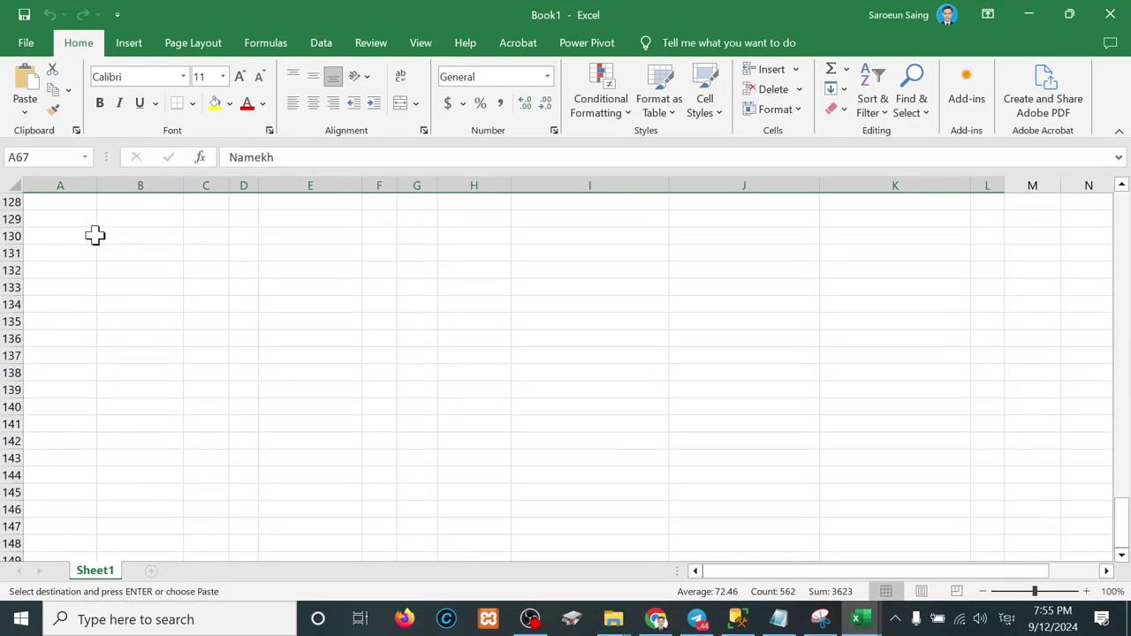
scroll(94, 235, up, 4)
click(77, 235)
key(ctrl+v)
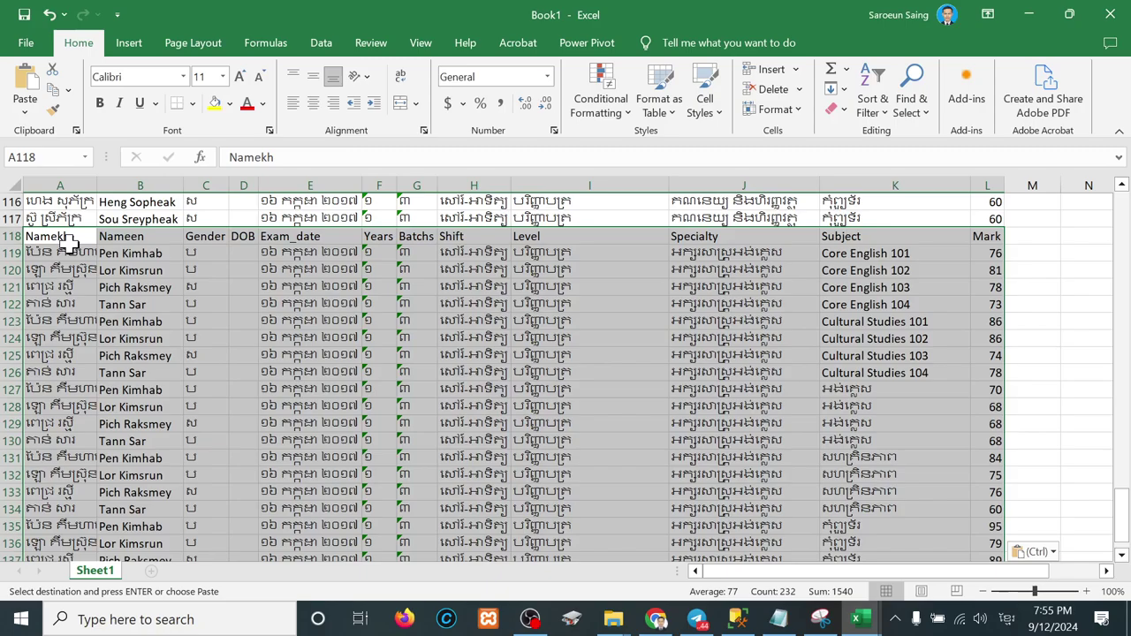
click(15, 235)
right_click(15, 235)
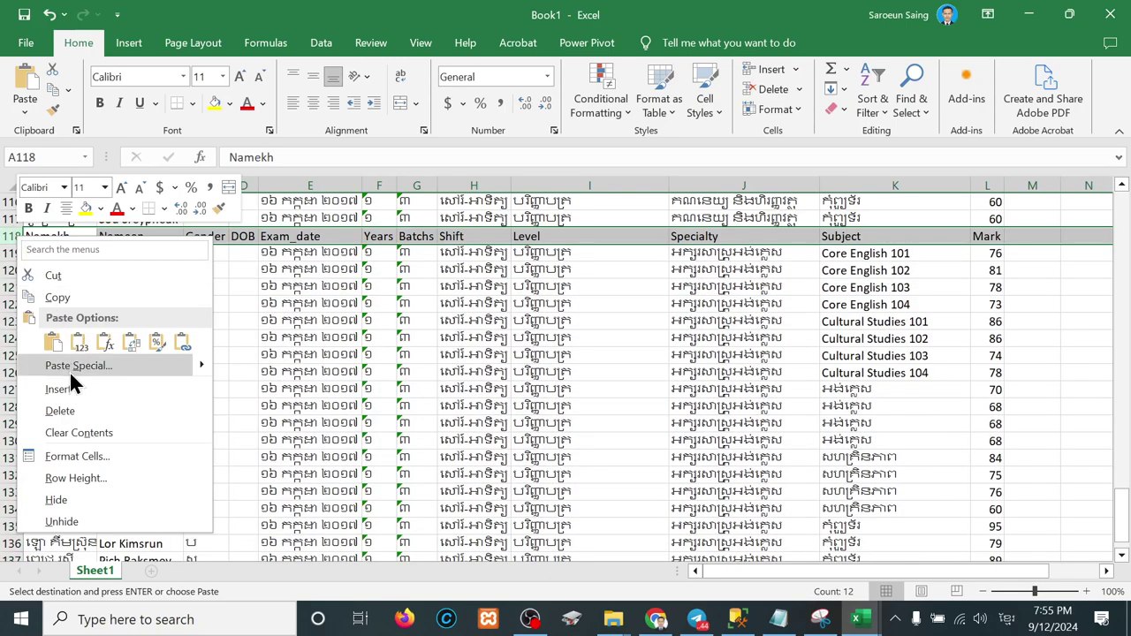
click(70, 410)
scroll(315, 298, up, 11)
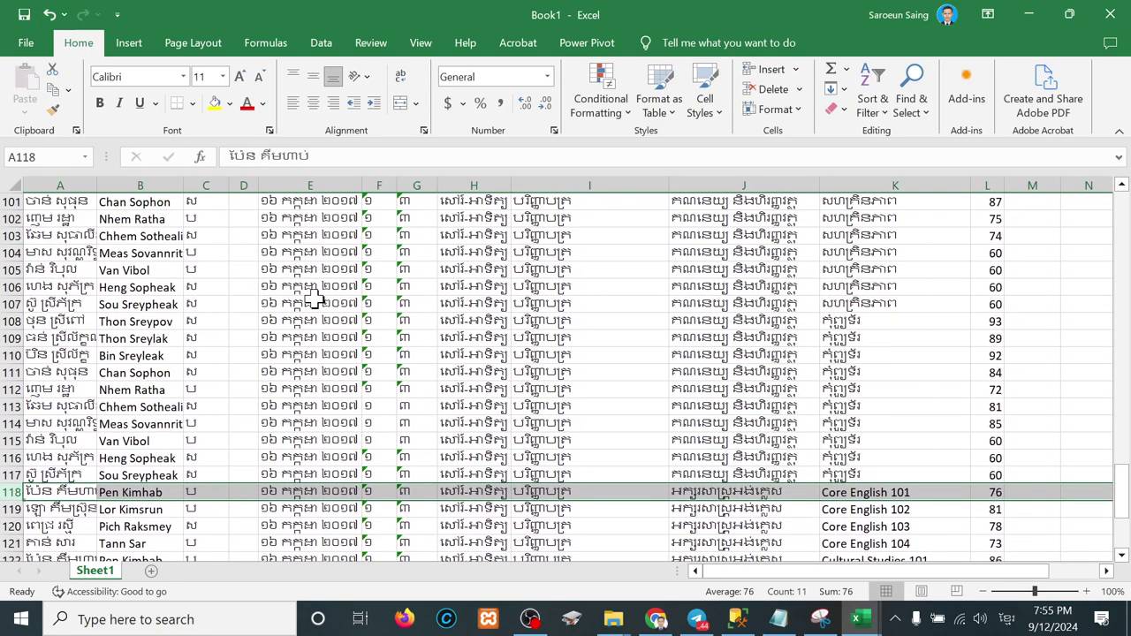
scroll(314, 298, up, 11)
scroll(315, 298, left, 1)
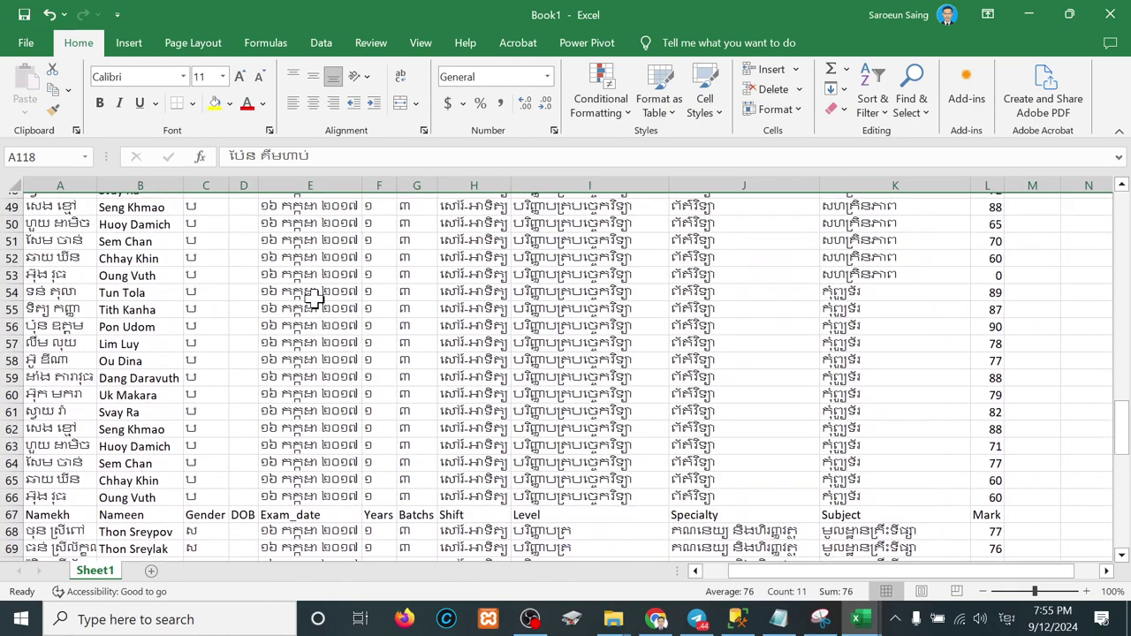
scroll(252, 325, down, 2)
click(12, 406)
right_click(12, 407)
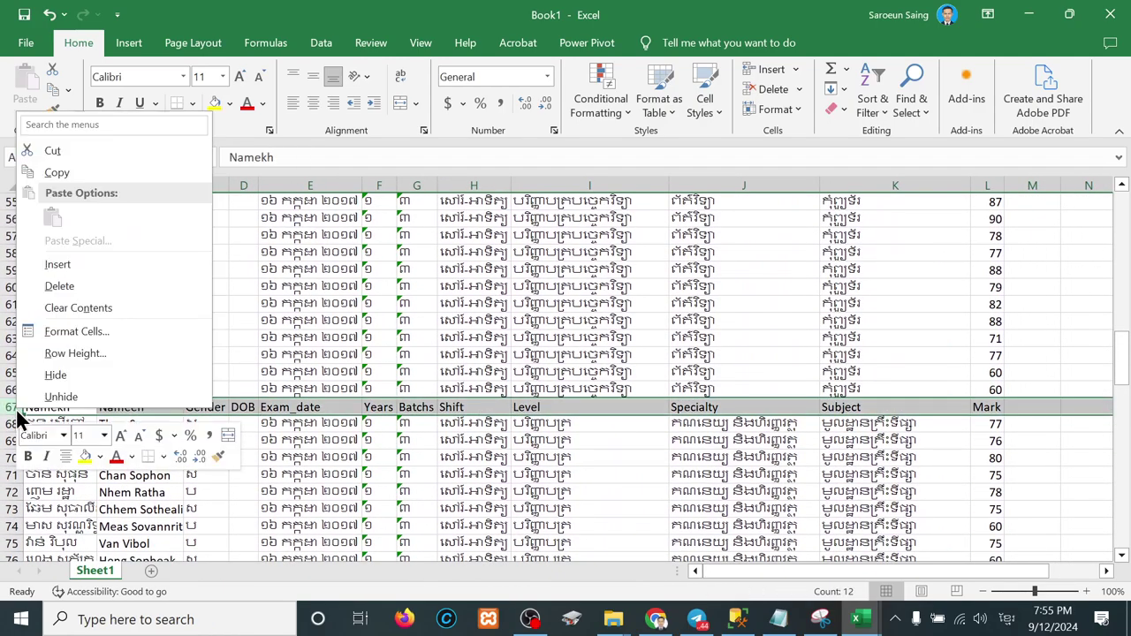
click(58, 286)
scroll(325, 327, up, 13)
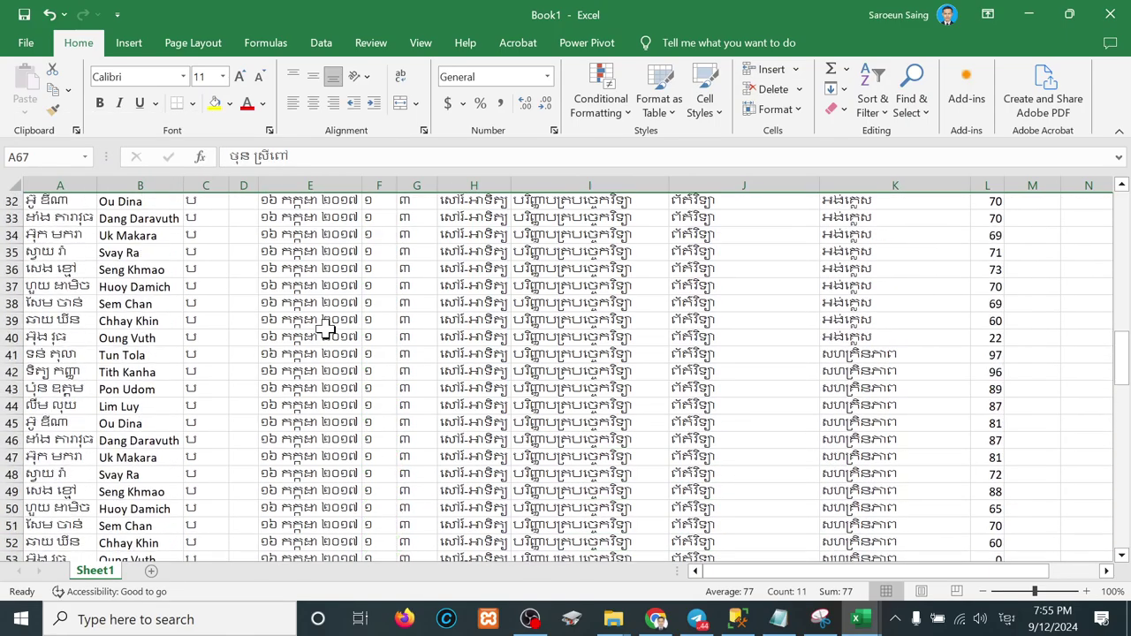
scroll(326, 327, down, 17)
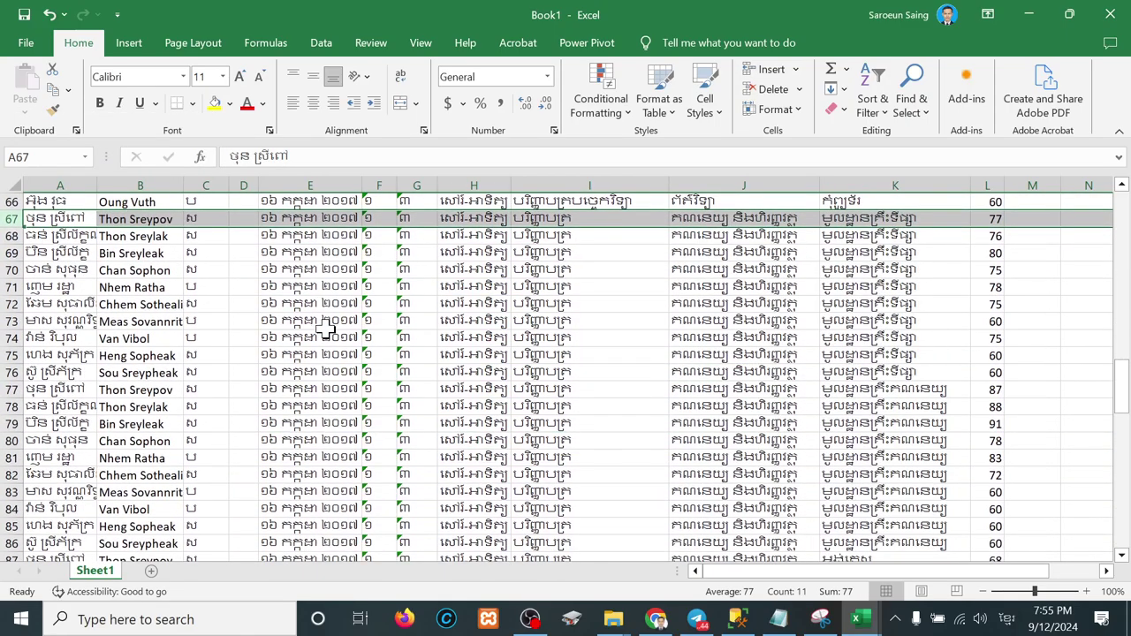
scroll(325, 327, up, 20)
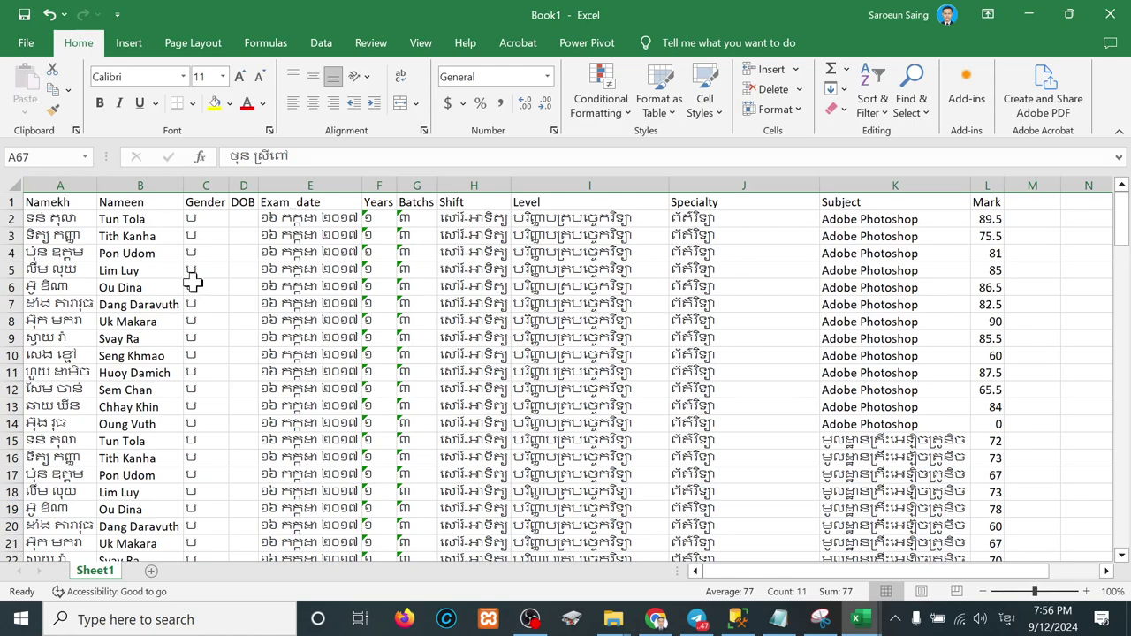
Step: Start saving Book1 under a draft Table_Studen name and move to the full Browse dialog
key(ctrl+s)
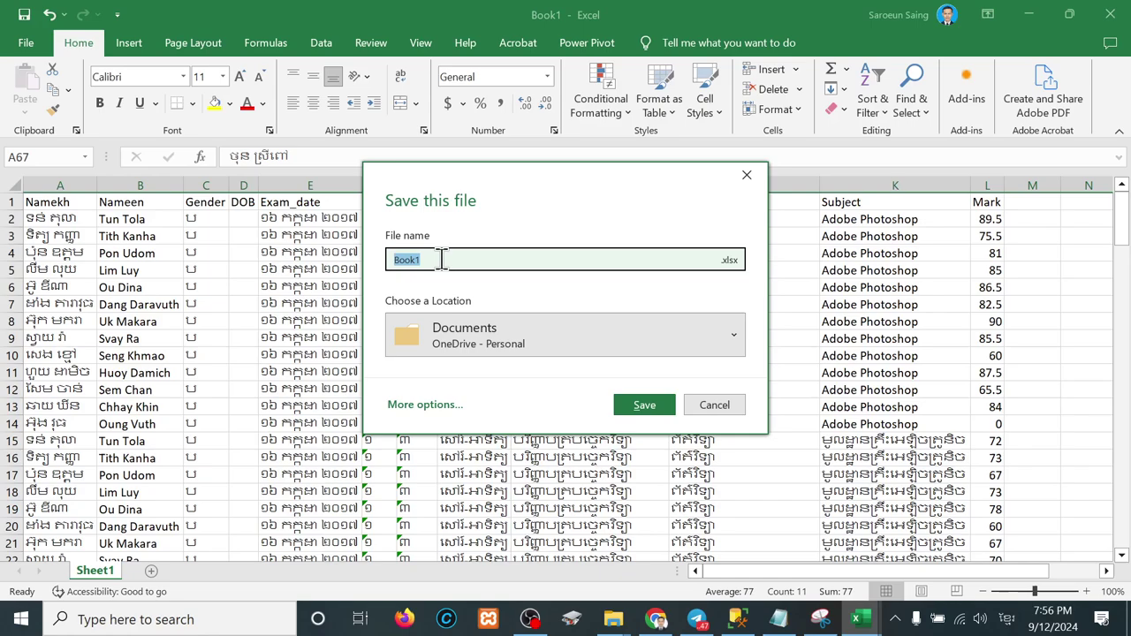
click(441, 259)
key(BackSpace)
key(BackSpace)
key(BackSpace)
key(BackSpace)
key(BackSpace)
text(ត)
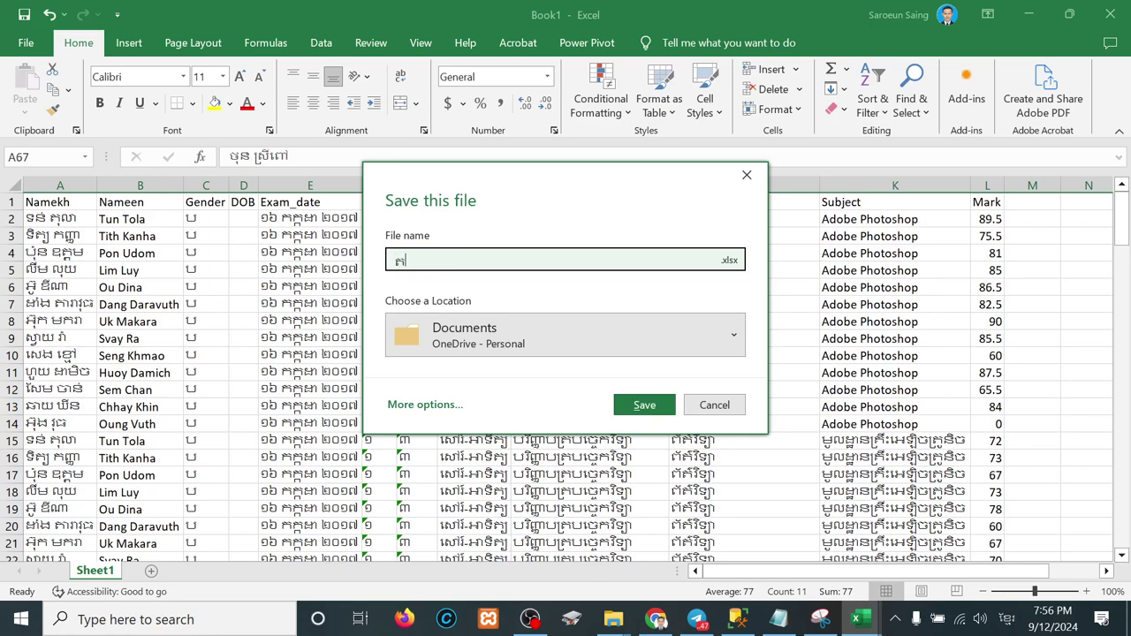
text(េស)
key(BackSpace)
key(BackSpace)
key(BackSpace)
key(alt+shift)
text(tbl_)
key(BackSpace)
key(BackSpace)
key(BackSpace)
key(BackSpace)
text(Table_Studen)
click(622, 322)
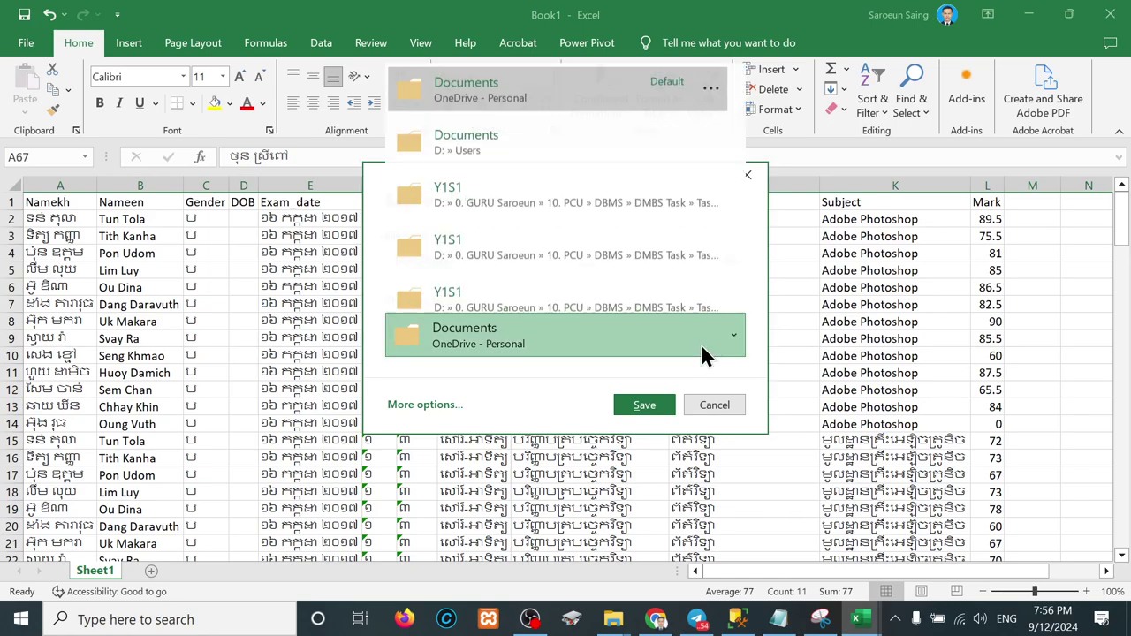
click(412, 403)
click(417, 405)
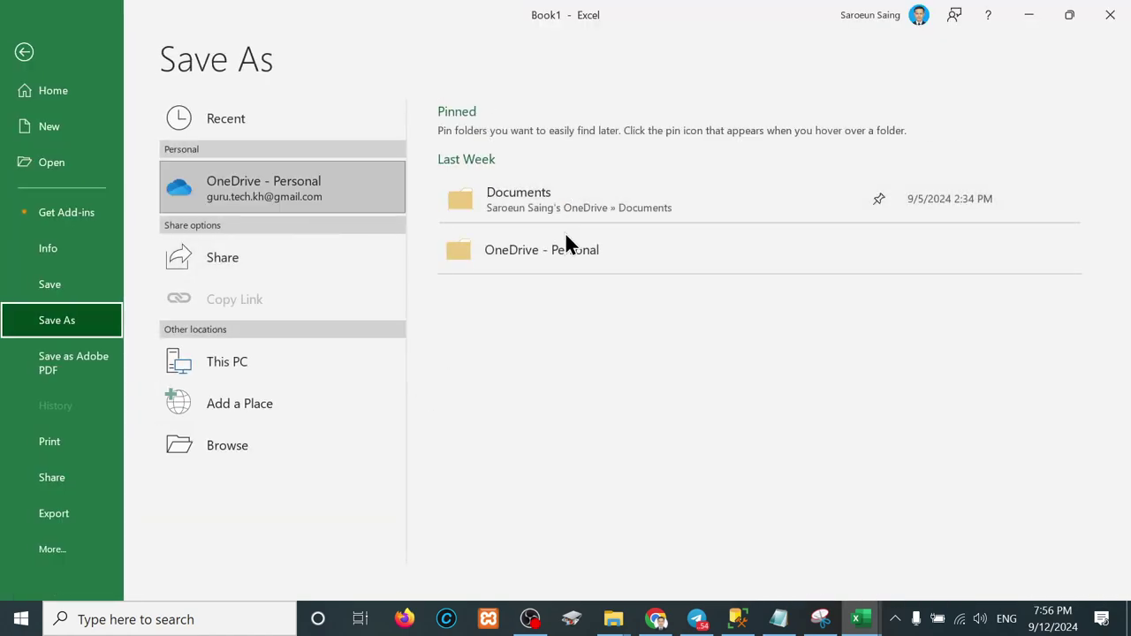
click(234, 457)
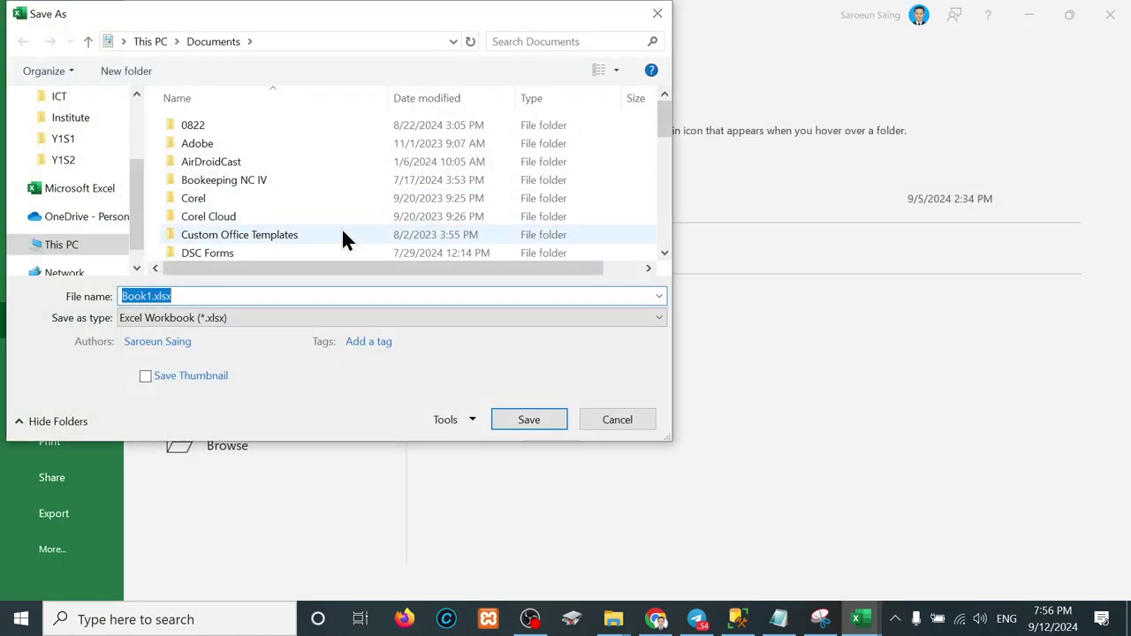
Step: Navigate from DATA (D:) through DBMS and DMBS Task to the Task_02 Example folder
click(56, 250)
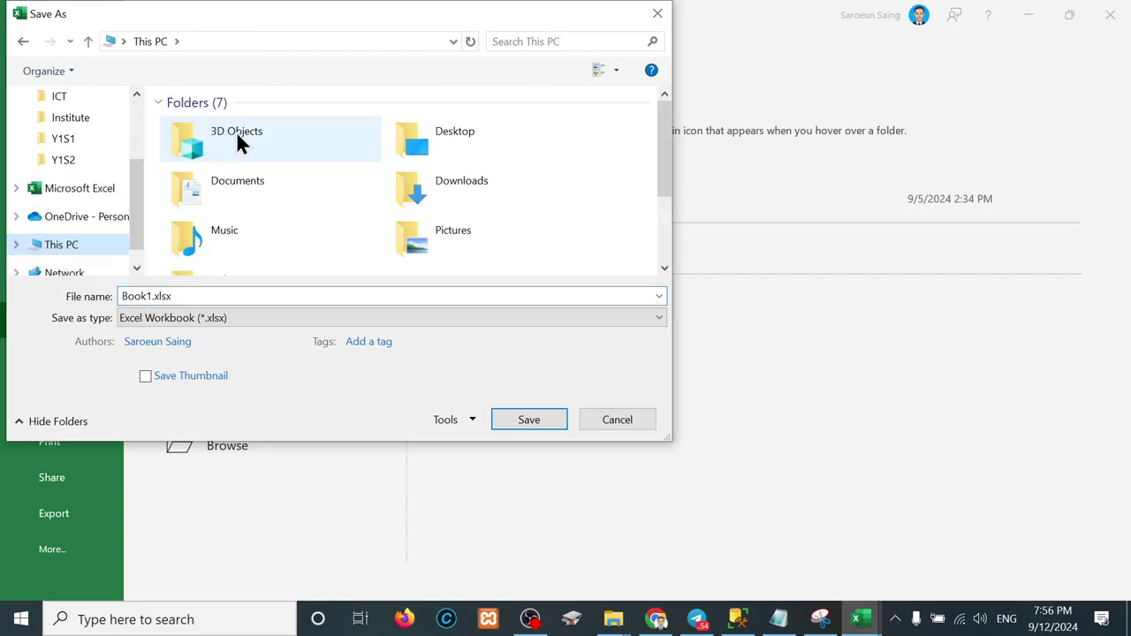
scroll(264, 209, down, 2)
double_click(515, 243)
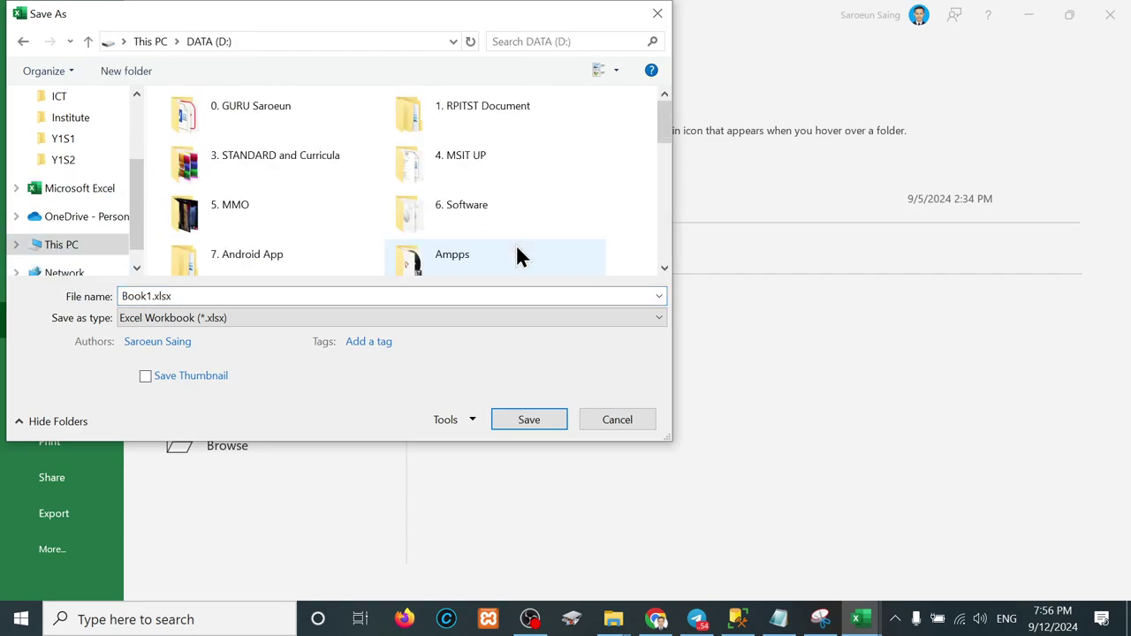
double_click(247, 104)
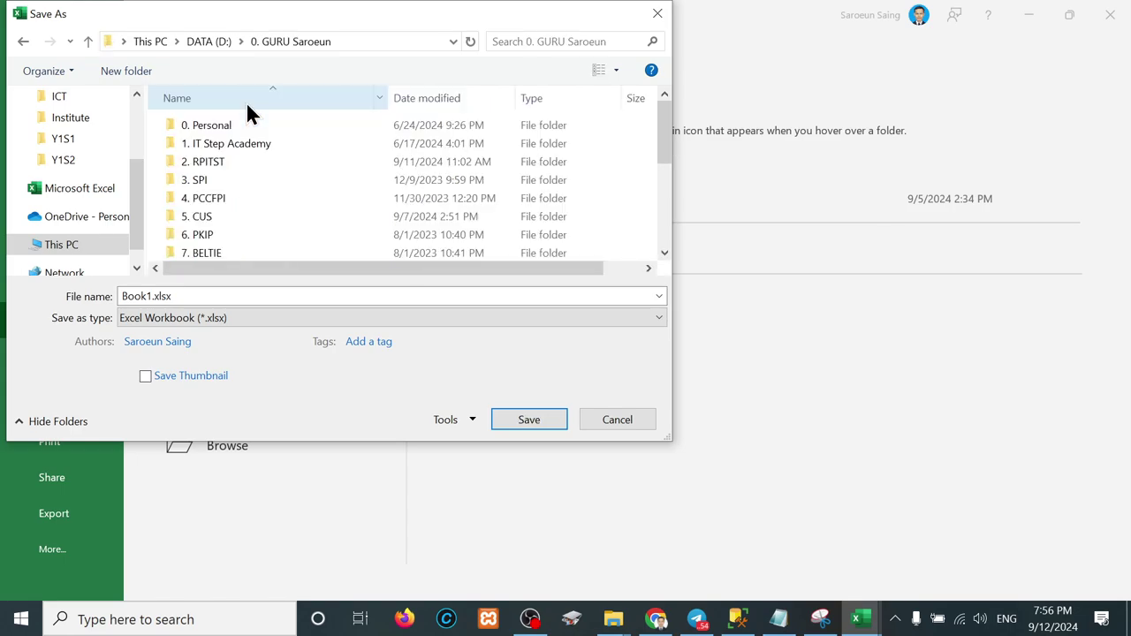
scroll(216, 215, down, 2)
double_click(216, 231)
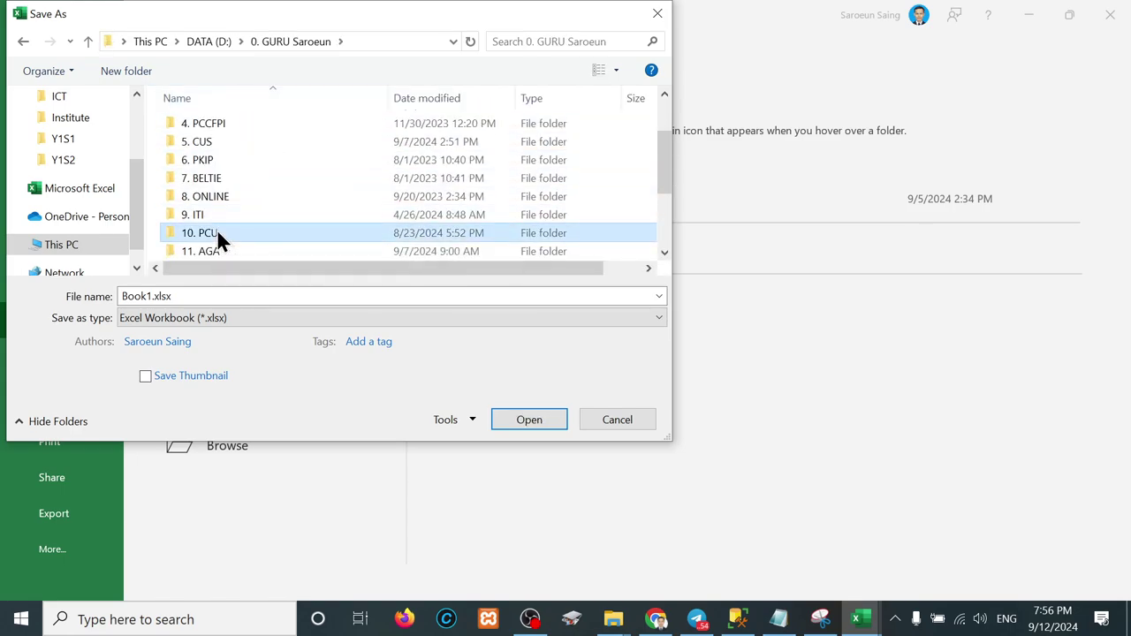
click(199, 126)
double_click(198, 125)
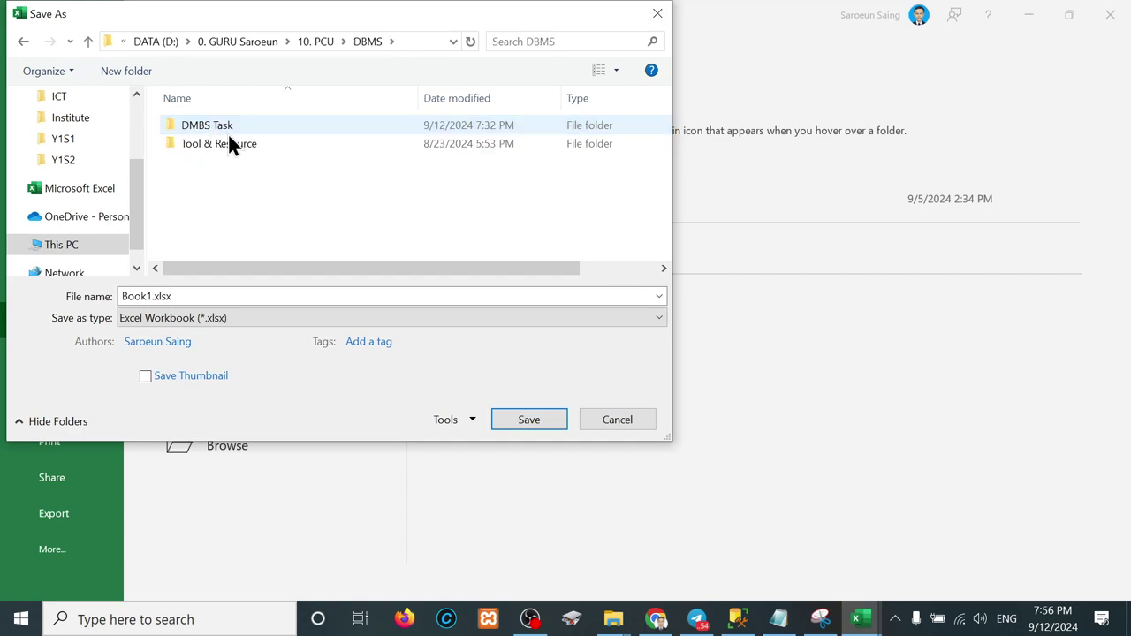
double_click(216, 125)
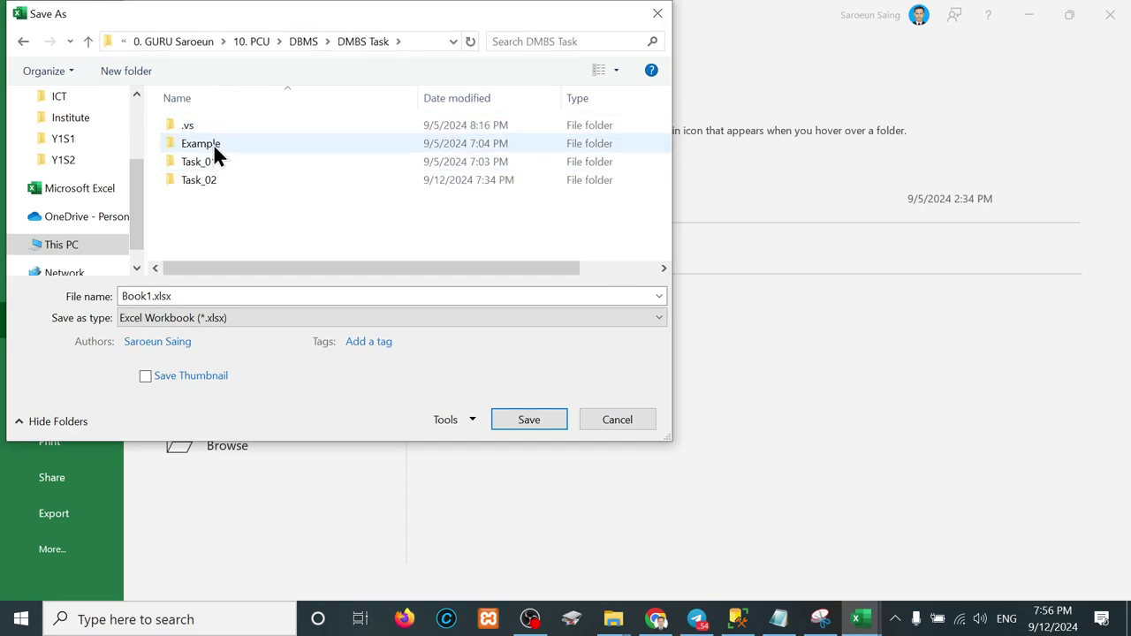
double_click(213, 144)
key(BackSpace)
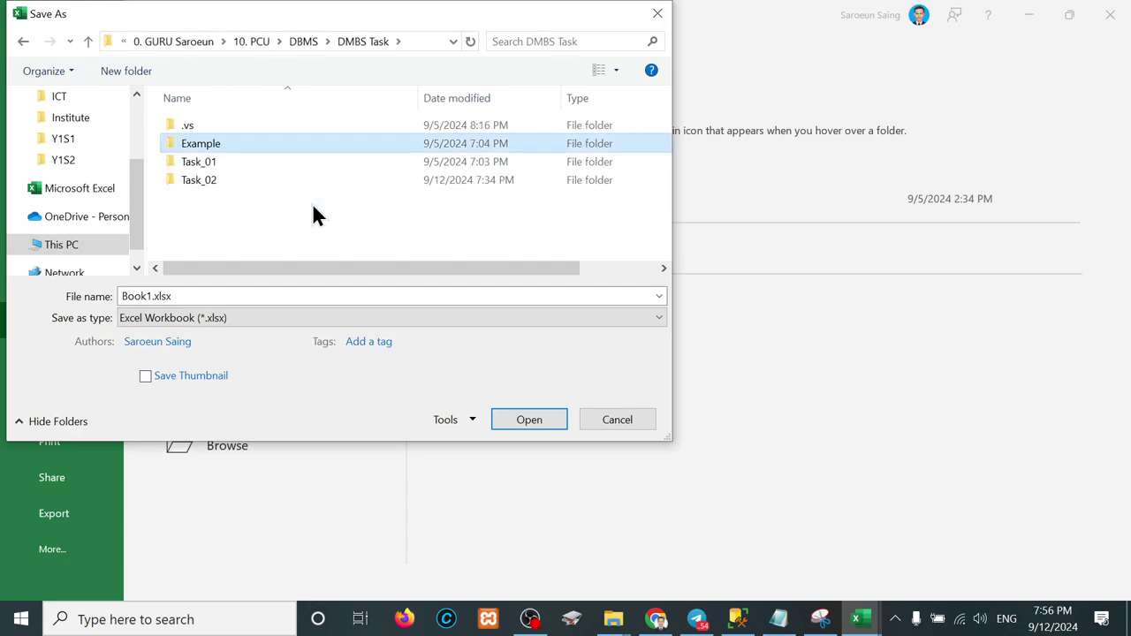
key(Down)
key(Down)
key(Return)
key(Down)
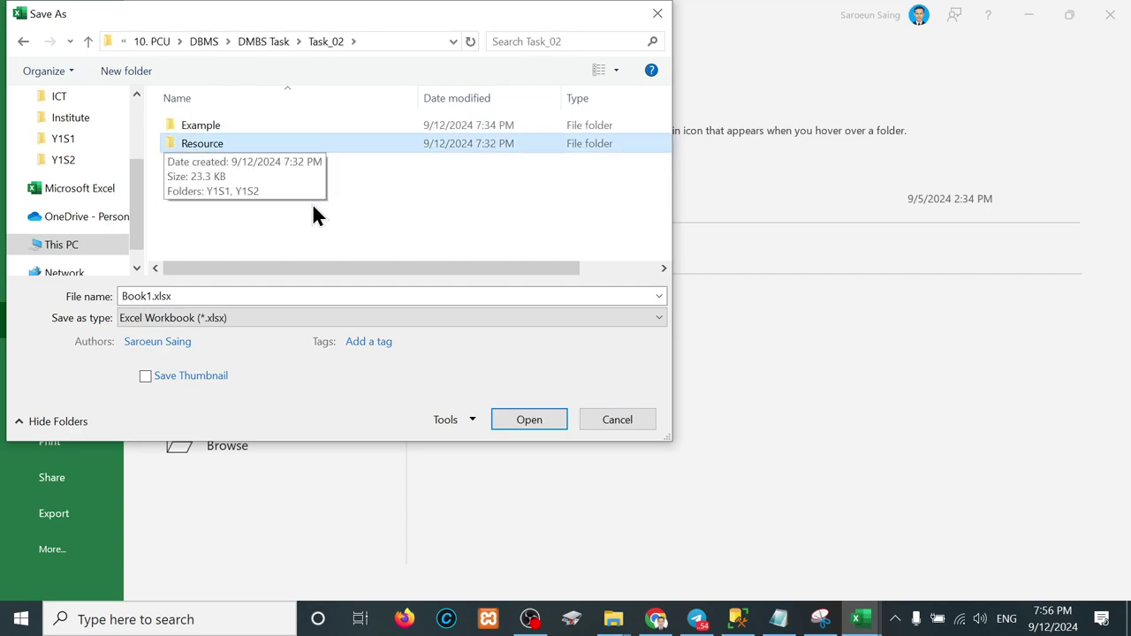
key(Up)
key(Return)
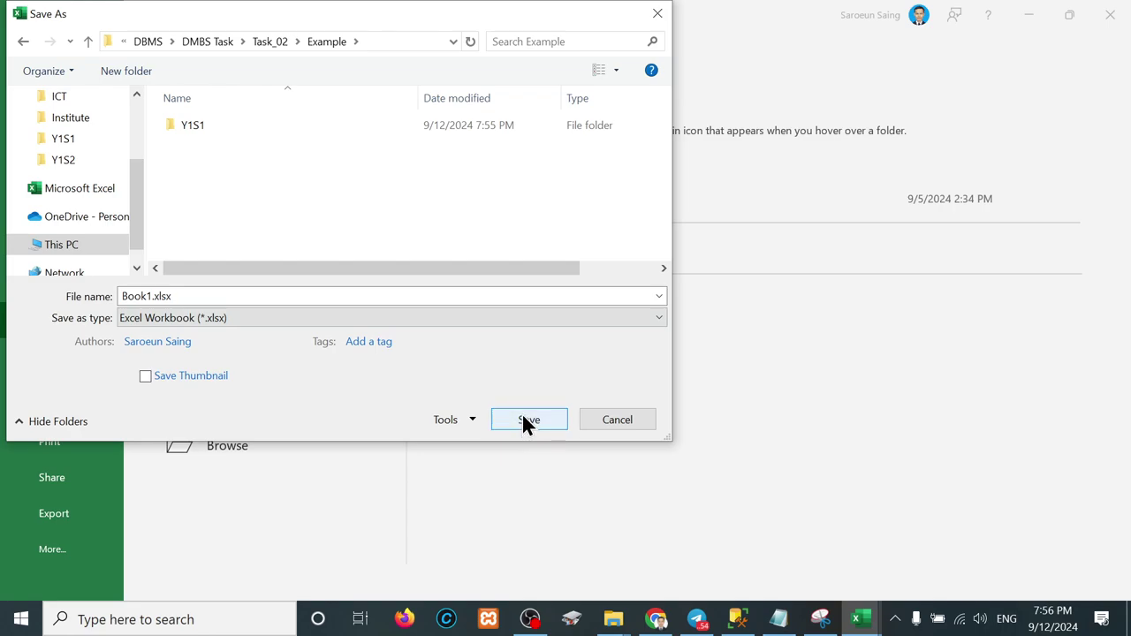
Step: Name the file Table_Student and save it as Table_Student.xlsx
click(147, 296)
double_click(146, 296)
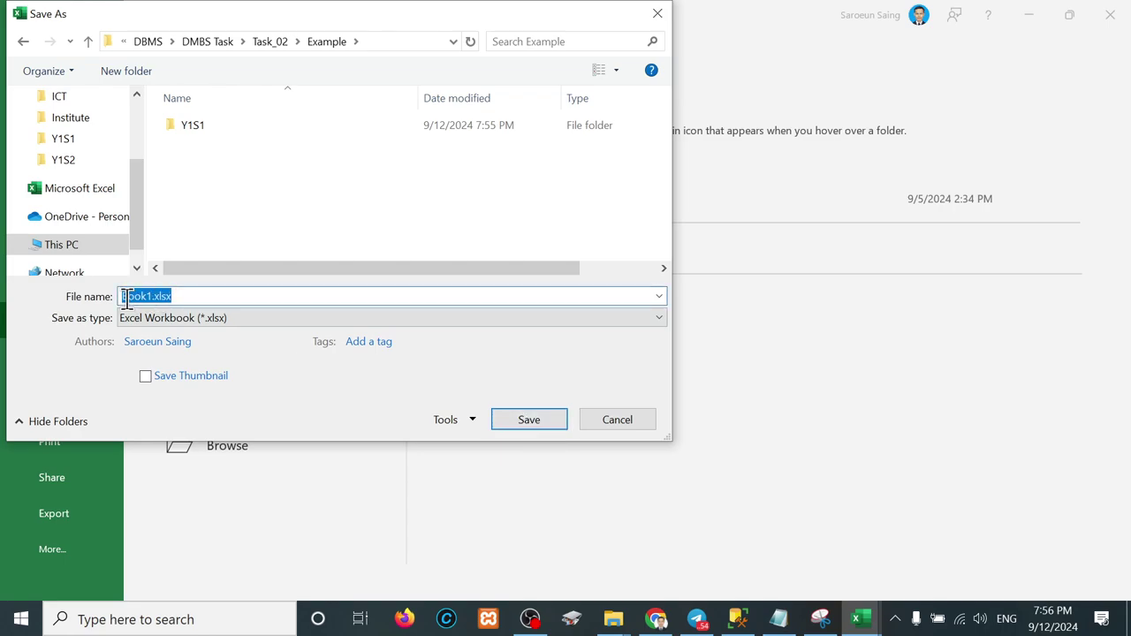
key(BackSpace)
text(tb)
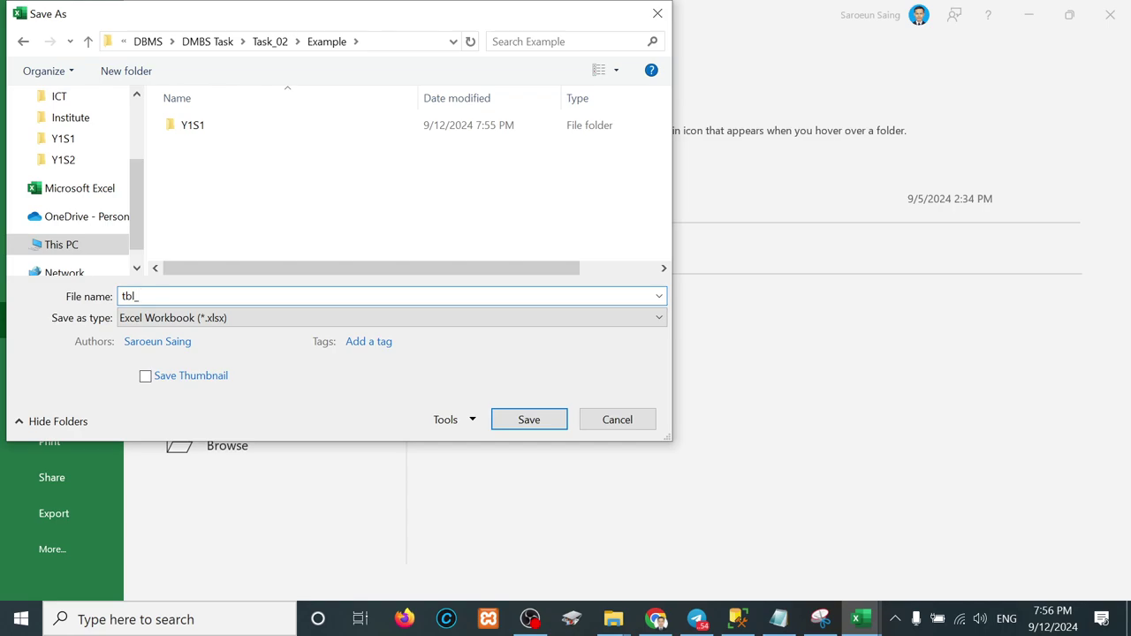
text(l_)
key(BackSpace)
key(BackSpace)
key(BackSpace)
text(able_Student)
key(Return)
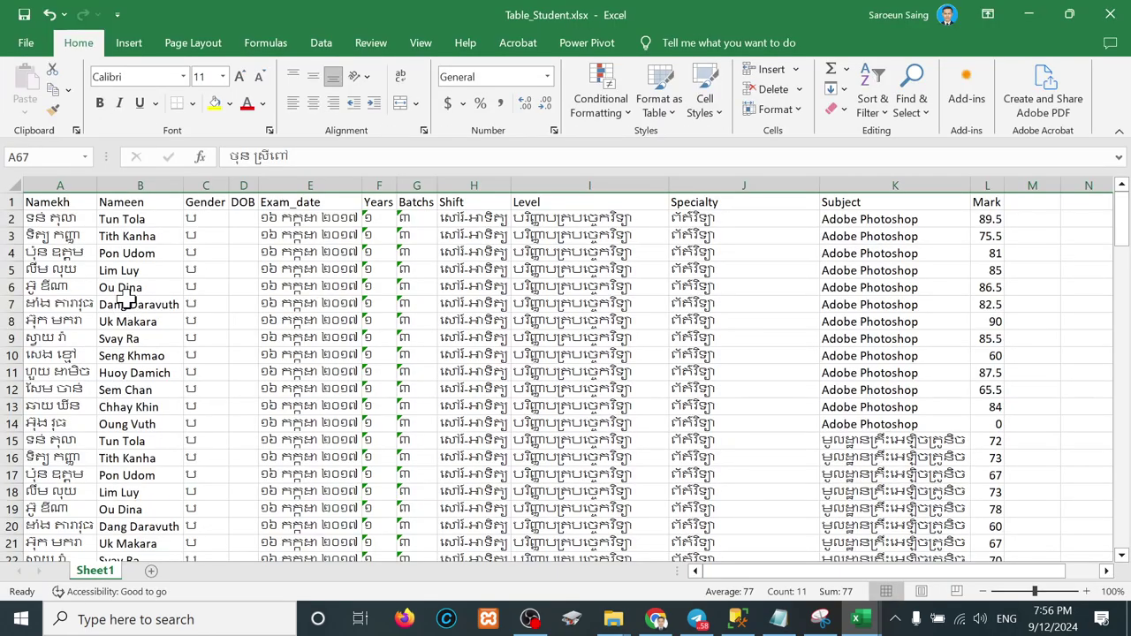
Step: Close Excel and reopen Table_Student.xlsx from the Task_02 Example folder
click(1112, 14)
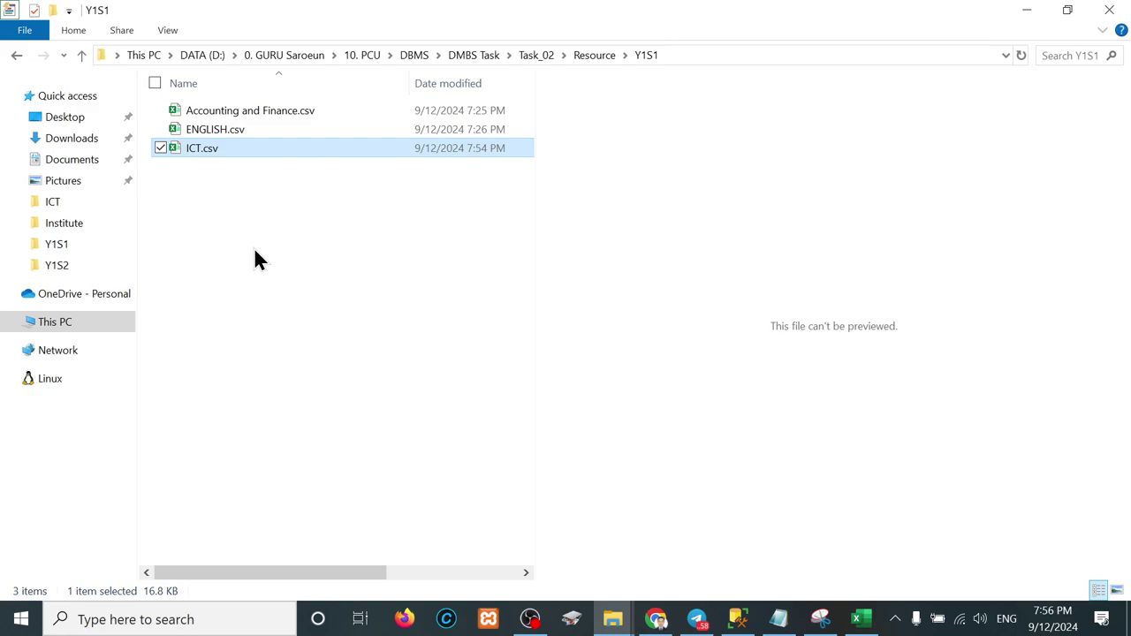
key(alt+Up)
key(alt+Up)
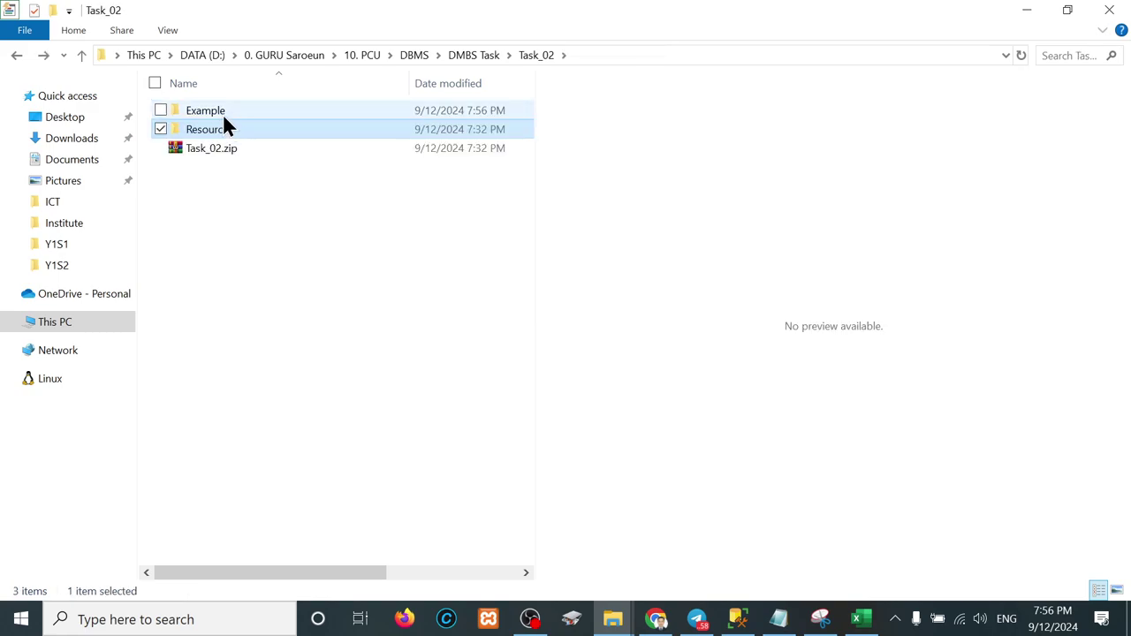
double_click(222, 112)
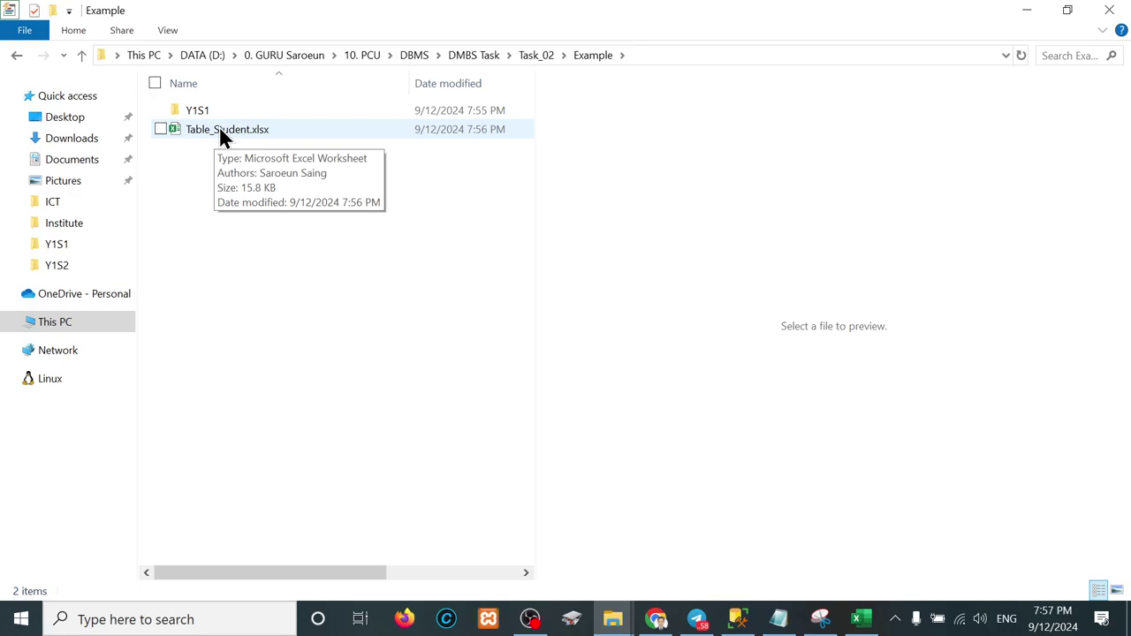
click(219, 130)
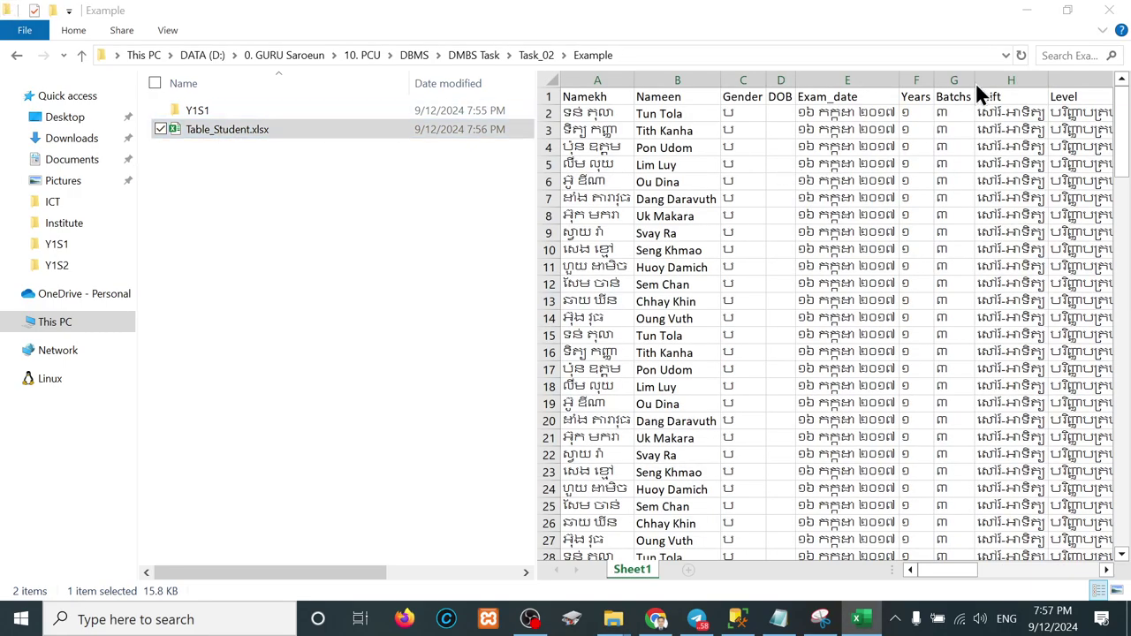
double_click(189, 131)
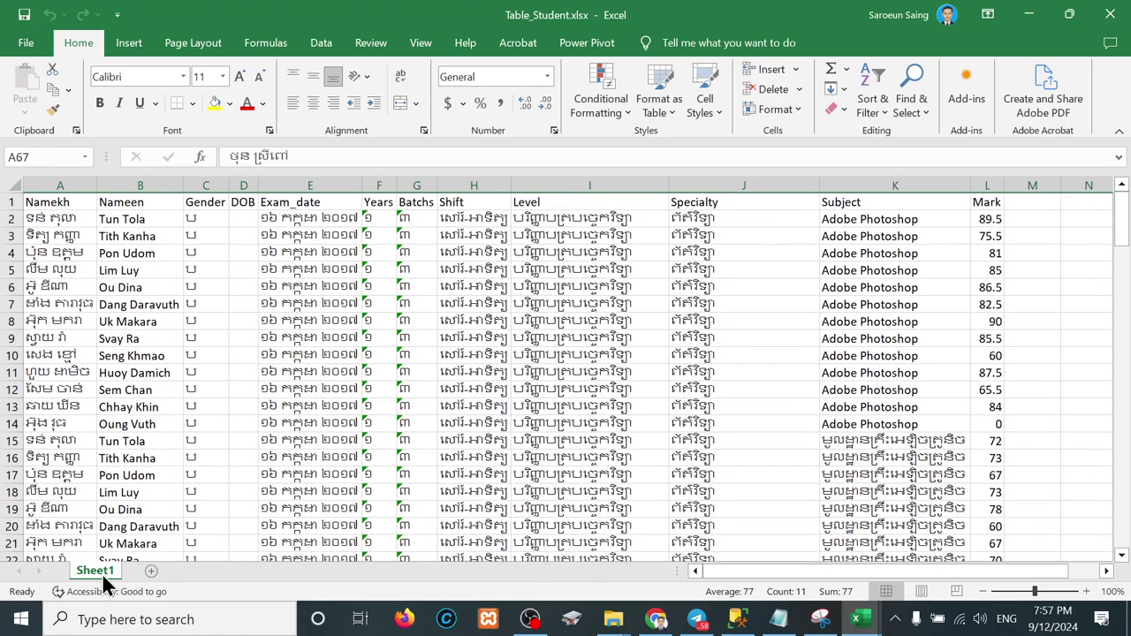
Step: Rename the Sheet1 worksheet tab to Table_Student
double_click(99, 570)
text(Table)
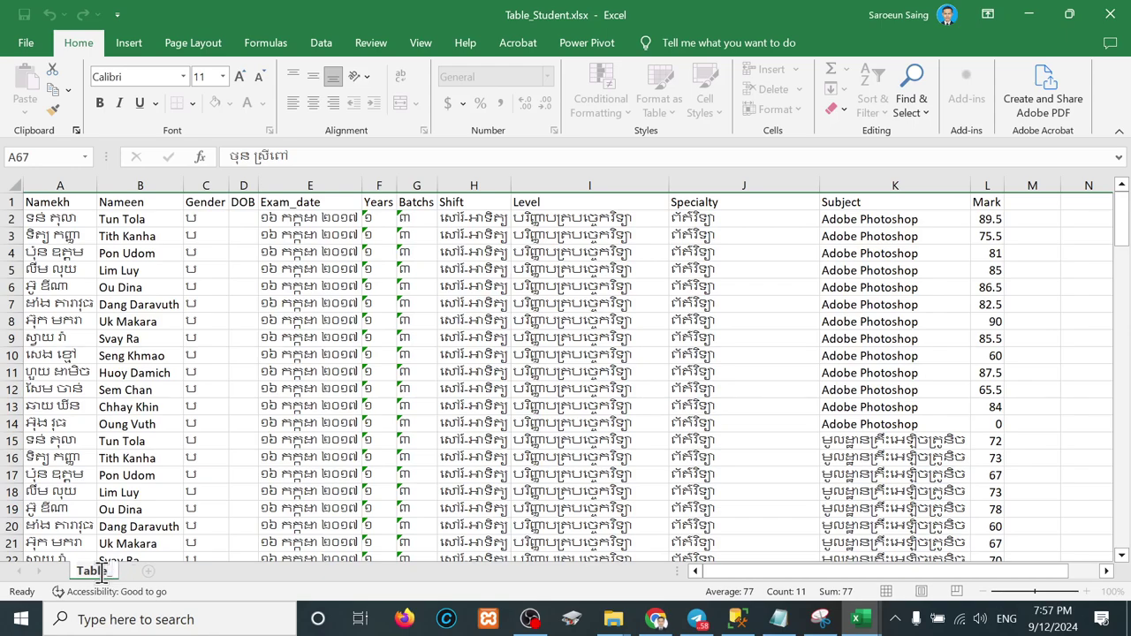
text(_Student)
key(Return)
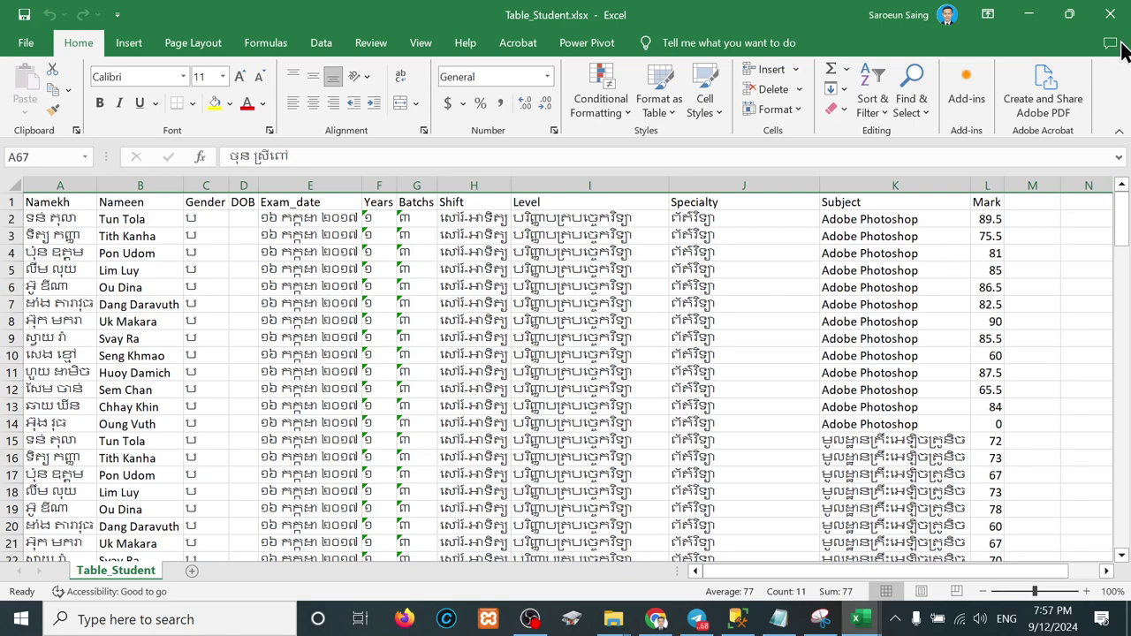
Step: Save and close Table_Student.xlsx; a first attempt to close ENGLISH.csv is cancelled
click(1110, 14)
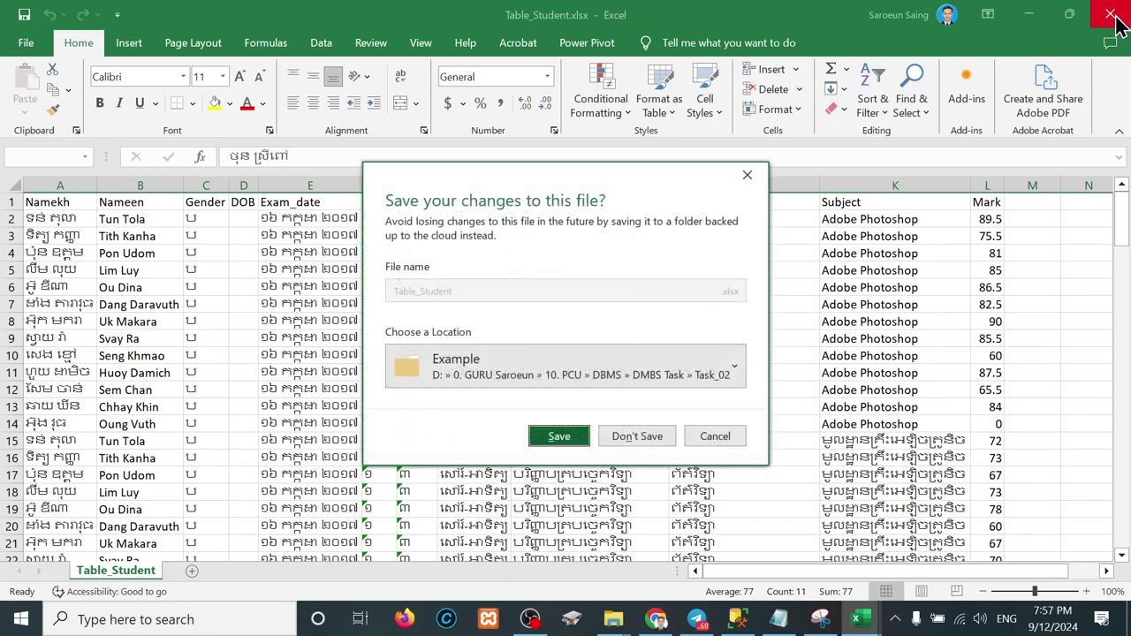
click(557, 437)
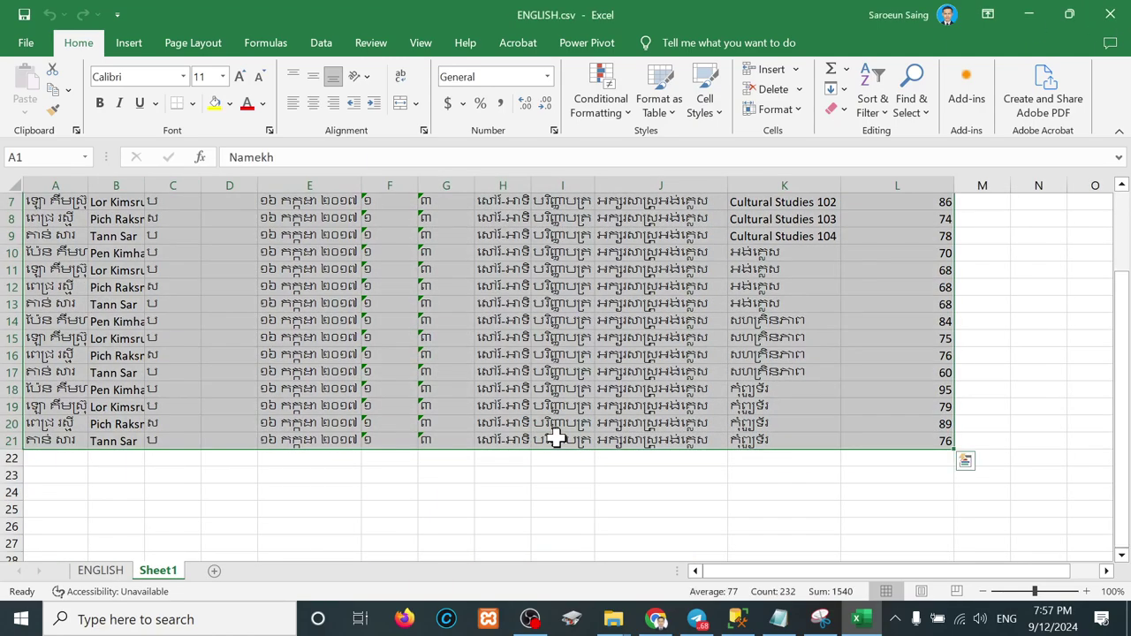
click(1111, 20)
click(609, 440)
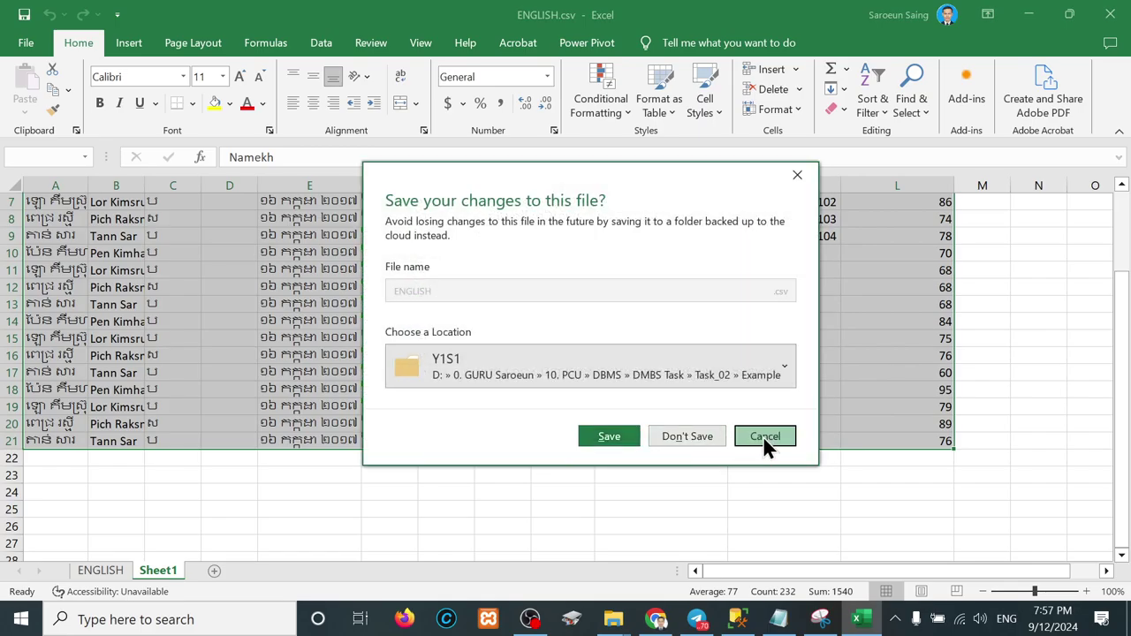
click(763, 436)
Step: Close ENGLISH.csv without saving and preview Table_Student.xlsx in the Example folder
click(25, 44)
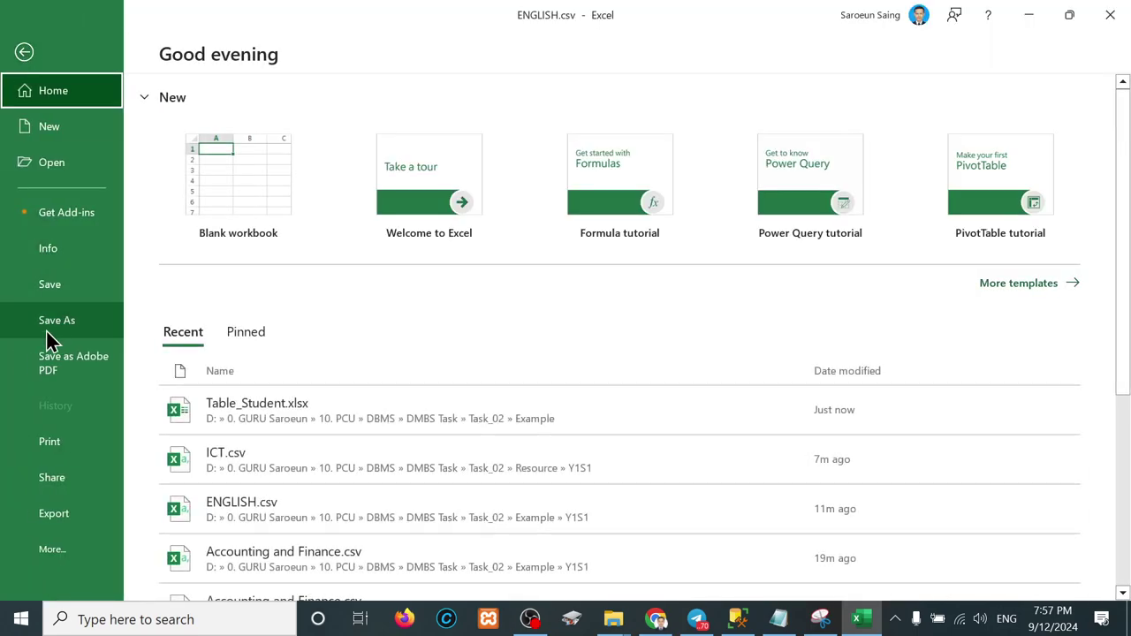
click(63, 325)
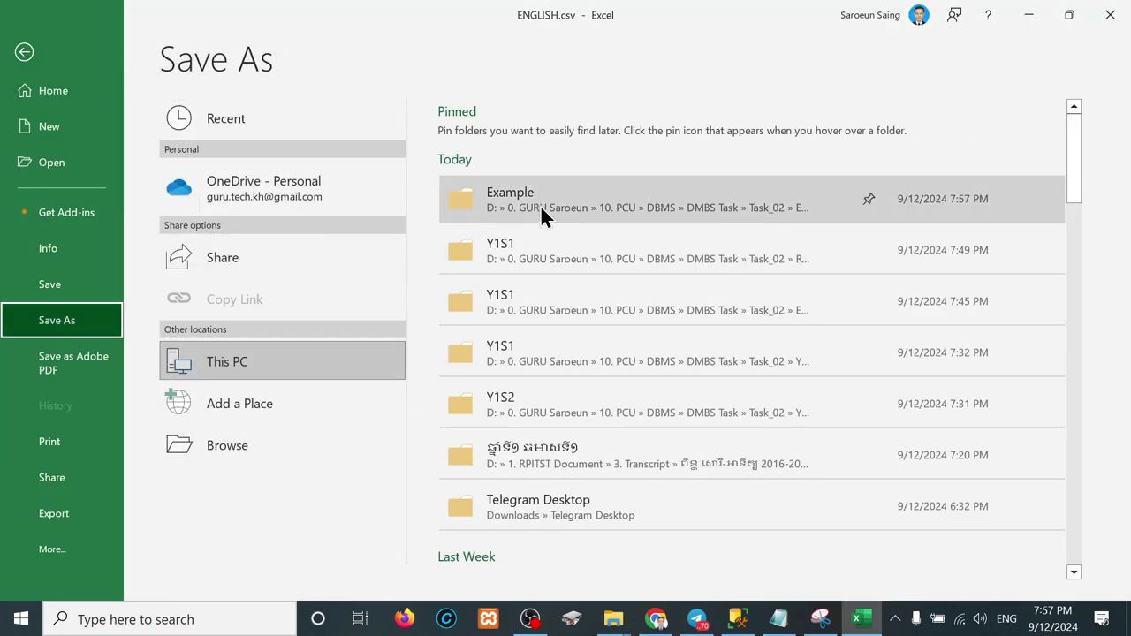
click(1110, 15)
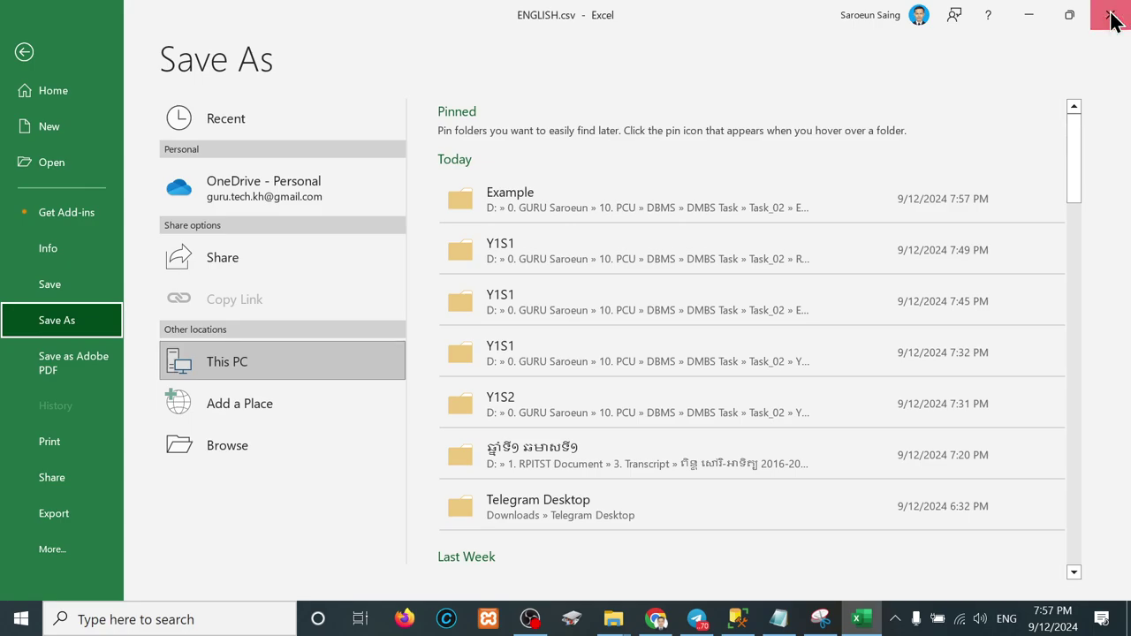
click(682, 437)
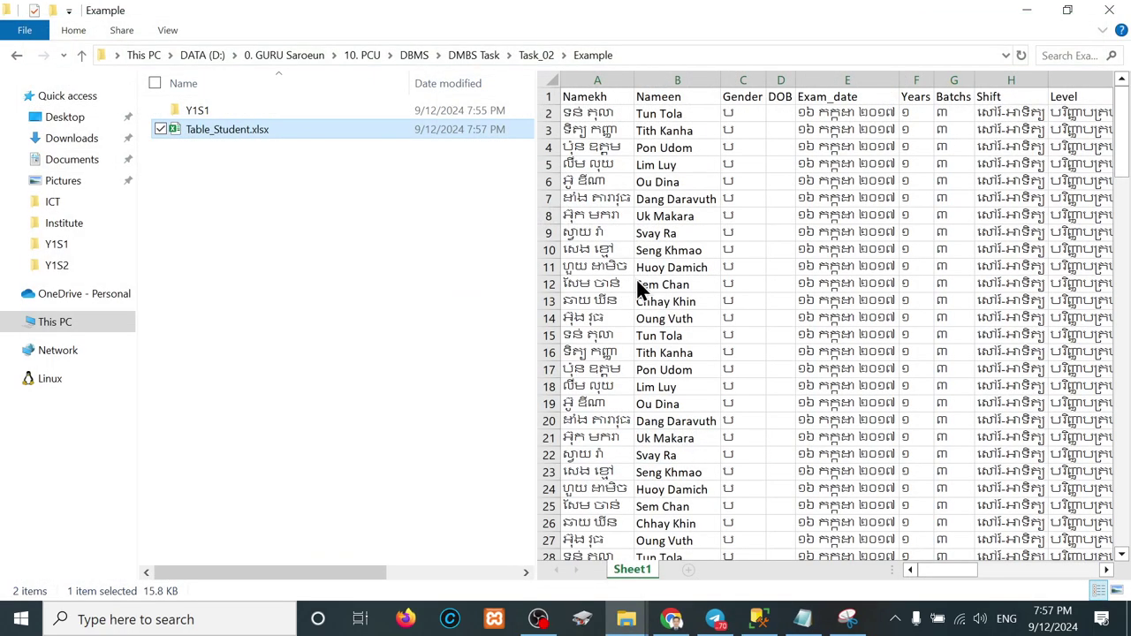
click(245, 221)
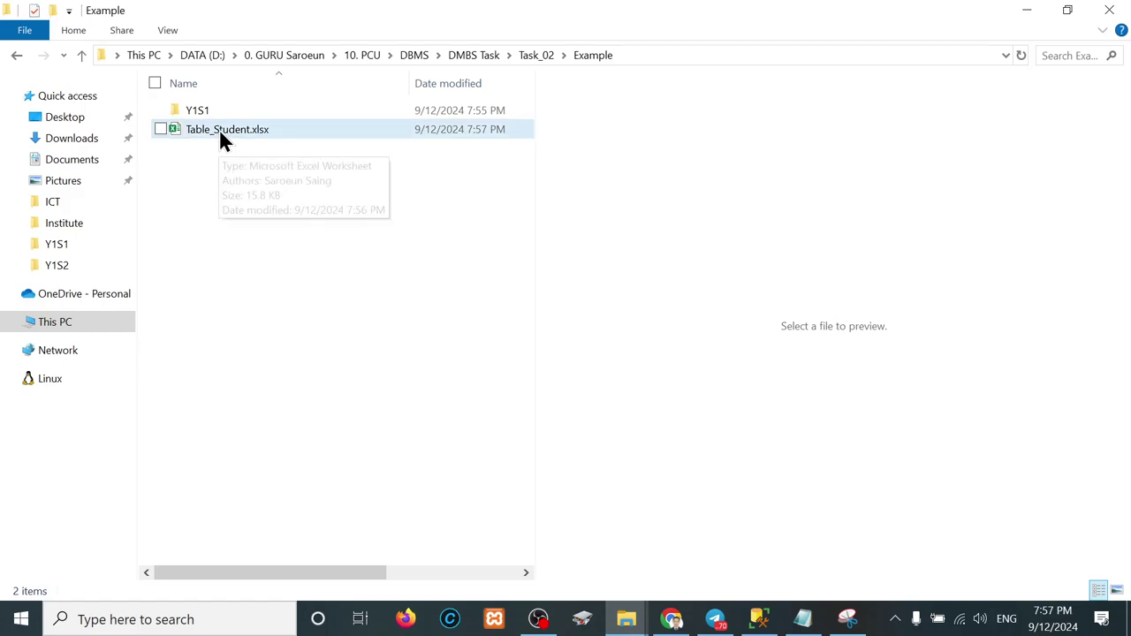
click(219, 129)
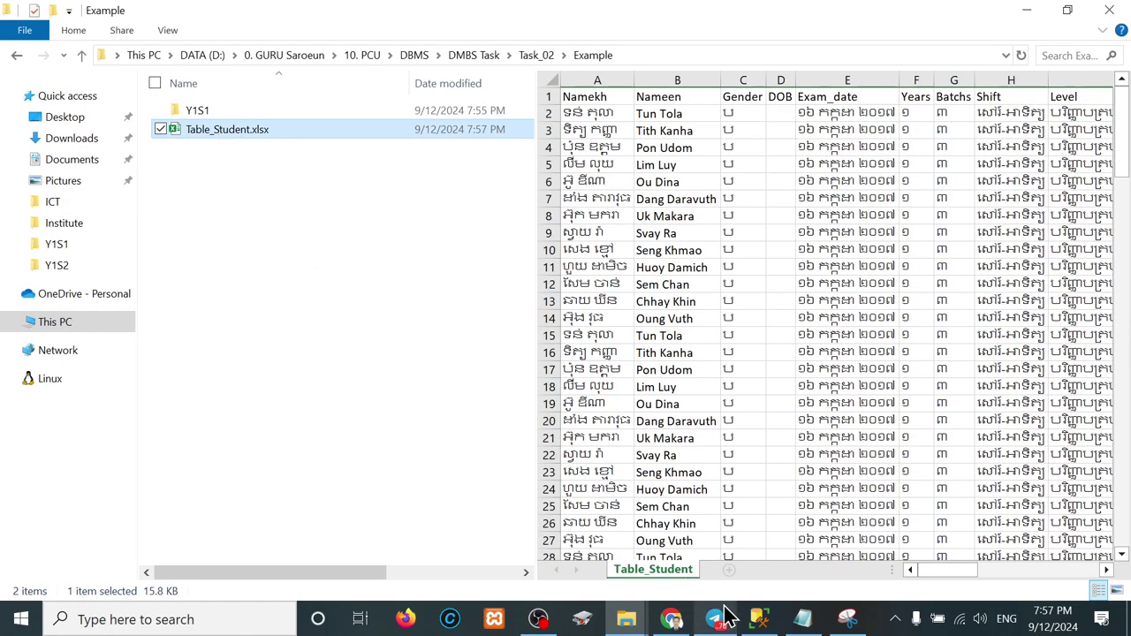
Step: Launch Navicat Premium 17 via Start search 'nav', continue the trial and postpone the update
click(743, 539)
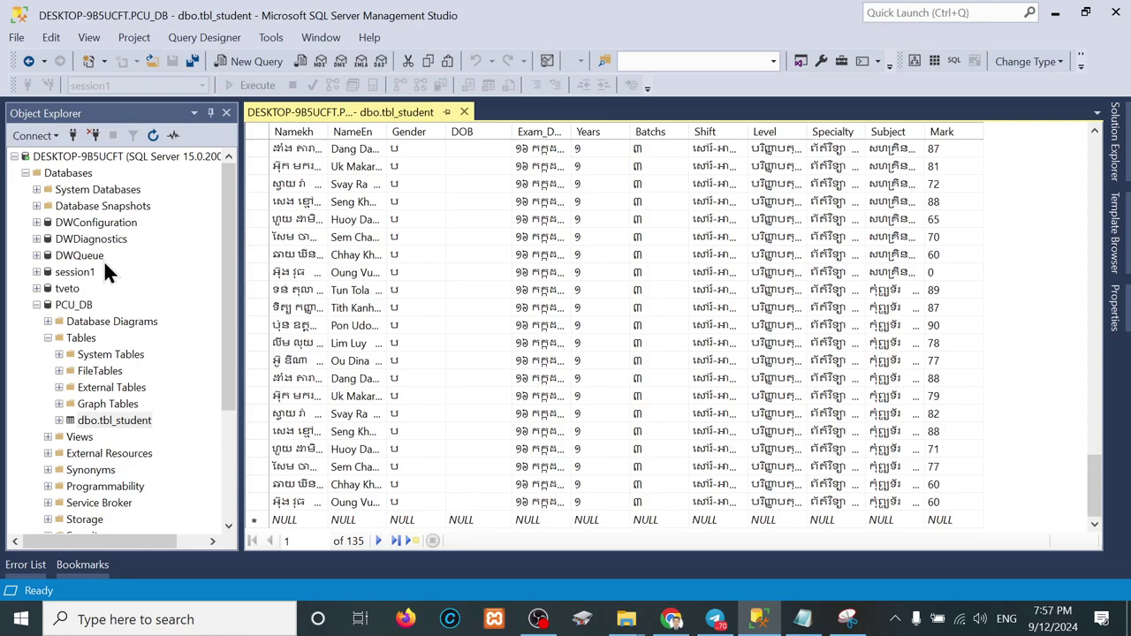
click(21, 618)
text(na)
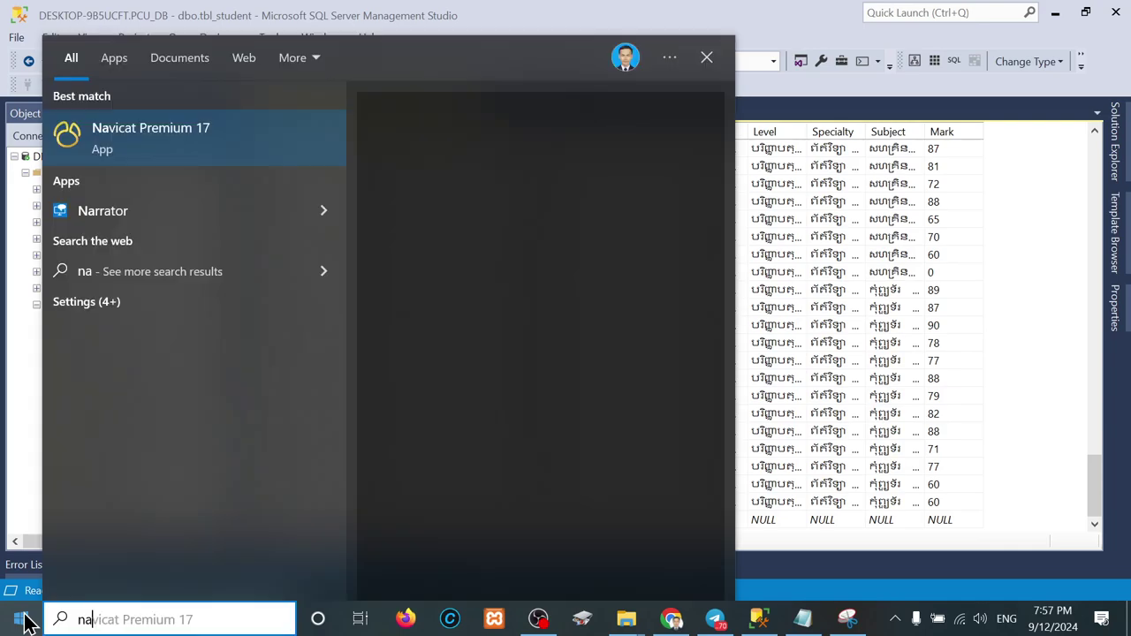
text(v)
click(569, 191)
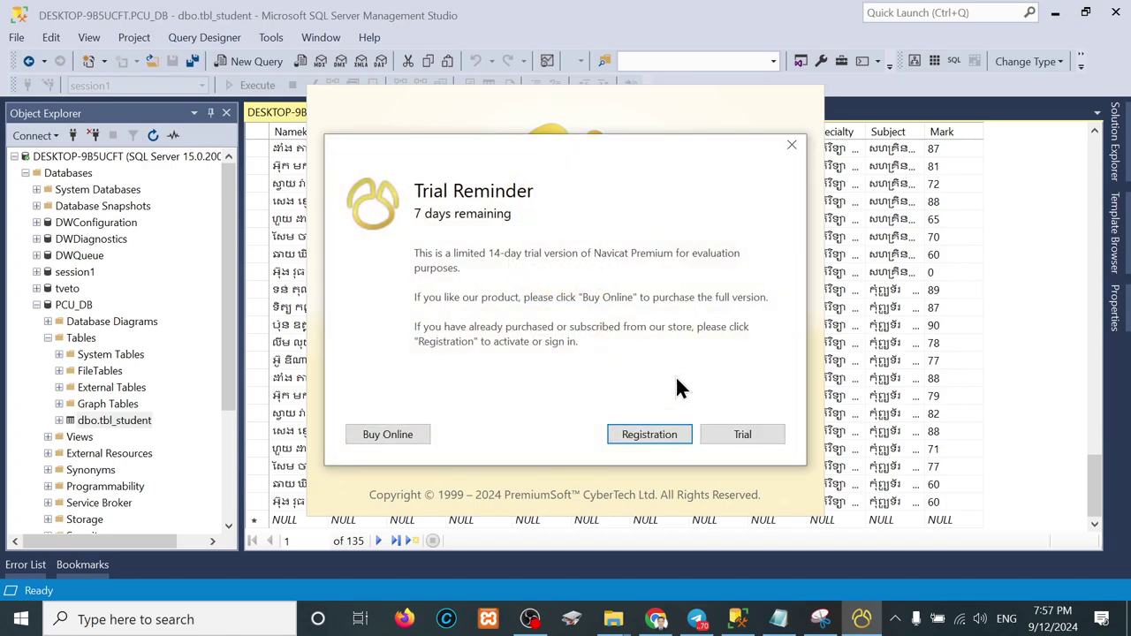
click(761, 441)
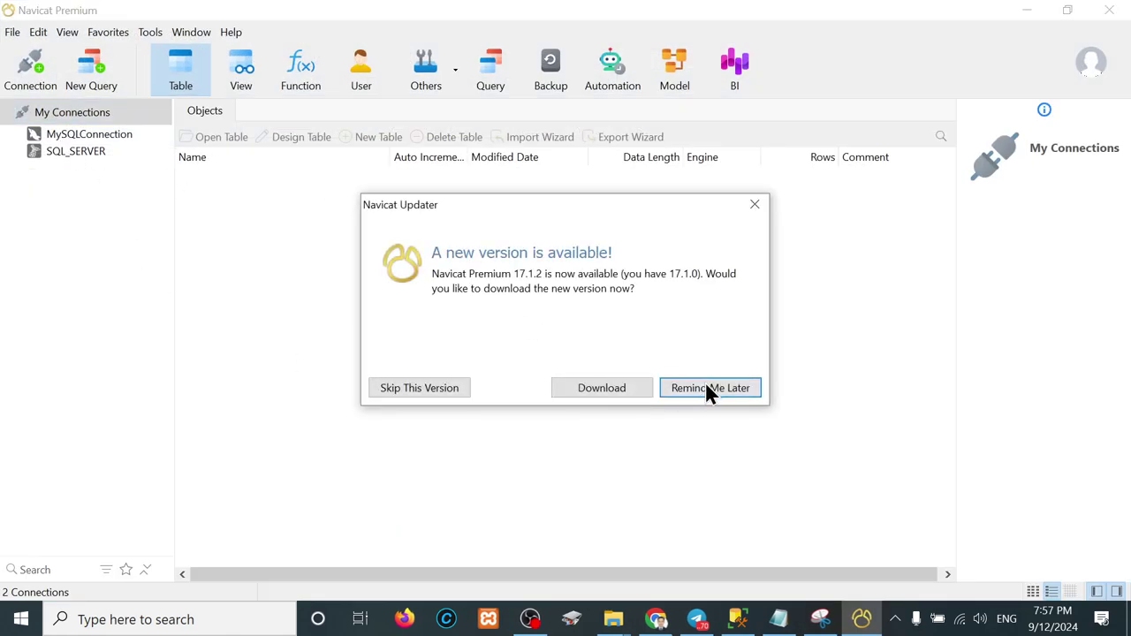
click(709, 388)
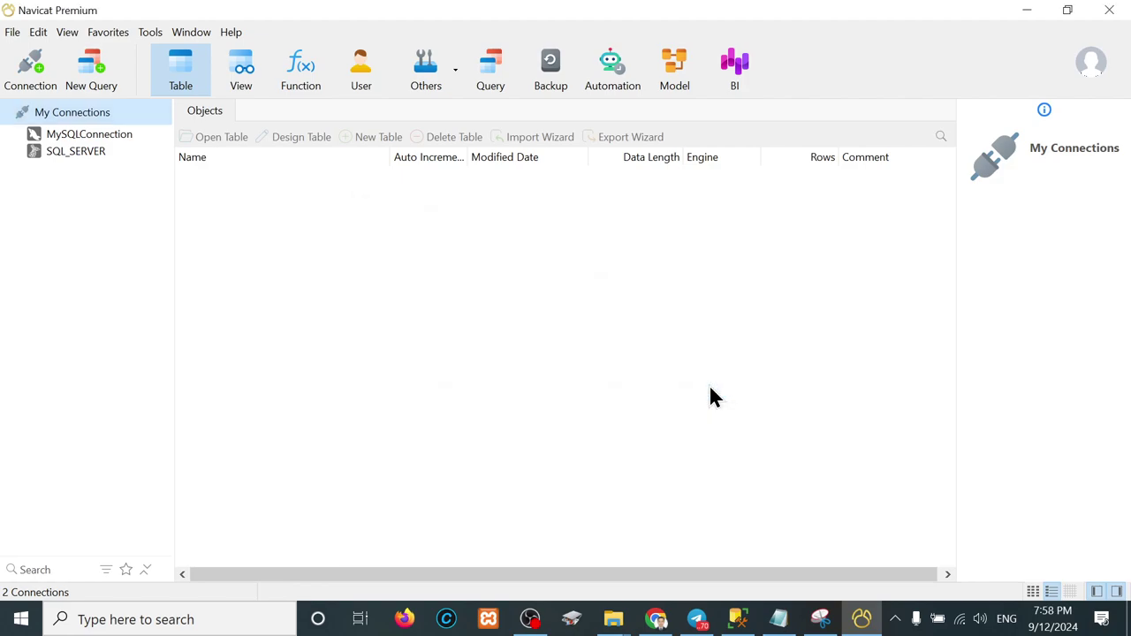
Step: Start a new SQL Server connection named 'SQL SERVER Connection'
click(27, 80)
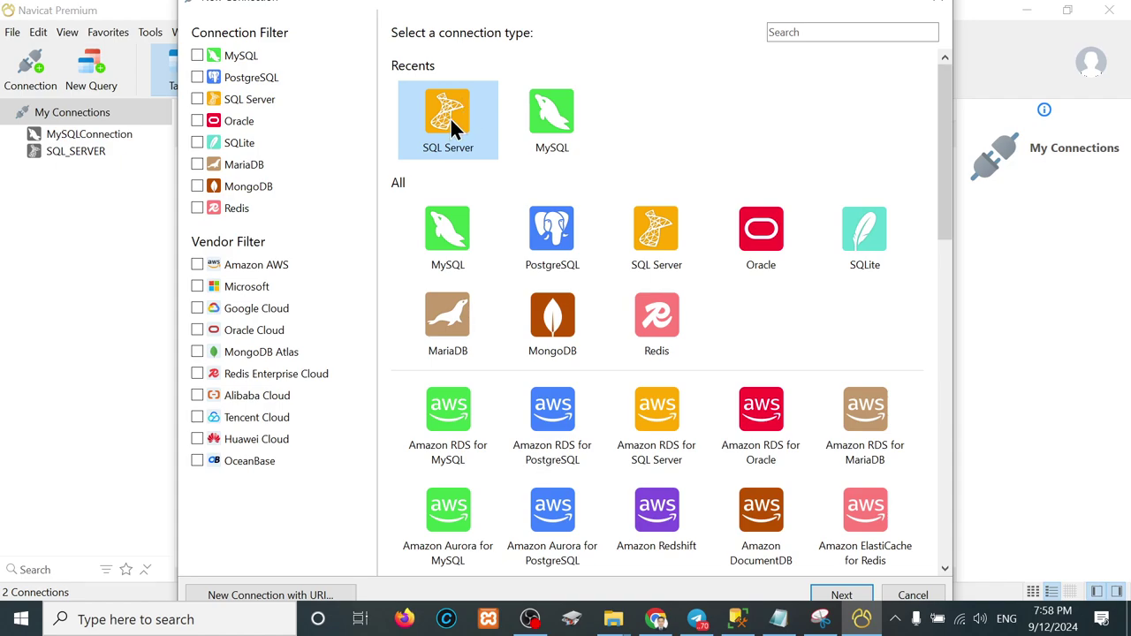
double_click(450, 117)
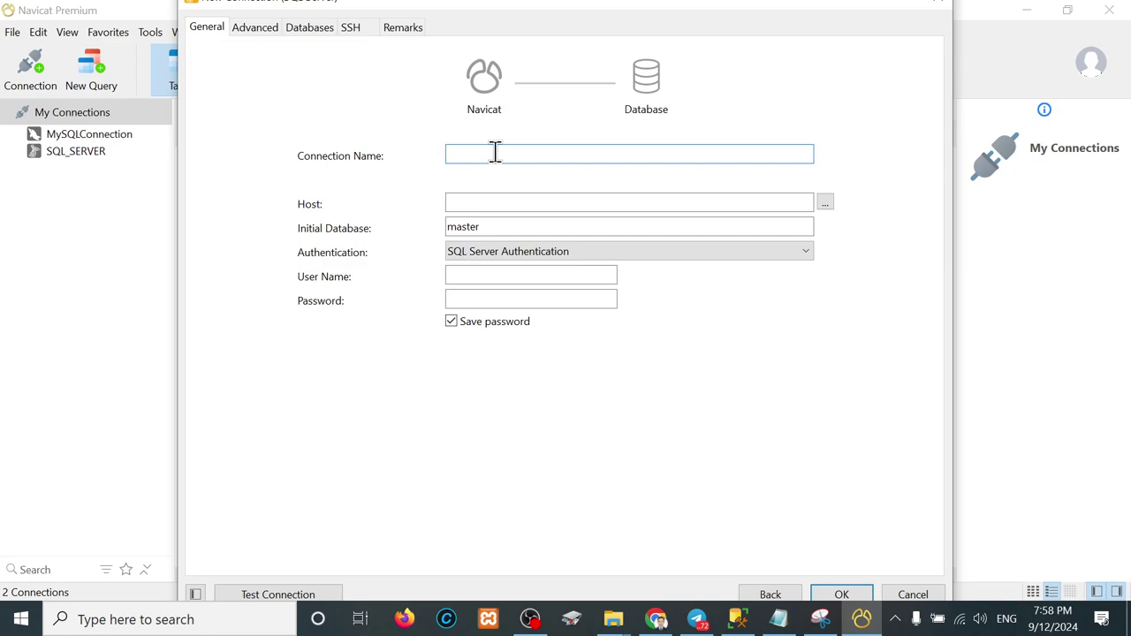
text(SQL SERVER Connection)
click(517, 203)
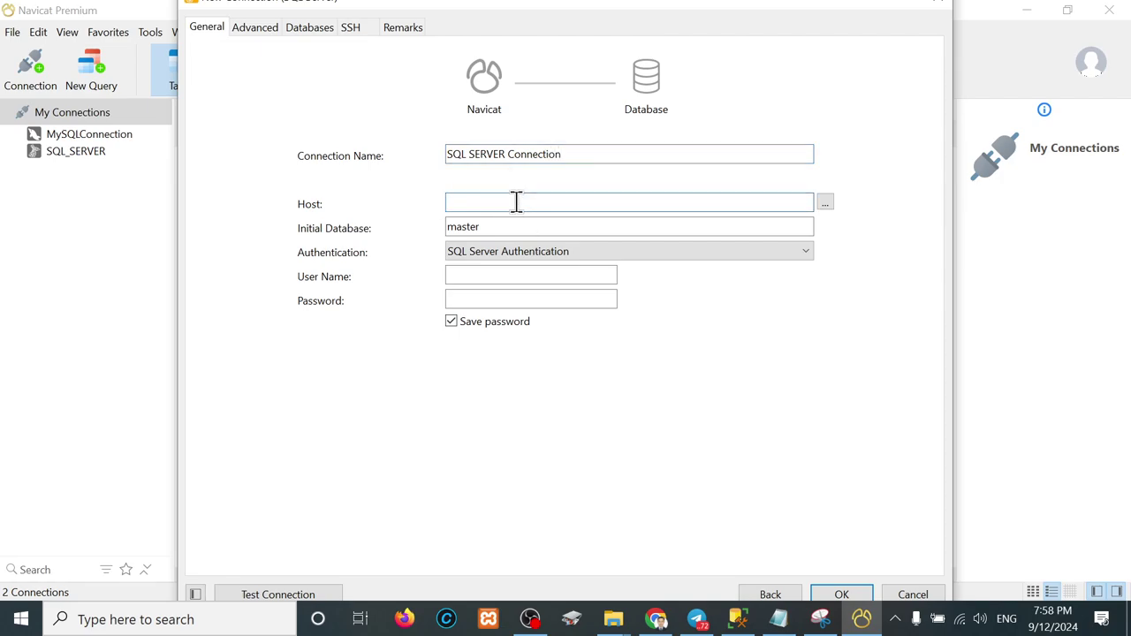
Step: Copy the server name DESKTOP-9B5UCFT from the SSMS Server Properties
click(735, 619)
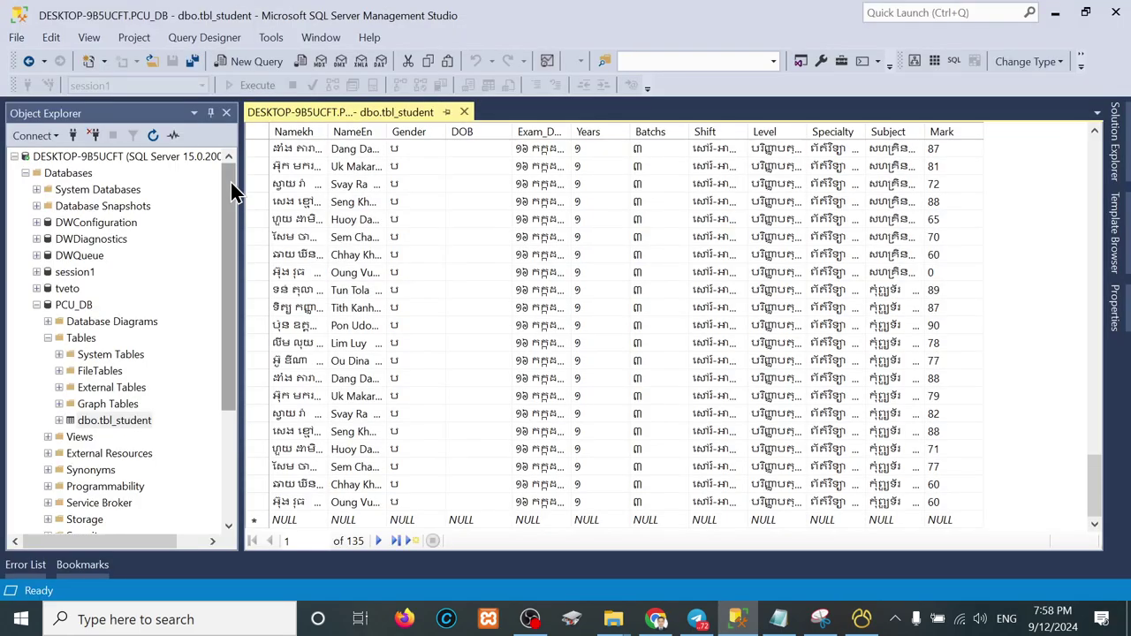
right_click(93, 156)
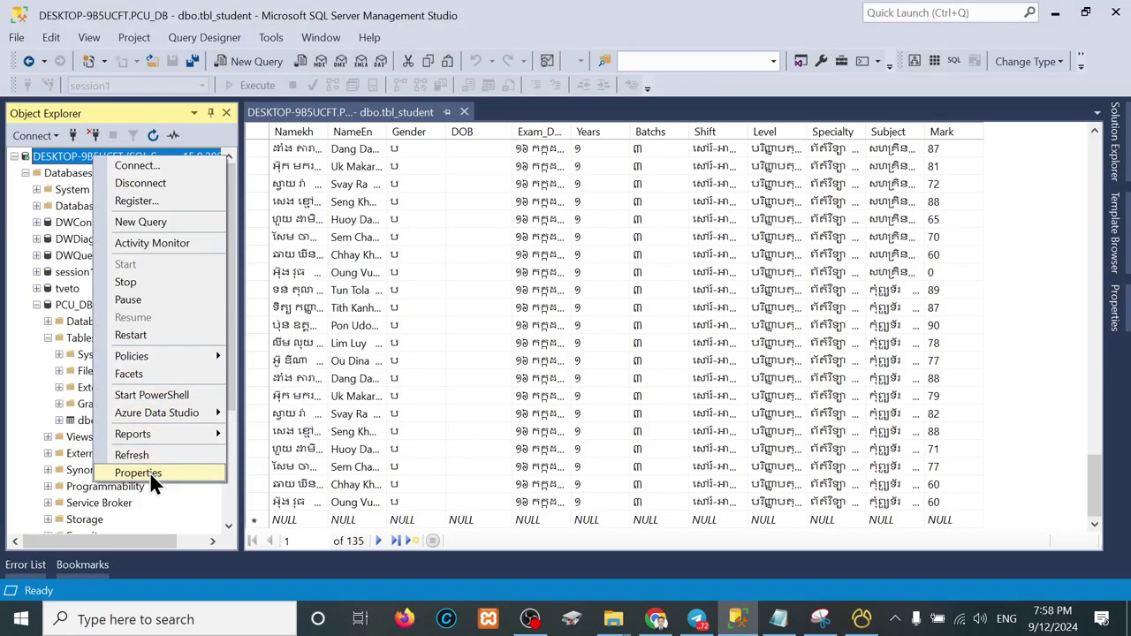
click(149, 474)
click(737, 101)
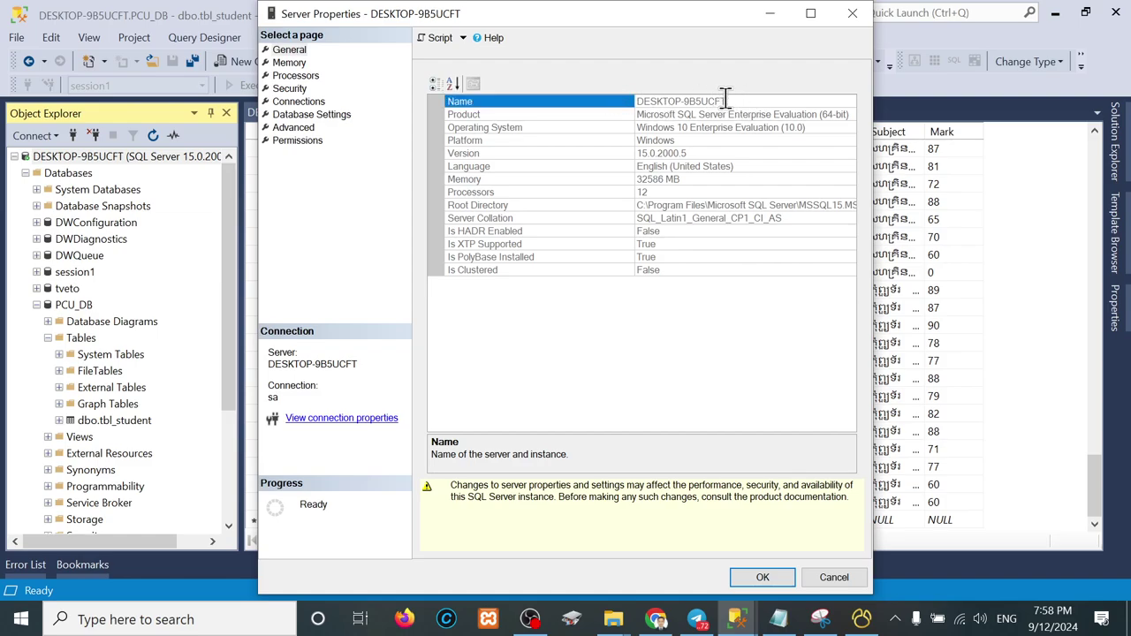
drag(725, 101, 600, 95)
key(ctrl+c)
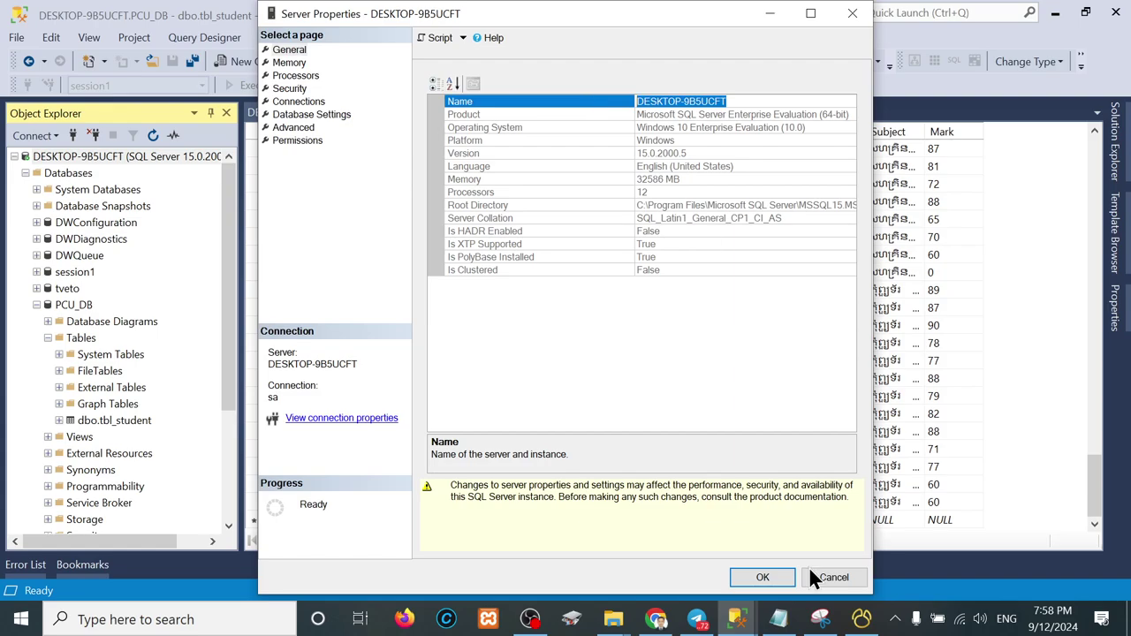
Step: Paste DESKTOP-9B5UCFT as the host and review the initial database master
click(862, 619)
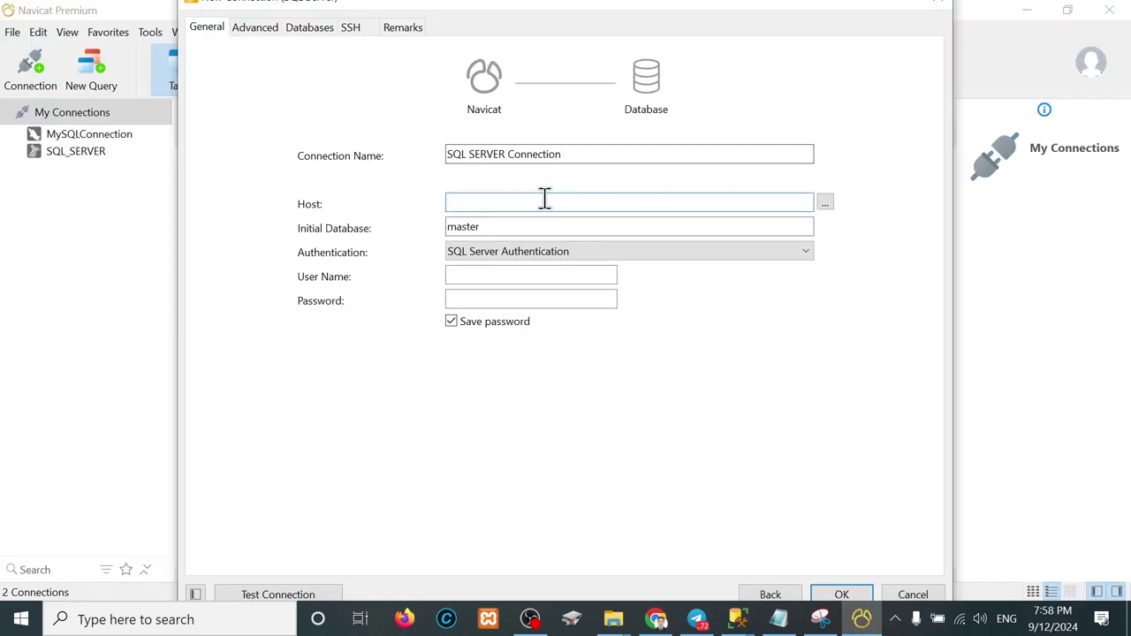
key(ctrl+v)
click(494, 226)
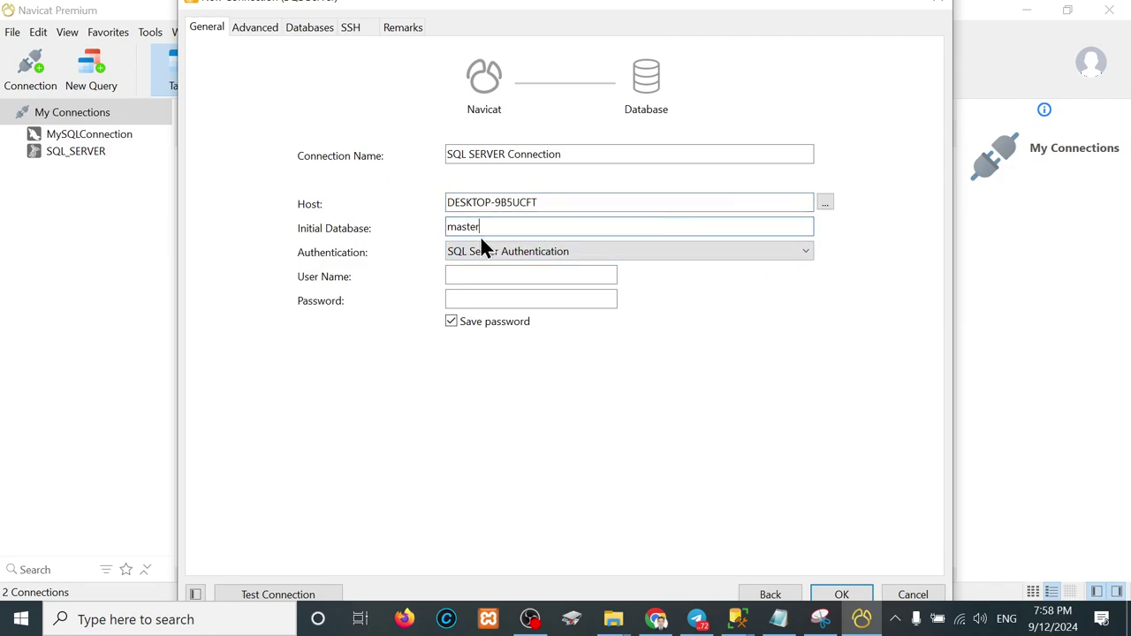
drag(480, 227, 404, 222)
click(484, 223)
drag(484, 222, 413, 237)
Step: Enter user sa and the account password, test the connection, and save it
click(481, 274)
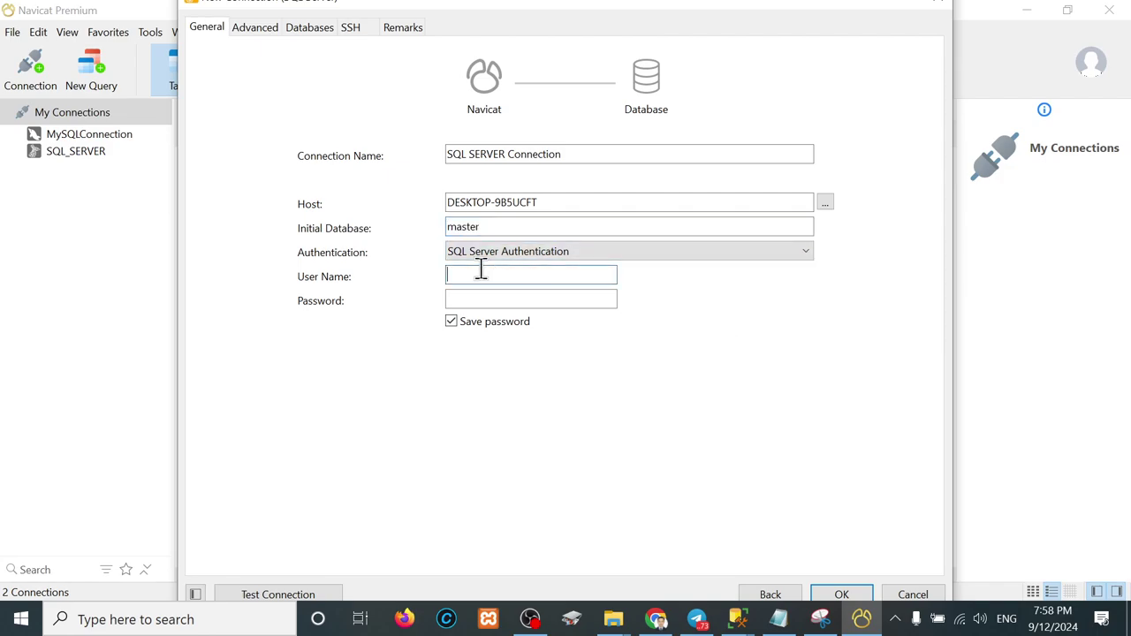
text(sa)
key(Tab)
text(1)
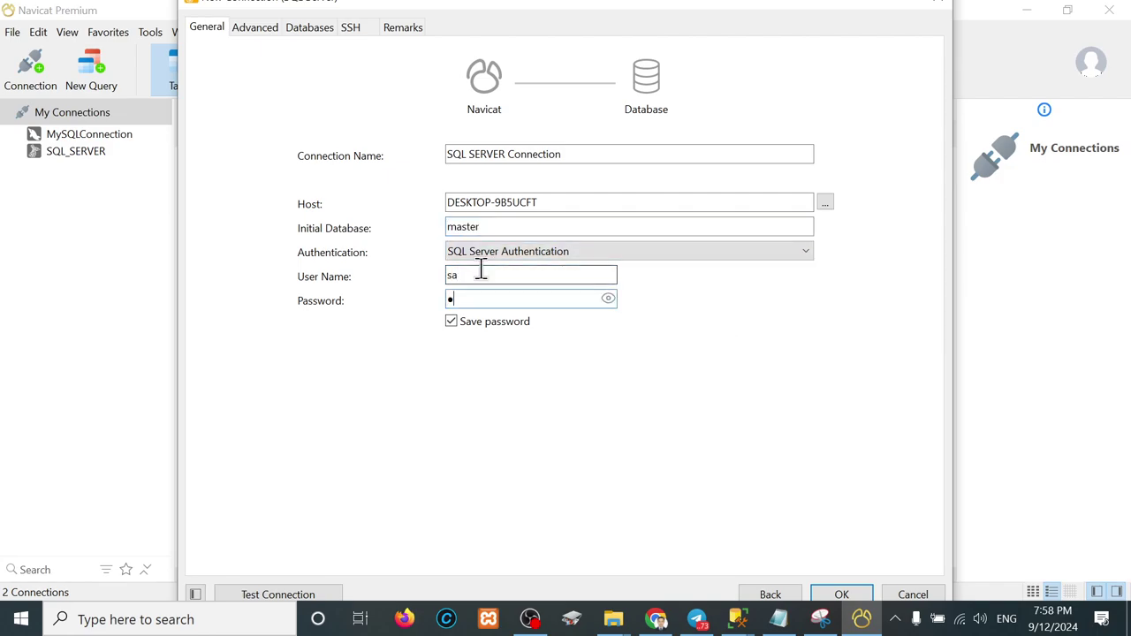
text(23)
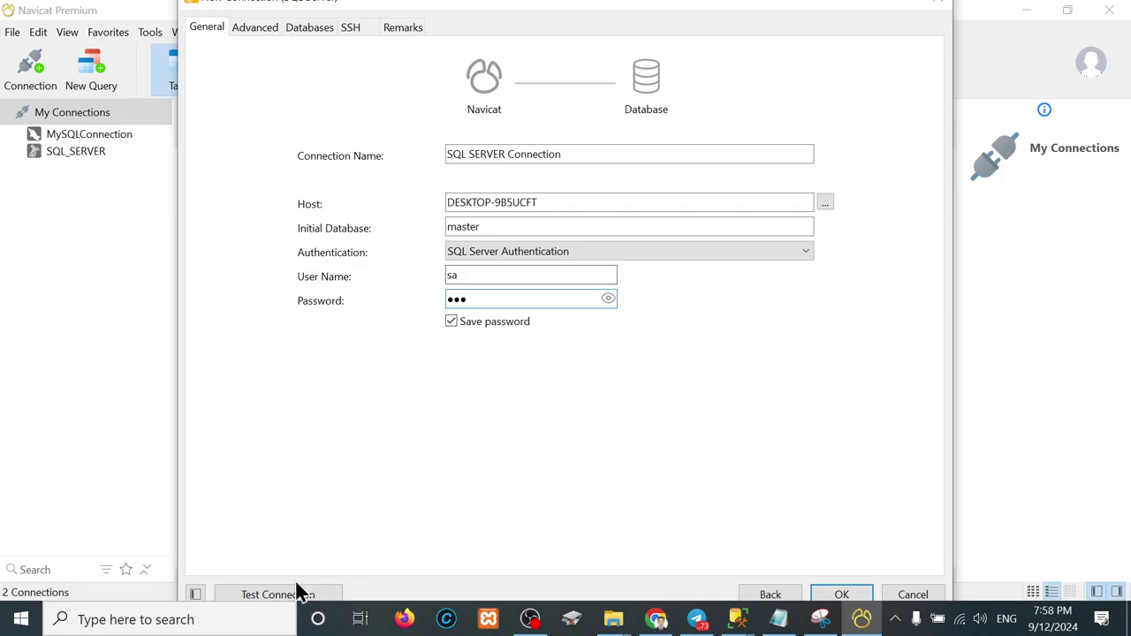
click(281, 595)
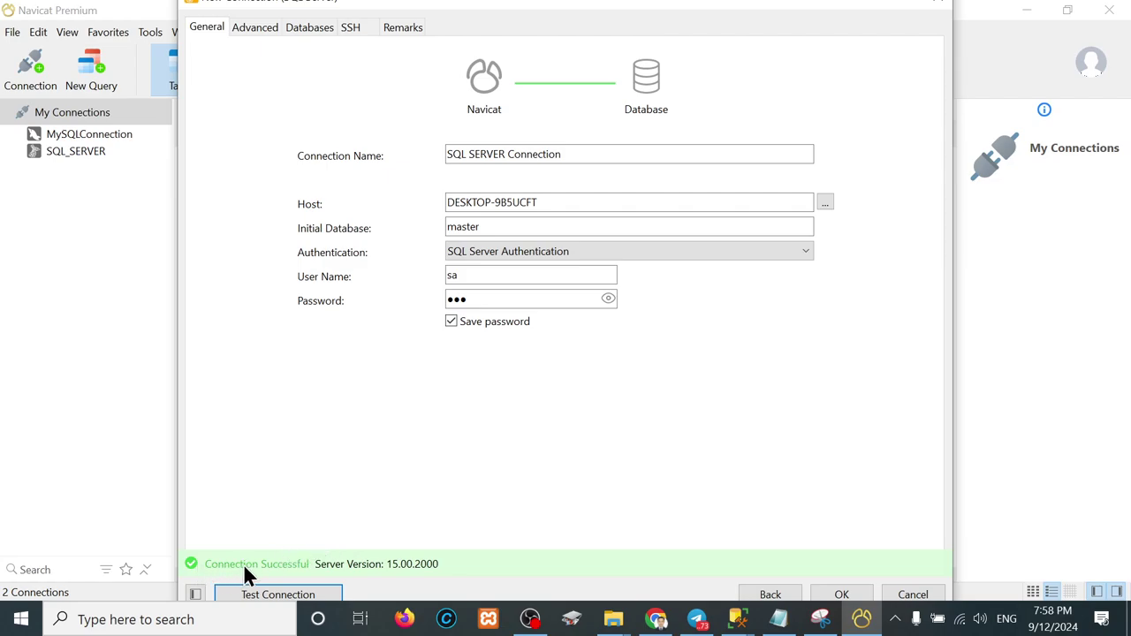
click(840, 597)
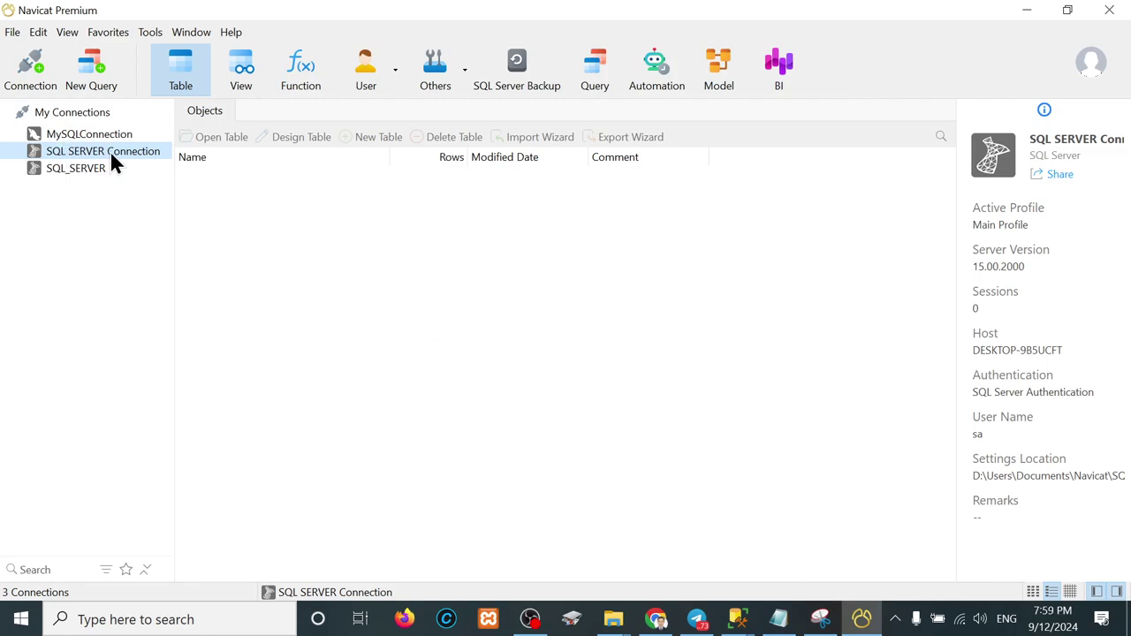
Step: Connect to SQL SERVER Connection and open the dbo schema of PCU_DB
right_click(110, 150)
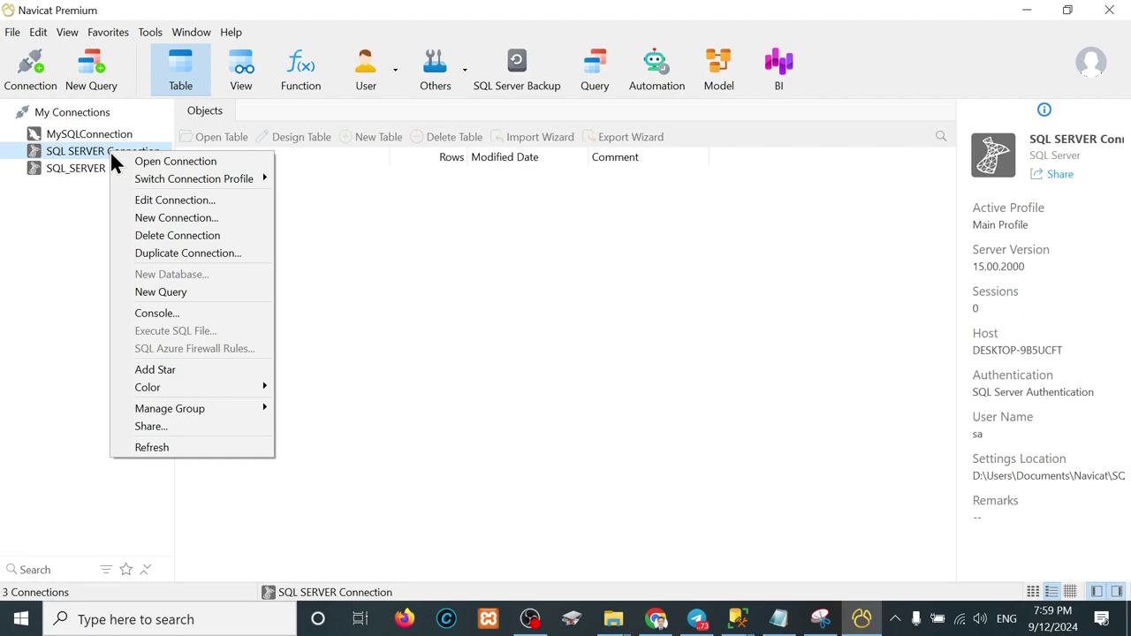
click(157, 163)
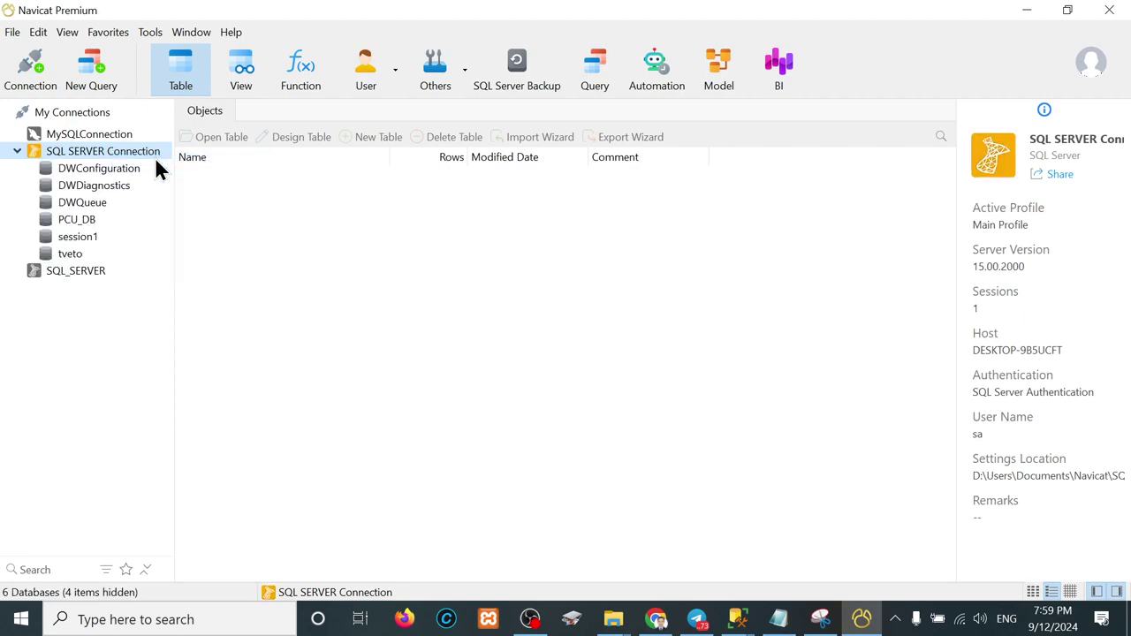
click(74, 228)
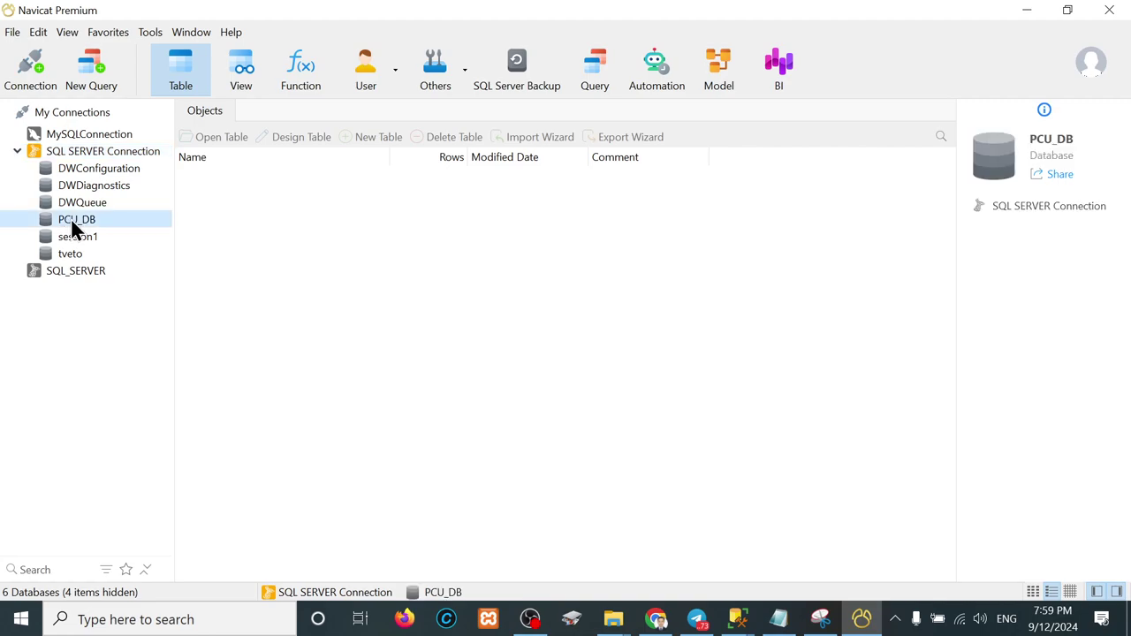
right_click(73, 223)
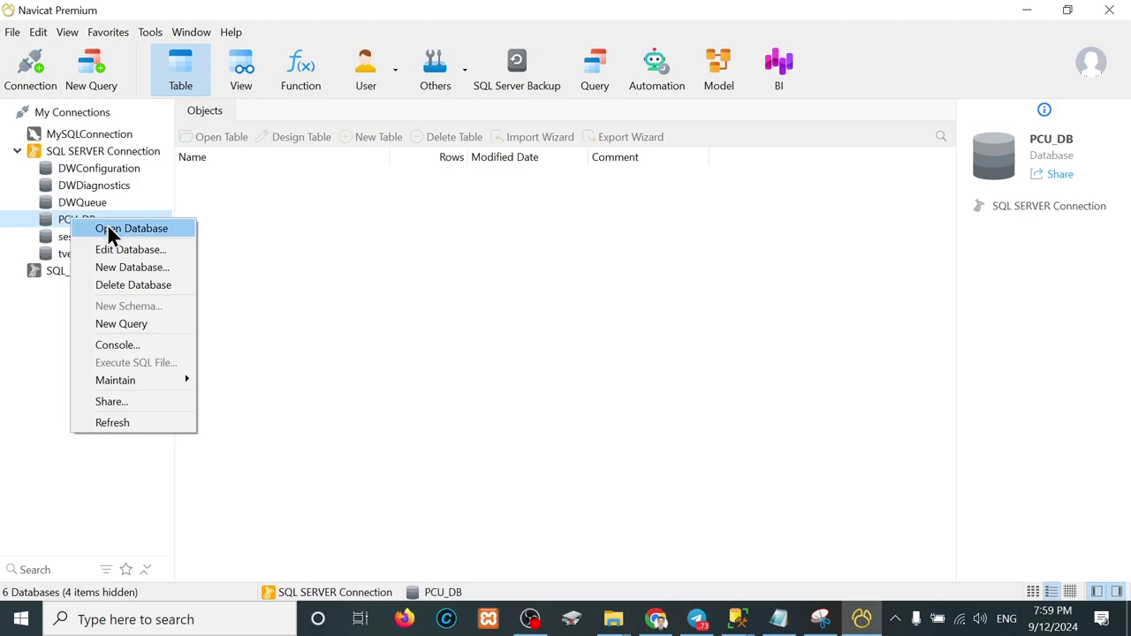
click(108, 227)
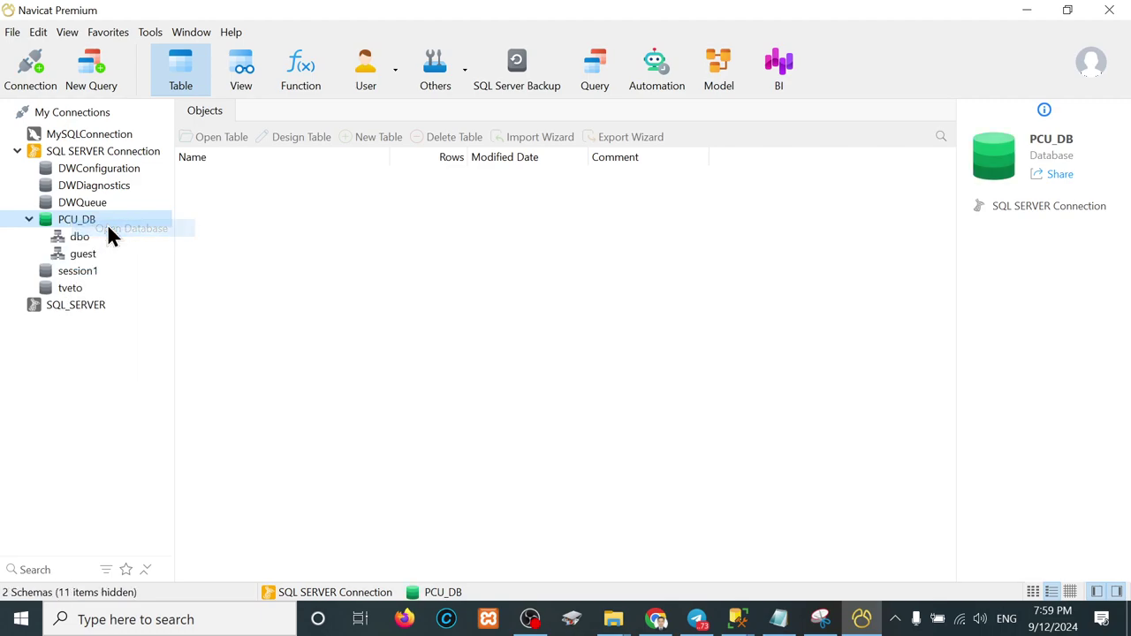
click(63, 237)
right_click(64, 236)
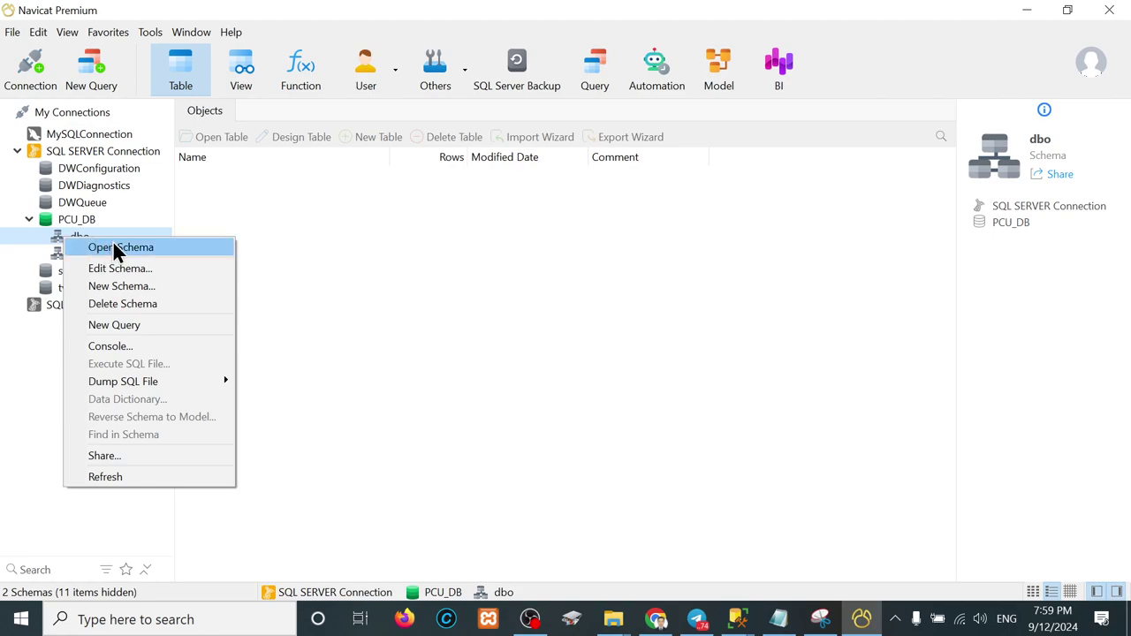
click(113, 247)
Step: Open tbl_student and browse its 135 rows
click(104, 256)
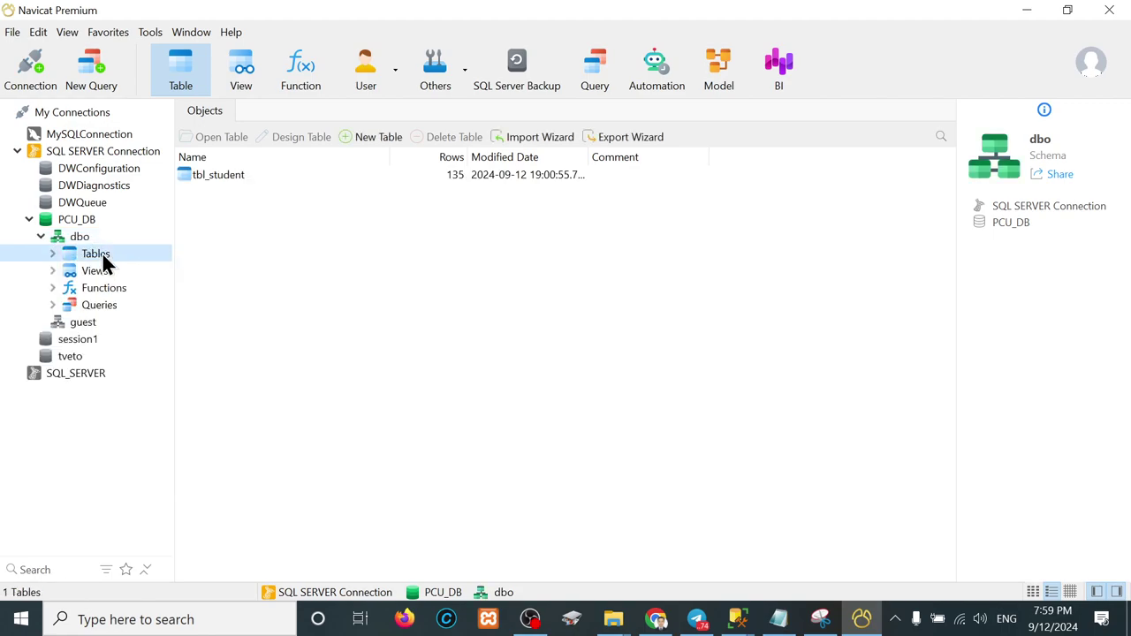
click(53, 254)
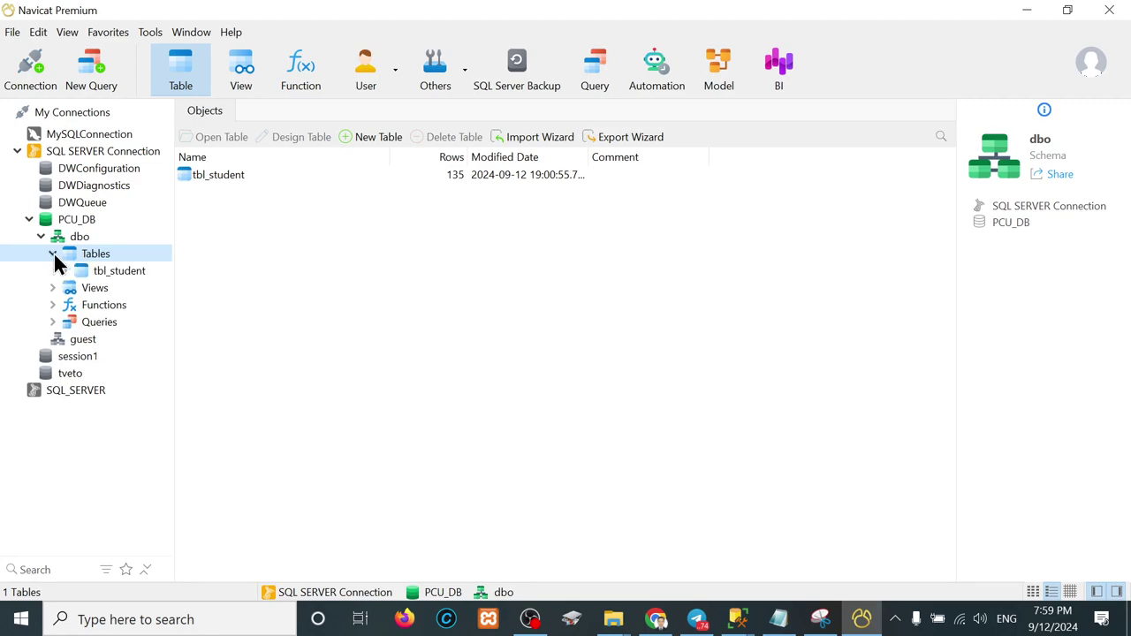
double_click(118, 273)
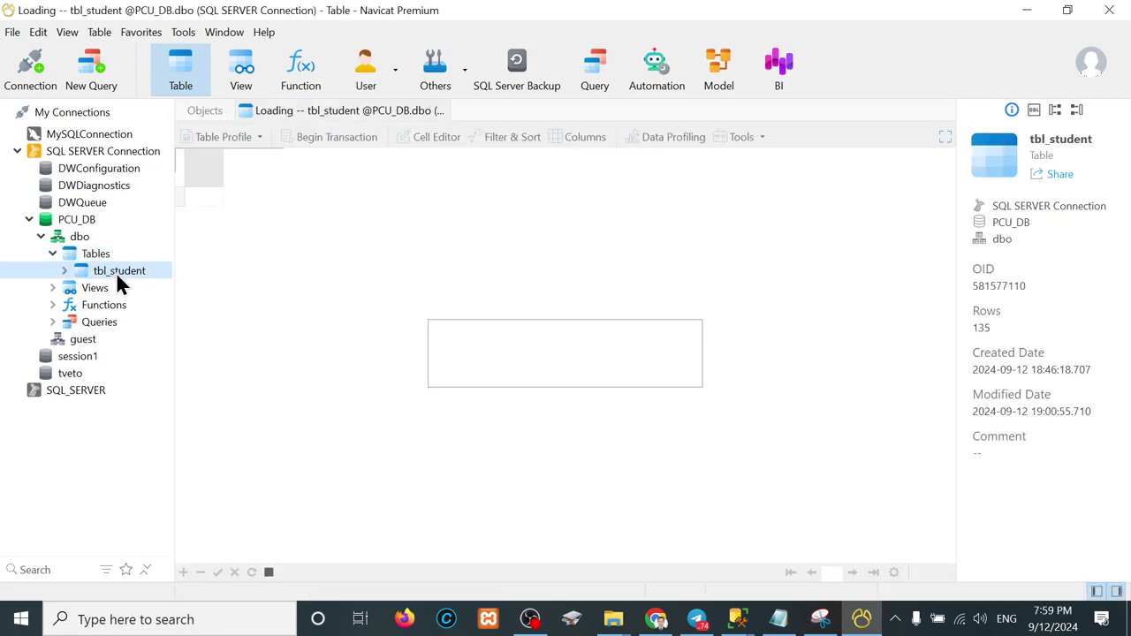
key(Down)
key(Down)
key(Down)
key(Down)
key(Down)
key(Down)
key(Down)
key(Down)
key(Down)
key(Down)
key(Down)
key(Down)
key(Down)
key(Down)
key(Down)
key(Down)
key(Down)
key(Down)
key(Down)
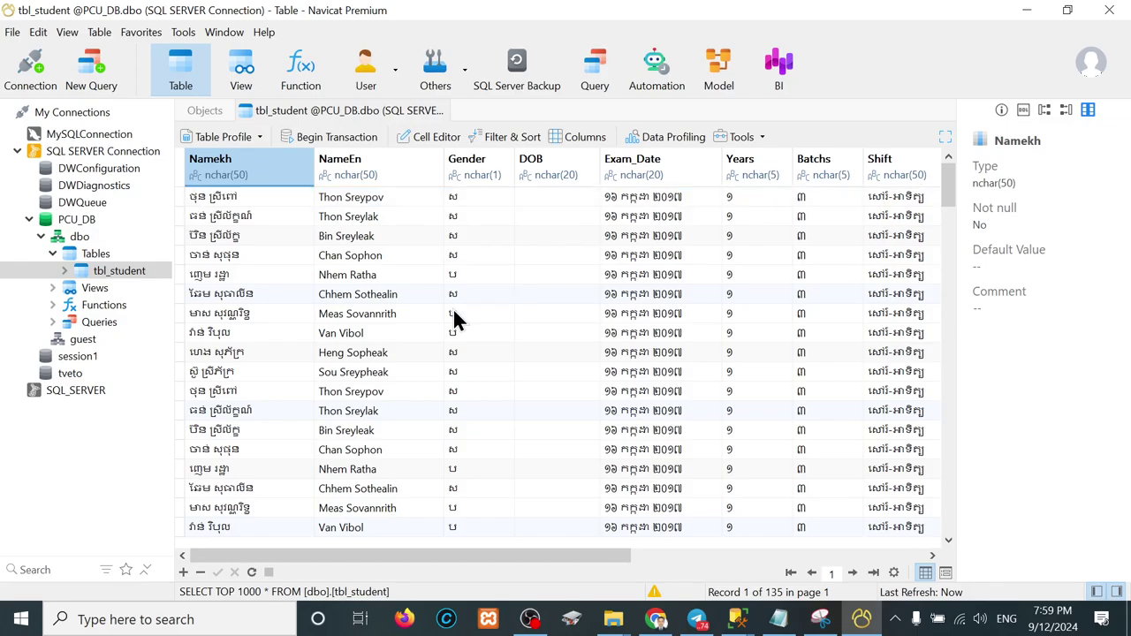
key(ctrl+Home)
key(End)
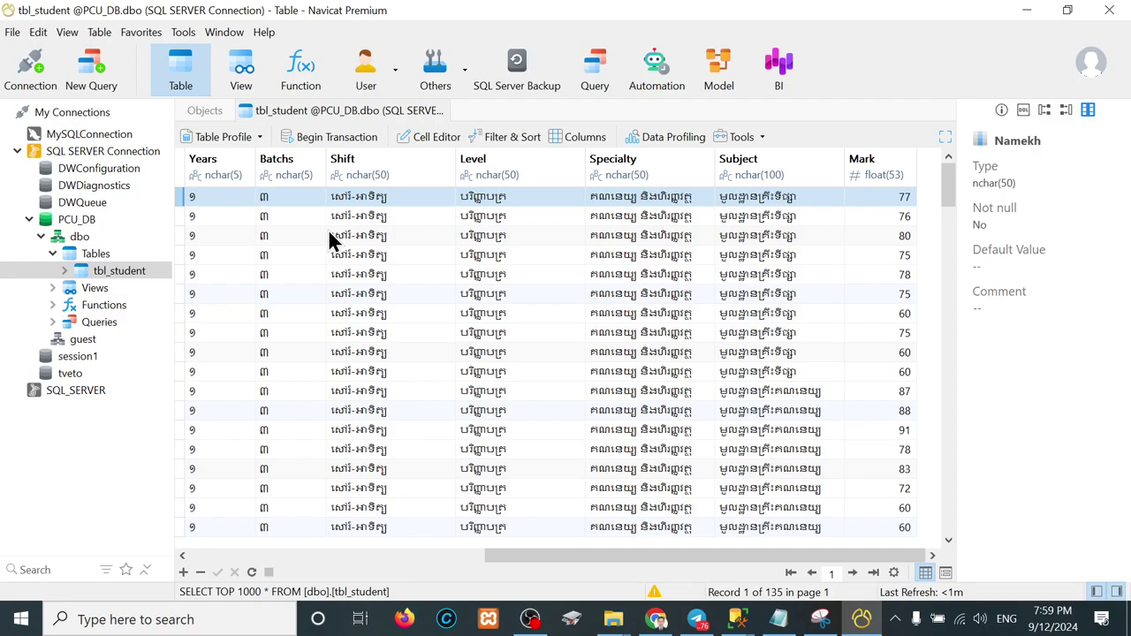
Step: Preview Table_Student.xlsx in Task_02's Example folder in File Explorer
mouse_move(613, 619)
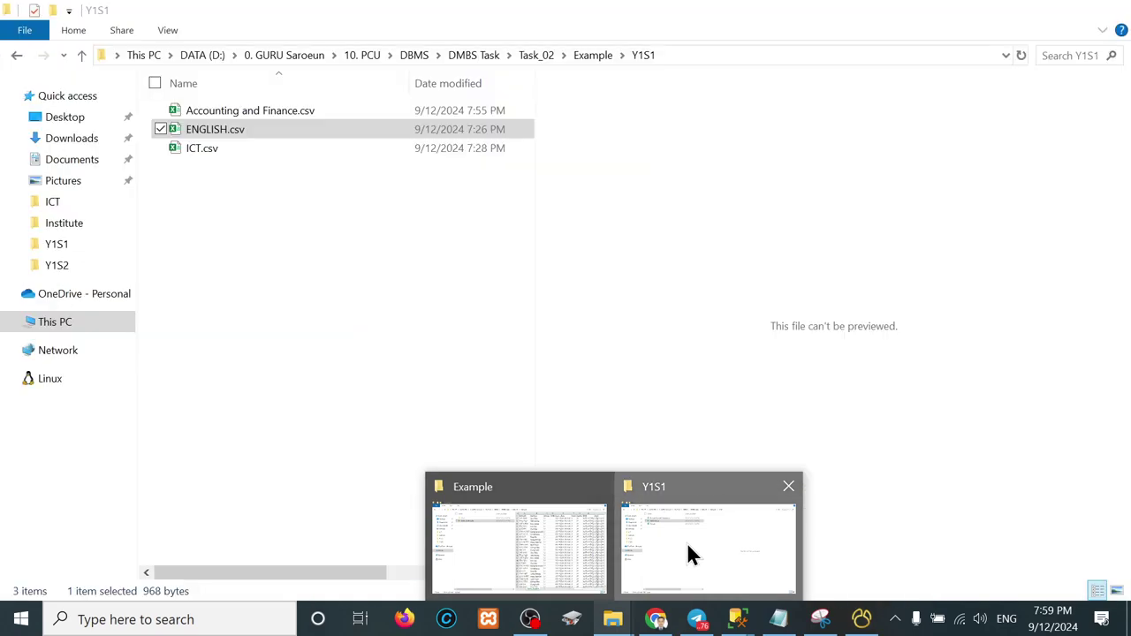
click(689, 548)
key(alt+Up)
key(alt+Up)
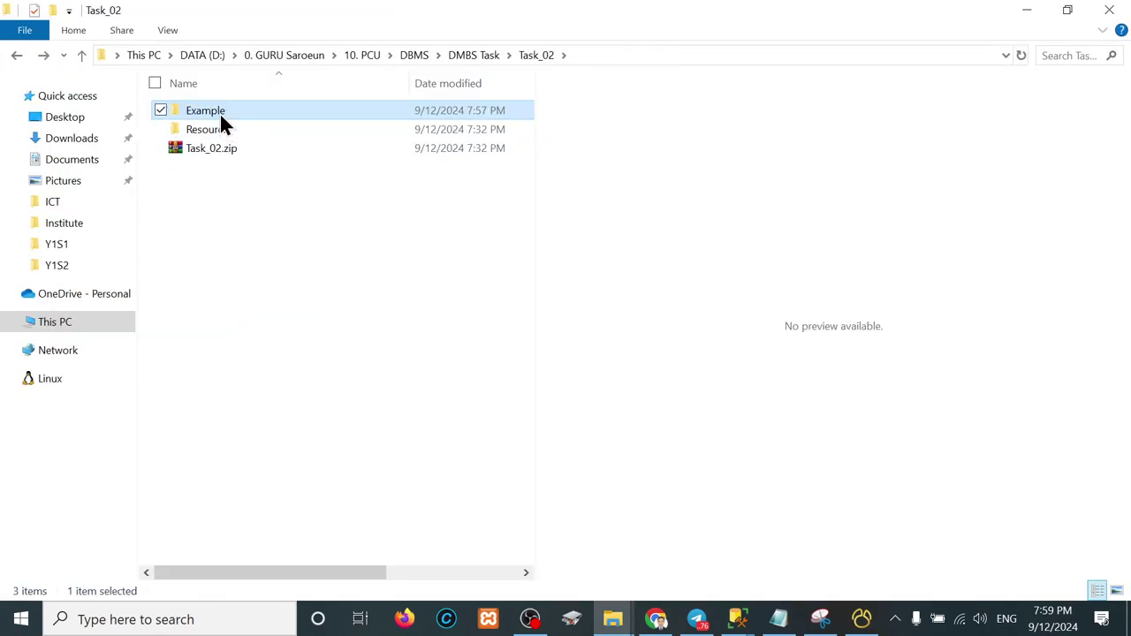
double_click(219, 113)
click(217, 127)
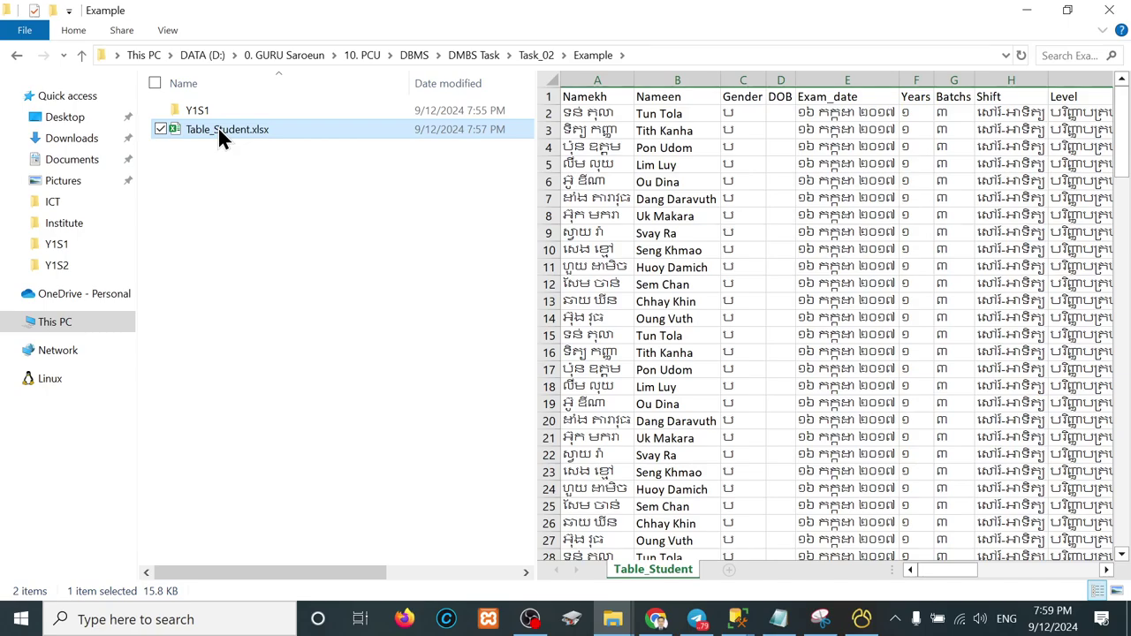
click(1023, 12)
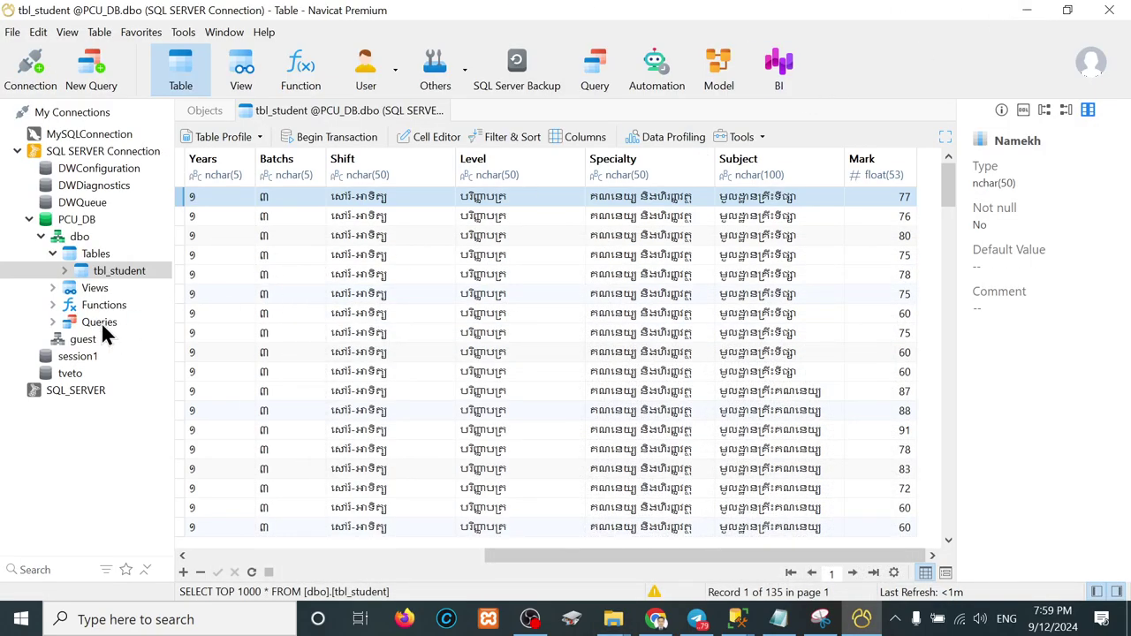
Step: Launch the Import Wizard on the Tables group with CSV as the format
click(86, 256)
right_click(86, 256)
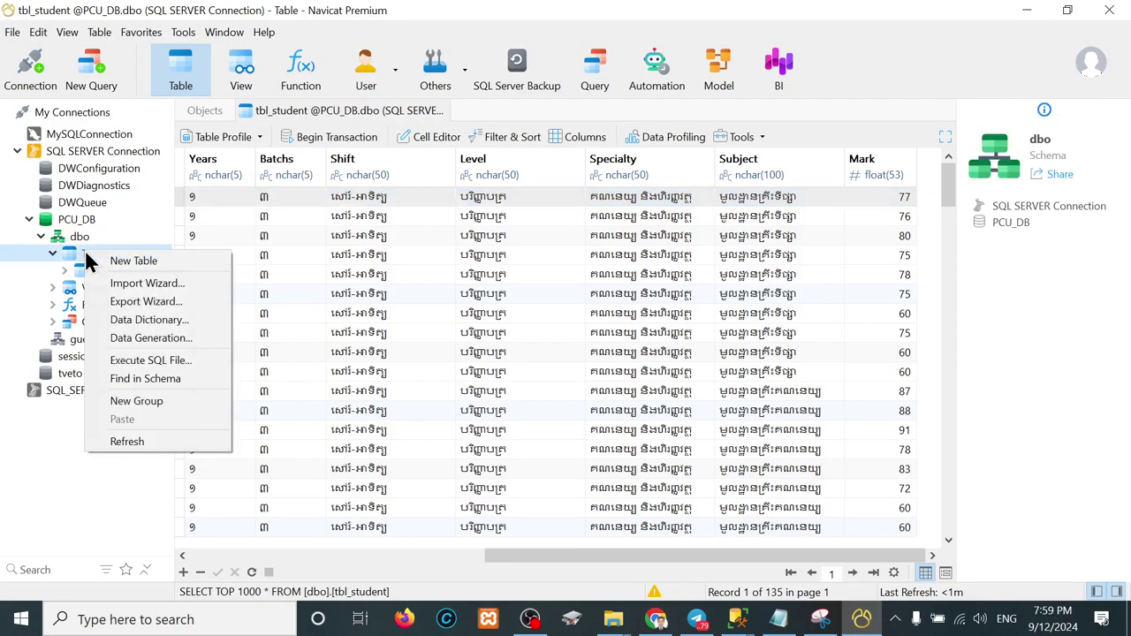
click(150, 286)
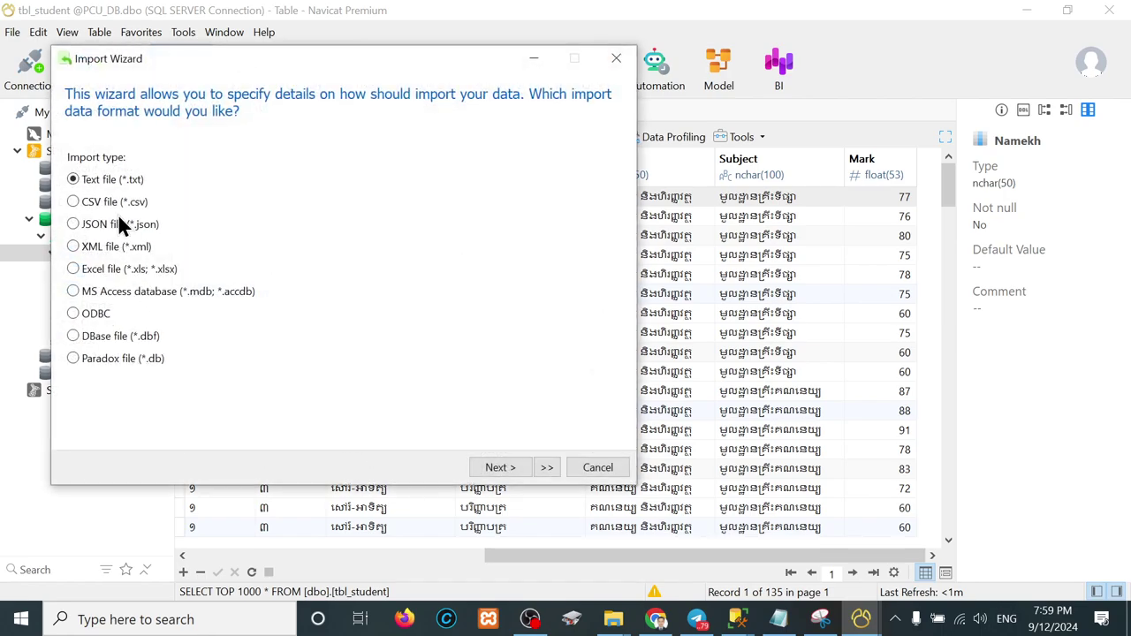
click(120, 202)
Step: Open Table_Student.xlsx in Excel and save it to Example as Table_Student.csv in CSV UTF-8 format
mouse_move(618, 628)
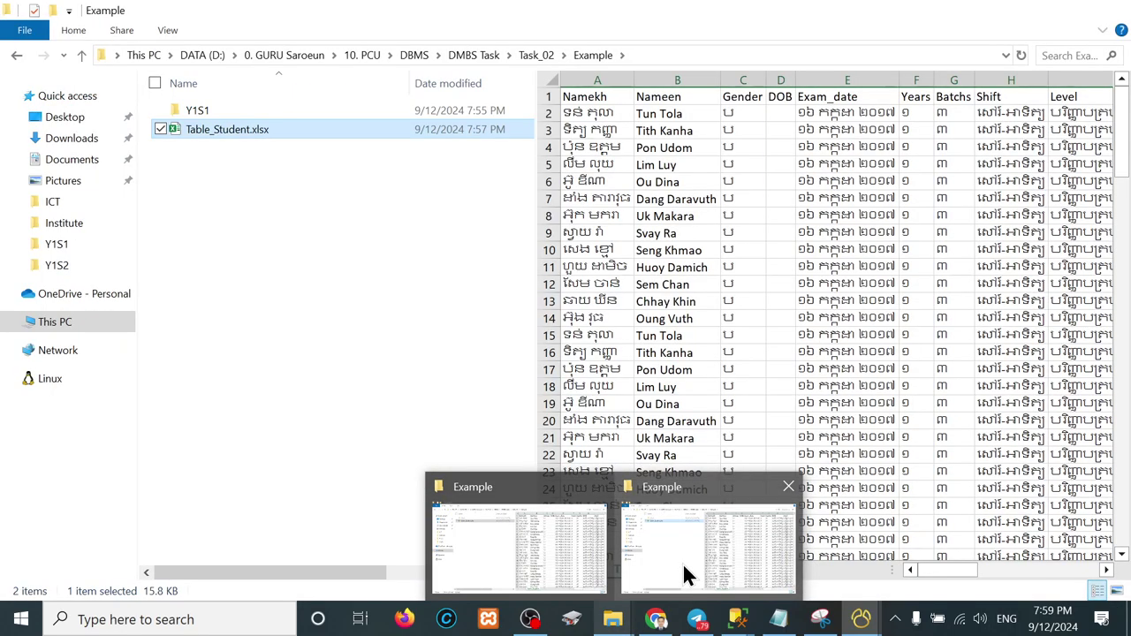
click(682, 566)
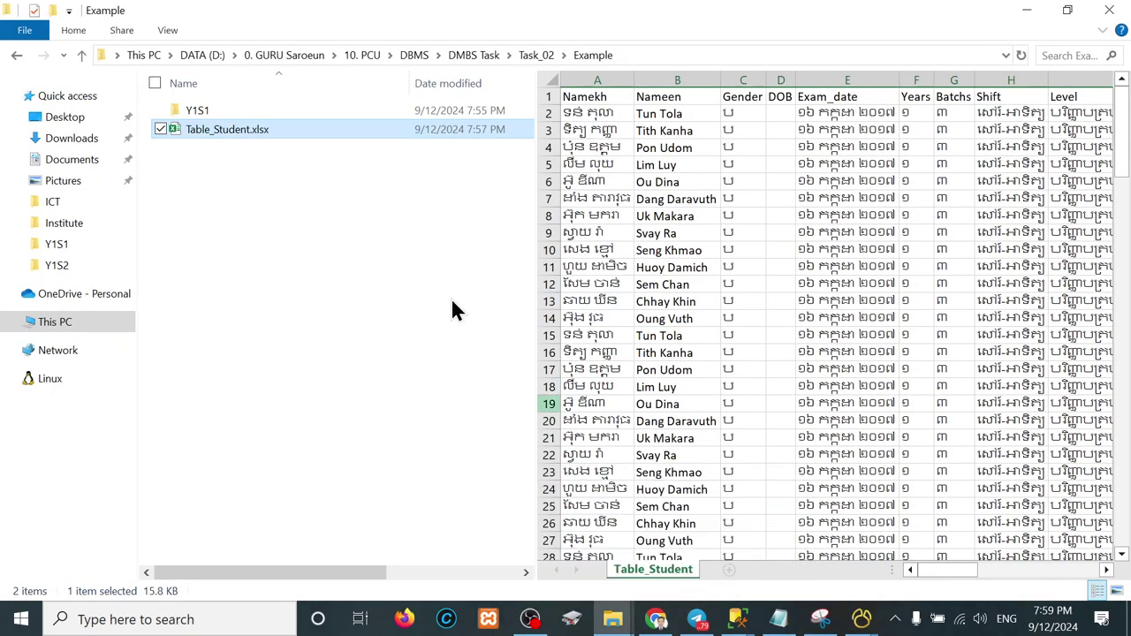
double_click(233, 126)
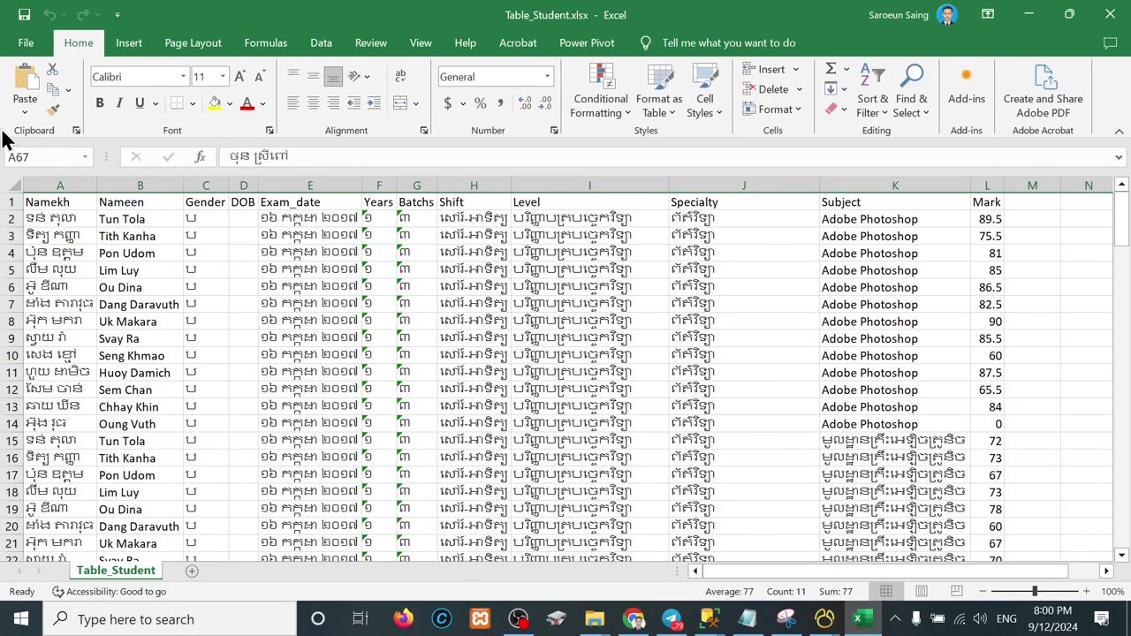
click(26, 44)
click(60, 322)
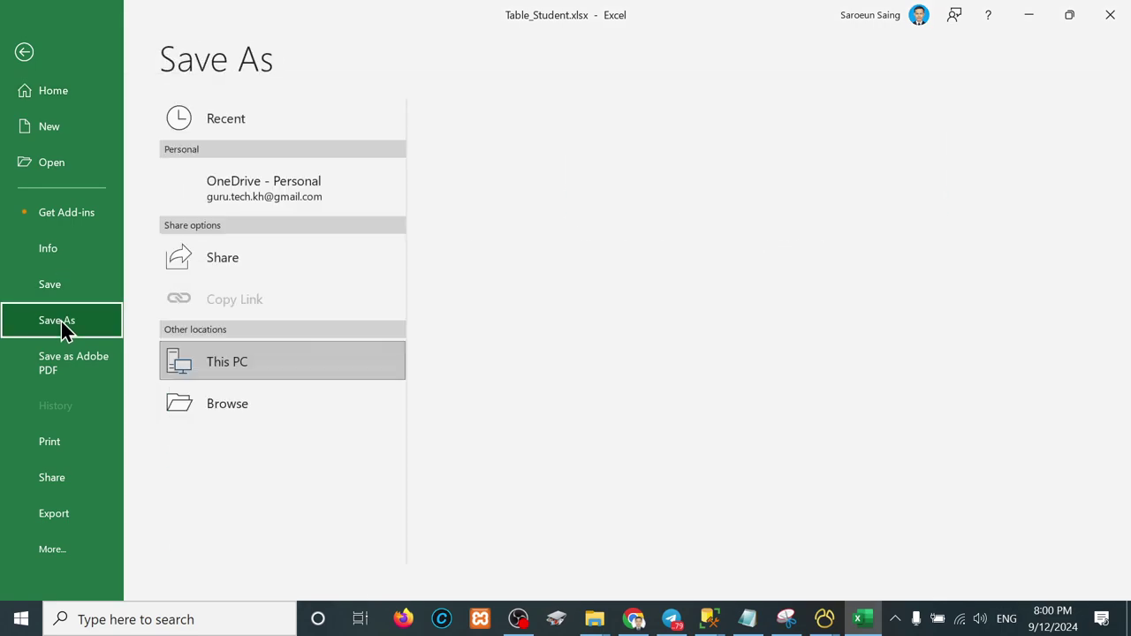
click(514, 216)
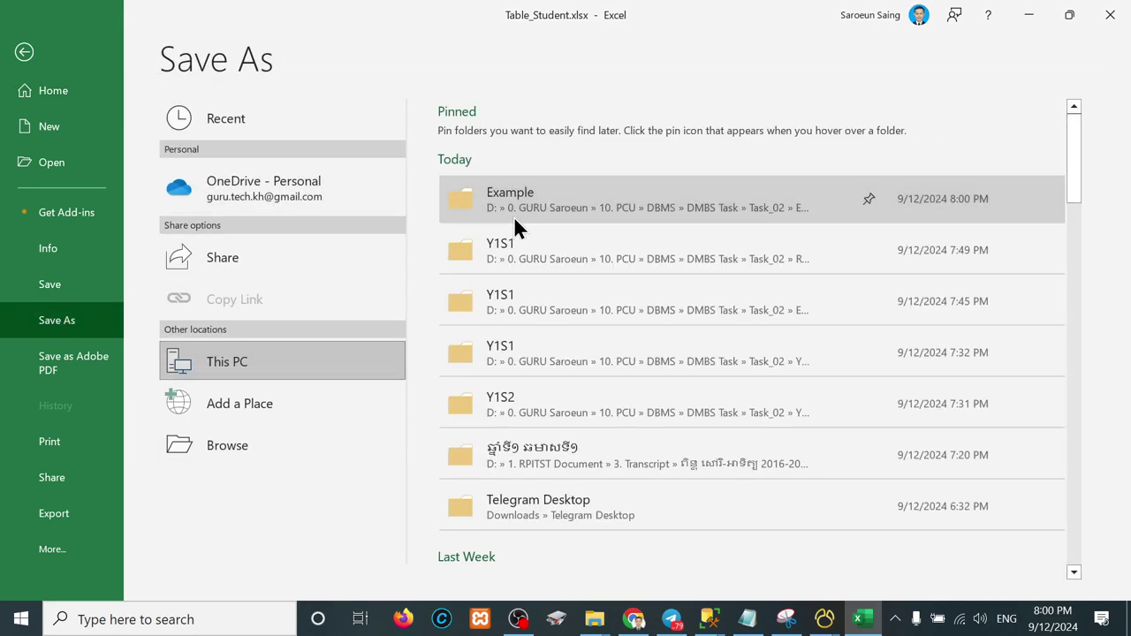
click(250, 318)
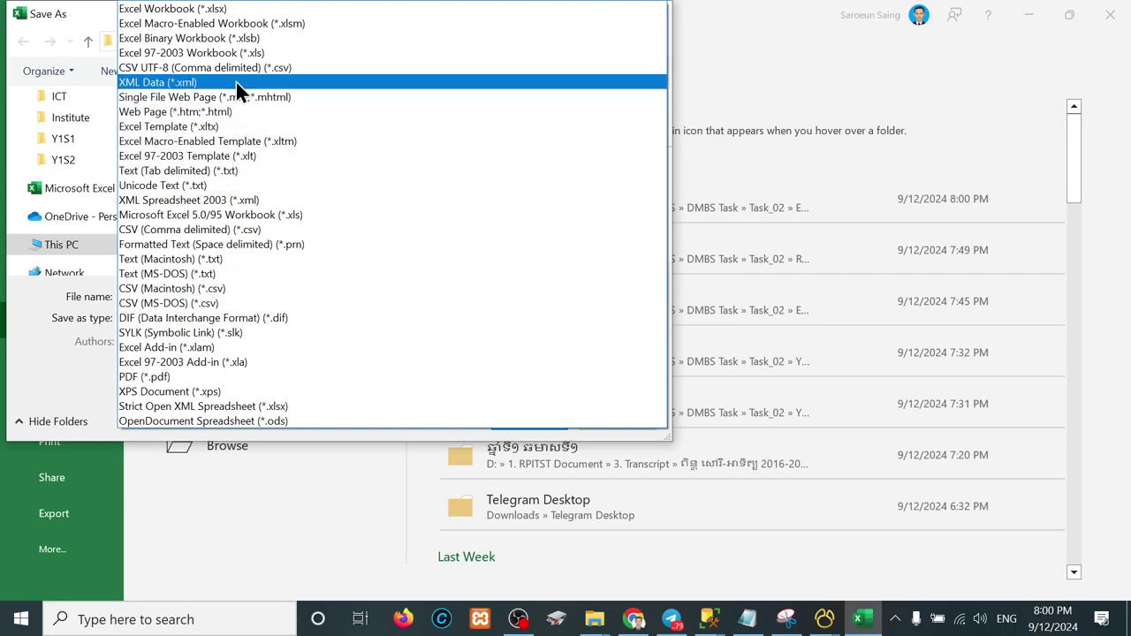
click(175, 71)
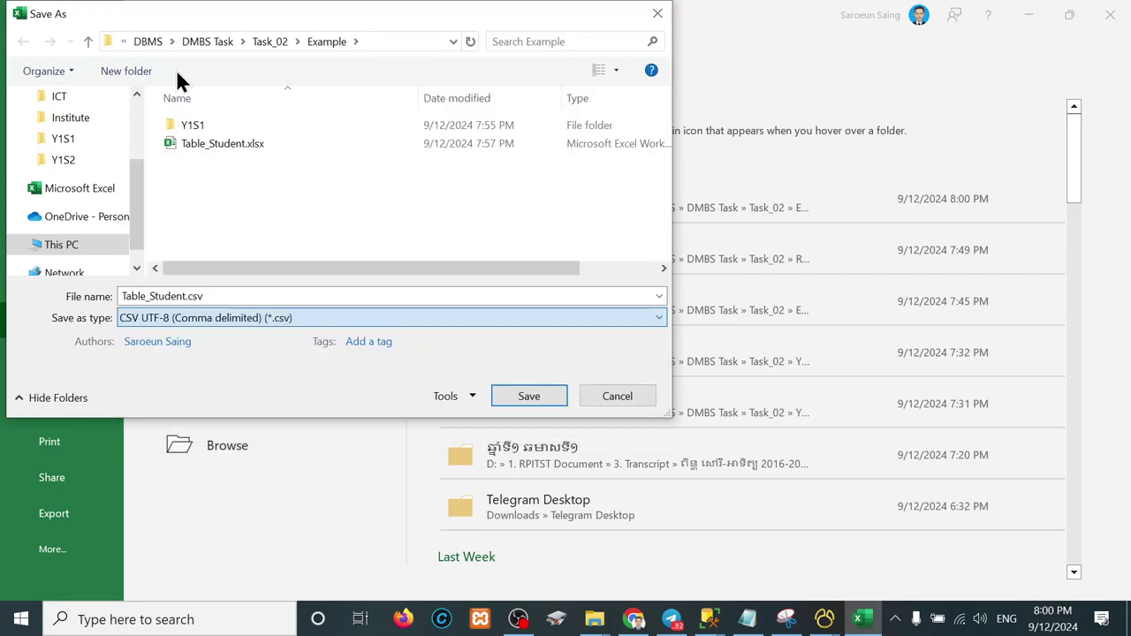
click(535, 398)
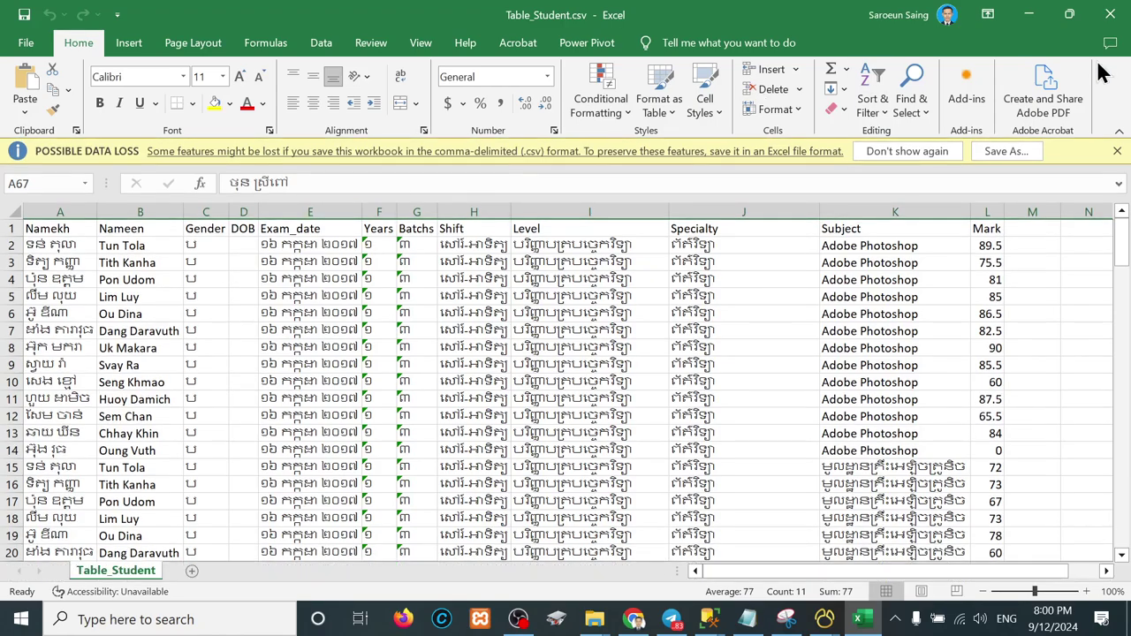
click(1102, 12)
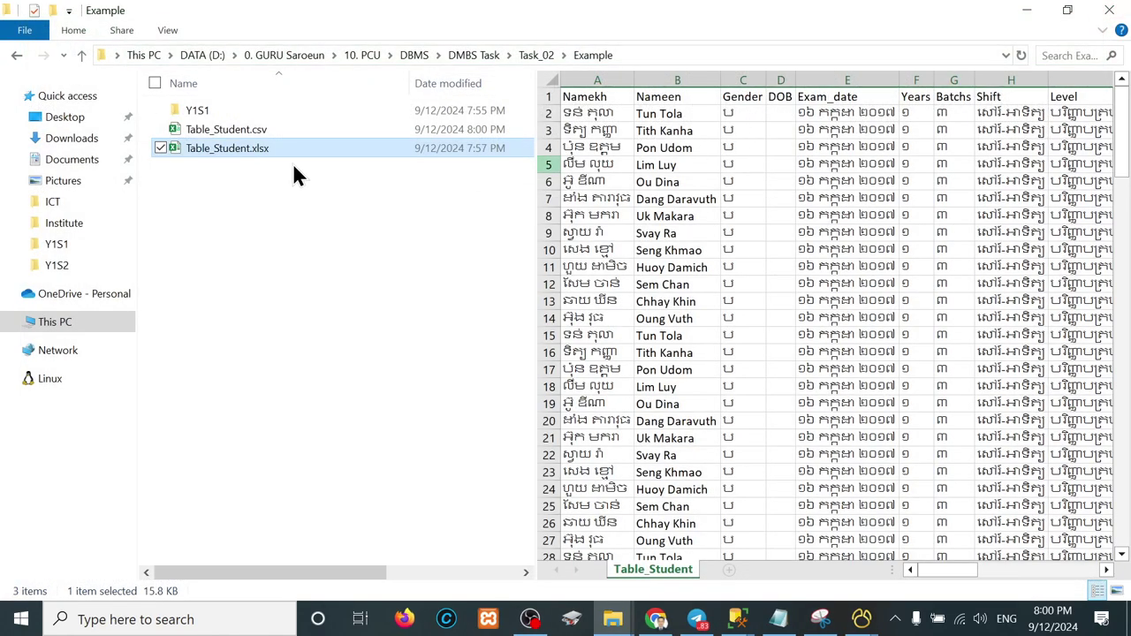
click(244, 125)
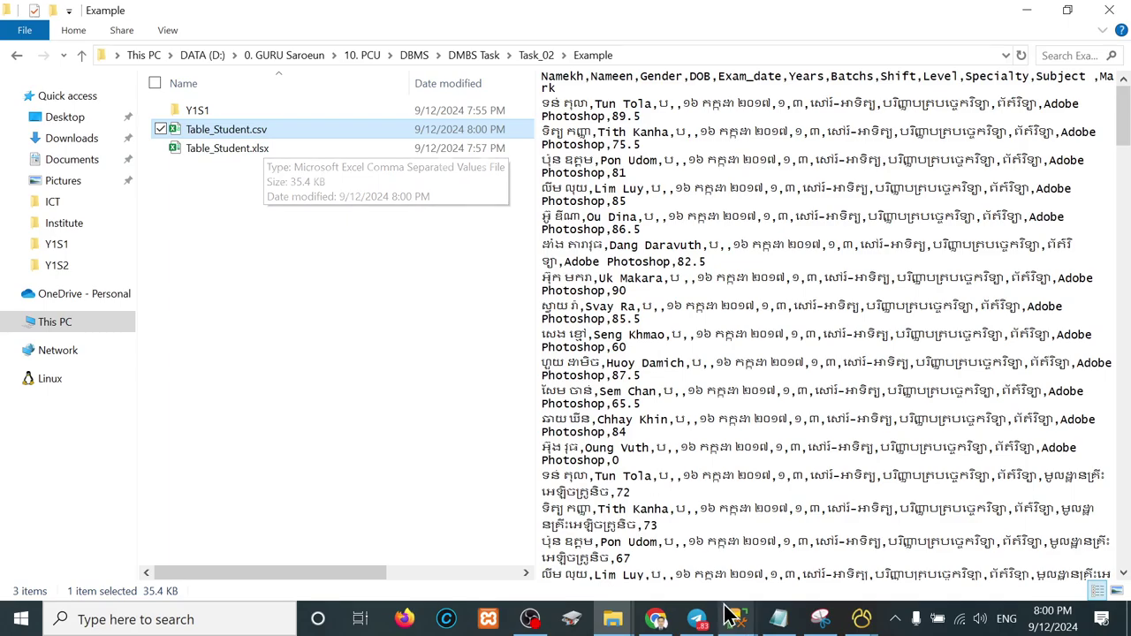
Step: Return to the Import Wizard and browse for a source file on DATA (D:)
mouse_move(867, 623)
click(919, 574)
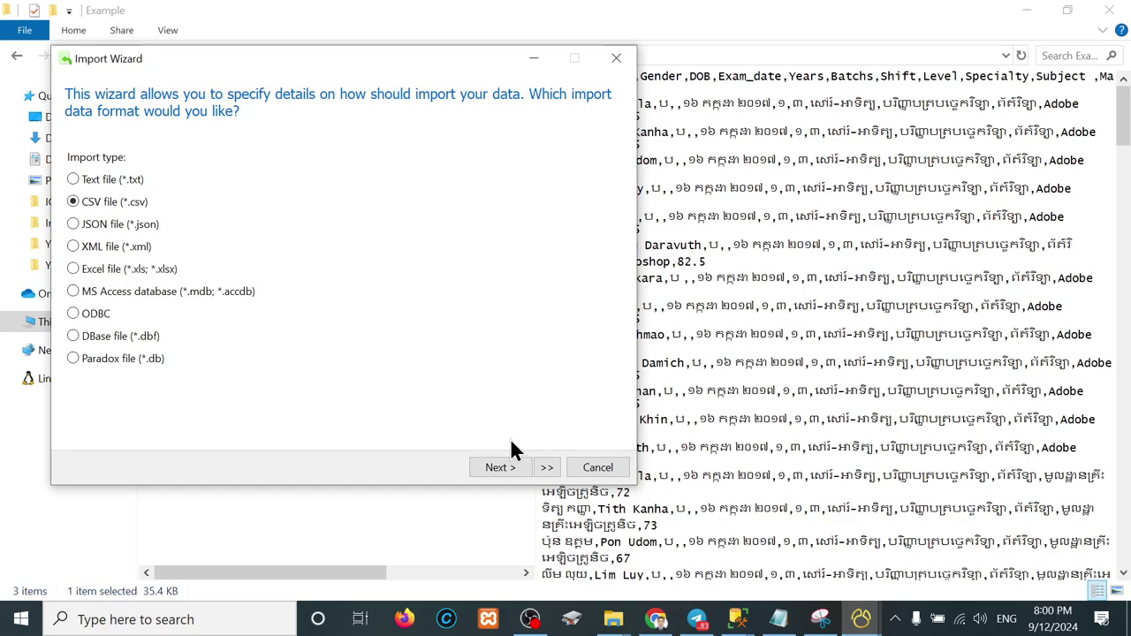
click(497, 468)
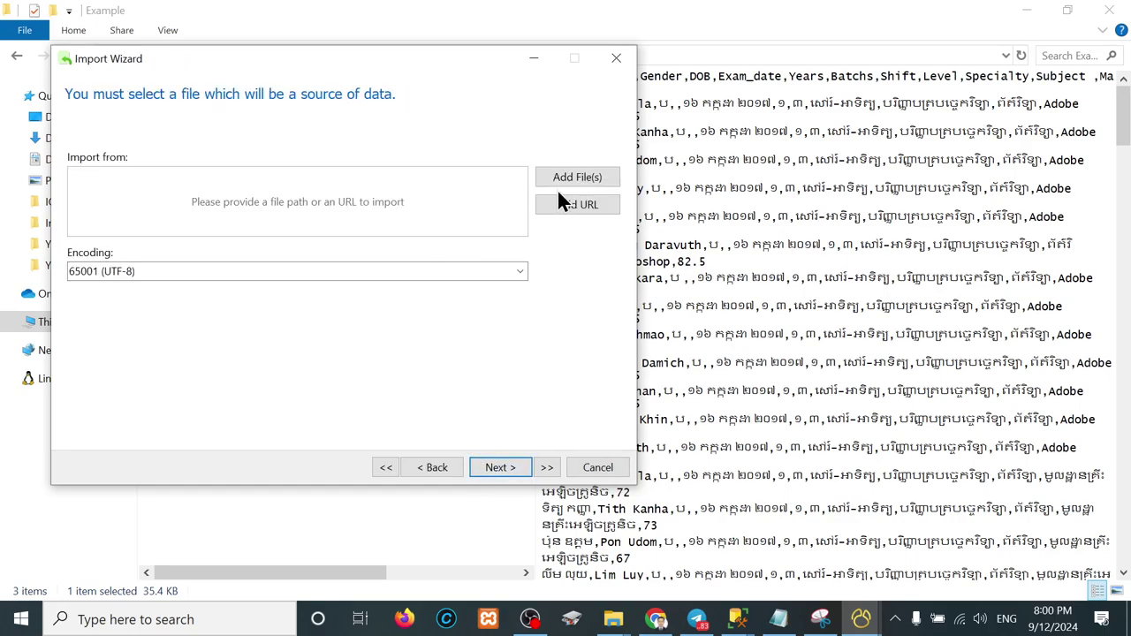
click(591, 181)
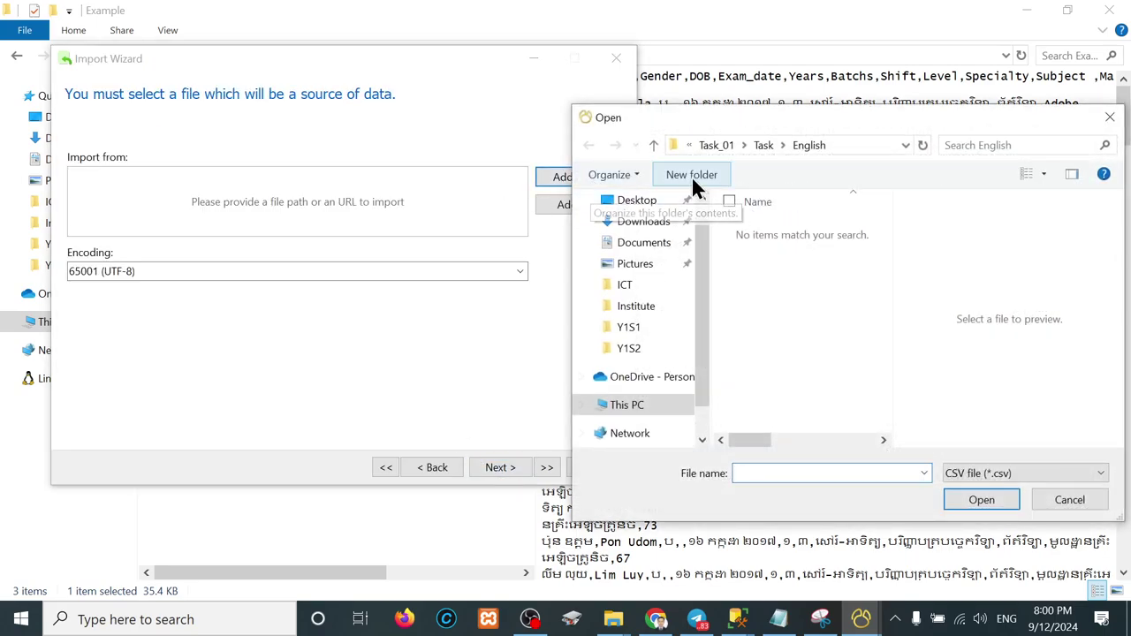
click(627, 408)
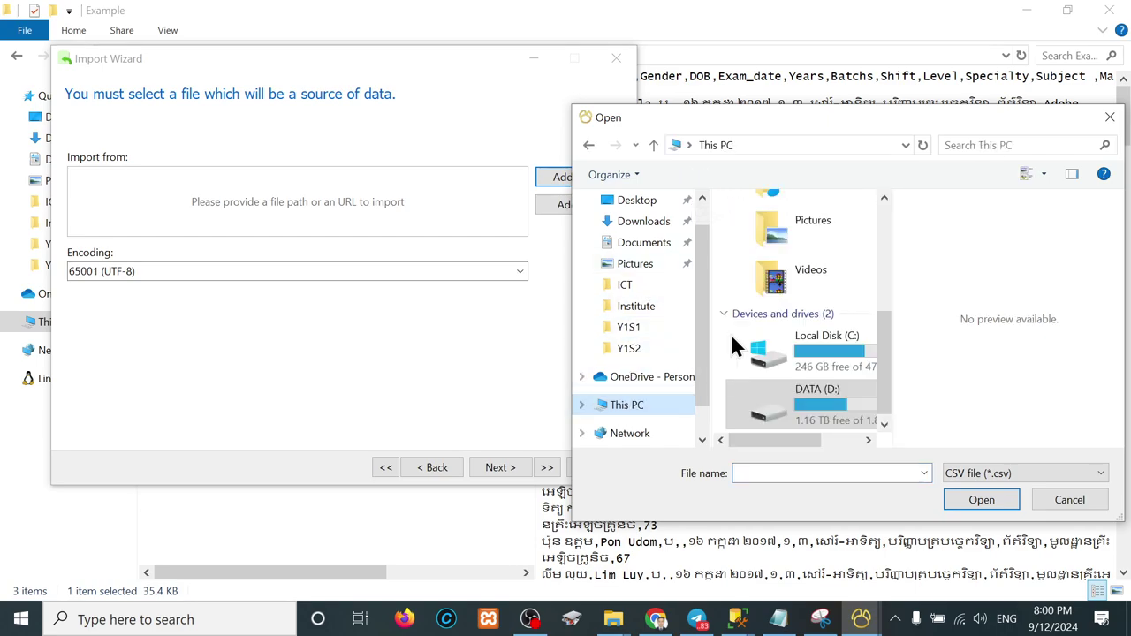
click(806, 410)
double_click(806, 410)
Step: Pick Table_Student.csv from DBMS > DMBS Task > Task_02 > Example, keeping 65001 (UTF-8)
double_click(816, 218)
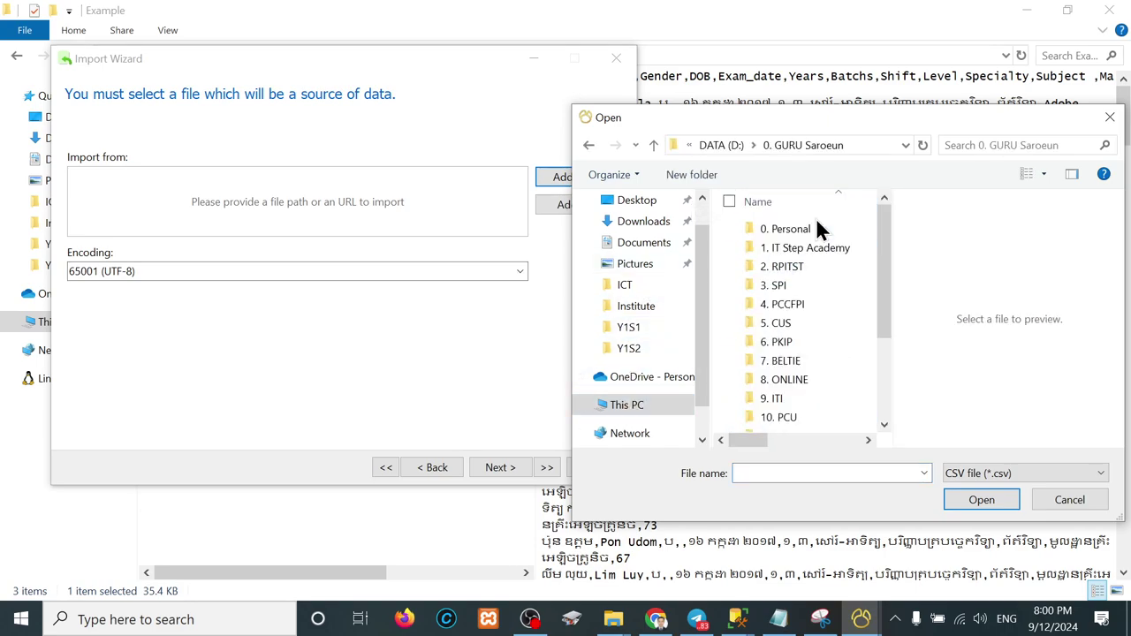
double_click(780, 417)
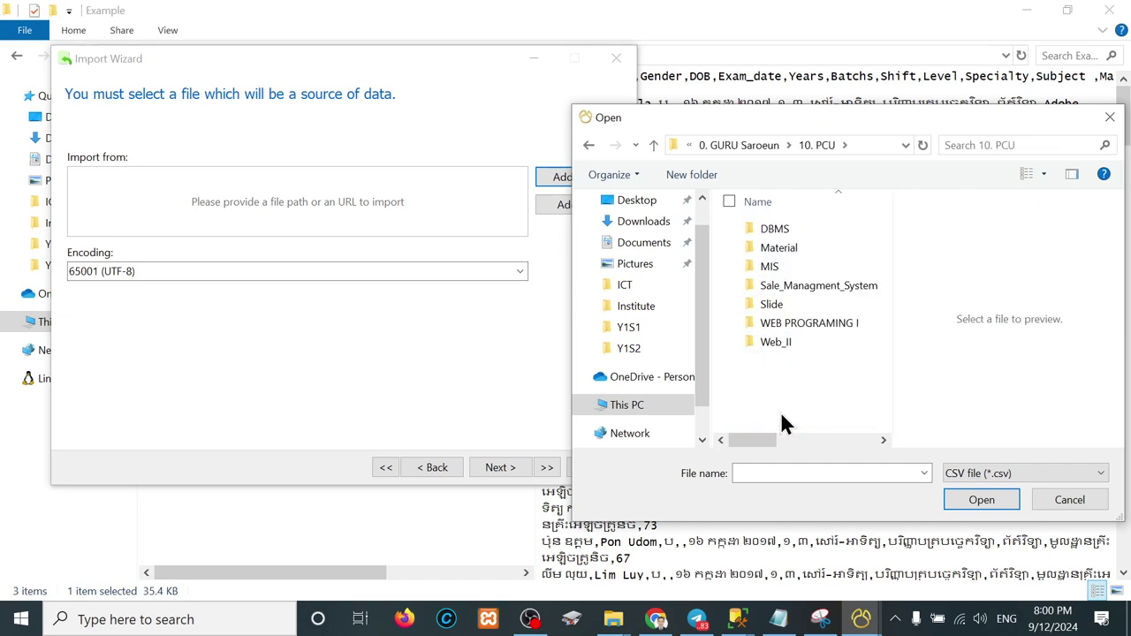
double_click(773, 229)
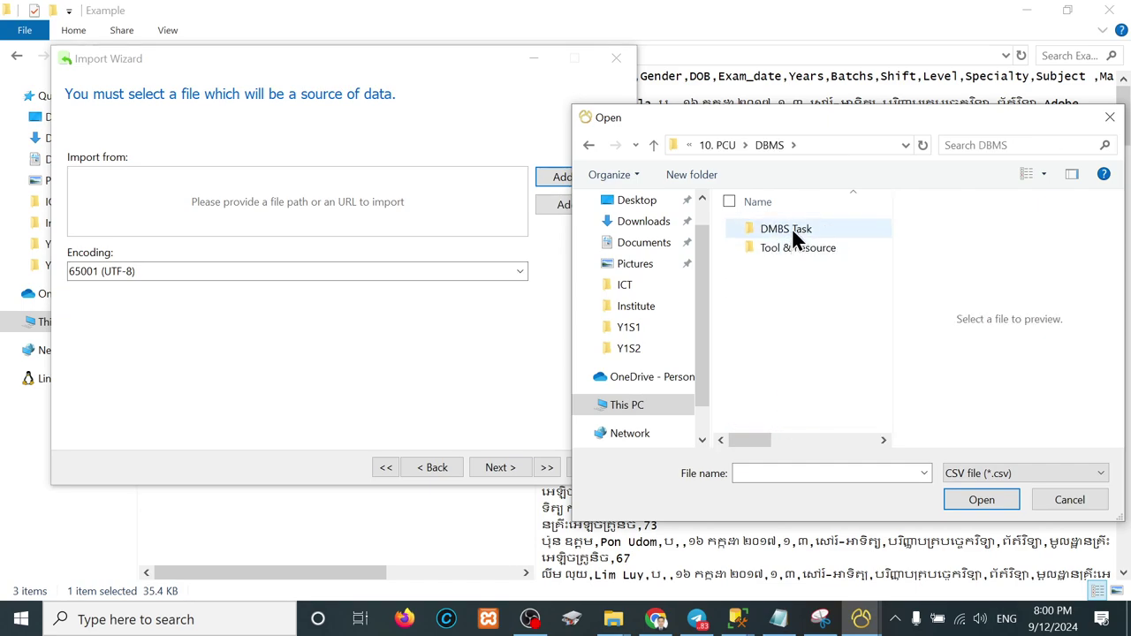
double_click(792, 228)
click(786, 250)
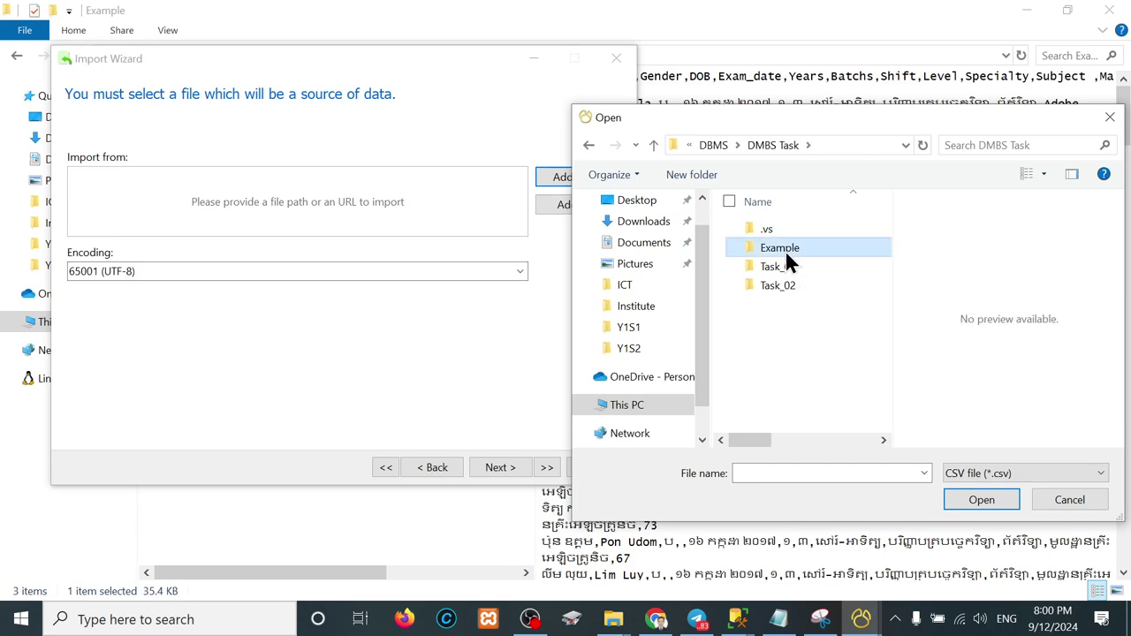
double_click(785, 283)
double_click(779, 228)
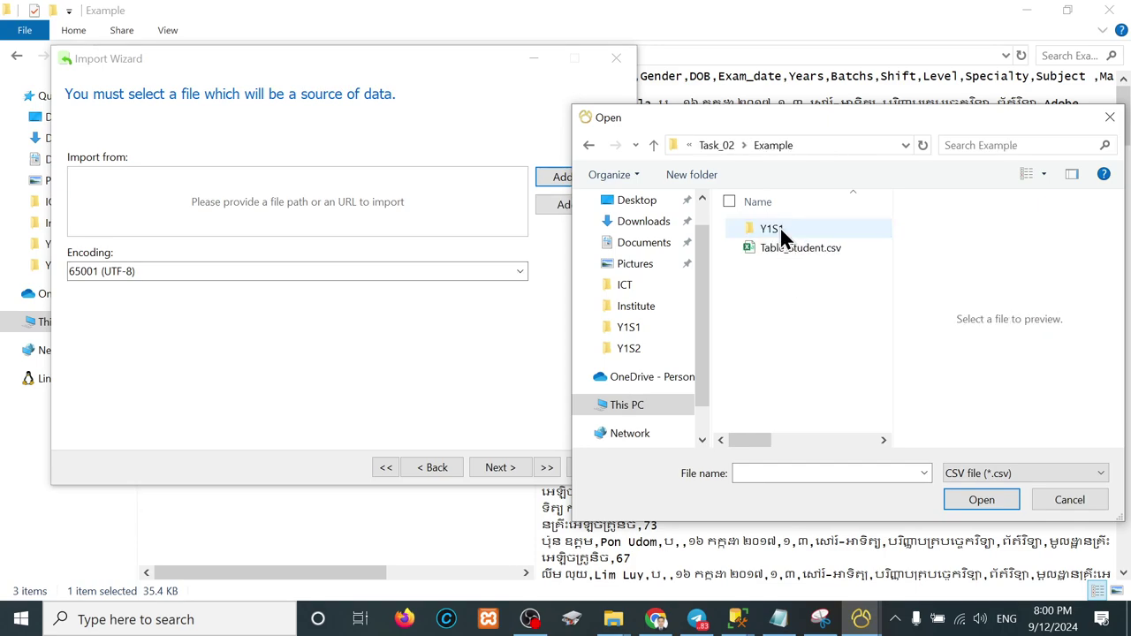
click(797, 248)
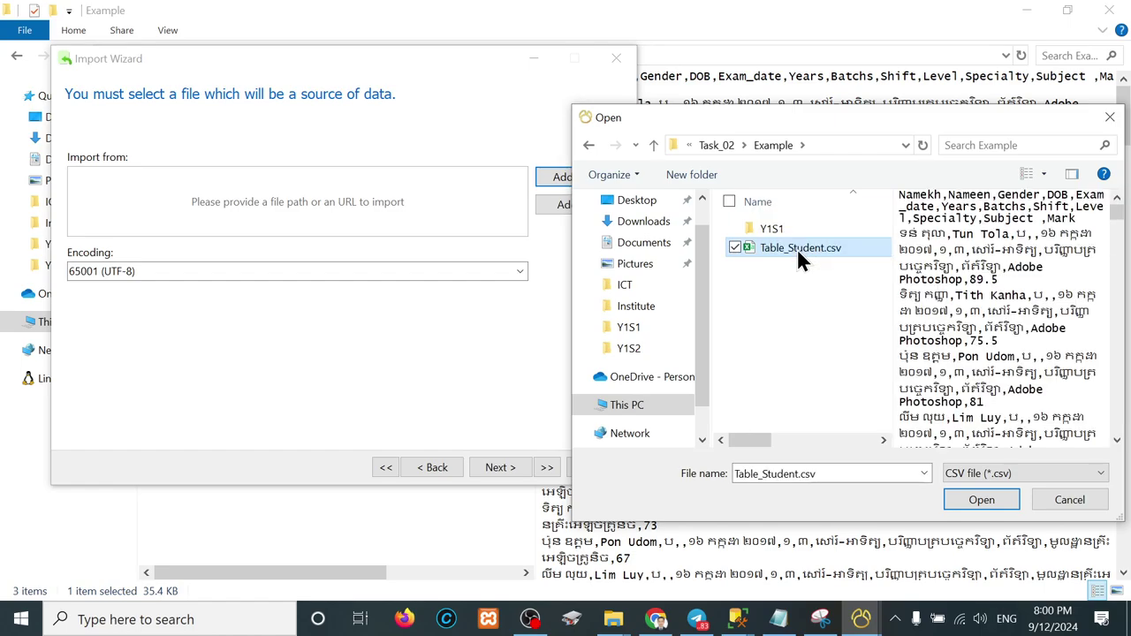
click(994, 502)
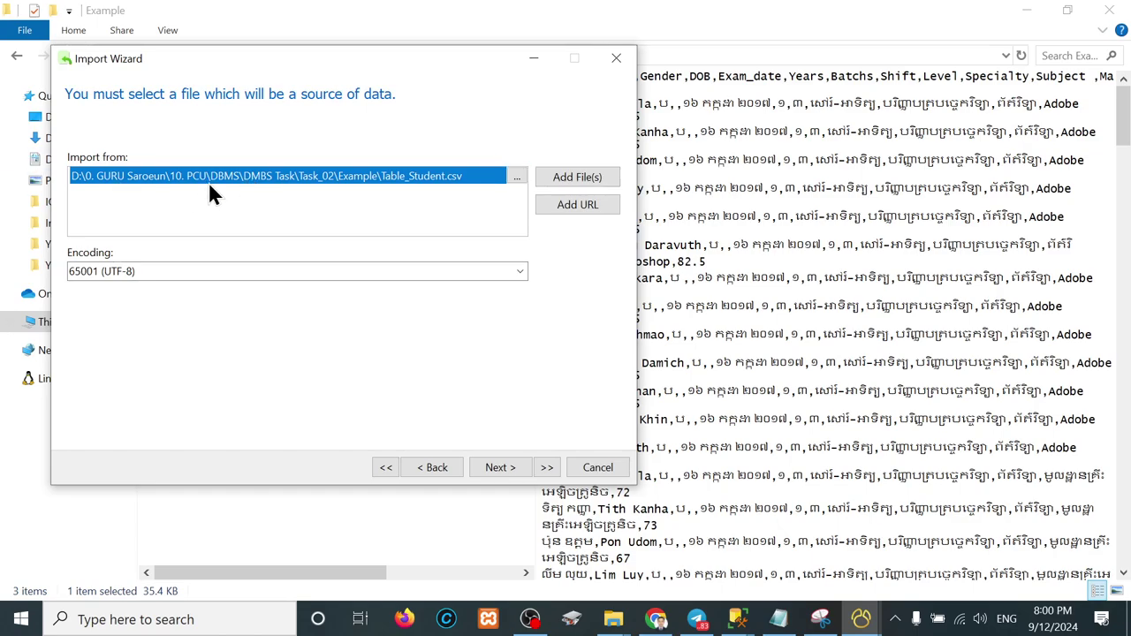
click(223, 277)
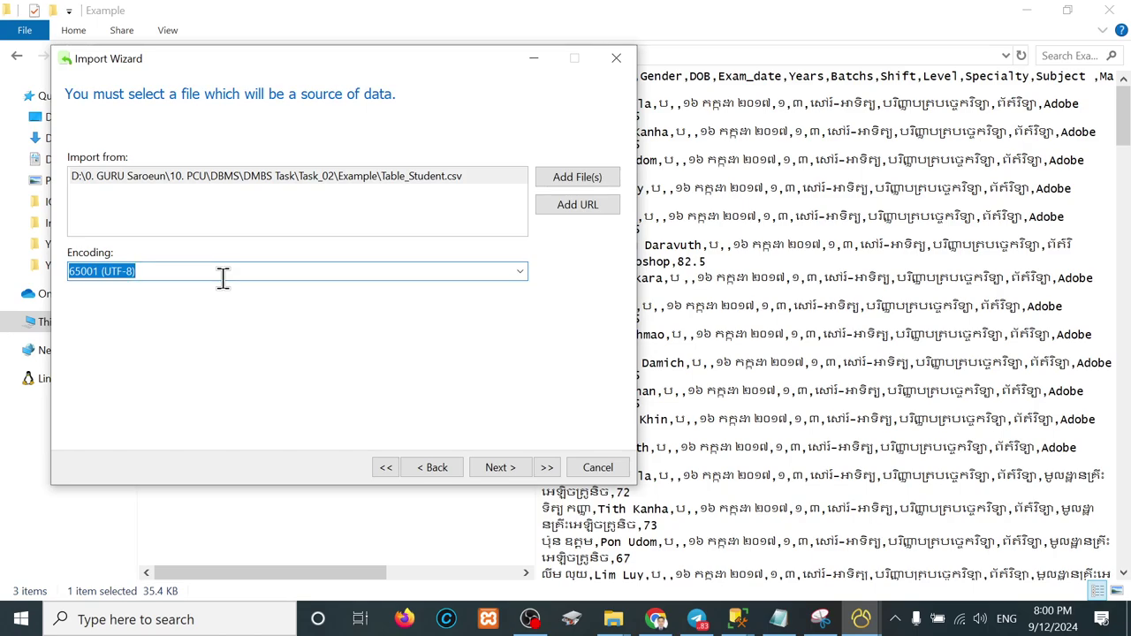
Step: Accept the default delimiters with field name row 1 and advance to target tables
click(518, 472)
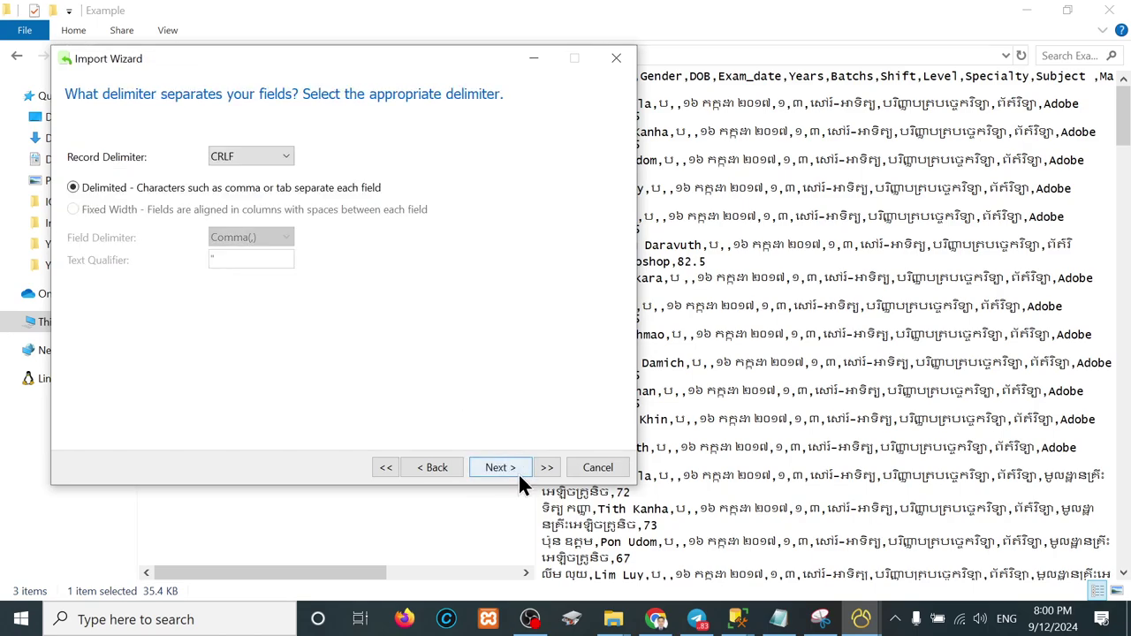
click(505, 467)
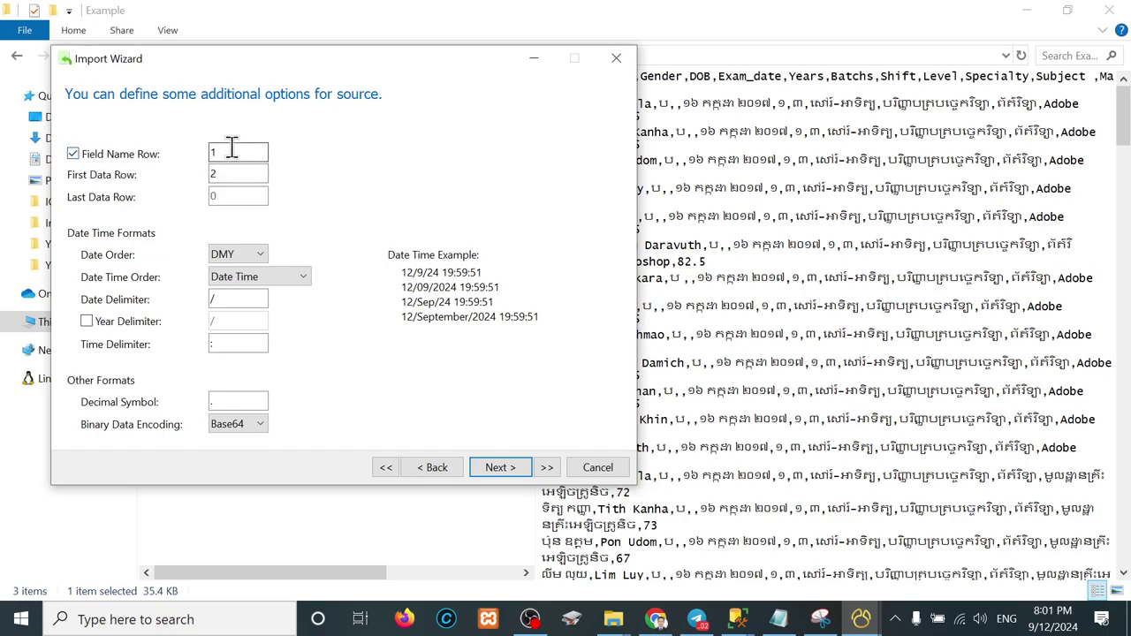
drag(232, 151, 179, 148)
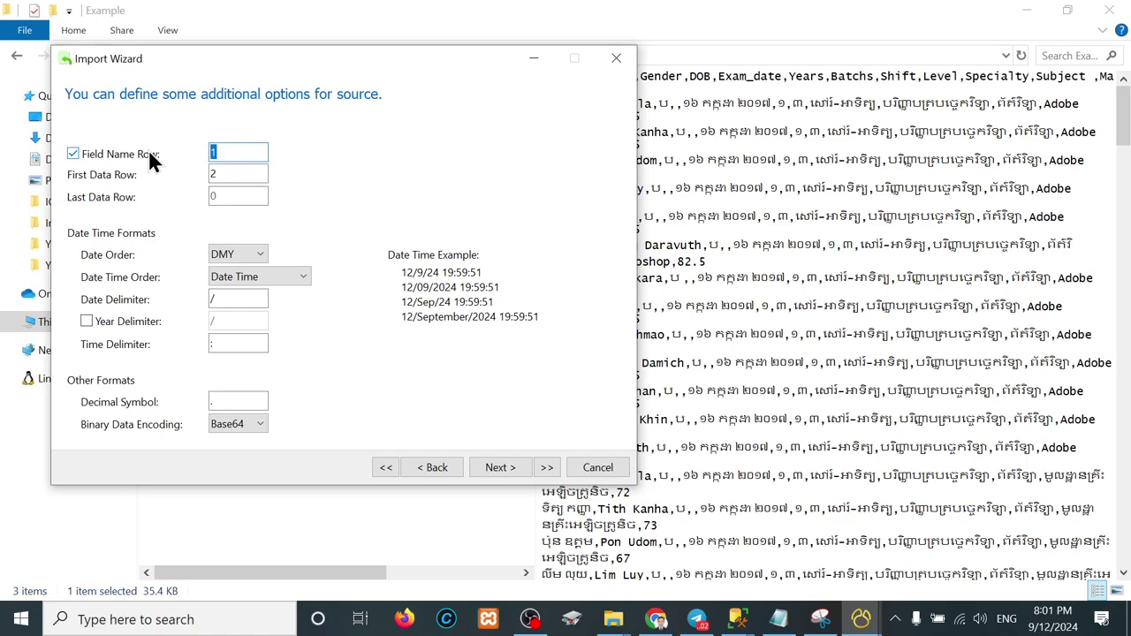
click(539, 63)
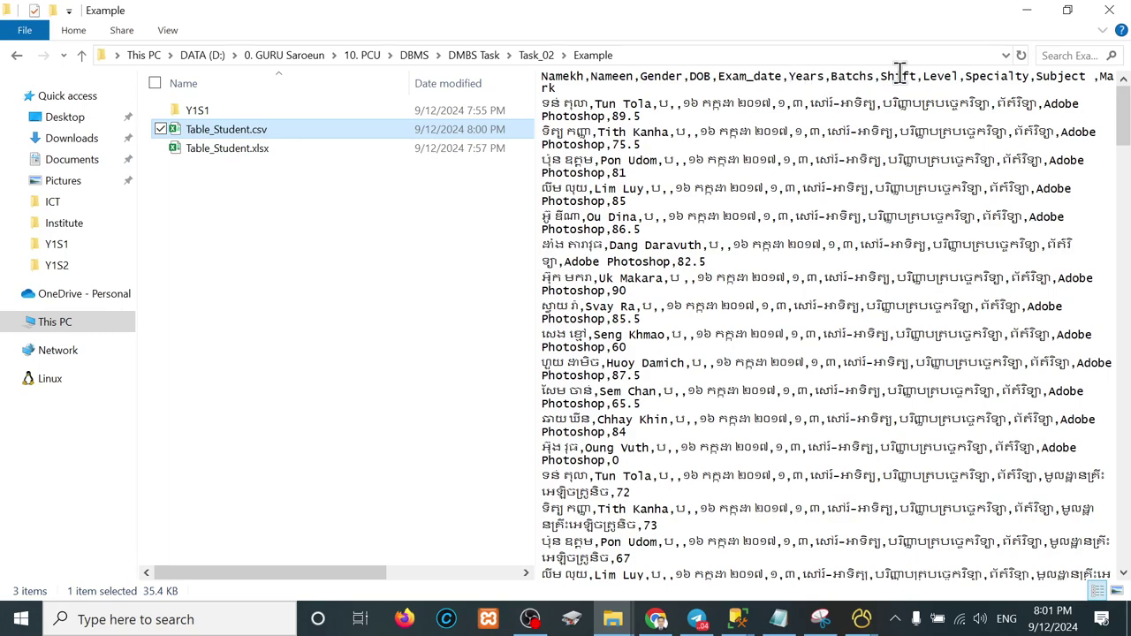
click(861, 616)
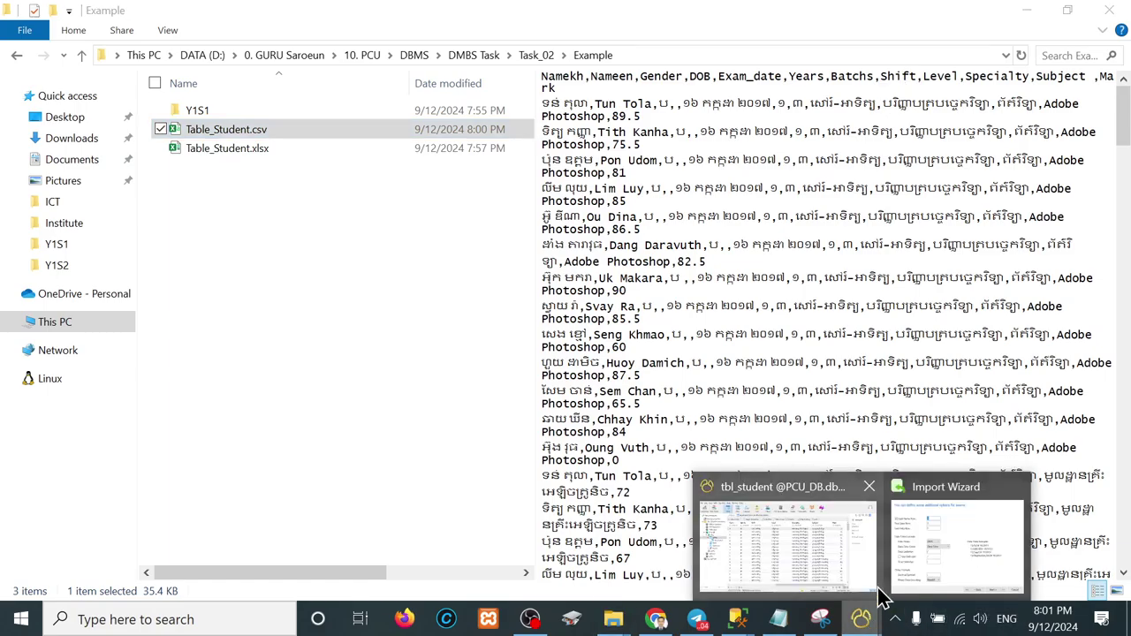
click(935, 523)
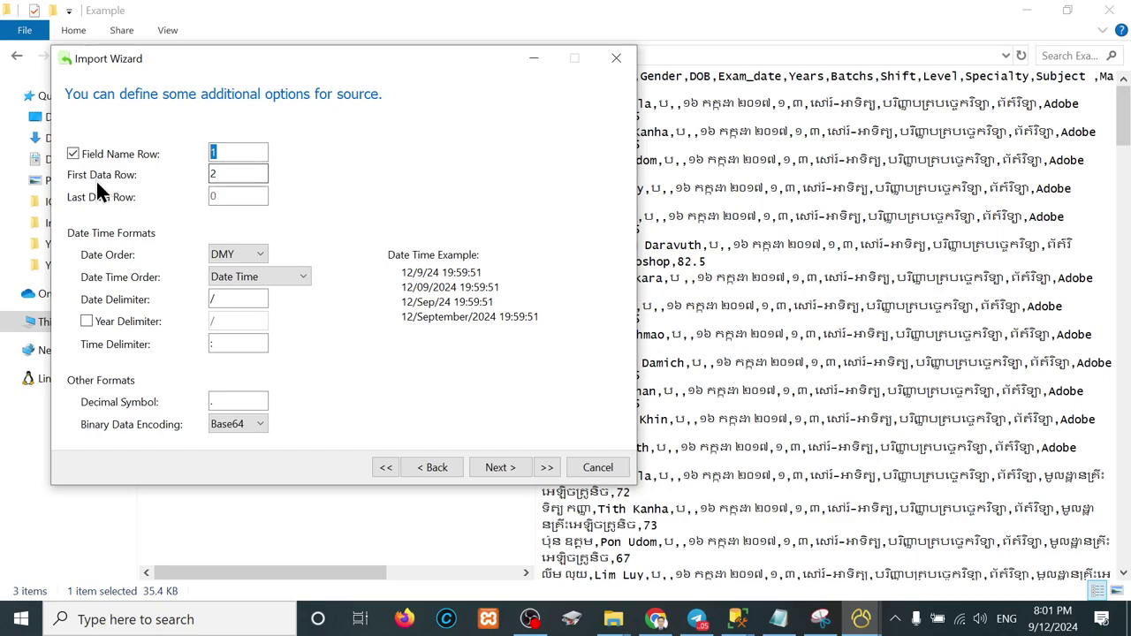
click(504, 466)
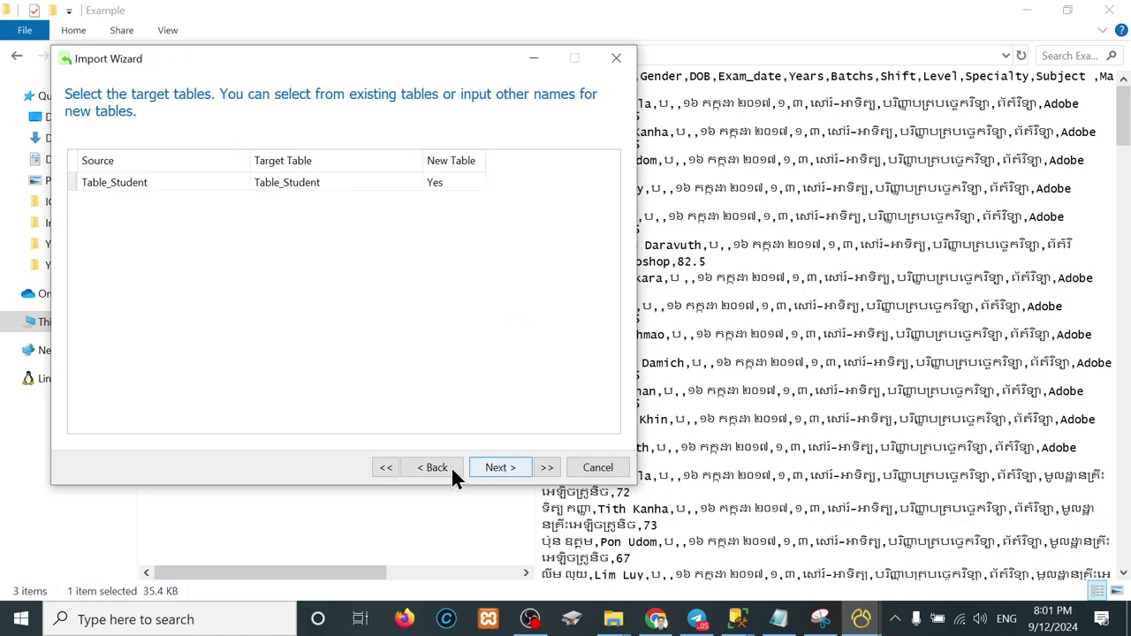
Step: Keep Table_Student as a new target table and advance to the field structure
click(141, 186)
drag(165, 182, 40, 169)
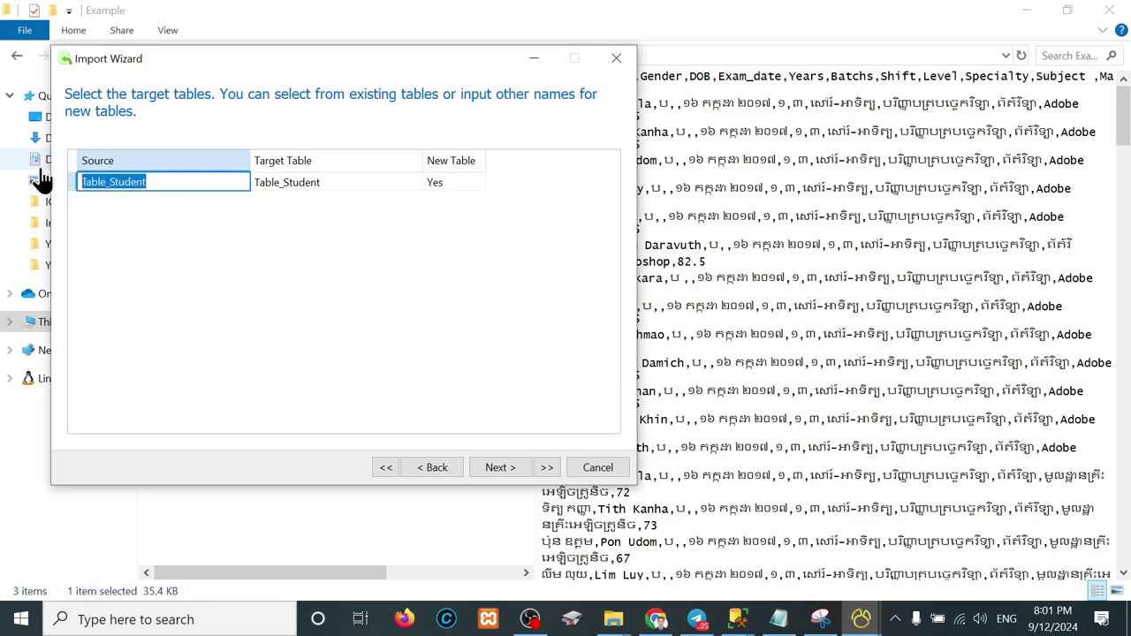
click(298, 177)
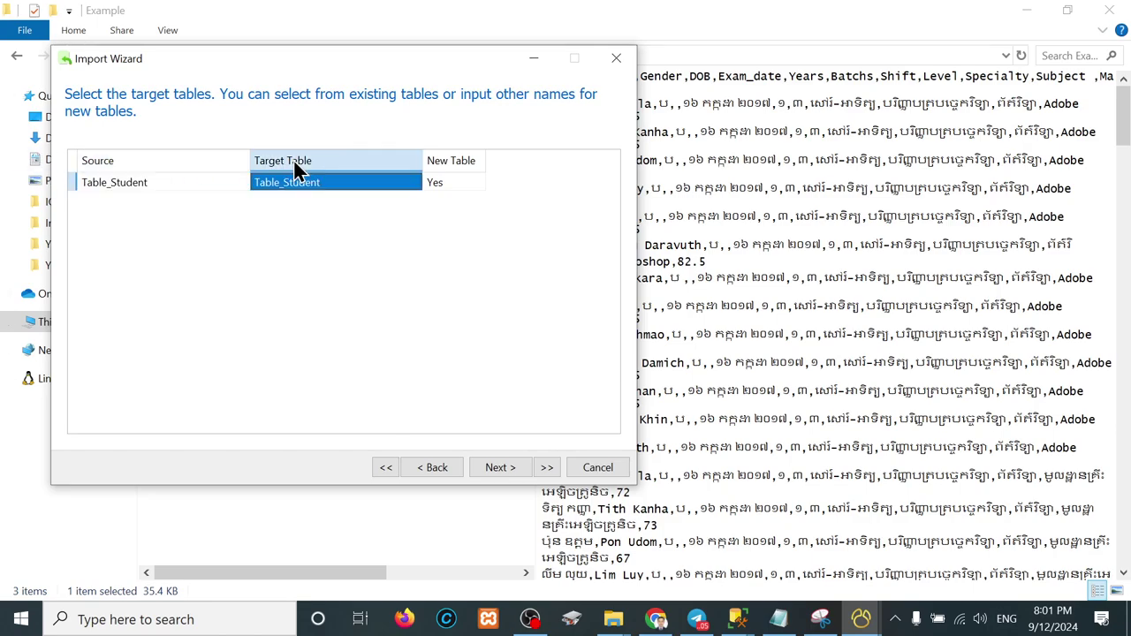
click(351, 184)
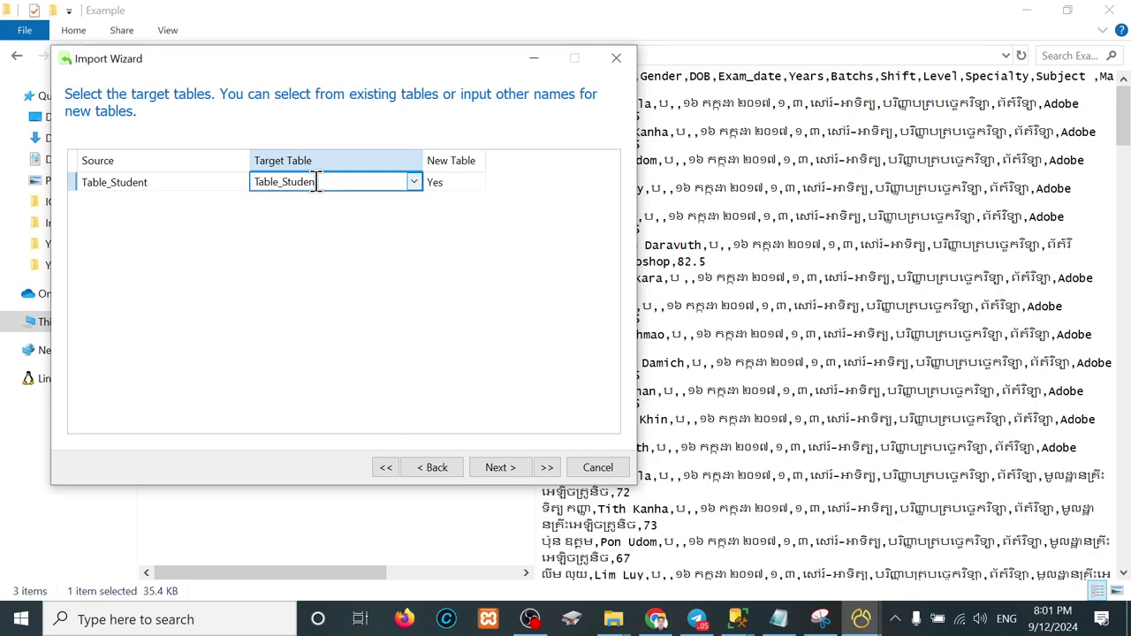
text(t)
click(470, 186)
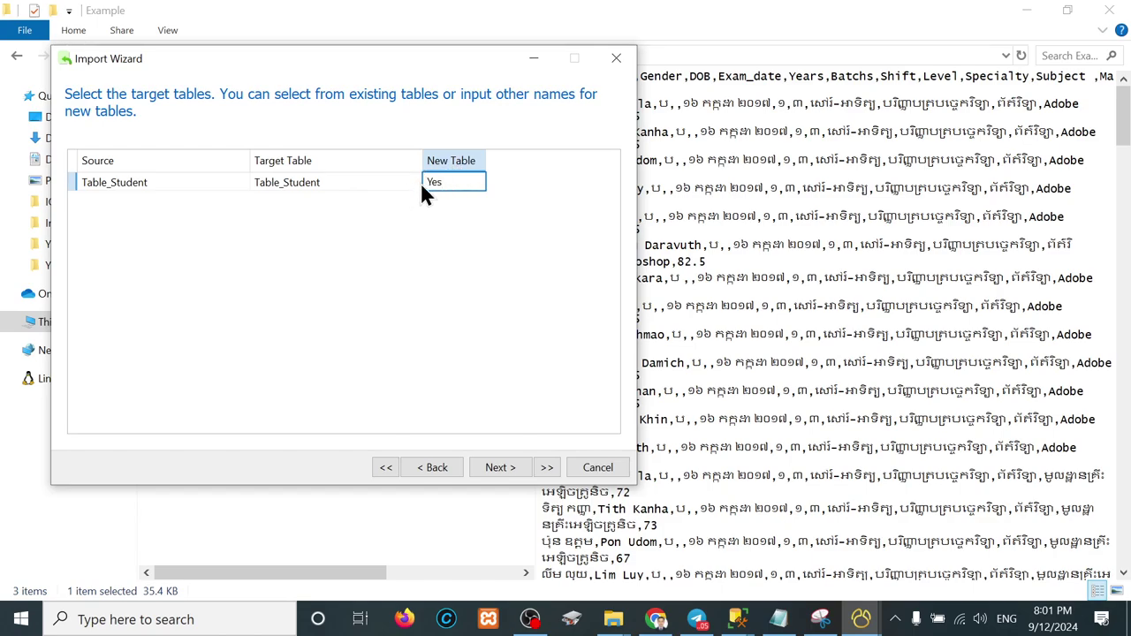
click(502, 467)
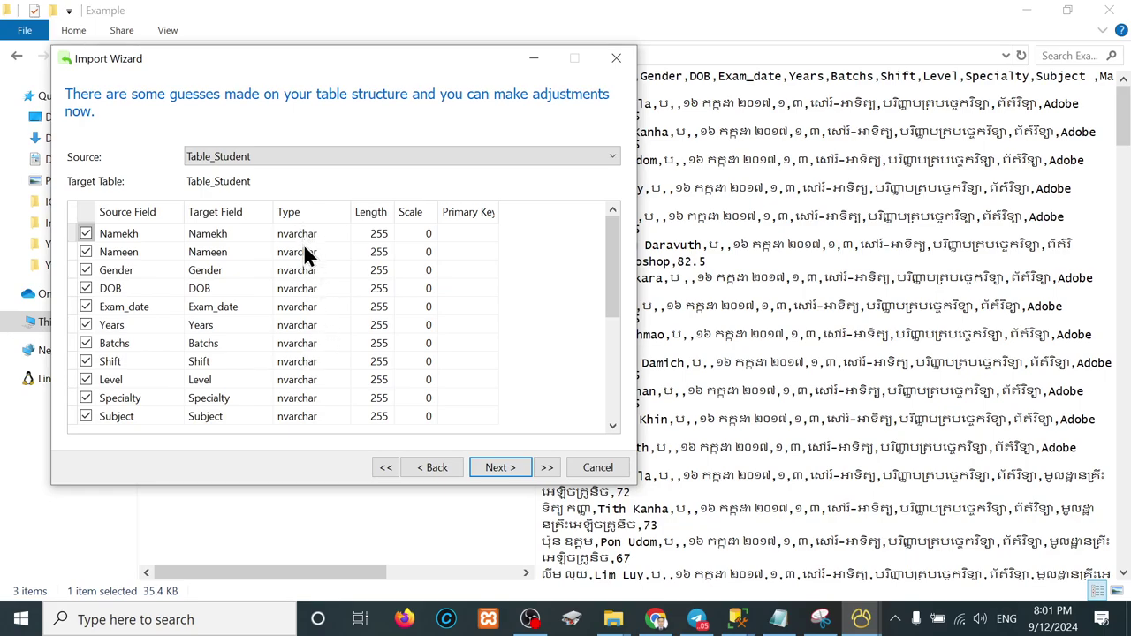
Step: Set lengths Namekh 50, Nameen 50, Gender 5, DOB 20 and Exam_date 20
click(381, 234)
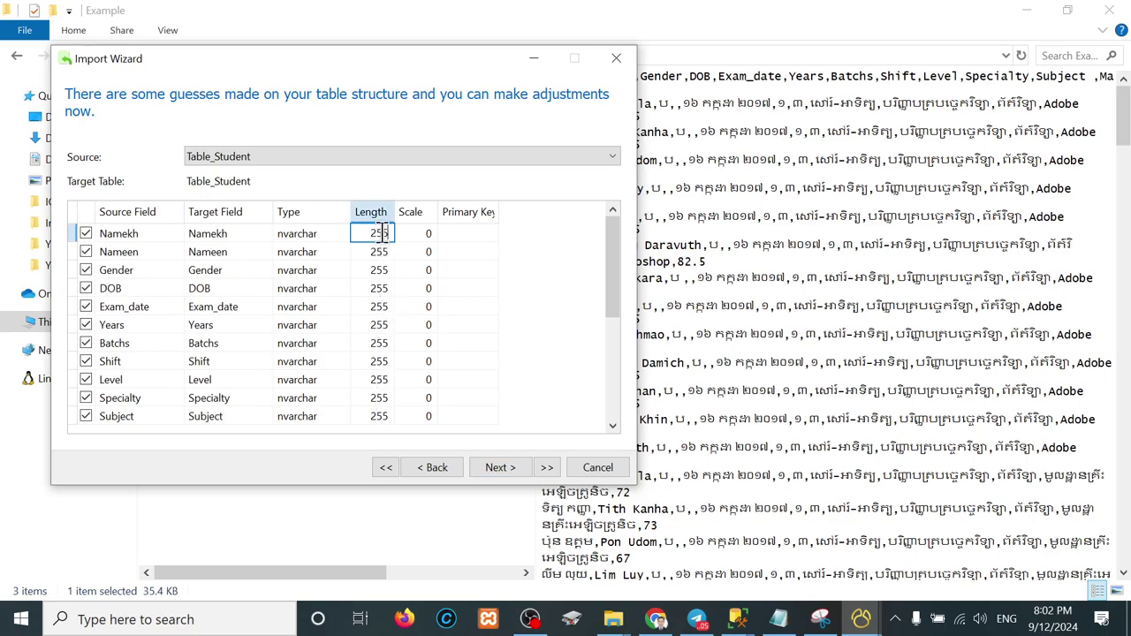
double_click(382, 233)
text(50)
key(Down)
text(50)
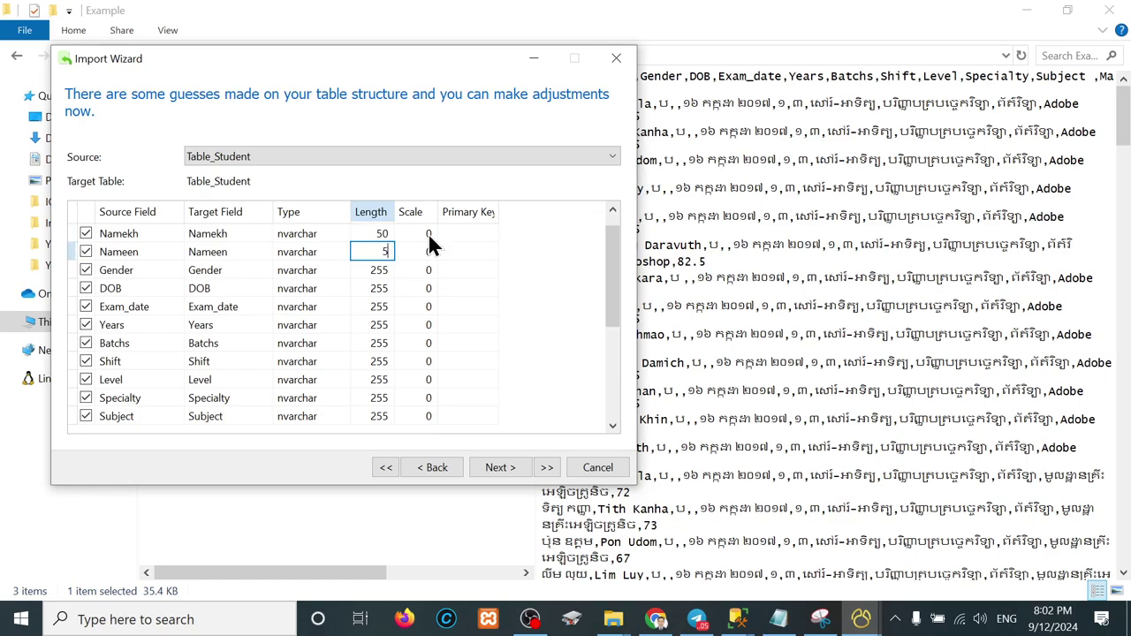
key(Down)
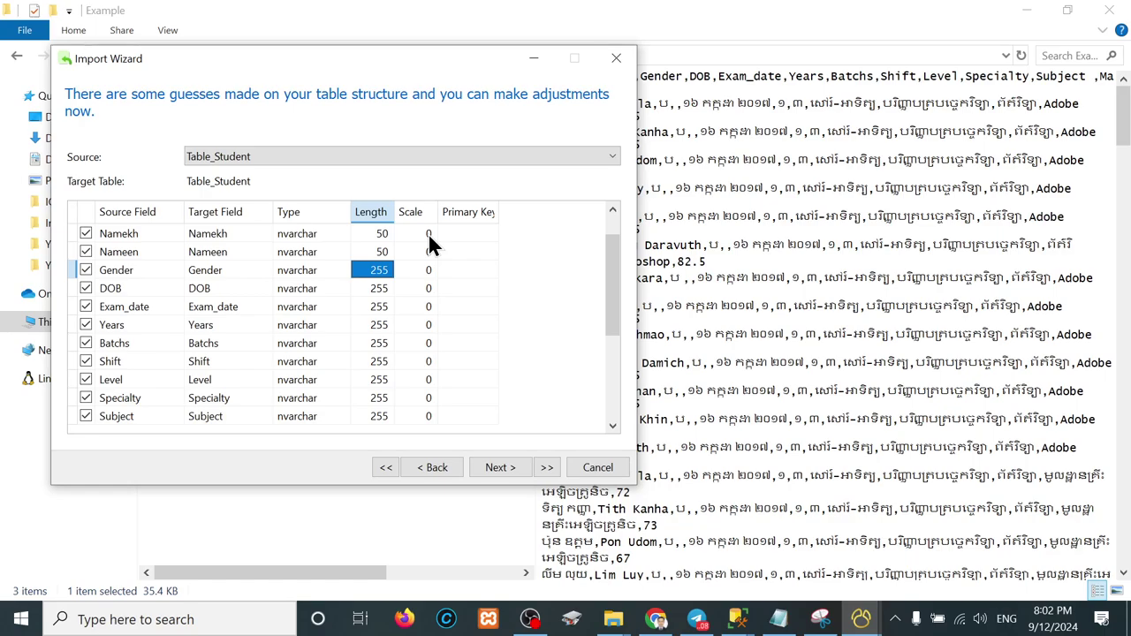
text(5)
key(Down)
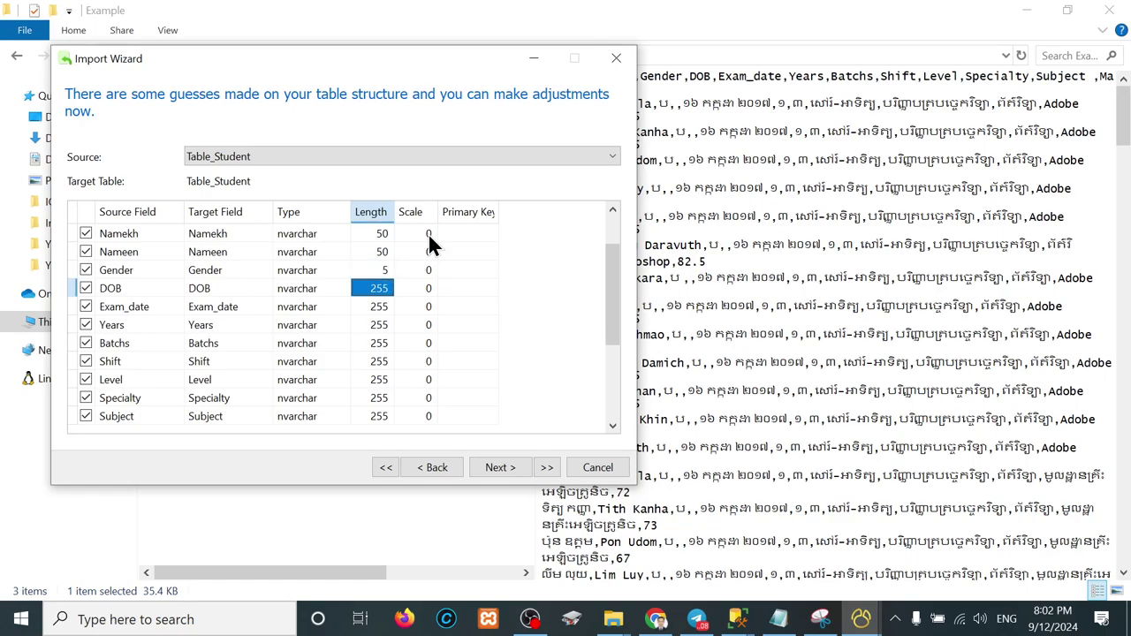
text(5)
key(BackSpace)
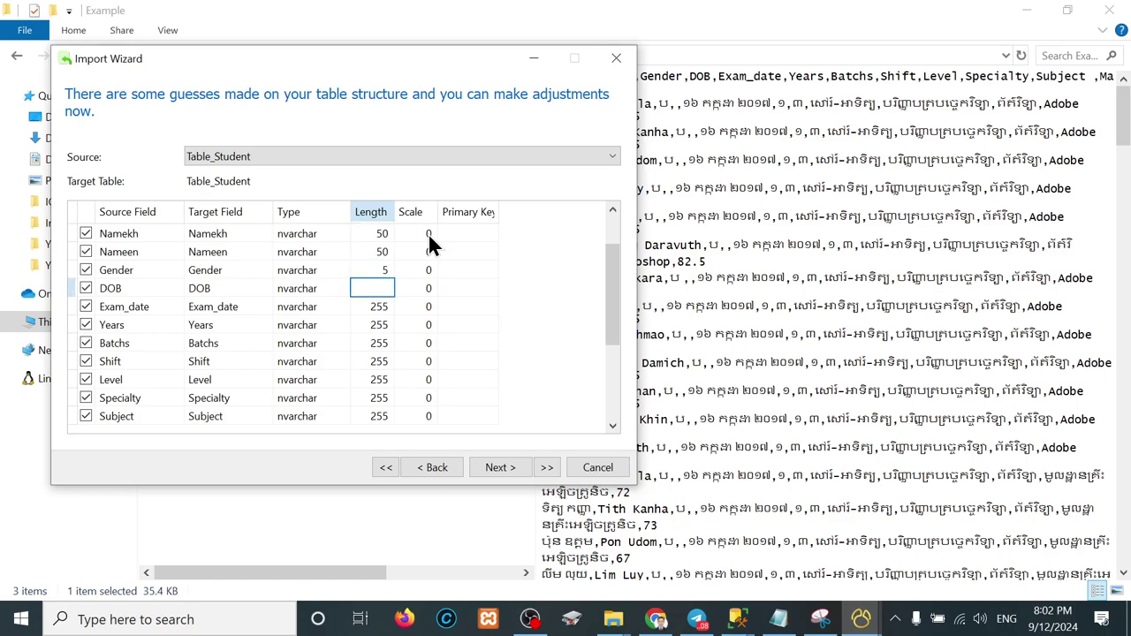
text(20)
key(Down)
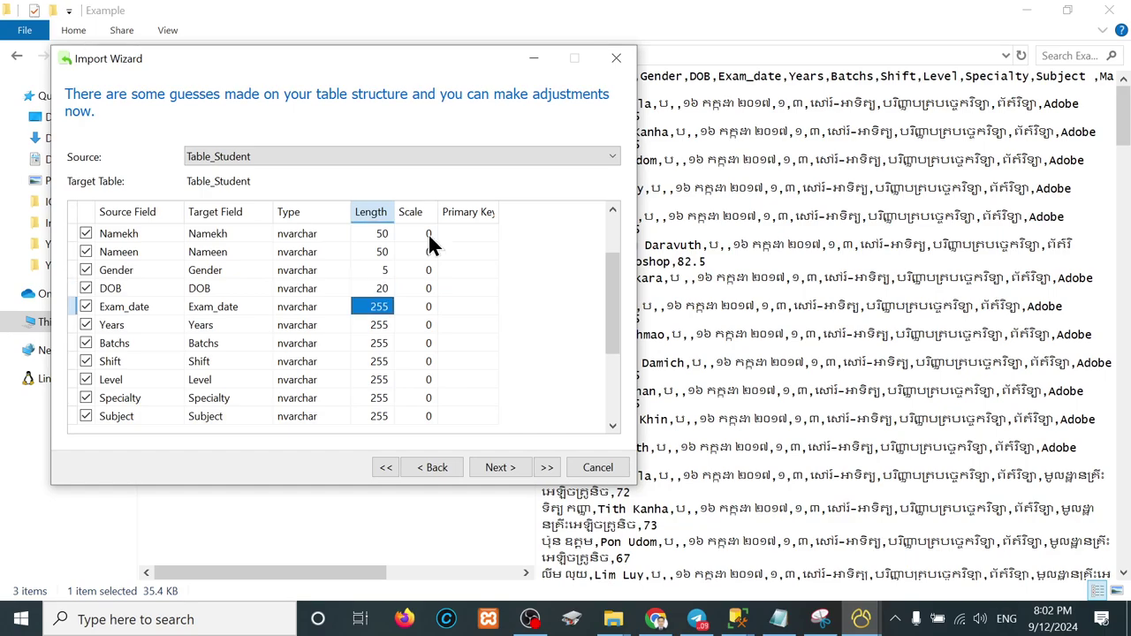
text(20)
key(Down)
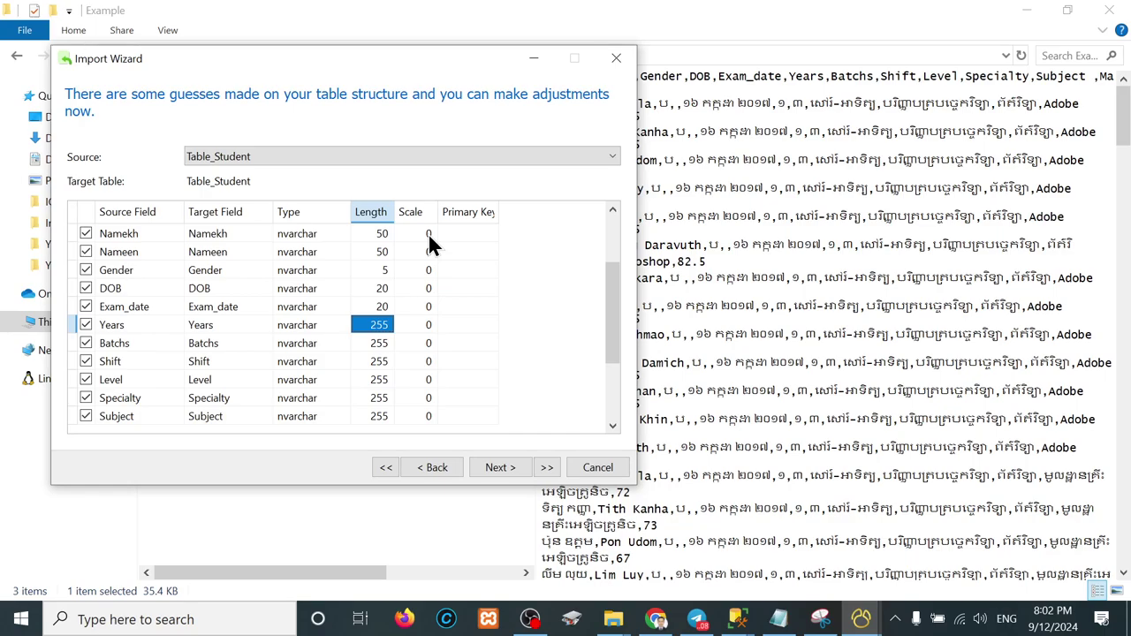
Step: Set lengths Years 5, Batchs 5, Shift 50, and Level, Specialty, Subject 100
text(5)
key(Down)
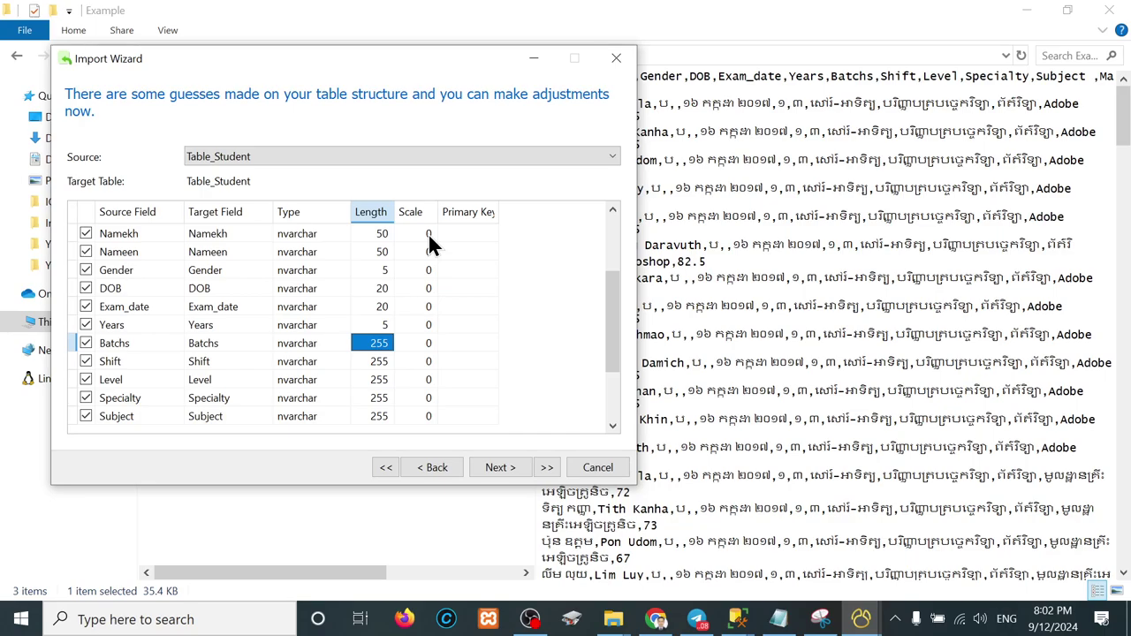
text(5)
key(Down)
text(5)
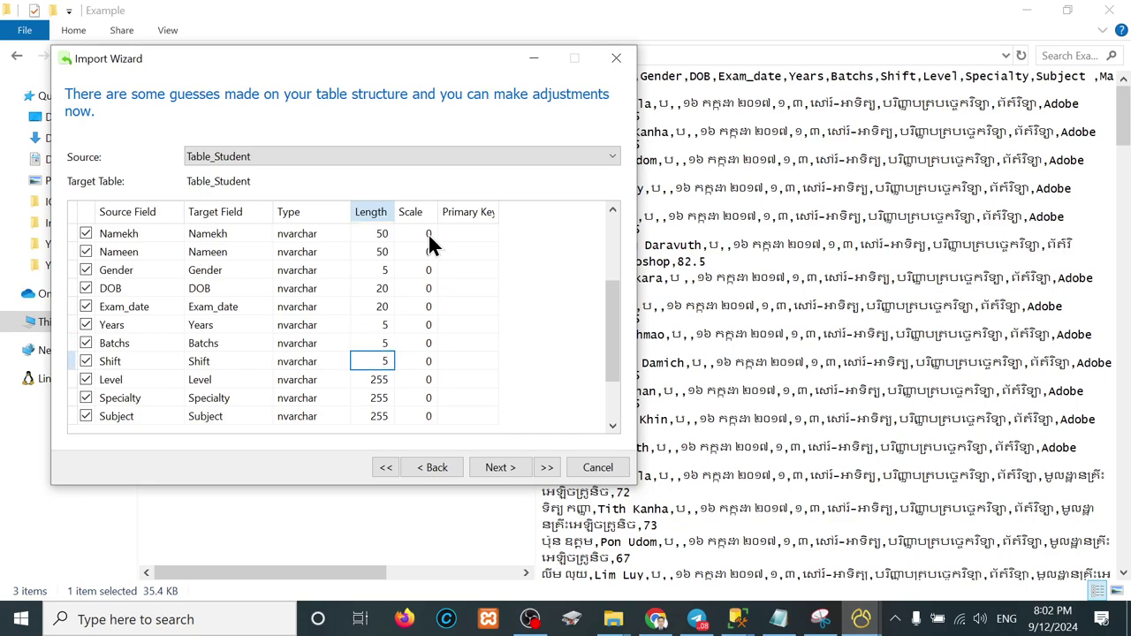
key(BackSpace)
text(50)
key(Down)
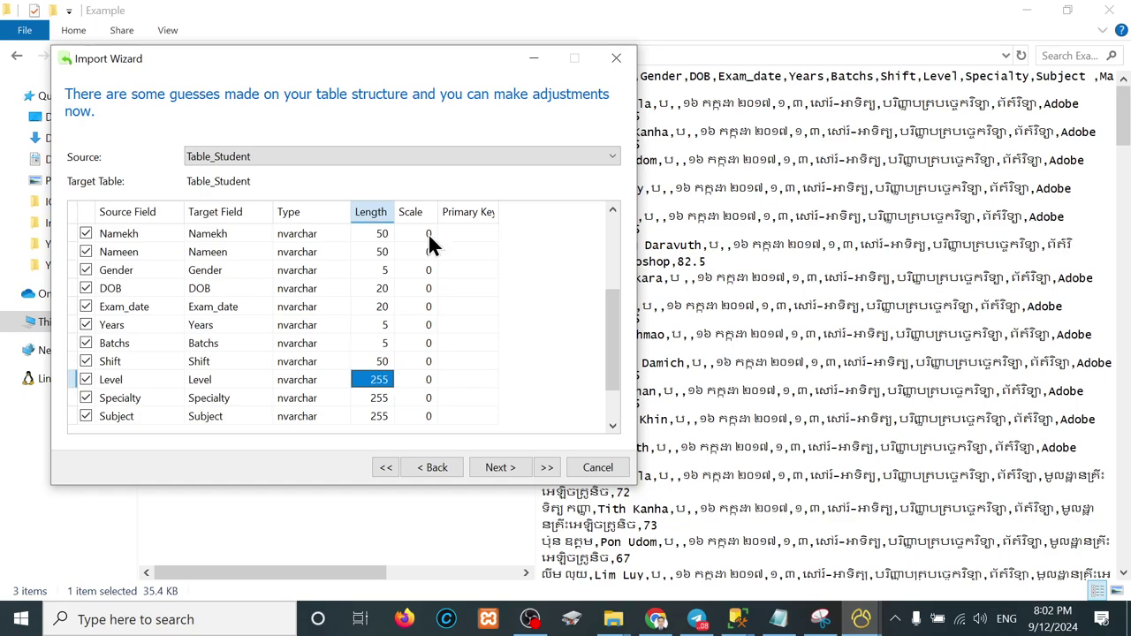
text(1)
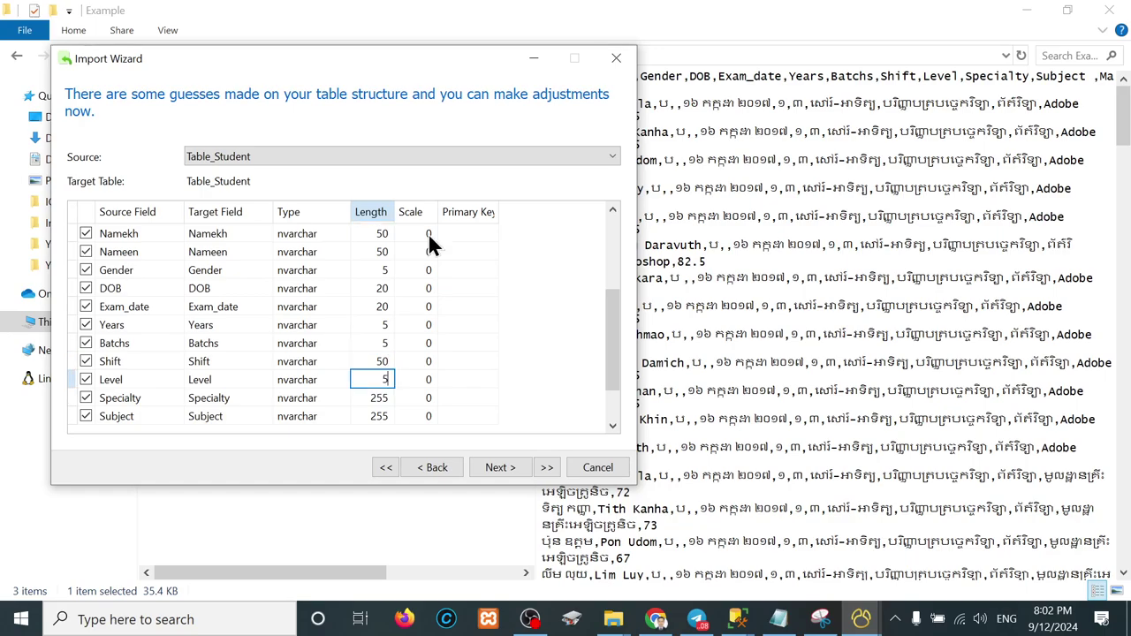
key(BackSpace)
text(10)
key(Down)
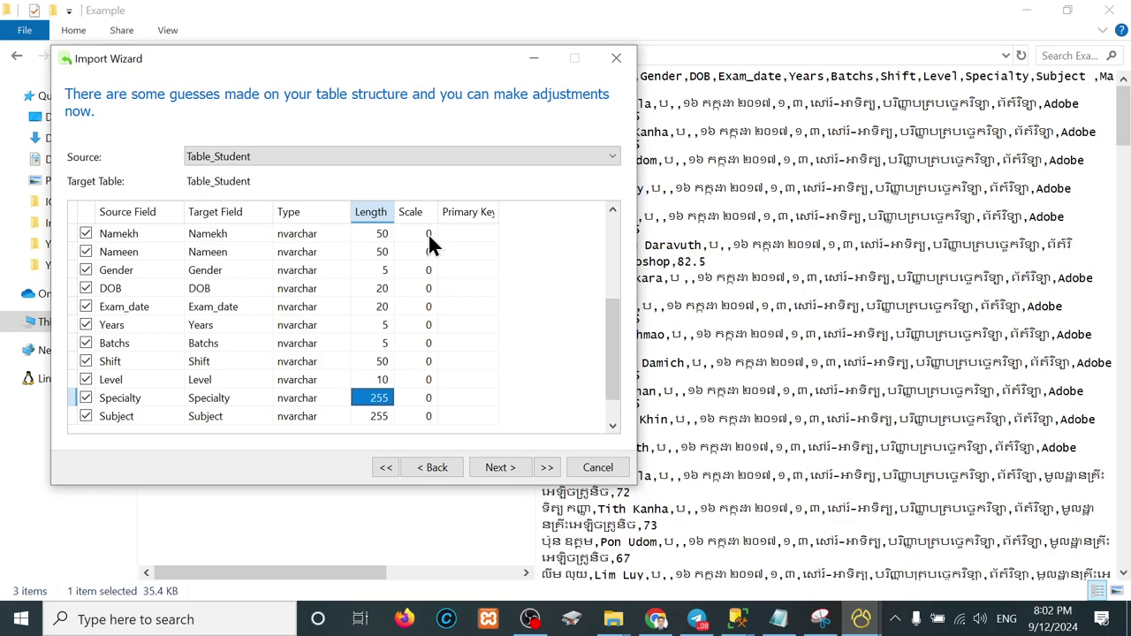
key(Up)
text(100)
key(Down)
text(100)
key(Down)
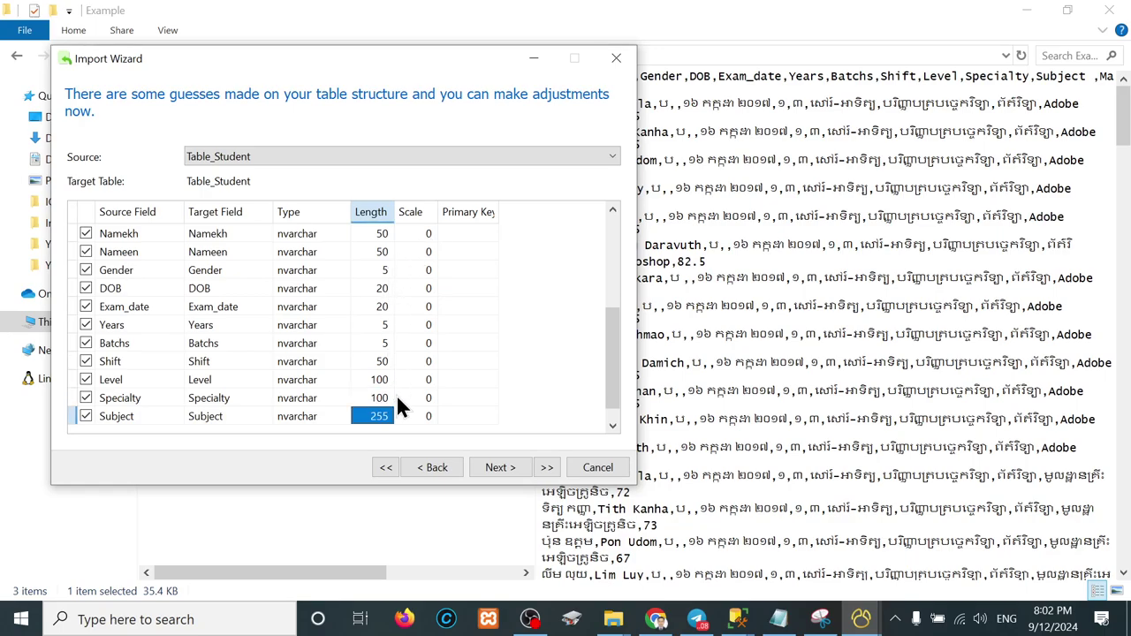
text(100)
key(Down)
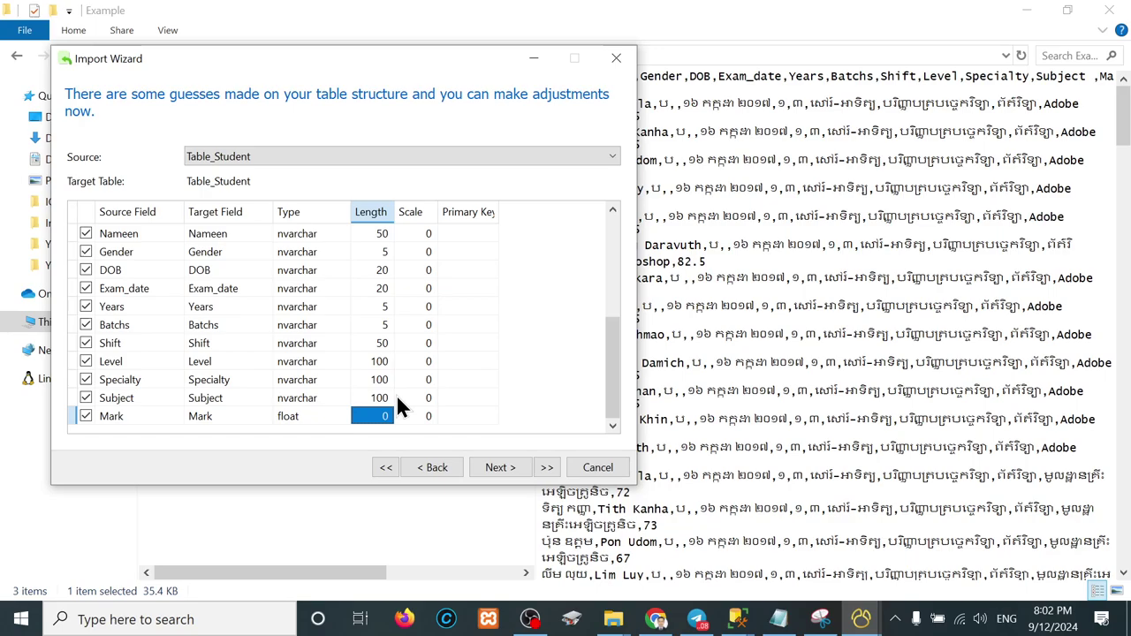
Step: Confirm Mark's type is float and recheck the Level and Subject lengths
click(301, 404)
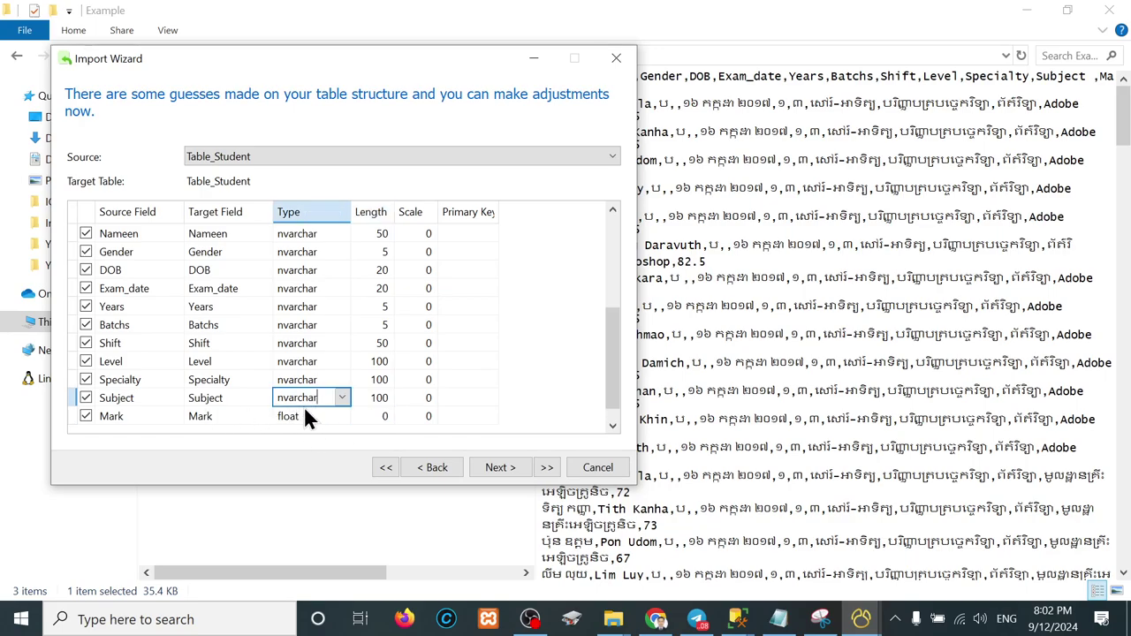
click(310, 416)
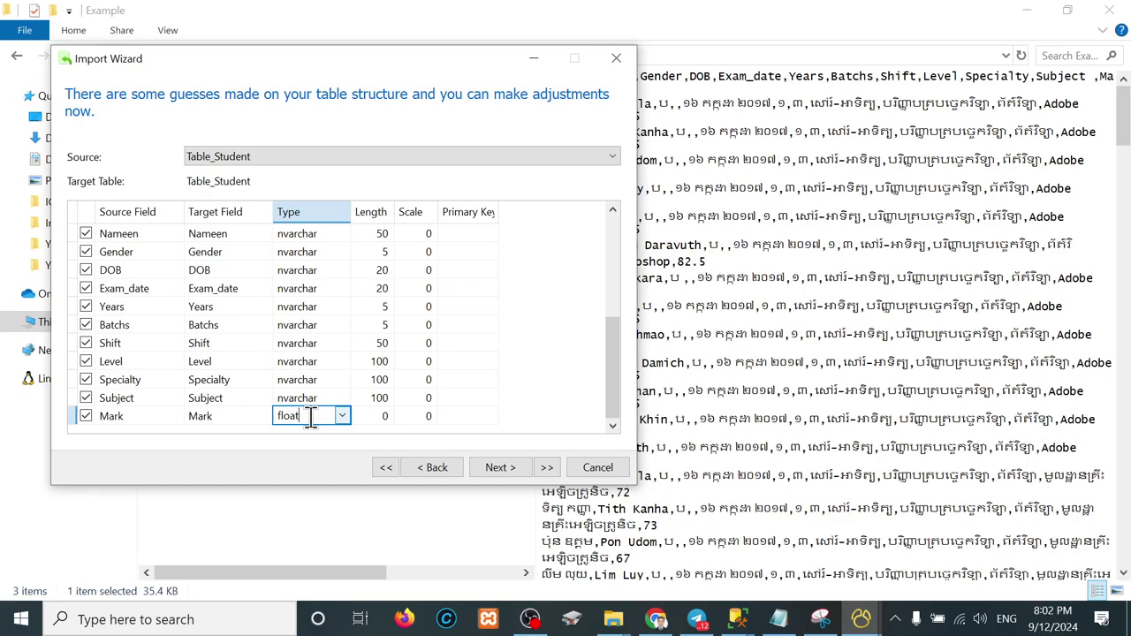
click(385, 366)
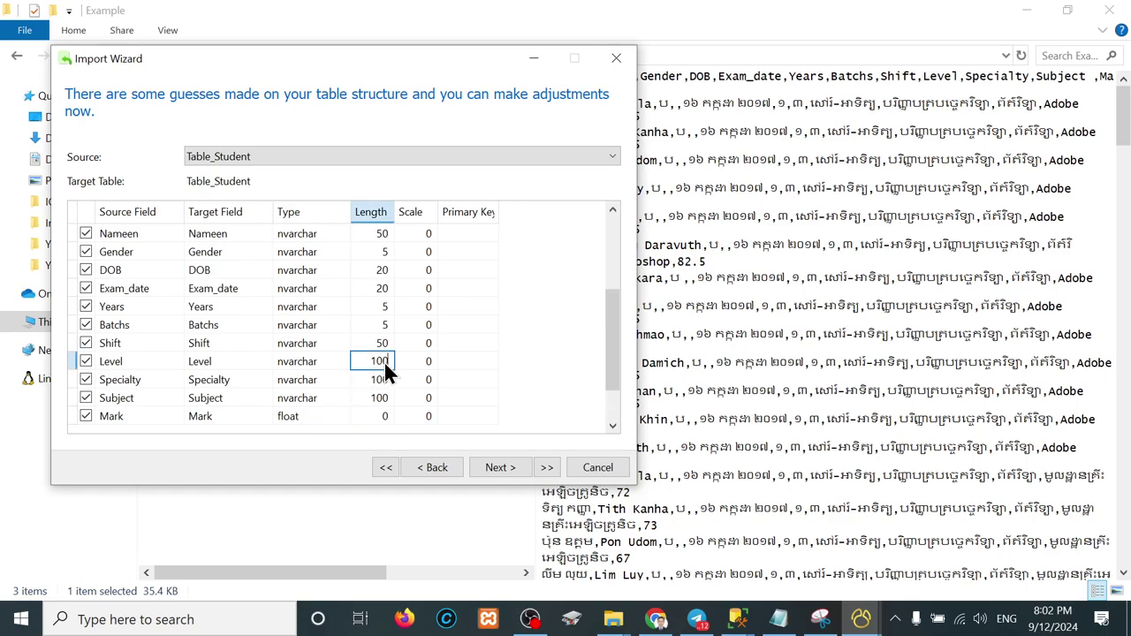
key(Down)
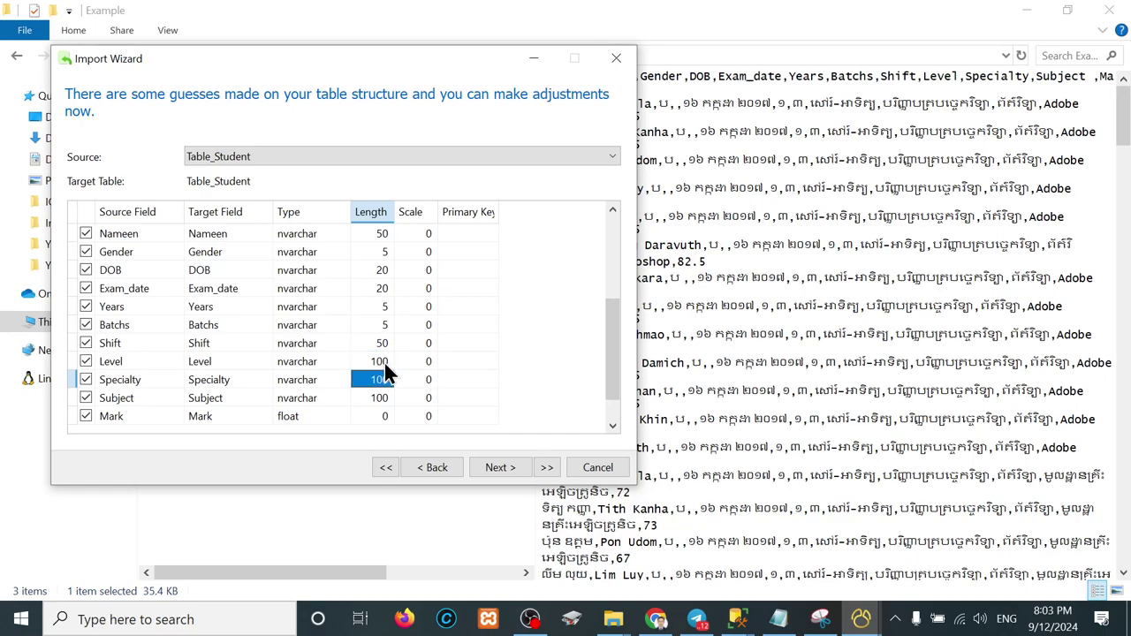
key(Up)
key(Down)
key(Down)
key(Down)
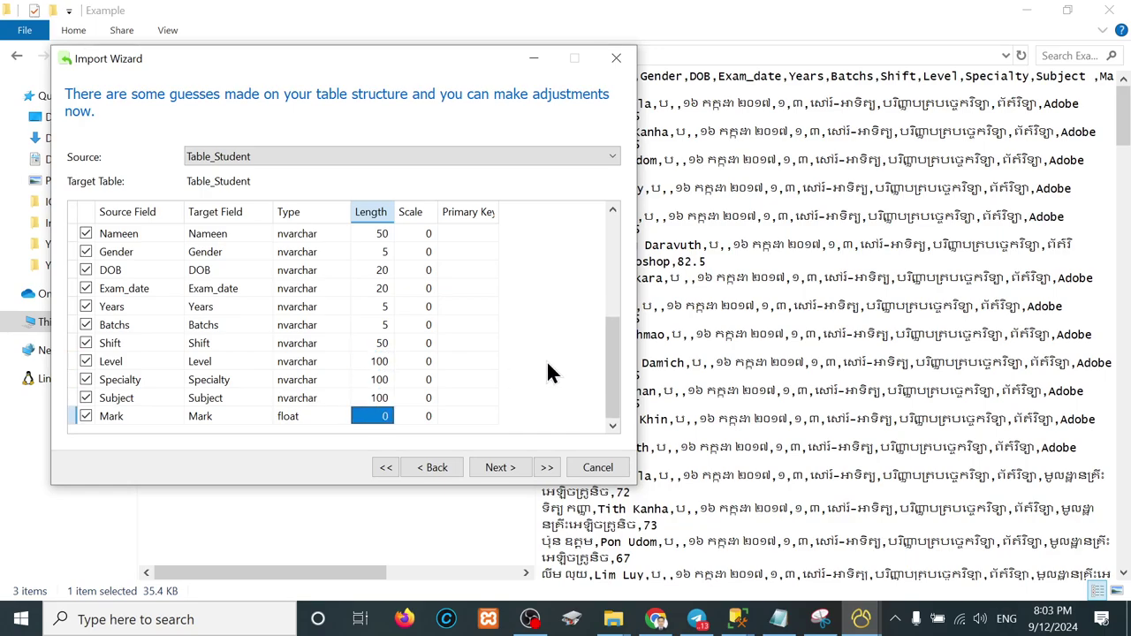
Step: Run the import in Append mode, adding 135 records with 0 errors, then close the wizard
click(499, 468)
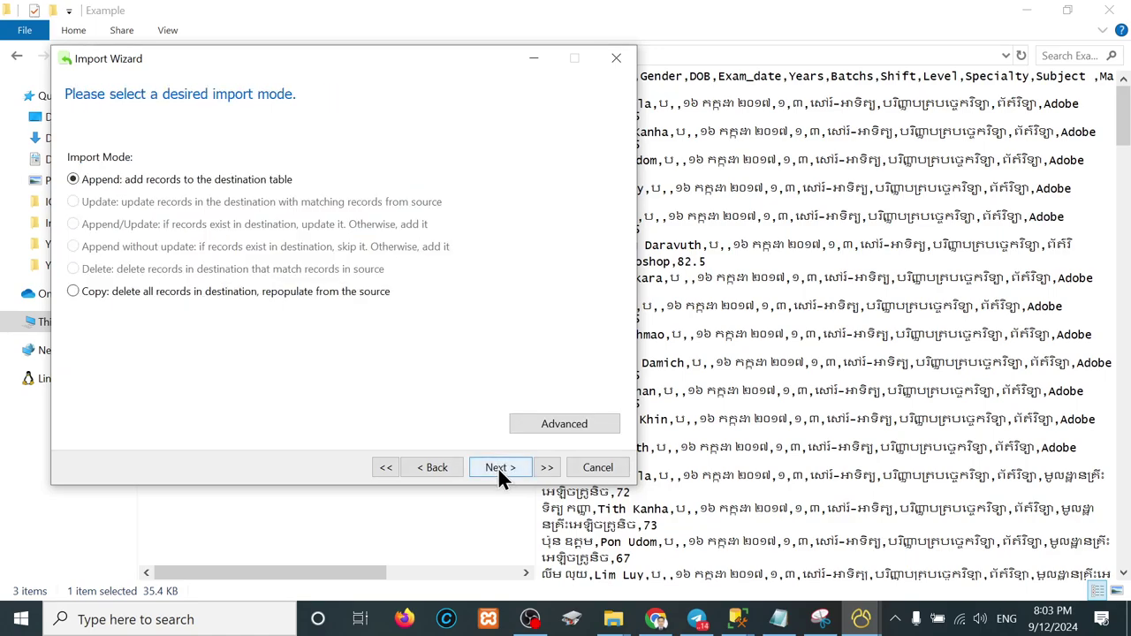
click(511, 467)
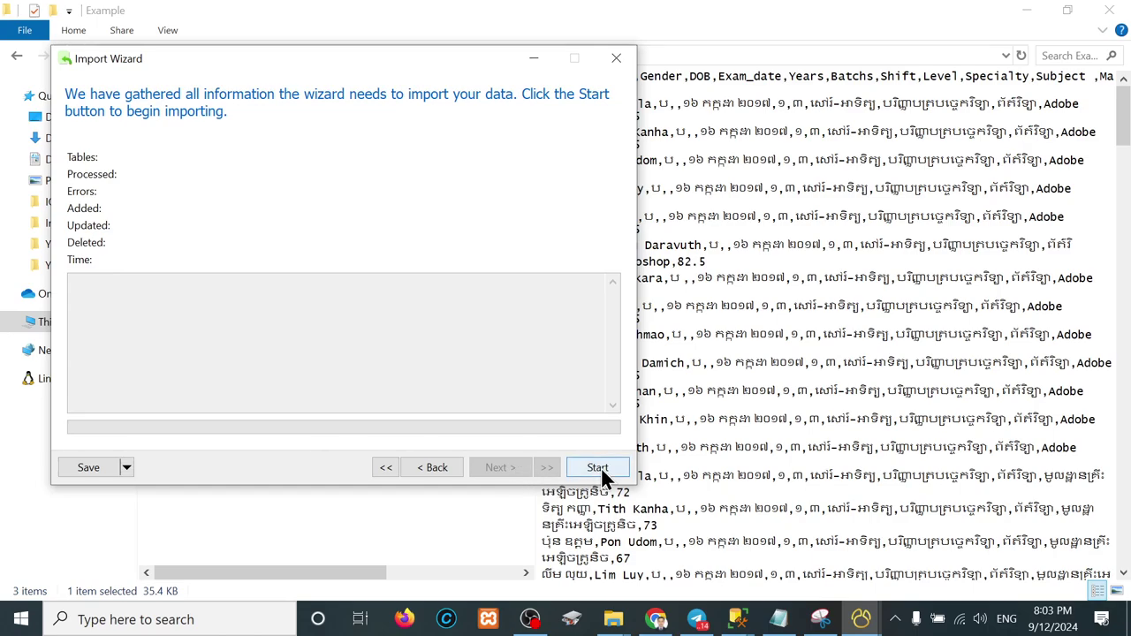
click(600, 473)
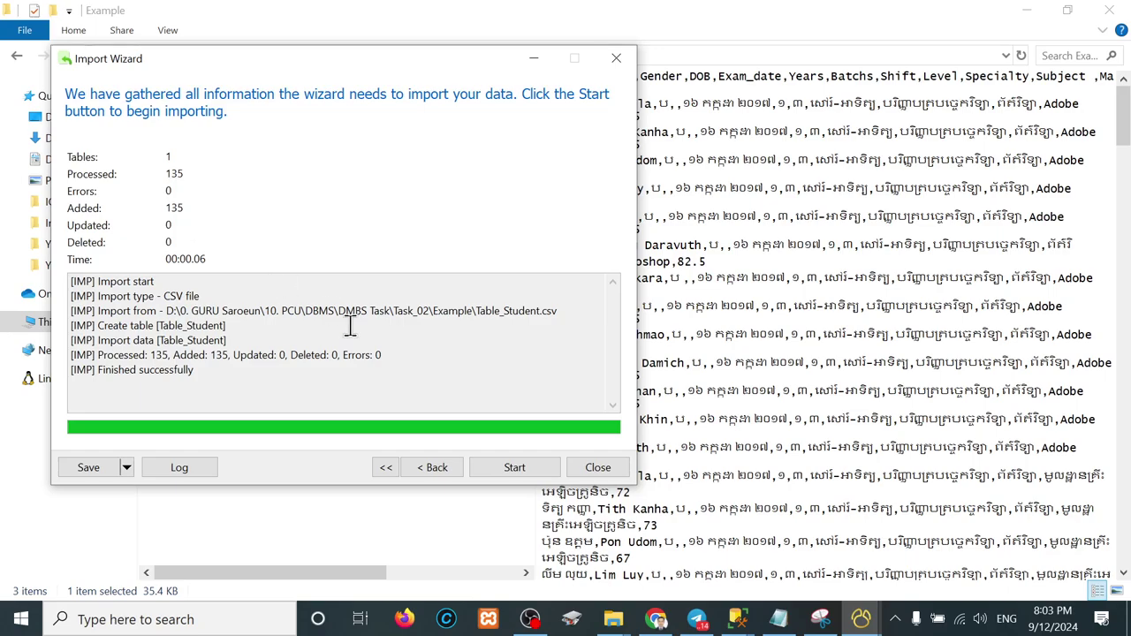
click(597, 468)
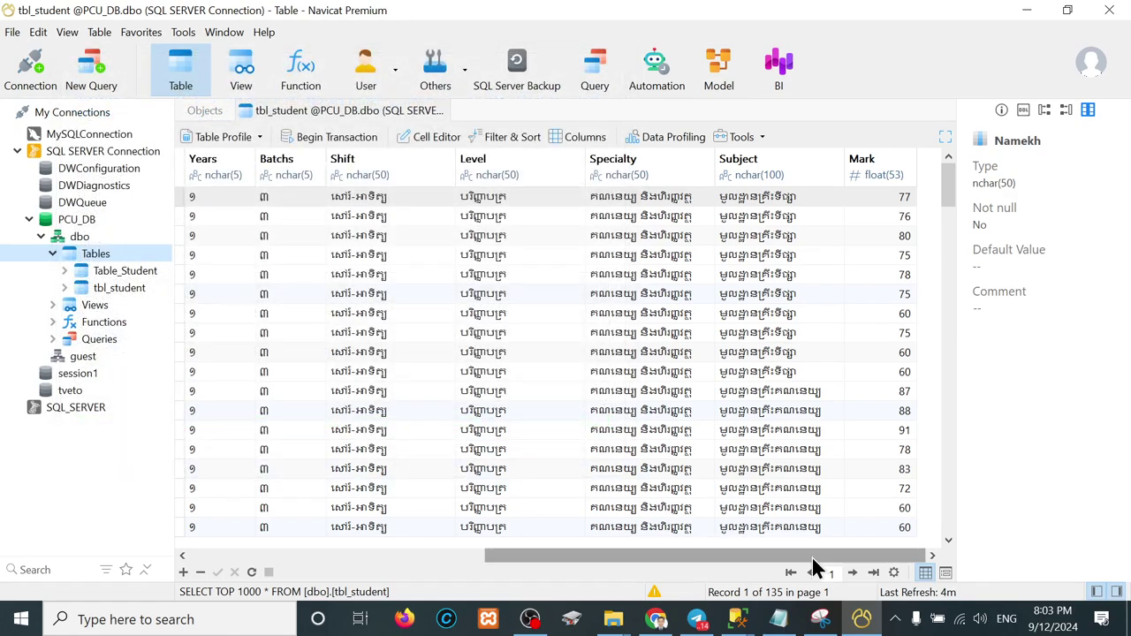
Step: Open the imported Table_Student rows, then switch to SSMS showing dbo.tbl_student
click(106, 274)
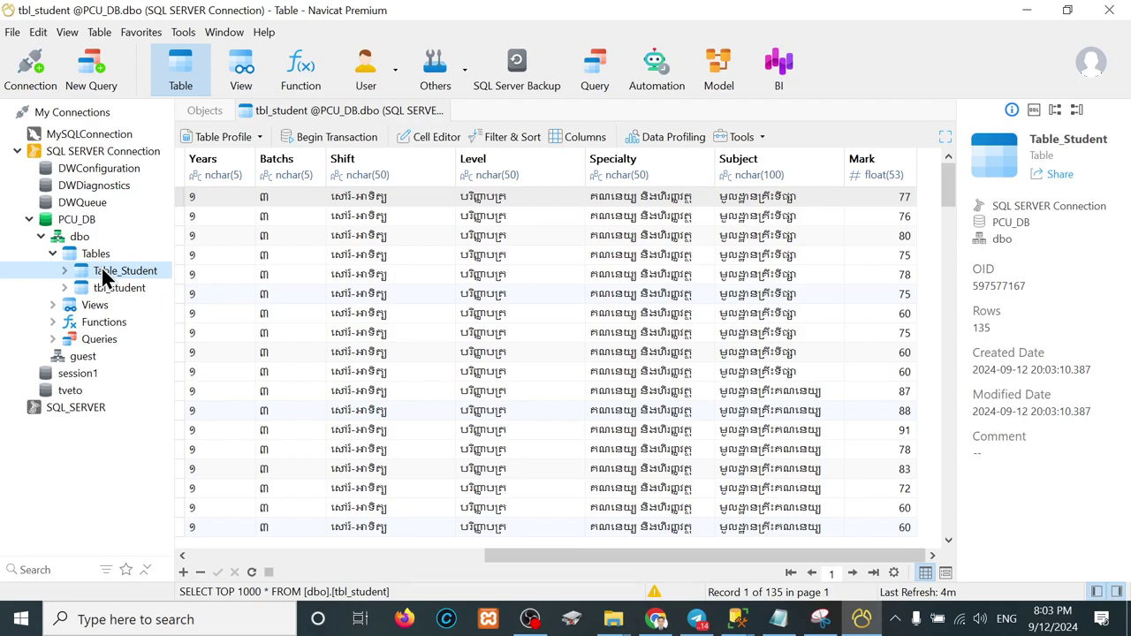
right_click(105, 278)
click(166, 191)
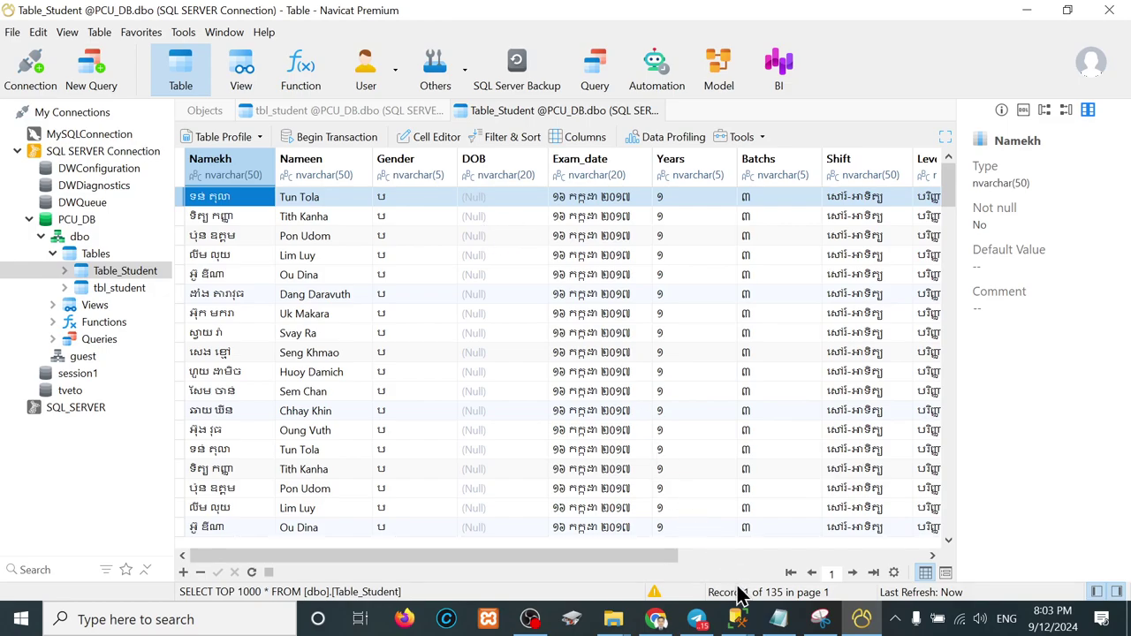
mouse_move(737, 617)
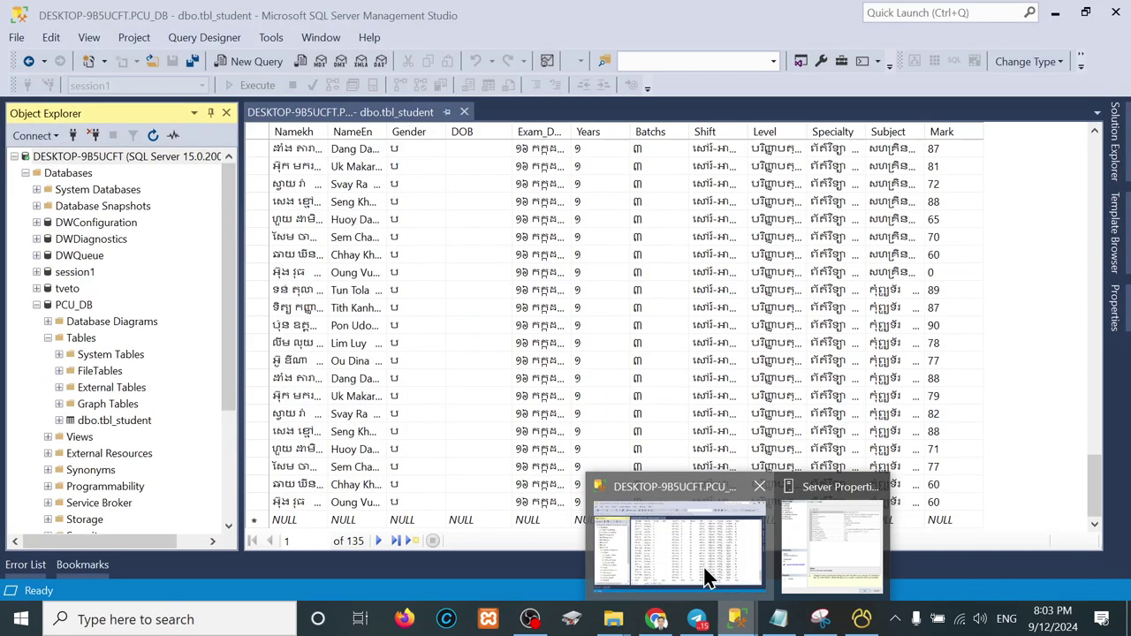
click(707, 579)
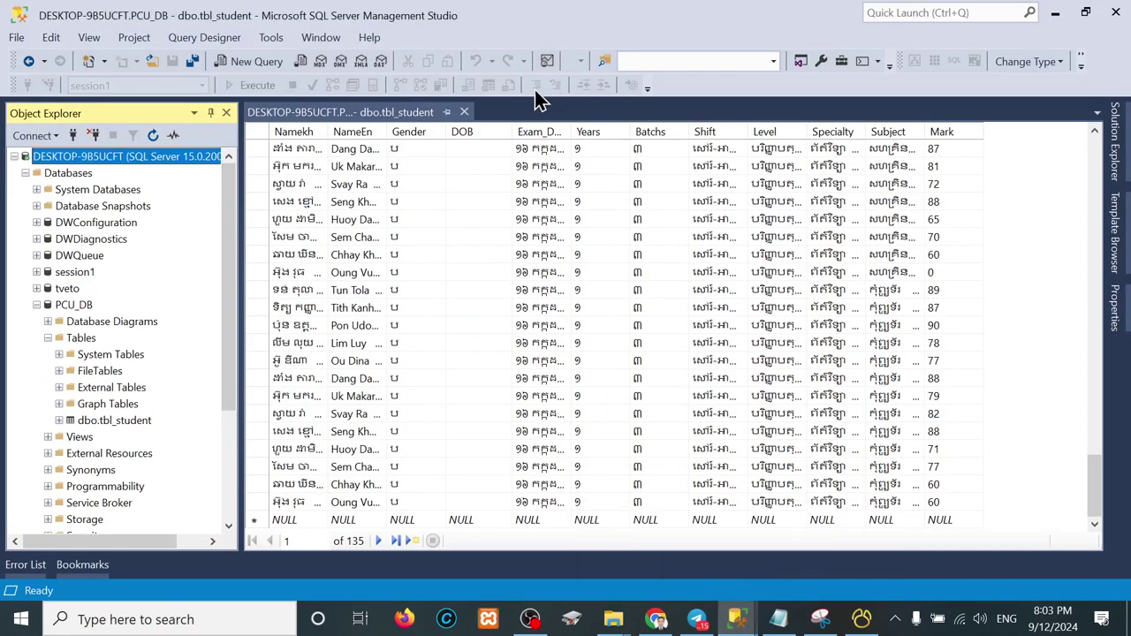
Step: Refresh PCU_DB's Tables folder in SSMS and select the newly listed dbo.Table_Student
click(69, 303)
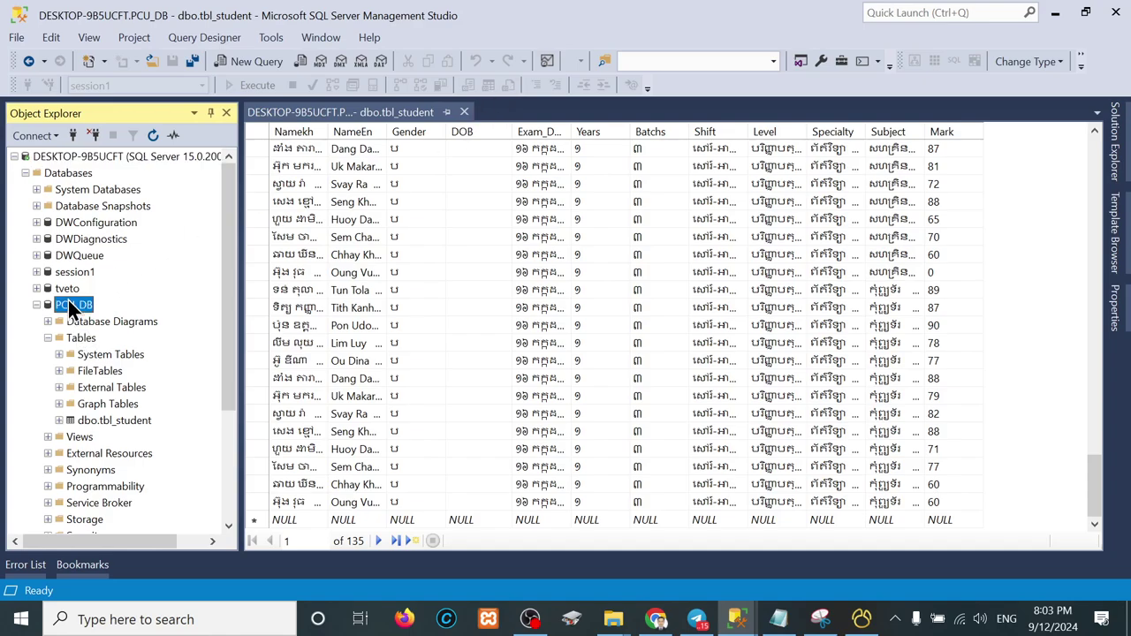
click(113, 422)
click(64, 305)
right_click(77, 340)
click(117, 435)
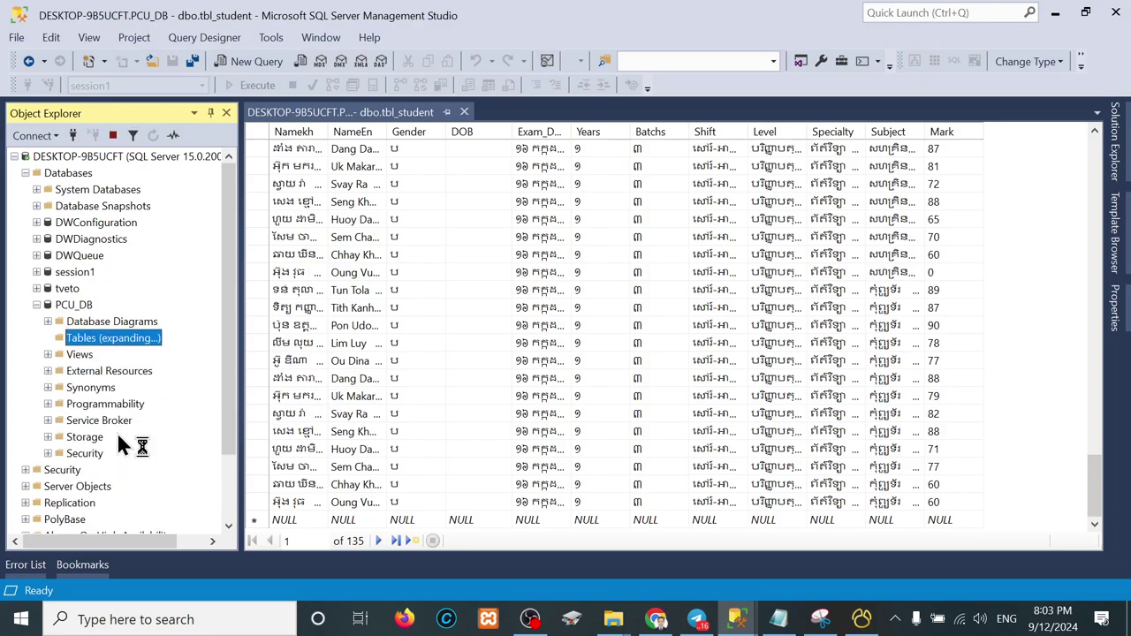
click(119, 436)
click(120, 421)
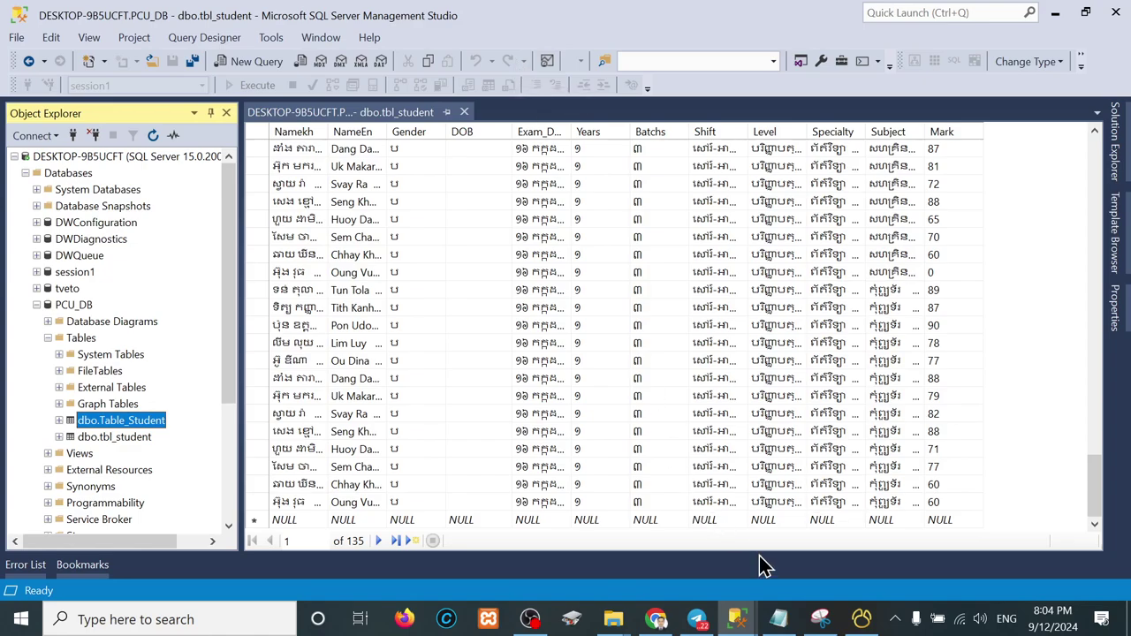
Step: Check the Navicat Table_Student window, then minimize Navicat to return to SSMS
mouse_move(861, 621)
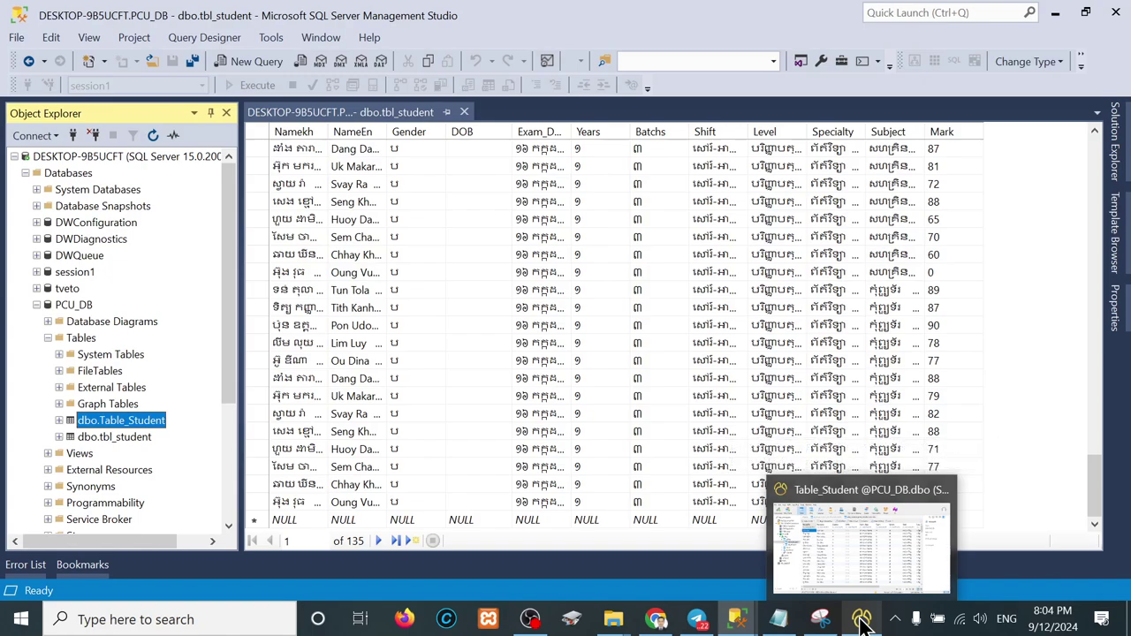
click(557, 432)
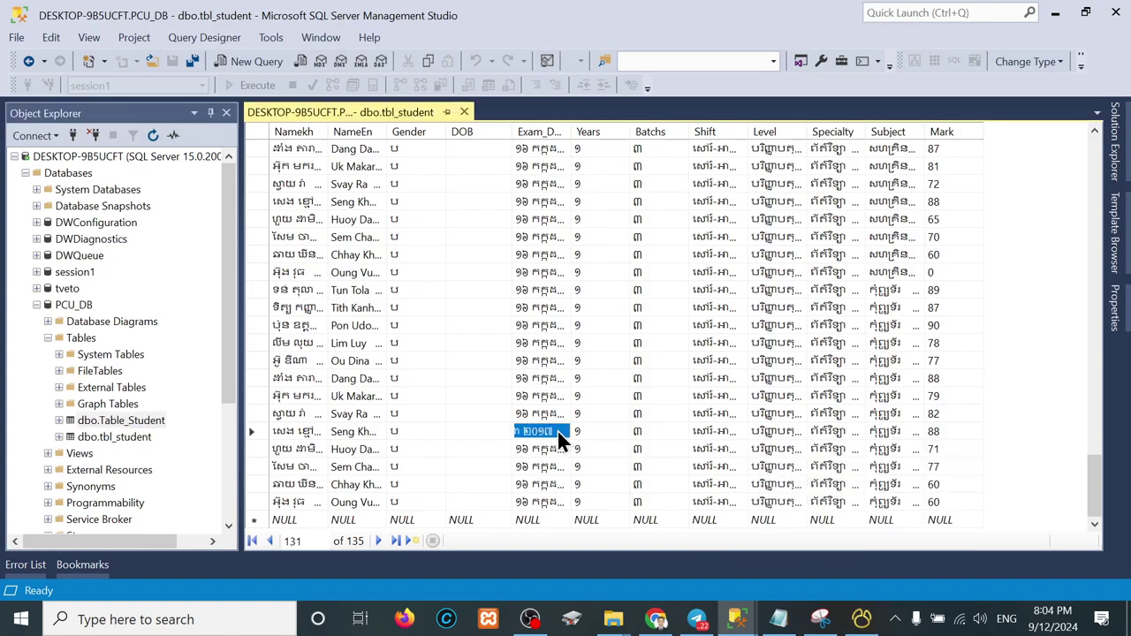
click(861, 619)
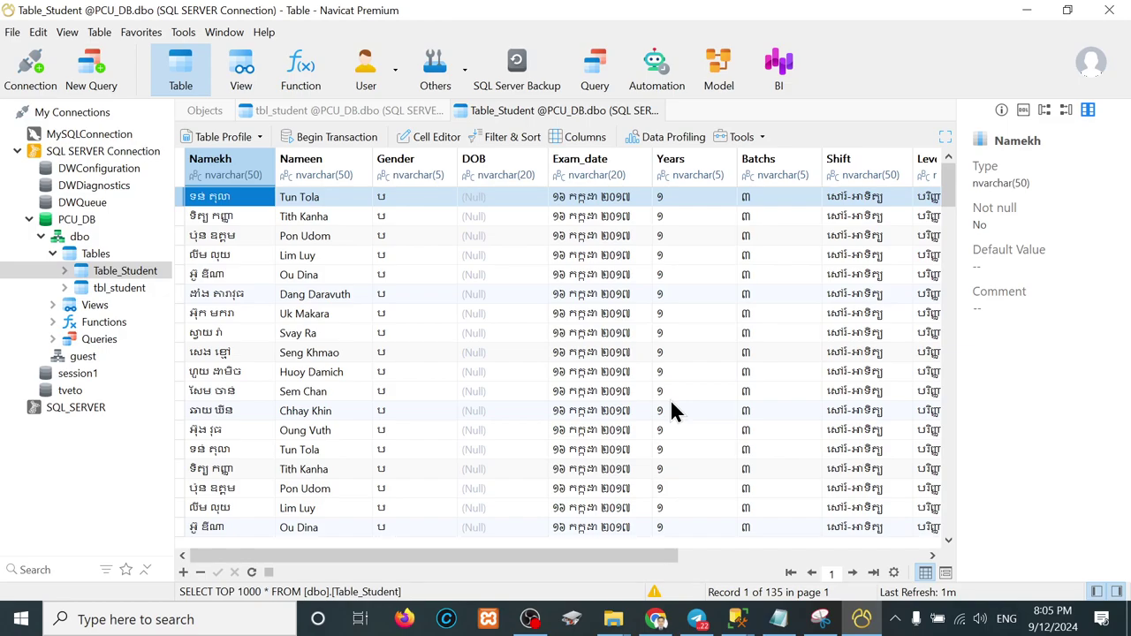
click(1025, 12)
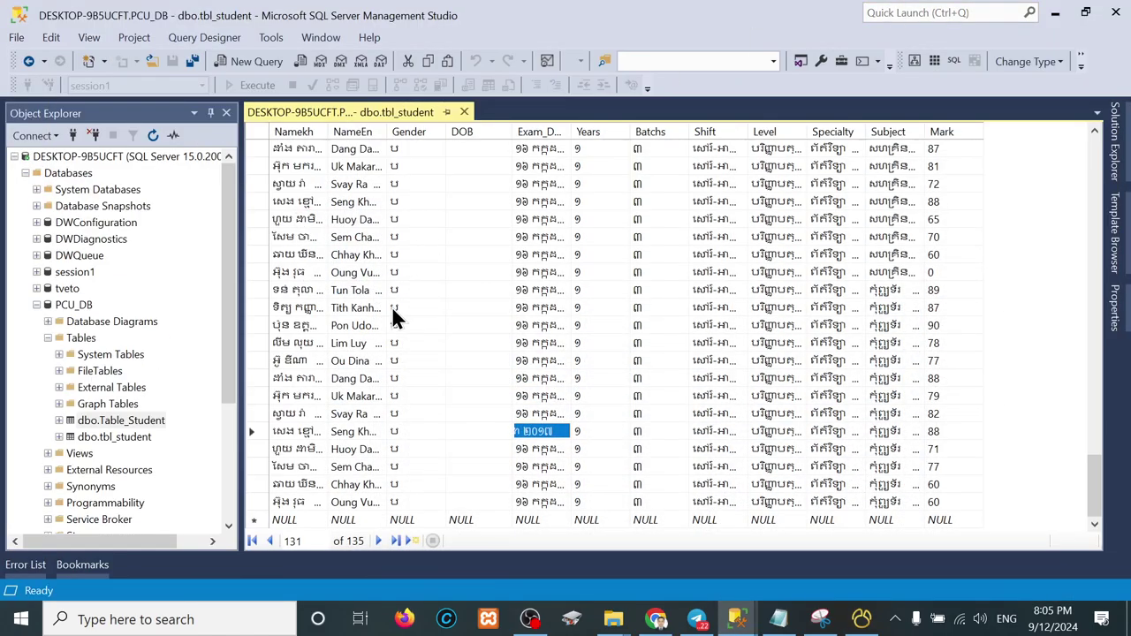
Step: In File Explorer, go up to the Task_02 folder and select Task_02.zip
mouse_move(613, 619)
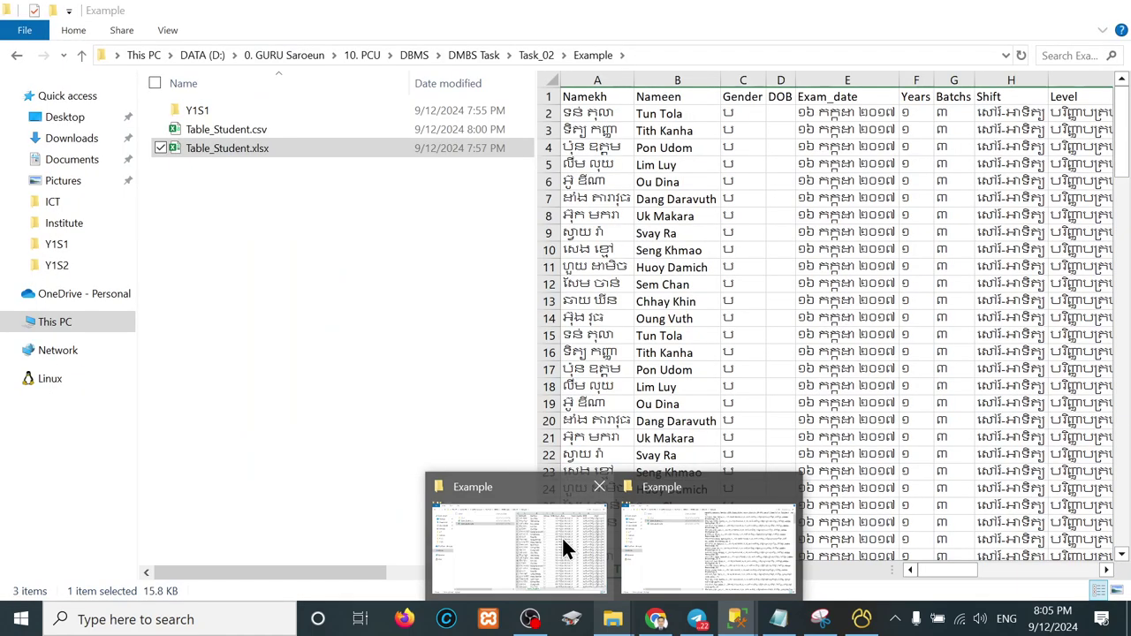
click(562, 536)
key(alt+Up)
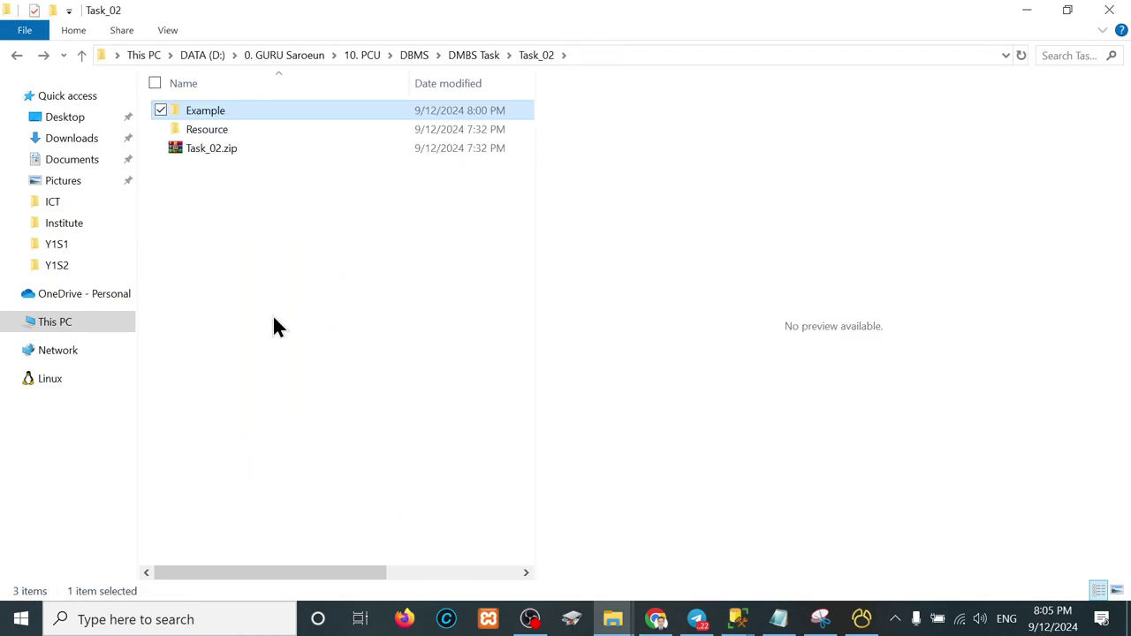
click(216, 129)
click(216, 150)
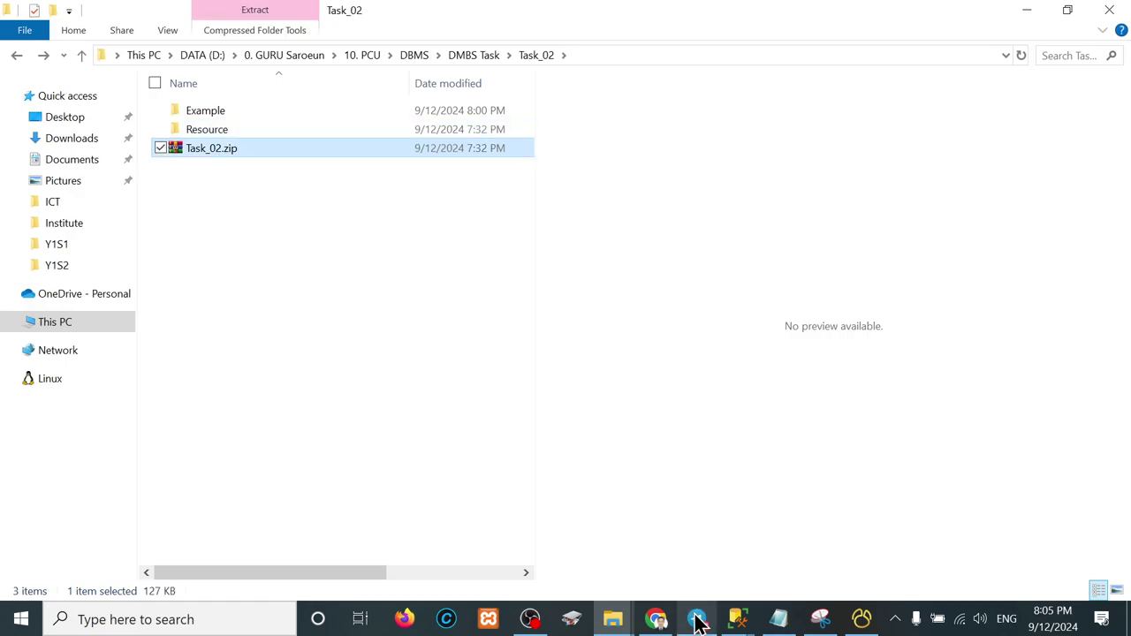
Step: In Telegram, open the PCU_DBMS_I group's General topic
mouse_move(697, 618)
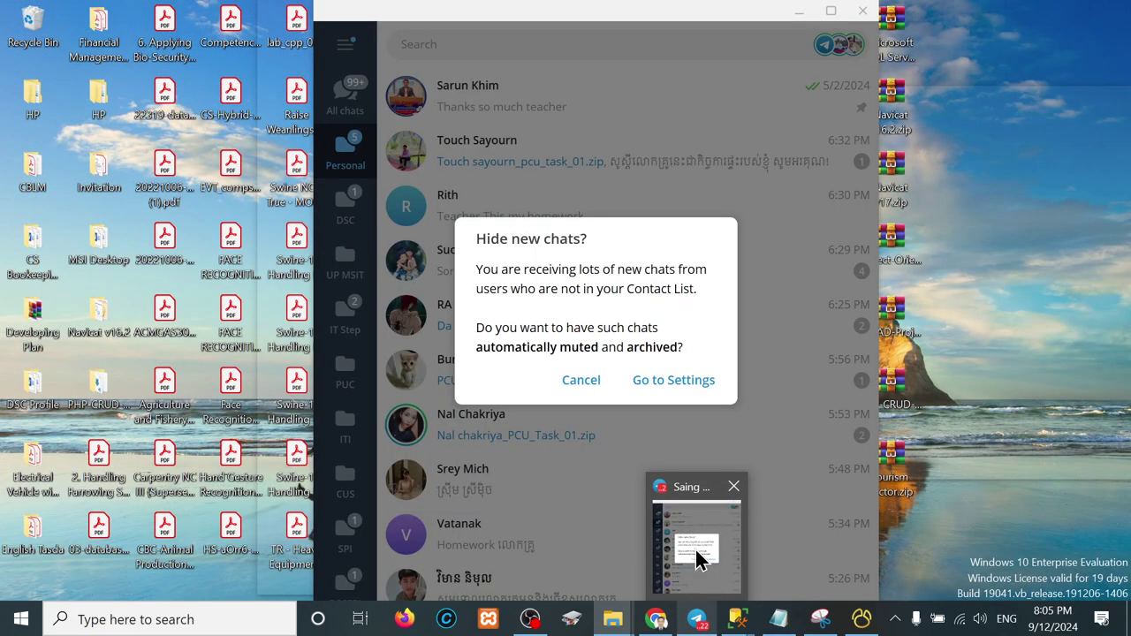
click(697, 559)
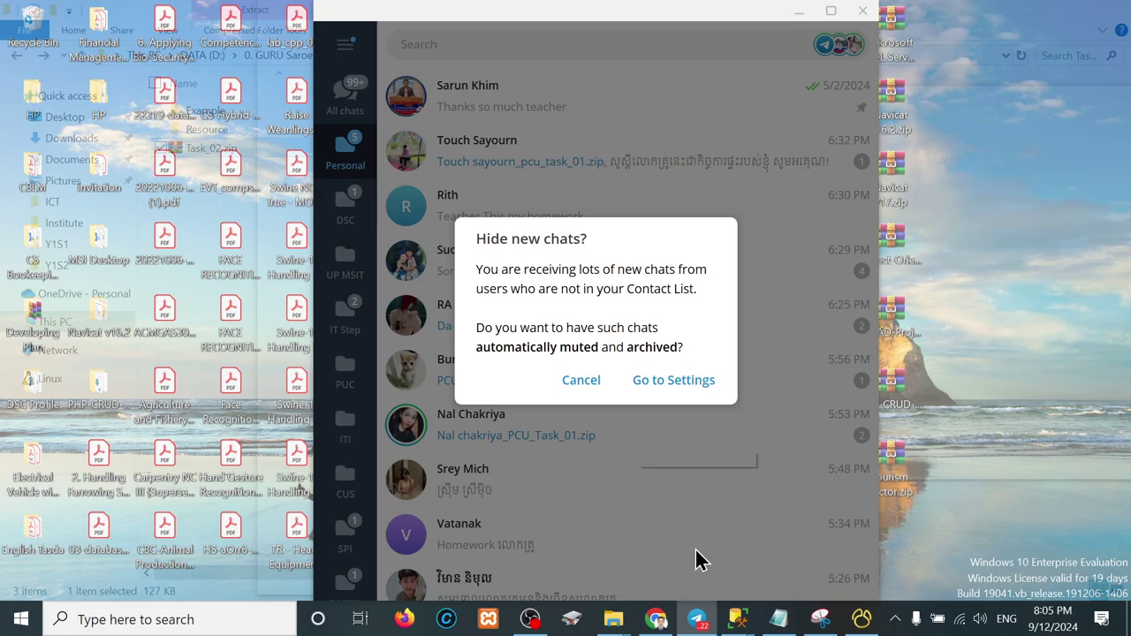
click(599, 392)
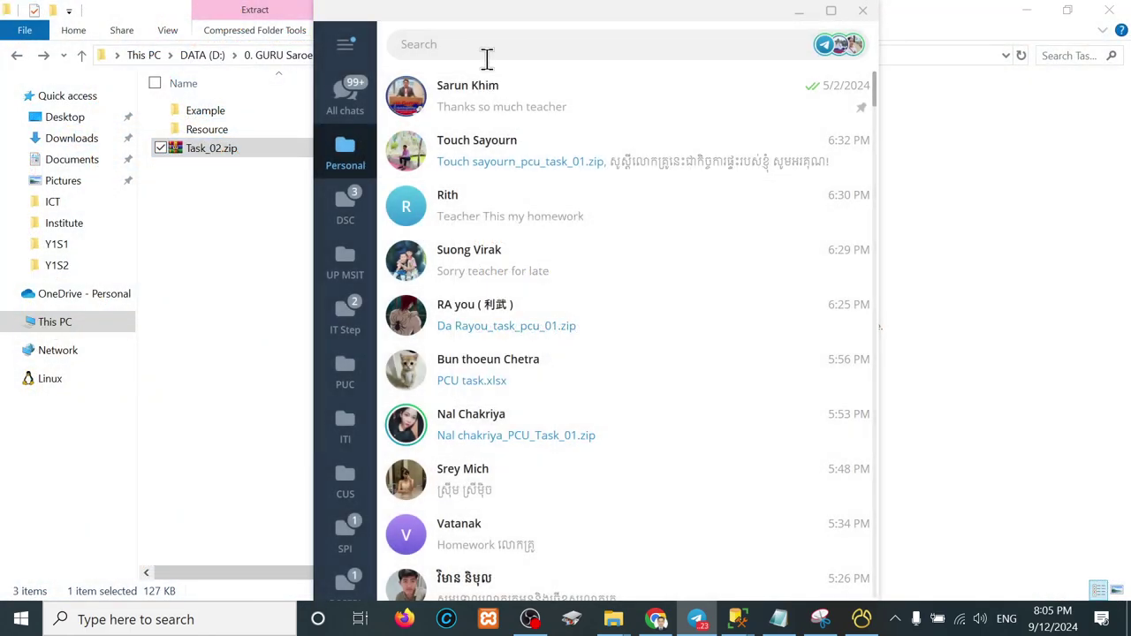
click(477, 45)
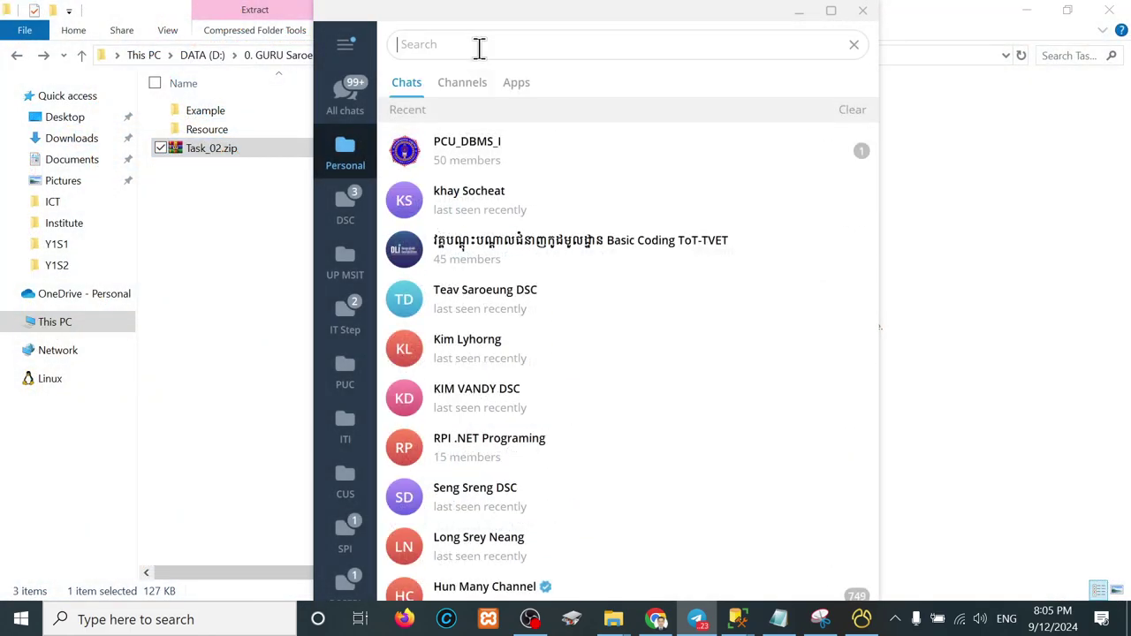
click(490, 159)
double_click(802, 18)
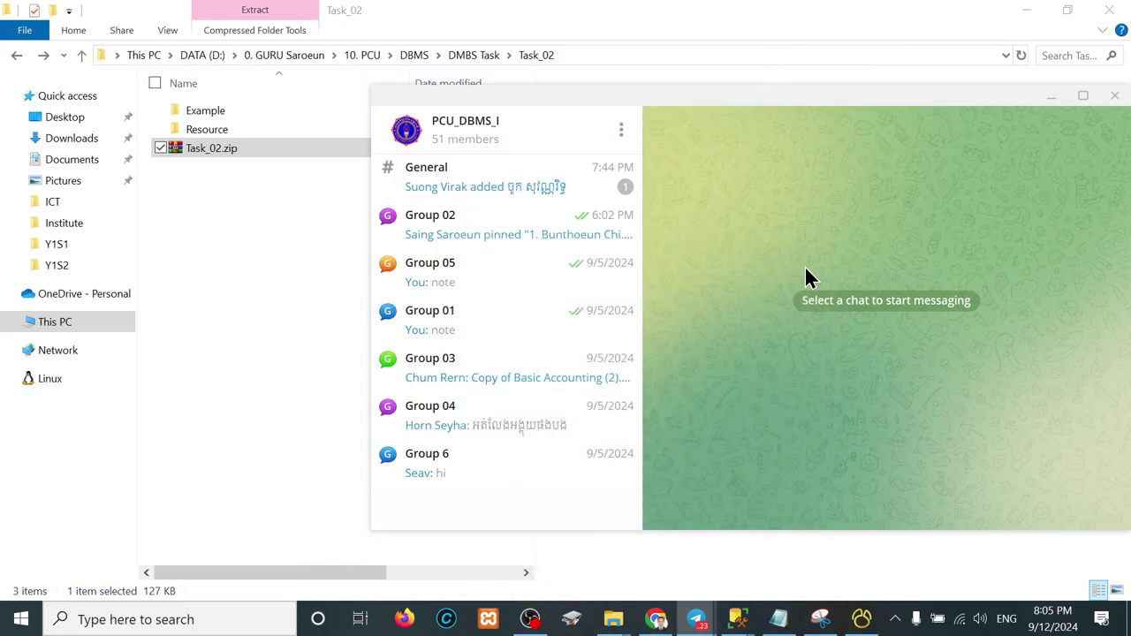
click(566, 189)
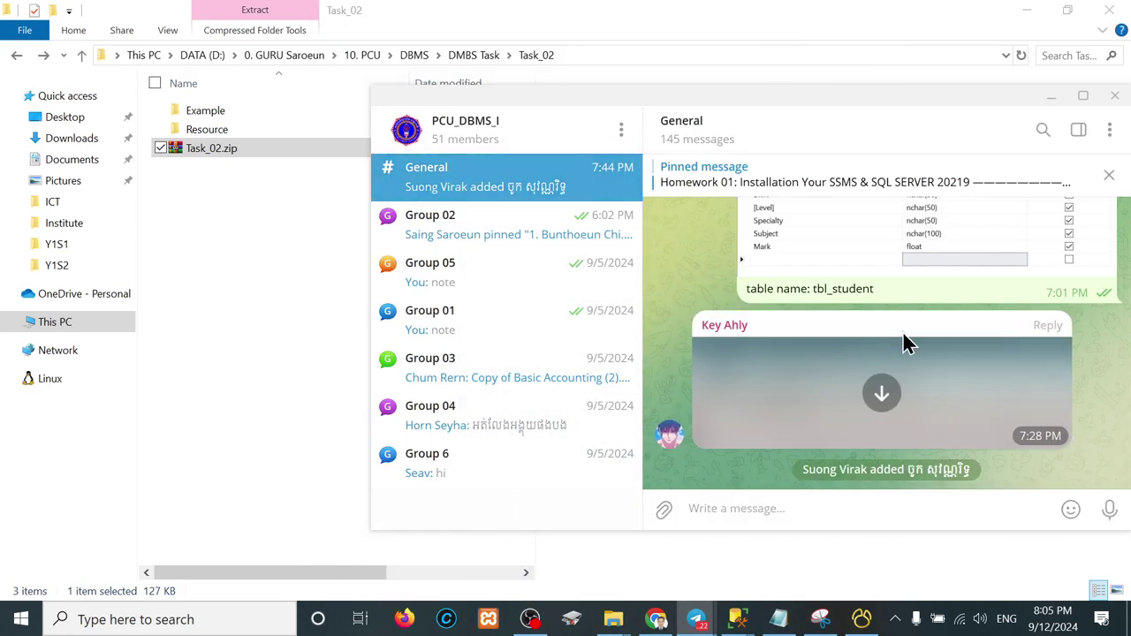
Step: Copy the earlier Task_01 assignment text and send it again as a new message
scroll(902, 332, up, 10)
scroll(902, 331, up, 5)
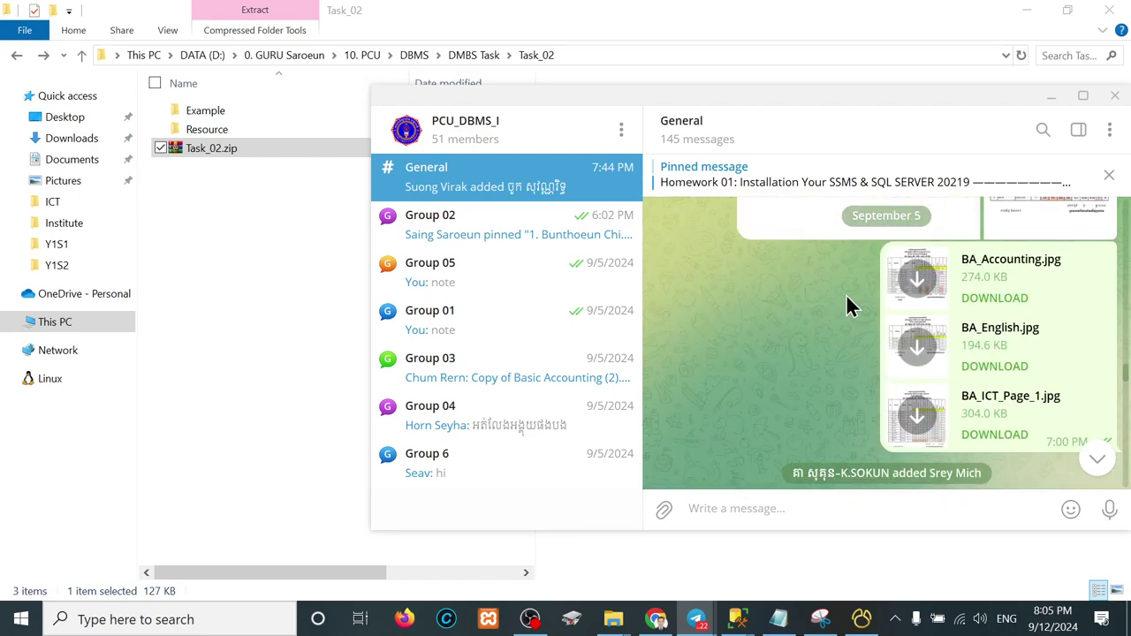
scroll(845, 294, up, 6)
scroll(846, 296, down, 2)
scroll(846, 296, up, 2)
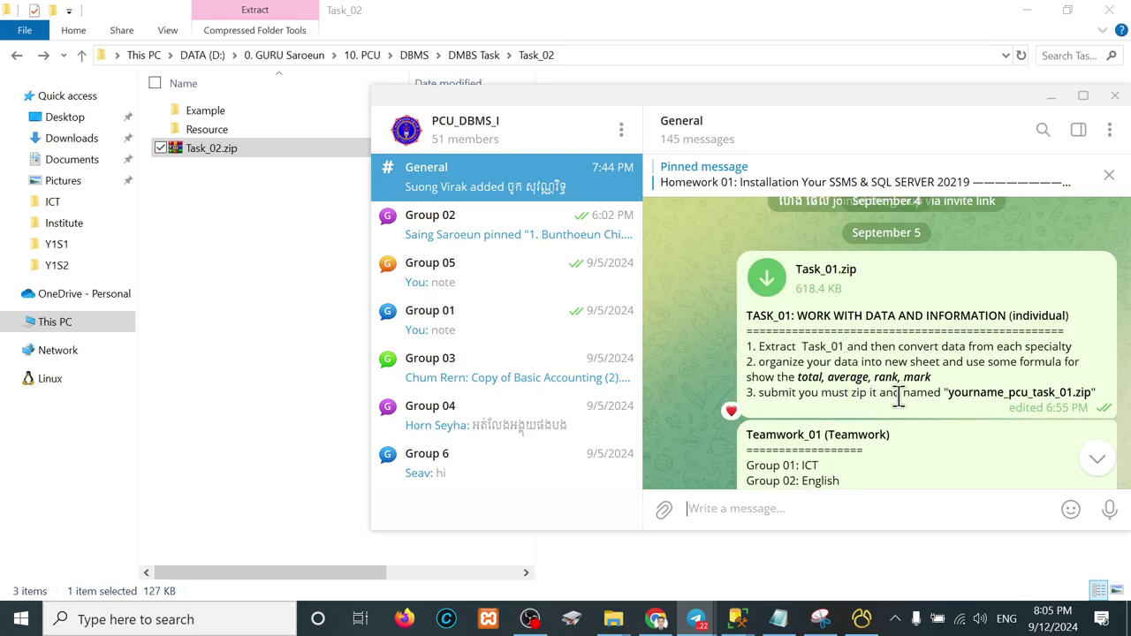
drag(745, 315, 1088, 403)
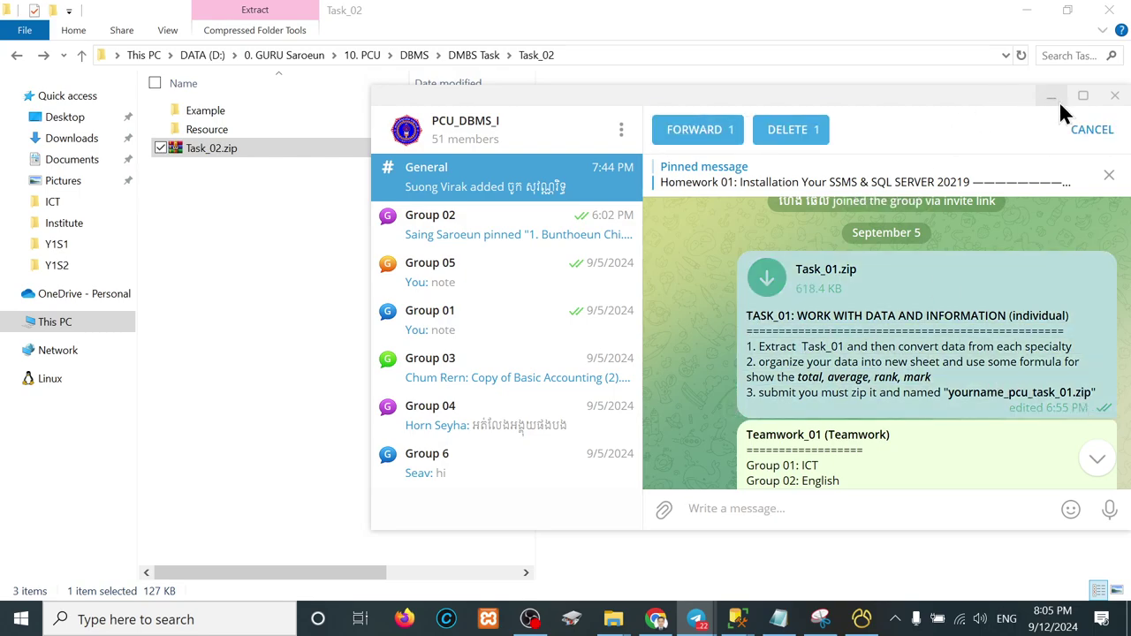
click(1090, 130)
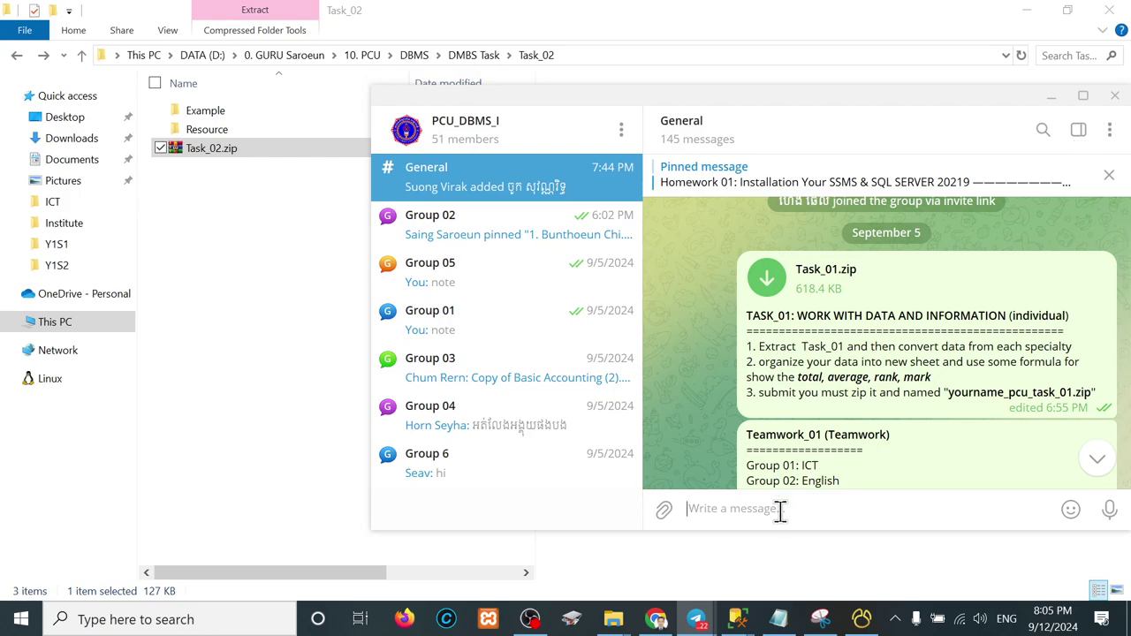
key(ctrl+v)
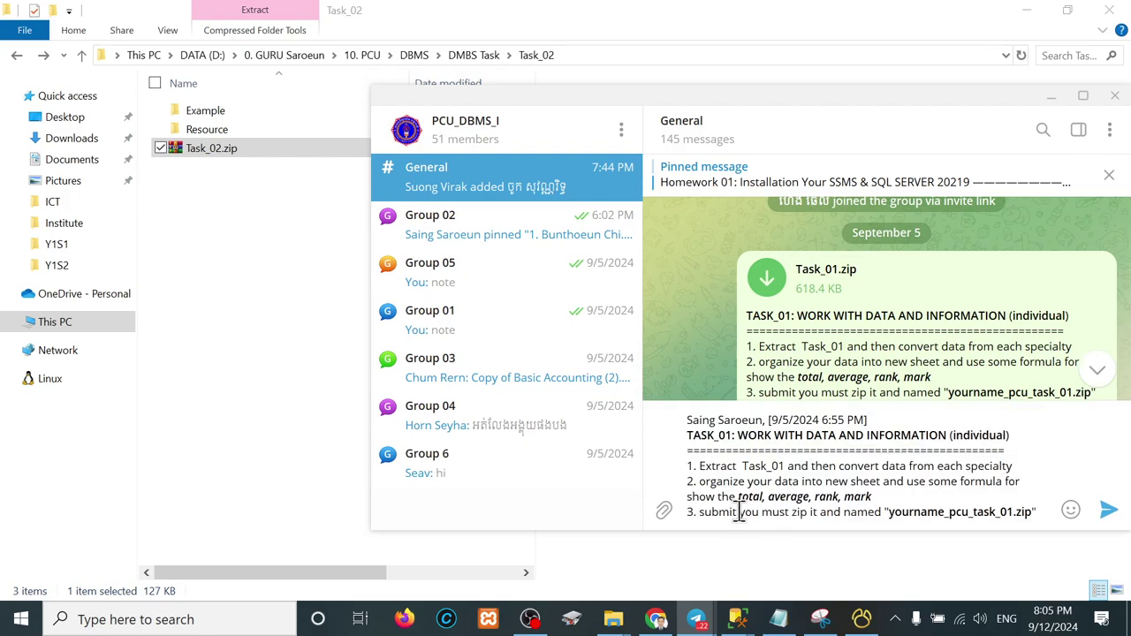
key(Return)
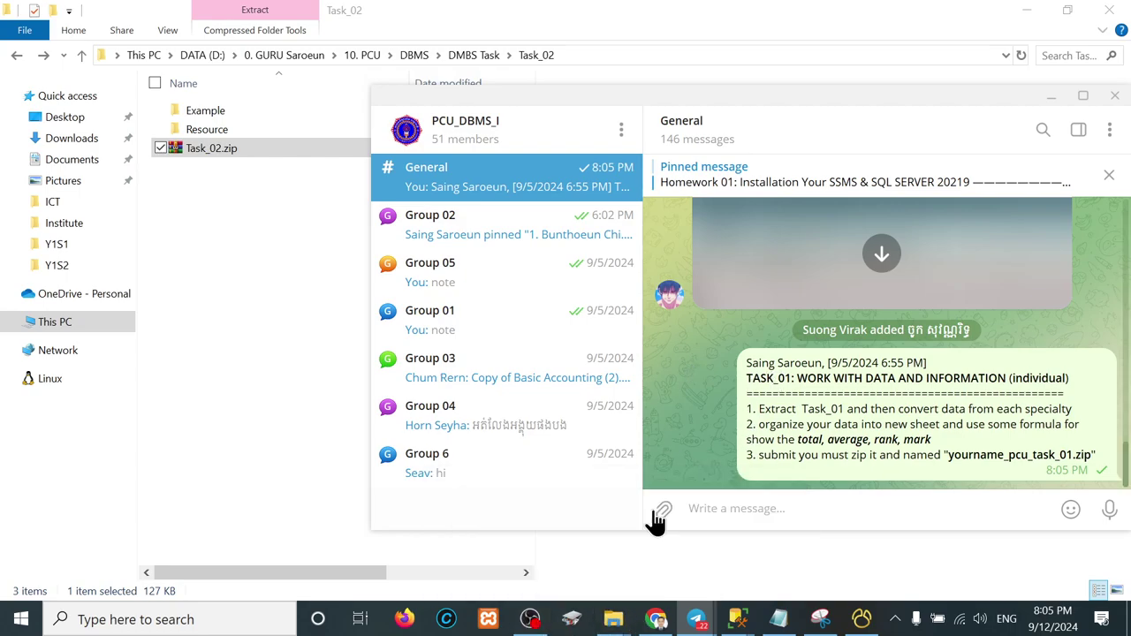
Step: Attach Task_02.zip to the General chat and send it
mouse_move(613, 618)
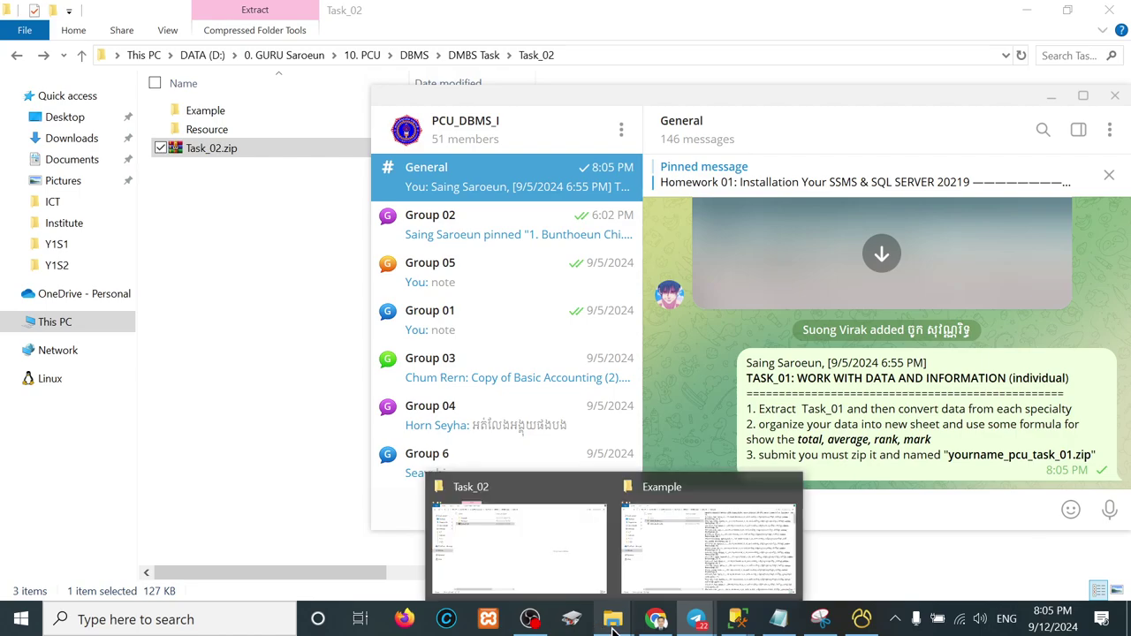
click(537, 576)
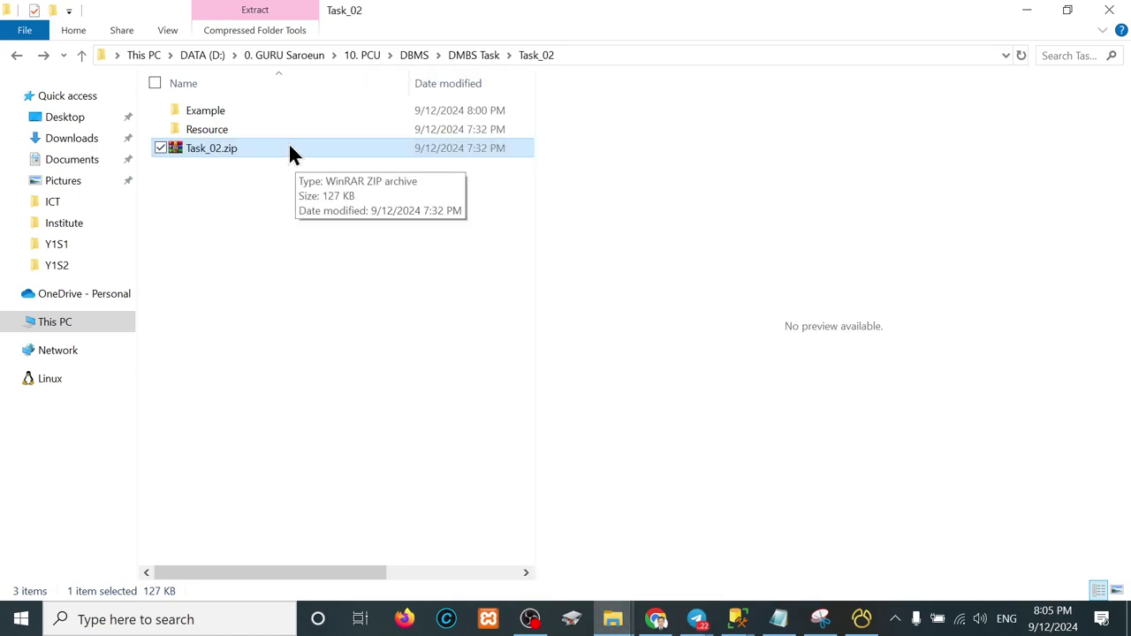
click(1025, 10)
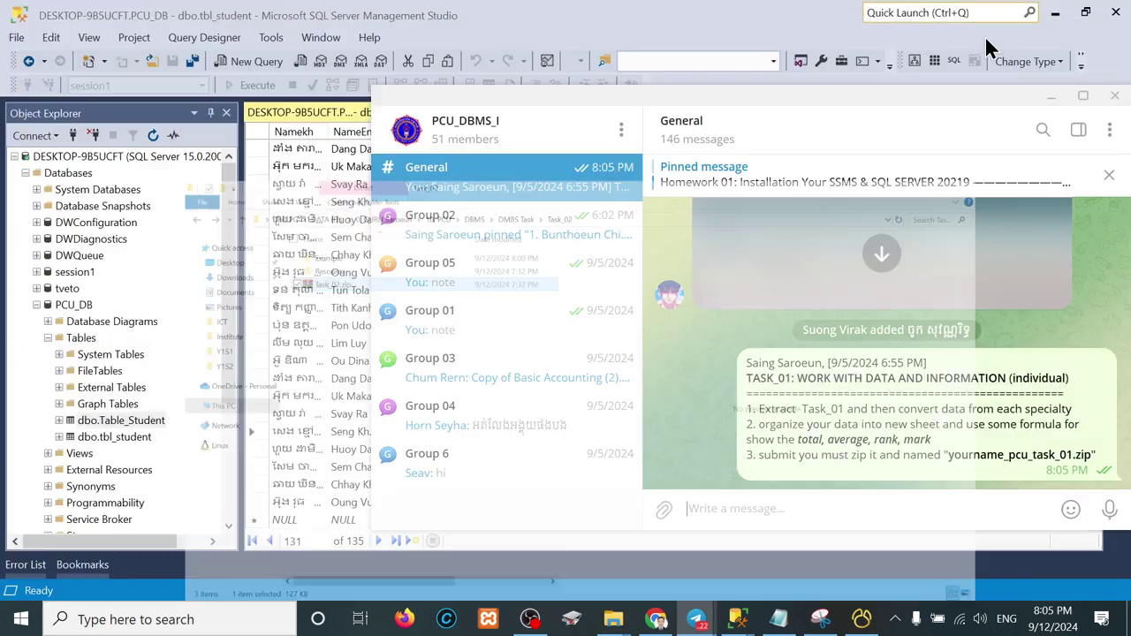
click(771, 516)
key(ctrl+v)
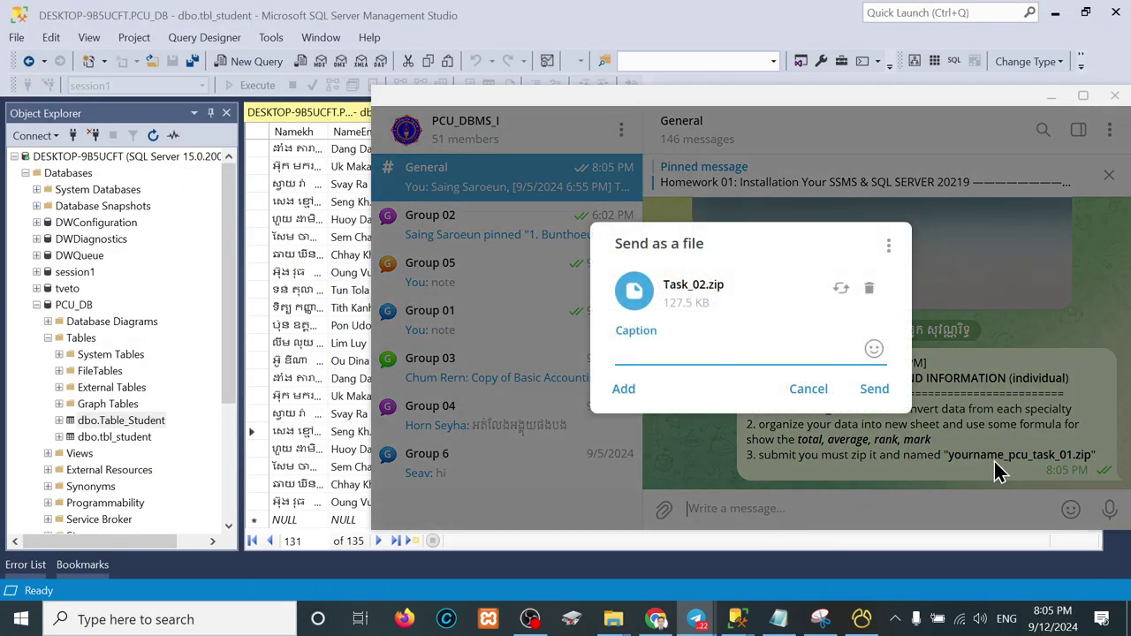
click(873, 388)
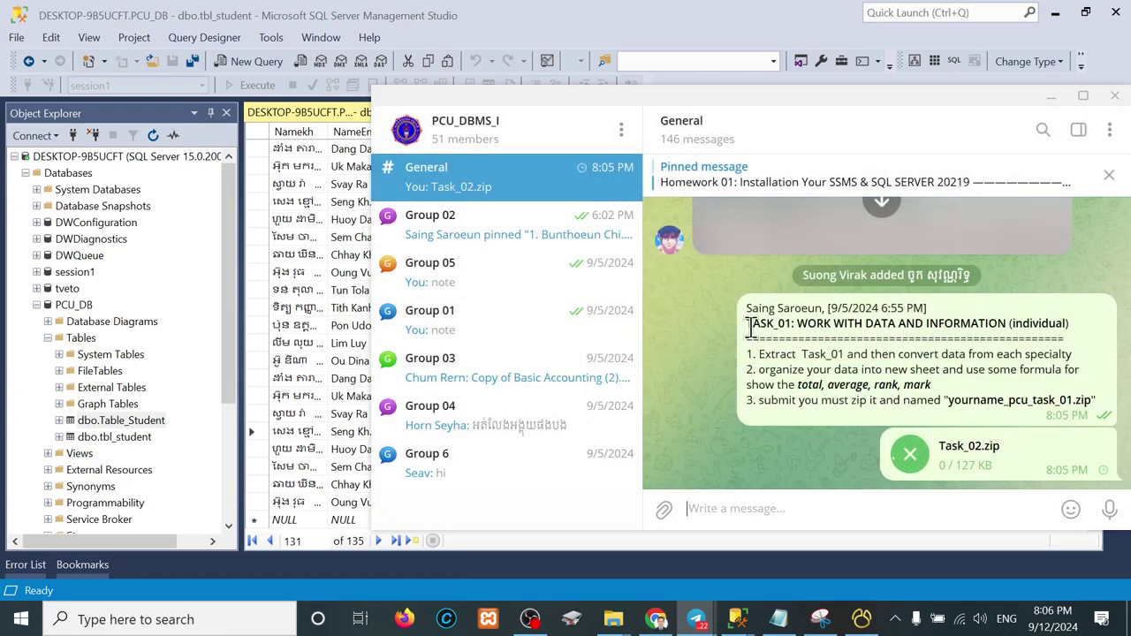
Step: Delete the reposted Task_01 message for everyone
drag(747, 325, 1103, 420)
right_click(956, 348)
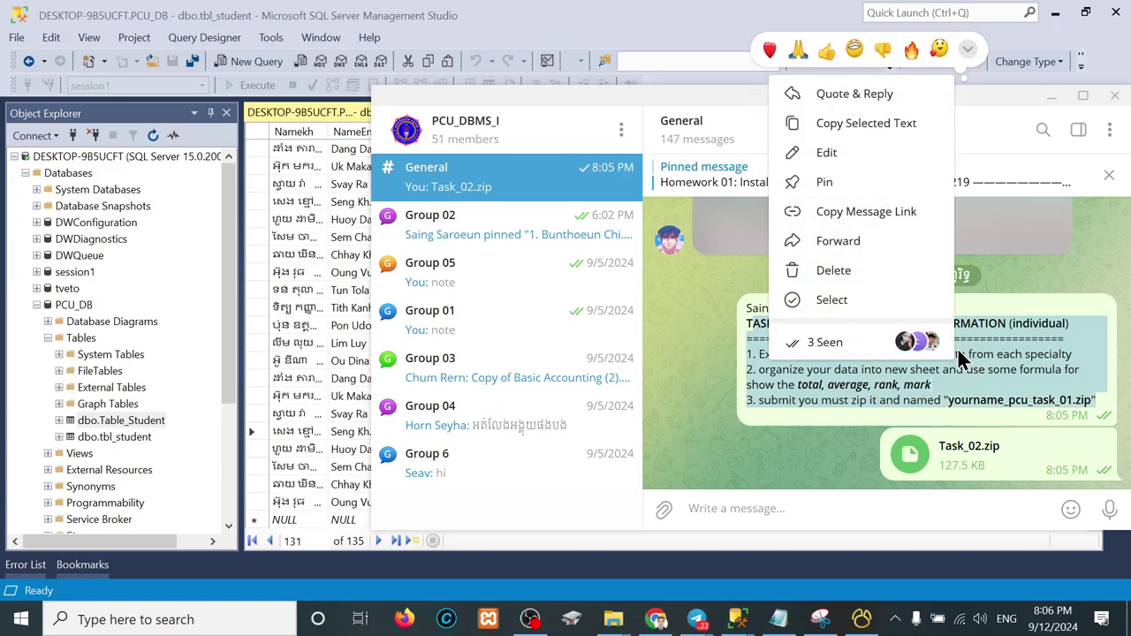
click(834, 271)
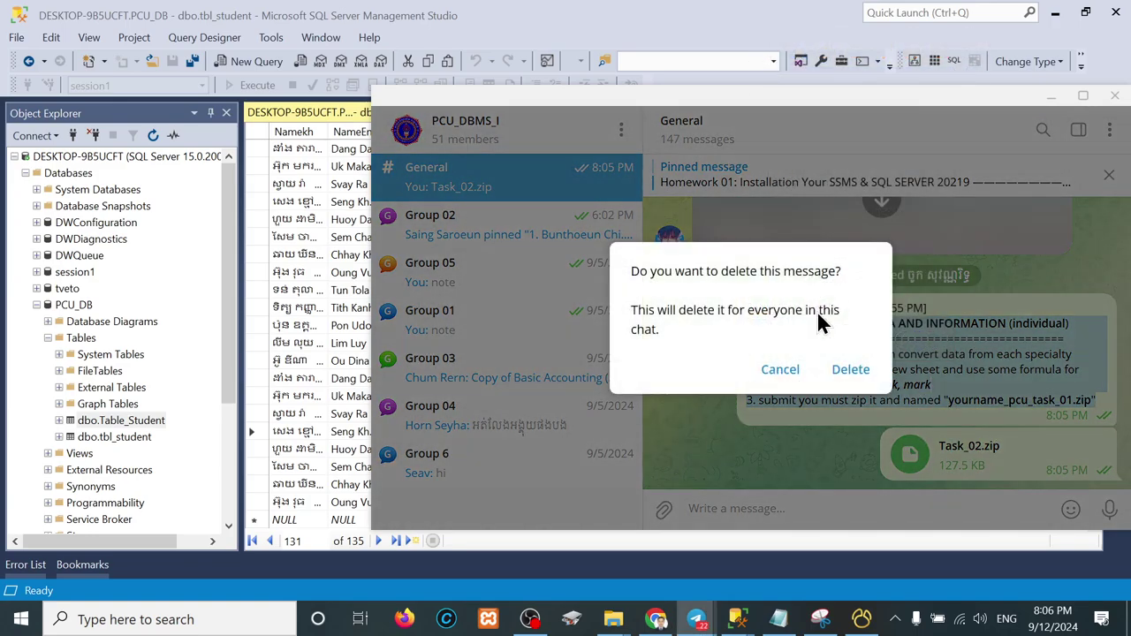
click(853, 377)
Step: Edit the Task_02.zip message and paste the assignment text as its caption
right_click(950, 467)
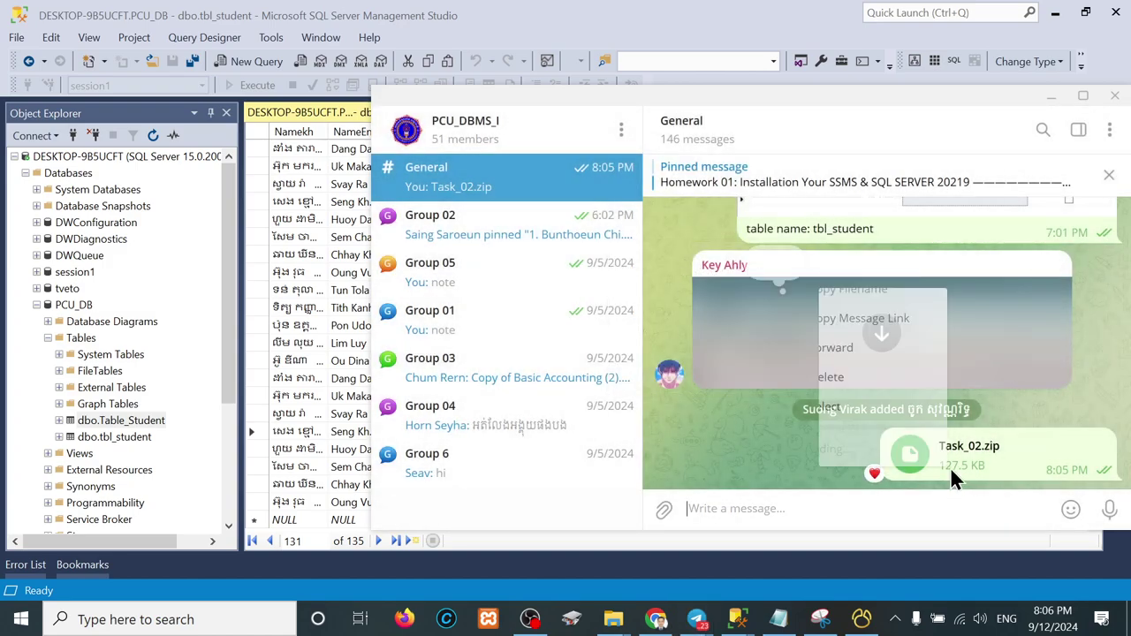
click(830, 175)
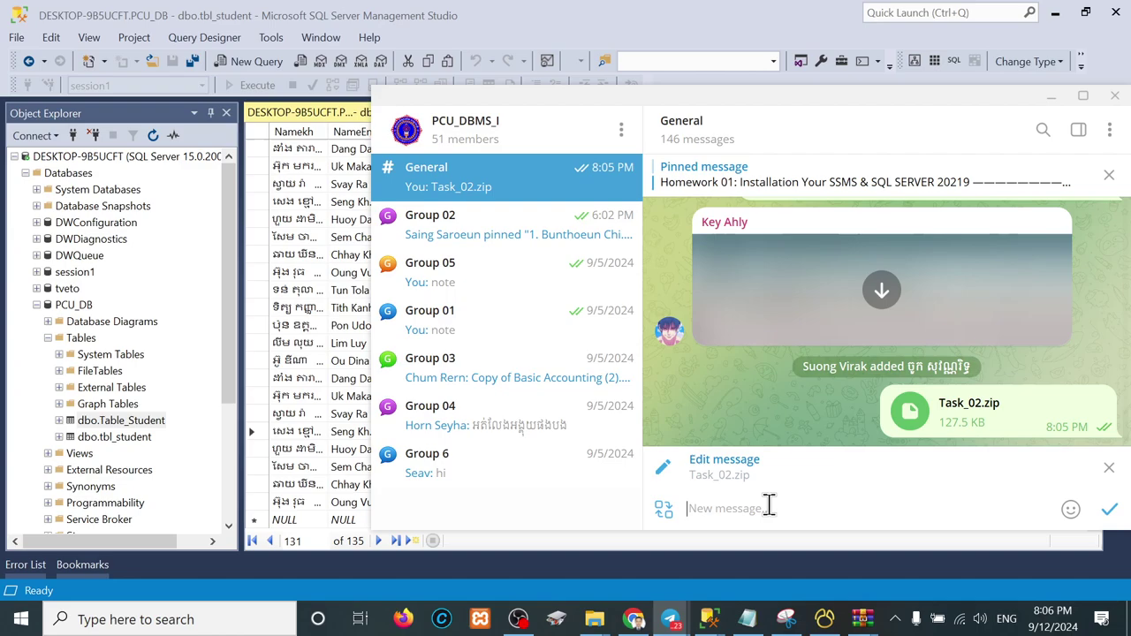
key(ctrl+v)
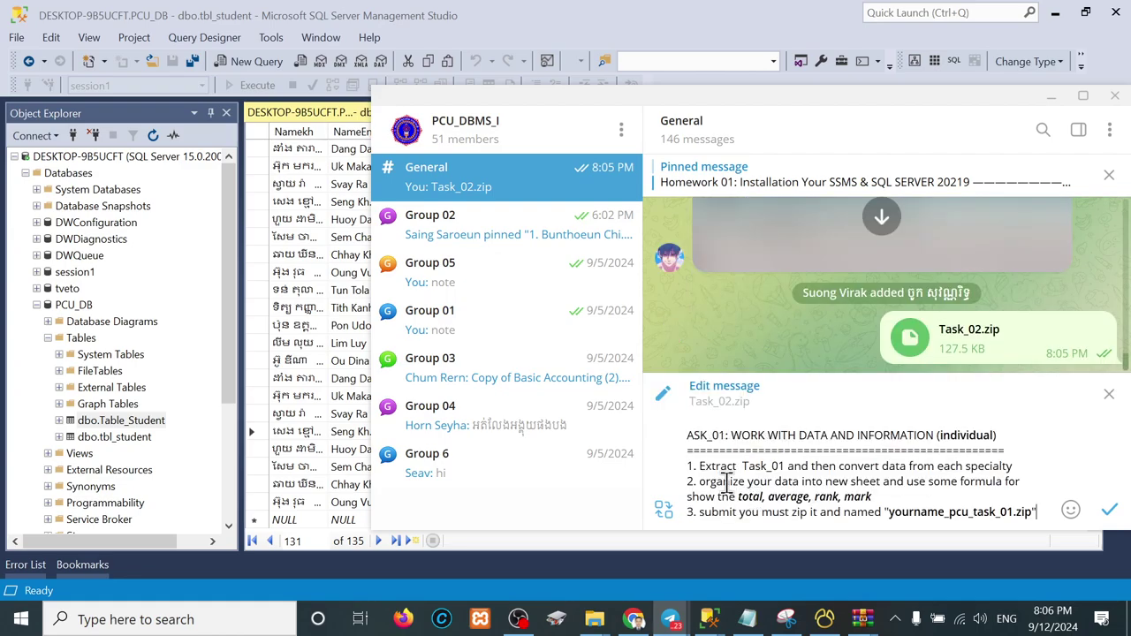
text(A)
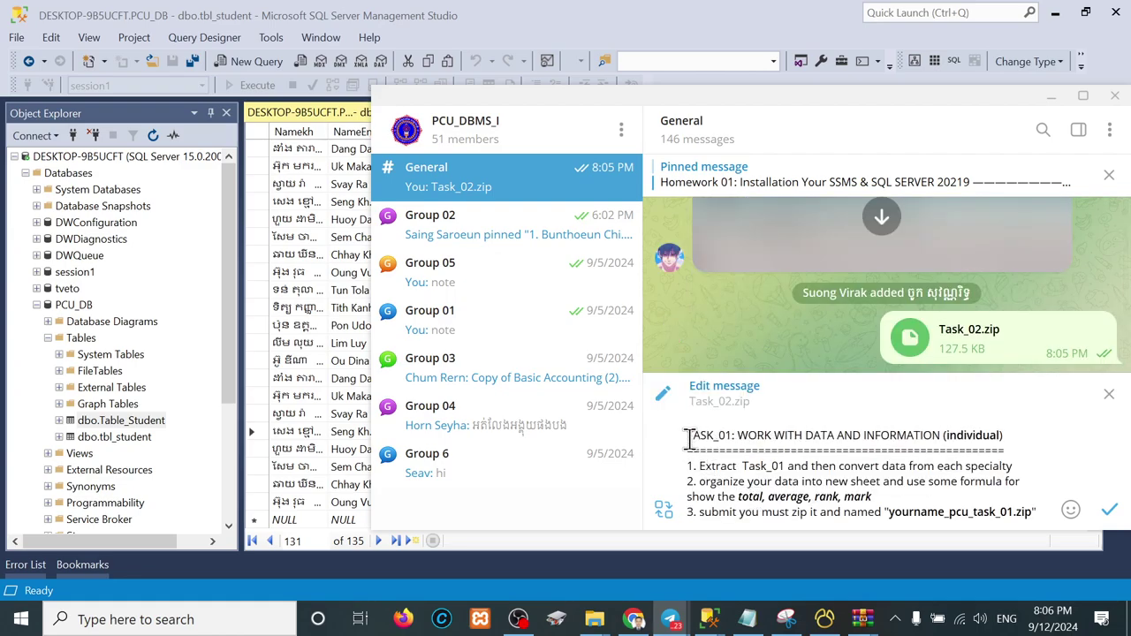
Step: Change the caption heading to 'TASK_2: WORK WITH Database (Teamwork)' and delete the old steps 1–2
click(727, 438)
key(BackSpace)
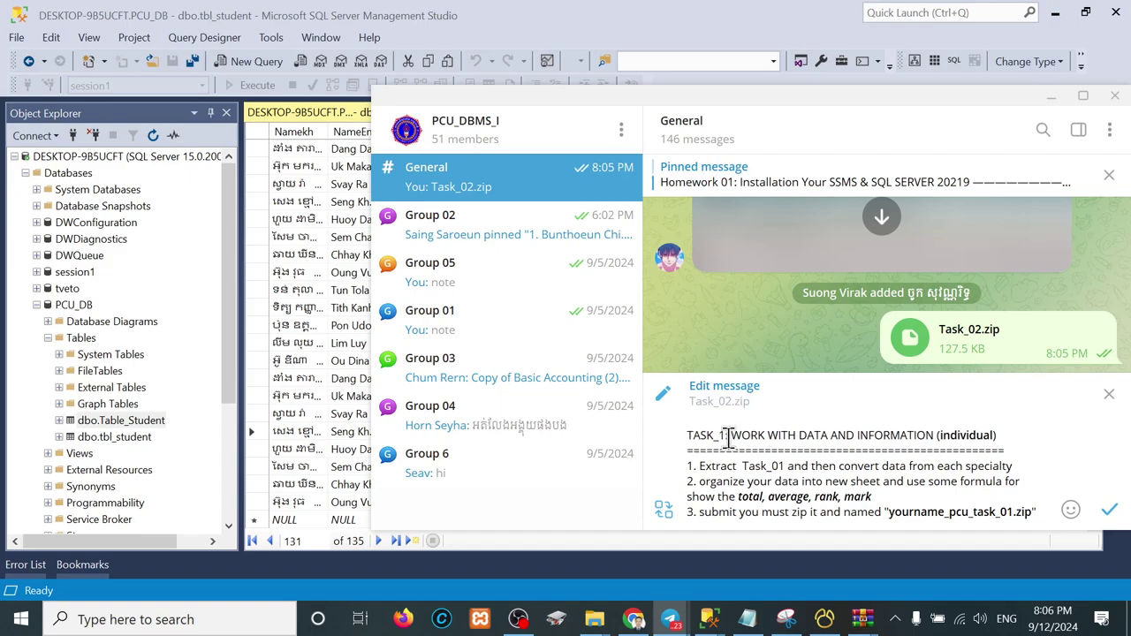
text(2)
key(Delete)
drag(799, 435, 934, 433)
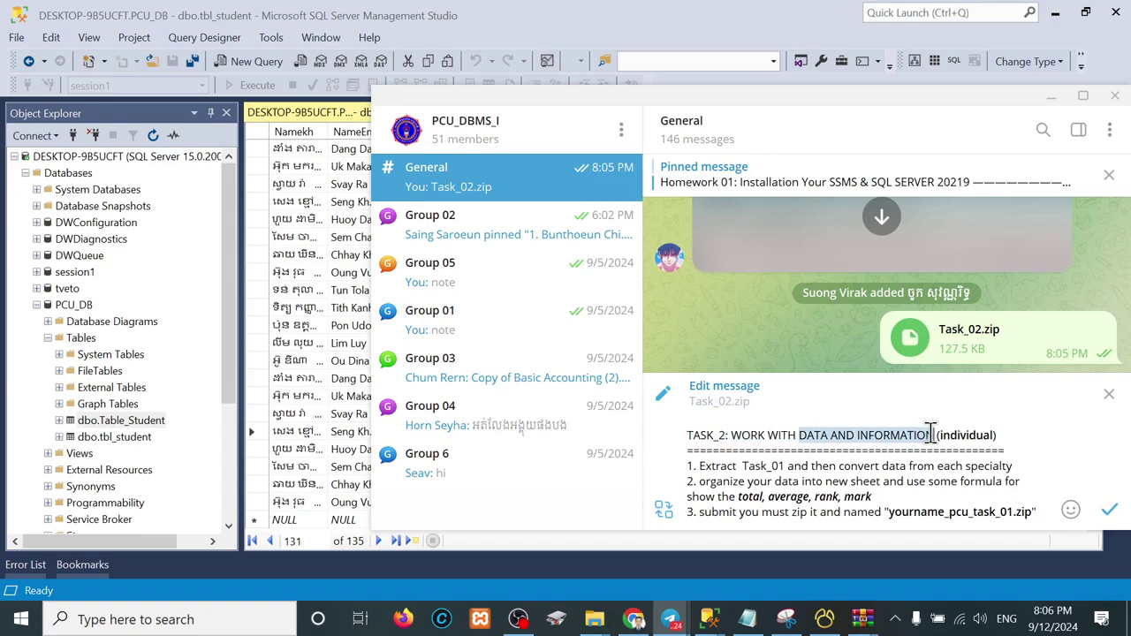
text(Database)
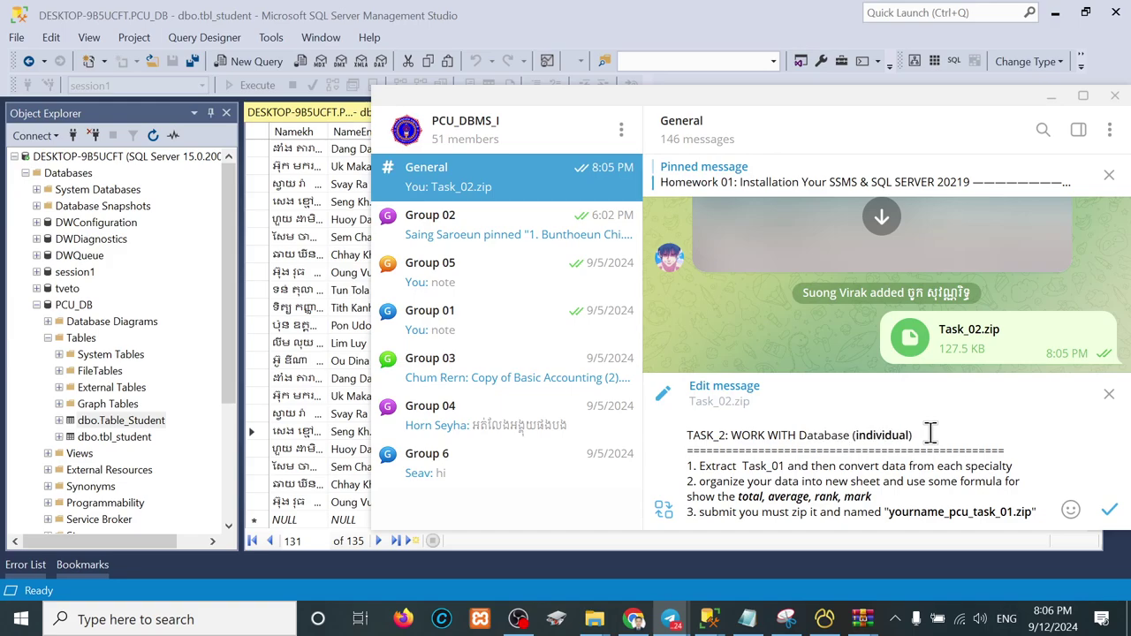
double_click(887, 435)
text(Teamwork)
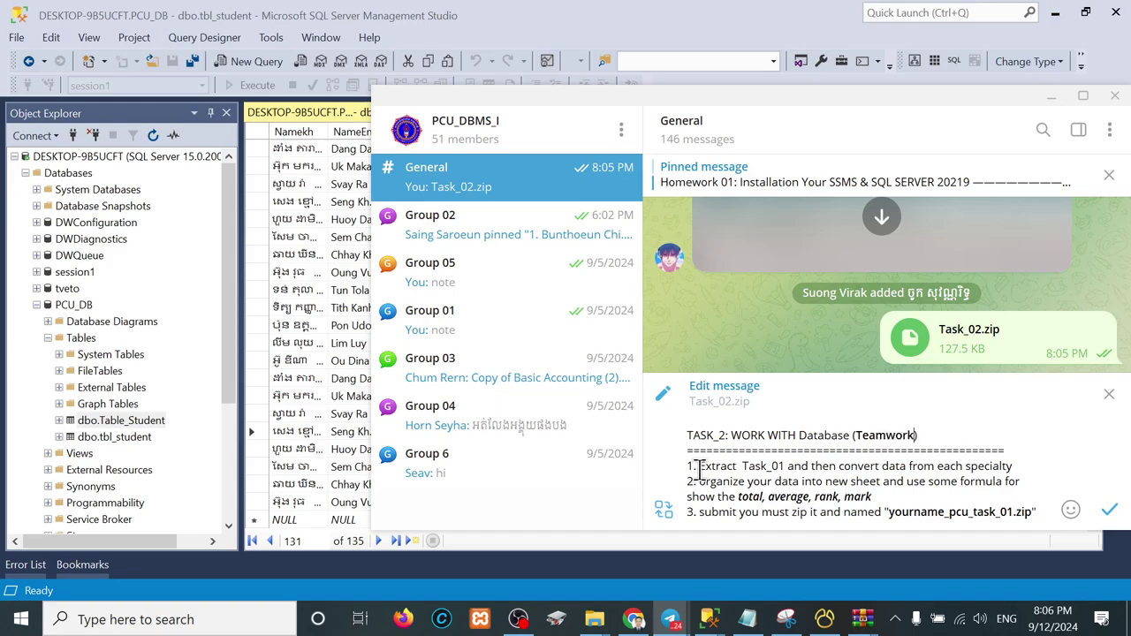
drag(700, 467, 879, 496)
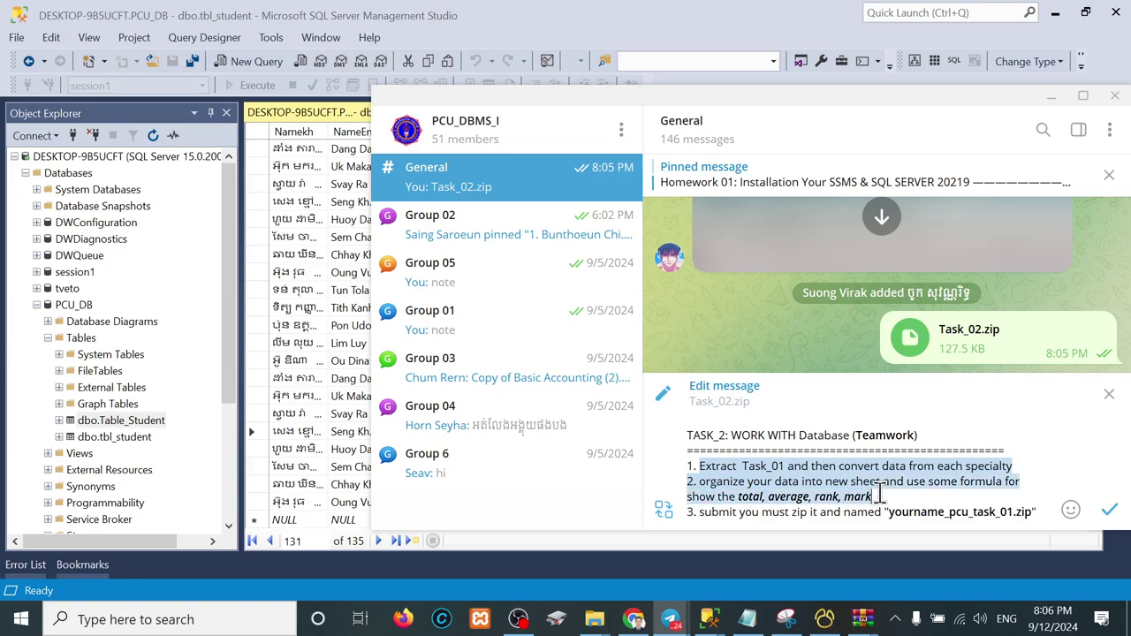
key(BackSpace)
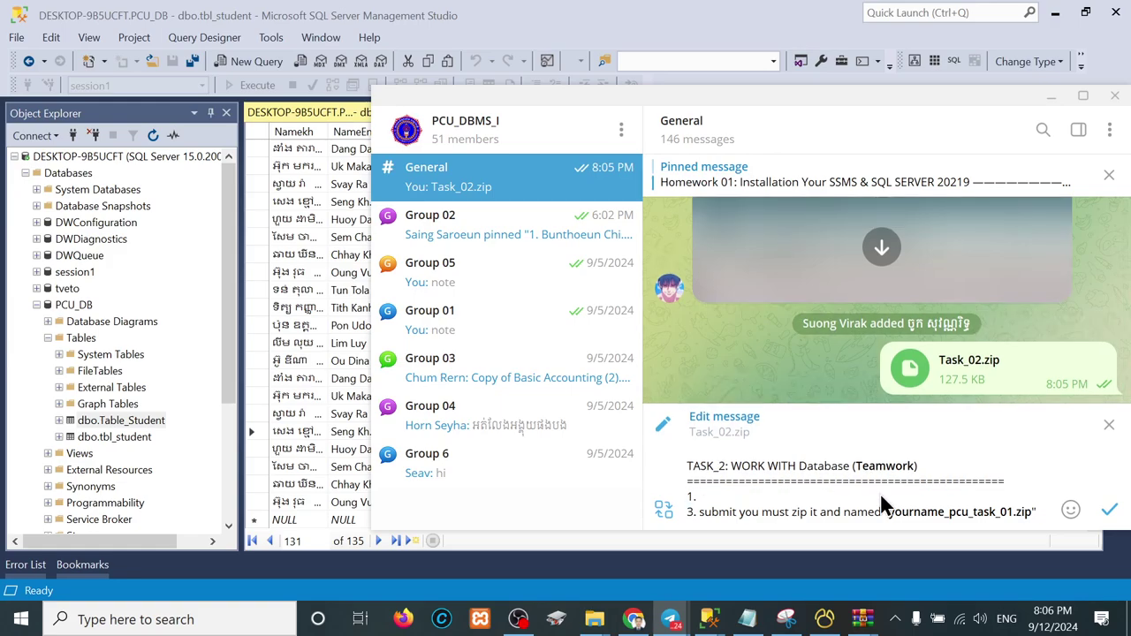
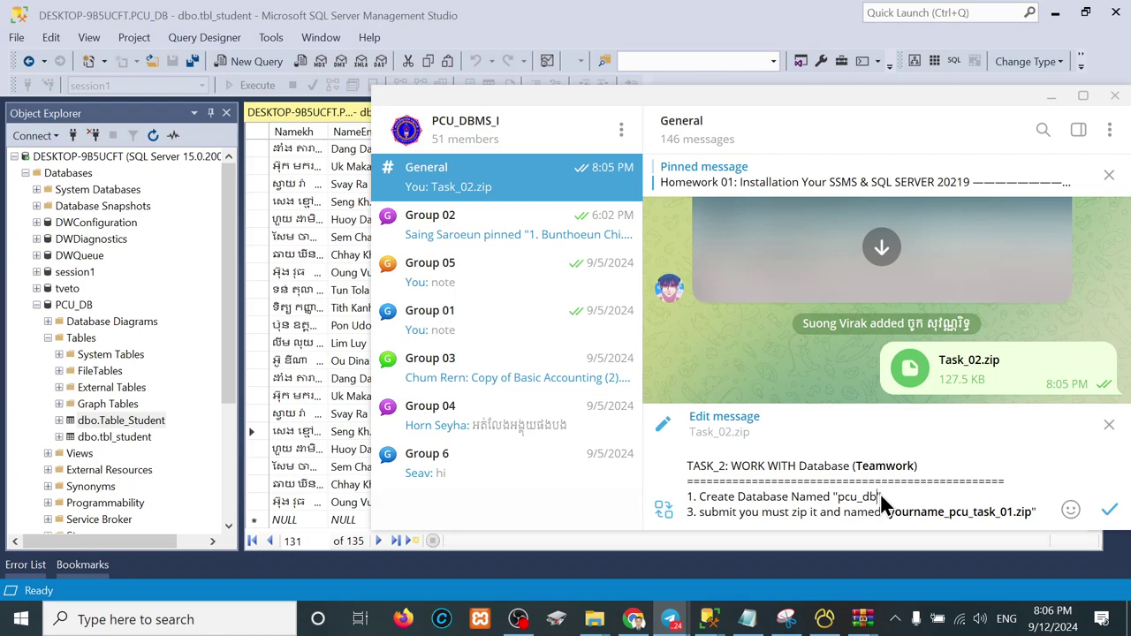
Step: Add step 2 'Create Table named "tbl_Student"' below pcu_db, with tbl_Student in italics
key(shift+Left)
key(shift+Left)
key(shift+Left)
click(884, 496)
key(shift+Return)
text(2. )
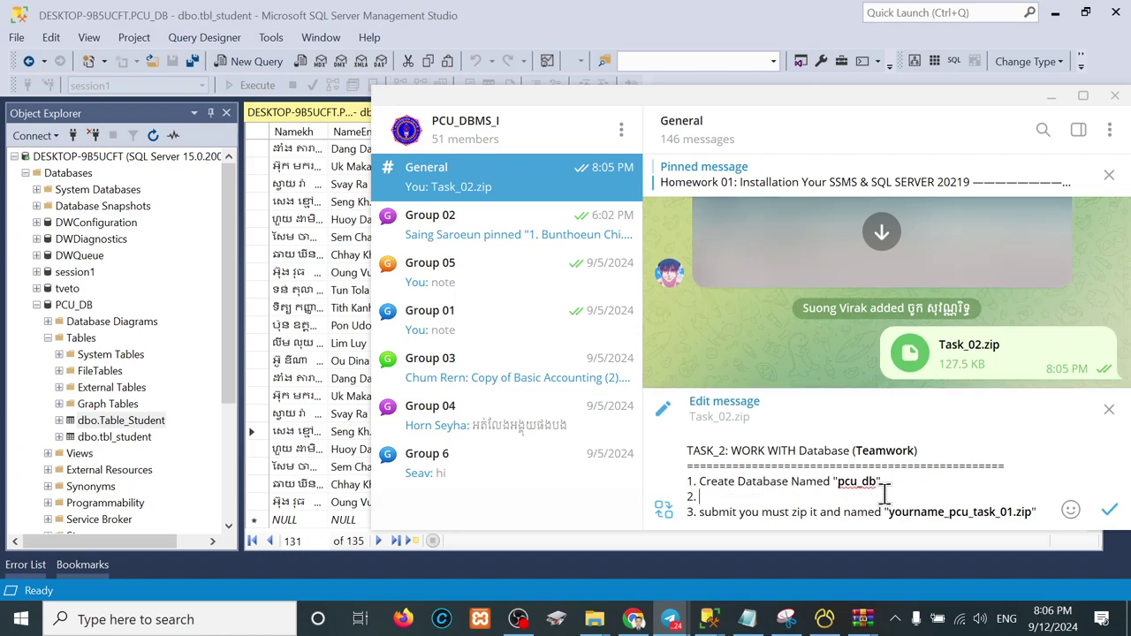
text(cr)
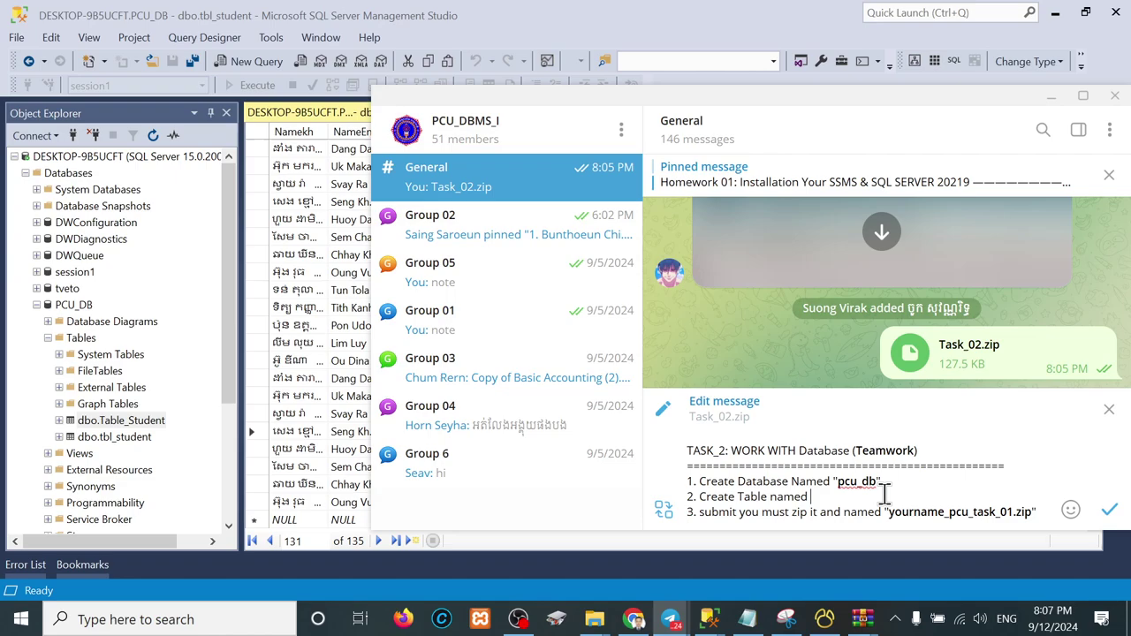
text("")
text(tbl_Student")
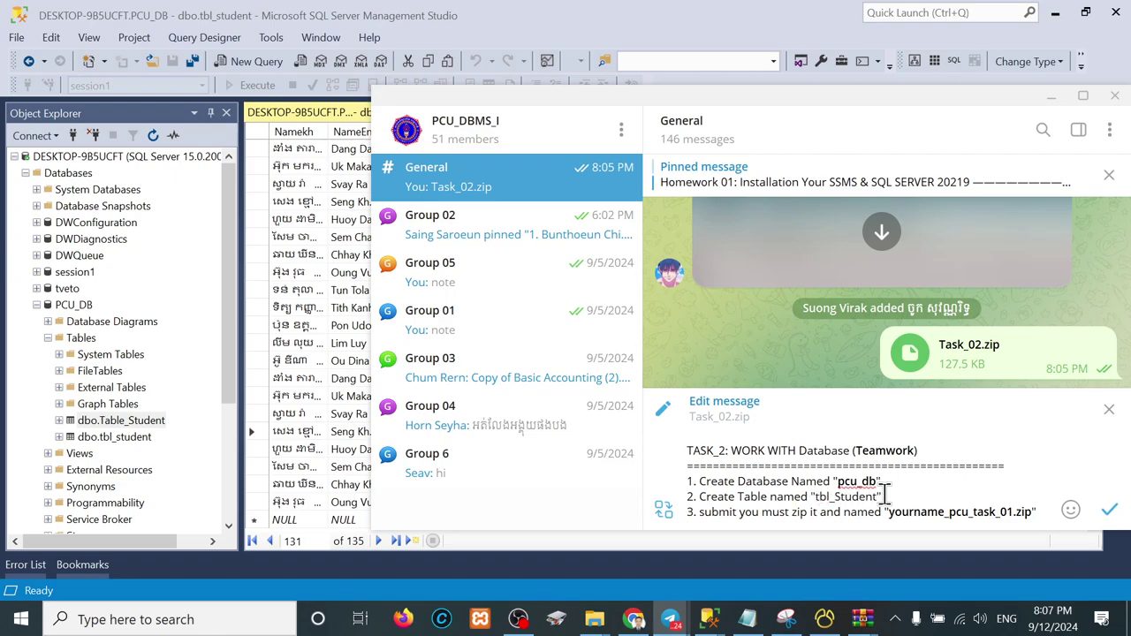
key(shift+Left)
key(shift+Left)
key(shift+Left)
key(shift+Left)
key(shift+Left)
key(shift+Left)
key(shift+Left)
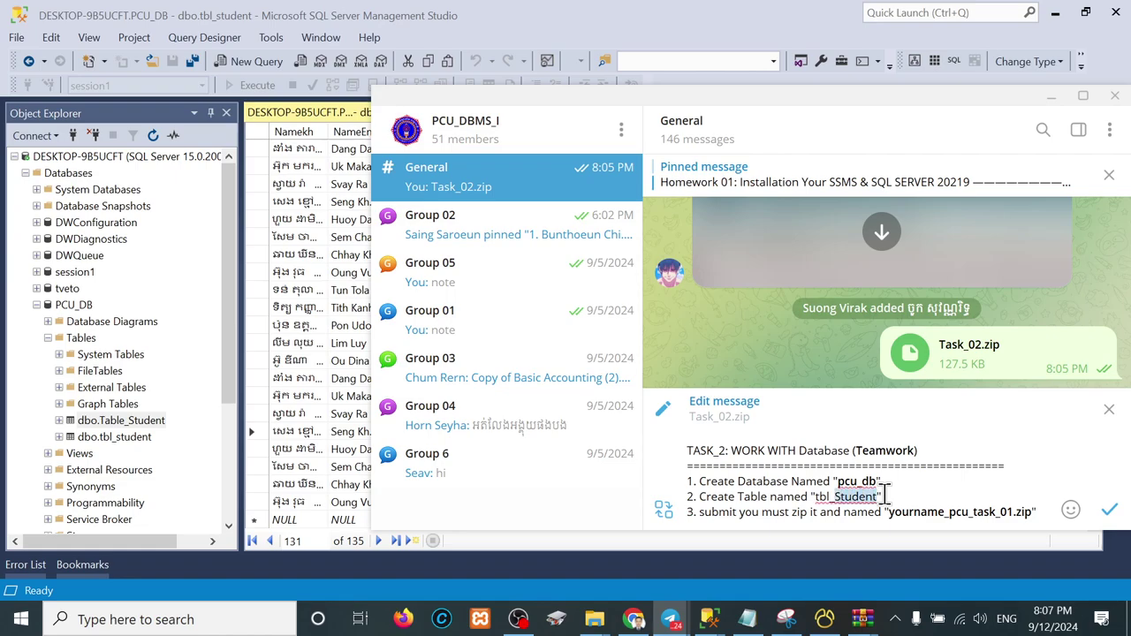
key(ctrl+i)
key(Right)
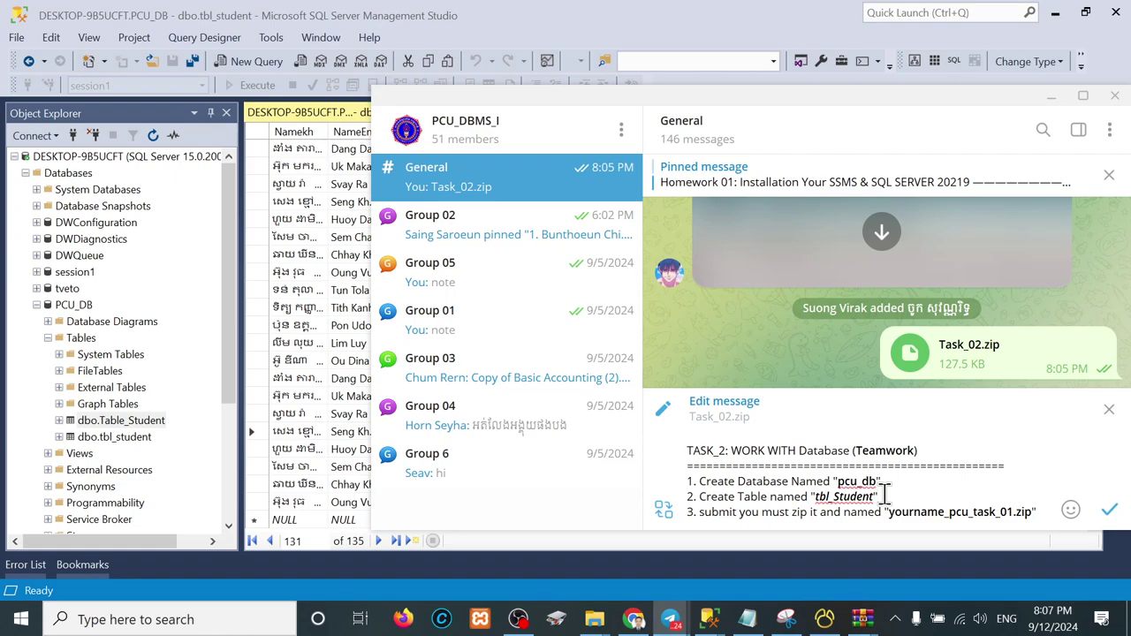
Step: Open Table_Student.xlsx from the Task_02 Example folder
click(1083, 94)
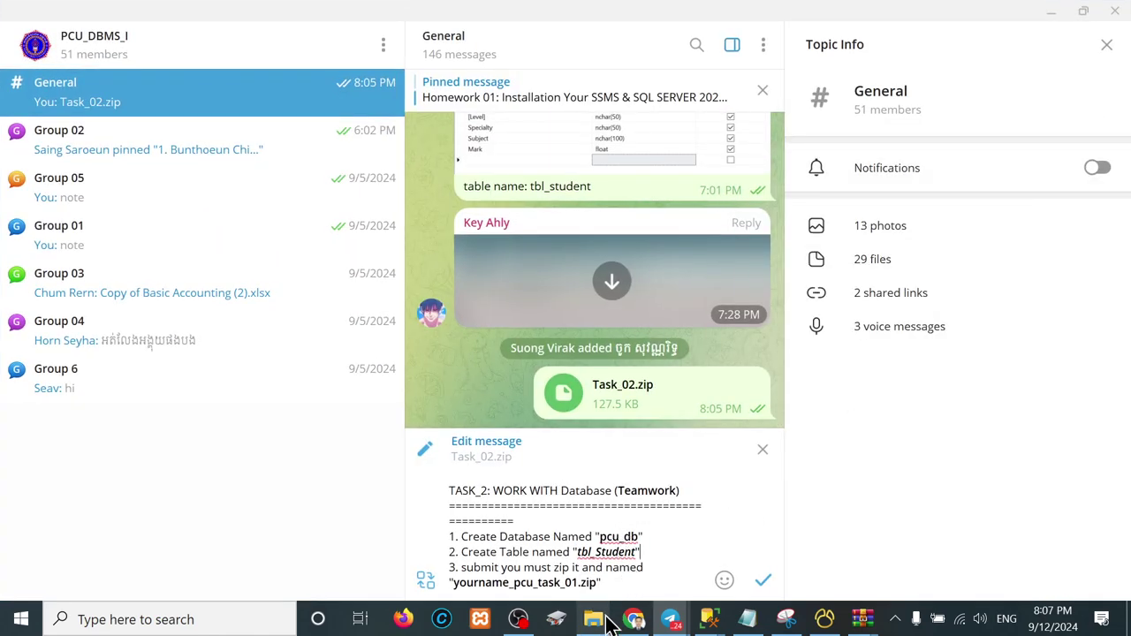
mouse_move(594, 619)
click(527, 537)
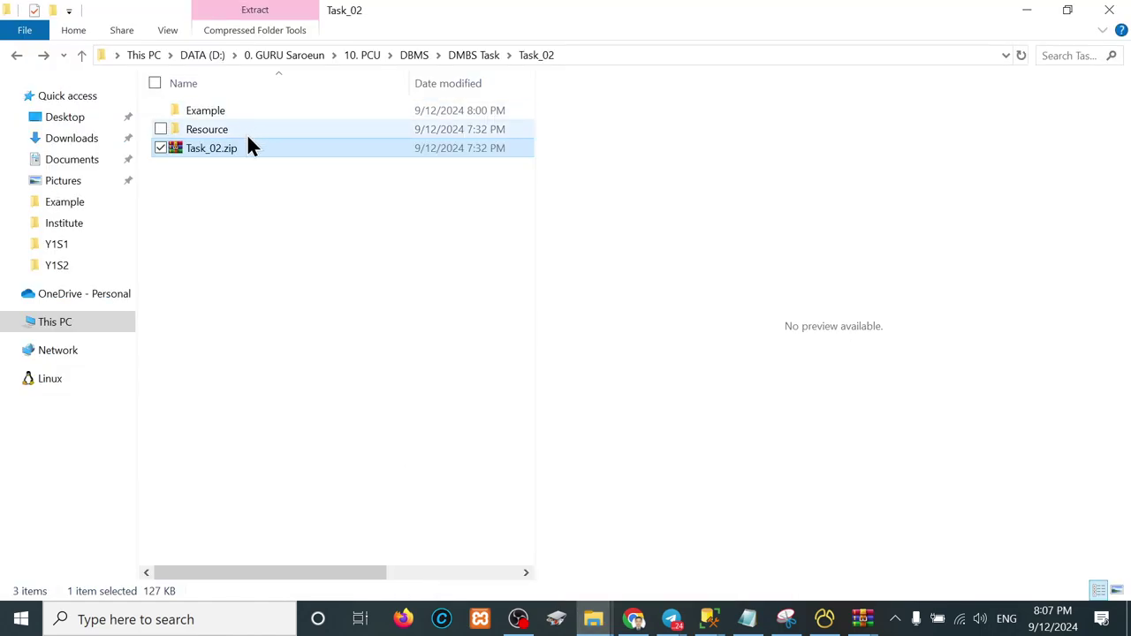
click(213, 128)
double_click(212, 109)
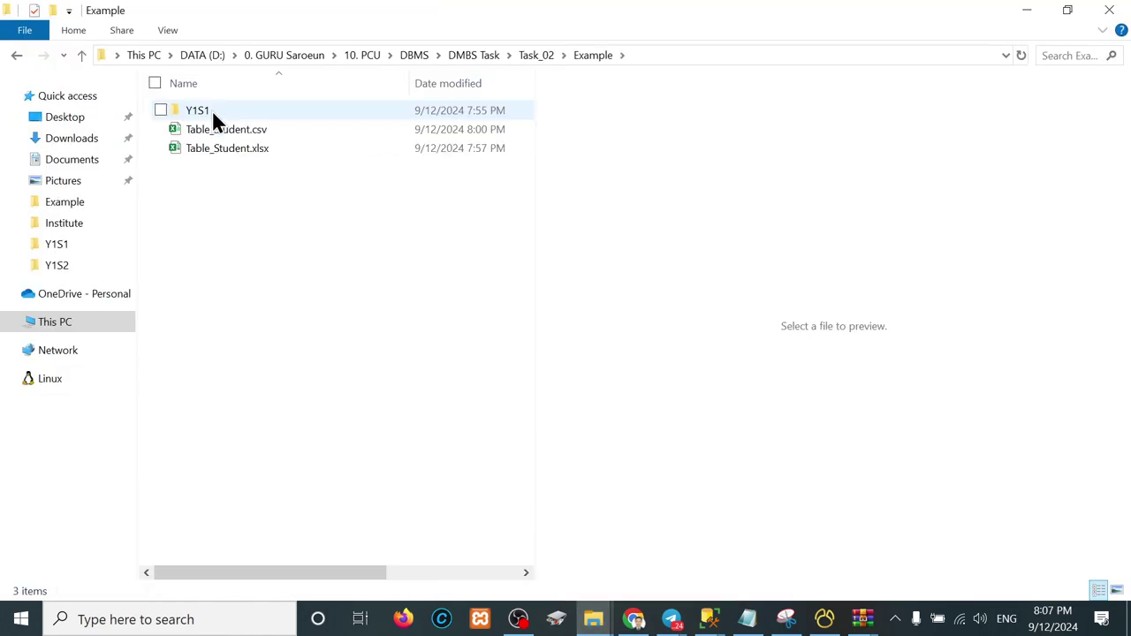
click(222, 152)
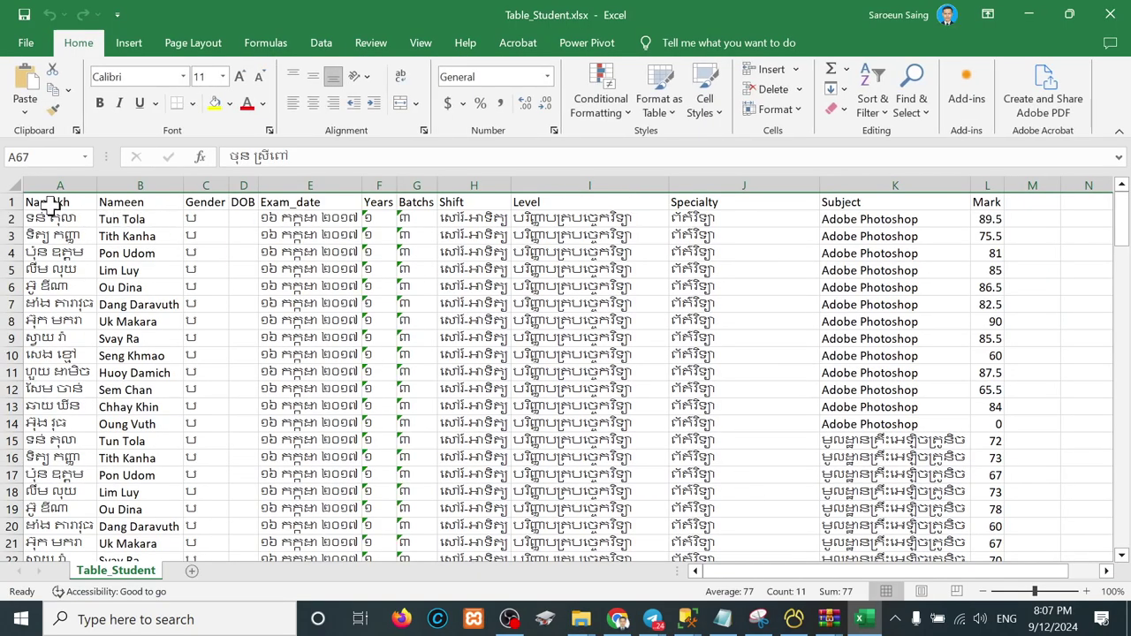
Step: Copy the header row, Namekh through Mark, and return to the Telegram chat
drag(50, 205, 995, 201)
key(ctrl+c)
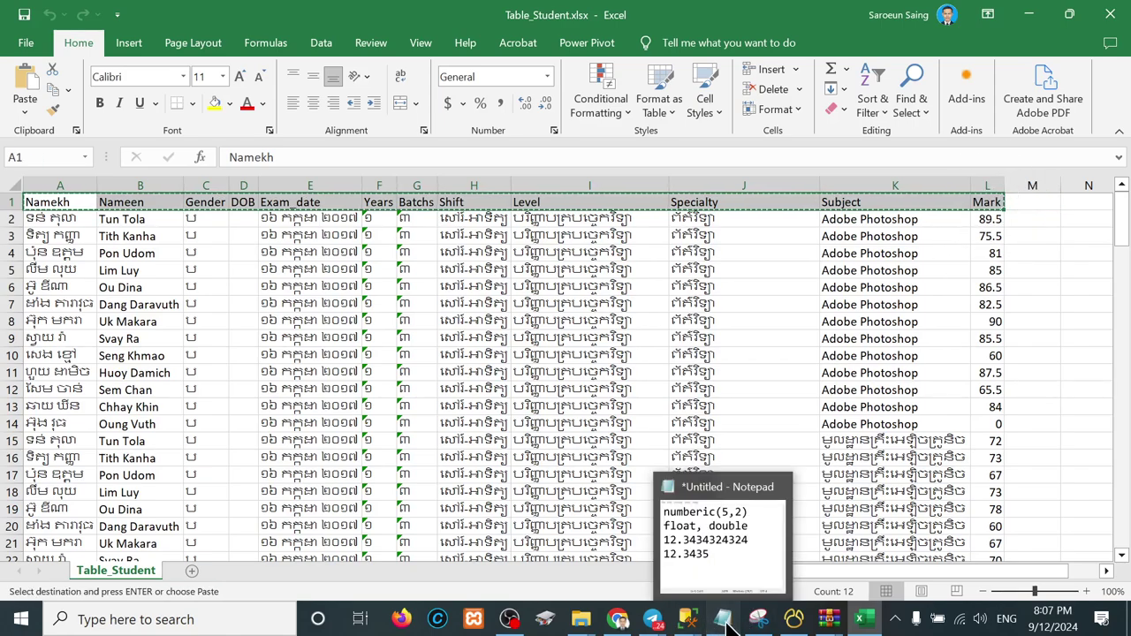
click(724, 620)
mouse_move(652, 618)
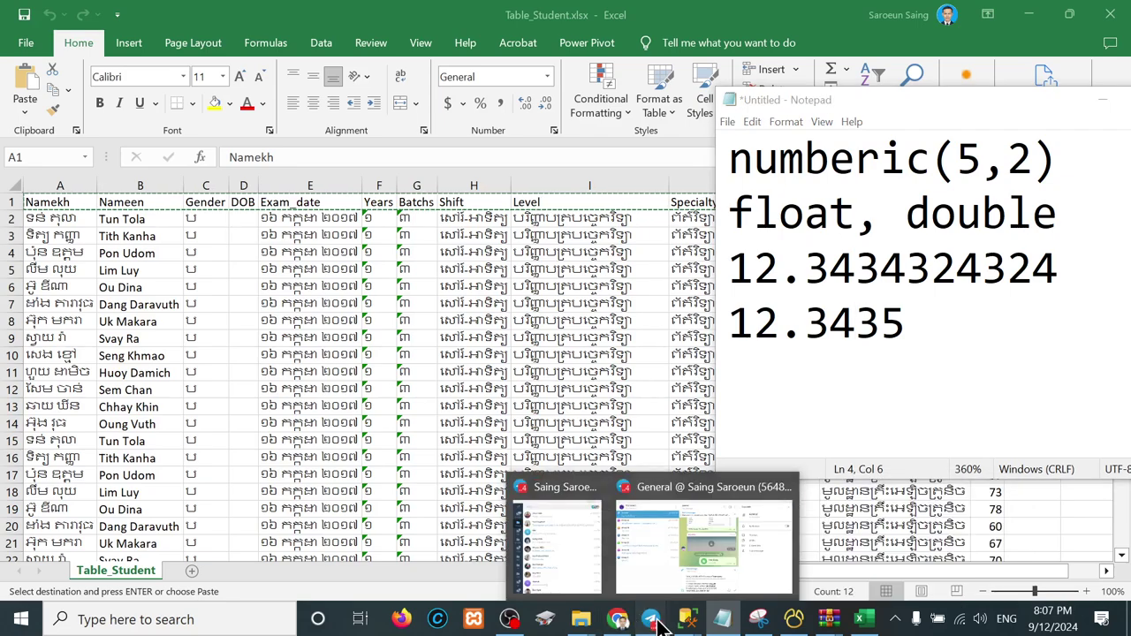
click(685, 565)
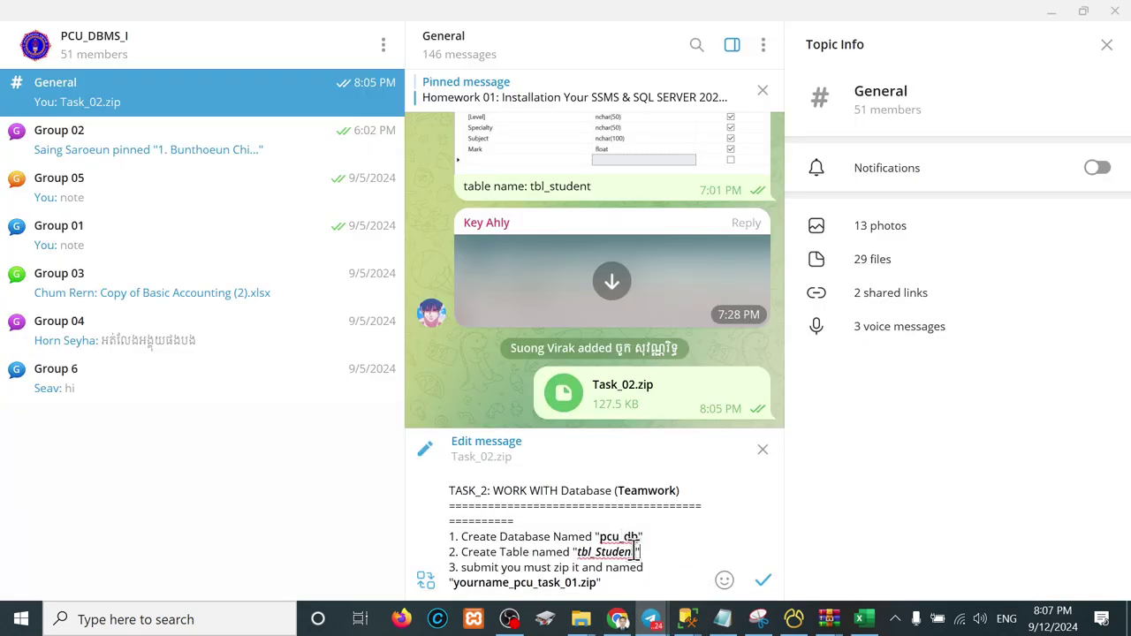
Step: Try pasting the copied headers after tbl_Student, cancelling the image paste that results
click(636, 552)
key(ctrl+v)
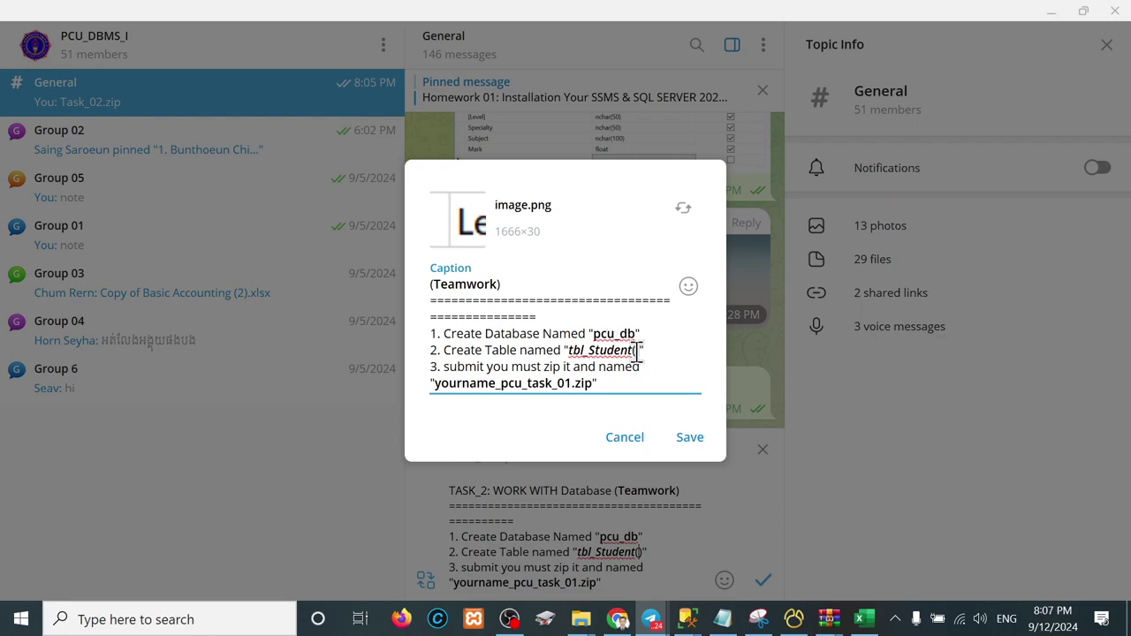
click(635, 447)
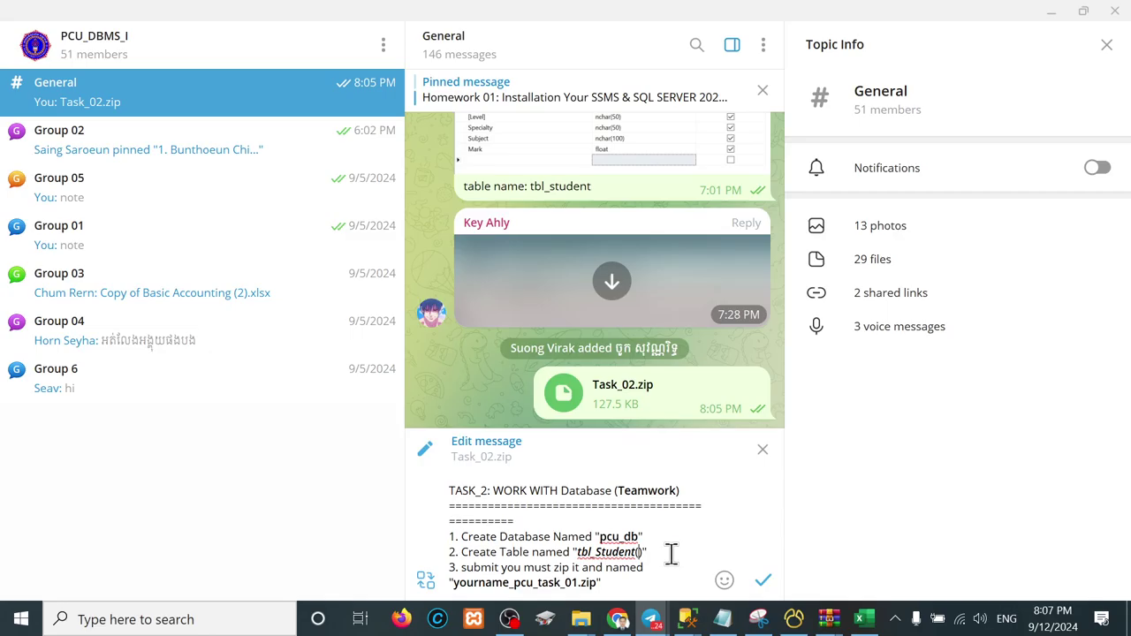
click(861, 622)
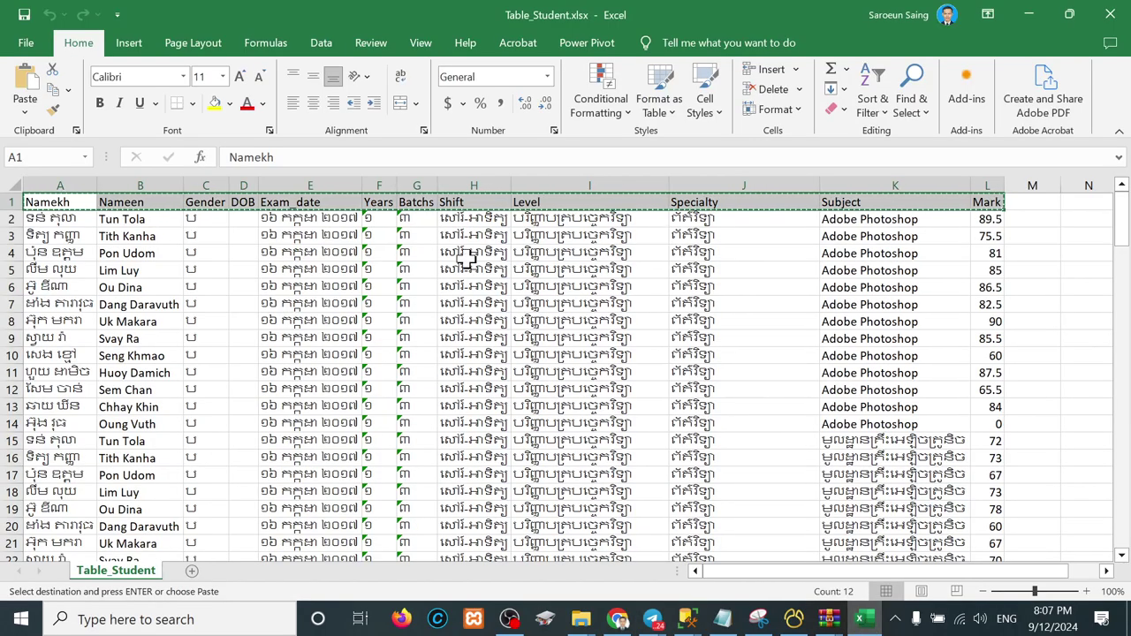
mouse_move(655, 626)
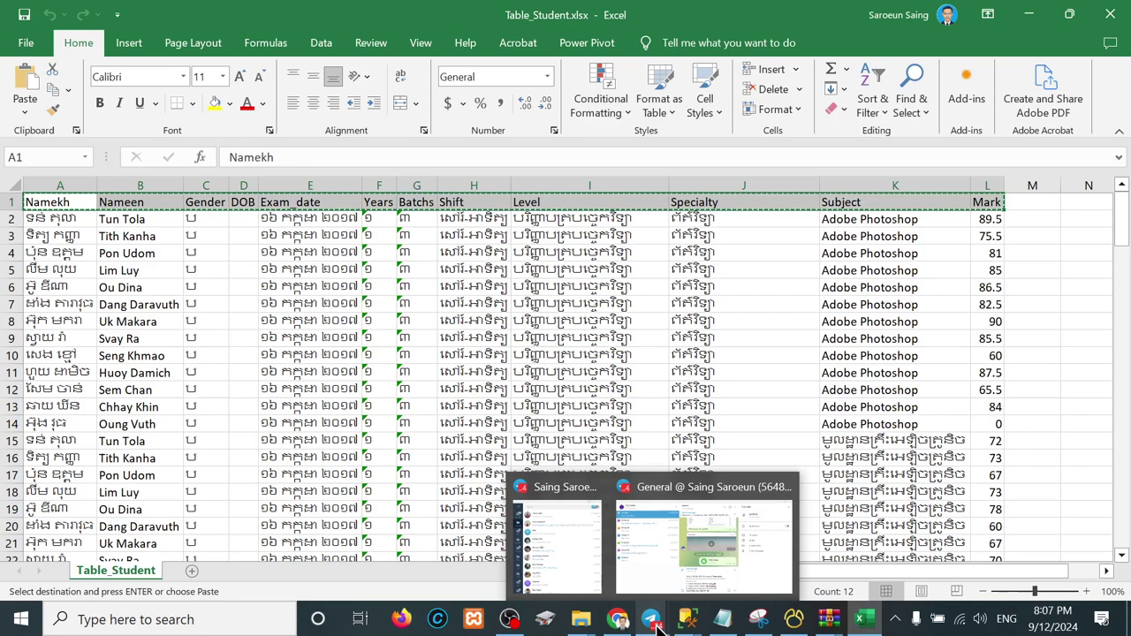
click(715, 562)
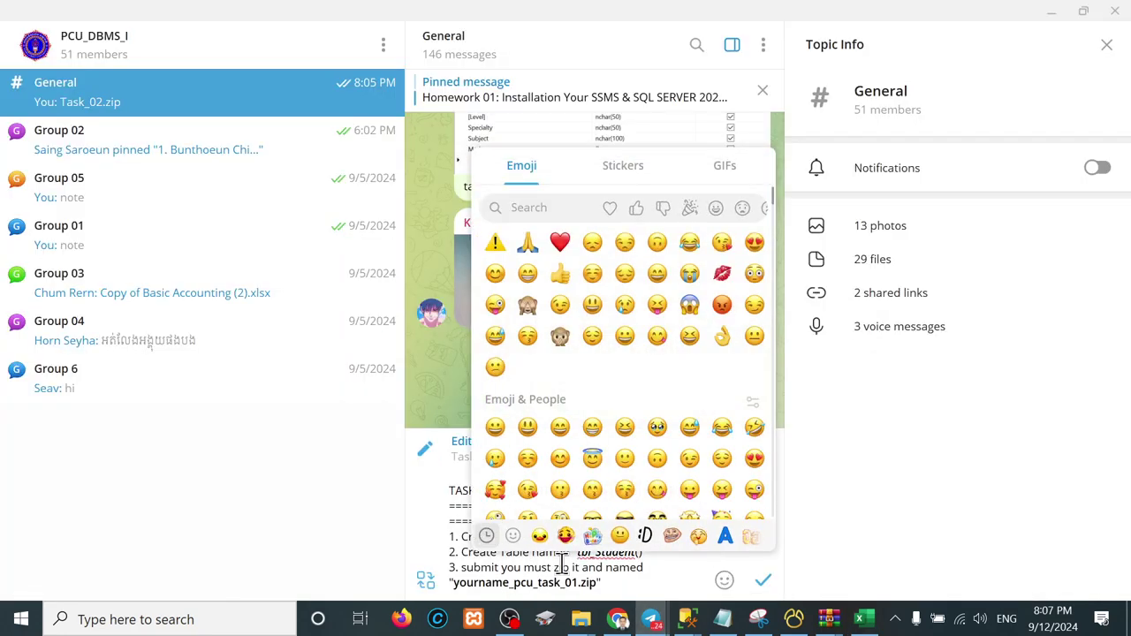
Step: Save the caption with step 2 reading tbl_Student(), then paste the headers into a new message
drag(562, 567, 643, 551)
click(642, 551)
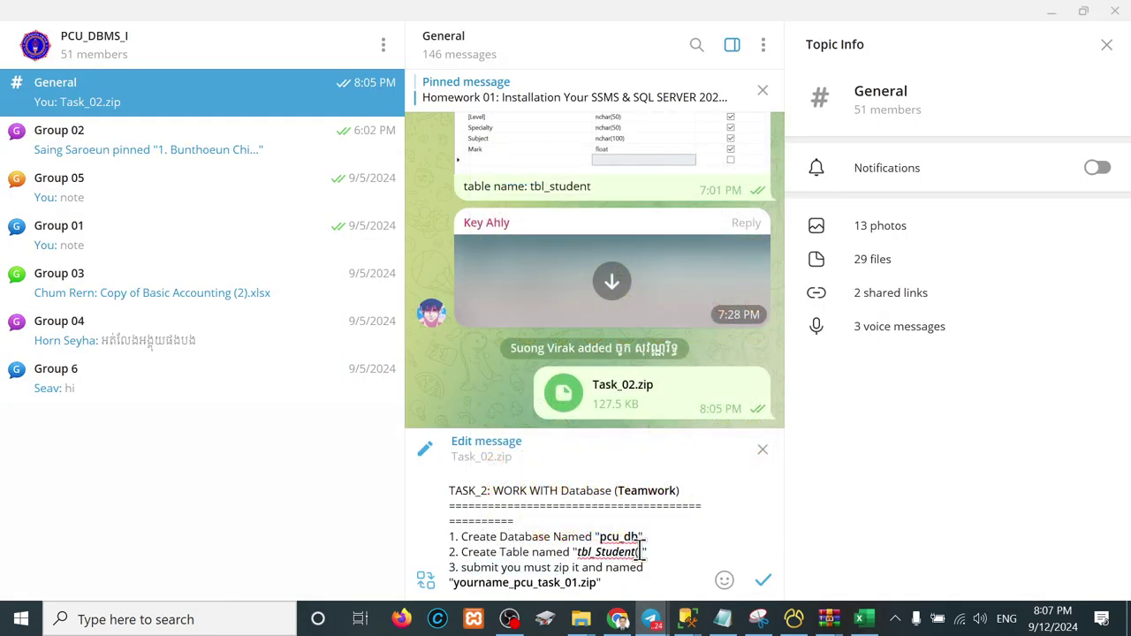
key(ctrl+v)
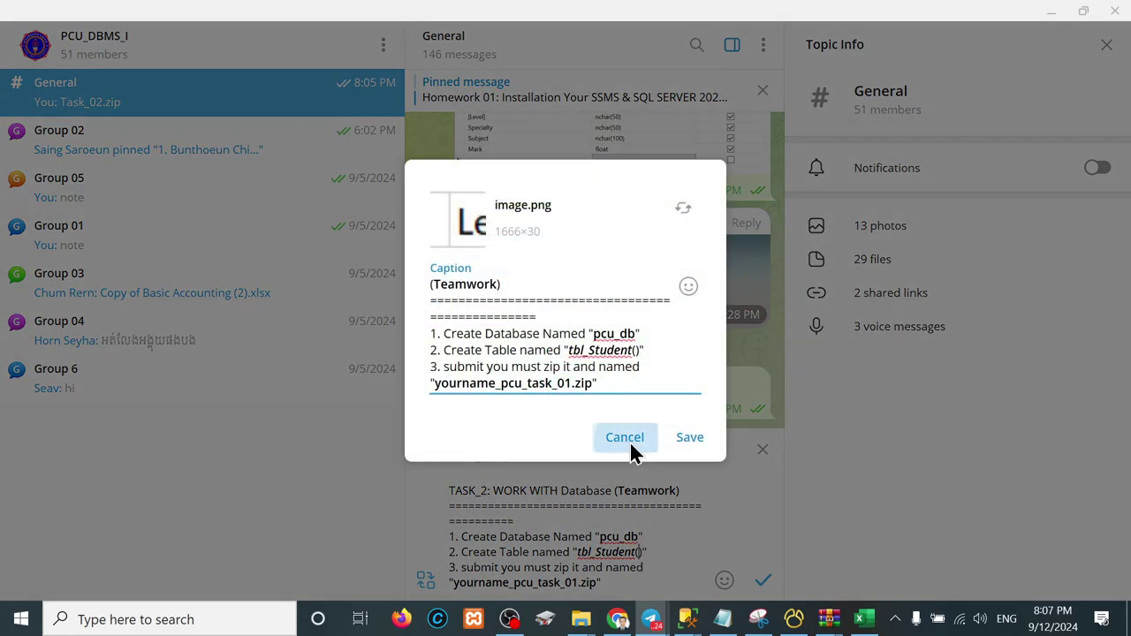
click(629, 449)
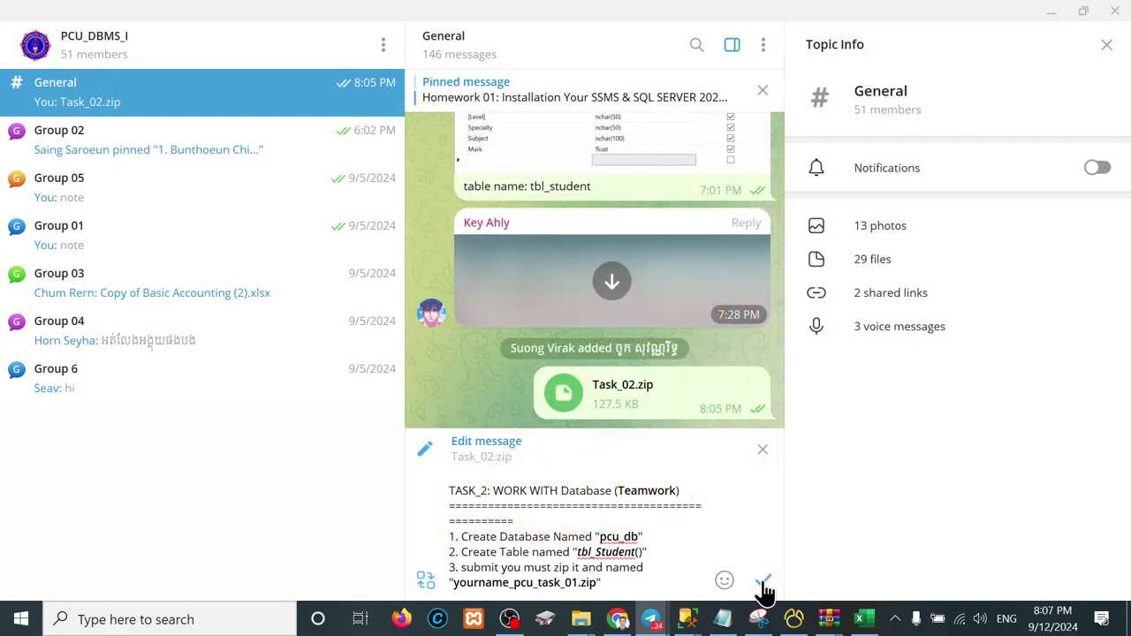
click(761, 584)
key(ctrl+v)
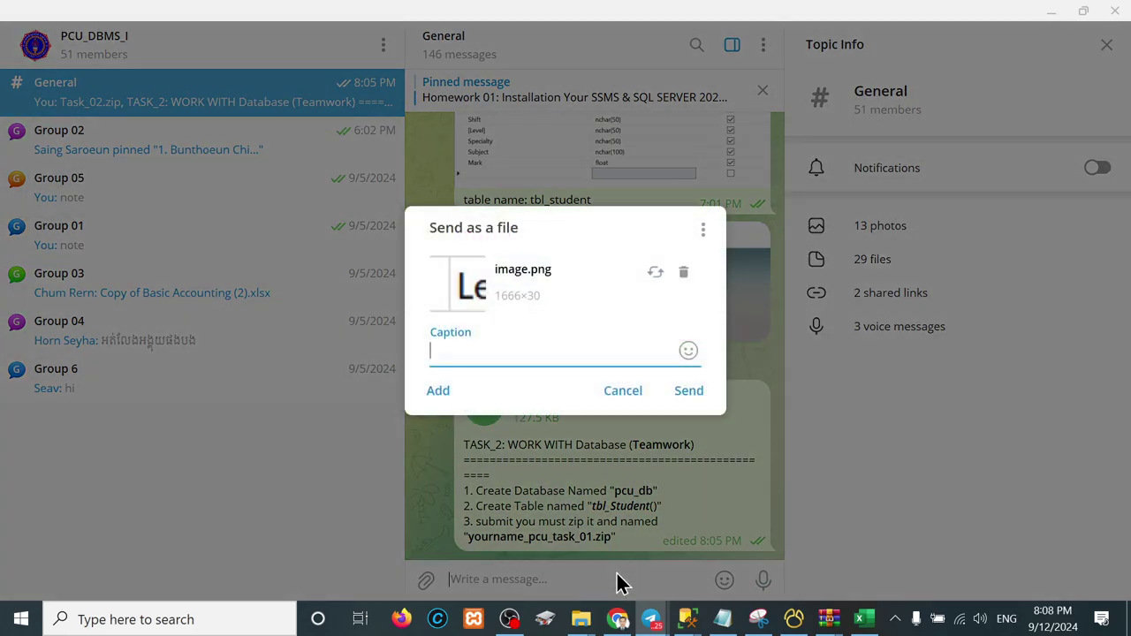
Step: Keep the pasted headers as message text and also paste them into Notepad
click(623, 390)
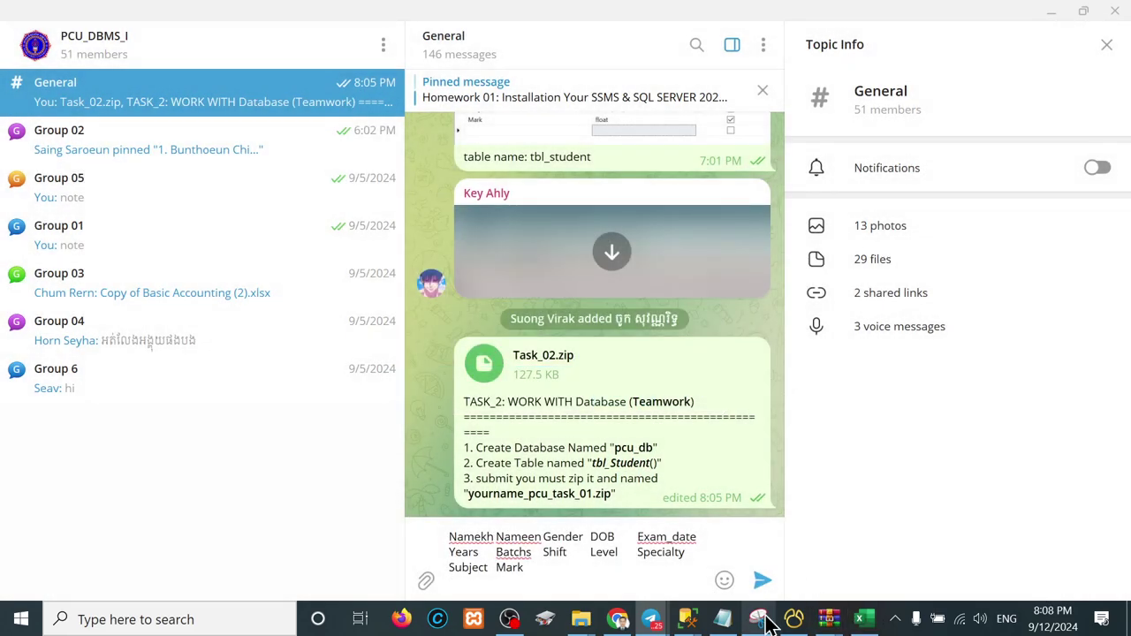
click(725, 617)
key(ctrl+a)
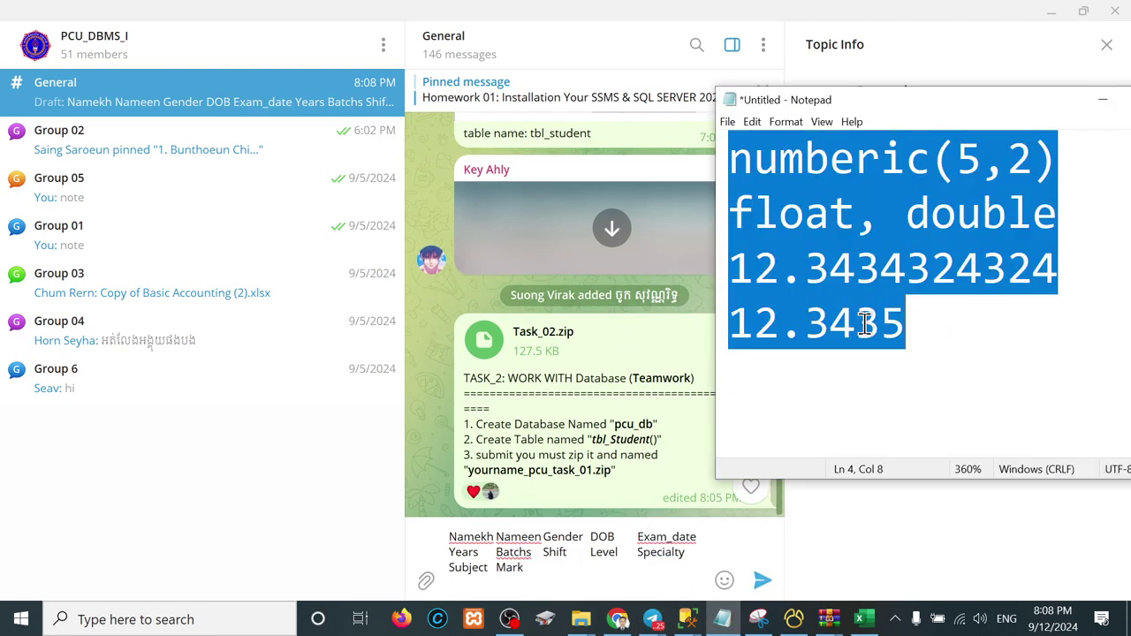
text(Namekh	Nameen	Gender	DOB	Exam_date	Years	Batchs	Shift	Level	Specialty	Subject	Mark)
drag(830, 336, 702, 124)
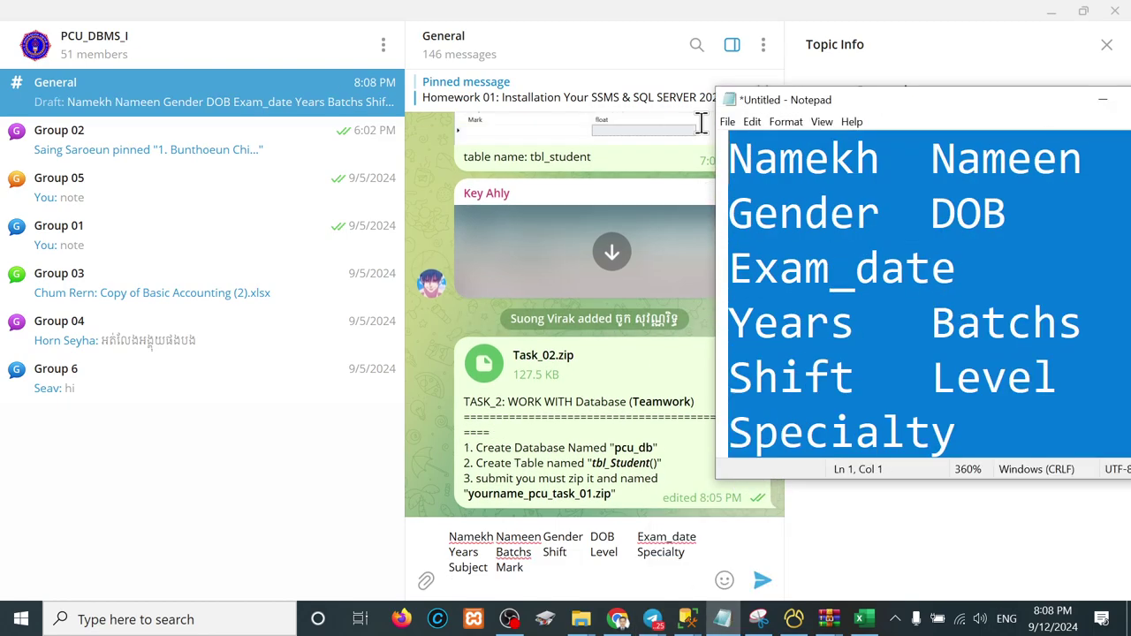
click(496, 539)
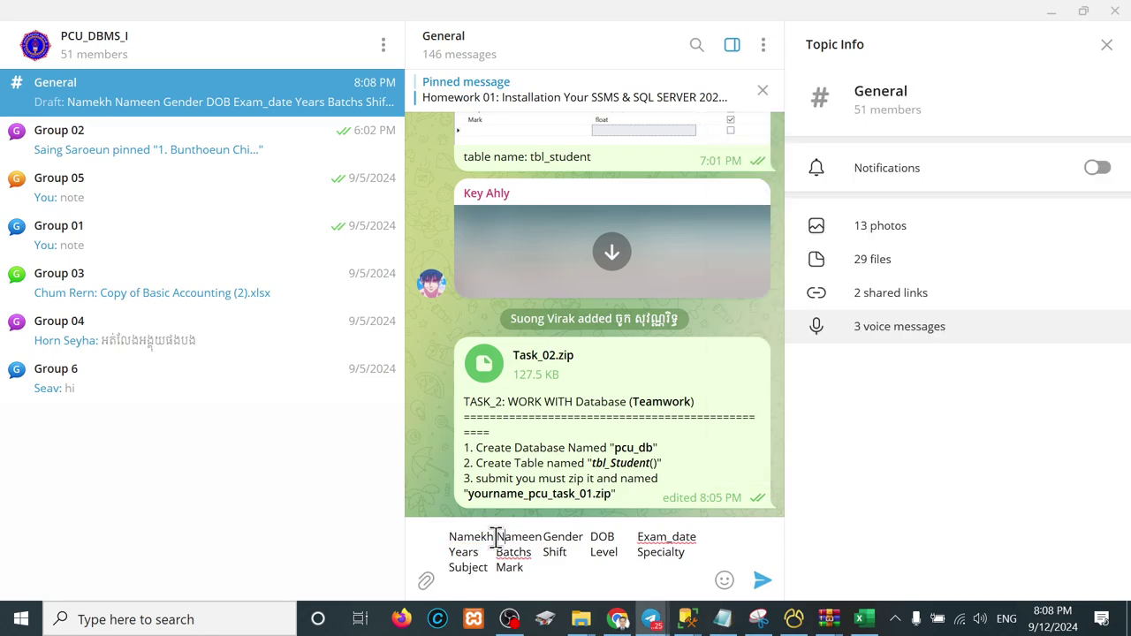
Step: Insert commas between the column names from Shift to Mark and close the list with ')'
text(,)
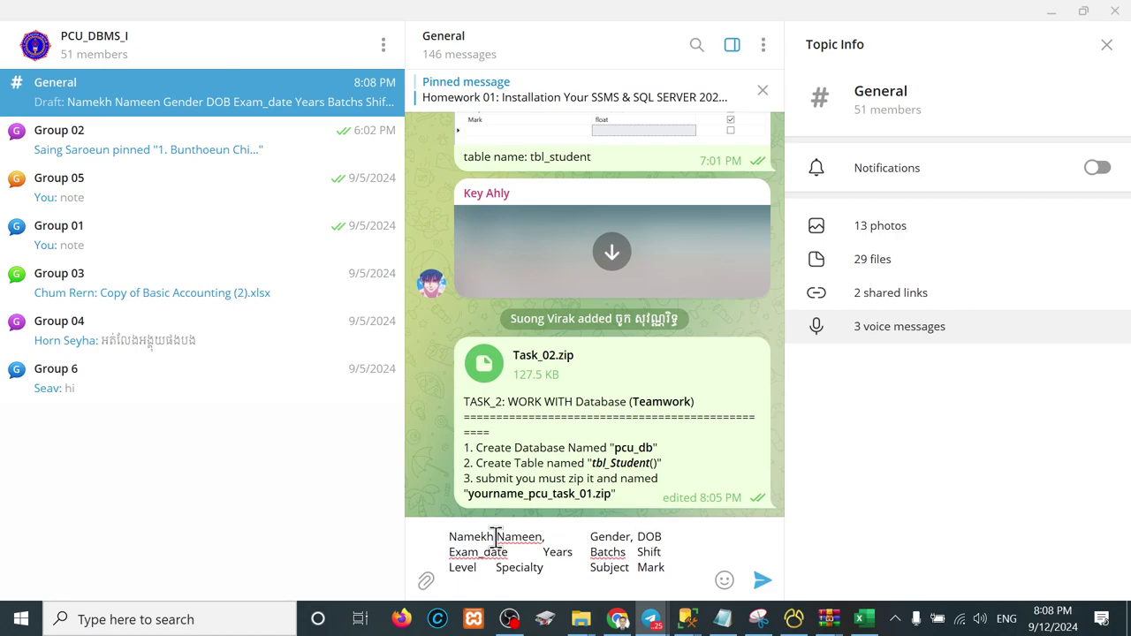
text(,)
key(BackSpace)
text(,)
key(Right)
text(,)
key(Right)
key(Right)
key(Right)
key(Right)
key(Right)
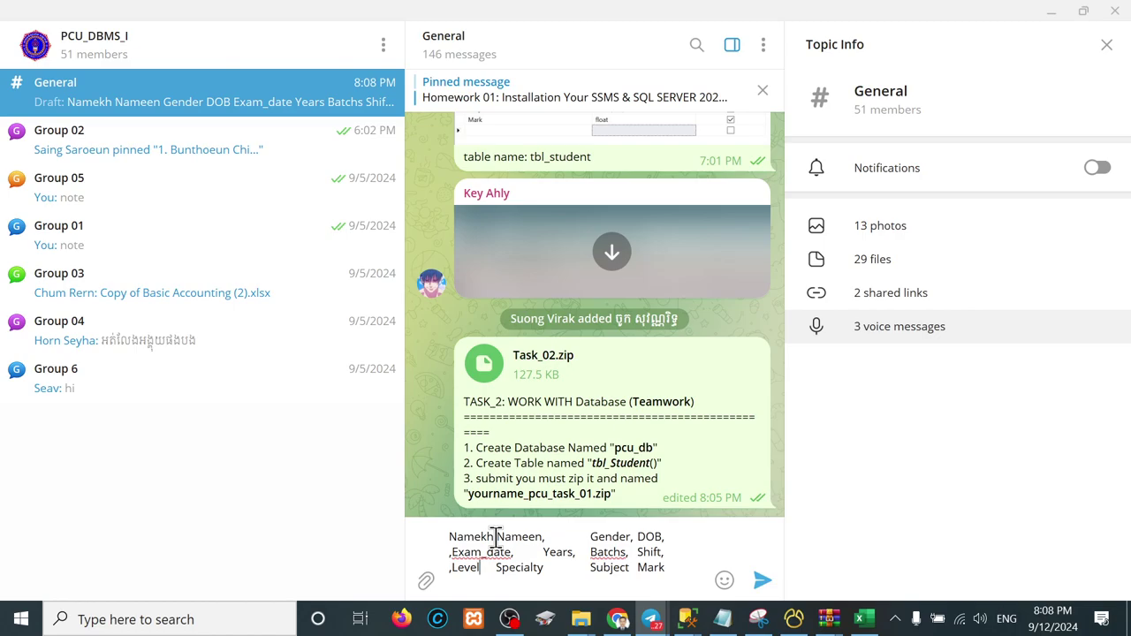
text(,)
key(Delete)
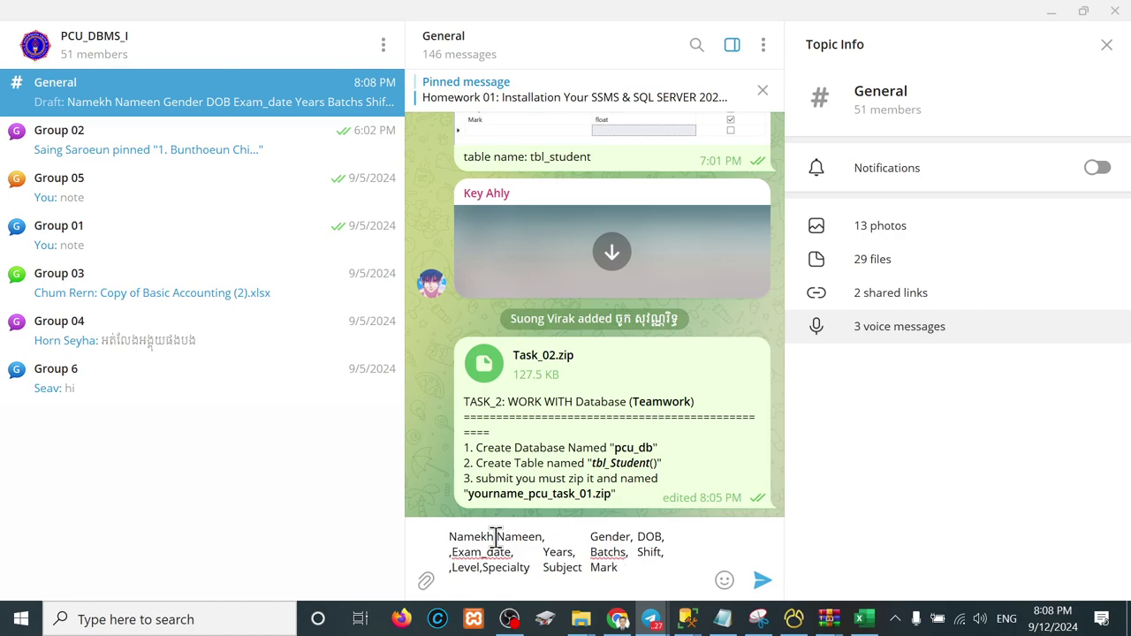
key(Right)
key(Right)
key(Right)
key(Right)
key(Right)
key(BackSpace)
key(Right)
key(Right)
key(Right)
key(Right)
key(Right)
key(Right)
key(Right)
key(Delete)
text(,)
key(Right)
key(Right)
key(Right)
text())
Step: Close the remaining gaps around Nameen, Gender, Years, Batchs, Shift, Exam_date and Level, then cut the list
click(498, 537)
key(BackSpace)
text(,)
click(590, 551)
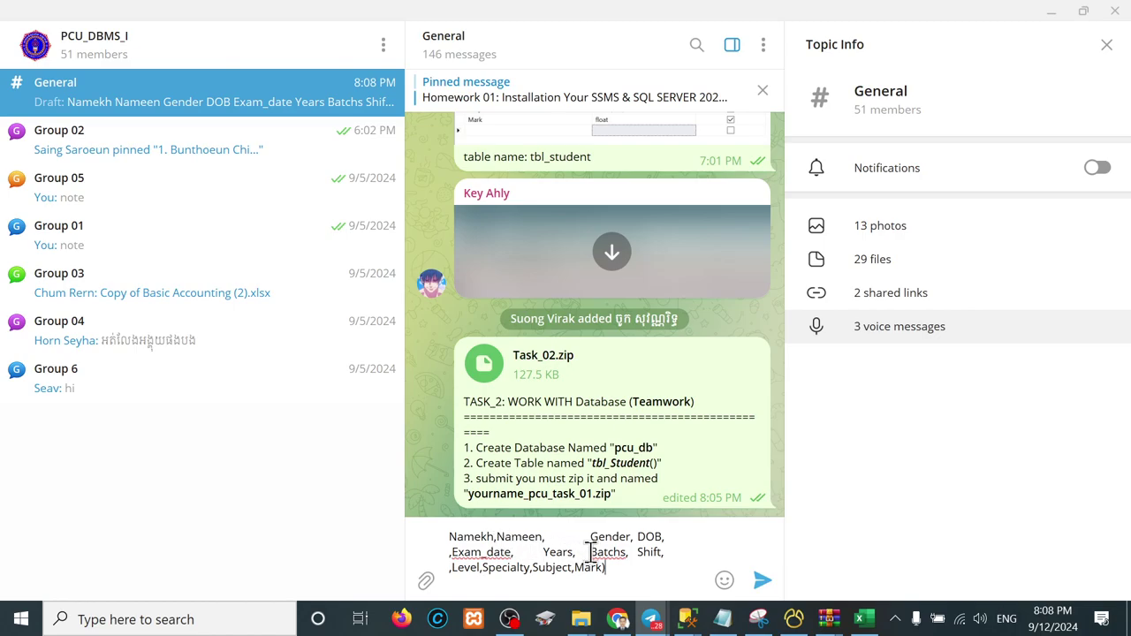
key(BackSpace)
click(635, 551)
key(BackSpace)
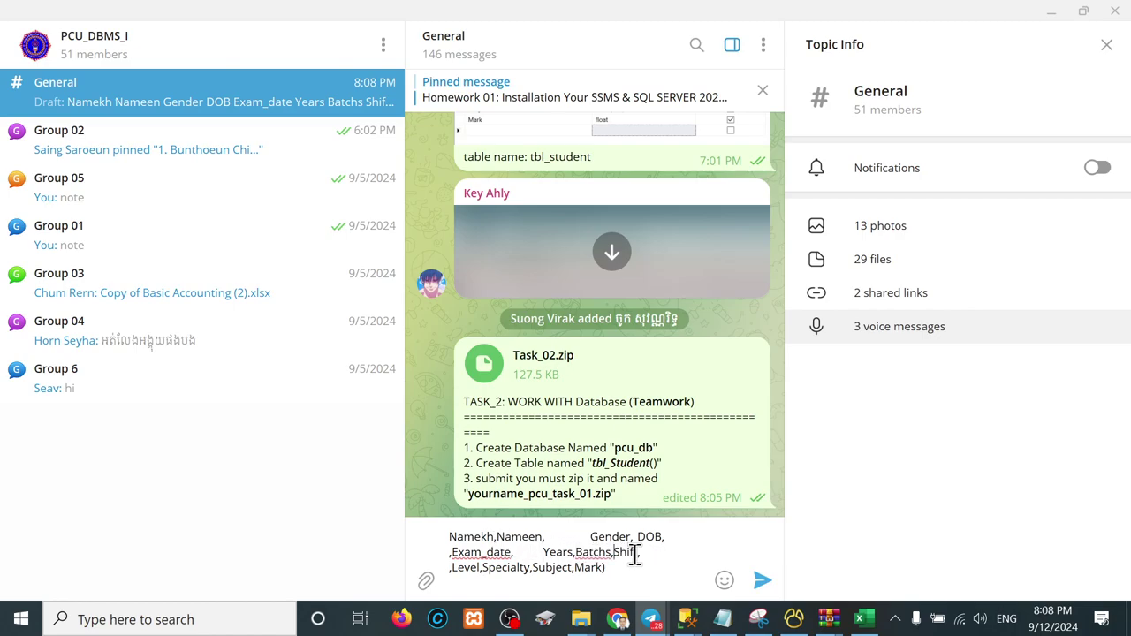
click(541, 552)
key(BackSpace)
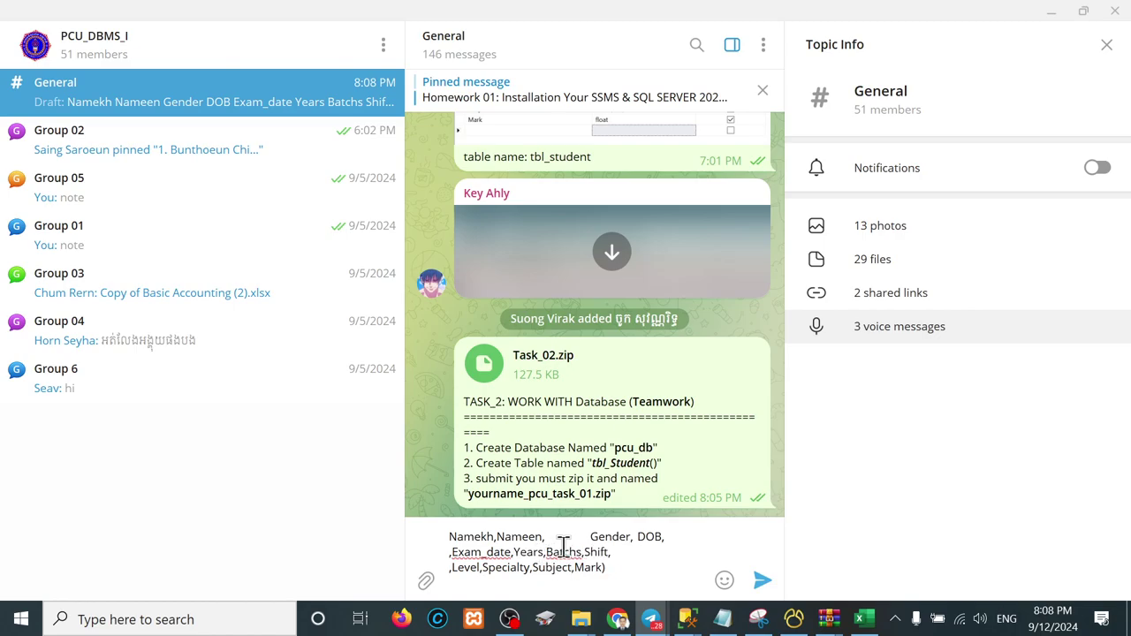
click(592, 536)
key(BackSpace)
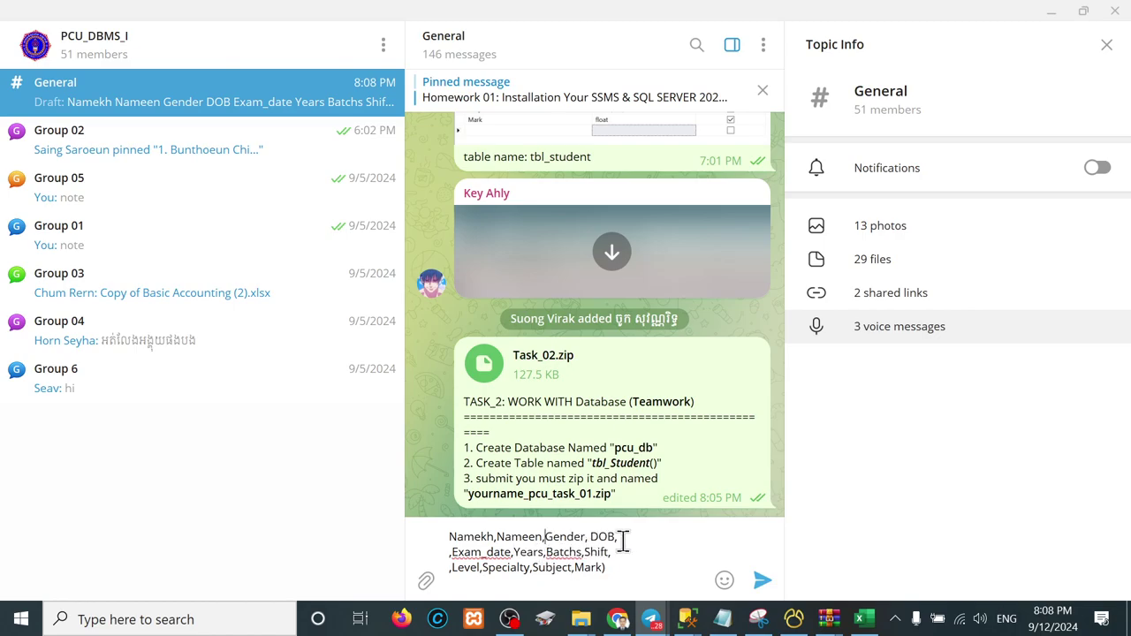
key(BackSpace)
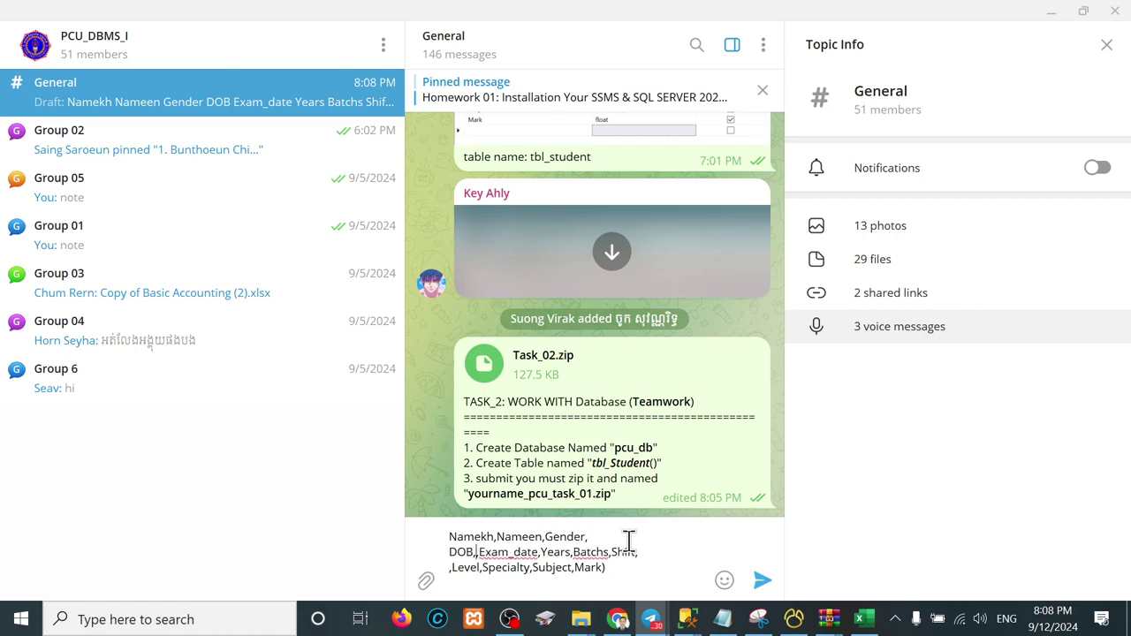
click(449, 567)
key(BackSpace)
drag(560, 571, 397, 528)
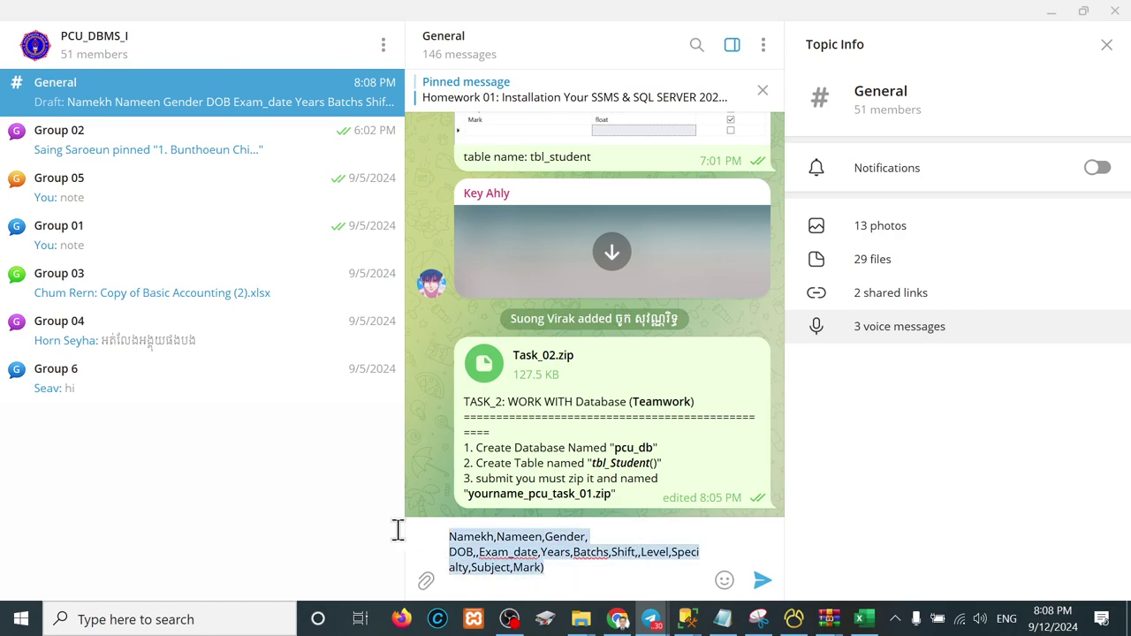
key(ctrl+x)
Step: Paste the Namekh…Mark column list inside tbl_Student( ), drop the duplicate ')', and make it bold italic
right_click(618, 496)
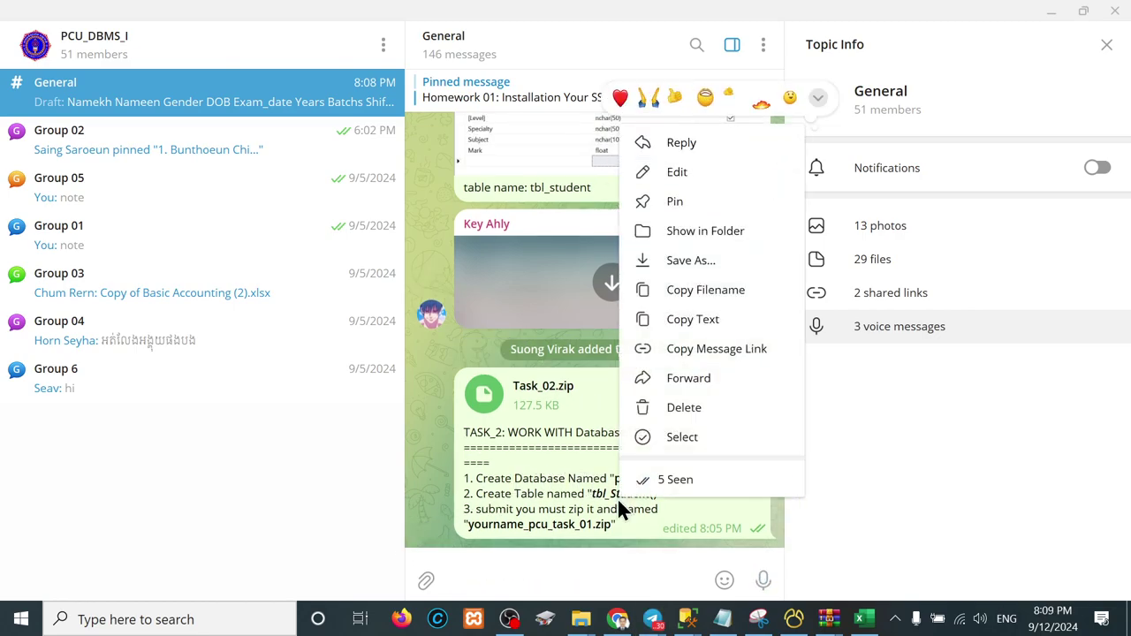
click(673, 172)
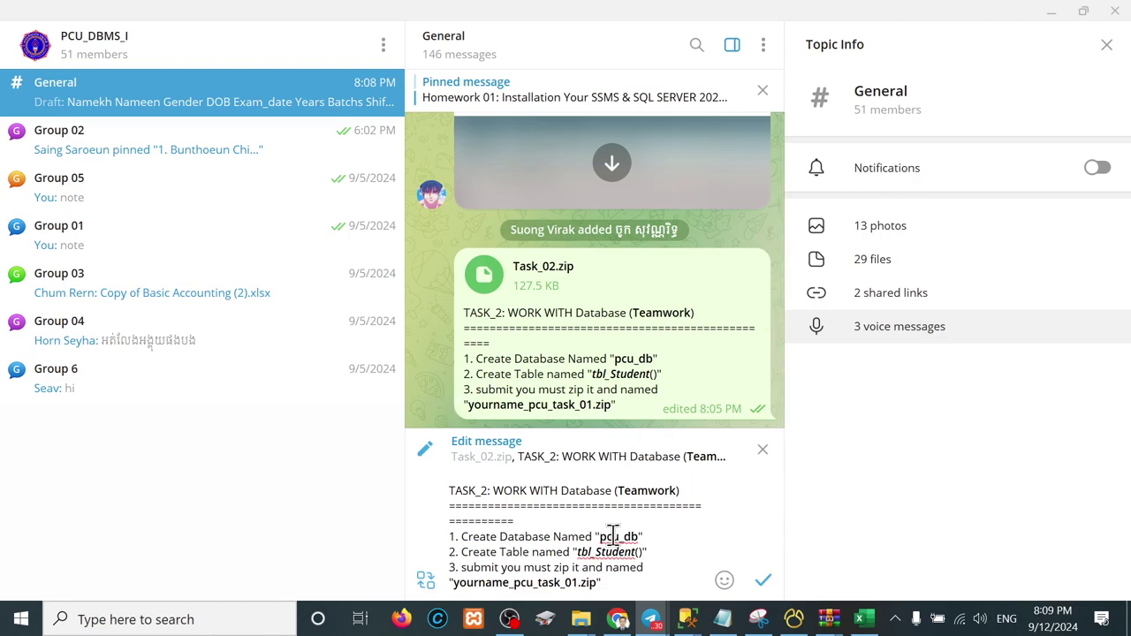
key(ctrl+v)
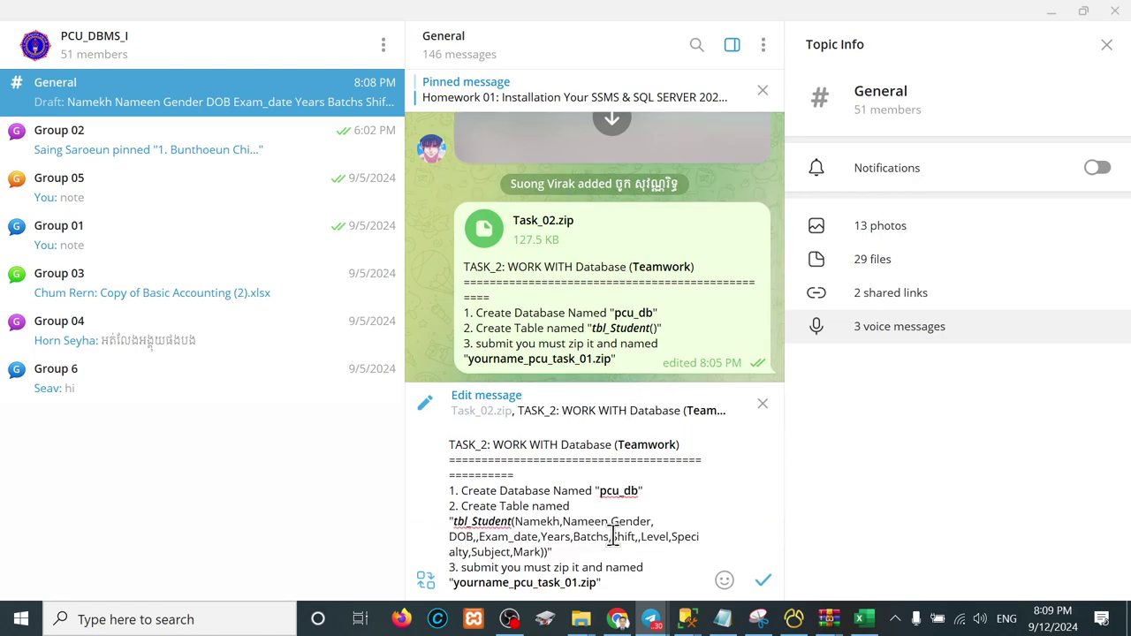
key(BackSpace)
key(shift+Left)
key(shift+Left)
key(shift+Left)
key(shift+Left)
key(shift+Left)
key(shift+Left)
key(shift+Left)
key(shift+Left)
key(shift+Left)
key(shift+Left)
key(shift+Left)
key(shift+Left)
key(shift+Left)
key(shift+Left)
key(shift+Left)
key(shift+Left)
key(shift+Left)
key(shift+Left)
key(shift+Left)
key(shift+Left)
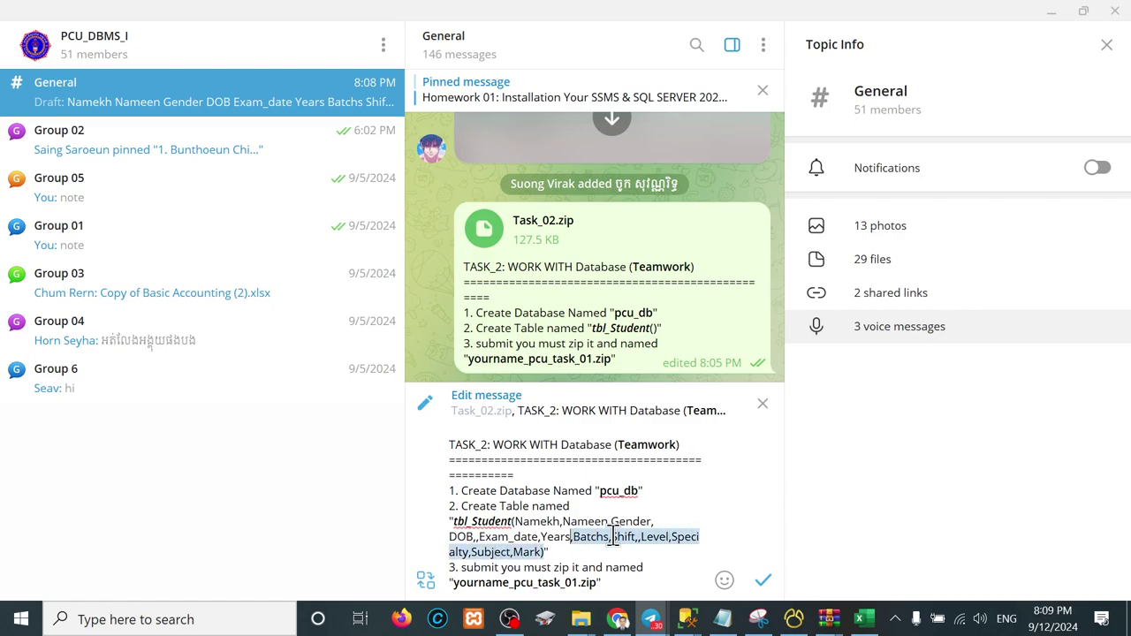
key(shift+Left)
key(shift+Left)
key(shift+Left)
key(shift+Left)
key(shift+Left)
key(shift+Left)
key(shift+Left)
key(shift+Left)
key(shift+Left)
key(shift+Left)
key(shift+Left)
key(shift+Left)
key(shift+Left)
key(shift+Left)
key(shift+Left)
key(shift+Left)
key(shift+Left)
key(shift+Left)
key(shift+Left)
key(shift+Left)
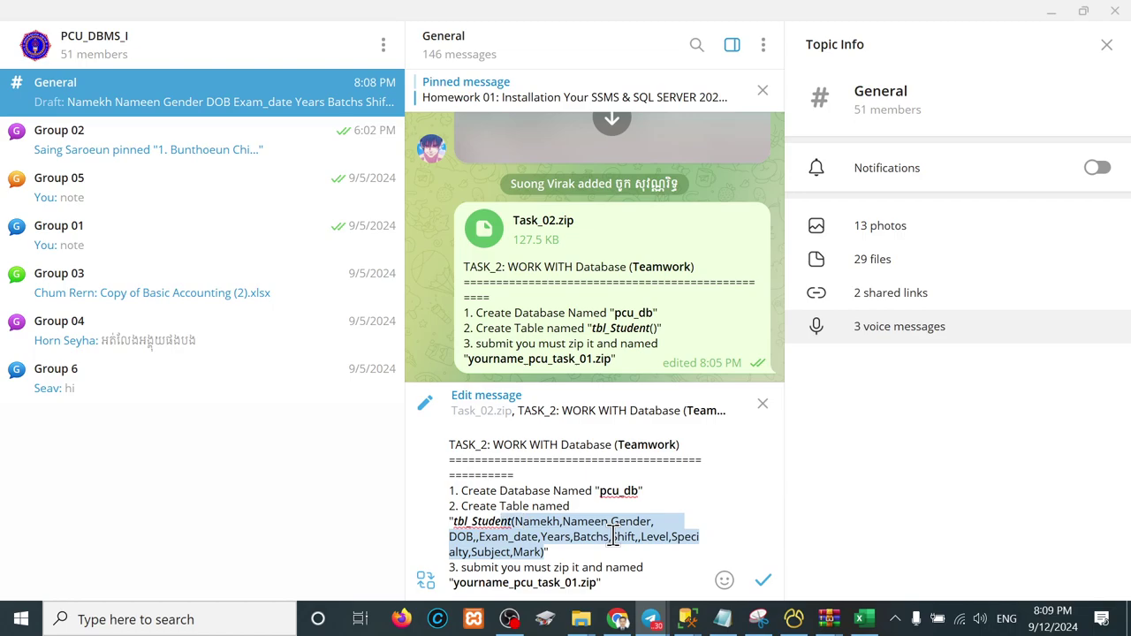
key(ctrl+b)
key(ctrl+i)
click(669, 578)
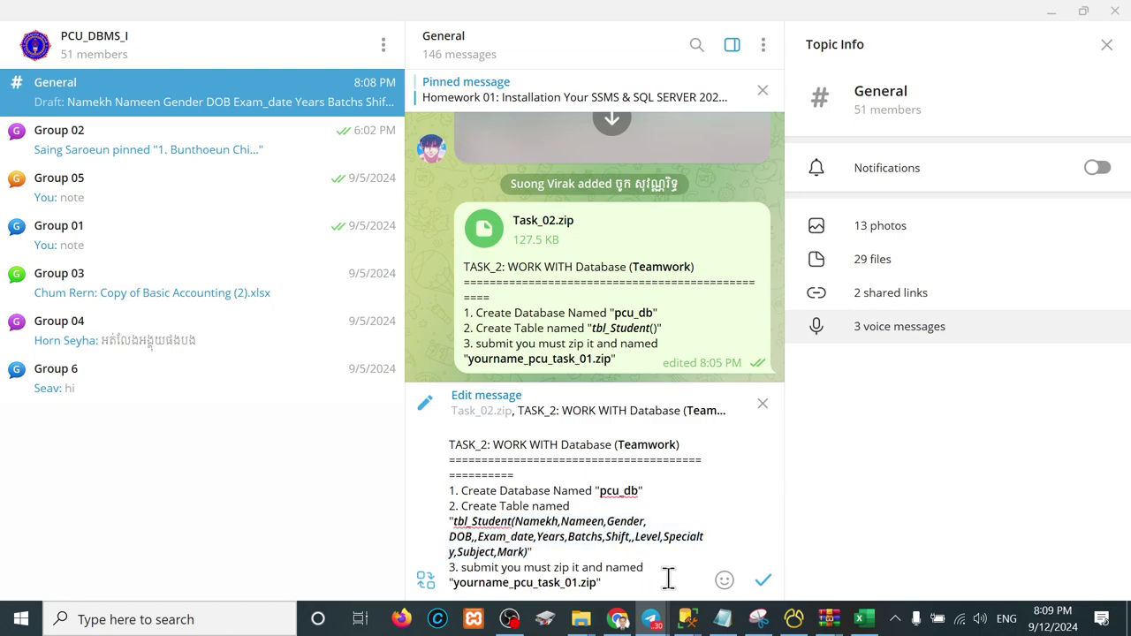
click(536, 551)
Step: Add step 3: 'Extract Task_2.zip and prepare data in csv file and import to table student above'
key(Return)
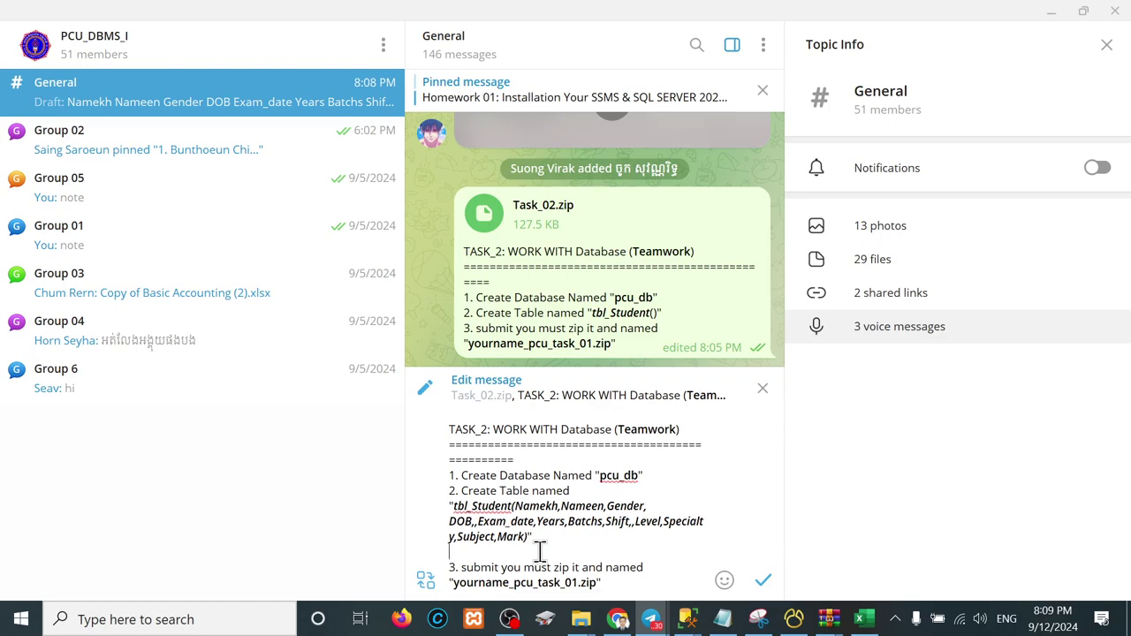
text(3. Extract Task_2.s)
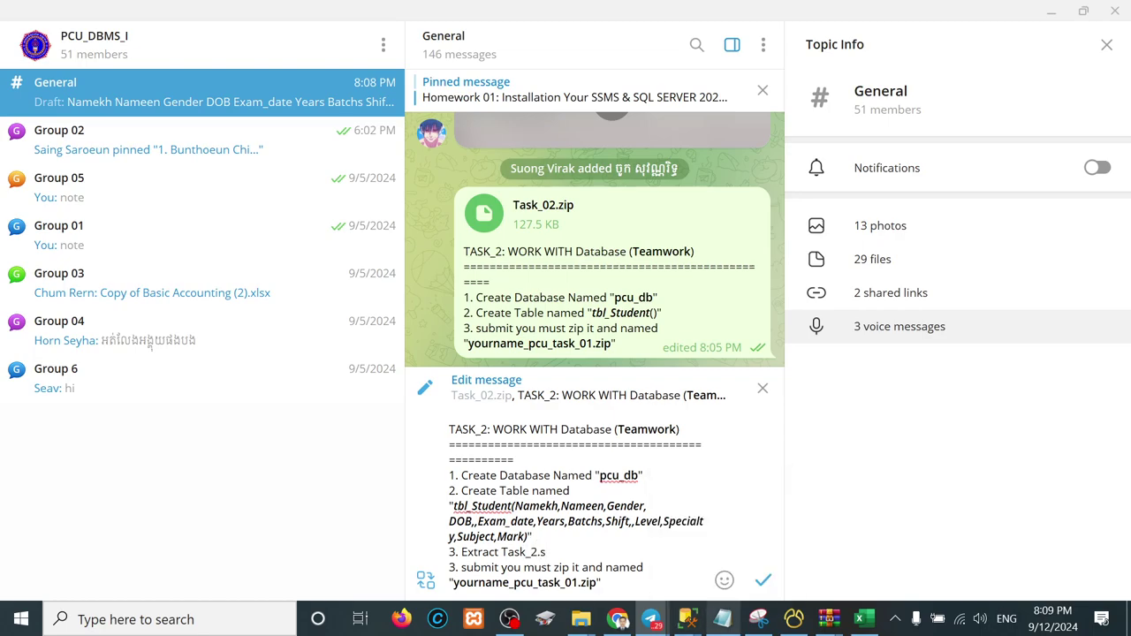
key(BackSpace)
text(zip and prepare database)
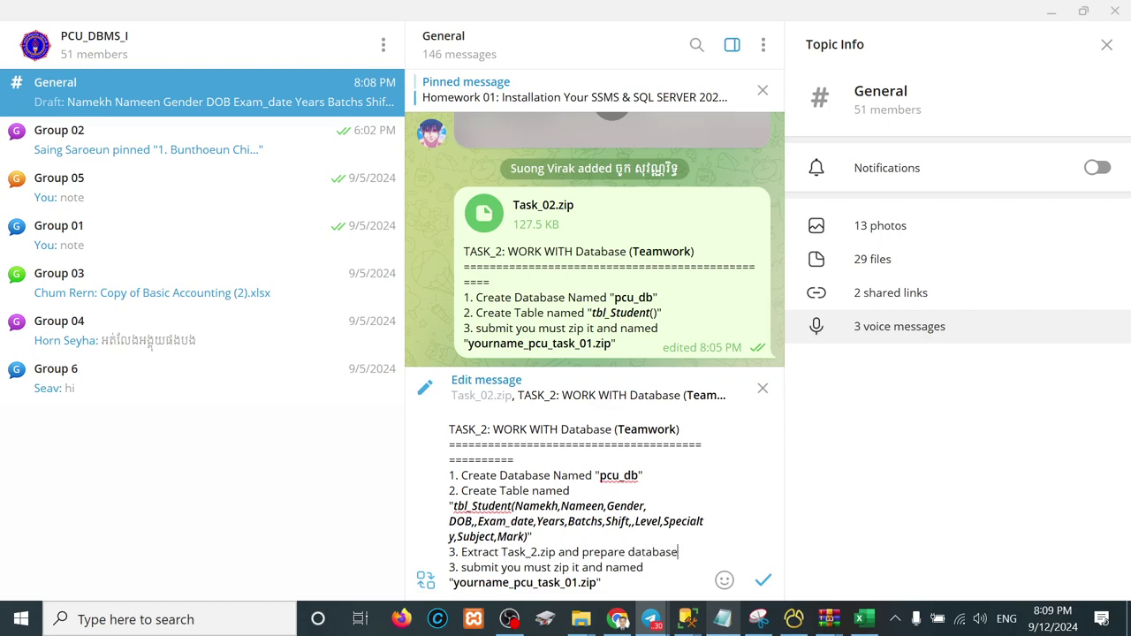
key(BackSpace)
key(BackSpace)
key(BackSpace)
key(BackSpace)
text(in e)
key(BackSpace)
text(csv file ant)
key(BackSpace)
text(d )
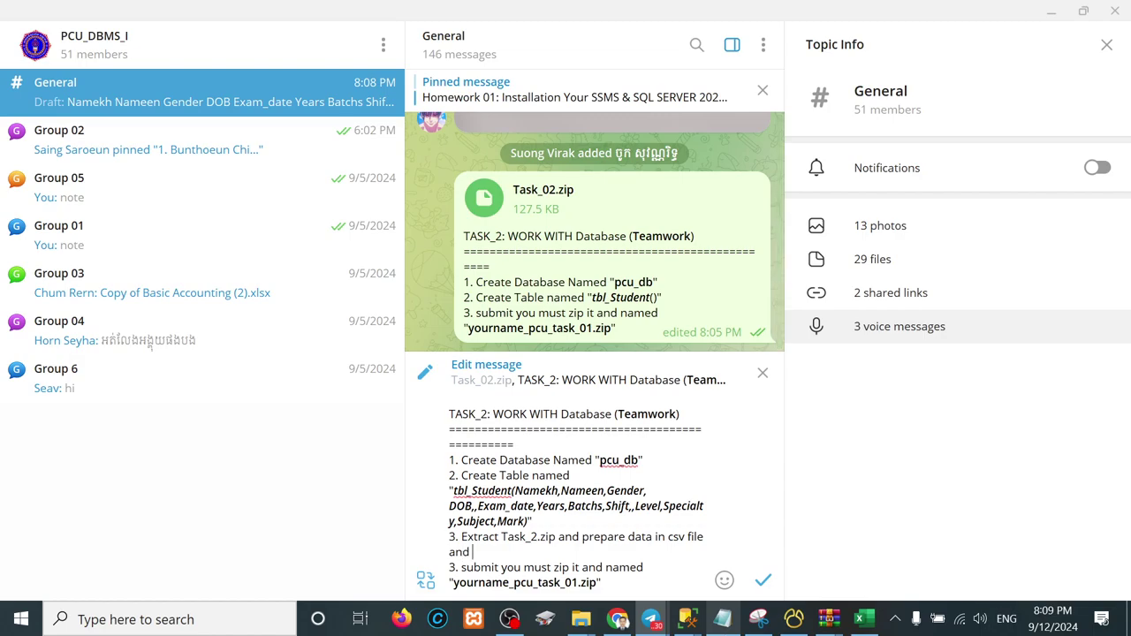
text(import to table student above)
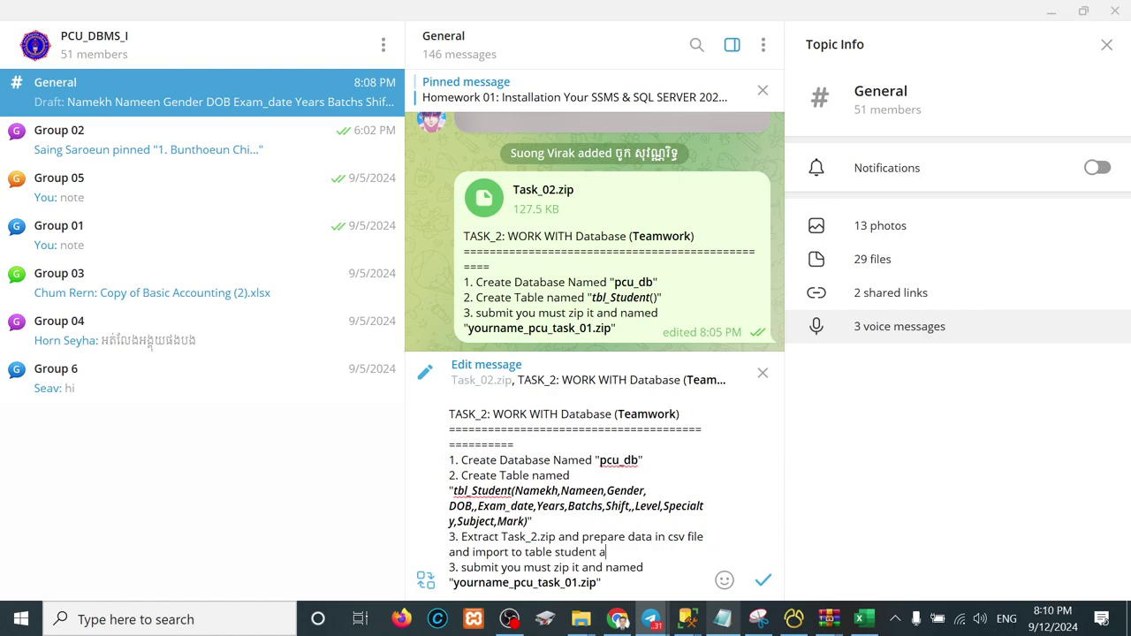
Step: Delete the '3. submit you must zip it' and yourname_pcu_task_01.zip lines and save the message
click(606, 580)
drag(643, 570, 445, 573)
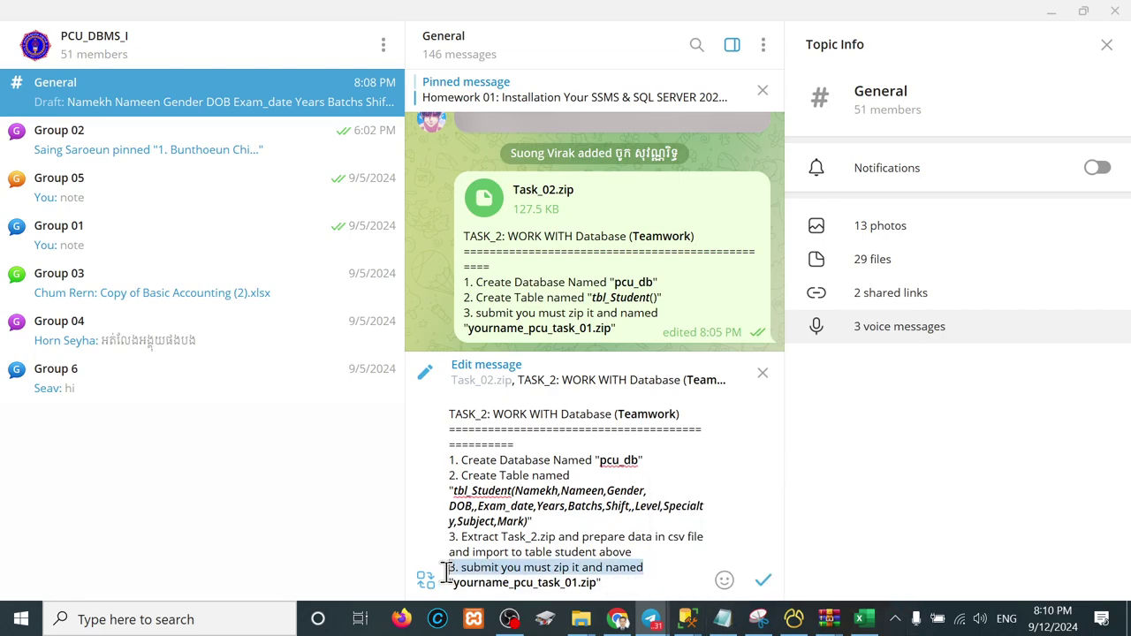
key(BackSpace)
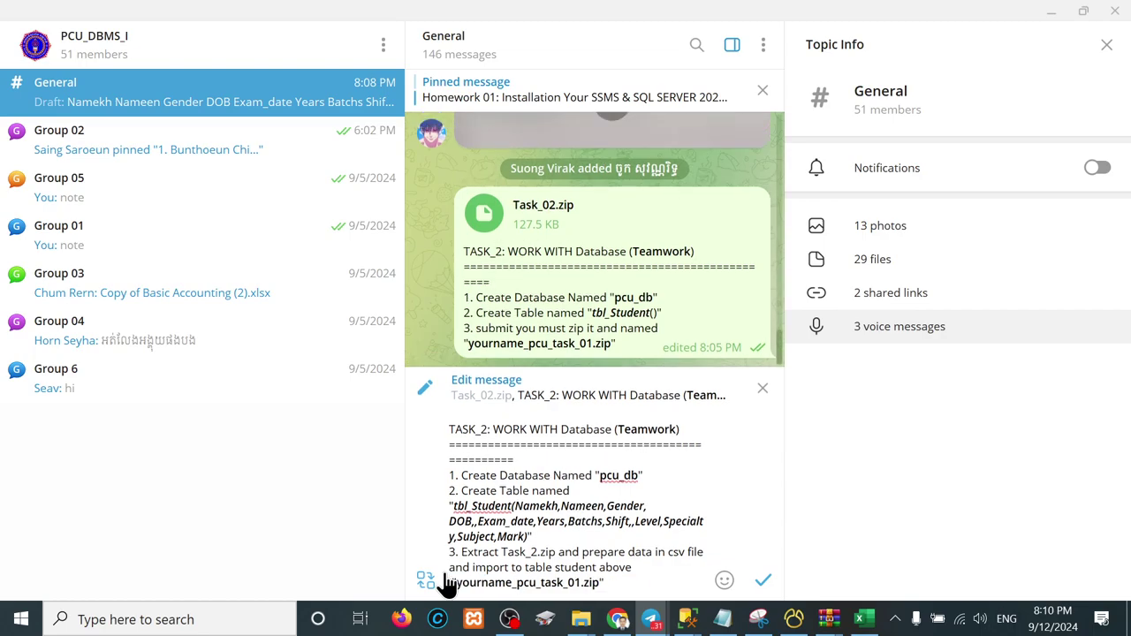
drag(612, 585, 447, 583)
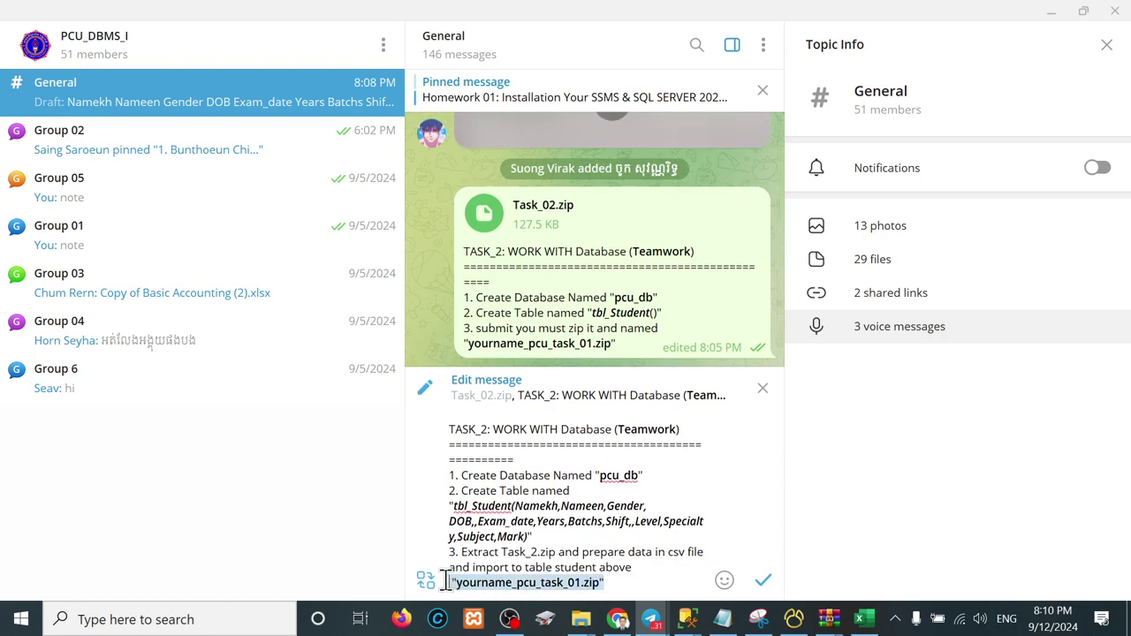
key(BackSpace)
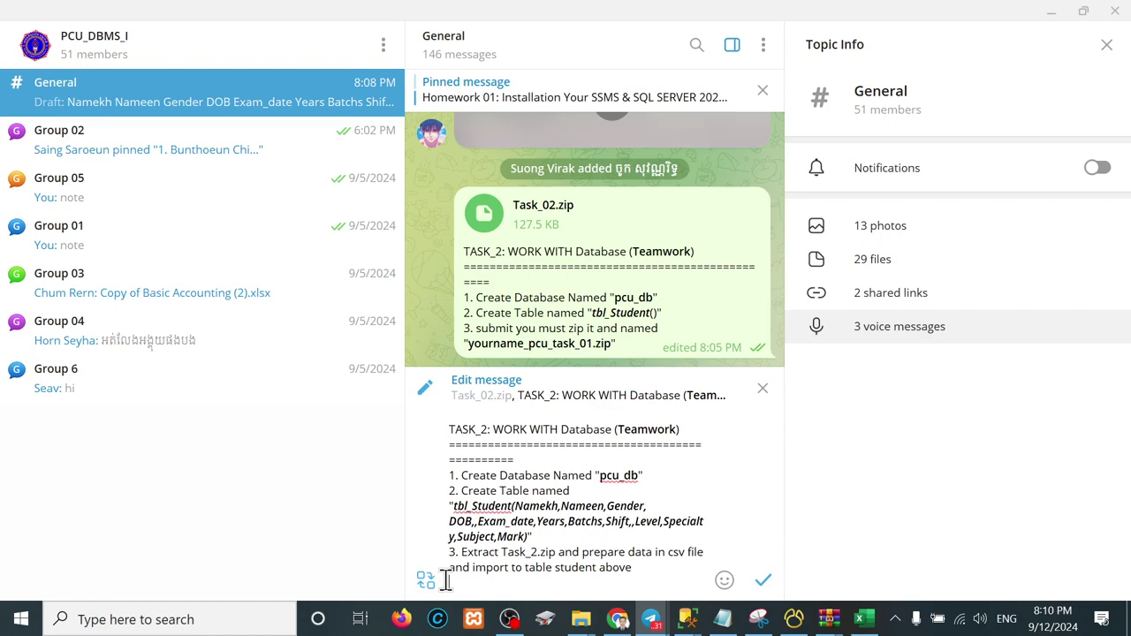
key(Return)
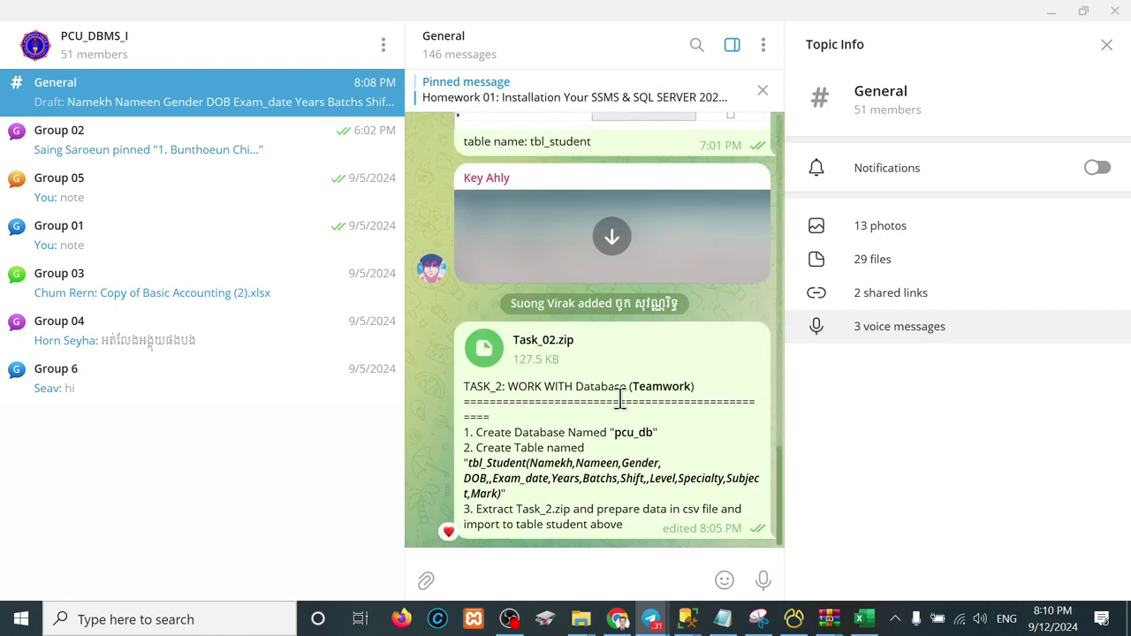
Step: Open Task_02's Resource folder and look through the three CSV files in Y1S1
mouse_move(579, 633)
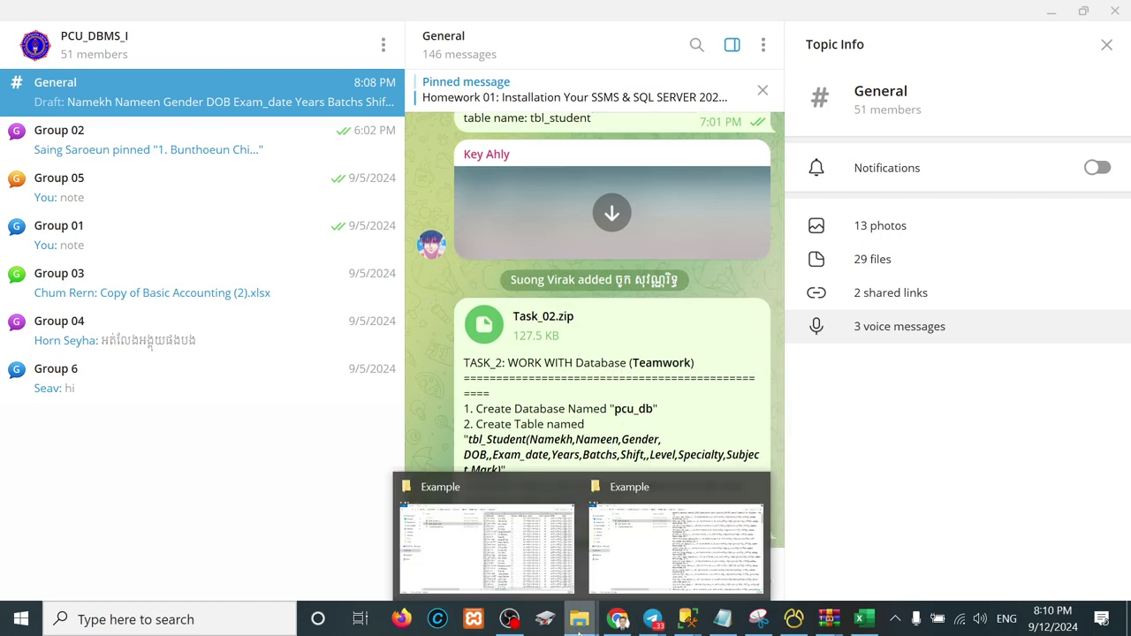
click(436, 538)
key(alt+Up)
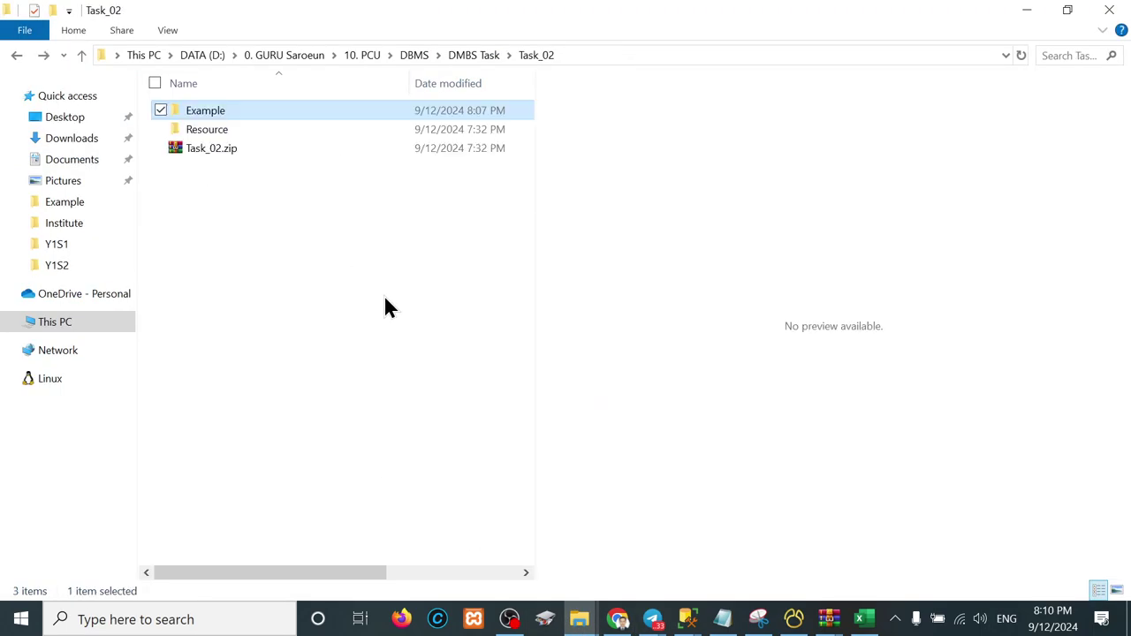
key(Down)
key(Return)
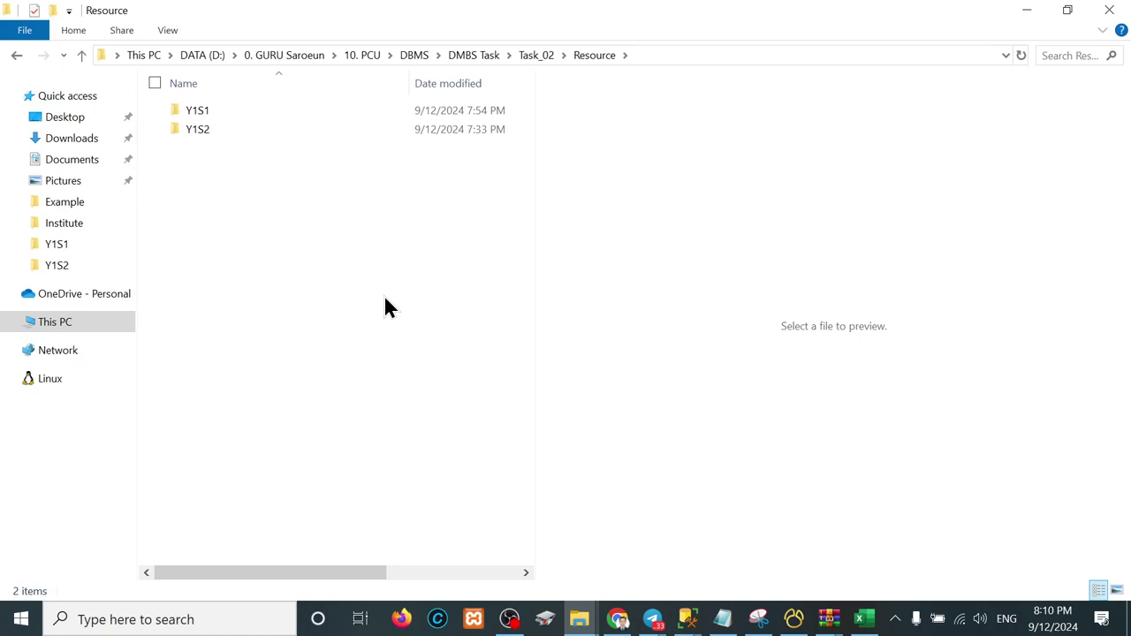
double_click(220, 113)
drag(213, 226, 232, 79)
Step: Look through the three CSV files in Y1S2, then go back to Resource
key(alt+Up)
key(Down)
key(Return)
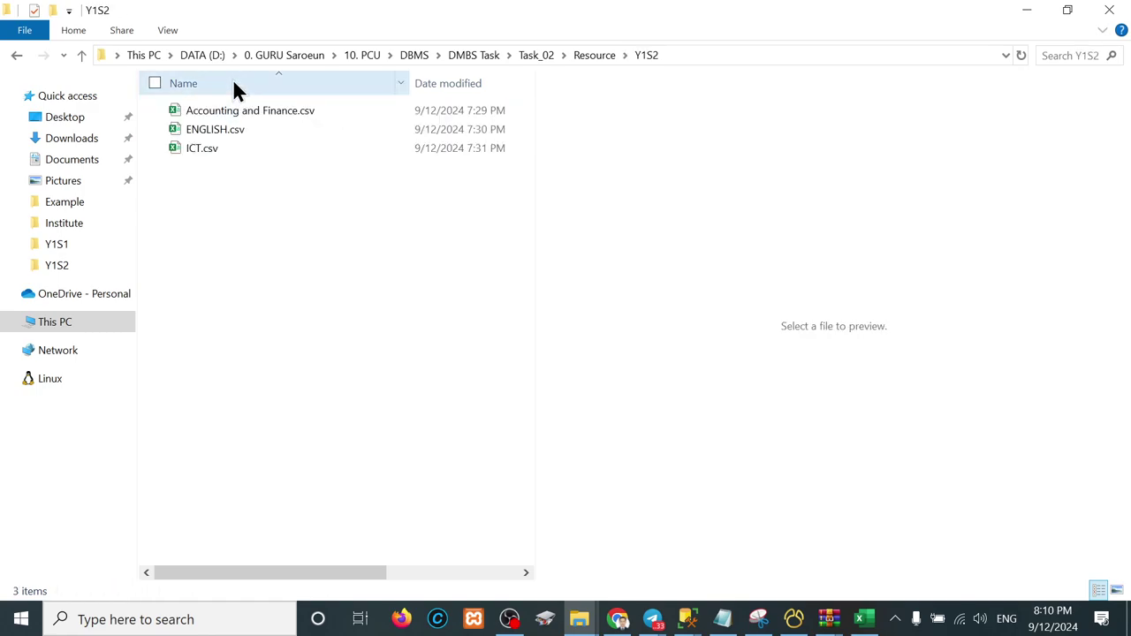
drag(225, 191, 225, 93)
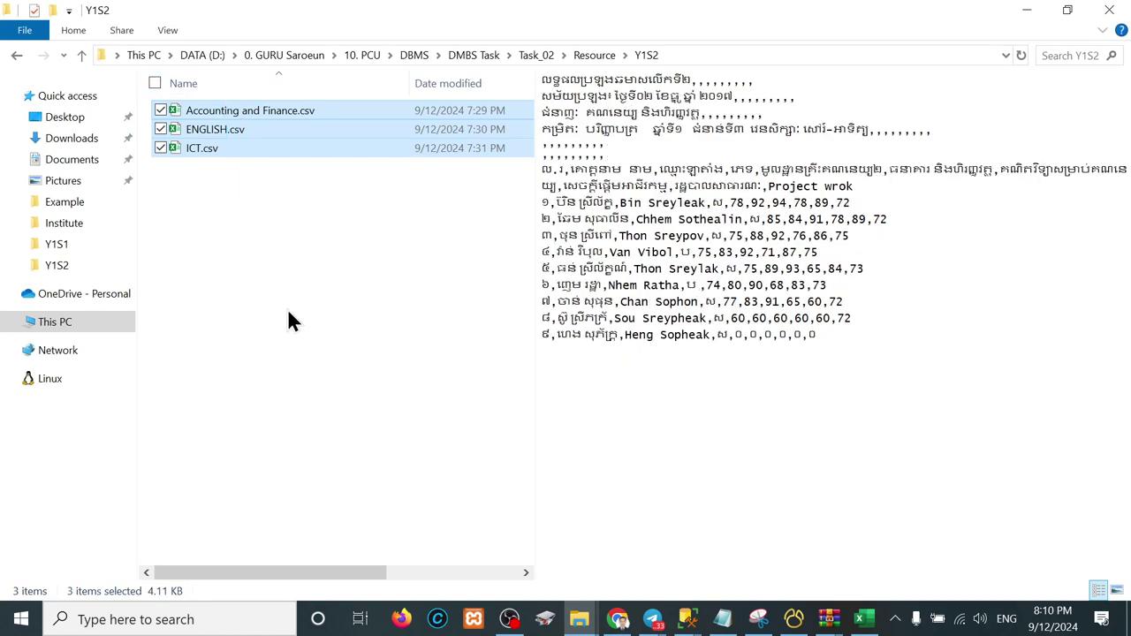
click(294, 358)
key(alt+Up)
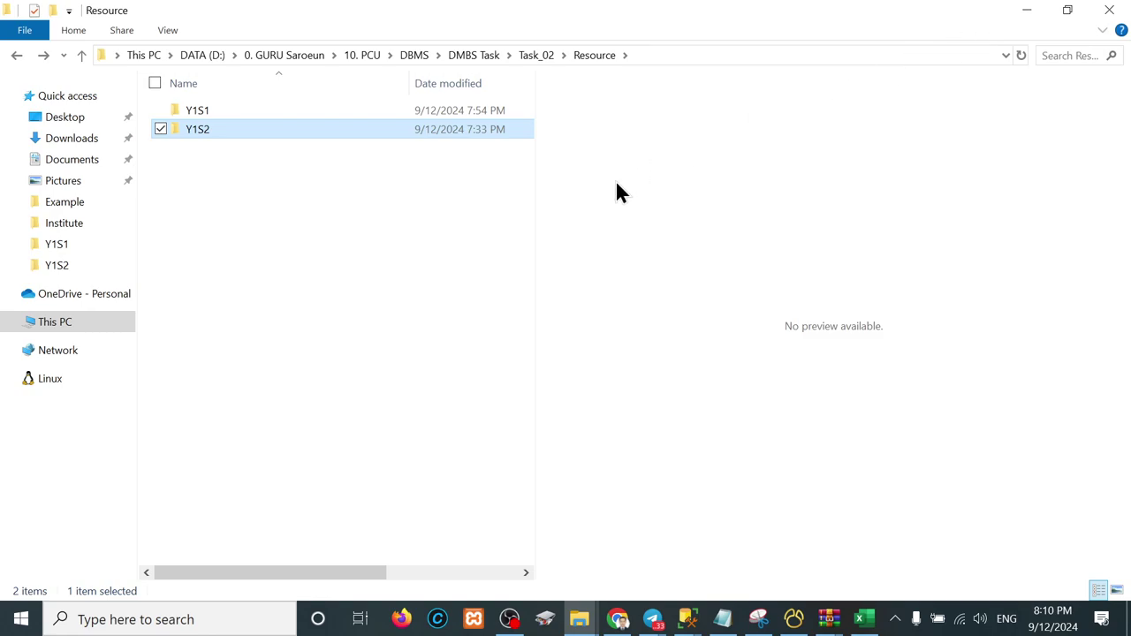
Step: Open Table_Student.csv from the Example folder in Excel, then show dbo.tbl_student's 135 rows in SSMS
click(447, 237)
key(alt+Up)
key(Up)
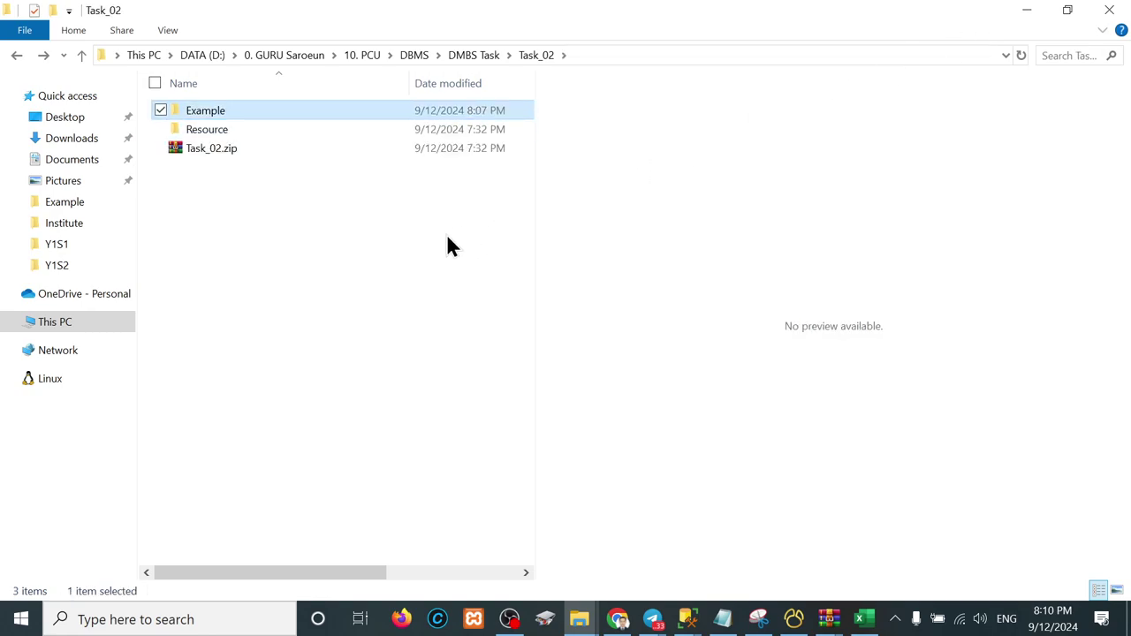
key(Return)
key(Down)
key(Up)
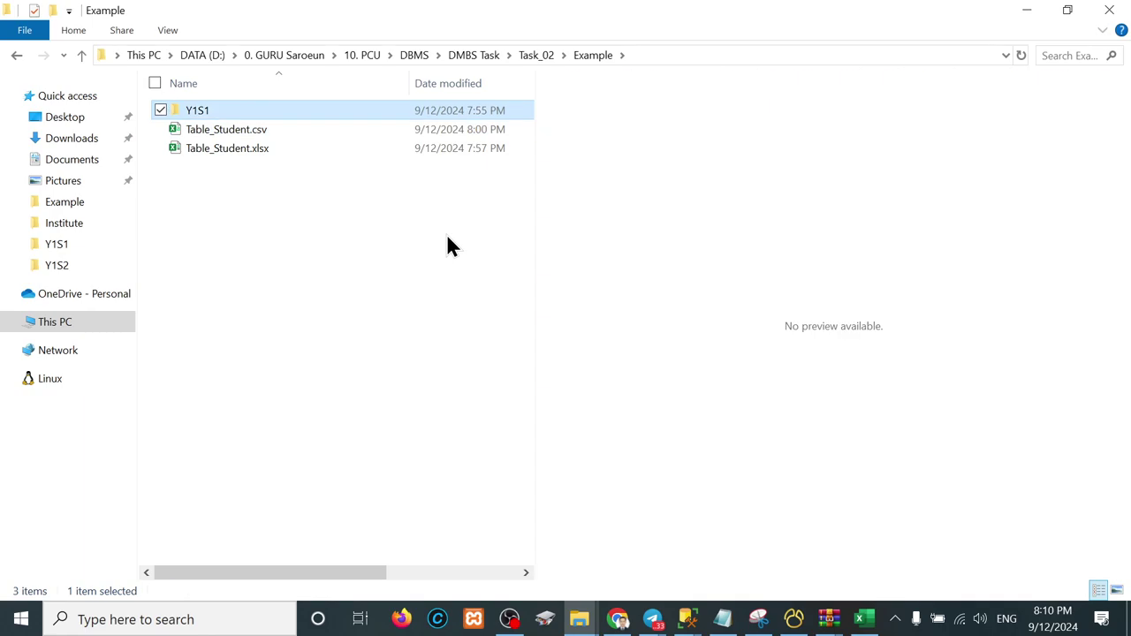
key(Down)
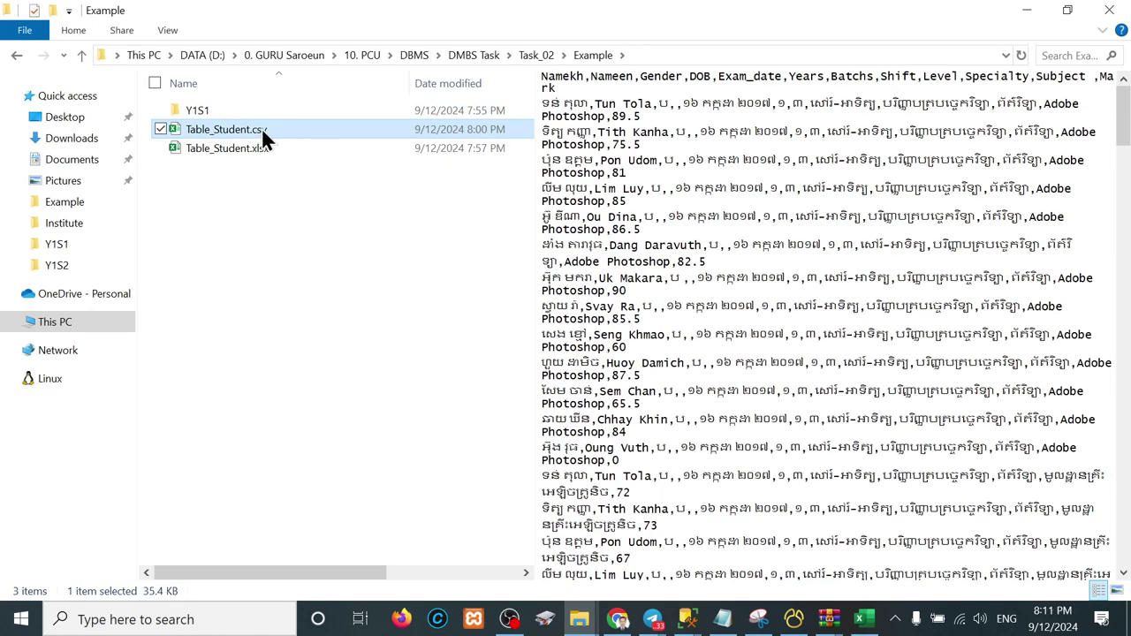
double_click(231, 147)
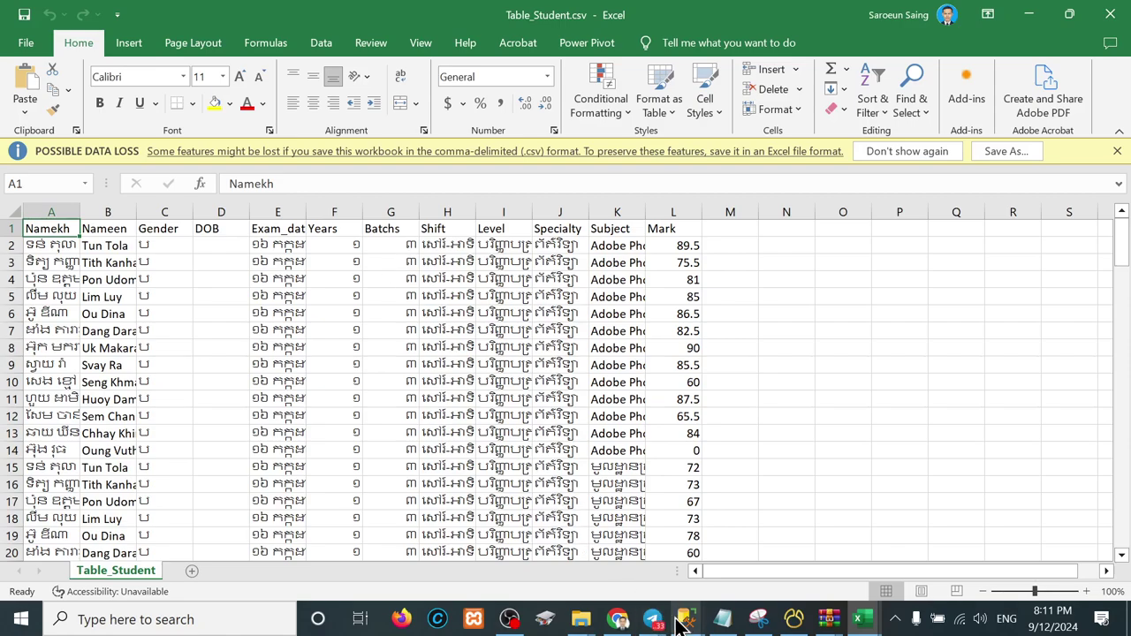
mouse_move(680, 621)
click(659, 531)
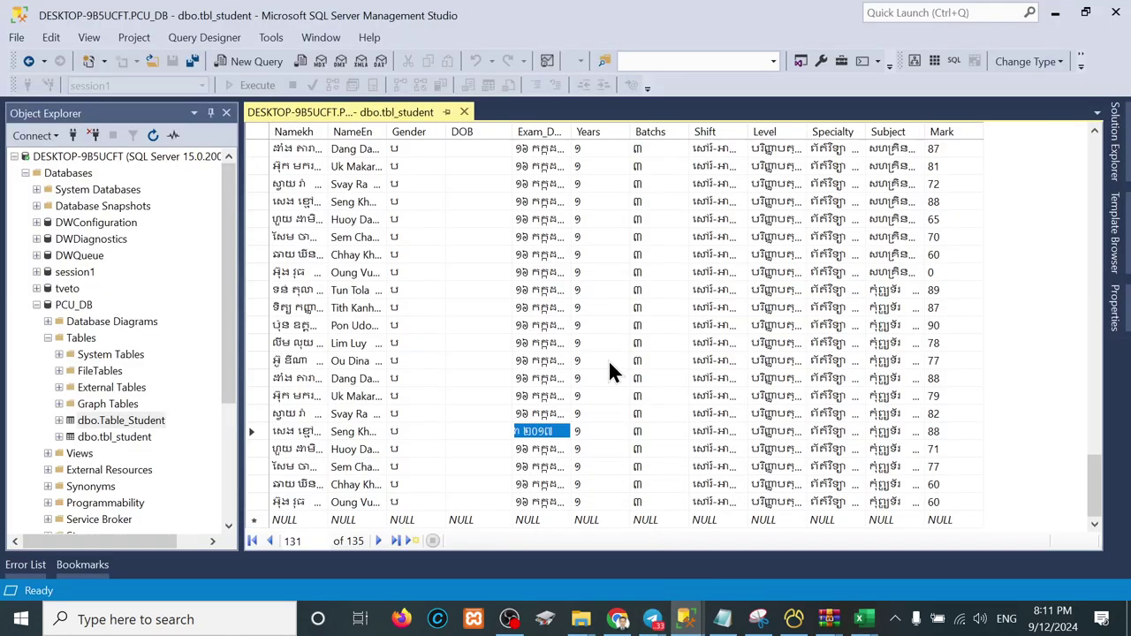